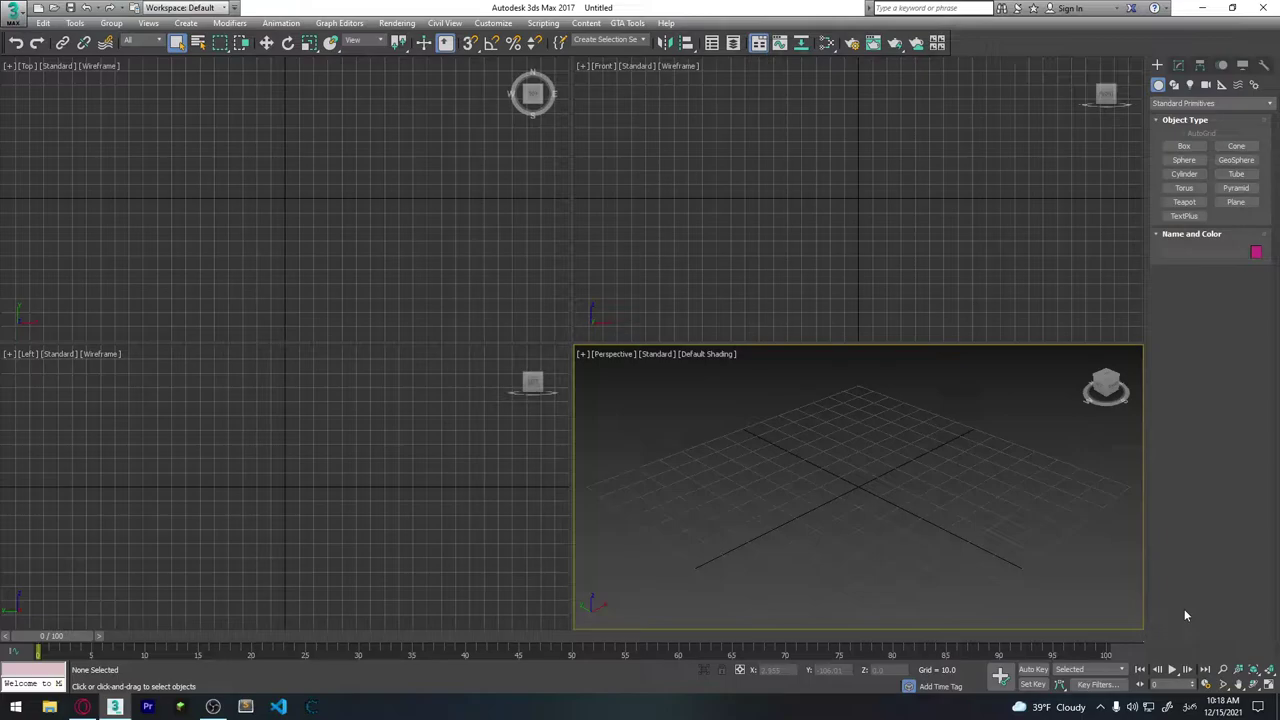
Open the Axe1.max scene from the 3dsMax tutorials folder.
left_click(15, 9)
left_click(13, 9)
left_click(13, 9)
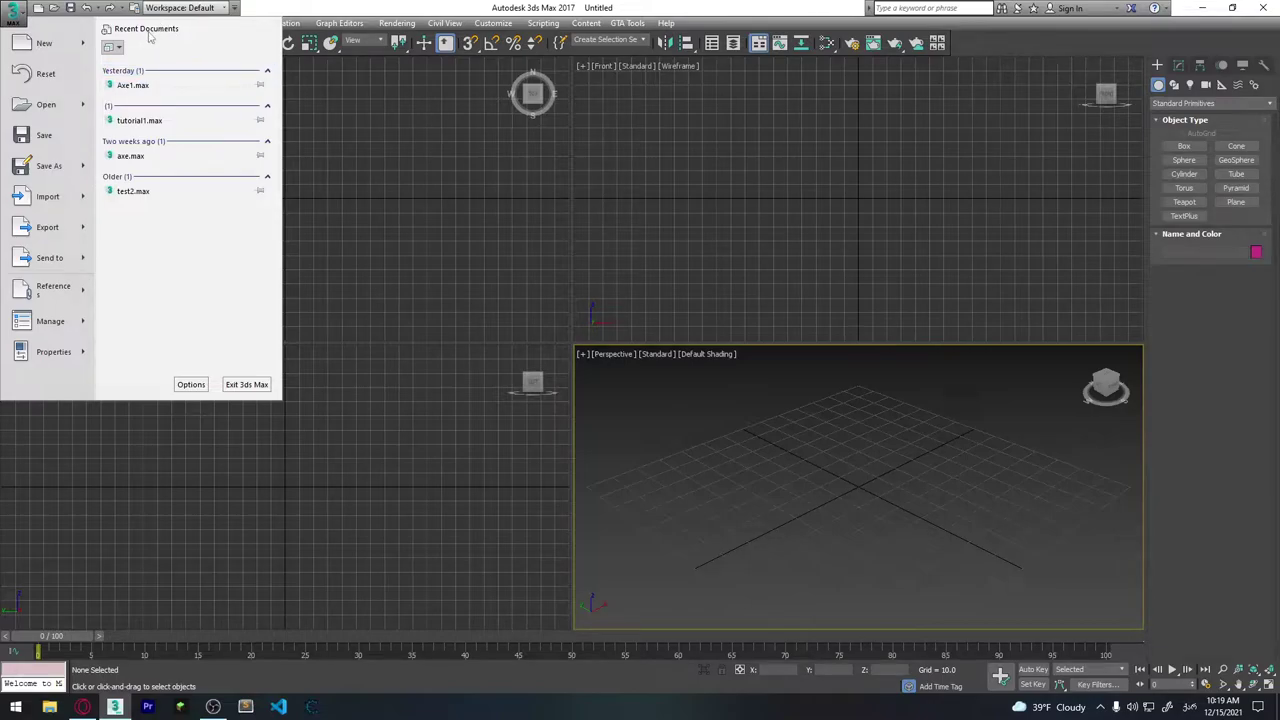
left_click(35, 110)
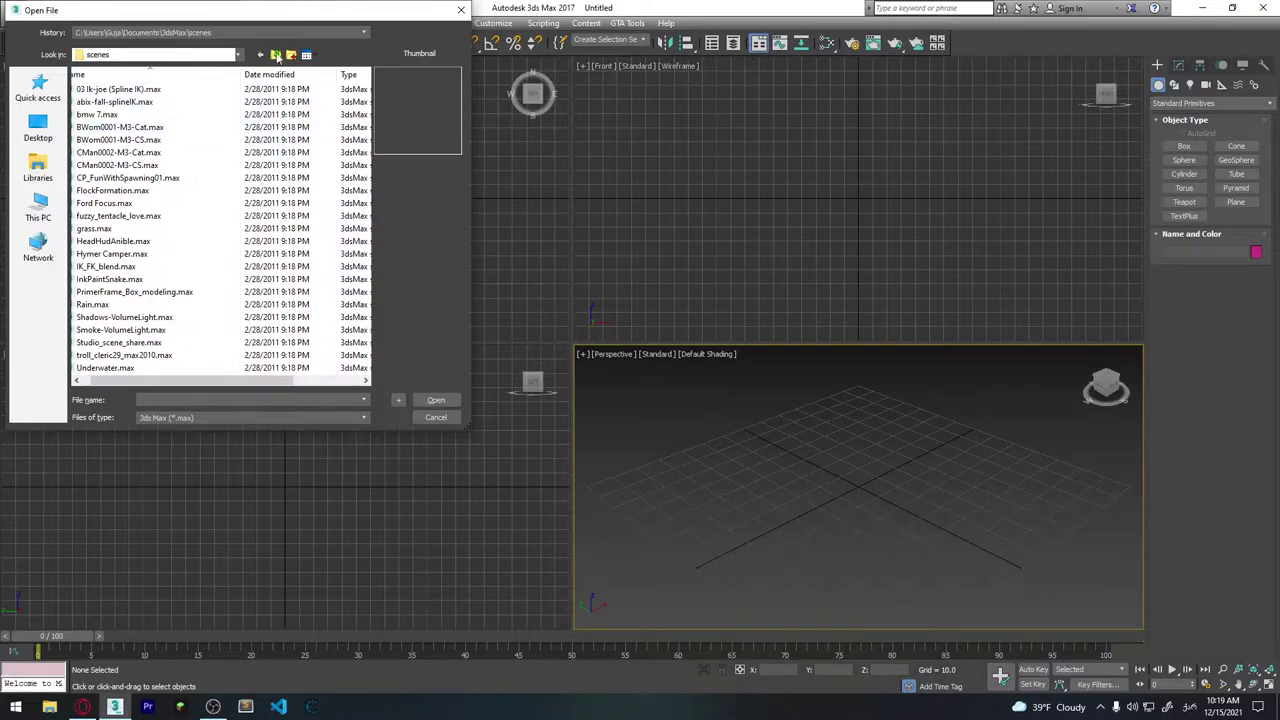
left_click(277, 55)
left_click(122, 292)
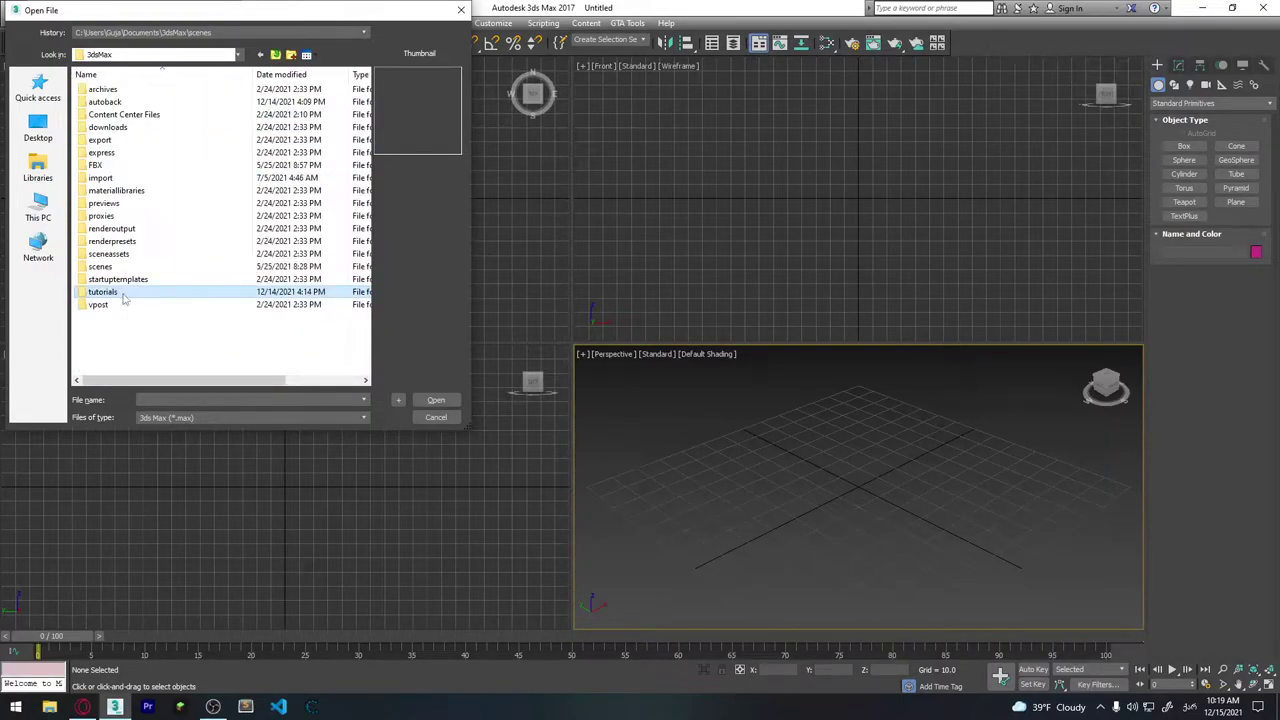
double_click(122, 292)
left_click(105, 89)
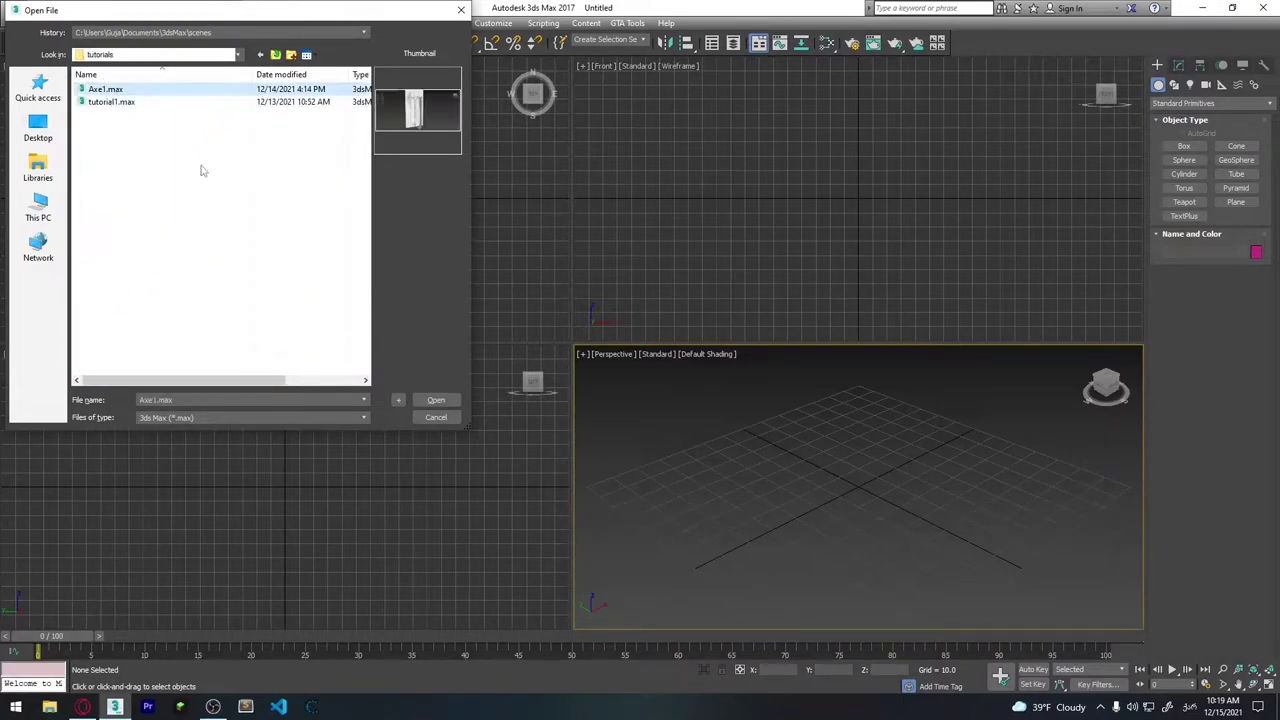
left_click(434, 401)
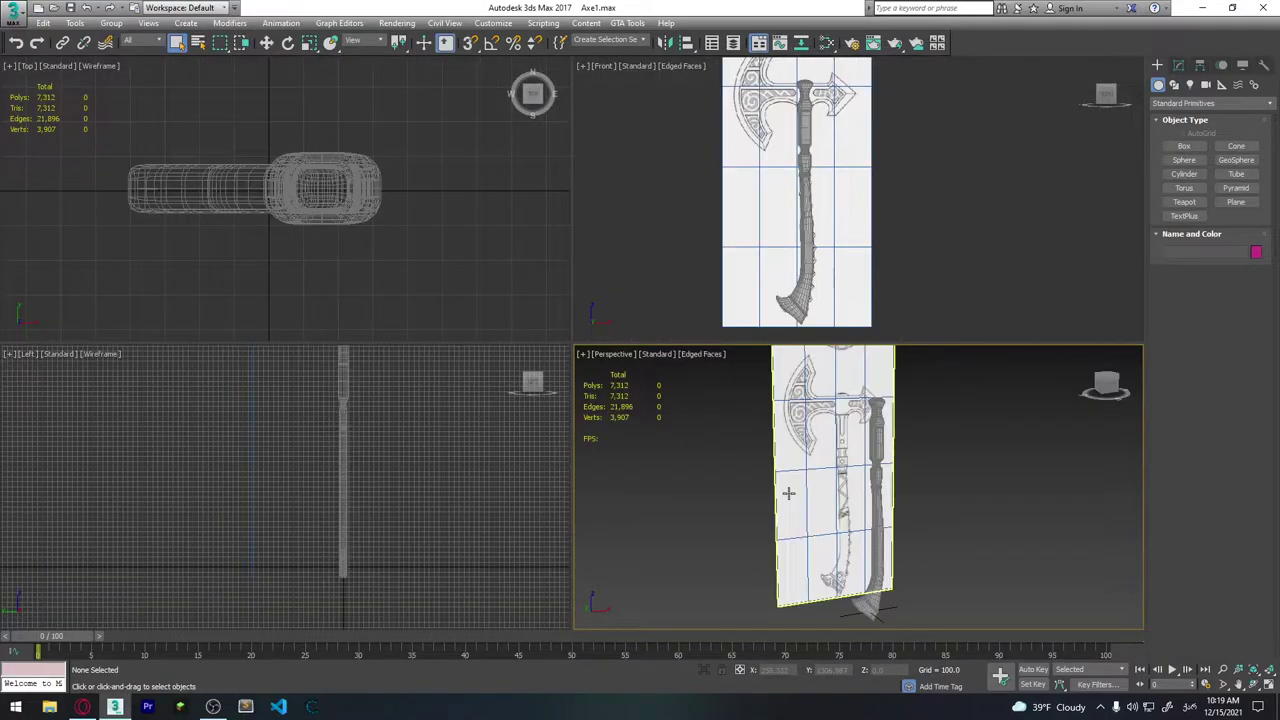
Hide the Box001 handle mesh with Hide Selection from the quad menu.
left_click(880, 470)
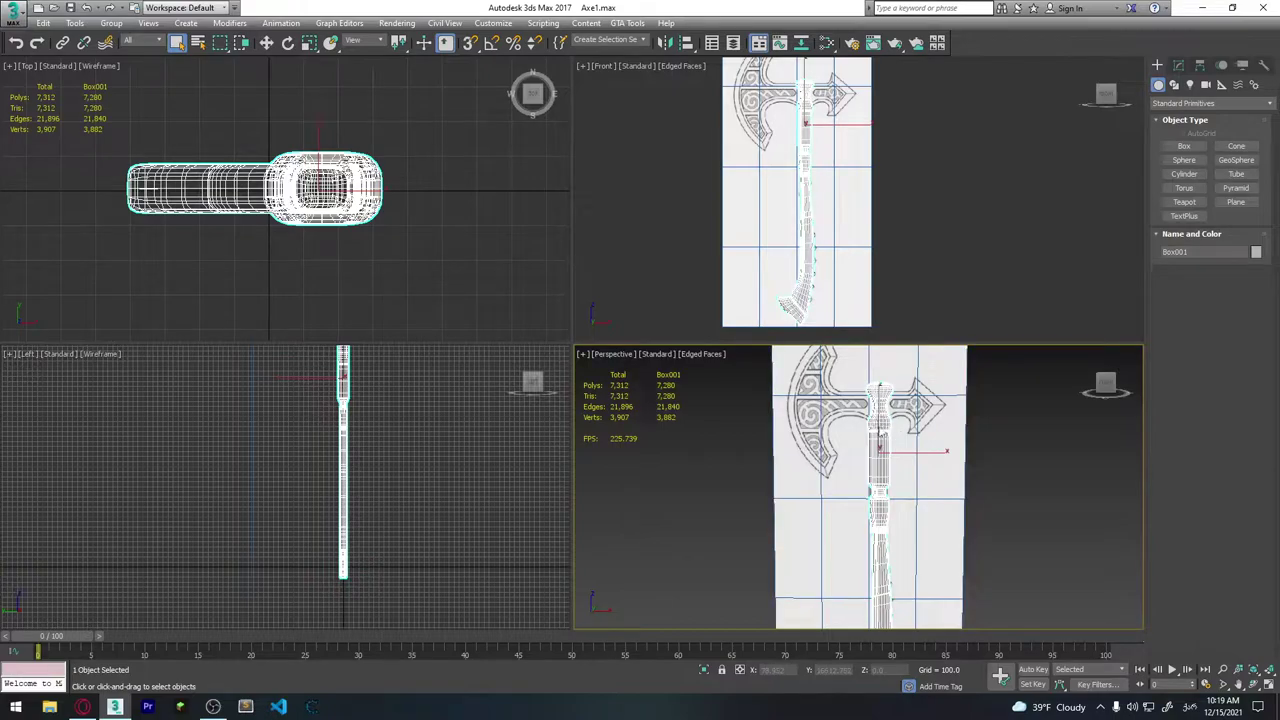
right_click(880, 432)
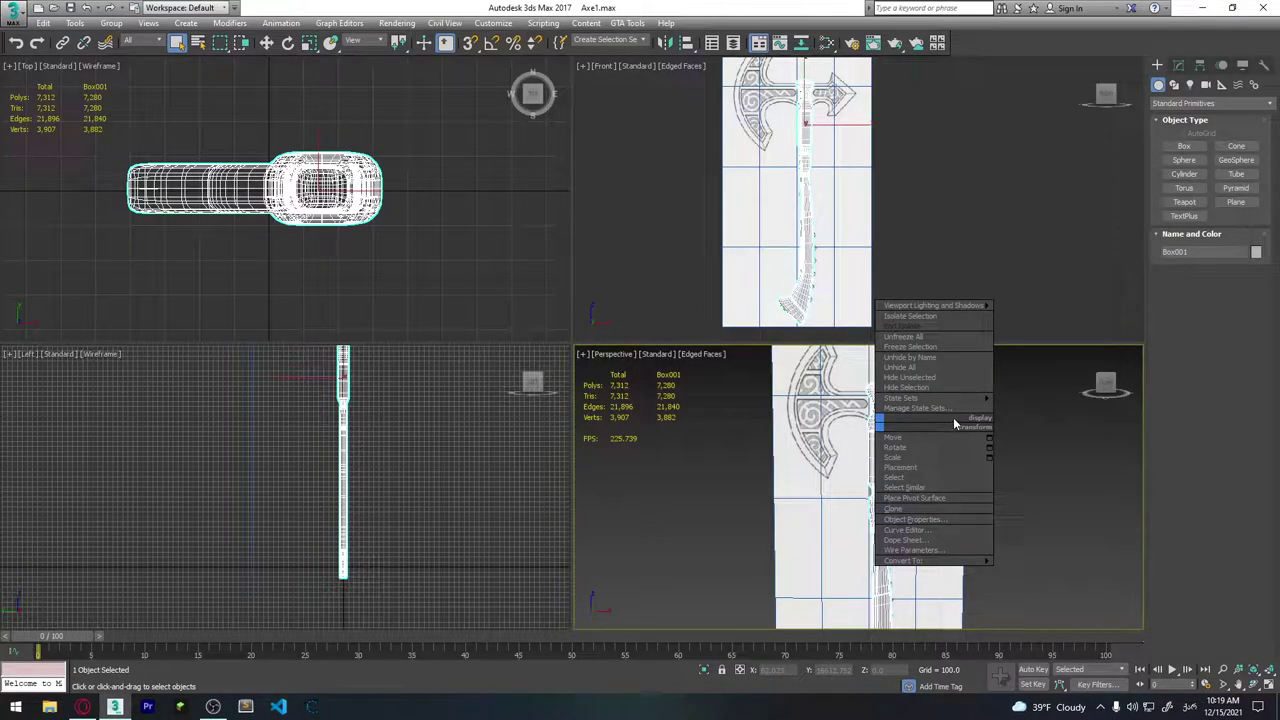
left_click(924, 388)
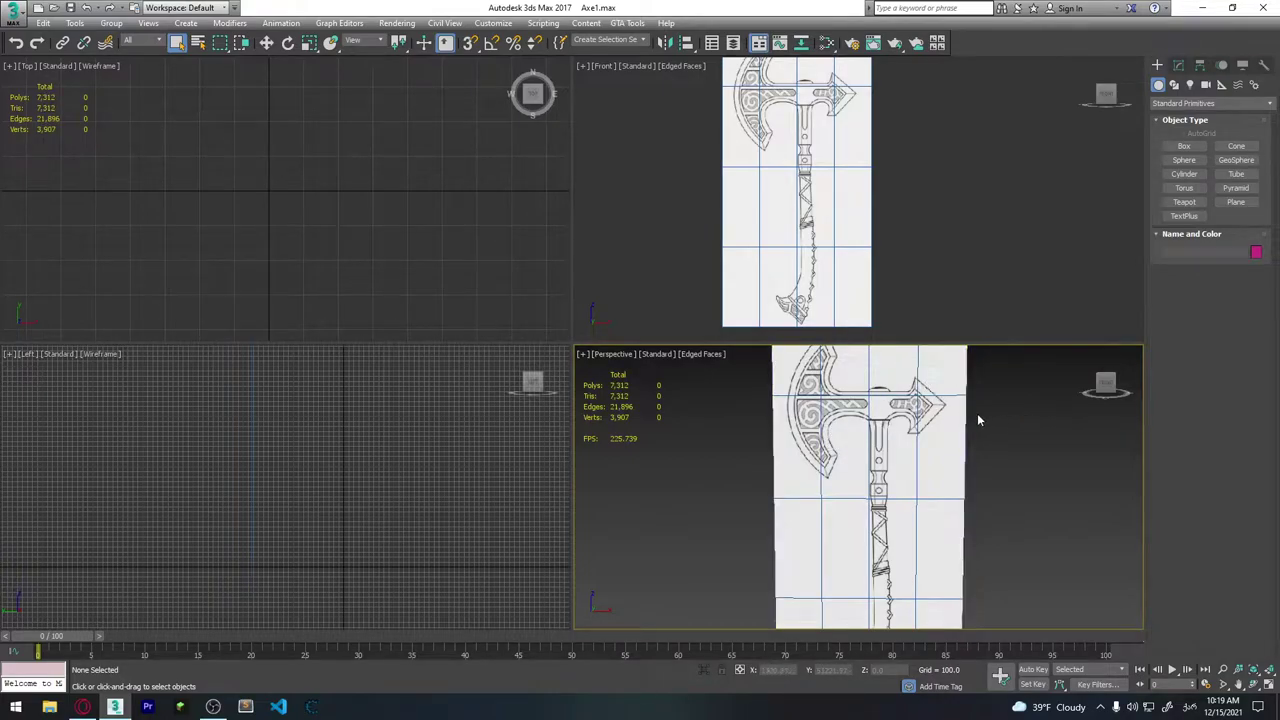
Zoom the Front viewport onto the axe head.
scroll(806, 113, "down", 2)
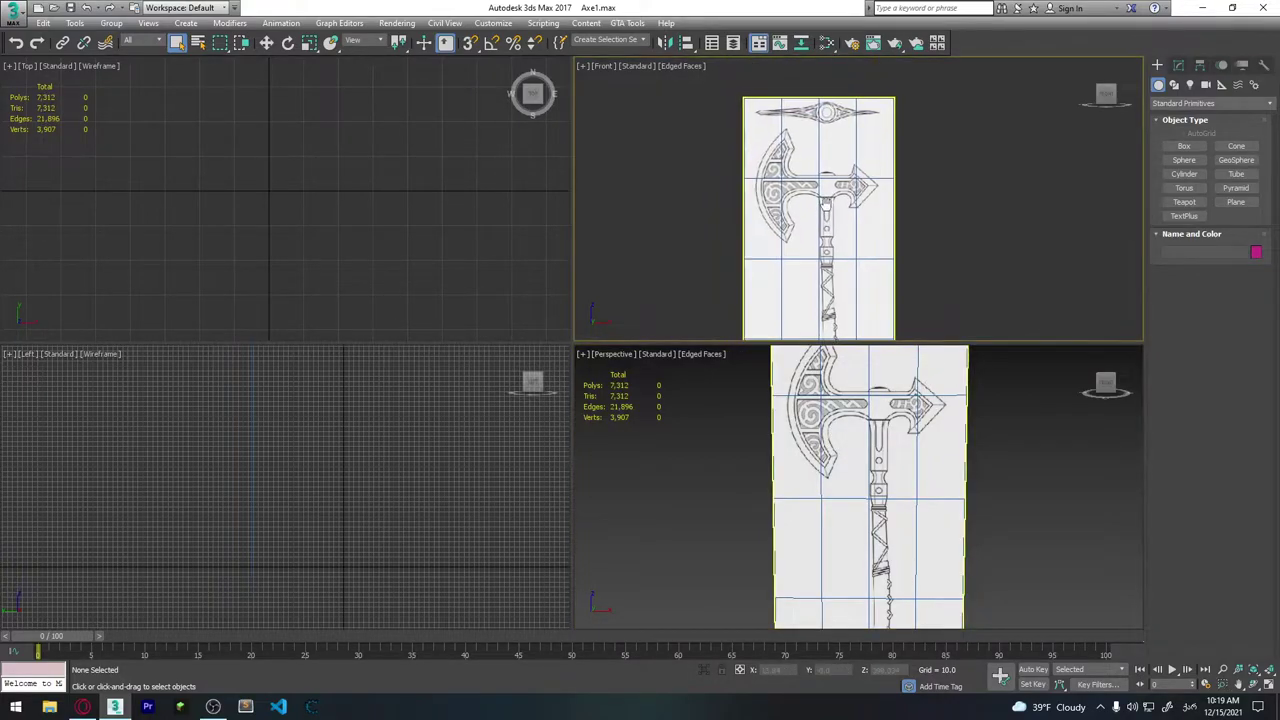
scroll(830, 170, "up", 5)
scroll(838, 195, "down", 3)
scroll(837, 195, "up", 3)
scroll(856, 167, "up", 1)
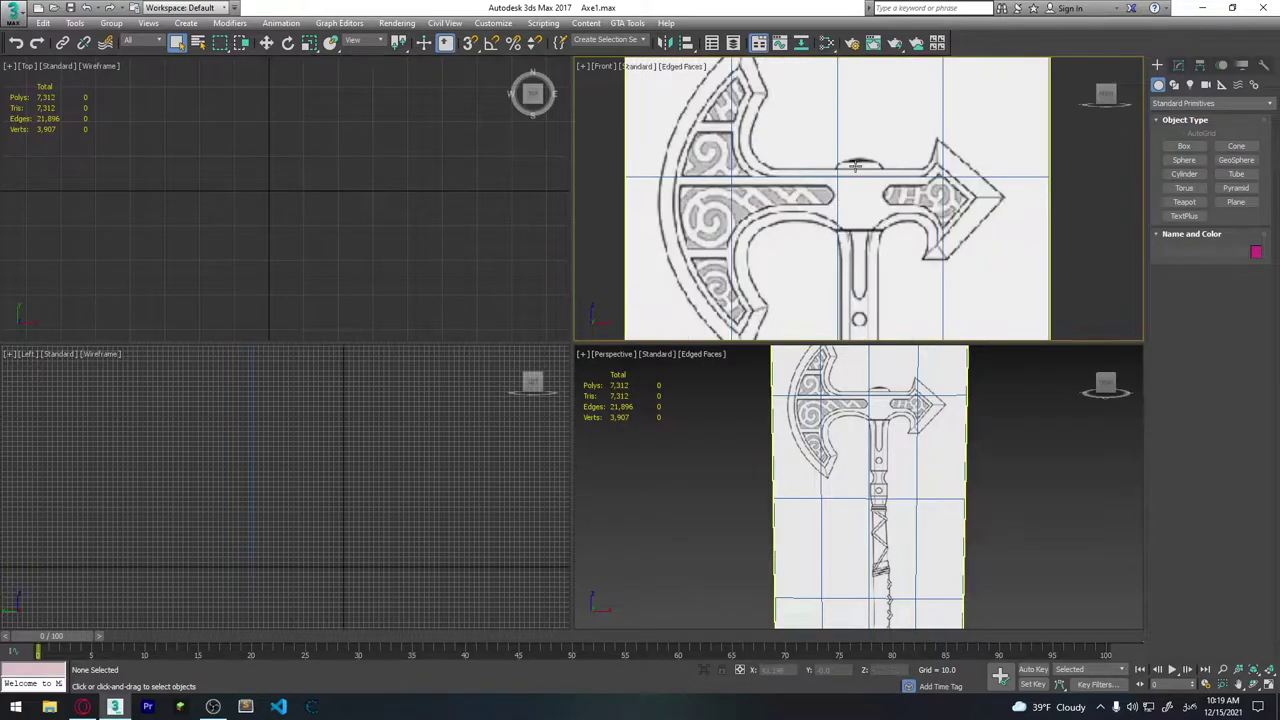
scroll(854, 219, "down", 1)
scroll(836, 230, "up", 2)
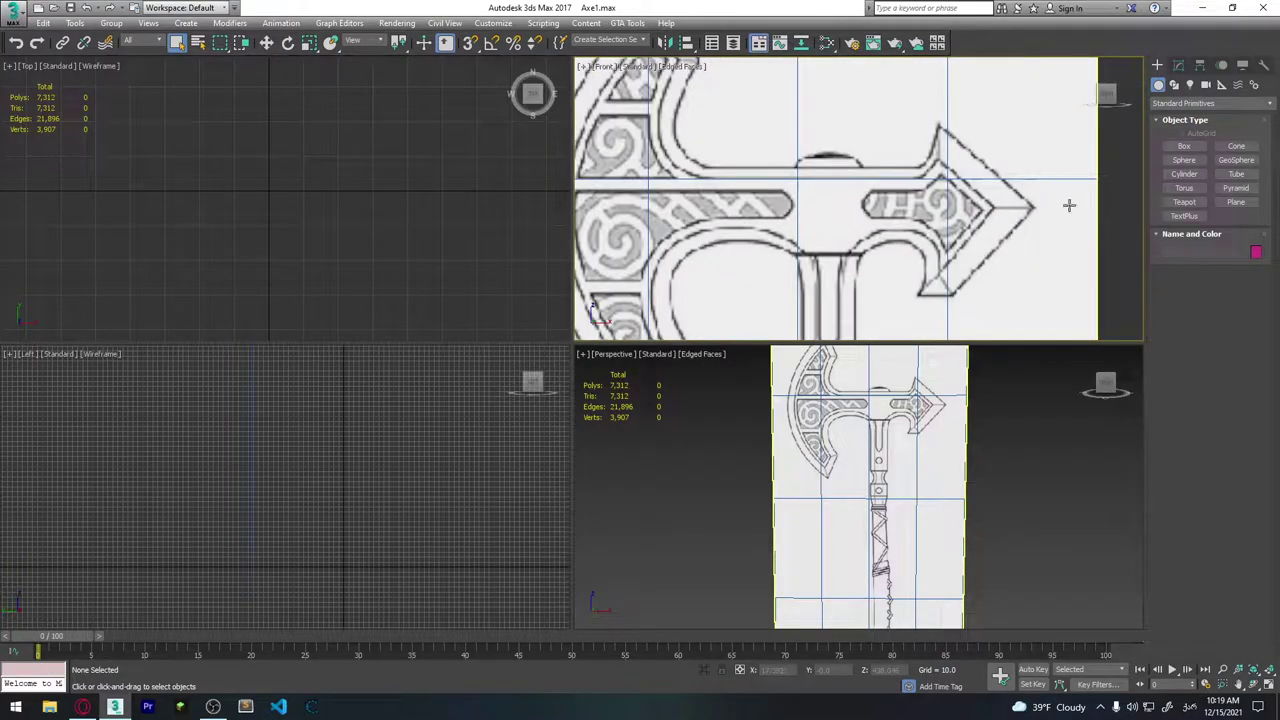
Draw a box in the Front viewport over the axe head's centre.
left_click(1184, 146)
left_click_drag(784, 169, 871, 252)
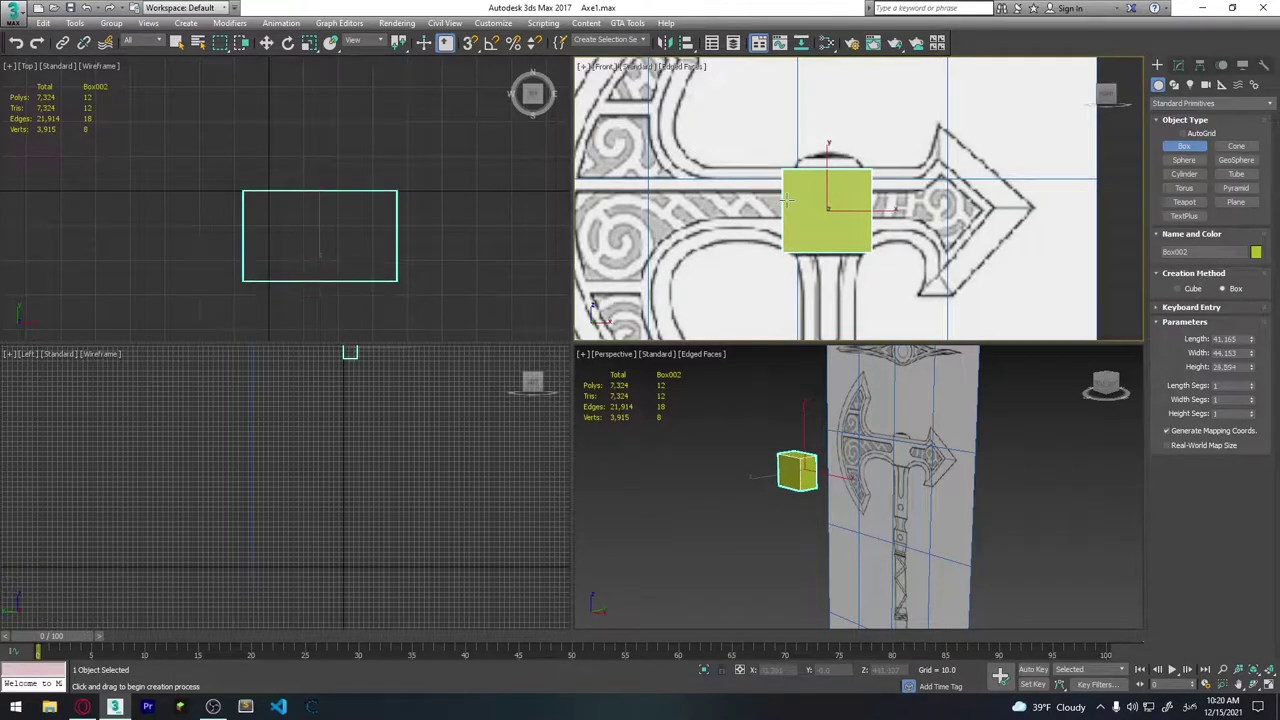
middle_click_drag(880, 480, 897, 524, "alt")
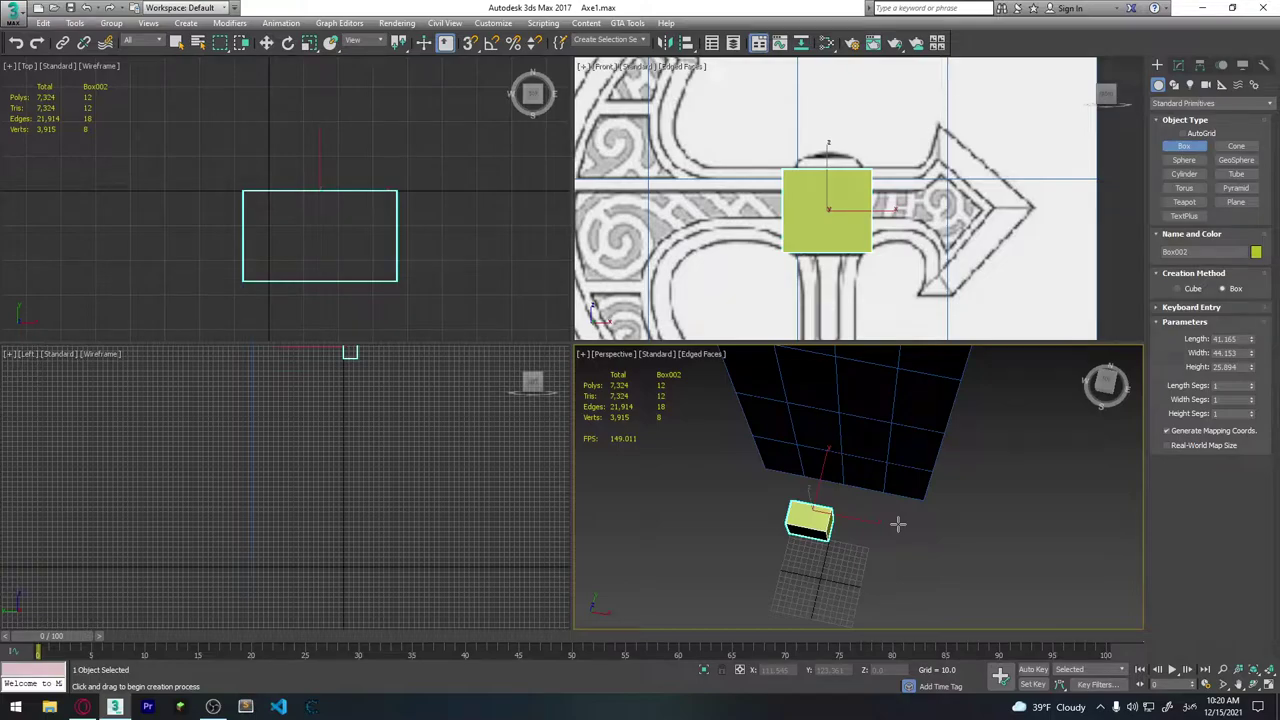
key("r")
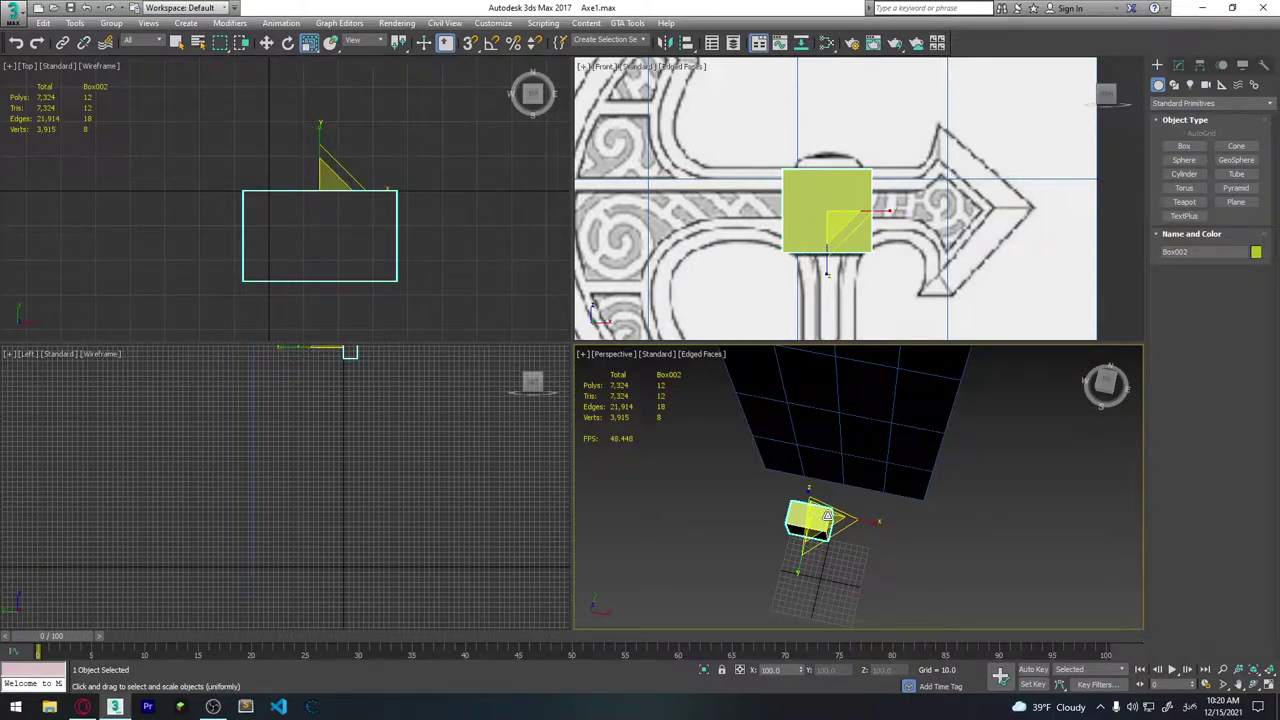
key("e")
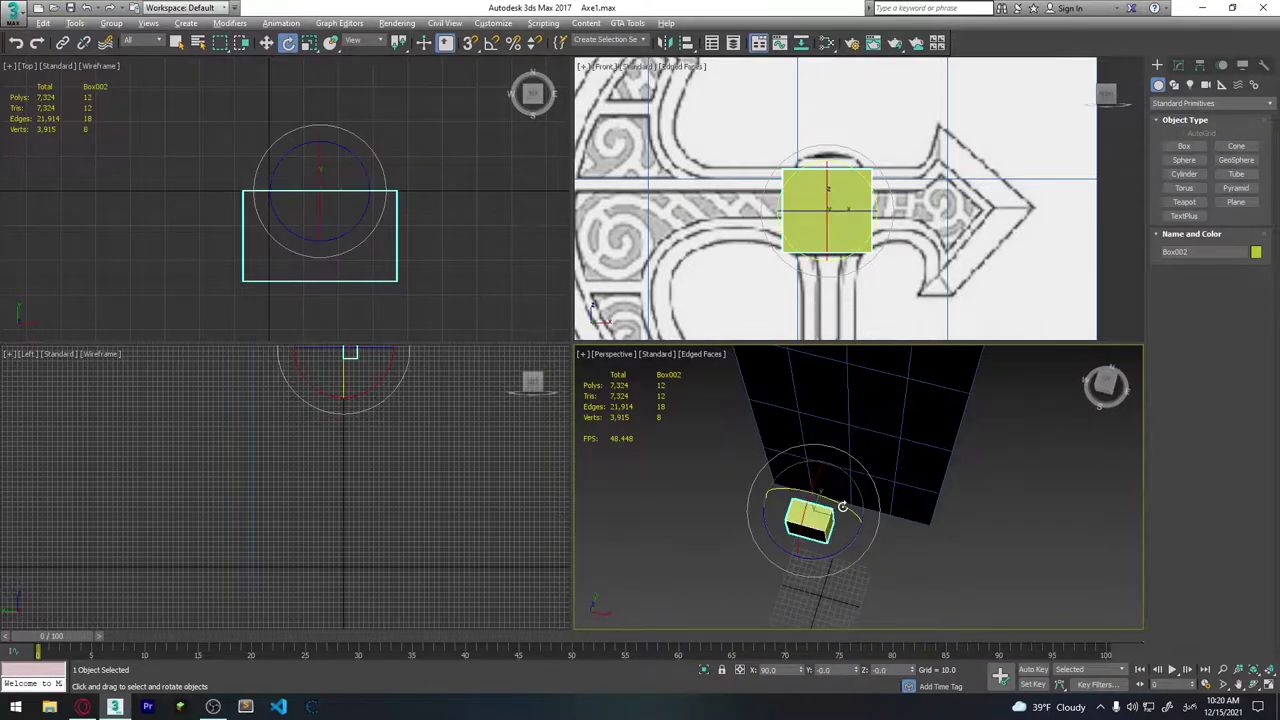
mouse_move(821, 489)
middle_mouse_down("alt")
mouse_move(890, 444)
mouse_move(852, 457)
mouse_move(862, 527)
middle_mouse_up("alt")
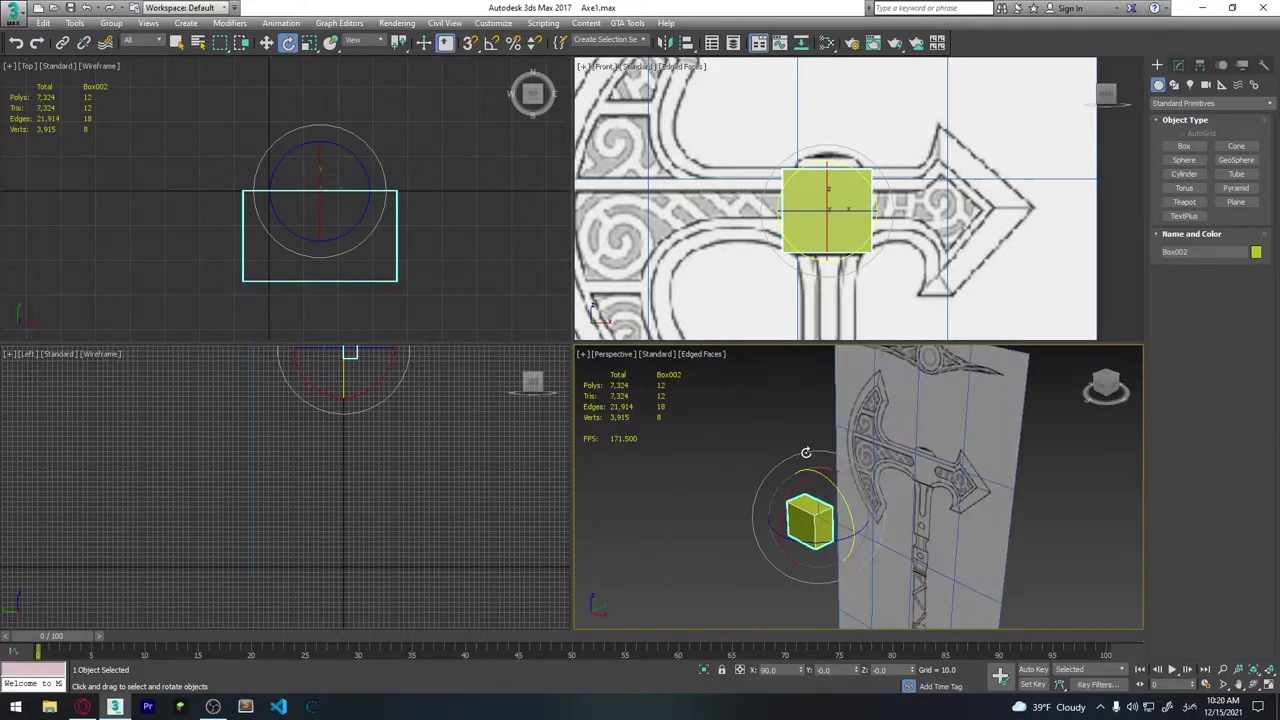
Scale the box up uniformly, then shrink it non-uniformly along one axis to fit.
right_click(819, 518)
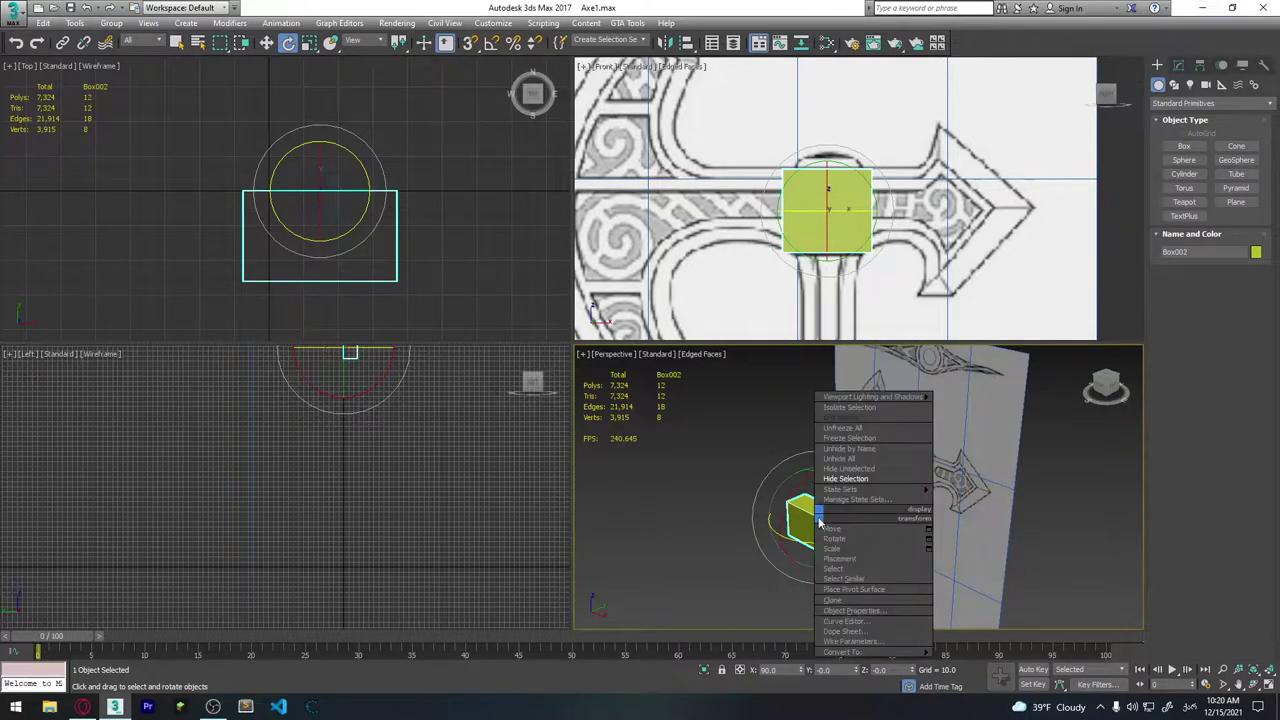
key("Escape")
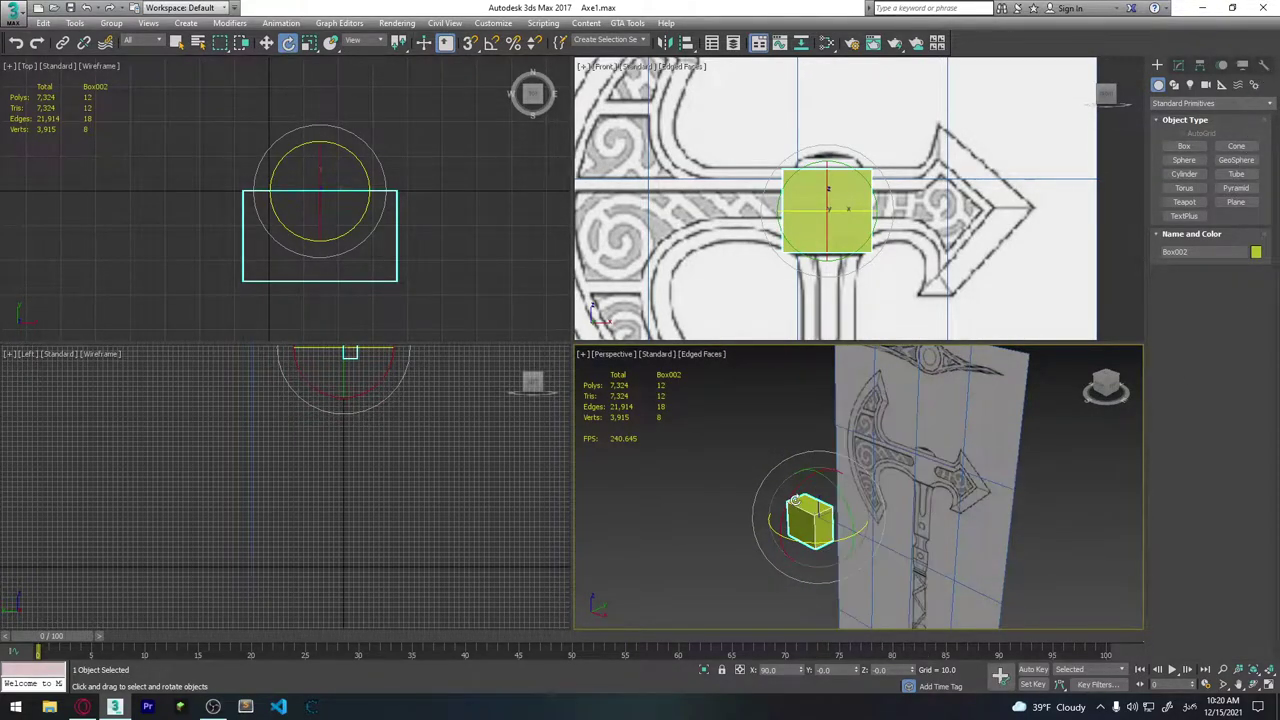
middle_click_drag(829, 571, 815, 562, "alt")
key("r")
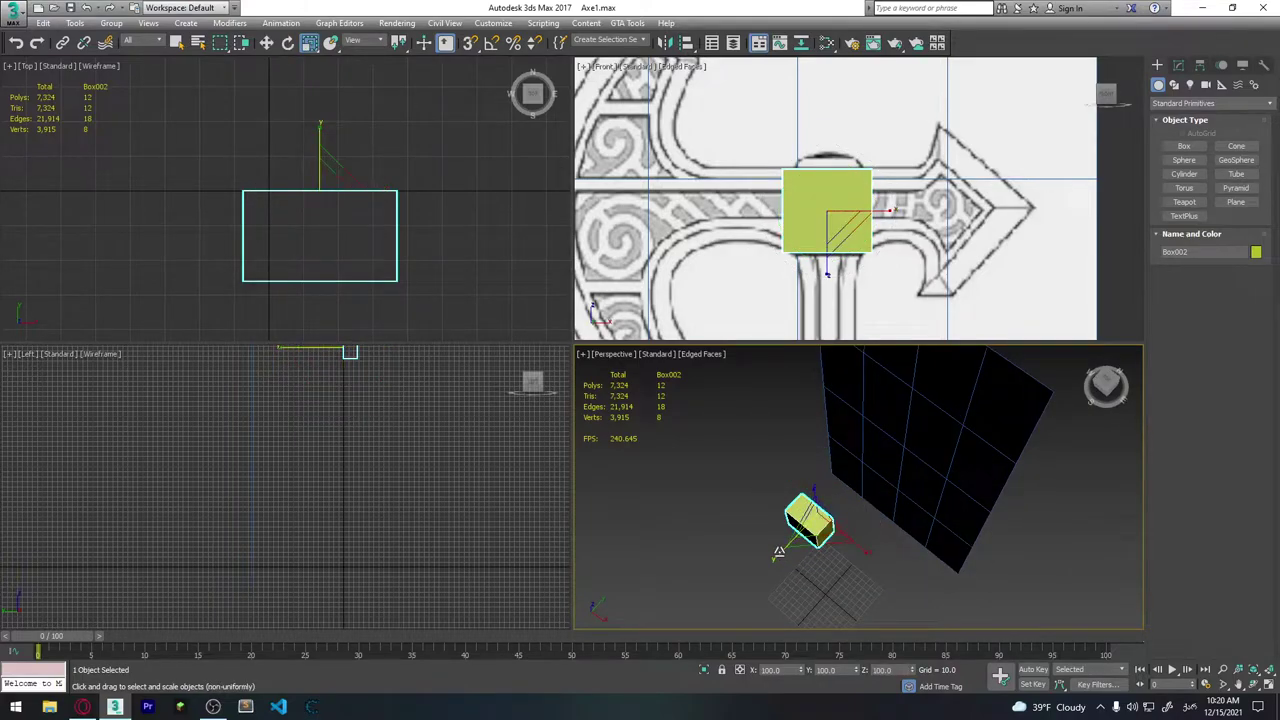
left_click_drag(779, 551, 840, 578)
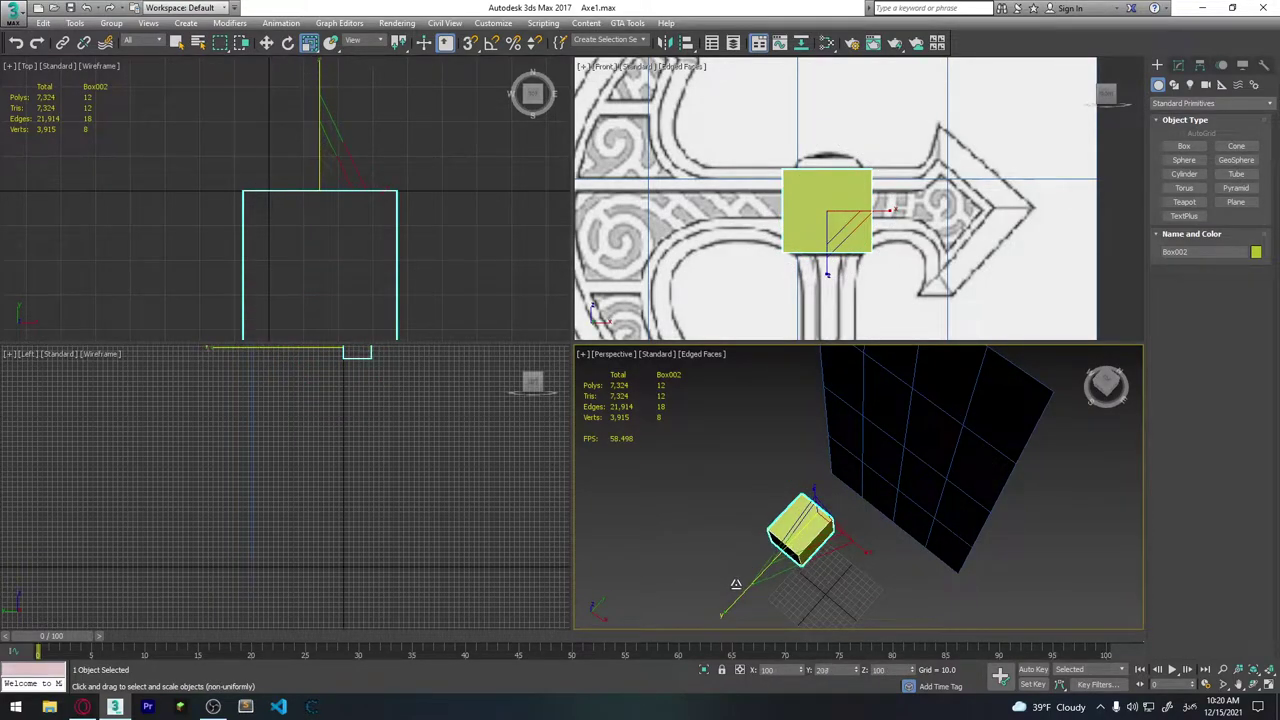
middle_click_drag(840, 578, 776, 543, "alt")
key("r")
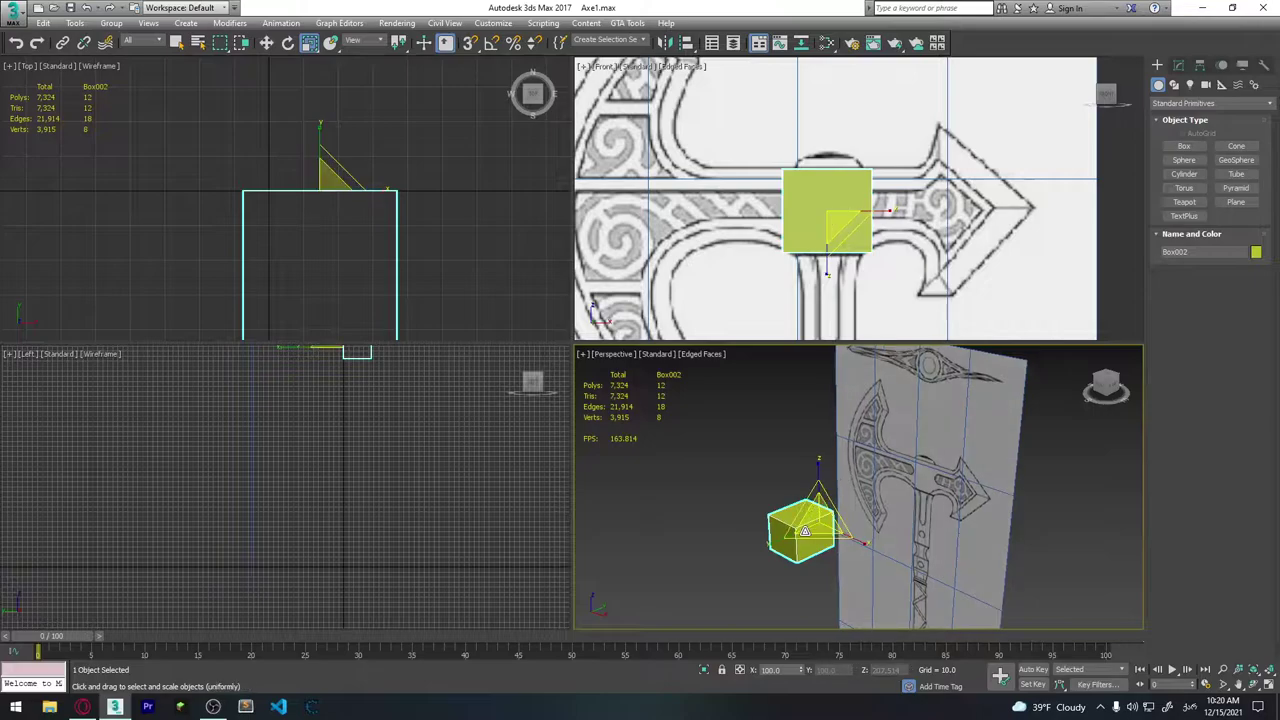
left_click_drag(776, 543, 778, 565)
mouse_move(778, 565)
middle_mouse_down("alt")
mouse_move(880, 500)
mouse_move(826, 494)
mouse_move(880, 583)
mouse_move(849, 574)
mouse_move(848, 537)
mouse_move(864, 535)
middle_mouse_up("alt")
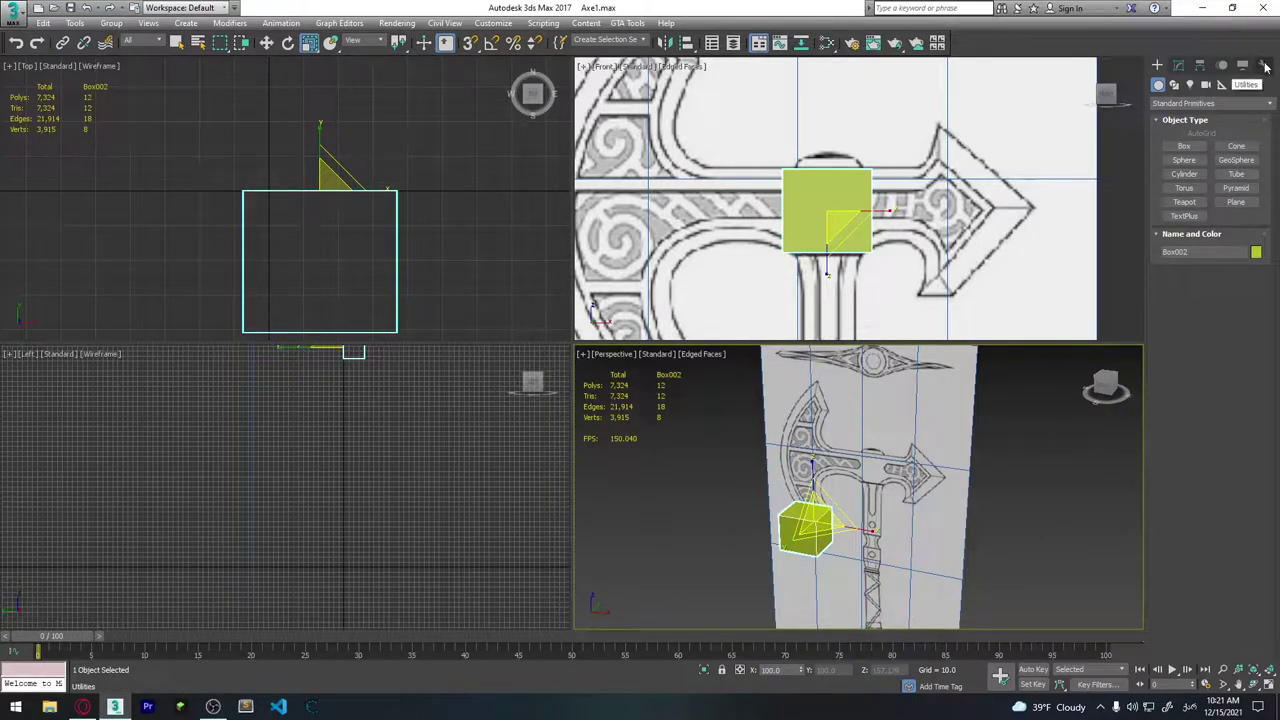
Reset the box's transforms with the Reset XForm utility's Reset Selected.
left_click(1267, 64)
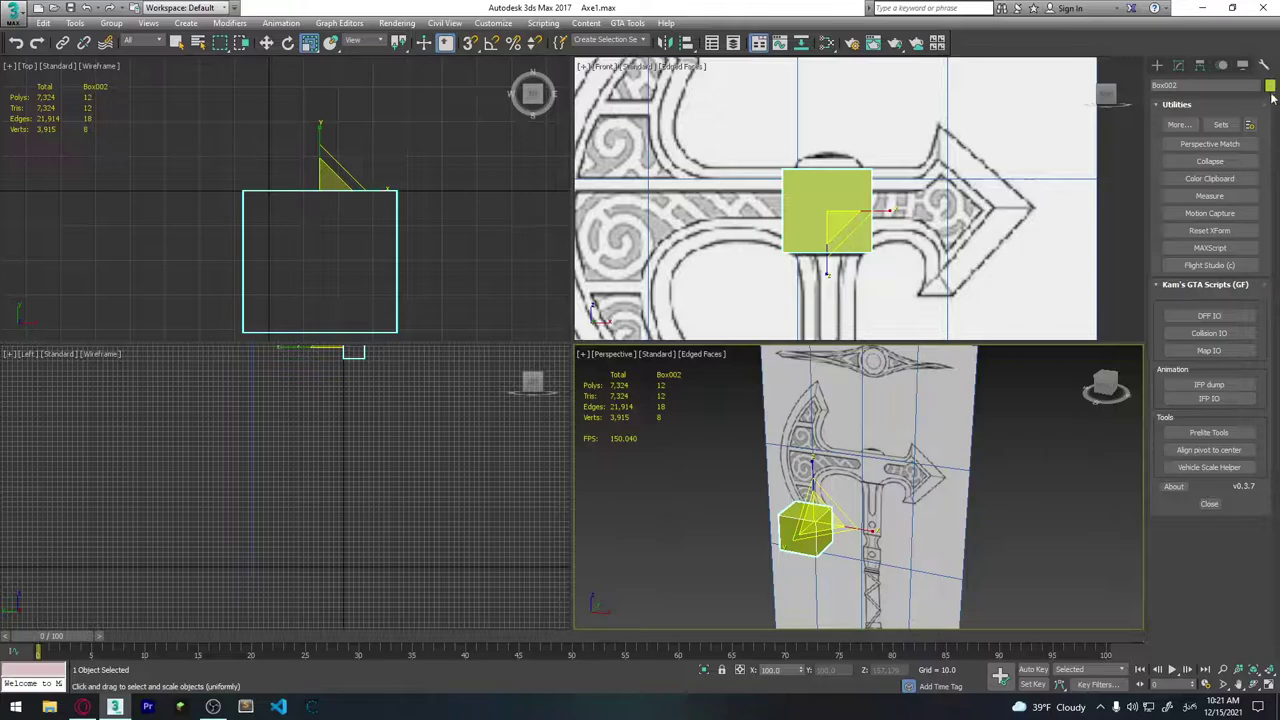
left_click(1210, 231)
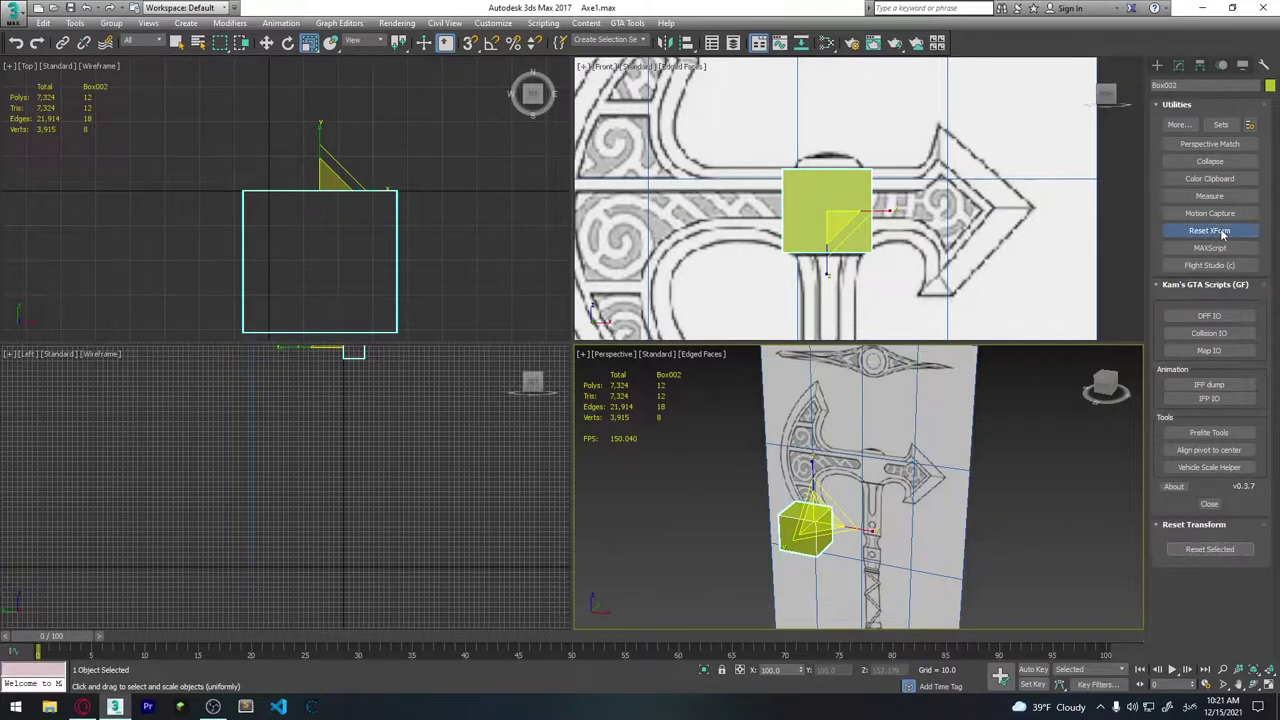
left_click(1217, 552)
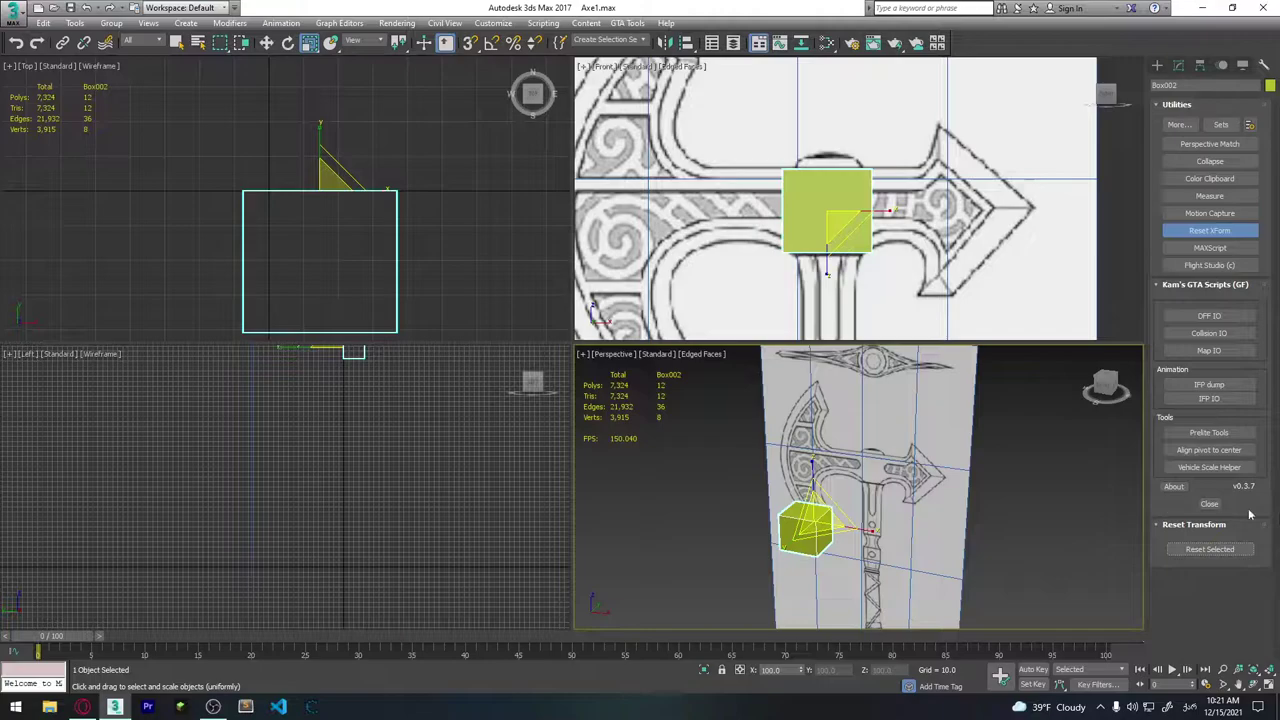
left_click(1210, 231)
left_click(1160, 66)
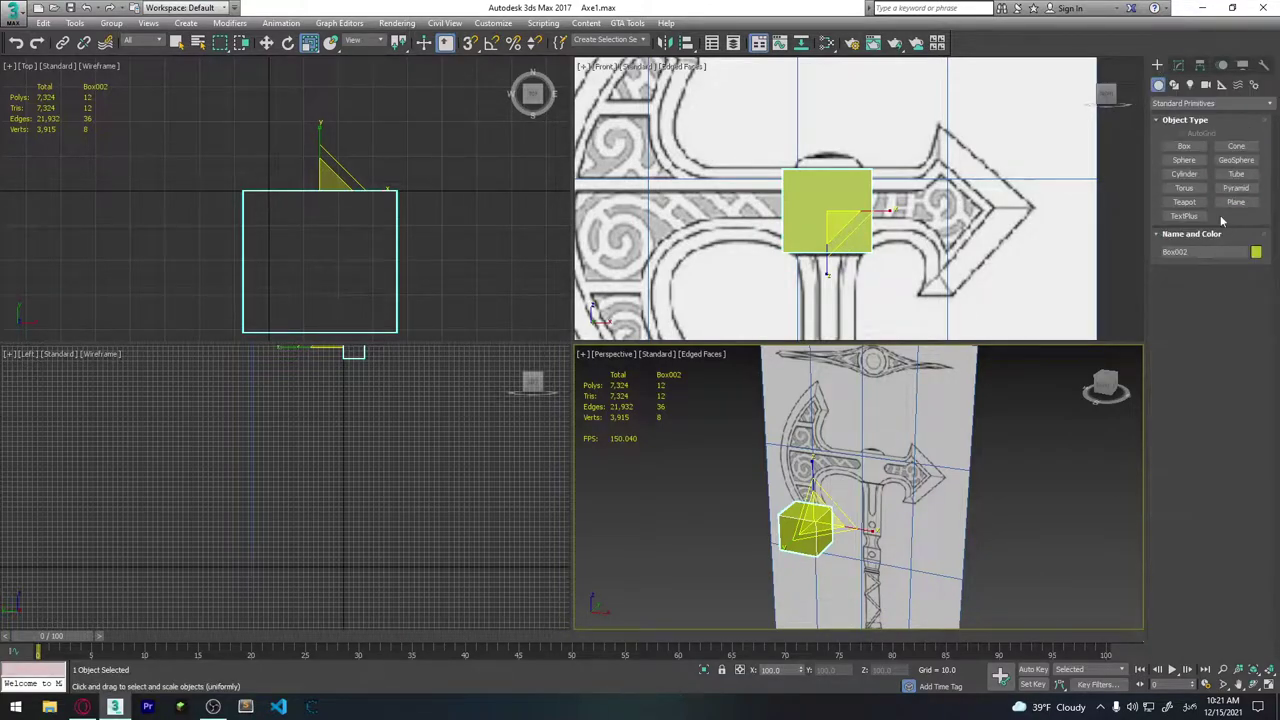
Make Box002 see-through, frame it in the Front view, and delete it.
mouse_move(880, 500)
middle_mouse_down("alt")
mouse_move(872, 510)
mouse_move(860, 480)
middle_mouse_up("alt")
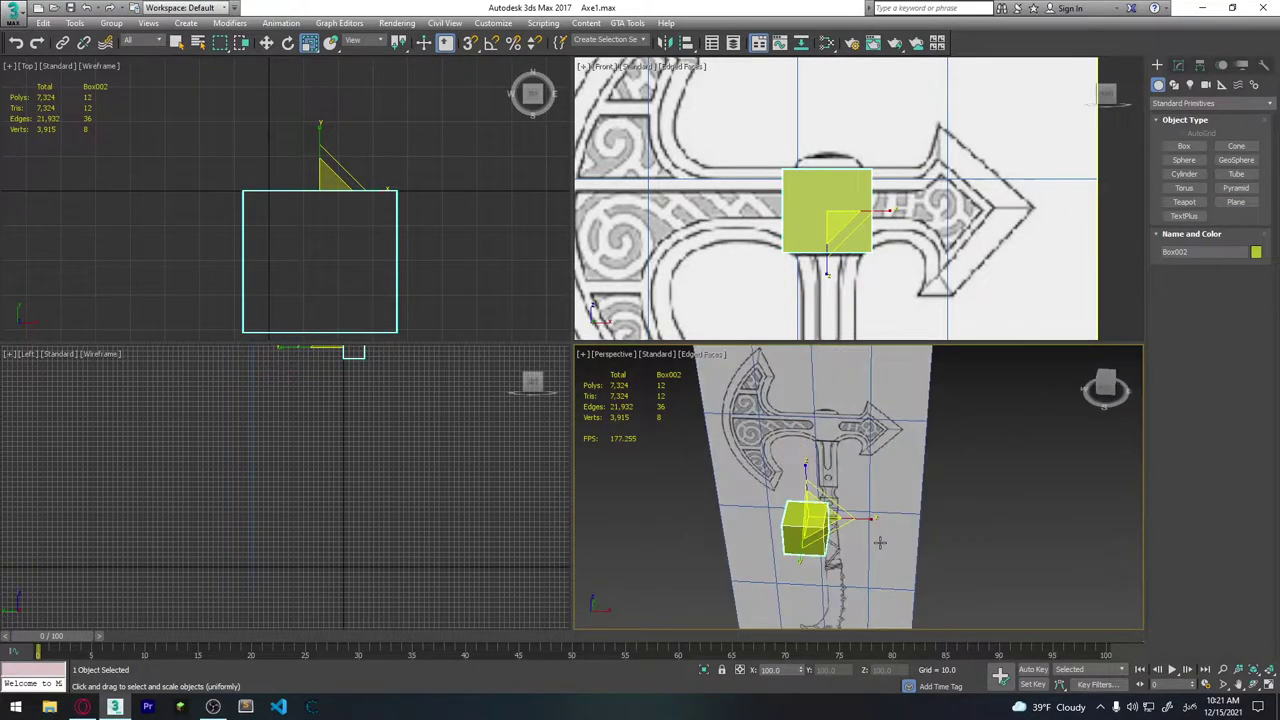
middle_click_drag(836, 229, 815, 185)
scroll(815, 185, "up", 1)
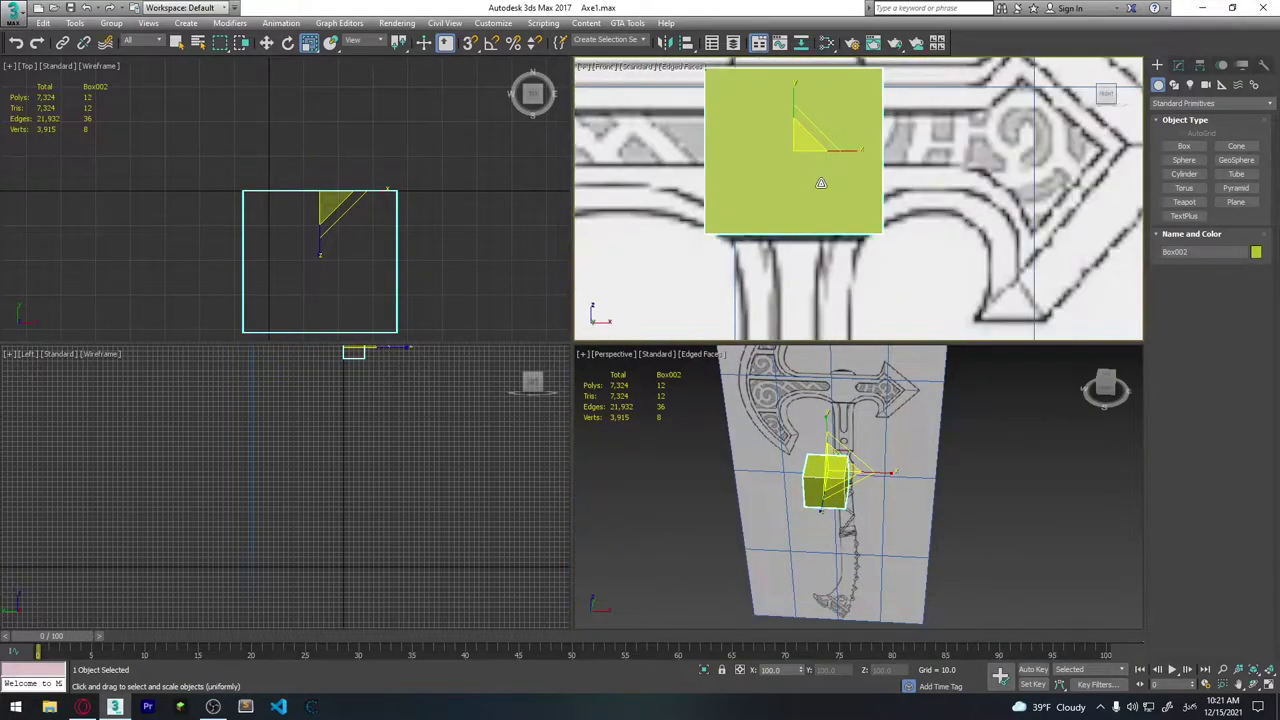
key("alt+x")
scroll(830, 277, "up", 2)
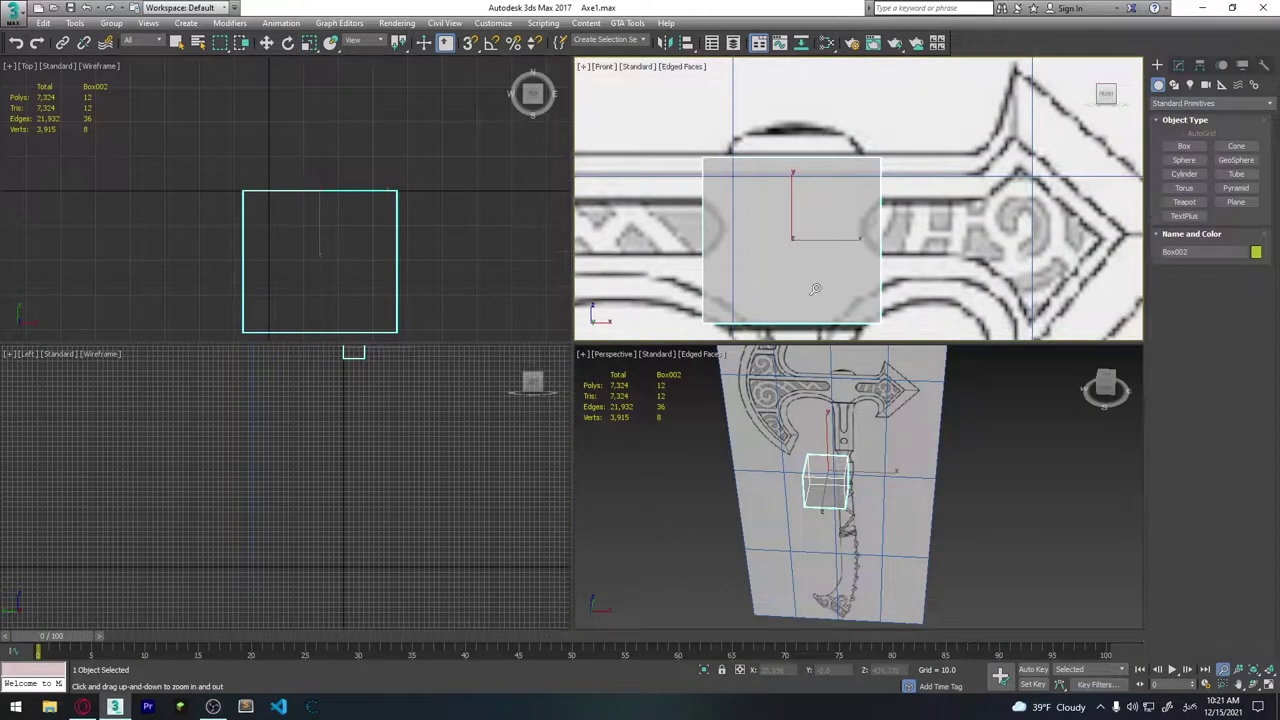
mouse_move(831, 277)
middle_mouse_down()
mouse_move(809, 209)
mouse_move(800, 218)
mouse_move(827, 218)
middle_mouse_up()
right_click(825, 226)
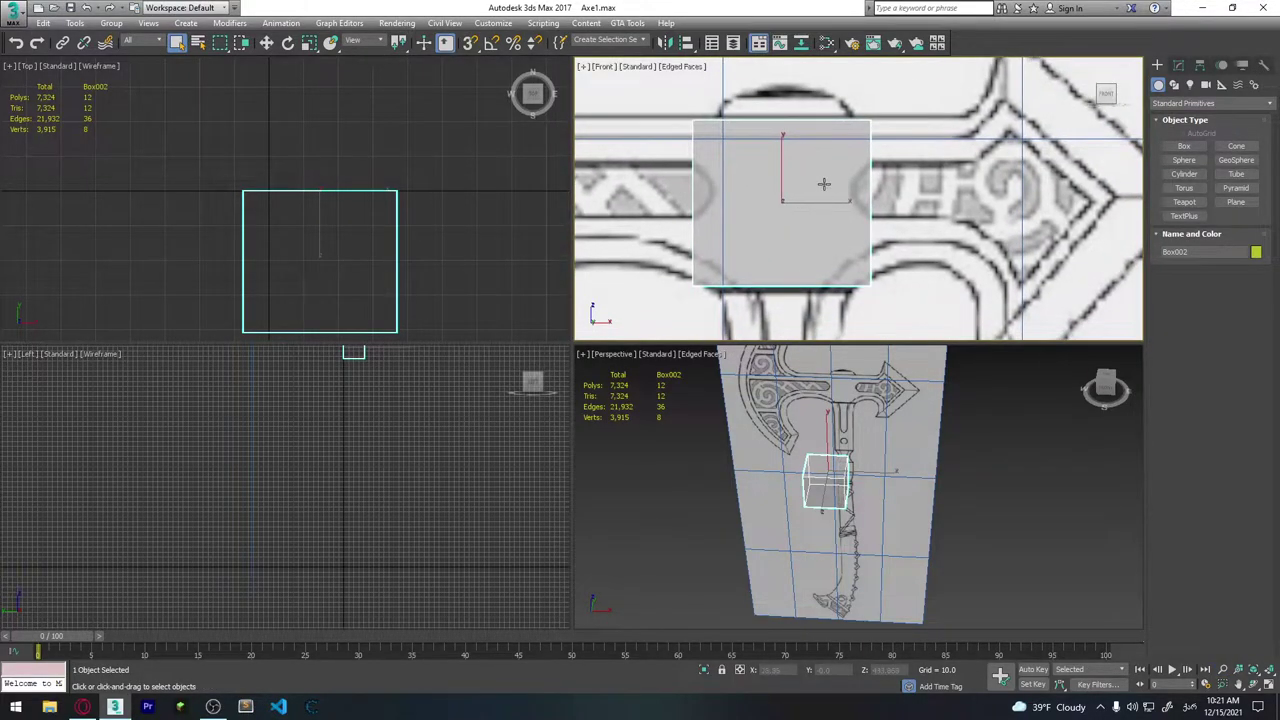
key("Delete")
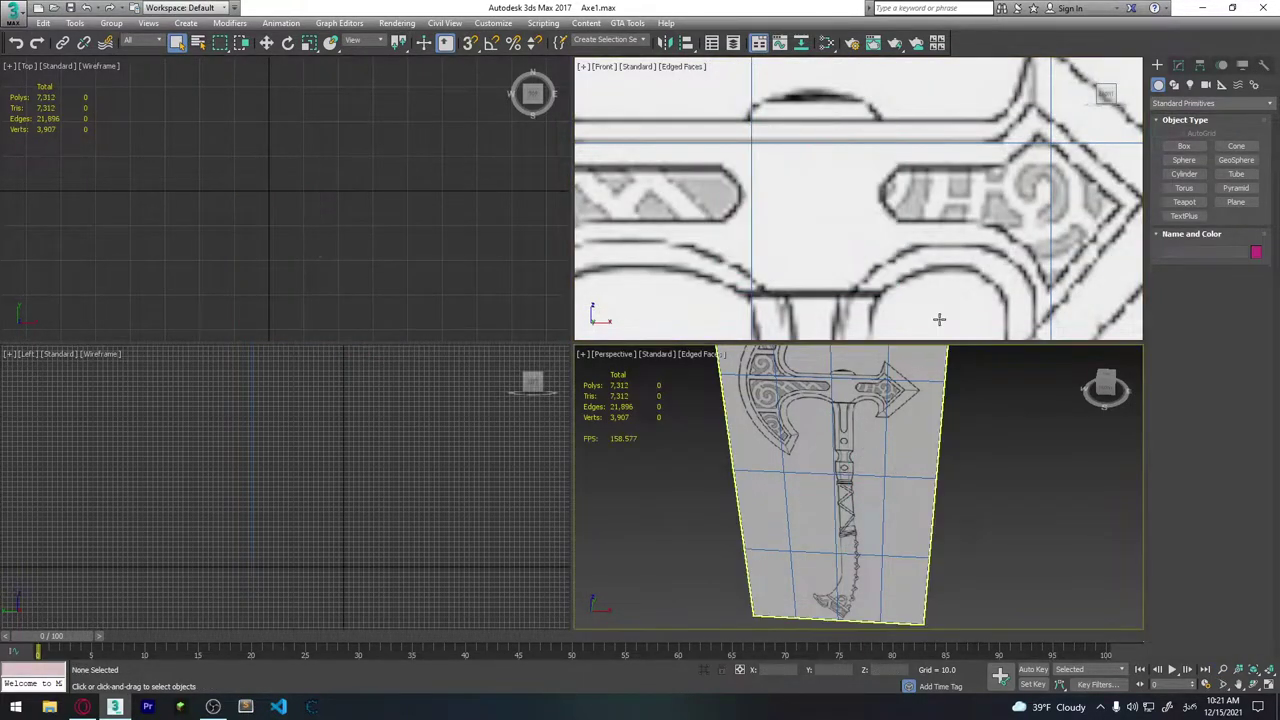
Draw a plane over the axe head centre in the Front view and make it see-through.
left_click(1236, 202)
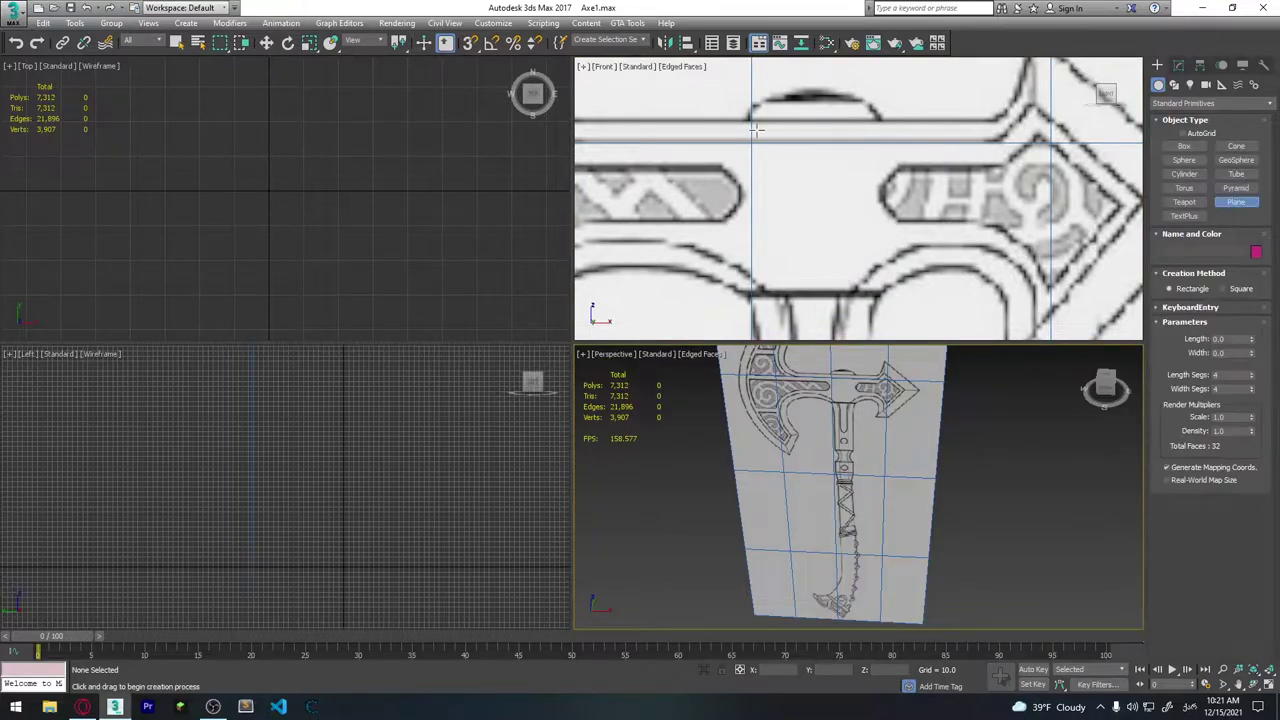
left_click_drag(733, 125, 900, 300)
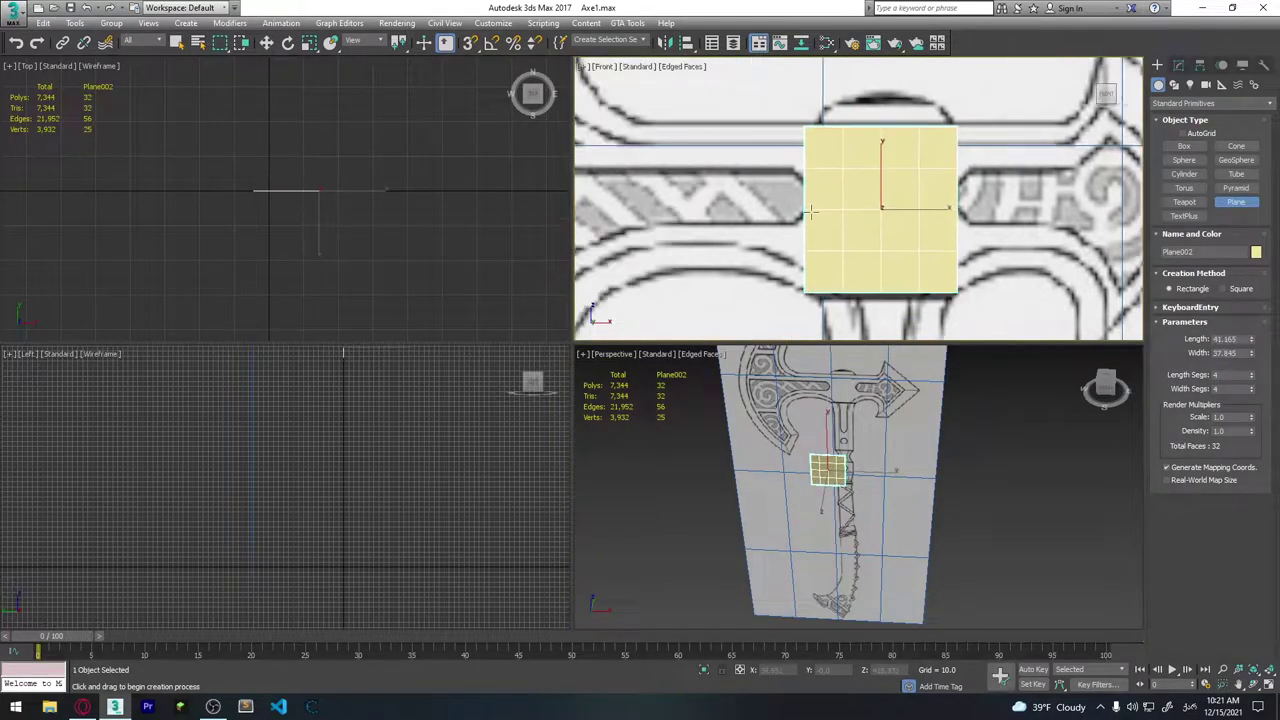
scroll(835, 152, "down", 2)
scroll(835, 152, "down", 2)
scroll(840, 170, "up", 2)
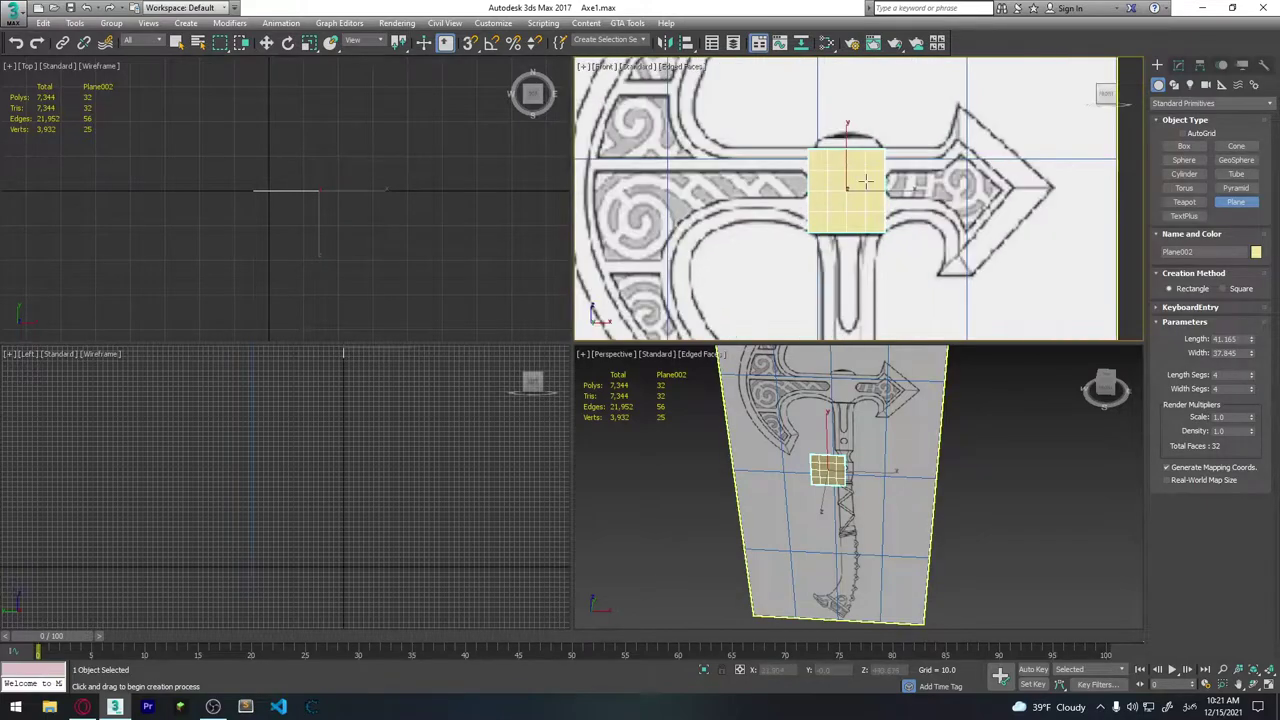
key("alt+x")
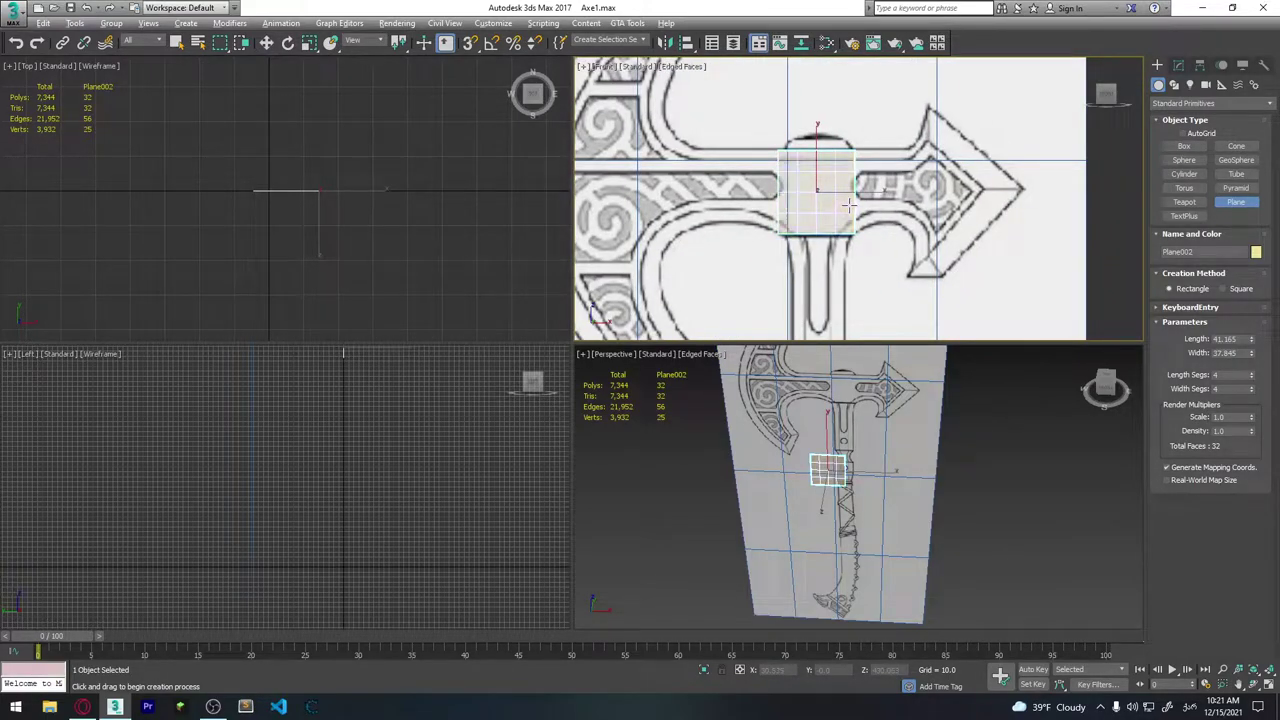
scroll(838, 190, "up", 3)
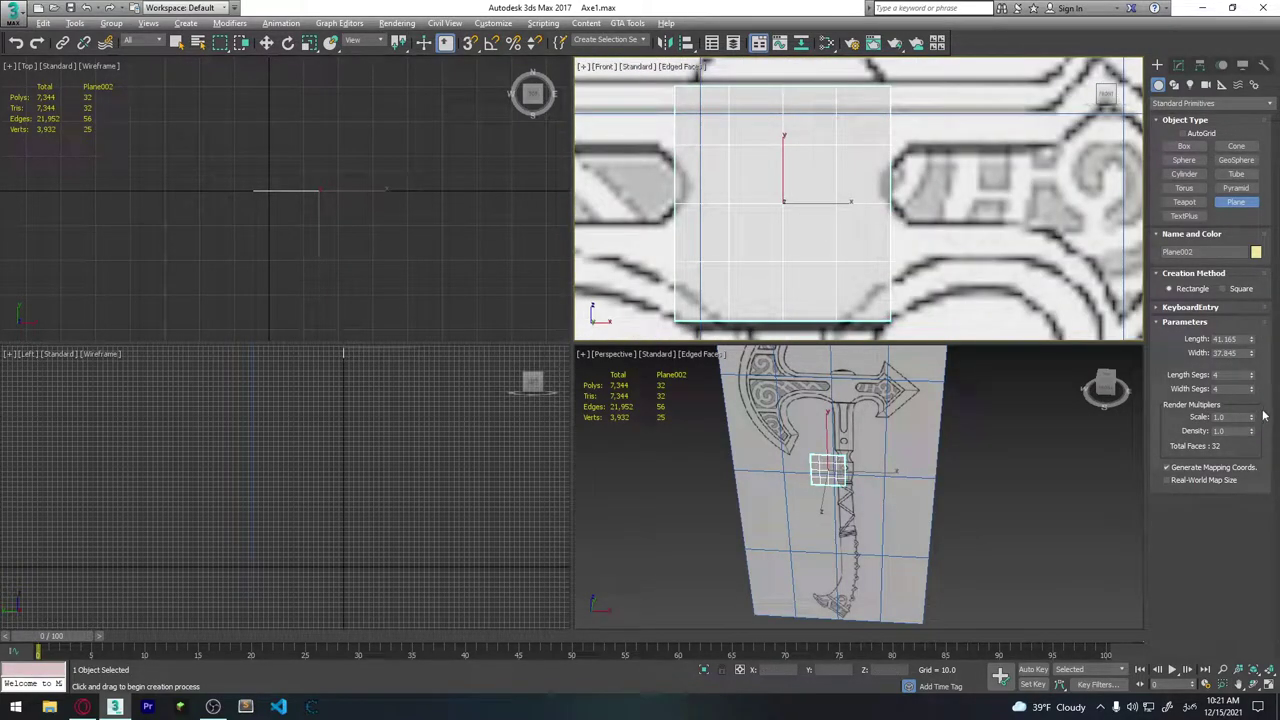
Set the plane's Length Segs and Width Segs to 2.
left_click(1253, 380)
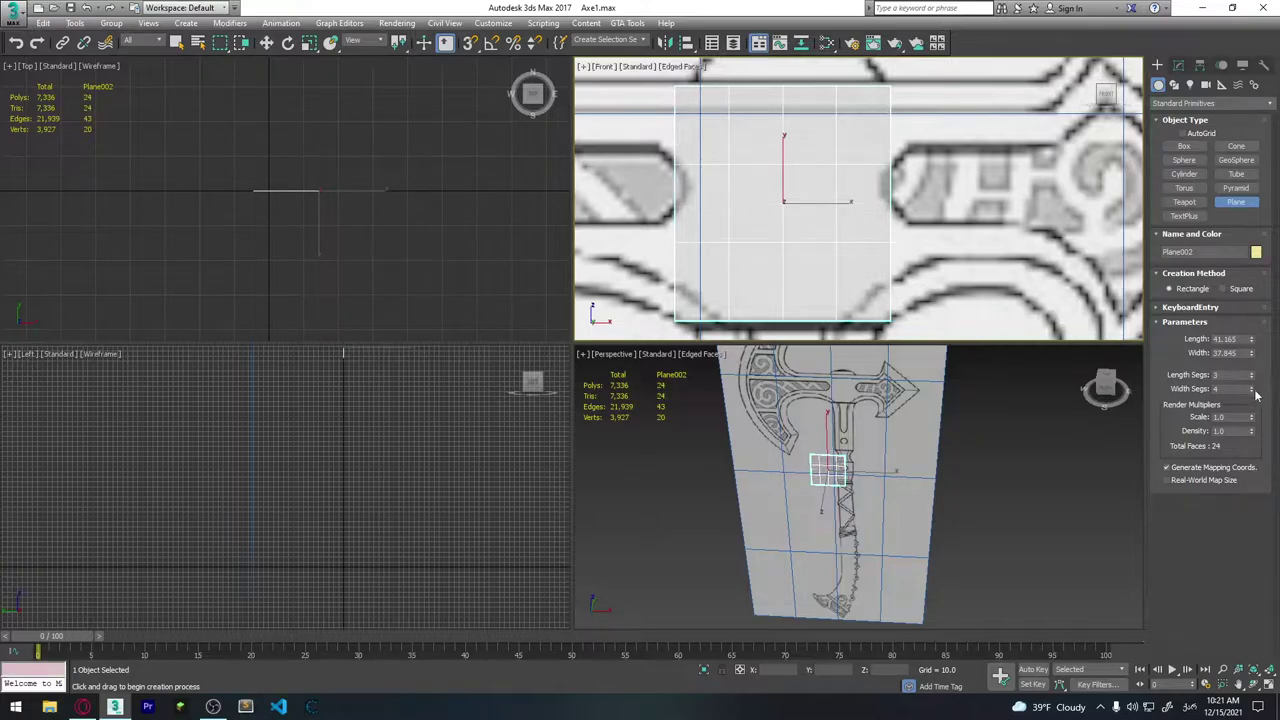
left_click(1252, 392)
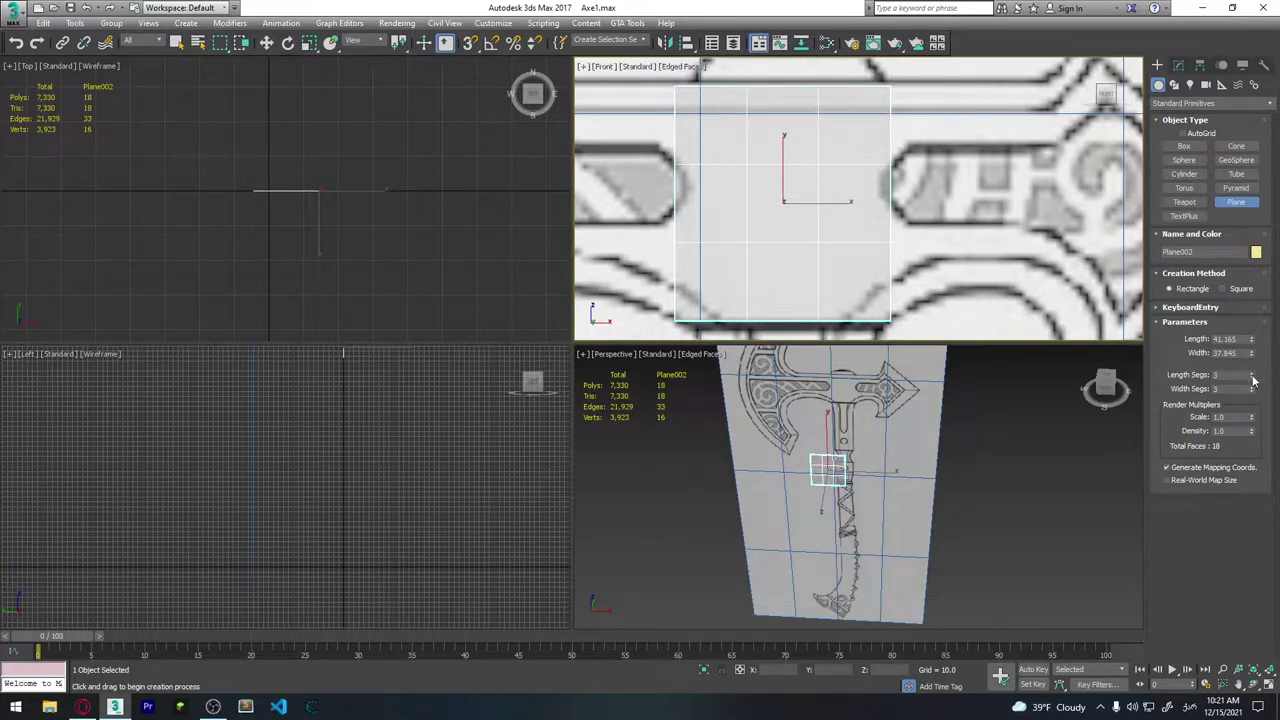
left_click(1253, 379)
left_click(1252, 392)
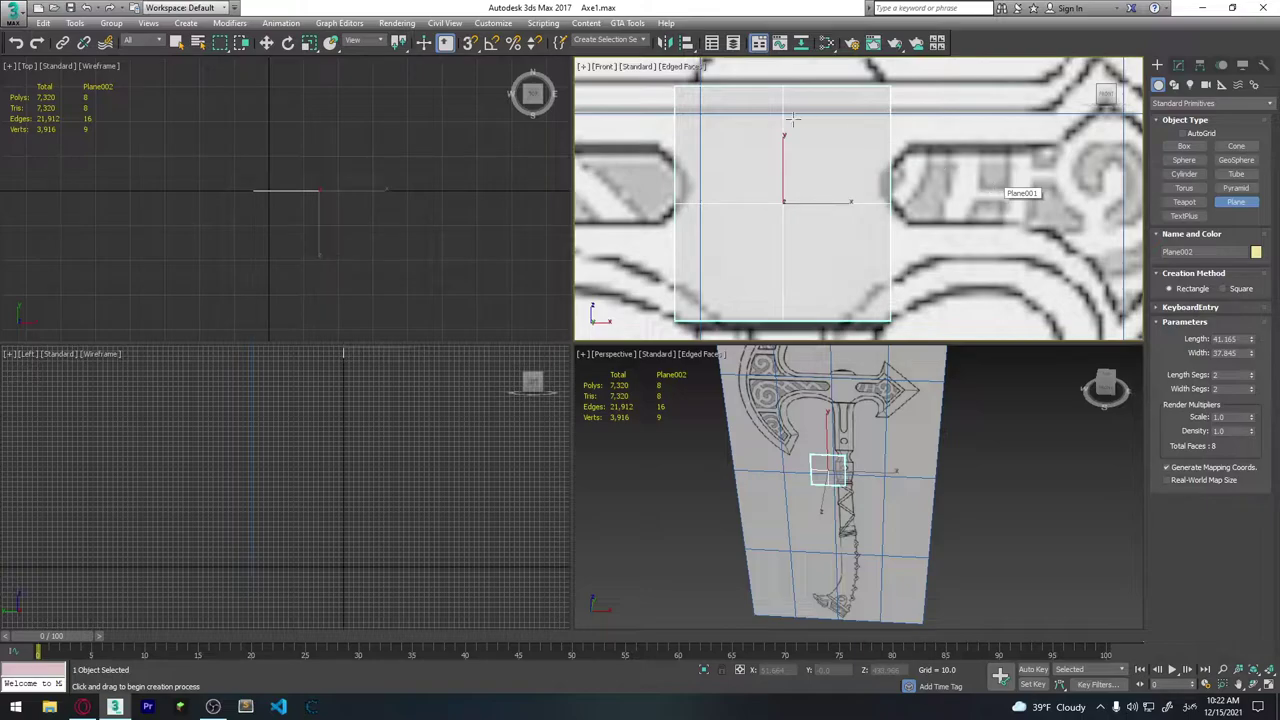
scroll(810, 150, "down", 2)
Convert Plane002 to an Editable Poly.
right_click(831, 191)
right_click(840, 180)
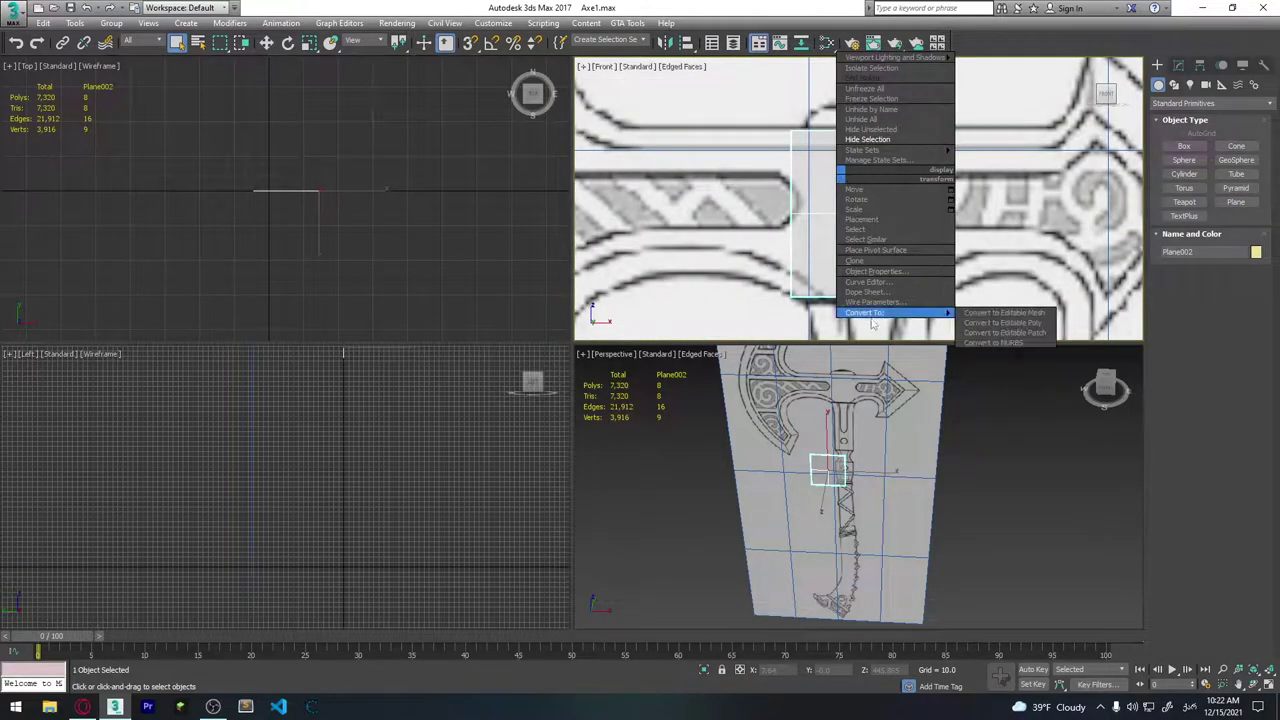
left_click(1004, 322)
mouse_move(876, 255)
middle_mouse_down()
mouse_move(793, 242)
mouse_move(771, 286)
middle_mouse_up()
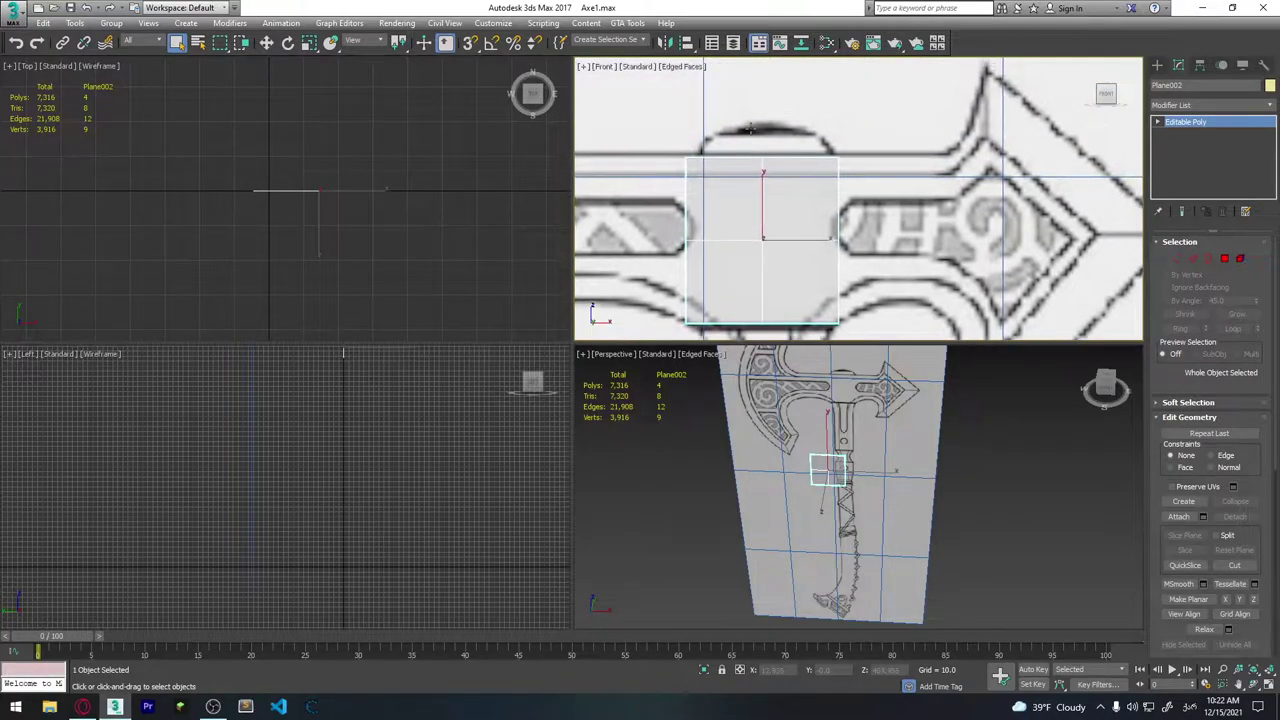
scroll(751, 128, "up", 2)
Move the plane's top-middle and bottom-middle vertices onto the axe head outline.
left_click(1177, 259)
left_click(767, 167)
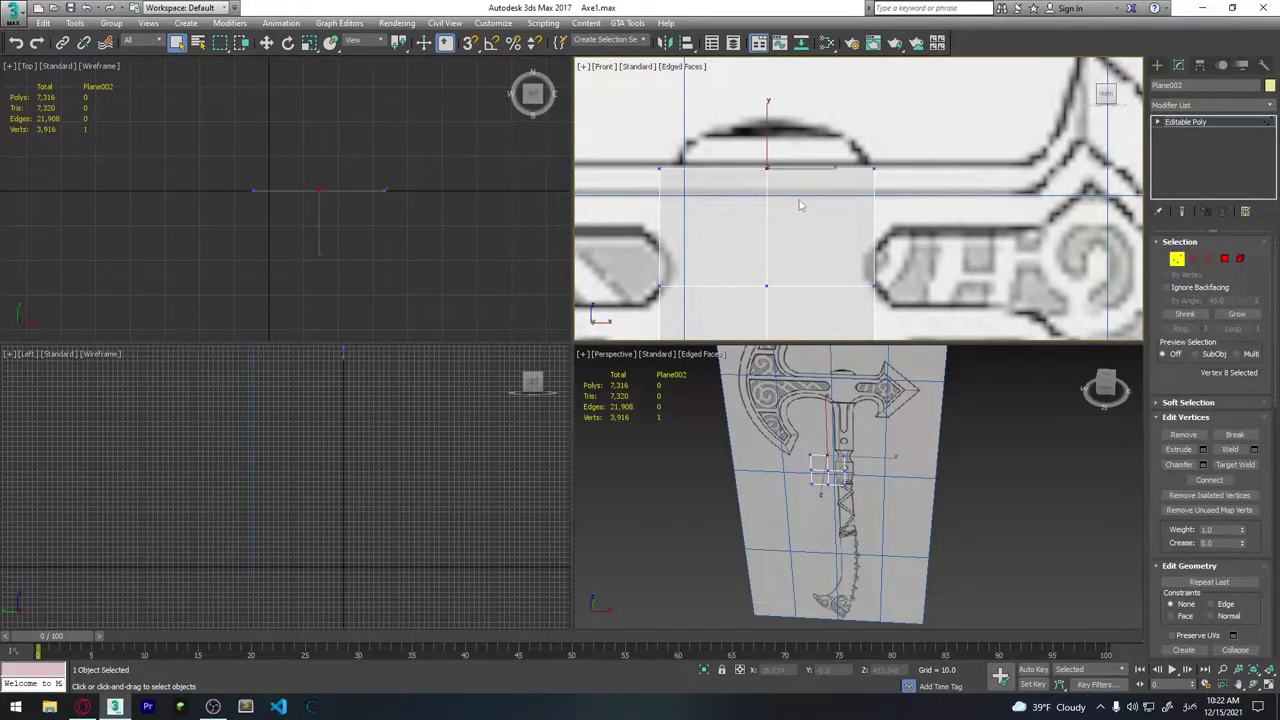
key("w")
middle_click_drag(771, 220, 765, 68)
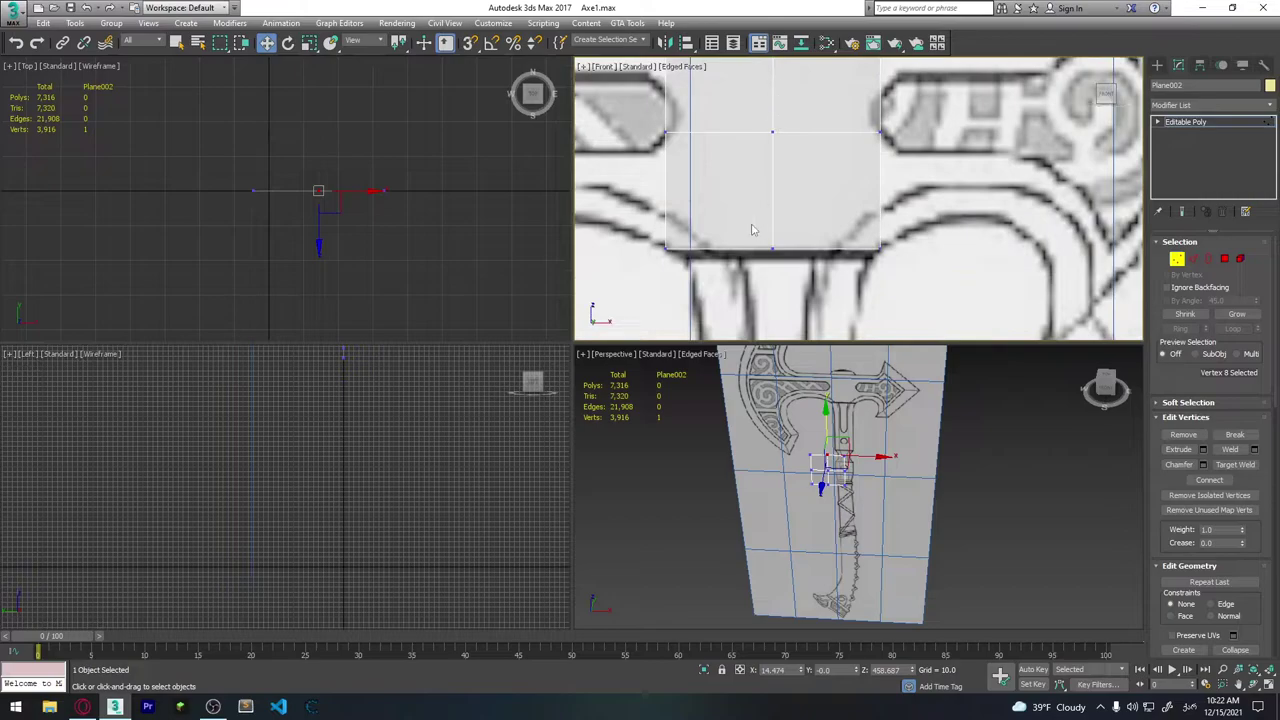
left_click(772, 249)
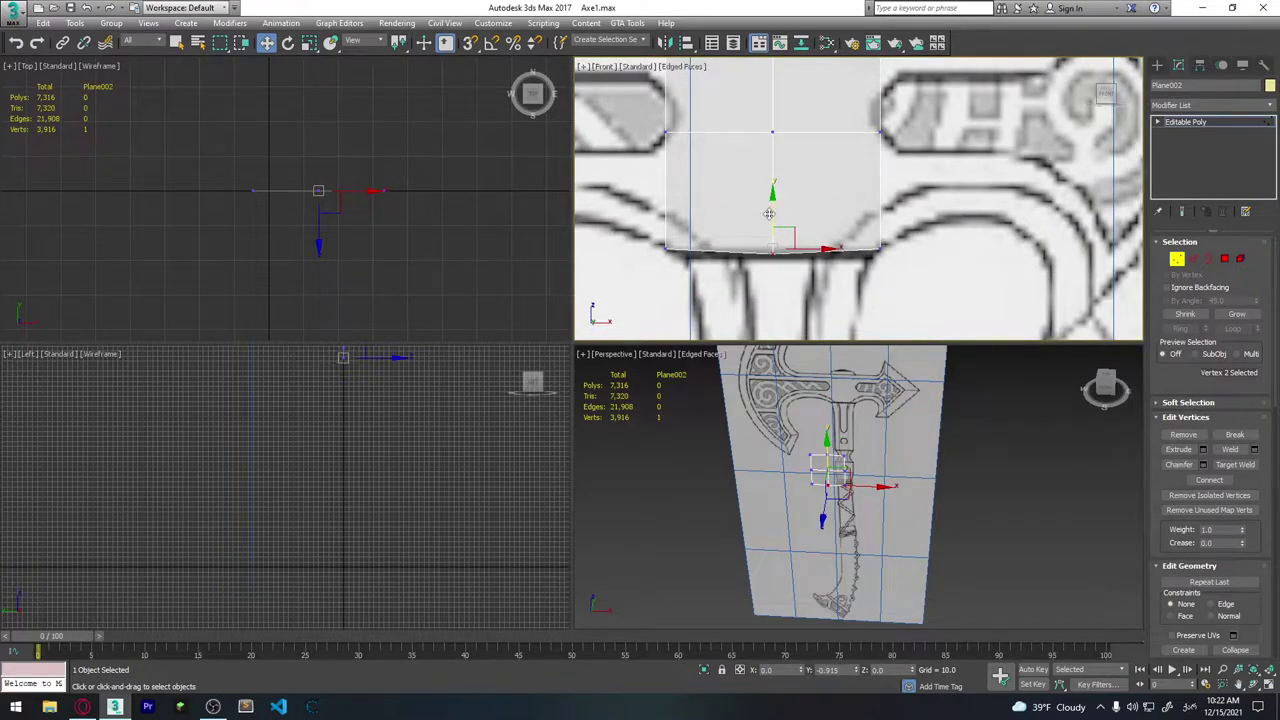
scroll(769, 213, "up", 2)
middle_click_drag(769, 213, 735, 185)
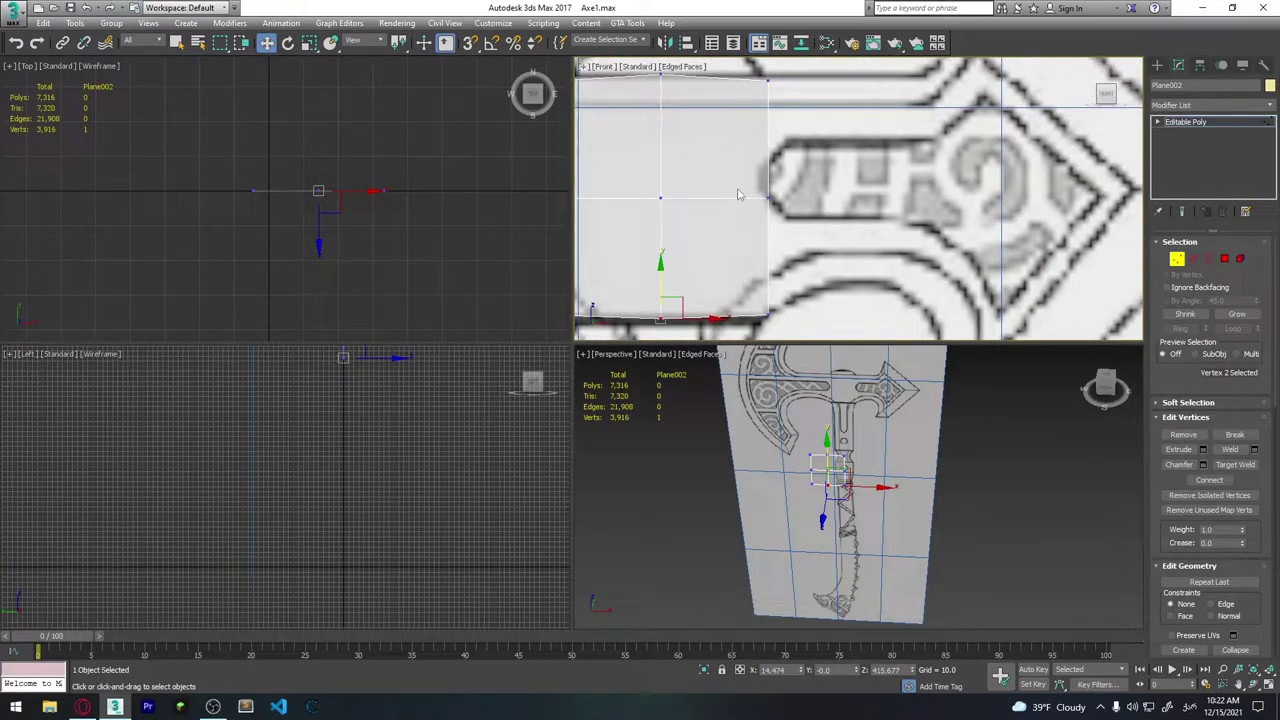
Maximize the Front viewport and centre the axe head in it.
key("alt+w")
mouse_move(515, 293)
middle_mouse_down()
mouse_move(837, 251)
mouse_move(651, 330)
mouse_move(679, 342)
middle_mouse_up()
scroll(840, 255, "down", 3)
Shift-extrude a new column from the right border edge and align its vertices to the outline.
scroll(679, 342, "up", 4)
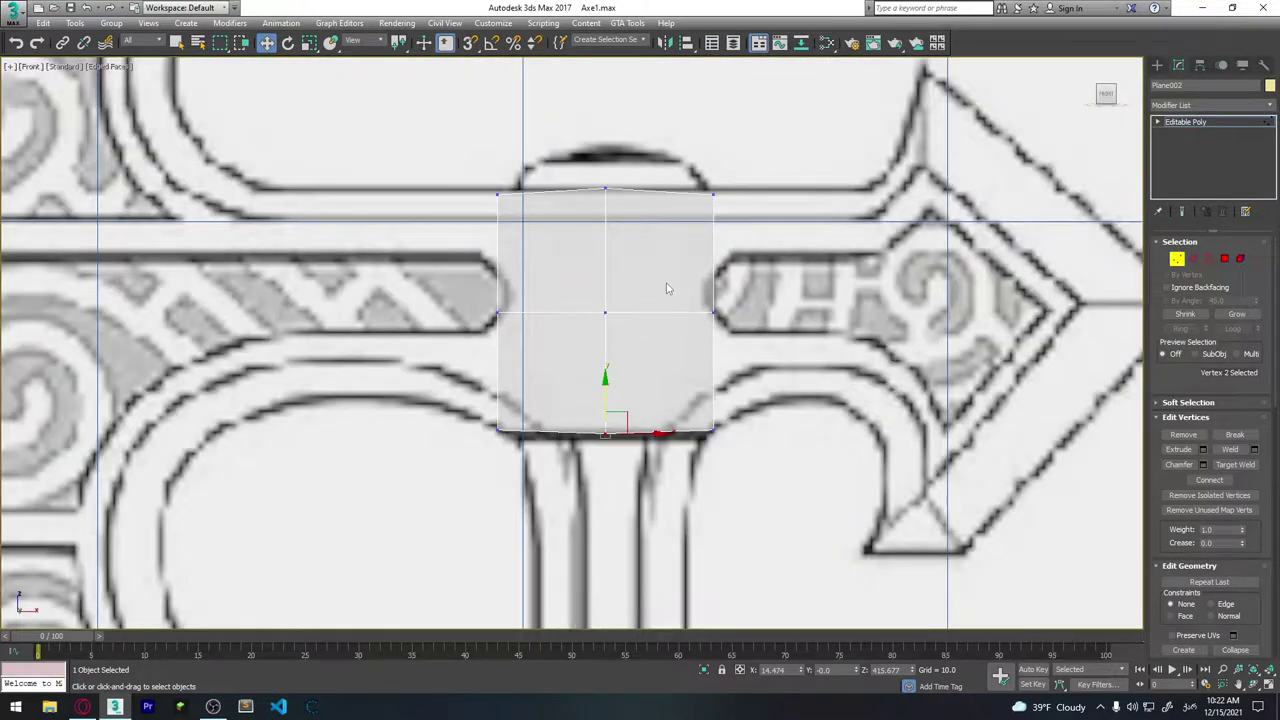
key("2")
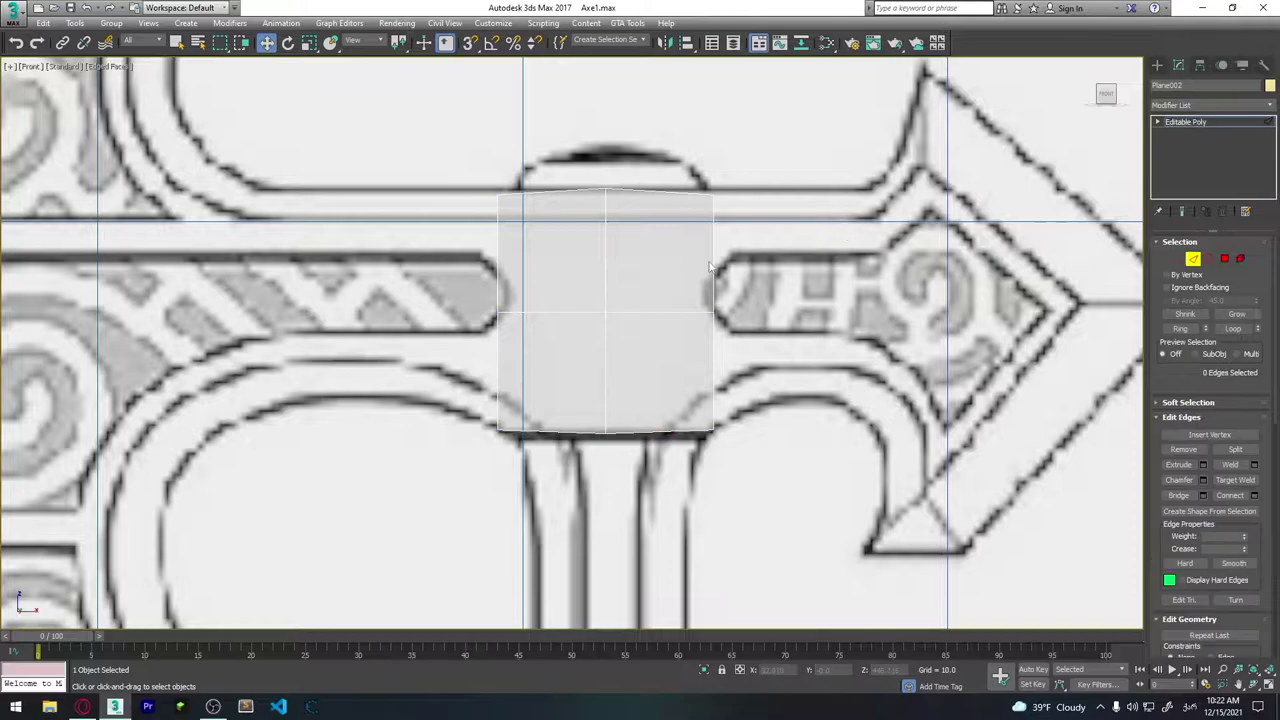
left_click(711, 255)
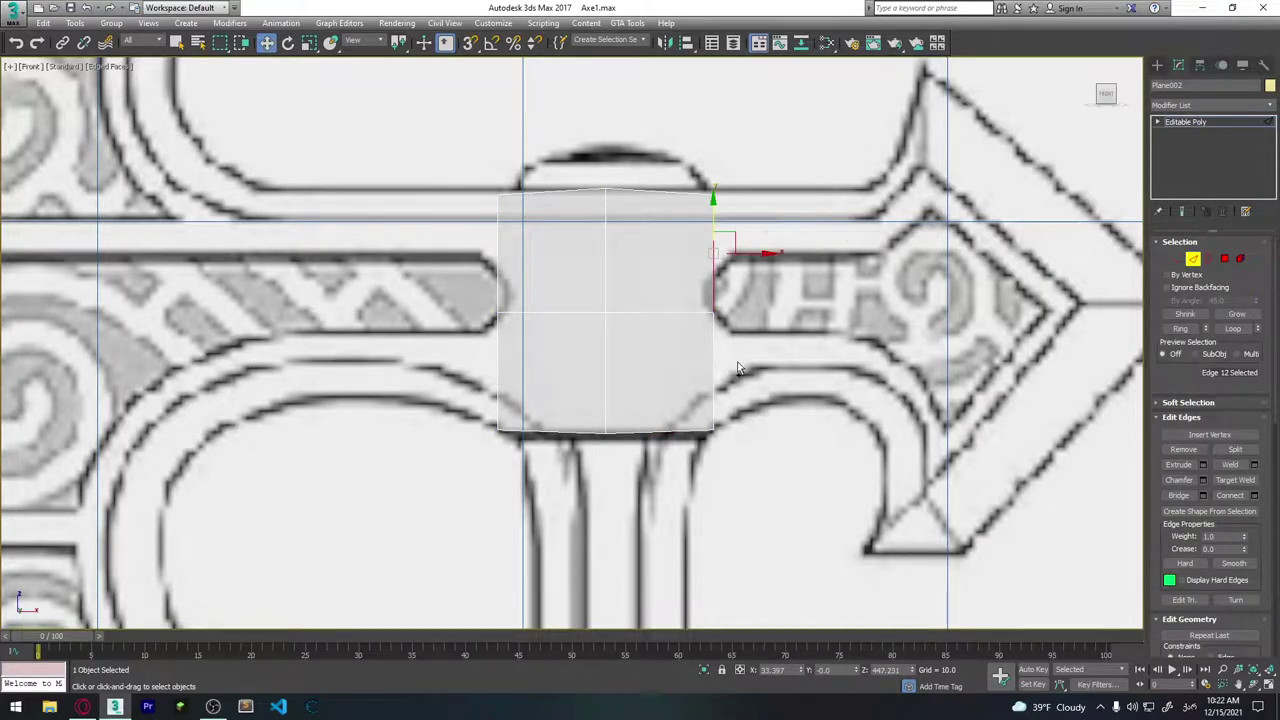
mouse_move(700, 372)
left_mouse_down()
mouse_move(762, 289)
mouse_move(900, 307)
left_mouse_up()
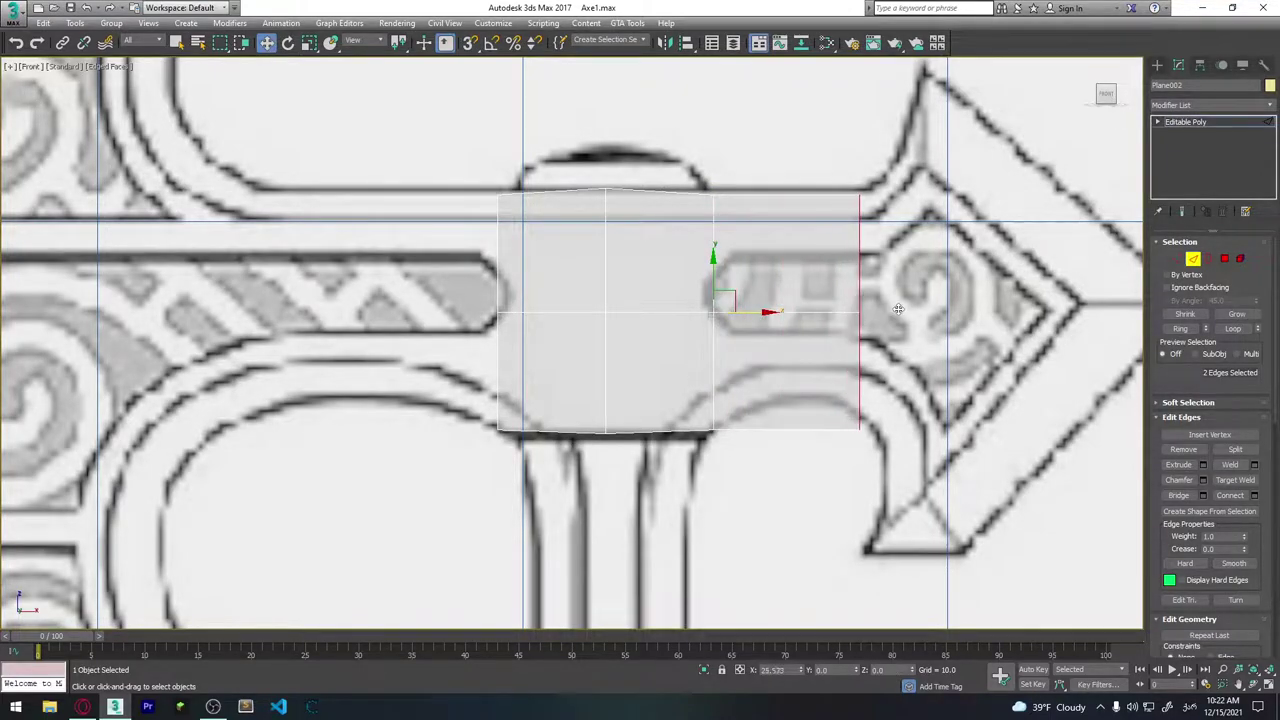
key("1")
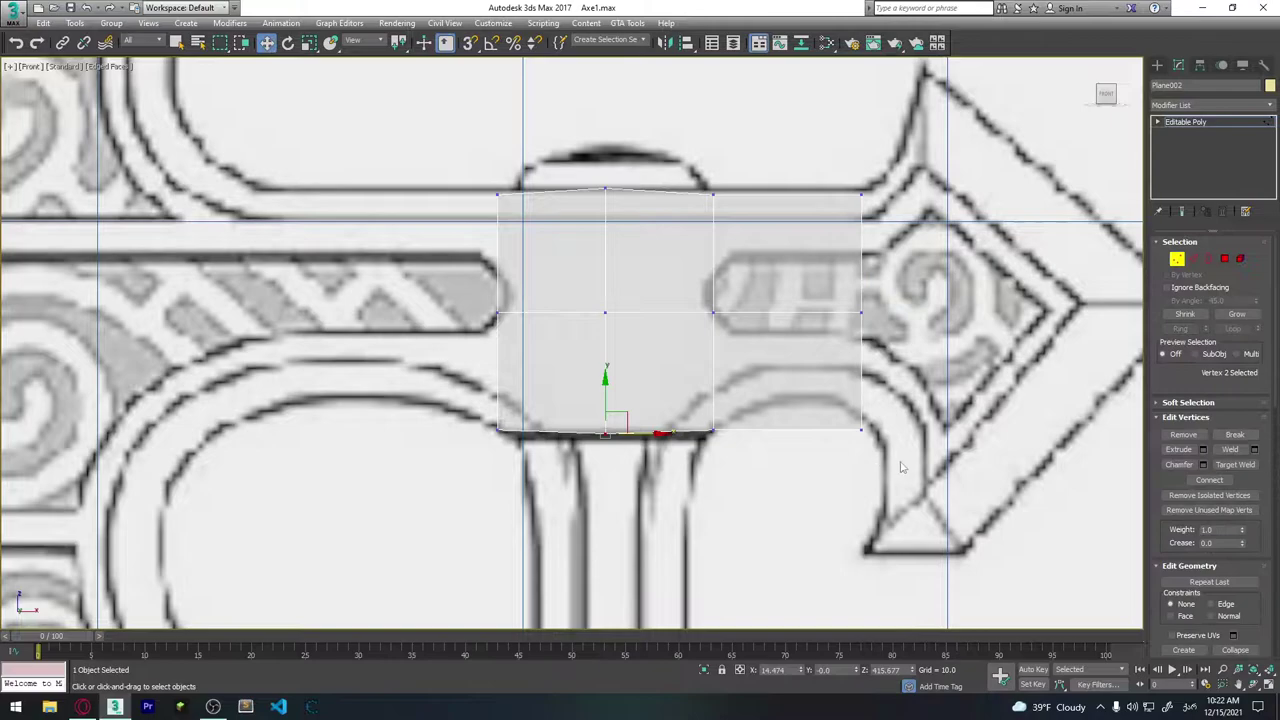
left_click(860, 430)
mouse_move(873, 399)
left_mouse_down()
mouse_move(810, 383)
mouse_move(814, 393)
left_mouse_up()
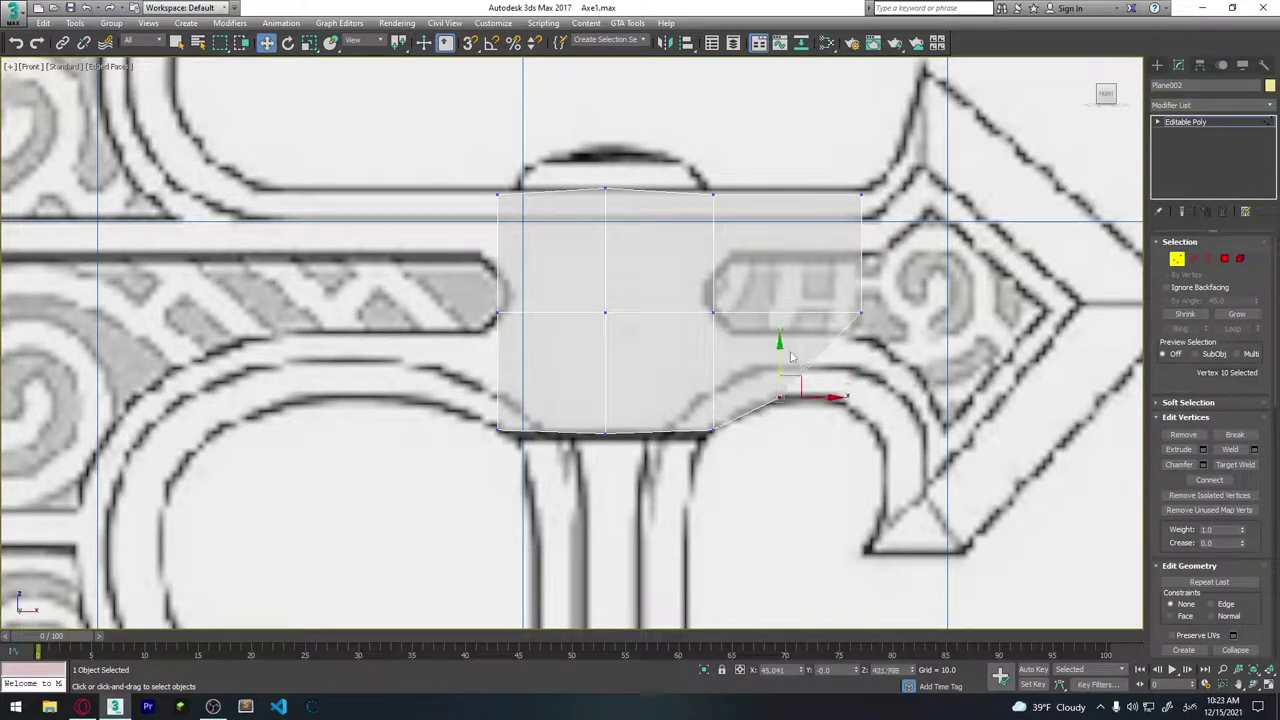
left_click(860, 312)
left_click_drag(880, 312, 800, 312)
left_click_drag(860, 193, 790, 193)
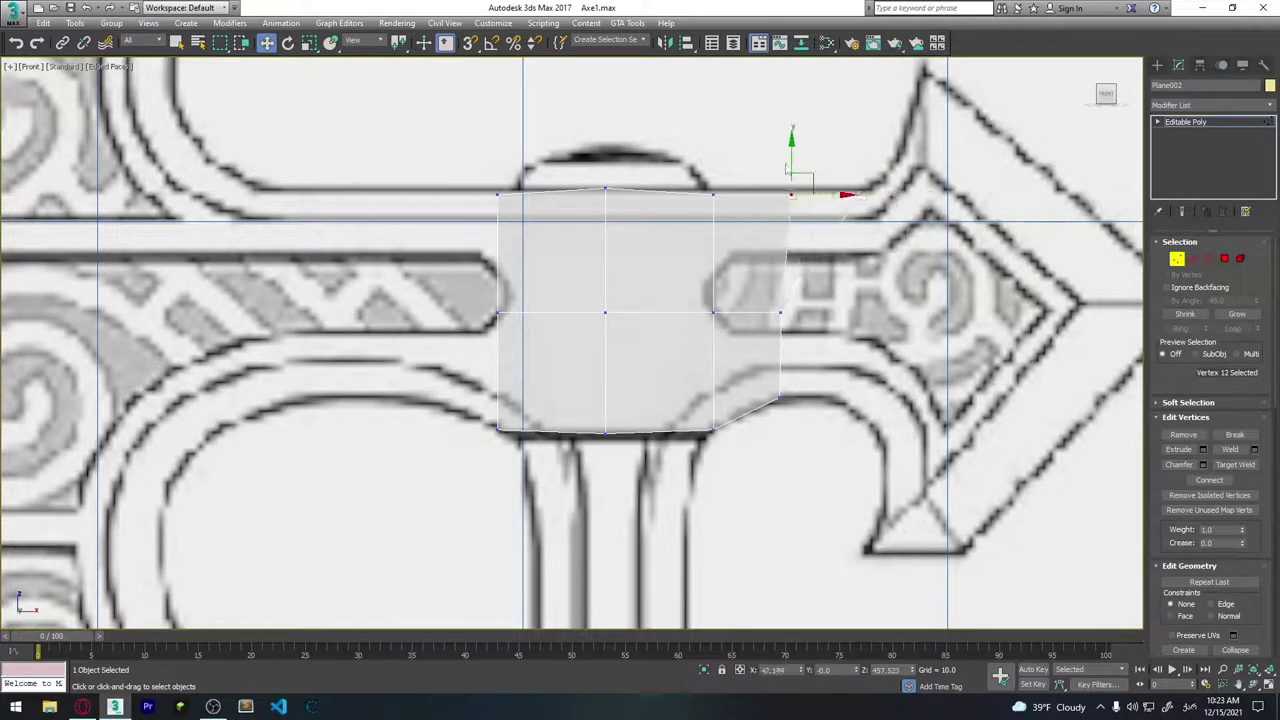
middle_click_drag(790, 165, 722, 163)
Reshape the plane's right-side vertices to match the blade outline.
key("2")
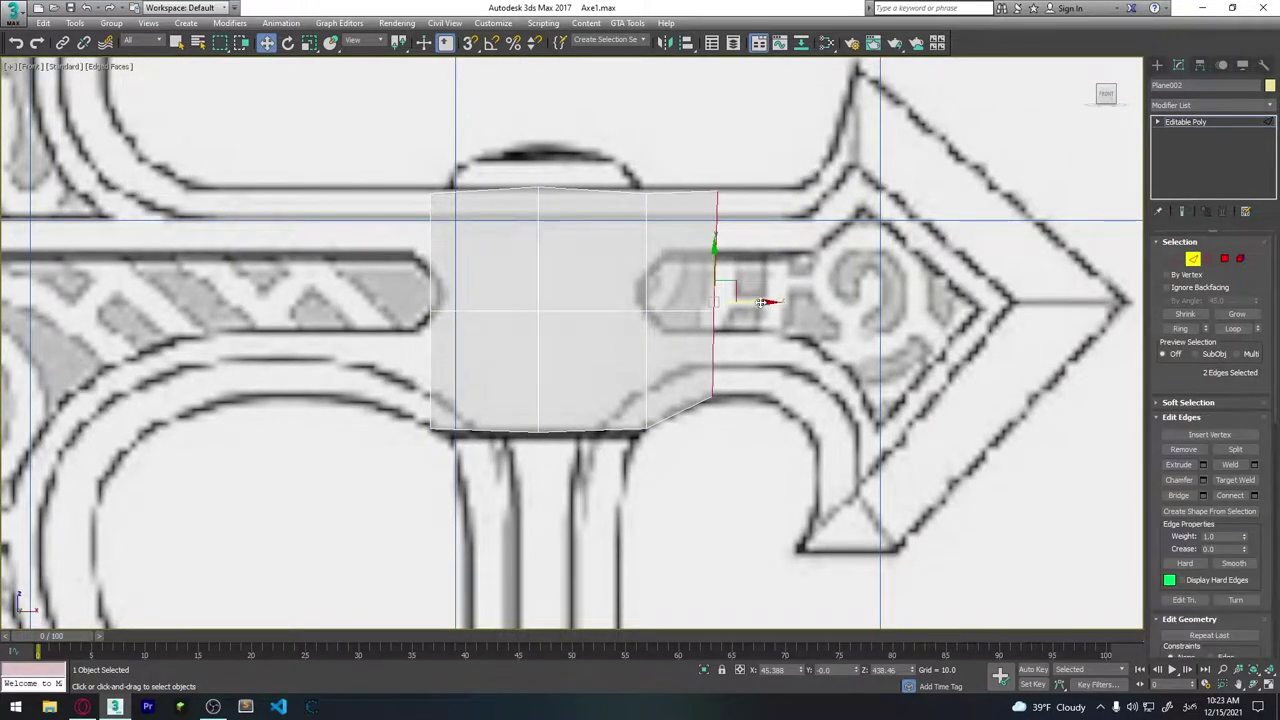
left_click(778, 296)
key("1")
left_click_drag(778, 193, 801, 190)
left_click_drag(778, 397, 765, 397)
mouse_move(800, 330)
middle_mouse_down()
mouse_move(752, 330)
mouse_move(665, 273)
mouse_move(574, 297)
middle_mouse_up()
left_click(732, 308)
Extrude two more columns into the blade, lowering the bottom vertex and raising the top one.
key("2")
left_click_drag(574, 297, 619, 297, "shift")
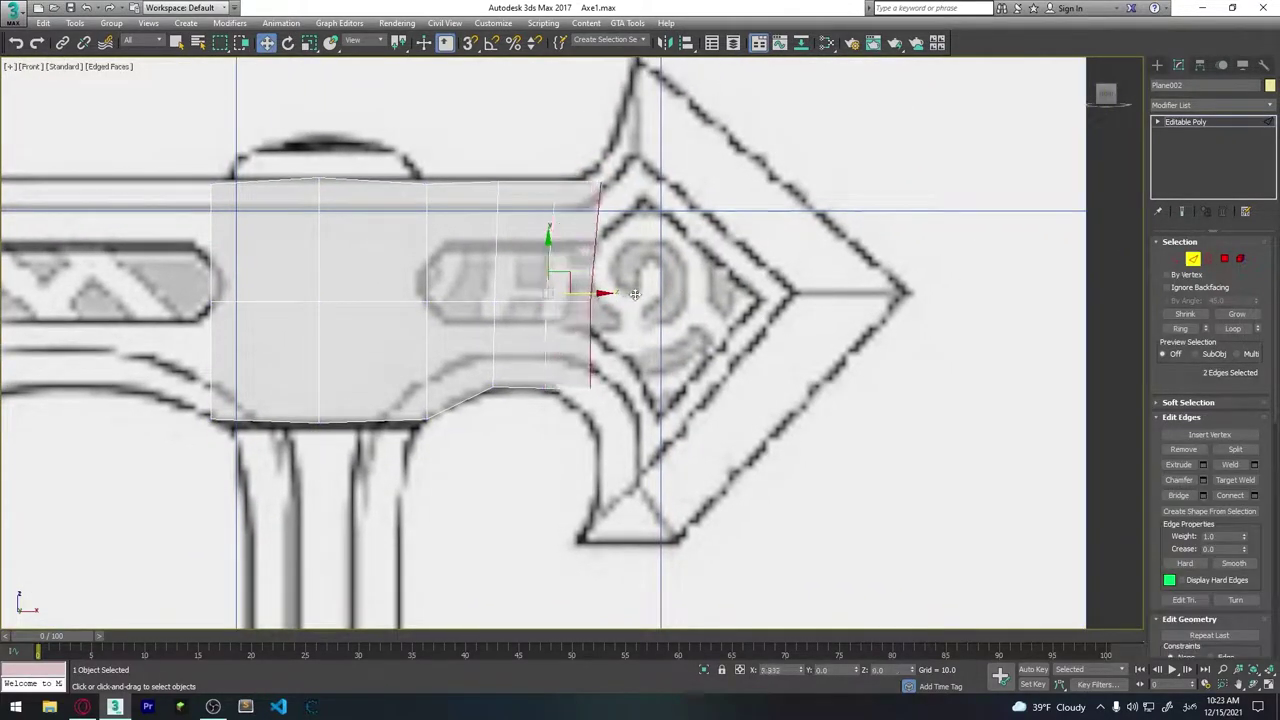
key("1")
left_click_drag(598, 387, 598, 434)
left_click_drag(603, 183, 603, 150)
key("2")
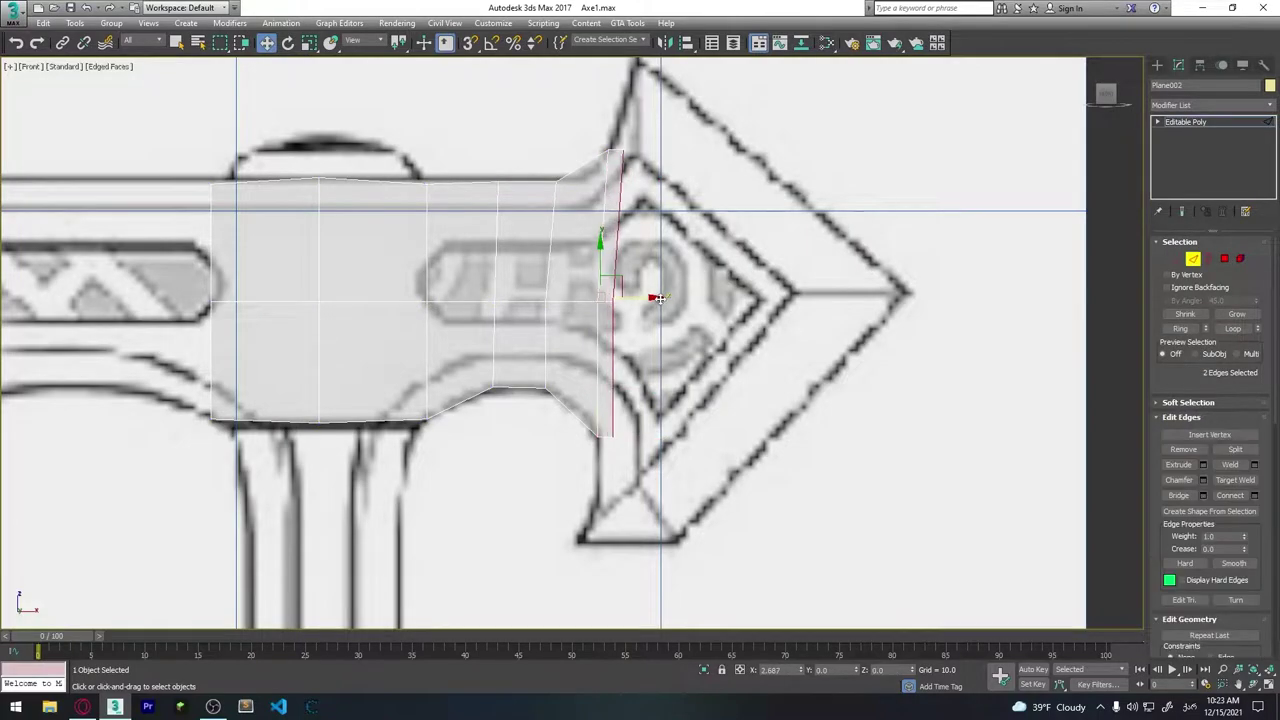
middle_click_drag(760, 160, 750, 266)
Place the new column's vertices on the outline, with the bottom one at the lower spike's tip.
left_click(1176, 260)
middle_click_drag(657, 225, 657, 195)
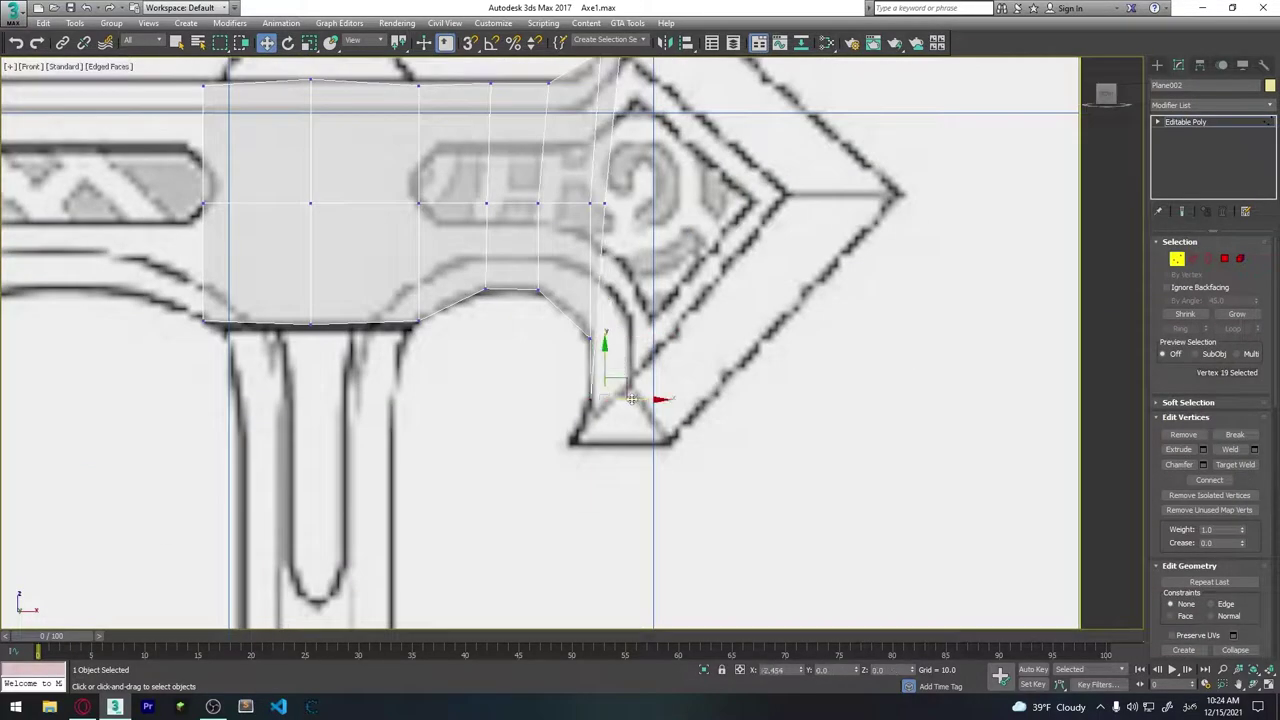
left_click_drag(602, 340, 589, 408)
left_click(608, 202)
mouse_move(660, 210)
middle_mouse_down()
mouse_move(671, 326)
mouse_move(659, 292)
middle_mouse_up()
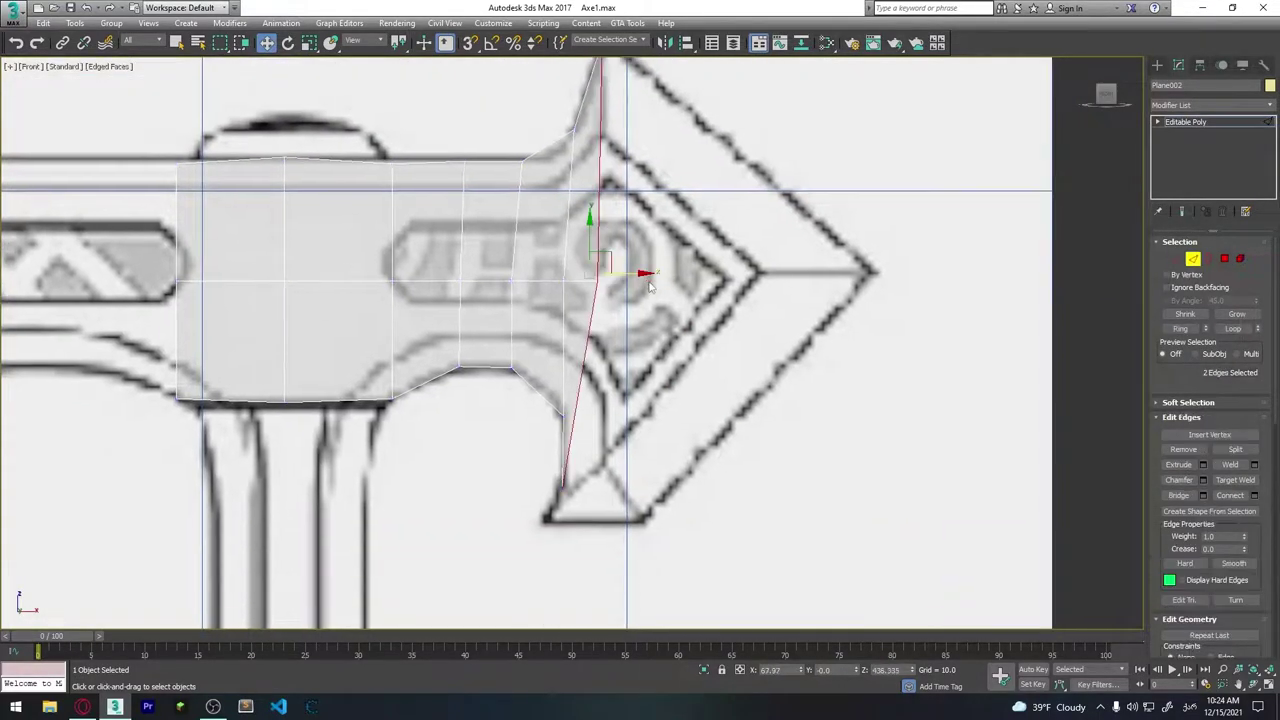
mouse_move(568, 490)
left_mouse_down()
mouse_move(580, 517)
mouse_move(550, 515)
left_mouse_up()
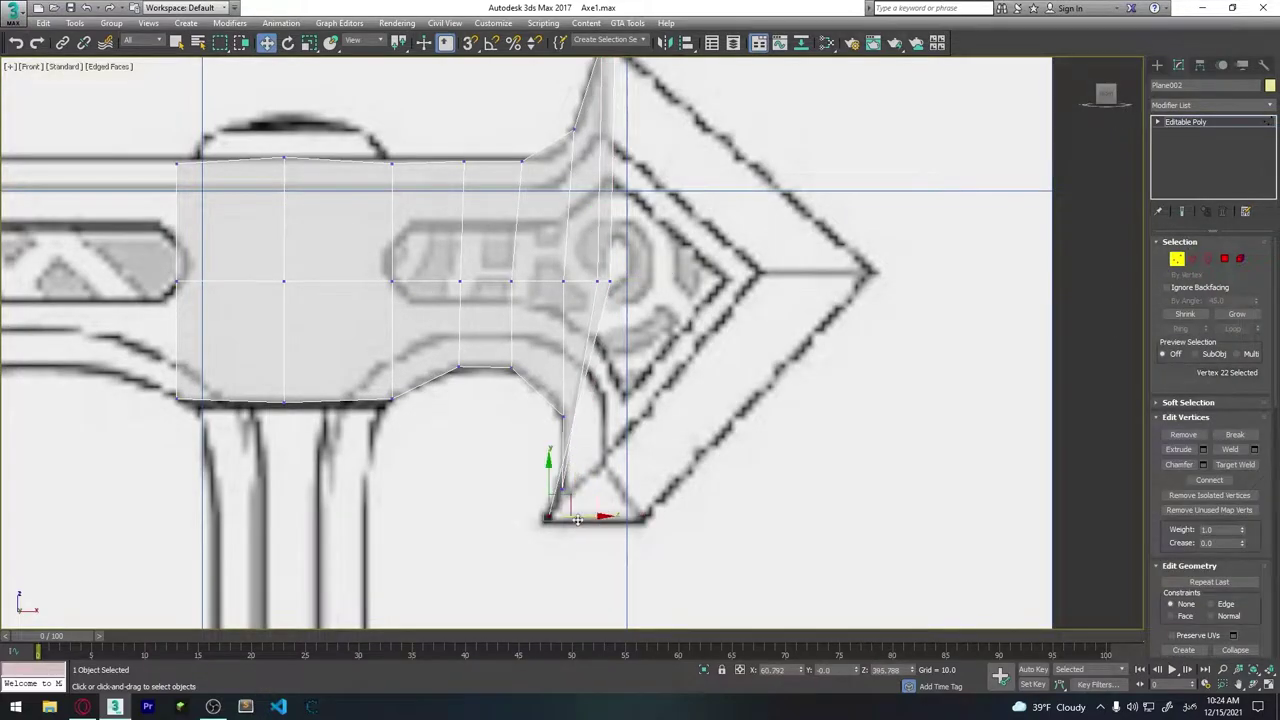
left_click(608, 280)
left_click_drag(608, 280, 640, 280)
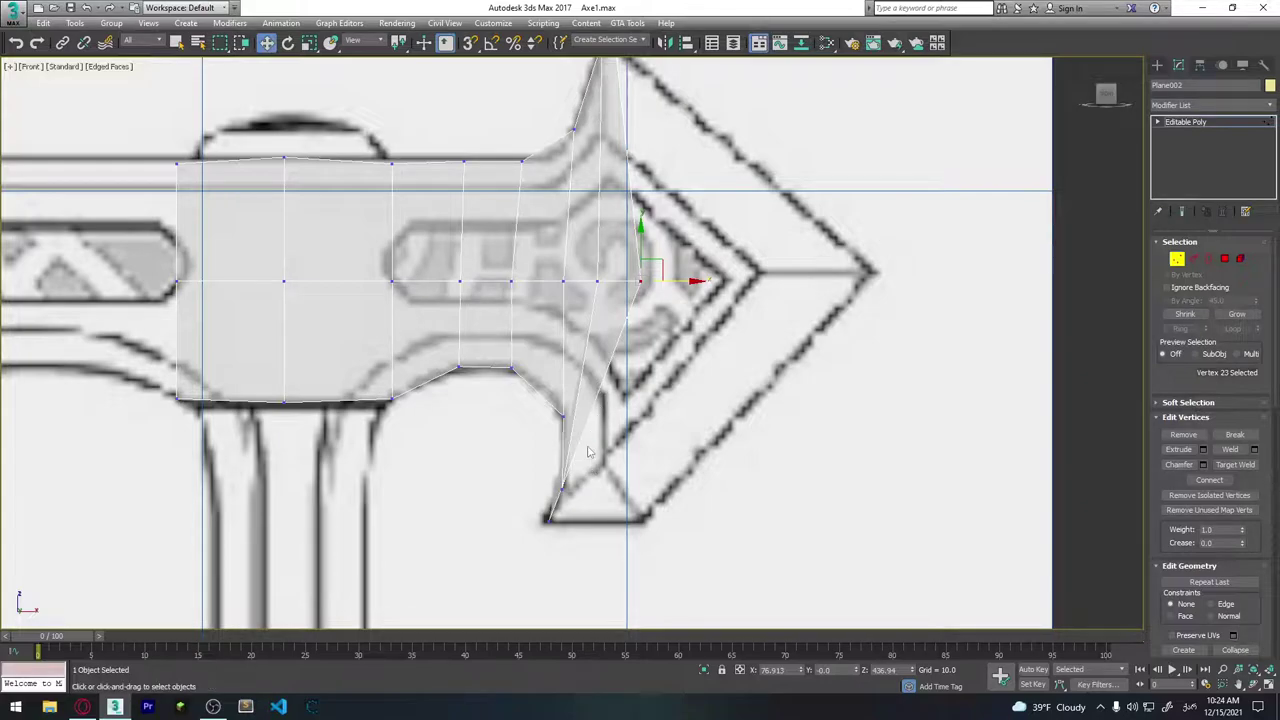
Select the blade's lower inner edges in Edge mode.
left_click(1192, 259)
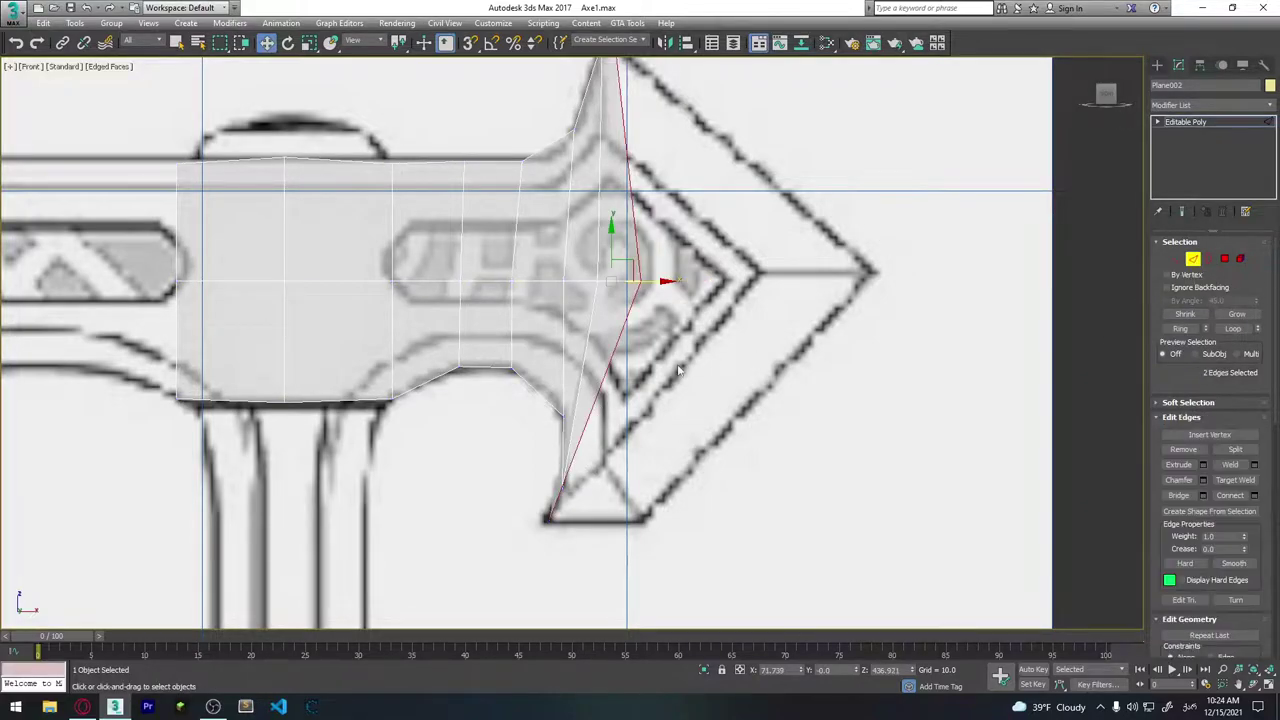
left_click_drag(636, 368, 575, 395)
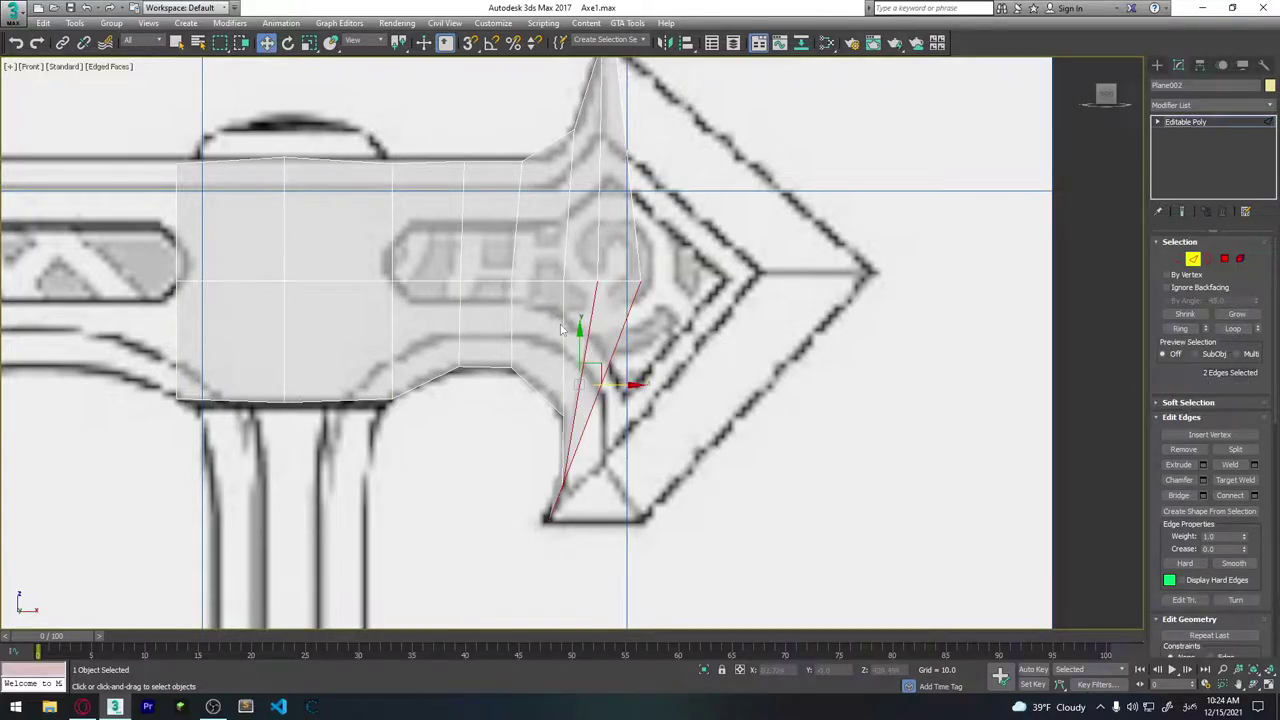
scroll(503, 284, "up", 1)
Ring-select the vertical edges and connect them with a new edge loop.
left_click(1181, 328)
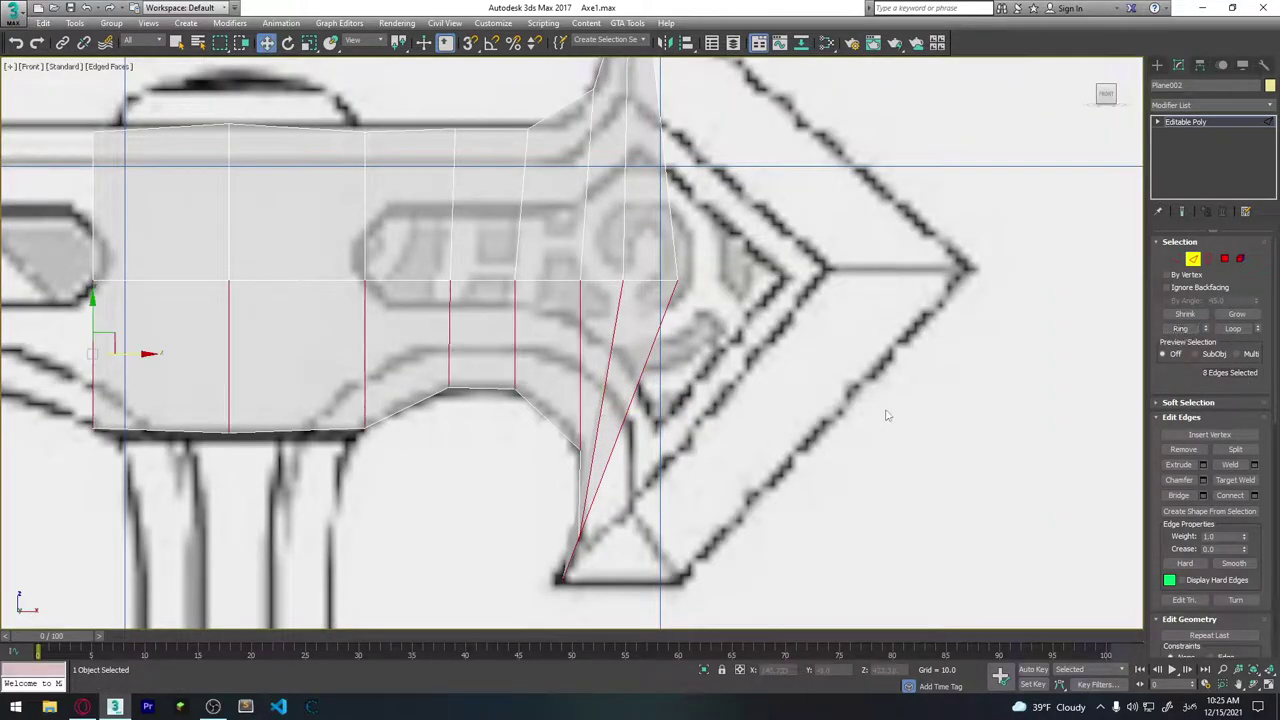
left_click(1255, 495)
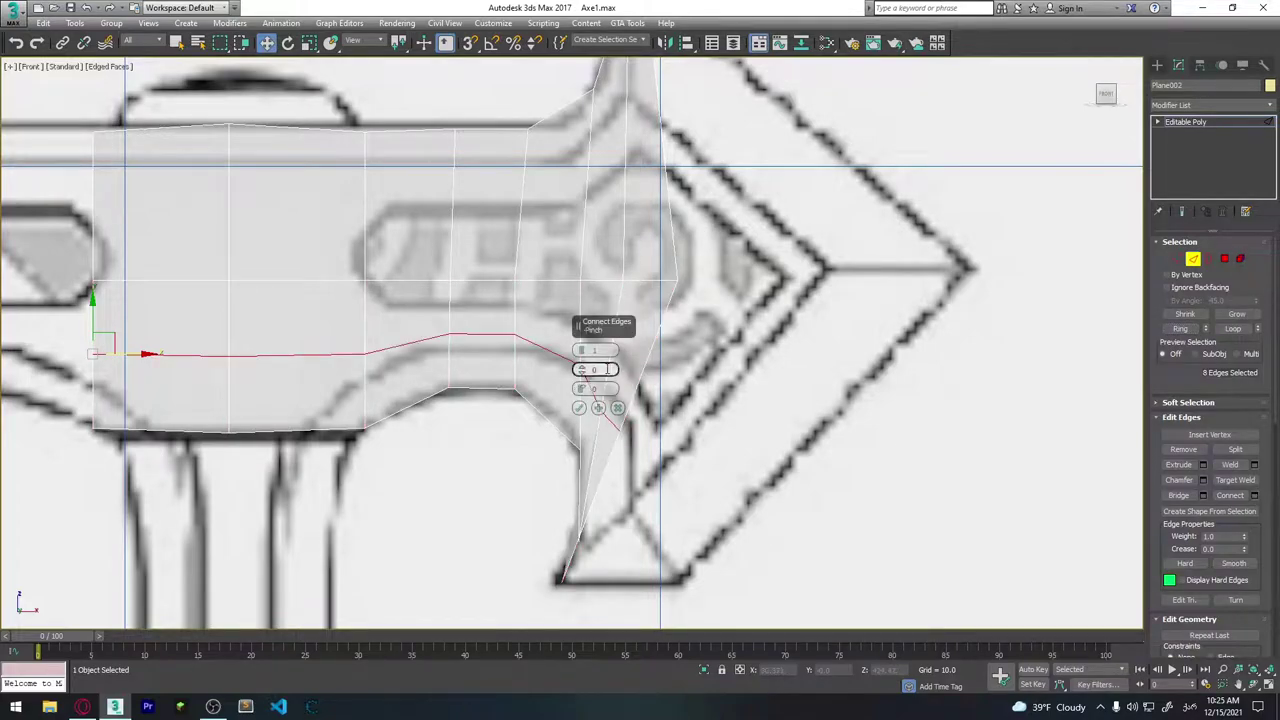
left_click(579, 409)
Move the lower-curve and beard vertices onto the front reference outline.
middle_click_drag(652, 381, 645, 268)
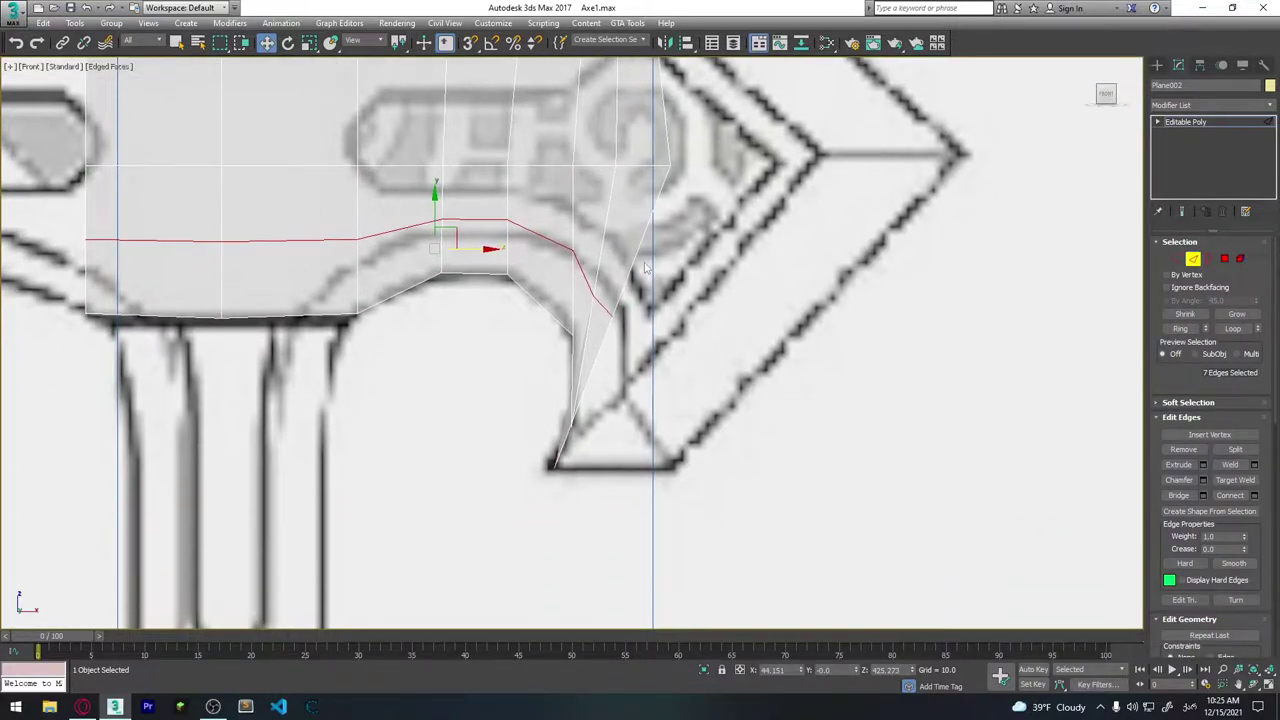
key("1")
left_click(611, 315)
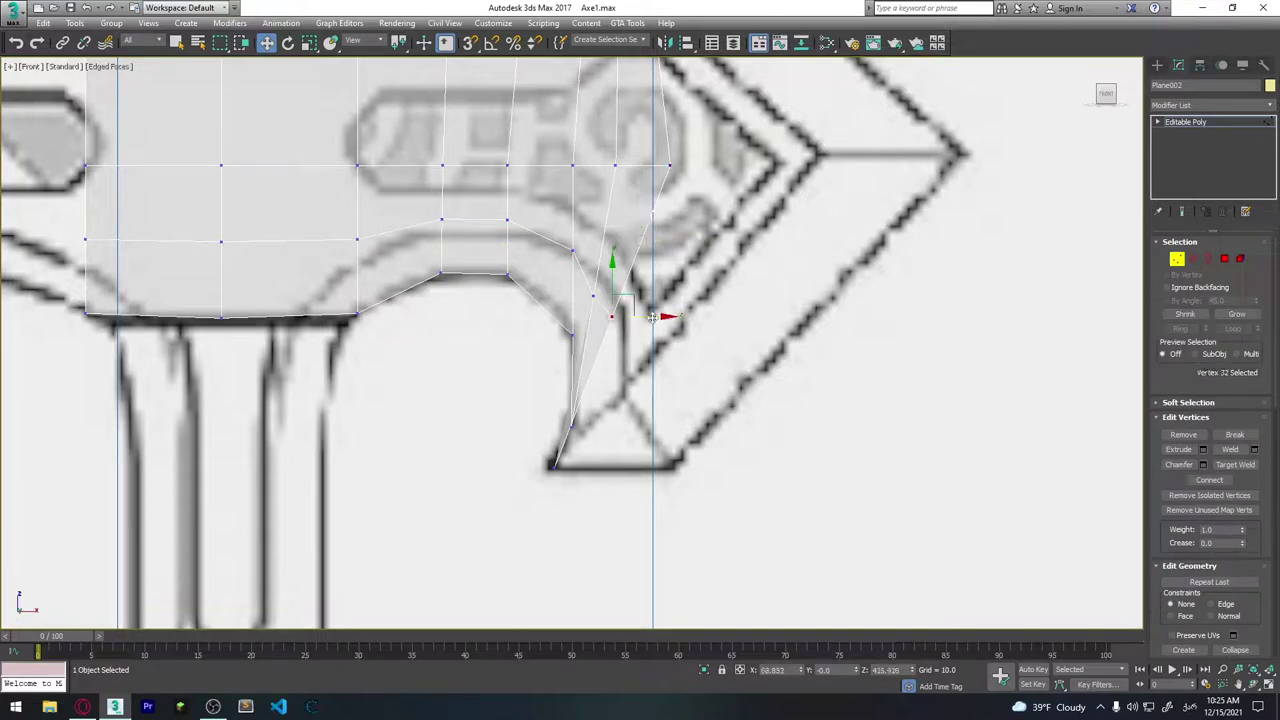
left_click_drag(617, 289, 668, 384)
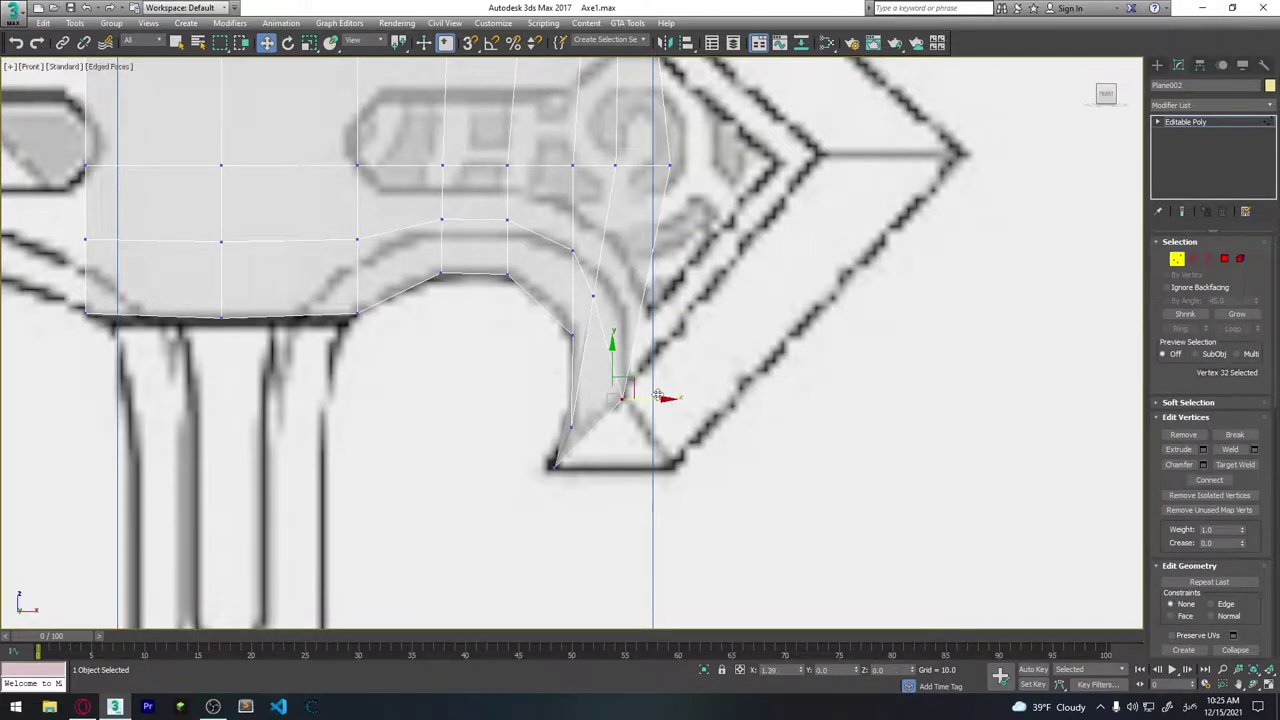
left_click_drag(657, 396, 646, 326)
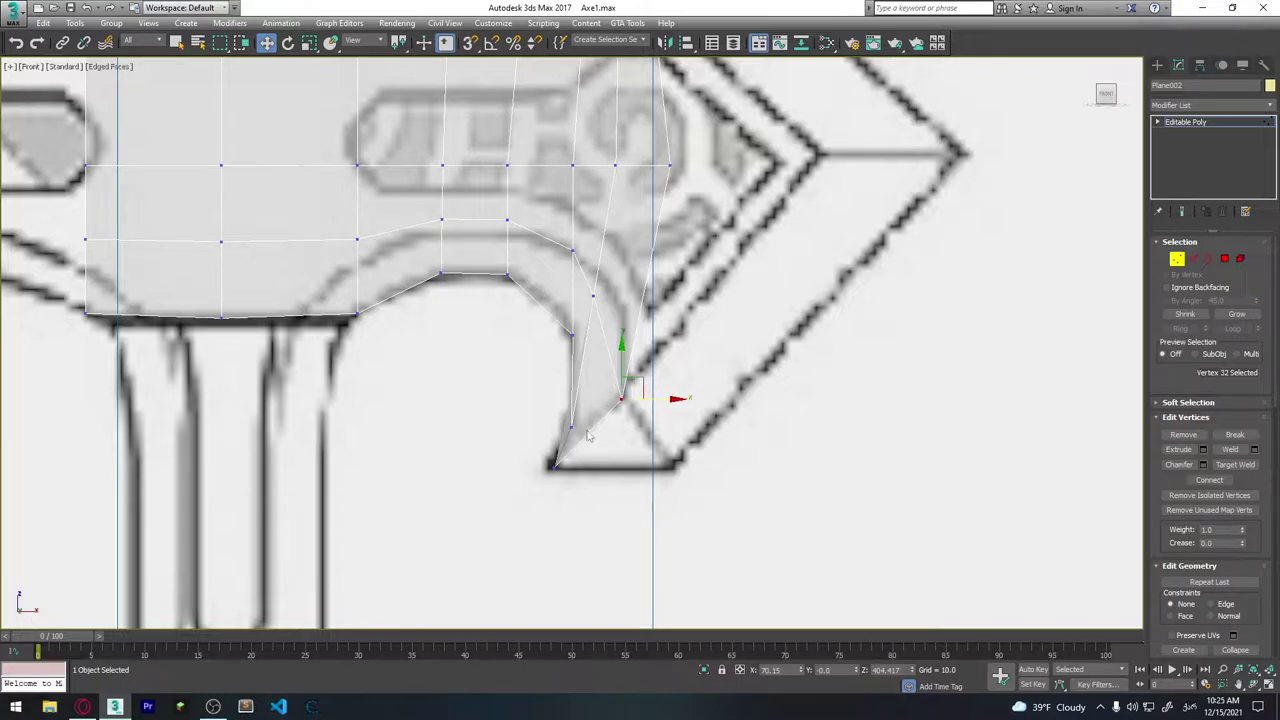
left_click_drag(573, 339, 573, 329)
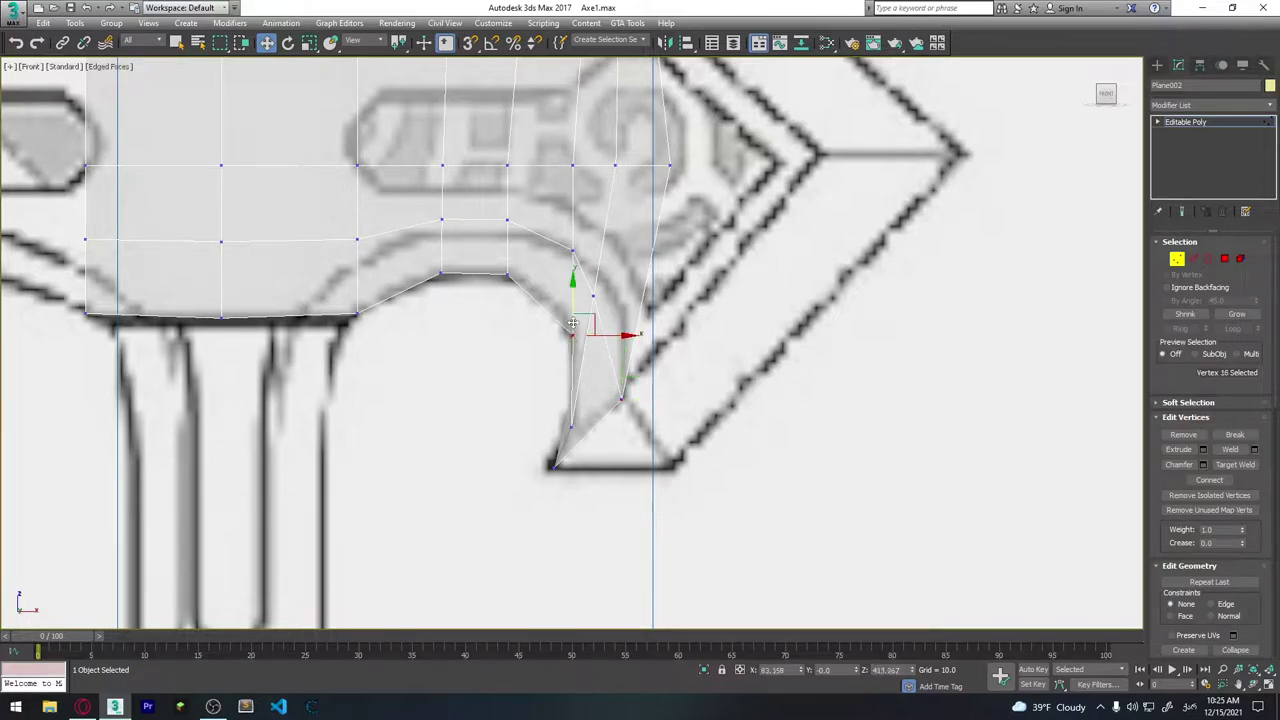
left_click(572, 428)
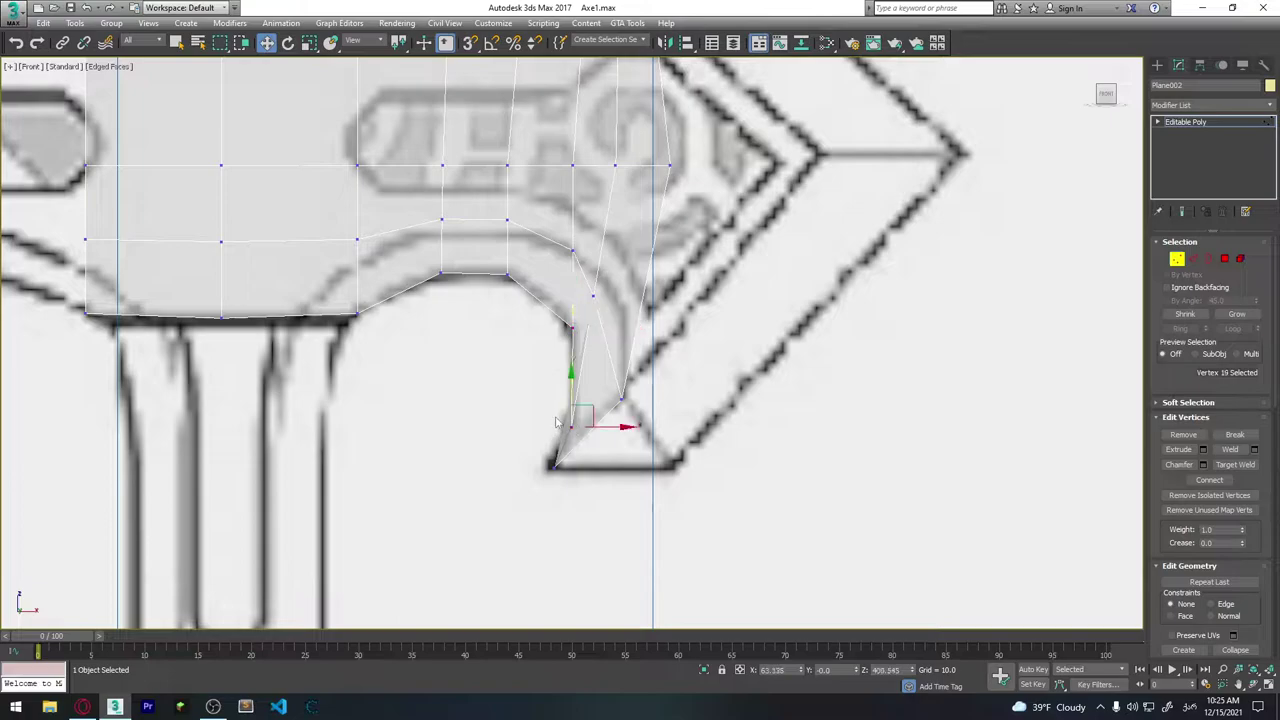
left_click_drag(612, 428, 606, 428)
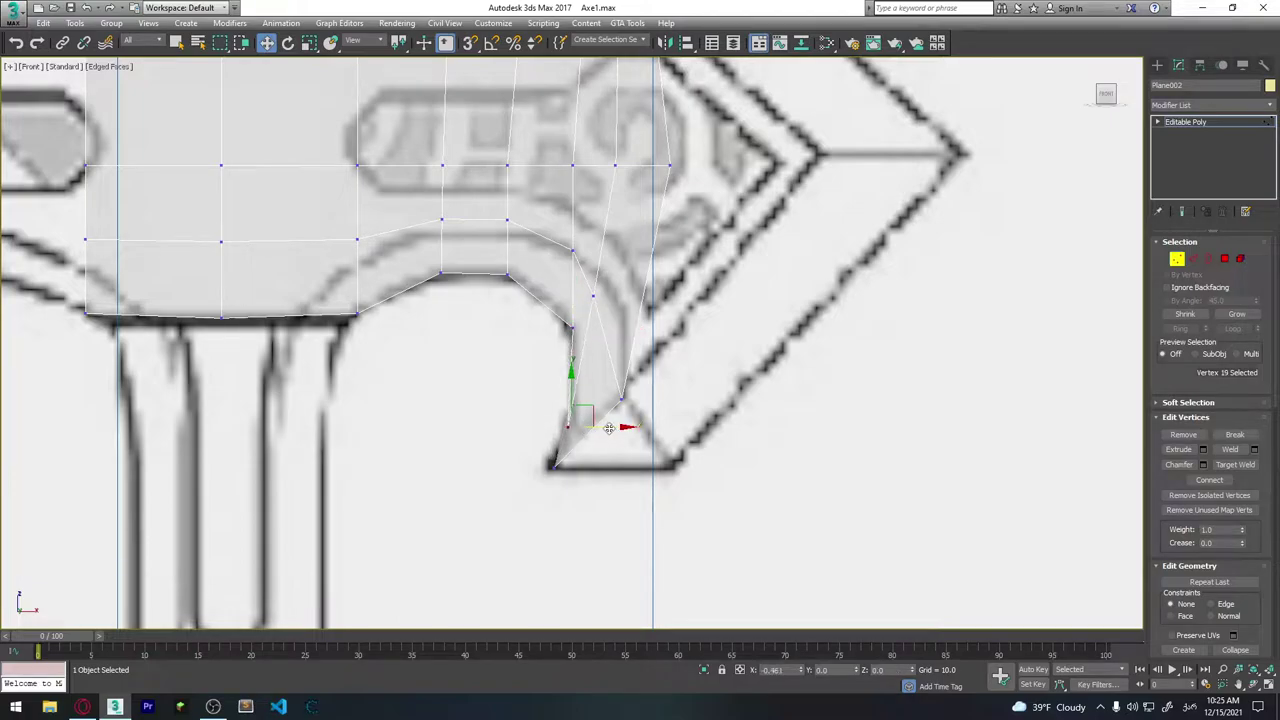
left_click(552, 465)
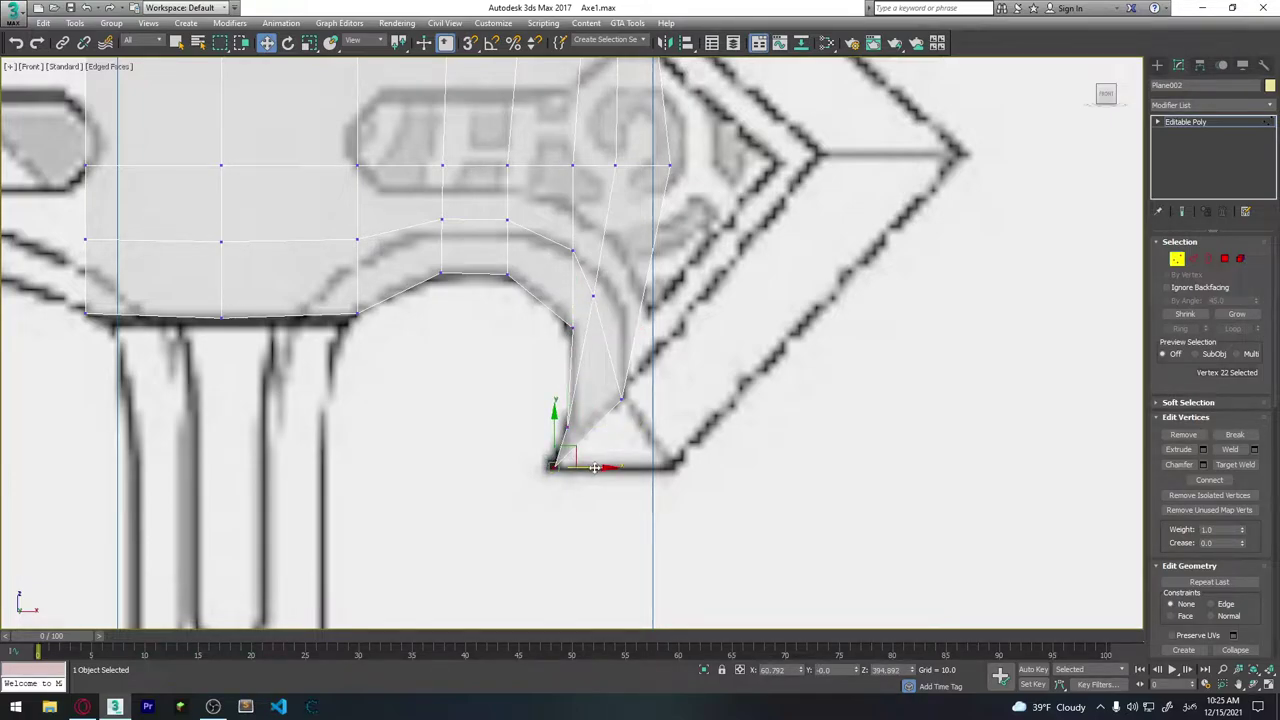
left_click(621, 400)
mouse_move(621, 400)
left_mouse_down()
mouse_move(631, 421)
mouse_move(667, 398)
left_mouse_up()
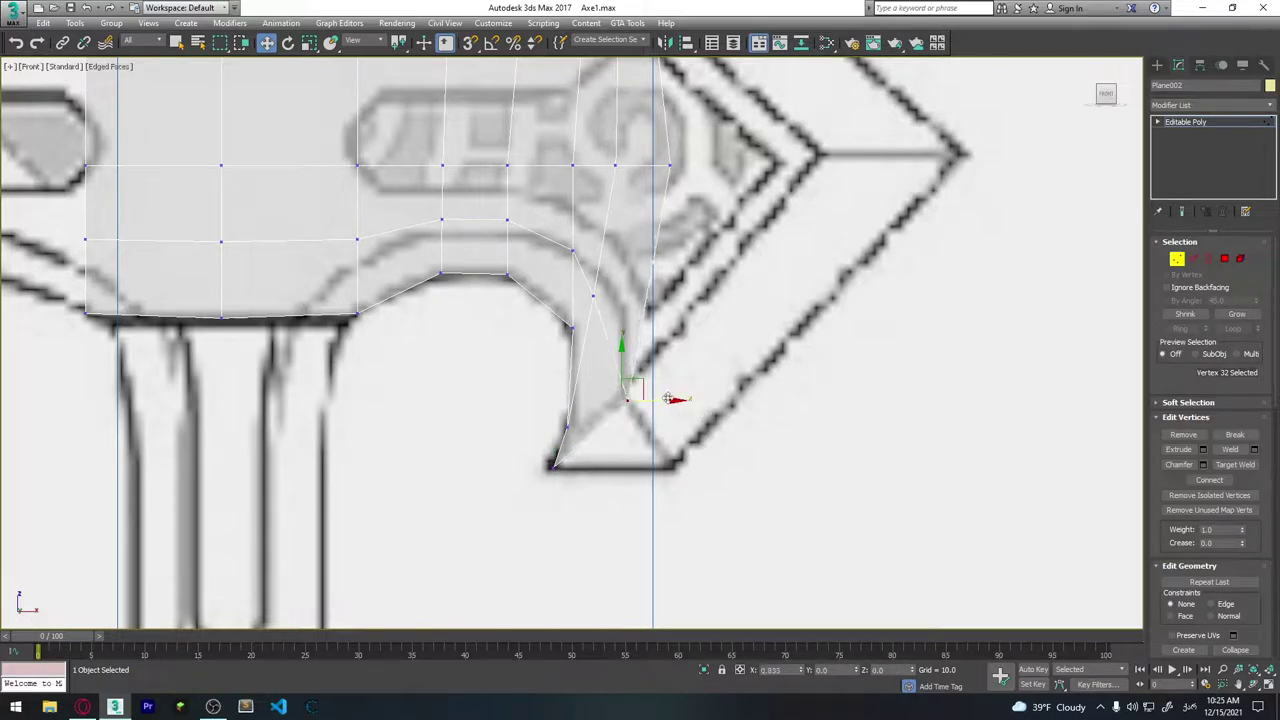
left_click(593, 296)
left_click_drag(628, 296, 644, 276)
Lower the middle loop's vertices, moving leftward, onto the reference curve.
left_click(573, 247)
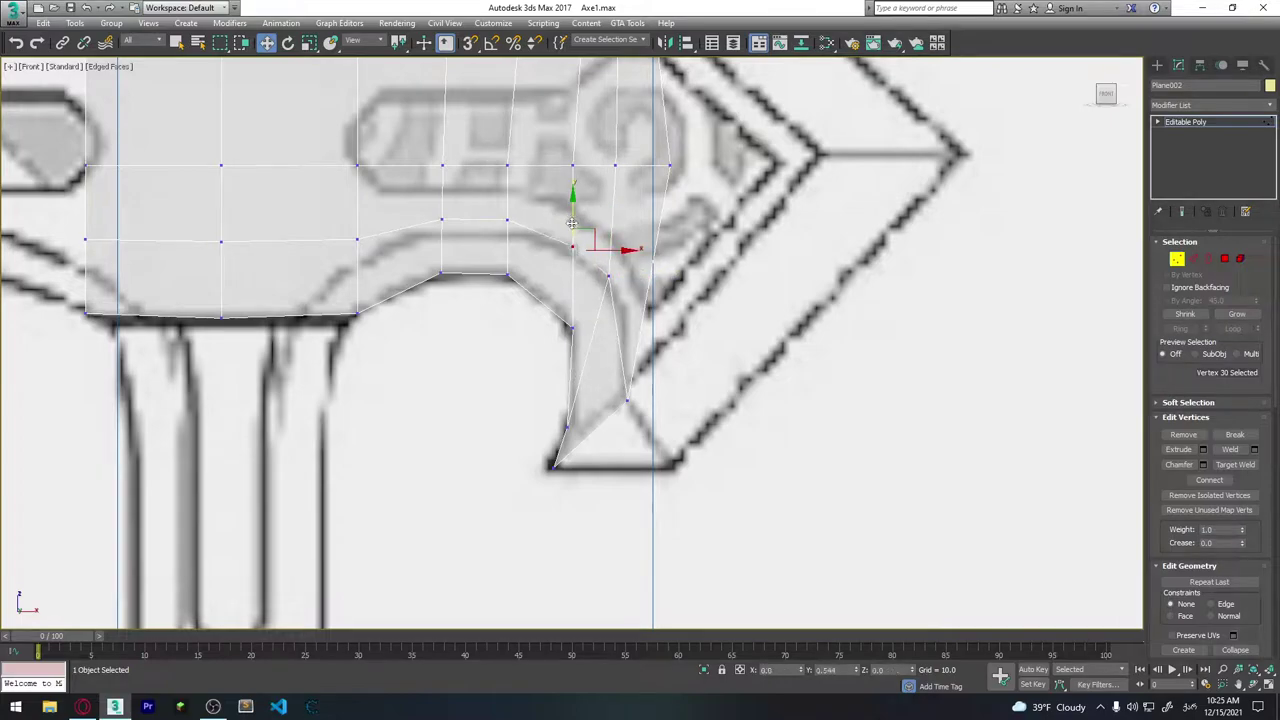
left_click(507, 219)
left_click_drag(507, 220, 505, 230)
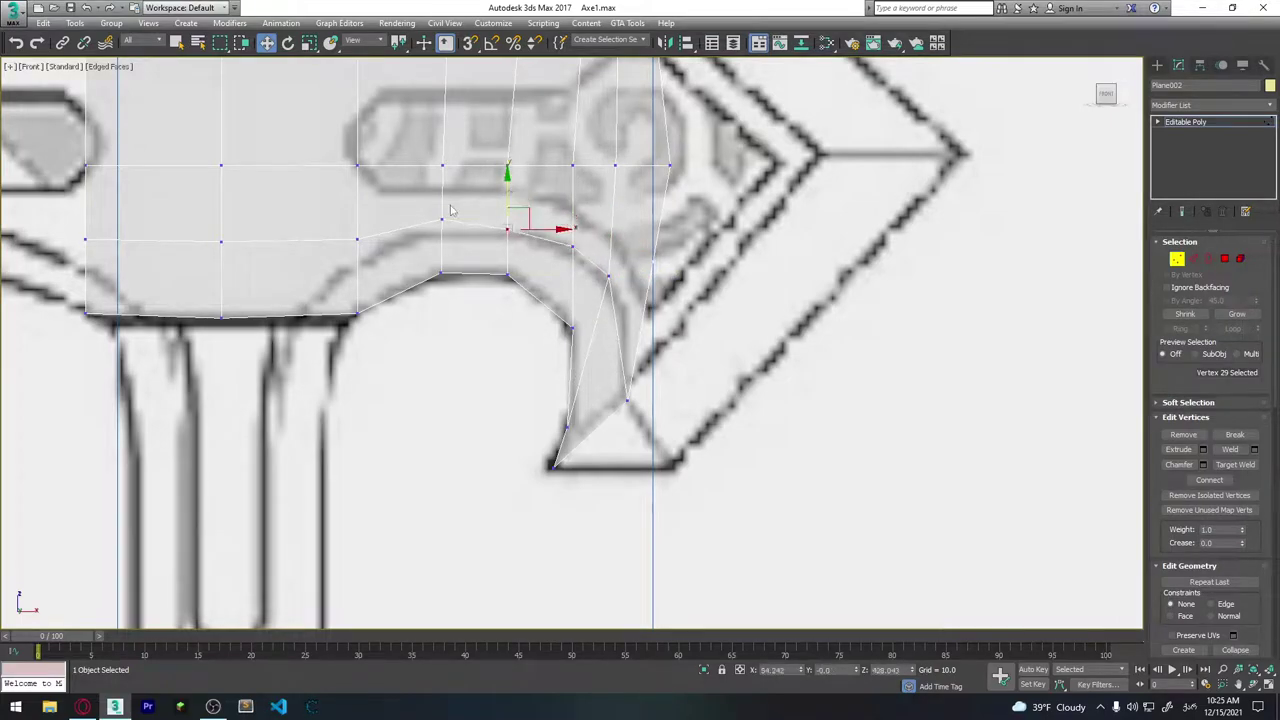
left_click(441, 213)
left_click_drag(440, 178, 440, 195)
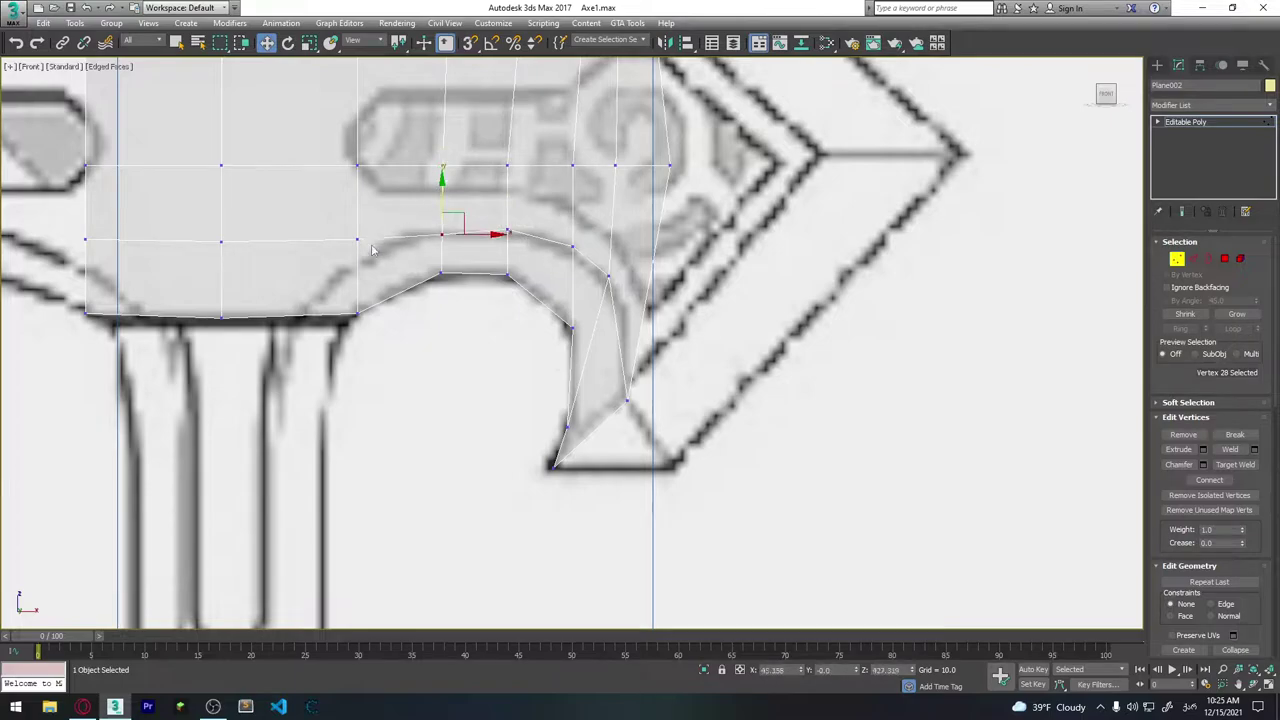
left_click(357, 241)
left_click_drag(356, 203, 355, 215)
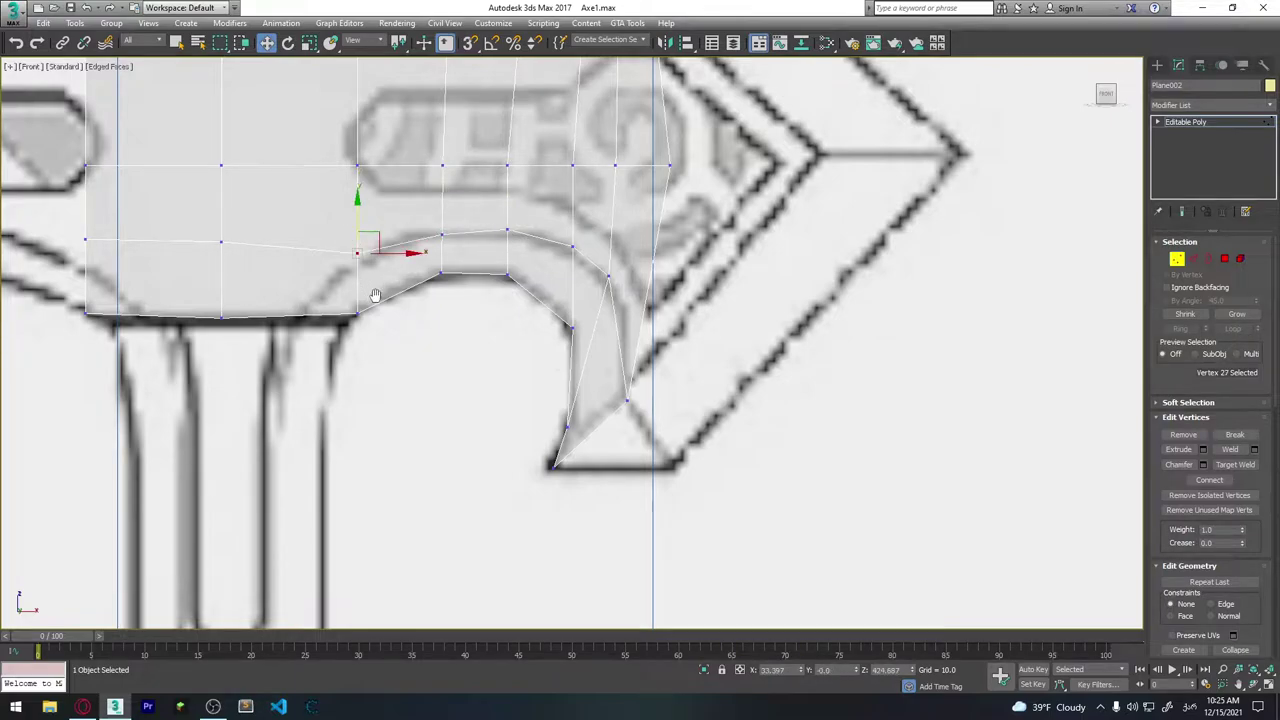
middle_click_drag(355, 215, 454, 239)
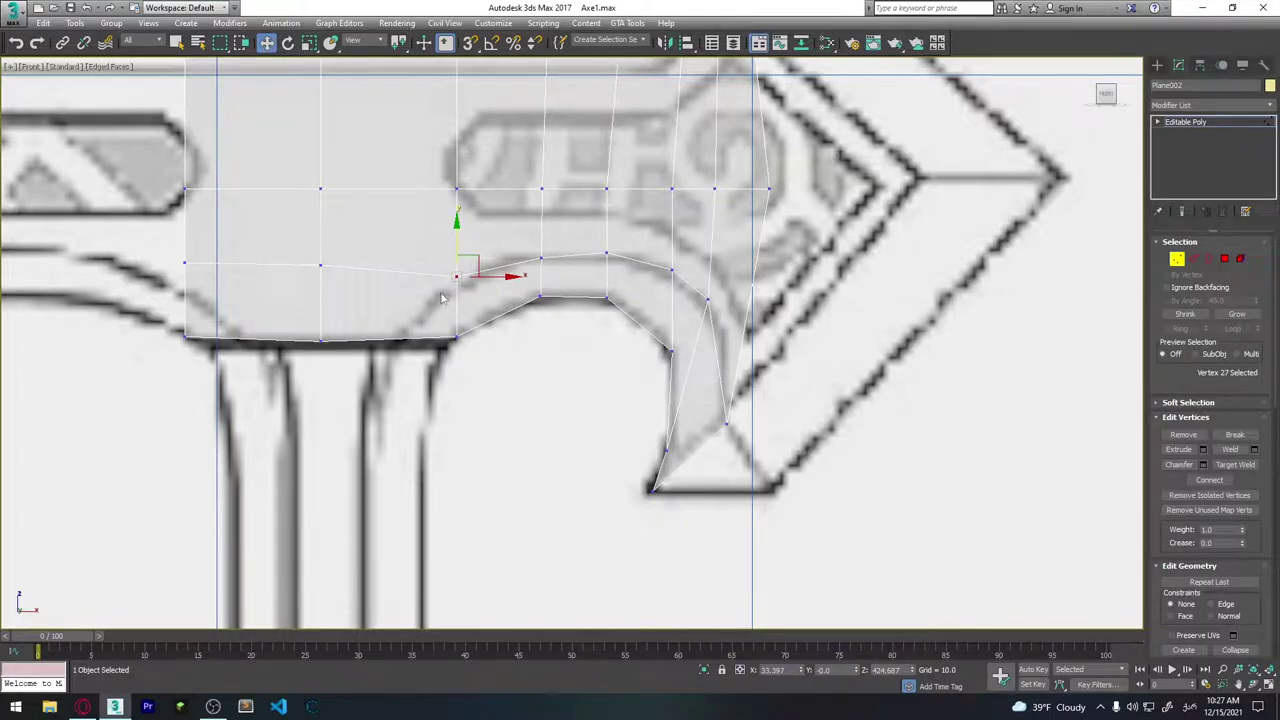
Lower the leftmost middle-loop vertex to follow the curve, then clear the selection.
left_click(320, 265)
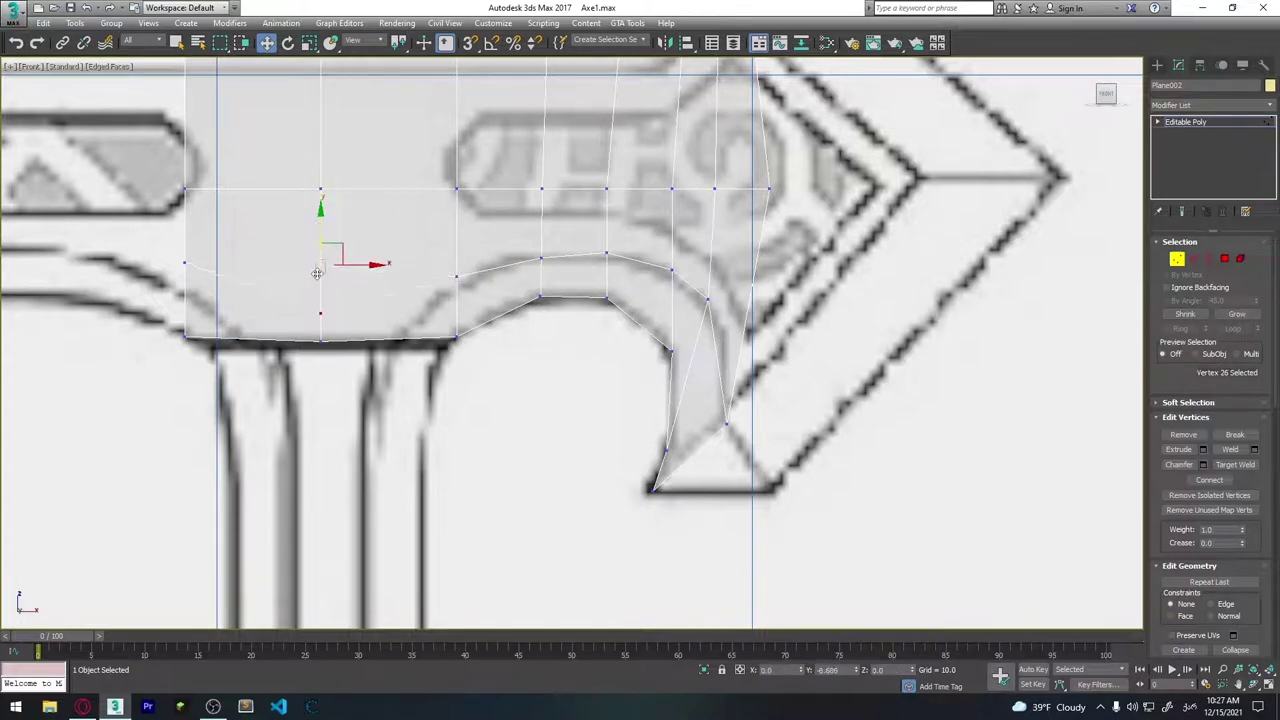
left_click(185, 262)
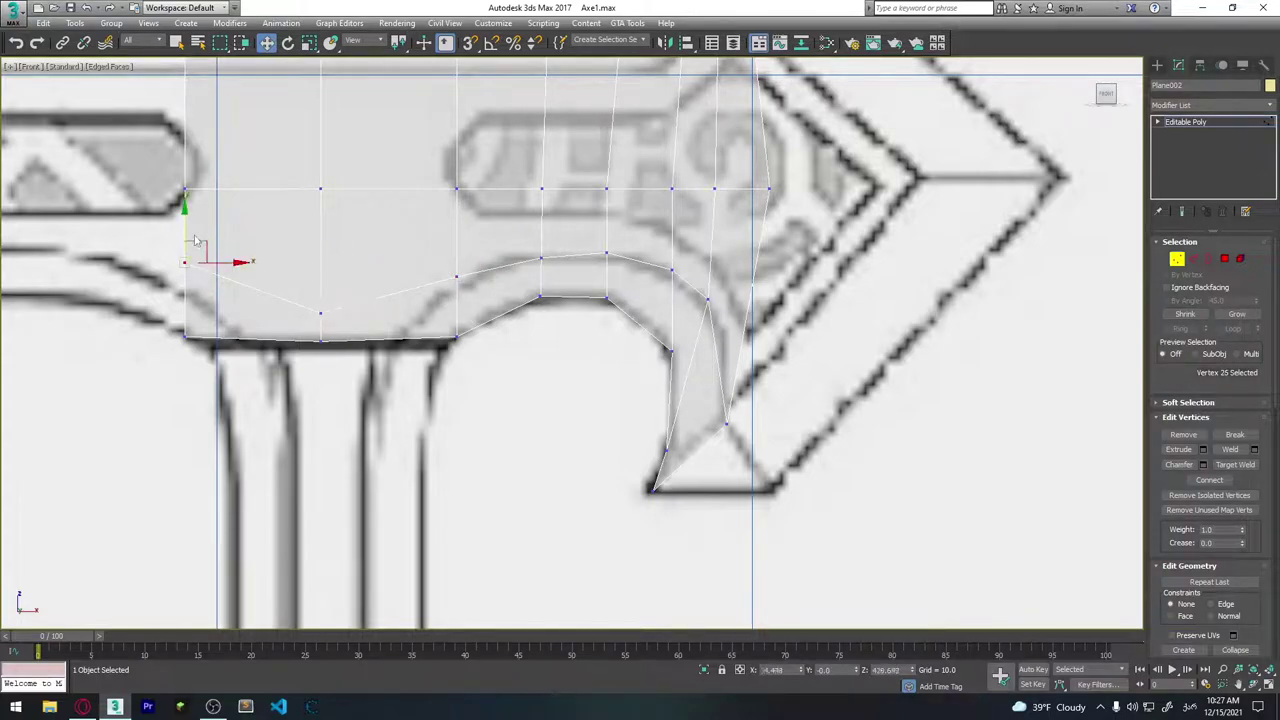
left_click_drag(181, 227, 183, 257)
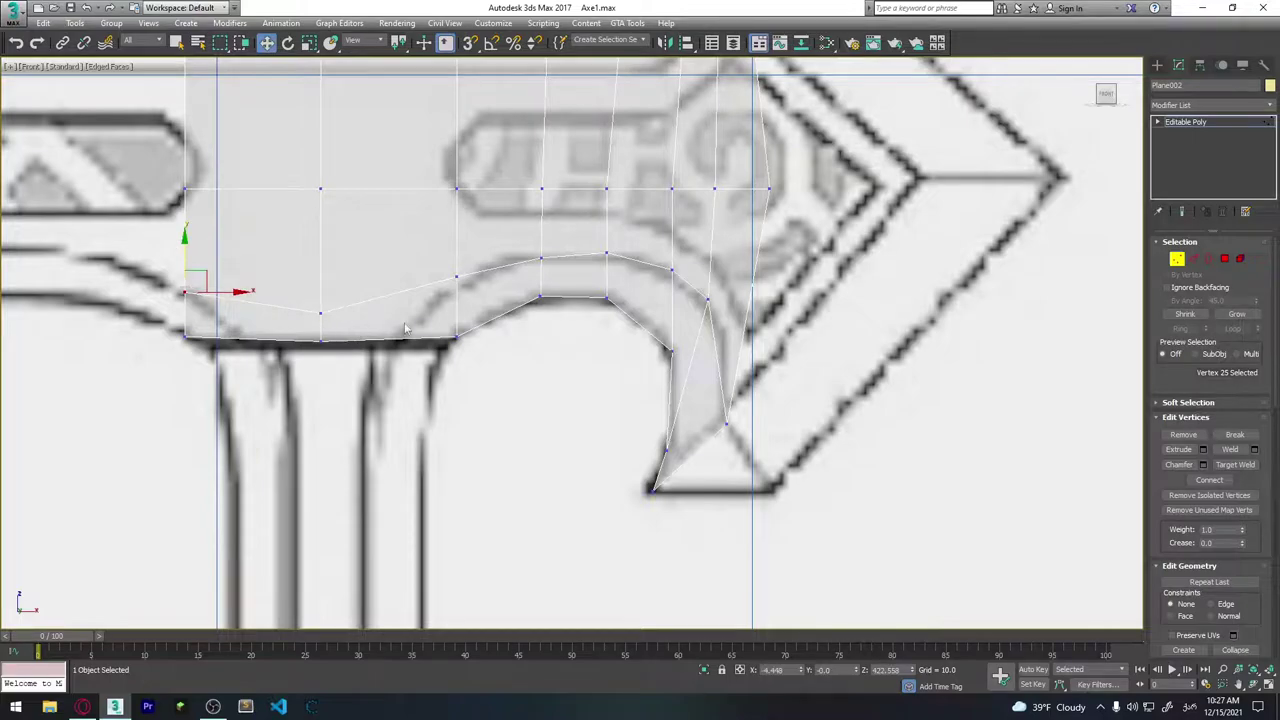
left_click(514, 403)
middle_click_drag(629, 400, 525, 391)
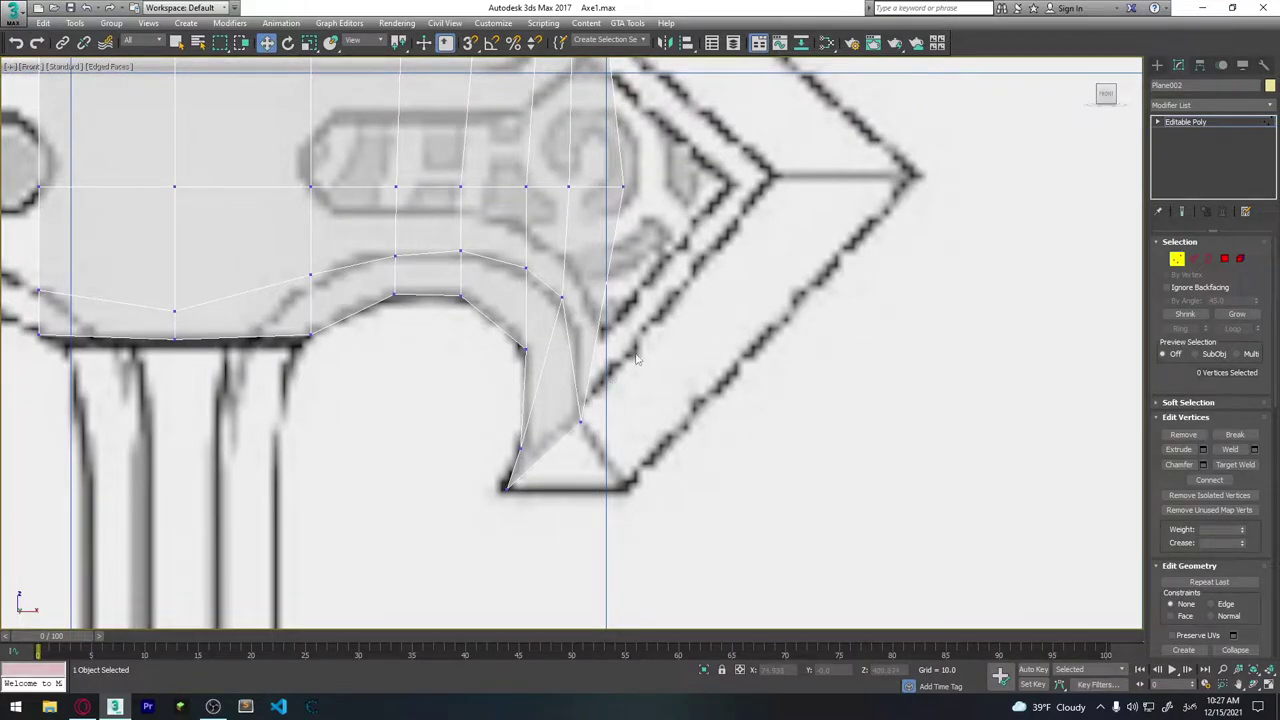
scroll(636, 360, "down", 2)
Move the blade's front edge right to widen it and snap the top vertex onto the spike tip.
scroll(636, 360, "down", 2)
key("2")
left_click(565, 300)
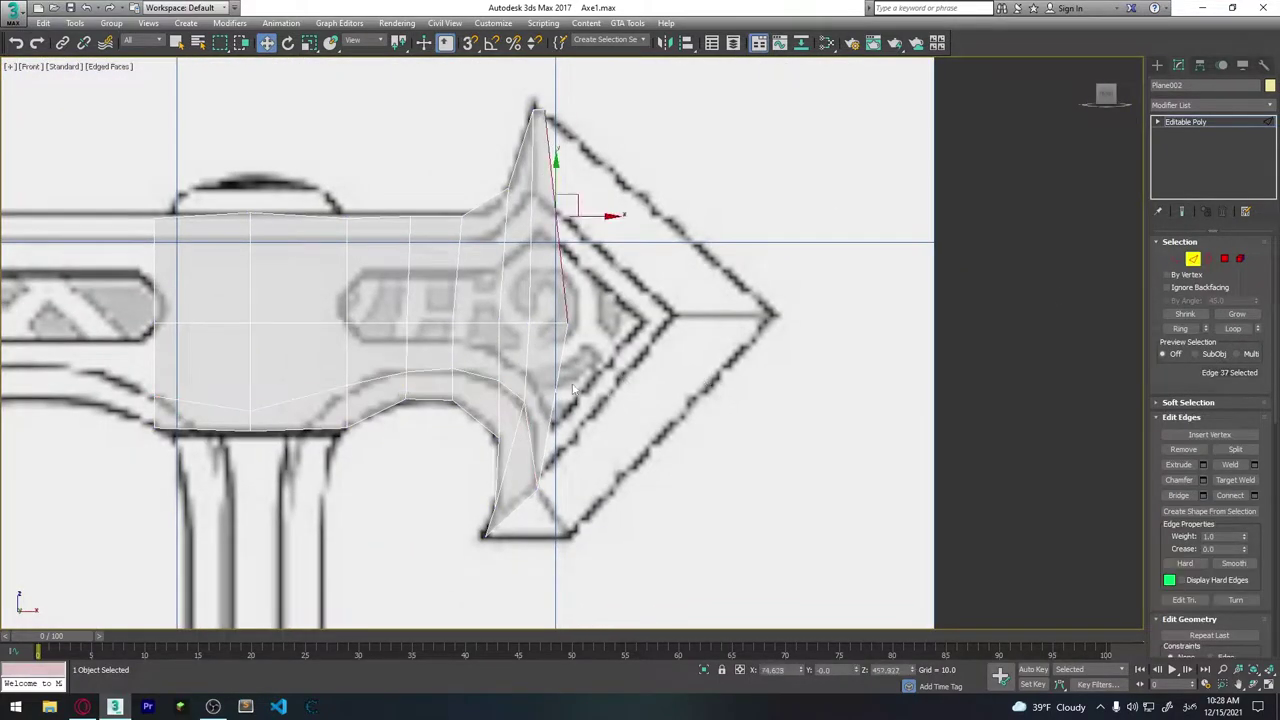
left_click_drag(573, 390, 680, 378)
key("1")
left_click(634, 106)
left_click_drag(634, 106, 556, 108)
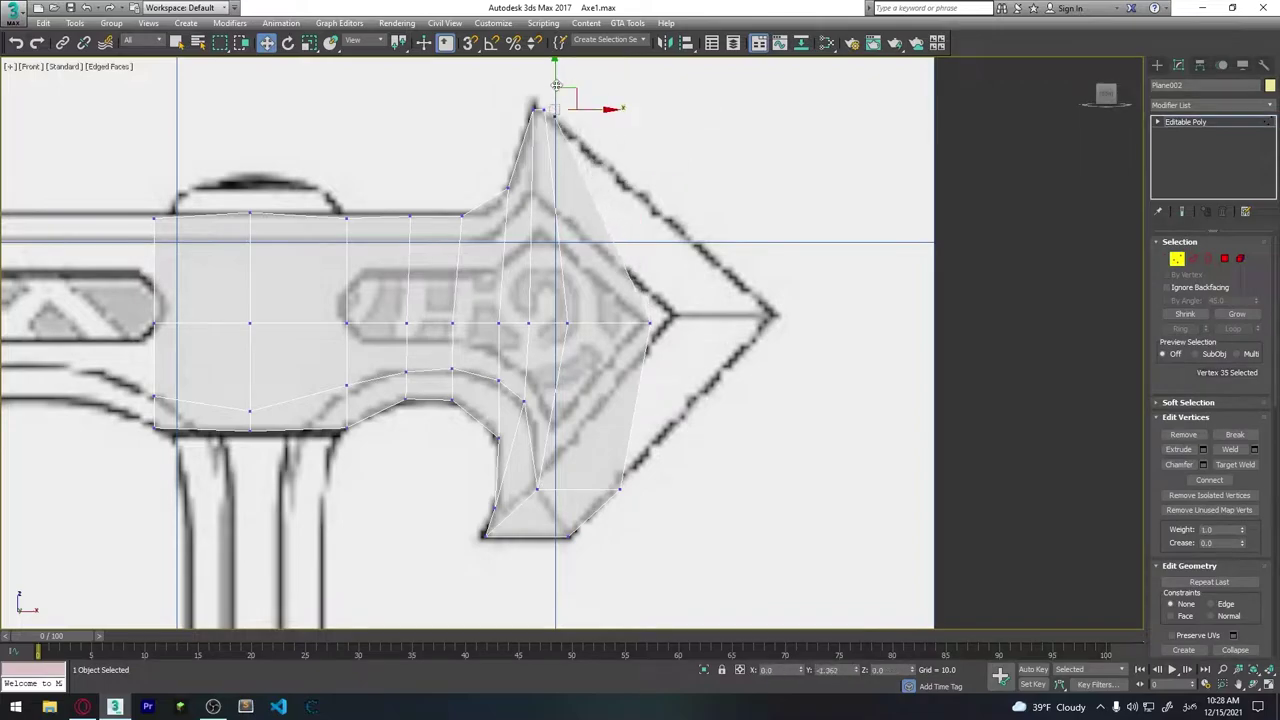
left_click(670, 318)
Select the two front blade edges and push them right to sharpen the point.
key("2")
left_click(633, 493)
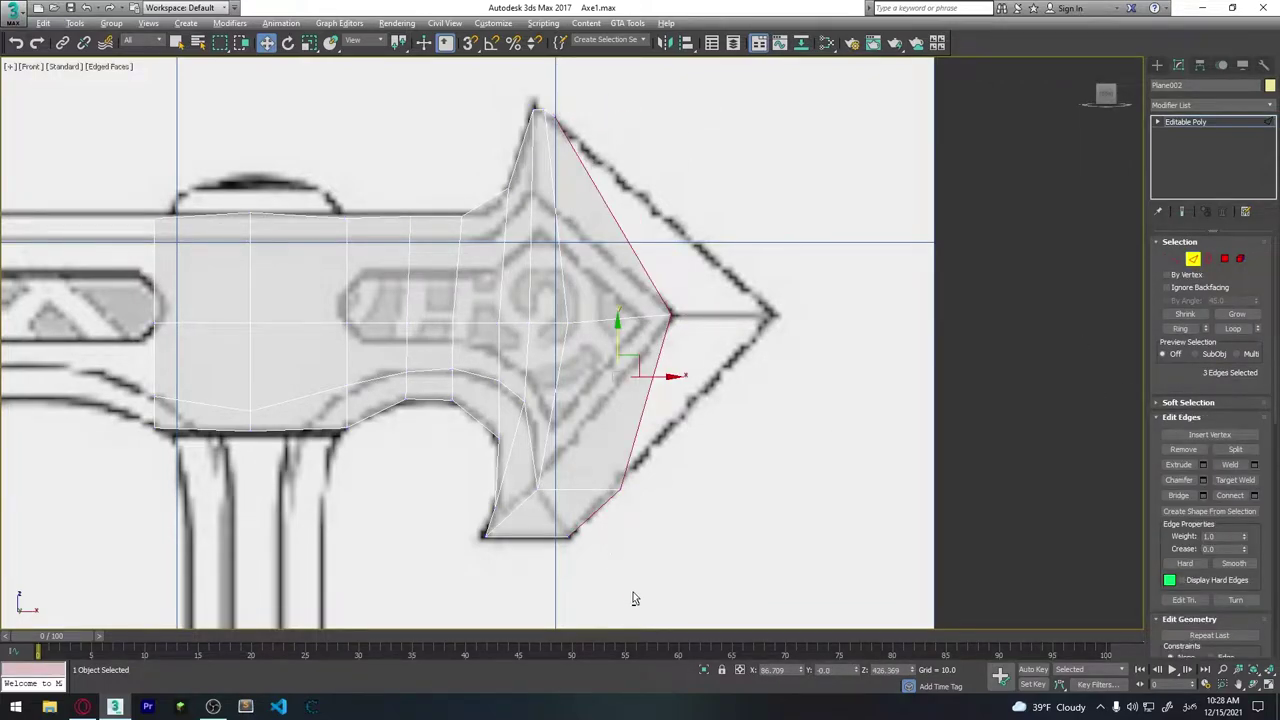
left_click_drag(635, 590, 516, 530)
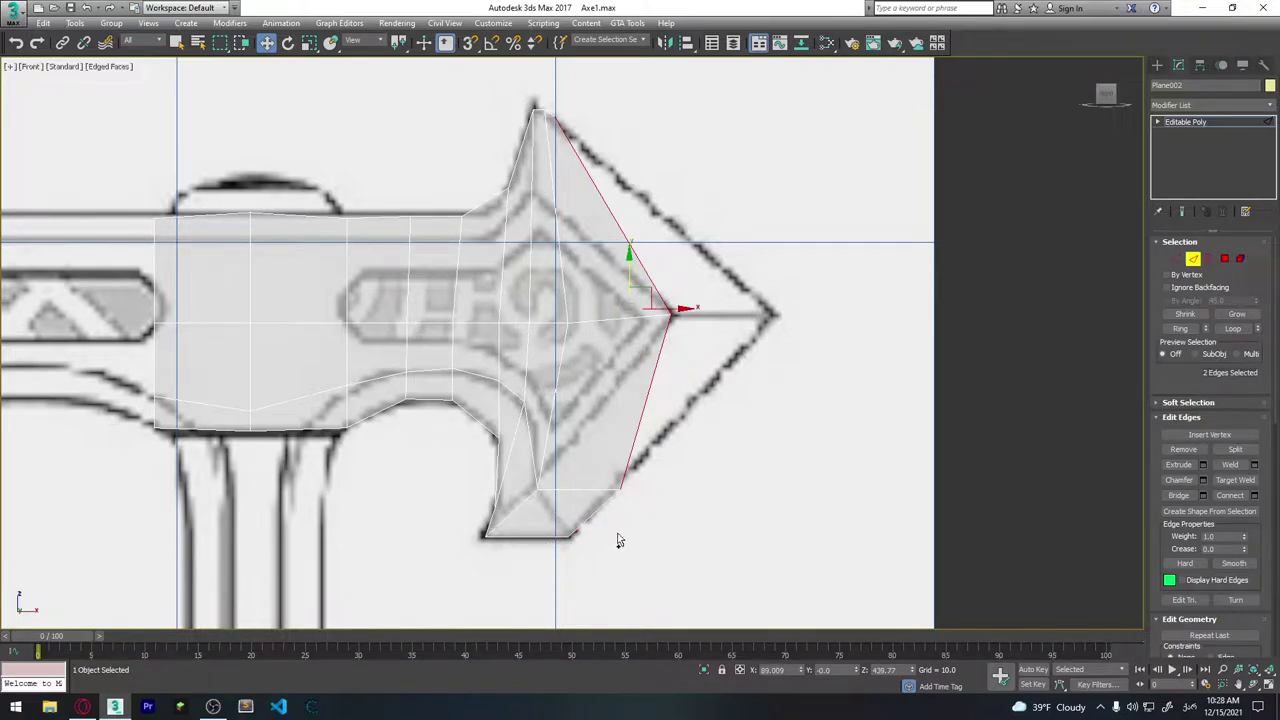
left_click(591, 520, "ctrl")
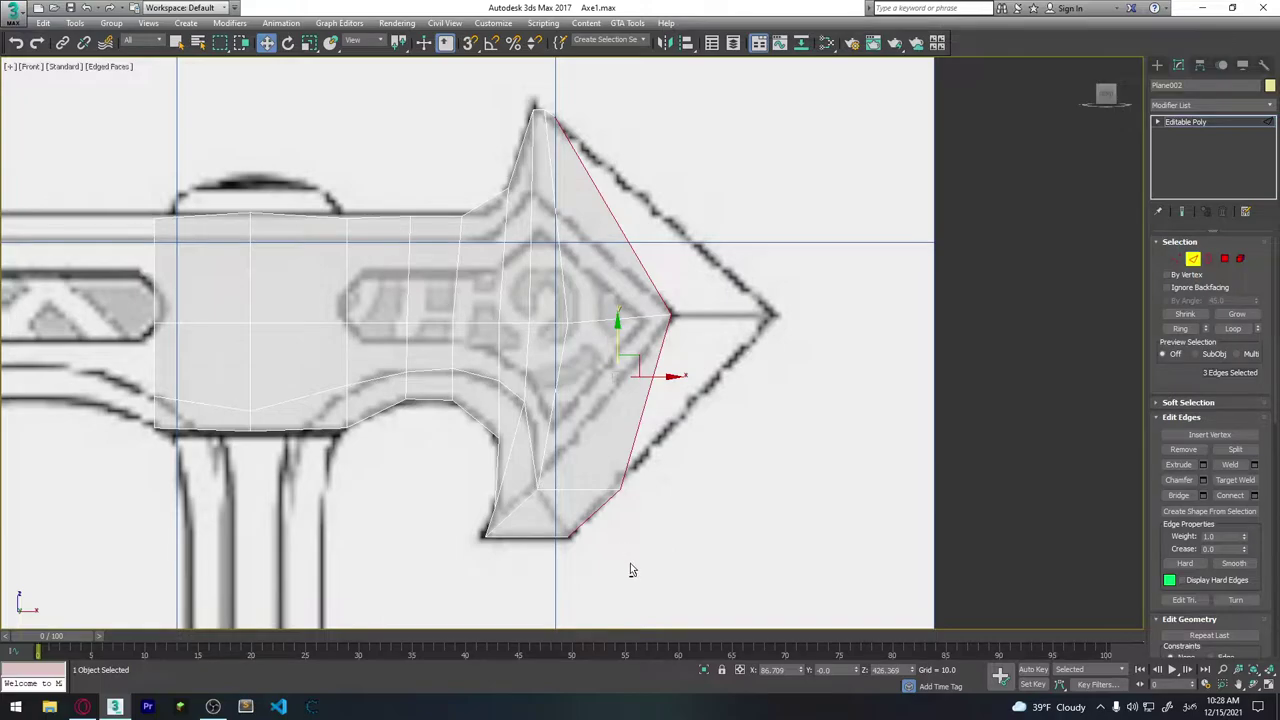
left_click_drag(534, 535, 535, 536, "alt")
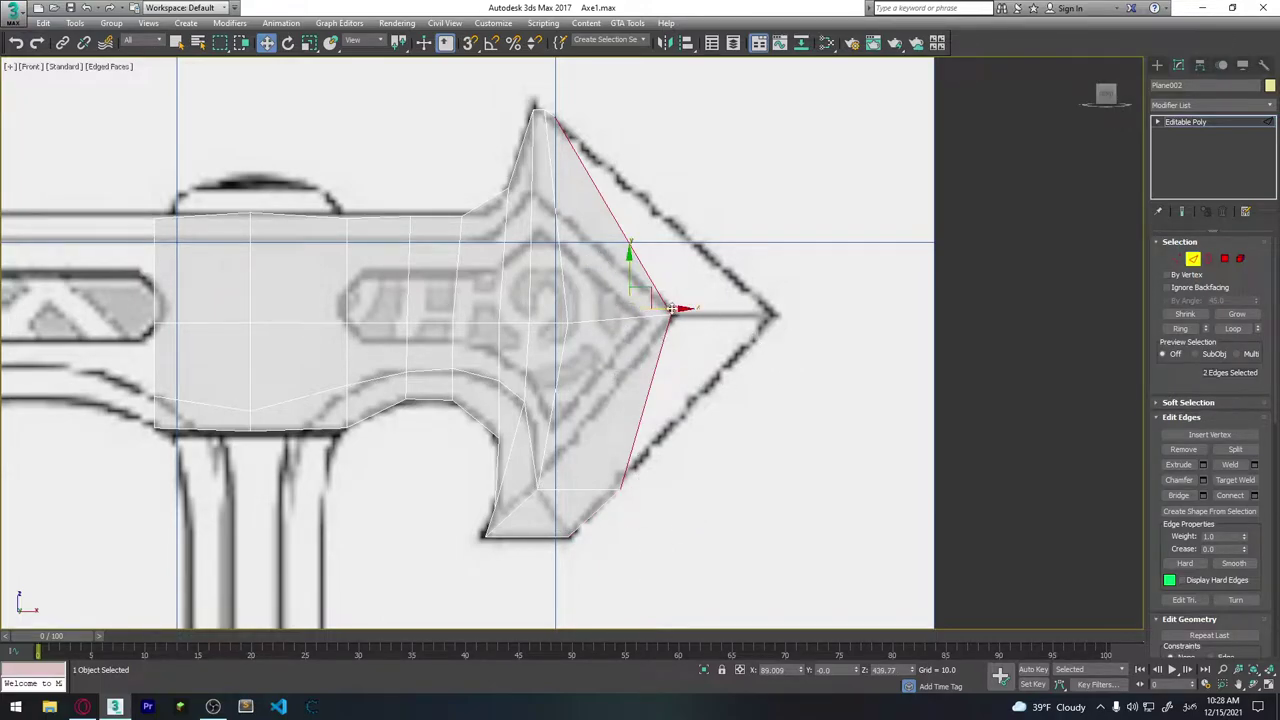
left_click_drag(697, 305, 772, 312)
middle_click_drag(772, 312, 703, 344)
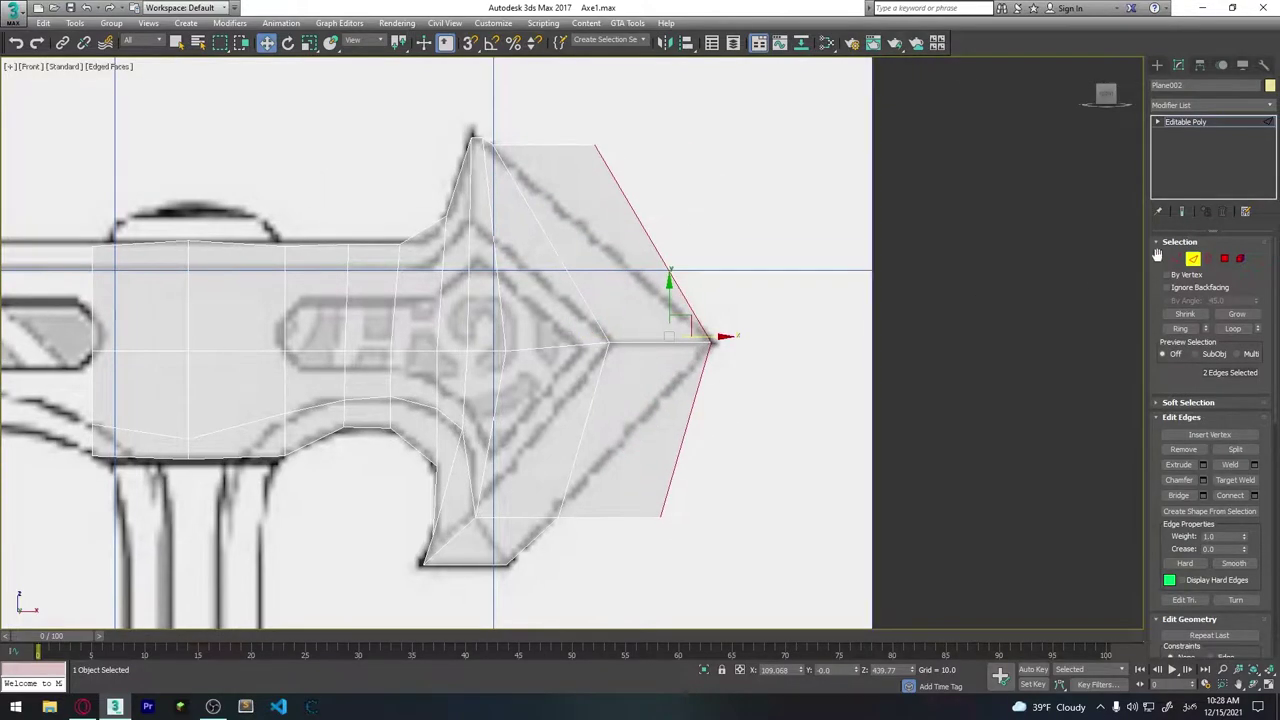
Snap a vertex on the blade's lower slope onto the arrow's lower edge.
key("1")
left_click(632, 428)
middle_click_drag(640, 300, 664, 353)
left_click_drag(568, 168, 658, 241)
left_click_drag(611, 190, 614, 284)
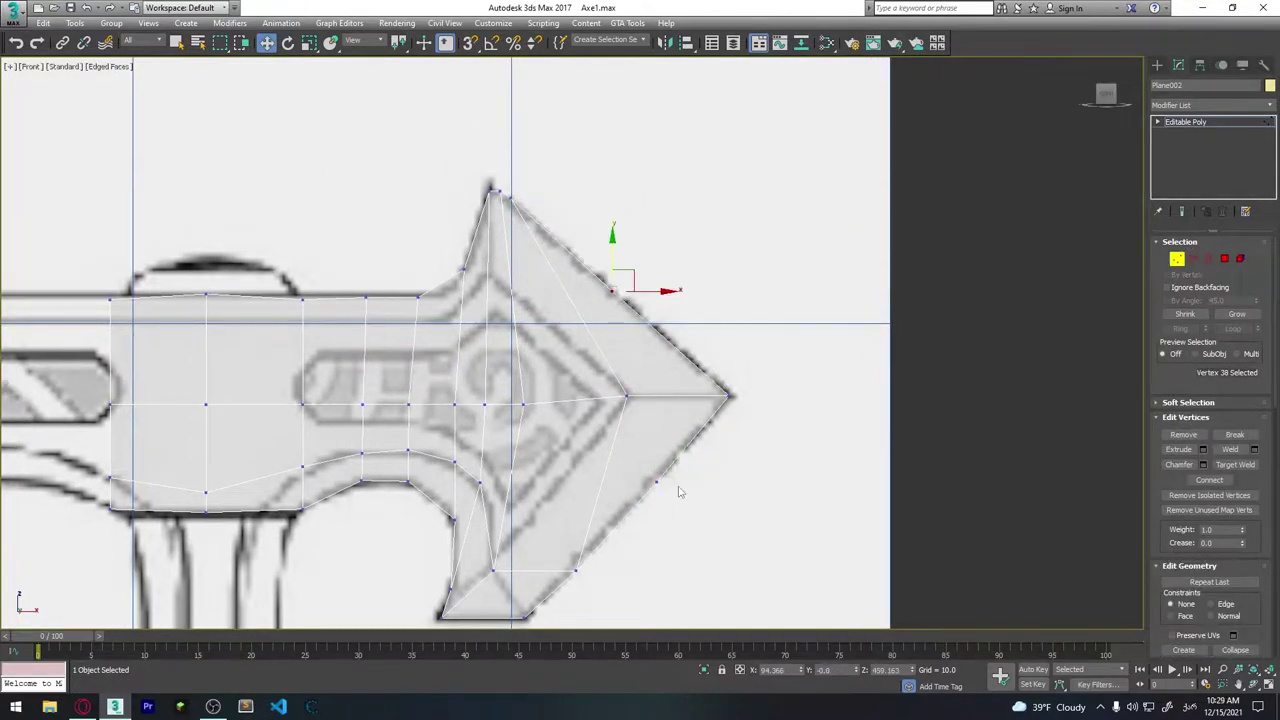
middle_click_drag(420, 500, 697, 409)
scroll(714, 408, "down", 3)
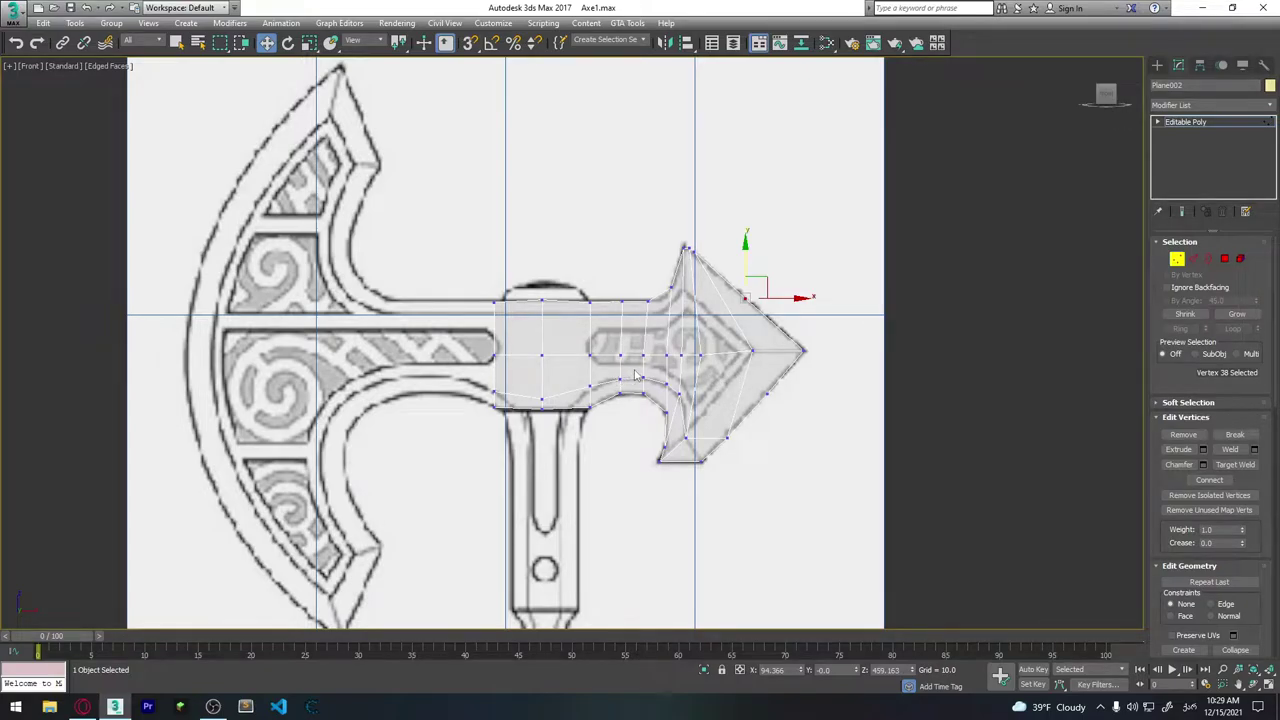
Show all four viewports and orbit the perspective view to check the traced axe-head mesh.
key("alt+w")
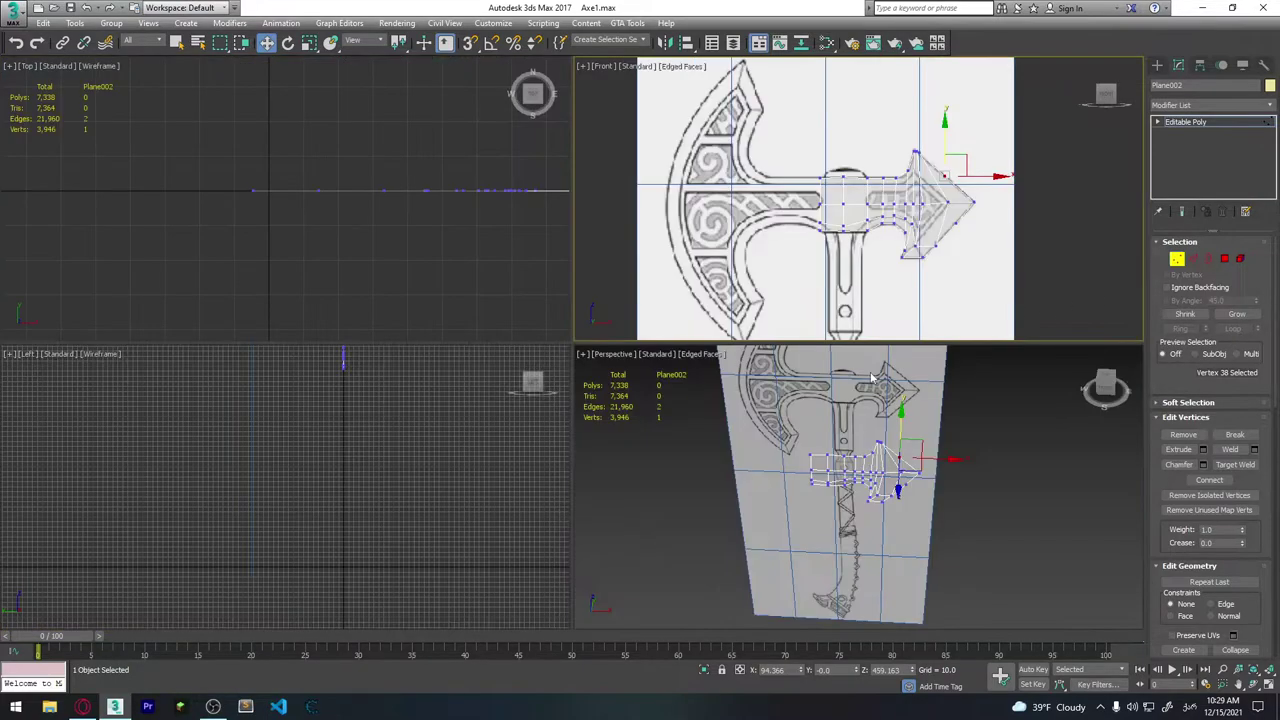
mouse_move(868, 378)
middle_mouse_down("alt")
mouse_move(828, 519)
mouse_move(812, 526)
mouse_move(843, 482)
middle_mouse_up("alt")
scroll(843, 482, "up", 5)
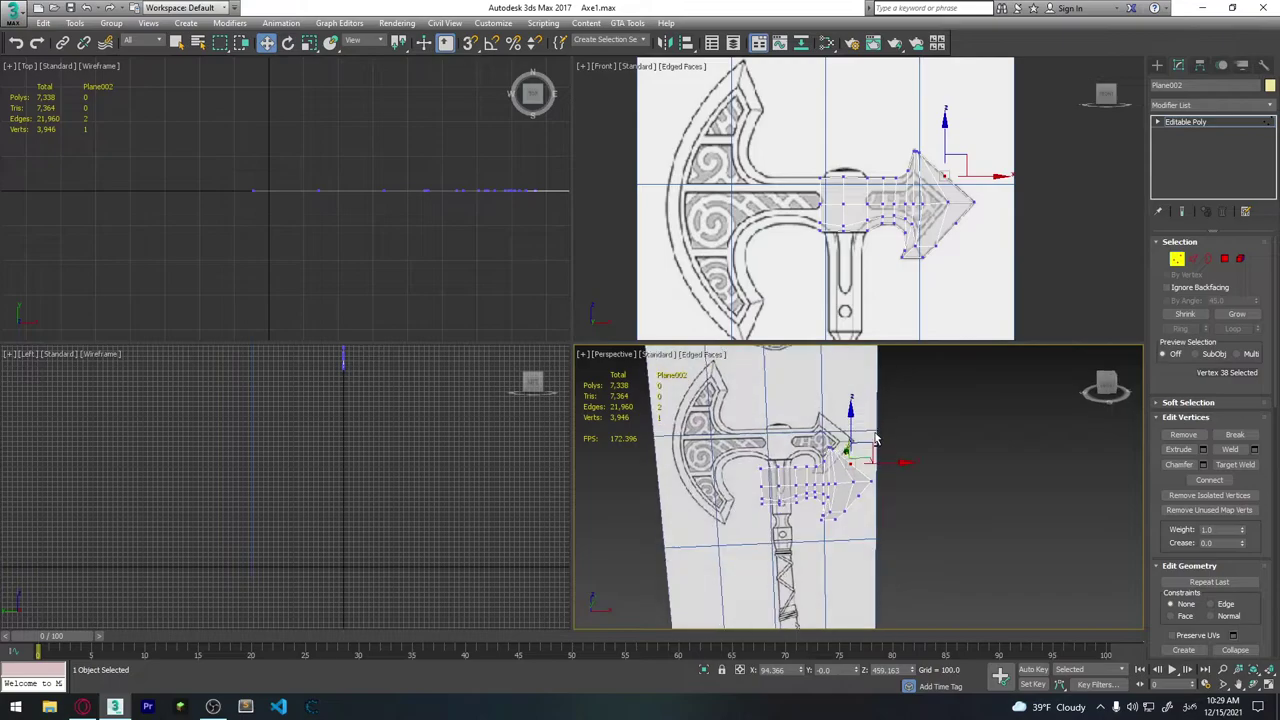
scroll(835, 450, "up", 2)
scroll(827, 416, "up", 2)
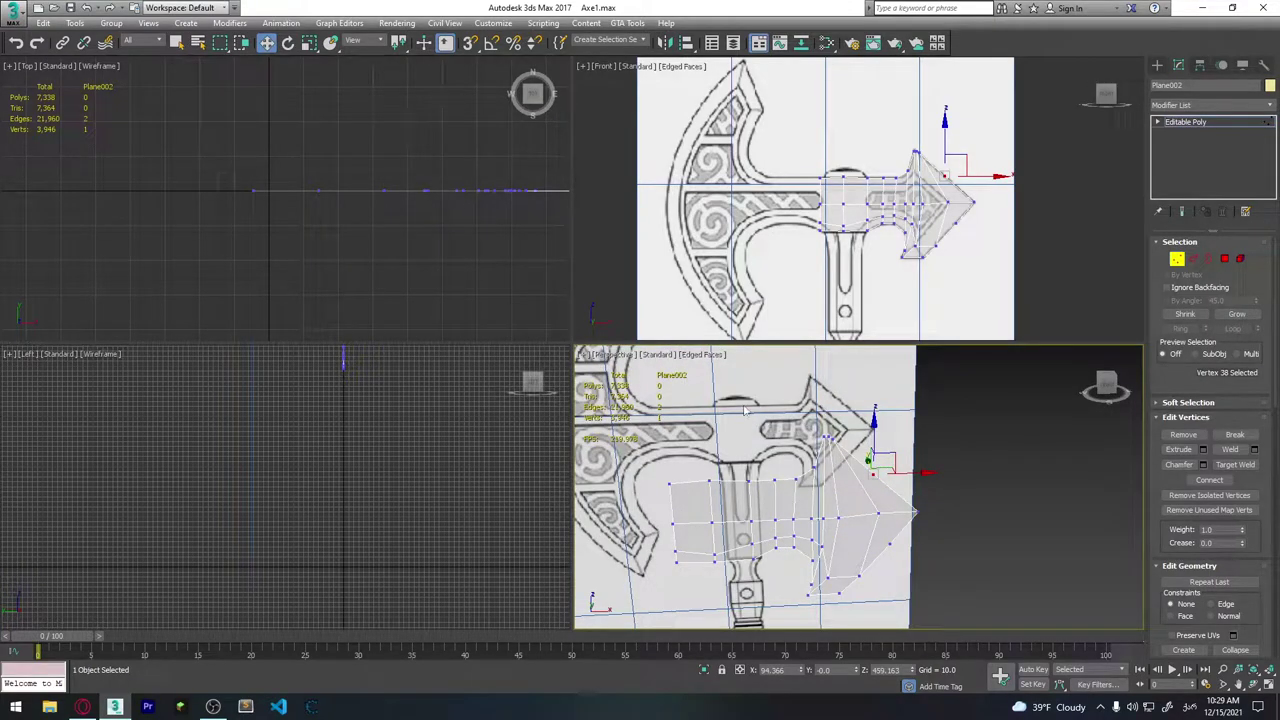
scroll(764, 400, "down", 3)
scroll(820, 500, "down", 2)
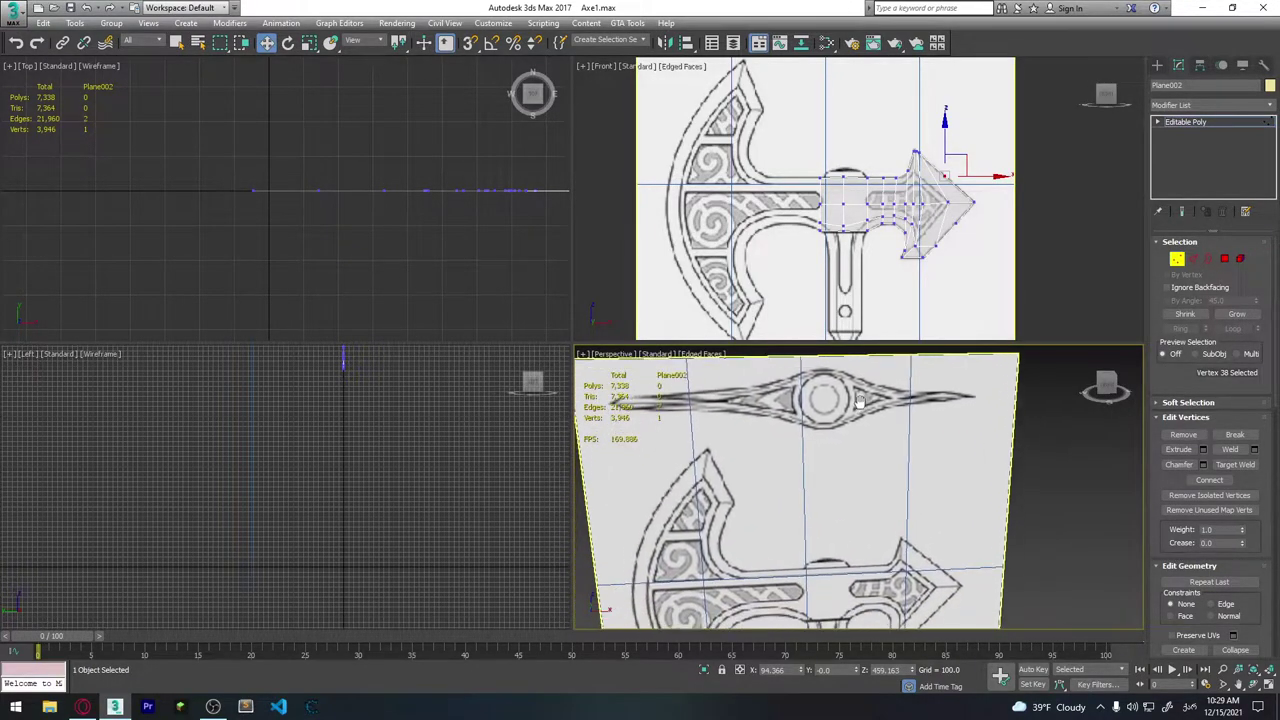
scroll(830, 556, "down", 2)
mouse_move(810, 456)
middle_mouse_down("alt")
mouse_move(826, 429)
mouse_move(908, 463)
mouse_move(868, 501)
middle_mouse_up("alt")
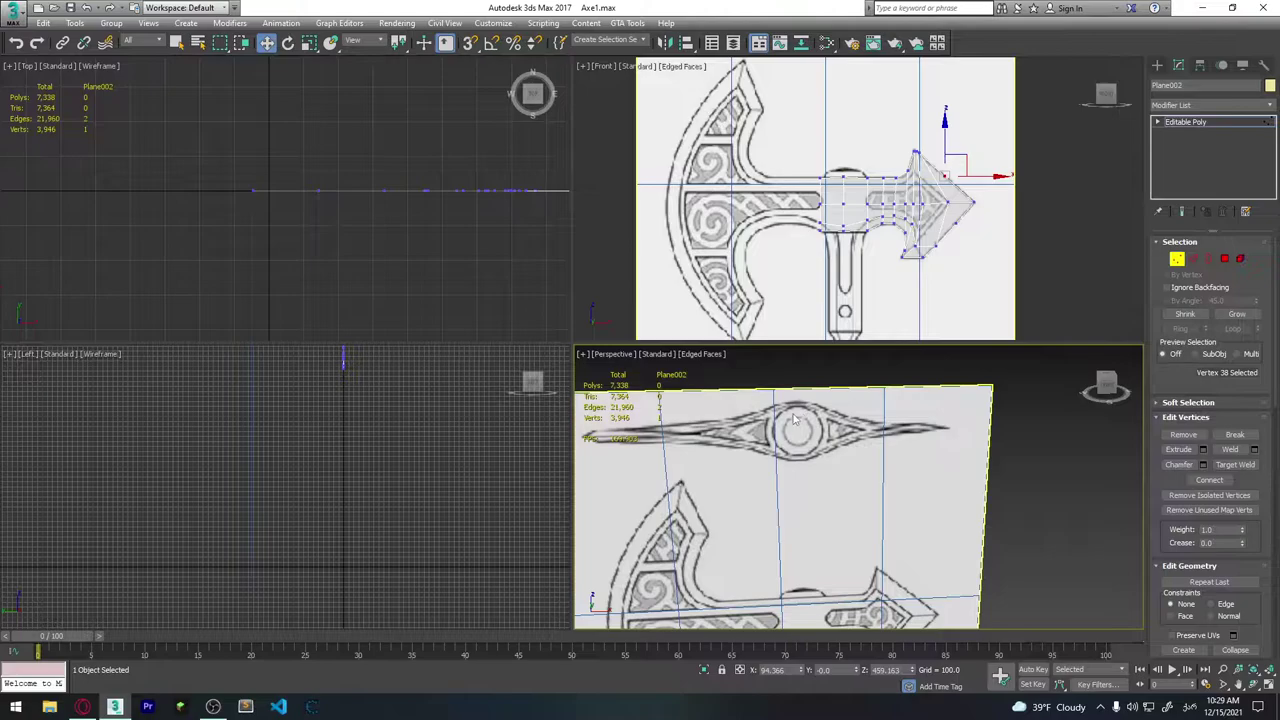
mouse_move(878, 427)
middle_mouse_down("alt")
mouse_move(923, 523)
mouse_move(908, 480)
middle_mouse_up("alt")
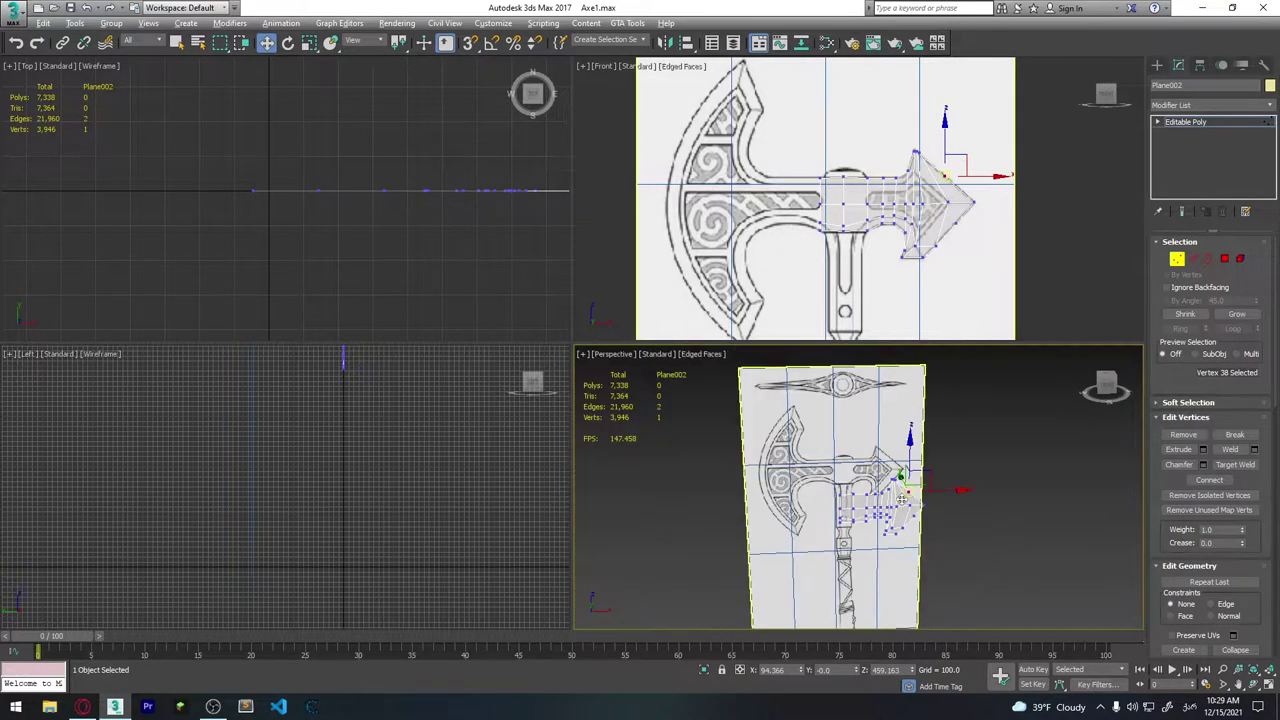
scroll(893, 575, "down", 3)
middle_click_drag(893, 575, 891, 594, "alt")
scroll(866, 487, "up", 4)
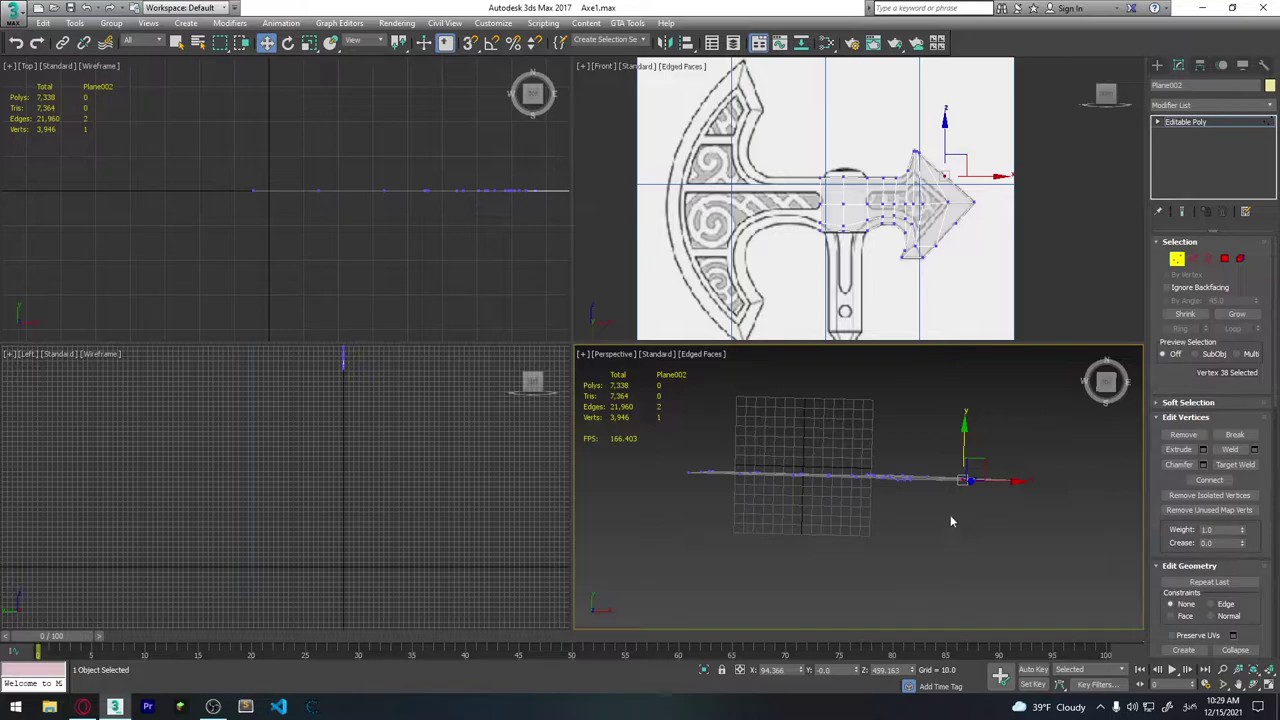
middle_click_drag(897, 543, 860, 436, "alt")
scroll(860, 436, "up", 3)
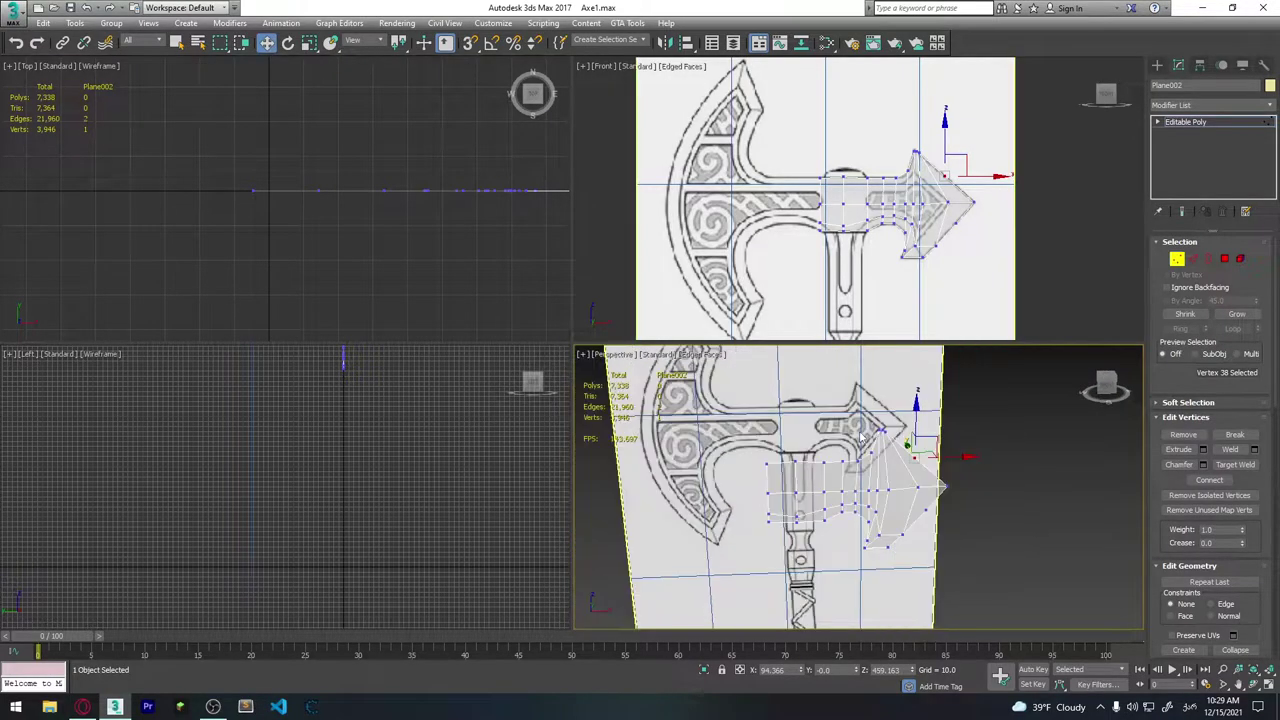
scroll(860, 436, "down", 3)
scroll(860, 436, "down", 2)
Clear the vertex selection, exit vertex editing, and select the axe reference plane.
left_click(1000, 410)
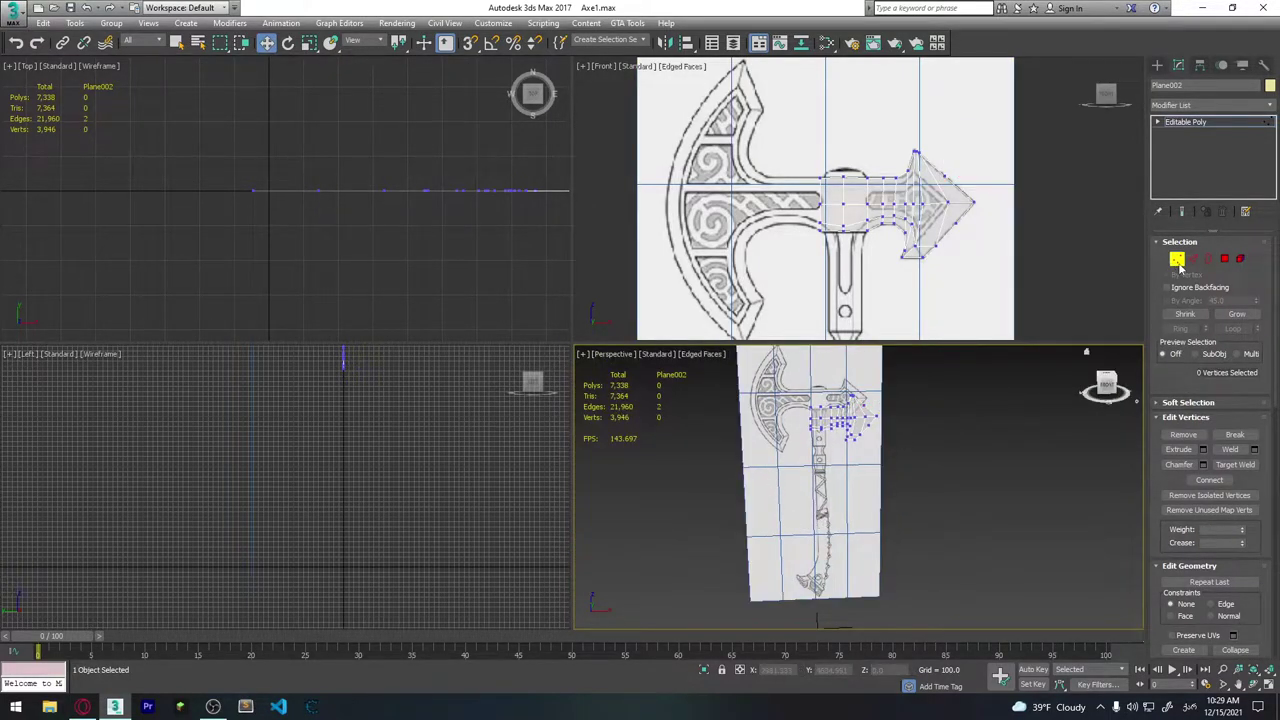
left_click(1177, 259)
left_click(820, 450)
Shift-rotate the reference plane into a copy, Plane003, and set its X rotation to 0.
key("alt+x")
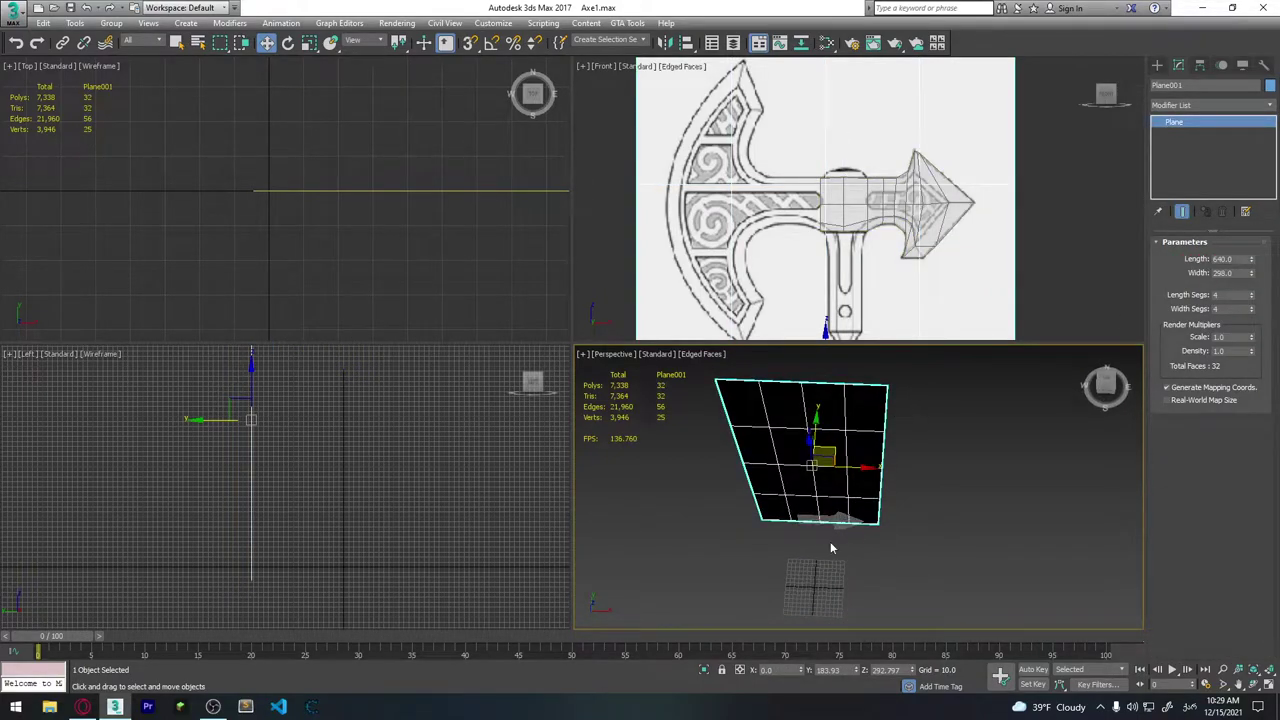
mouse_move(830, 541)
middle_mouse_down("alt")
mouse_move(851, 507)
mouse_move(925, 543)
middle_mouse_up("alt")
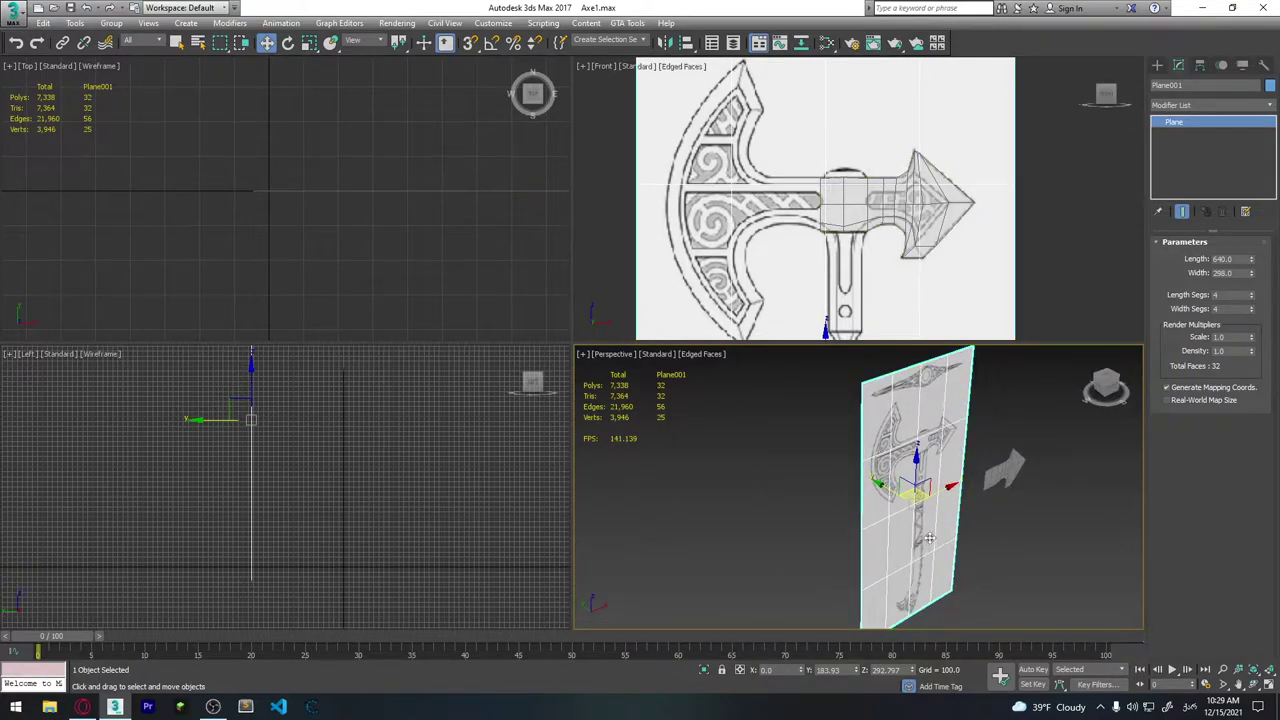
key("e")
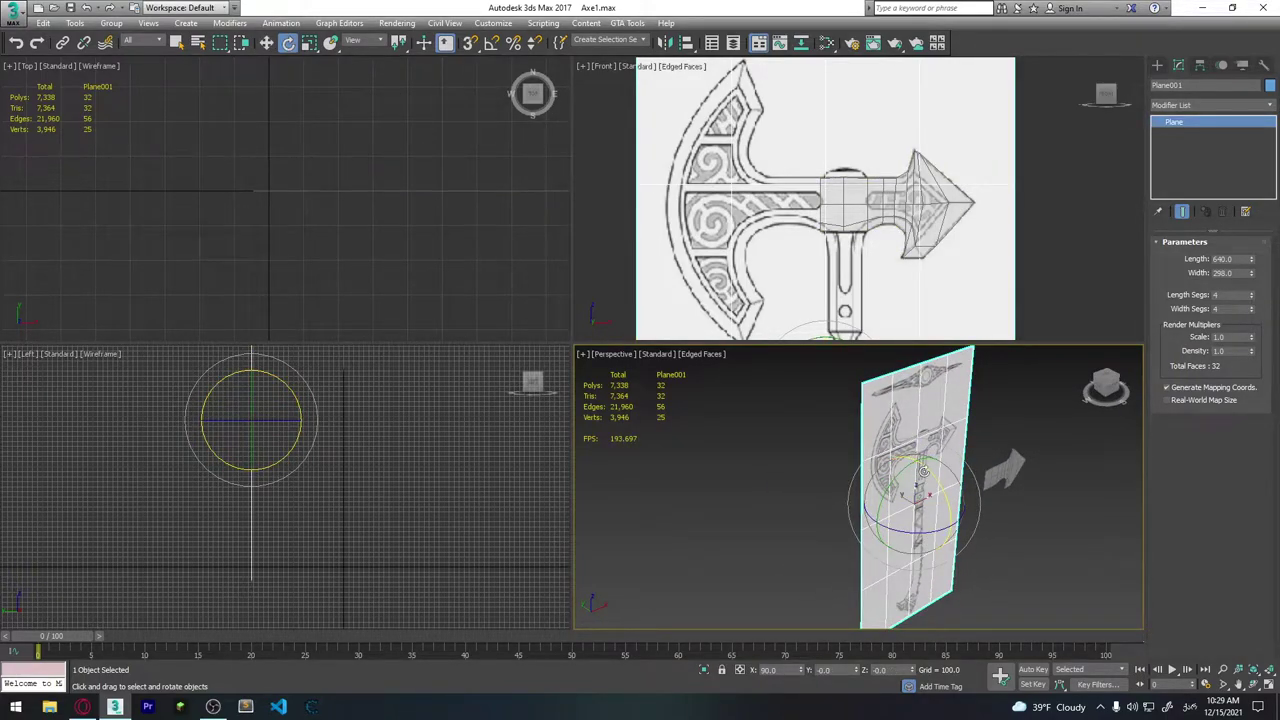
left_click_drag(940, 482, 971, 460)
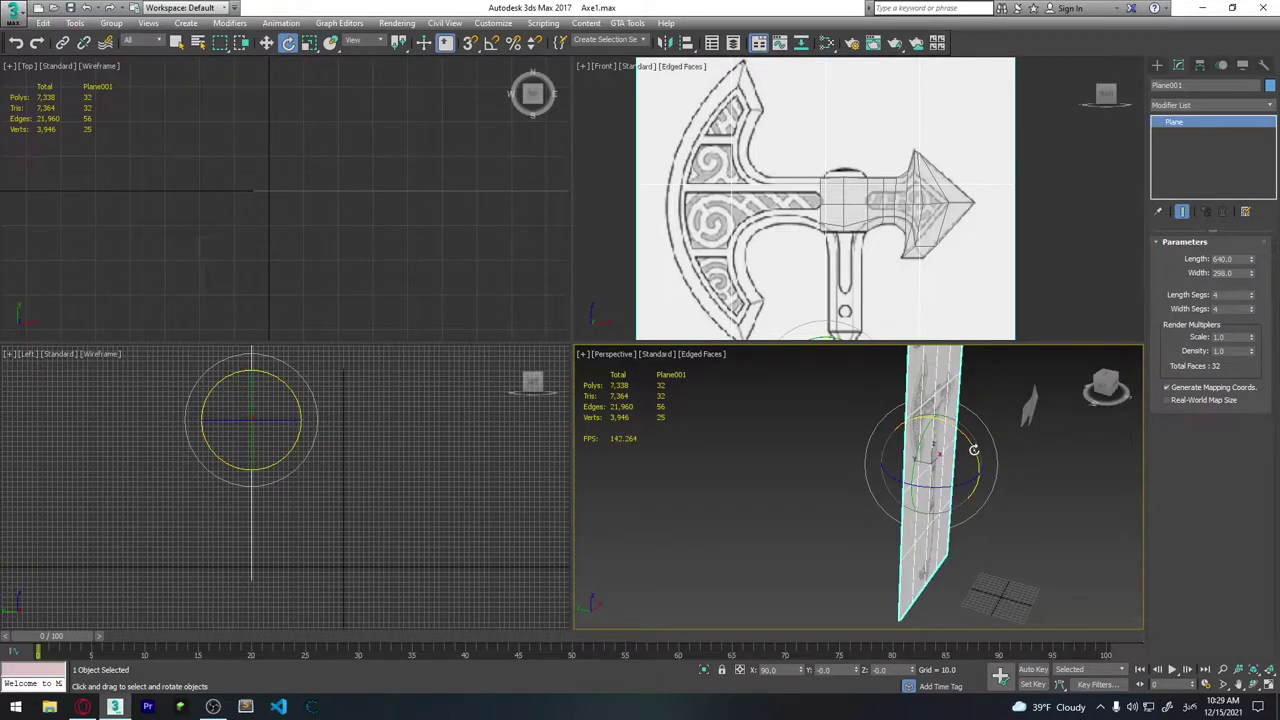
mouse_move(973, 450)
left_mouse_down("shift")
mouse_move(891, 343)
mouse_move(854, 375)
left_mouse_up("shift")
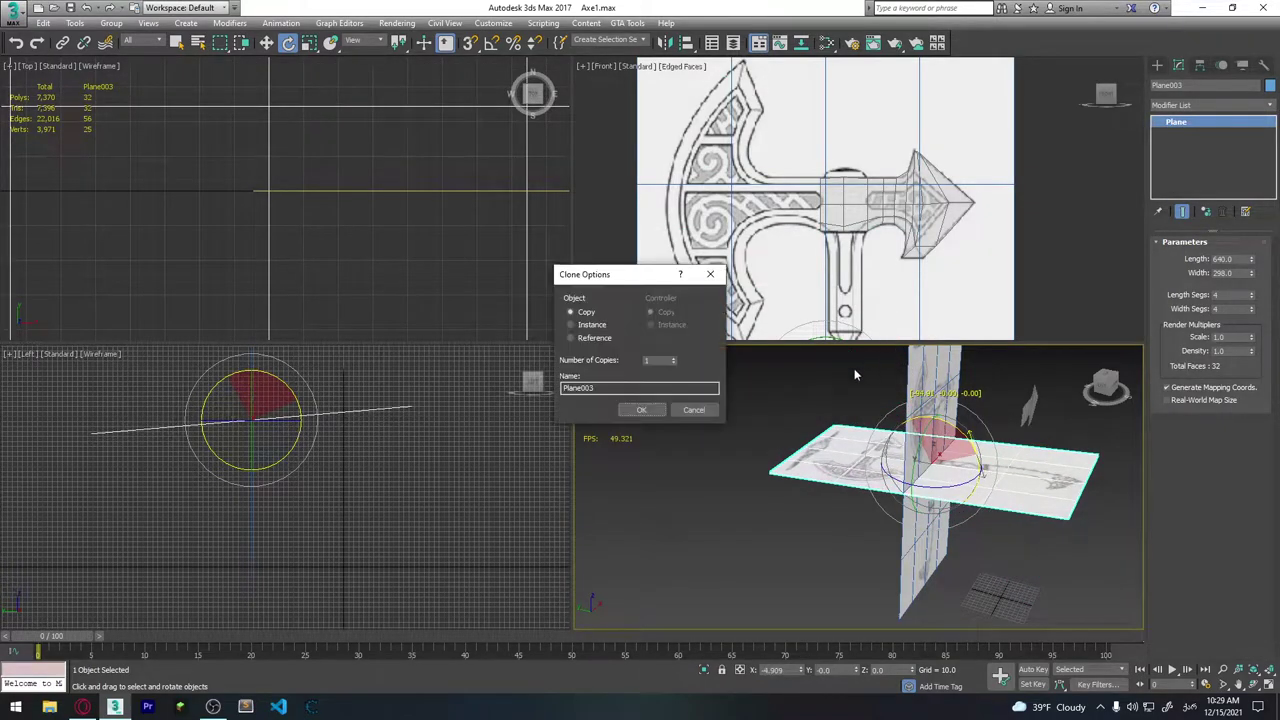
left_click(645, 409)
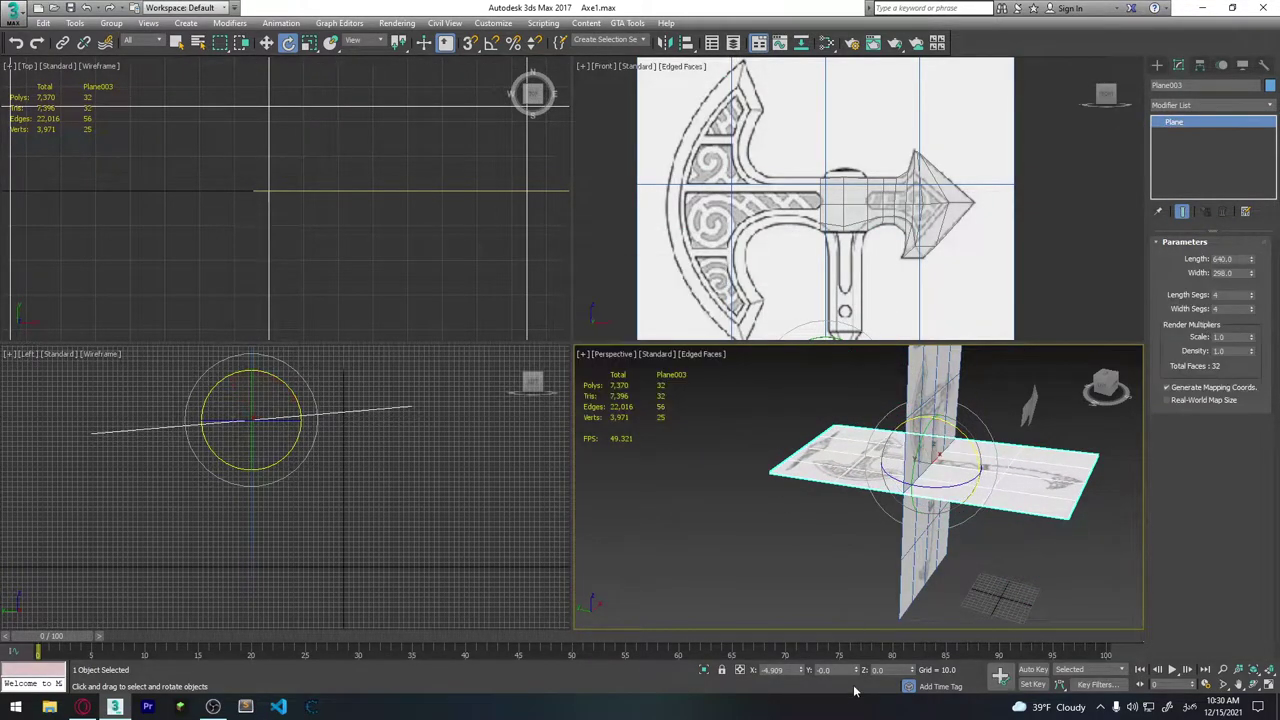
double_click(784, 671)
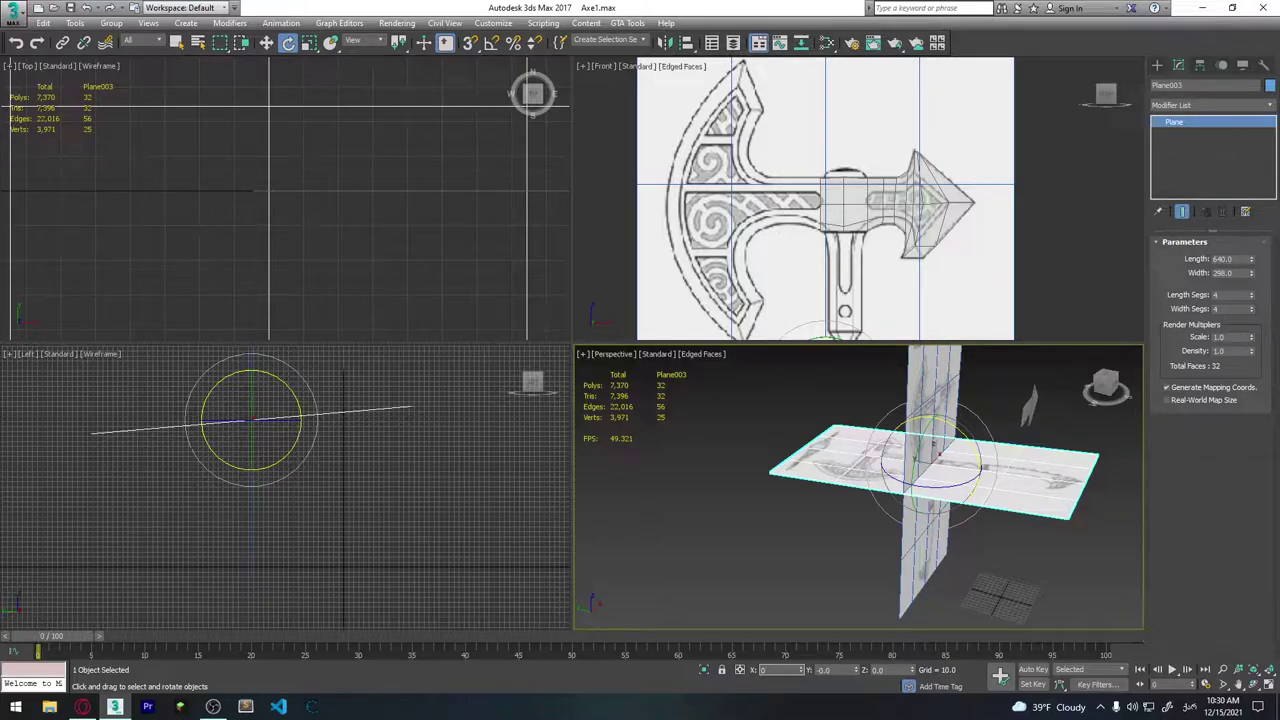
type("0")
key("Return")
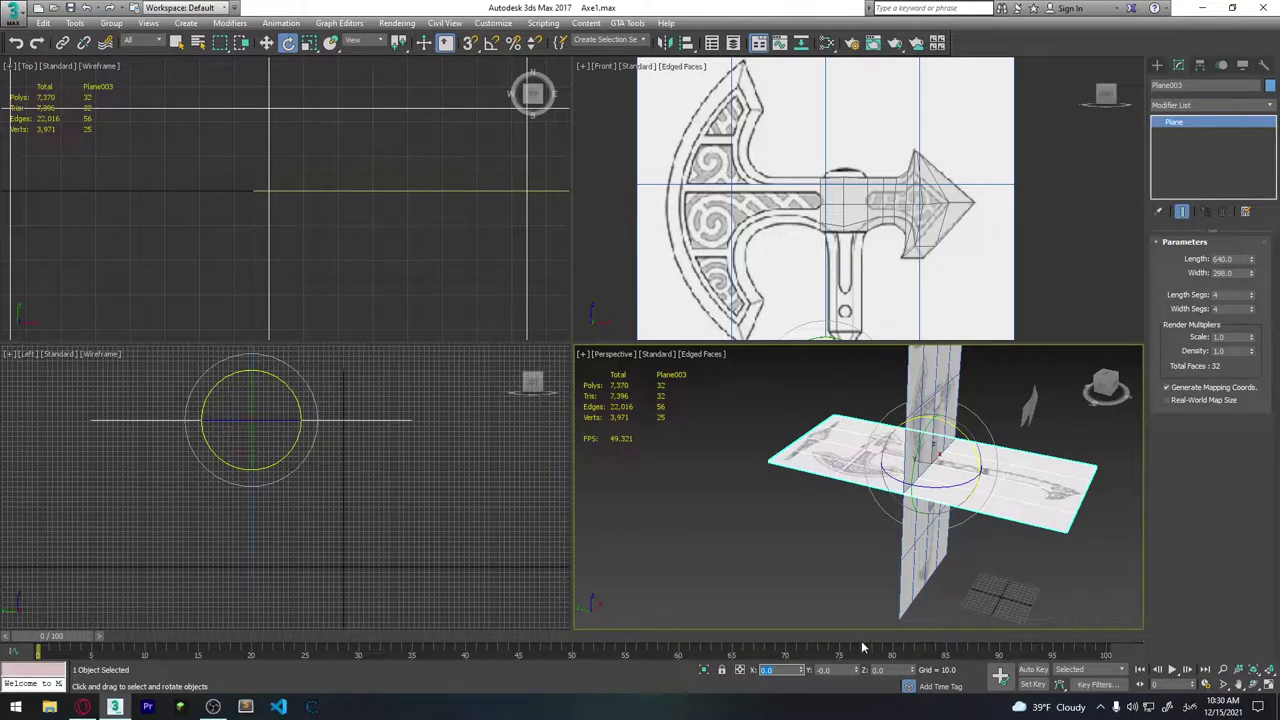
Move the flat Plane003 copy down into place below the axe head.
mouse_move(863, 647)
middle_mouse_down("alt")
mouse_move(997, 482)
mouse_move(1024, 477)
mouse_move(992, 461)
middle_mouse_up("alt")
key("w")
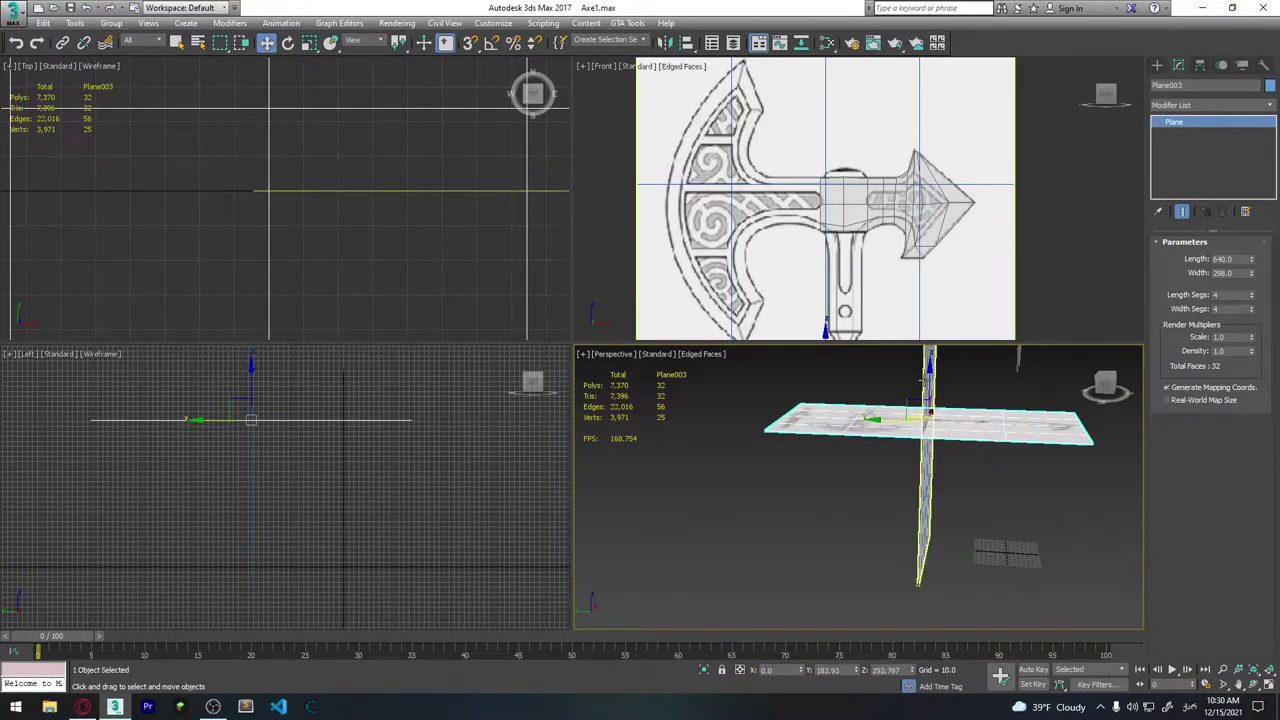
mouse_move(928, 379)
left_mouse_down()
mouse_move(943, 519)
mouse_move(1066, 553)
mouse_move(1112, 546)
left_mouse_up()
scroll(937, 444, "up", 3)
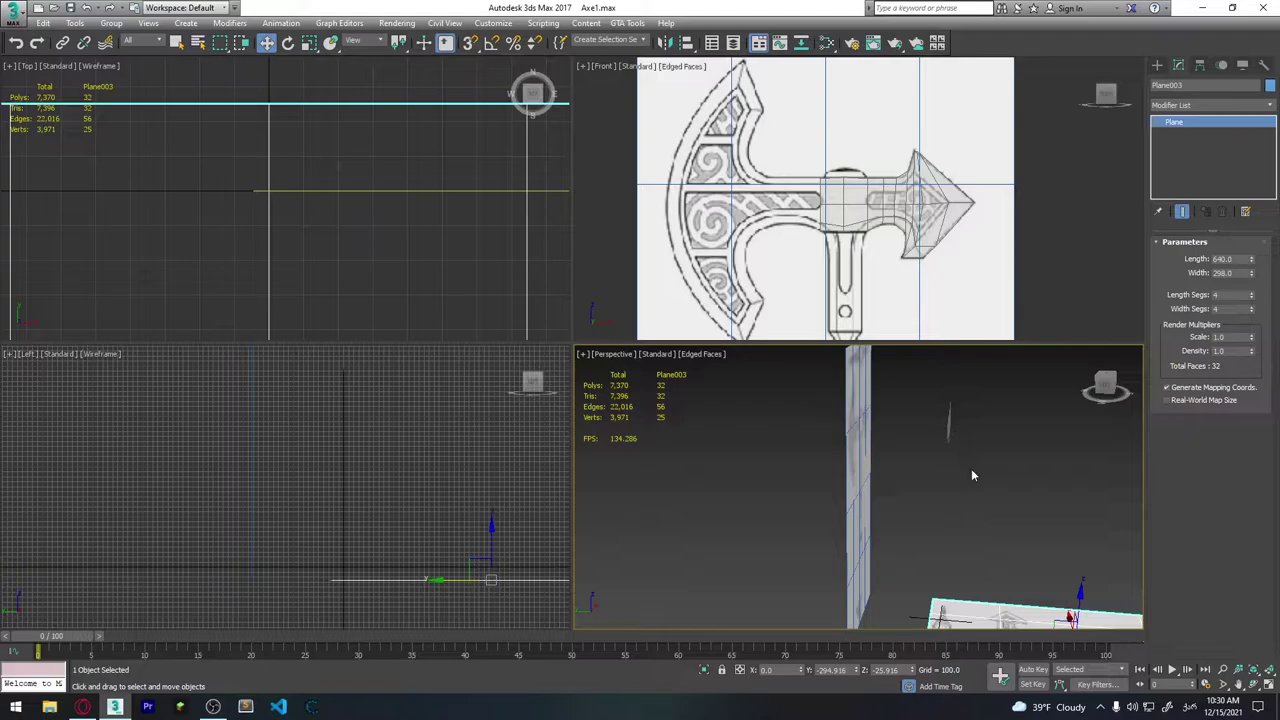
scroll(972, 560, "down", 3)
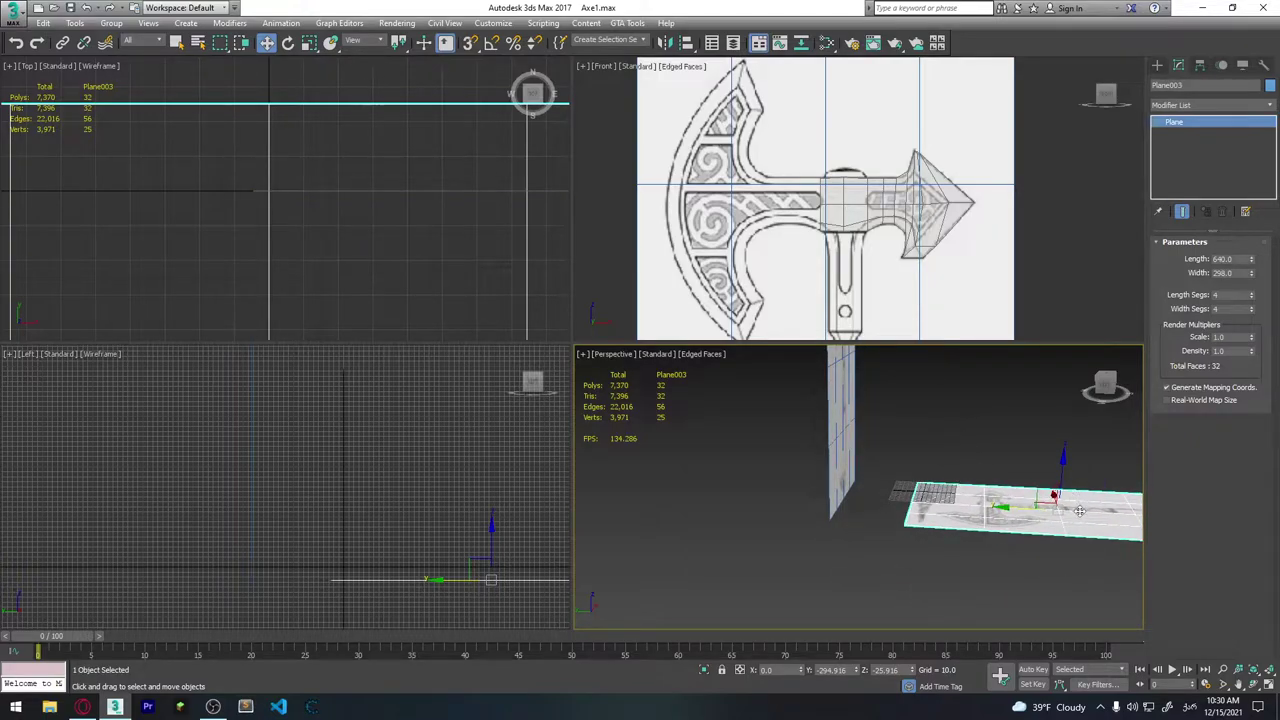
left_click_drag(1079, 511, 1047, 469)
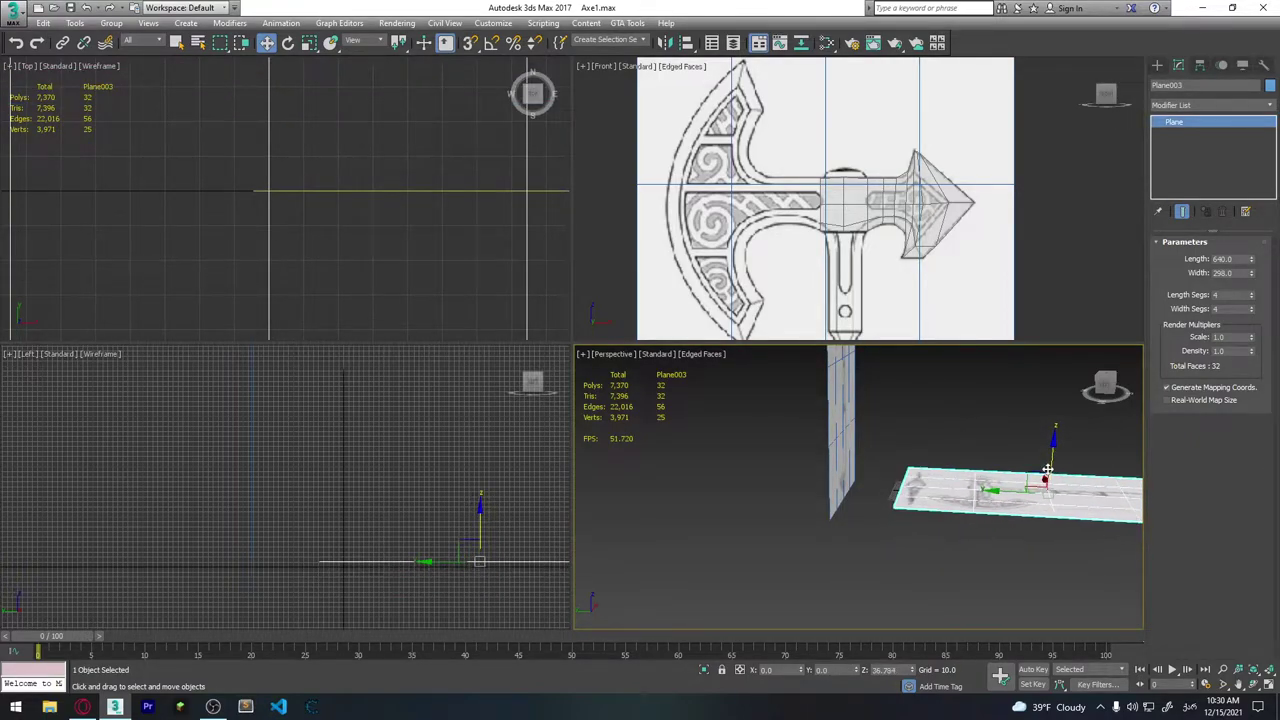
scroll(1047, 469, "up", 3)
Set the Top viewport to Default Shading so the axe drawing shows.
left_click(310, 260)
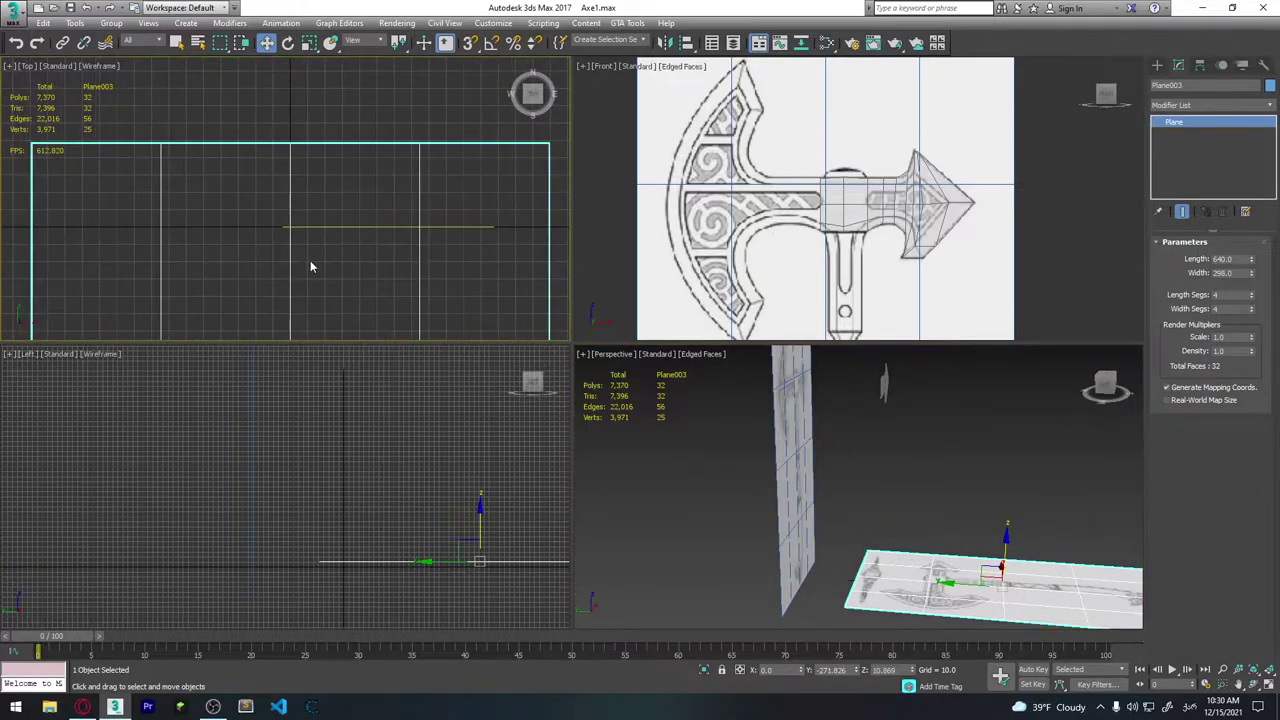
scroll(362, 288, "up", 1)
scroll(360, 251, "up", 2)
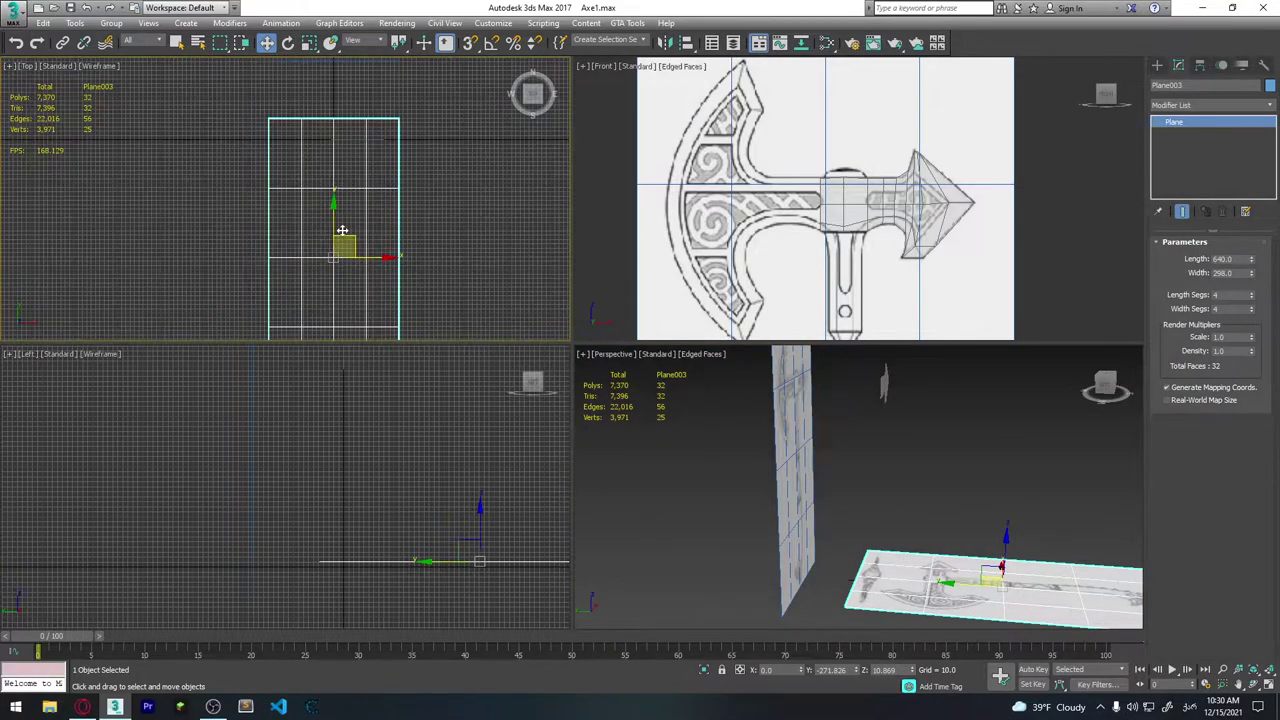
scroll(343, 235, "down", 1)
left_click(97, 68)
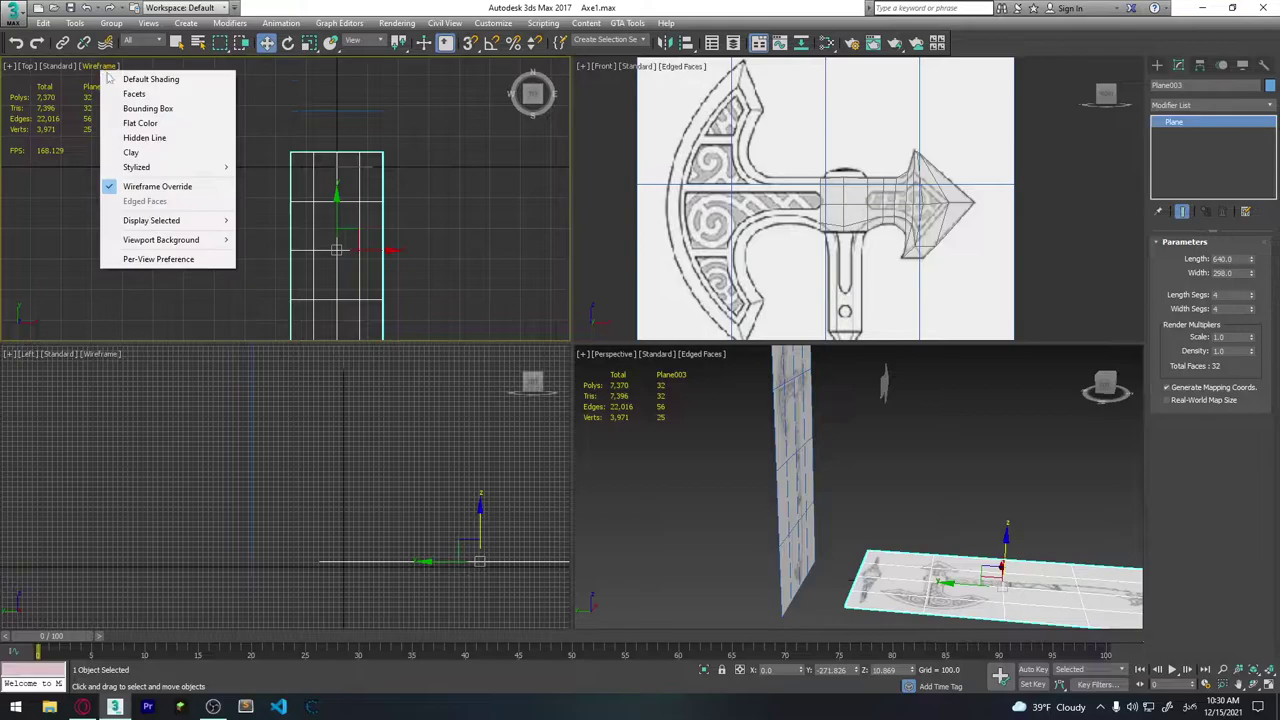
left_click(152, 82)
scroll(364, 250, "up", 2)
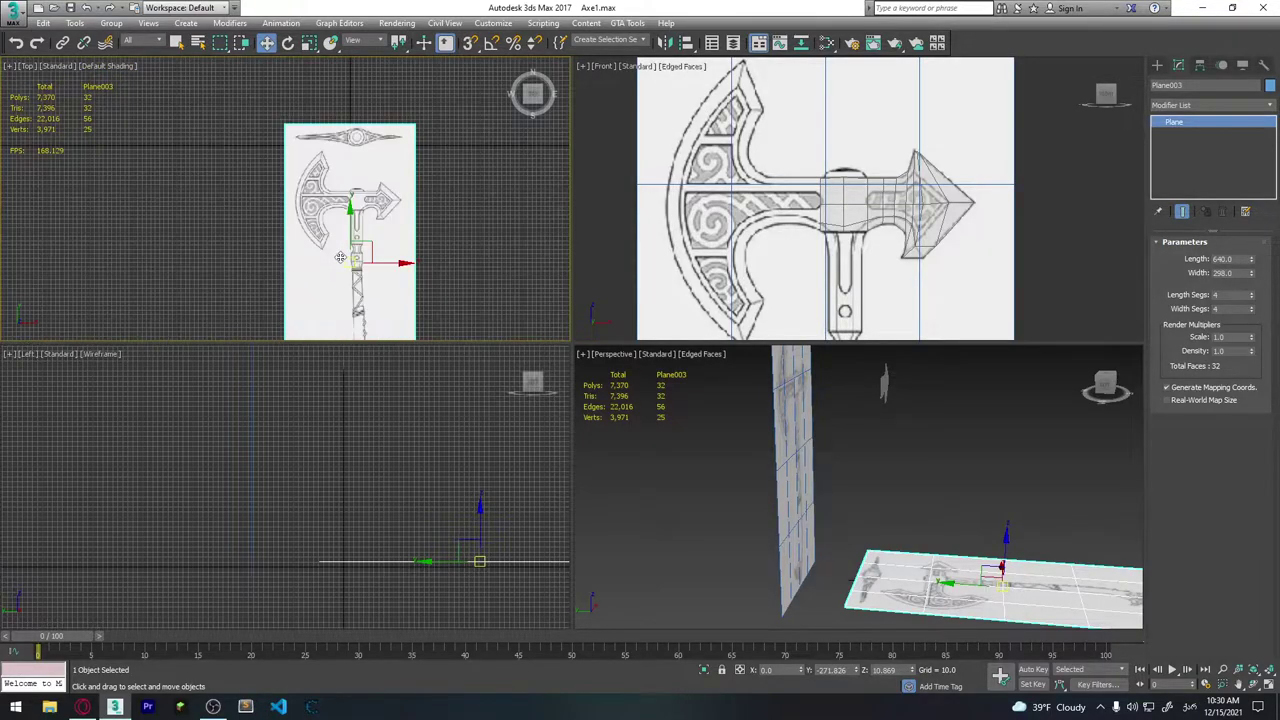
scroll(390, 270, "up", 3)
Select Plane002 and nudge it along Y to -1.327, centring it on the axe eye.
left_click(882, 405)
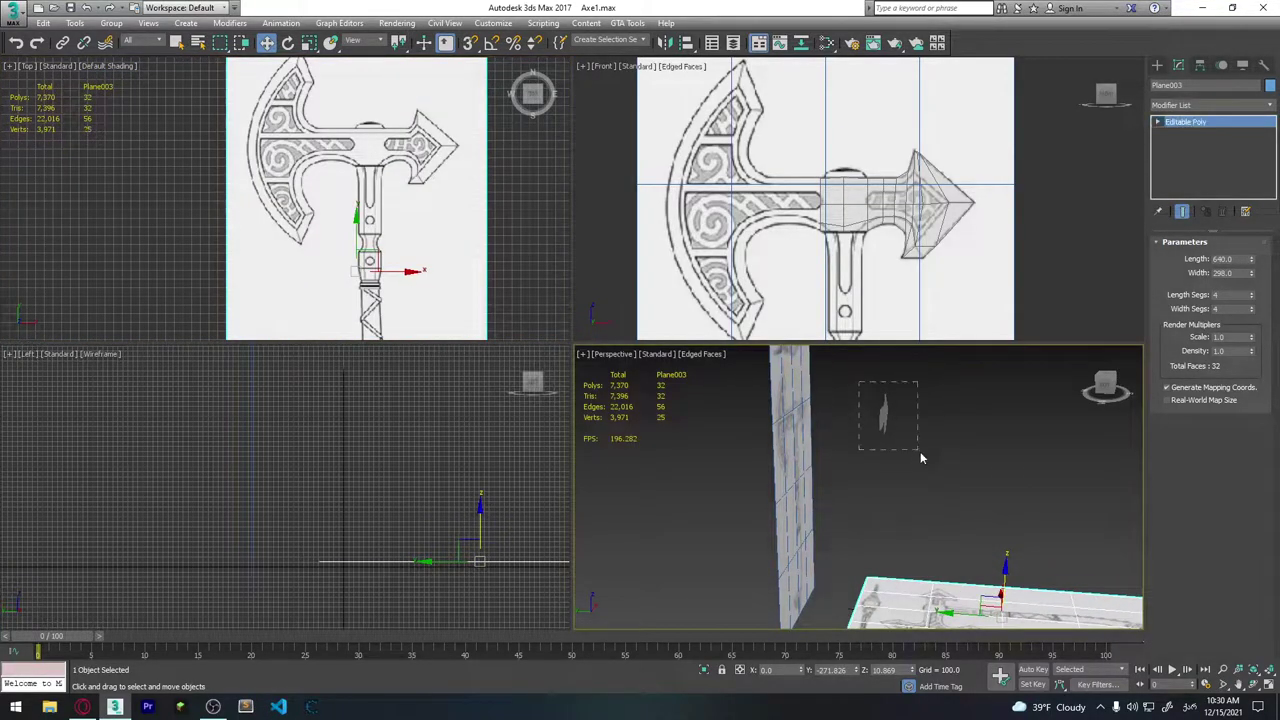
scroll(449, 210, "down", 3)
scroll(449, 210, "down", 2)
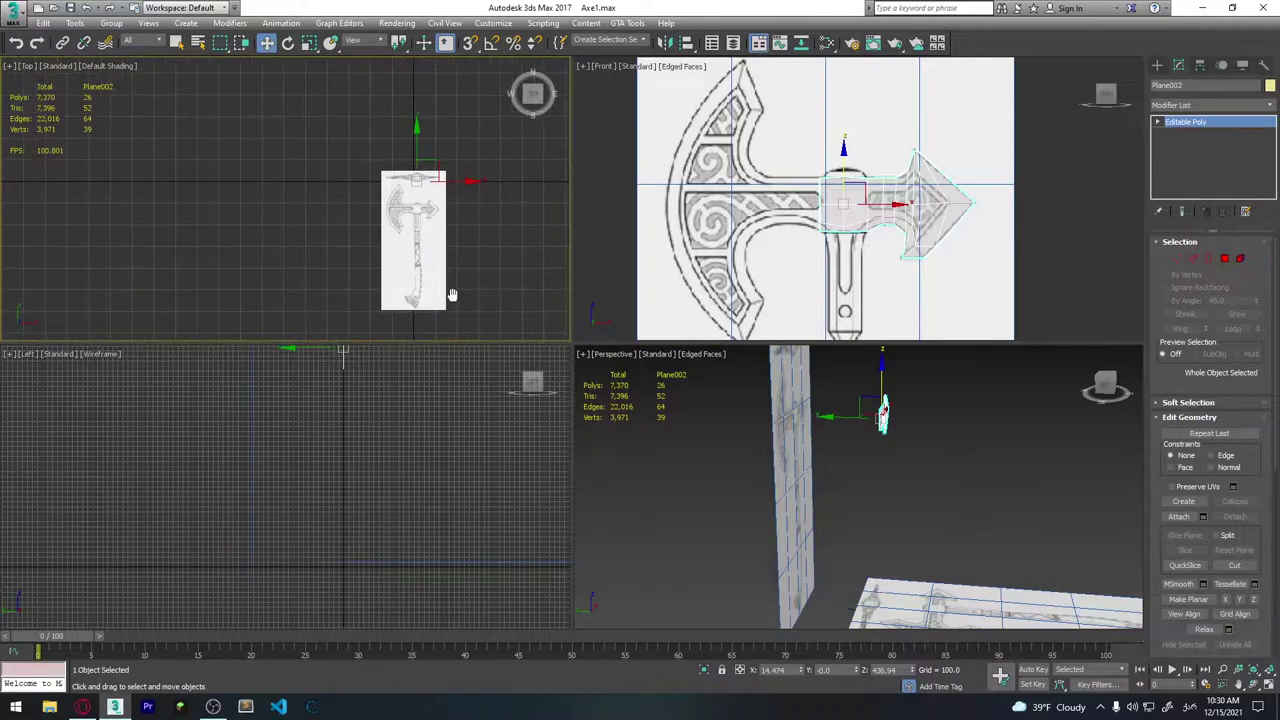
scroll(452, 262, "up", 4)
scroll(452, 262, "up", 2)
scroll(452, 262, "up", 2)
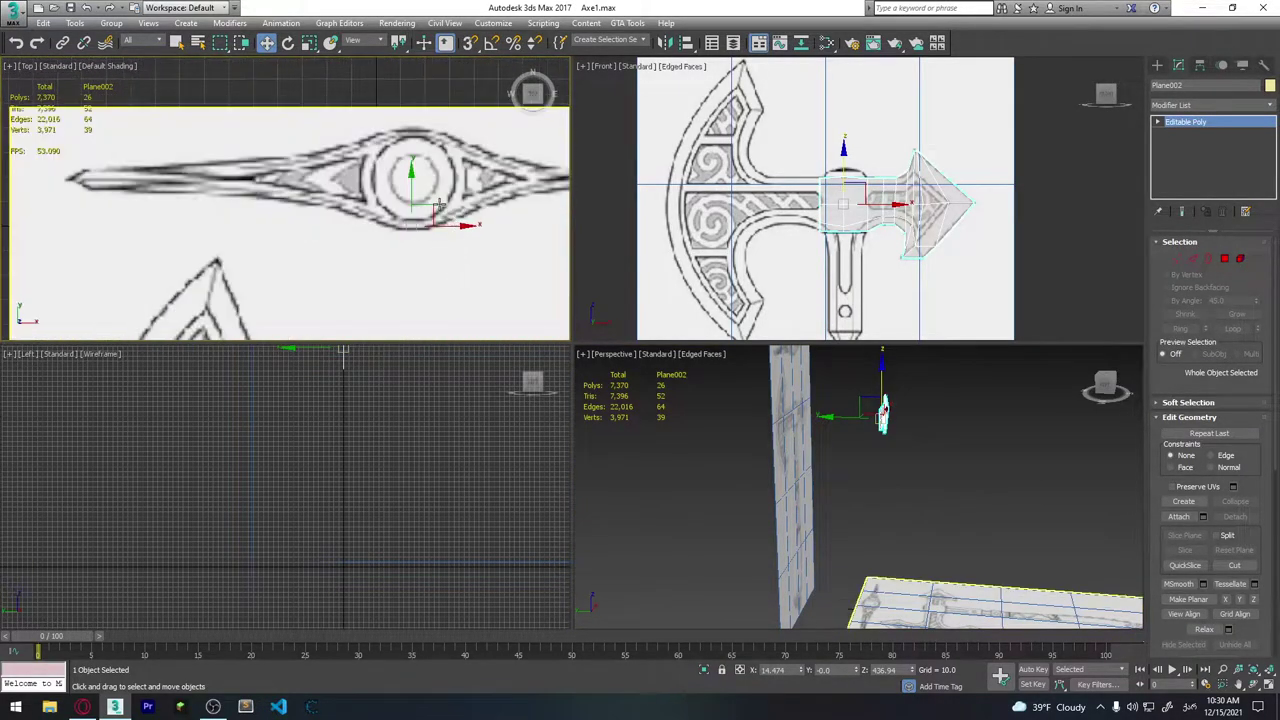
mouse_move(412, 165)
left_mouse_down()
mouse_move(410, 138)
mouse_move(372, 278)
left_mouse_up()
scroll(389, 293, "up", 1)
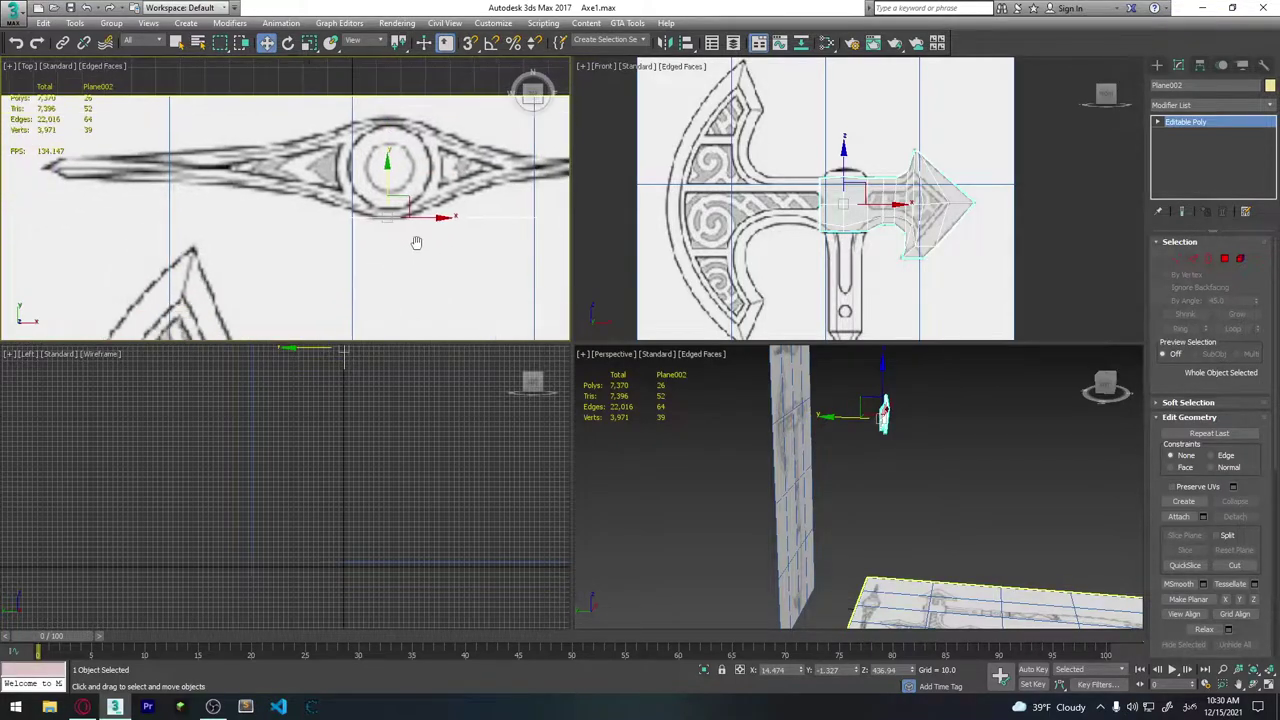
scroll(417, 240, "up", 2)
scroll(389, 220, "up", 2)
scroll(384, 227, "down", 3)
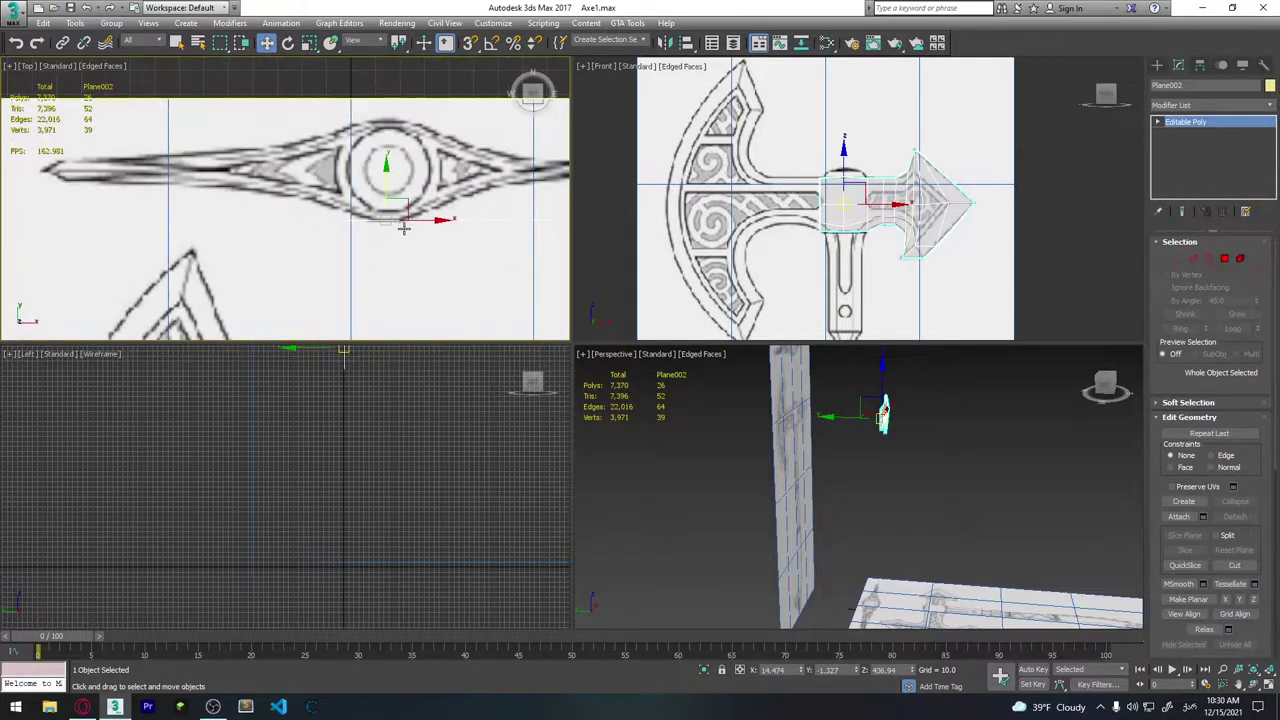
middle_click_drag(380, 240, 417, 251)
scroll(410, 243, "up", 1)
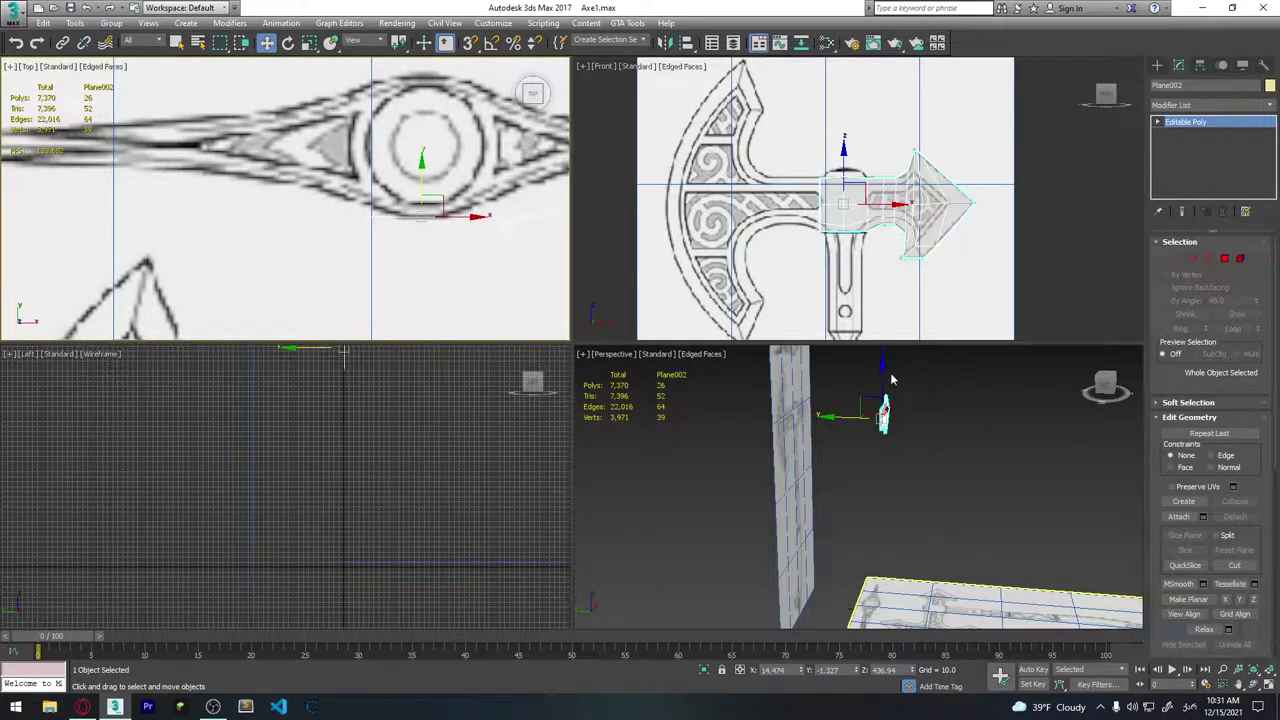
left_click(872, 412)
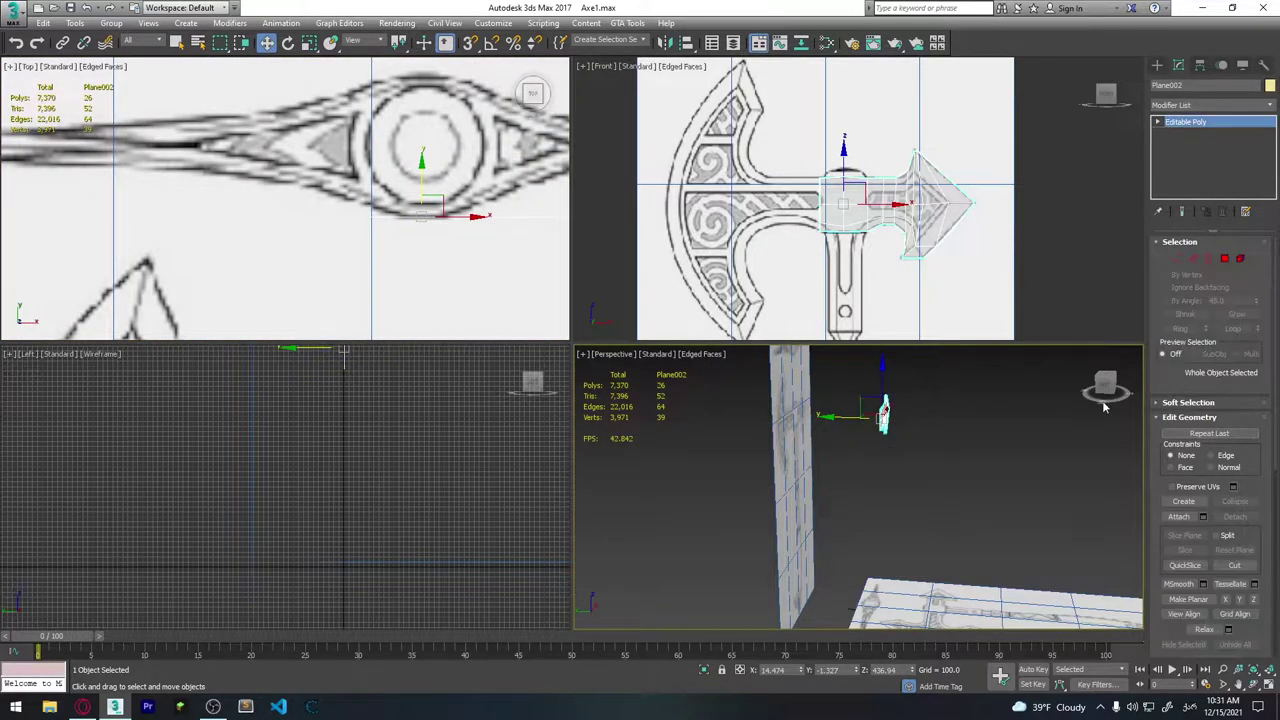
Select the arrow-shaped head polygons for an extrude, then cancel the extrusion.
left_click(1225, 260)
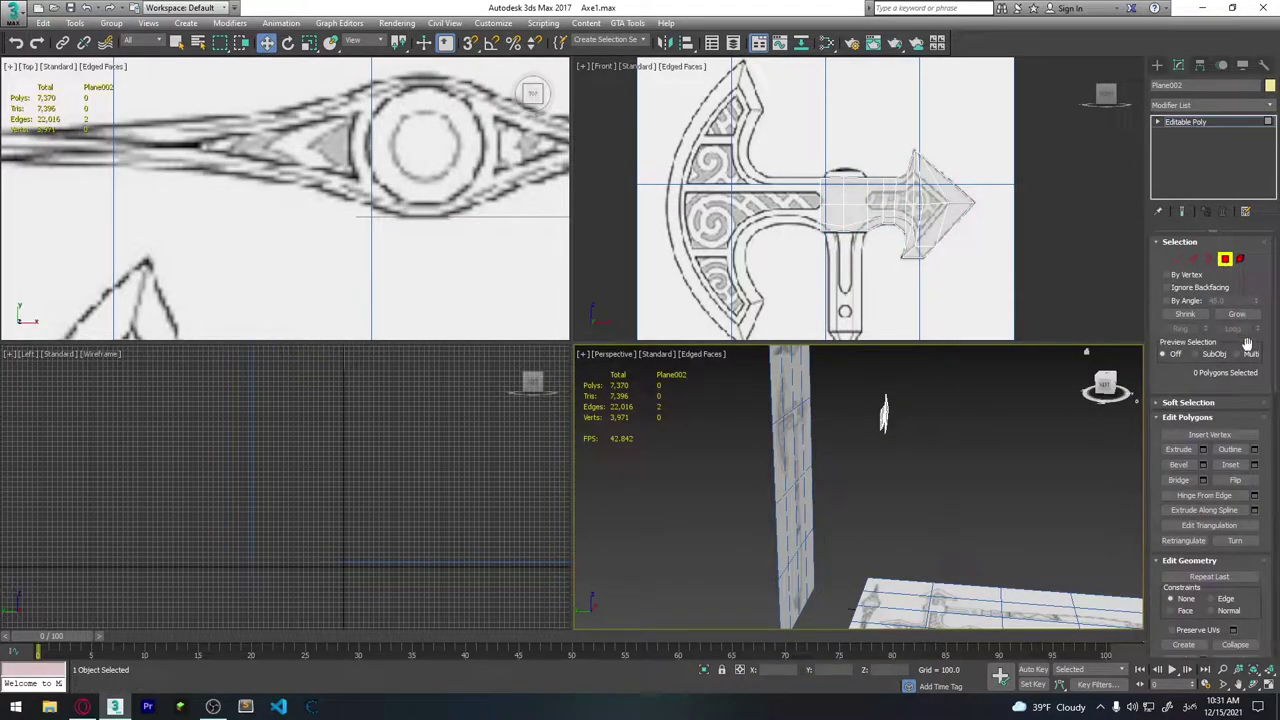
left_click(1203, 452)
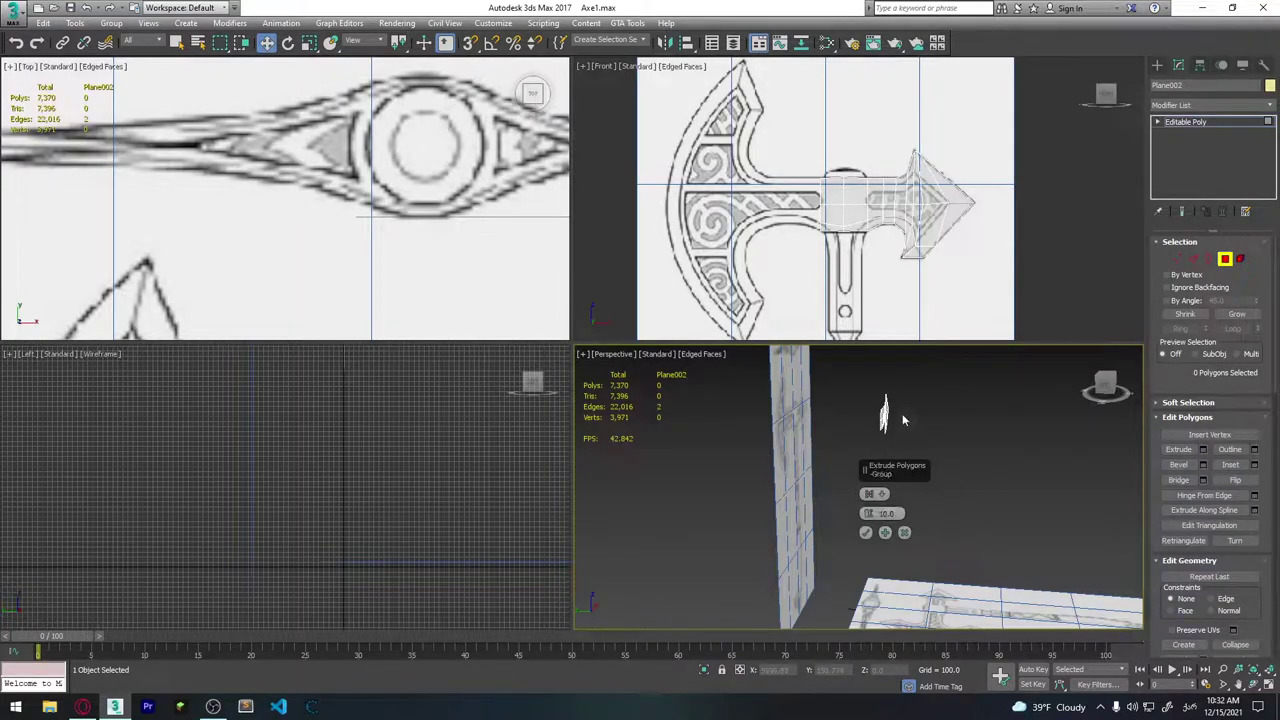
middle_click_drag(934, 401, 933, 396, "alt")
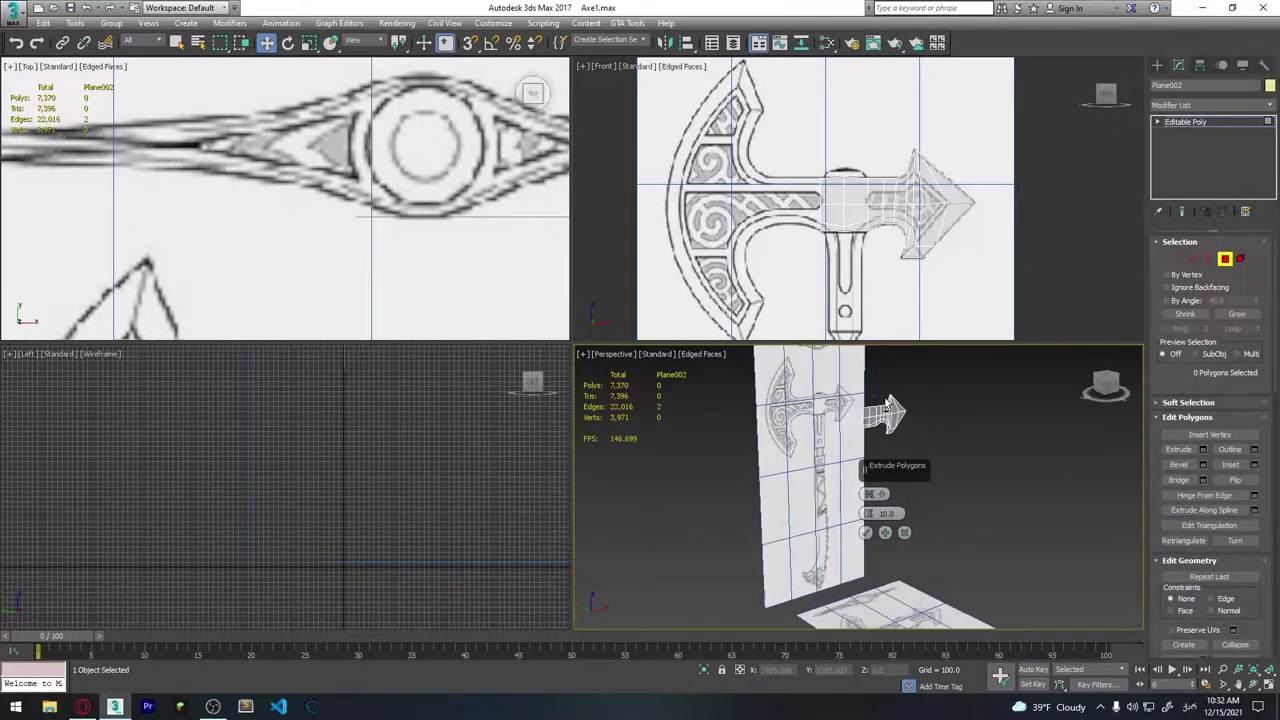
left_click_drag(841, 450, 842, 452)
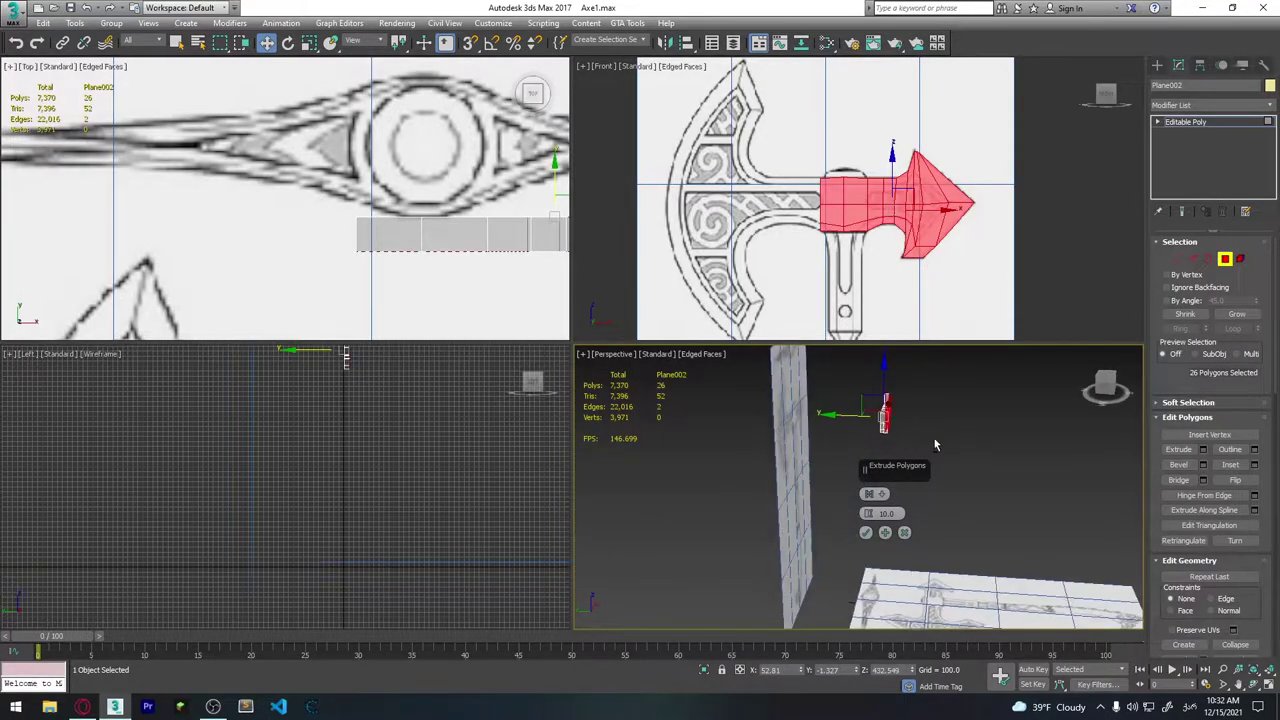
mouse_move(842, 452)
middle_mouse_down("alt")
mouse_move(905, 432)
mouse_move(818, 445)
mouse_move(840, 485)
mouse_move(936, 438)
mouse_move(1208, 475)
middle_mouse_up("alt")
key("Escape")
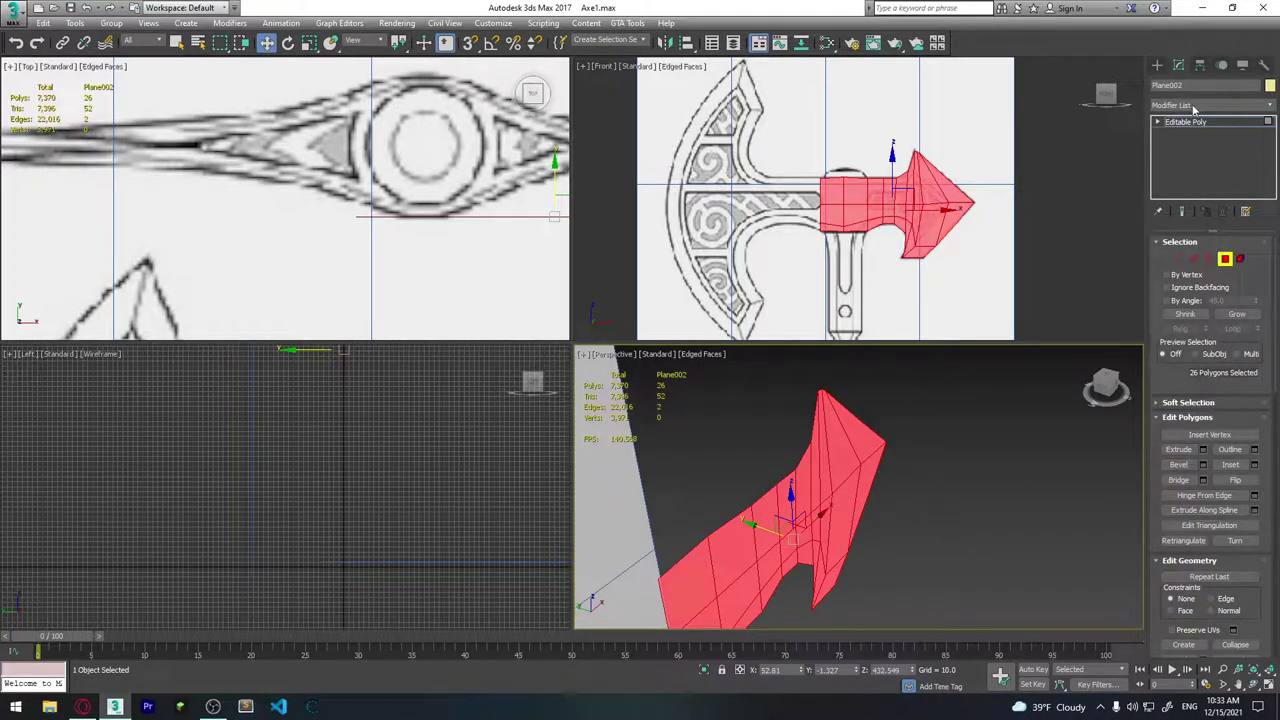
Add a Shell modifier with Outer Amount 1.0 to Plane002 and orbit to inspect it.
left_click(1193, 106)
type("sh")
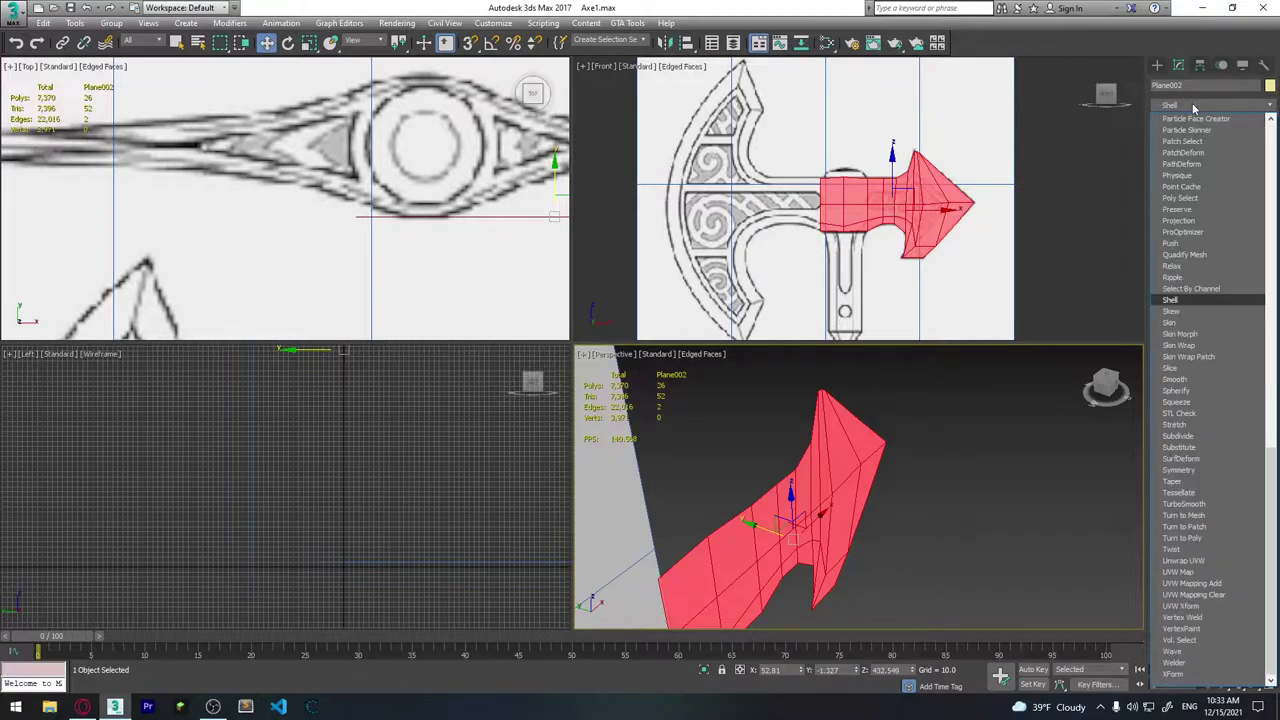
left_click(1171, 302)
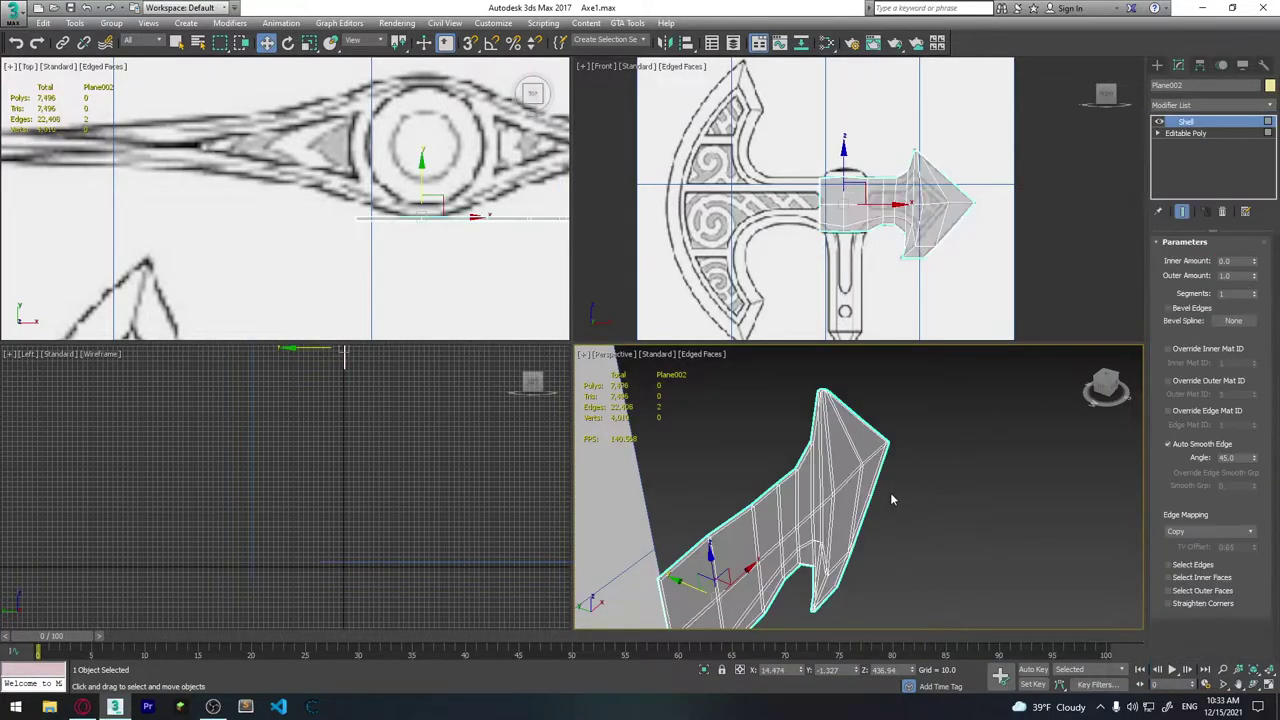
mouse_move(893, 498)
middle_mouse_down("alt")
mouse_move(798, 515)
mouse_move(894, 510)
mouse_move(871, 509)
middle_mouse_up("alt")
scroll(380, 271, "up", 1)
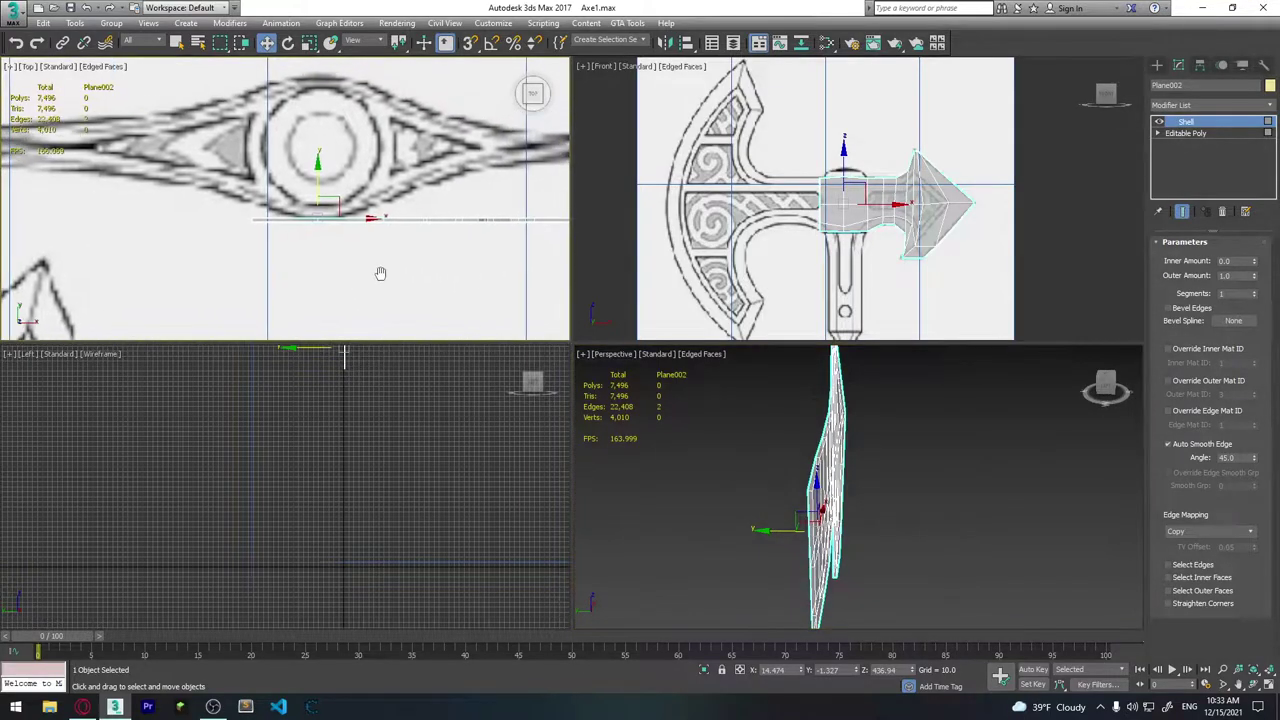
scroll(375, 244, "up", 3)
scroll(260, 192, "down", 2)
scroll(245, 200, "down", 2)
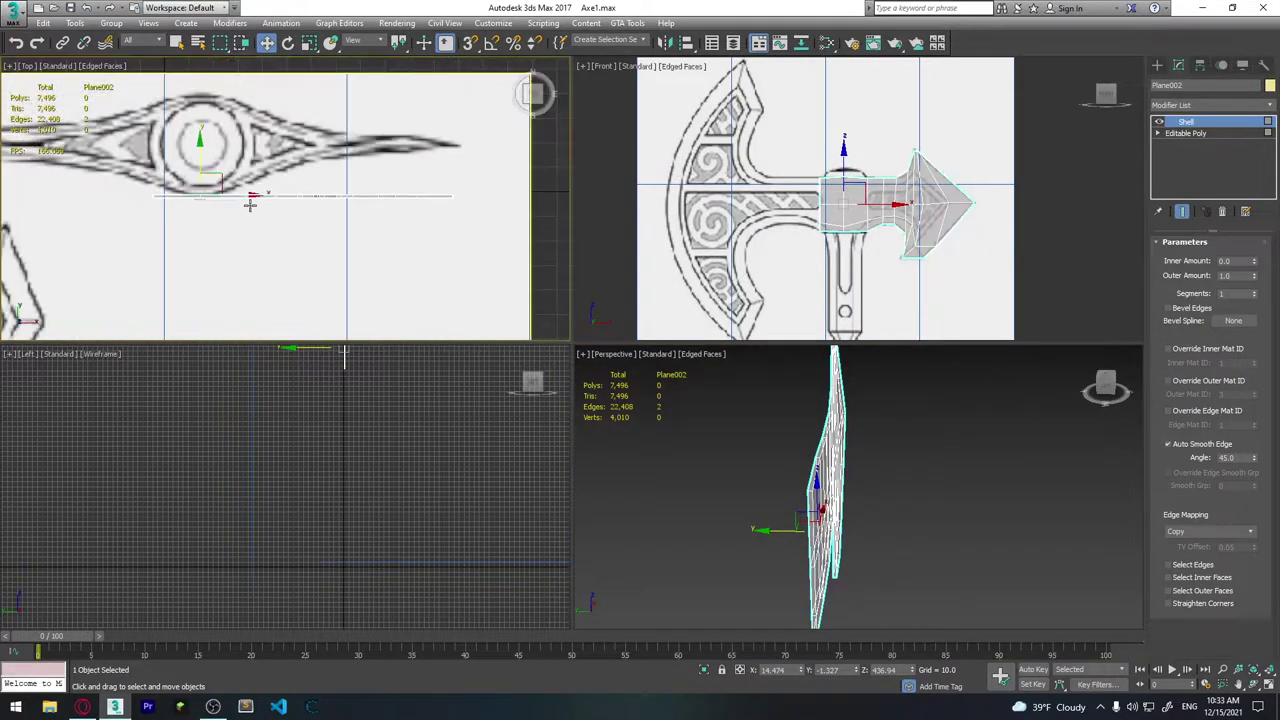
scroll(233, 206, "up", 1)
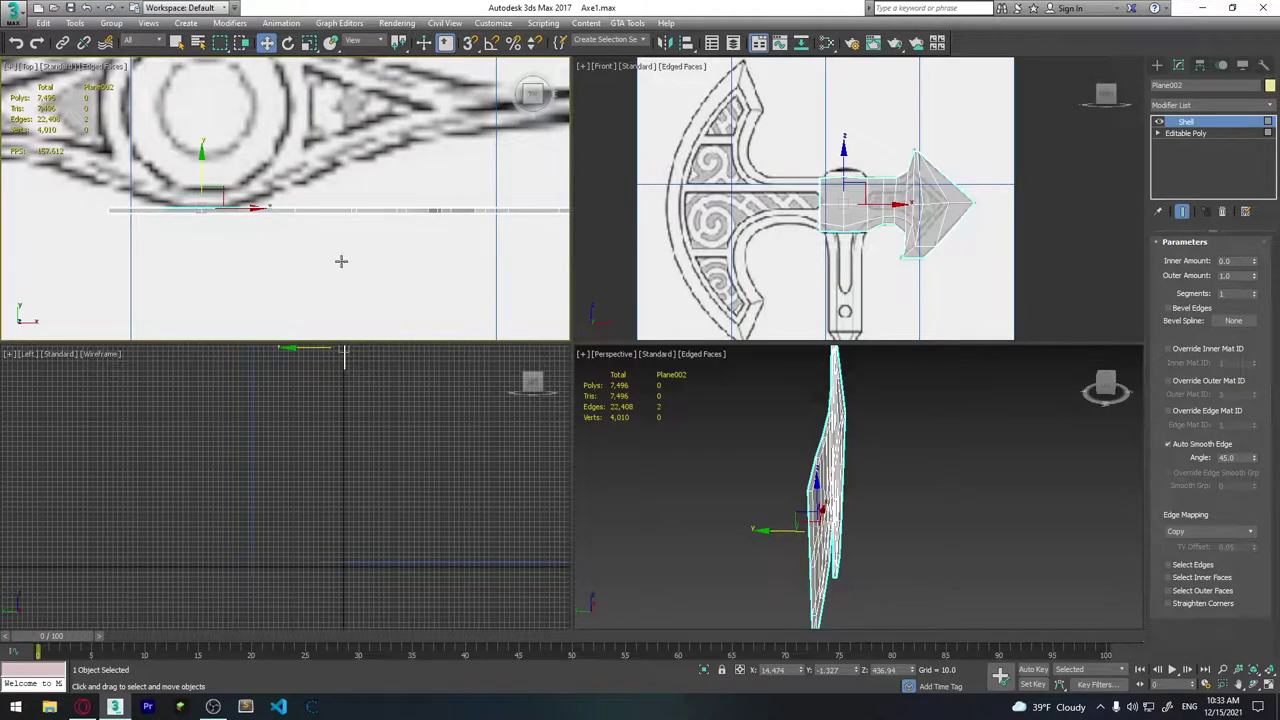
scroll(310, 252, "down", 2)
scroll(281, 251, "down", 1)
left_click(835, 473)
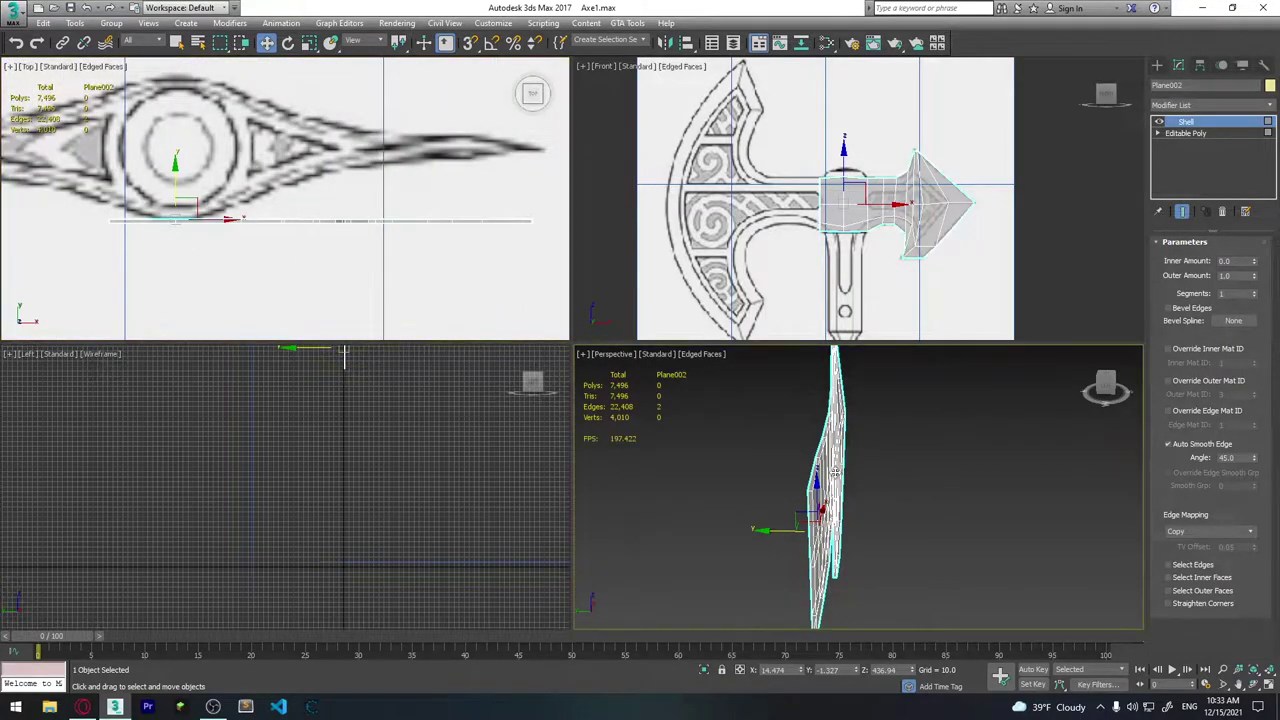
Convert the shelled axe head to Editable Poly and enter Vertex mode.
right_click(828, 450)
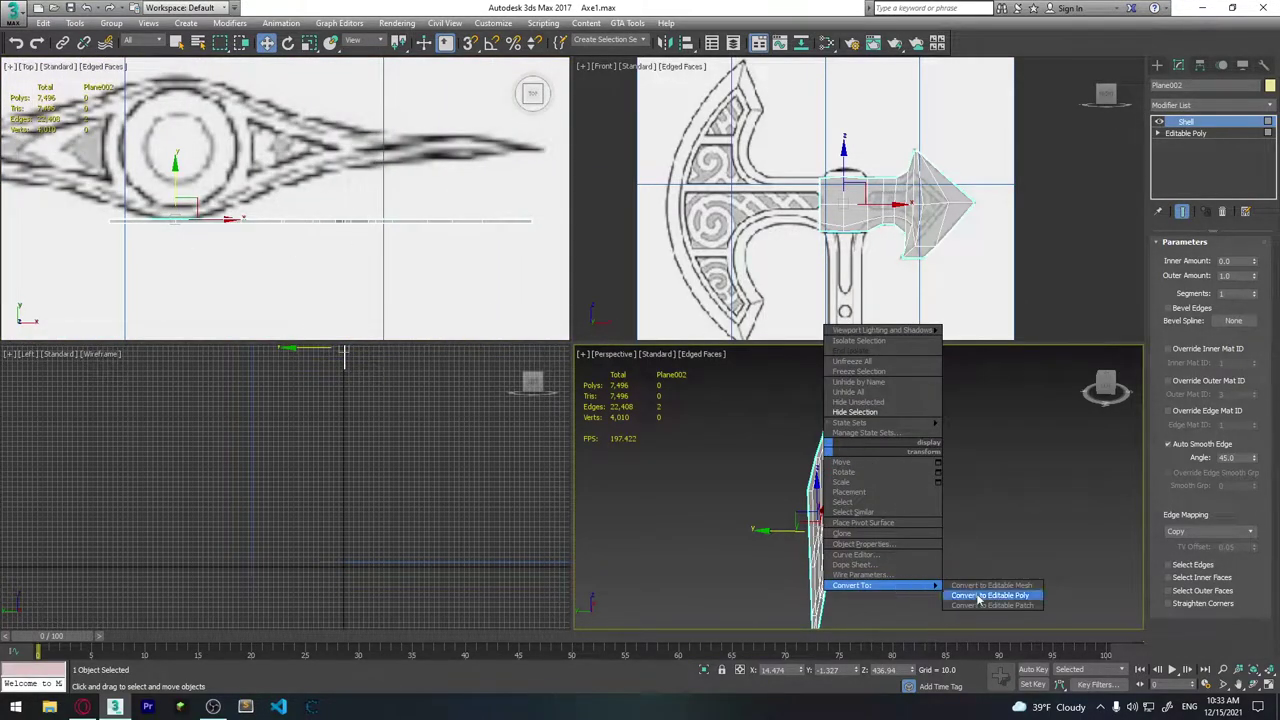
left_click(990, 594)
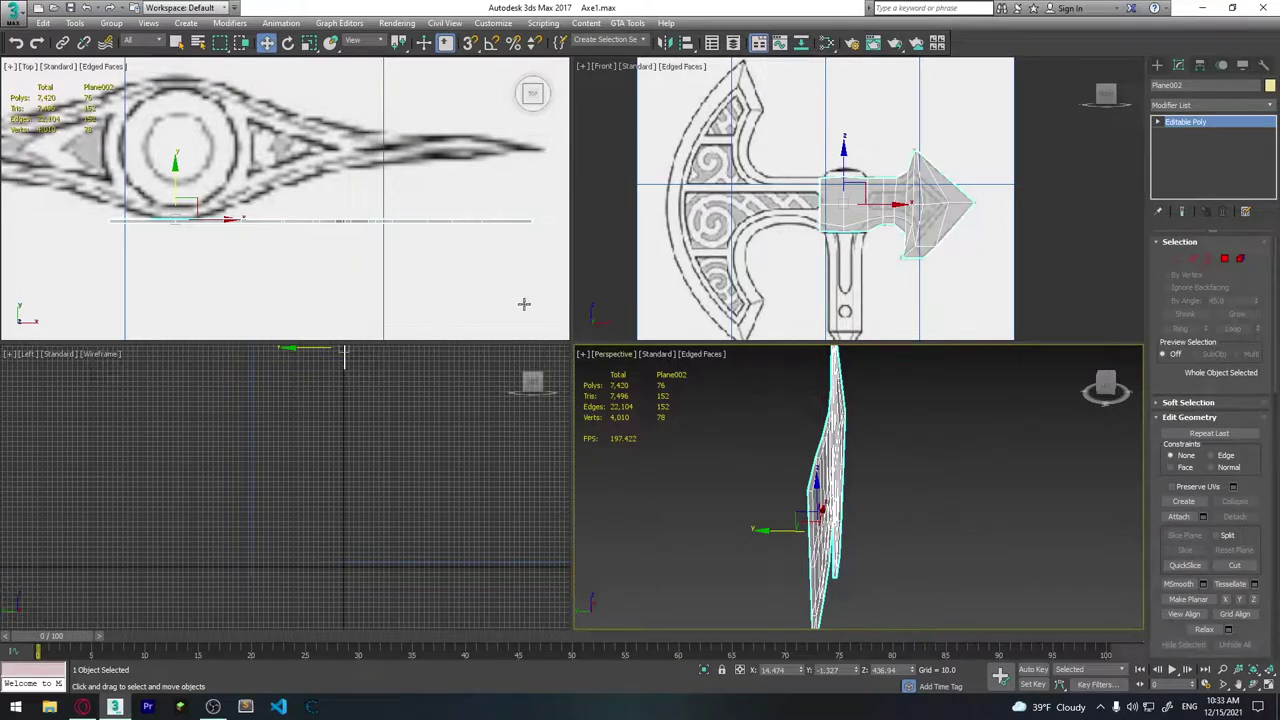
left_click(1176, 259)
scroll(290, 242, "up", 3)
scroll(225, 232, "up", 3)
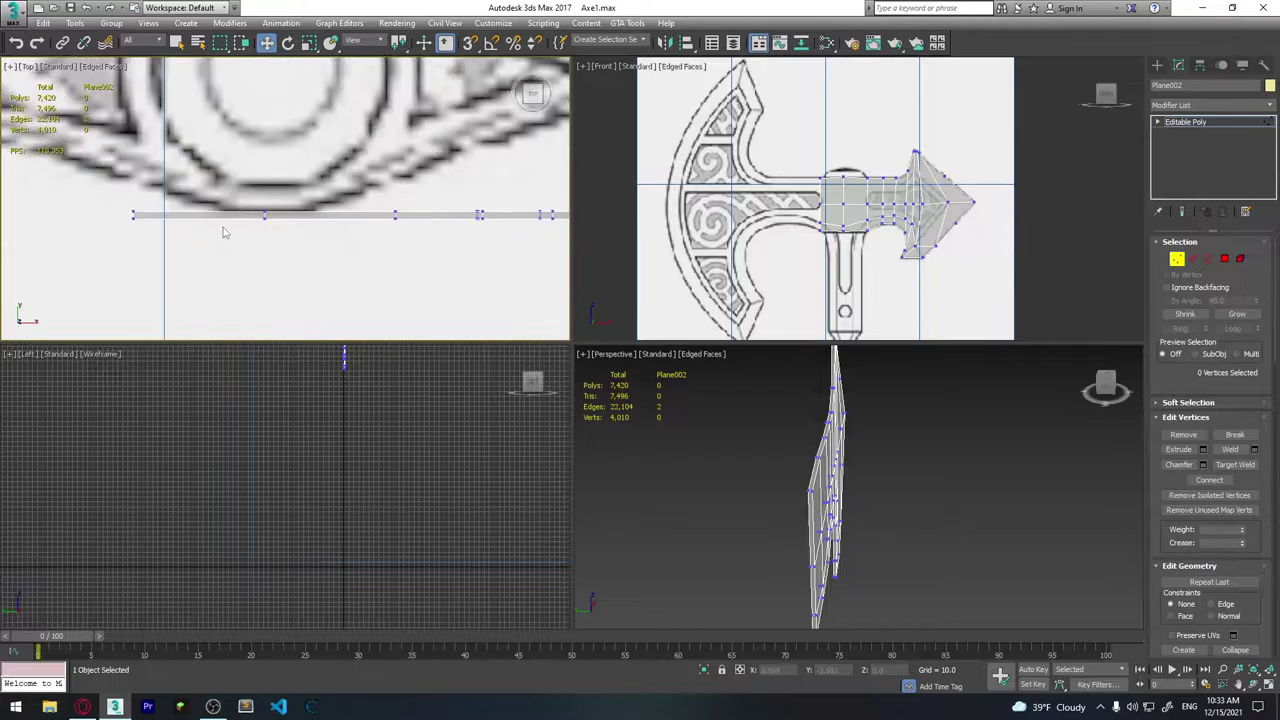
mouse_move(225, 232)
middle_mouse_down()
mouse_move(289, 266)
mouse_move(260, 277)
middle_mouse_up()
Box-select vertex columns at the strip's left end and move them along Y to bend it.
mouse_move(183, 258)
left_mouse_down()
mouse_move(225, 311)
mouse_move(194, 208)
left_mouse_up()
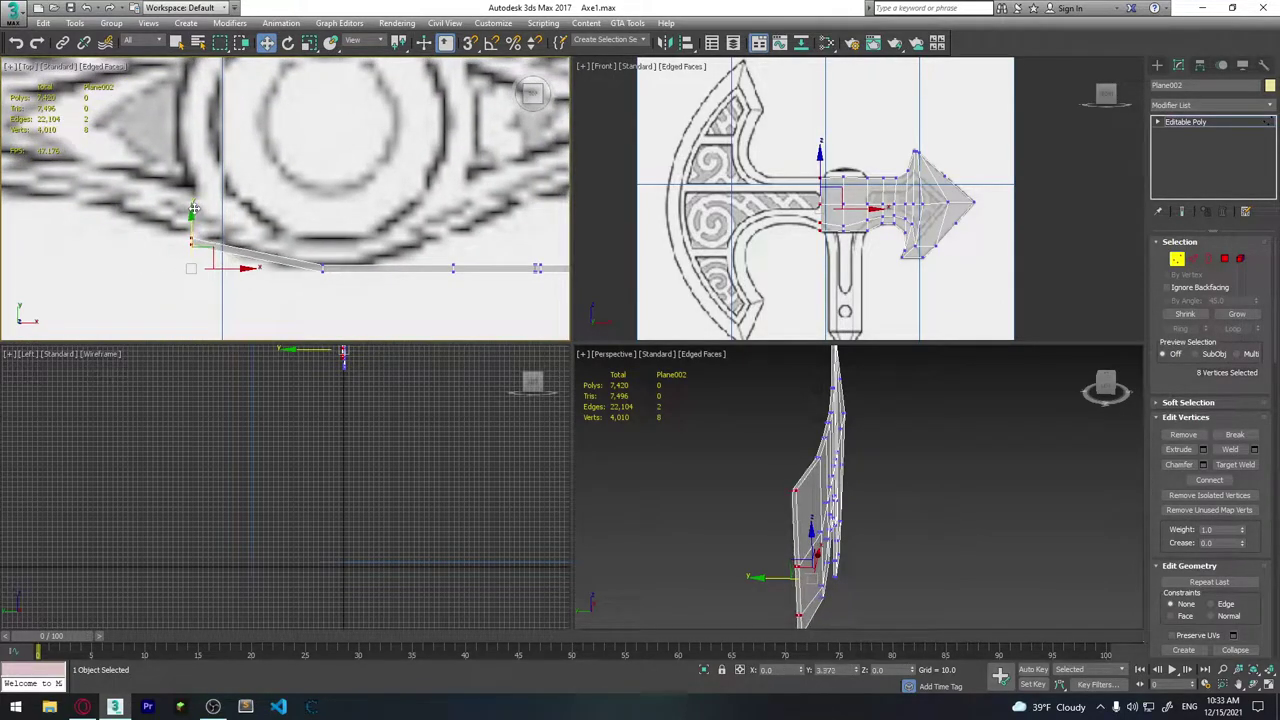
middle_click_drag(381, 297, 251, 262)
left_click_drag(232, 232, 305, 265)
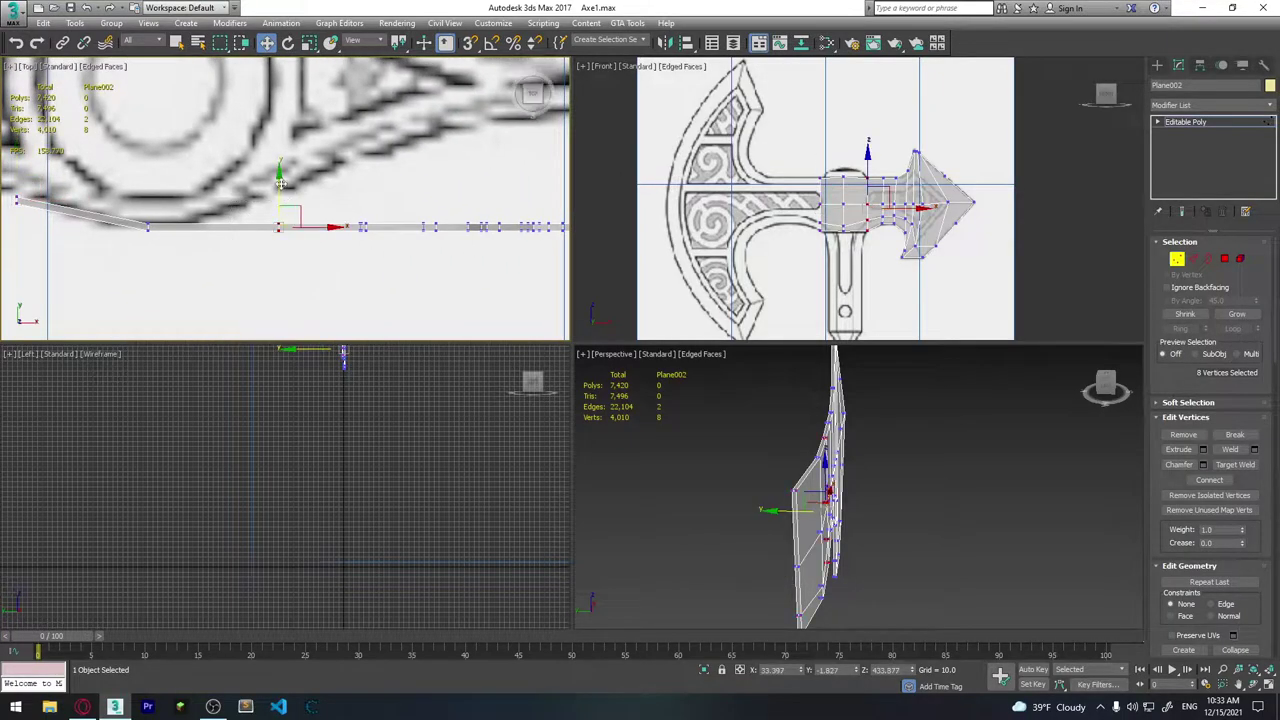
left_click_drag(280, 182, 280, 151)
middle_click_drag(327, 194, 232, 240)
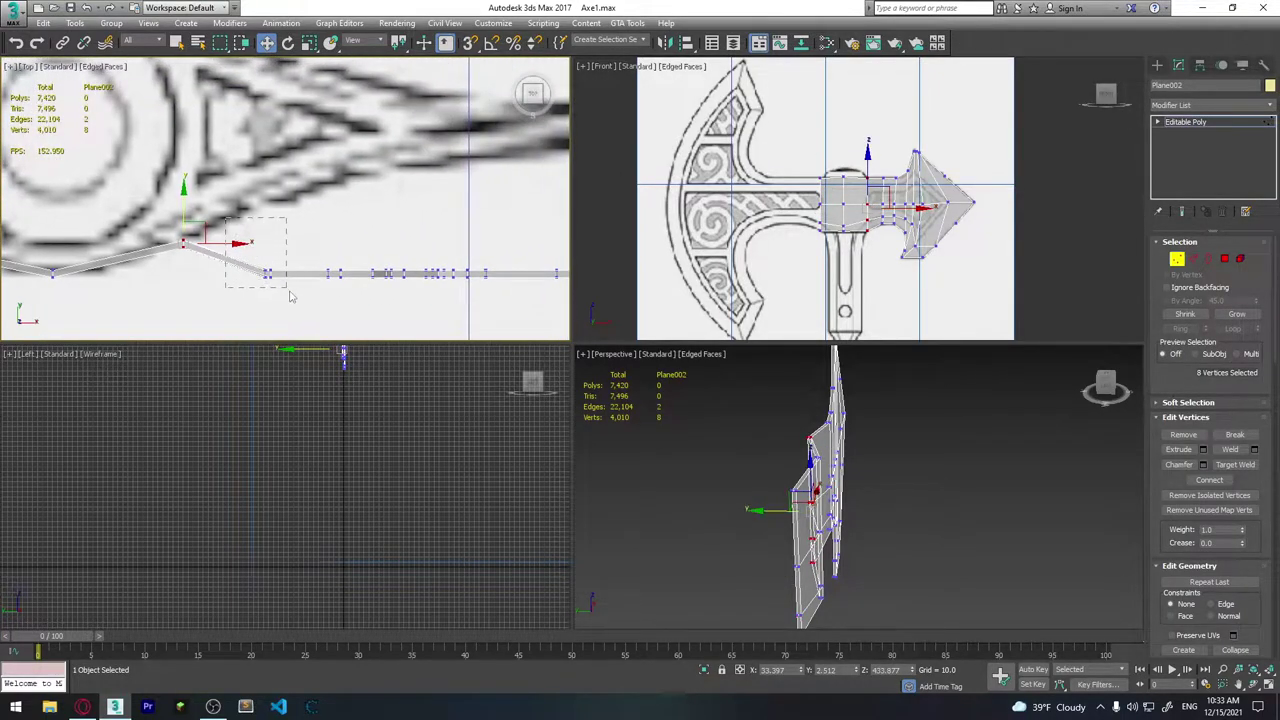
left_click_drag(225, 218, 290, 296)
mouse_move(290, 296)
middle_mouse_down()
mouse_move(295, 240)
mouse_move(300, 260)
middle_mouse_up()
Move the four blade-end vertices up along Y onto the top reference curve.
left_click_drag(265, 235, 385, 275)
scroll(330, 230, "up", 2)
middle_click_drag(330, 230, 378, 224)
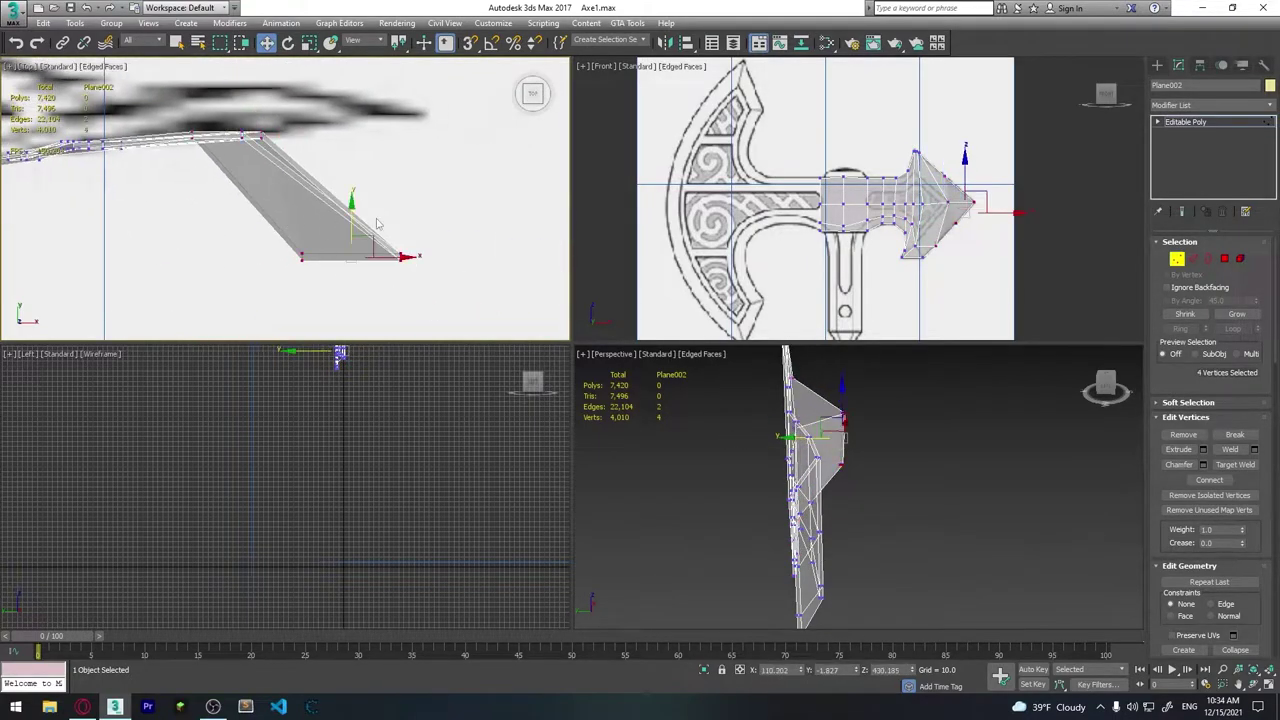
left_click_drag(377, 222, 340, 80)
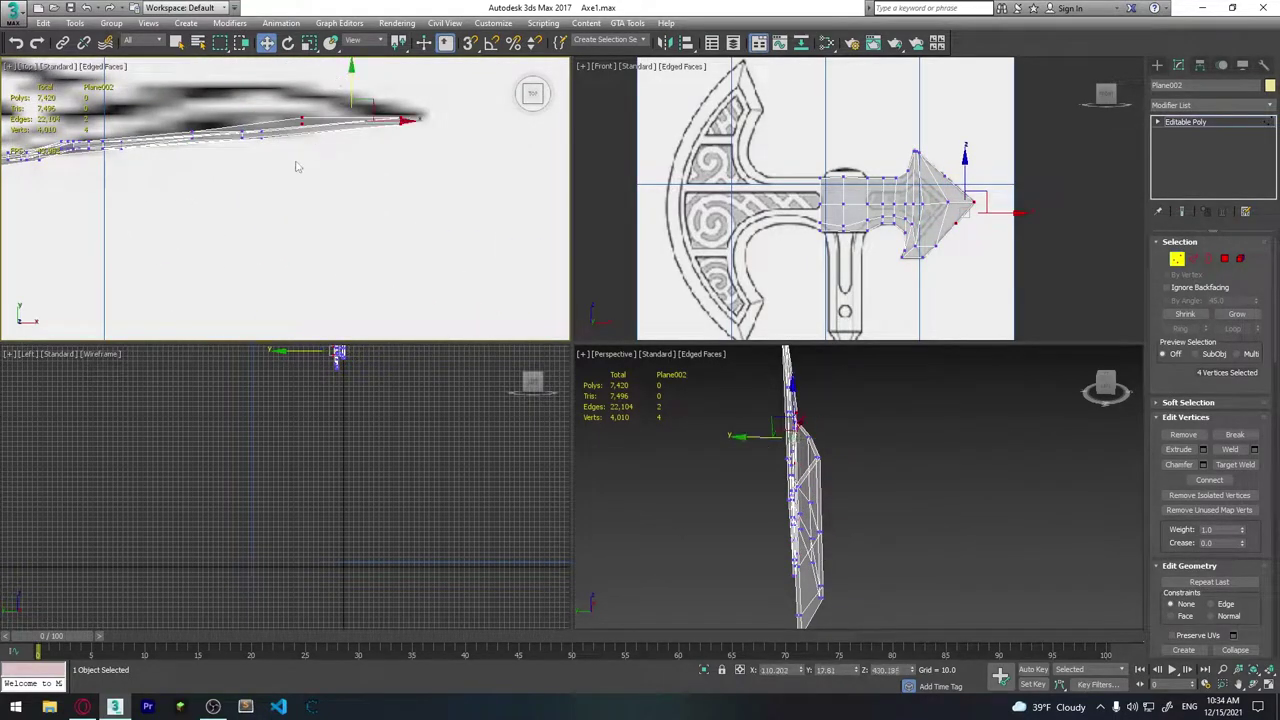
middle_click_drag(297, 163, 344, 221)
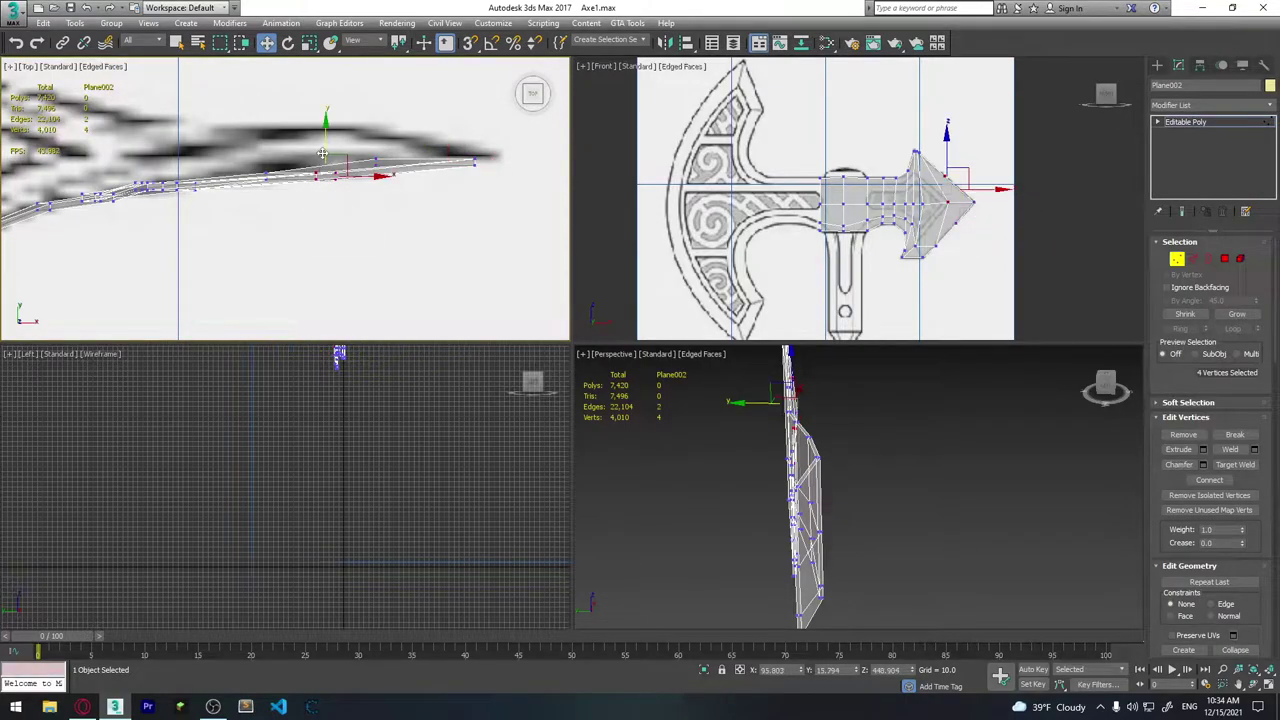
left_click_drag(318, 166, 322, 140)
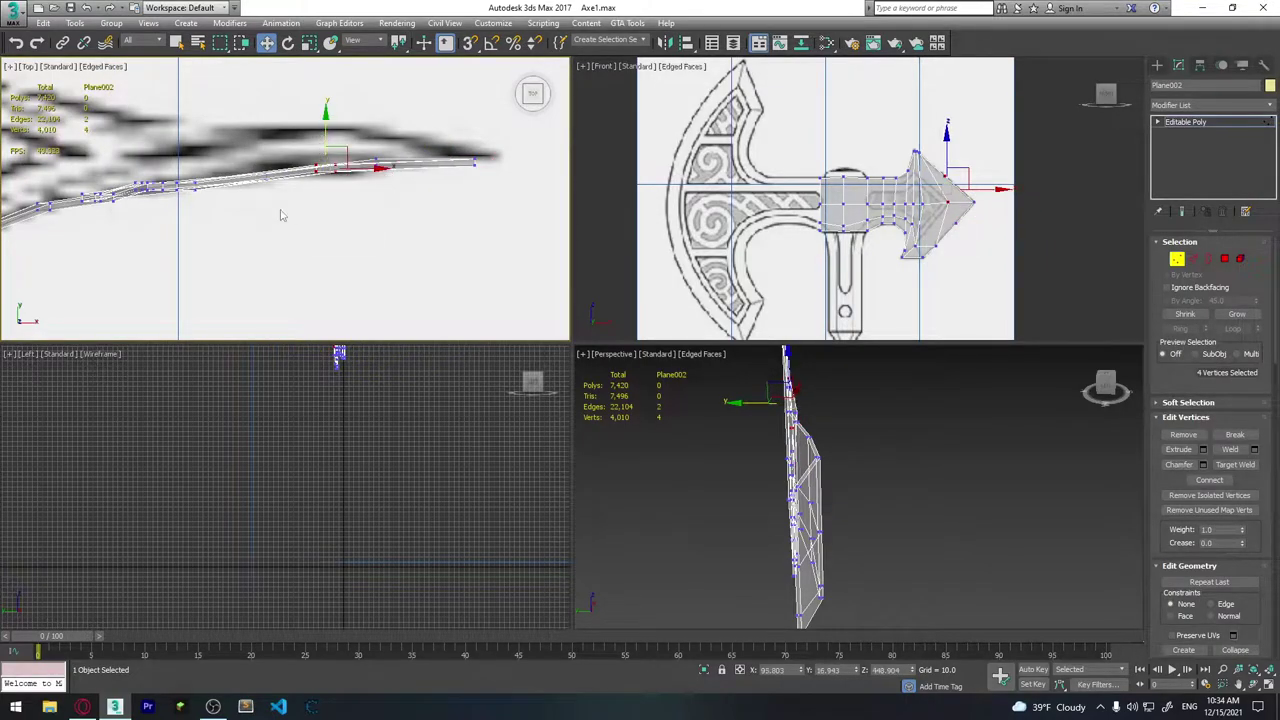
middle_click_drag(286, 209, 310, 170)
left_click_drag(290, 150, 335, 185)
In perspective, select vertices near the blade tip and nudge them onto the curve.
middle_click_drag(314, 171, 228, 165)
scroll(714, 486, "up", 10)
mouse_move(714, 486)
middle_mouse_down("alt")
mouse_move(736, 500)
mouse_move(786, 496)
middle_mouse_up("alt")
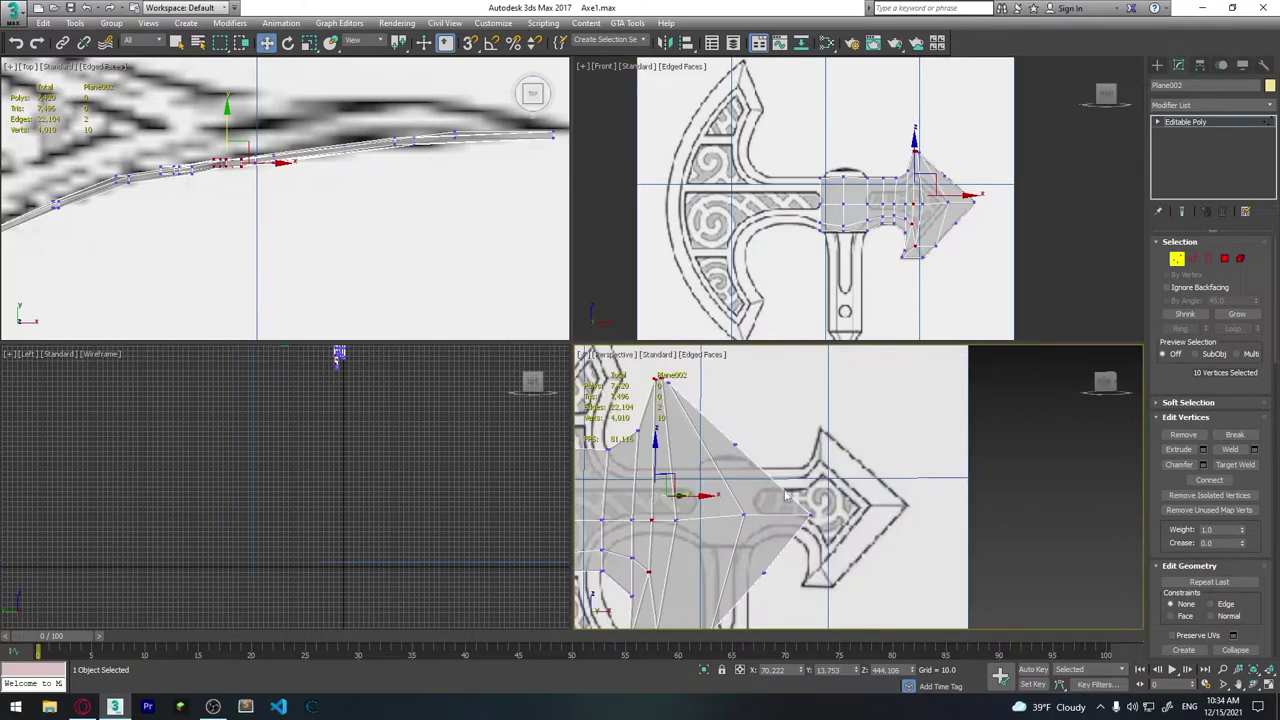
left_click_drag(757, 457, 761, 463)
left_click(800, 517)
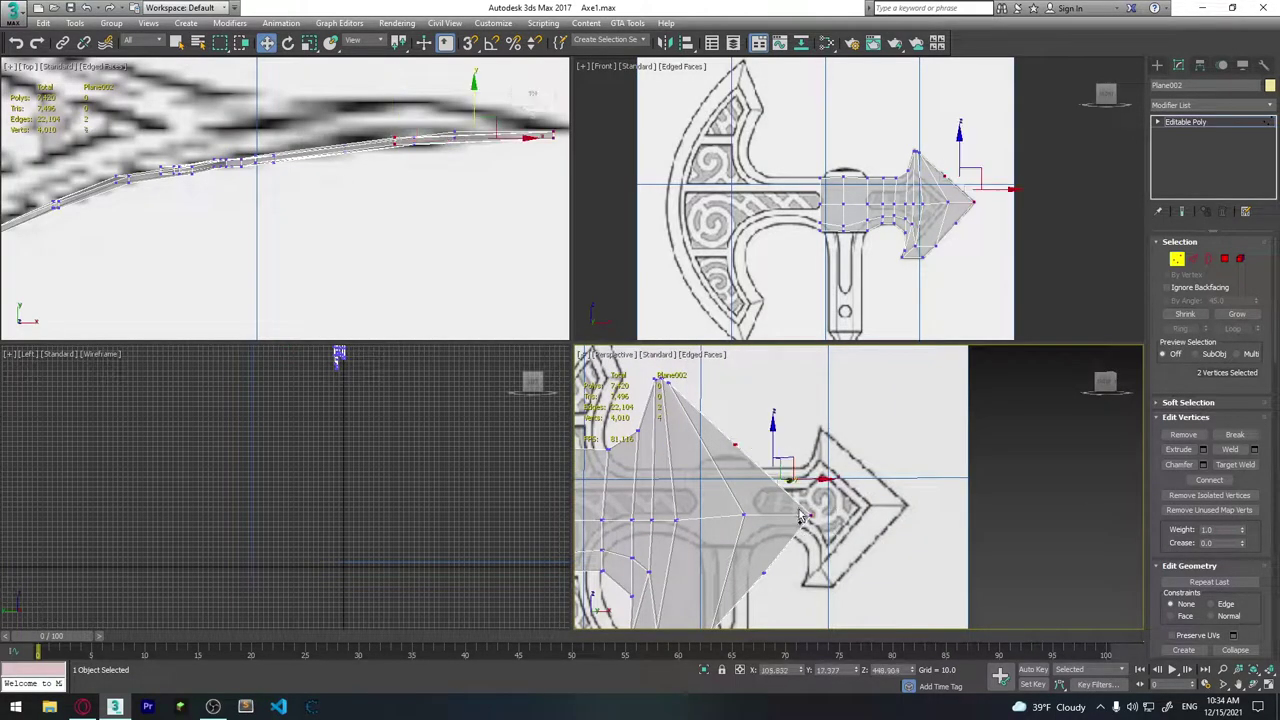
left_click(761, 574, "ctrl")
mouse_move(781, 599)
middle_mouse_down("alt")
mouse_move(825, 543)
mouse_move(880, 527)
middle_mouse_up("alt")
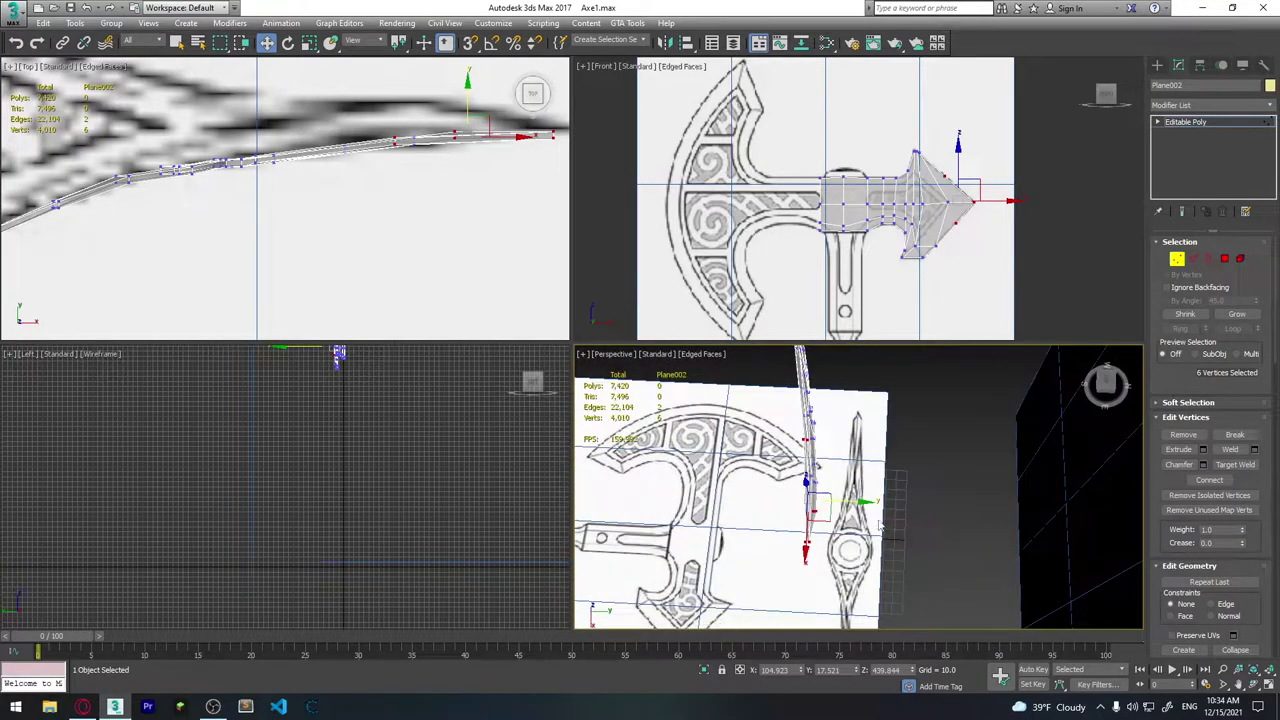
left_click_drag(845, 500, 849, 501)
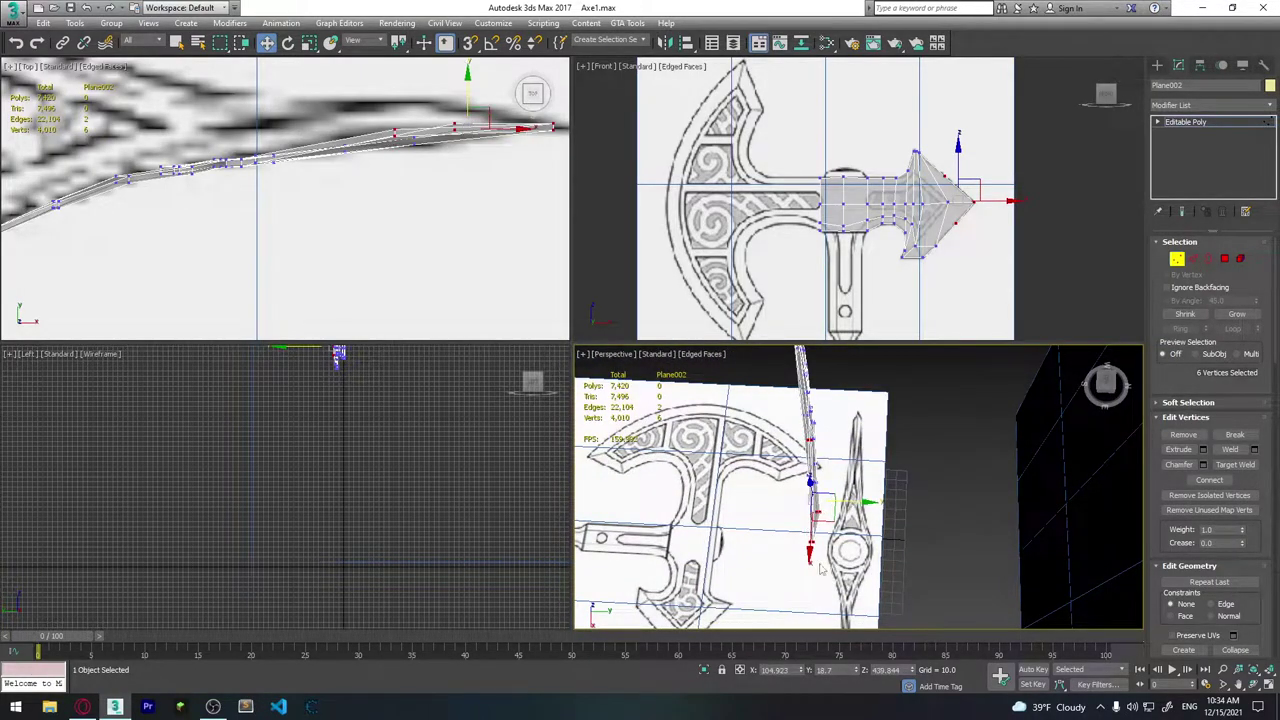
Clear the vertex selection and bring the axe head's inner end into view in Polygon mode.
left_click(912, 541)
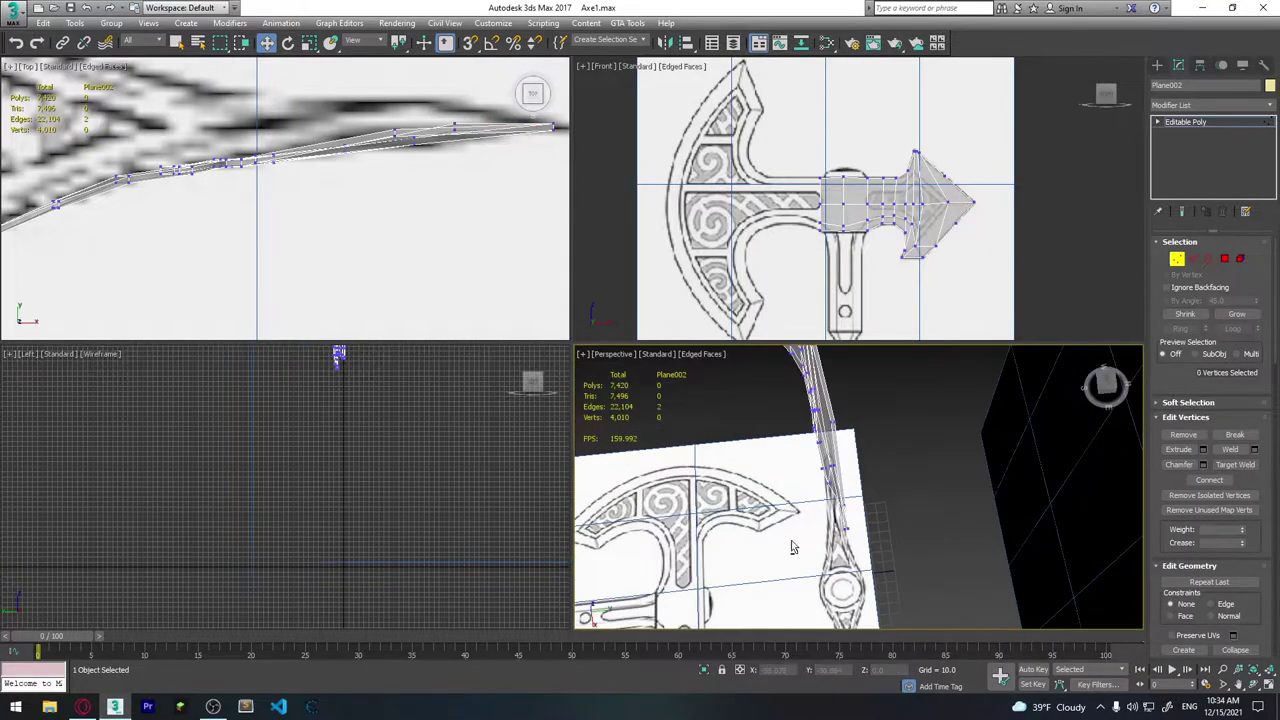
scroll(886, 450, "up", 3)
mouse_move(912, 541)
middle_mouse_down("alt")
mouse_move(890, 480)
mouse_move(866, 466)
mouse_move(910, 460)
mouse_move(884, 370)
middle_mouse_up("alt")
scroll(885, 462, "up", 1)
scroll(885, 462, "up", 1)
scroll(885, 462, "up", 1)
scroll(890, 220, "up", 2)
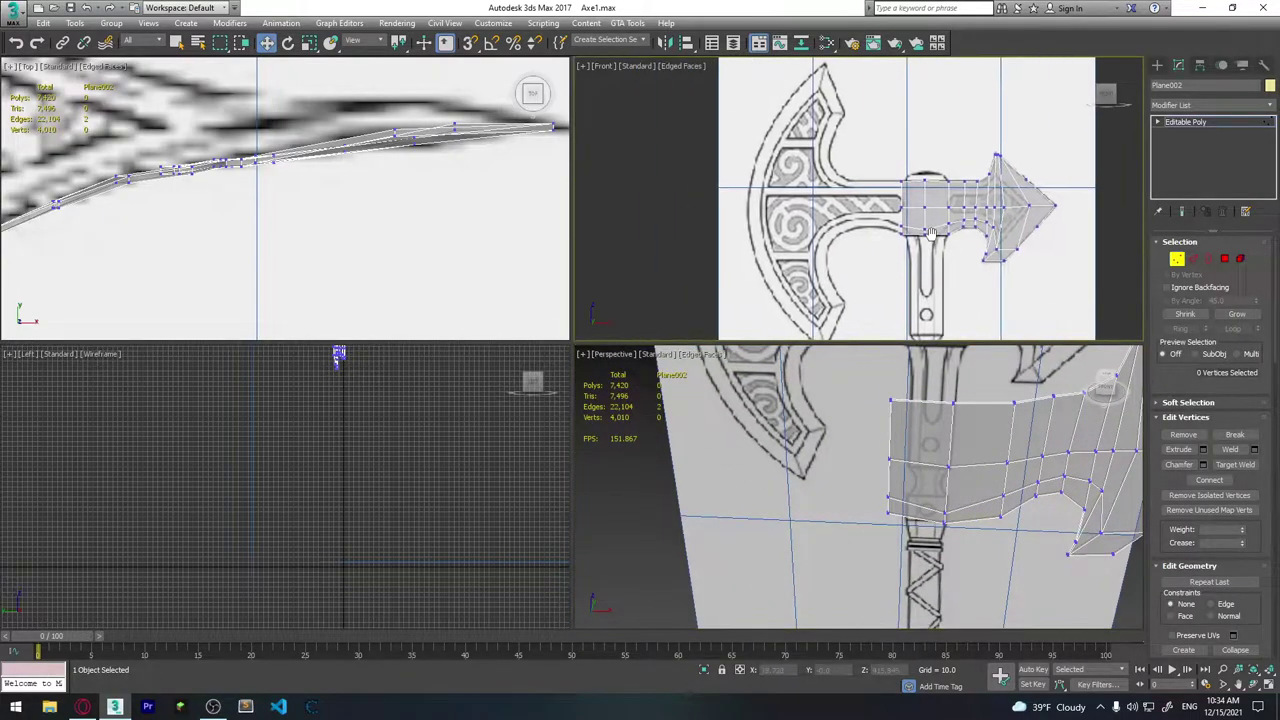
scroll(890, 220, "up", 1)
scroll(890, 220, "up", 3)
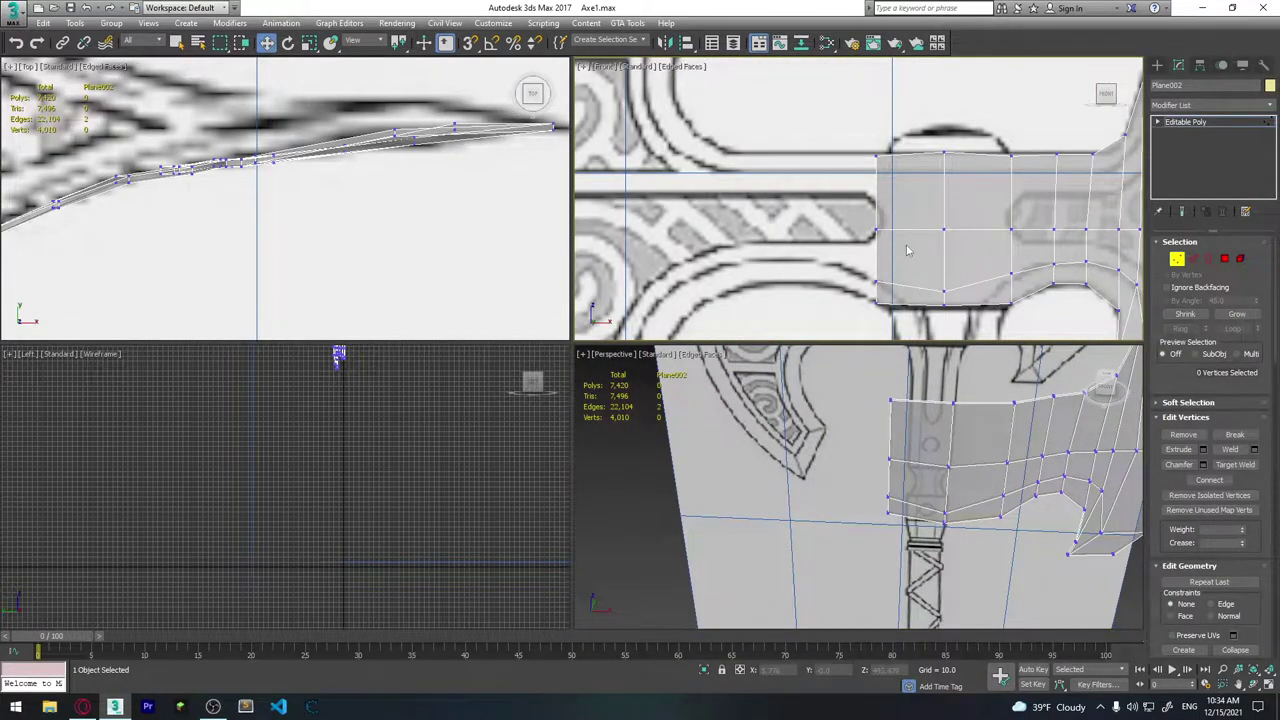
middle_click_drag(907, 250, 840, 220)
key("4")
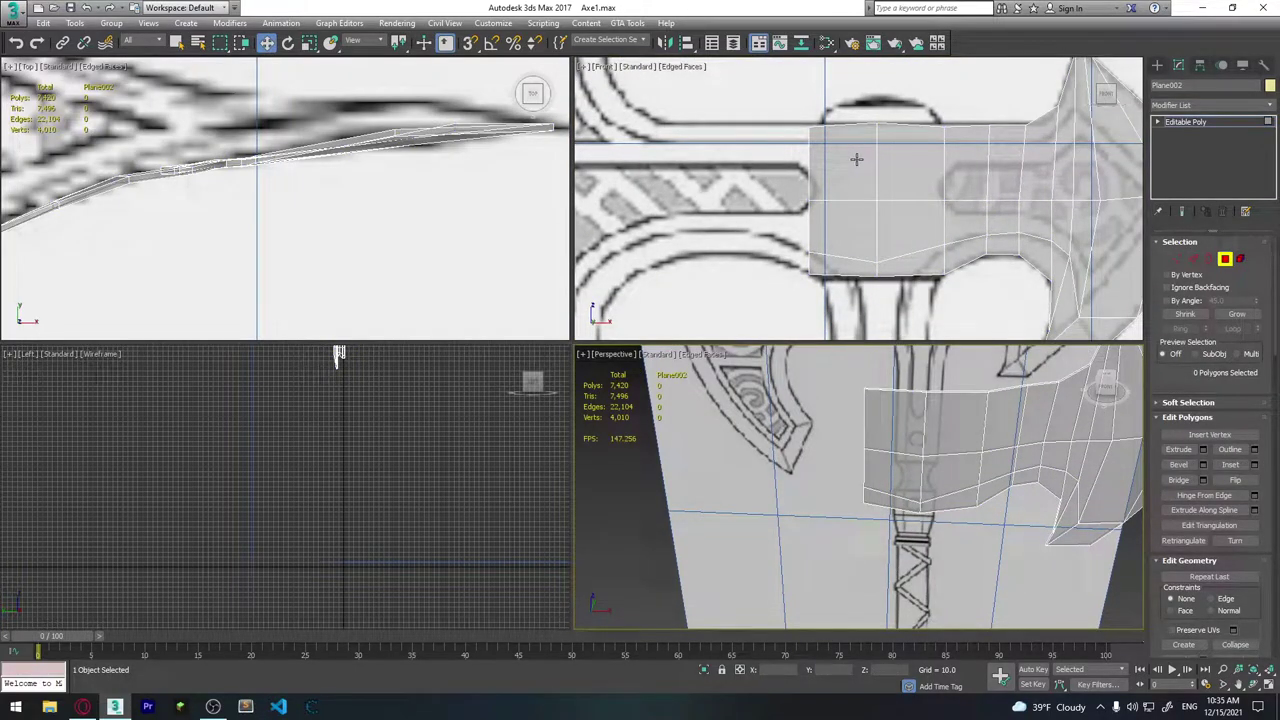
Select the three end-cap polygons at the inner end and delete them.
mouse_move(884, 442)
middle_mouse_down("alt")
mouse_move(957, 437)
mouse_move(1007, 467)
middle_mouse_up("alt")
left_click(986, 452)
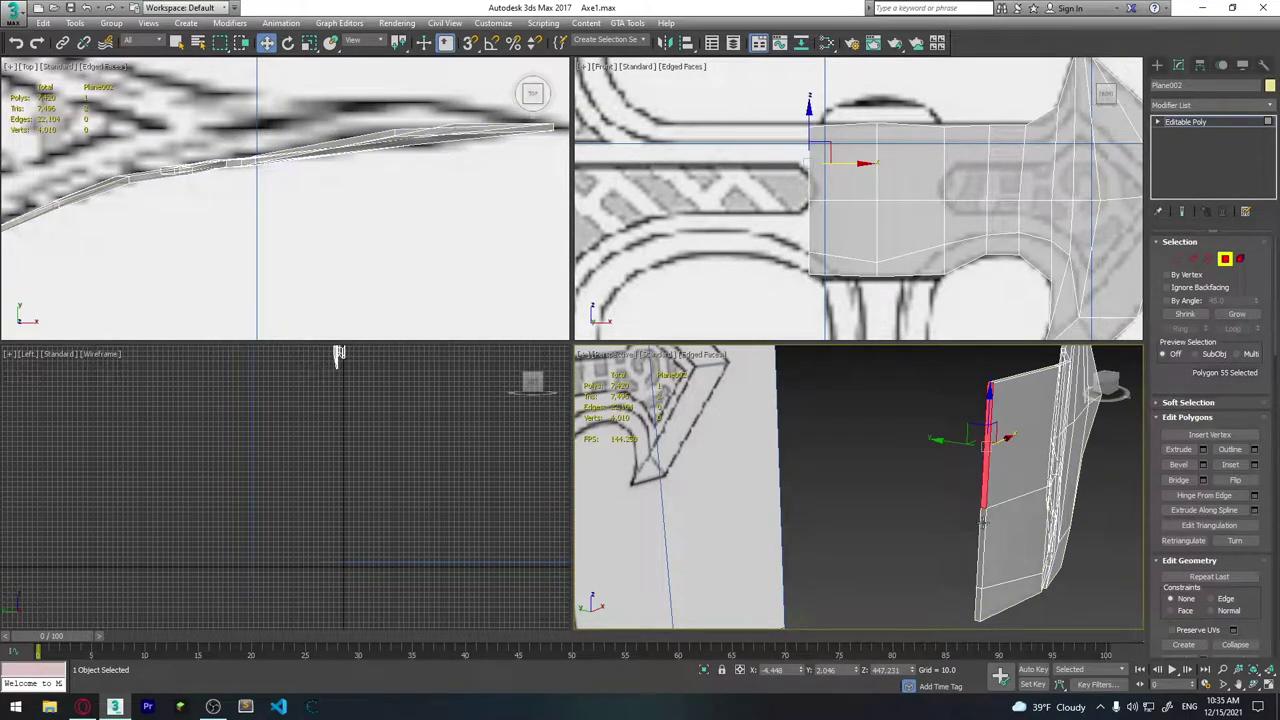
left_click(981, 588, "ctrl")
left_click(978, 597, "ctrl")
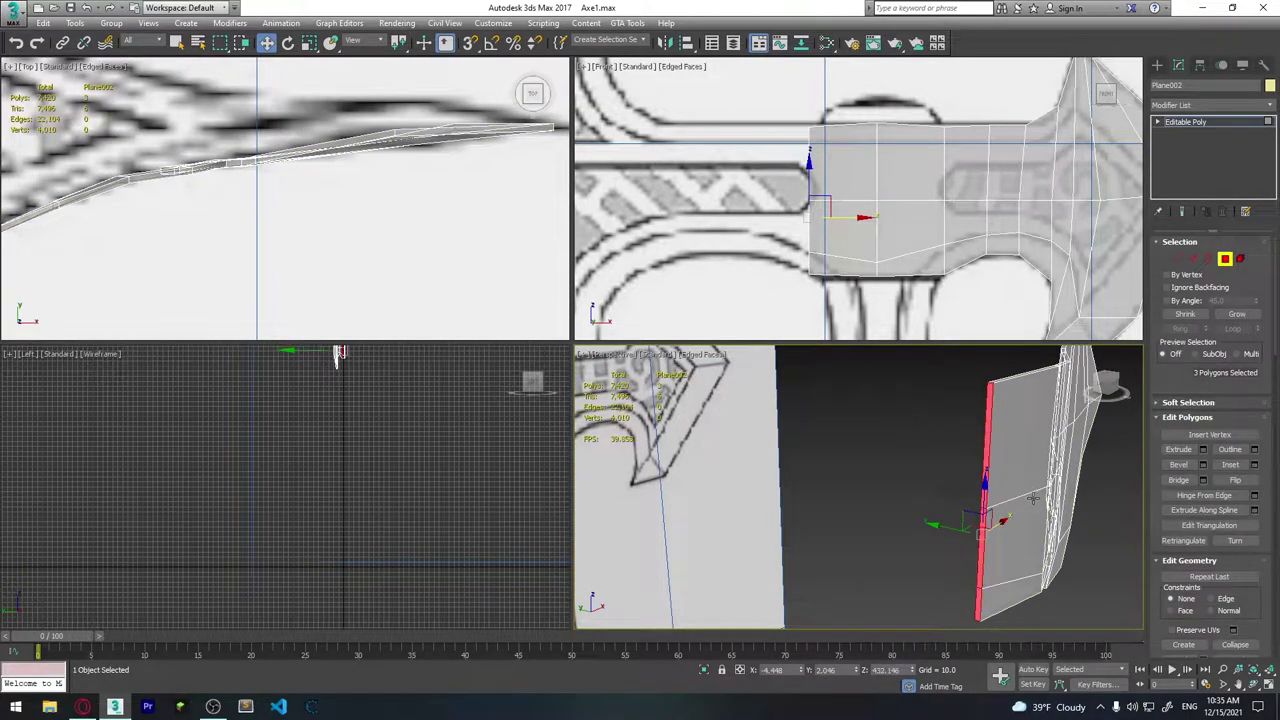
key("ctrl+d")
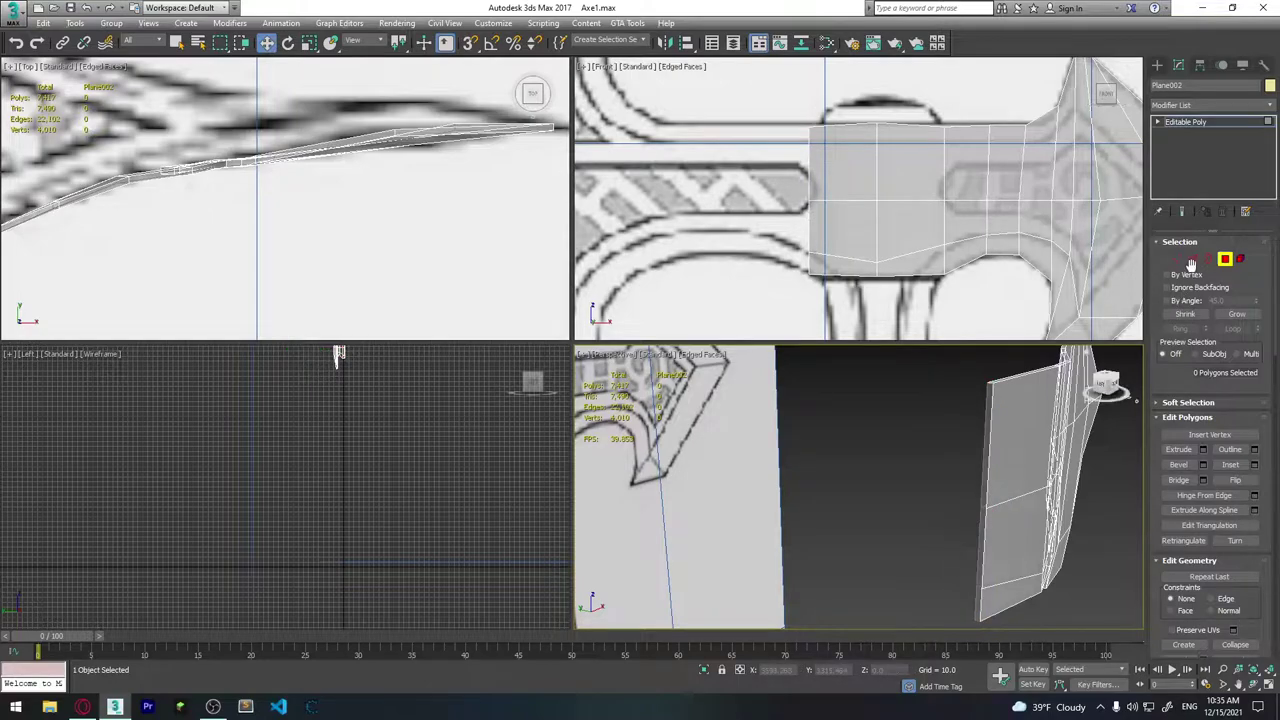
Check the open border edge loop in Edge mode, then clear the edge selection.
left_click(1193, 260)
middle_click_drag(860, 210, 781, 163, "alt")
scroll(778, 157, "up", 2)
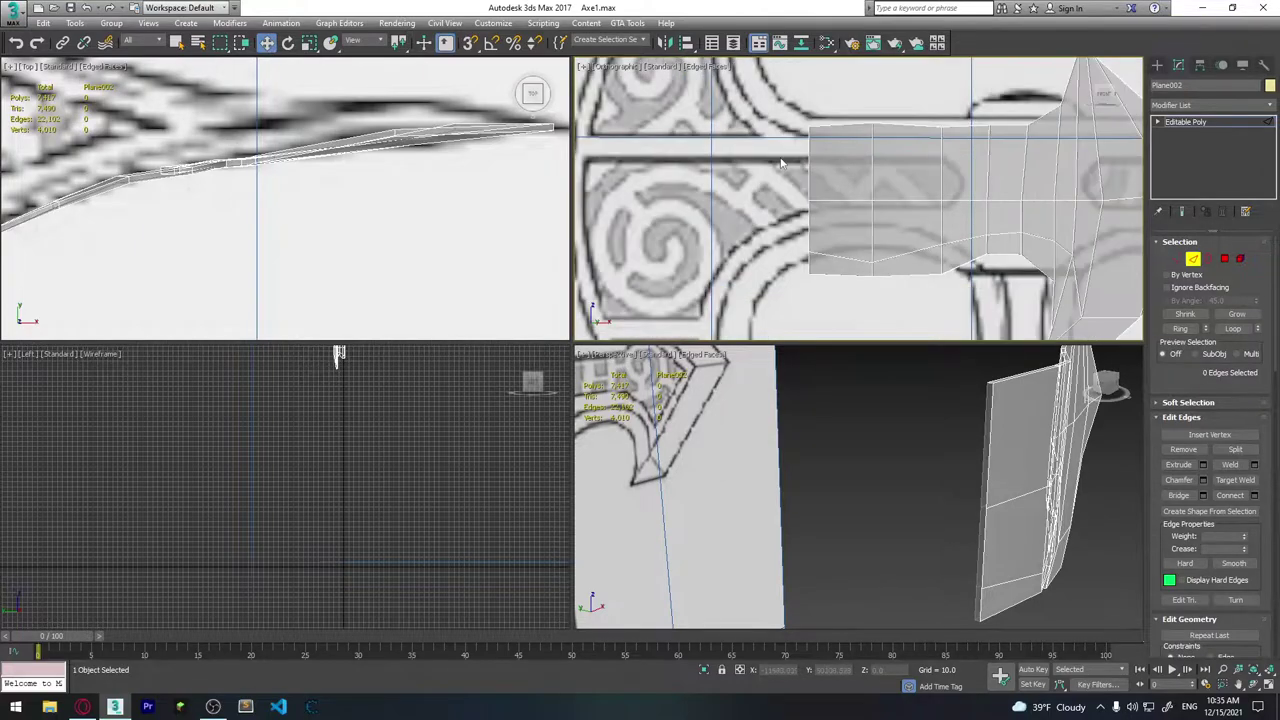
left_click_drag(834, 180, 835, 182)
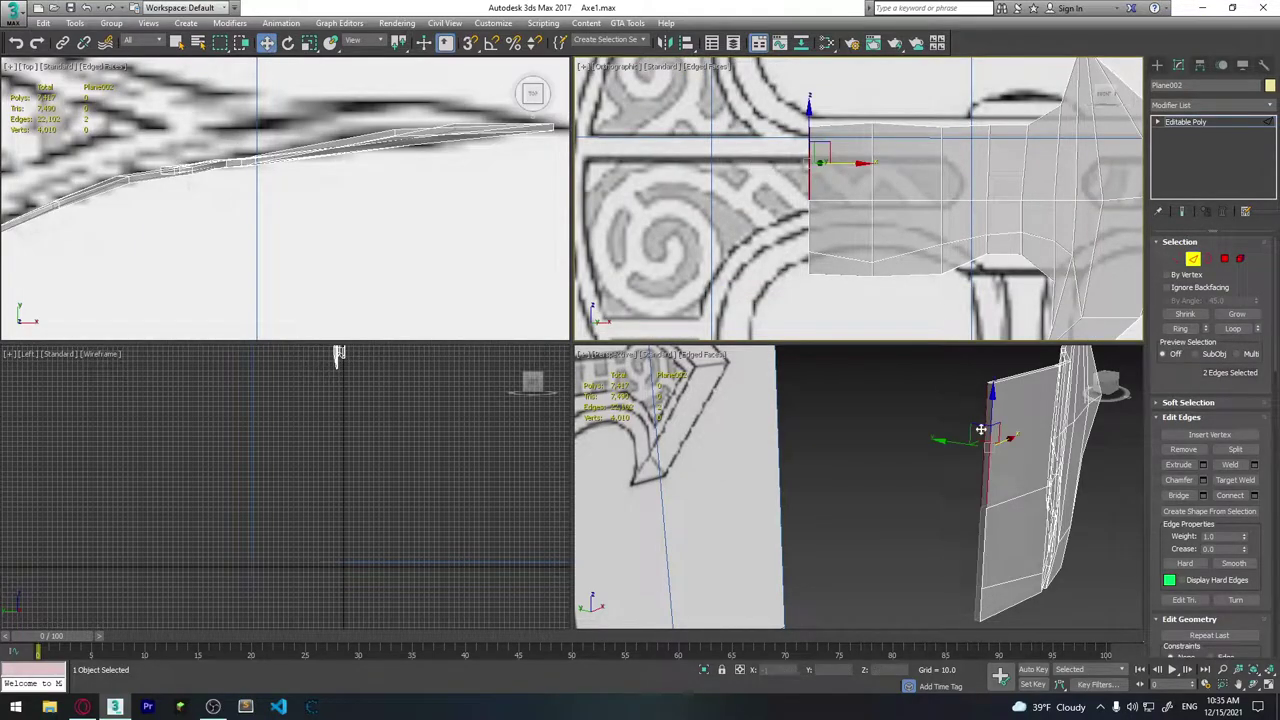
double_click(805, 143)
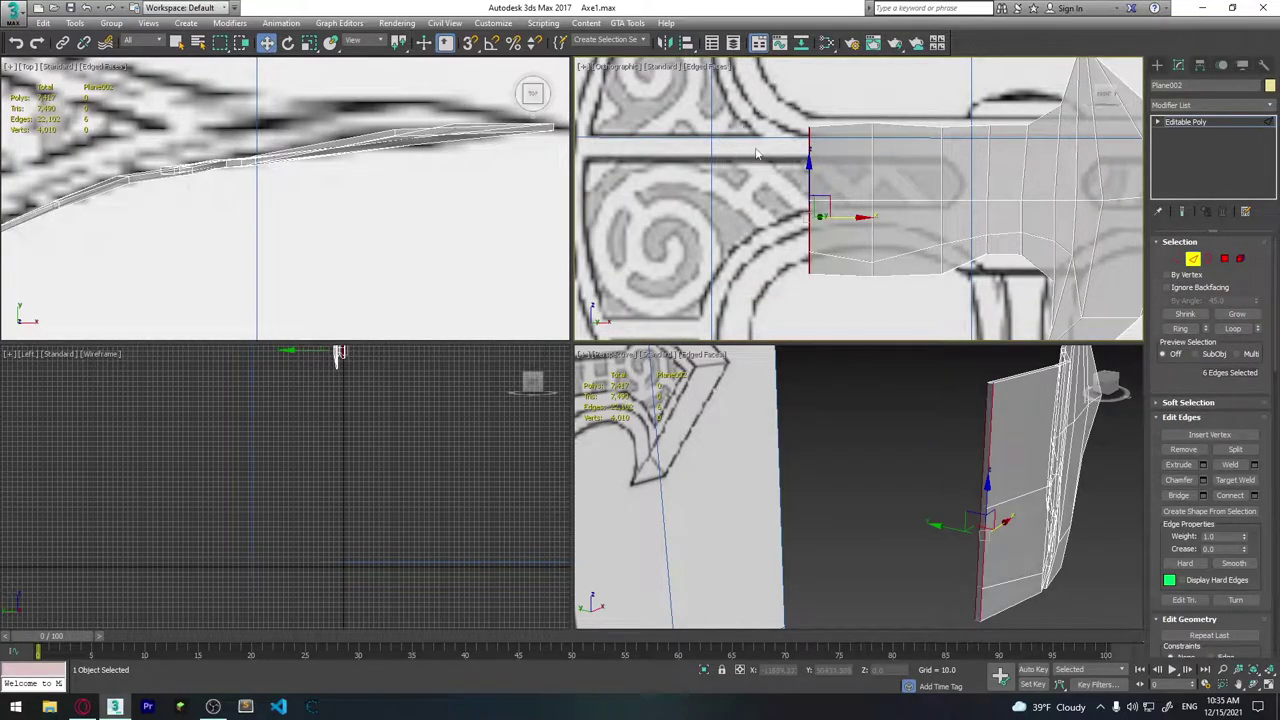
scroll(963, 260, "down", 2)
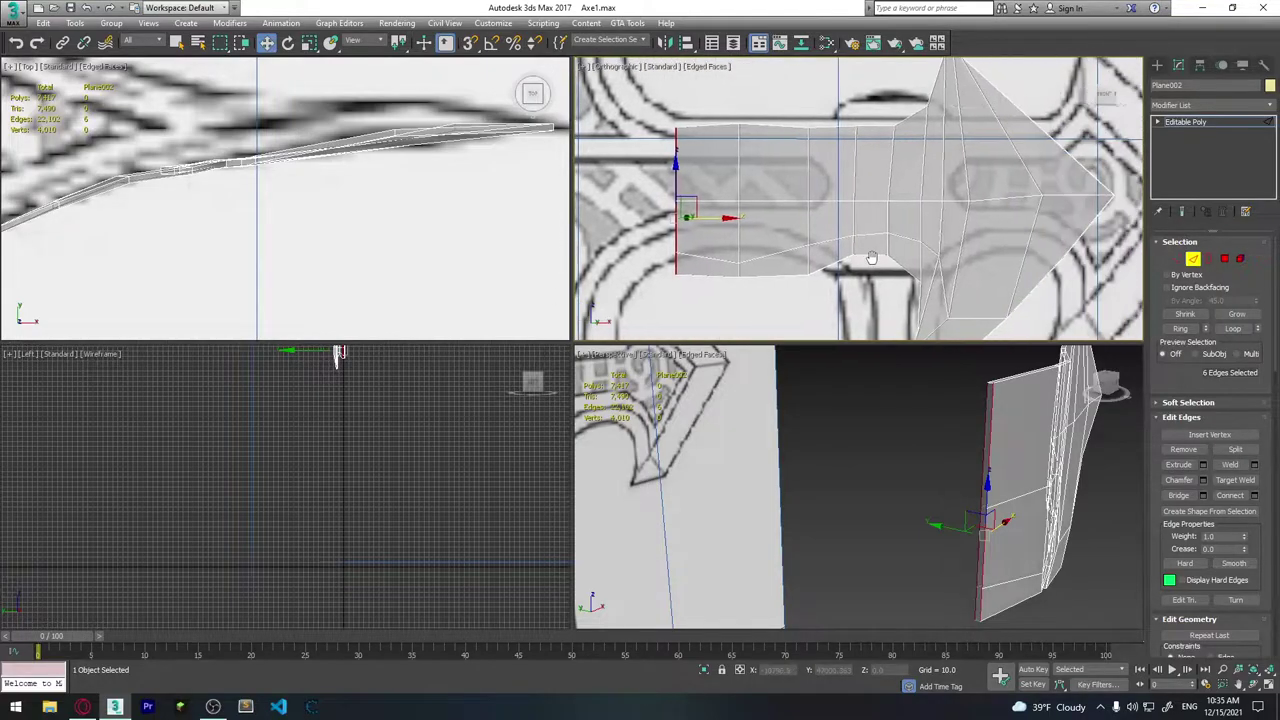
scroll(963, 260, "down", 2)
scroll(963, 260, "down", 3)
left_click(1193, 260)
Return to object level, frame the axe head, and select the reference plane Plane001.
left_click(1193, 260)
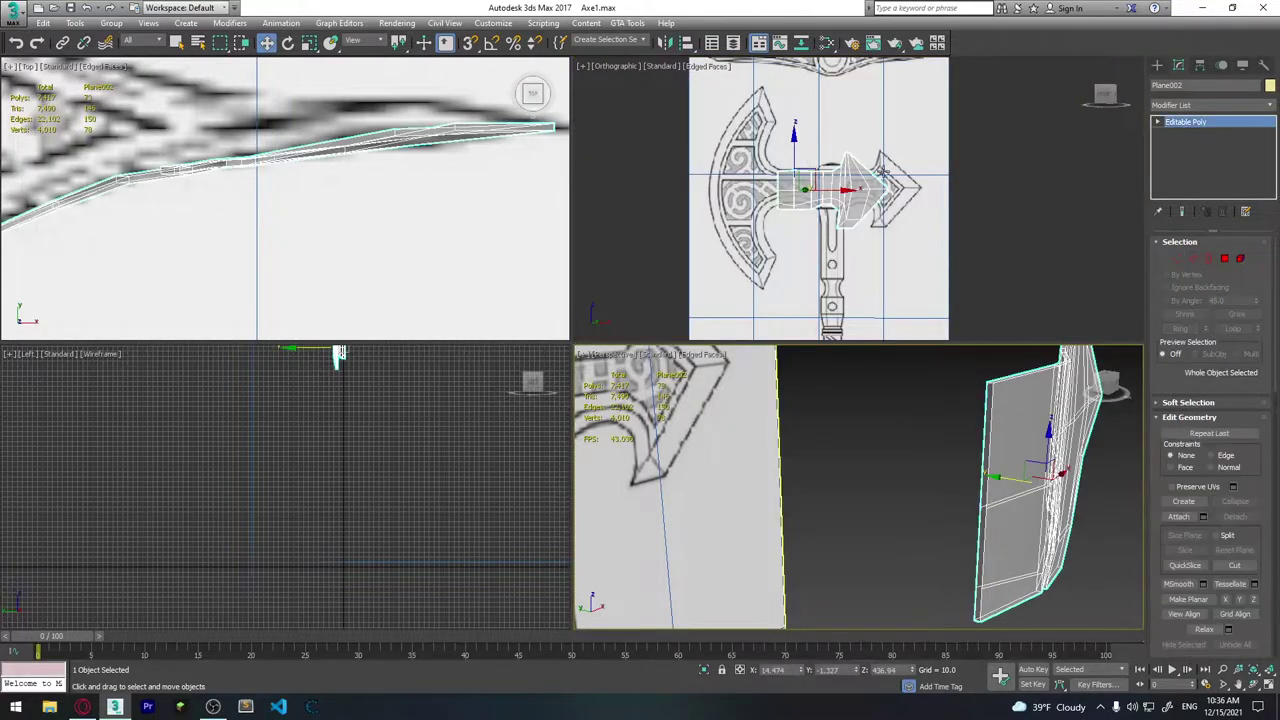
key("z")
scroll(834, 101, "down", 2)
scroll(834, 101, "down", 2)
scroll(834, 101, "down", 2)
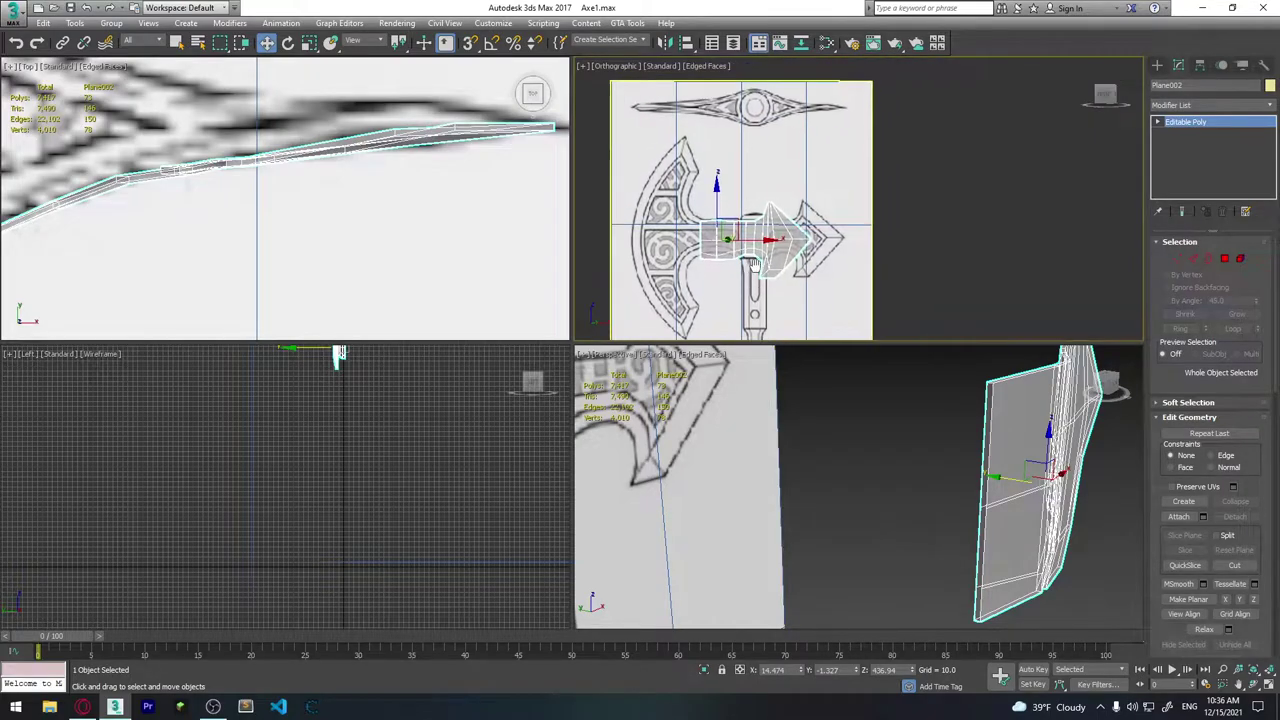
scroll(800, 180, "down", 1)
left_click(758, 245)
middle_click_drag(758, 245, 816, 211)
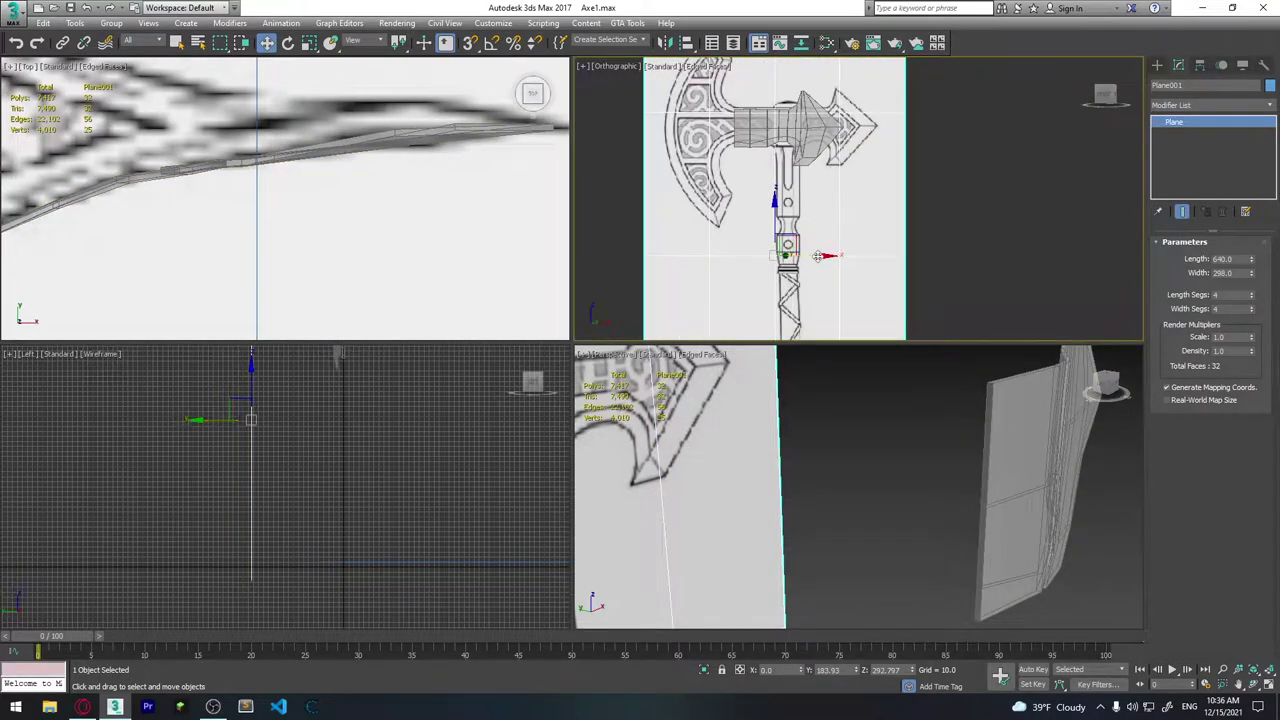
Slide Plane001 slightly left so the drawing lines up behind the head mesh.
left_click_drag(818, 256, 782, 253)
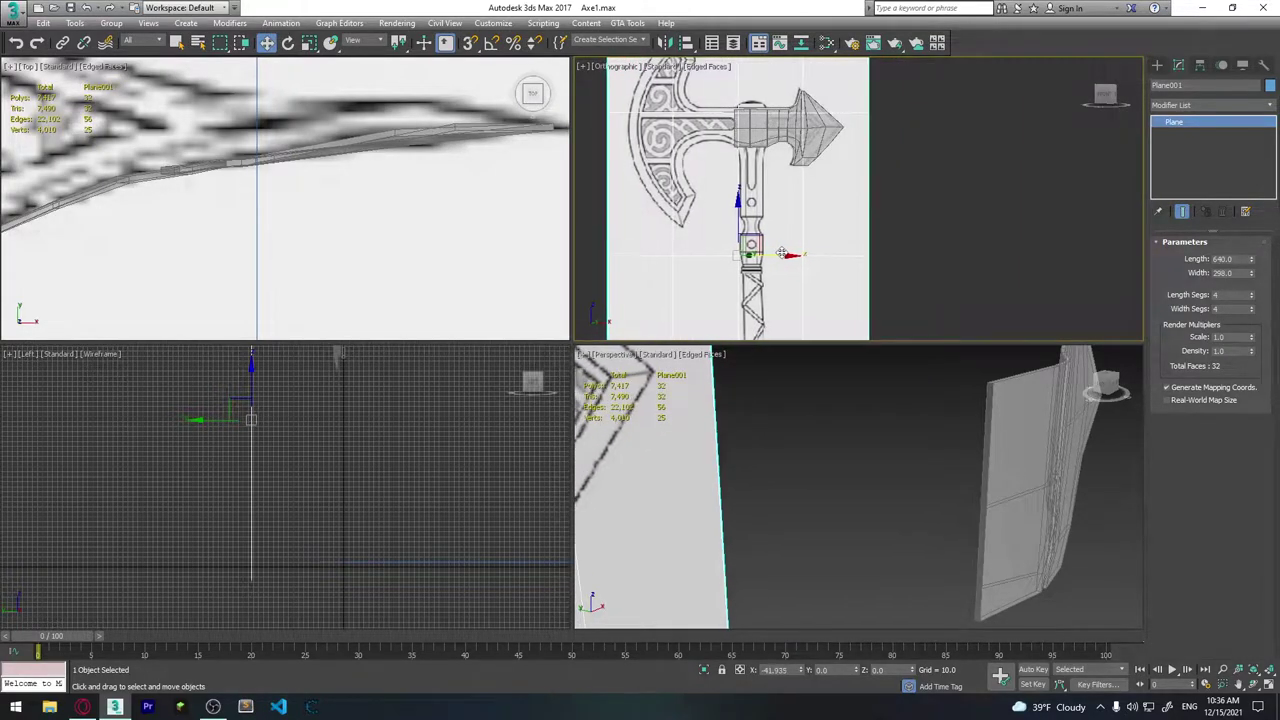
scroll(780, 250, "up", 1)
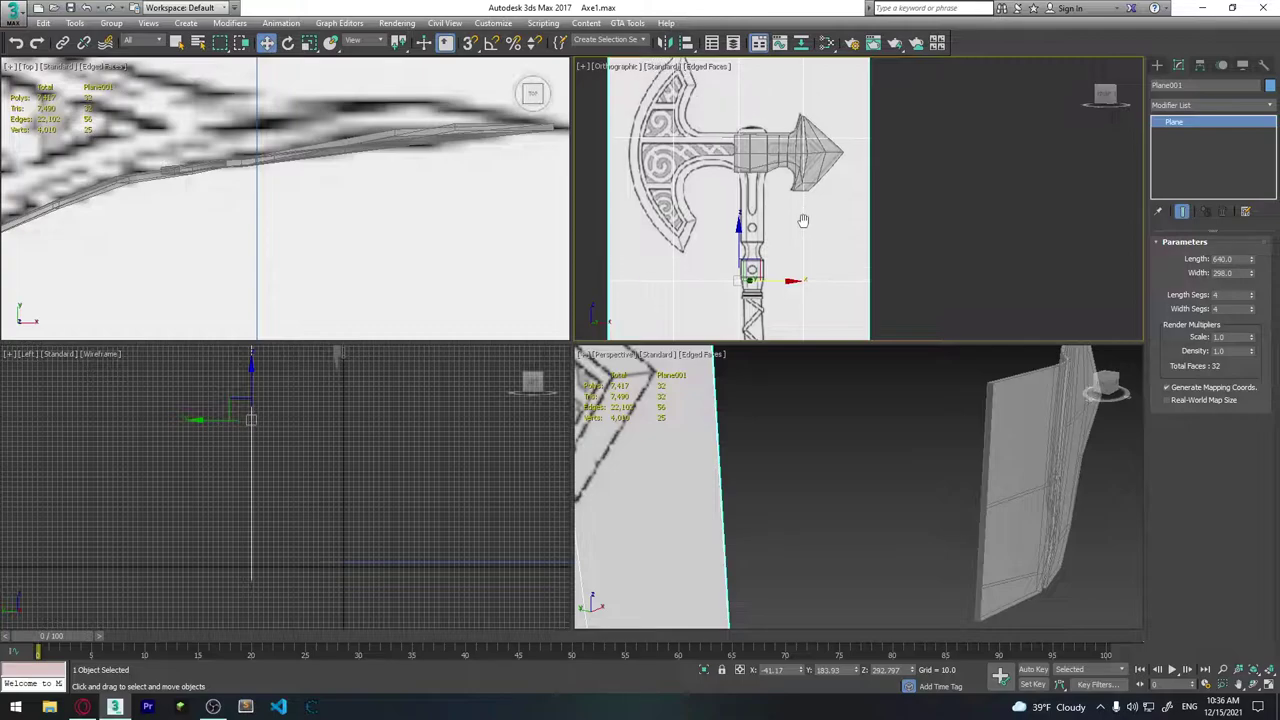
scroll(770, 230, "up", 5)
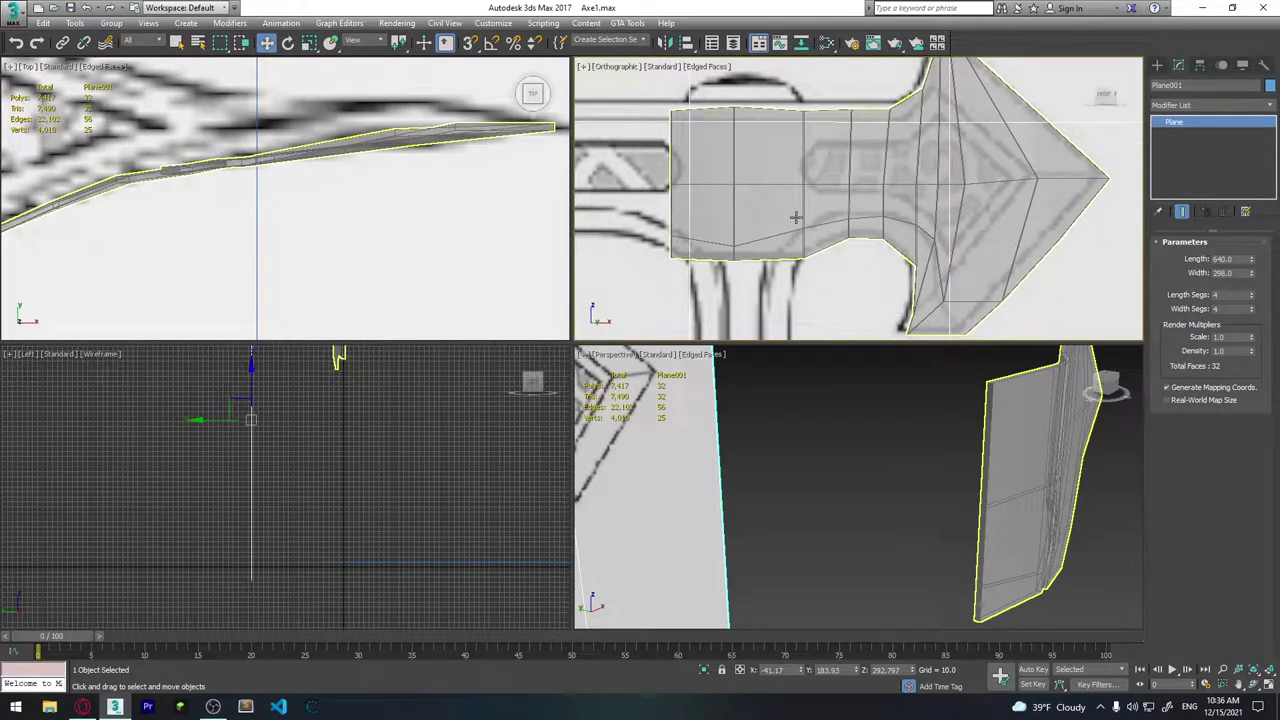
scroll(766, 229, "down", 3)
mouse_move(708, 335)
middle_mouse_down()
mouse_move(705, 248)
mouse_move(716, 270)
mouse_move(868, 240)
middle_mouse_up()
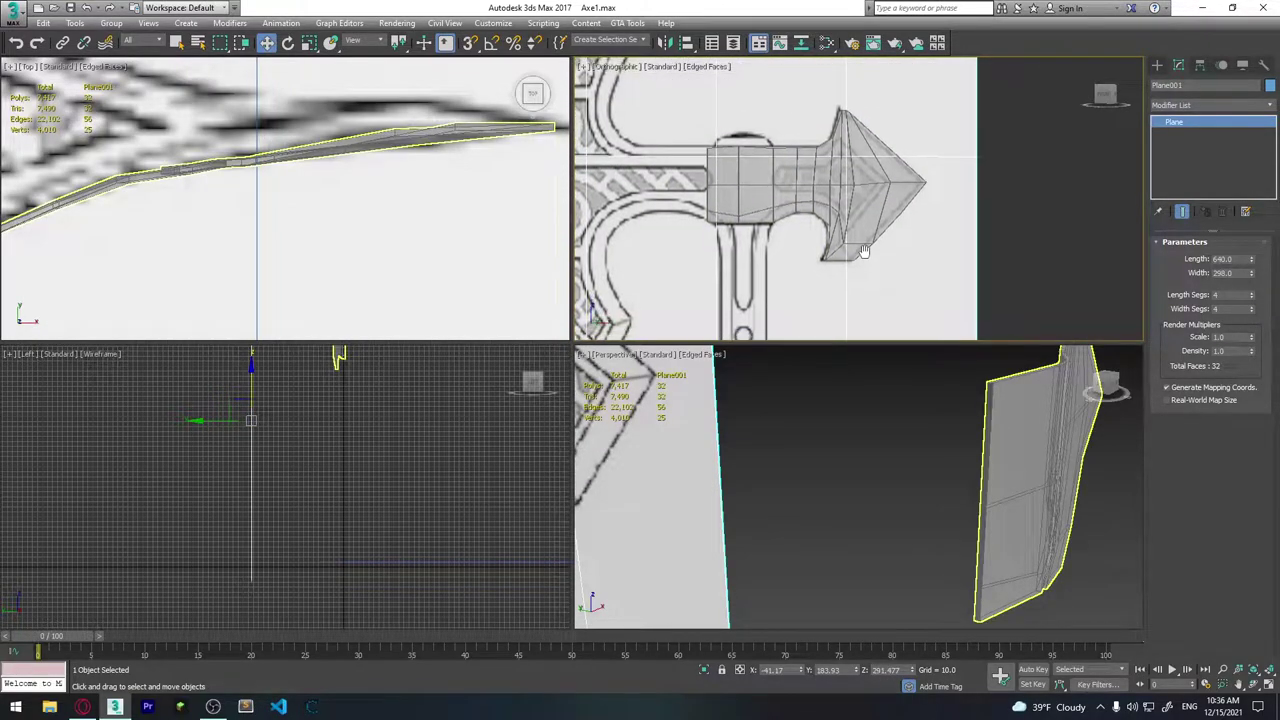
scroll(868, 240, "up", 2)
scroll(814, 253, "up", 2)
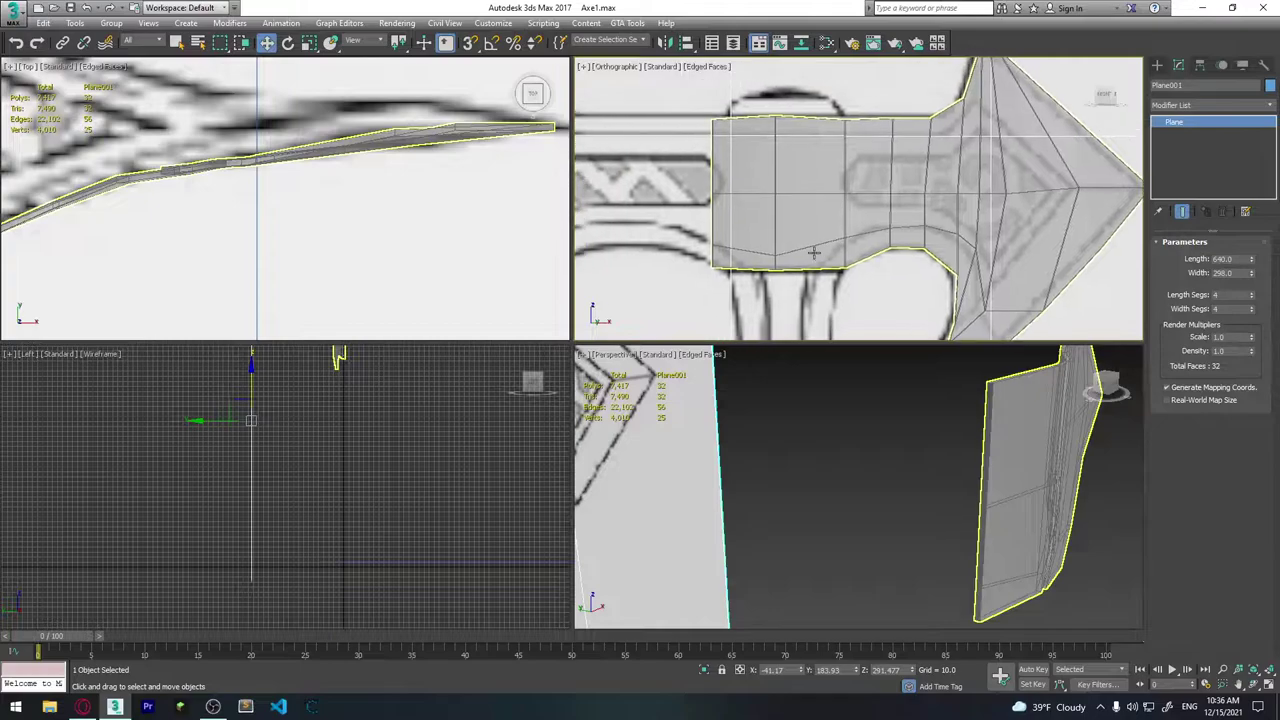
Select the axe head mesh Plane002 and frame its left end in the front view.
left_click(801, 178)
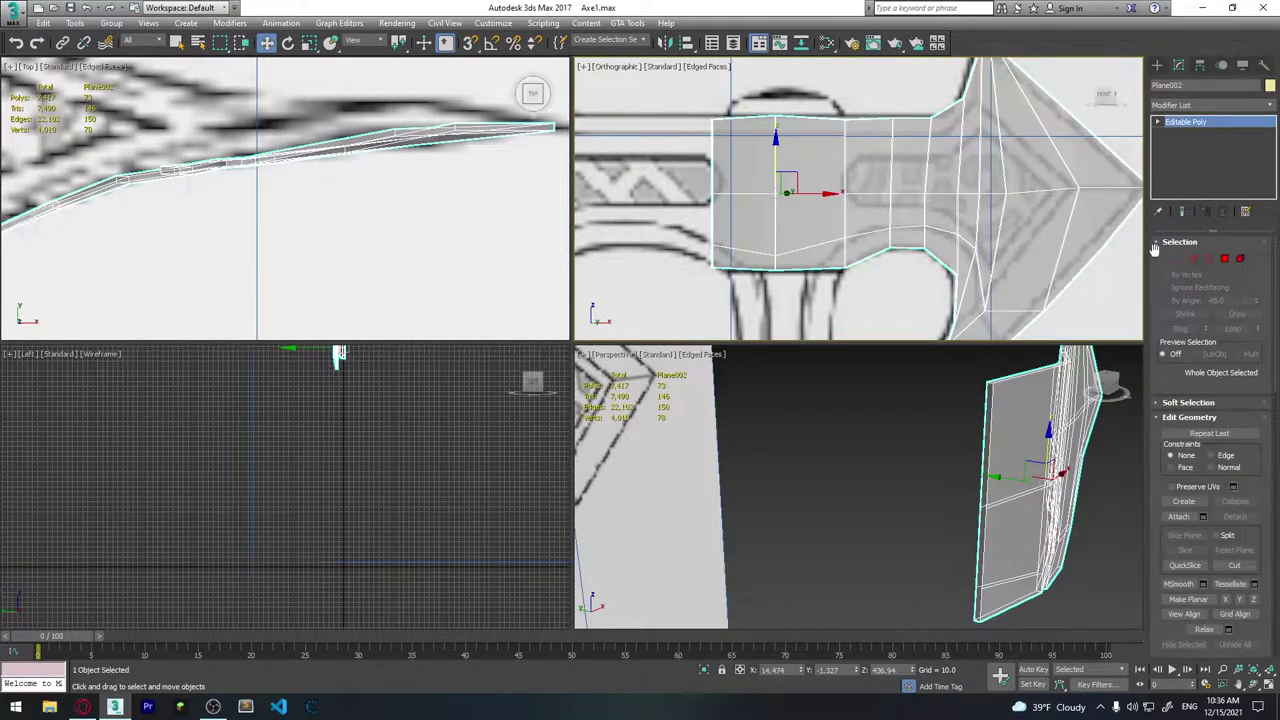
left_click(1192, 258)
middle_click_drag(1094, 463, 1106, 461, "alt")
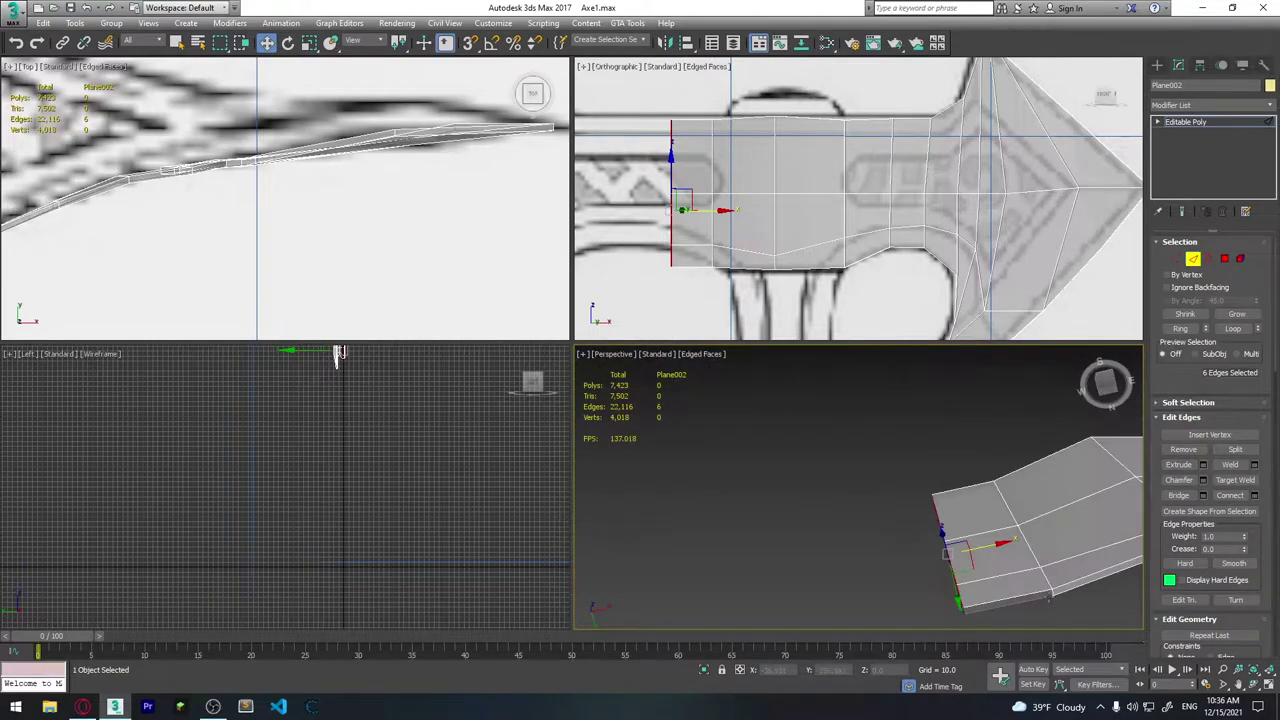
middle_click_drag(1015, 520, 1041, 591, "alt")
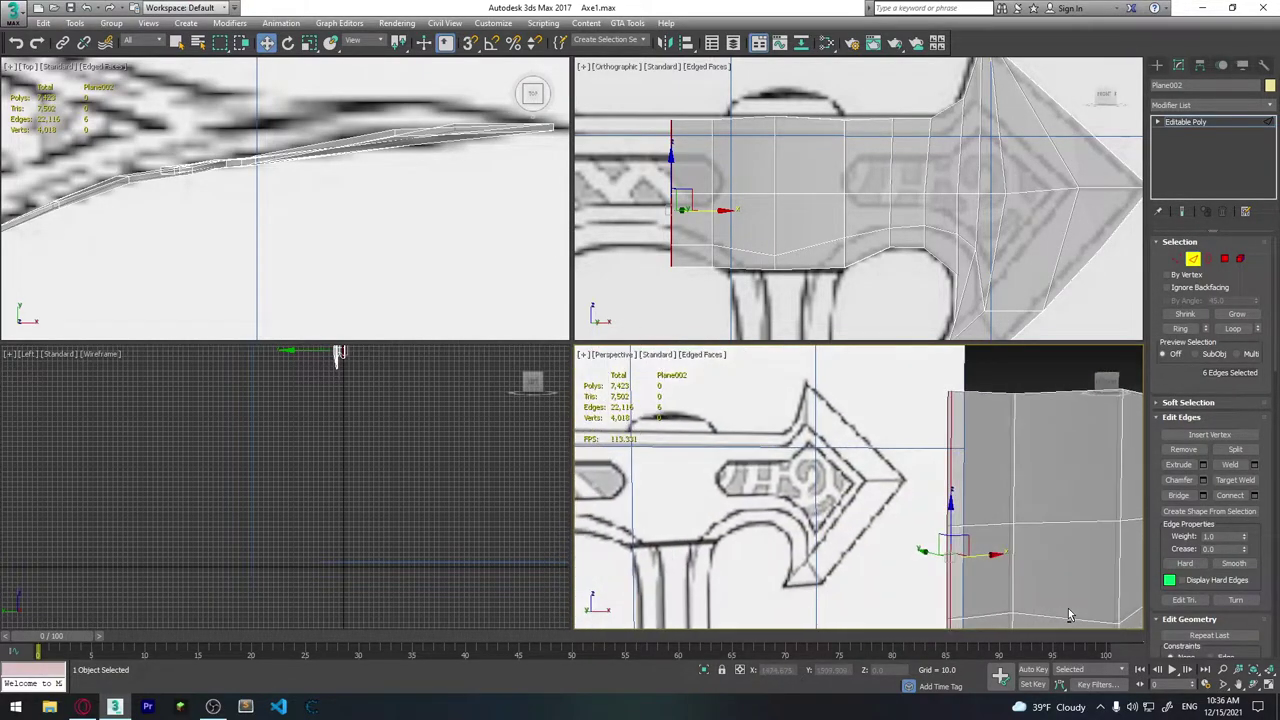
scroll(754, 243, "up", 2)
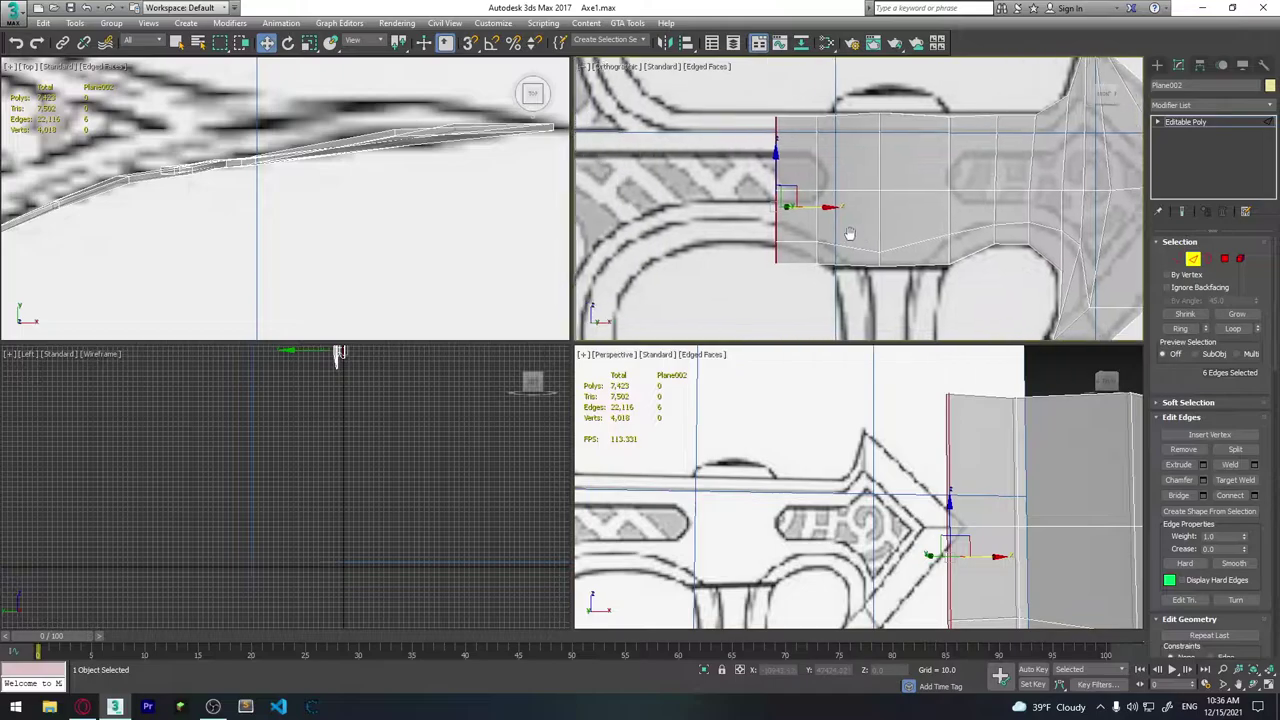
scroll(754, 245, "up", 2)
scroll(754, 248, "up", 1)
scroll(754, 255, "up", 2)
scroll(756, 262, "up", 1)
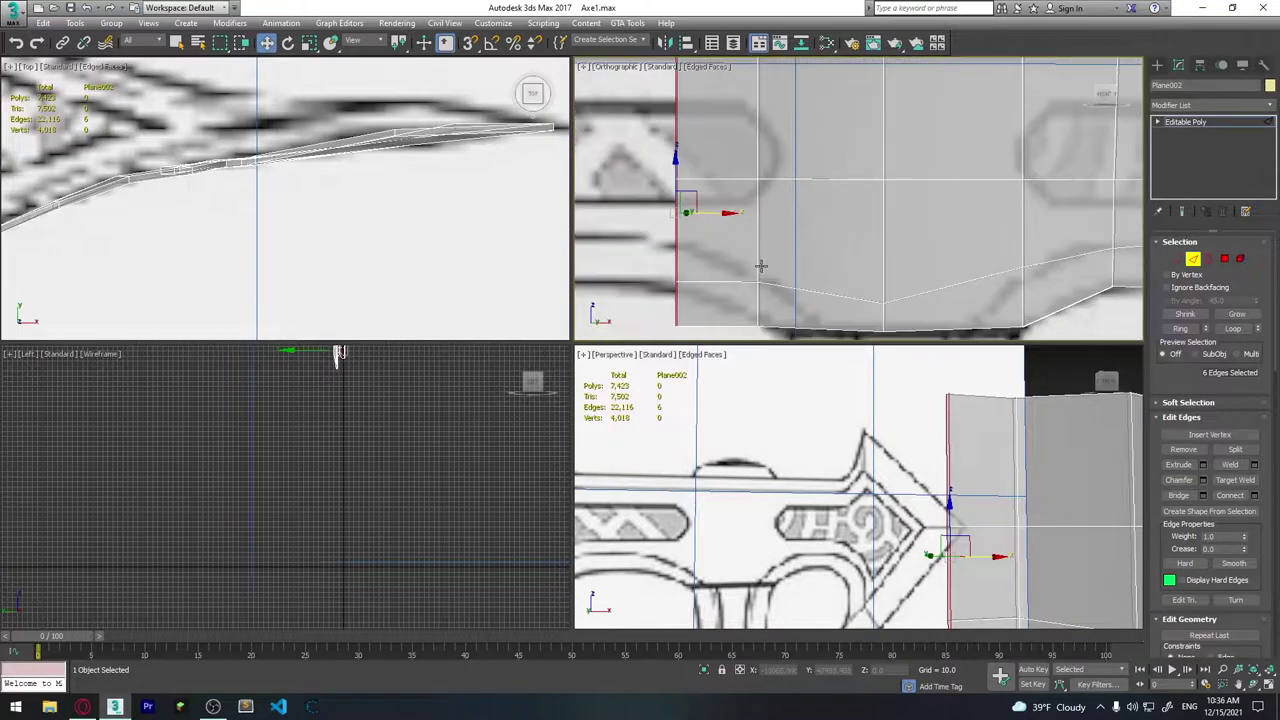
middle_click_drag(760, 266, 817, 289)
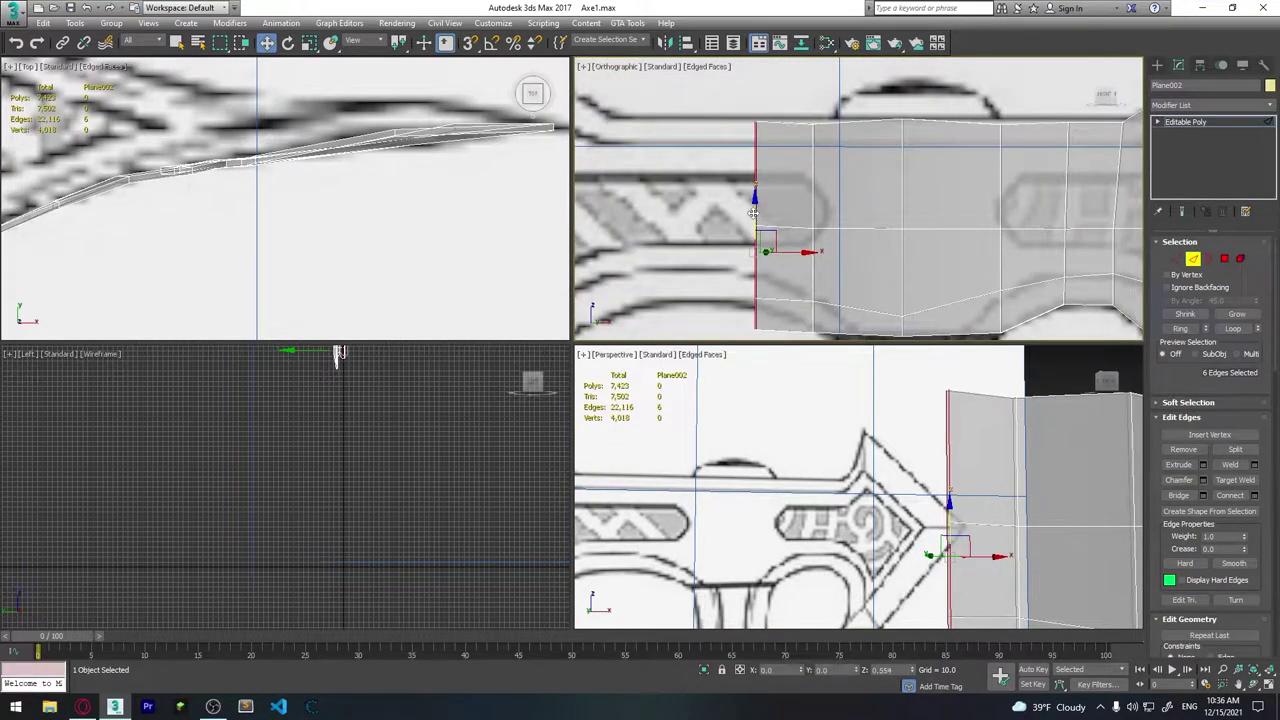
mouse_move(783, 250)
middle_mouse_down()
mouse_move(740, 240)
mouse_move(715, 175)
middle_mouse_up()
Move the two left-end vertices down onto the reference outline and review the fit.
key("1")
left_click_drag(715, 175, 718, 205)
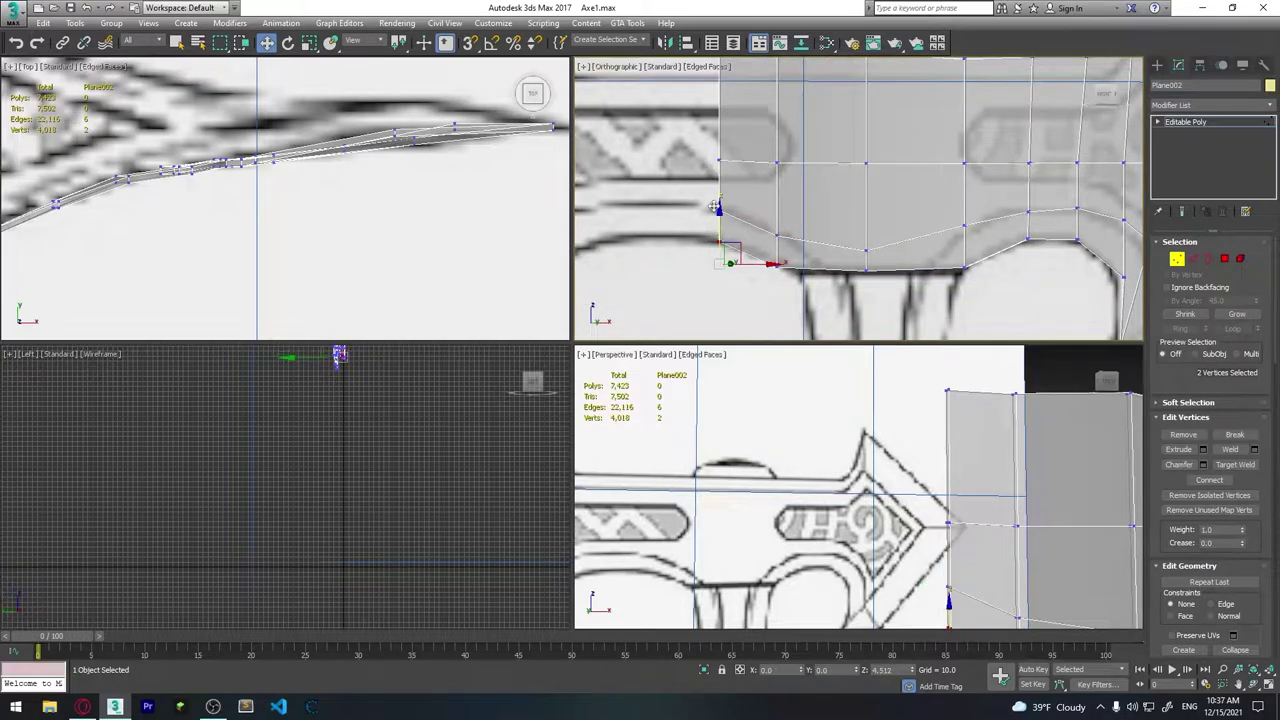
left_click(760, 314)
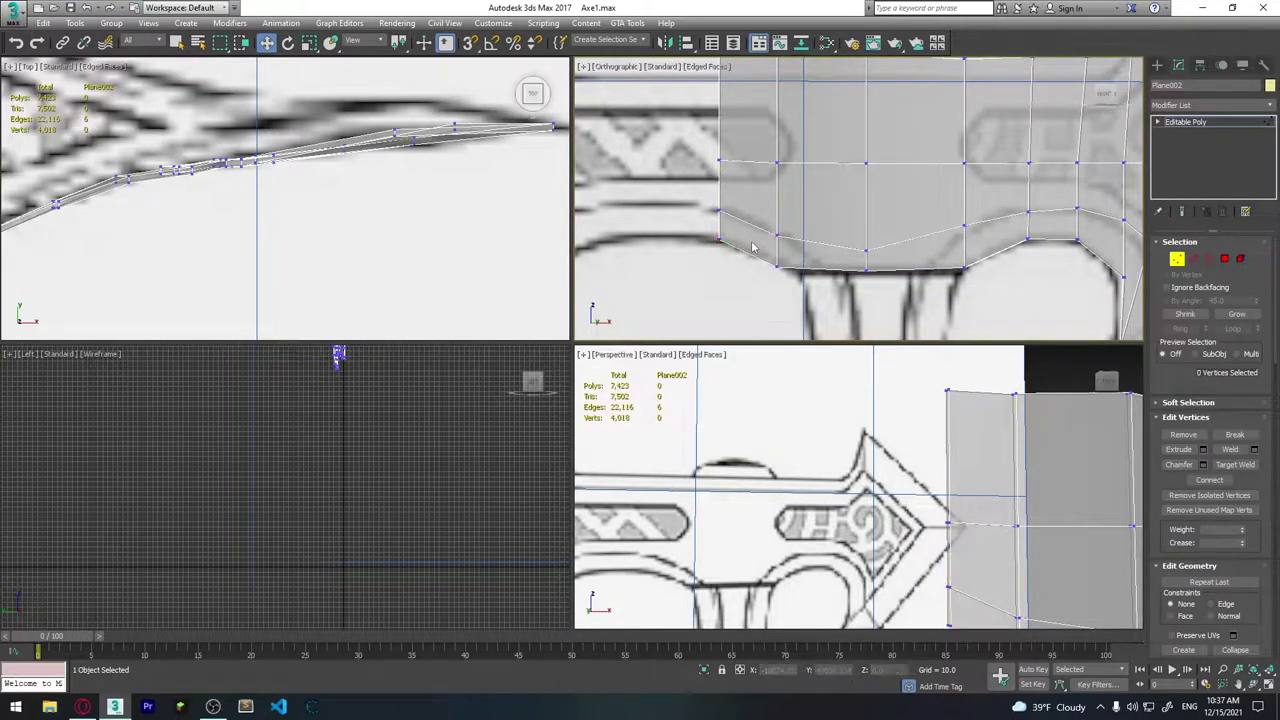
scroll(693, 234, "up", 3)
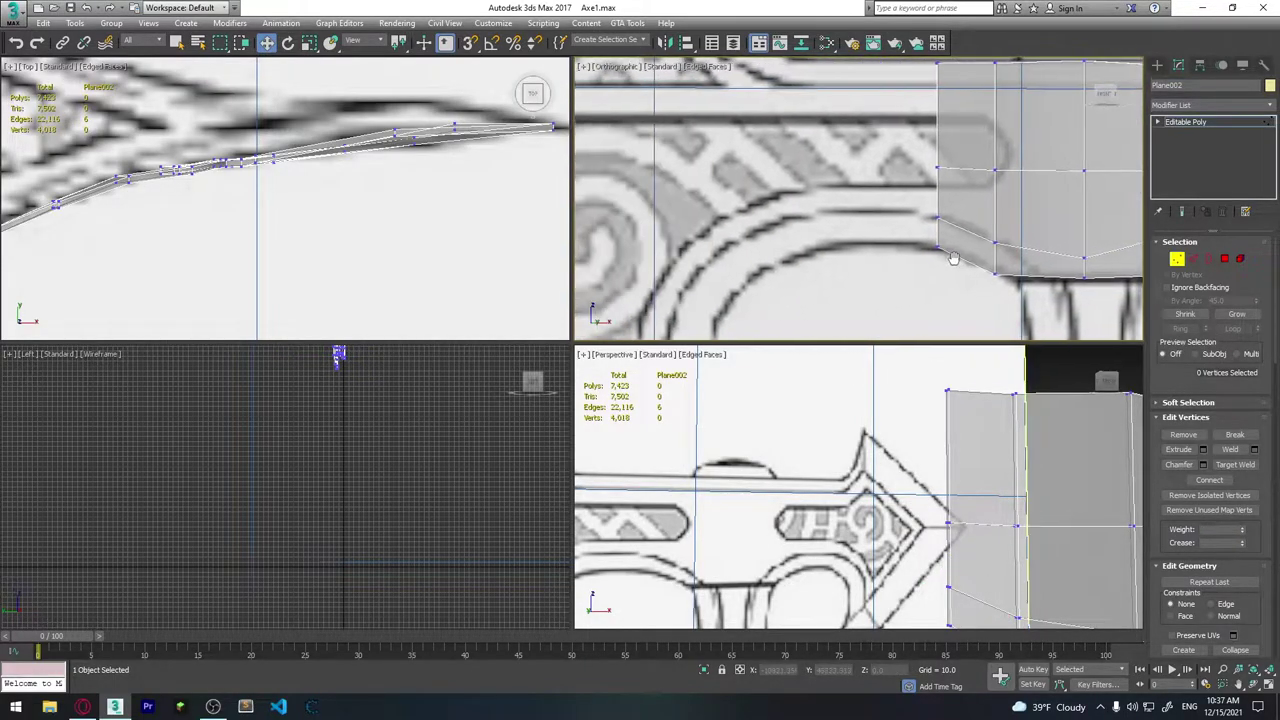
scroll(695, 200, "up", 2)
middle_click_drag(695, 200, 698, 122)
scroll(798, 204, "down", 2)
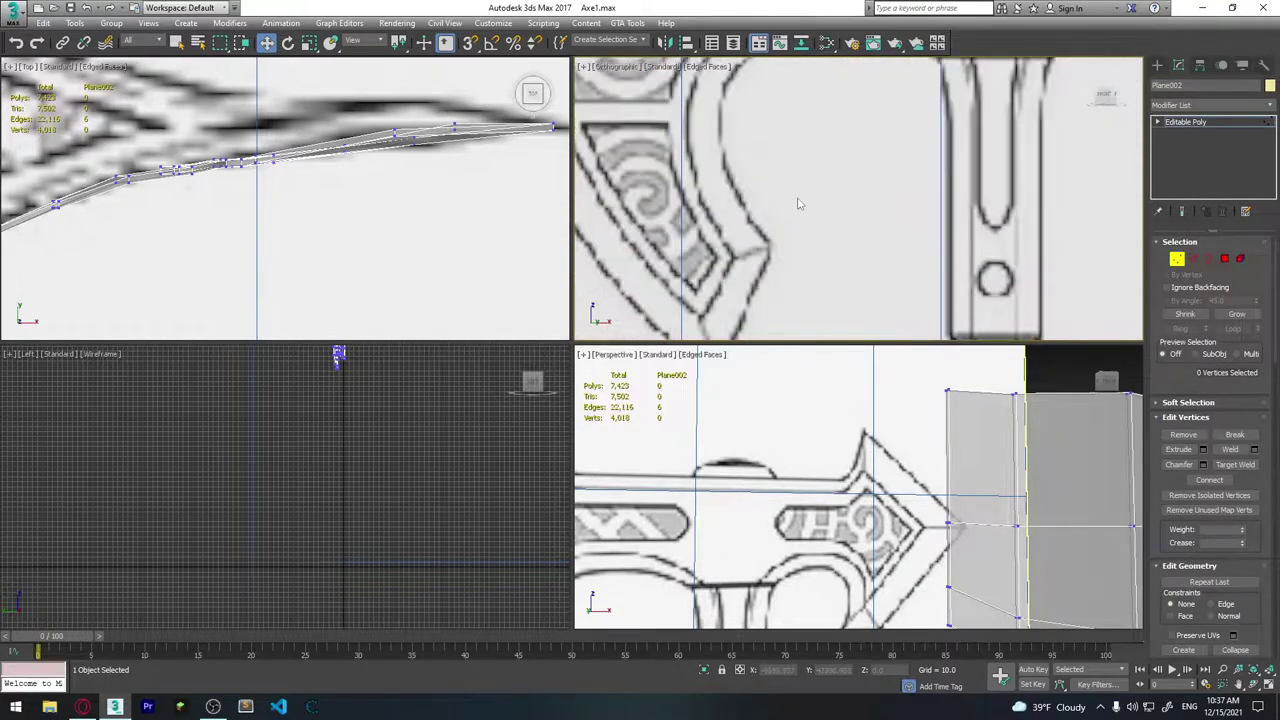
middle_click_drag(768, 258, 838, 152)
scroll(880, 113, "down", 3)
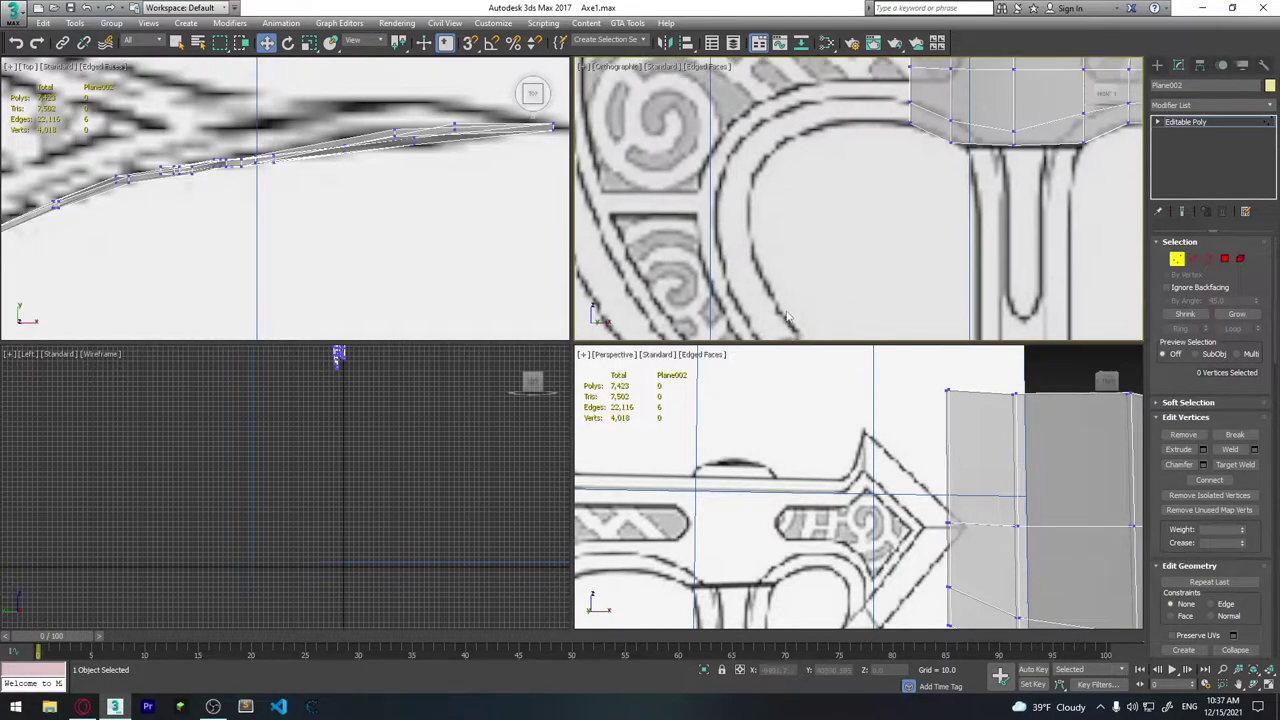
scroll(818, 295, "down", 2)
scroll(806, 282, "up", 1)
scroll(812, 181, "up", 2)
scroll(812, 181, "up", 2)
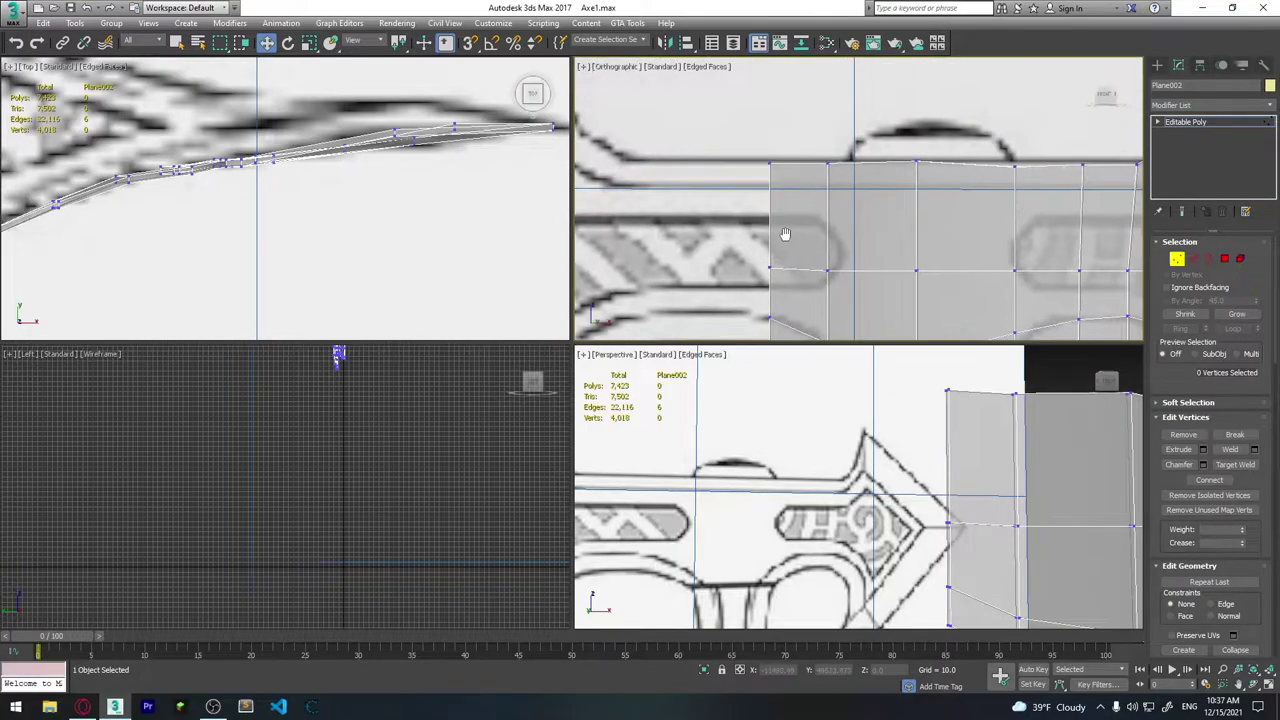
scroll(780, 234, "up", 1)
Shift-drag the left border edges outward into a new strip of polygons toward the blade.
mouse_move(765, 200)
left_mouse_down()
mouse_move(790, 224)
mouse_move(934, 210)
left_mouse_up()
middle_click_drag(934, 210, 1044, 202)
left_click(1191, 259)
left_click_drag(888, 200, 752, 200, "shift")
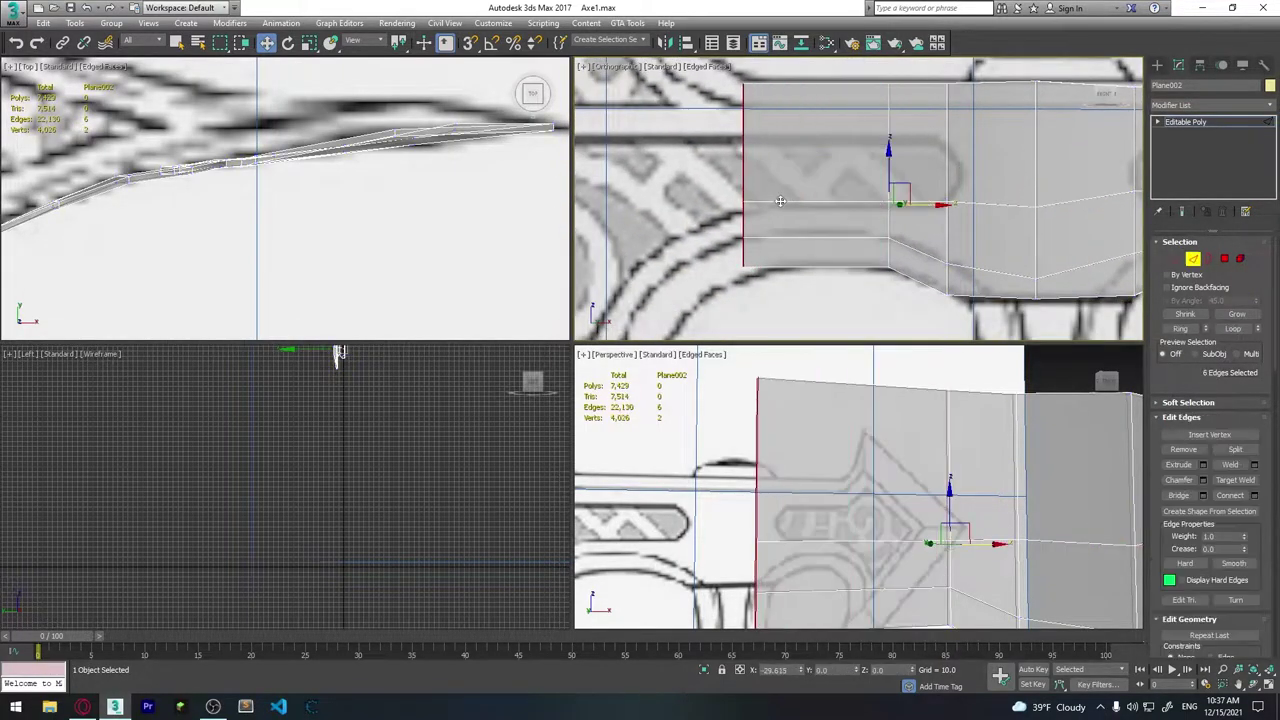
left_click(1177, 259, "ctrl")
middle_click_drag(811, 200, 811, 222)
Raise the two top-left vertices in a maximized front view, then return to Edge mode.
key("2")
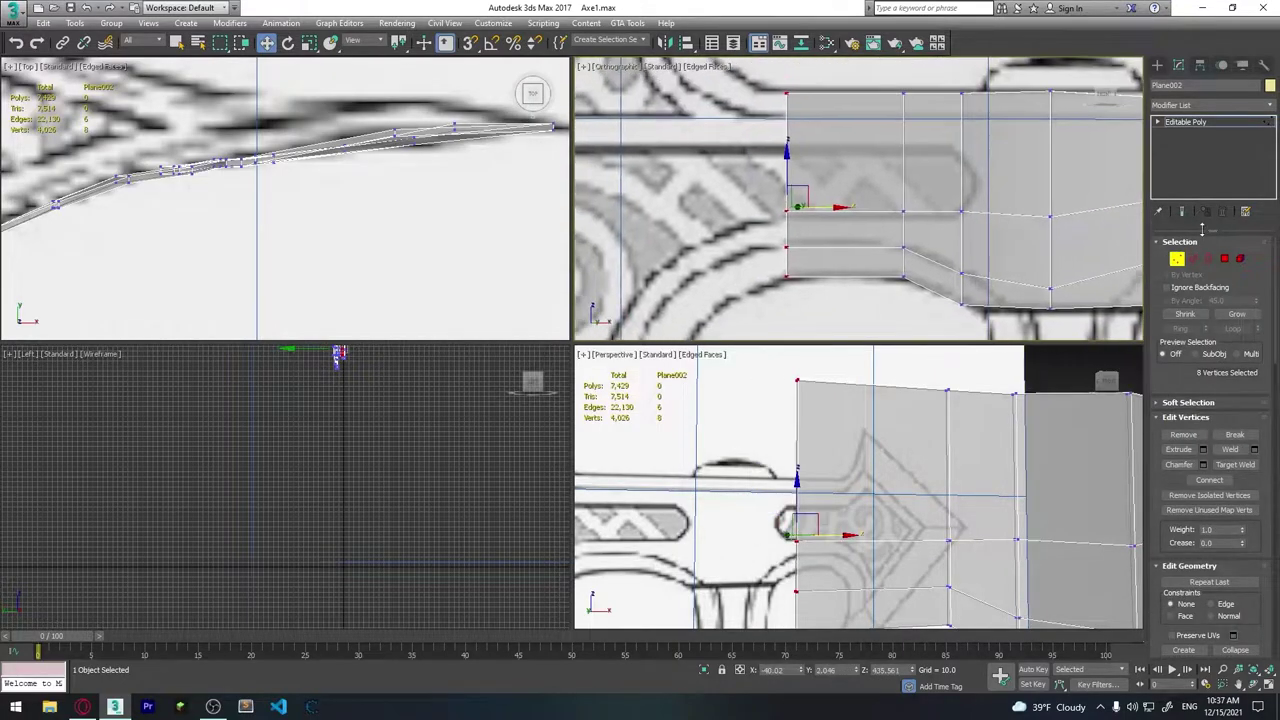
key("alt+w")
scroll(1067, 289, "down", 2)
key("1")
scroll(736, 305, "up", 2)
mouse_move(640, 270)
left_mouse_down()
mouse_move(672, 300)
mouse_move(663, 314)
mouse_move(668, 183)
left_mouse_up()
middle_click_drag(786, 296, 617, 310)
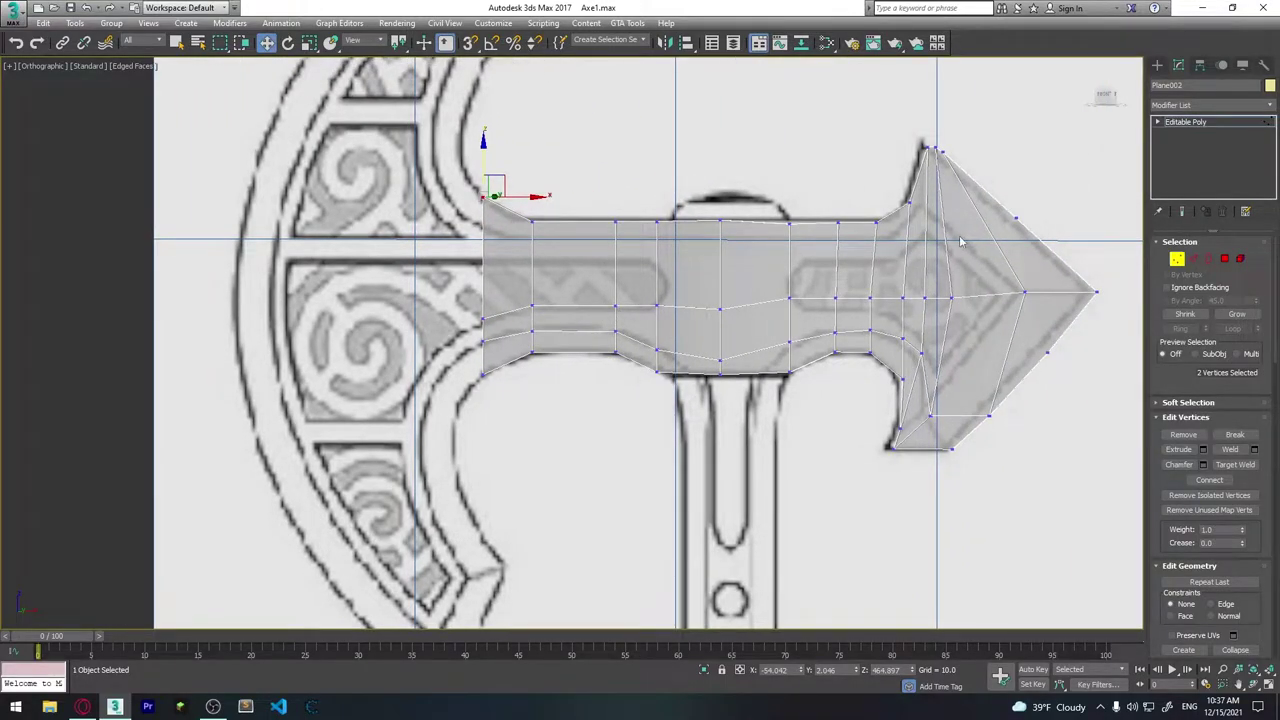
left_click(1193, 259)
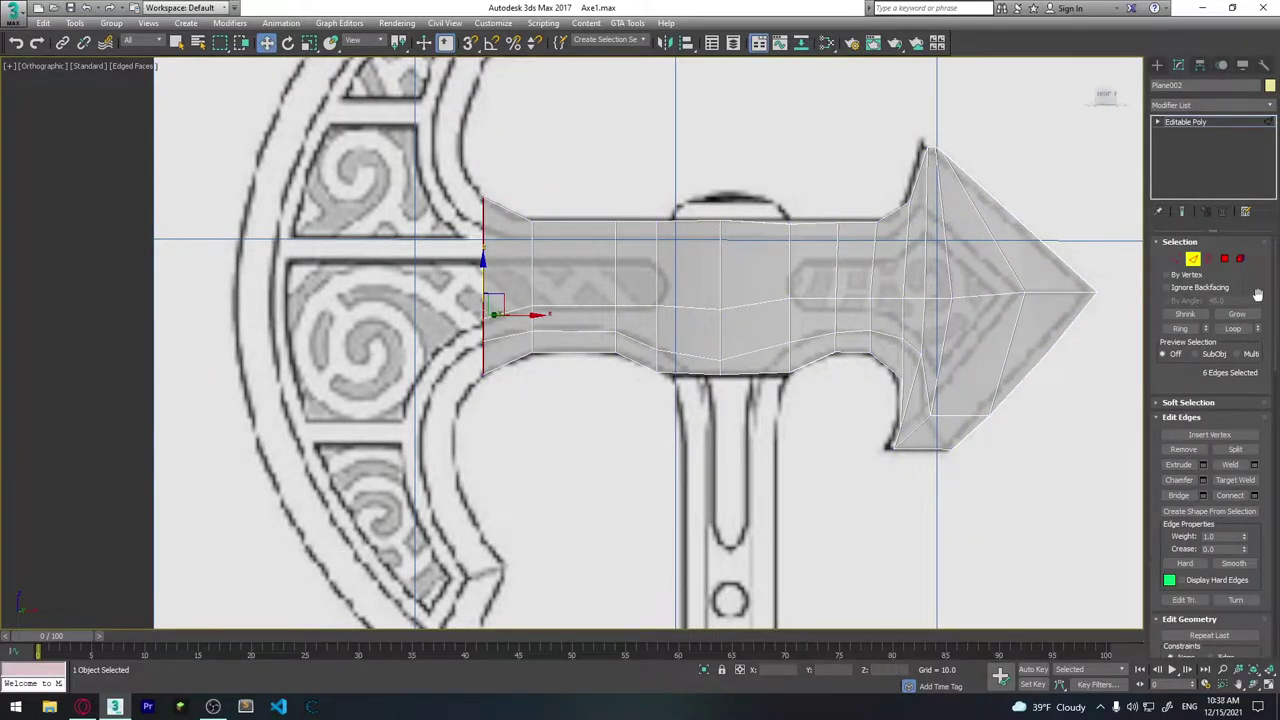
scroll(1249, 289, "down", 2)
scroll(1252, 340, "down", 2)
scroll(1255, 400, "down", 1)
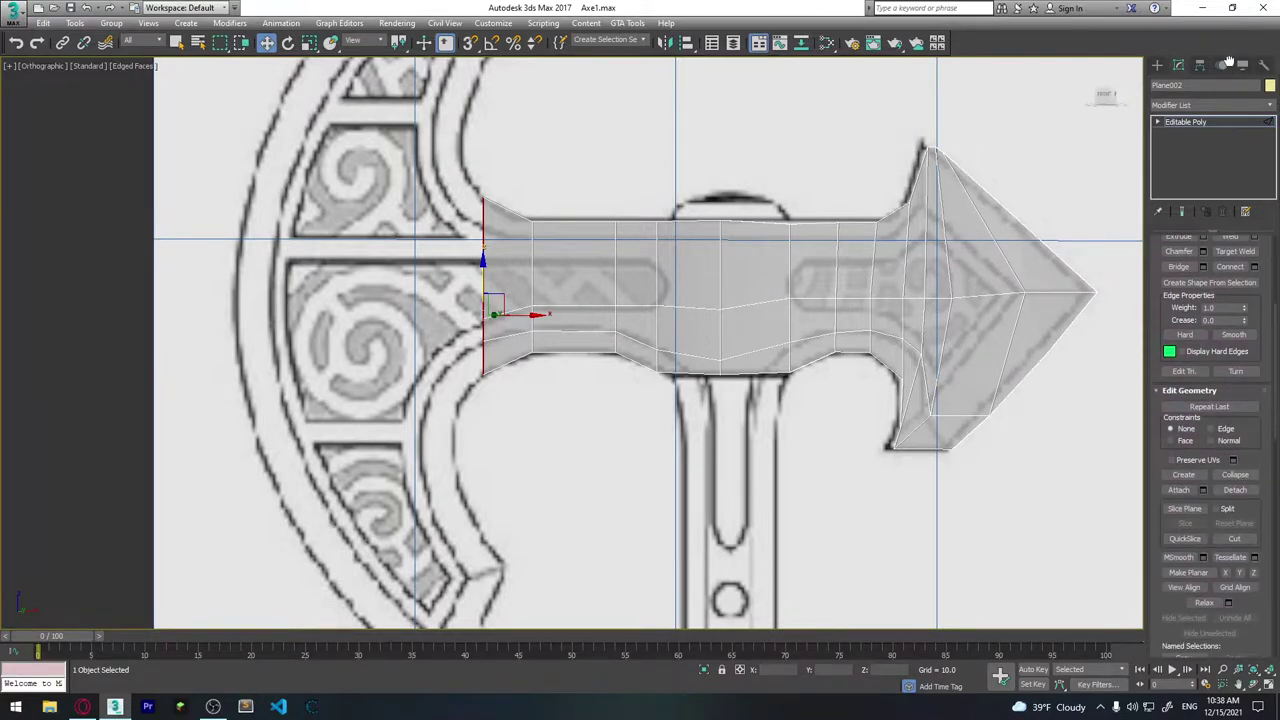
scroll(1258, 470, "down", 2)
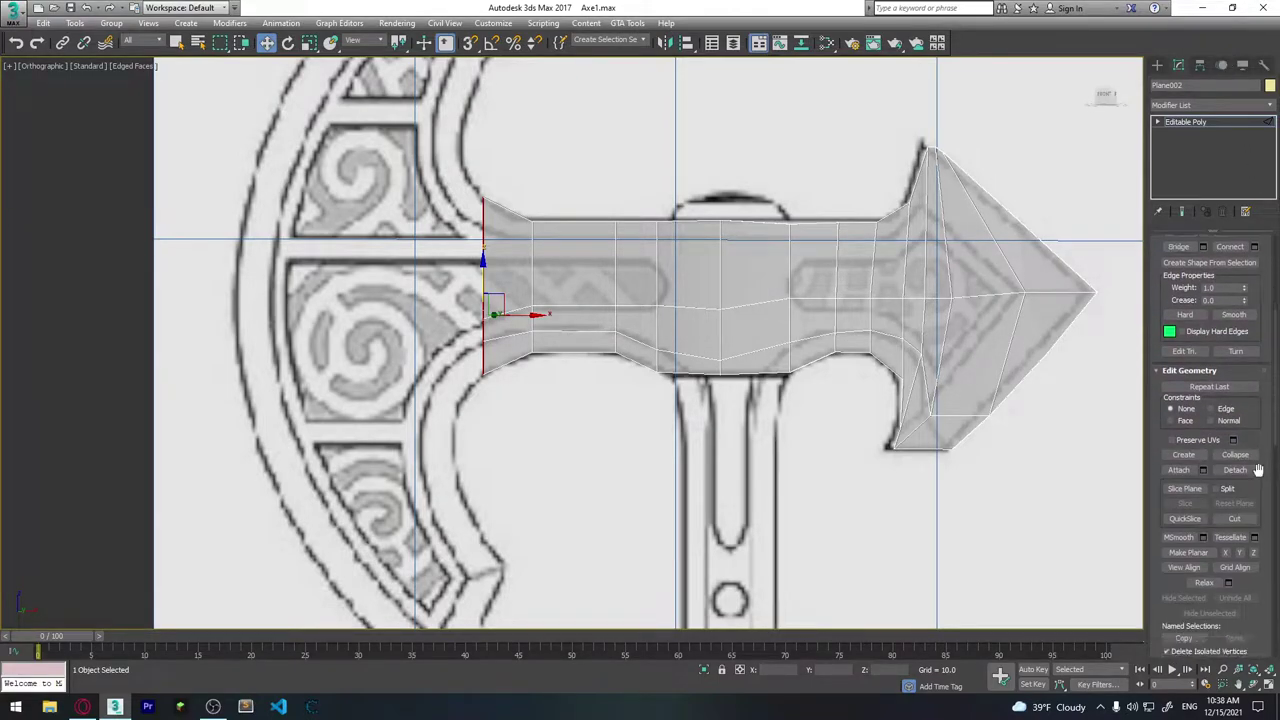
Cut a new edge line along the top of the axe head from the blade end toward the spike.
left_click(1235, 519)
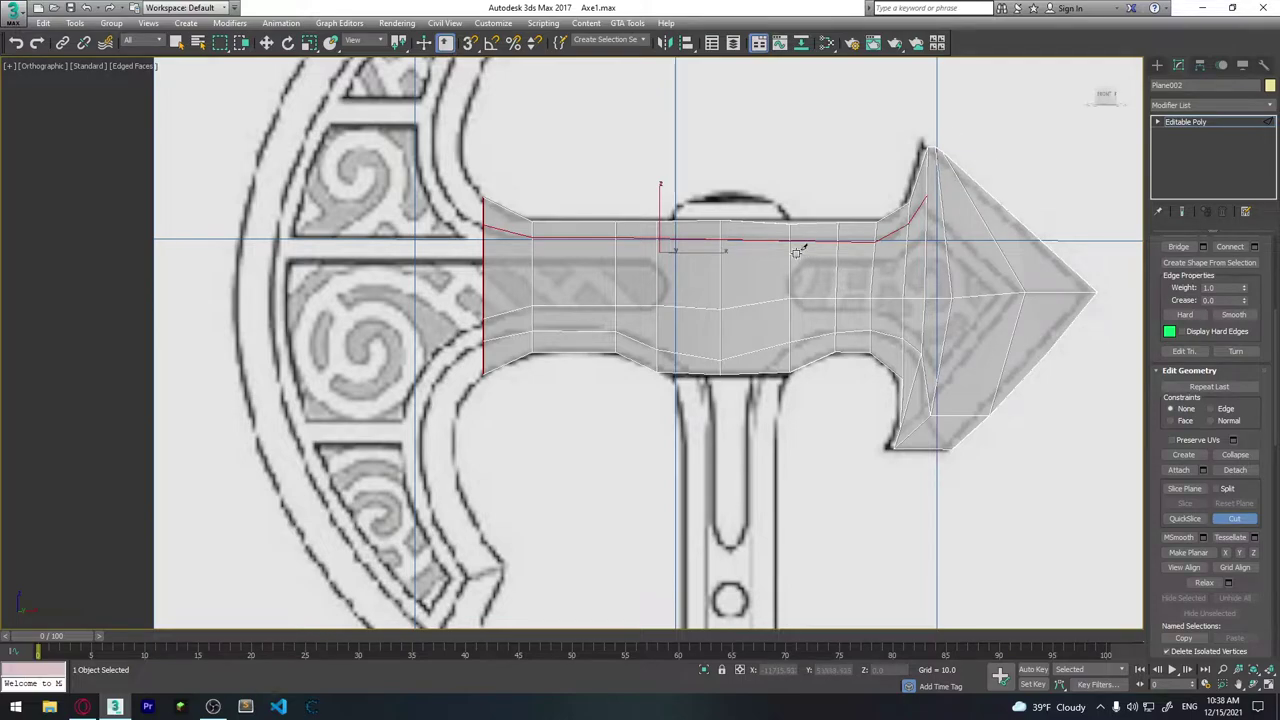
key("w")
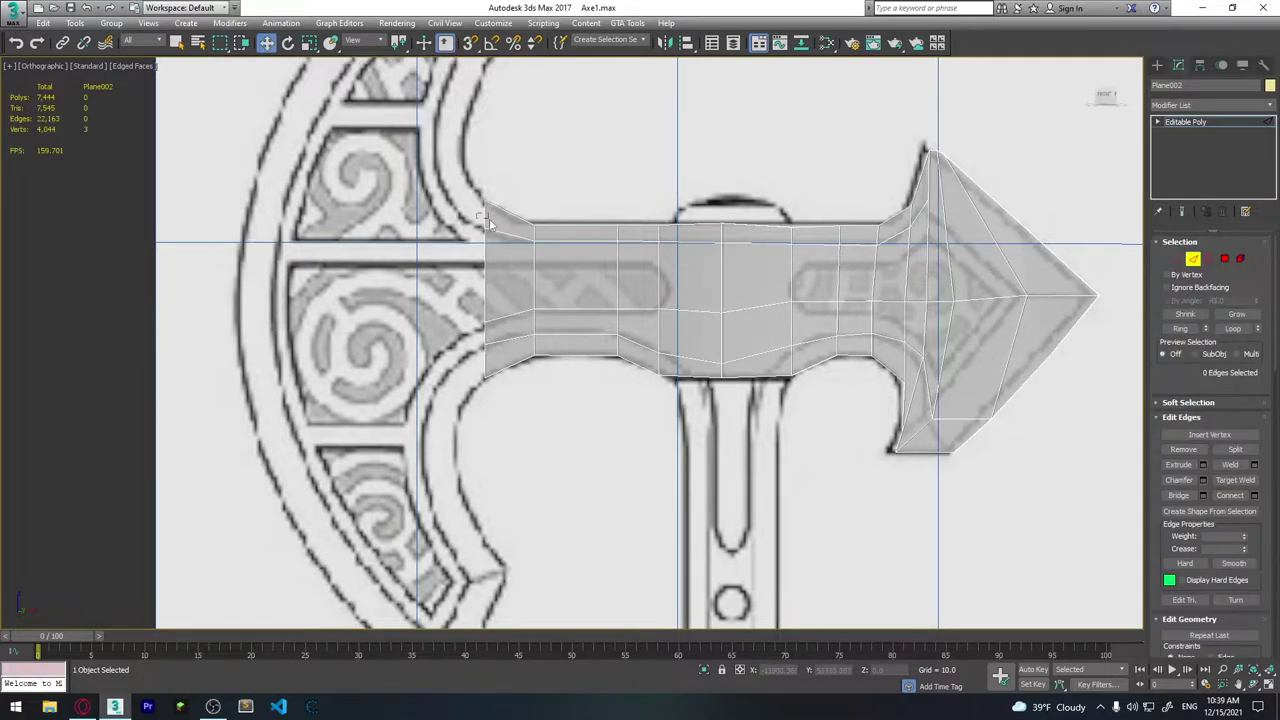
middle_click_drag(500, 295, 530, 261)
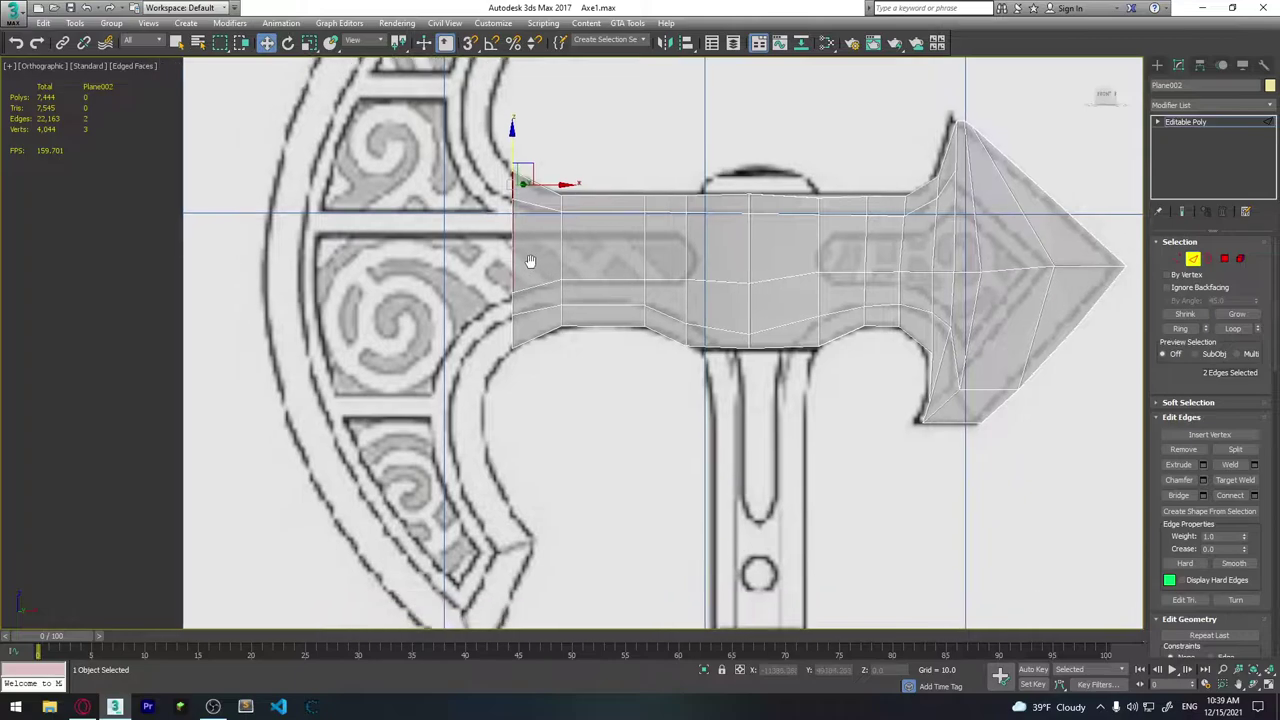
Select the two edges at the mesh's top-left corner.
left_click_drag(531, 263, 493, 316)
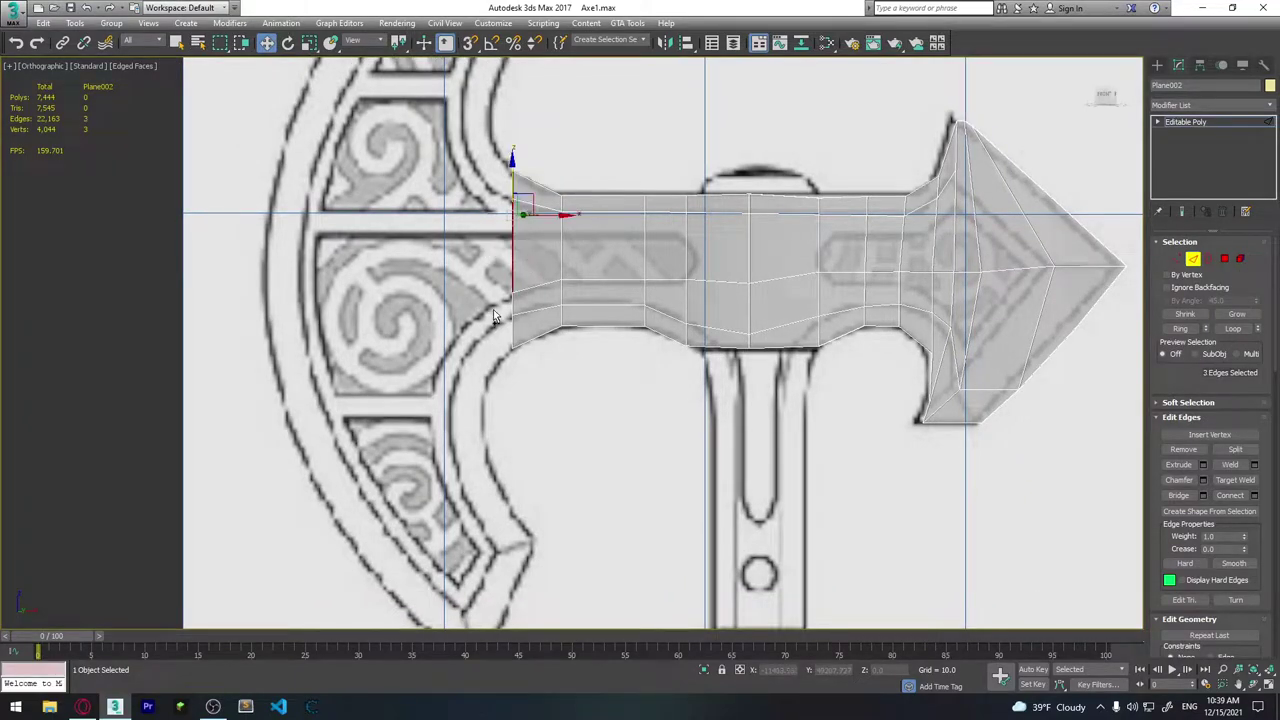
left_click(511, 188)
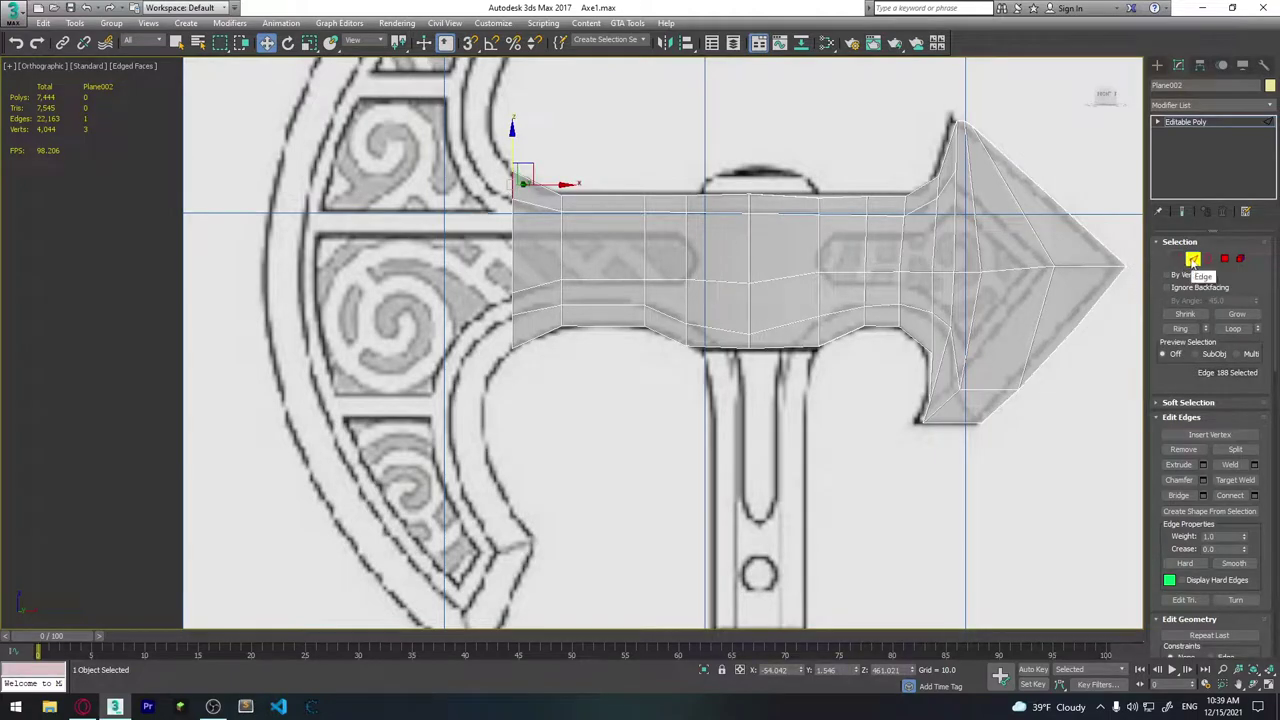
left_click(567, 161)
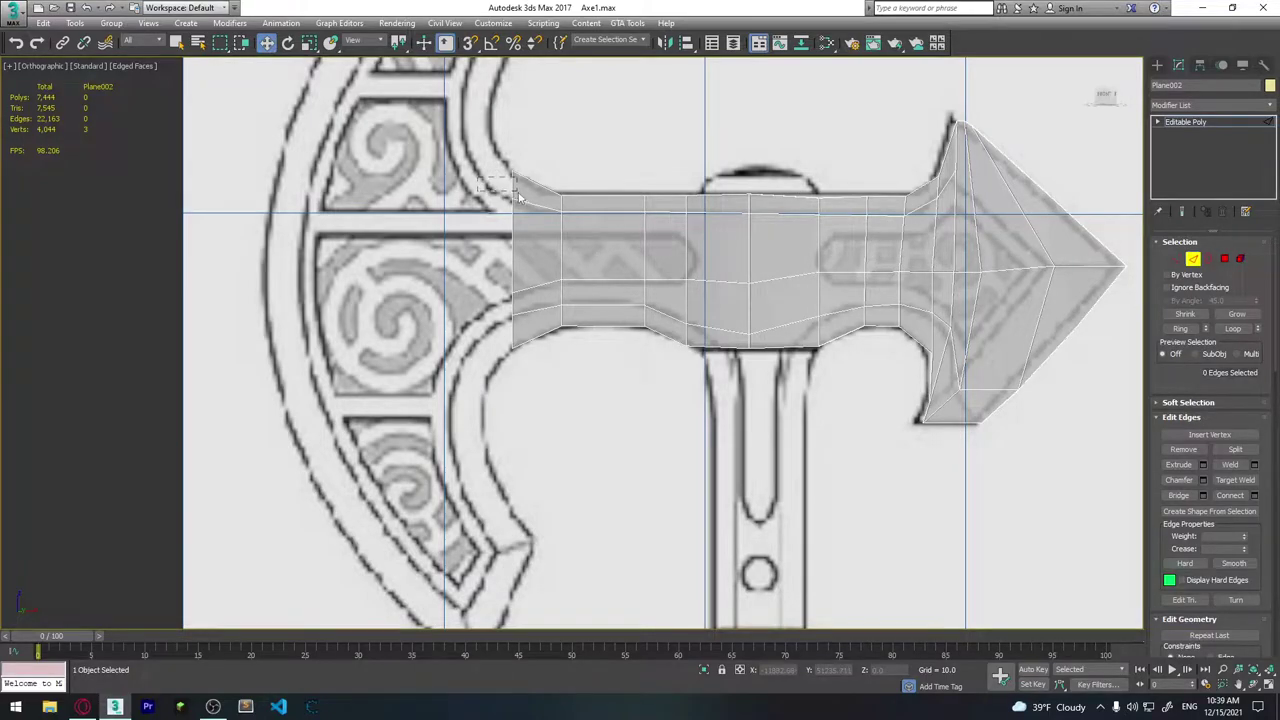
left_click_drag(515, 186, 515, 186)
middle_click_drag(584, 228, 523, 176, "alt")
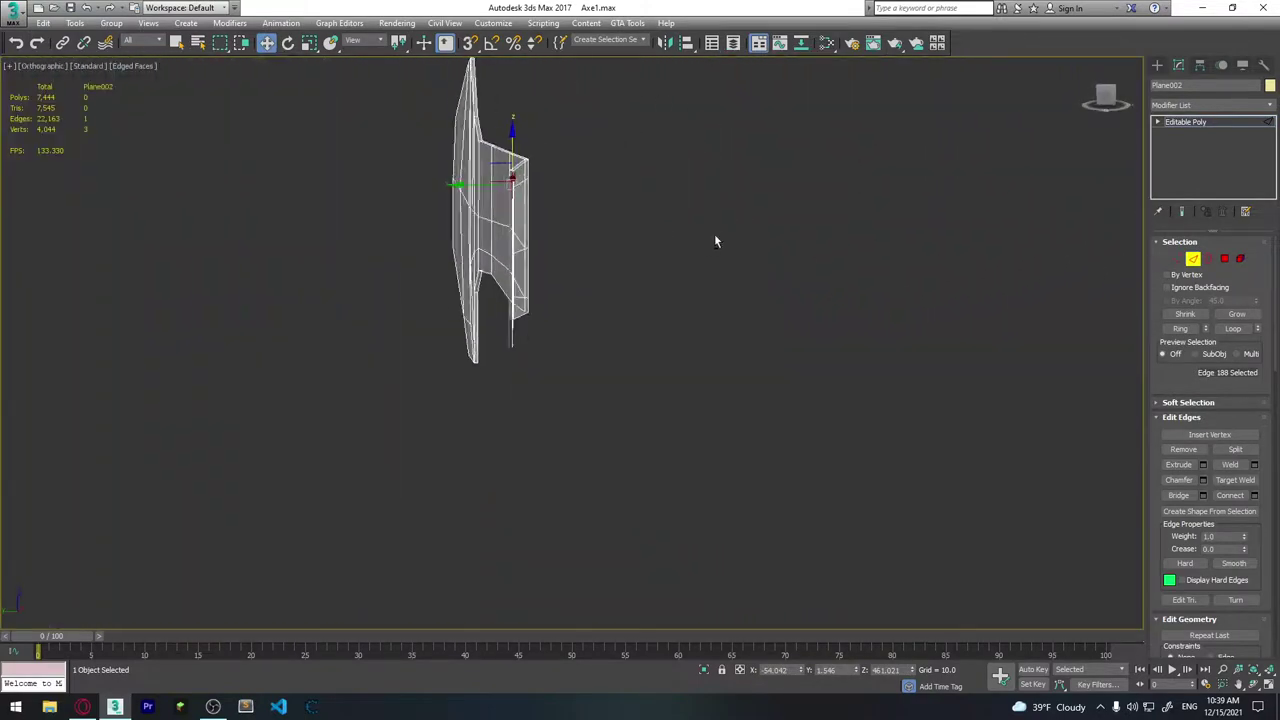
Select the top-left corner edge plus the vertical edge below it, and face the front again.
scroll(522, 170, "up", 2)
scroll(522, 170, "up", 3)
scroll(510, 190, "up", 3)
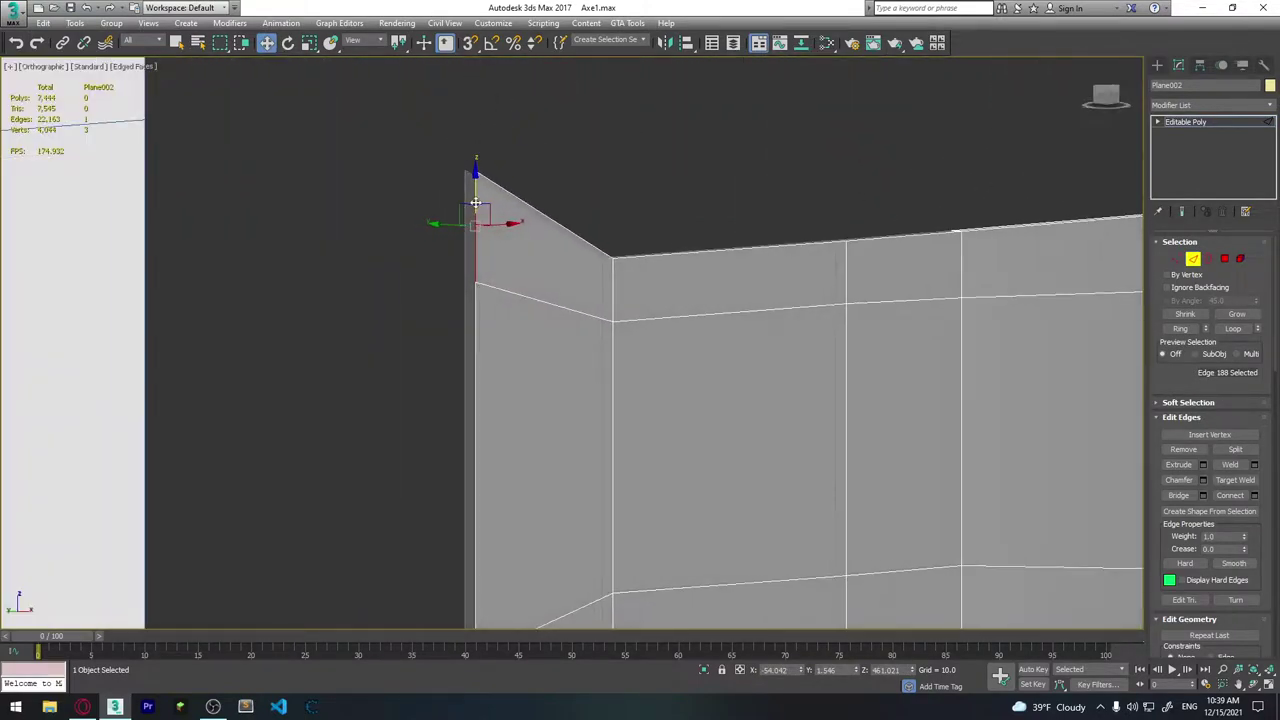
left_click(487, 221)
left_click(475, 222)
middle_click_drag(475, 222, 441, 237, "alt")
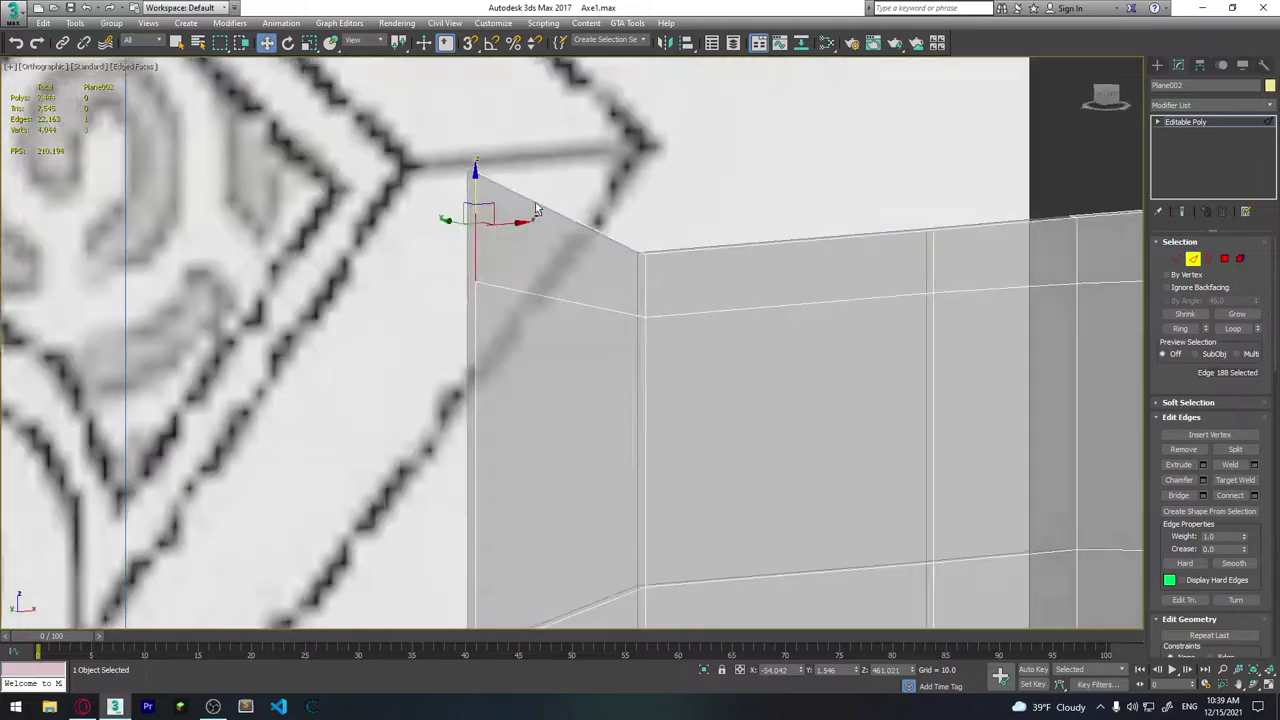
key("alt+l")
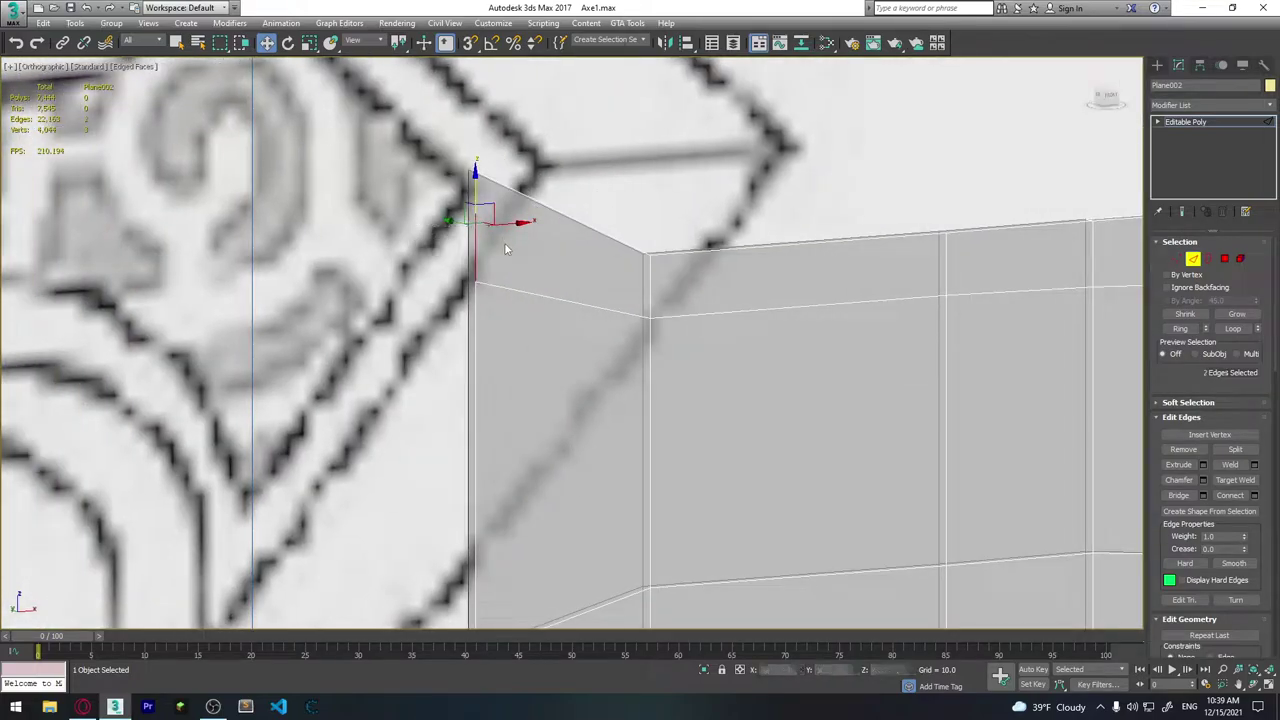
middle_click_drag(468, 320, 468, 363, "alt")
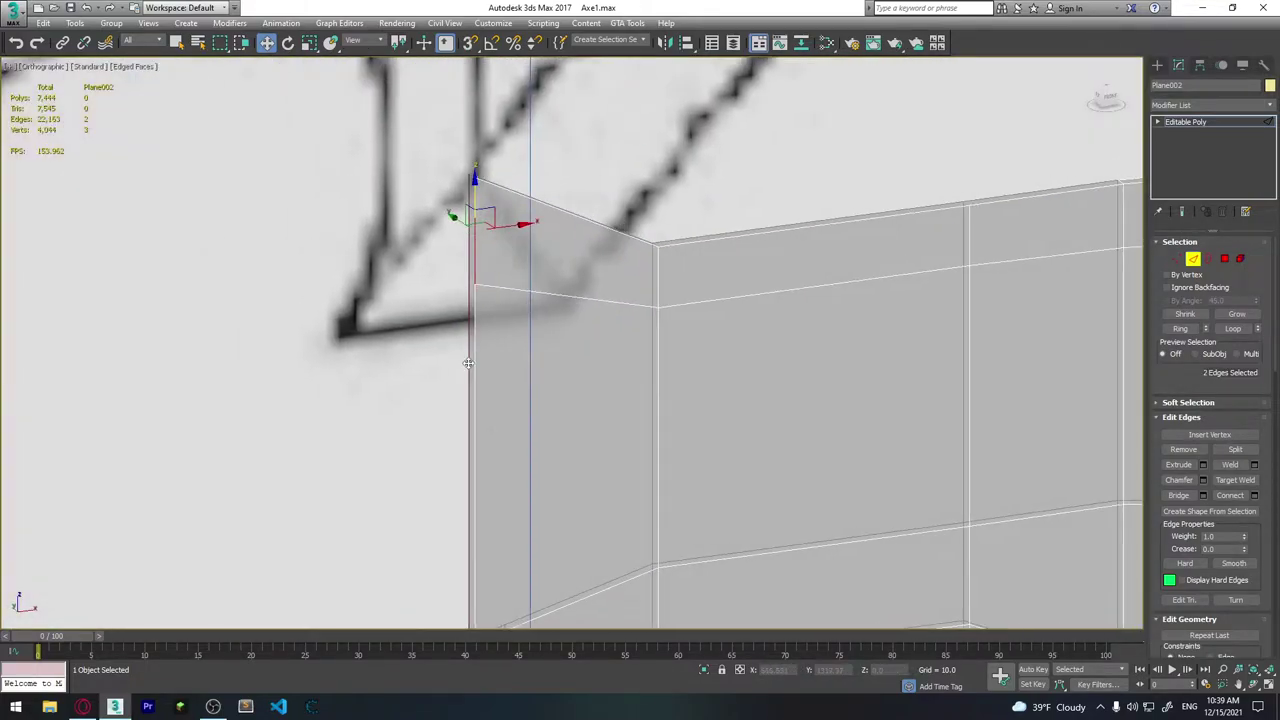
scroll(468, 363, "down", 5)
scroll(480, 340, "up", 1)
middle_click_drag(480, 340, 589, 303, "alt")
Shift-drag the left edge loop into a new column and scale it taller.
scroll(589, 303, "up", 3)
double_click(578, 330)
scroll(571, 314, "down", 3)
left_click_drag(571, 330, 545, 330, "shift")
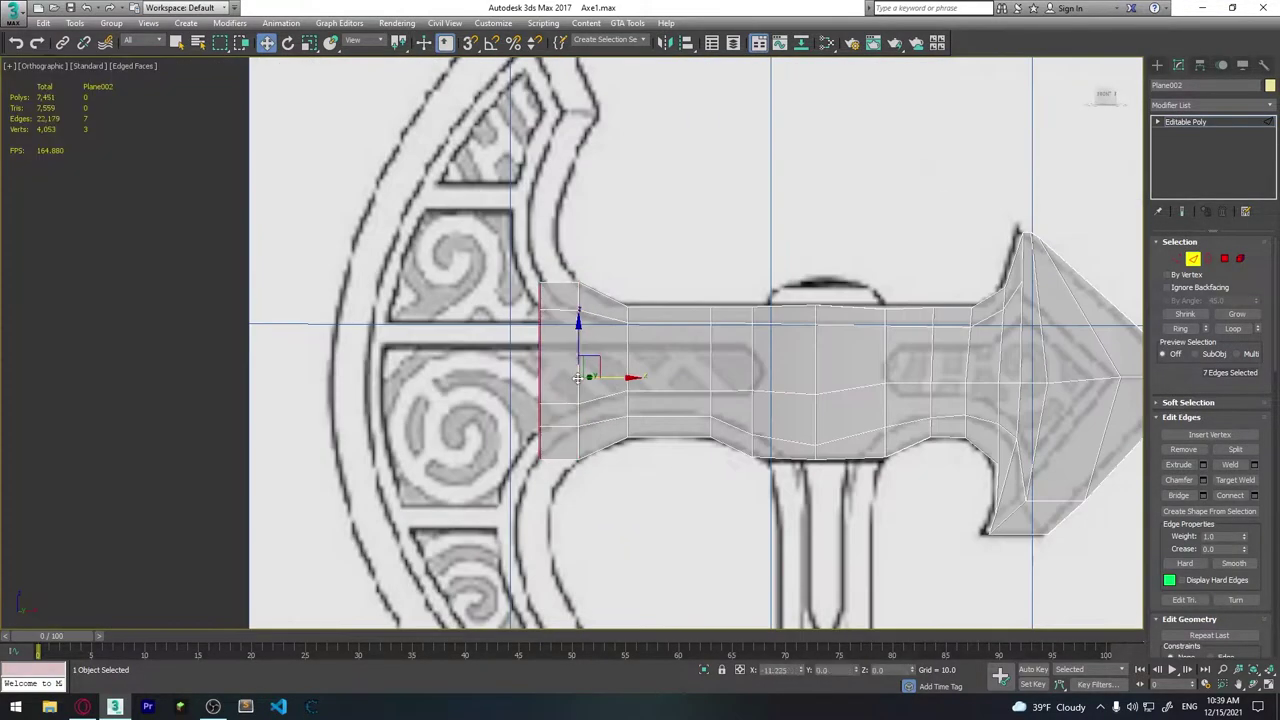
key("r")
left_click_drag(551, 237, 551, 200)
scroll(551, 220, "up", 2)
key("1")
left_click(530, 190)
key("w")
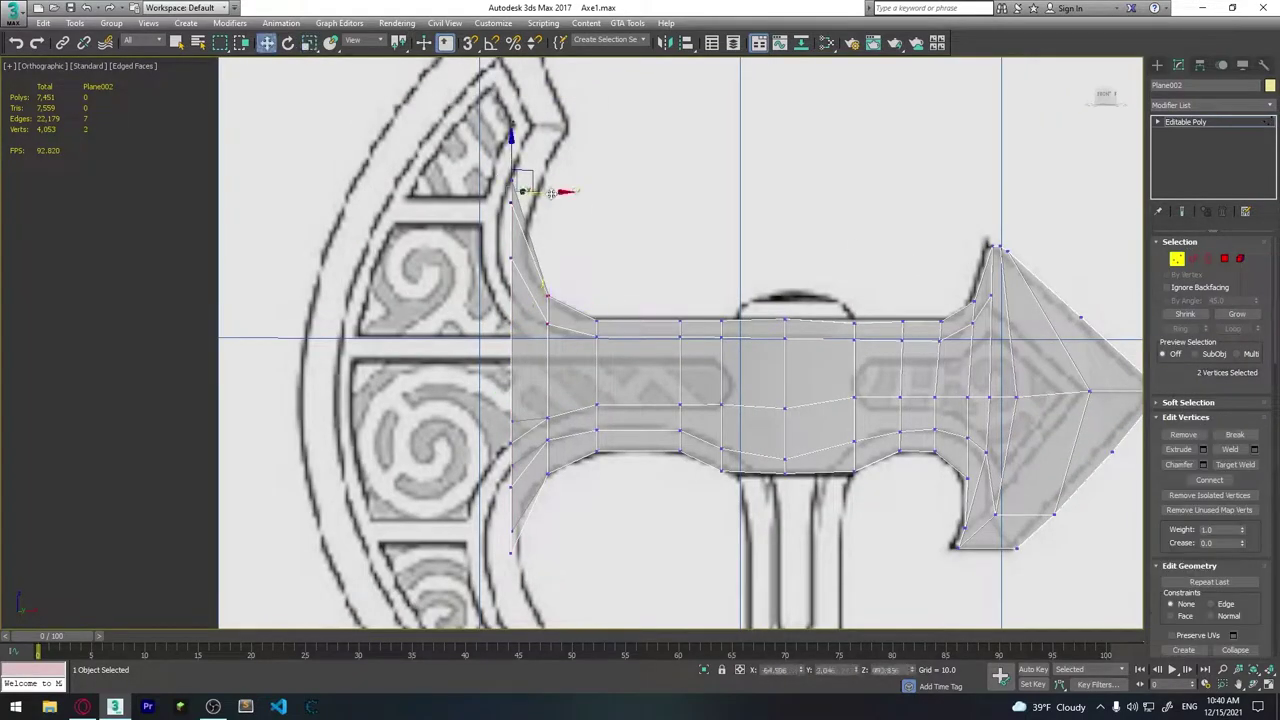
scroll(543, 283, "down", 2)
key("ctrl+z")
key("ctrl+z")
key("ctrl+z")
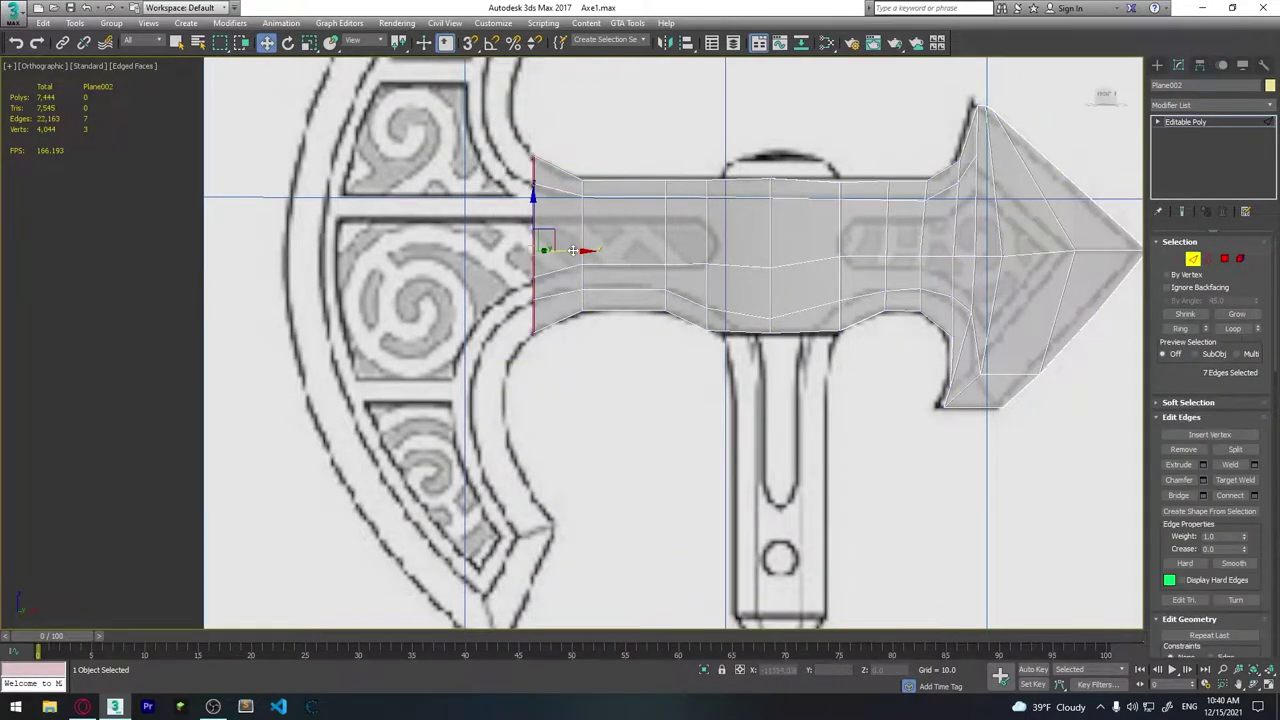
key("ctrl+z")
Pull the top-left corner vertices up along the blade's inner curve.
scroll(721, 254, "up", 2)
key("1")
scroll(580, 250, "up", 2)
scroll(580, 309, "up", 1)
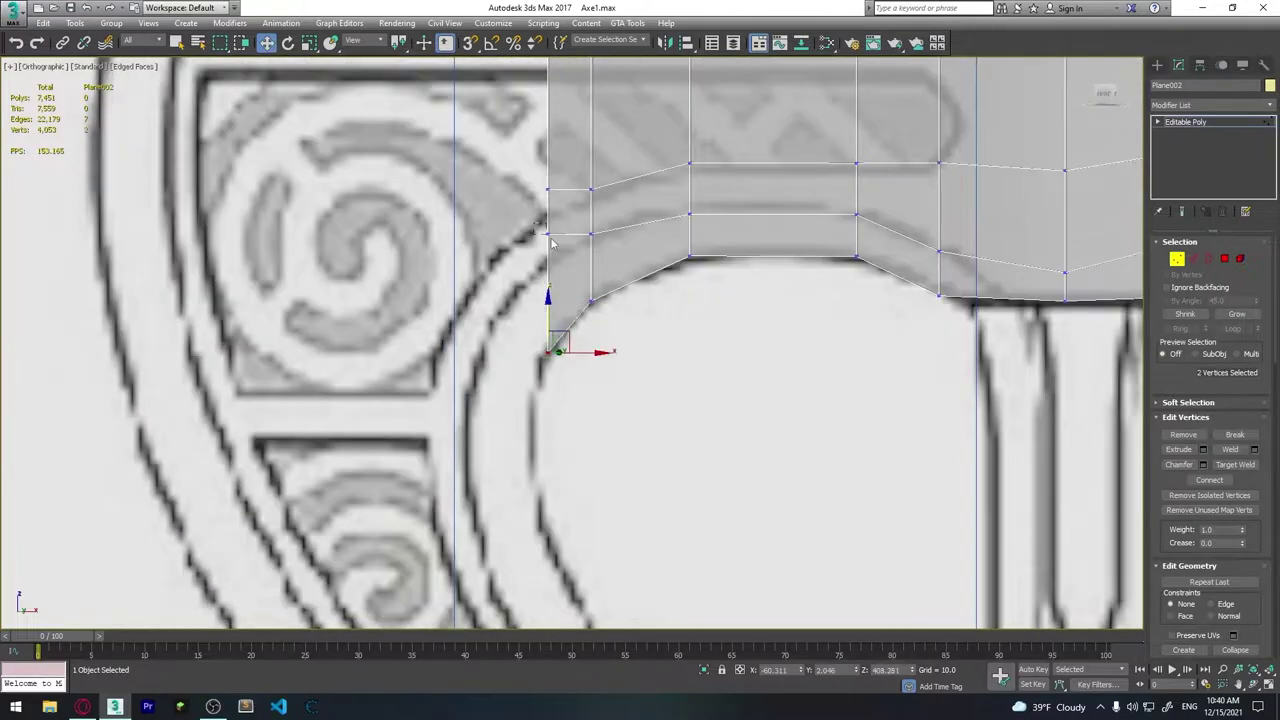
left_click(547, 185)
scroll(530, 300, "down", 2)
scroll(525, 340, "down", 3)
key("ctrl+z")
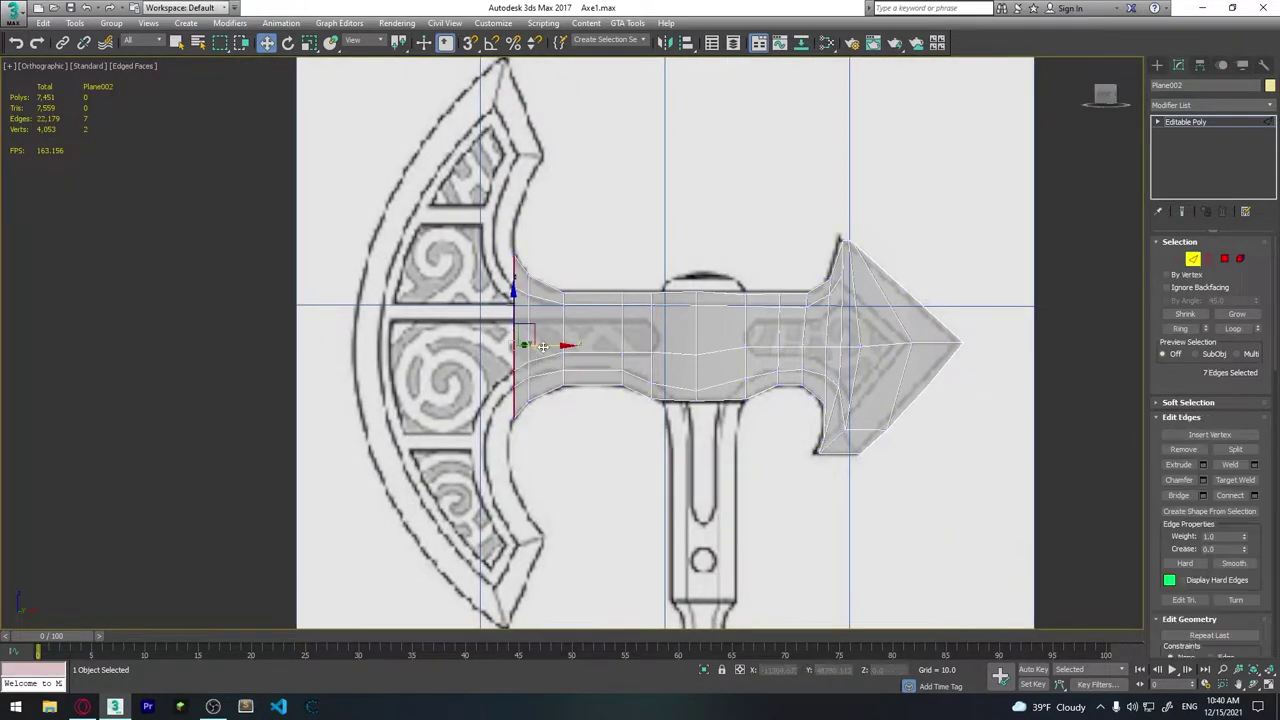
scroll(506, 255, "up", 4)
left_click_drag(466, 286, 493, 160)
left_click_drag(466, 377, 455, 375)
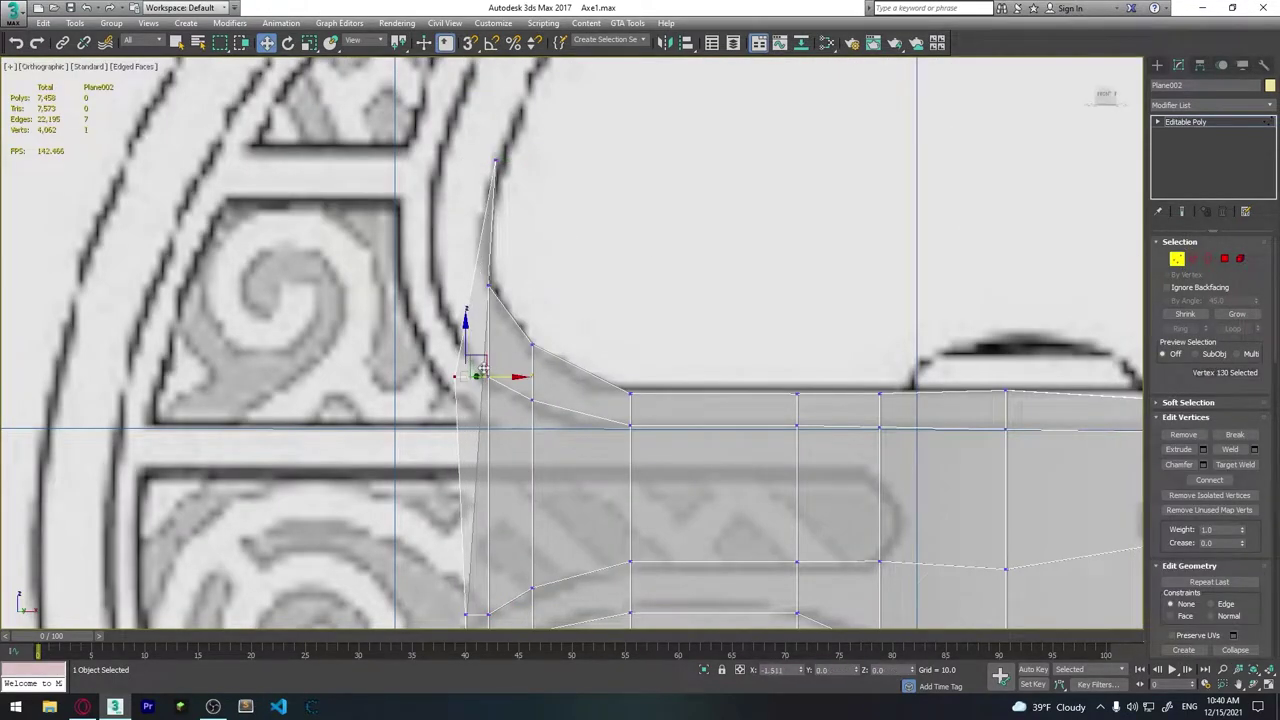
Pull the lower-left corner vertices down onto the reference curve, then exit vertex editing.
middle_click_drag(481, 358, 479, 150)
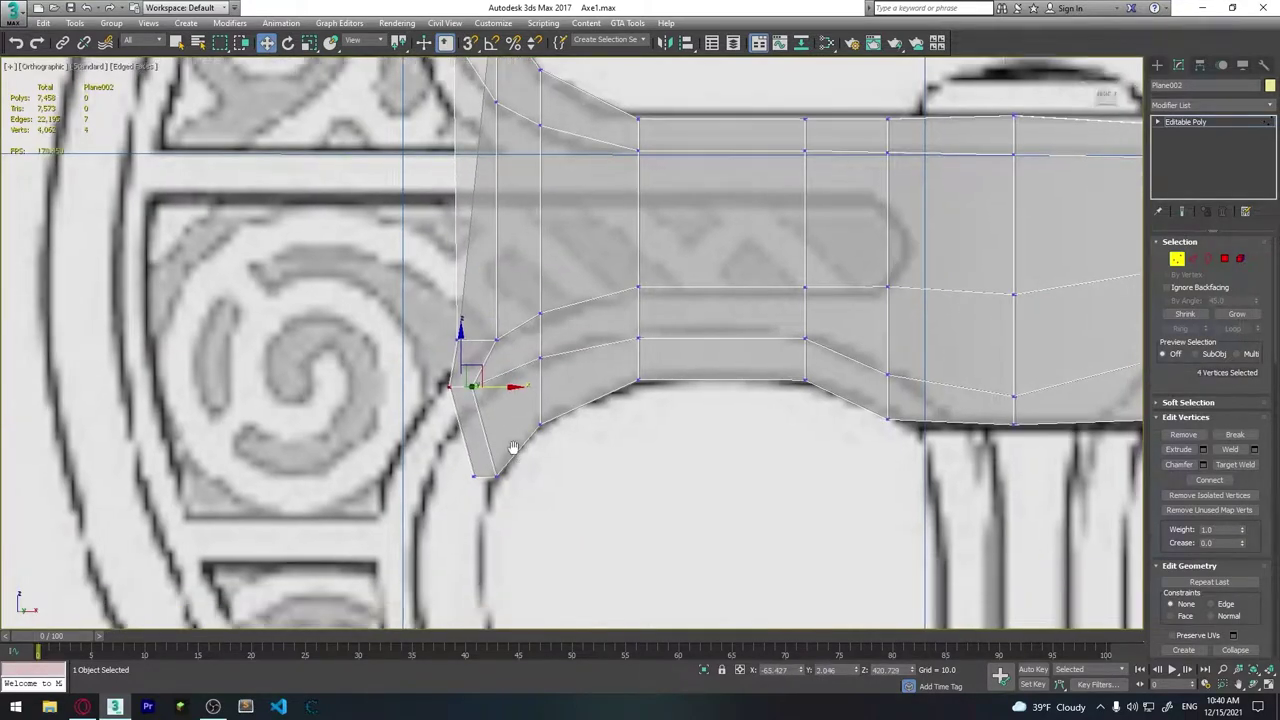
left_click_drag(430, 215, 474, 305)
left_click(463, 370)
left_click_drag(468, 370, 472, 427)
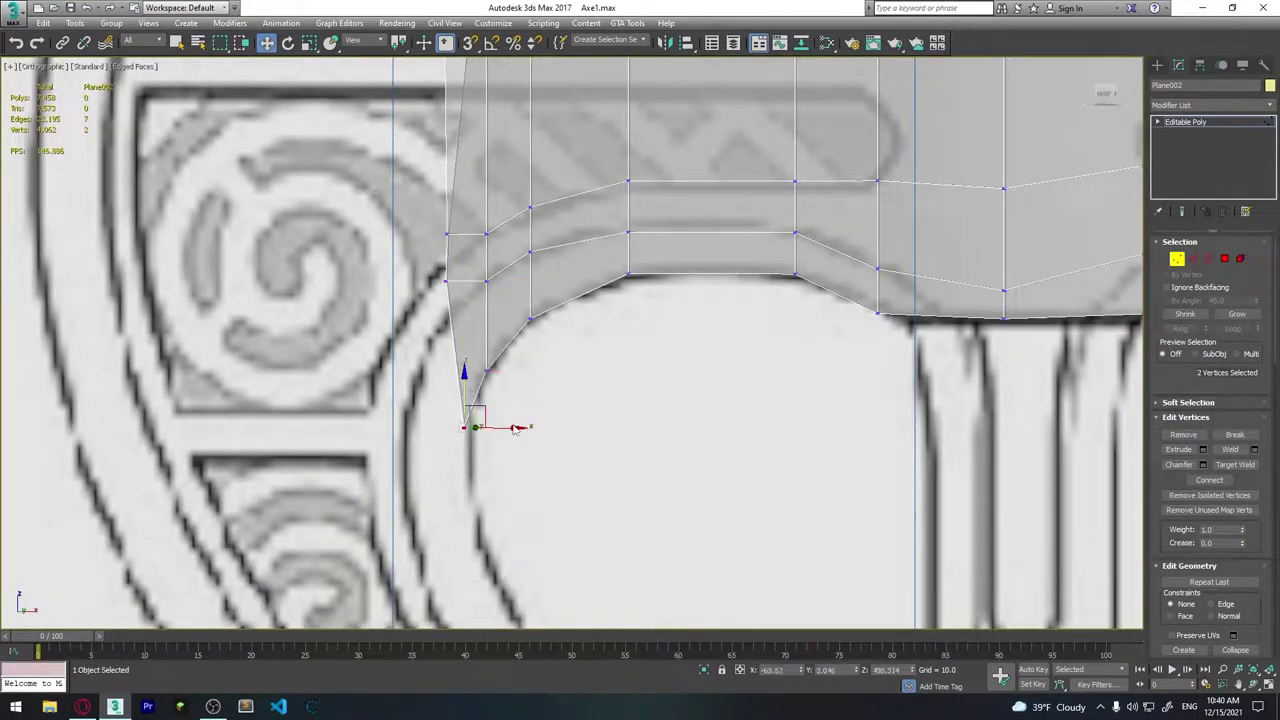
middle_click_drag(572, 249, 534, 384)
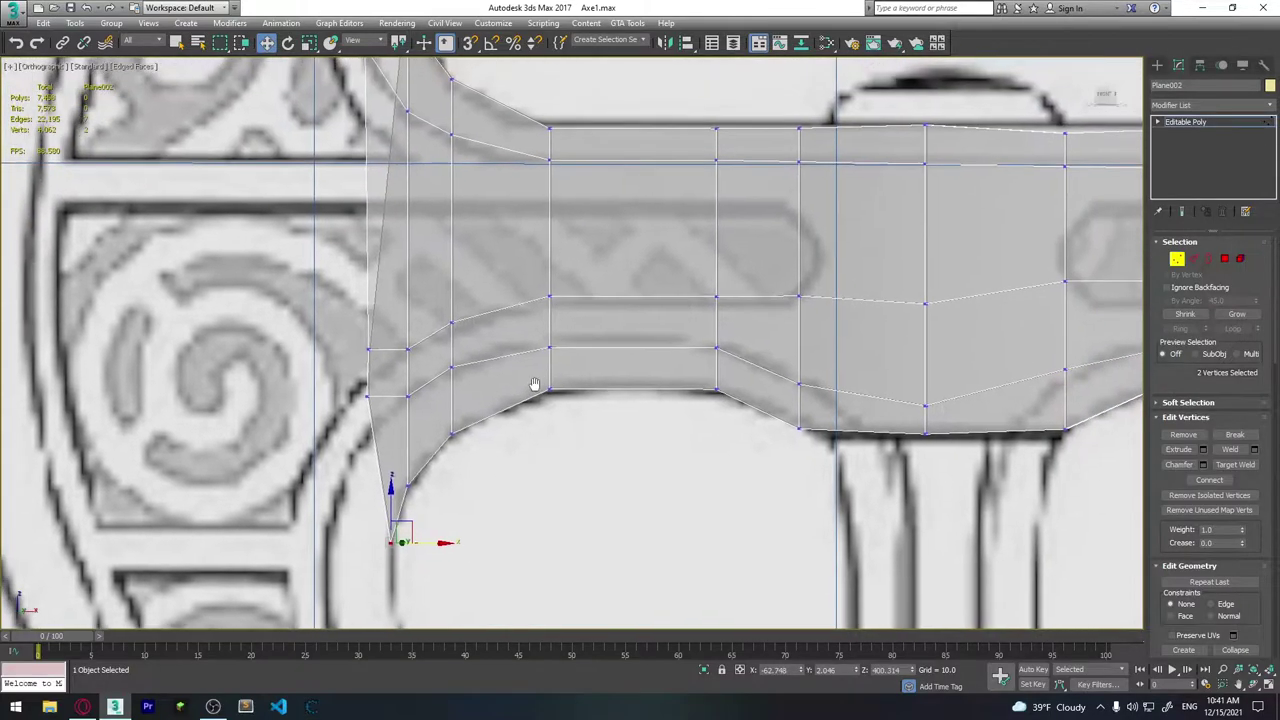
left_click(1177, 259)
scroll(460, 340, "down", 2)
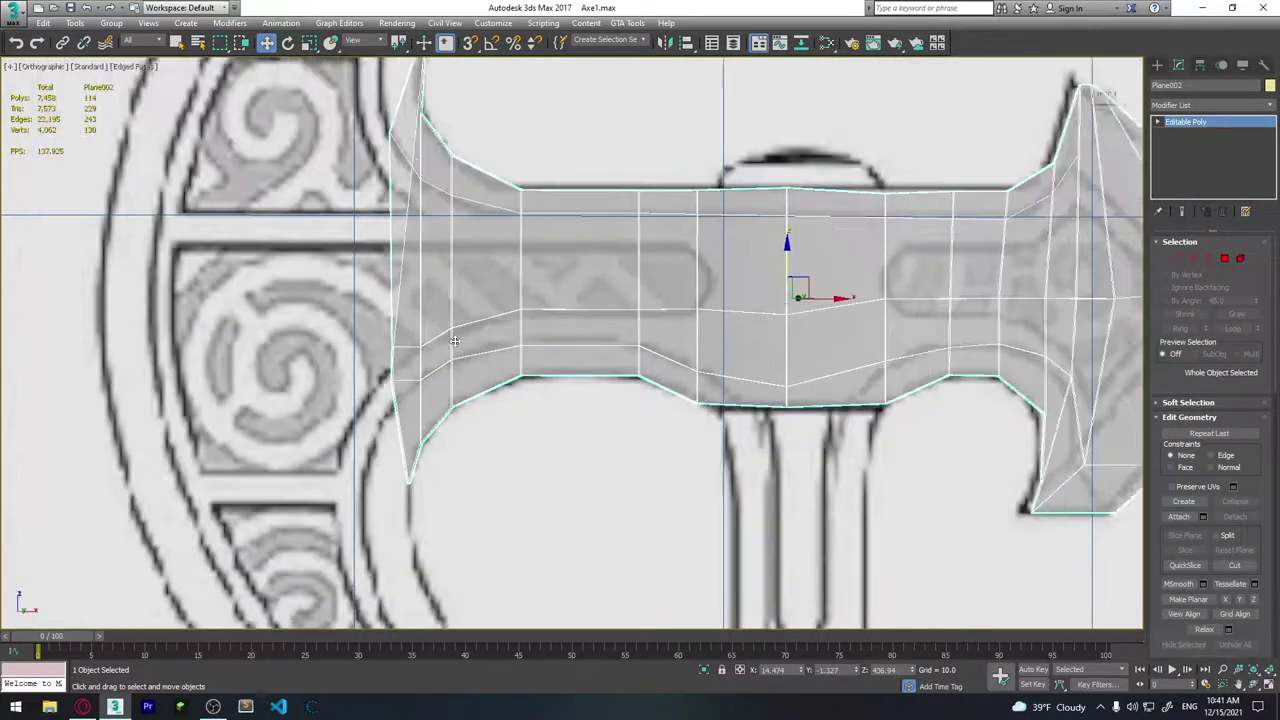
scroll(490, 340, "down", 3)
In the four-viewport layout, remove the first surplus vertices along the axe head's curve in Top view.
key("alt+w")
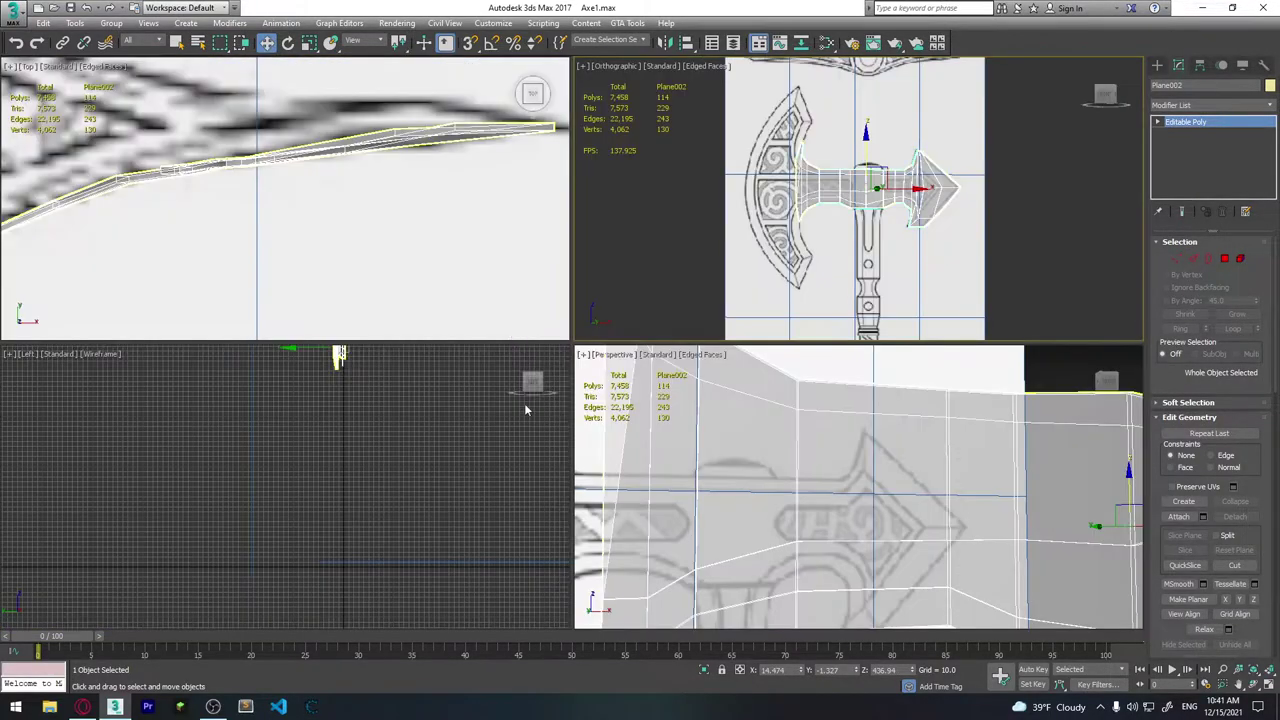
scroll(494, 240, "down", 2)
scroll(430, 238, "down", 3)
middle_click_drag(410, 260, 414, 213)
scroll(414, 213, "up", 3)
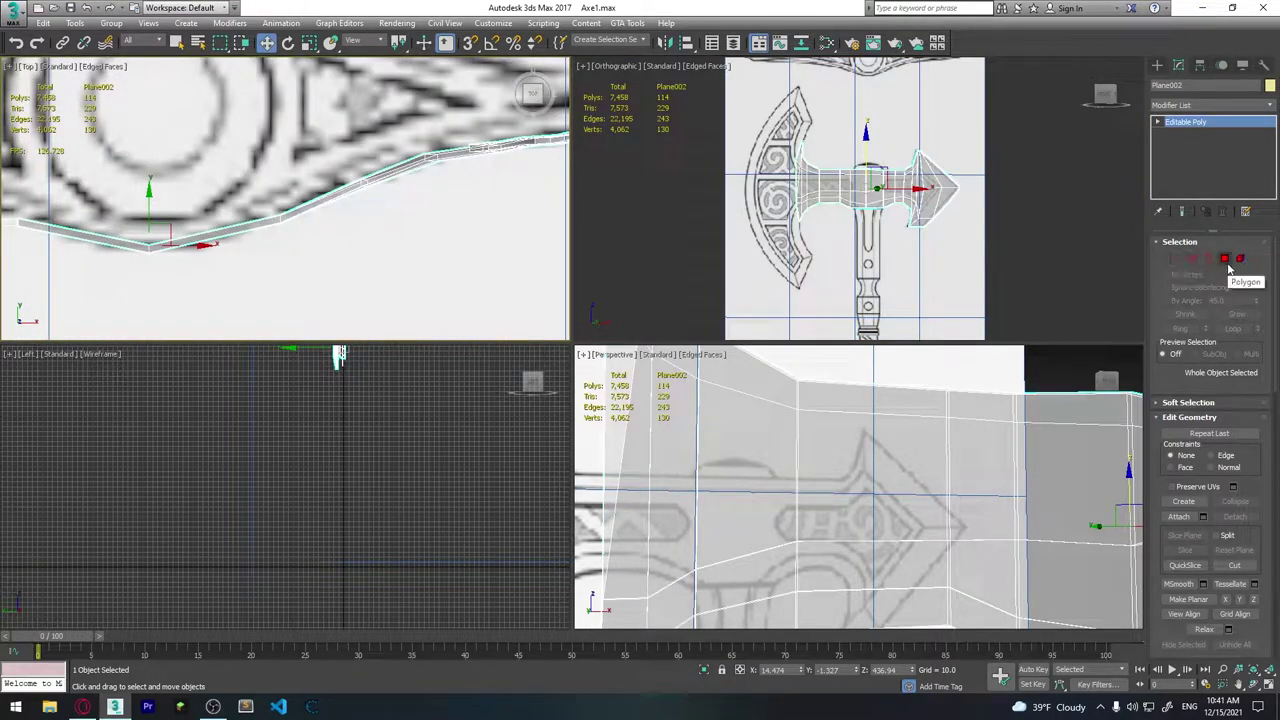
left_click(1181, 260)
scroll(300, 200, "up", 2)
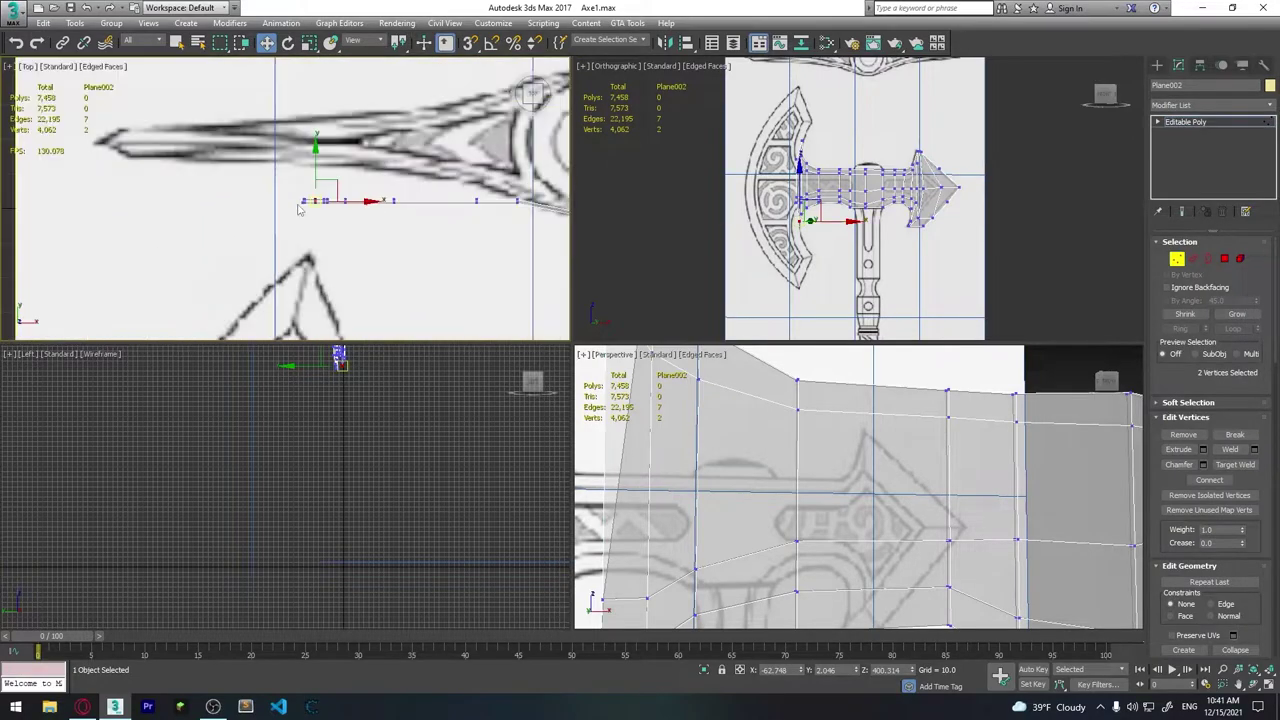
scroll(290, 200, "up", 3)
left_click_drag(264, 184, 312, 197)
key("BackSpace")
scroll(312, 197, "up", 2)
scroll(314, 195, "up", 2)
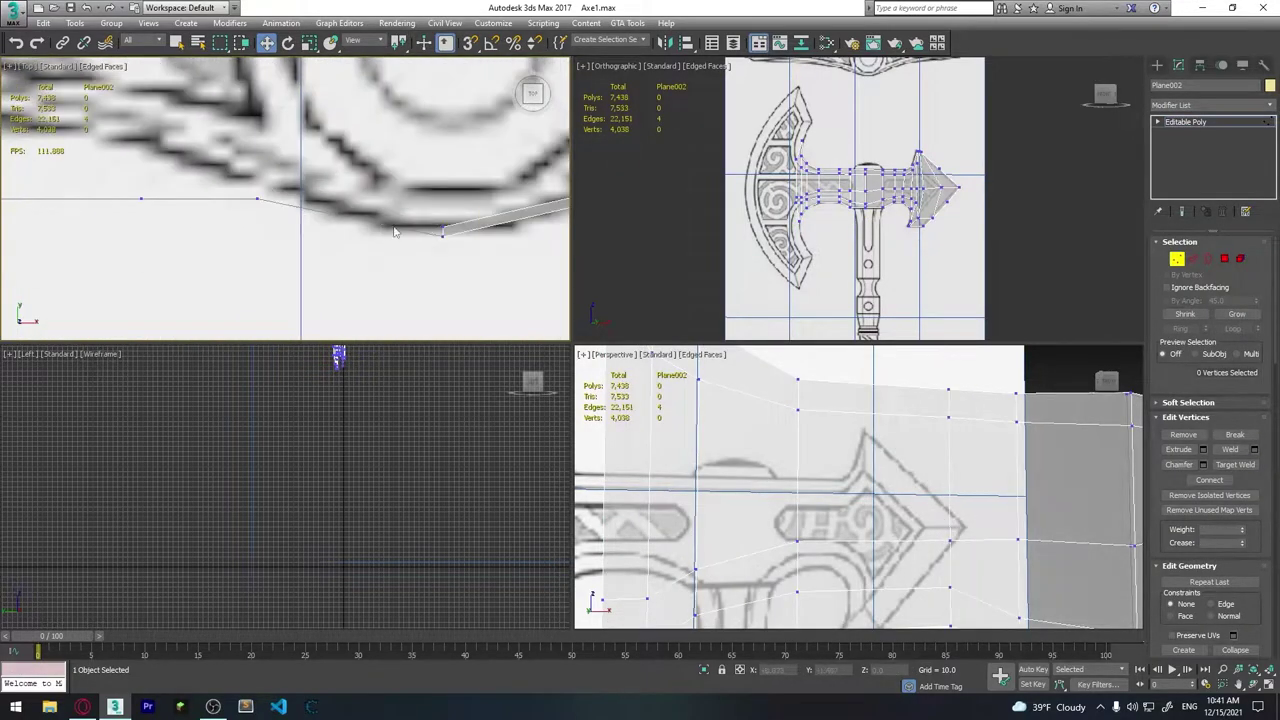
scroll(316, 192, "up", 2)
key("BackSpace")
Remove the remaining surplus vertex clusters along the rest of the curved profile.
middle_click_drag(346, 208, 245, 240)
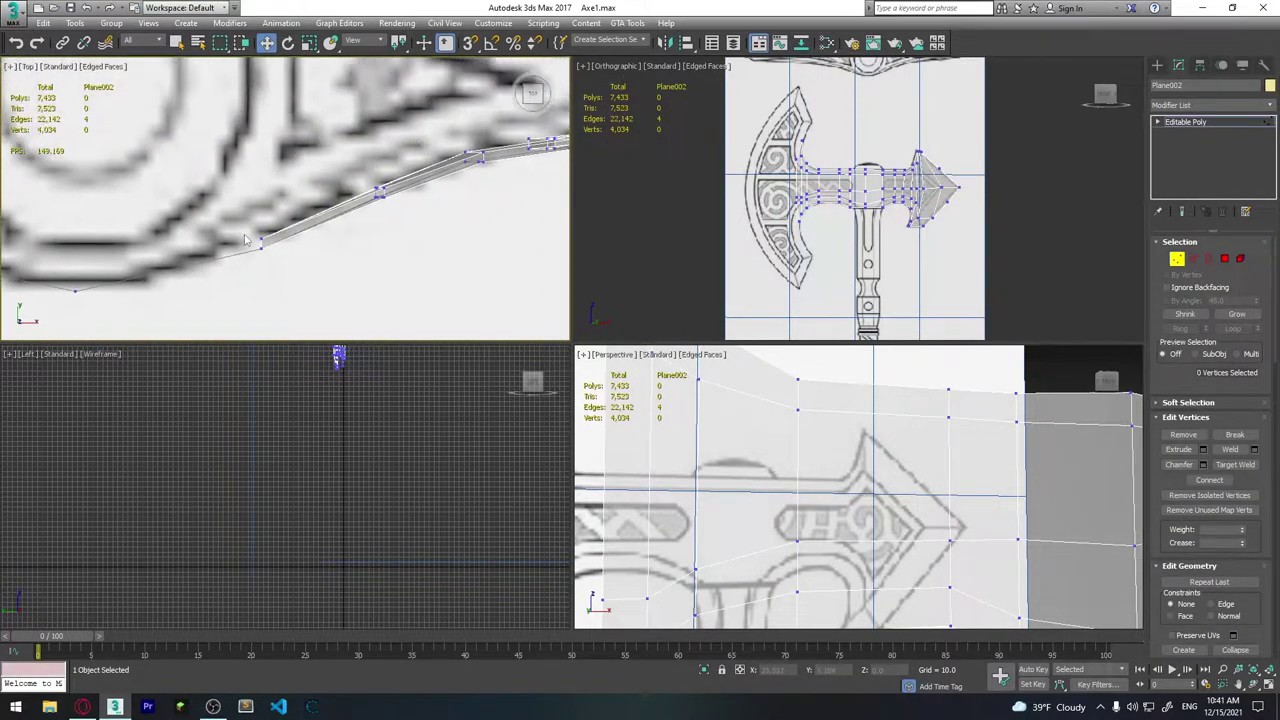
left_click_drag(262, 242, 266, 230)
key("BackSpace")
scroll(277, 248, "up", 2)
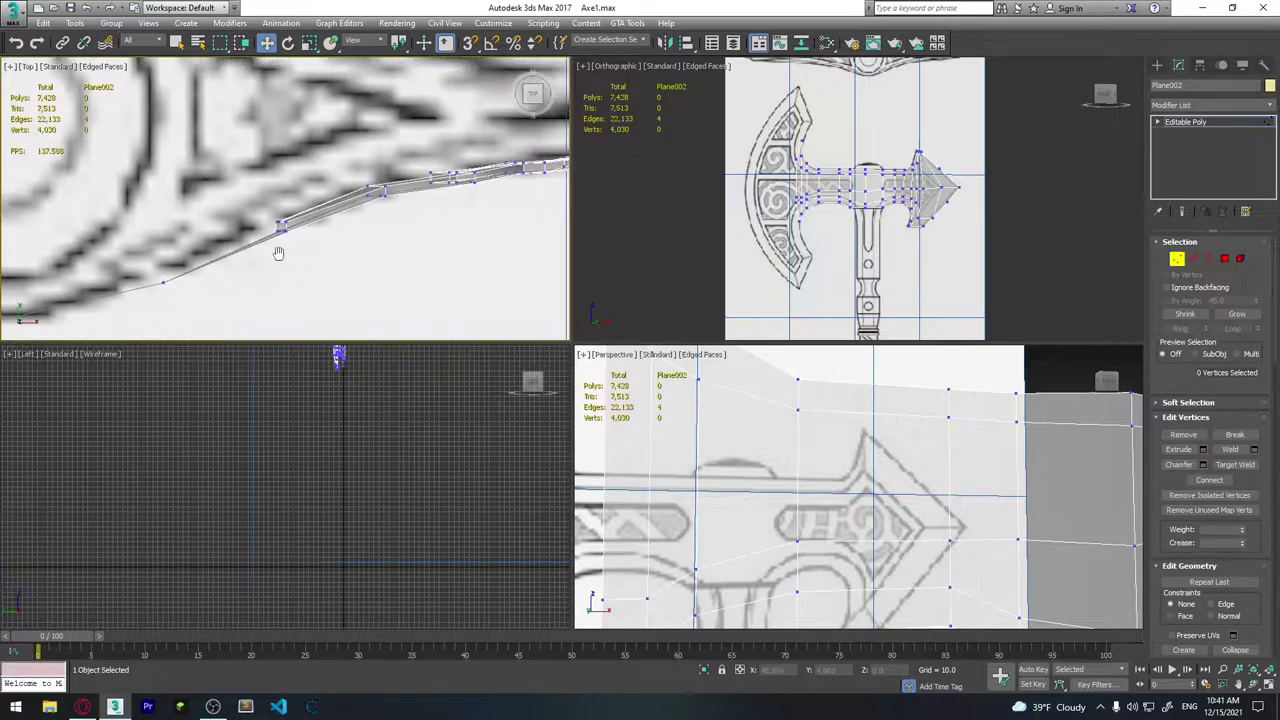
scroll(250, 240, "up", 2)
key("BackSpace")
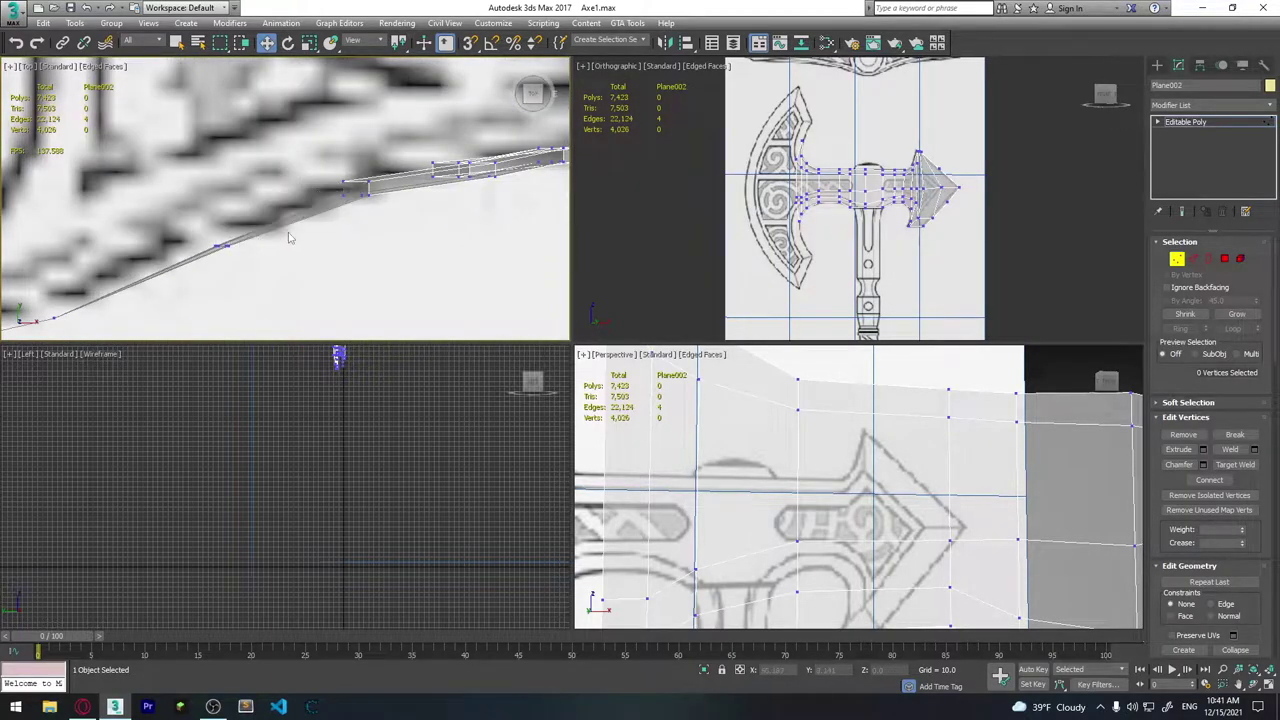
mouse_move(240, 241)
middle_mouse_down()
mouse_move(173, 236)
mouse_move(186, 229)
middle_mouse_up()
key("BackSpace")
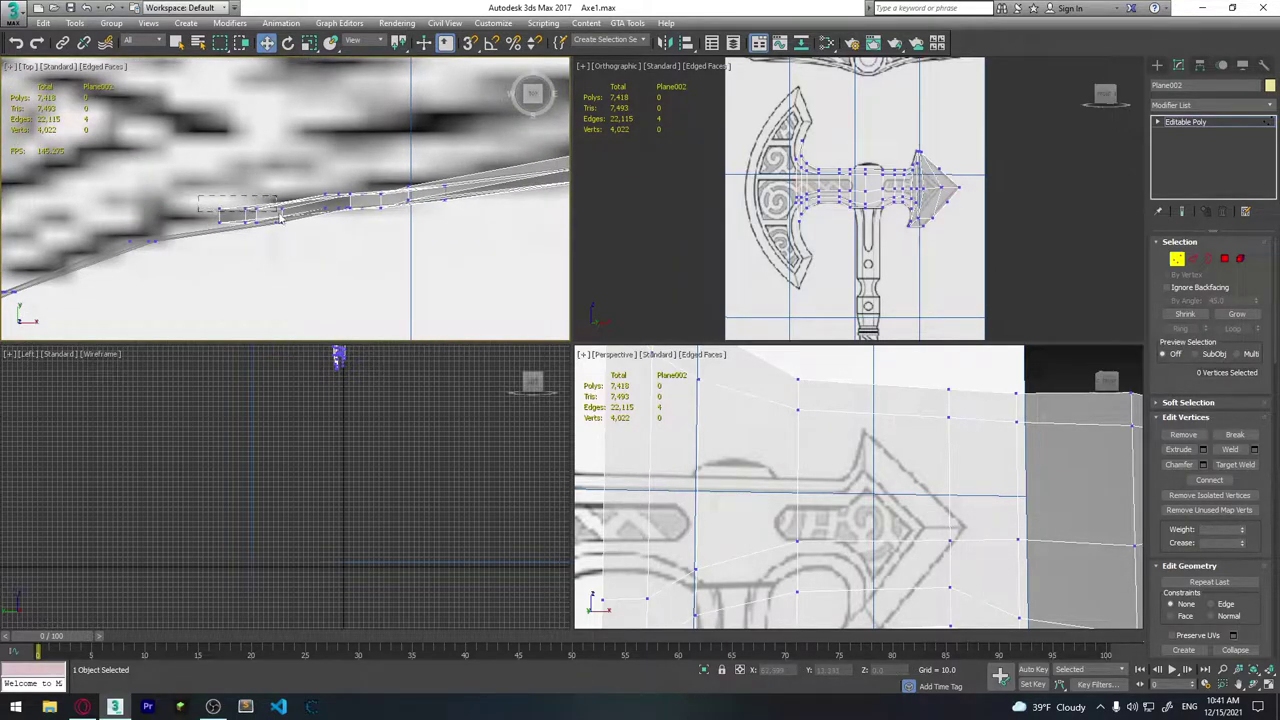
left_click_drag(290, 218, 300, 222)
key("BackSpace")
middle_click_drag(325, 212, 250, 222)
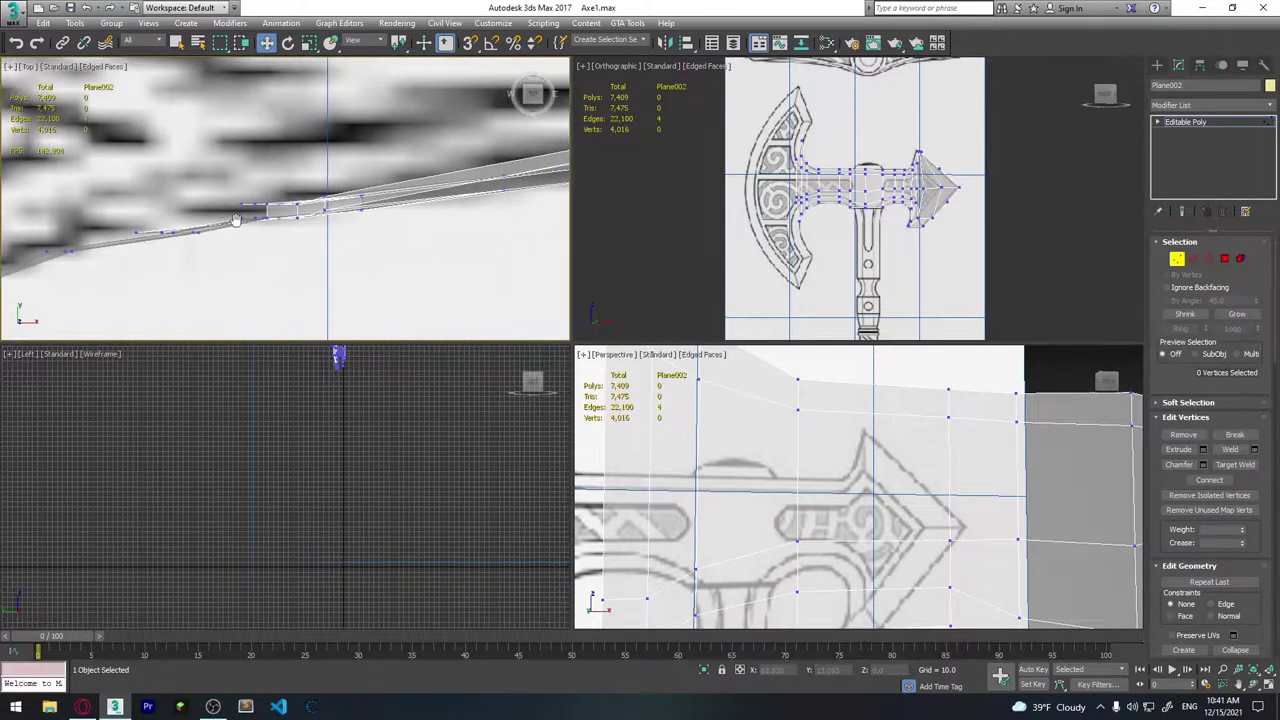
scroll(812, 457, "down", 5)
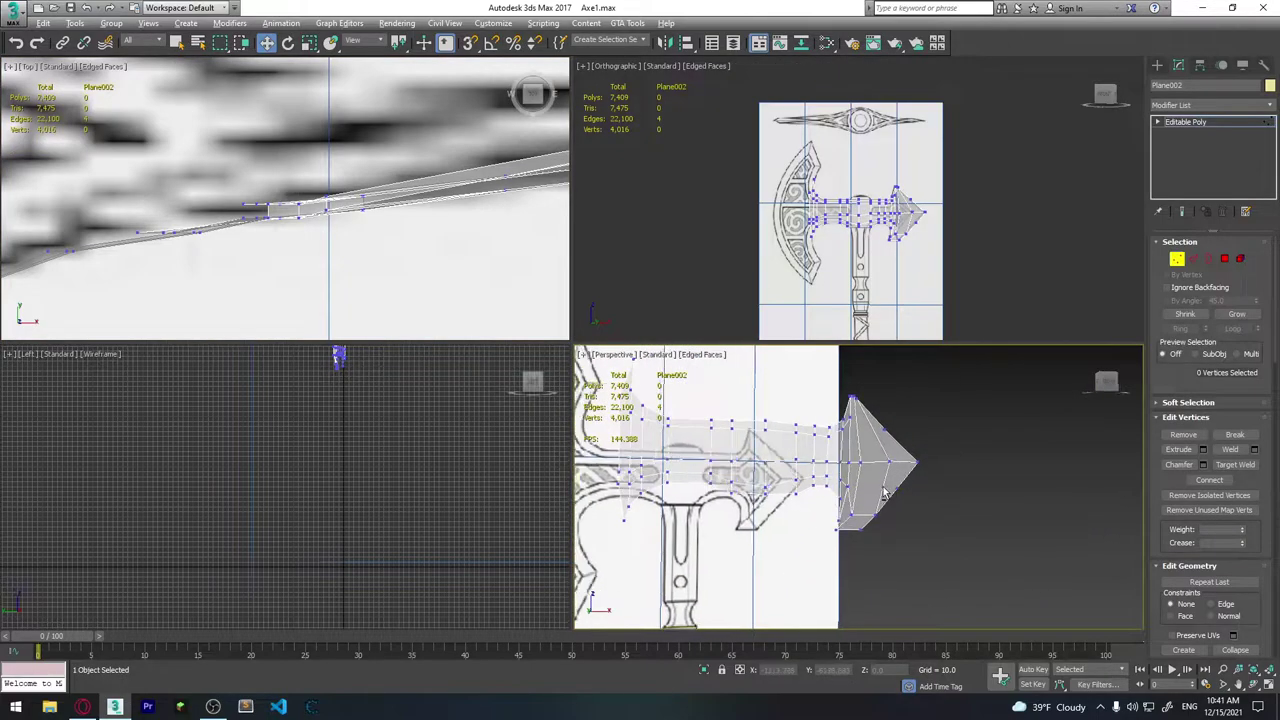
Reframe the Perspective and Front views on the whole axe, then delete vertices near the blade edge.
mouse_move(812, 470)
middle_mouse_down("alt")
mouse_move(826, 490)
mouse_move(774, 523)
mouse_move(828, 492)
mouse_move(890, 529)
mouse_move(961, 546)
mouse_move(1044, 517)
mouse_move(1021, 544)
mouse_move(868, 506)
middle_mouse_up("alt")
scroll(866, 507, "up", 3)
scroll(864, 508, "up", 2)
scroll(852, 215, "up", 3)
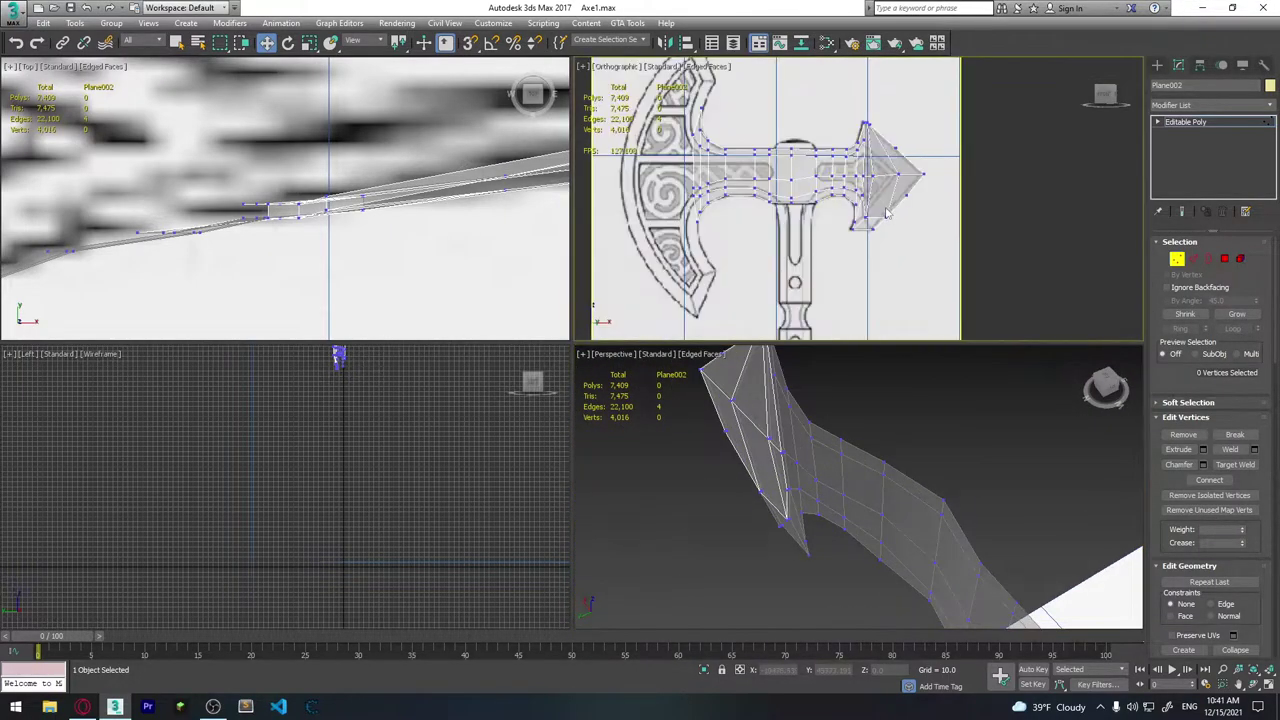
scroll(852, 215, "up", 3)
scroll(852, 215, "down", 5)
middle_click_drag(852, 215, 810, 187)
scroll(928, 486, "up", 2)
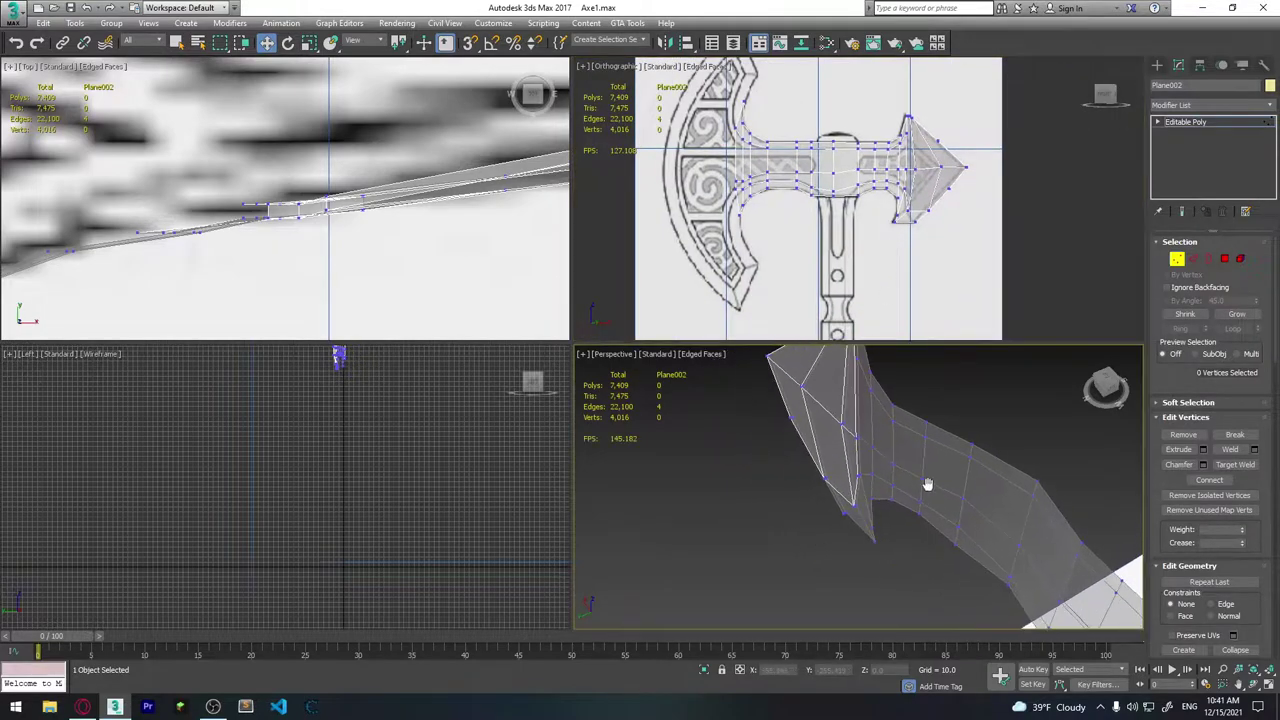
scroll(881, 478, "up", 2)
scroll(876, 465, "down", 2)
scroll(371, 220, "up", 2)
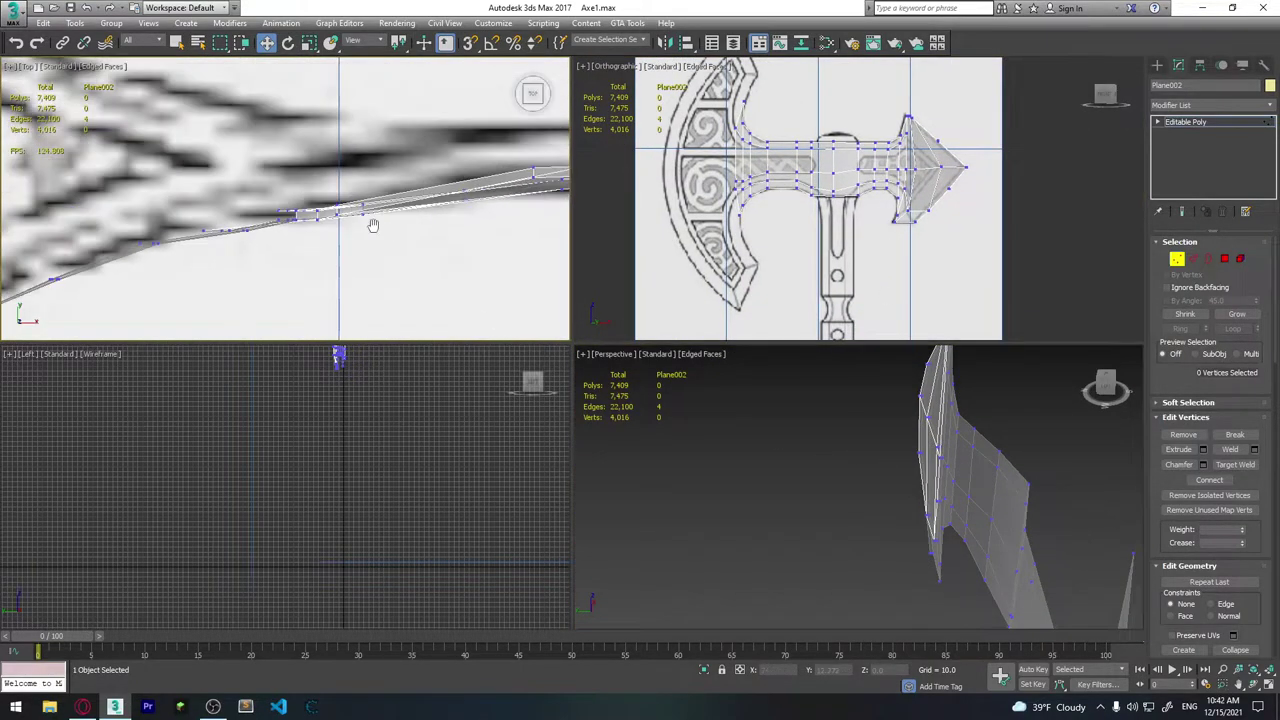
scroll(371, 220, "up", 2)
left_click_drag(226, 238, 228, 240)
scroll(228, 240, "up", 2)
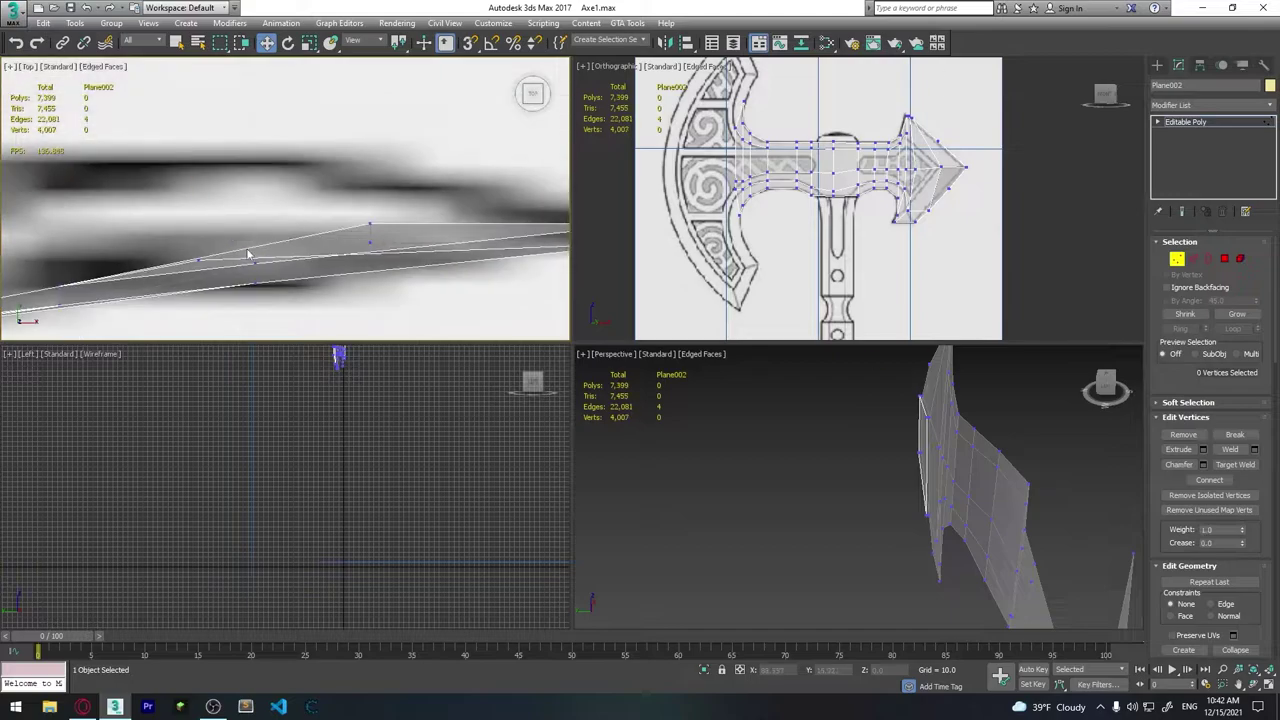
key("Delete")
Collapse the two blade-tip vertices into one point, narrowing the inner end.
middle_click_drag(860, 400, 798, 483, "alt")
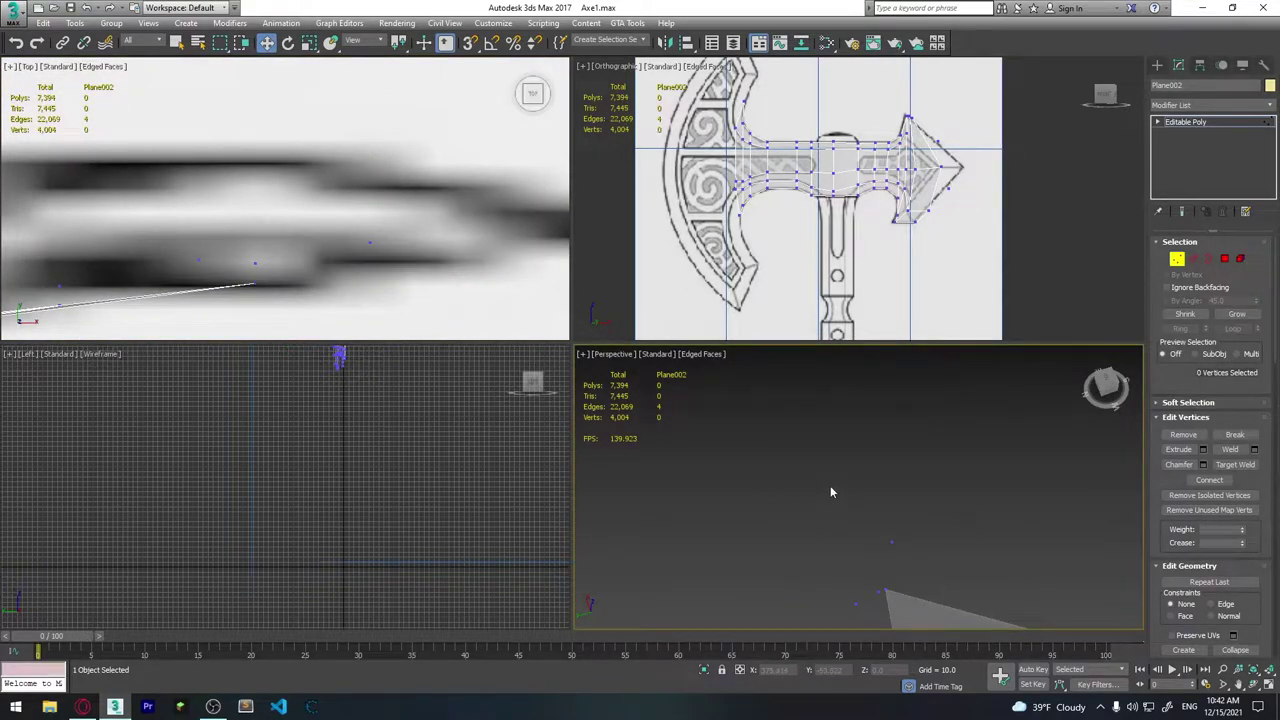
left_click_drag(818, 500, 830, 486)
left_click(863, 518)
middle_click_drag(863, 518, 853, 494, "alt")
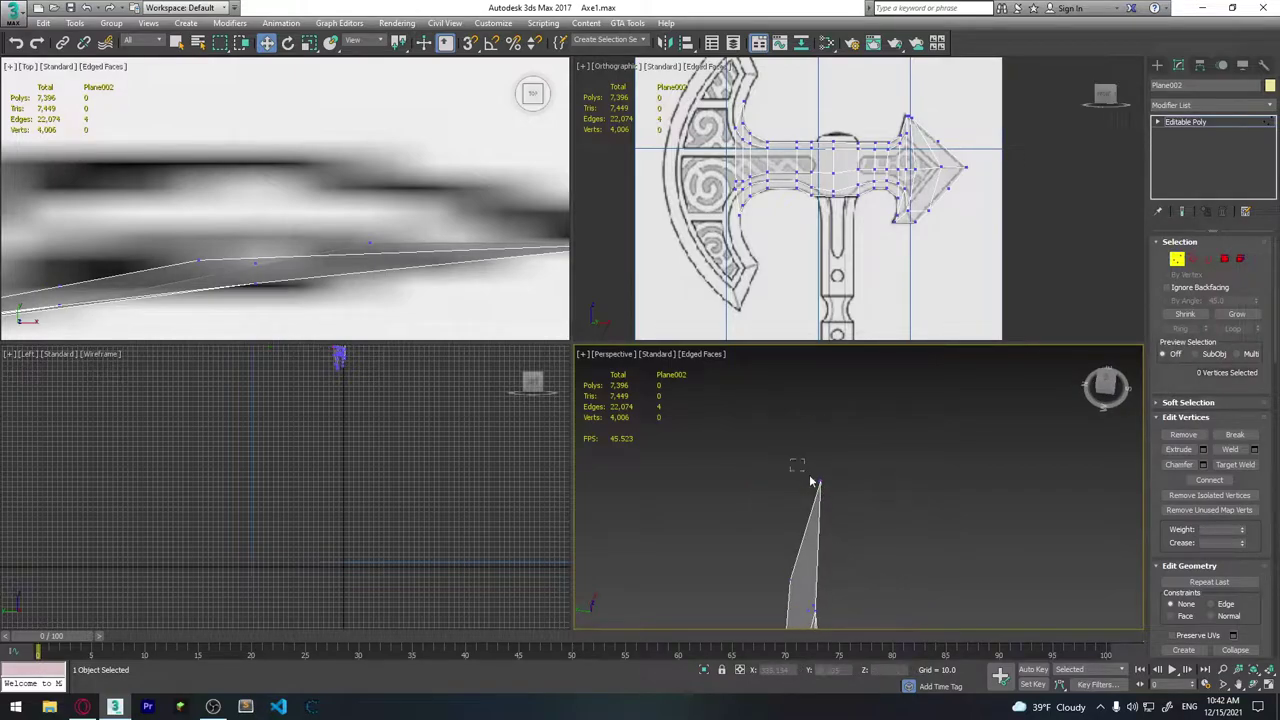
left_click_drag(818, 487, 818, 488)
key("ctrl+alt+c")
left_click(857, 530)
mouse_move(803, 583)
middle_mouse_down("alt")
mouse_move(815, 593)
mouse_move(780, 579)
mouse_move(894, 491)
mouse_move(928, 488)
mouse_move(881, 530)
mouse_move(1096, 471)
mouse_move(971, 497)
mouse_move(993, 498)
mouse_move(931, 478)
mouse_move(878, 487)
middle_mouse_up("alt")
left_click(938, 484)
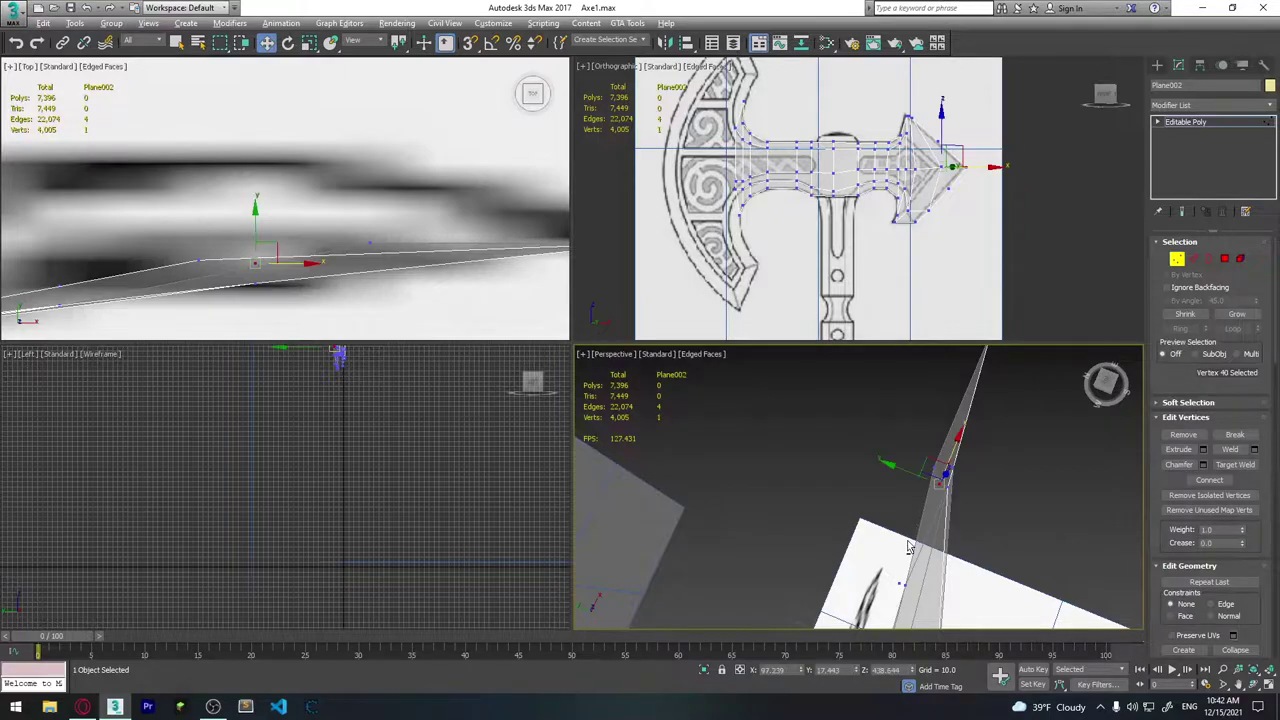
scroll(940, 486, "up", 5)
mouse_move(960, 521)
middle_mouse_down("alt")
mouse_move(1023, 466)
mouse_move(1084, 508)
mouse_move(952, 510)
middle_mouse_up("alt")
key("Delete")
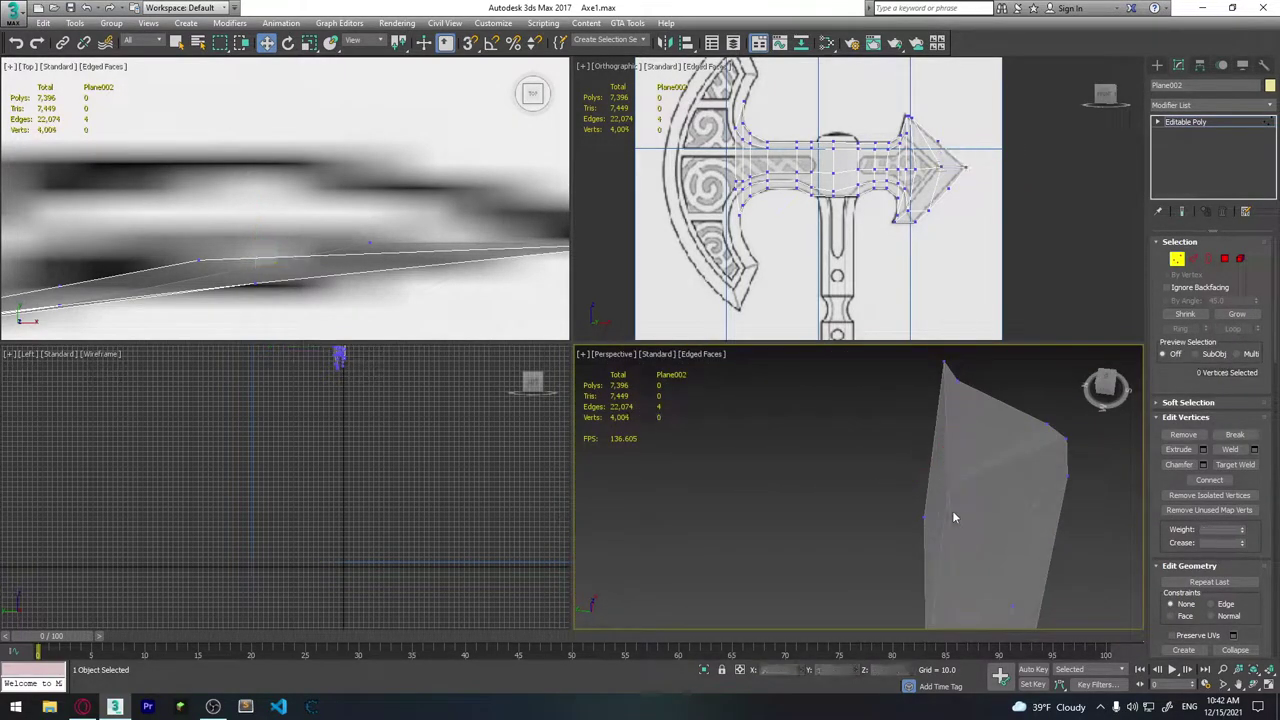
mouse_move(1013, 457)
middle_mouse_down("alt")
mouse_move(1023, 531)
mouse_move(966, 534)
mouse_move(1010, 558)
mouse_move(1080, 458)
middle_mouse_up("alt")
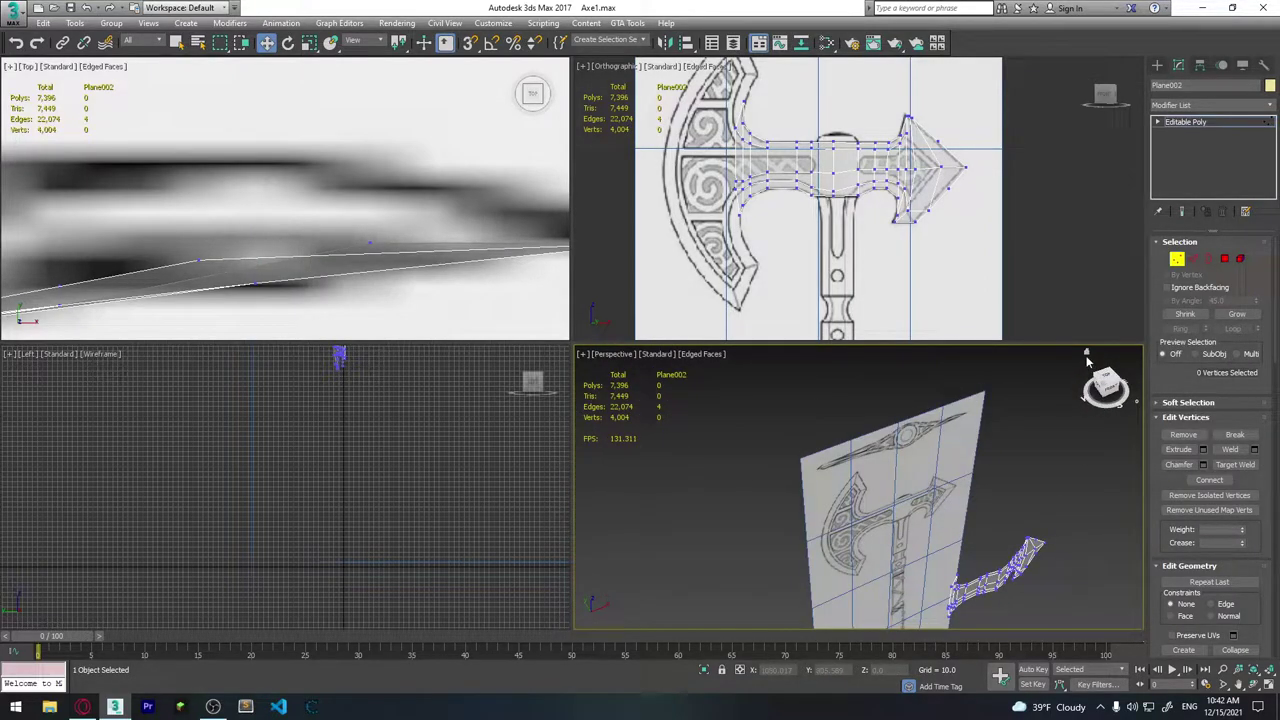
scroll(1036, 580, "up", 3)
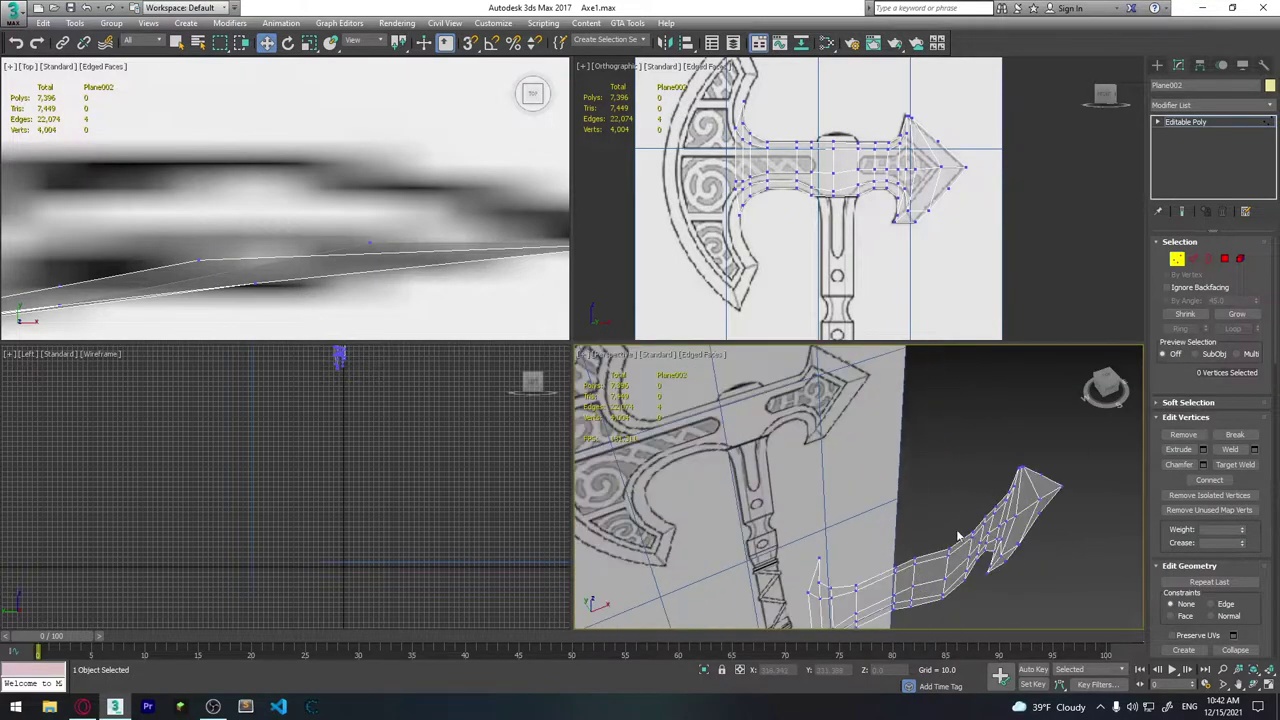
scroll(1036, 580, "up", 3)
mouse_move(1036, 580)
middle_mouse_down("alt")
mouse_move(1089, 557)
mouse_move(920, 537)
mouse_move(934, 477)
mouse_move(886, 489)
mouse_move(915, 489)
middle_mouse_up("alt")
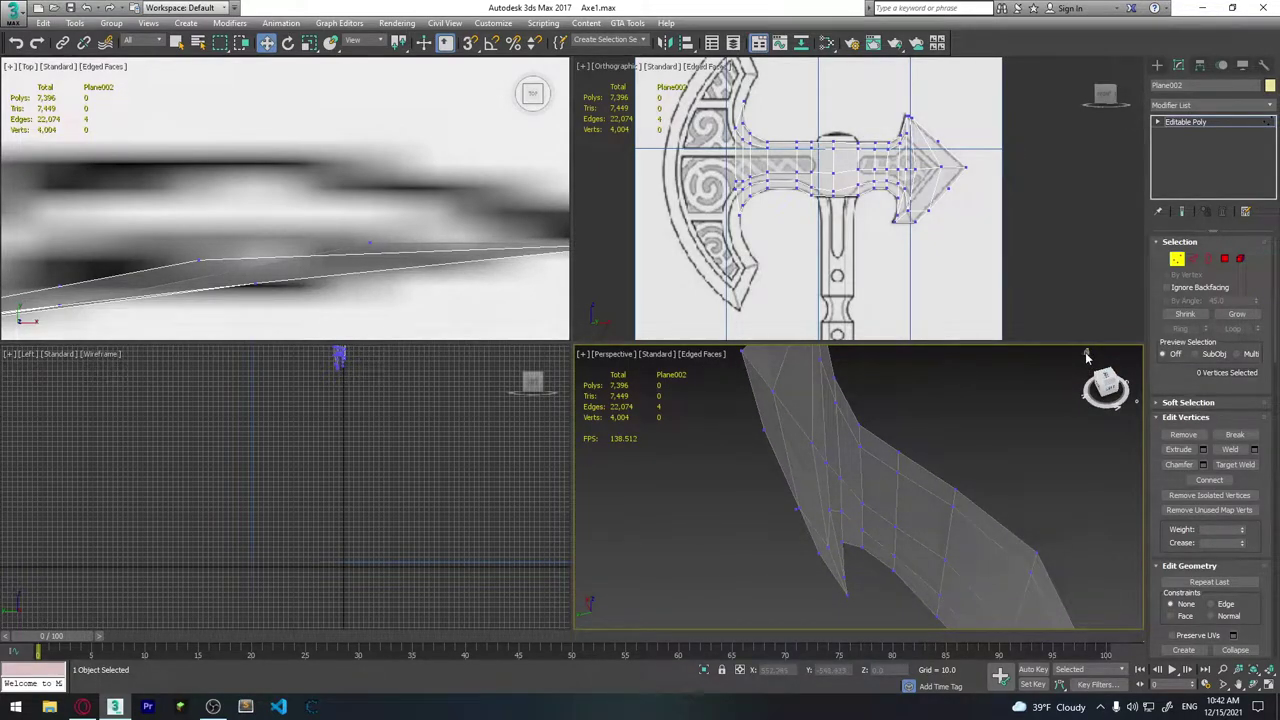
left_click(1087, 357)
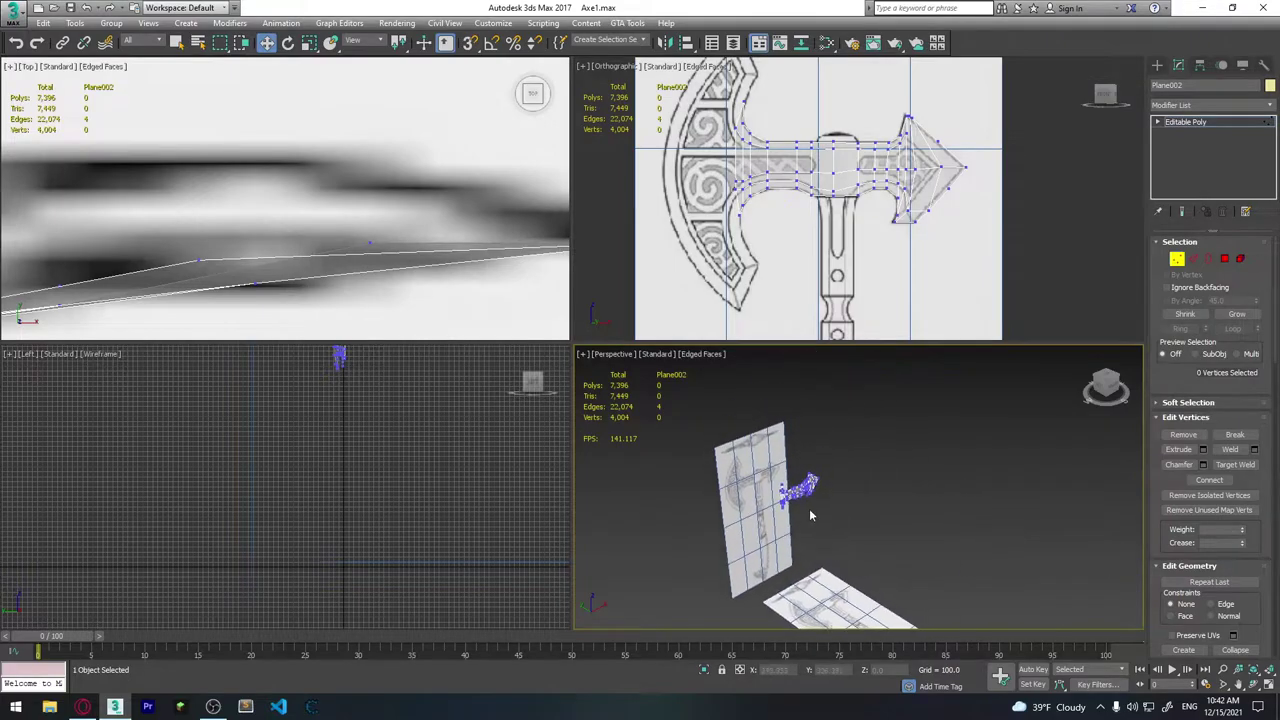
scroll(810, 515, "up", 2)
scroll(803, 490, "up", 3)
scroll(850, 480, "up", 2)
scroll(977, 473, "up", 2)
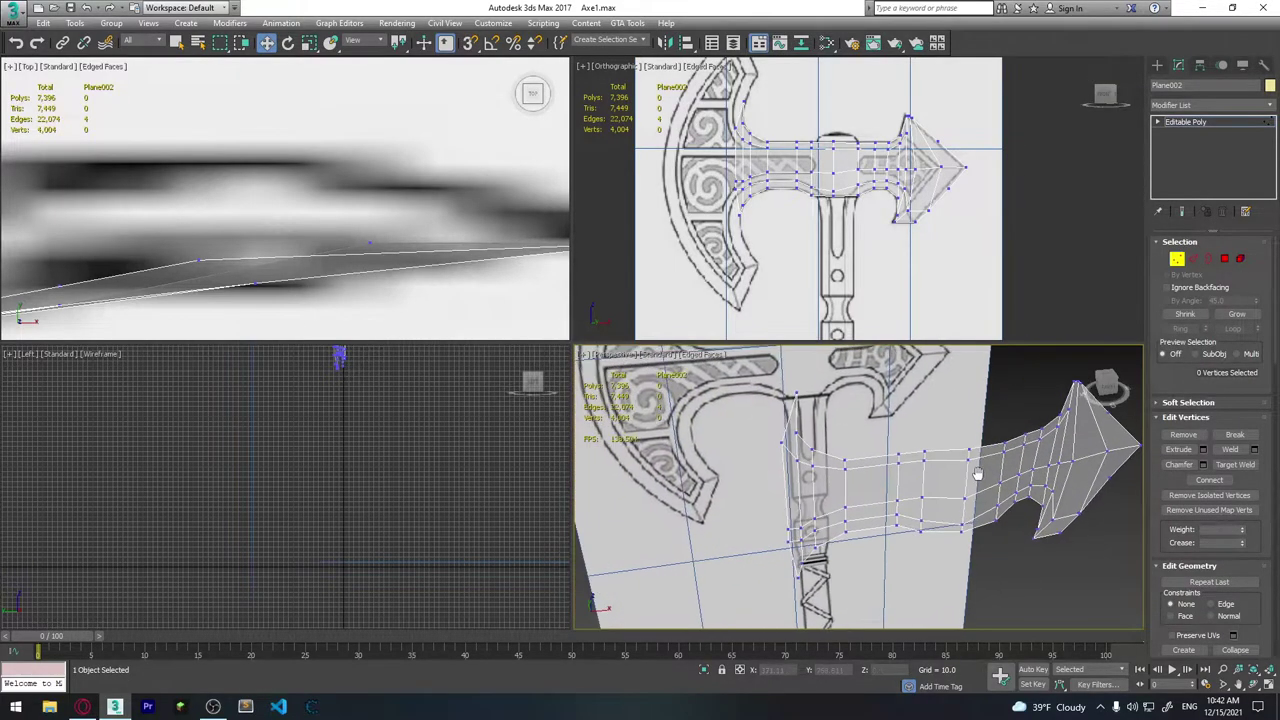
middle_click_drag(977, 473, 875, 470, "alt")
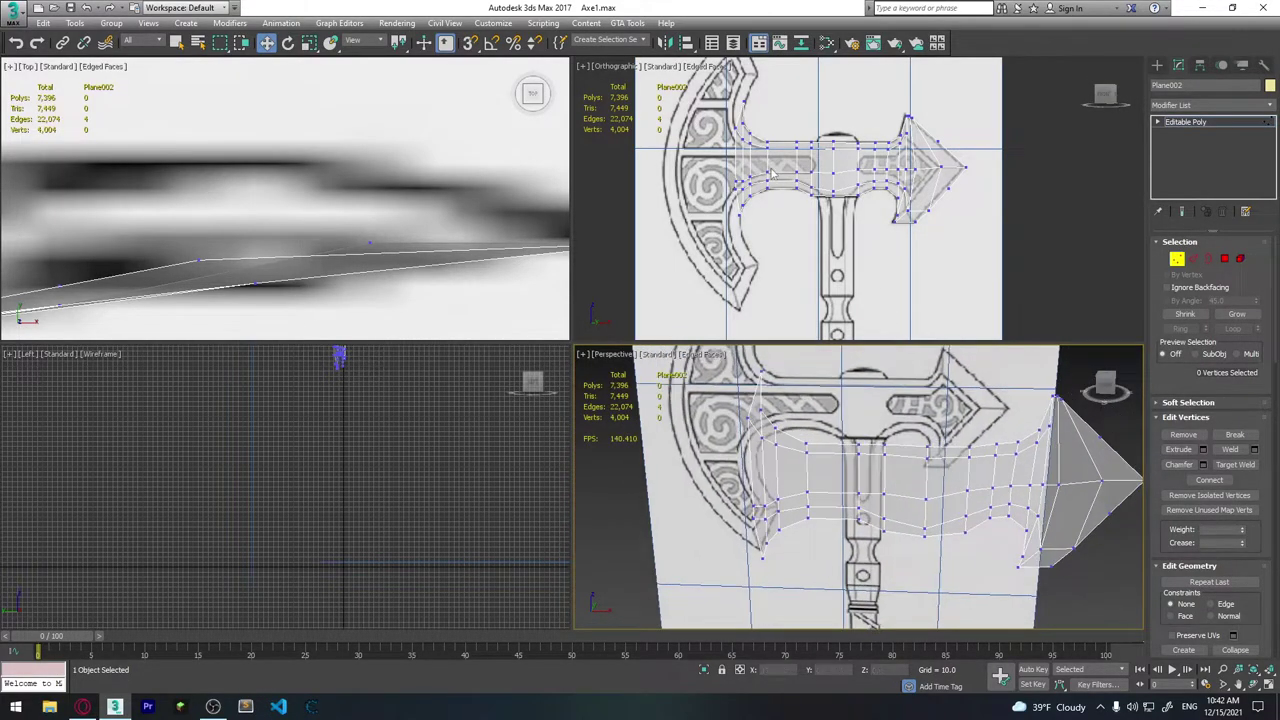
middle_click_drag(775, 207, 868, 200)
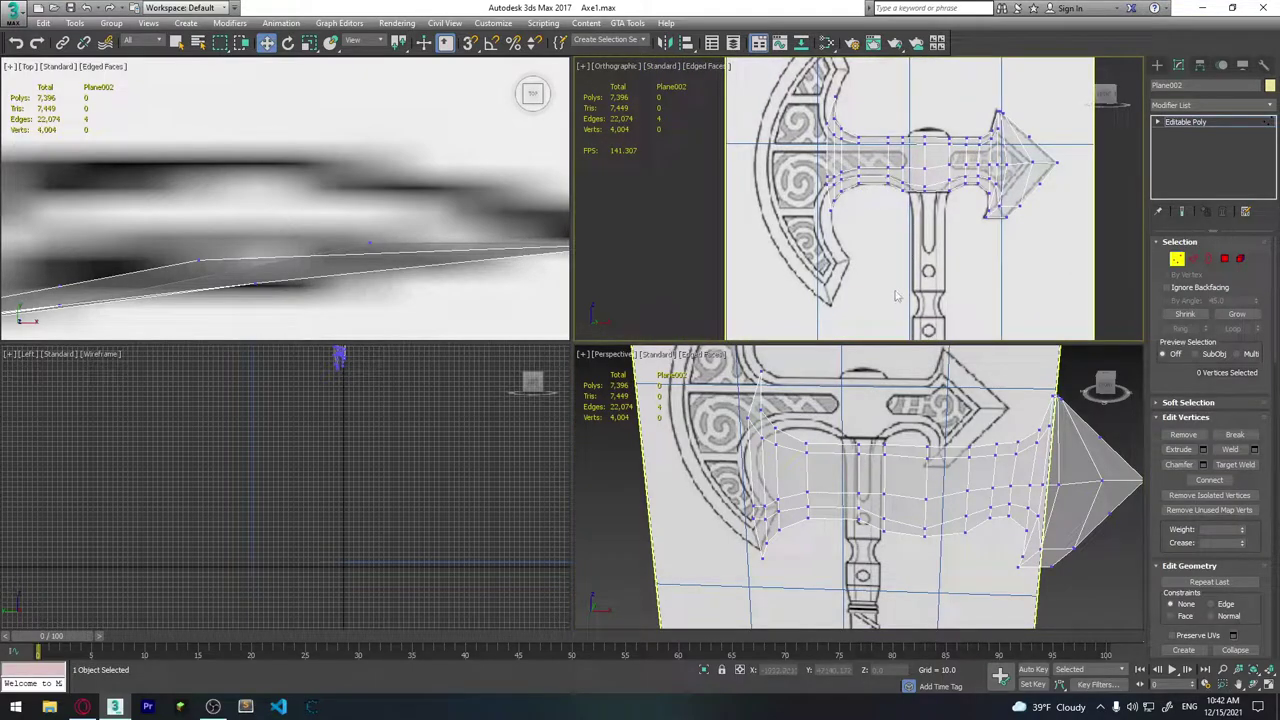
Maximize the front view and move the blade's inner corner vertex down onto the reference outline.
key("alt+w")
scroll(595, 392, "up", 1)
scroll(692, 380, "up", 3)
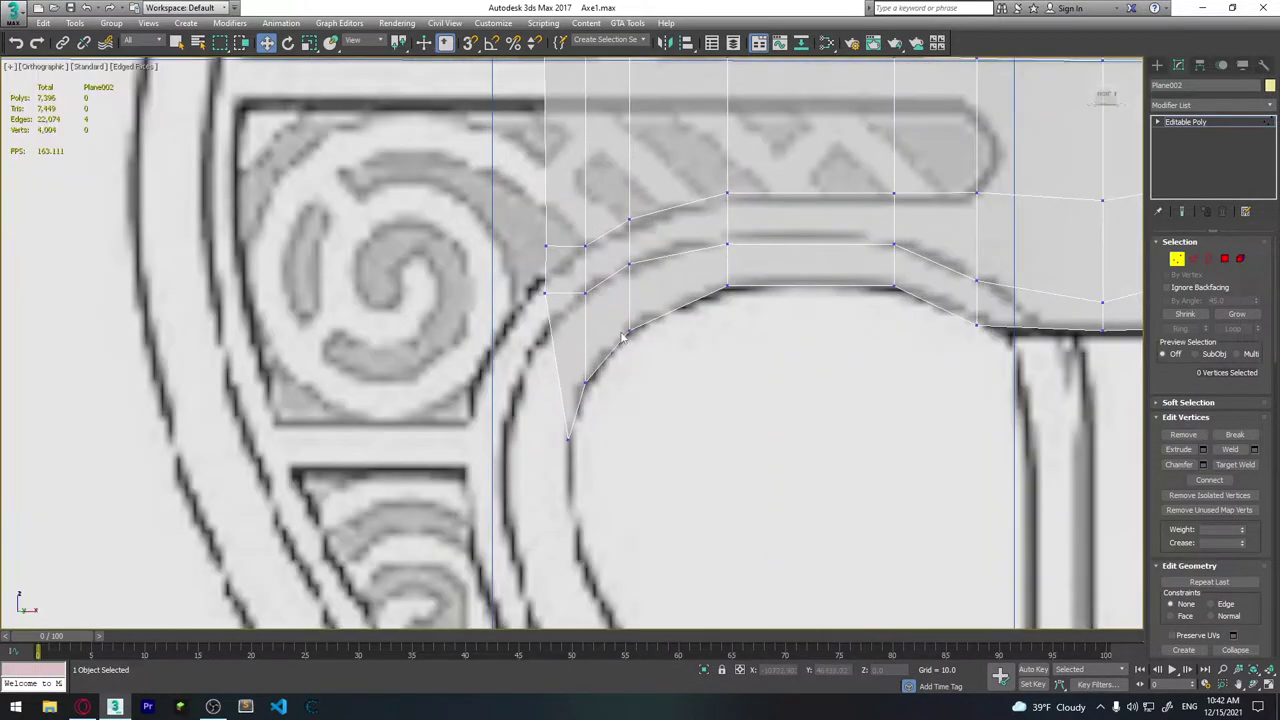
scroll(614, 355, "down", 2)
scroll(560, 400, "up", 4)
left_click(520, 355)
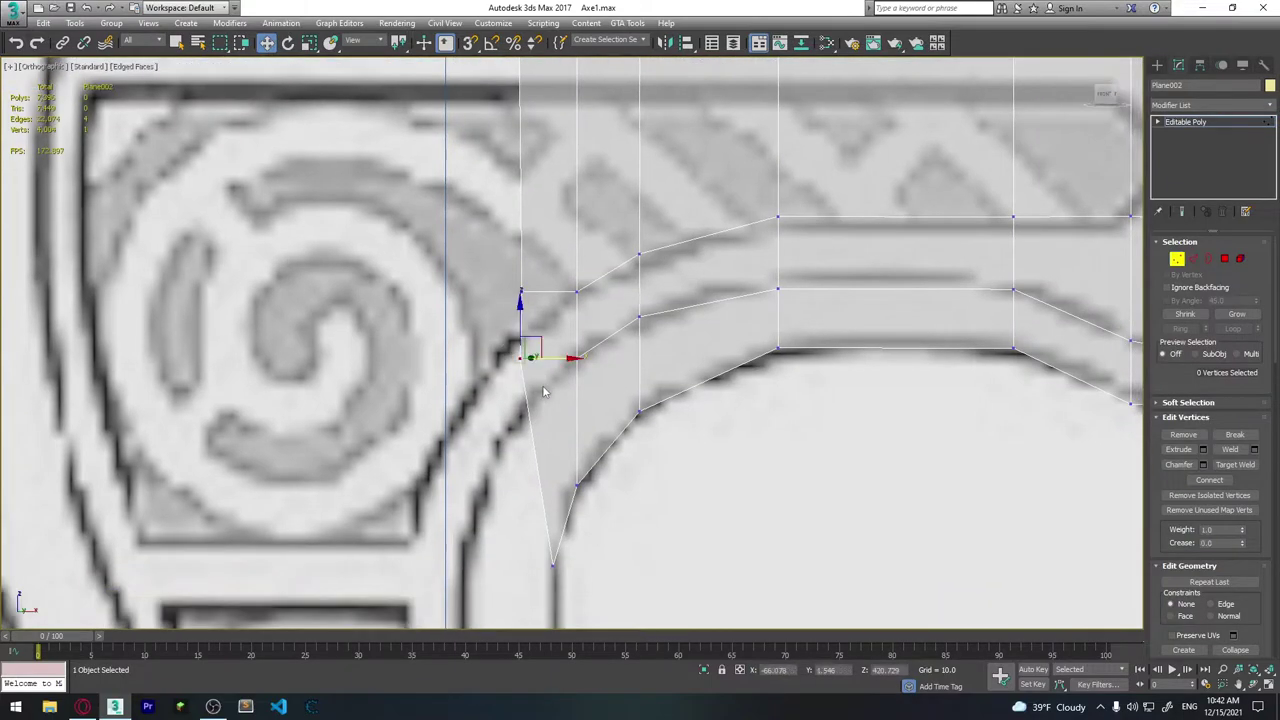
key("q")
key("w")
left_click_drag(527, 371, 530, 419)
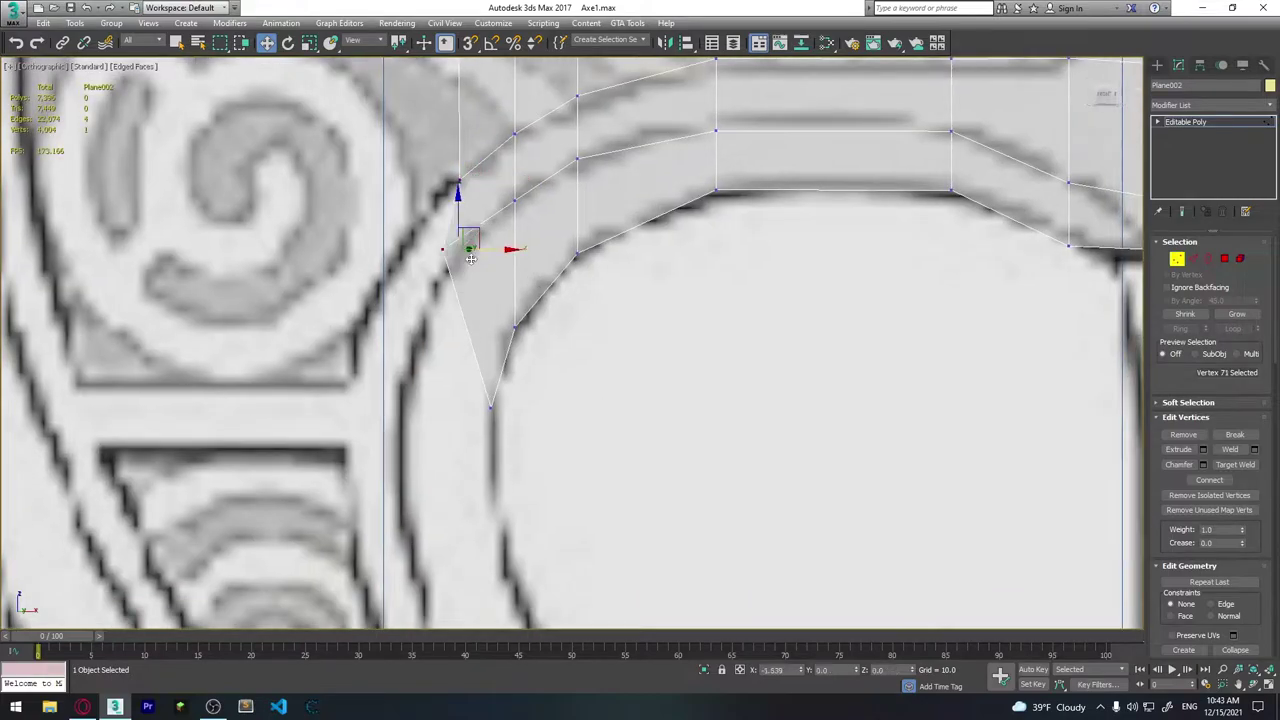
Move the next inner-curve vertices onto the reference lines.
middle_click_drag(521, 302, 434, 297)
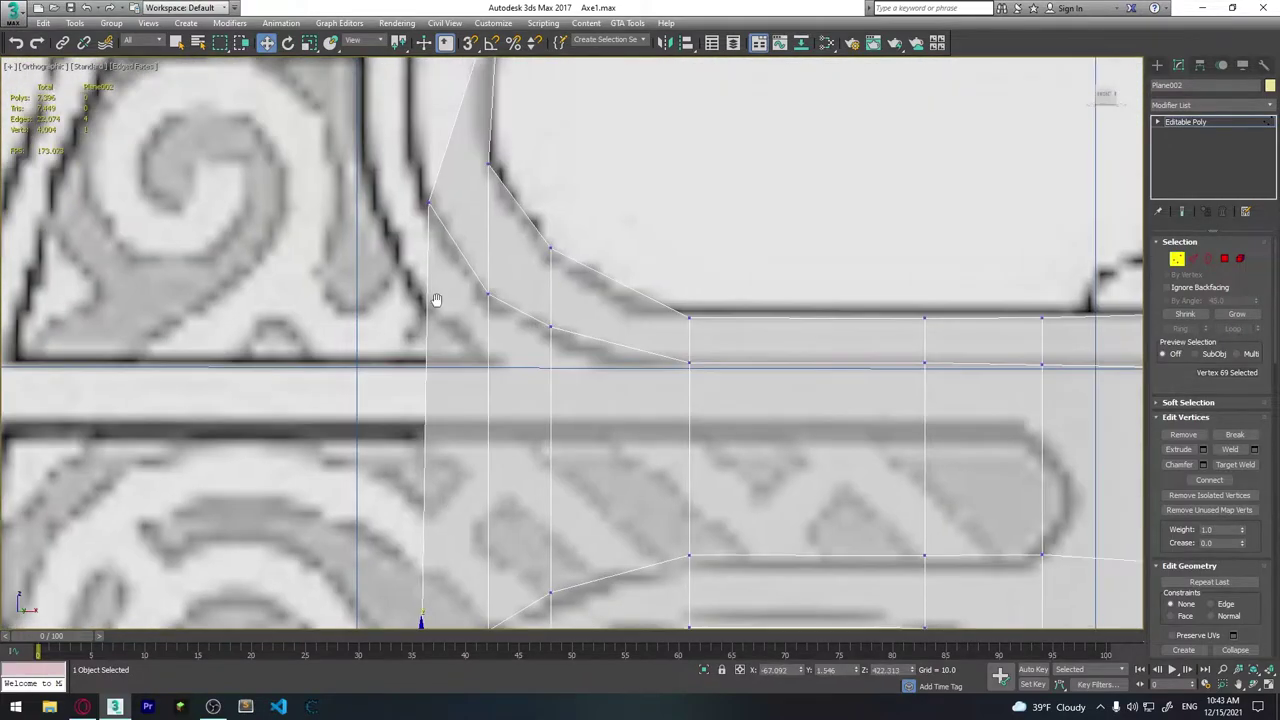
left_click(411, 418)
scroll(409, 378, "down", 5)
scroll(457, 314, "up", 5)
scroll(470, 260, "up", 2)
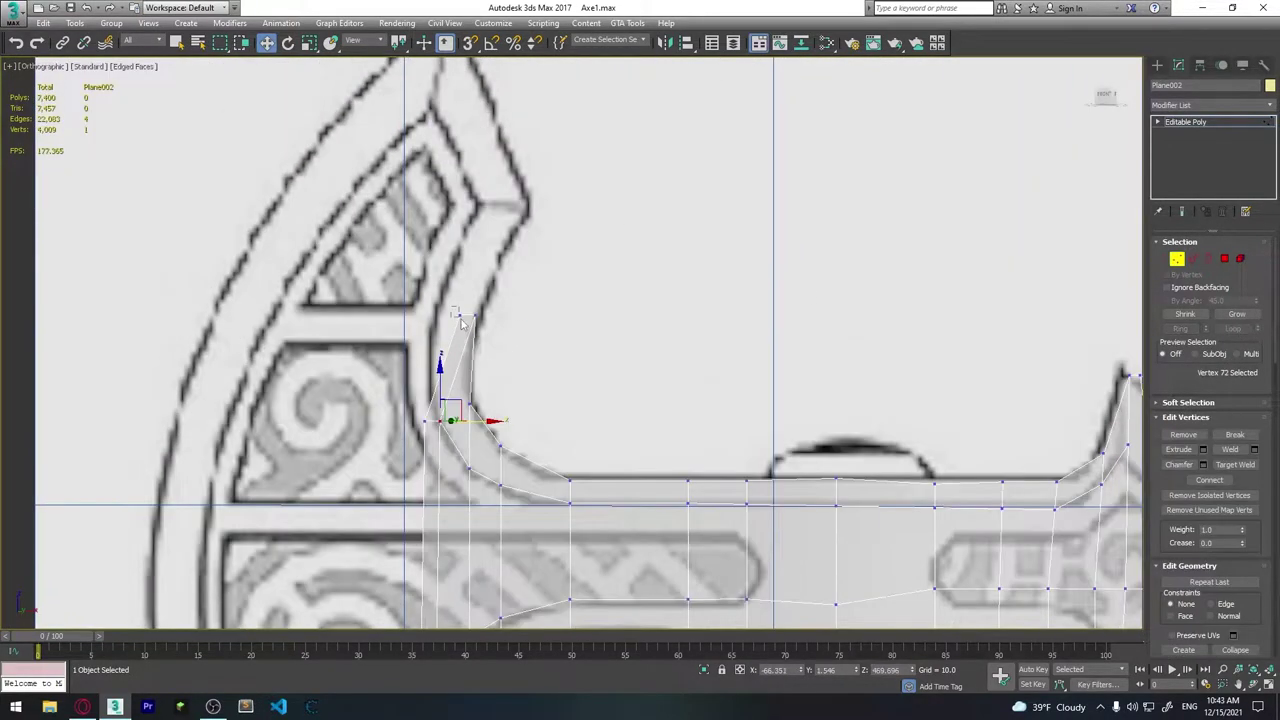
left_click(470, 210)
left_click(426, 421)
left_click_drag(426, 421, 430, 290)
middle_click_drag(430, 380, 426, 85)
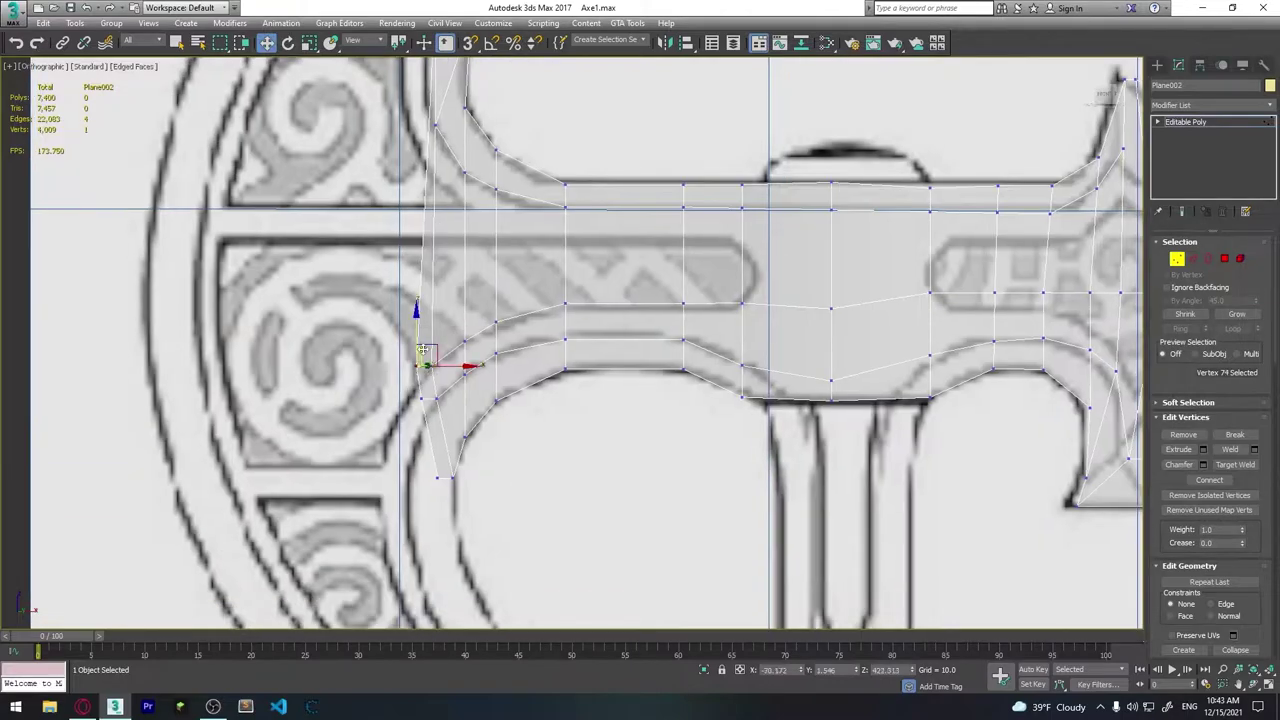
left_click_drag(423, 357, 405, 412)
Drag the lower inner-curve vertices along the blade outline to match the drawing.
left_click(437, 476)
middle_click_drag(437, 476, 397, 346)
left_click_drag(420, 340, 428, 432)
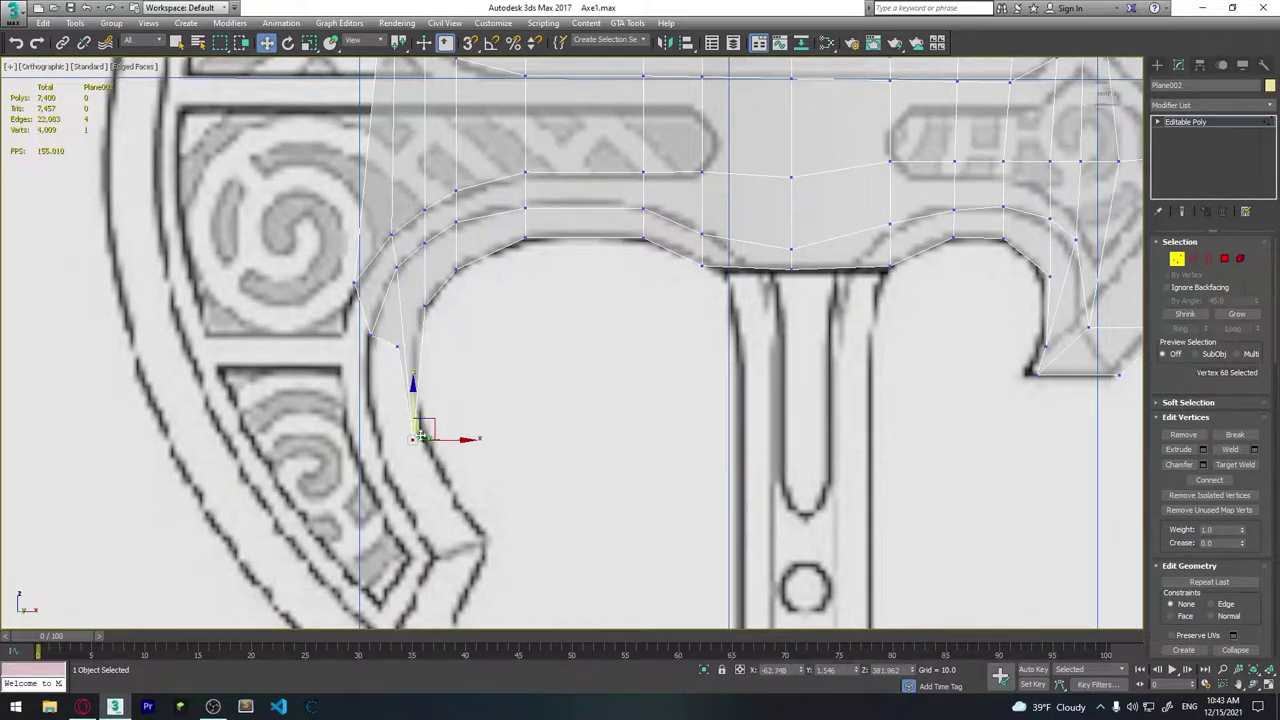
left_click(397, 346)
left_click_drag(397, 346, 428, 412)
scroll(455, 412, "up", 2)
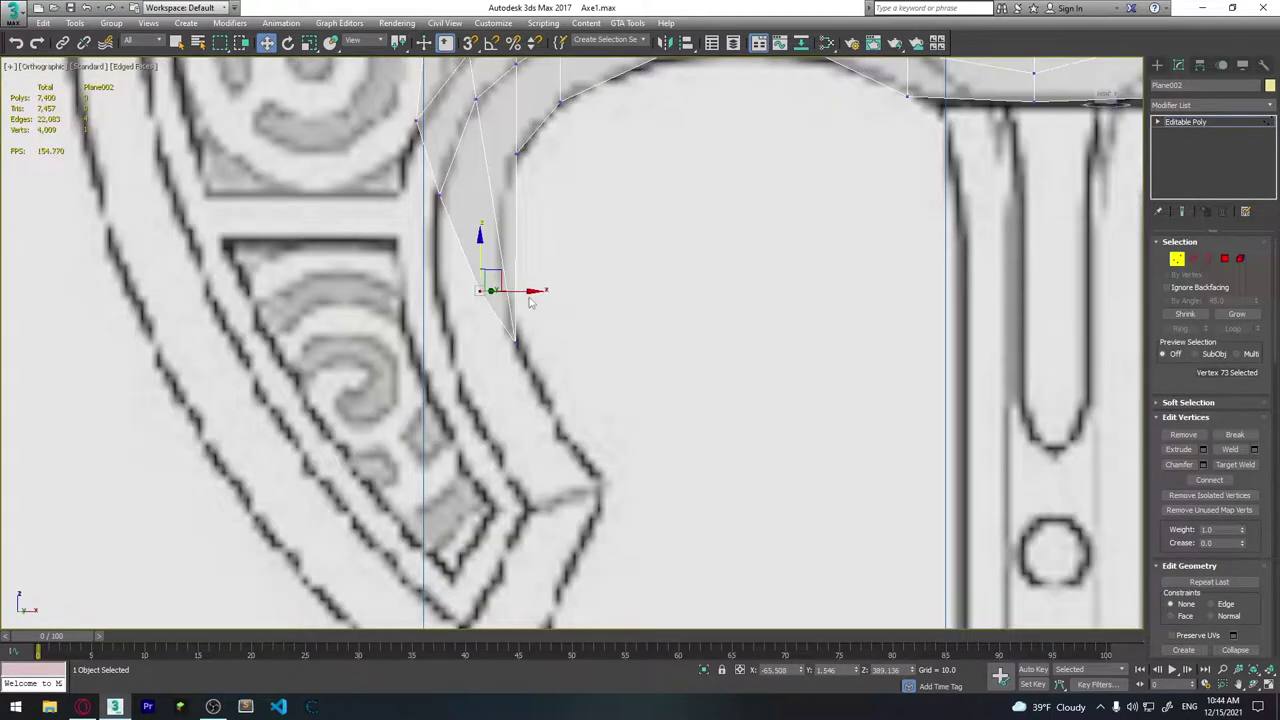
left_click_drag(524, 291, 482, 291)
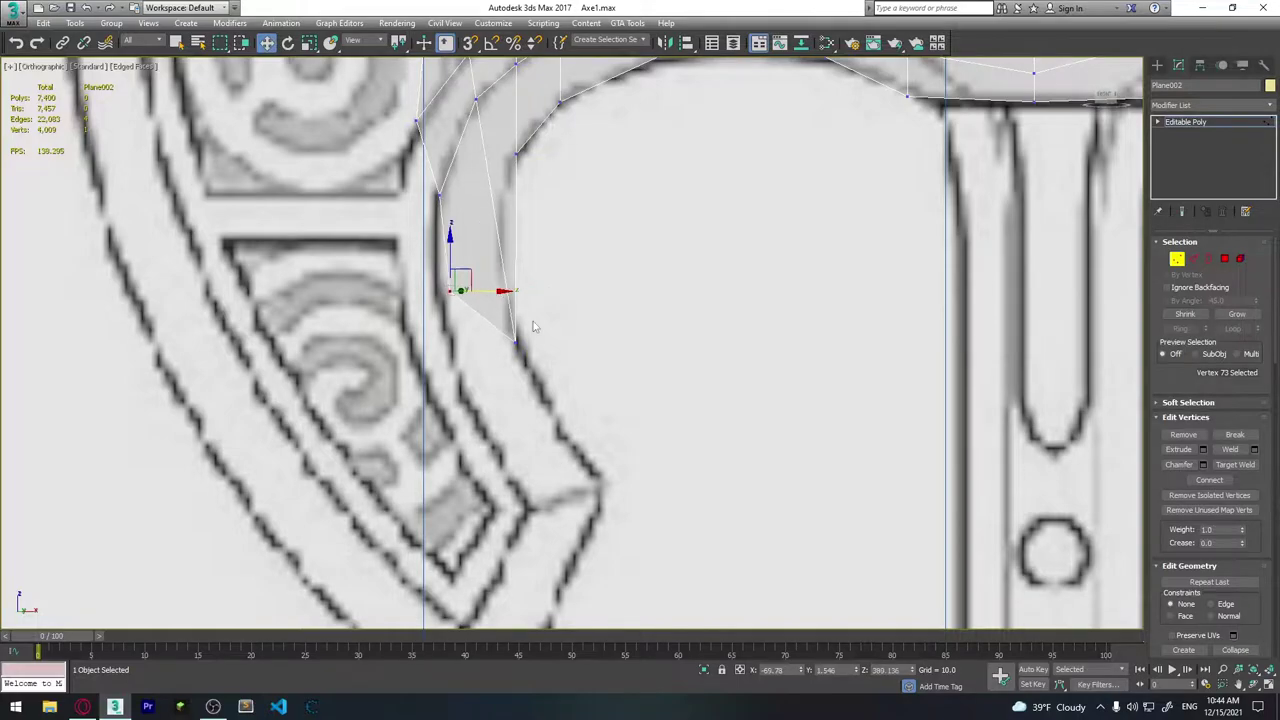
middle_click_drag(533, 326, 527, 414)
left_click_drag(449, 378, 560, 541)
Adjust the upper inner corner vertex to match the reference, then clear the selection.
left_click(441, 281)
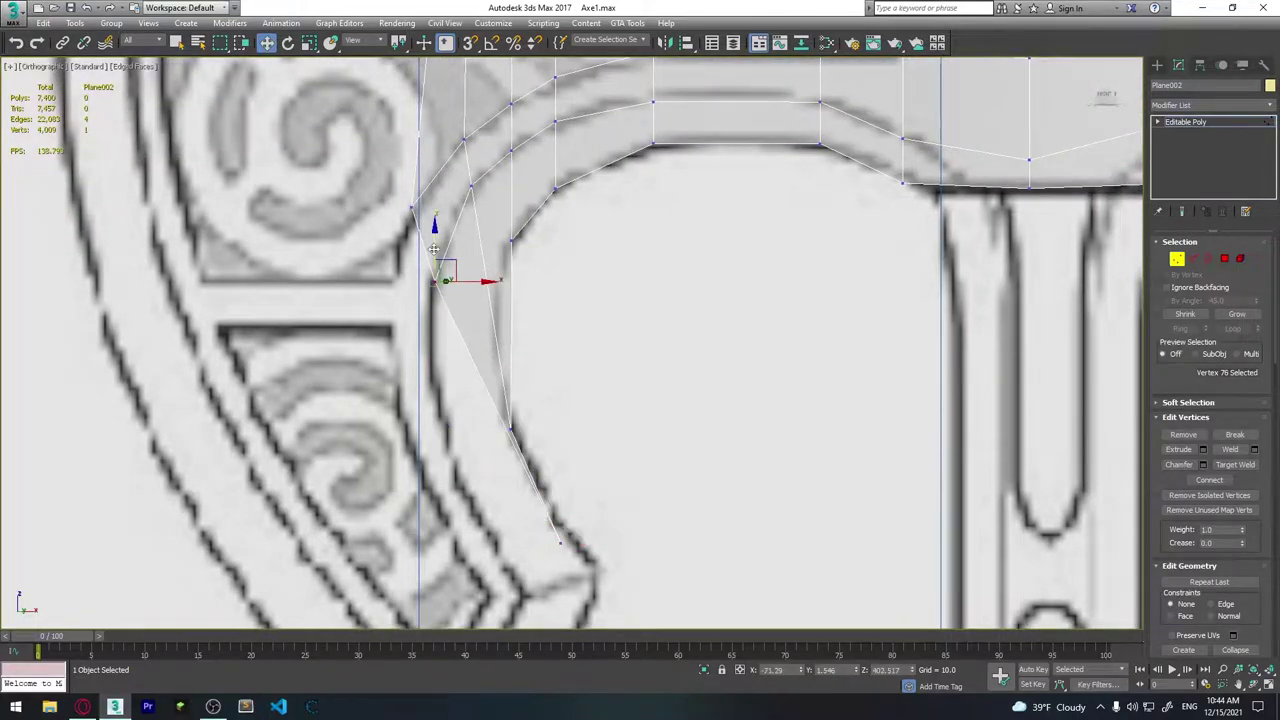
mouse_move(434, 248)
left_mouse_down()
mouse_move(424, 214)
mouse_move(405, 262)
left_mouse_up()
scroll(390, 290, "down", 2)
scroll(362, 336, "down", 2)
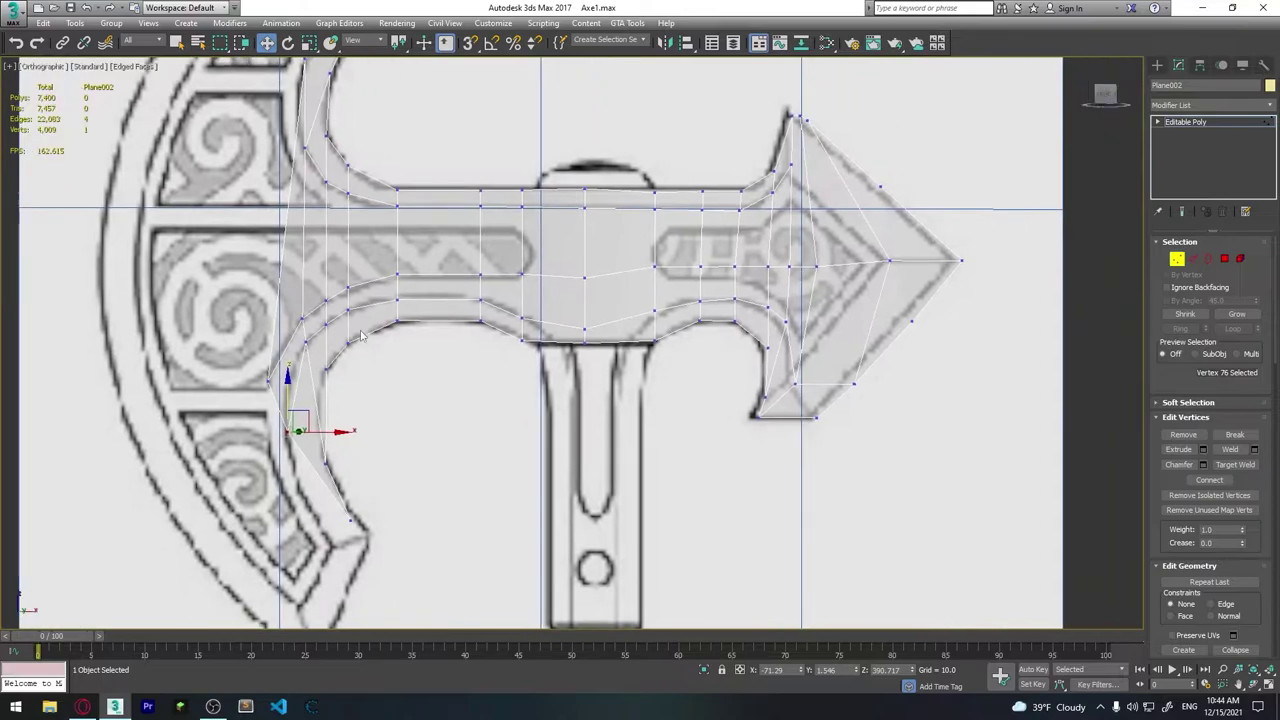
left_click(368, 474)
middle_click_drag(368, 390, 357, 450)
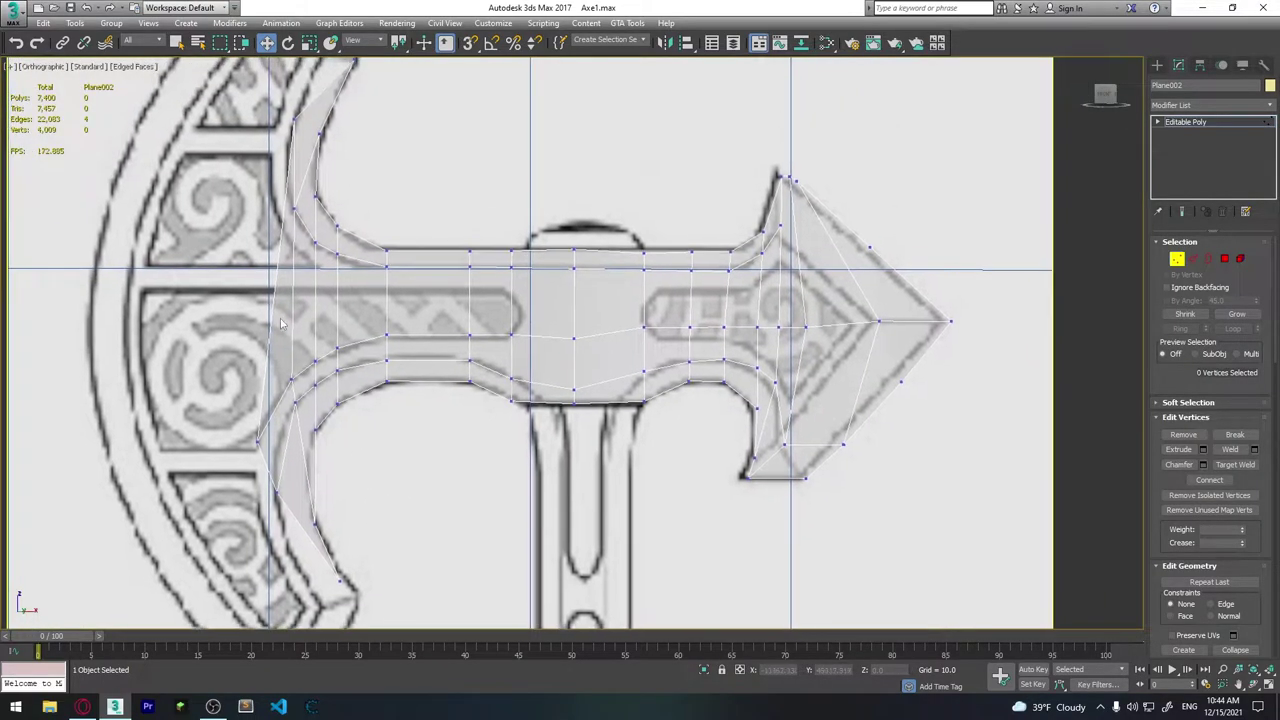
Ring-select edges near the arrow tip and connect them into a lengthwise loop, shifting its end vertex left.
left_click(1192, 258)
left_click(300, 330)
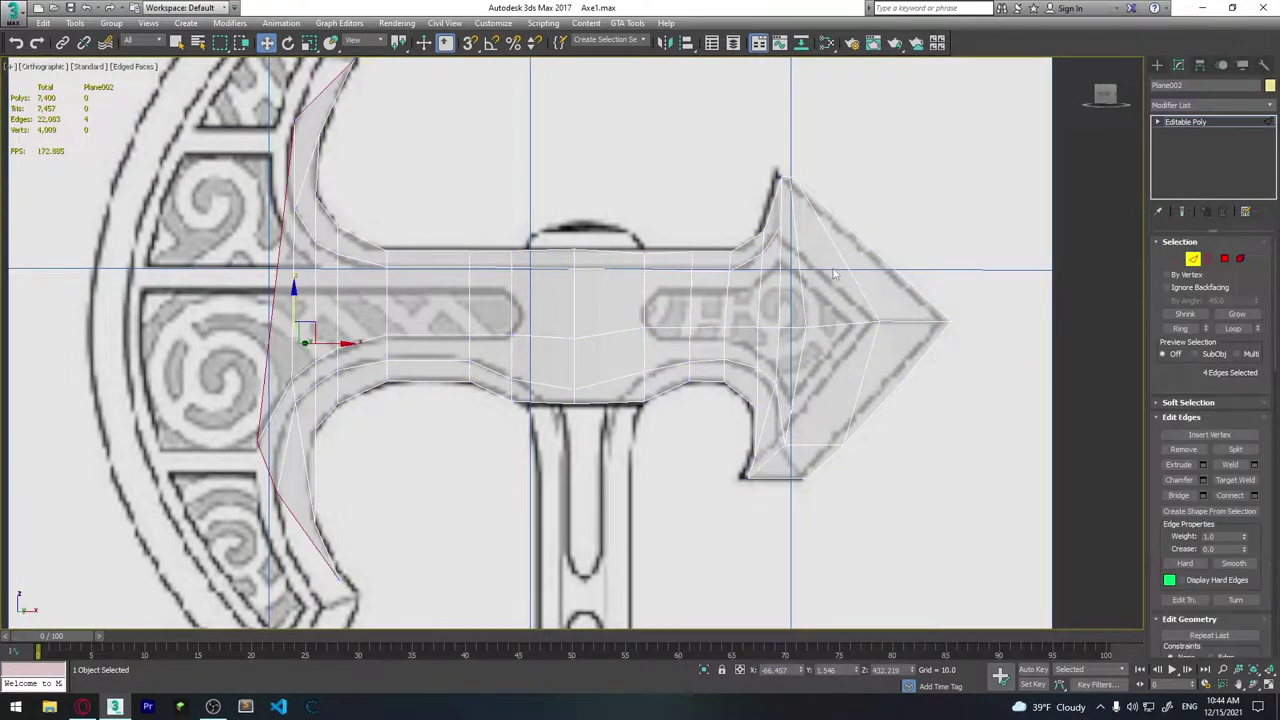
left_click(948, 312)
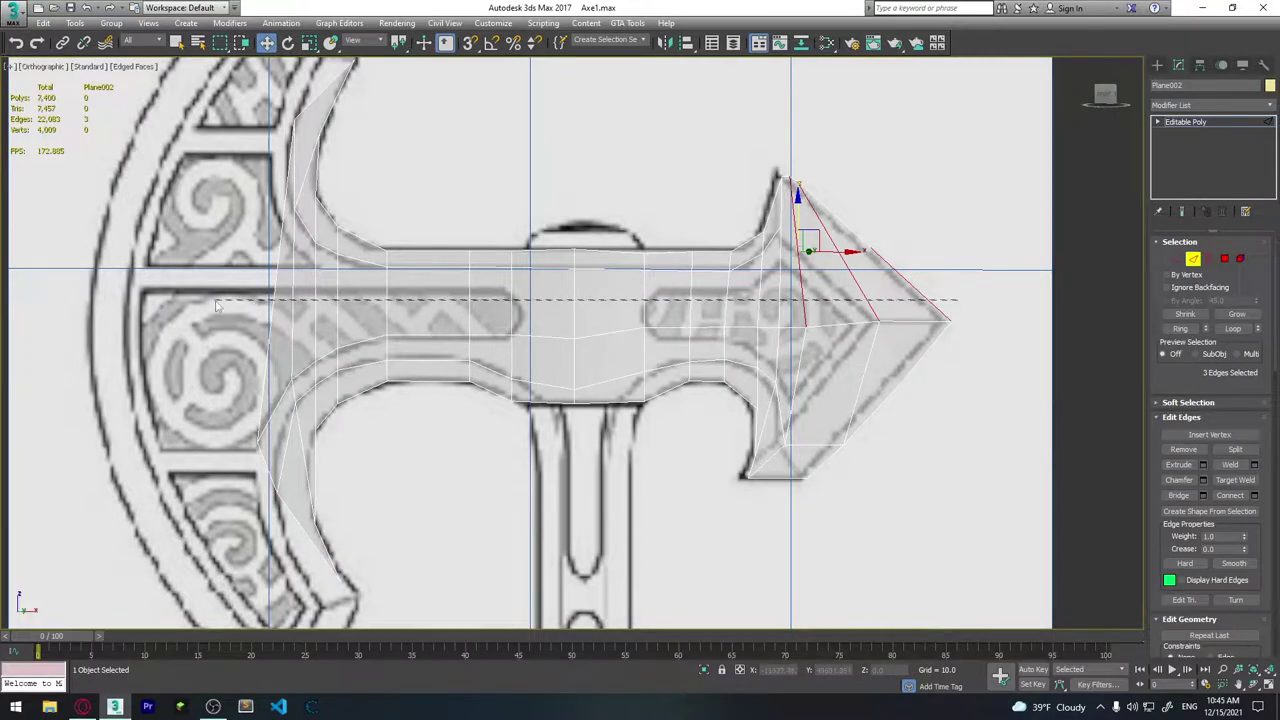
key("alt+r")
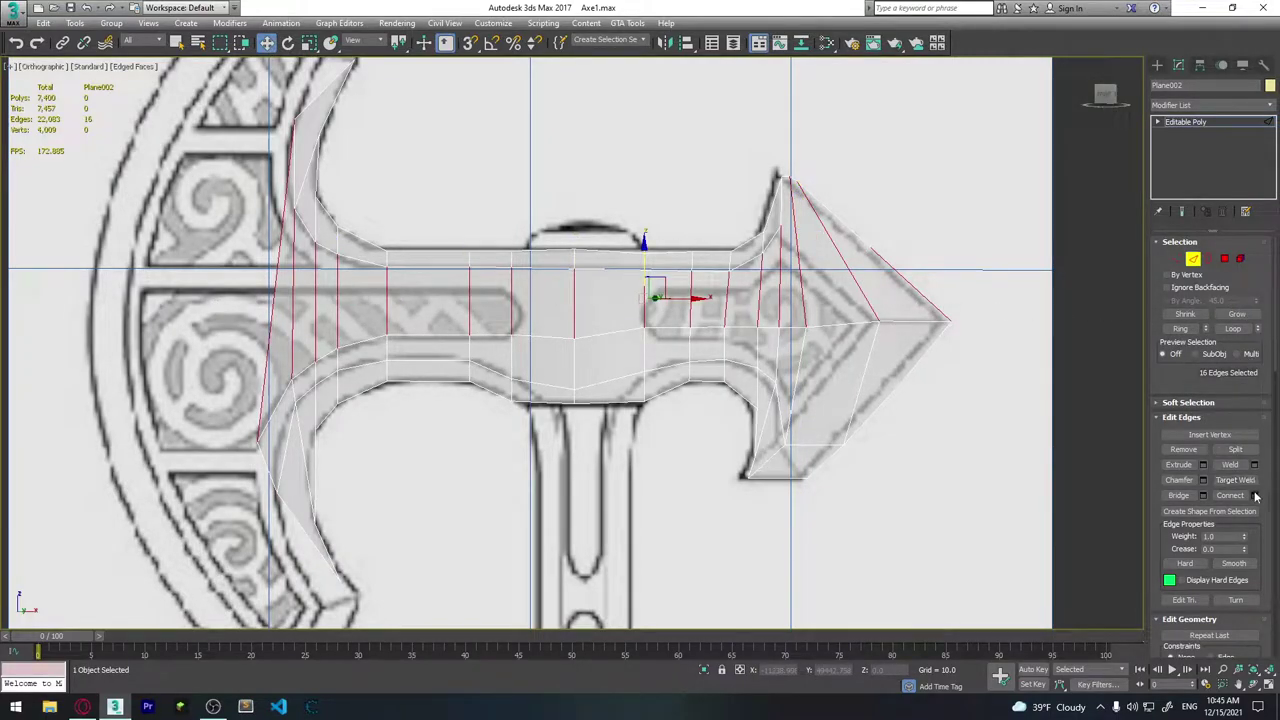
left_click(1255, 496)
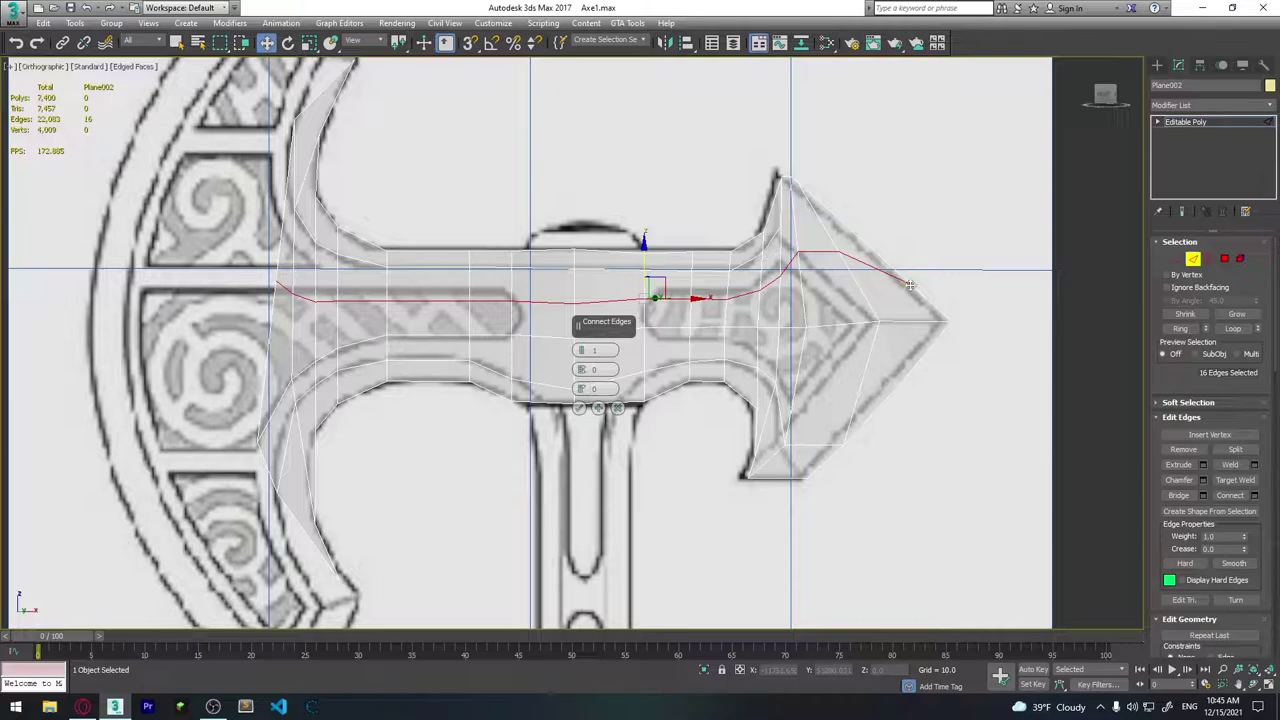
left_click(578, 409)
left_click(1176, 260)
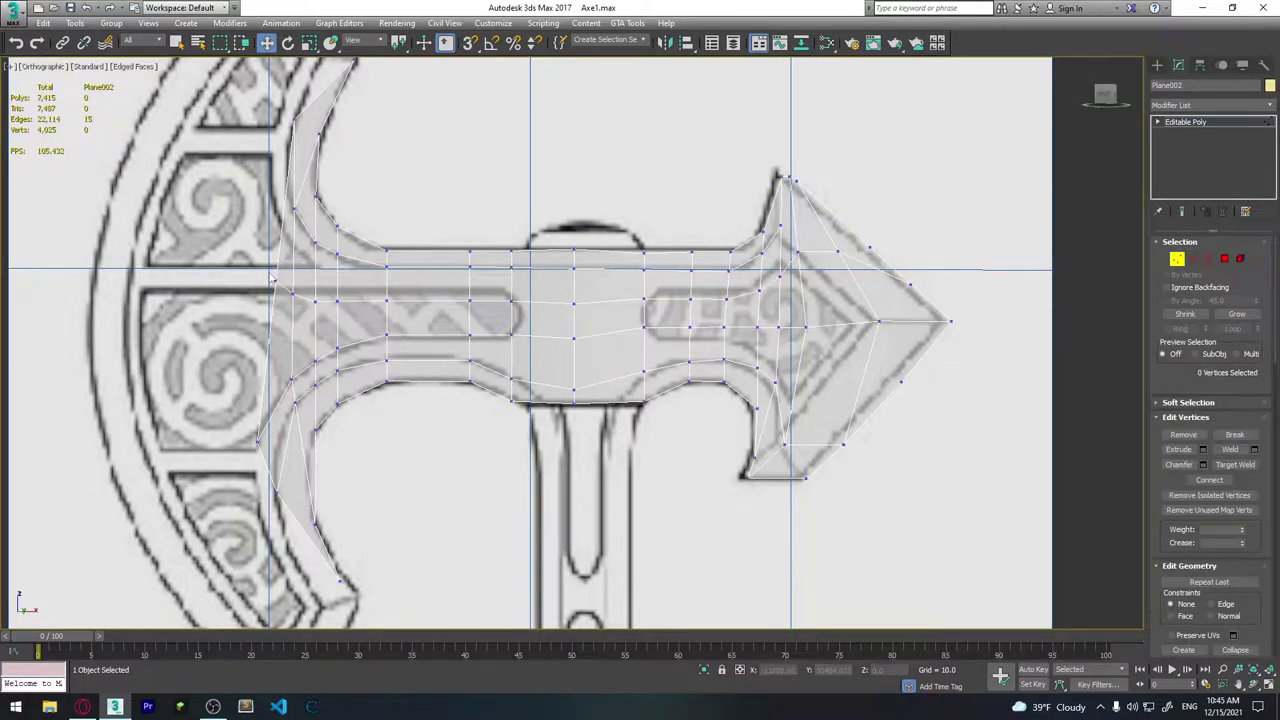
left_click_drag(287, 280, 246, 281)
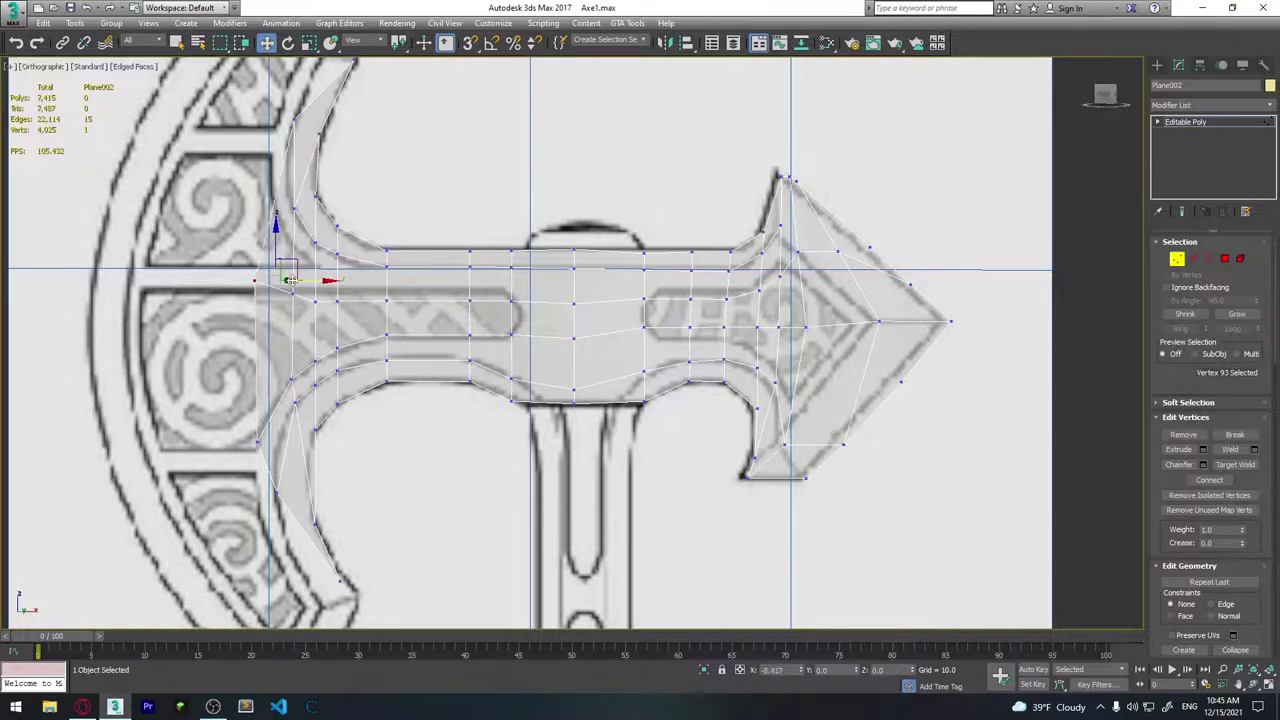
Tweak the vertices along the lower and lower-left curve of the axe head.
left_click(292, 380)
mouse_move(263, 437)
middle_mouse_down()
mouse_move(253, 378)
mouse_move(220, 572)
middle_mouse_up()
left_click(253, 378)
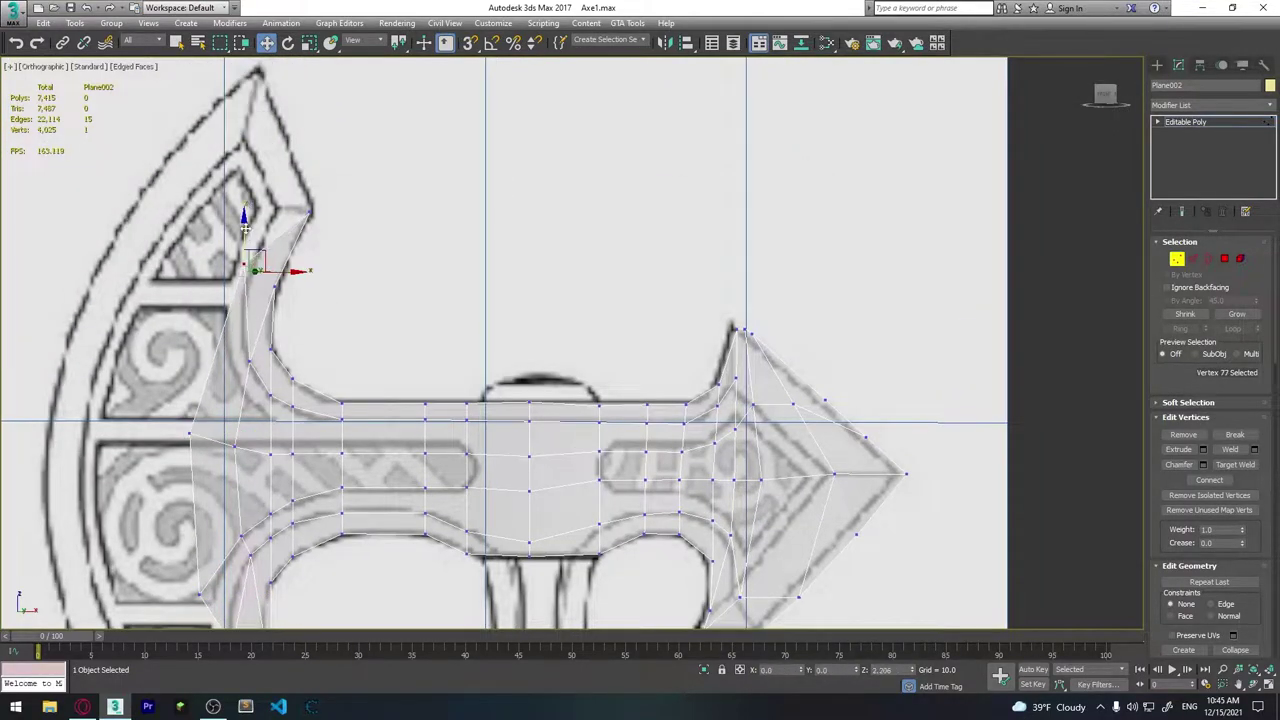
mouse_move(309, 600)
middle_mouse_down()
mouse_move(285, 300)
mouse_move(240, 360)
middle_mouse_up()
left_click(229, 336)
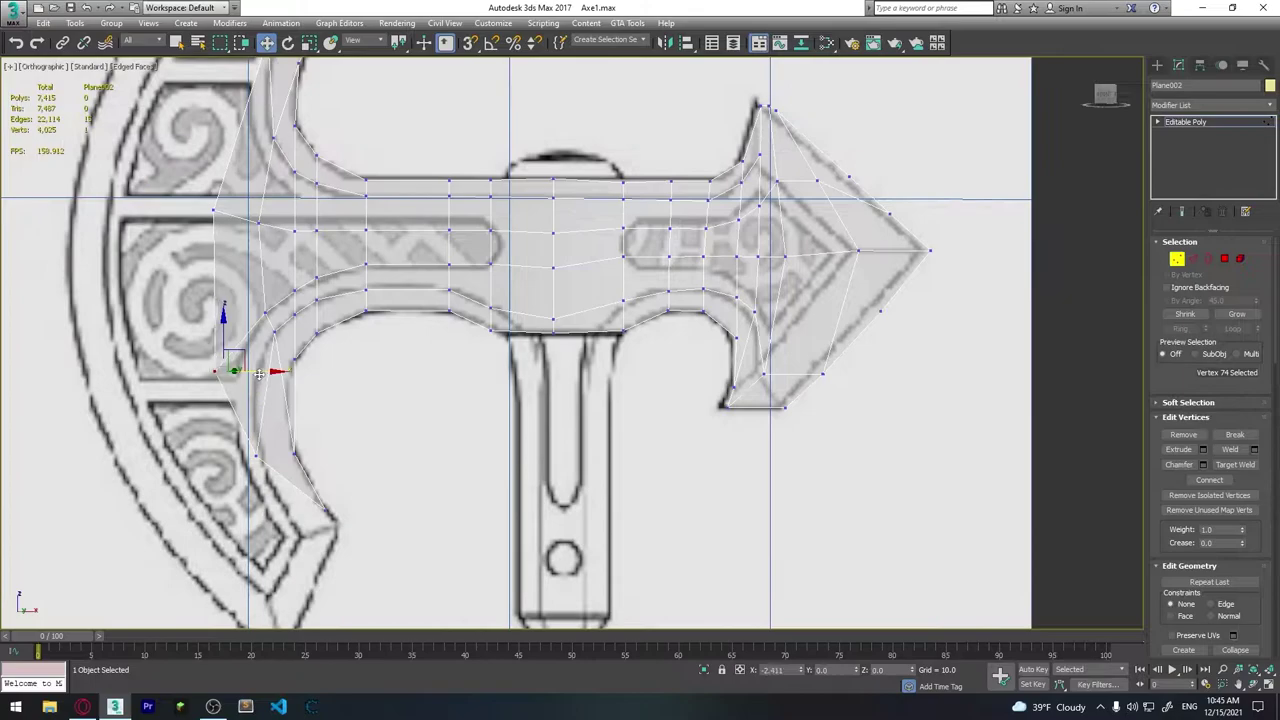
middle_click_drag(240, 40, 247, 190)
middle_click_drag(262, 533, 266, 351)
left_click(232, 390)
middle_click_drag(250, 400, 252, 350)
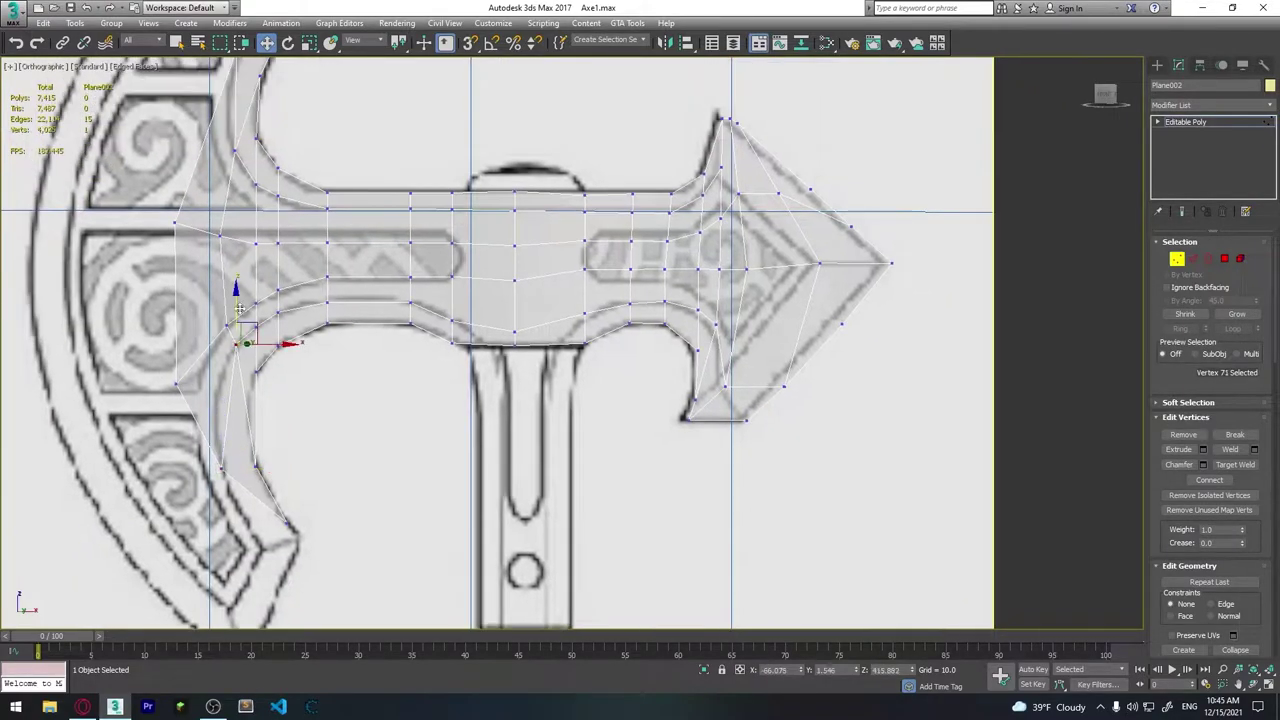
left_click(255, 372)
scroll(222, 388, "up", 4)
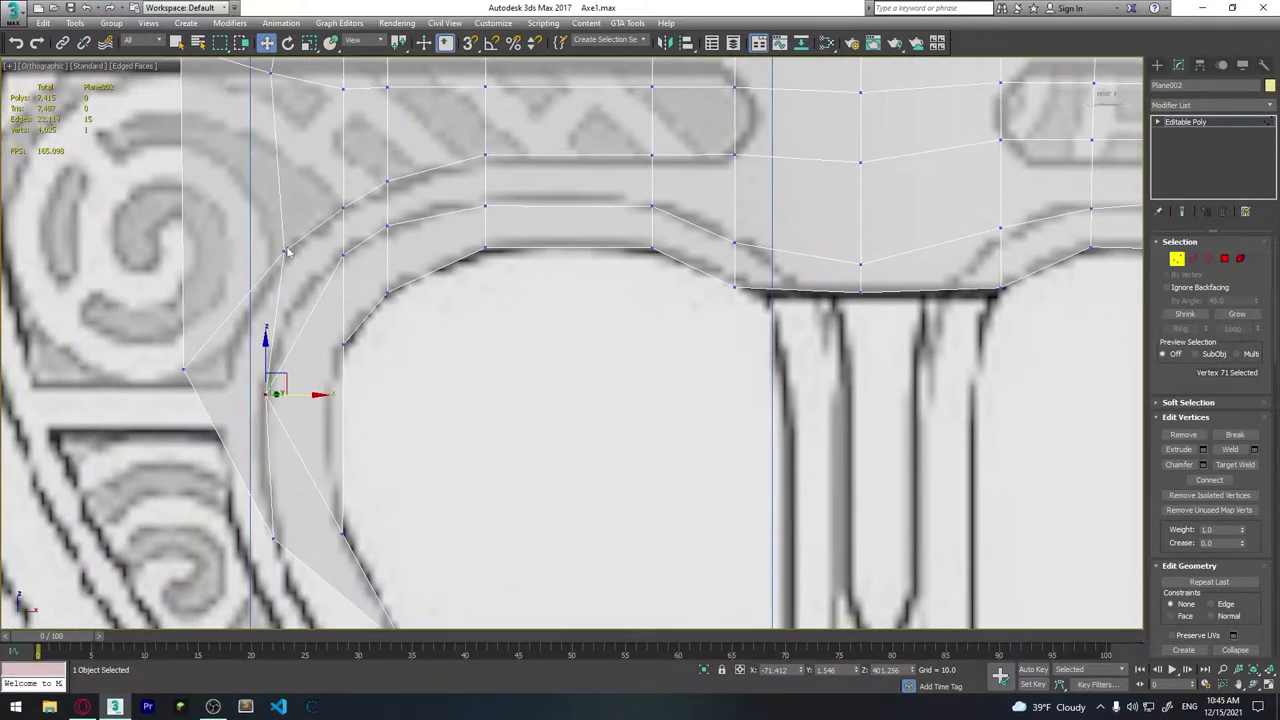
left_click(263, 248)
scroll(300, 340, "down", 3)
scroll(343, 394, "down", 3)
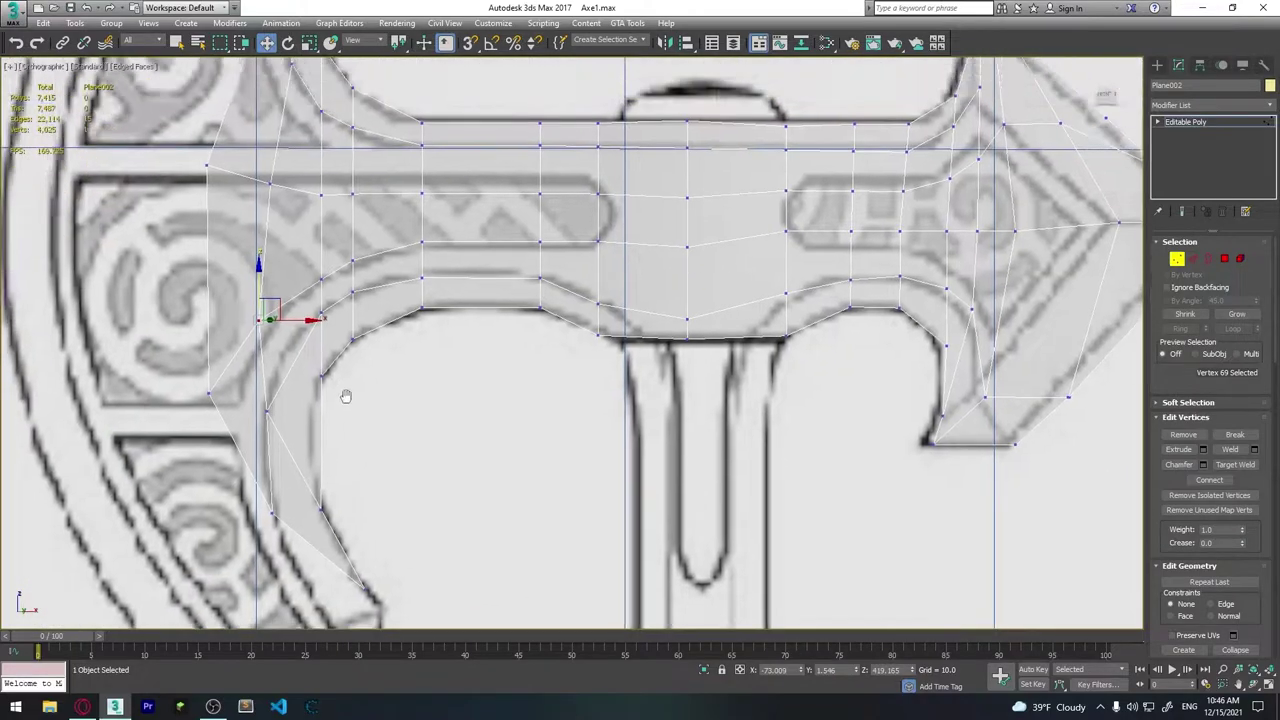
scroll(350, 380, "down", 3)
Shift-drag the left border edges outward to form new polygons toward the blade.
key("2")
left_click(358, 172)
left_click(326, 503, "shift")
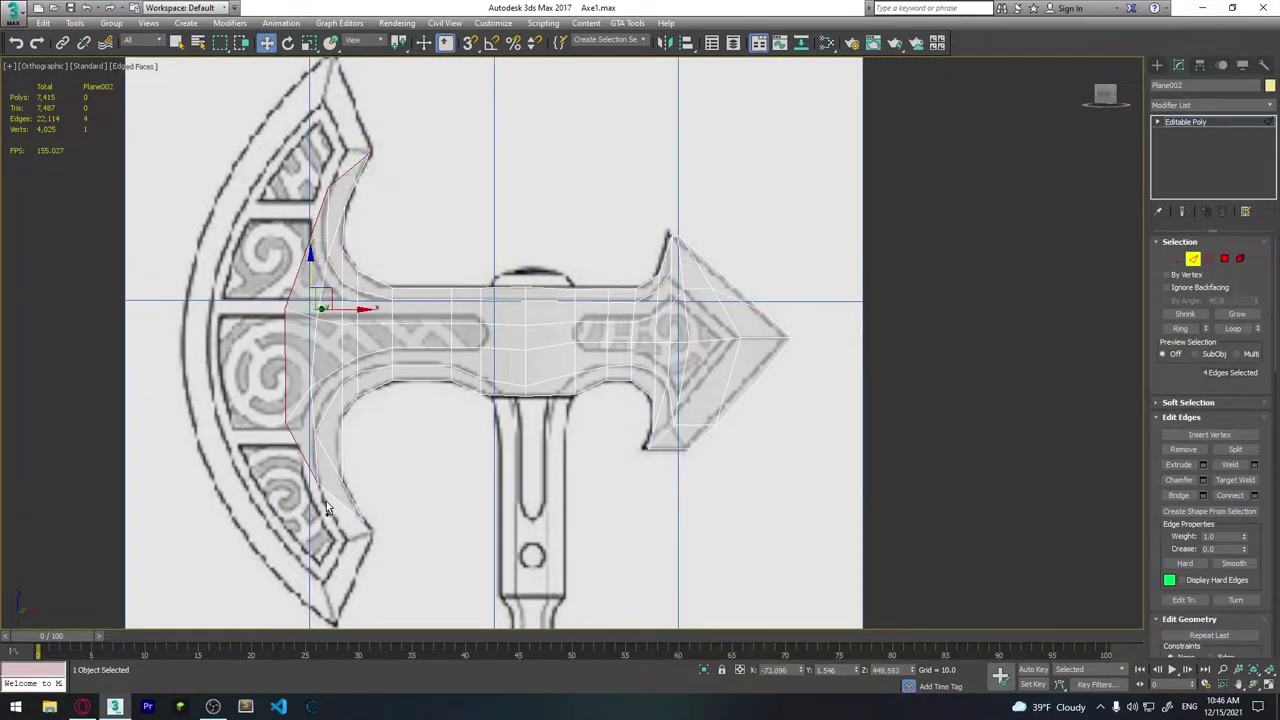
left_click_drag(358, 350, 289, 348, "shift")
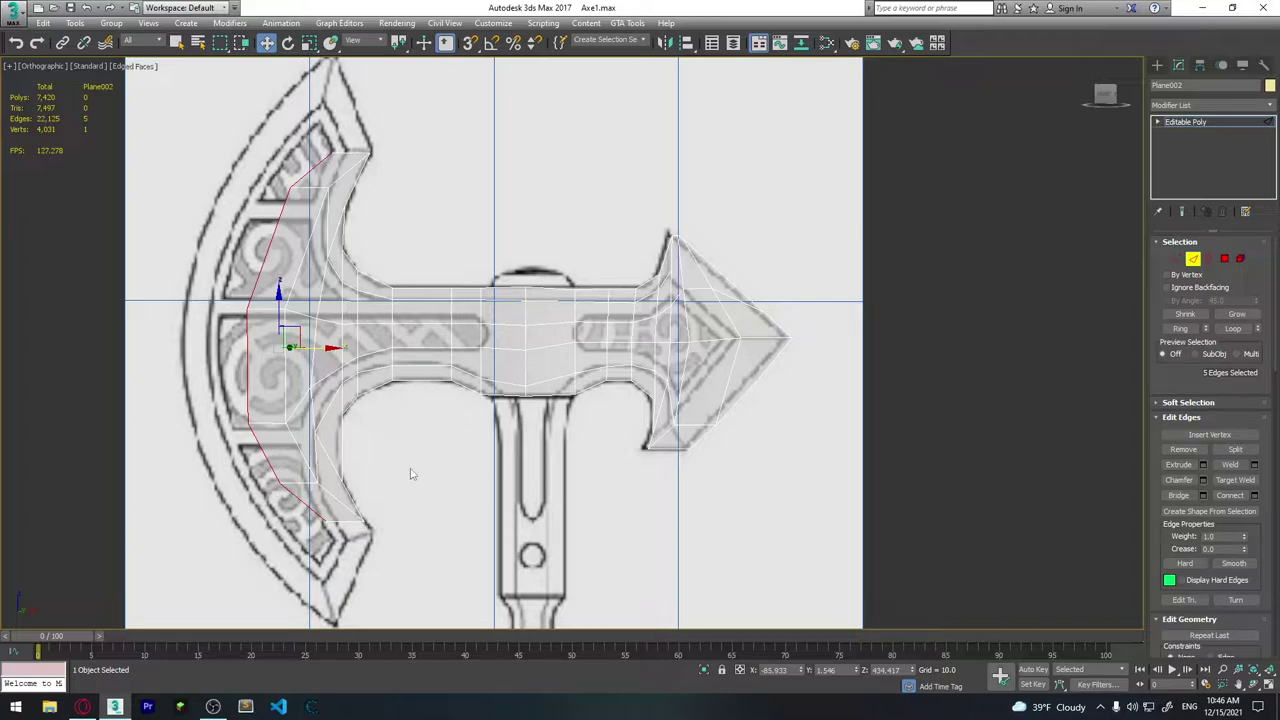
Undo the last edge extrusion and re-extrude the left edges outward into new faces.
key("ctrl+z")
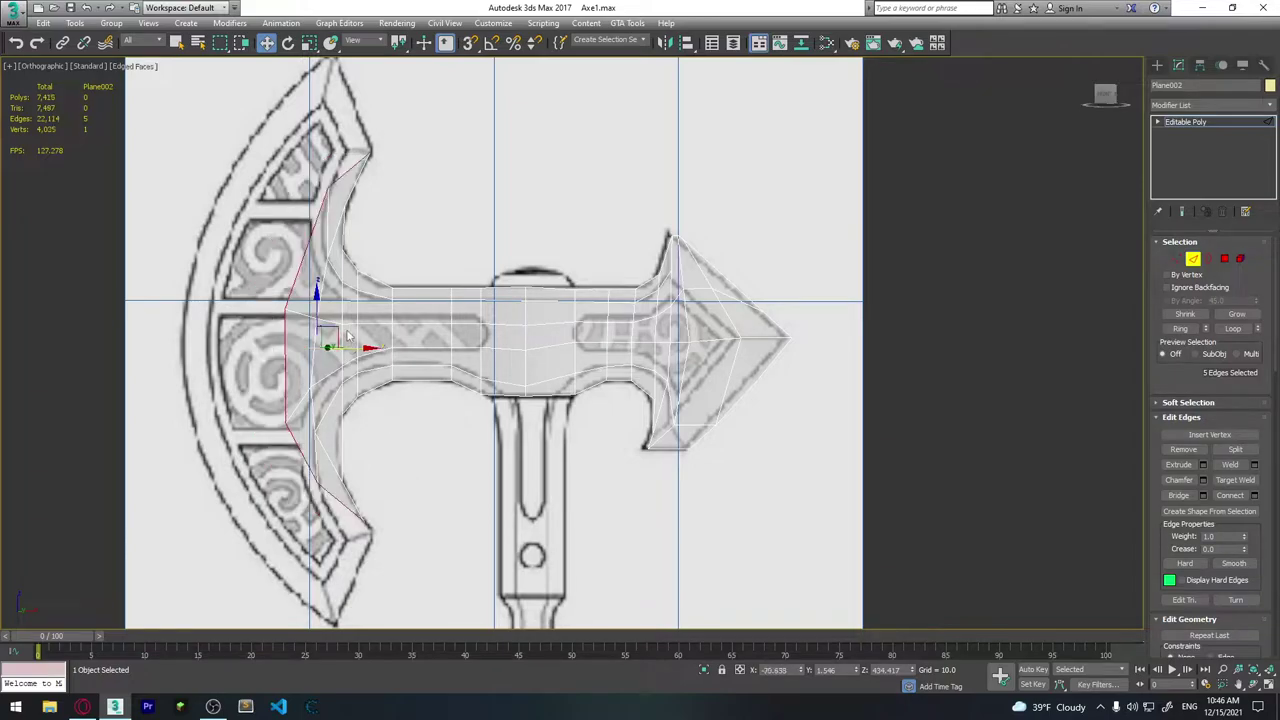
left_click_drag(358, 348, 349, 348, "shift")
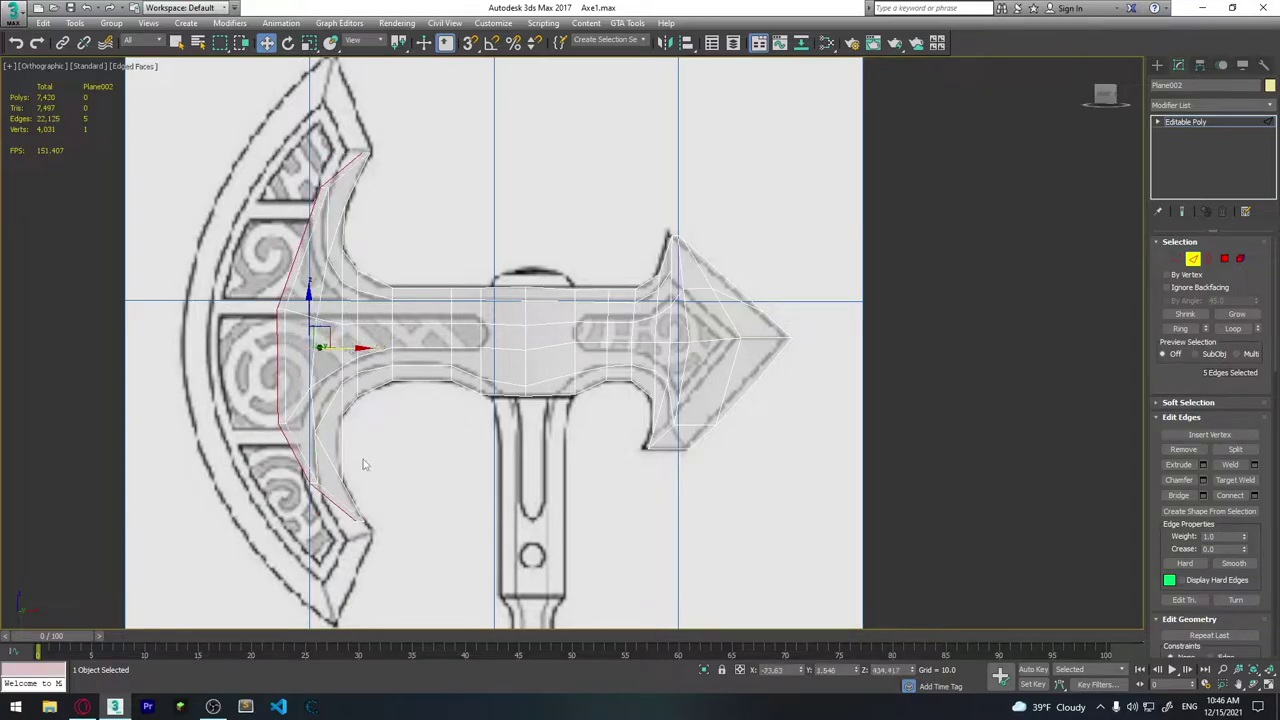
scroll(376, 541, "up", 2)
scroll(376, 541, "up", 6)
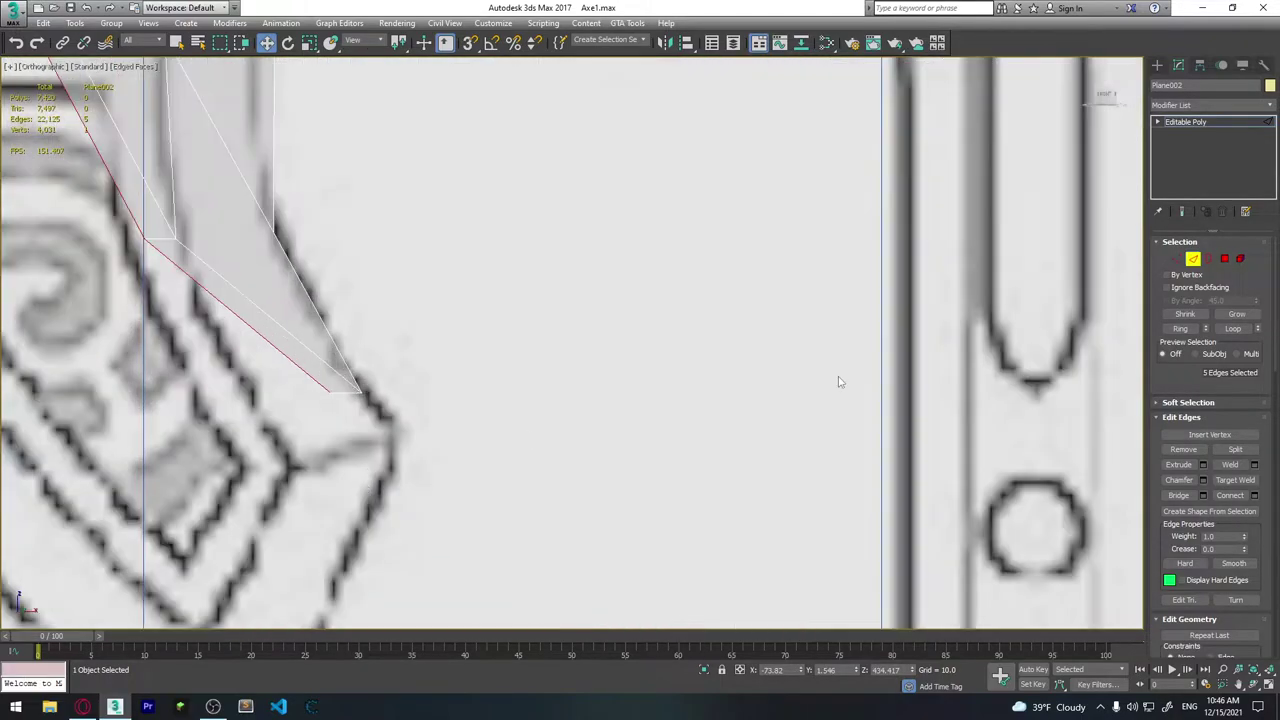
In Vertex mode, pull a vertex onto the lower blade tip and another onto the outline.
left_click(1178, 258)
left_click(340, 405)
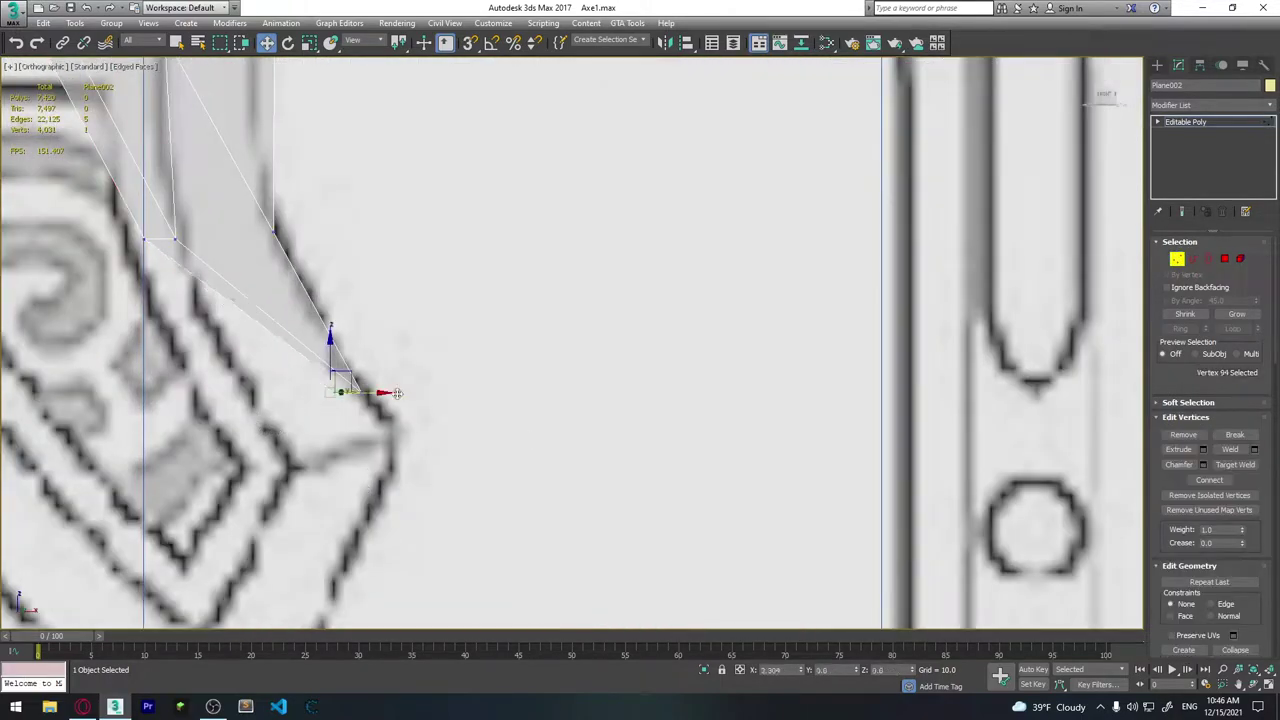
mouse_move(340, 405)
left_mouse_down()
mouse_move(382, 412)
mouse_move(386, 451)
left_mouse_up()
middle_click_drag(390, 450, 502, 498)
left_click(225, 292)
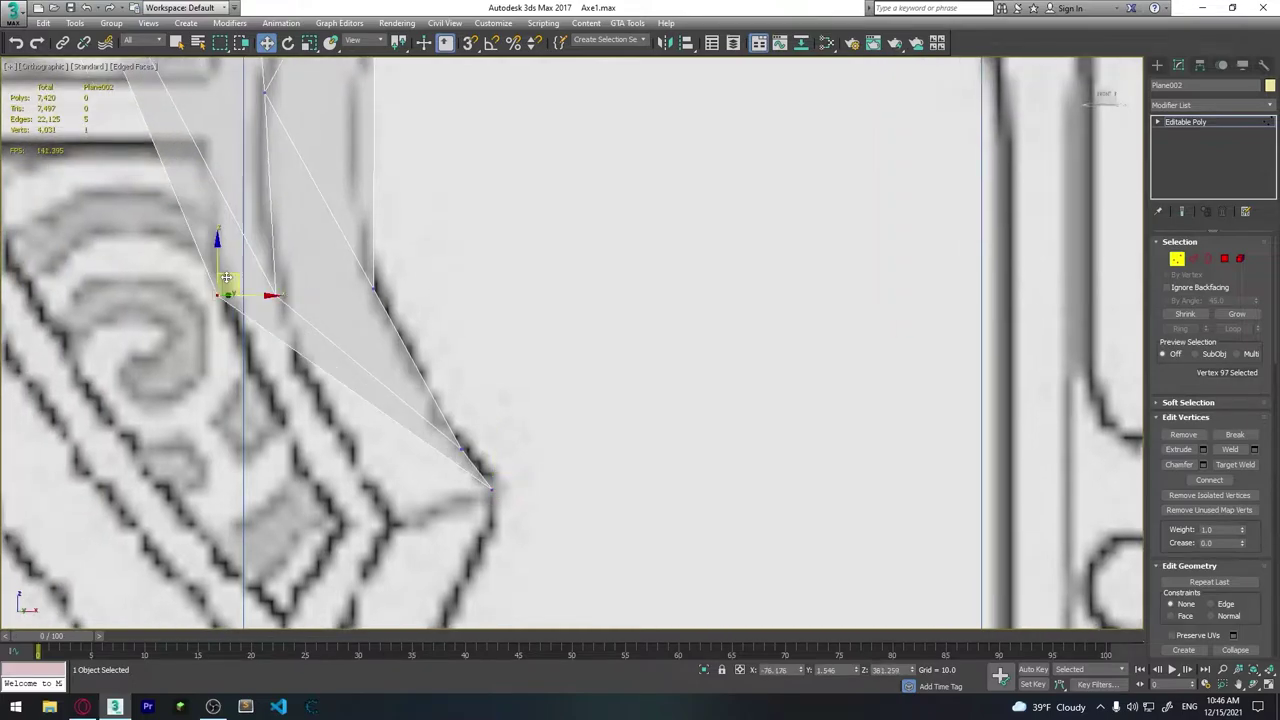
mouse_move(235, 294)
left_mouse_down()
mouse_move(280, 364)
mouse_move(300, 362)
left_mouse_up()
middle_click_drag(300, 362, 357, 177)
Move the vertices up the blade edge onto the outline and onto the upper blade point.
left_click(240, 300)
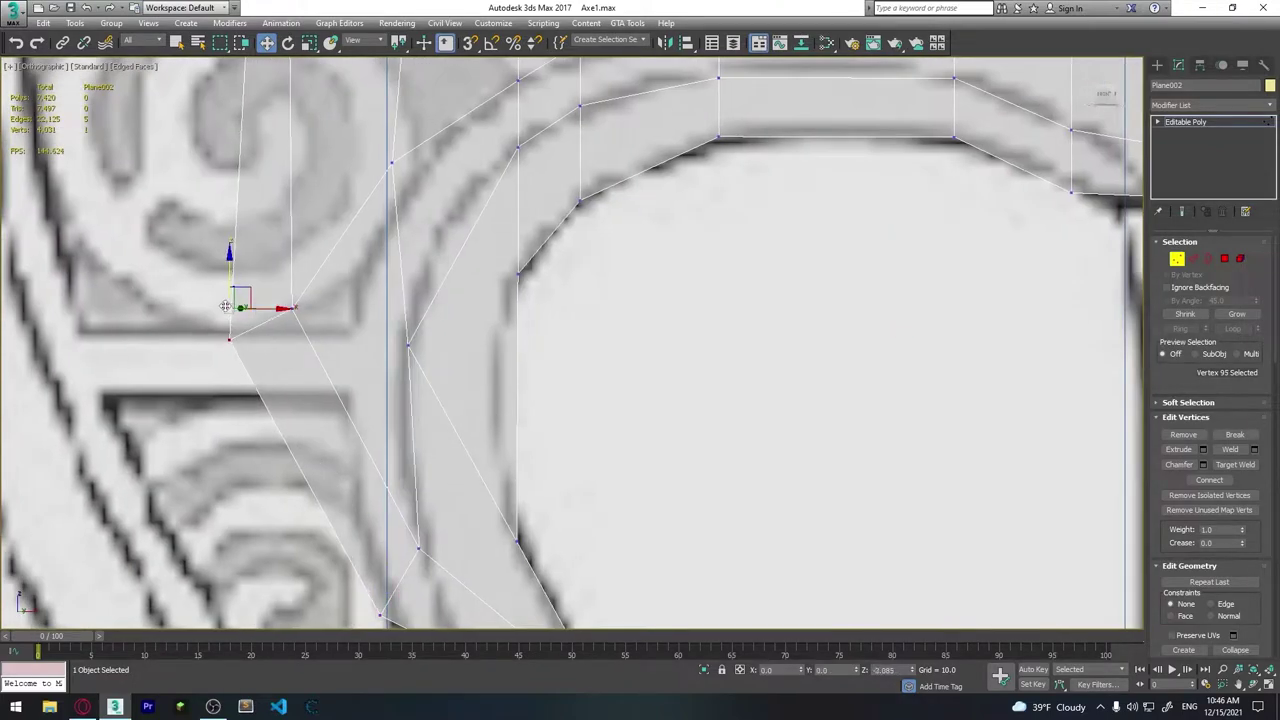
middle_click_drag(240, 300, 327, 181)
left_click_drag(327, 181, 276, 175)
mouse_move(276, 175)
middle_mouse_down()
mouse_move(267, 441)
mouse_move(405, 335)
middle_mouse_up()
left_click(405, 335)
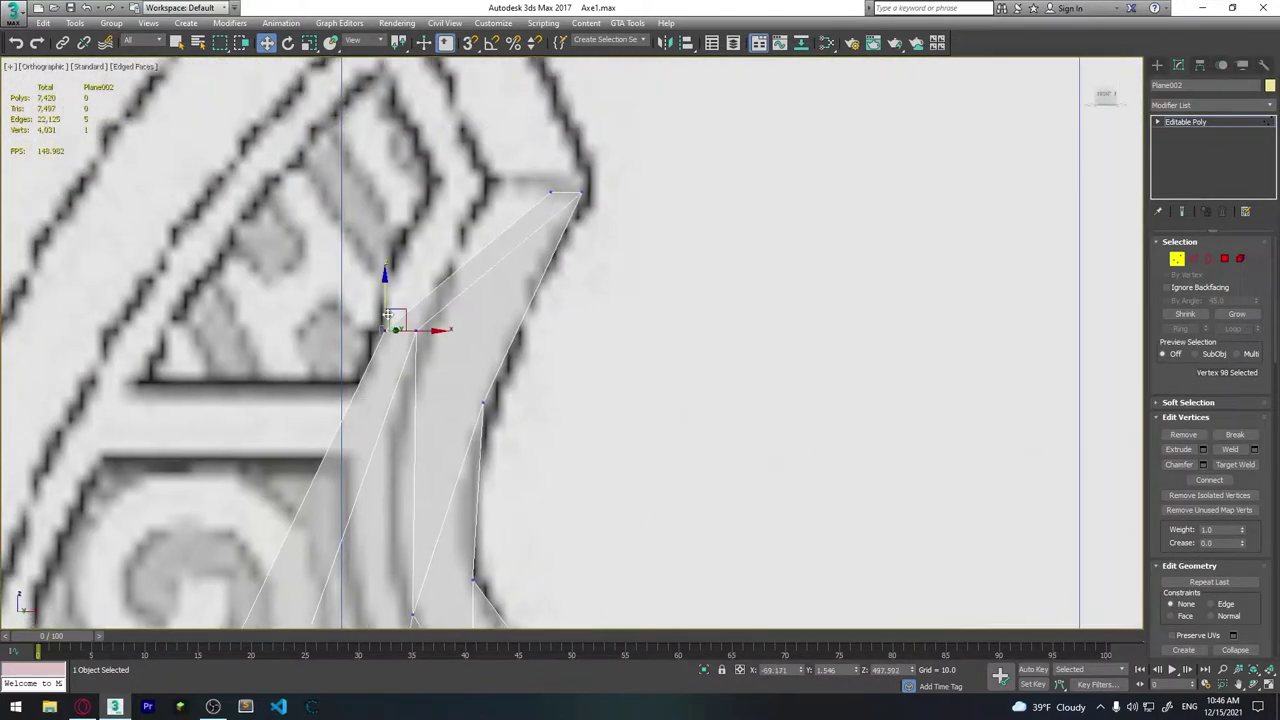
left_click_drag(405, 335, 453, 288)
left_click(557, 183)
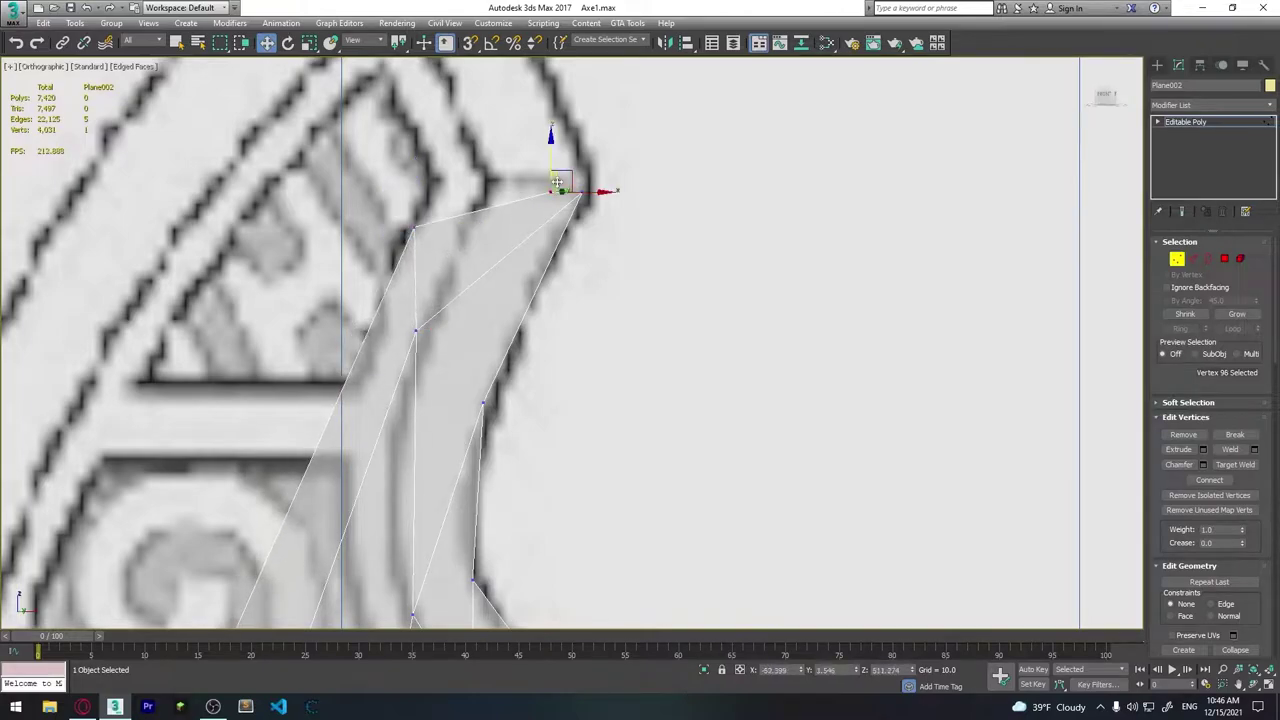
mouse_move(551, 163)
left_mouse_down()
mouse_move(553, 143)
mouse_move(576, 140)
left_mouse_up()
Nudge the vertex on the blade's left edge up onto the reference outline.
left_click(414, 228)
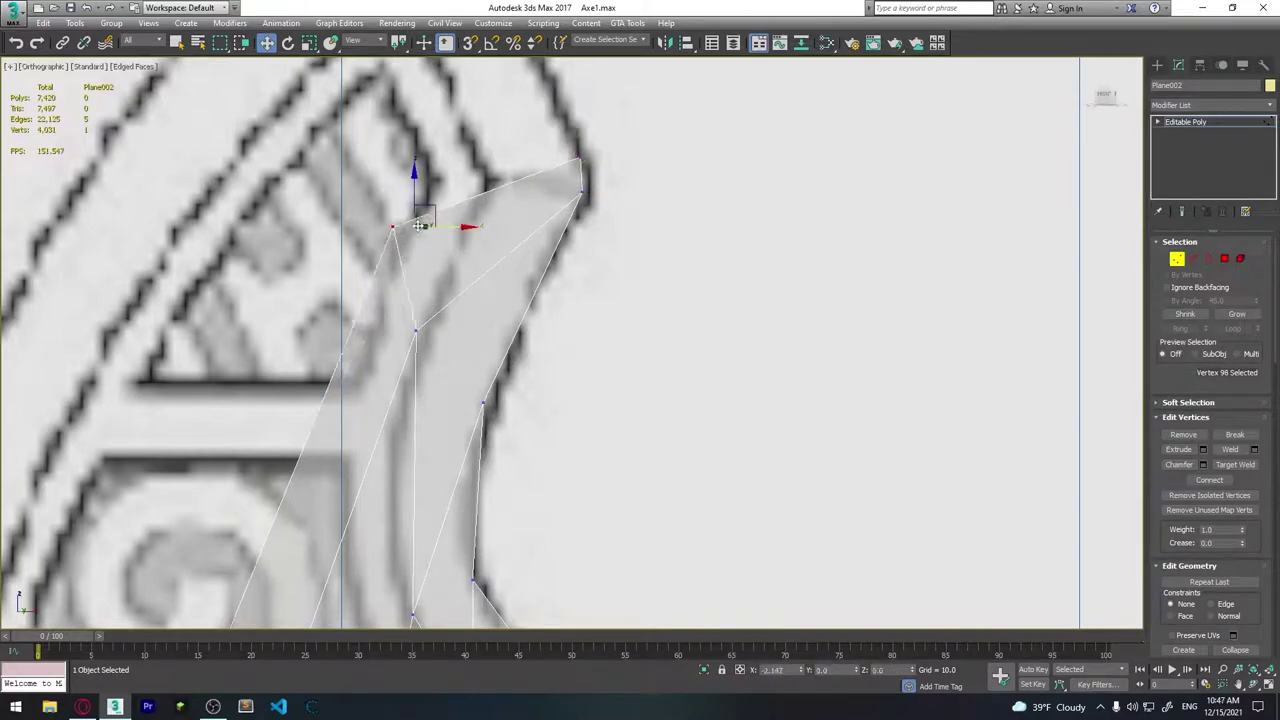
scroll(458, 297, "down", 3)
left_click(360, 444)
left_click_drag(360, 444, 364, 422)
scroll(390, 400, "down", 2)
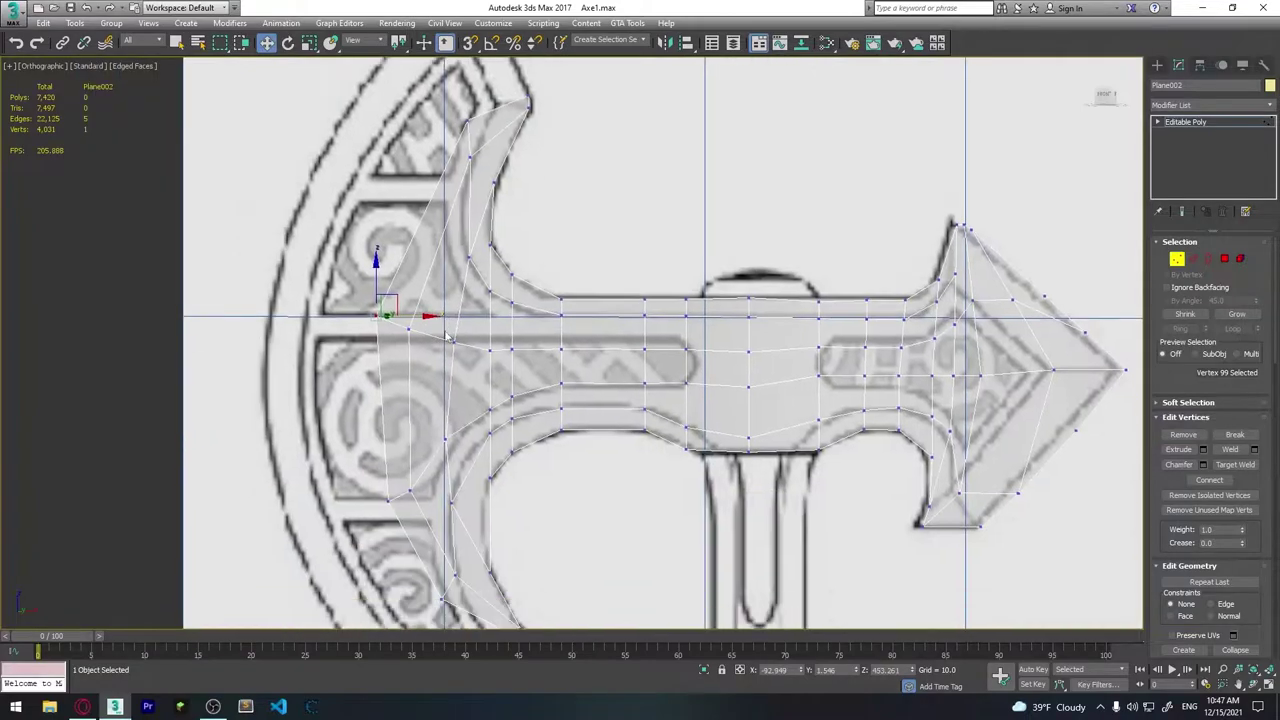
middle_click_drag(500, 590, 537, 470)
scroll(537, 468, "down", 2)
scroll(517, 571, "up", 3)
scroll(480, 330, "down", 3)
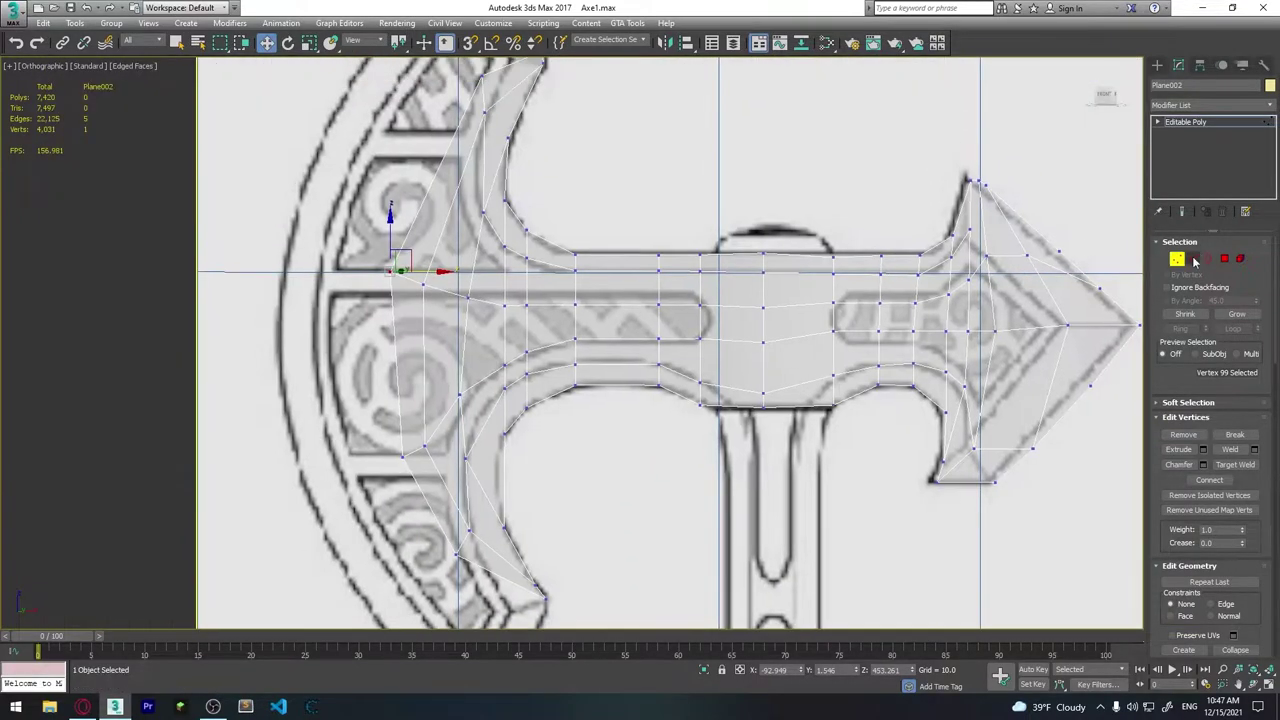
Extrude the outer edges into five new faces.
key("2")
left_click_drag(527, 336, 529, 329, "shift")
scroll(560, 500, "up", 5)
Place the new vertices on the lower blade tip and along the blade outline.
key("1")
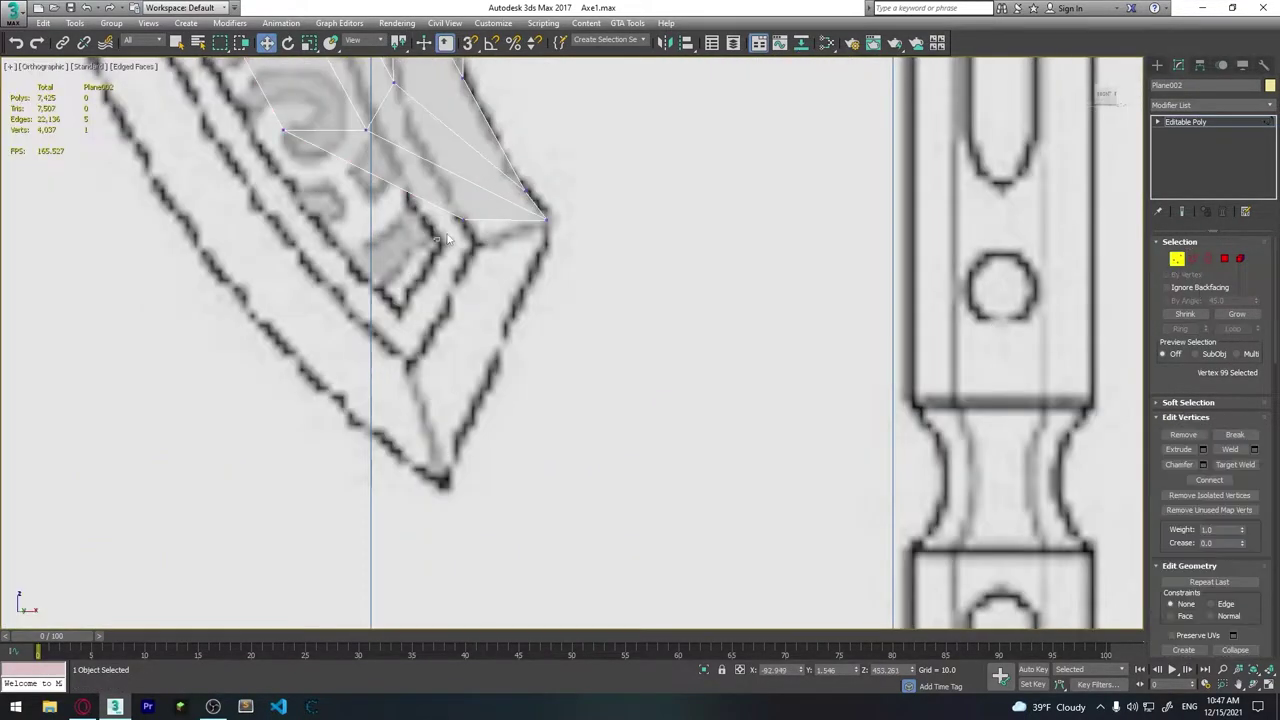
left_click(427, 438)
left_click_drag(463, 460, 447, 468)
middle_click_drag(450, 380, 507, 580)
left_click(357, 320)
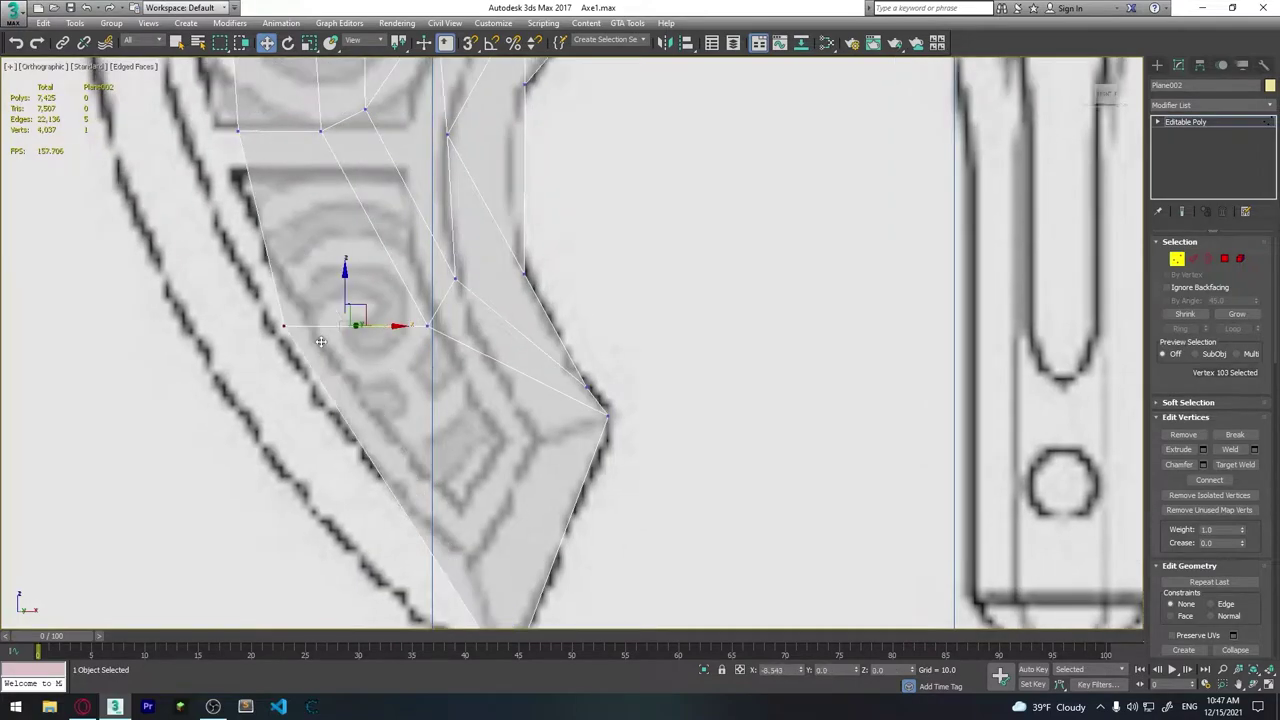
scroll(328, 369, "up", 2)
left_click_drag(328, 369, 290, 368)
middle_click_drag(300, 420, 275, 235)
Fit the outer vertices beside the handle to the blade edge and raise the corner toward the upper tip.
left_click(330, 372)
mouse_move(330, 374)
left_mouse_down()
mouse_move(330, 437)
mouse_move(381, 473)
left_mouse_up()
middle_click_drag(381, 473, 430, 90)
left_click(322, 289)
left_click_drag(322, 289, 276, 286)
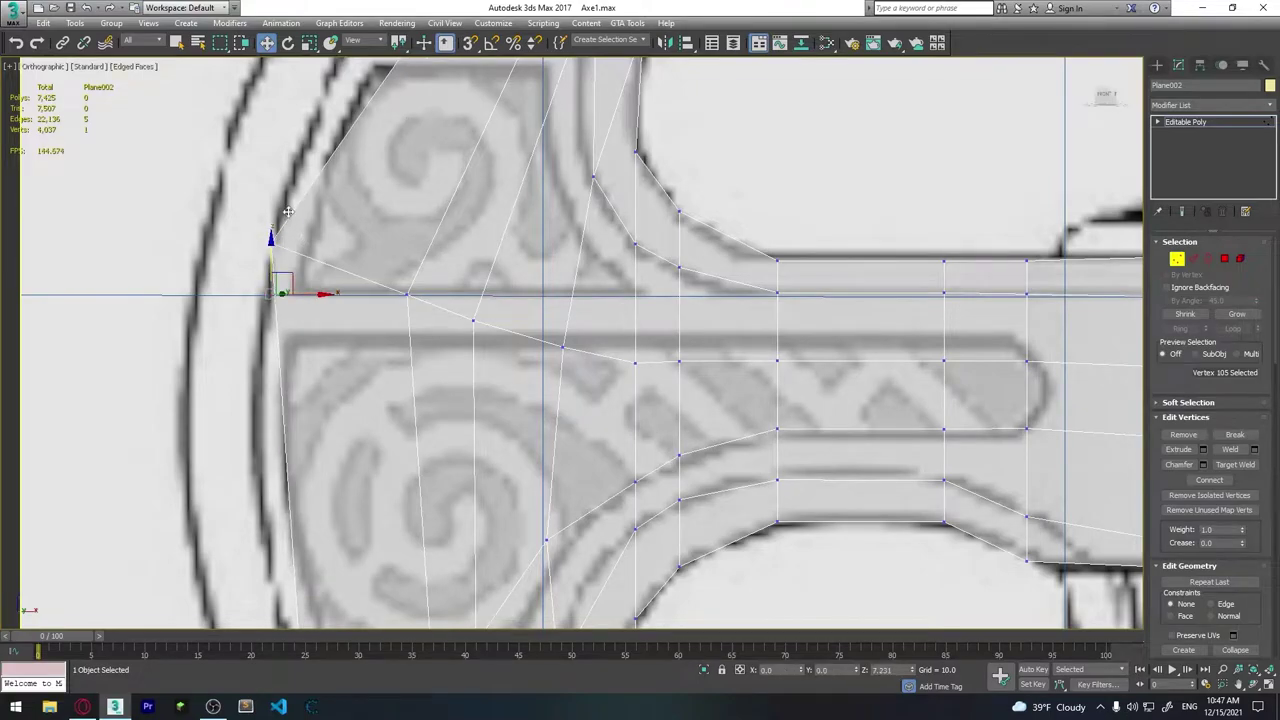
mouse_move(355, 241)
middle_mouse_down()
mouse_move(289, 528)
mouse_move(430, 215)
middle_mouse_up()
scroll(371, 271, "up", 2)
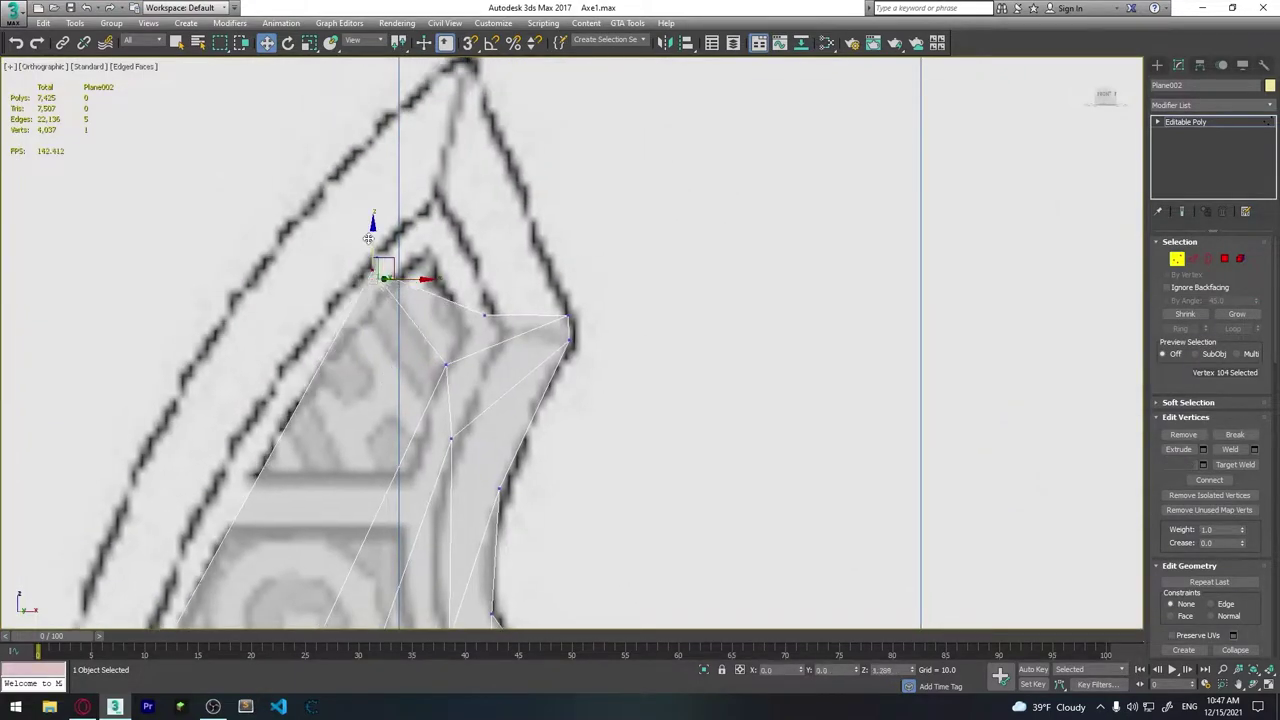
mouse_move(560, 300)
left_mouse_down()
mouse_move(475, 161)
mouse_move(500, 115)
left_mouse_up()
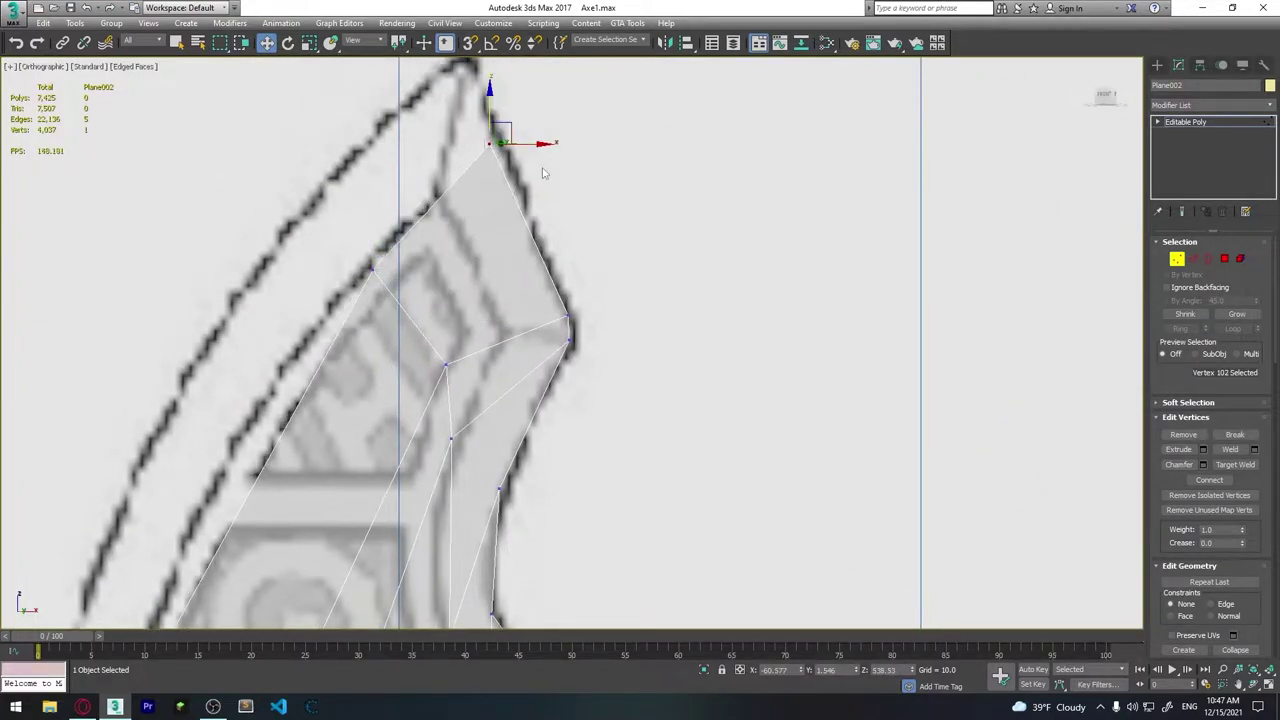
Shift the outer vertex near the handle junction onto the blade outline.
mouse_move(469, 260)
middle_mouse_down()
mouse_move(407, 288)
mouse_move(330, 250)
middle_mouse_up()
left_click(298, 220)
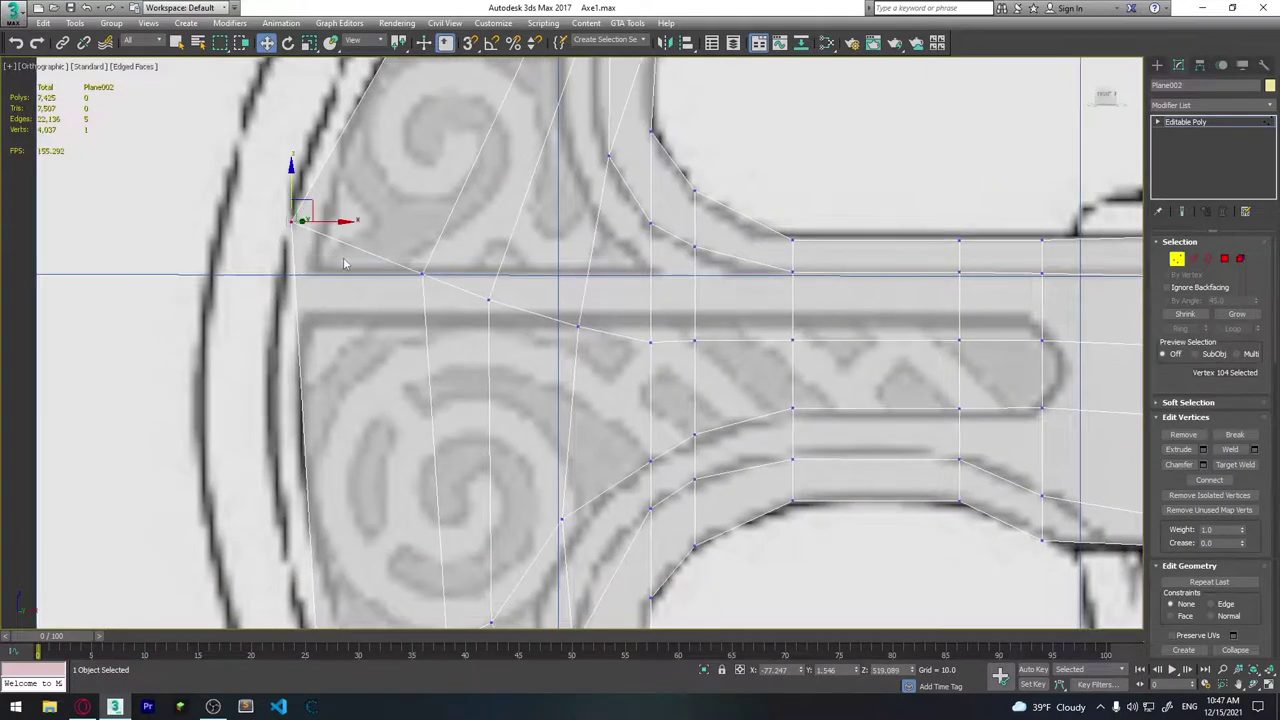
left_click_drag(298, 207, 326, 206)
scroll(326, 207, "up", 2)
scroll(328, 373, "down", 2)
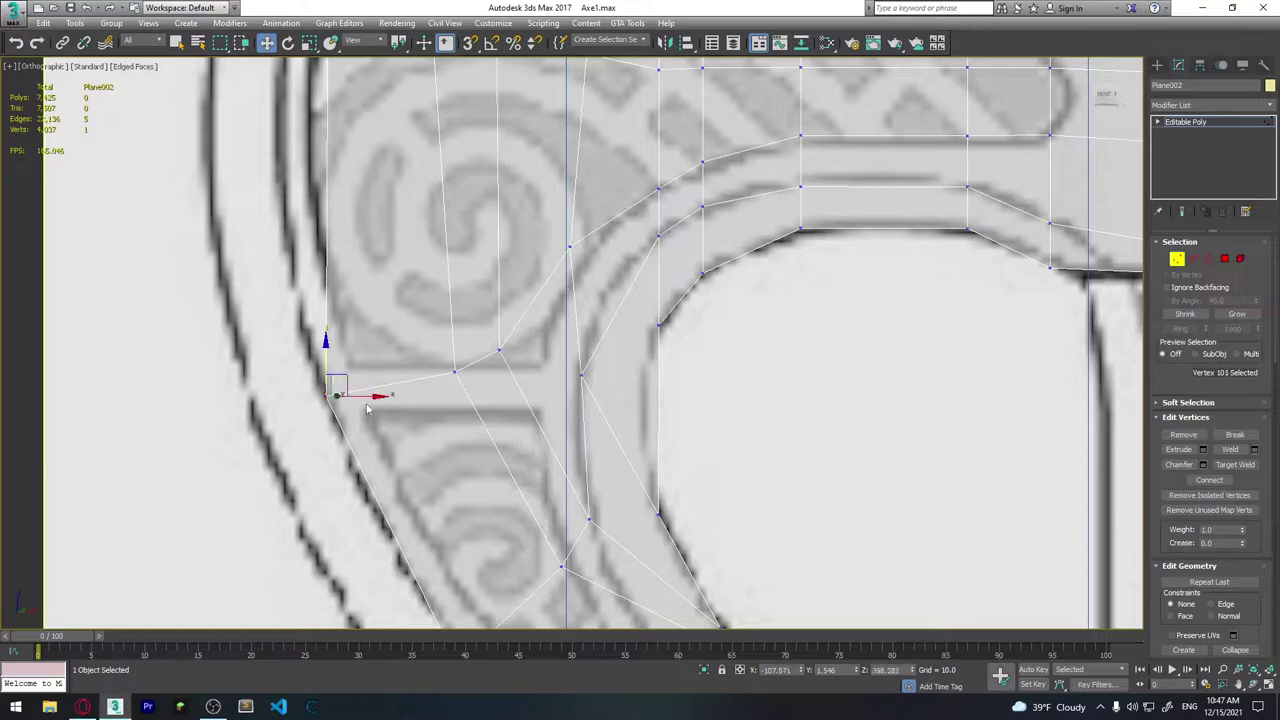
left_click_drag(361, 397, 401, 397)
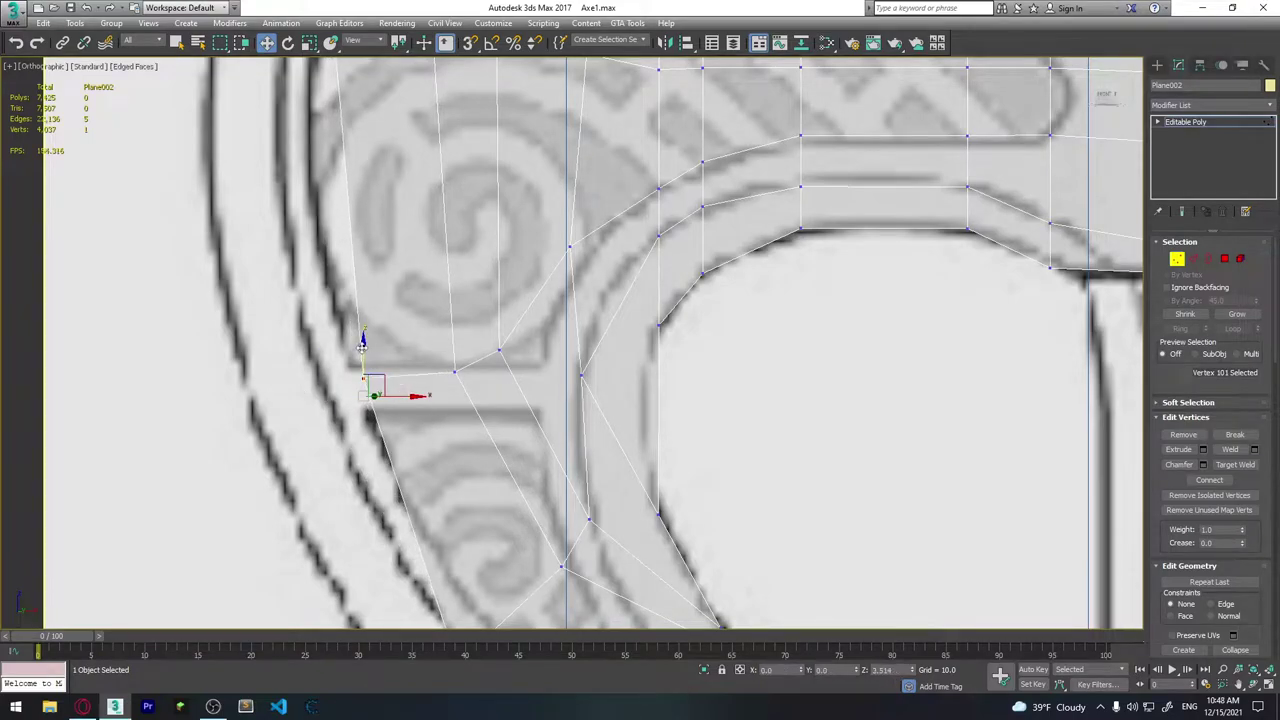
Snap the vertices near the lower spiral and the lower blade tip onto the outline.
middle_click_drag(442, 496, 307, 224)
left_click(321, 405)
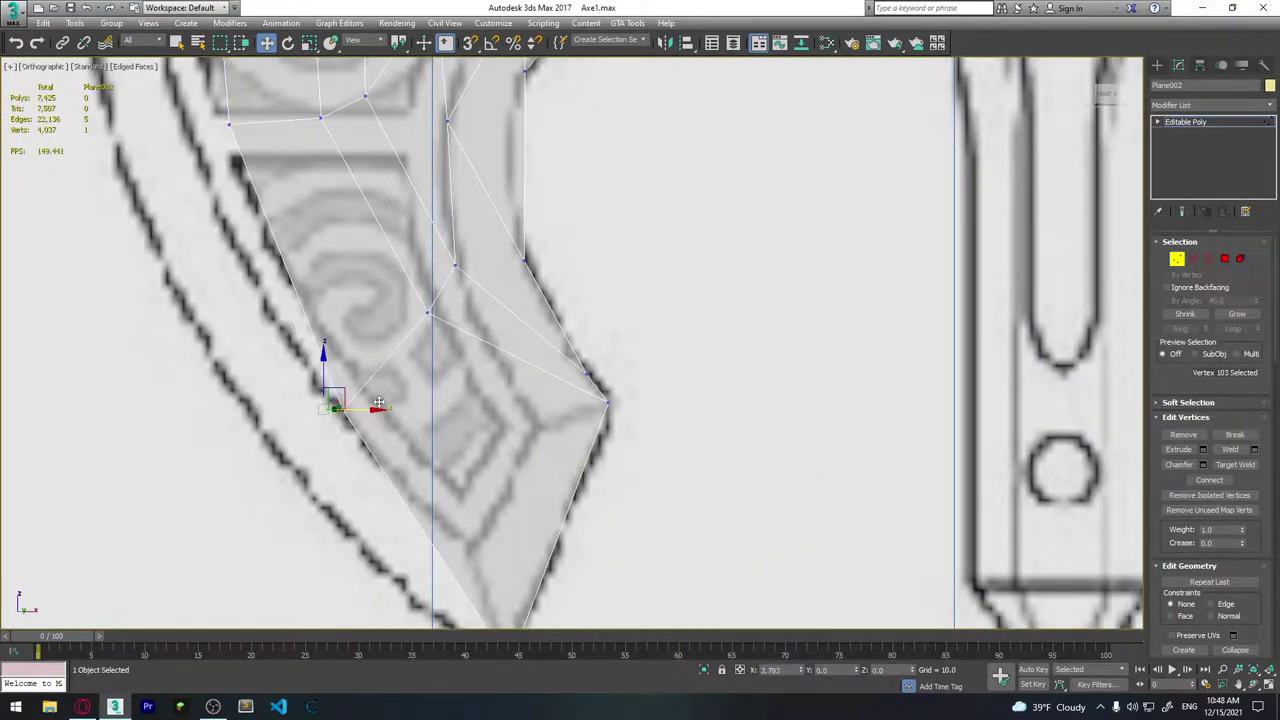
mouse_move(364, 398)
left_mouse_down()
mouse_move(399, 398)
mouse_move(361, 338)
left_mouse_up()
middle_click_drag(361, 338, 226, 138)
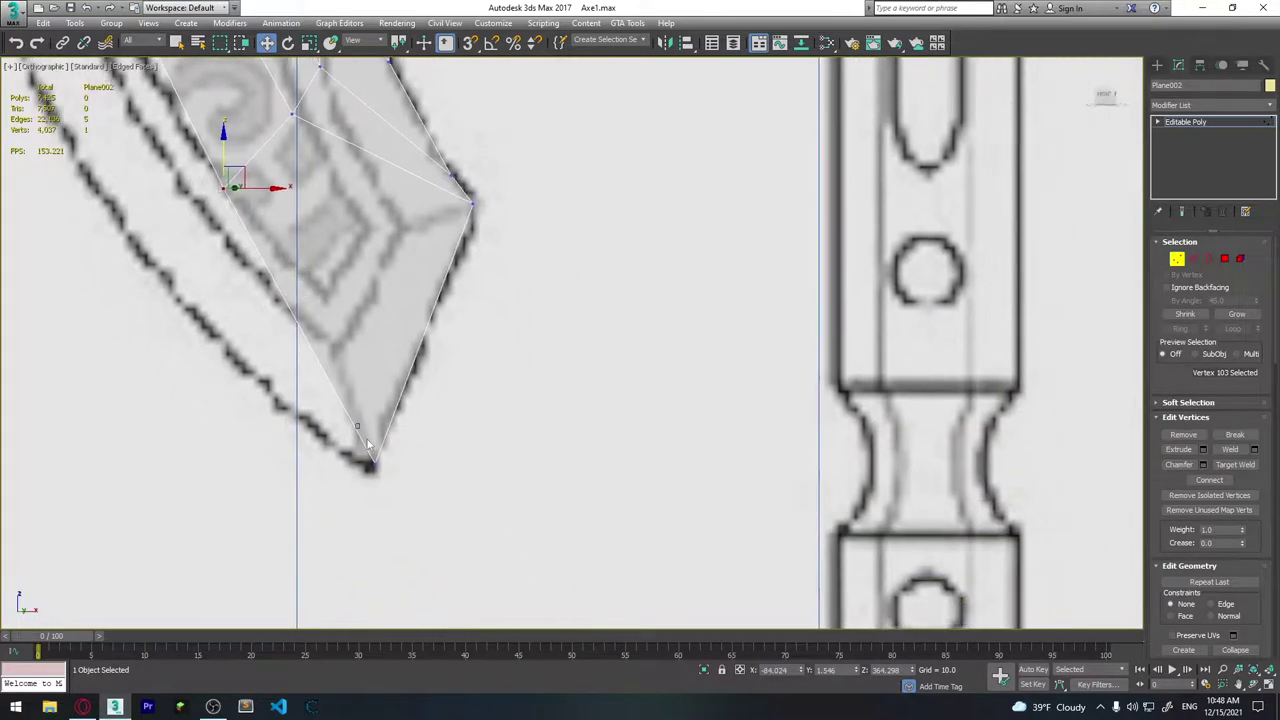
left_click(372, 461)
left_click_drag(376, 430, 376, 361)
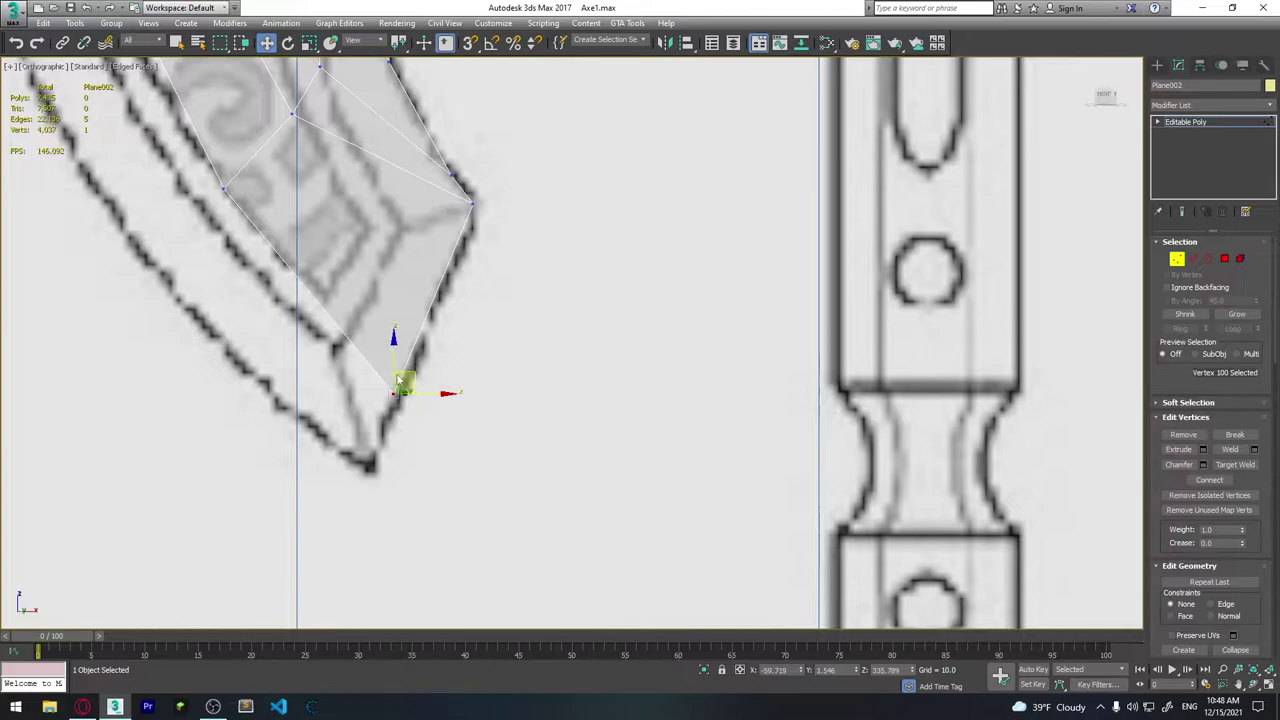
scroll(435, 404, "down", 3)
middle_click_drag(429, 404, 429, 511)
scroll(429, 511, "down", 2)
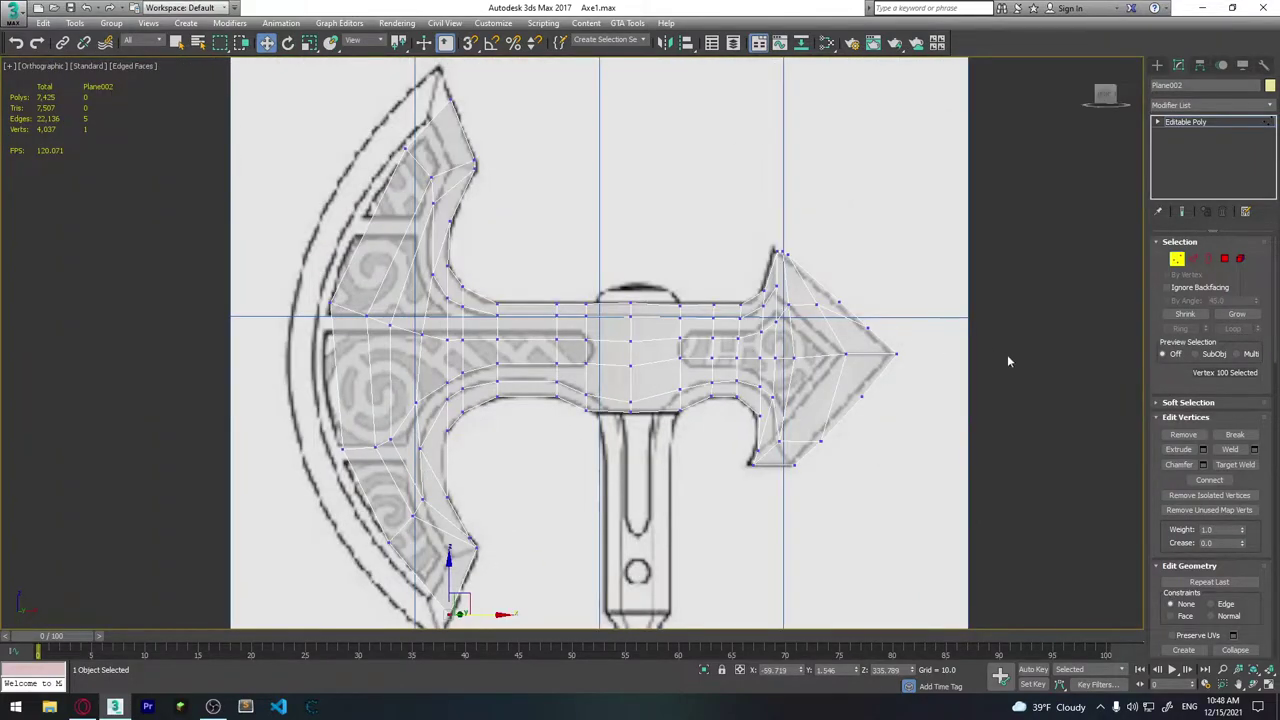
Extrude the outer edges into another strip of faces.
left_click(1193, 259)
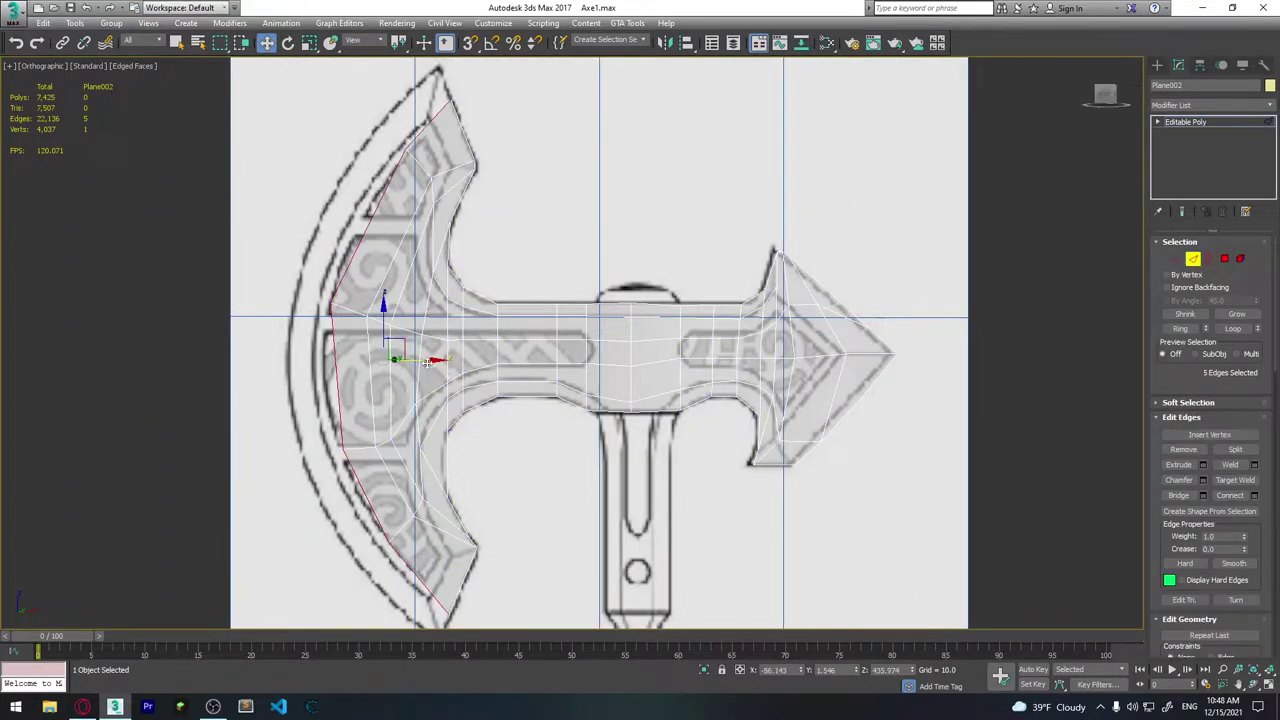
left_click_drag(427, 362, 410, 363, "shift")
middle_click_drag(410, 363, 410, 543)
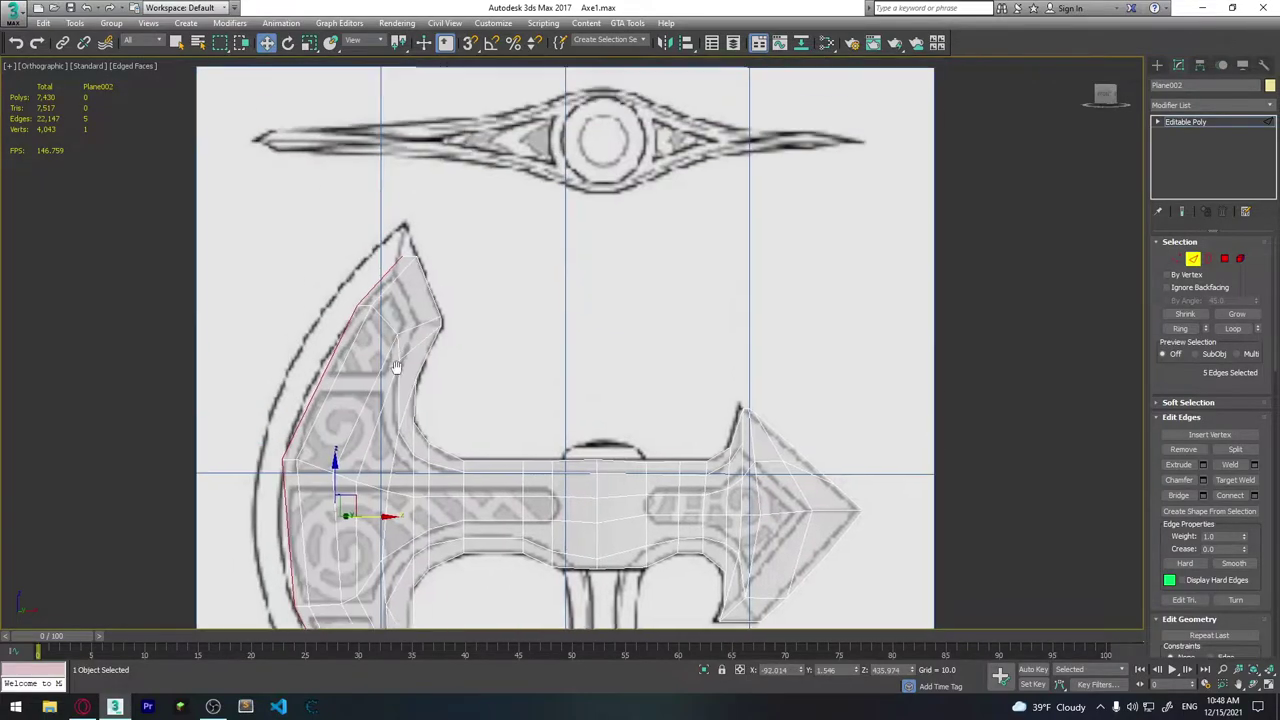
scroll(409, 329, "up", 8)
scroll(429, 363, "up", 3)
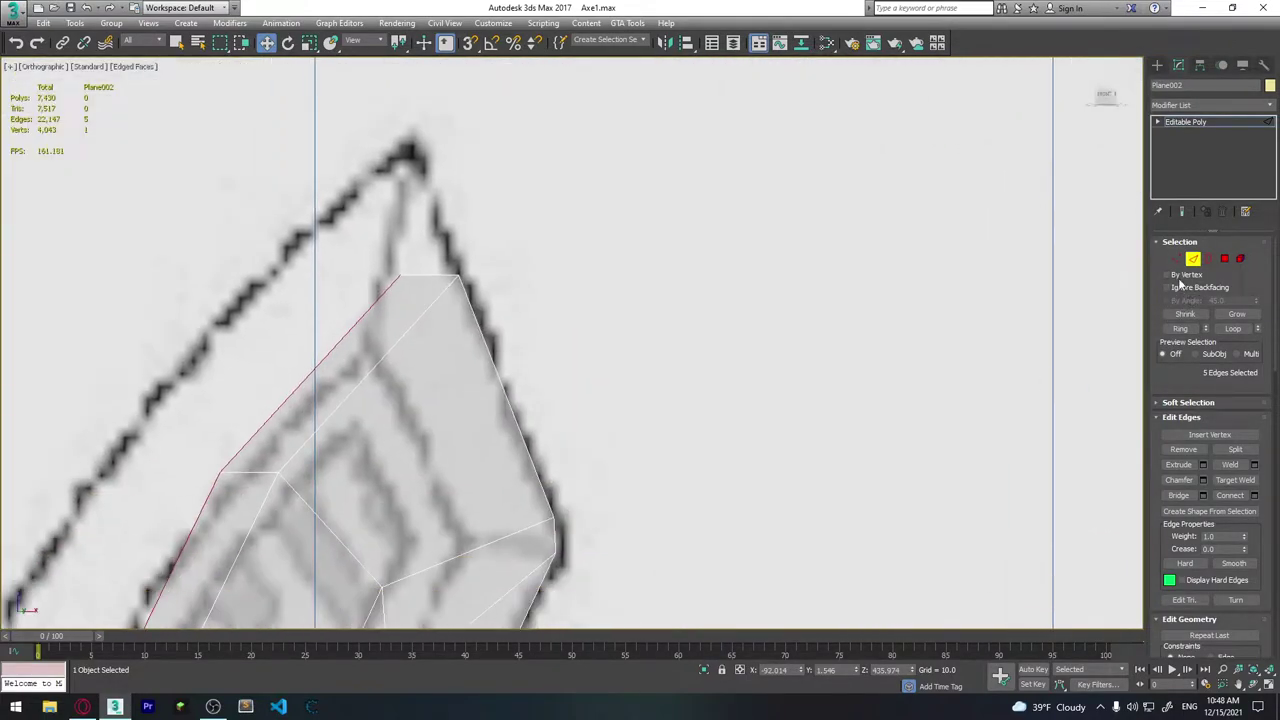
Move the vertex at the lower blade corner onto the reference corner.
left_click(1176, 259)
scroll(286, 391, "up", 3)
scroll(400, 205, "up", 3)
scroll(355, 342, "up", 3)
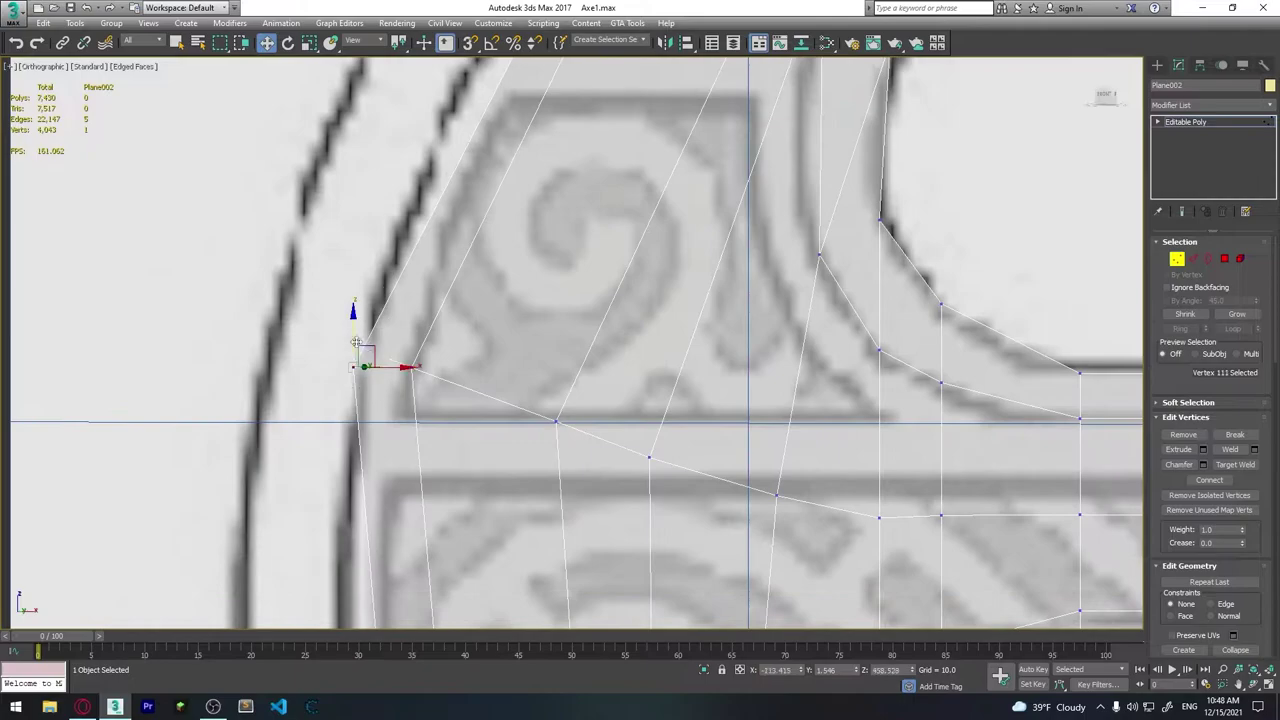
scroll(355, 342, "down", 3)
scroll(360, 300, "down", 2)
left_click(376, 302)
scroll(392, 374, "up", 2)
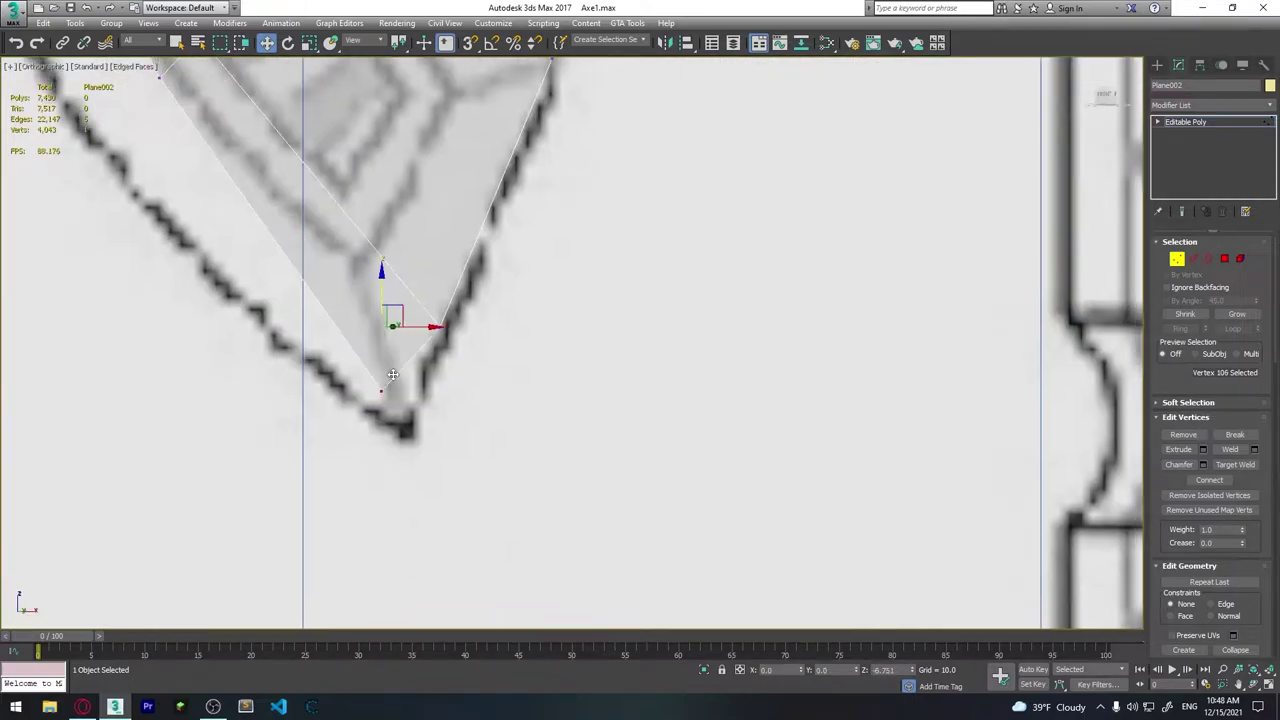
left_click_drag(392, 374, 412, 412)
scroll(420, 450, "down", 5)
scroll(446, 485, "down", 2)
left_click(446, 485)
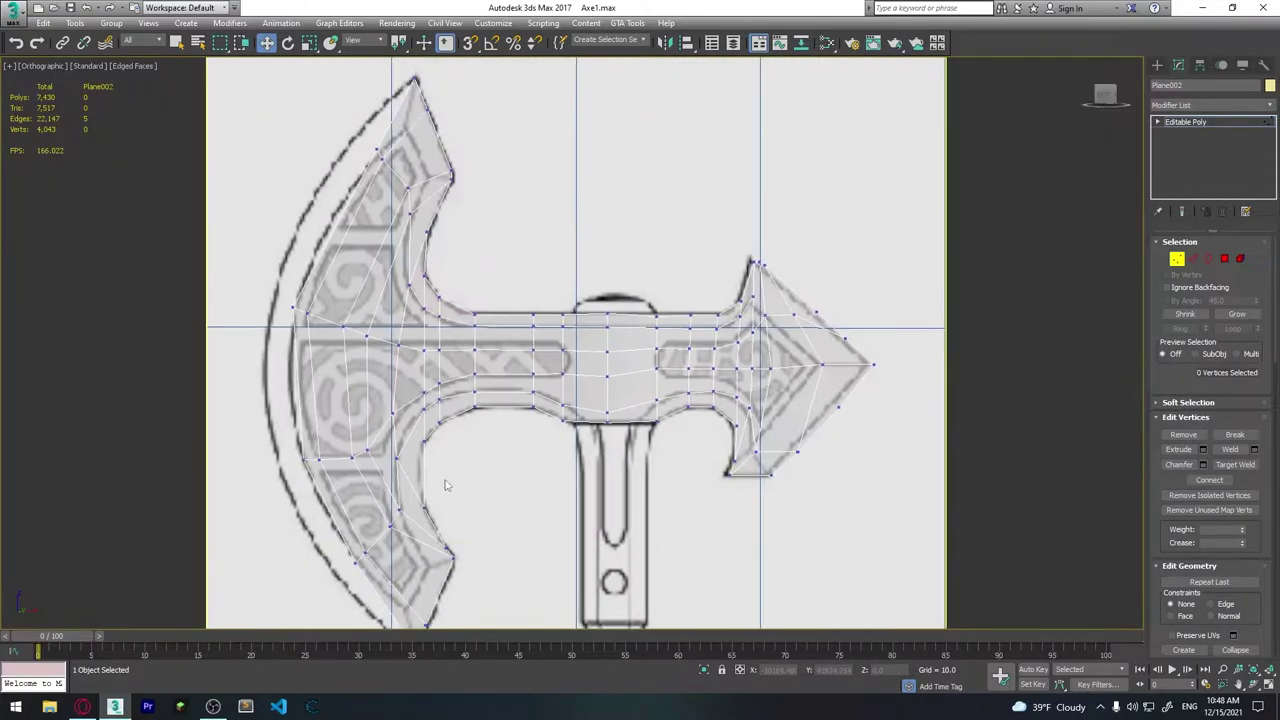
Nudge the vertex at the blade's top tip onto the reference outline.
scroll(446, 485, "down", 2)
scroll(480, 150, "up", 5)
left_click(529, 223)
left_click_drag(529, 223, 526, 208)
scroll(500, 200, "down", 5)
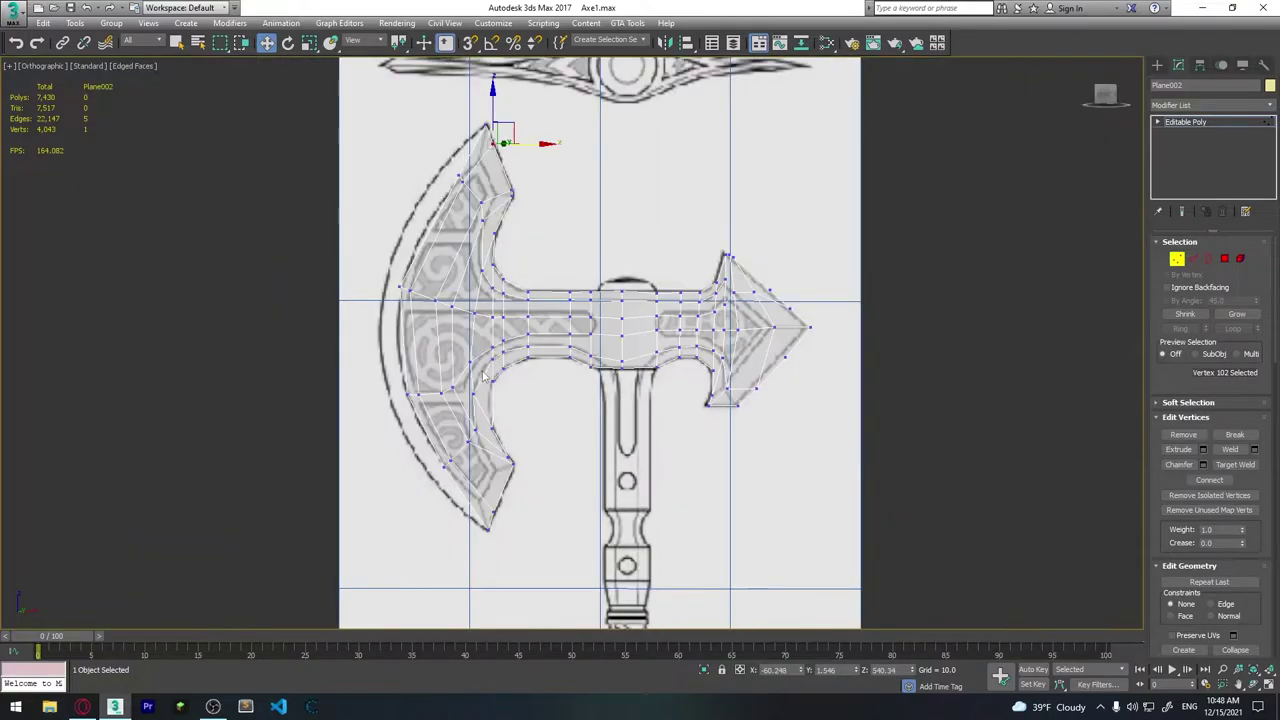
Select the blade's outer edge loop and extend it leftward into new faces.
left_click(1192, 259)
double_click(405, 330)
middle_click_drag(468, 335, 527, 300)
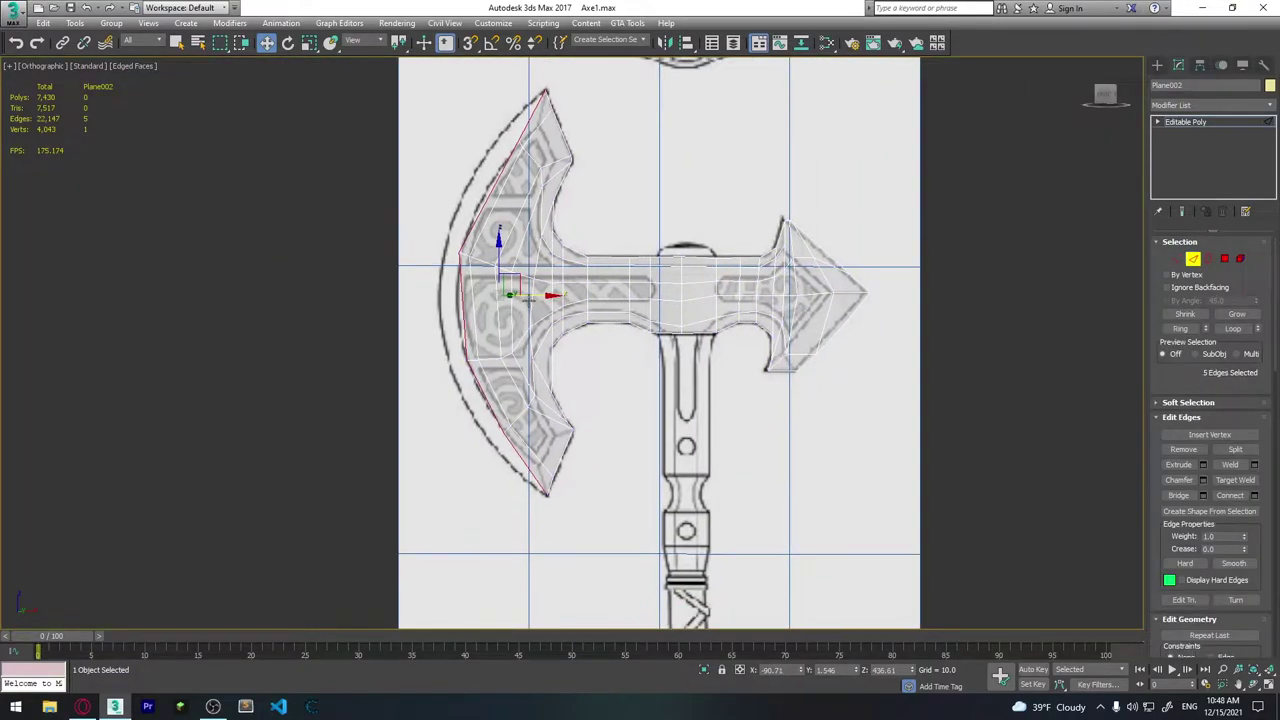
left_click_drag(537, 295, 513, 295, "shift")
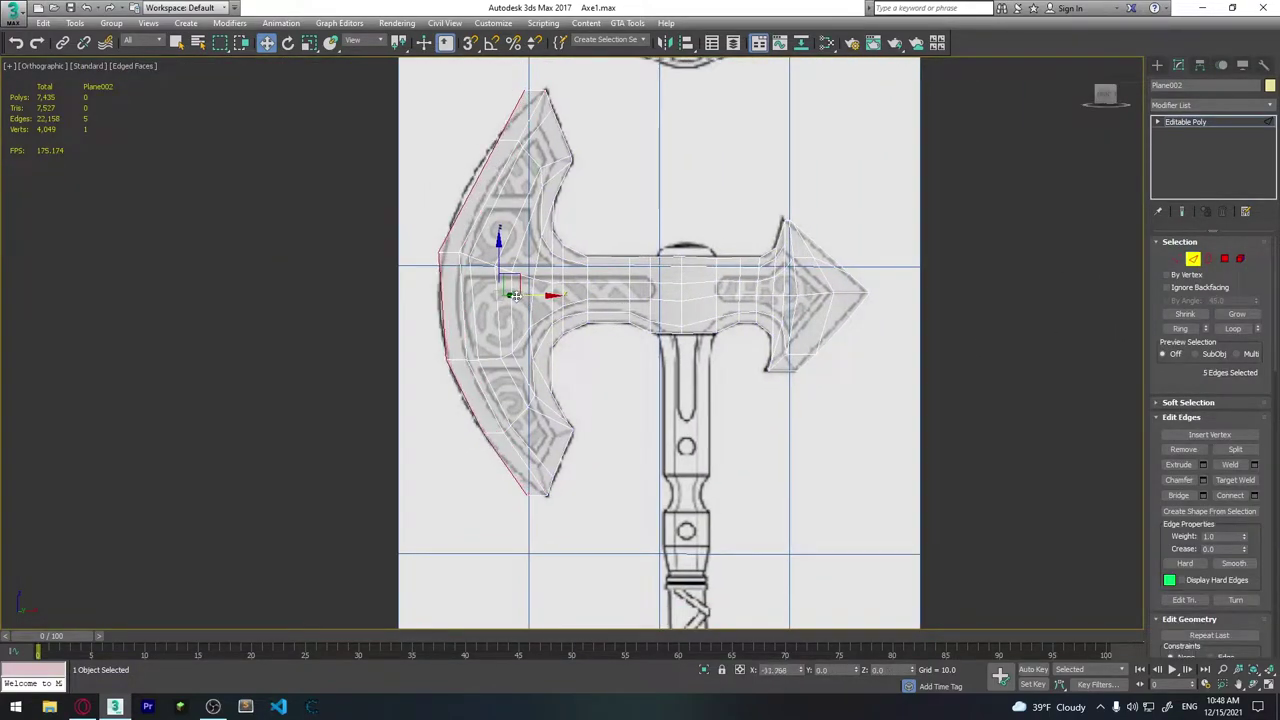
mouse_move(520, 200)
middle_mouse_down()
mouse_move(520, 286)
mouse_move(550, 115)
middle_mouse_up()
scroll(528, 171, "up", 5)
scroll(528, 171, "up", 3)
Move the new blade-edge vertices to match the reference outline.
key("1")
left_click(480, 150)
middle_click_drag(306, 449, 451, 223)
left_click_drag(451, 223, 512, 222)
mouse_move(512, 220)
middle_mouse_down()
mouse_move(534, 240)
mouse_move(366, 251)
mouse_move(343, 371)
mouse_move(420, 380)
mouse_move(350, 520)
middle_mouse_up()
left_click(343, 371)
scroll(420, 378, "down", 2)
scroll(350, 430, "down", 3)
left_click(338, 378)
left_click(410, 368)
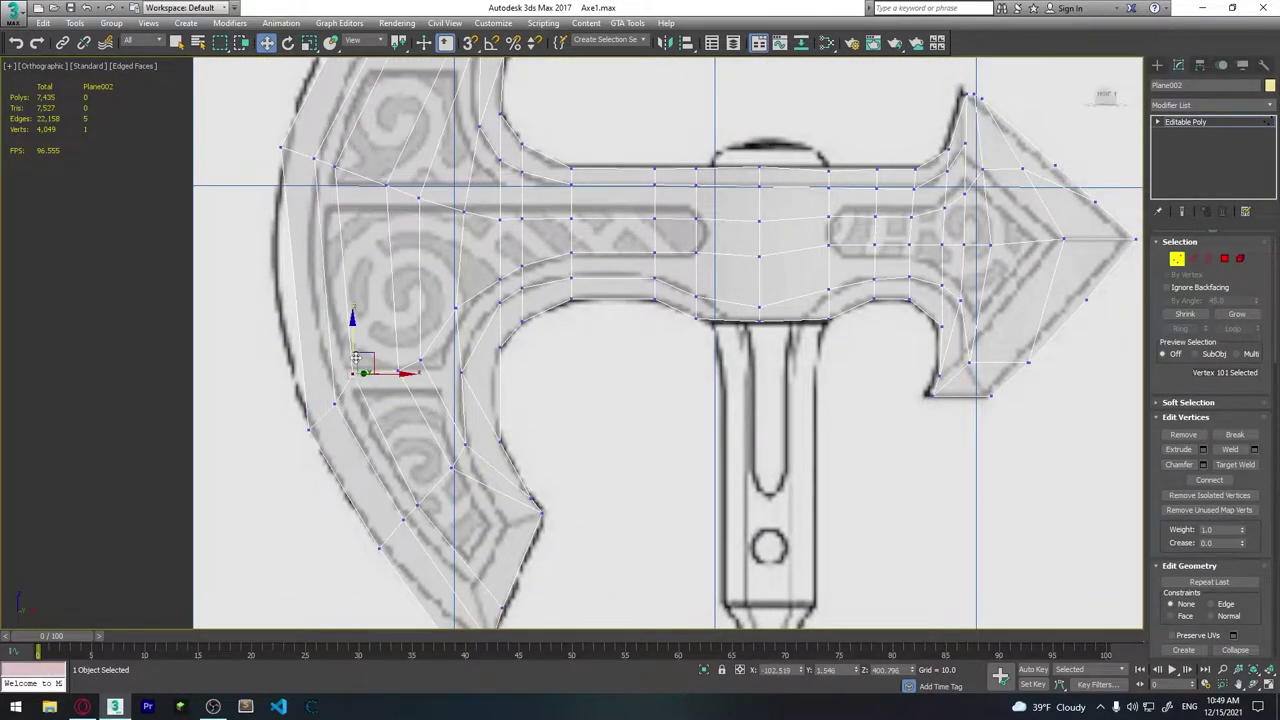
middle_click_drag(399, 338, 329, 384)
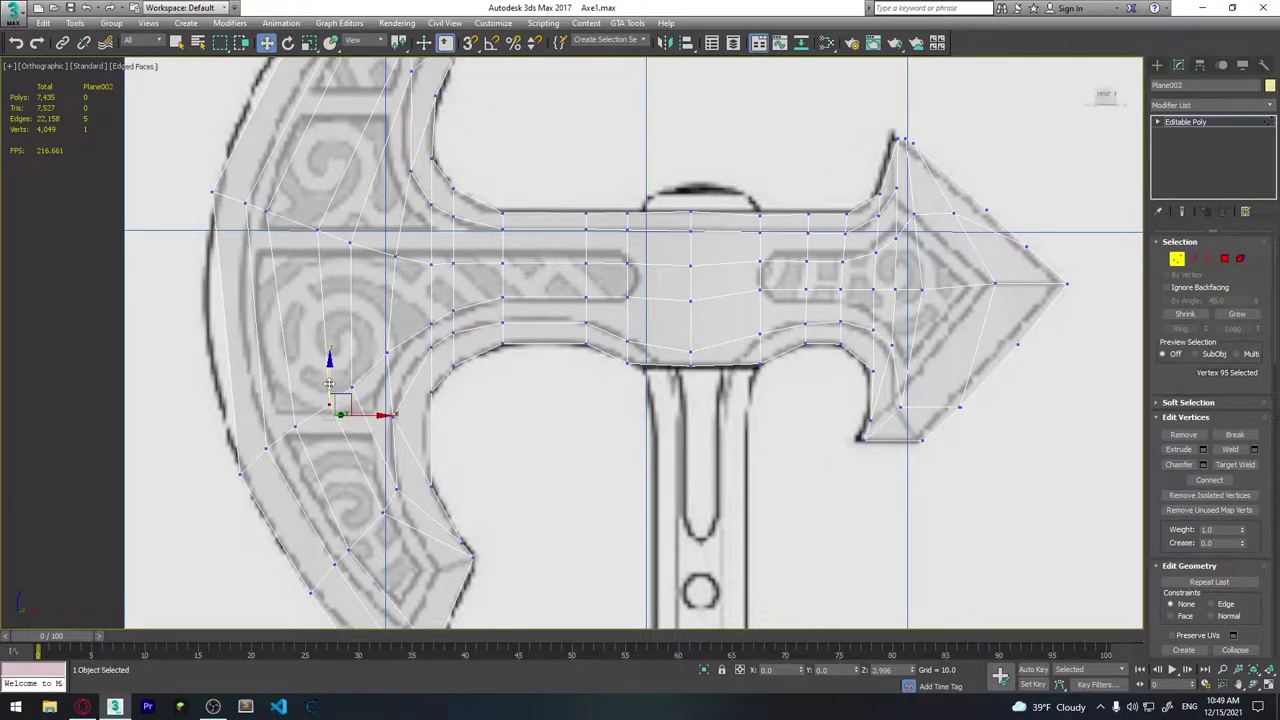
left_click_drag(329, 384, 413, 375)
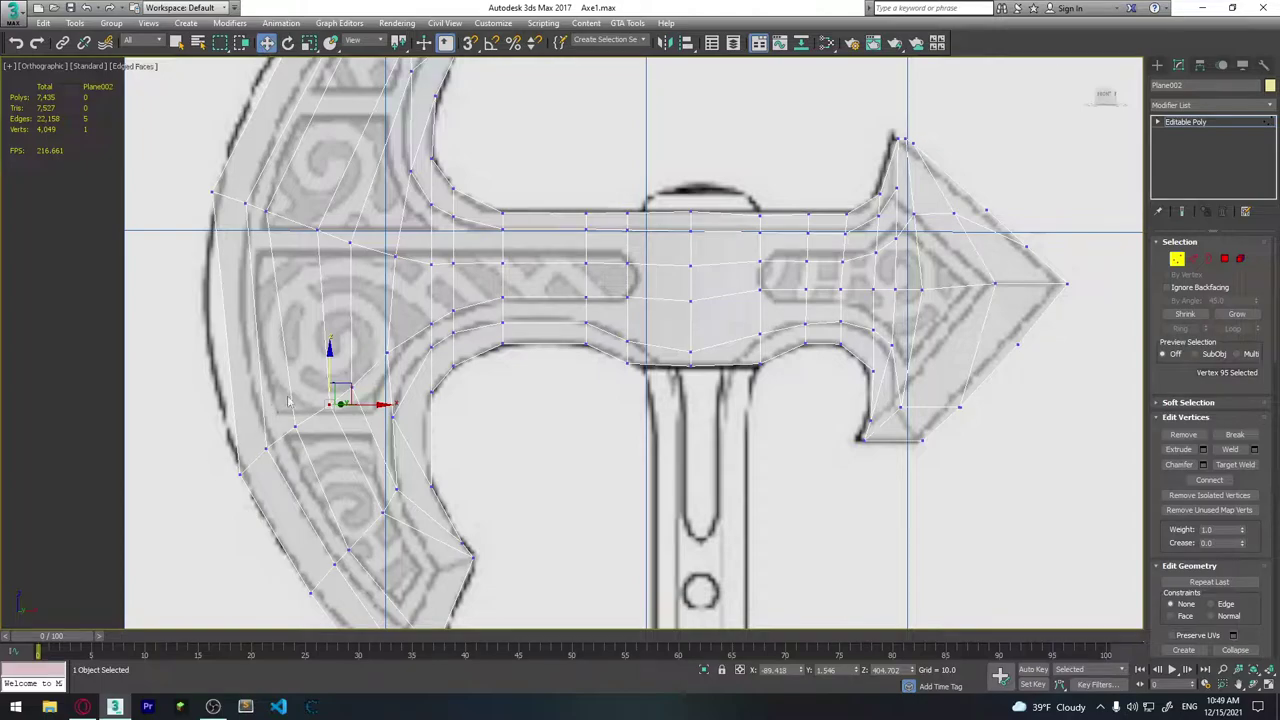
Raise the vertex at the blade's bottom tip onto the outline.
mouse_move(288, 400)
middle_mouse_down()
mouse_move(356, 450)
mouse_move(390, 335)
middle_mouse_up()
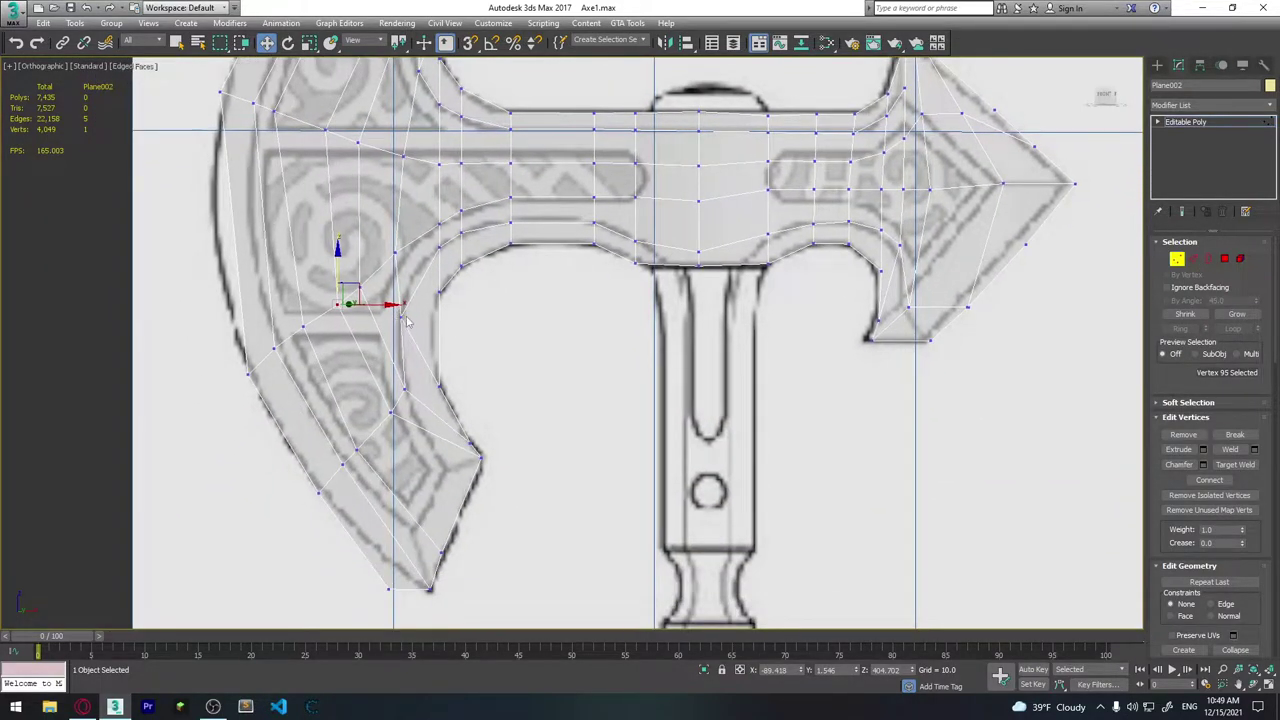
left_click(407, 320)
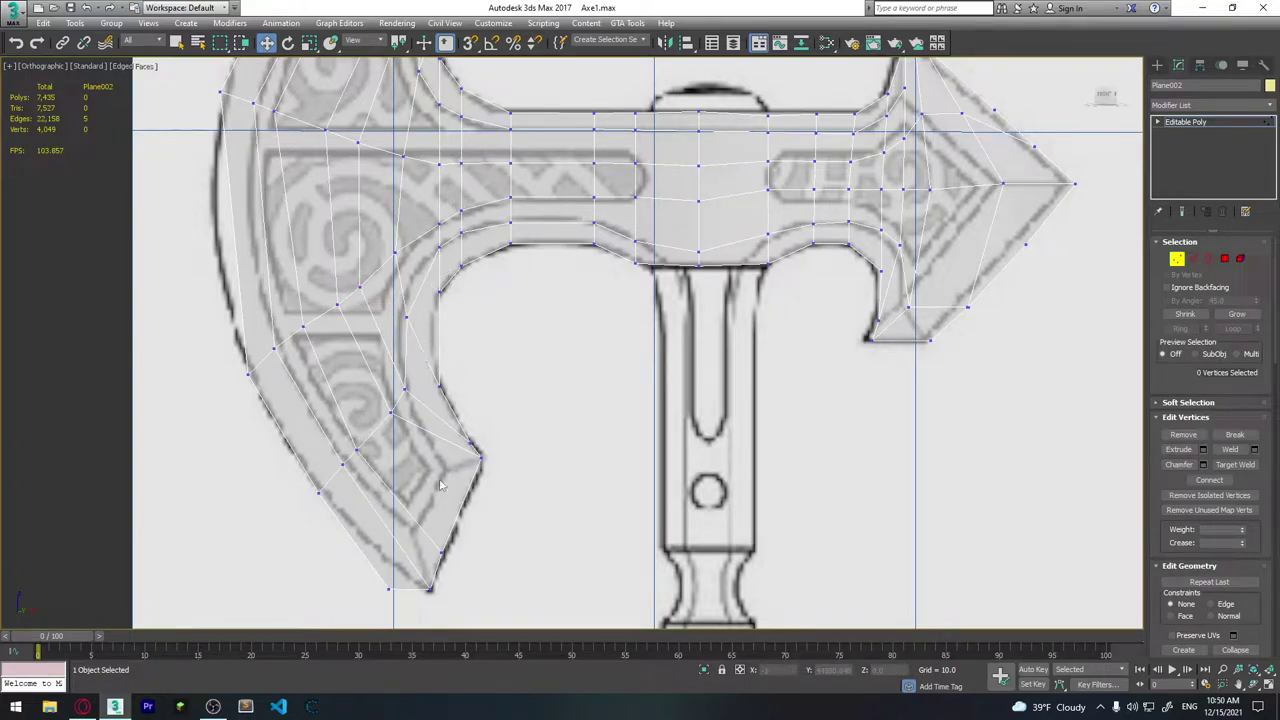
left_click(387, 586)
scroll(389, 430, "up", 4)
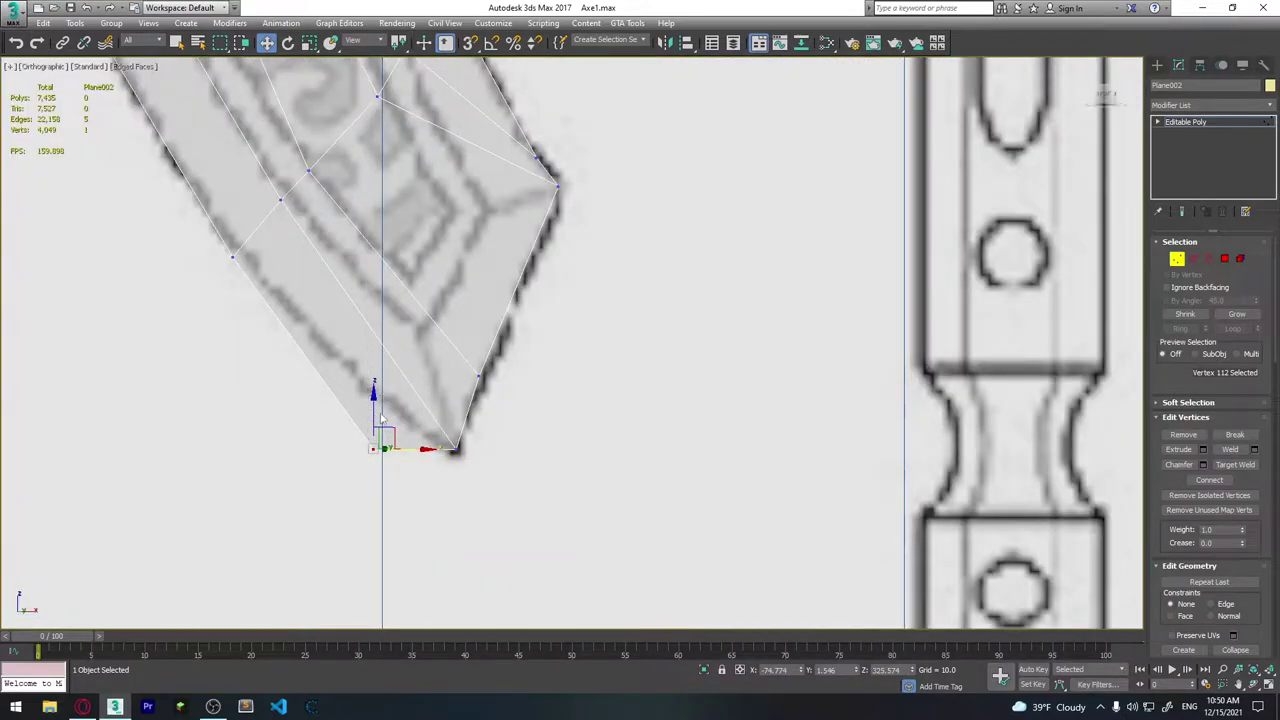
left_click_drag(381, 418, 381, 368)
middle_click_drag(394, 284, 432, 503)
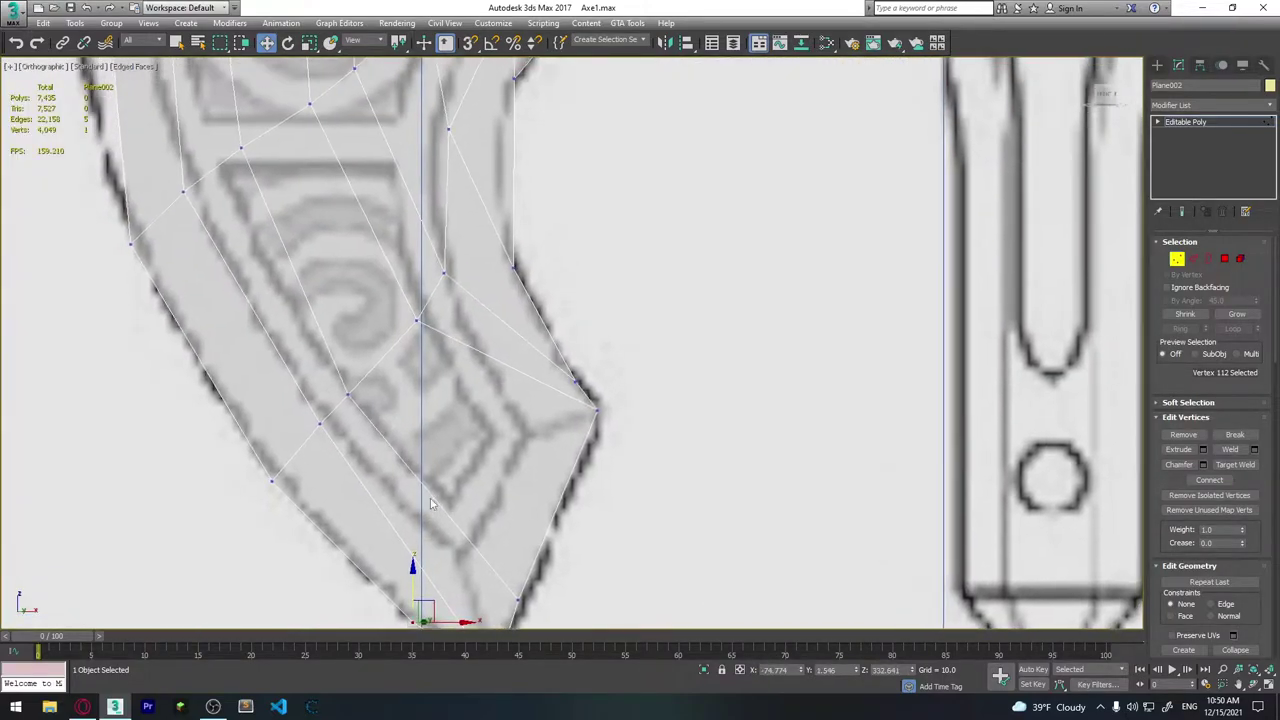
scroll(430, 503, "down", 5)
middle_click_drag(449, 423, 423, 409)
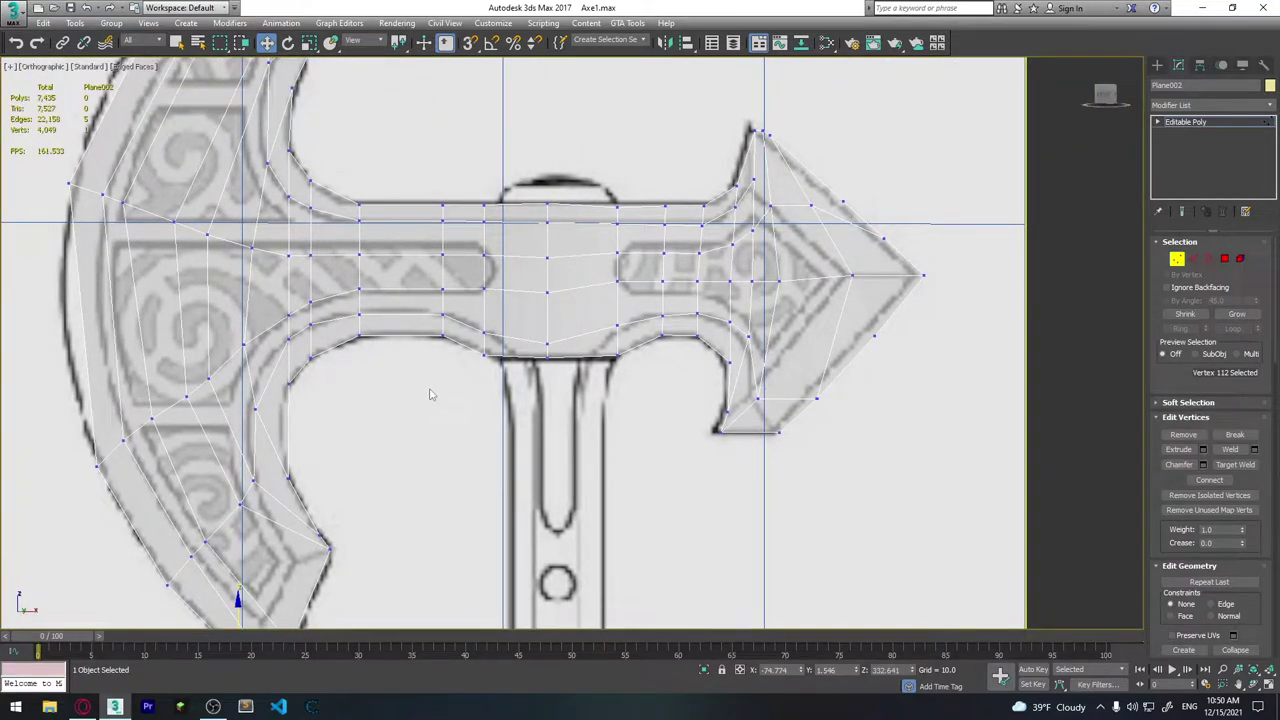
Check the arrow spike's vertices, then select every vertex of the axe head.
left_click_drag(808, 388, 838, 400)
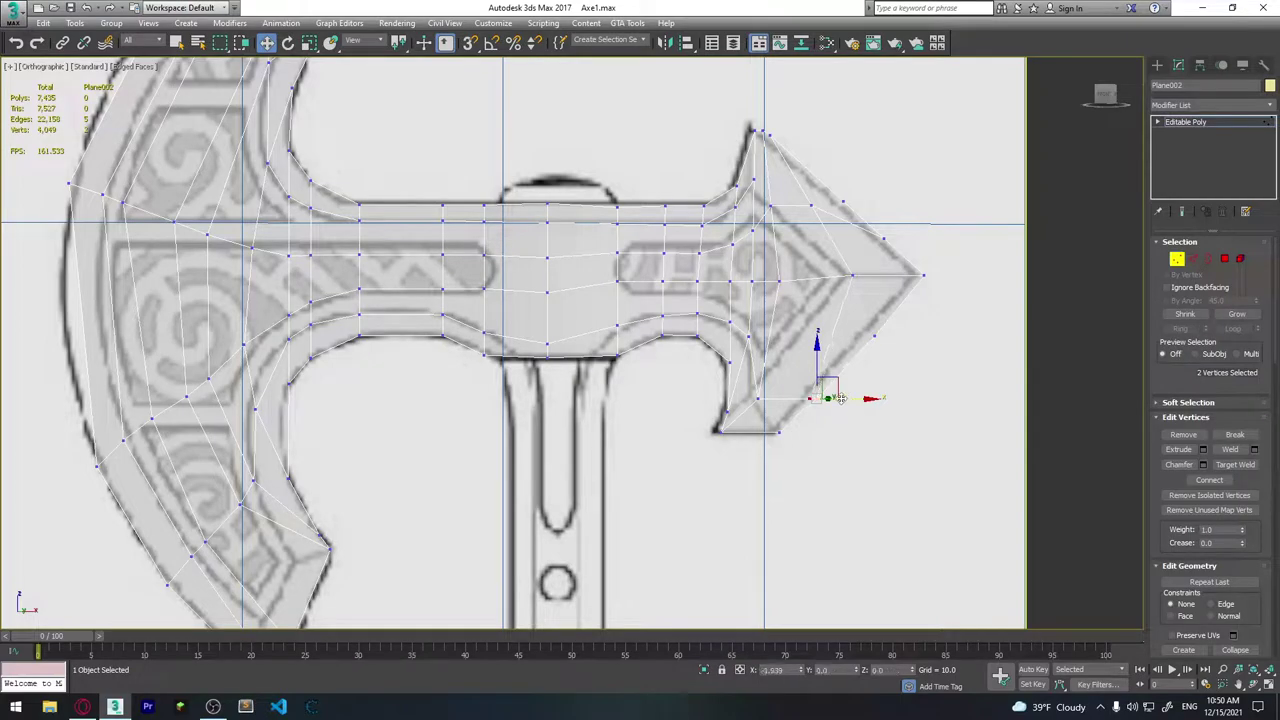
left_click_drag(865, 326, 894, 353)
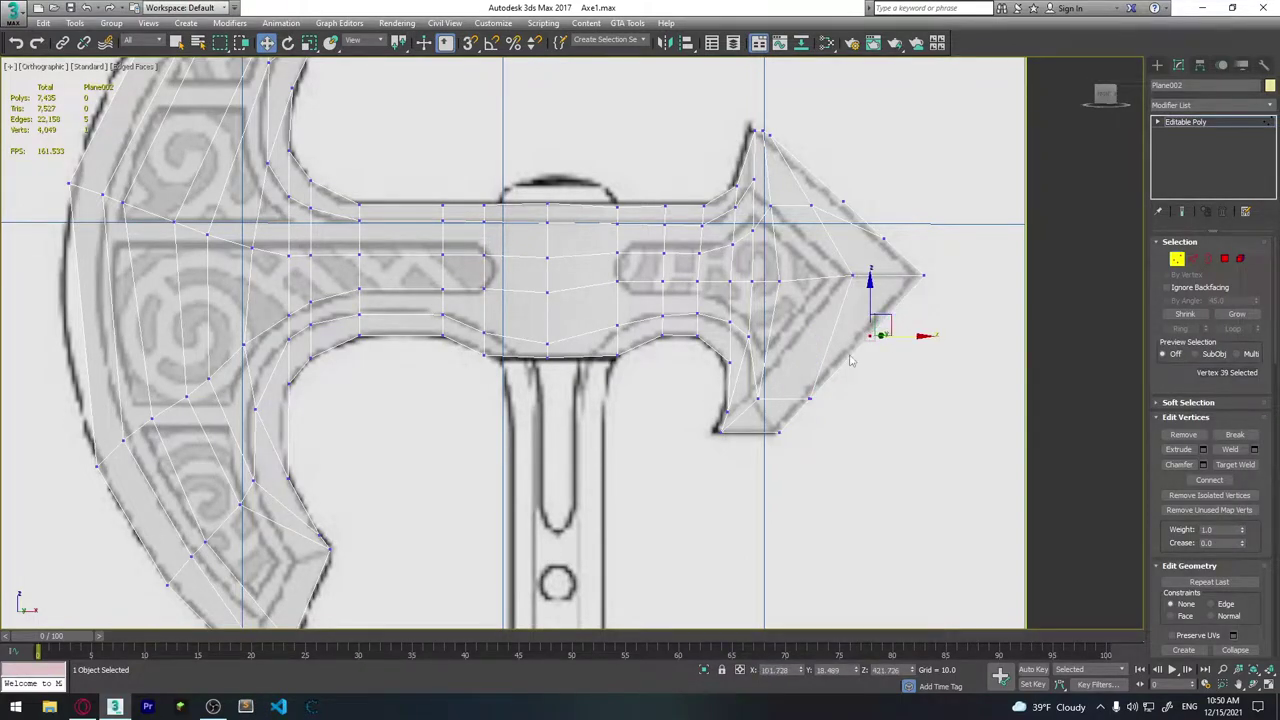
middle_click_drag(893, 334, 1080, 336)
middle_click_drag(297, 380, 265, 459)
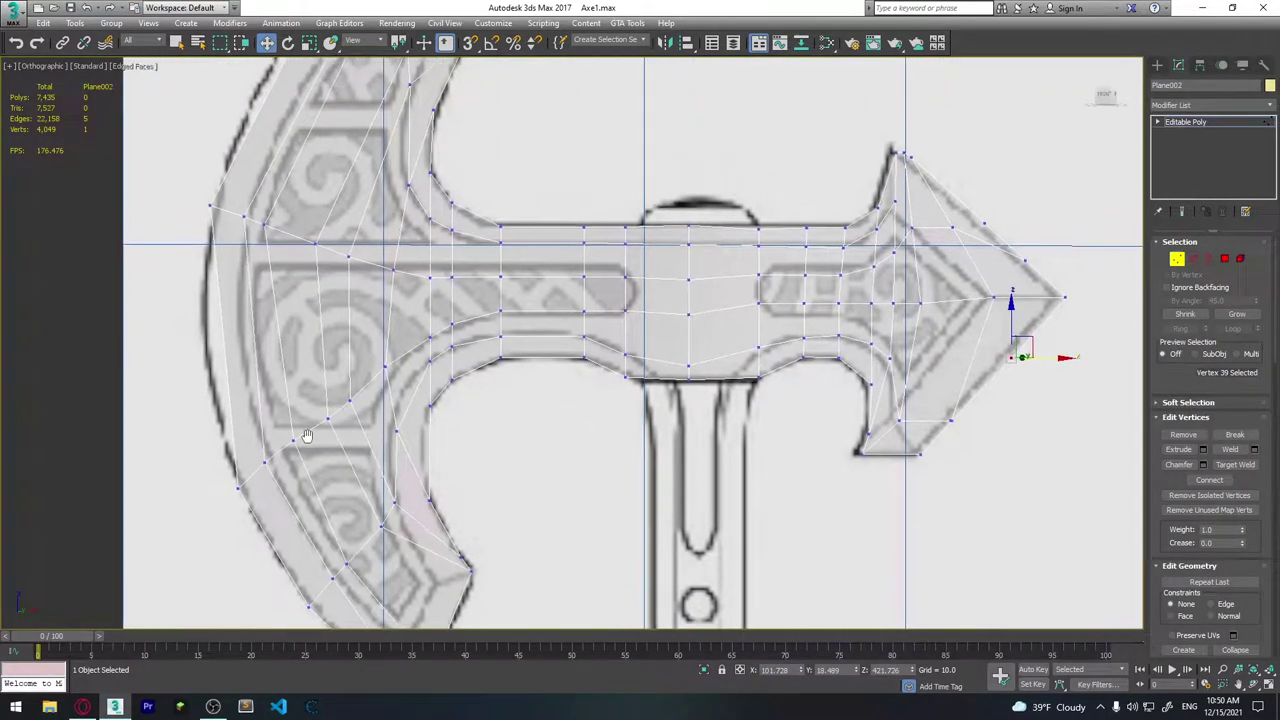
scroll(516, 439, "down", 3)
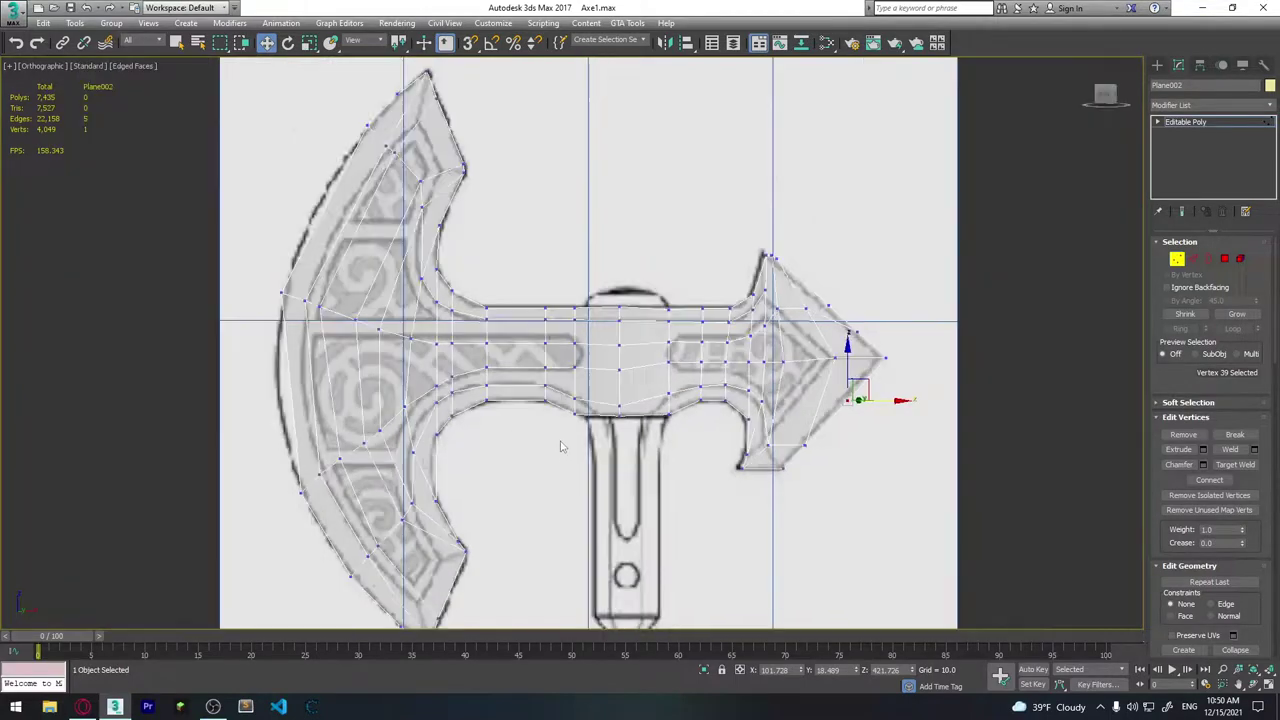
scroll(560, 450, "down", 2)
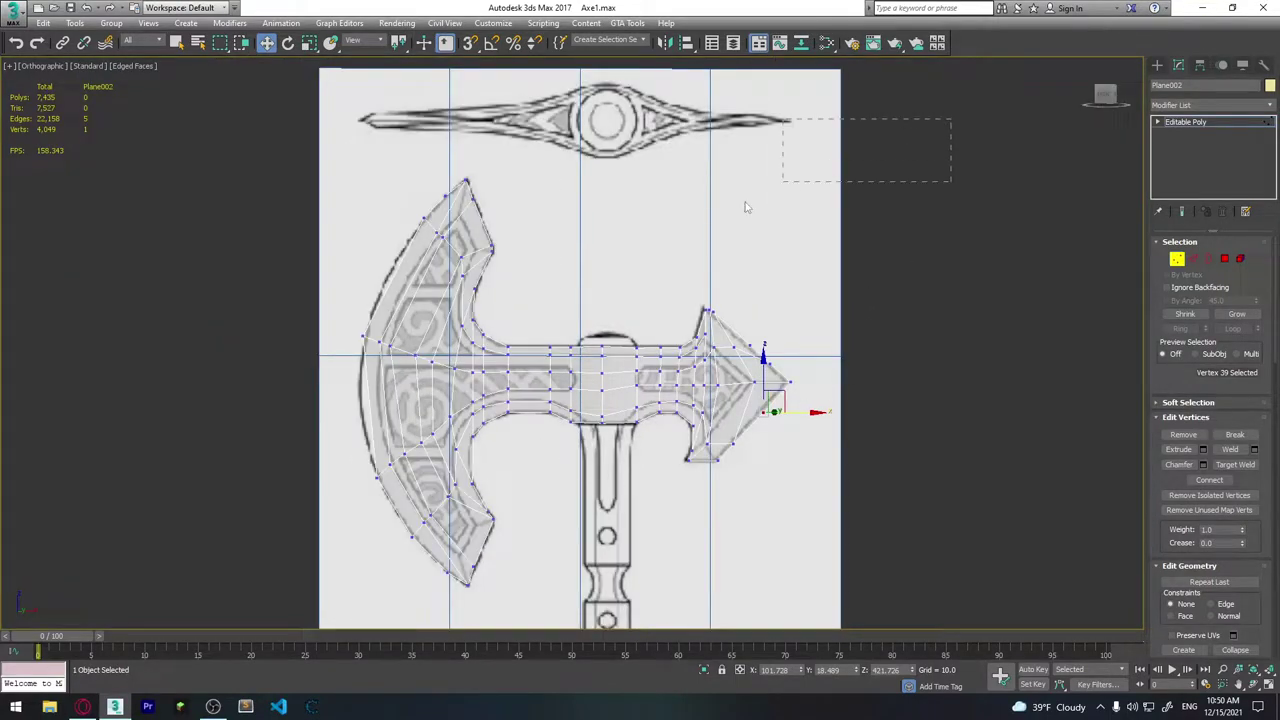
key("ctrl+a")
Apply Edit Geometry's Relax to all selected axe-head vertices.
middle_click_drag(613, 492, 620, 405)
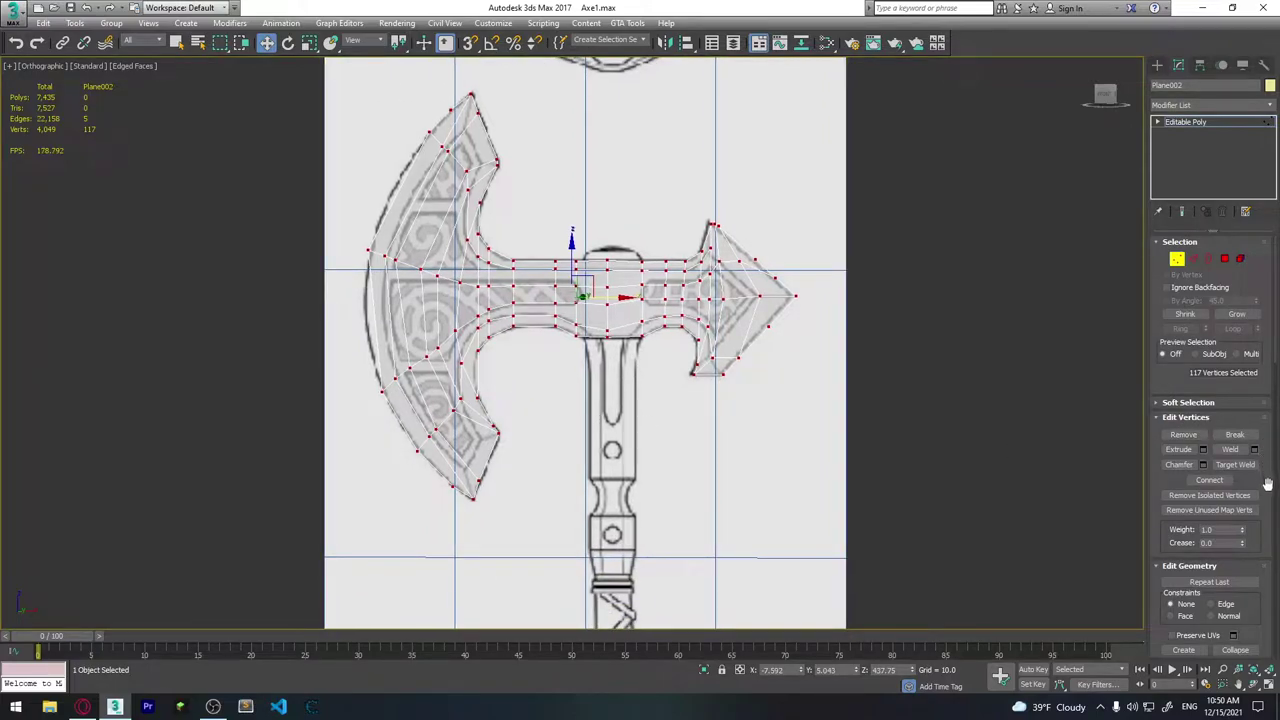
scroll(1267, 484, "down", 2)
scroll(1267, 484, "down", 2)
scroll(1267, 484, "down", 2)
scroll(1267, 484, "down", 2)
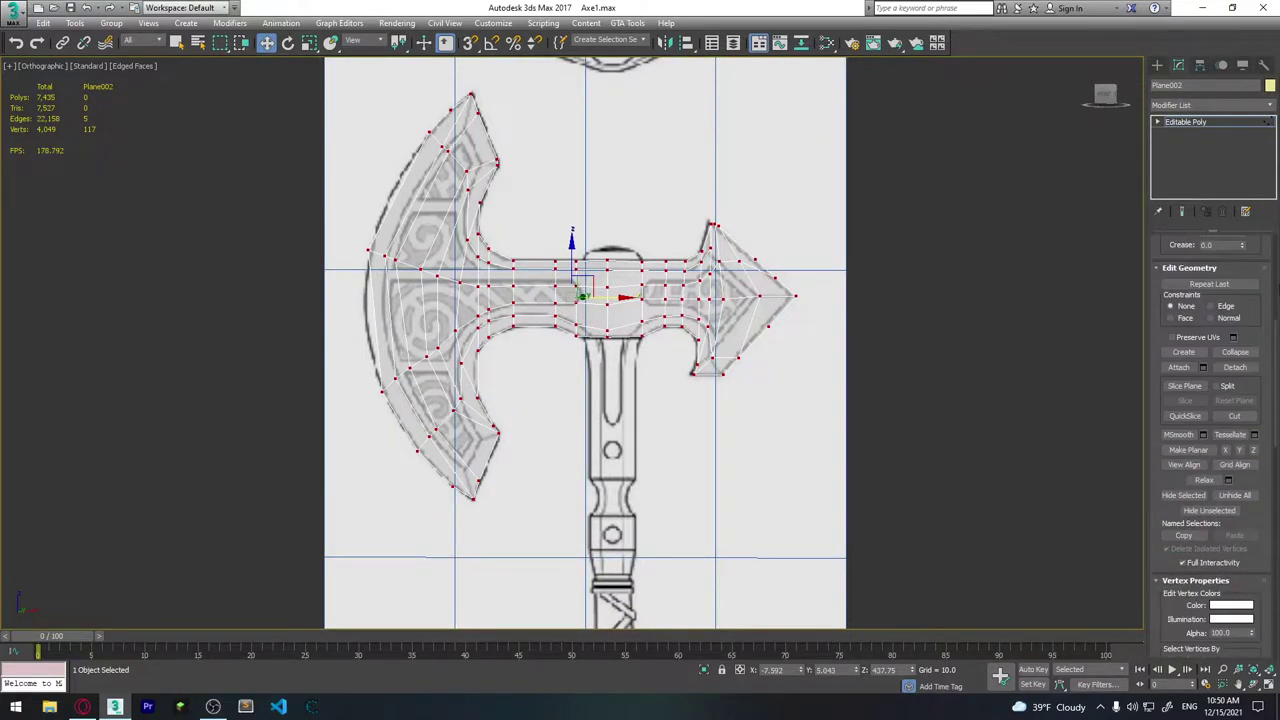
left_click(1213, 484)
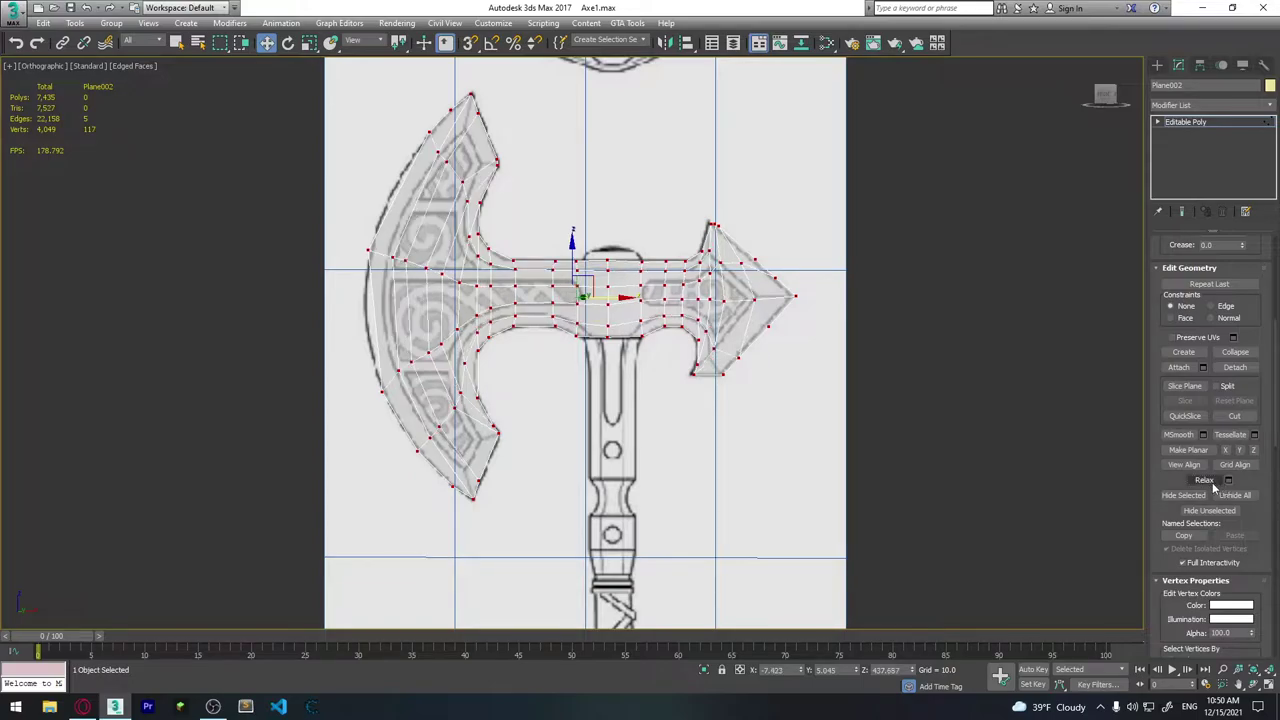
scroll(609, 342, "up", 1)
scroll(614, 375, "up", 2)
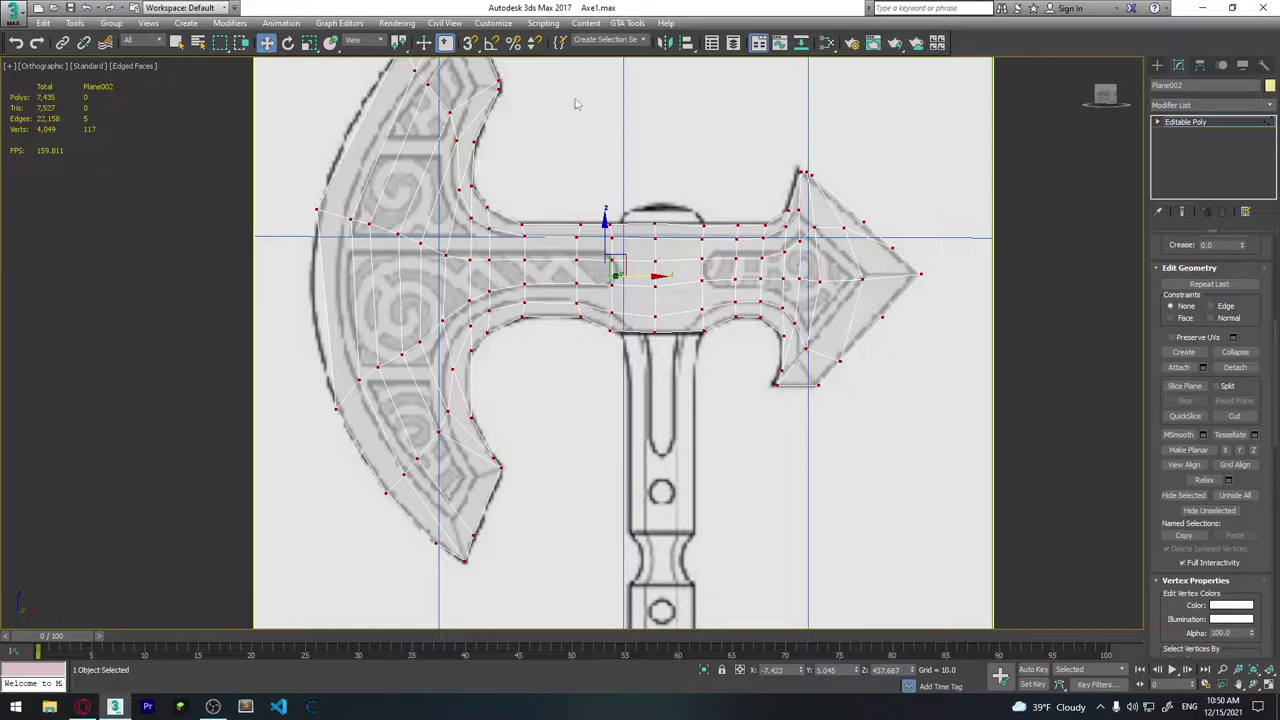
Pan and zoom around the relaxed axe head to inspect the result.
middle_click_drag(689, 302, 667, 383)
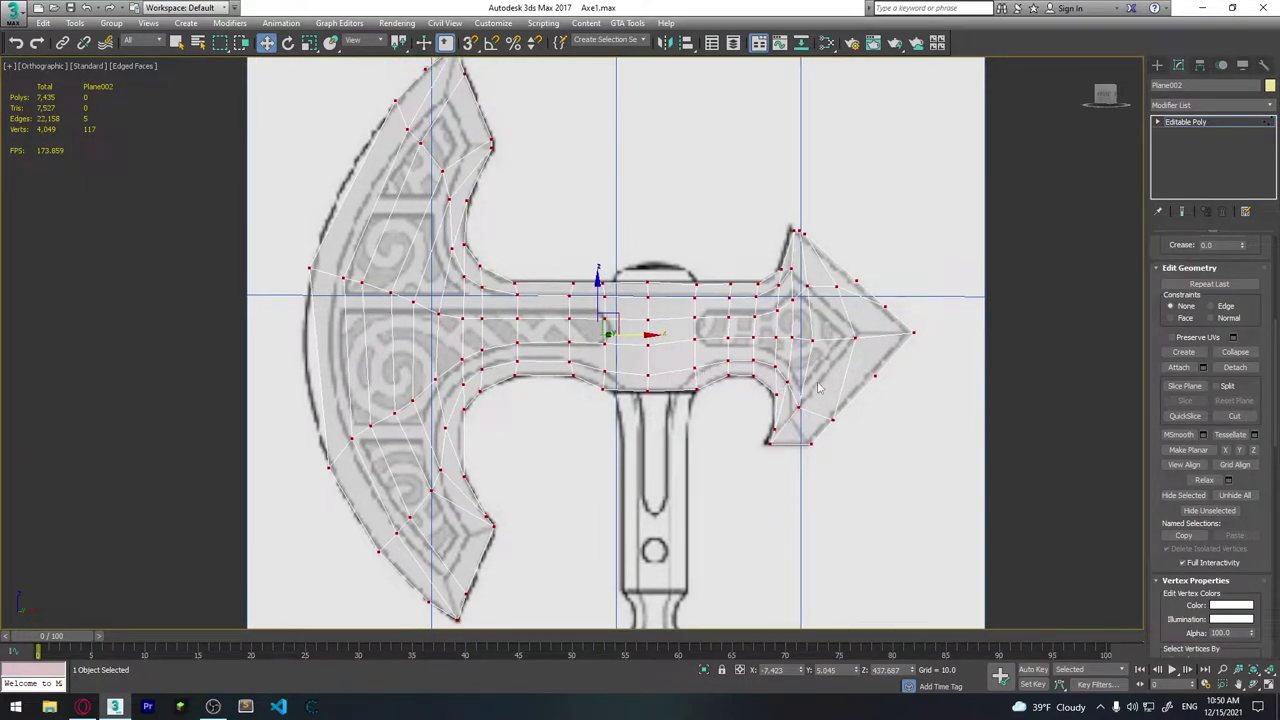
scroll(808, 260, "up", 3)
scroll(811, 278, "down", 3)
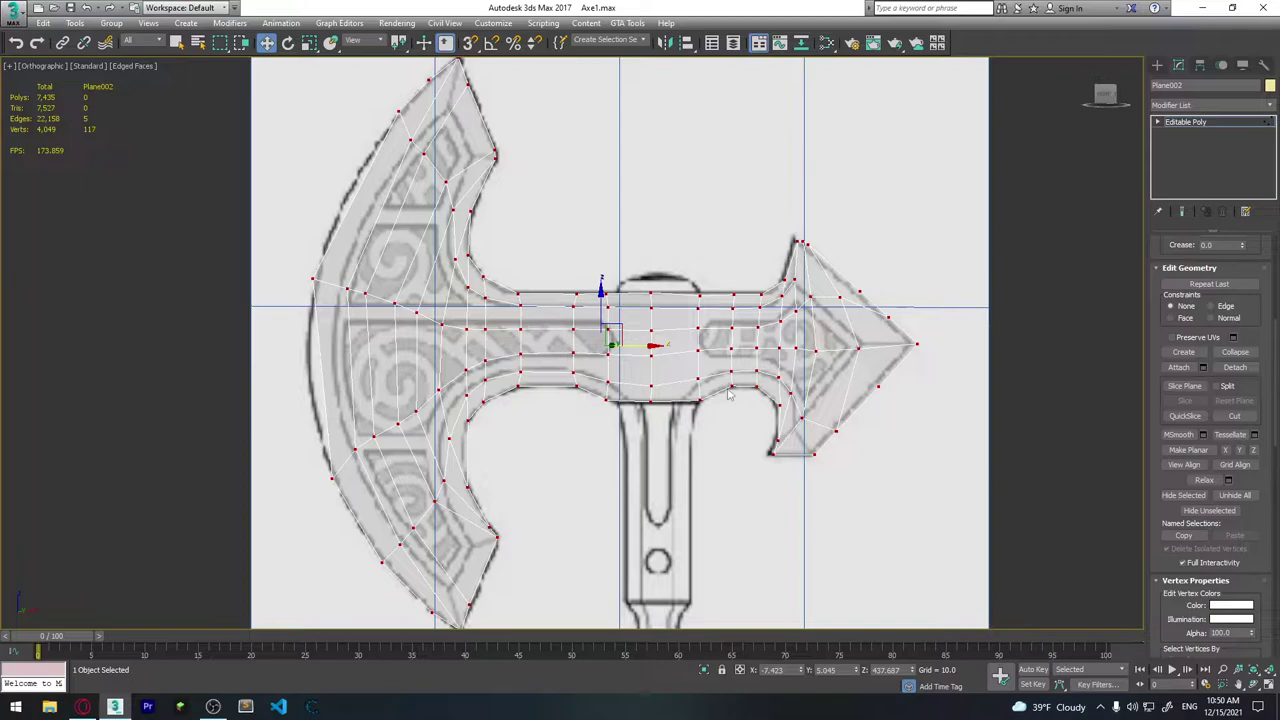
scroll(697, 440, "down", 2)
scroll(705, 437, "down", 1)
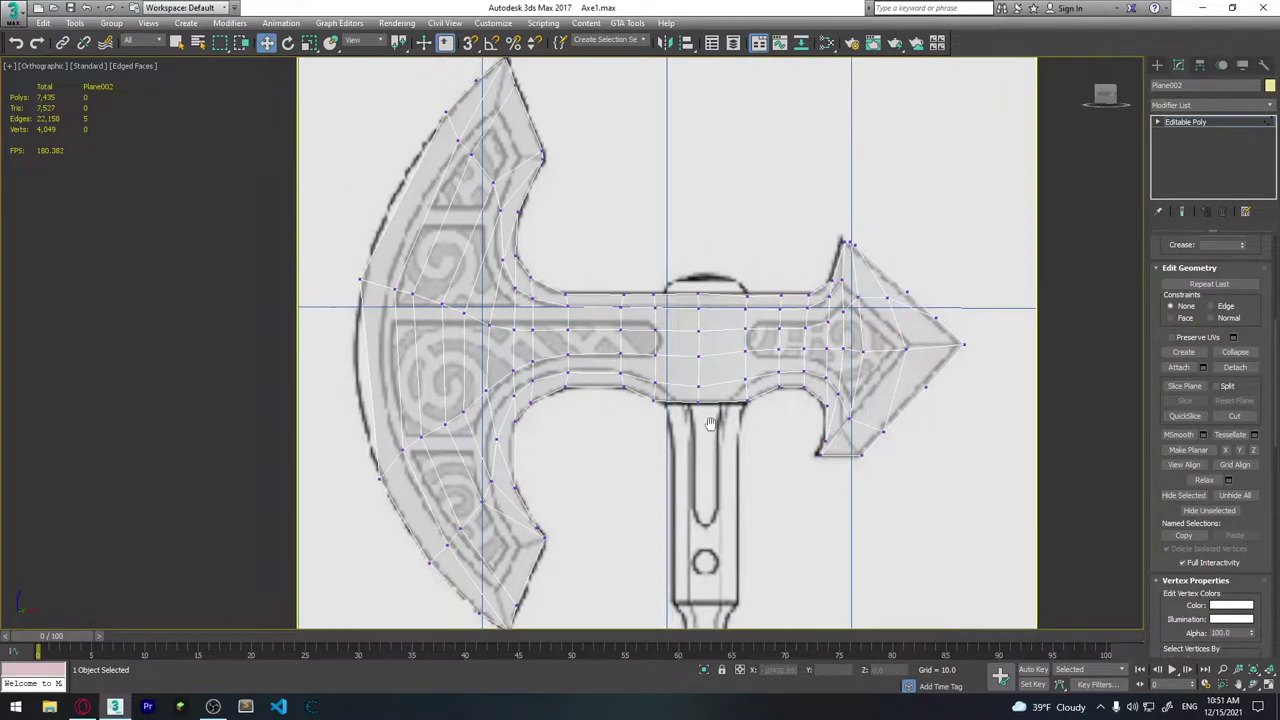
scroll(711, 435, "down", 1)
middle_click_drag(710, 435, 655, 447)
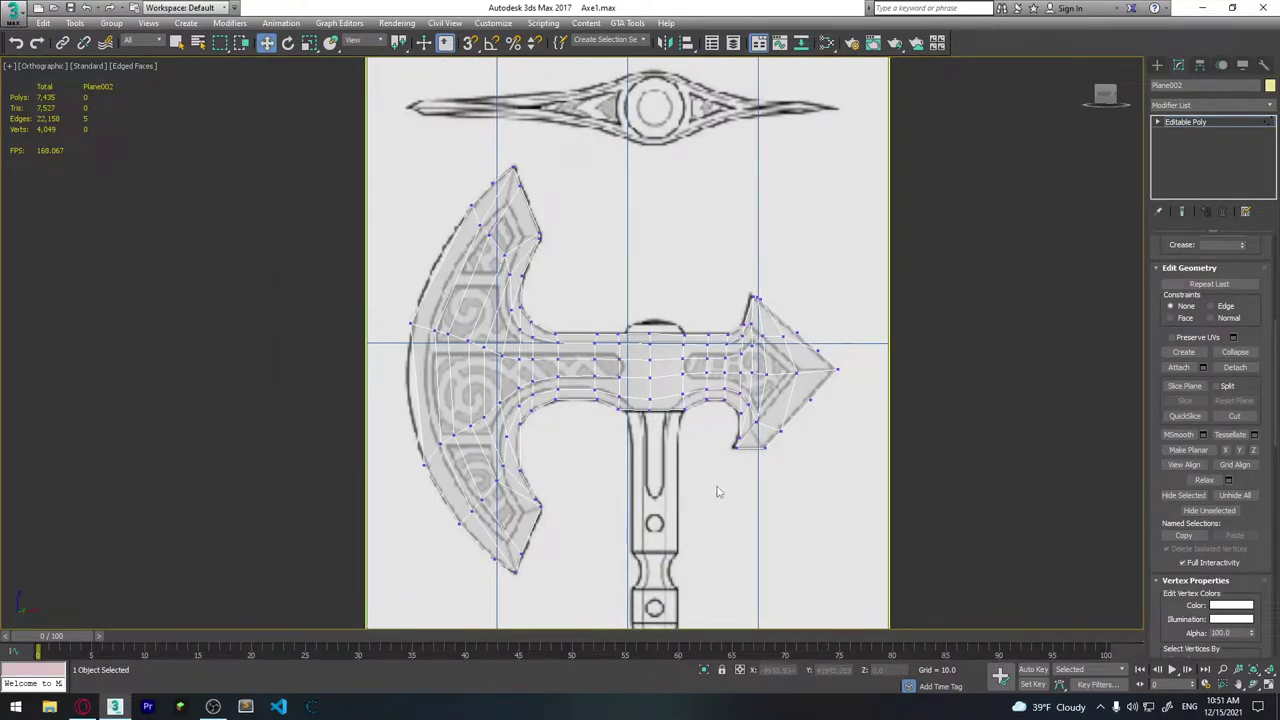
middle_click_drag(717, 491, 683, 414)
scroll(575, 406, "up", 2)
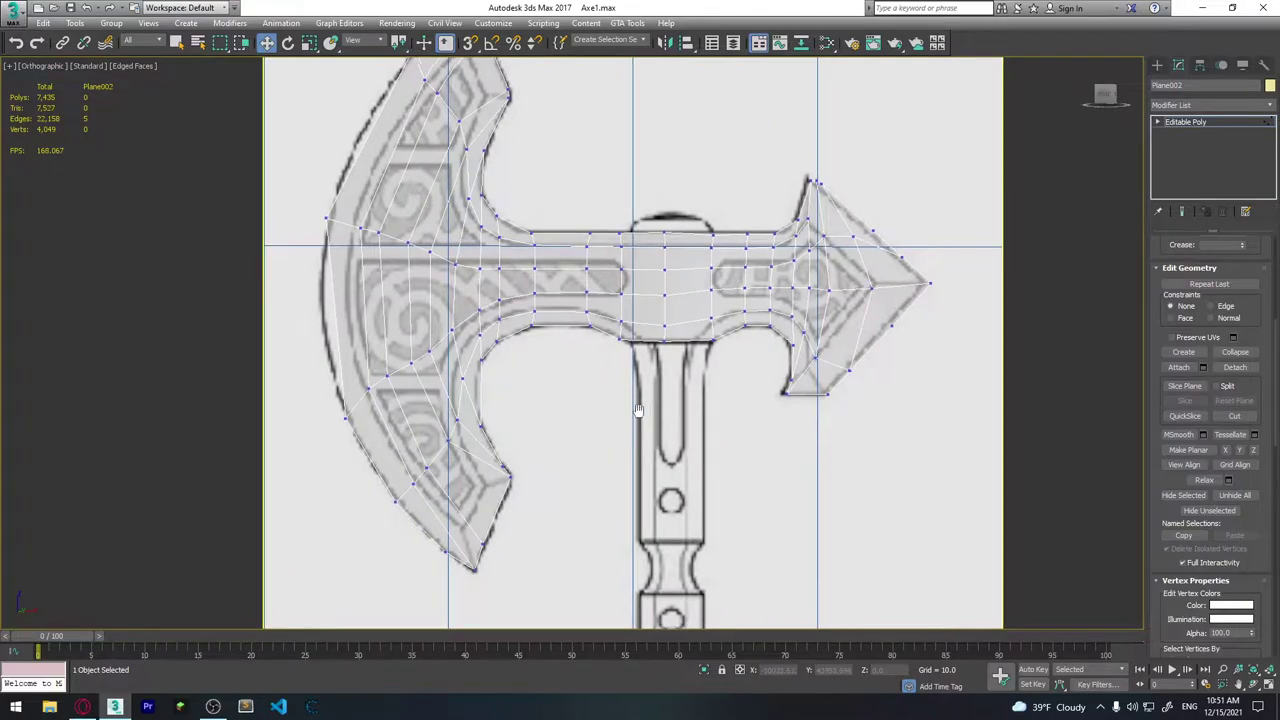
middle_click_drag(852, 258, 817, 283)
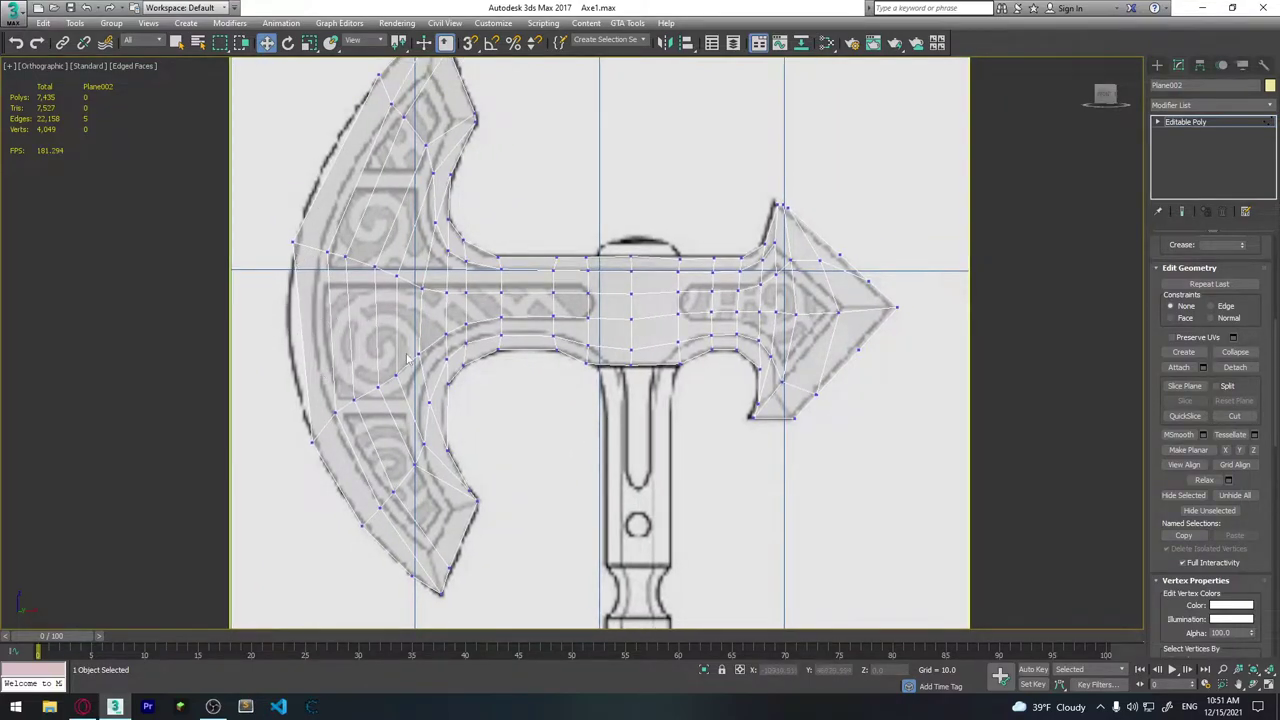
middle_click_drag(408, 358, 379, 421)
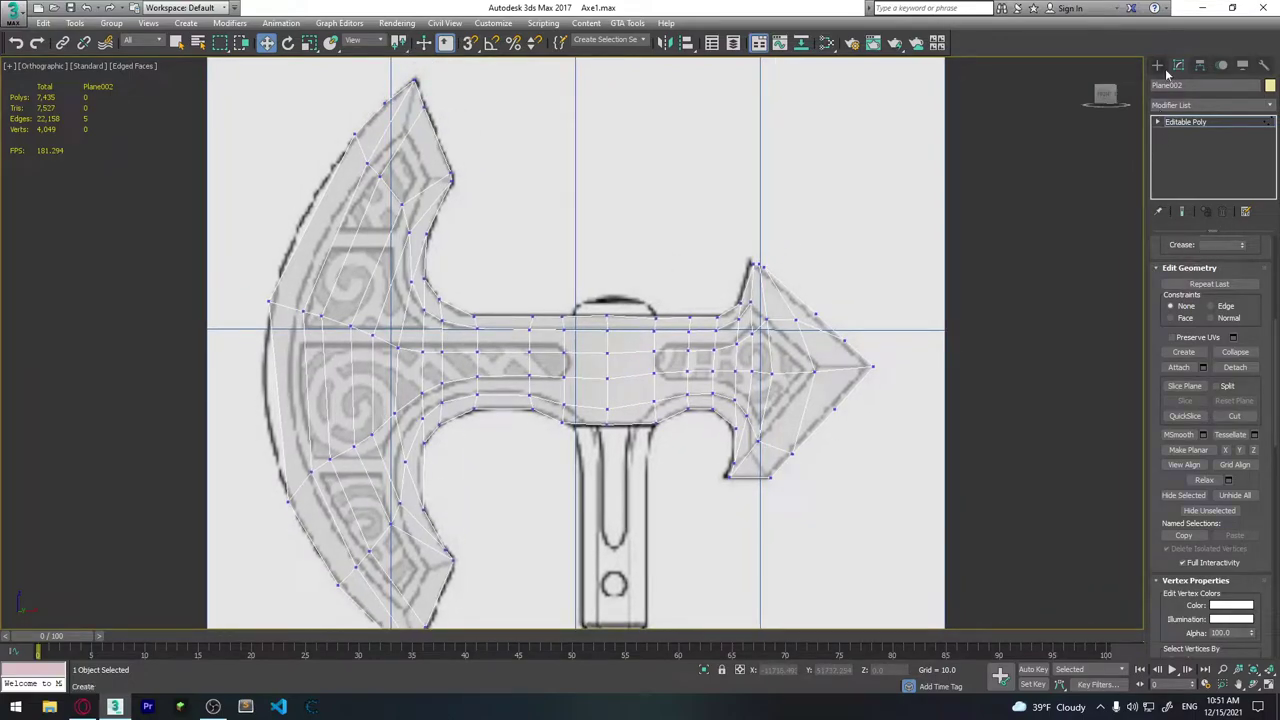
scroll(1200, 354, "up", 2)
scroll(1235, 357, "up", 3)
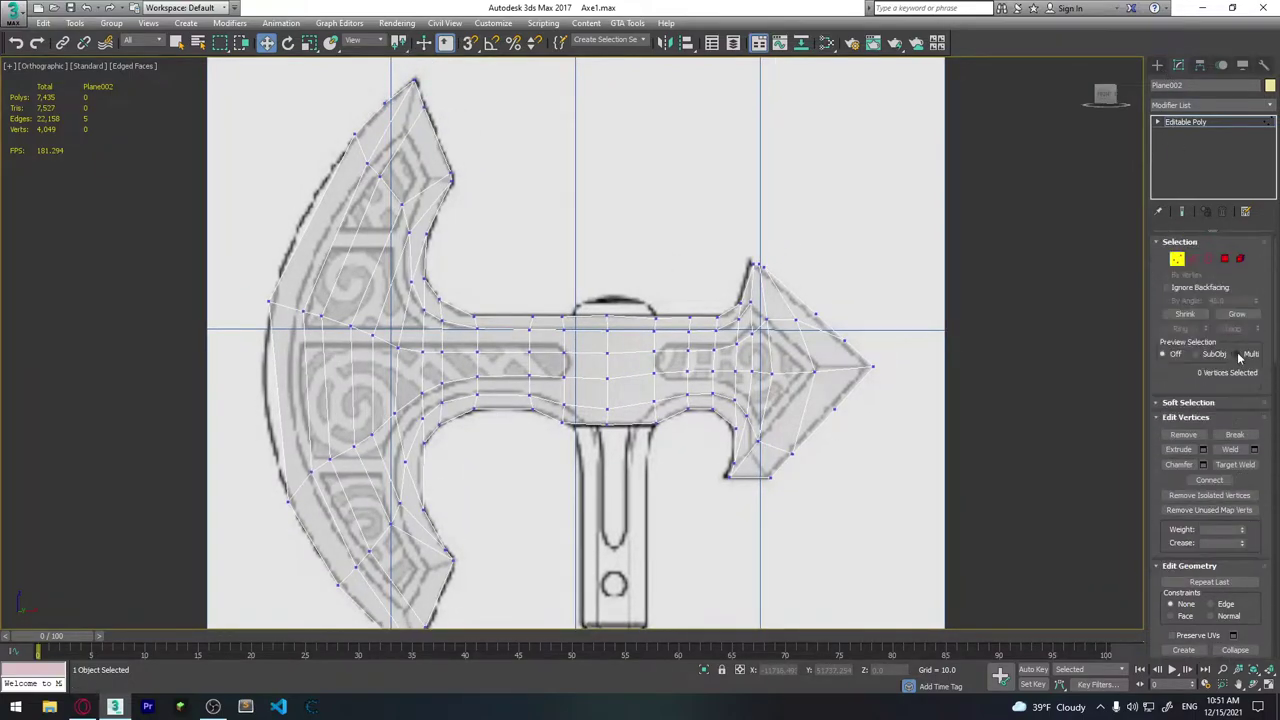
Connect an edge ring across the axe head with 1 segment to add a lengthwise edge loop.
left_click(1195, 262)
left_click(305, 408)
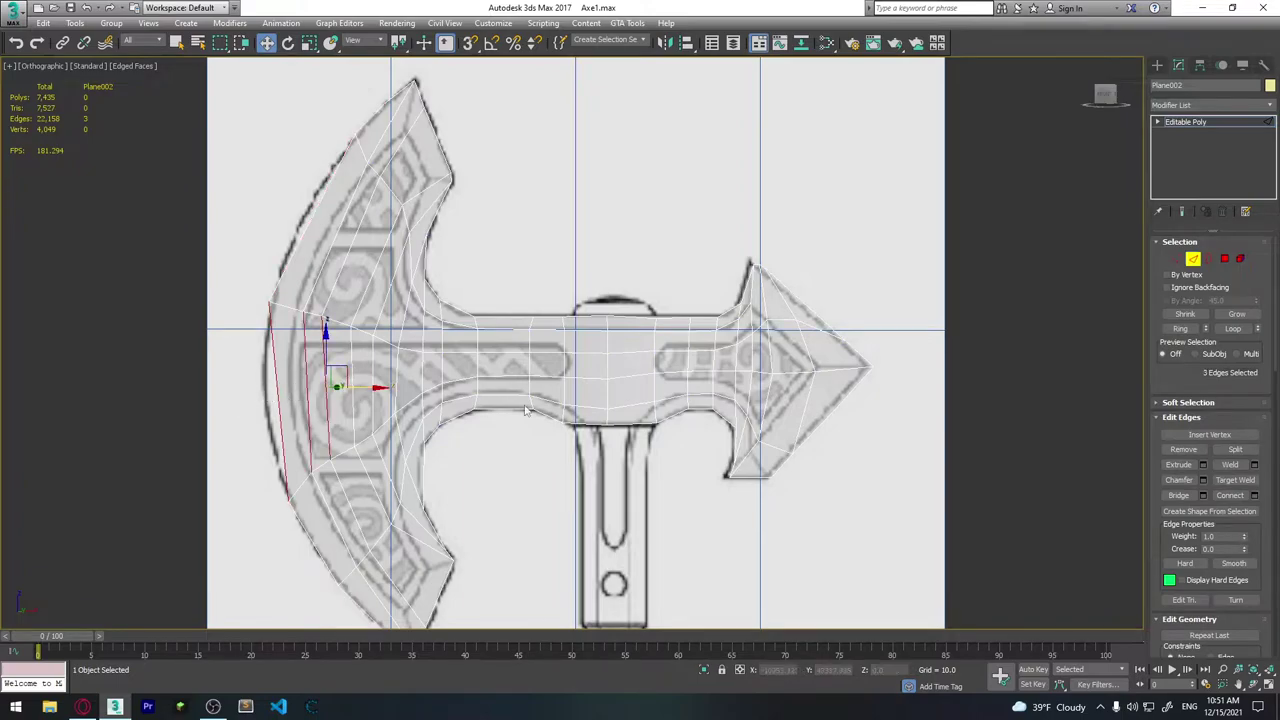
left_click(1180, 328)
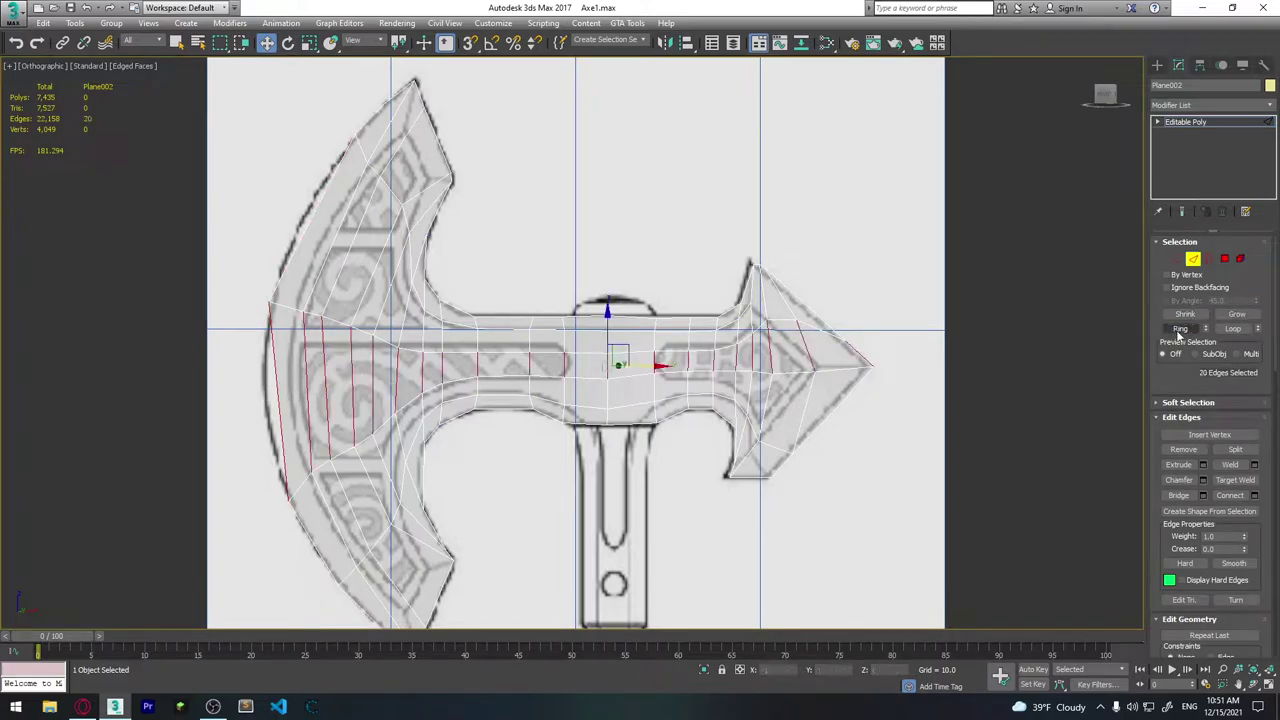
left_click_drag(871, 349, 490, 352)
key("ctrl+z")
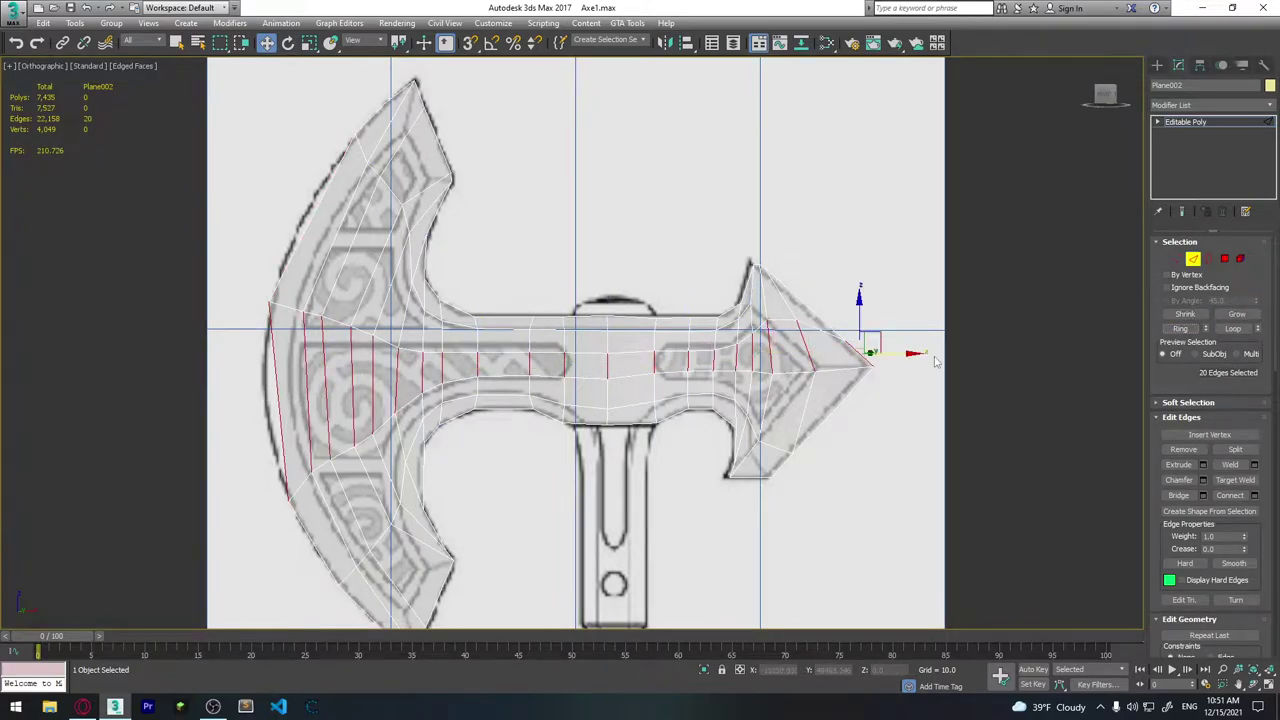
left_click(1255, 496)
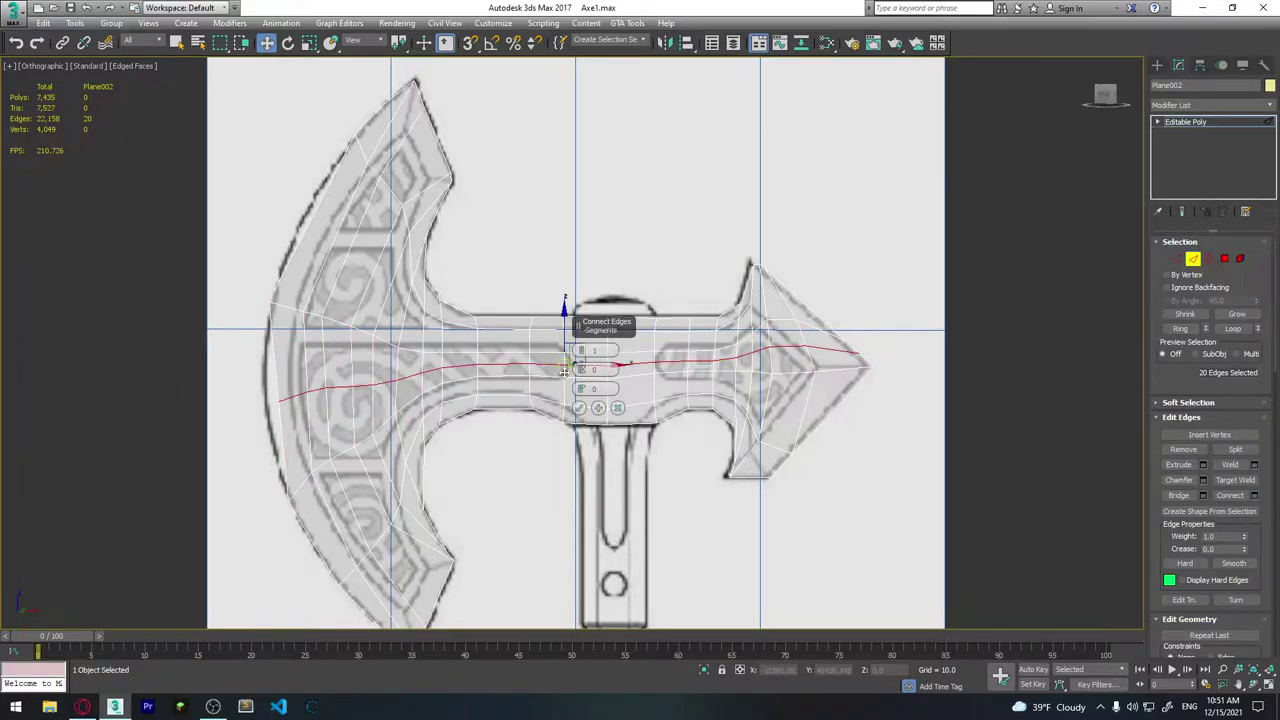
left_click(578, 410)
scroll(546, 371, "up", 2)
scroll(449, 367, "up", 2)
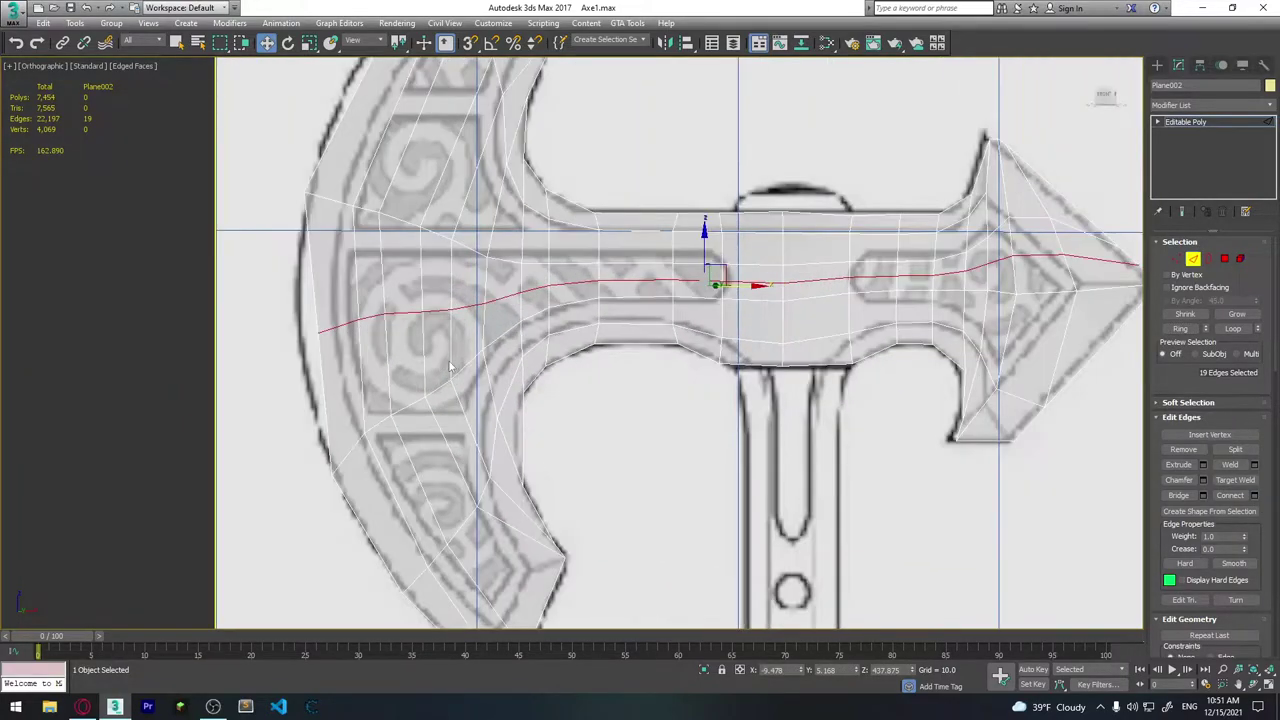
Pull the new loop's left-end vertex outward onto the blade's outer edge.
left_click(1176, 259)
left_click(331, 333)
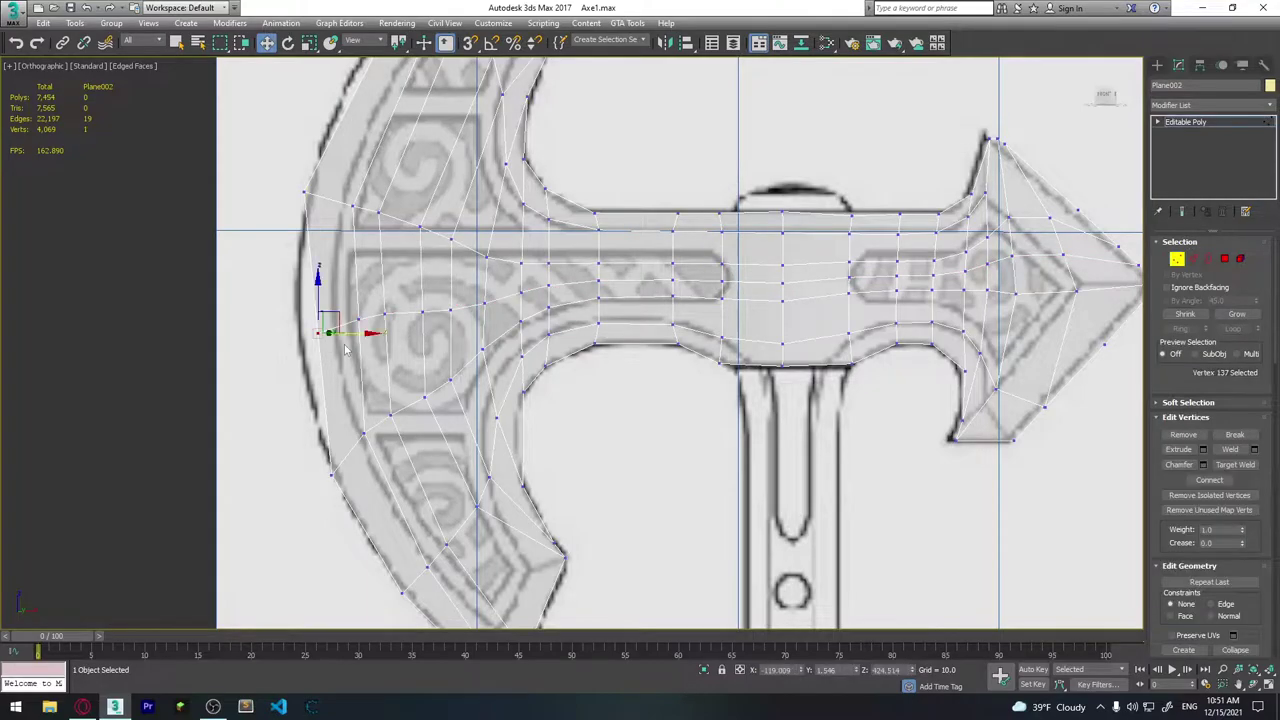
left_click_drag(338, 333, 309, 334)
middle_click_drag(710, 357, 580, 357)
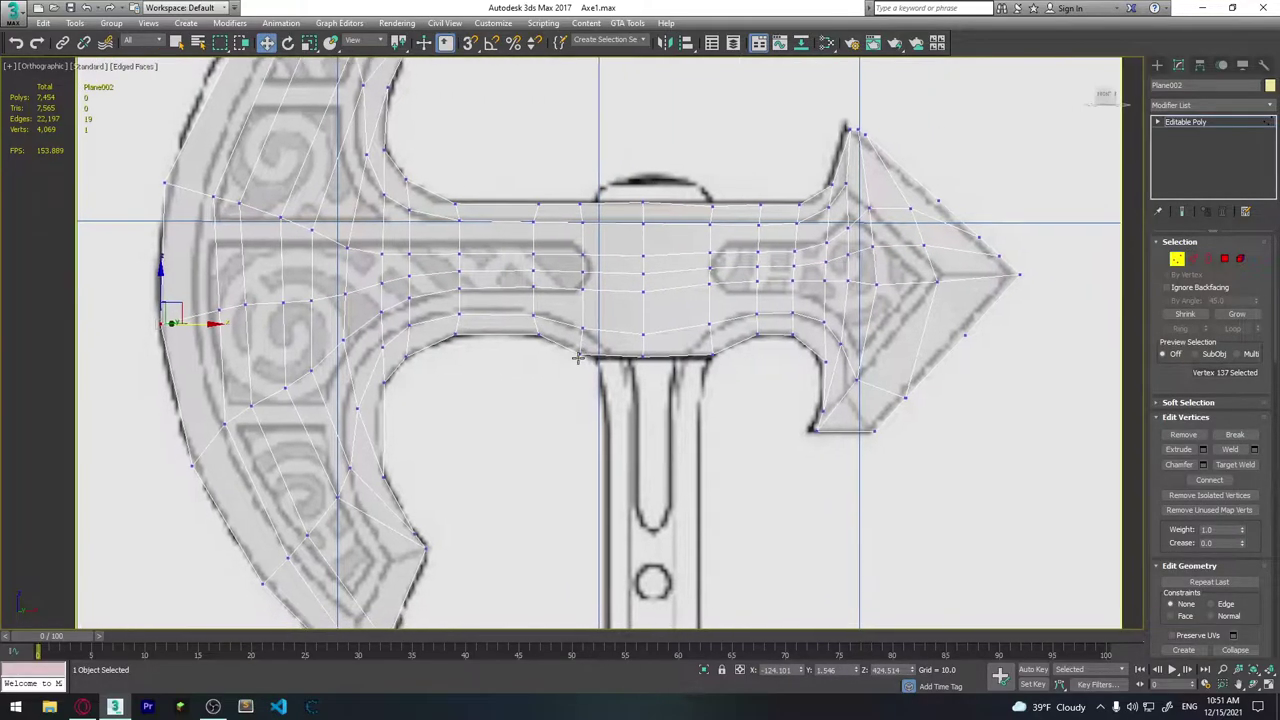
scroll(580, 357, "up", 2)
left_click(980, 485)
scroll(811, 343, "down", 3)
mouse_move(811, 343)
middle_mouse_down()
mouse_move(760, 620)
mouse_move(940, 393)
middle_mouse_up()
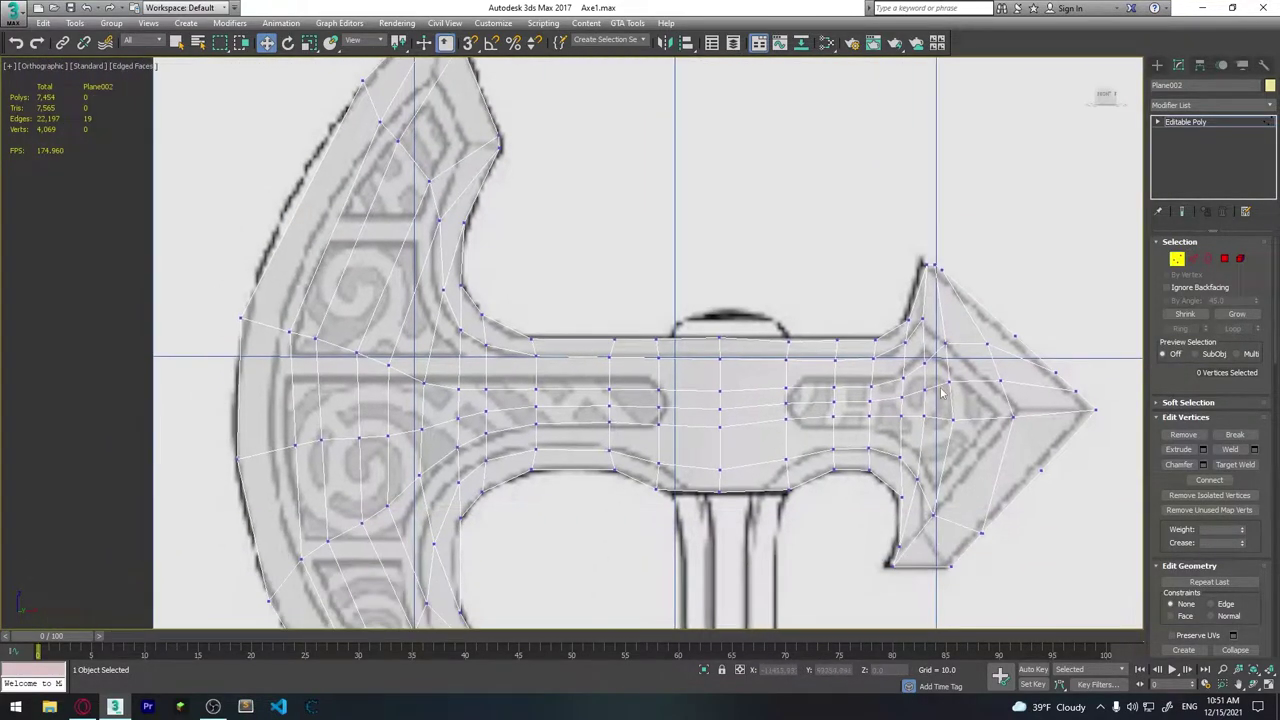
scroll(933, 421, "down", 1)
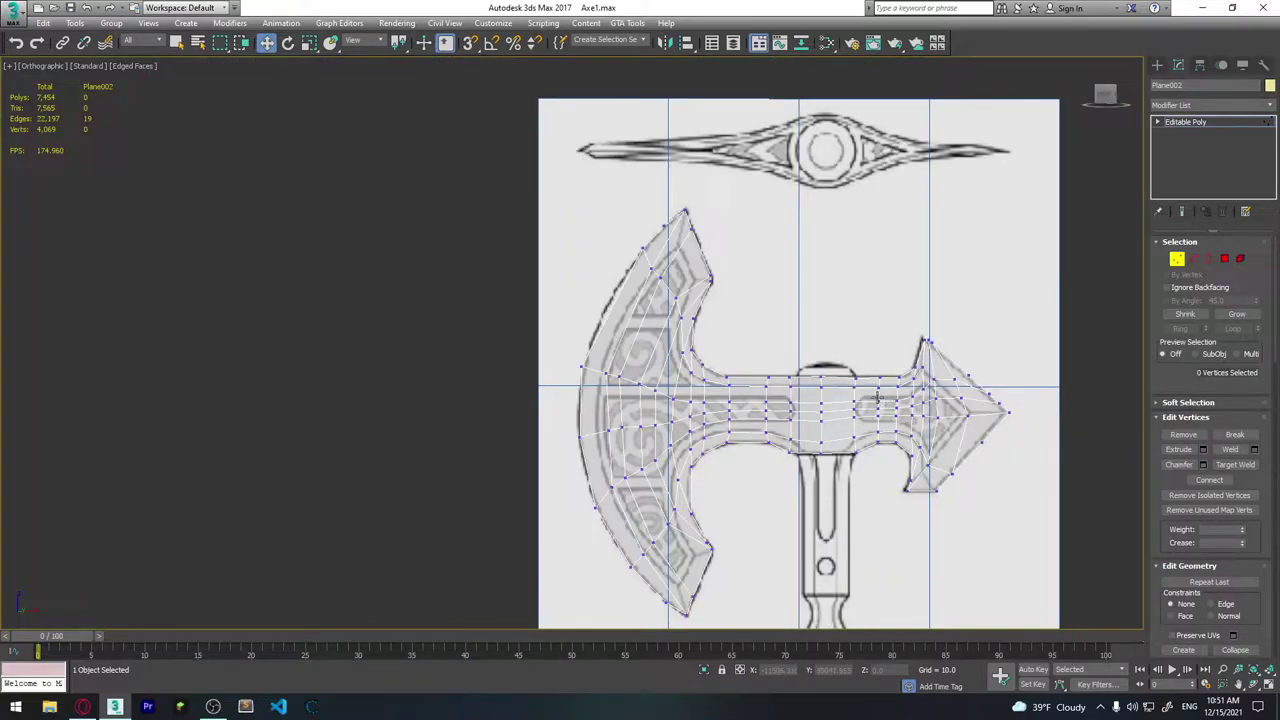
In the four-view layout, lift seven central-row vertices along Y in the Top view.
key("alt+w")
mouse_move(320, 189)
middle_mouse_down()
mouse_move(271, 249)
mouse_move(398, 186)
mouse_move(336, 222)
middle_mouse_up()
middle_click_drag(138, 222, 390, 260)
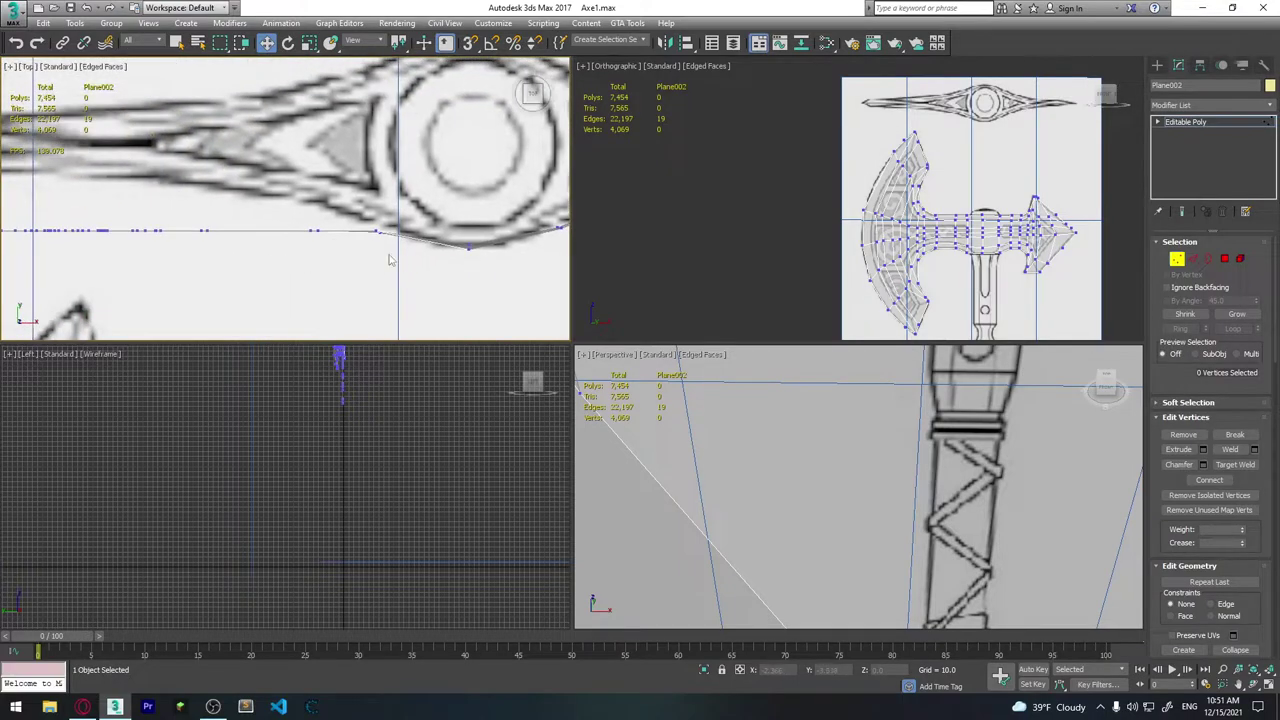
left_click_drag(362, 215, 405, 262)
scroll(385, 230, "up", 2)
left_click_drag(376, 205, 375, 190)
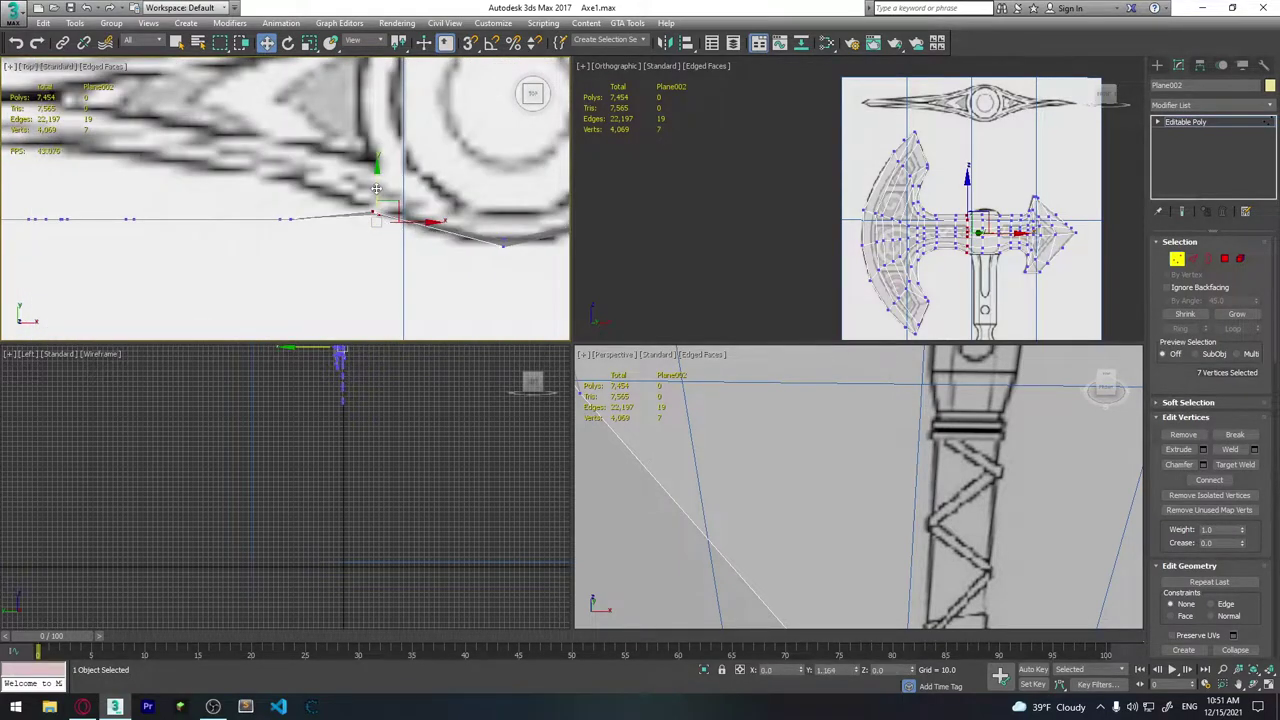
scroll(311, 266, "down", 2)
mouse_move(448, 260)
middle_mouse_down()
mouse_move(217, 229)
mouse_move(470, 260)
middle_mouse_up()
left_click_drag(398, 212, 399, 172)
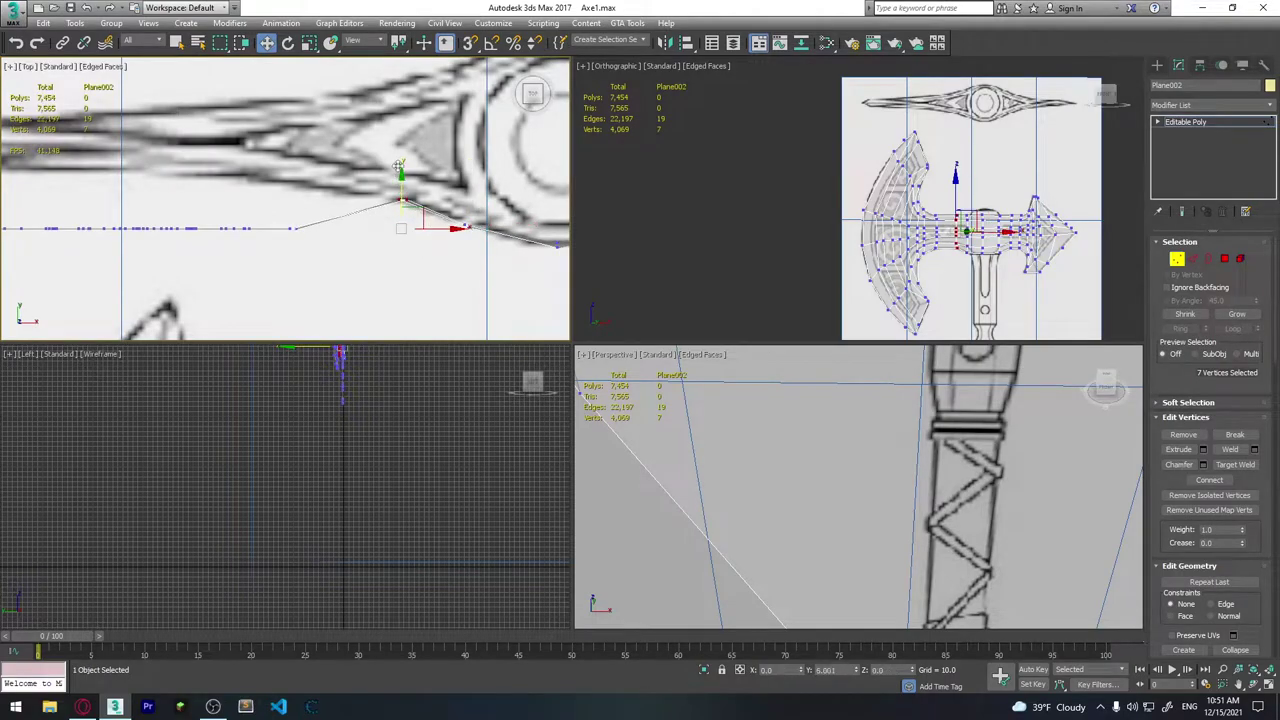
Raise the remaining central-row vertices out to the blade tip and check the ridge's depth.
middle_click_drag(399, 172, 428, 213)
left_click_drag(340, 196, 394, 263)
left_click_drag(379, 205, 374, 160)
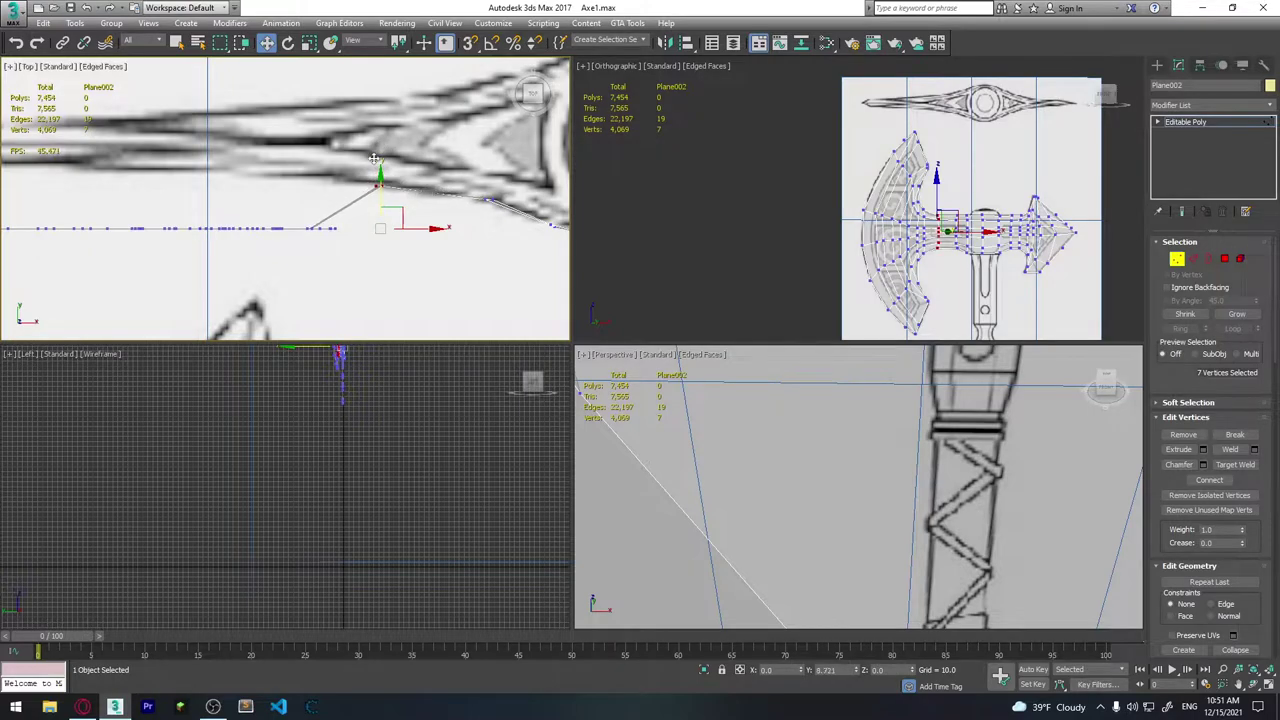
mouse_move(349, 253)
left_mouse_down("ctrl")
mouse_move(308, 220)
mouse_move(318, 178)
left_mouse_up("ctrl")
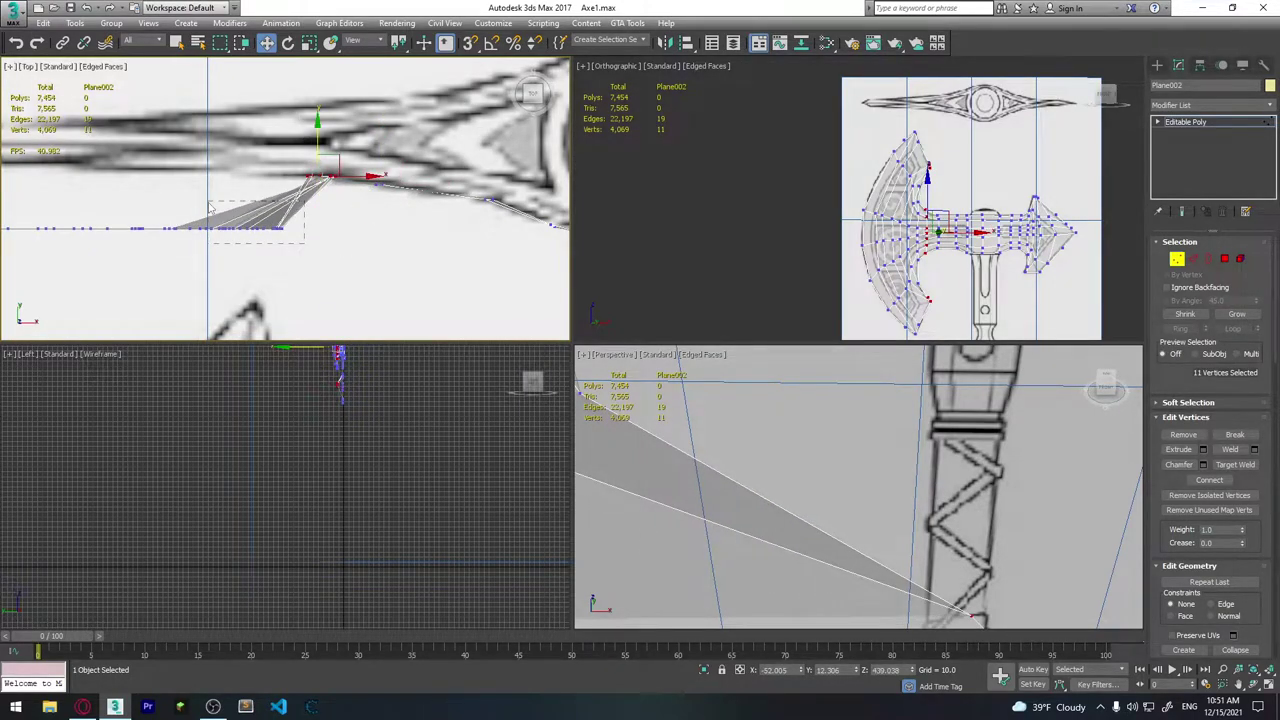
left_click_drag(304, 243, 113, 210)
scroll(215, 188, "up", 3)
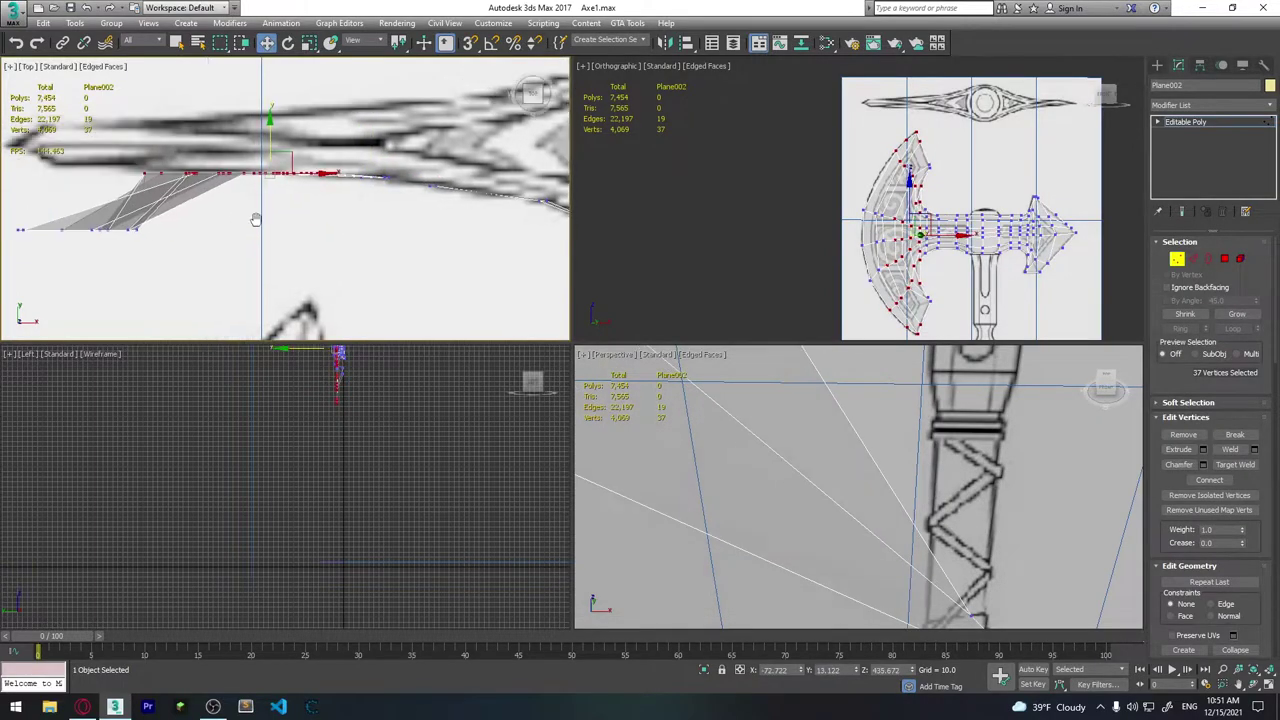
scroll(257, 214, "up", 2)
left_click(260, 170)
scroll(830, 480, "down", 5)
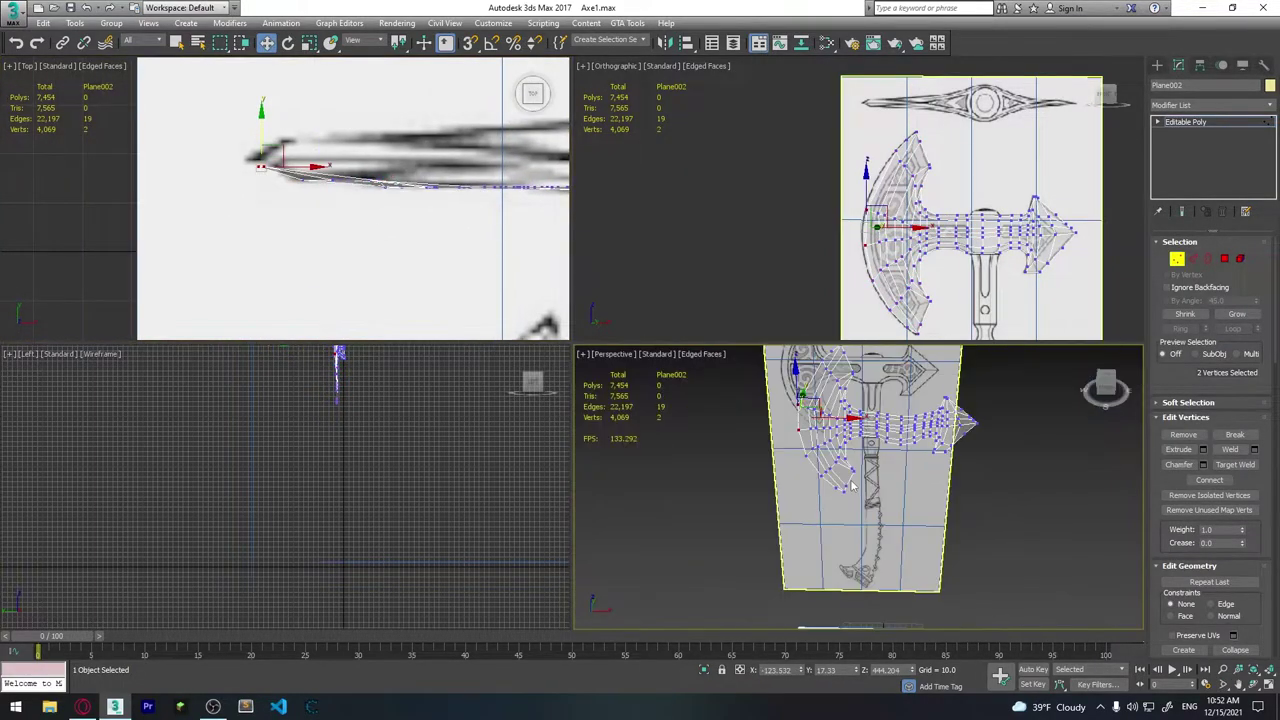
middle_click_drag(830, 480, 812, 407, "alt")
scroll(829, 484, "up", 4)
mouse_move(800, 462)
middle_mouse_down("alt")
mouse_move(775, 483)
mouse_move(817, 411)
mouse_move(1232, 334)
middle_mouse_up("alt")
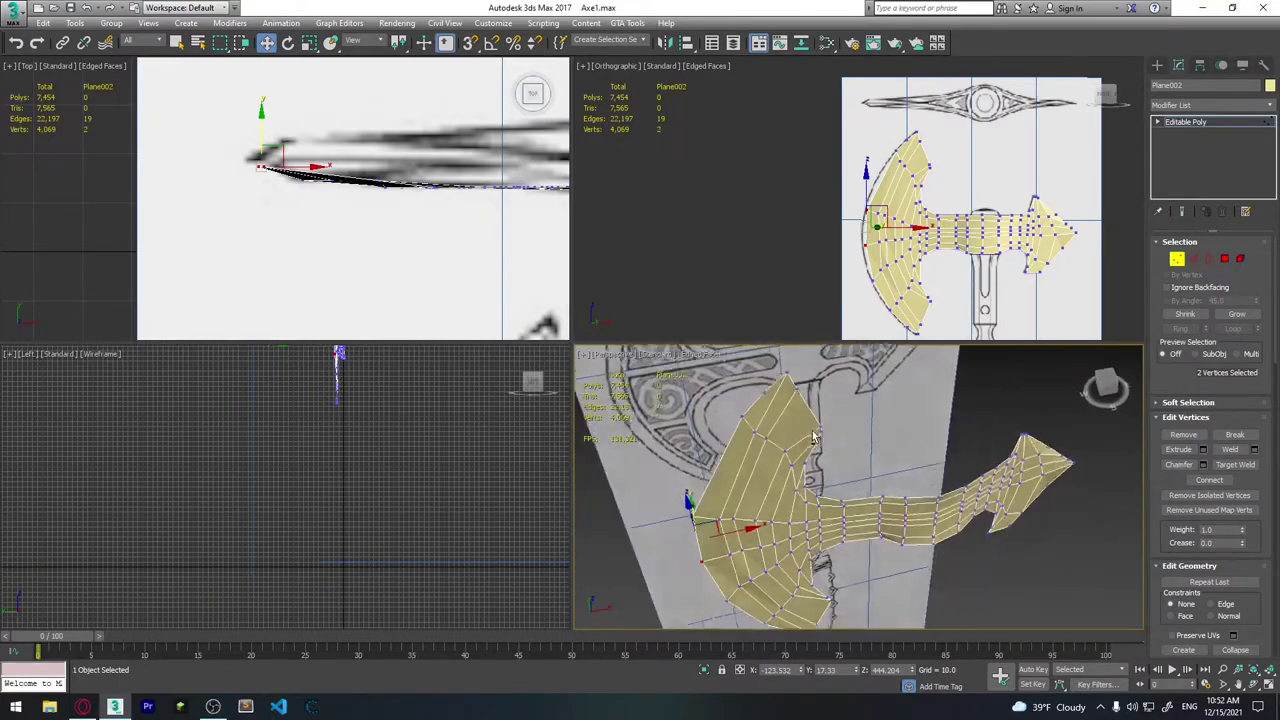
Select the blade's upper and lower outer rim edges in Edge mode.
left_click(1195, 260)
middle_click_drag(850, 480, 787, 523, "alt")
left_click(800, 379)
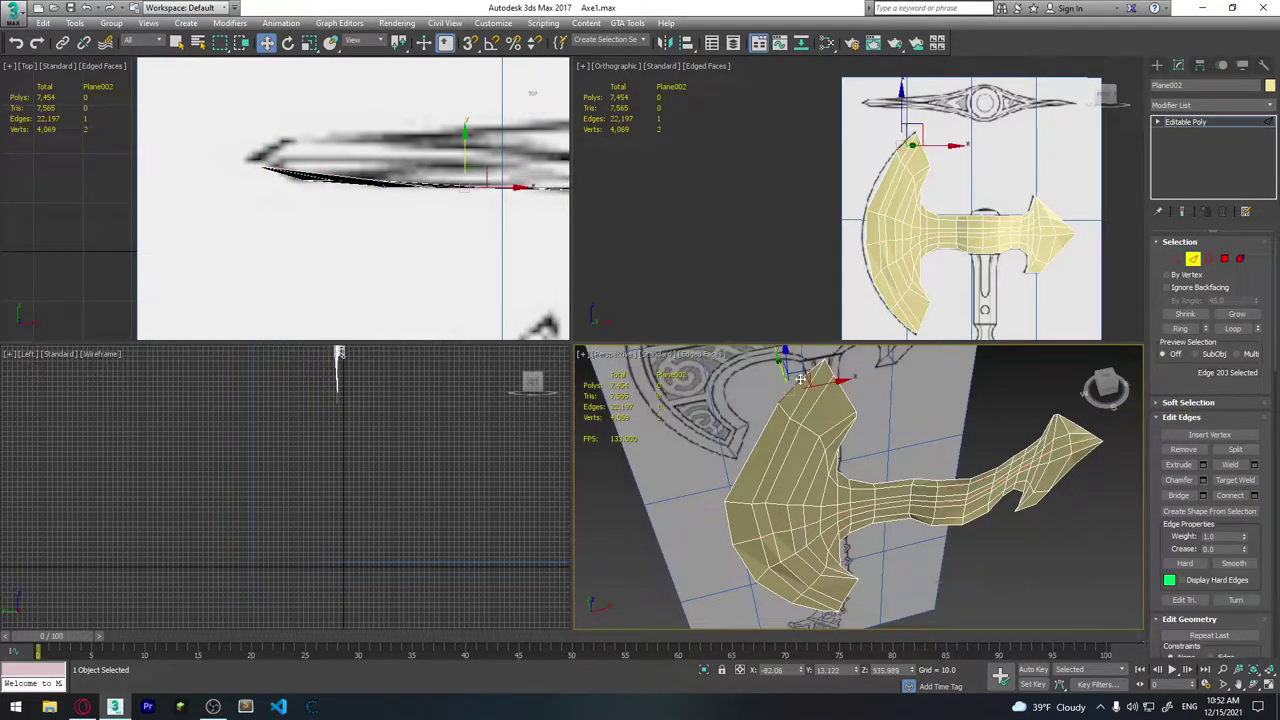
left_click(811, 389, "ctrl")
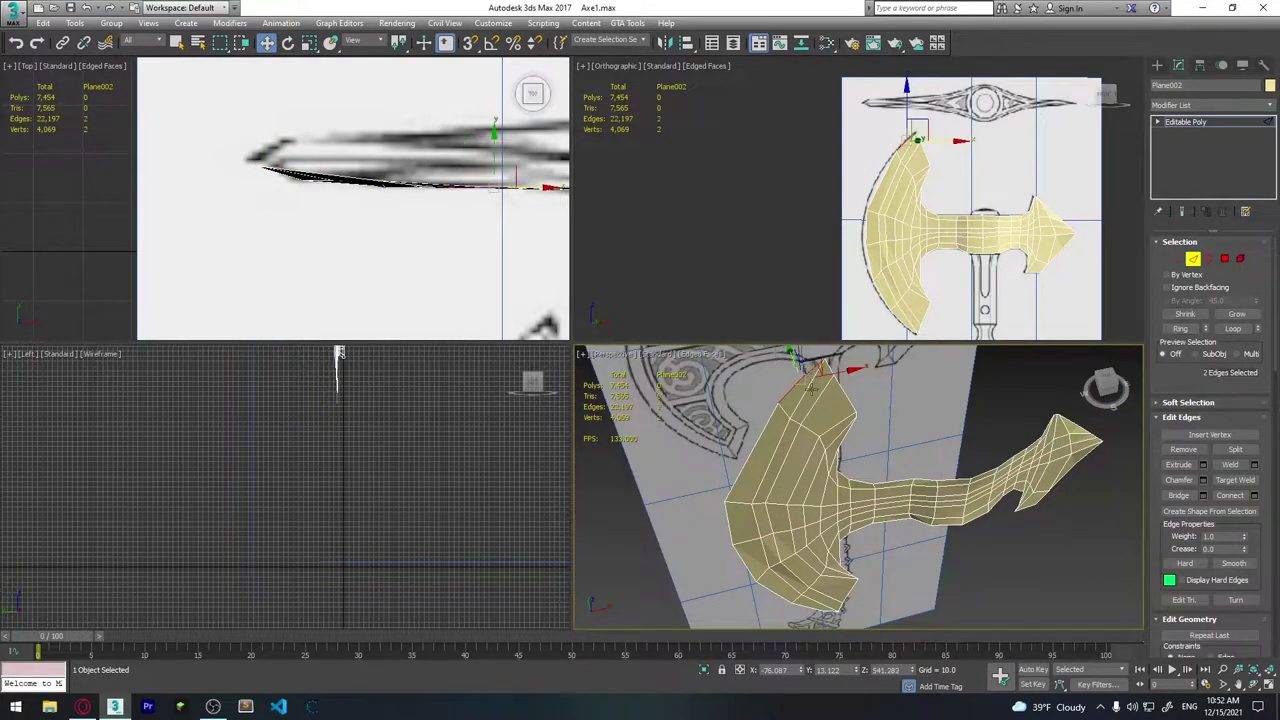
left_click(753, 440, "ctrl")
left_click(730, 537, "ctrl")
left_click(746, 570, "ctrl")
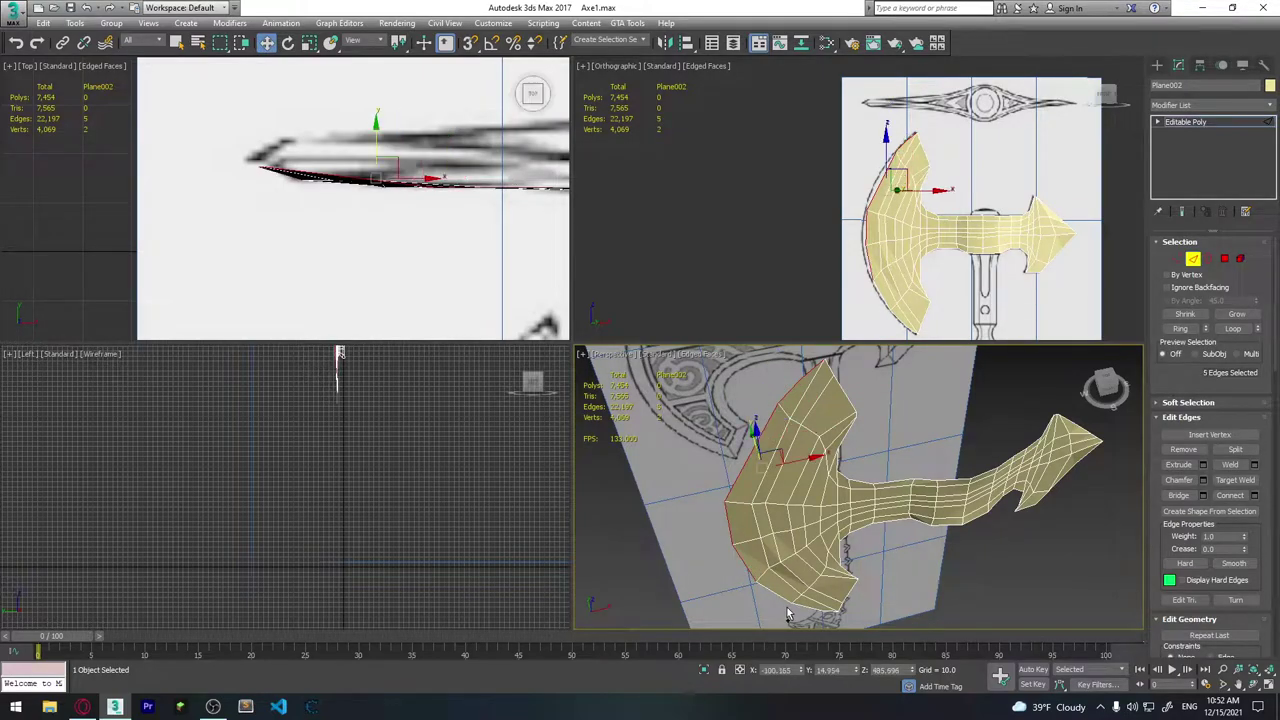
middle_click_drag(746, 570, 740, 497)
left_click(727, 495, "ctrl")
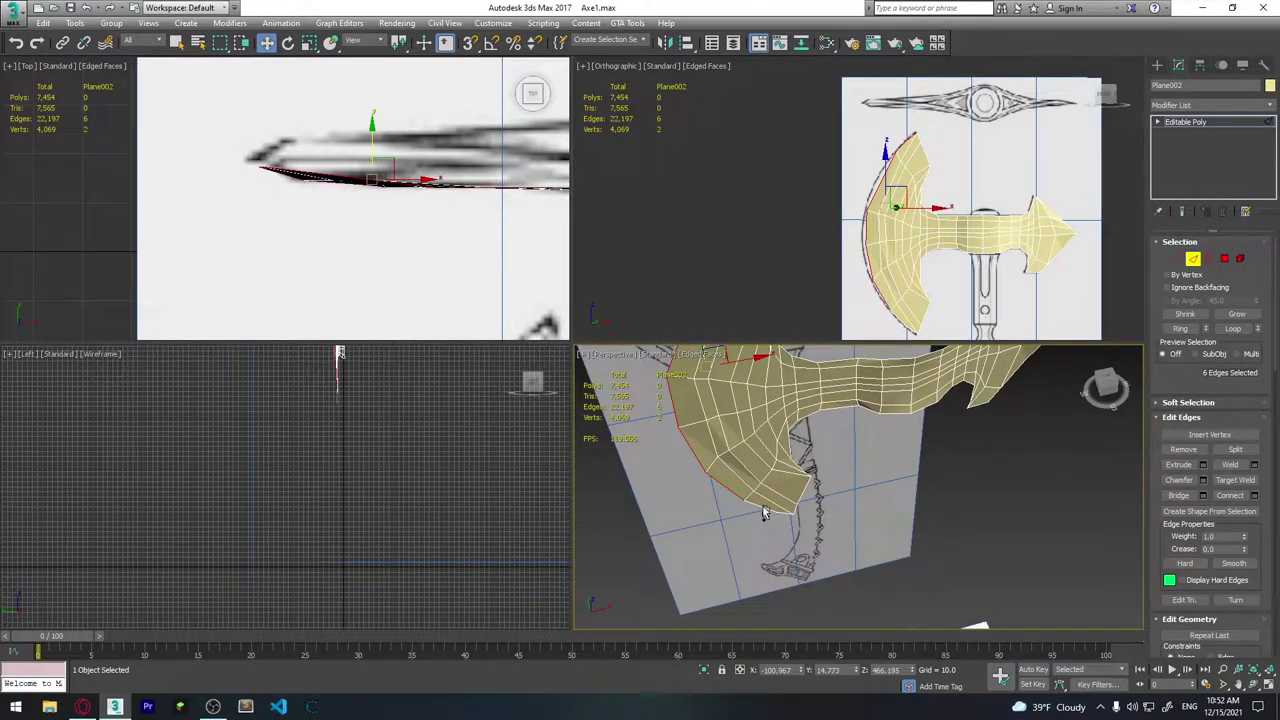
left_click(763, 513, "ctrl")
left_click(781, 516, "ctrl")
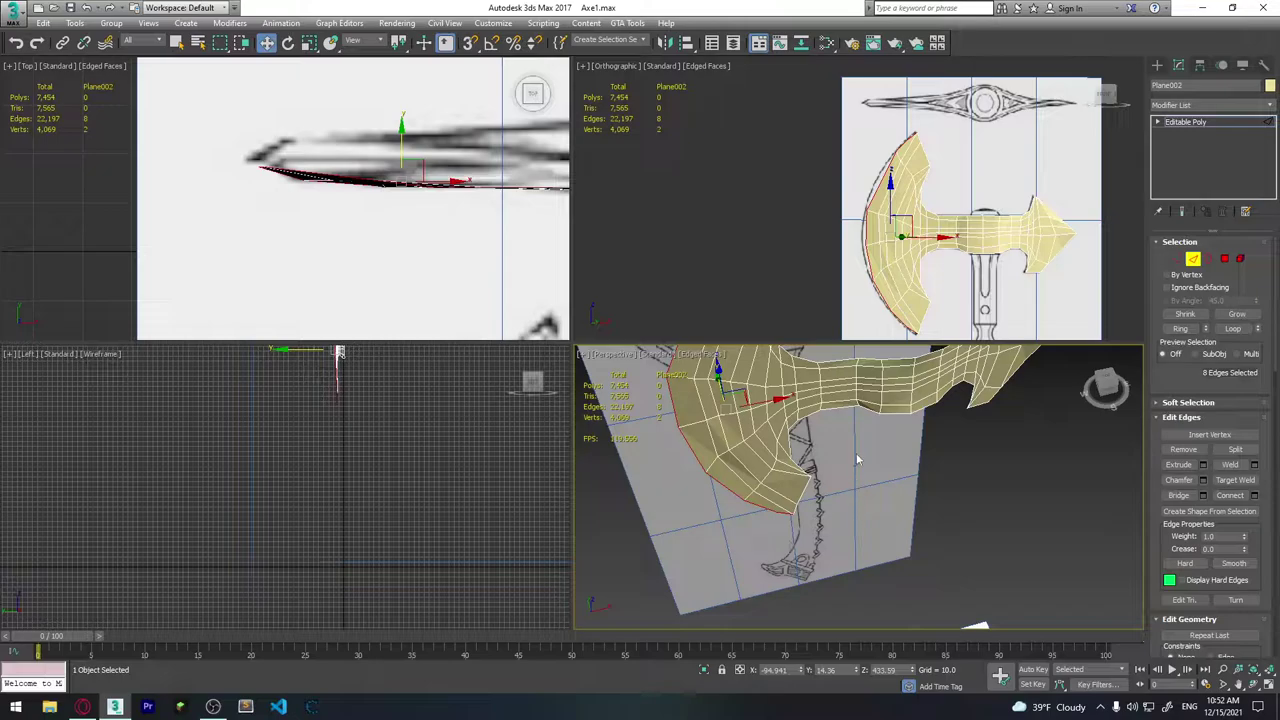
middle_click_drag(857, 460, 815, 480, "alt")
Nudge the selected rim edges slightly along Y and X in the Top view.
middle_click_drag(322, 177, 337, 220)
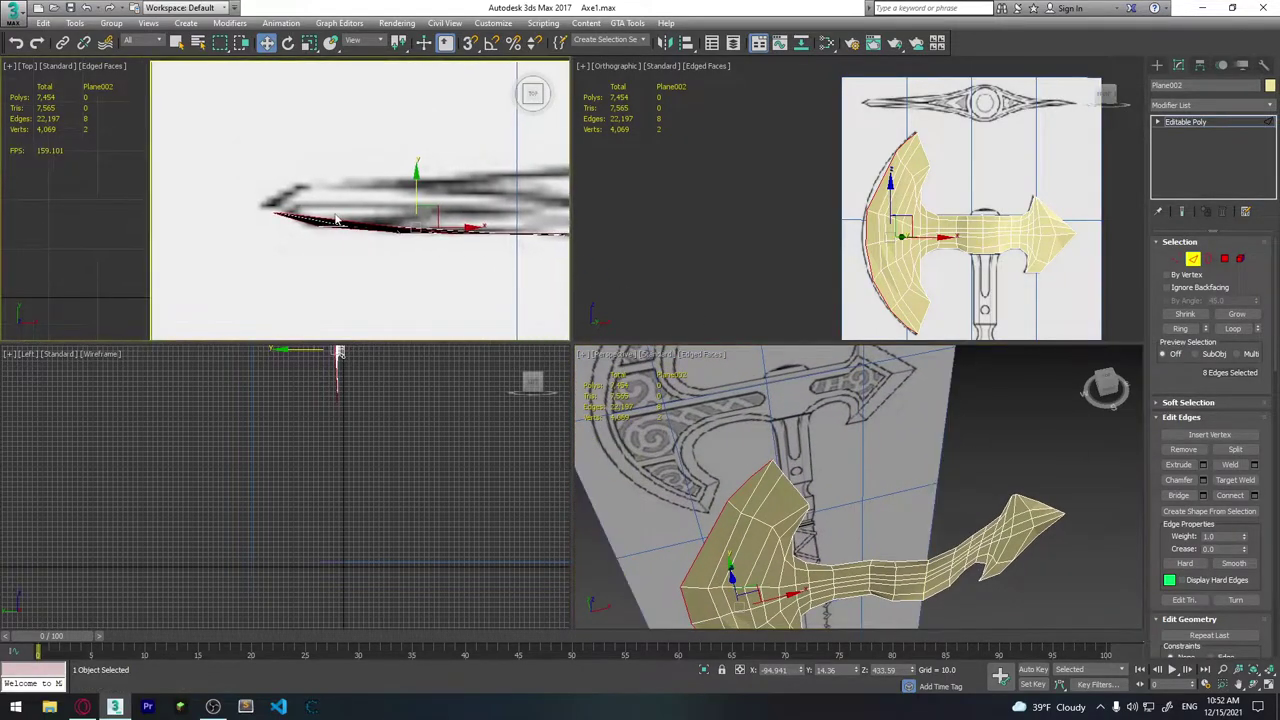
left_click_drag(415, 182, 408, 175)
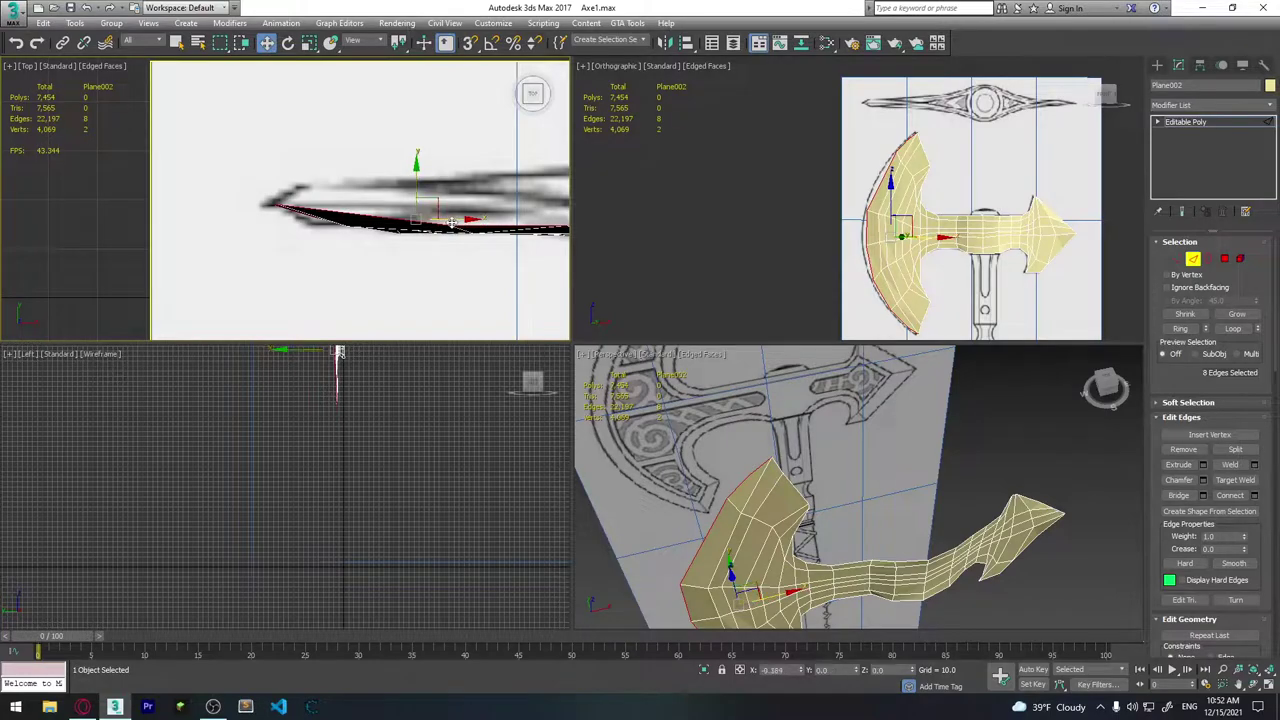
left_click_drag(452, 222, 451, 222)
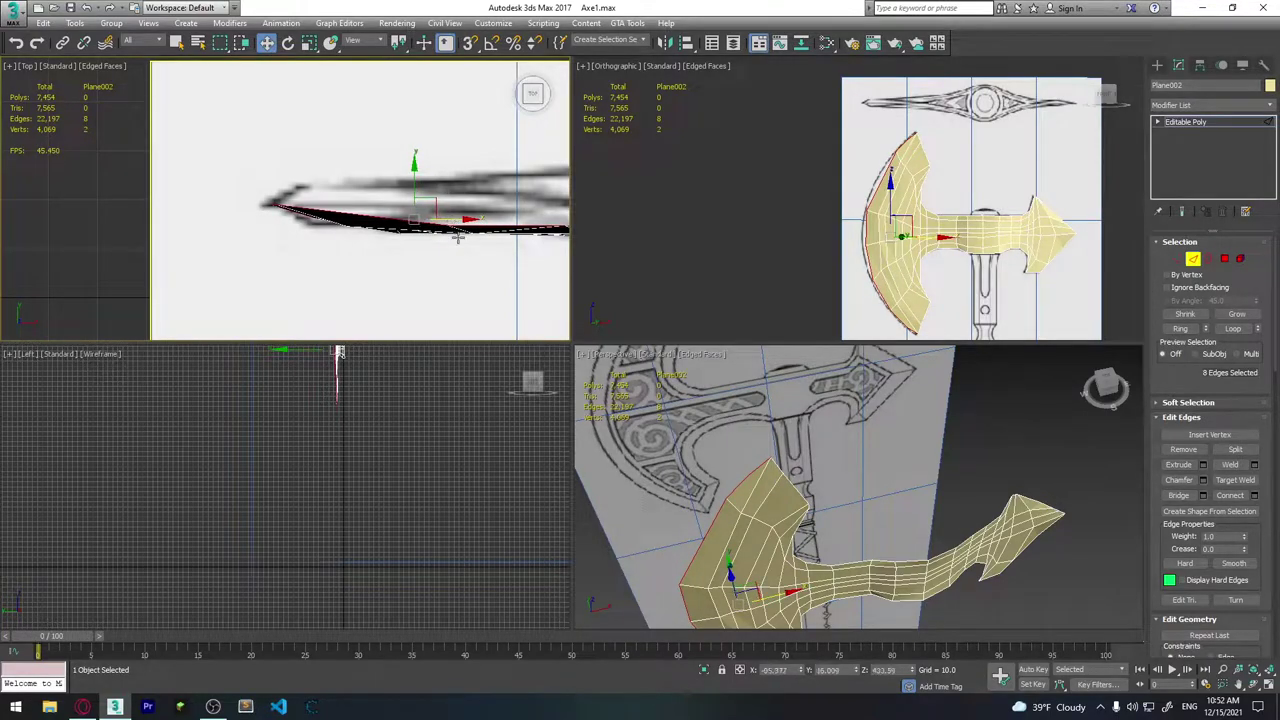
scroll(366, 209, "up", 5)
scroll(228, 239, "up", 3)
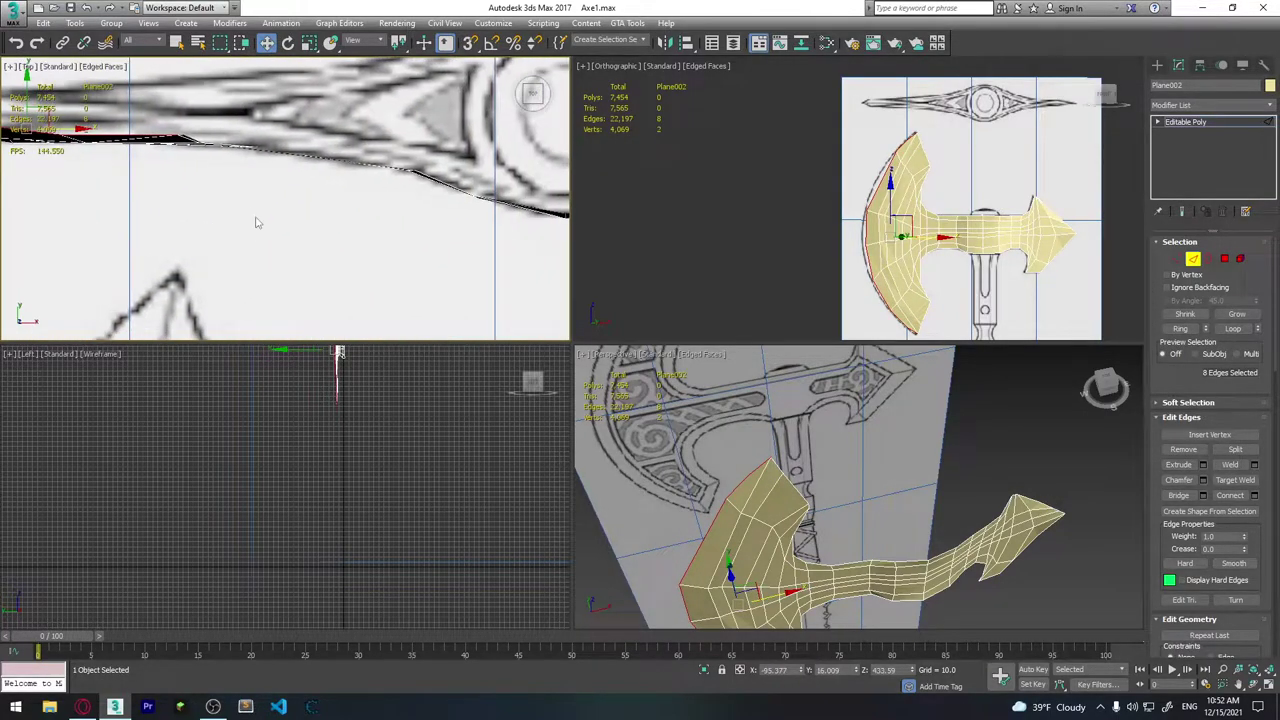
Clear the vertex selection in Vertex mode and orbit around the blade.
left_click(1179, 259)
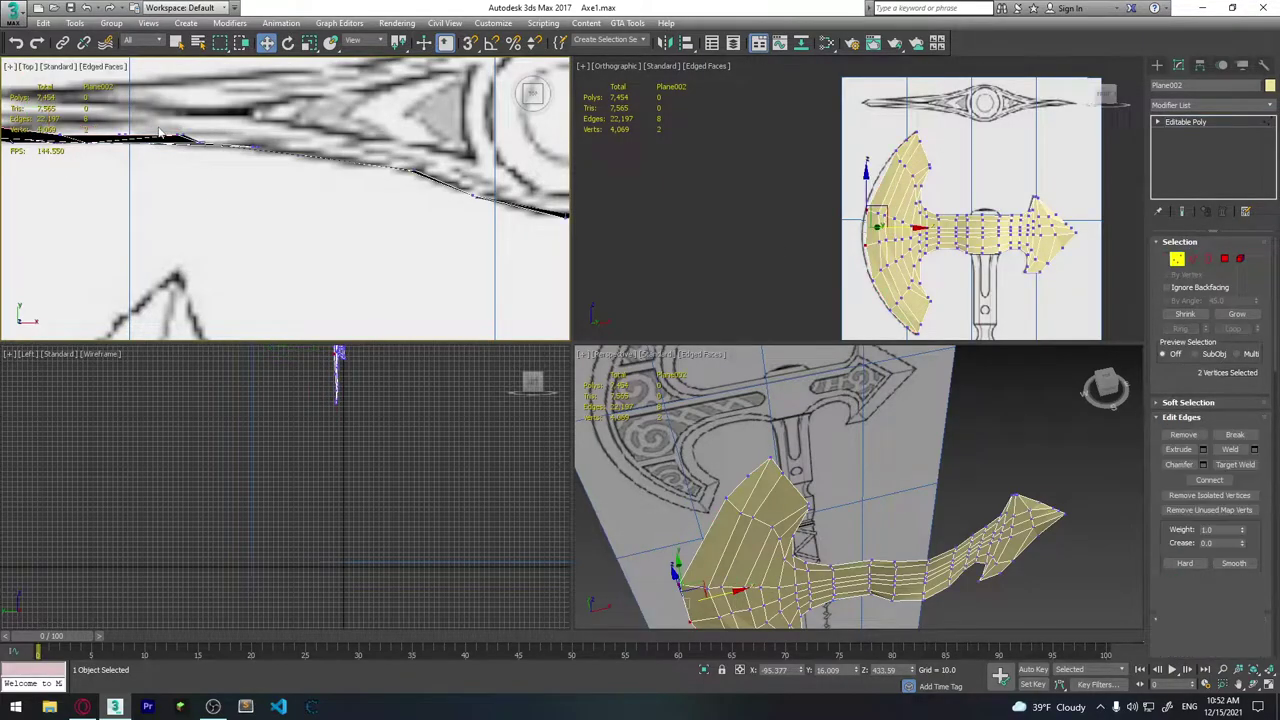
mouse_move(780, 470)
middle_mouse_down("alt")
mouse_move(738, 441)
mouse_move(908, 470)
middle_mouse_up("alt")
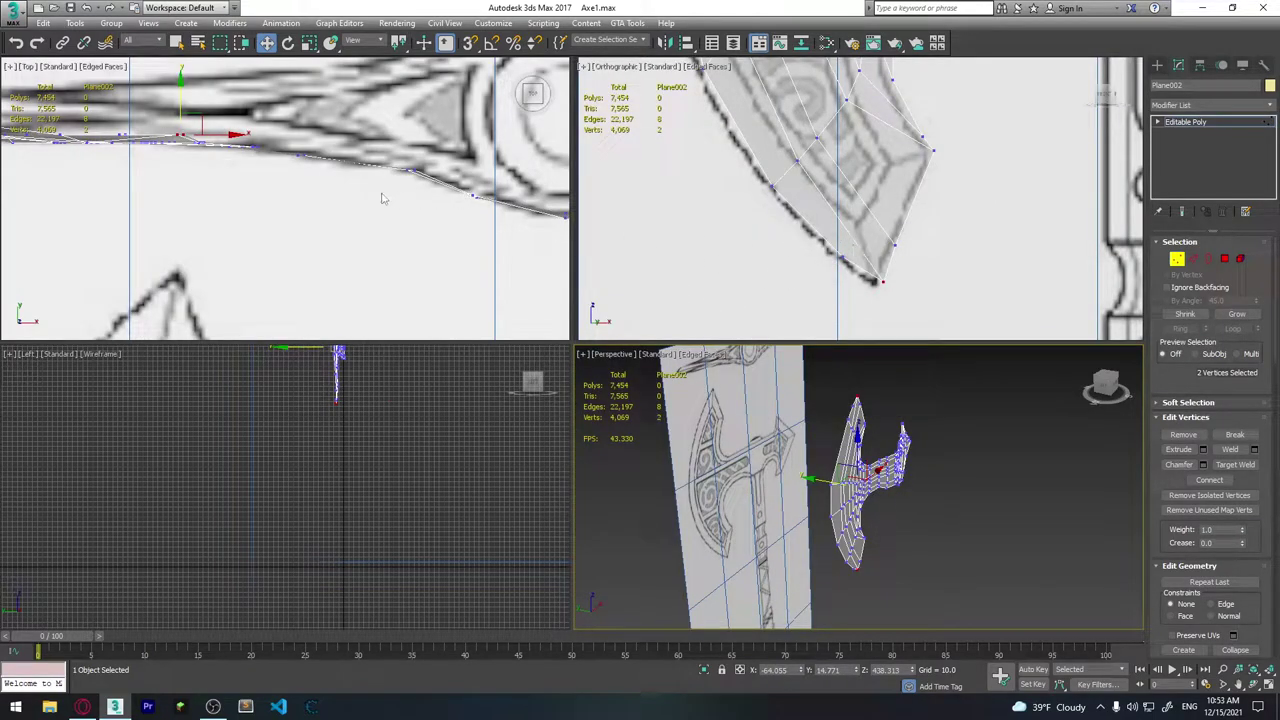
scroll(381, 198, "down", 3)
scroll(388, 212, "up", 2)
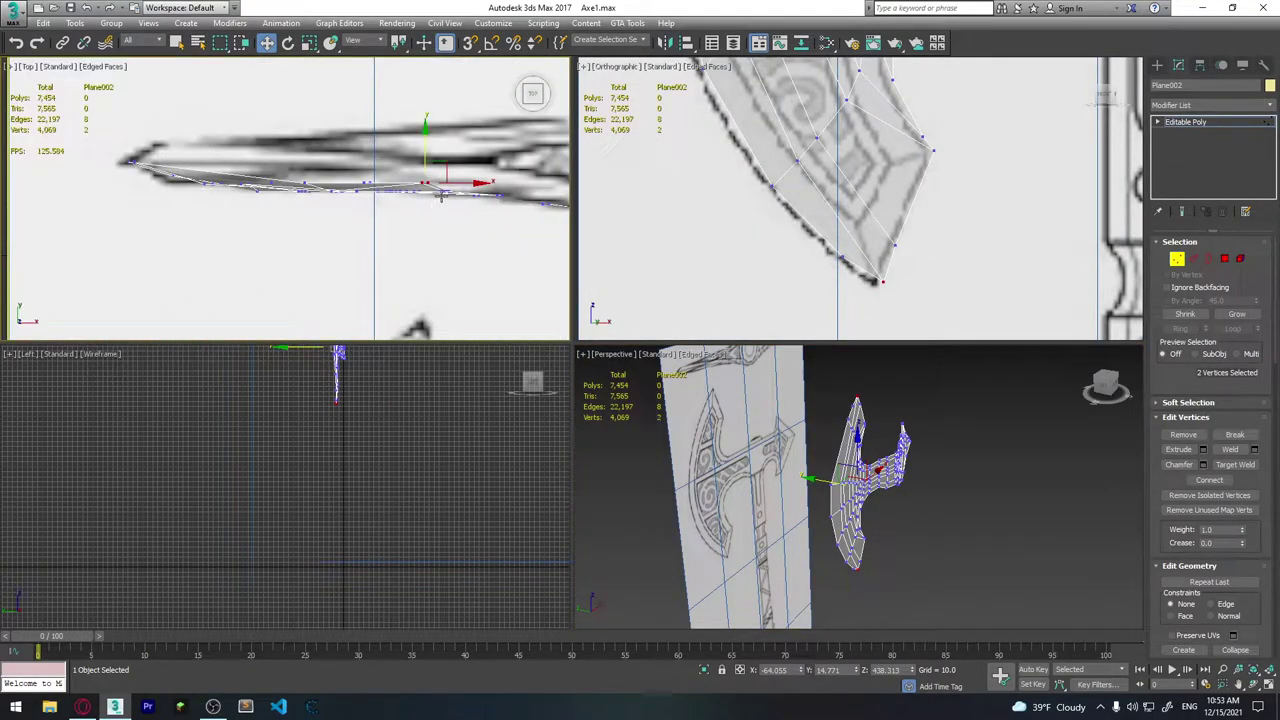
left_click(882, 445)
mouse_move(882, 445)
middle_mouse_down("alt")
mouse_move(903, 537)
mouse_move(1066, 500)
mouse_move(832, 483)
middle_mouse_up("alt")
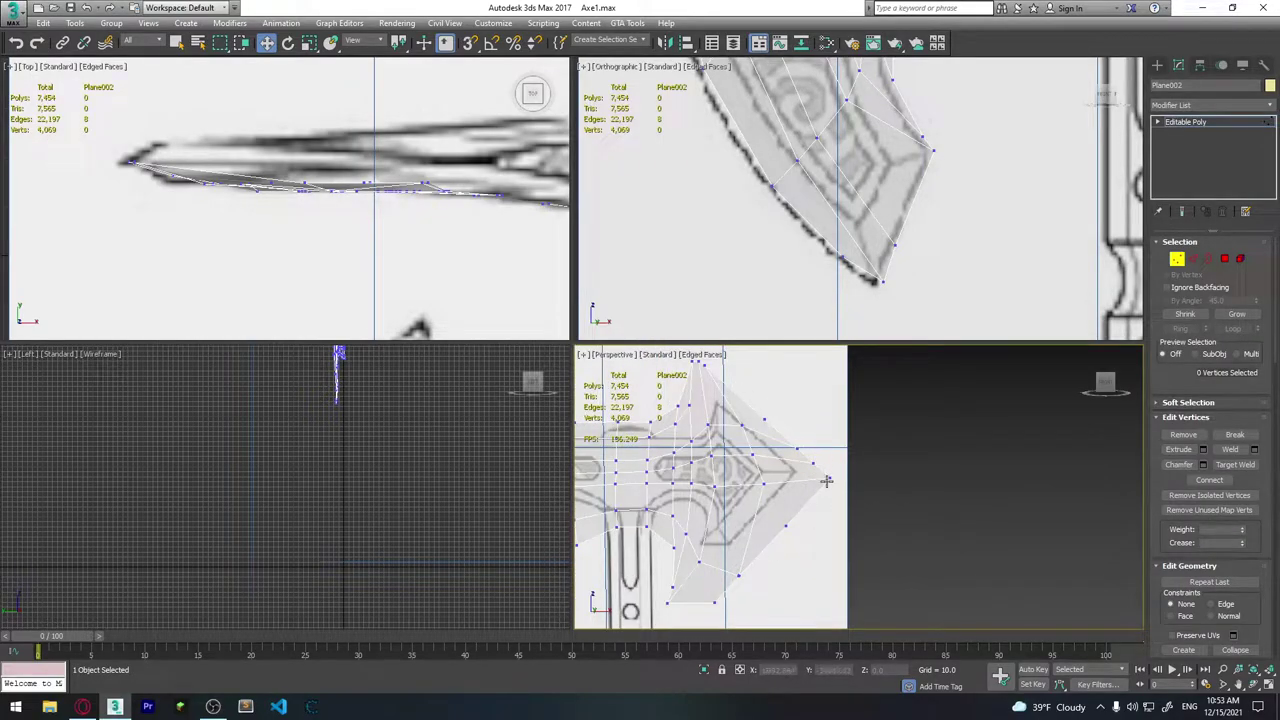
mouse_move(815, 538)
middle_mouse_down()
mouse_move(825, 534)
mouse_move(830, 556)
middle_mouse_up()
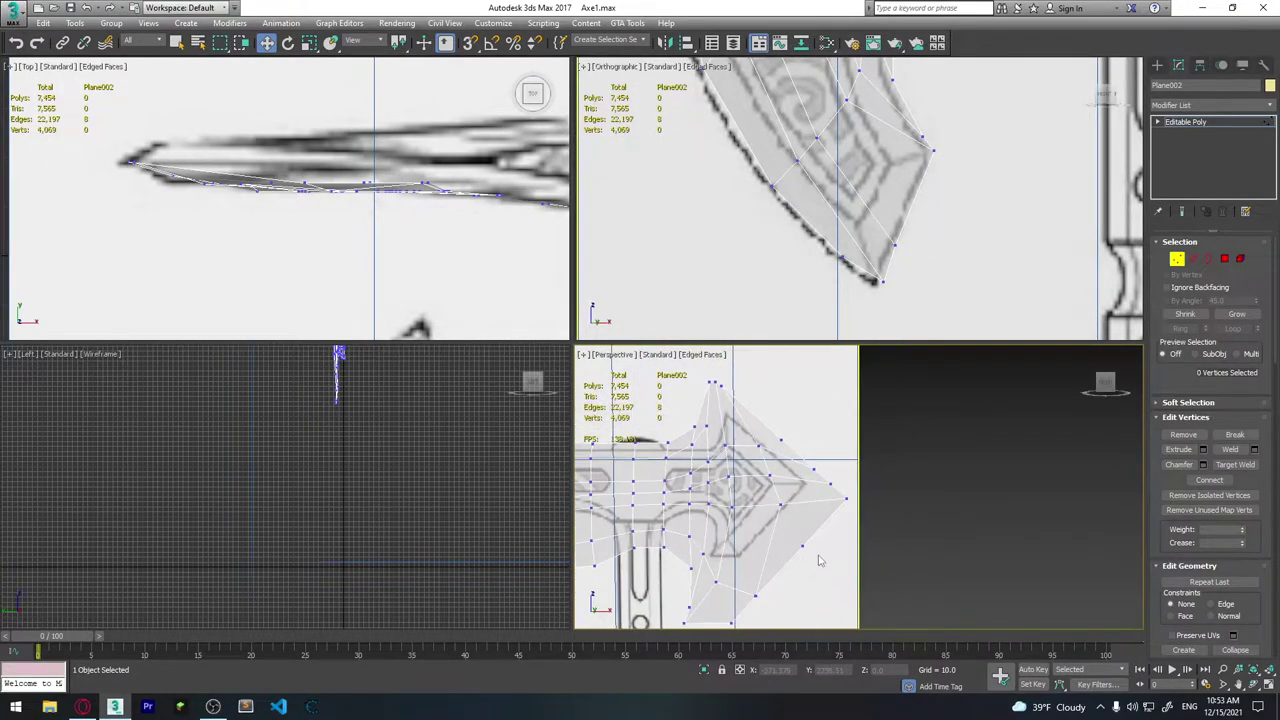
Select and then clear the blade's rim edges, and turn off See-Through with Alt+X.
key("2")
left_click(821, 448)
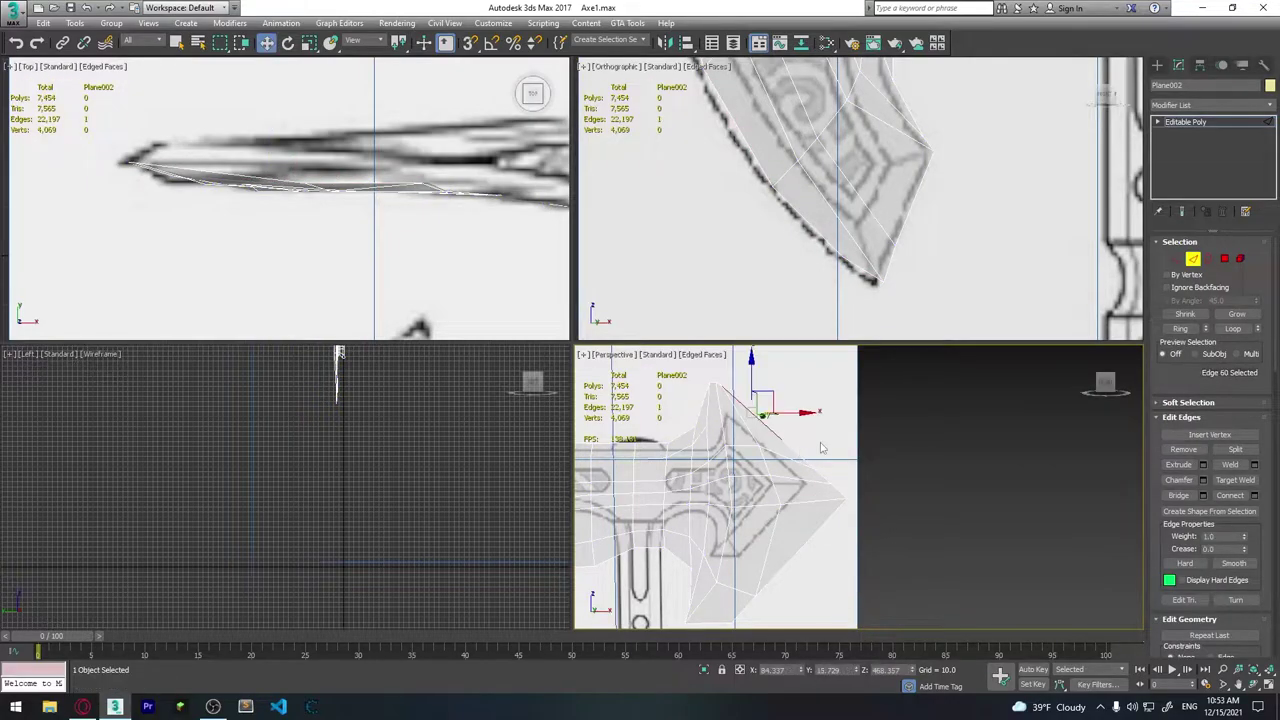
left_click(837, 423, "ctrl")
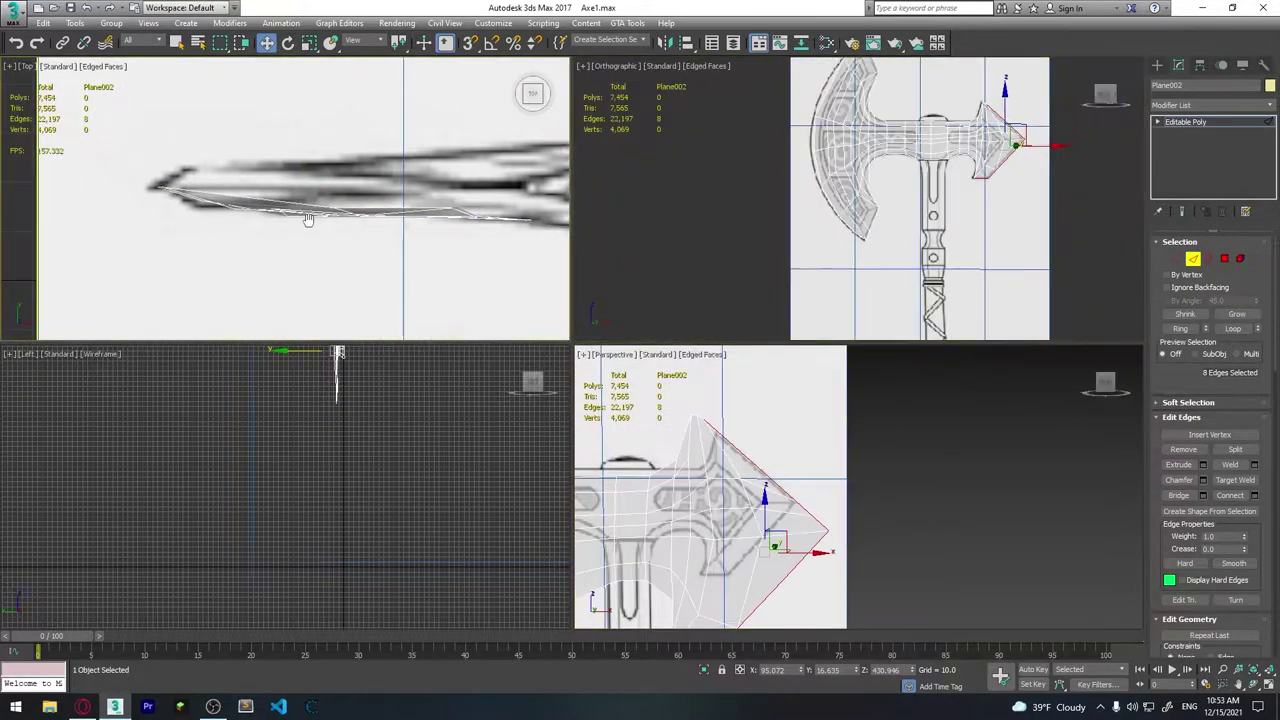
middle_click_drag(308, 271, 348, 248)
left_click(913, 478)
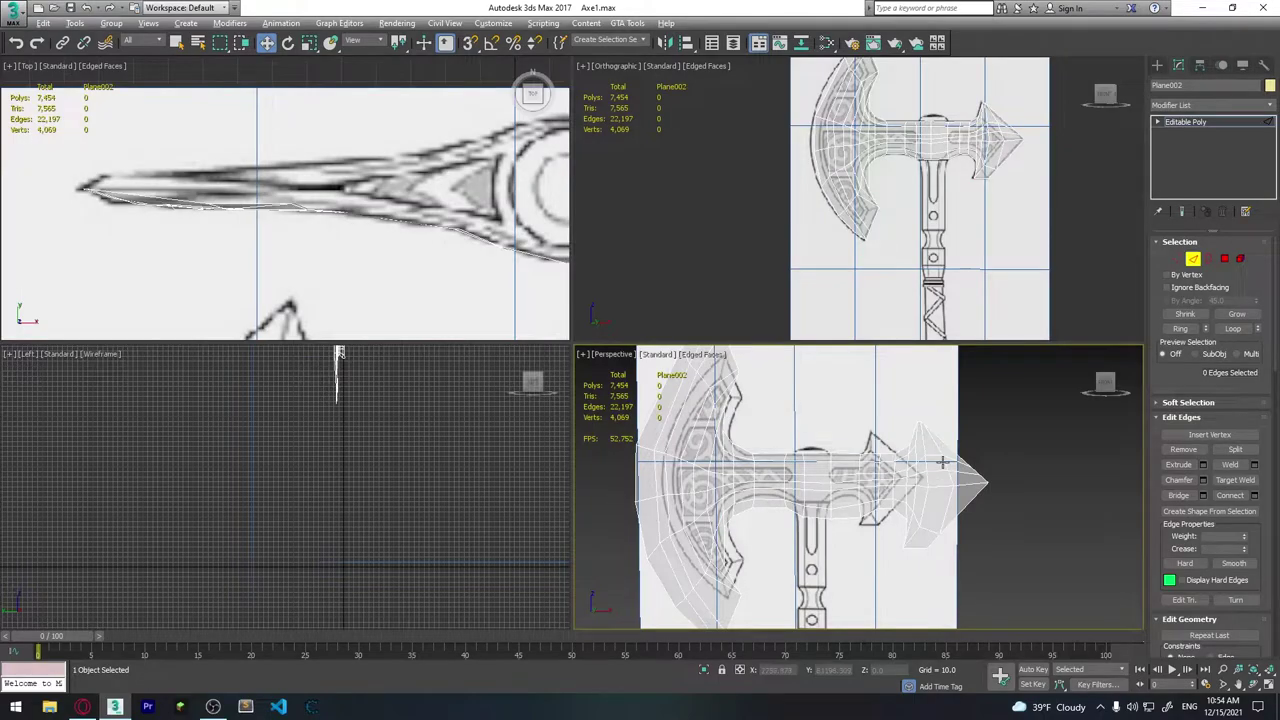
key("alt+x")
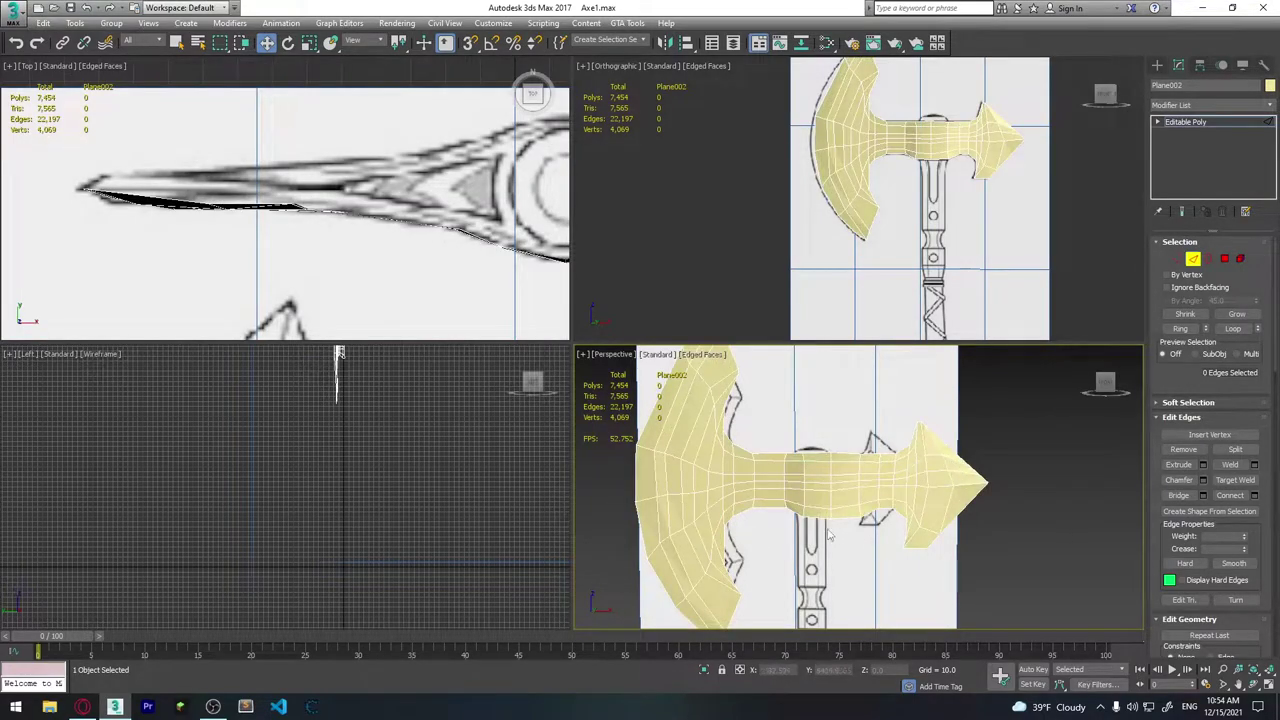
Change the axe head's object colour from yellow to grey.
middle_click_drag(829, 537, 894, 542)
left_click(1271, 86)
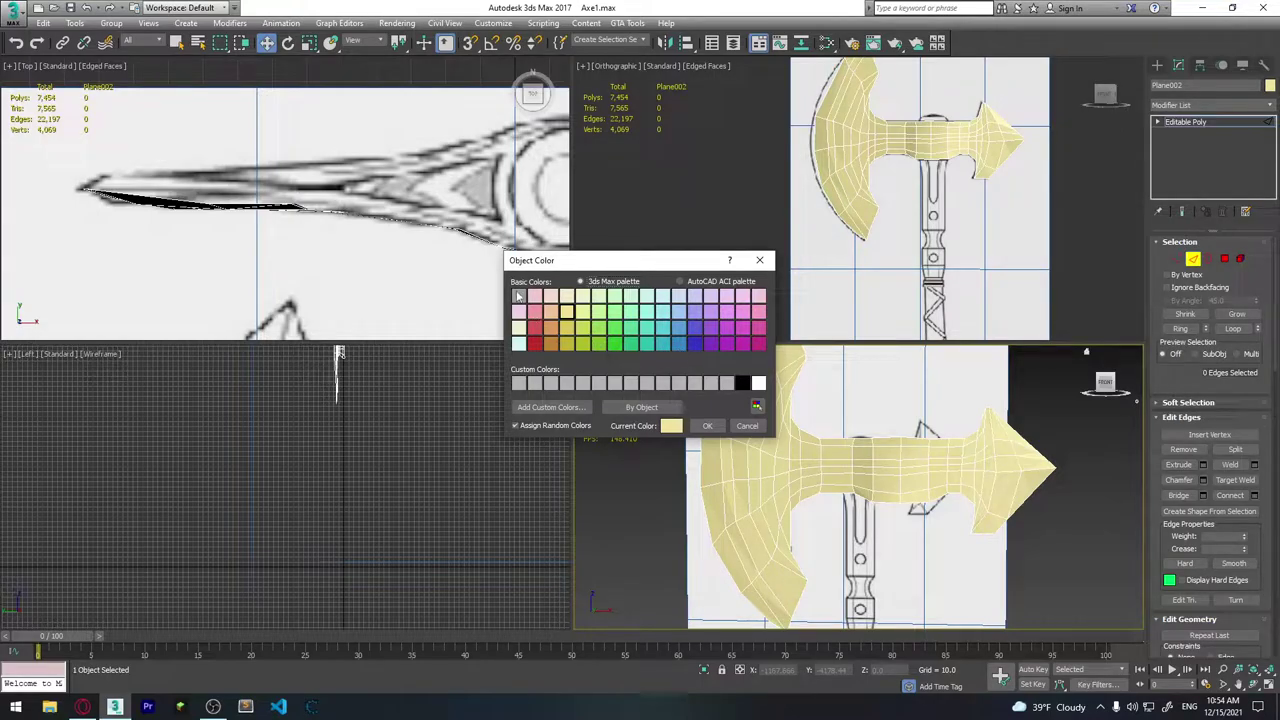
left_click(707, 425)
middle_click_drag(880, 505, 947, 510, "alt")
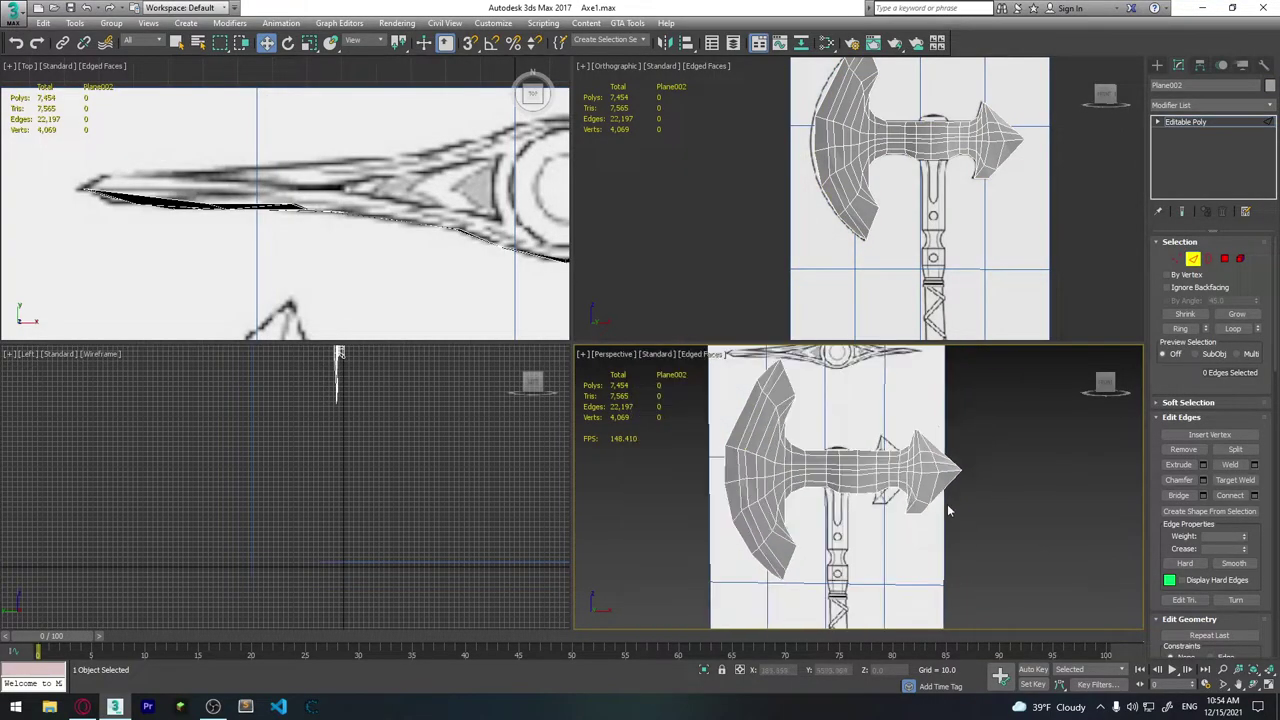
mouse_move(900, 200)
middle_mouse_down()
mouse_move(850, 250)
mouse_move(784, 190)
middle_mouse_up()
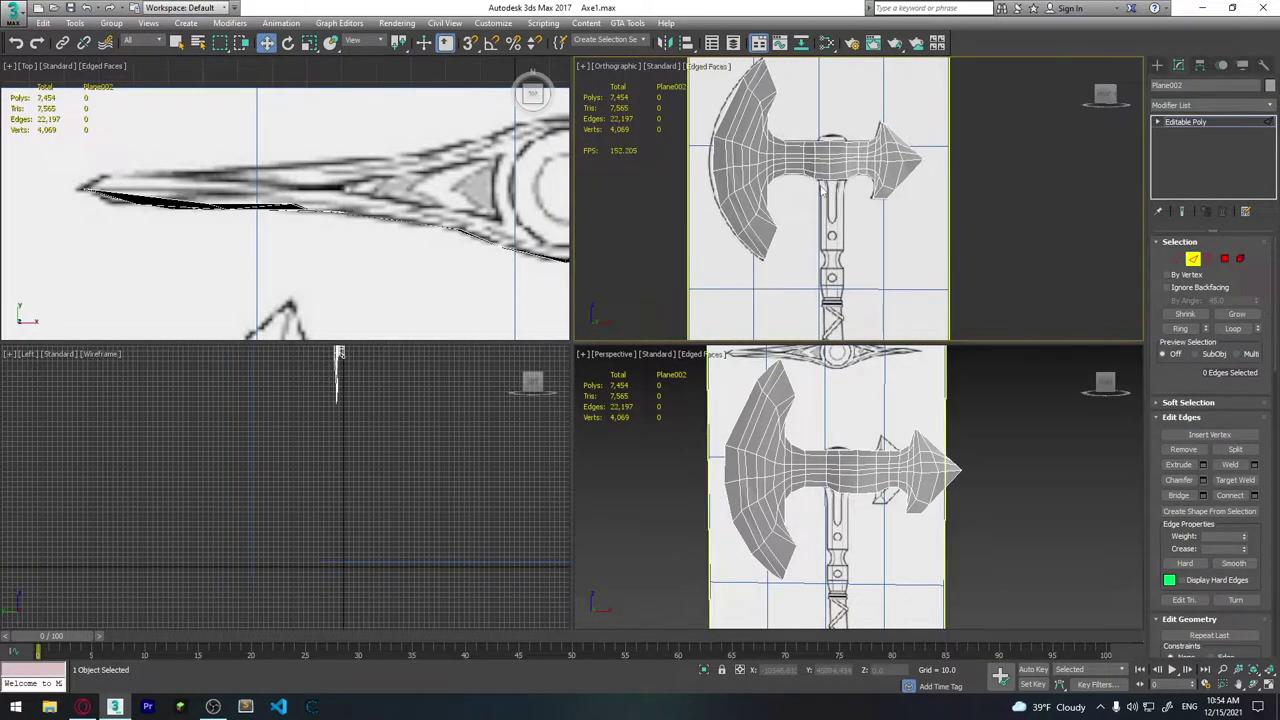
scroll(850, 460, "up", 3)
Enter Border sub-object mode with the axe viewed from behind.
mouse_move(930, 490)
middle_mouse_down("alt")
mouse_move(891, 487)
mouse_move(1010, 495)
mouse_move(983, 445)
middle_mouse_up("alt")
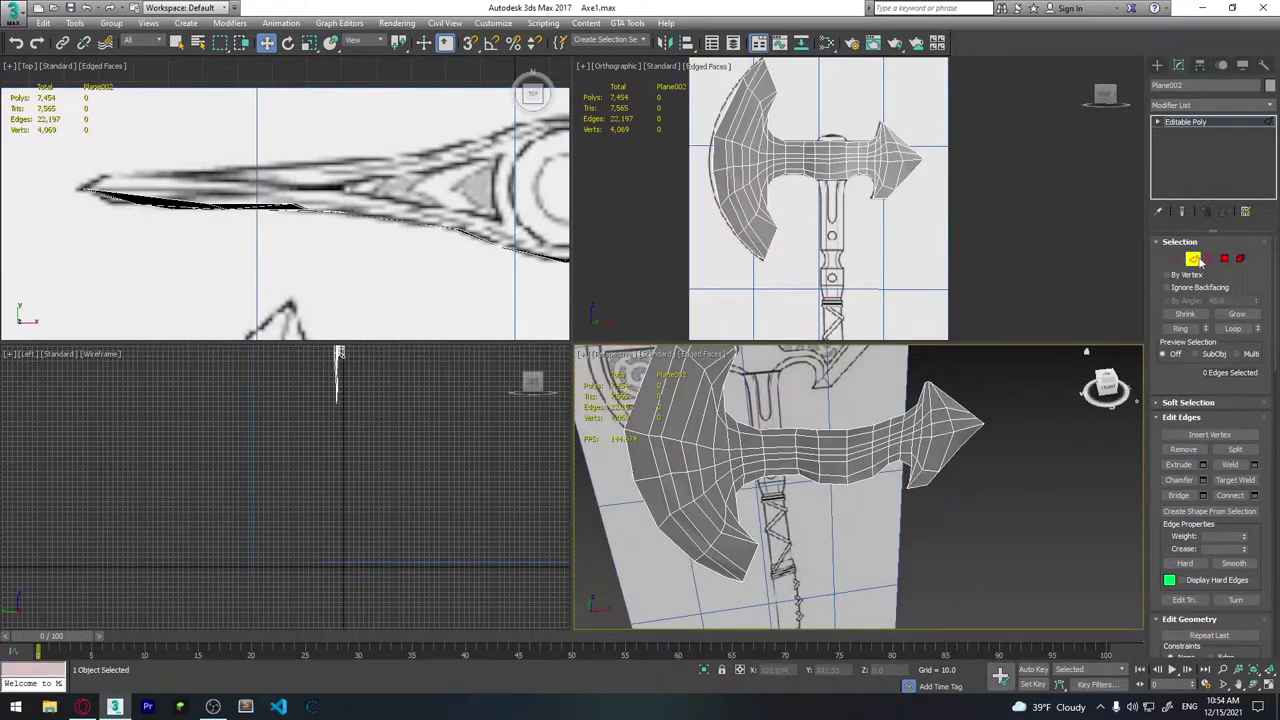
left_click(1209, 259)
mouse_move(870, 450)
middle_mouse_down("alt")
mouse_move(828, 437)
mouse_move(851, 449)
mouse_move(818, 467)
middle_mouse_up("alt")
Shift-drag the axe head's open outer border into a narrow strip of side polygons around the rim.
left_click(811, 436)
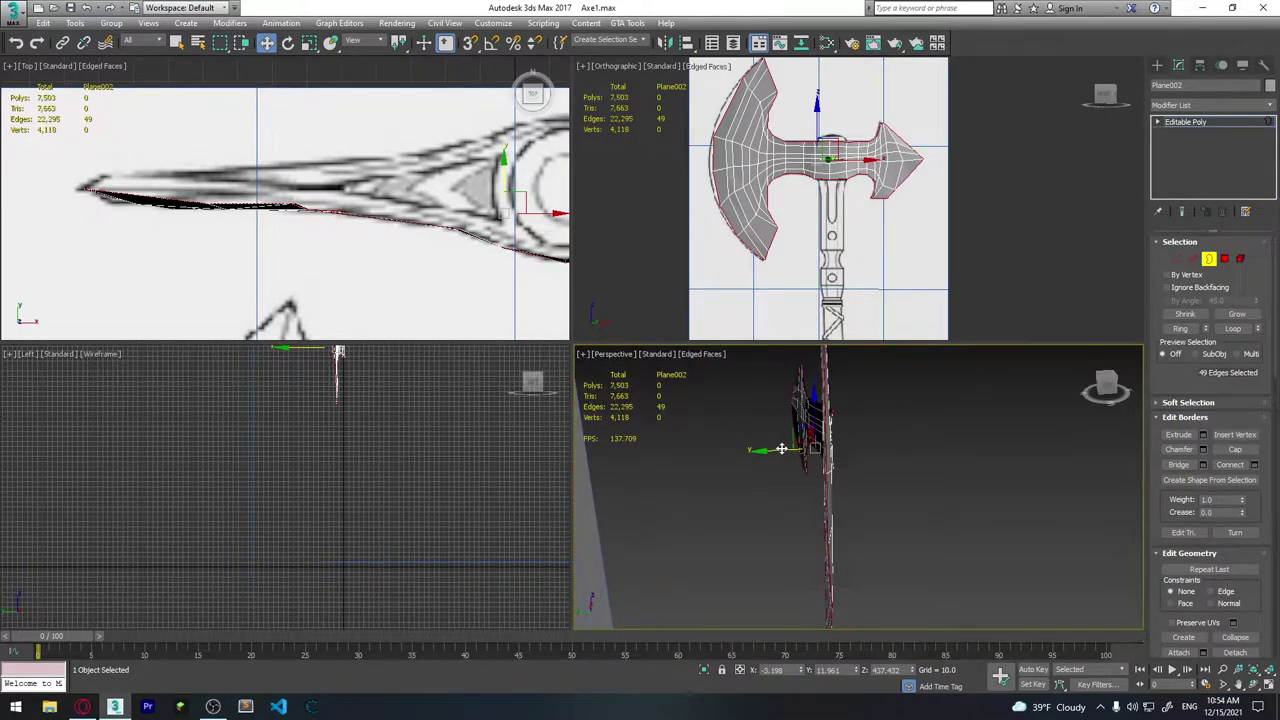
left_click_drag(781, 449, 774, 449, "shift")
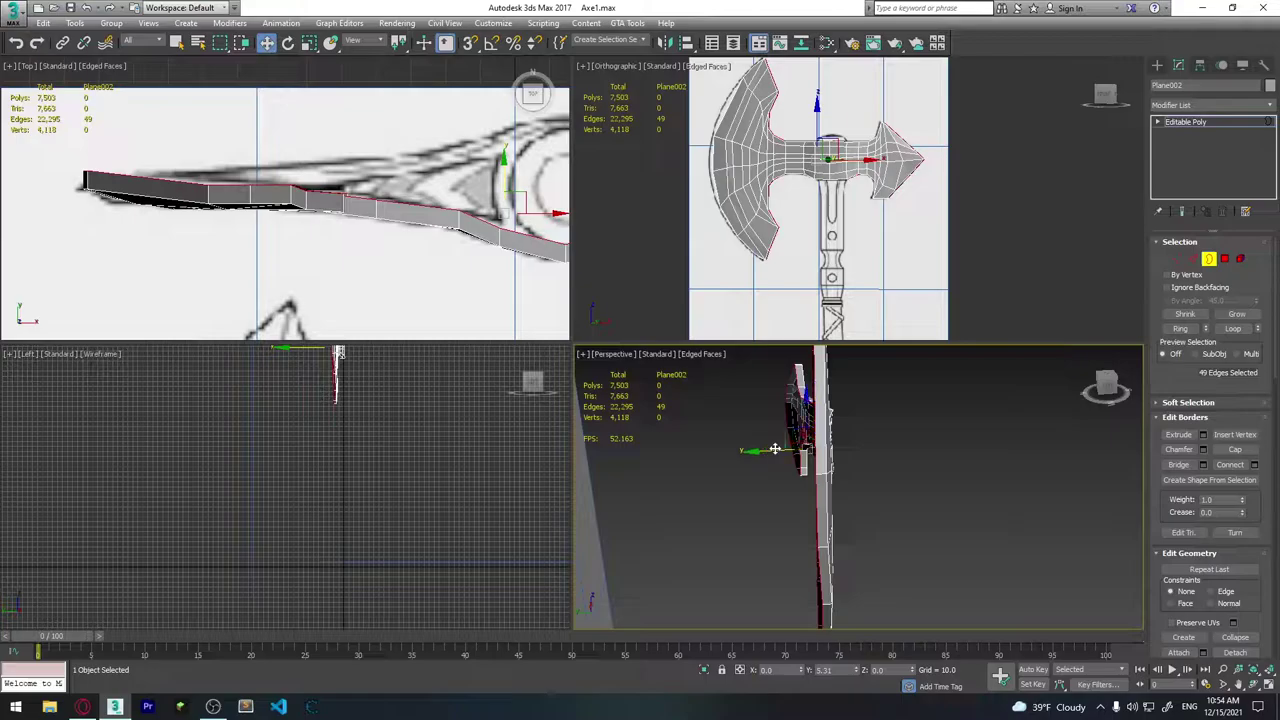
mouse_move(856, 425)
middle_mouse_down("alt")
mouse_move(627, 483)
mouse_move(674, 489)
mouse_move(603, 398)
middle_mouse_up("alt")
scroll(810, 482, "up", 3)
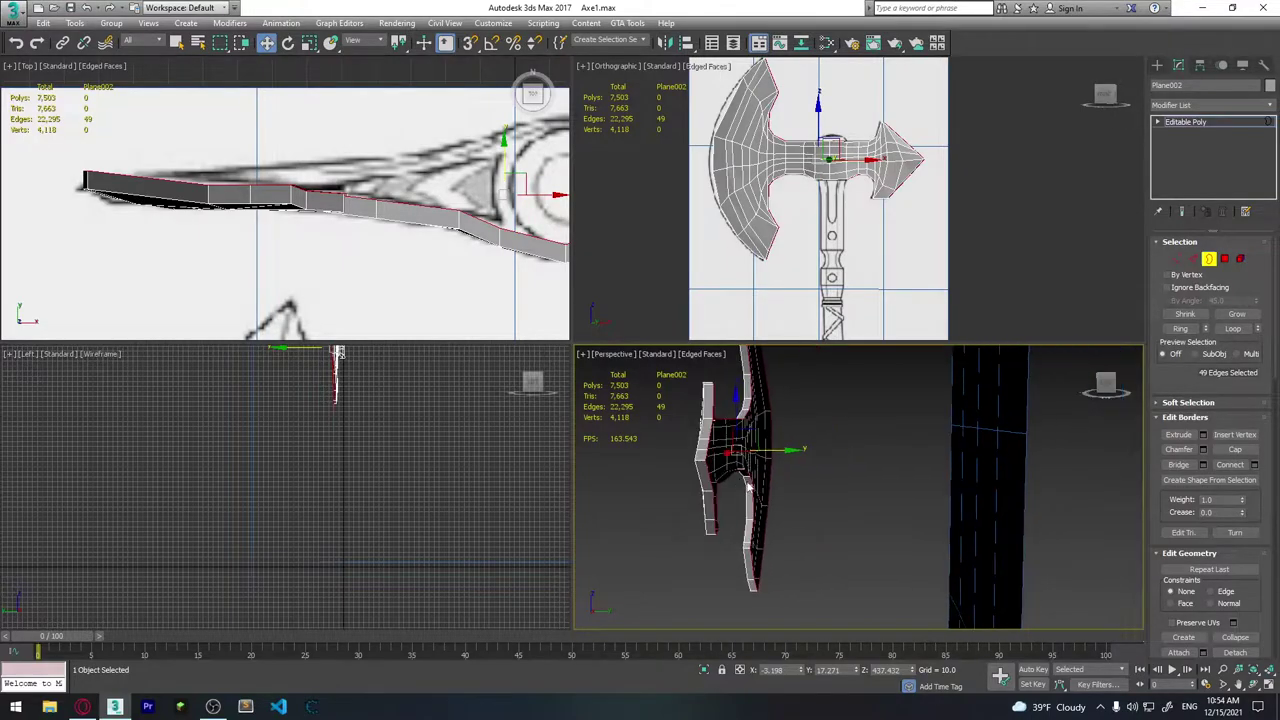
scroll(718, 472, "up", 2)
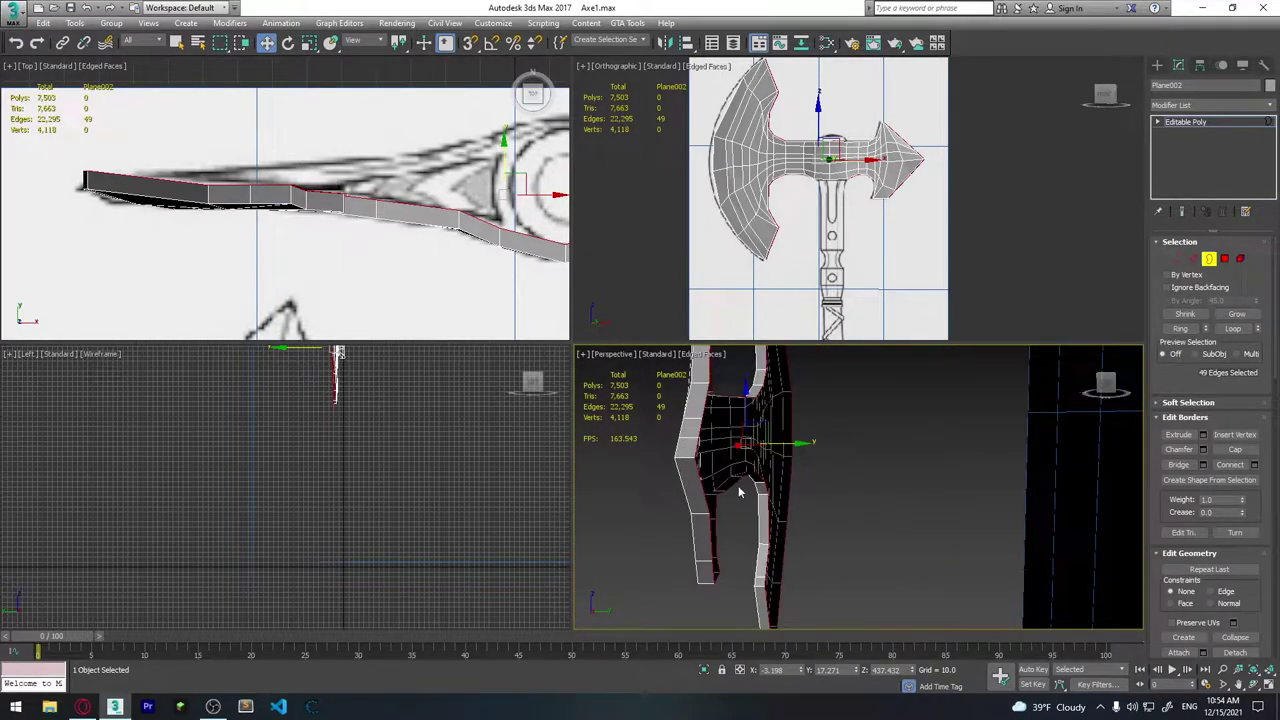
mouse_move(740, 491)
middle_mouse_down("alt")
mouse_move(820, 487)
mouse_move(725, 400)
mouse_move(680, 440)
mouse_move(838, 523)
mouse_move(986, 503)
mouse_move(971, 486)
mouse_move(940, 510)
mouse_move(932, 560)
mouse_move(1080, 569)
mouse_move(846, 474)
mouse_move(868, 551)
middle_mouse_up("alt")
key("1")
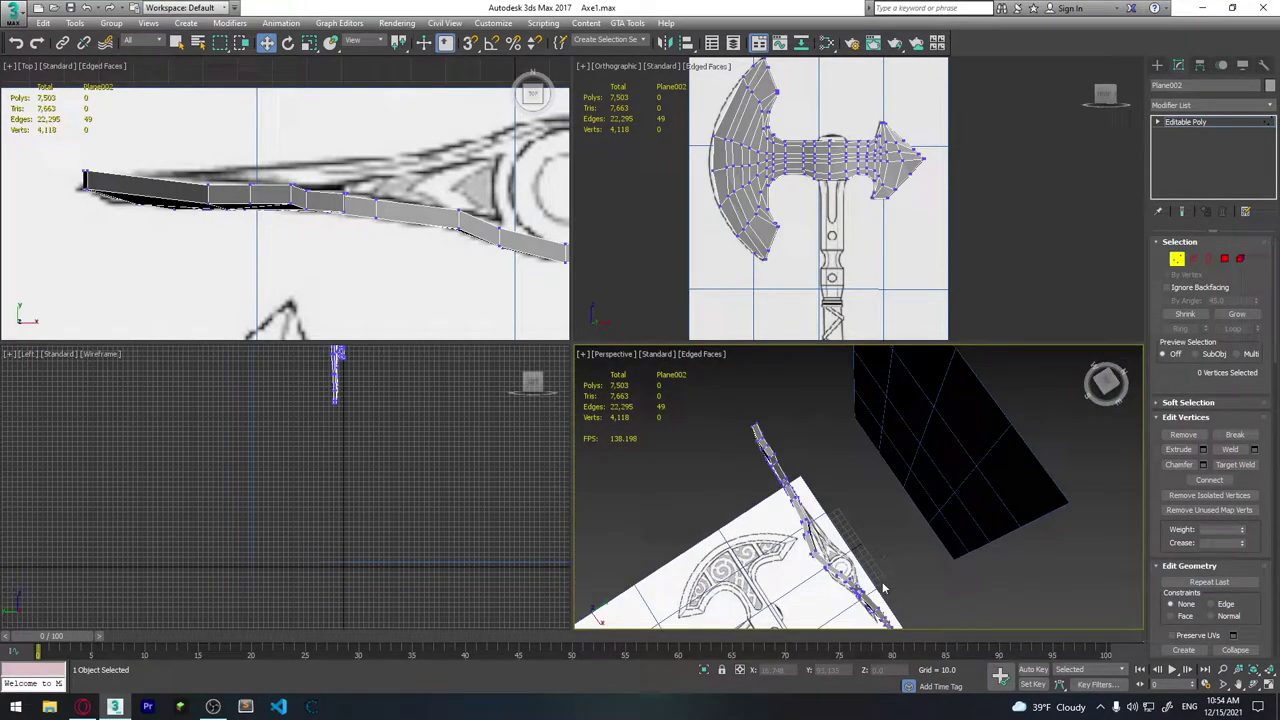
Add a Mirror modifier to the axe head and set its mirror axis to Z.
scroll(124, 295, "down", 1)
scroll(124, 295, "down", 1)
scroll(124, 295, "down", 1)
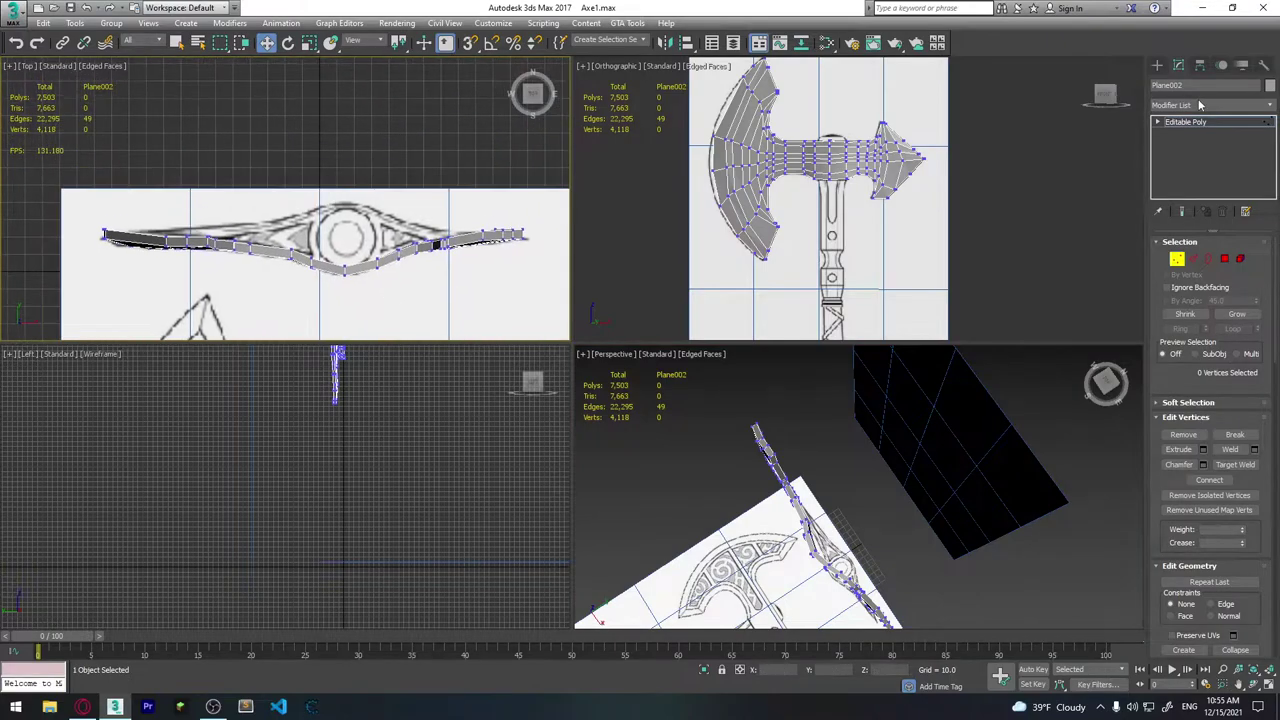
left_click(1200, 106)
scroll(1210, 139, "down", 20)
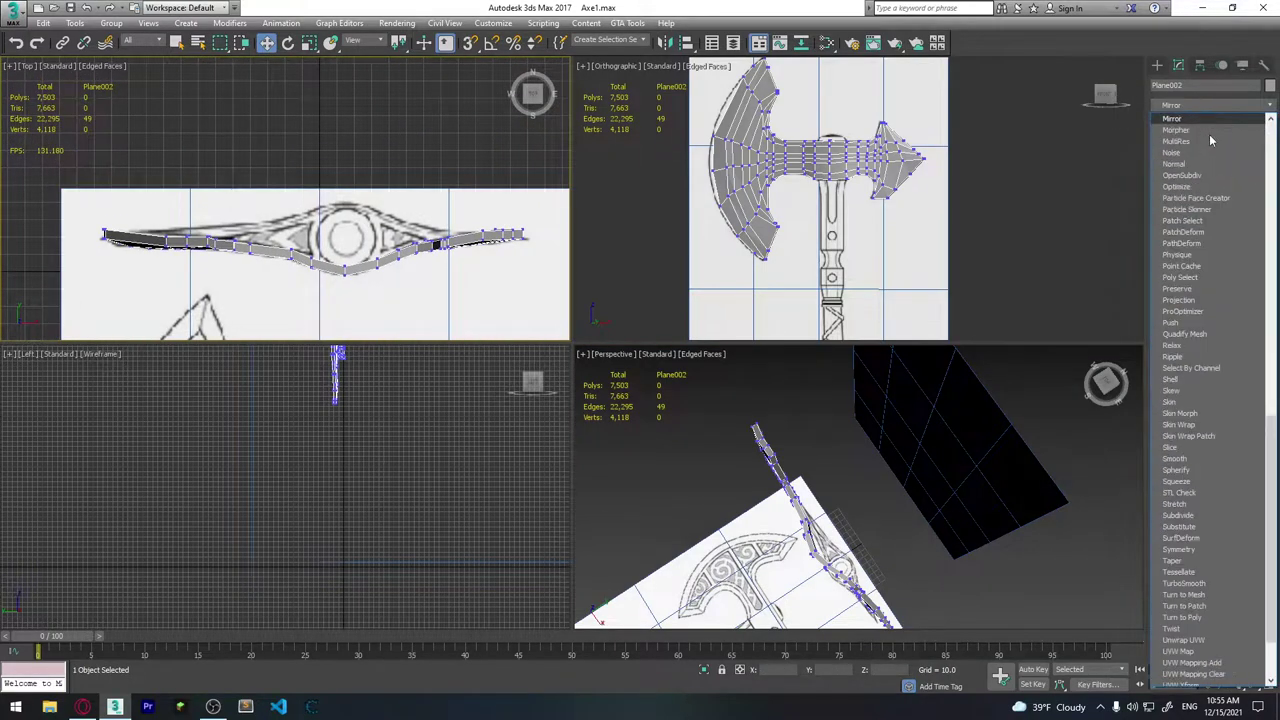
left_click(1185, 118)
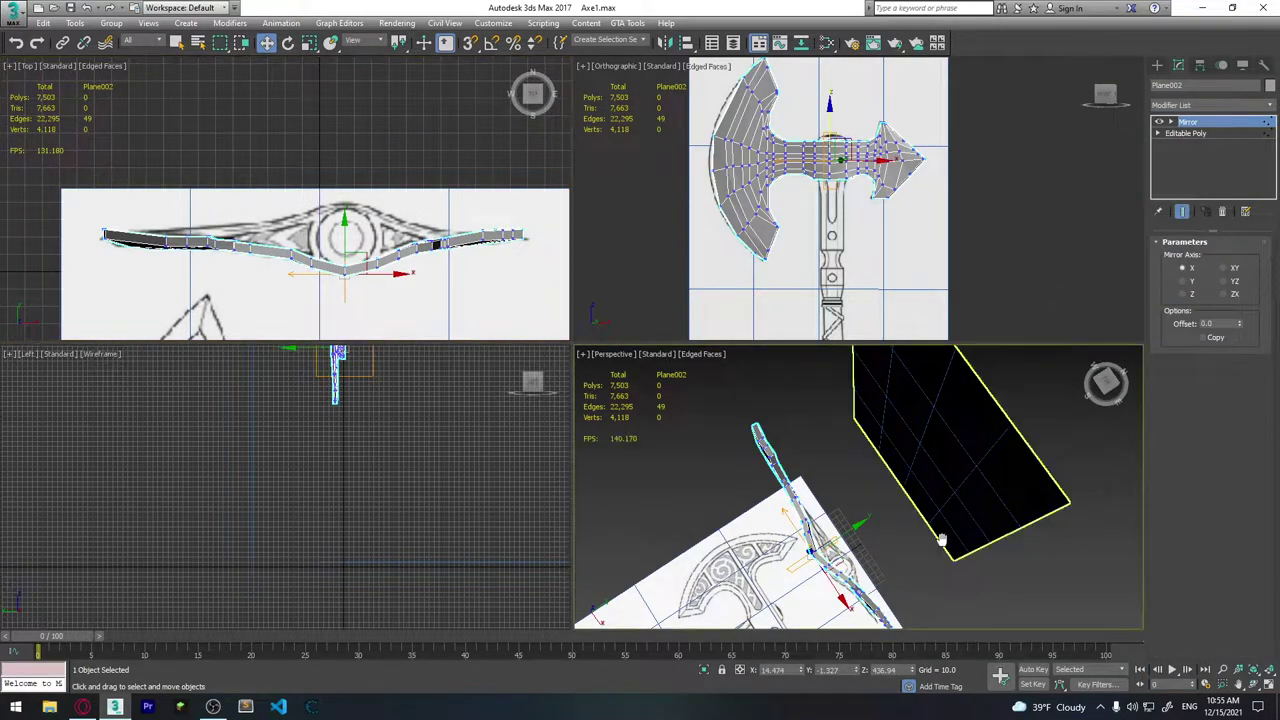
mouse_move(943, 534)
middle_mouse_down("alt")
mouse_move(900, 481)
mouse_move(865, 510)
middle_mouse_up("alt")
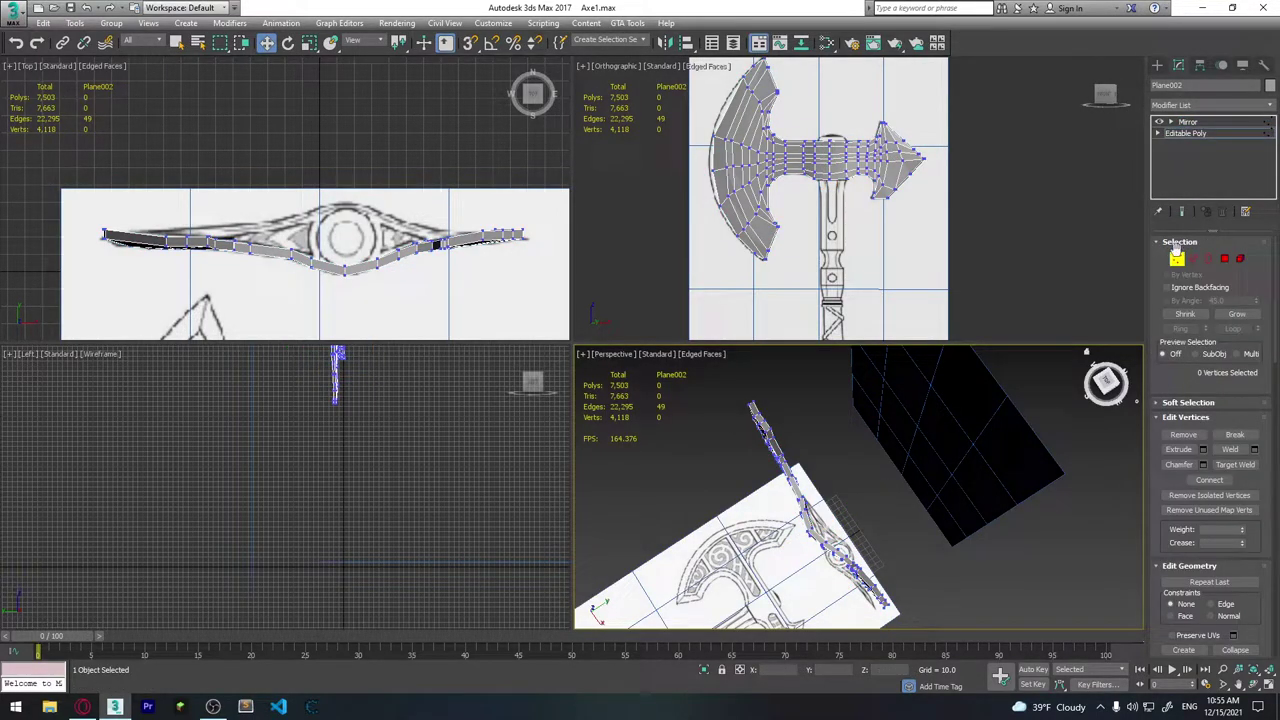
left_click(1178, 260)
left_click(1188, 121)
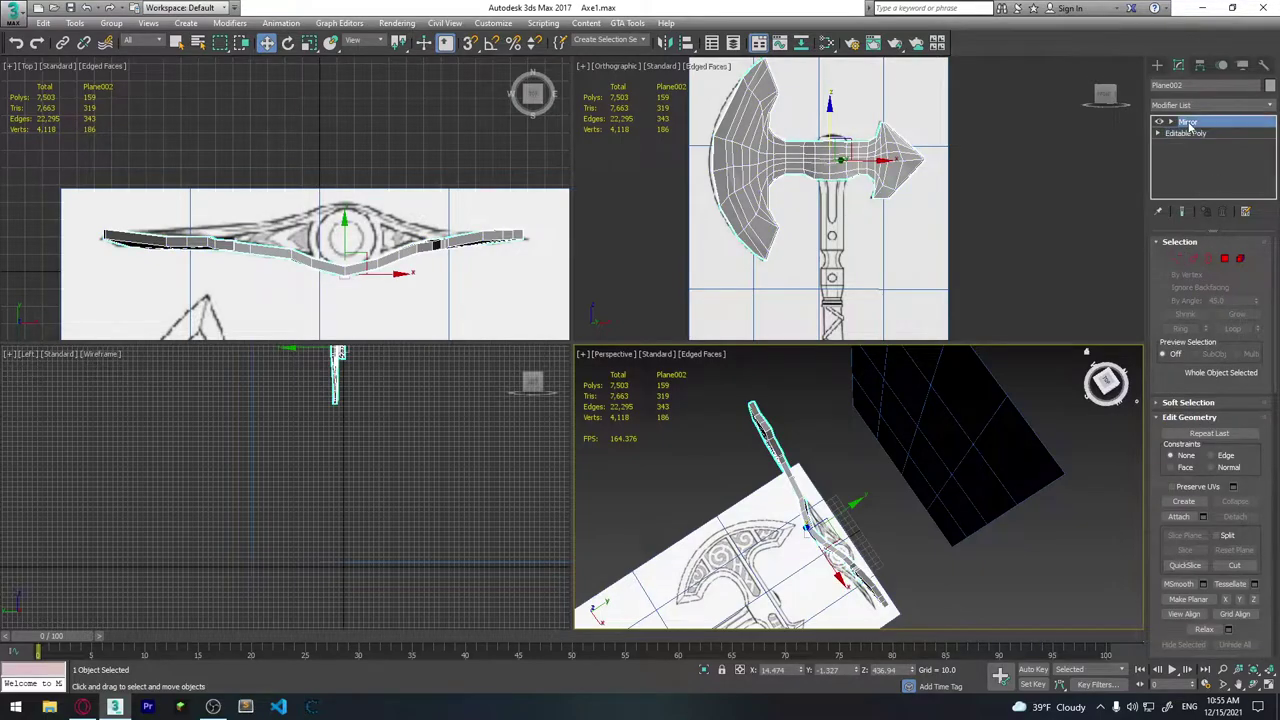
left_click(1185, 294)
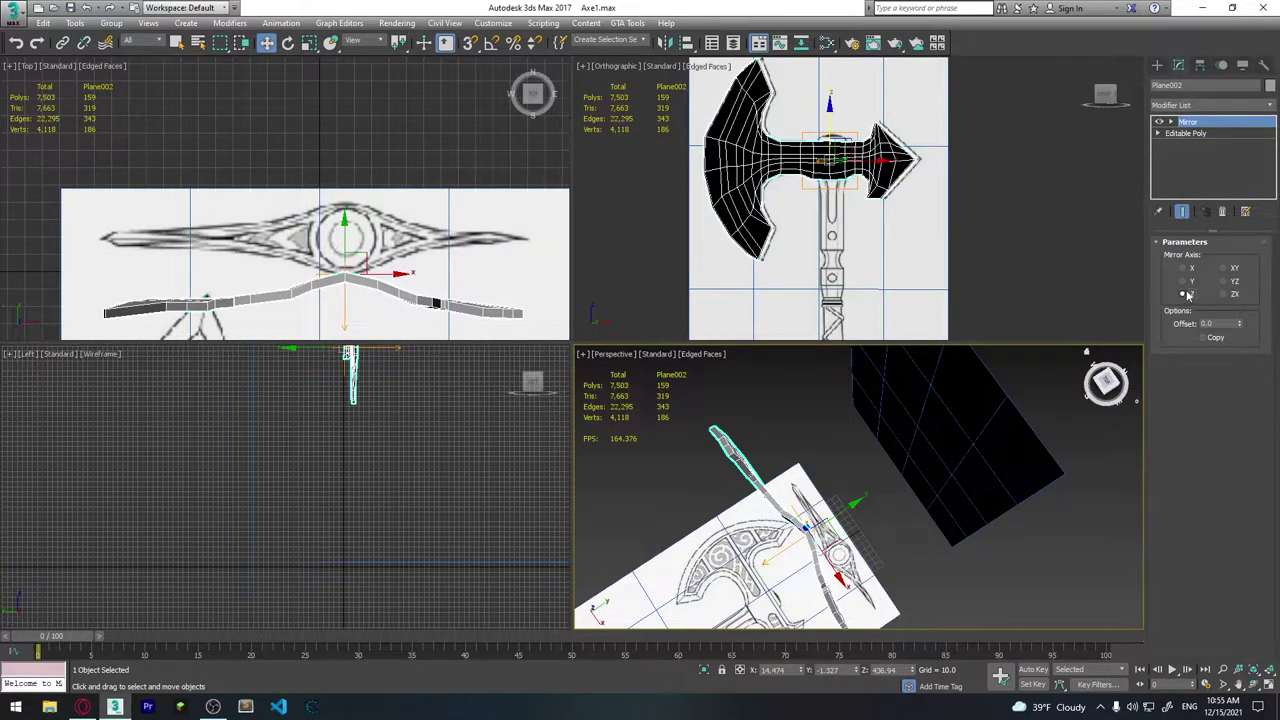
Turn on Copy and set the mirror offset to -40 to form the opposite face.
middle_click_drag(890, 546, 840, 503)
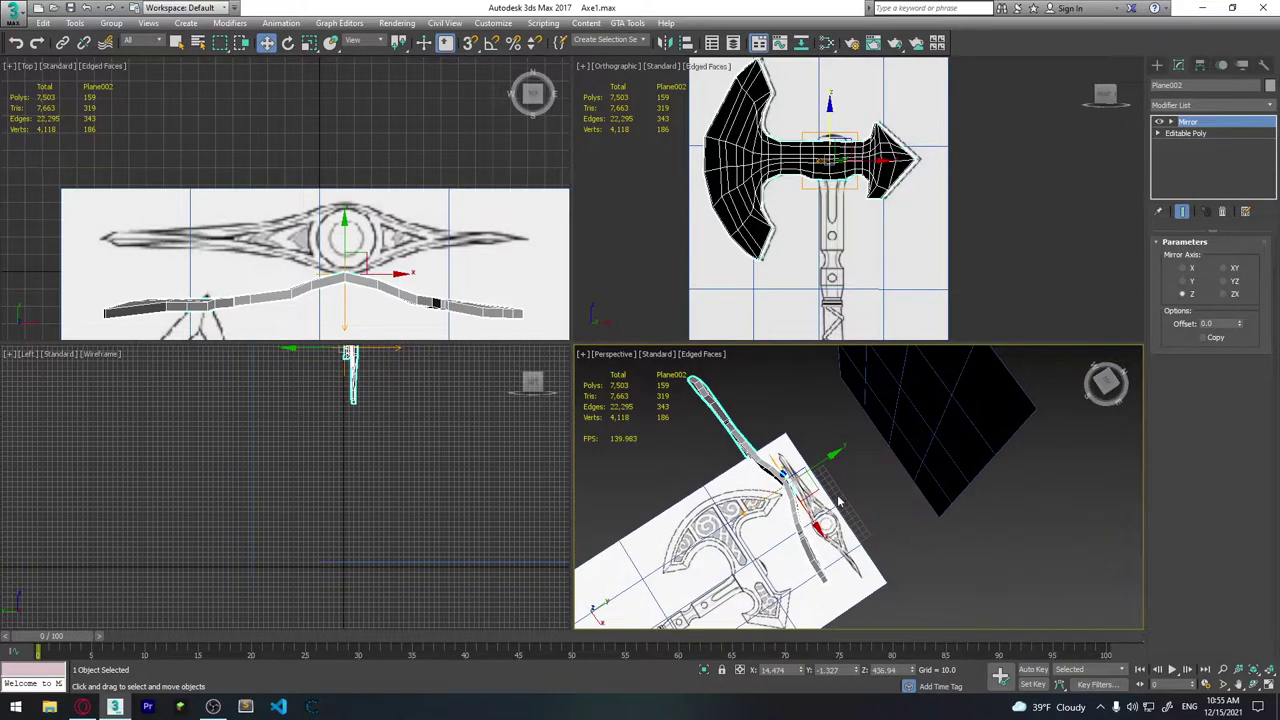
left_click_drag(822, 463, 864, 441)
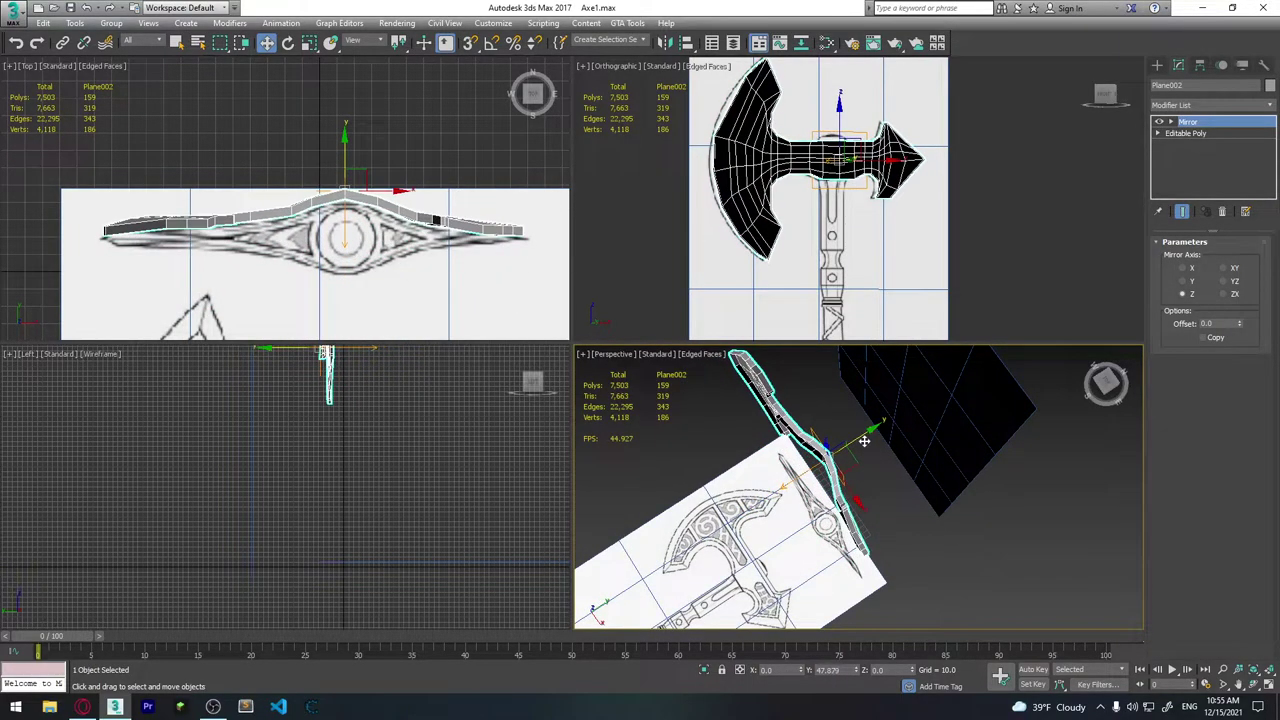
left_click(1180, 282)
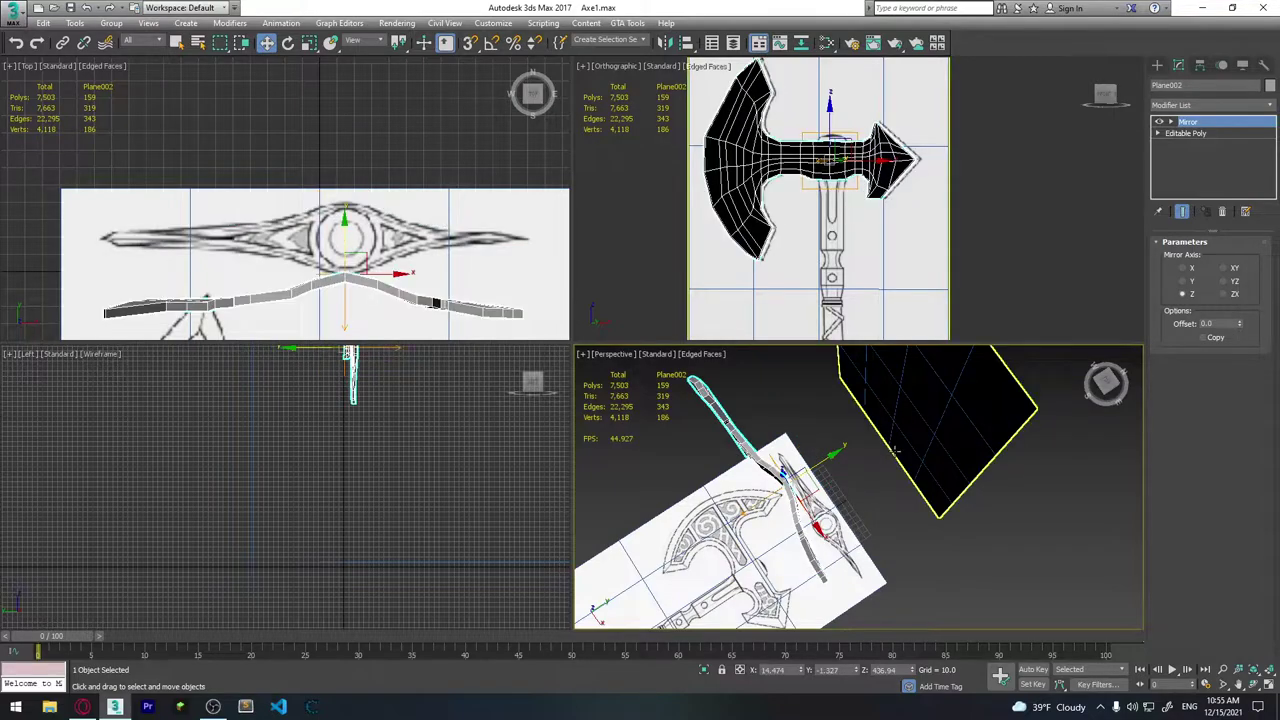
left_click(1204, 339)
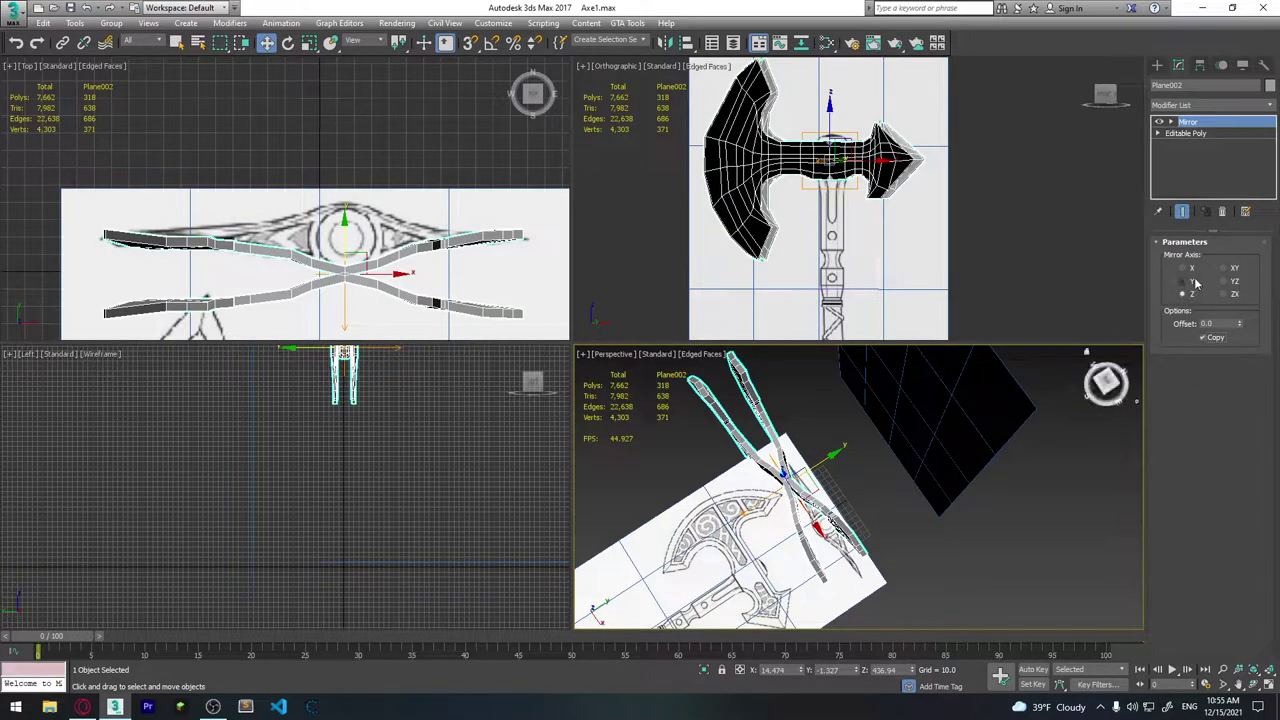
mouse_move(1240, 327)
left_mouse_down()
mouse_move(970, 266)
mouse_move(975, 160)
left_mouse_up()
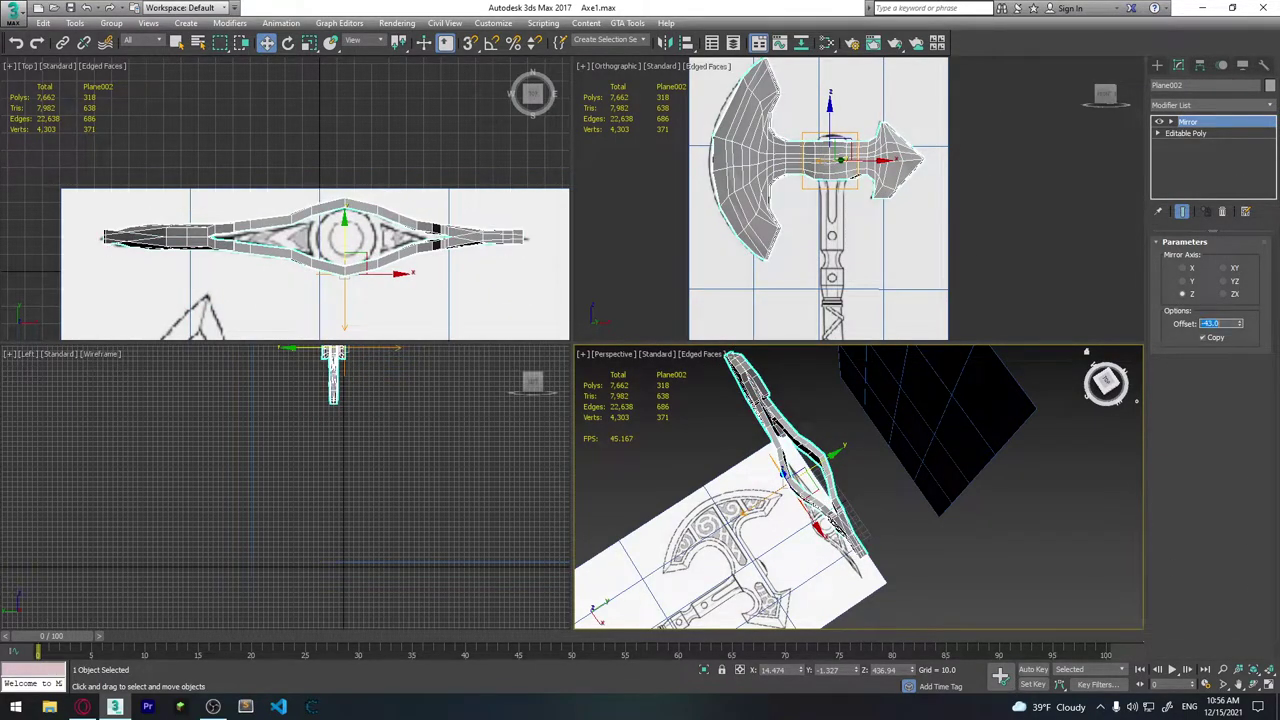
scroll(418, 175, "up", 2)
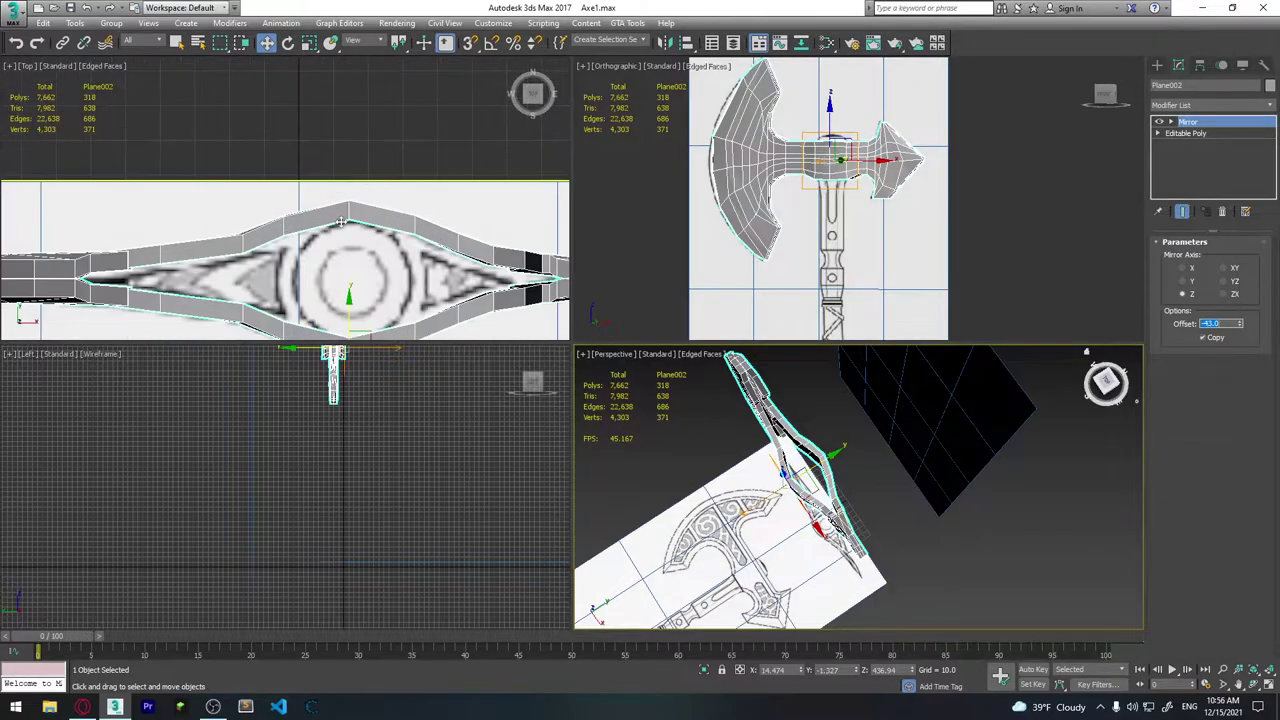
scroll(418, 175, "up", 1)
scroll(418, 175, "down", 1)
type("-40")
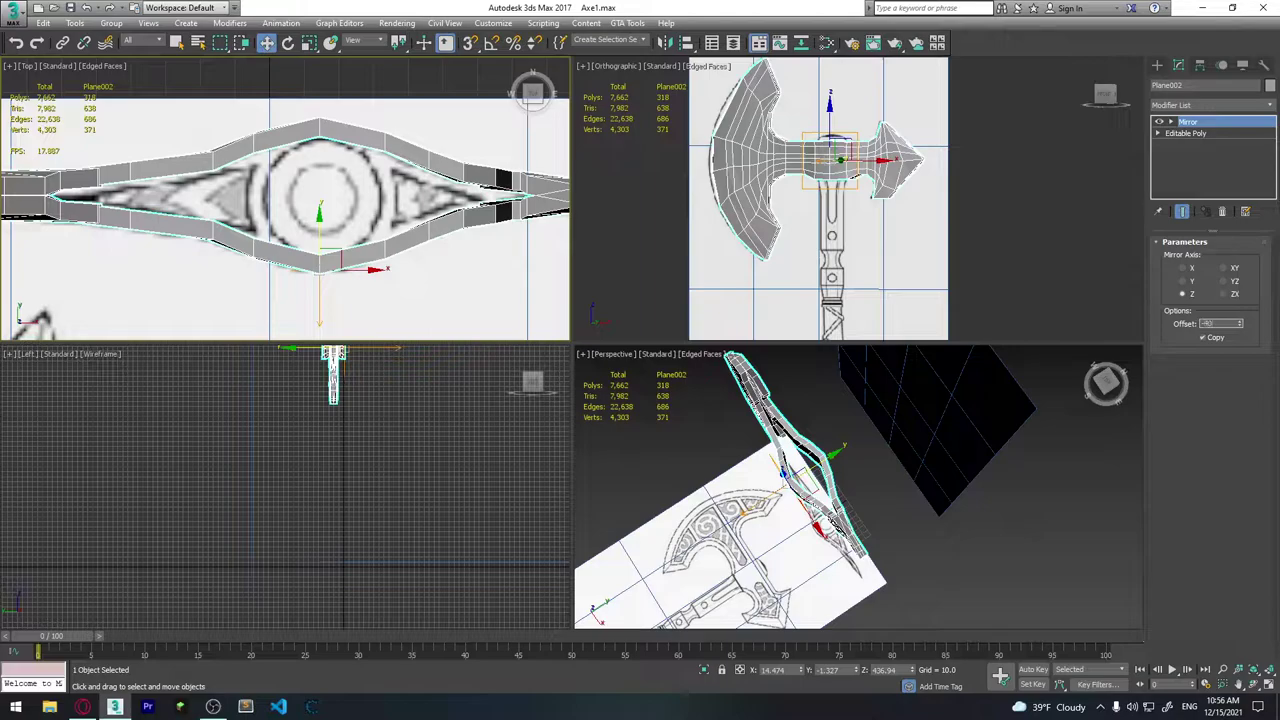
key("Return")
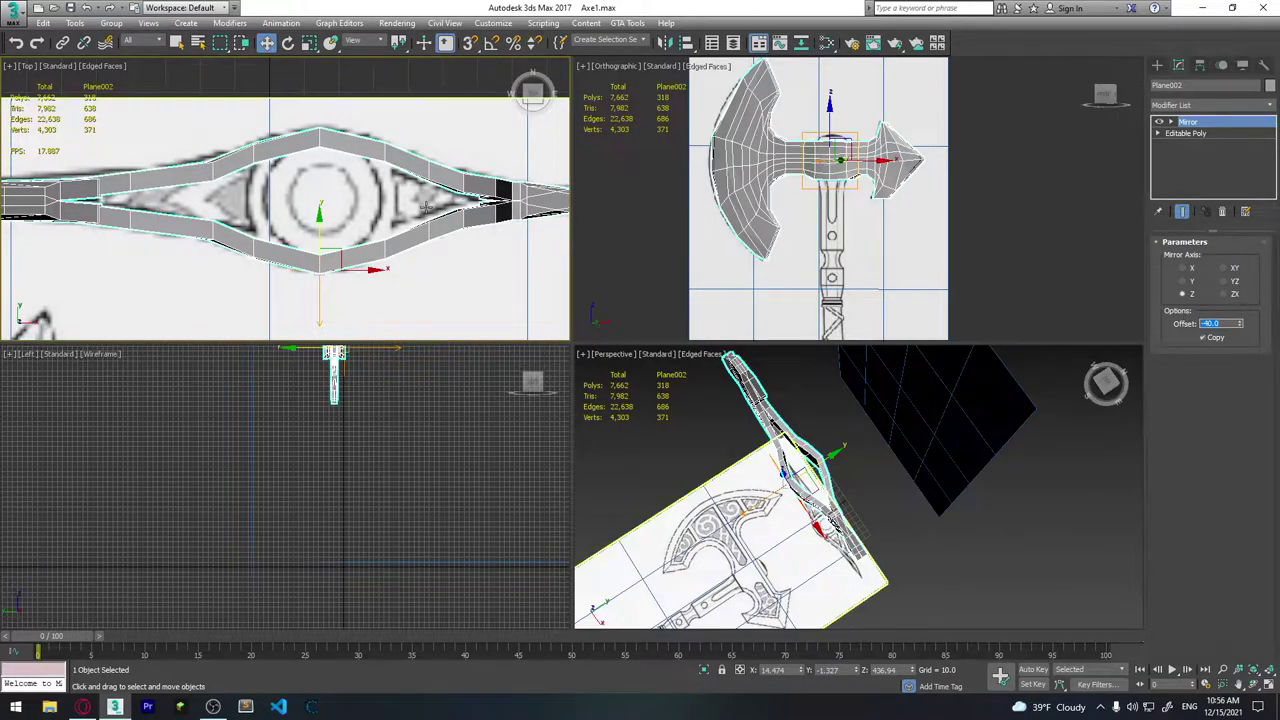
middle_click_drag(120, 240, 357, 237)
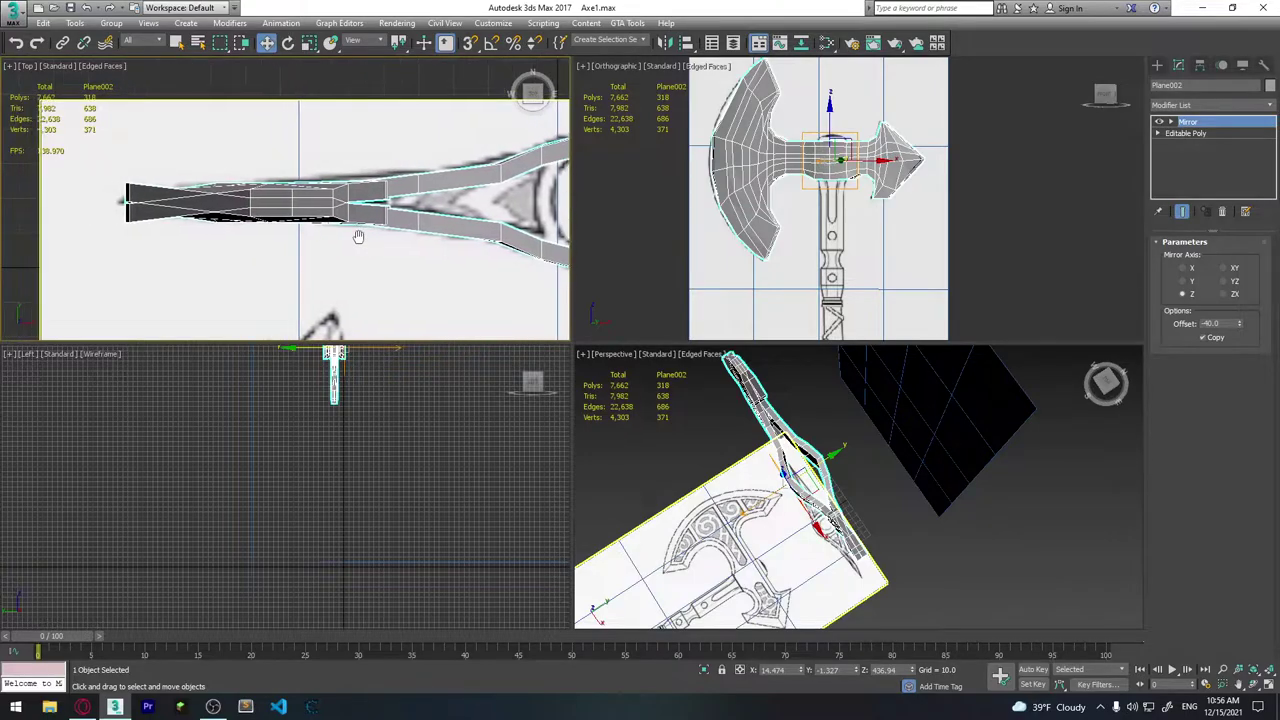
In the Editable Poly base, select and delete the stray vertices at the blade's tip.
left_click(1190, 133)
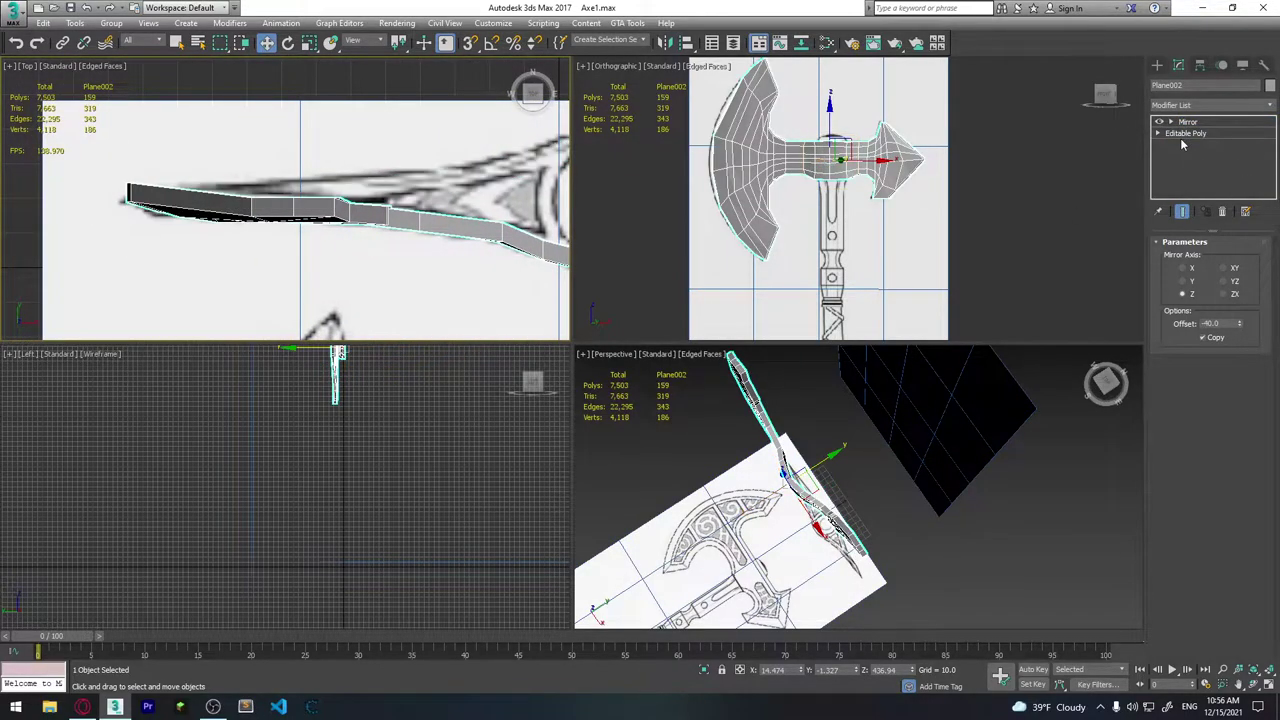
middle_click_drag(246, 269, 378, 319)
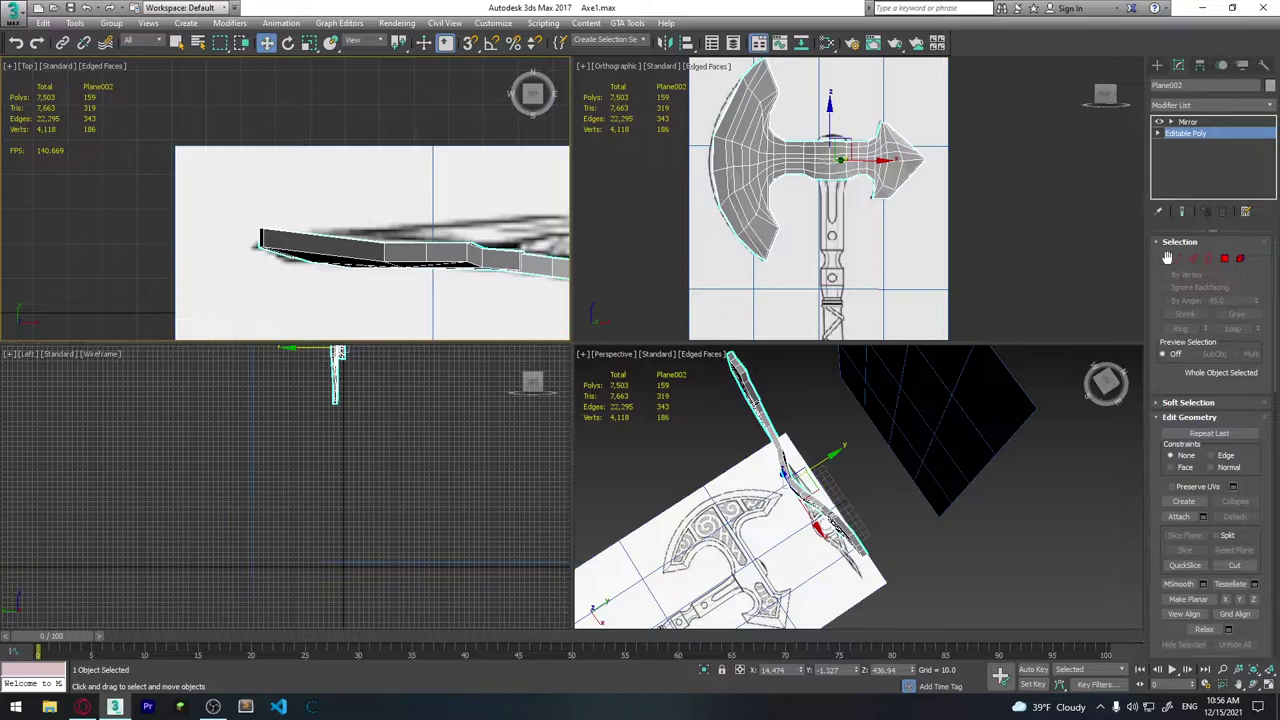
key("1")
scroll(322, 255, "up", 2)
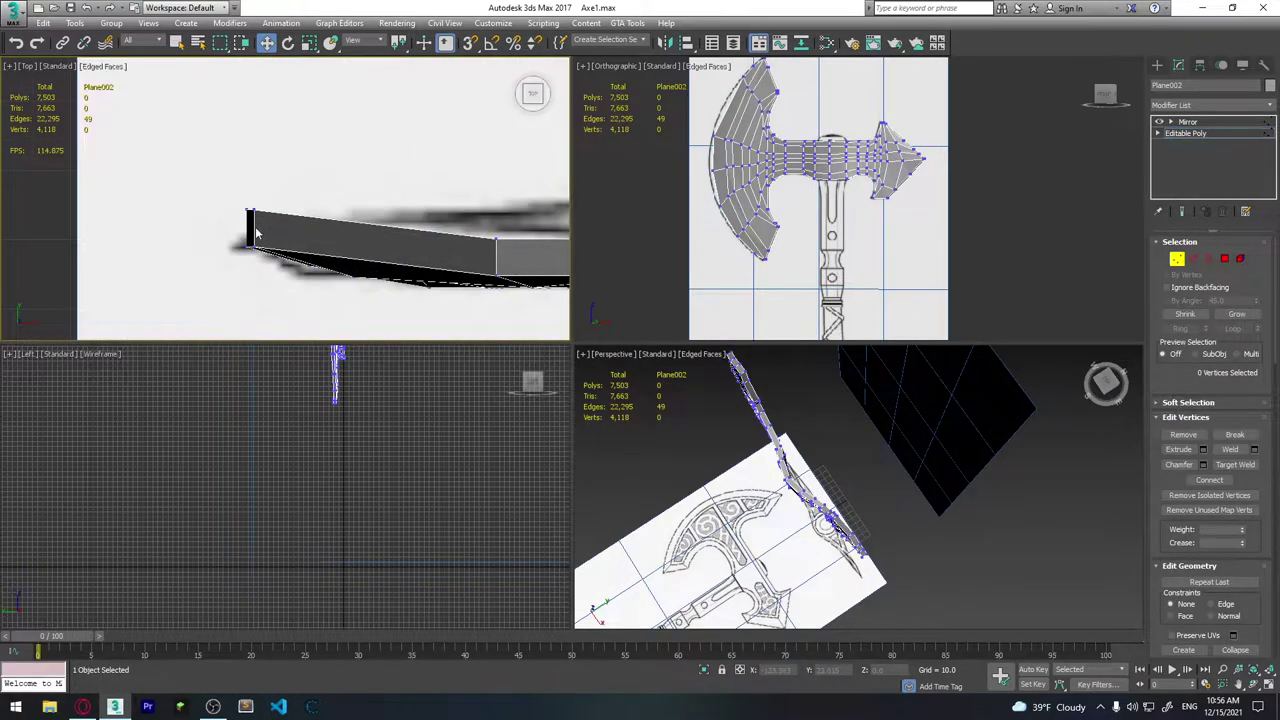
left_click_drag(285, 221, 318, 236)
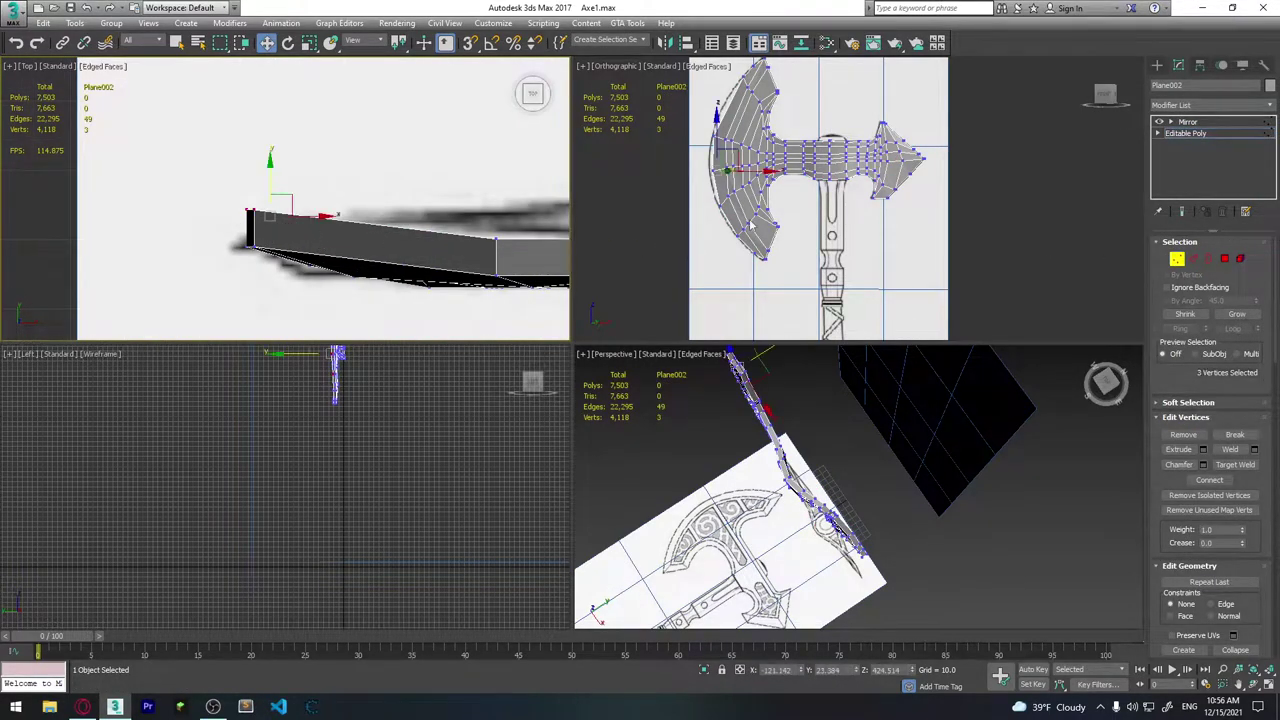
mouse_move(936, 538)
middle_mouse_down("alt")
mouse_move(794, 466)
mouse_move(857, 531)
mouse_move(846, 486)
mouse_move(706, 427)
mouse_move(677, 486)
mouse_move(789, 450)
middle_mouse_up("alt")
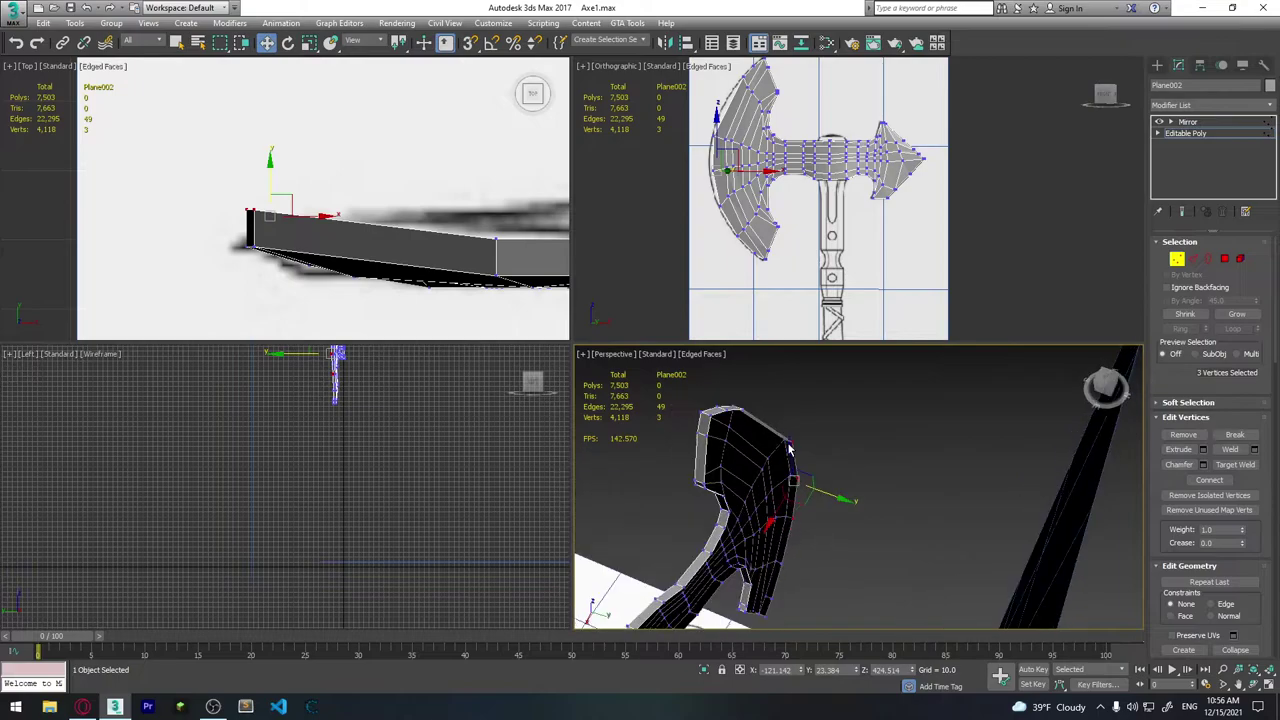
left_click(842, 456)
scroll(825, 468, "up", 3)
scroll(808, 479, "up", 2)
left_click(785, 482)
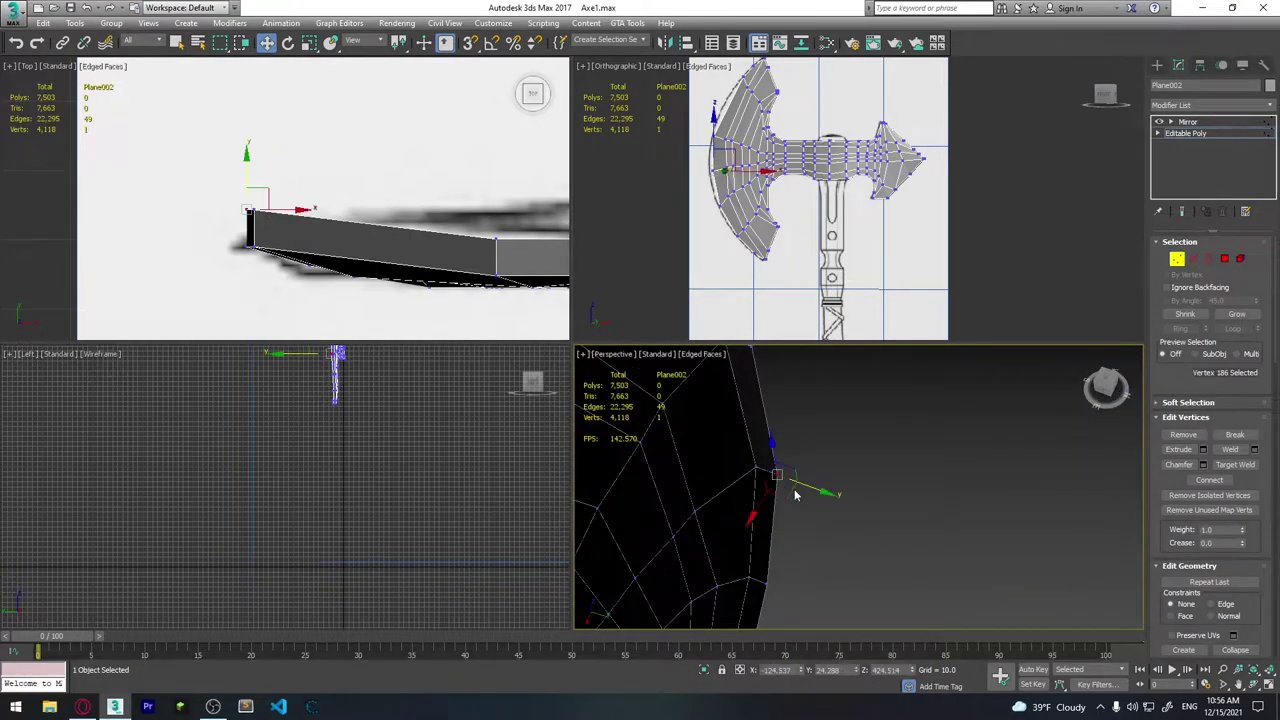
key("Delete")
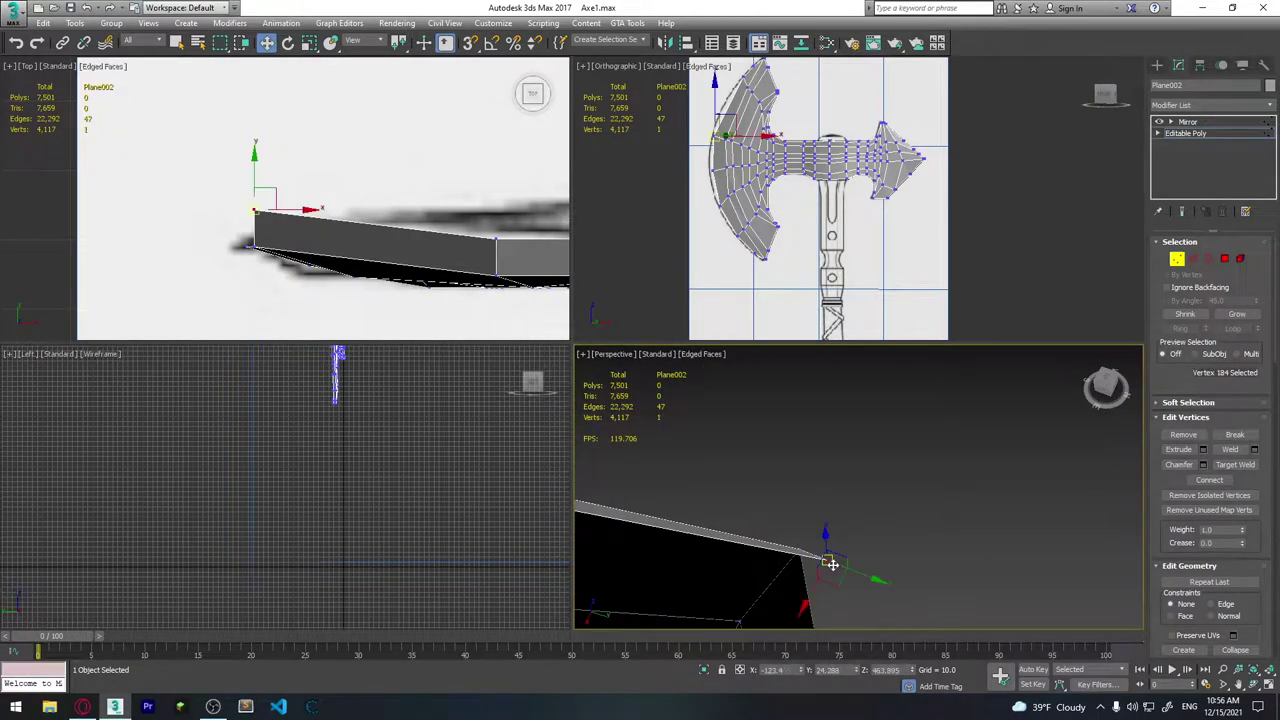
Reposition rim vertices along the blade edge near the socket junction to tidy its shape.
scroll(868, 496, "down", 5)
middle_click_drag(868, 496, 965, 566, "alt")
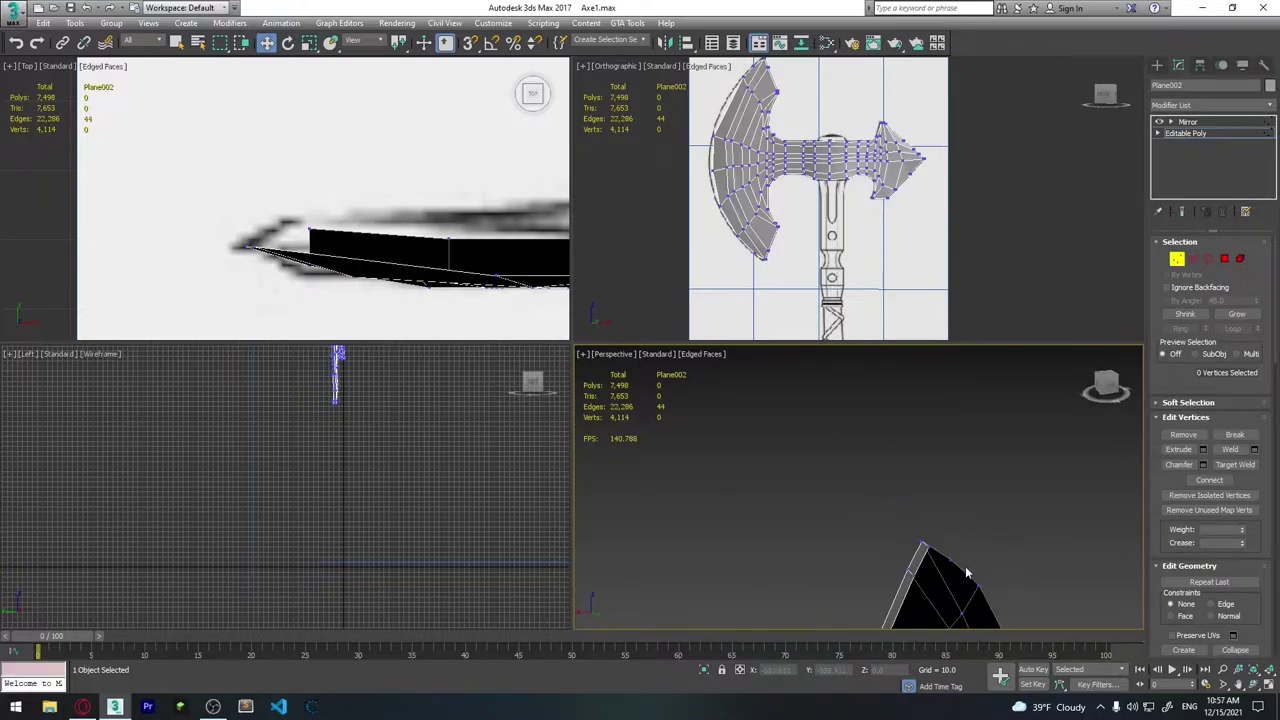
scroll(626, 533, "up", 5)
mouse_move(765, 470)
middle_mouse_down("alt")
mouse_move(731, 478)
mouse_move(773, 468)
mouse_move(762, 480)
middle_mouse_up("alt")
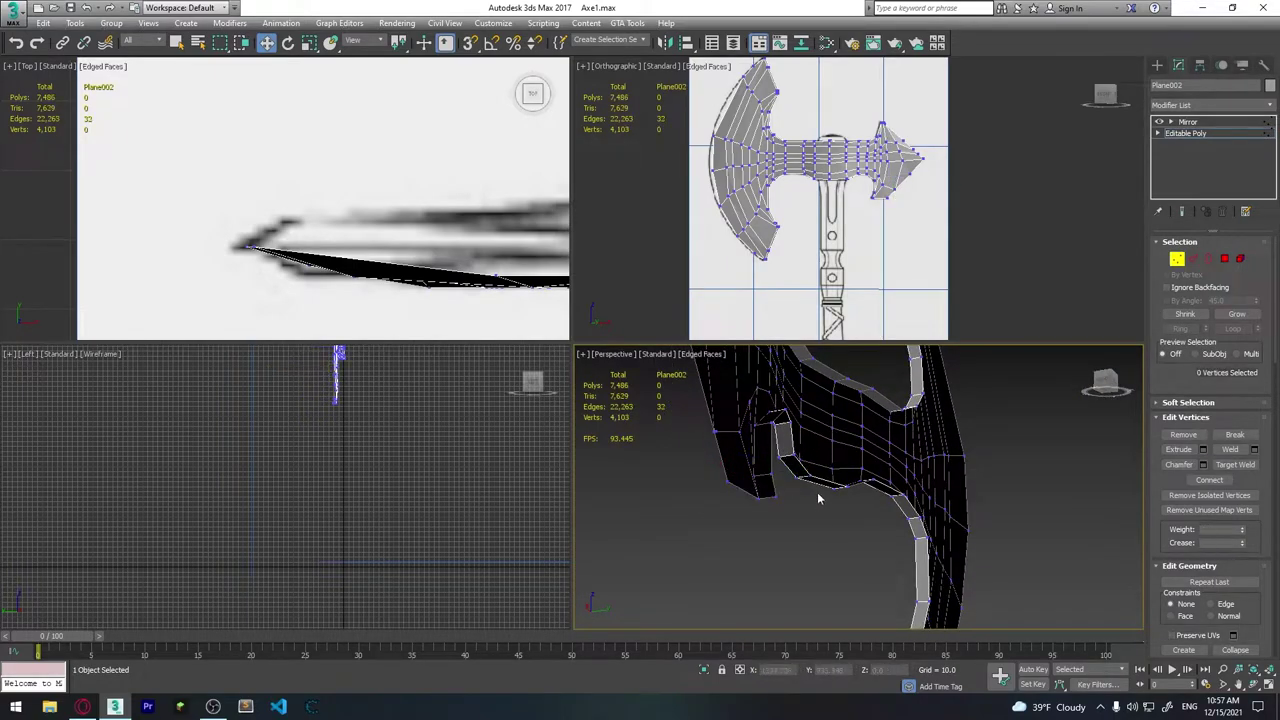
scroll(775, 507, "up", 3)
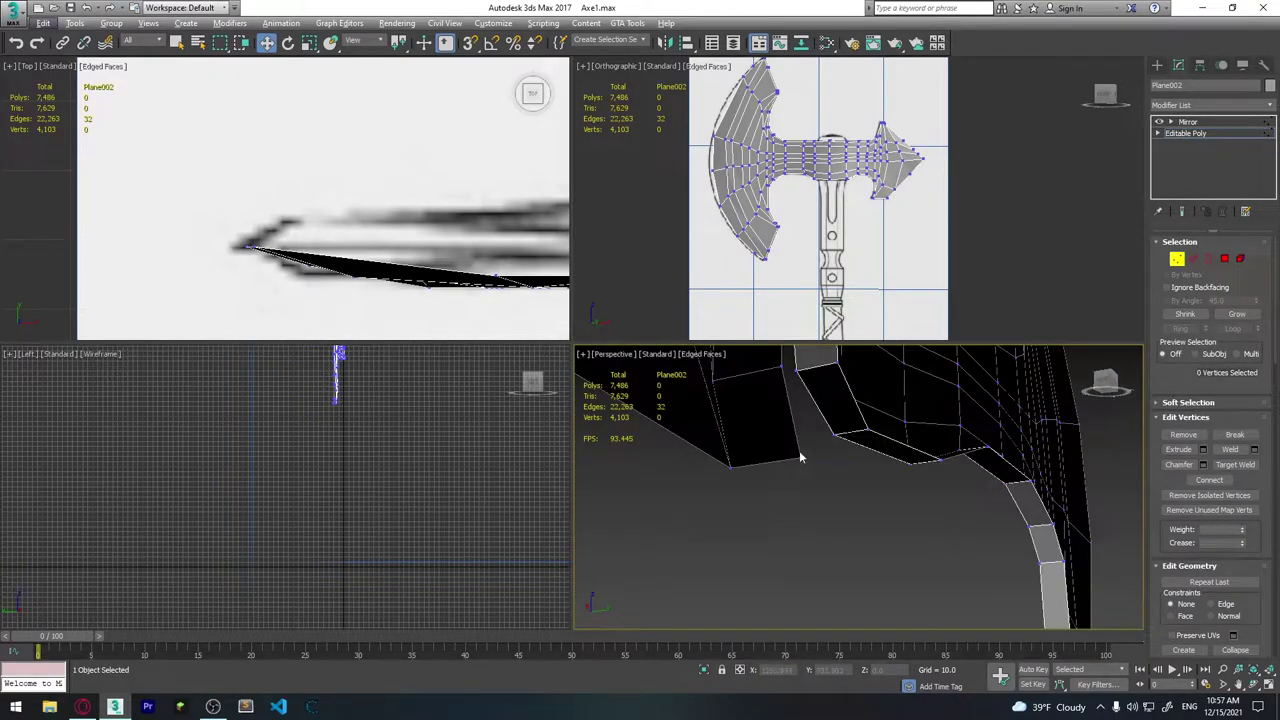
left_click(800, 457)
middle_click_drag(801, 503, 836, 455, "alt")
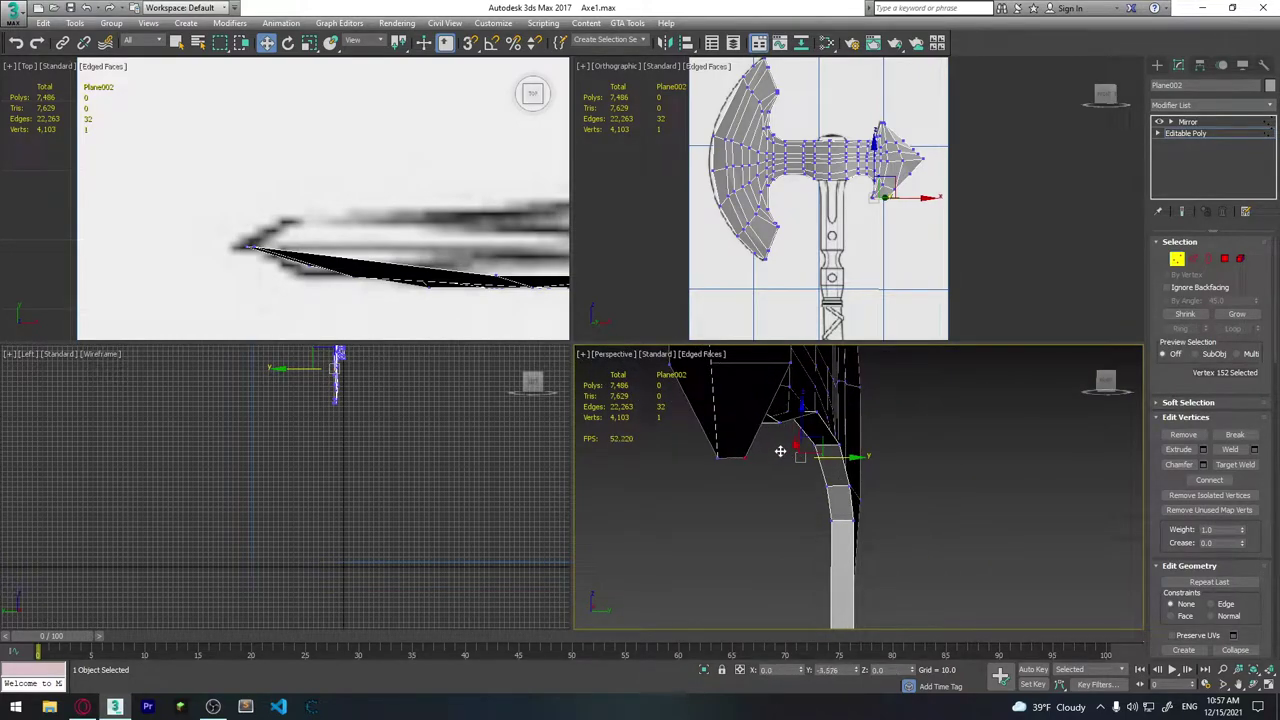
middle_click_drag(780, 451, 745, 588, "alt")
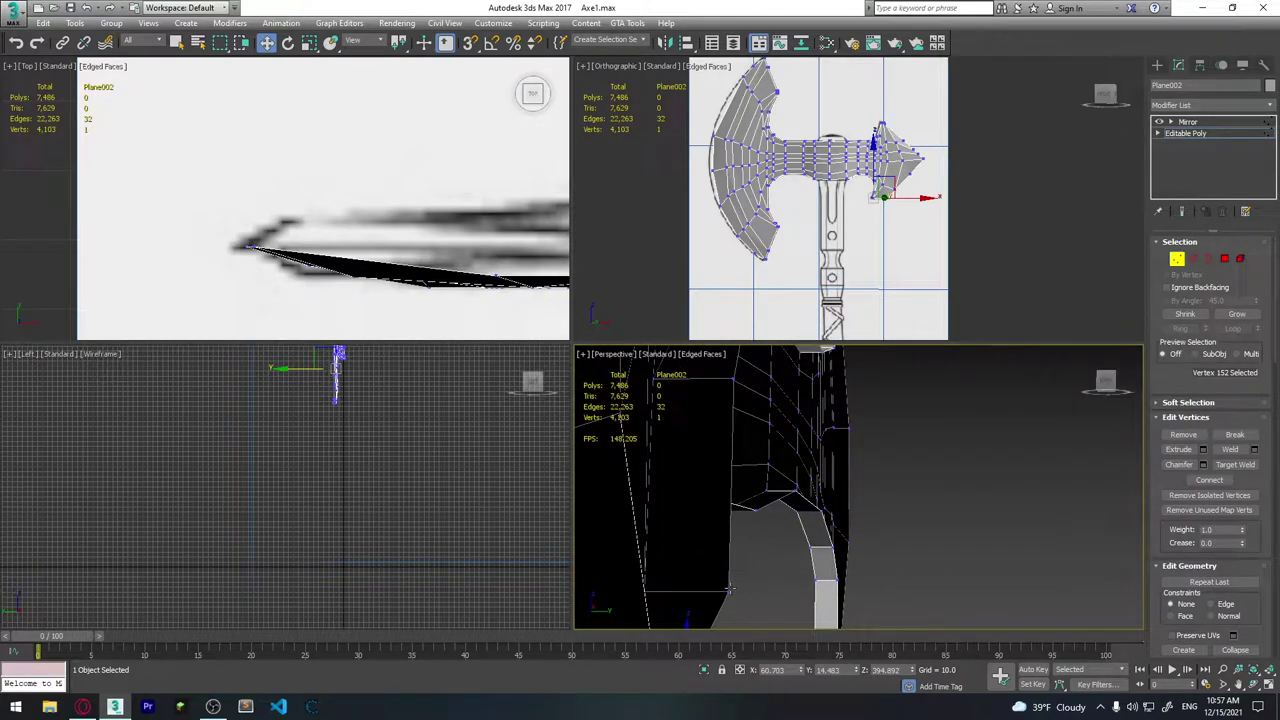
scroll(738, 606, "up", 3)
left_click(737, 563)
scroll(740, 575, "down", 3)
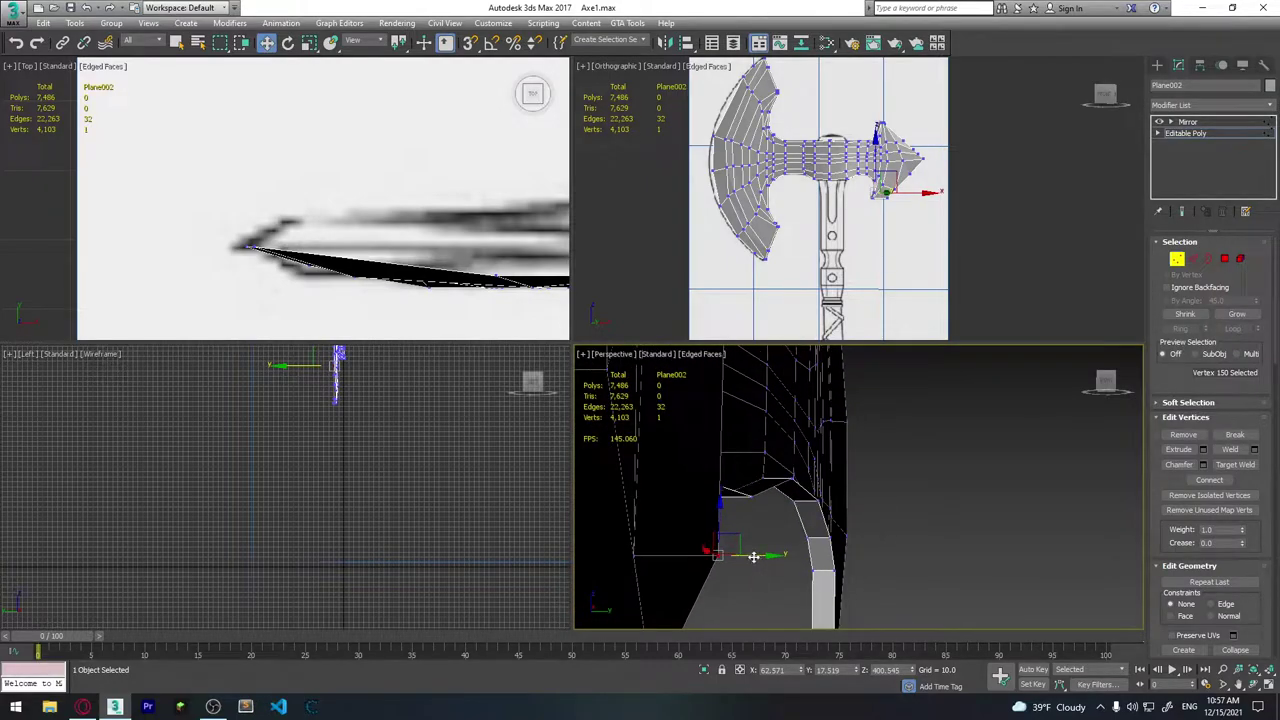
left_click_drag(753, 557, 695, 559)
mouse_move(701, 558)
middle_mouse_down("alt")
mouse_move(686, 586)
mouse_move(737, 543)
middle_mouse_up("alt")
left_click(705, 553)
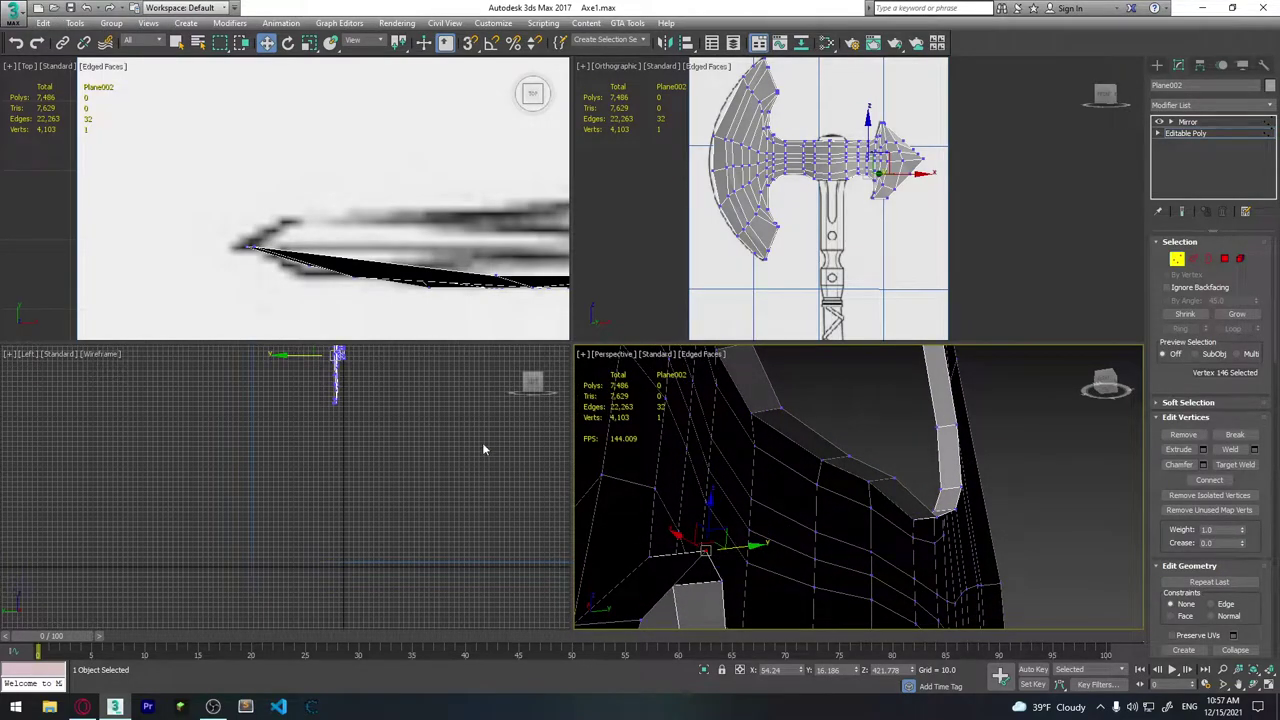
Nudge two pairs of blade-edge vertices down and sideways to refine the blade outline.
scroll(420, 258, "up", 3)
middle_click_drag(373, 258, 282, 207)
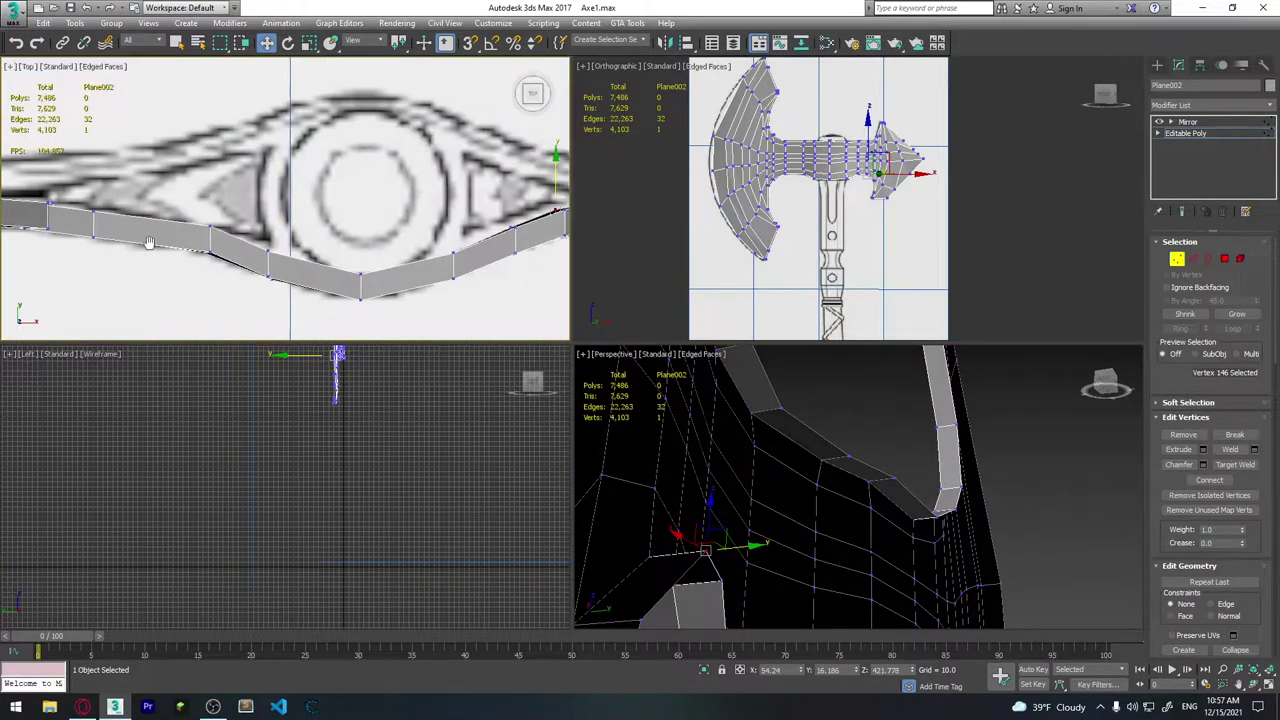
scroll(282, 207, "up", 2)
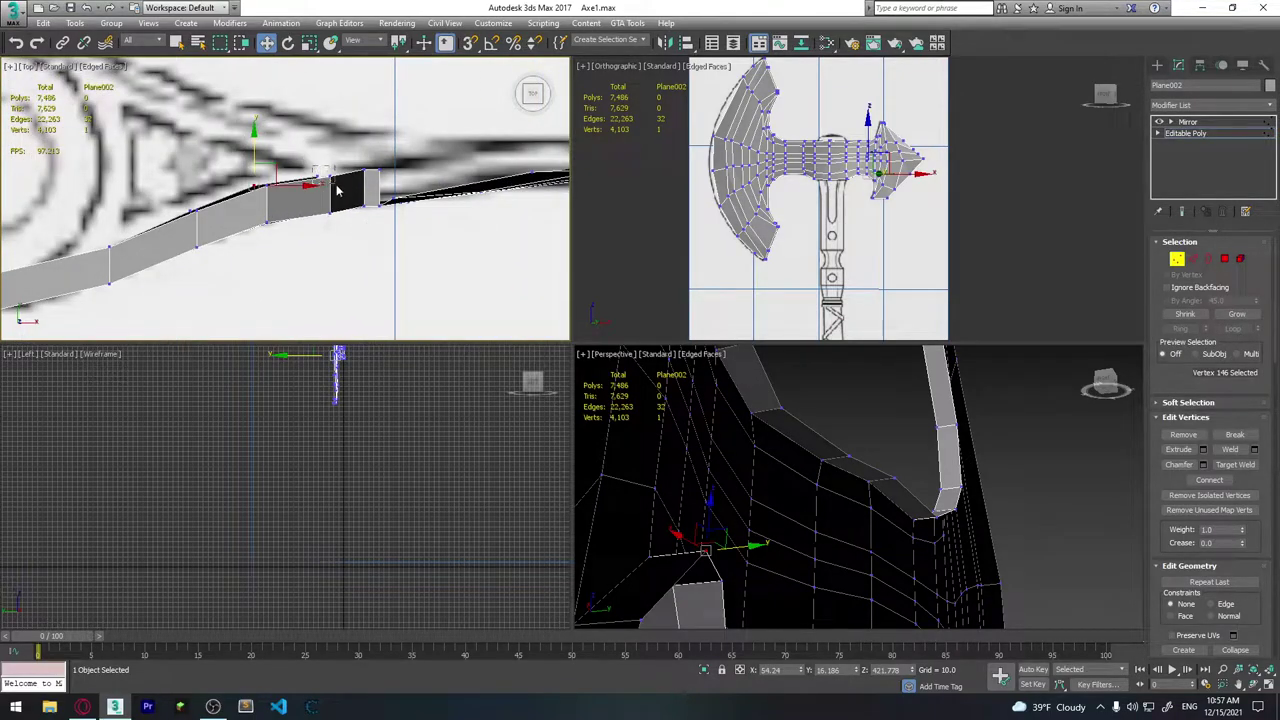
left_click(330, 180)
mouse_move(325, 160)
left_mouse_down()
mouse_move(378, 179)
mouse_move(372, 161)
left_mouse_up()
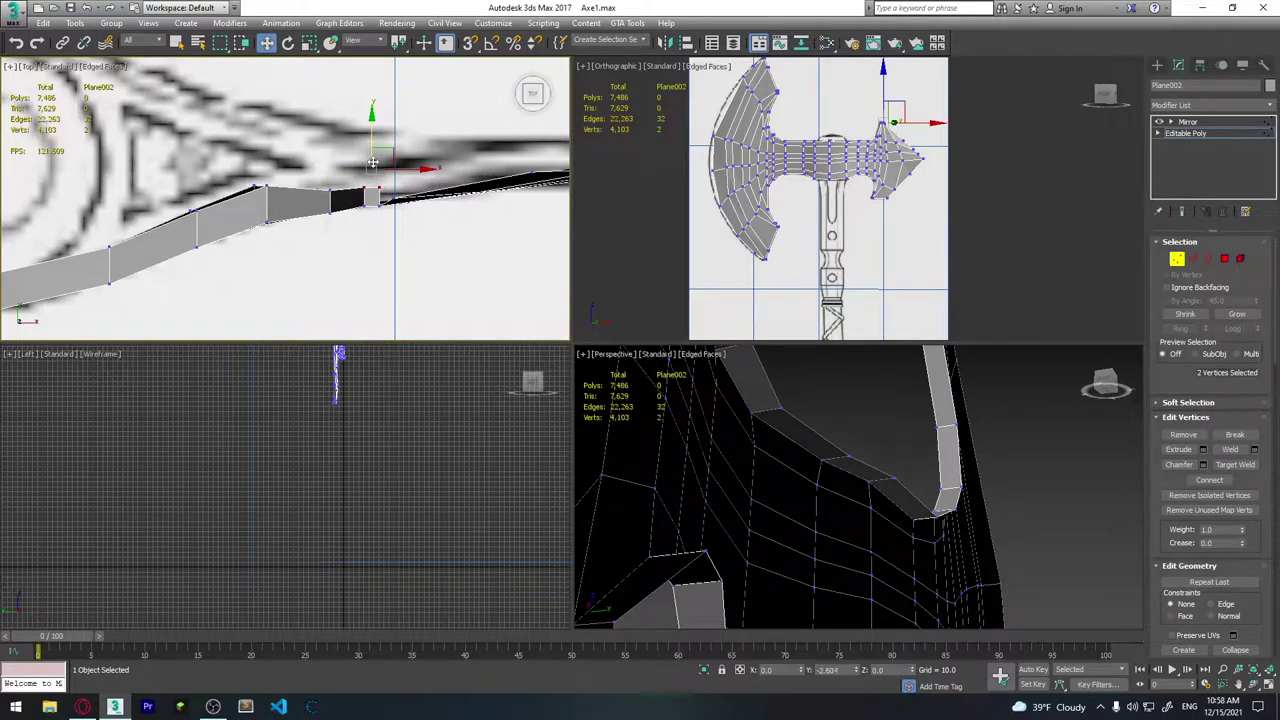
scroll(372, 162, "up", 2)
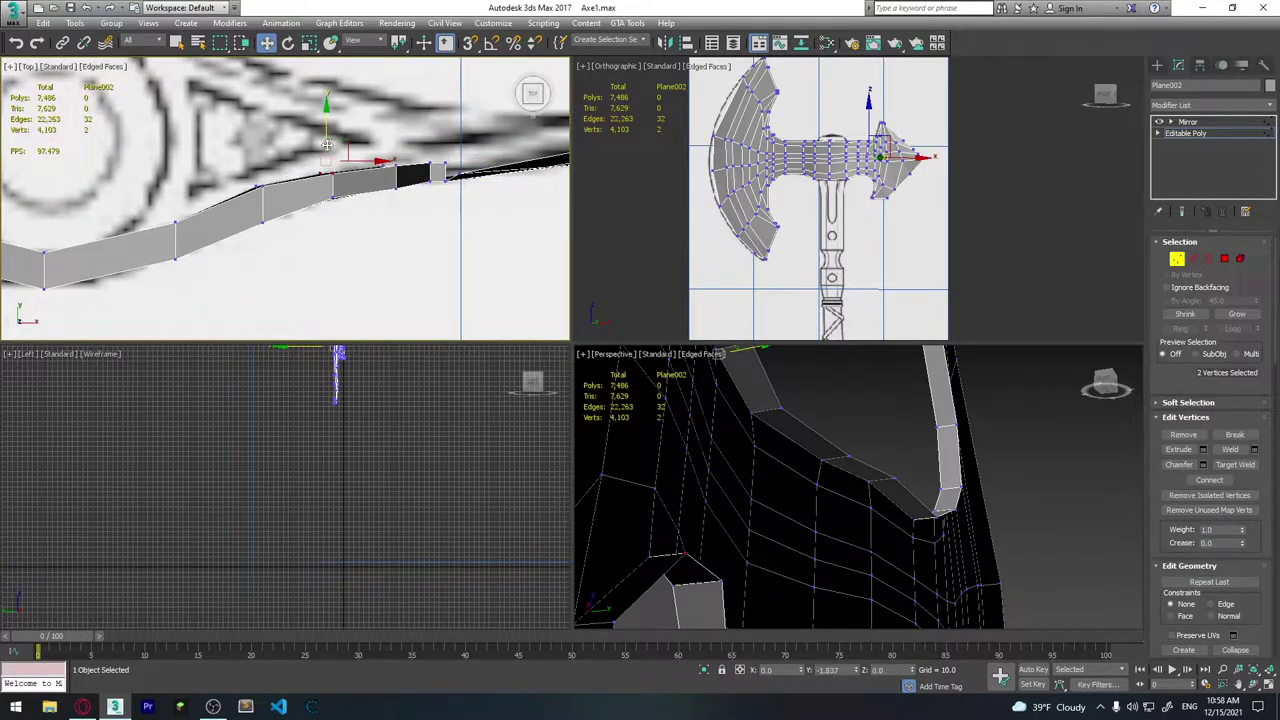
left_click_drag(327, 145, 340, 158)
scroll(374, 212, "down", 3)
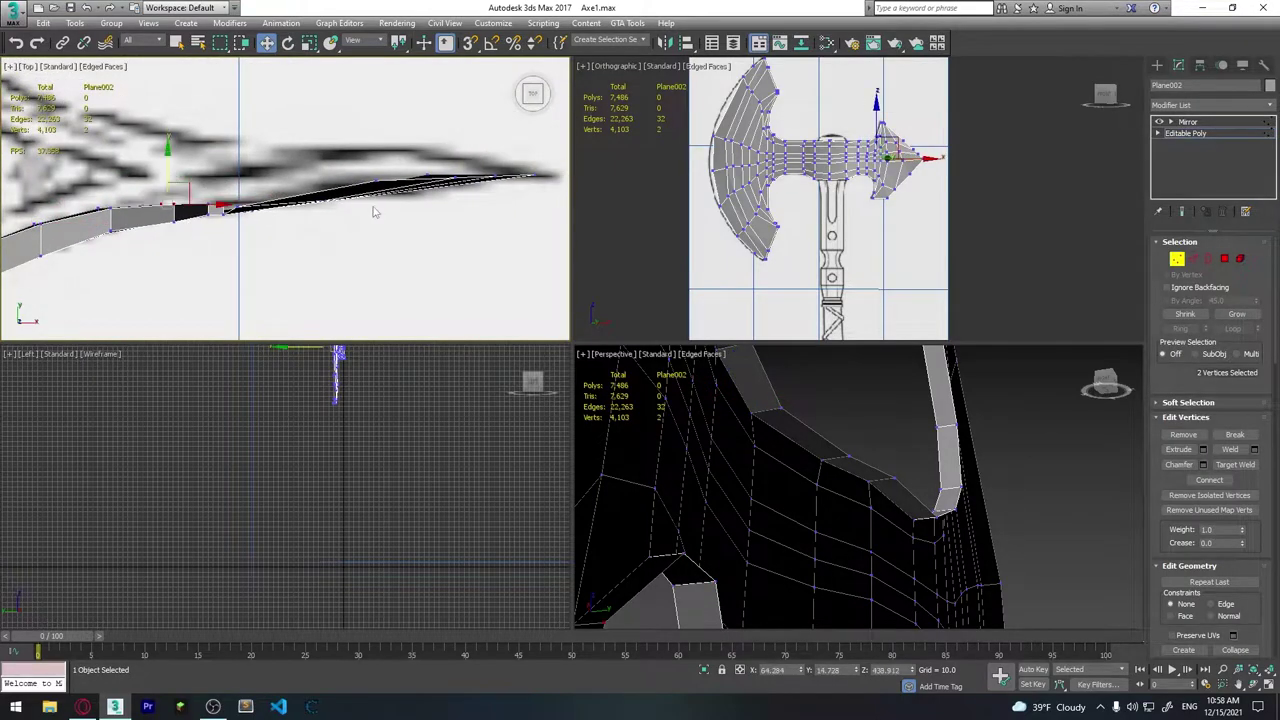
scroll(374, 212, "up", 2)
left_click(300, 150)
middle_click_drag(429, 240, 153, 222)
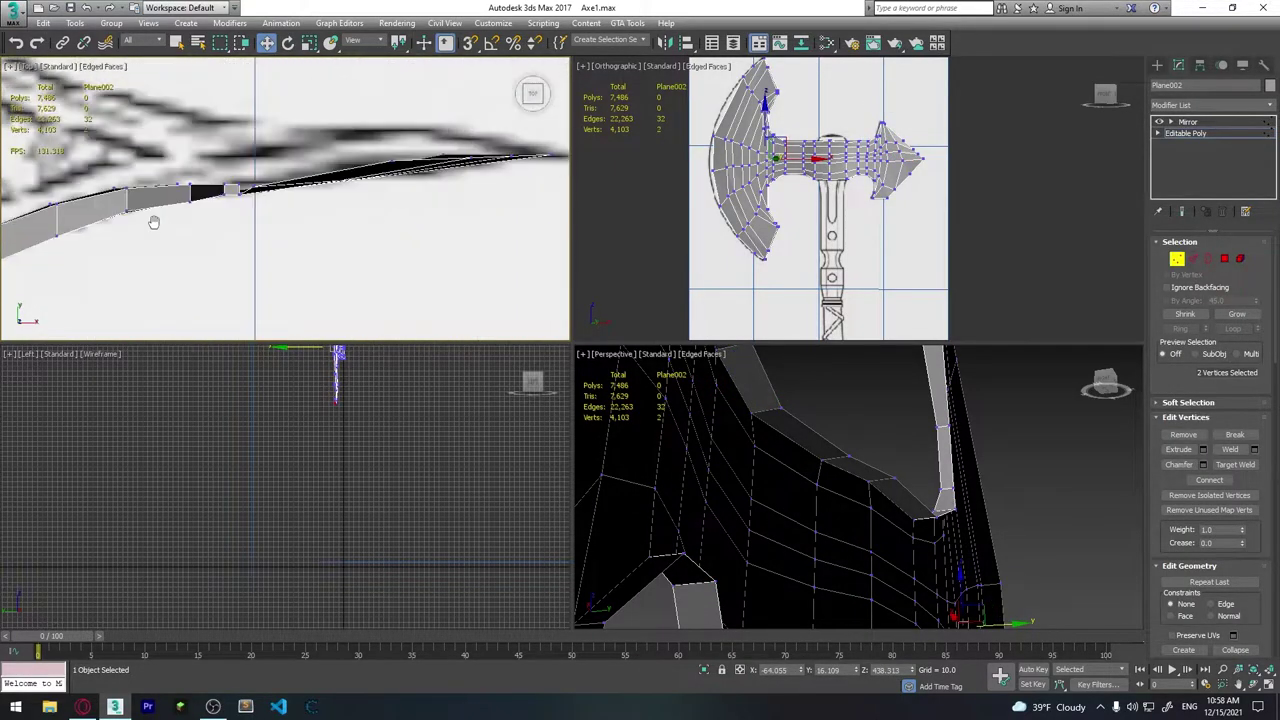
Leave Vertex mode and show the mirrored half alongside the original.
key("6")
scroll(160, 235, "up", 2)
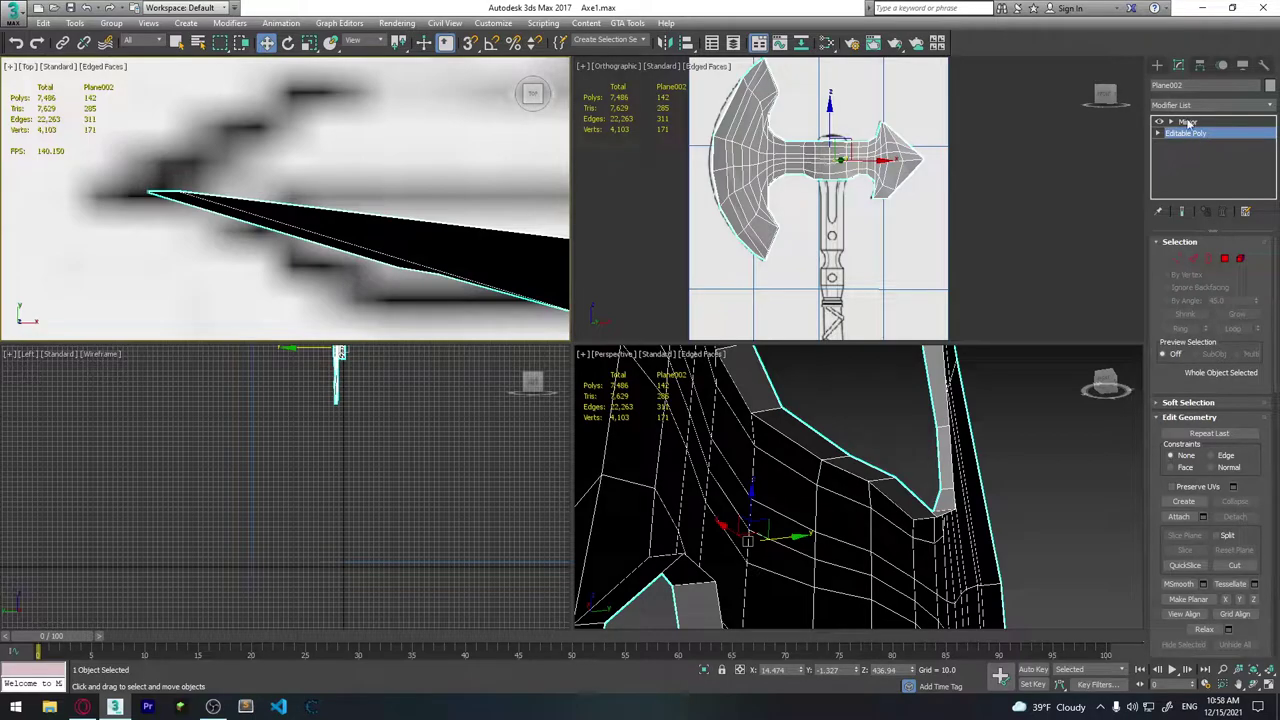
left_click(1183, 215)
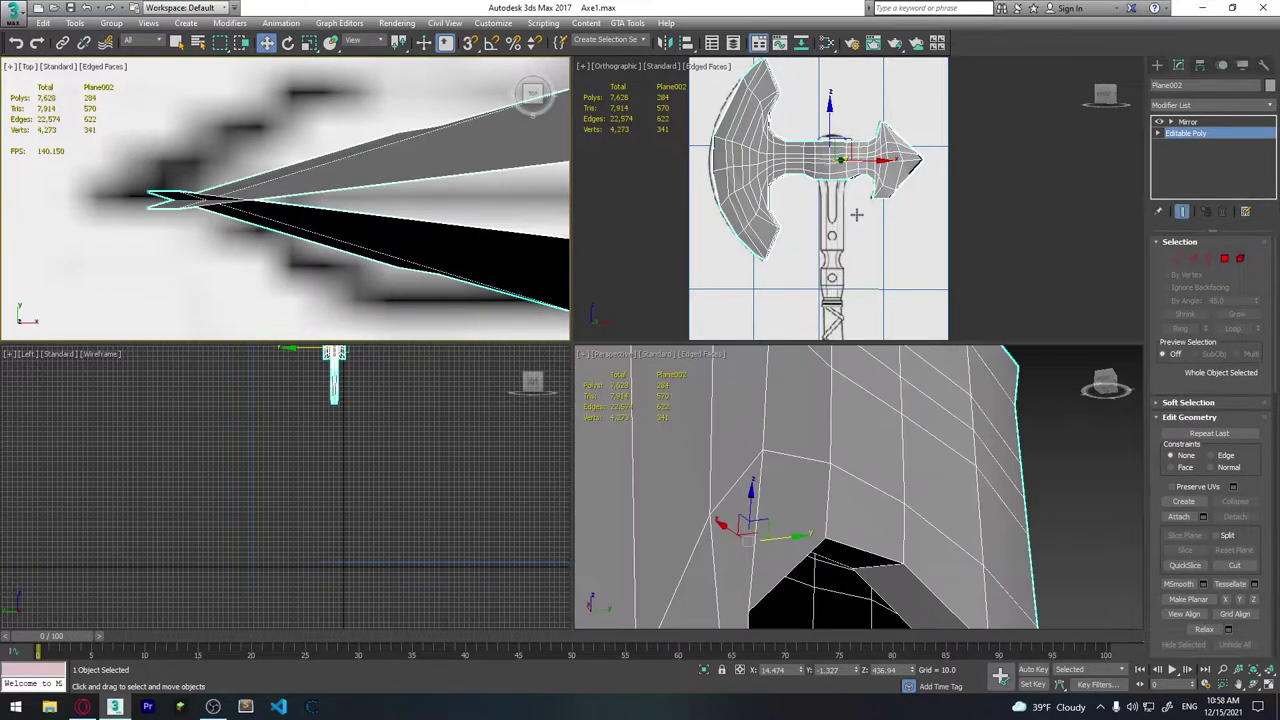
middle_click_drag(300, 130, 405, 140)
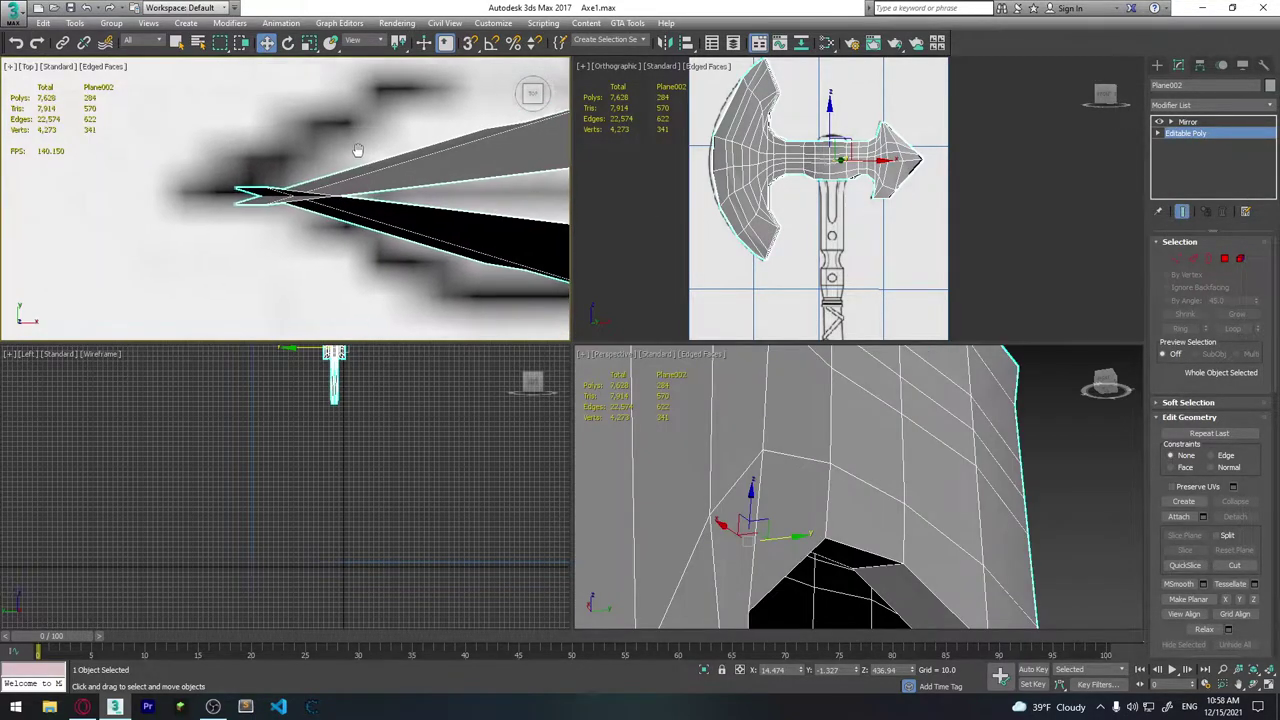
Clear the stray vertices at the back spike's tip and return to object-level editing.
left_click(1177, 259)
middle_click_drag(371, 220, 328, 216)
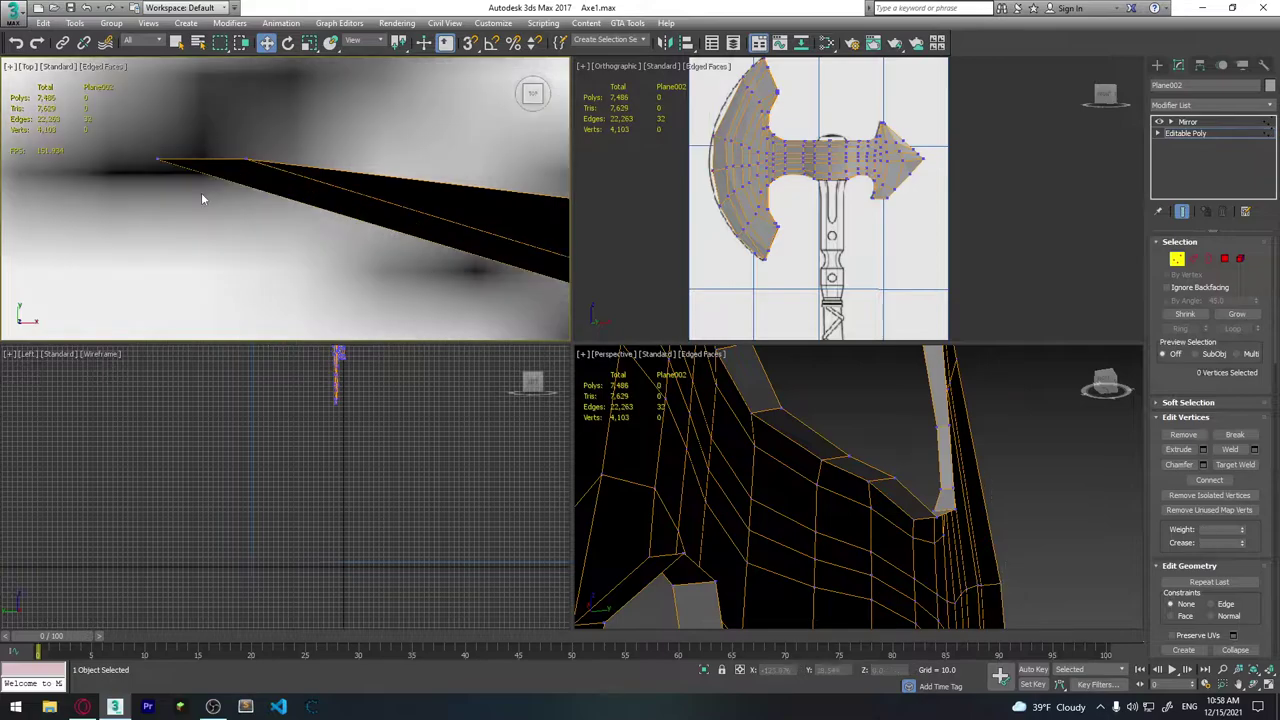
left_click_drag(139, 144, 291, 200)
mouse_move(208, 124)
middle_mouse_down("alt")
mouse_move(199, 143)
mouse_move(254, 217)
mouse_move(386, 223)
mouse_move(297, 214)
middle_mouse_up("alt")
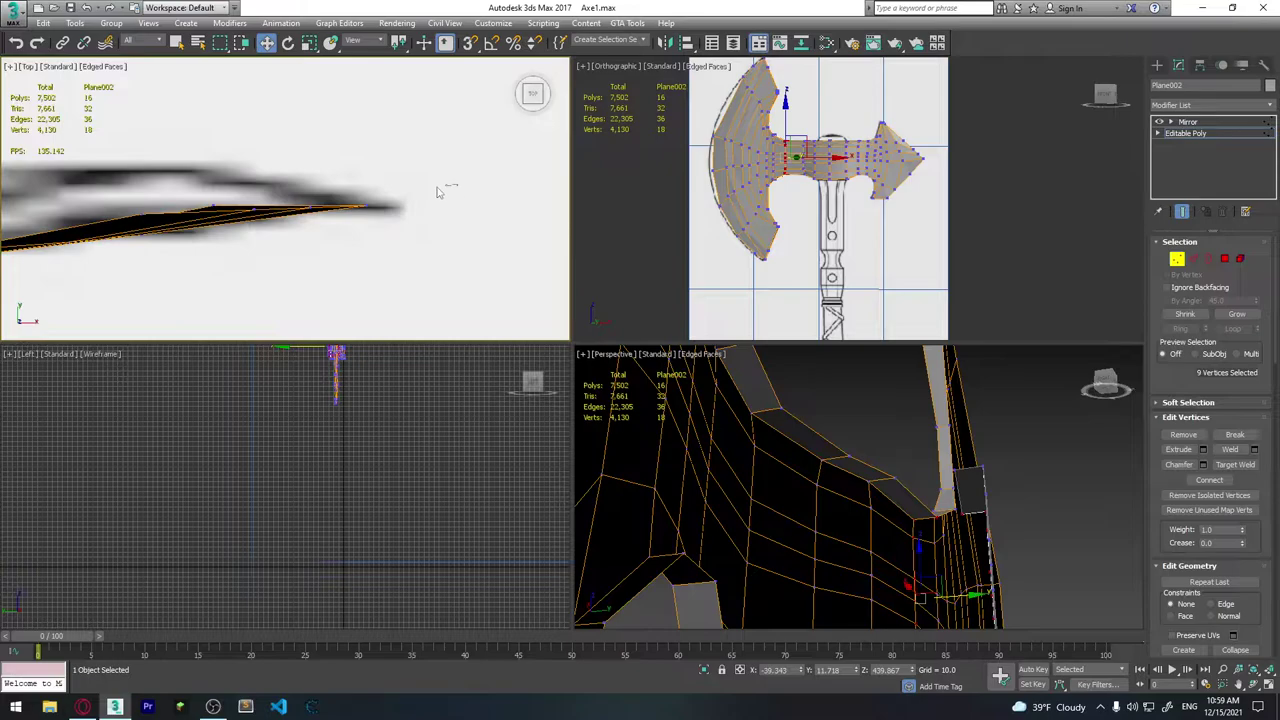
middle_click_drag(391, 221, 433, 171, "alt")
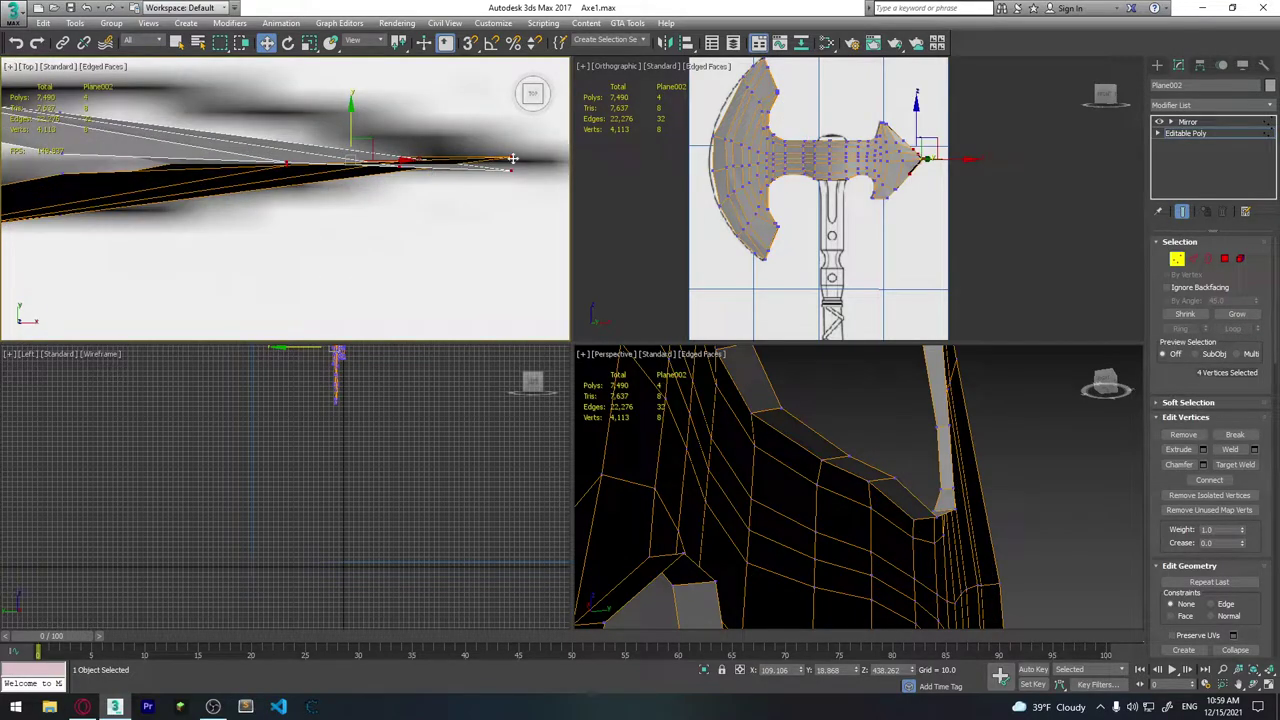
left_click_drag(533, 139, 282, 231)
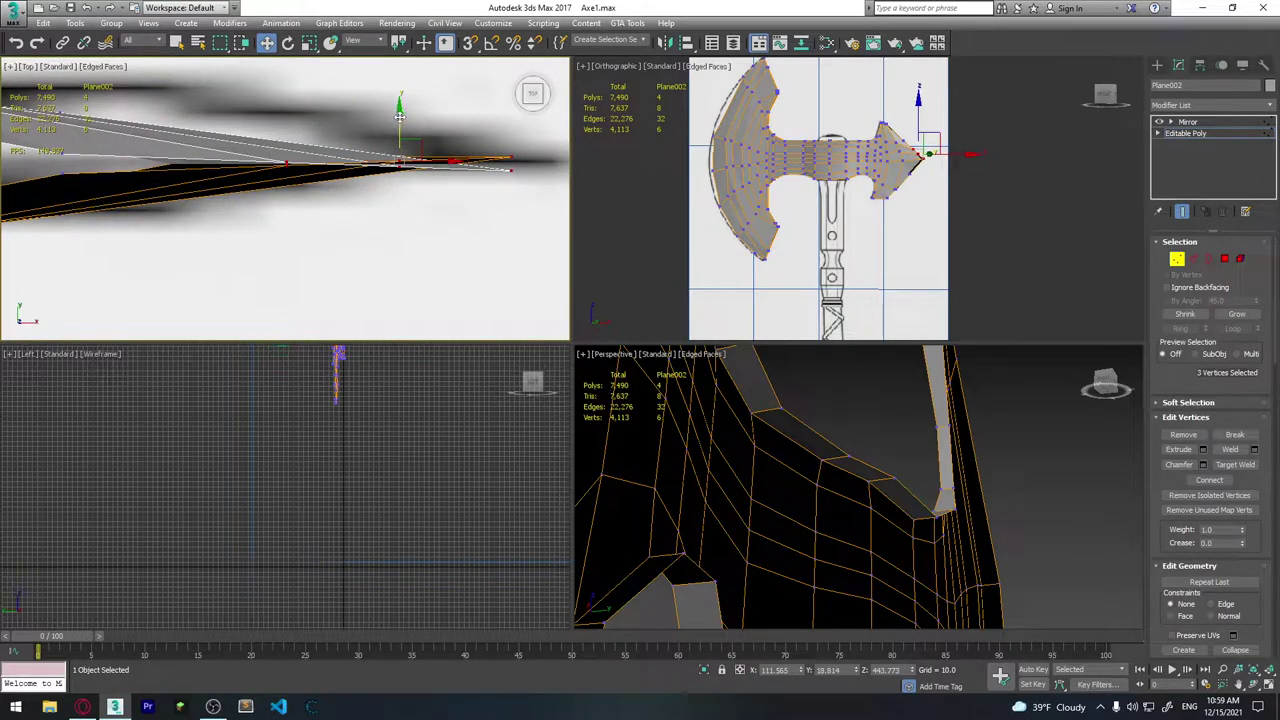
middle_click_drag(399, 116, 397, 230, "alt")
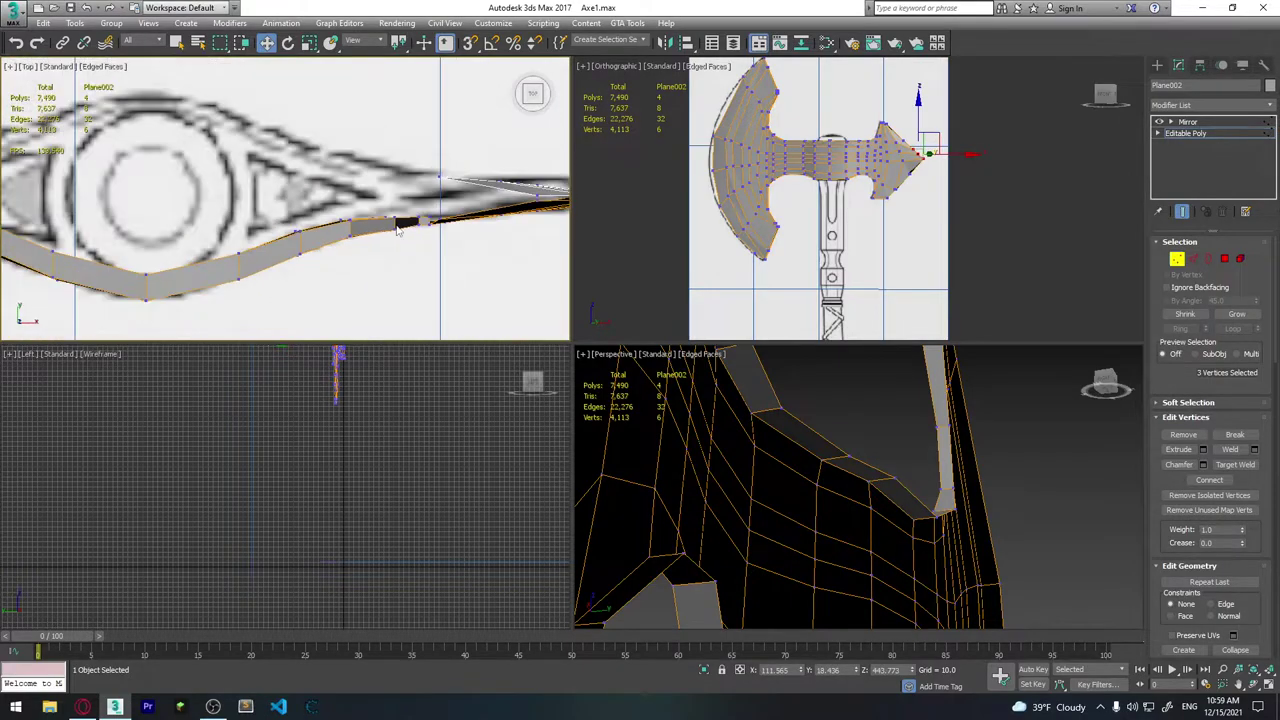
left_click(421, 268)
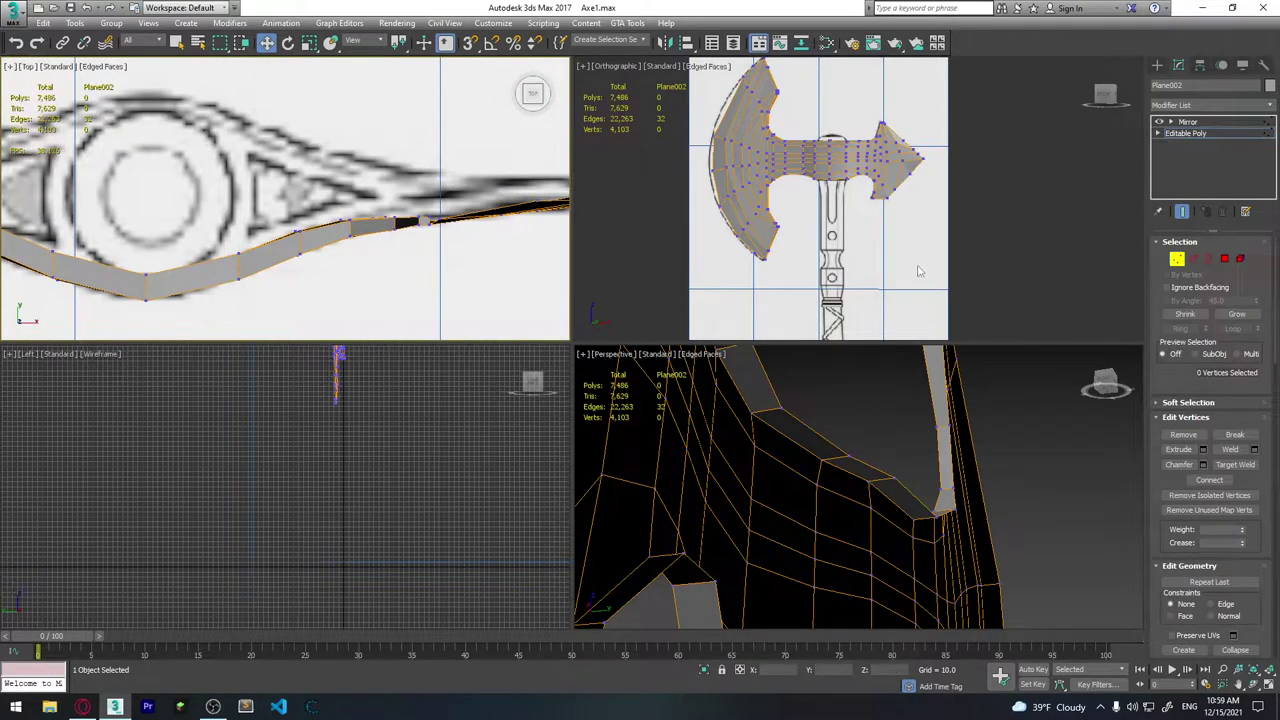
left_click(1177, 262)
middle_click_drag(300, 200, 290, 250, "alt")
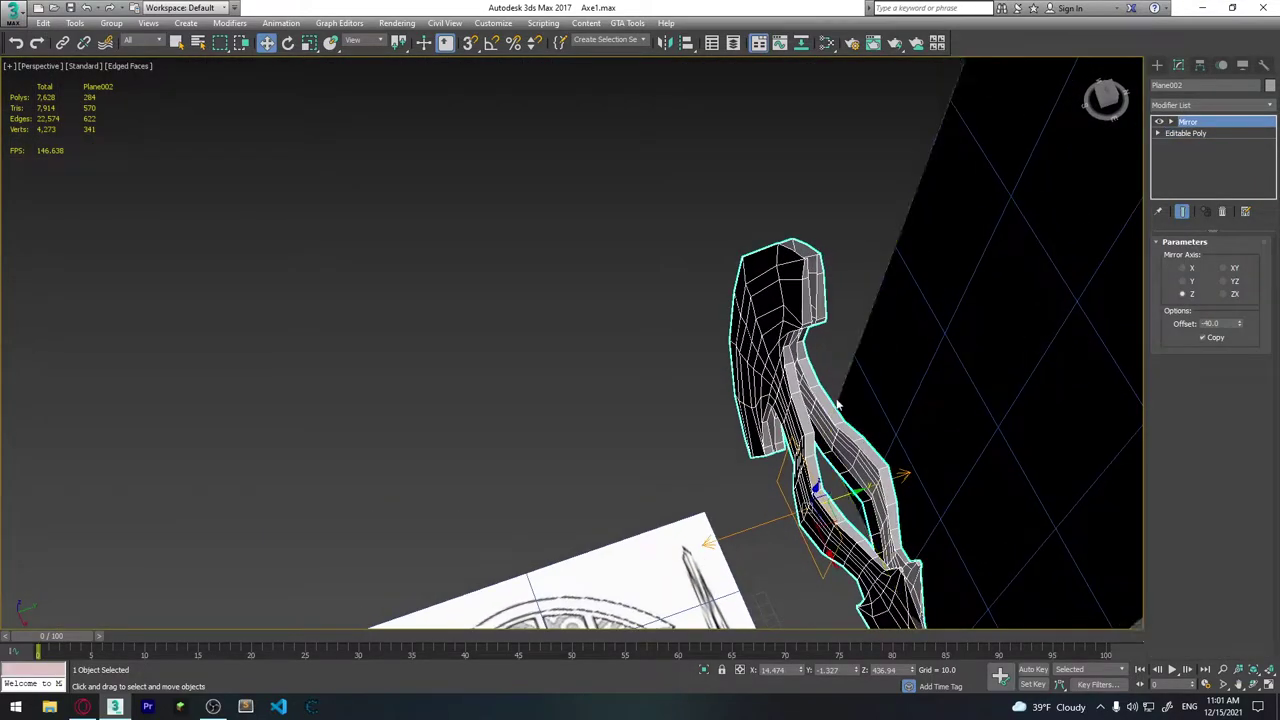
Collapse All on the Mirror modifier, leaving one 341-vertex Editable Poly, and enter Vertex mode.
mouse_move(838, 404)
middle_mouse_down("alt")
mouse_move(760, 410)
mouse_move(906, 407)
mouse_move(928, 383)
middle_mouse_up("alt")
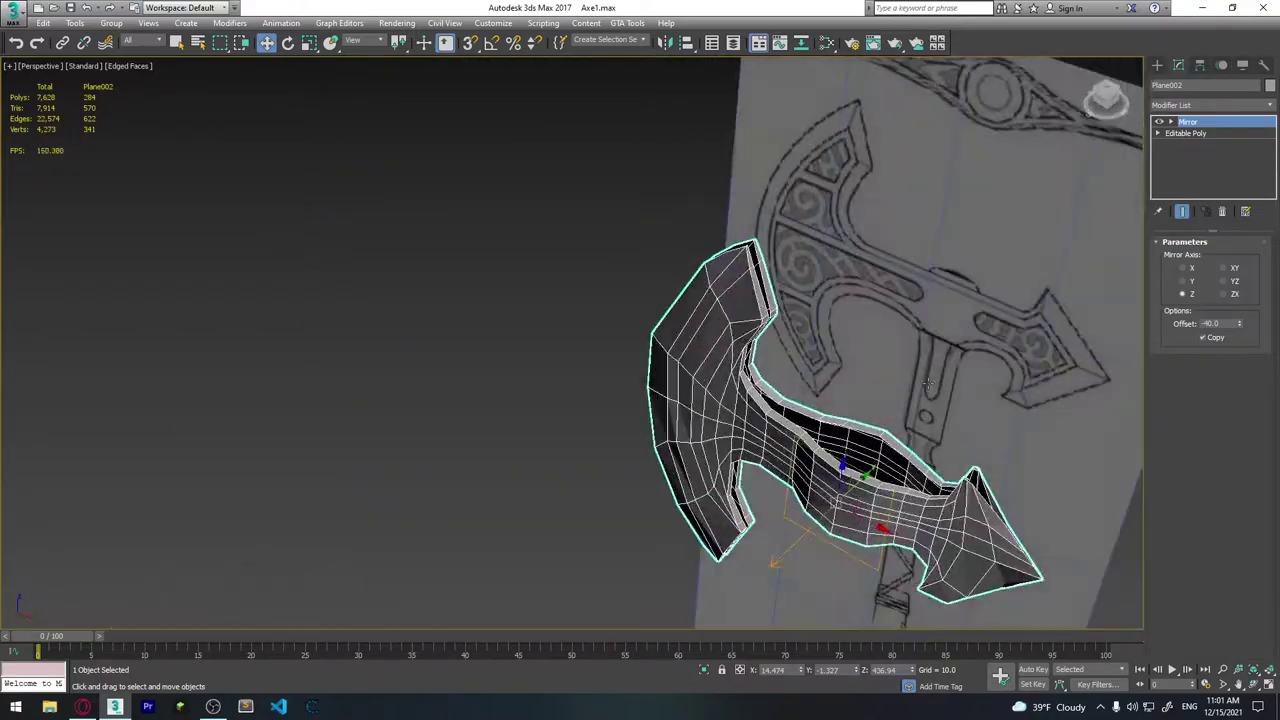
right_click(1195, 124)
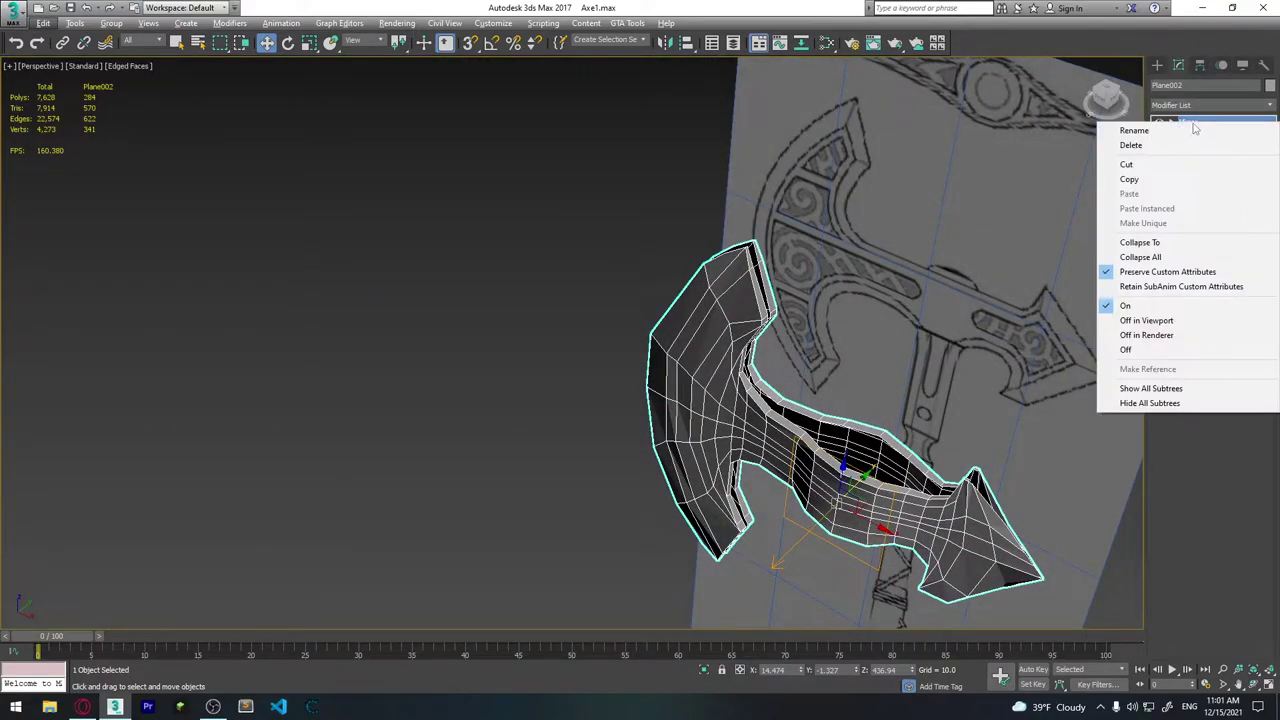
left_click(1166, 244)
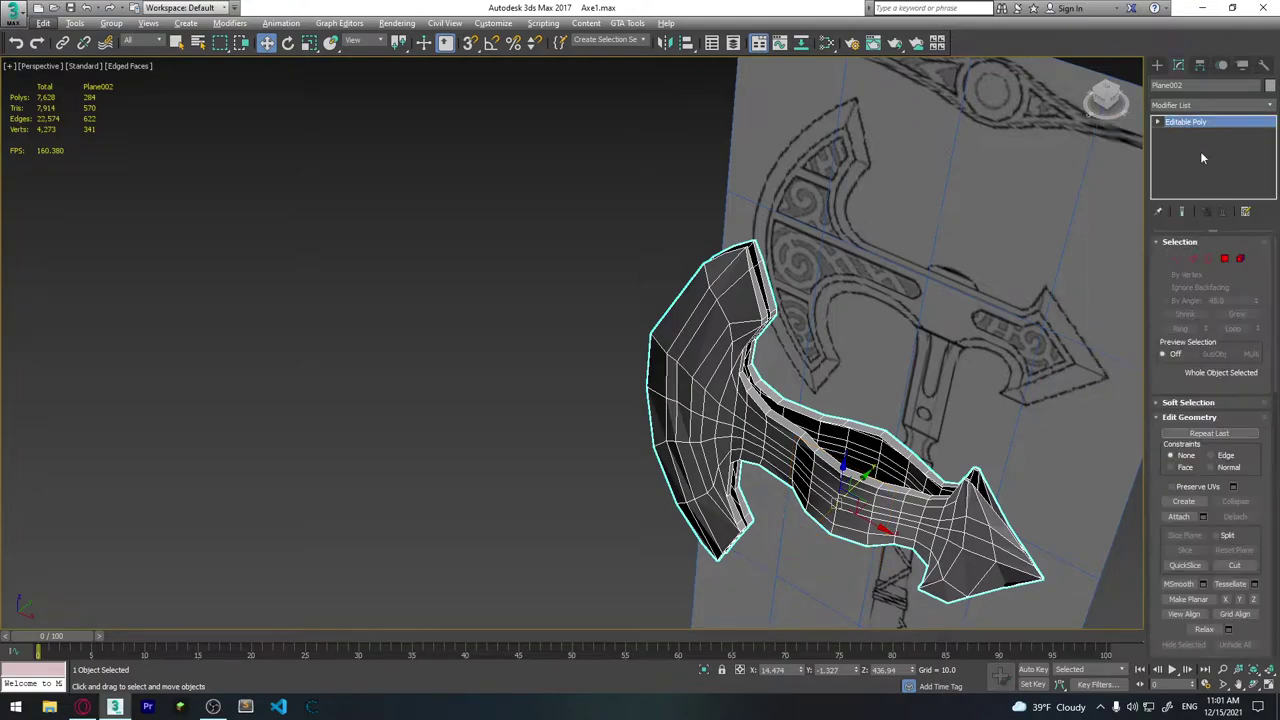
middle_click_drag(1060, 250, 914, 473, "alt")
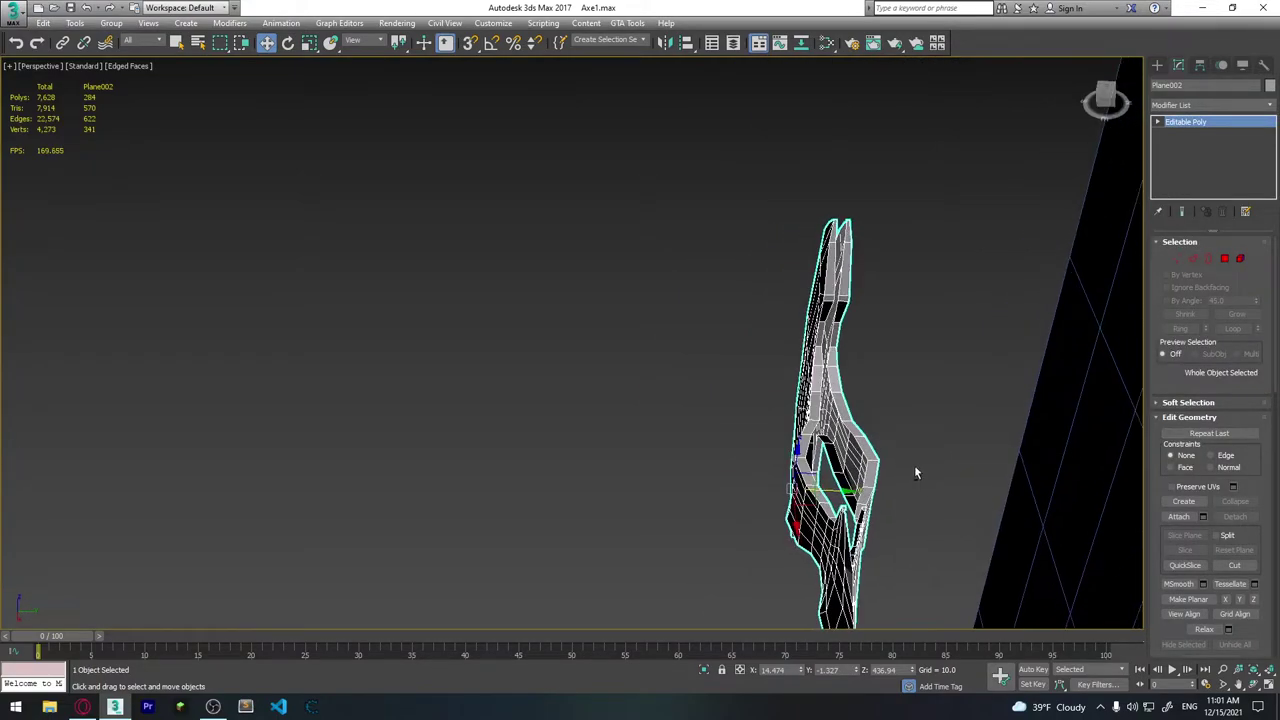
left_click(1176, 260)
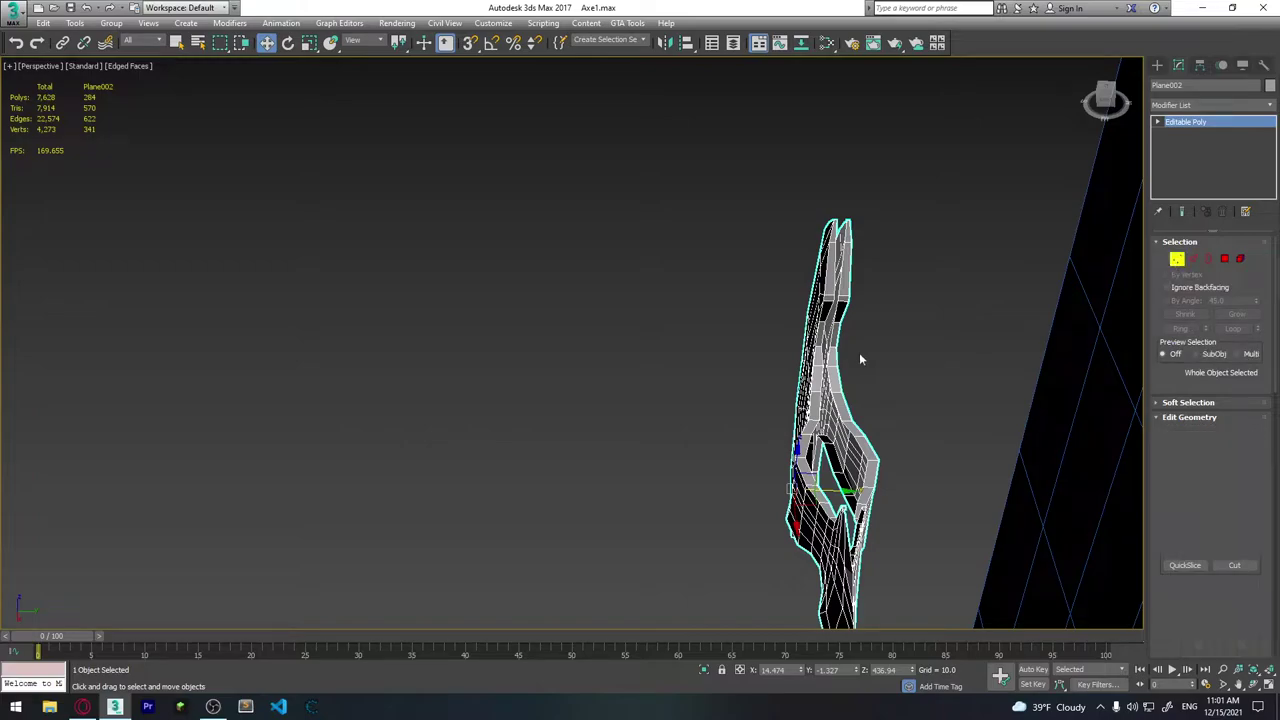
left_click_drag(866, 240, 809, 194)
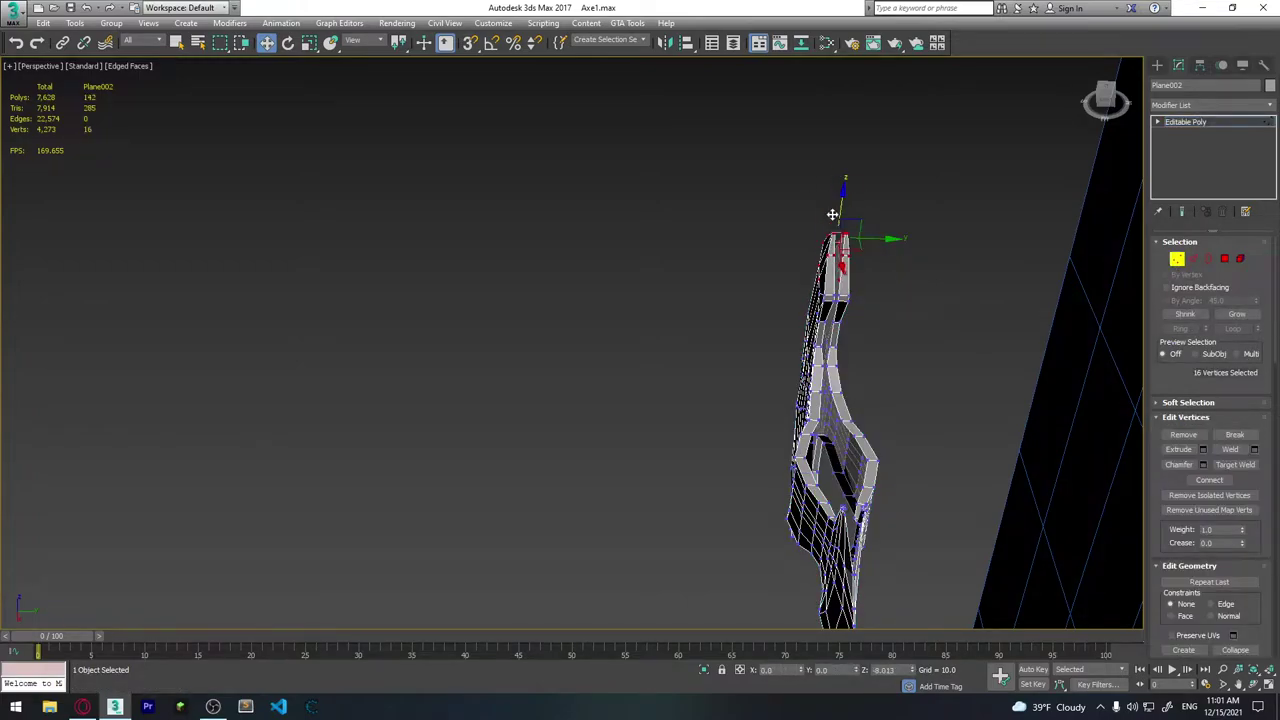
mouse_move(859, 372)
middle_mouse_down("alt")
mouse_move(1111, 354)
mouse_move(1063, 366)
mouse_move(1037, 391)
mouse_move(962, 357)
mouse_move(997, 408)
mouse_move(989, 423)
mouse_move(861, 373)
mouse_move(883, 385)
middle_mouse_up("alt")
Select all vertices and weld them with a 0.38 threshold, reducing the axe to 334 vertices.
key("ctrl+a")
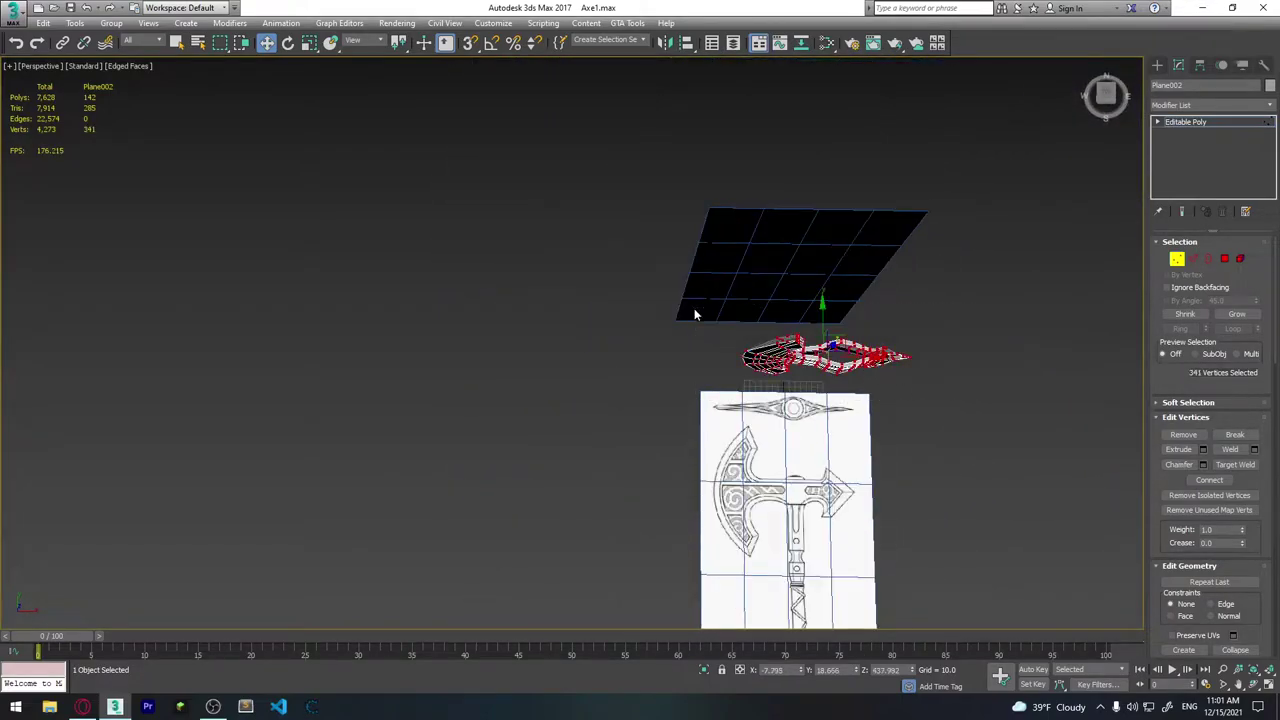
scroll(840, 390, "up", 2)
scroll(789, 397, "up", 4)
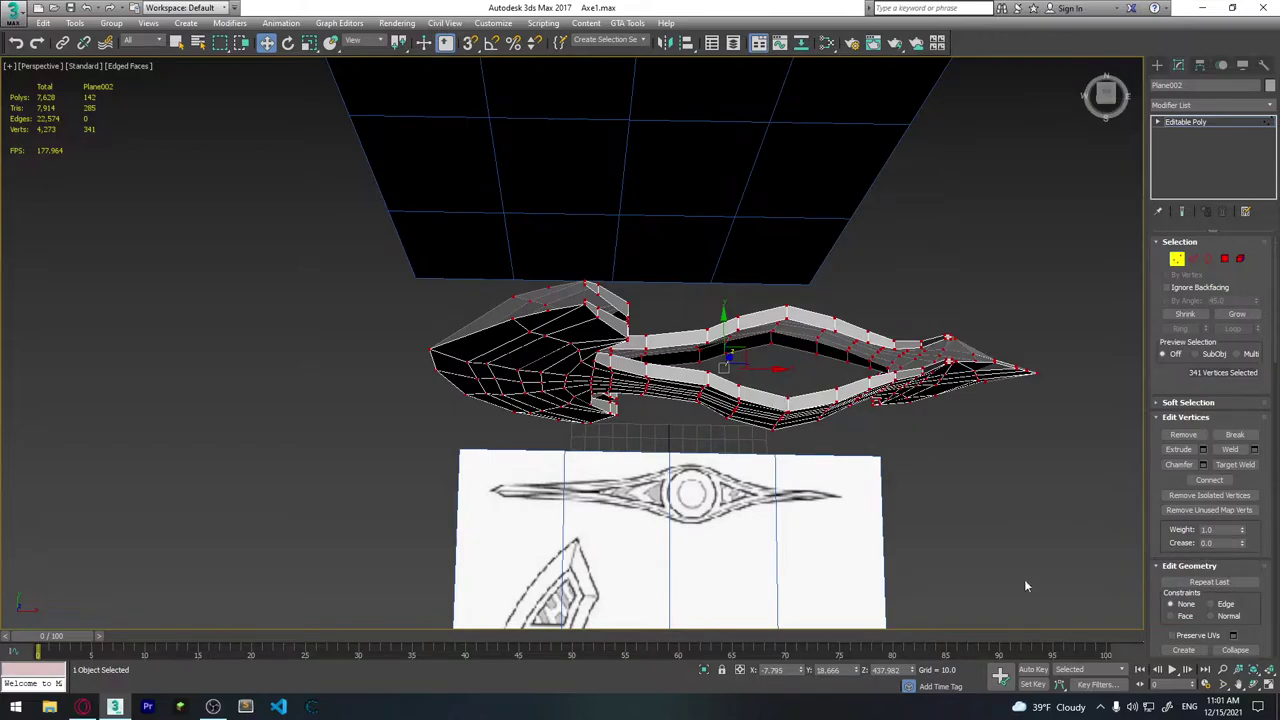
mouse_move(1025, 586)
middle_mouse_down("alt")
mouse_move(714, 442)
mouse_move(1226, 596)
middle_mouse_up("alt")
scroll(1262, 598, "down", 1)
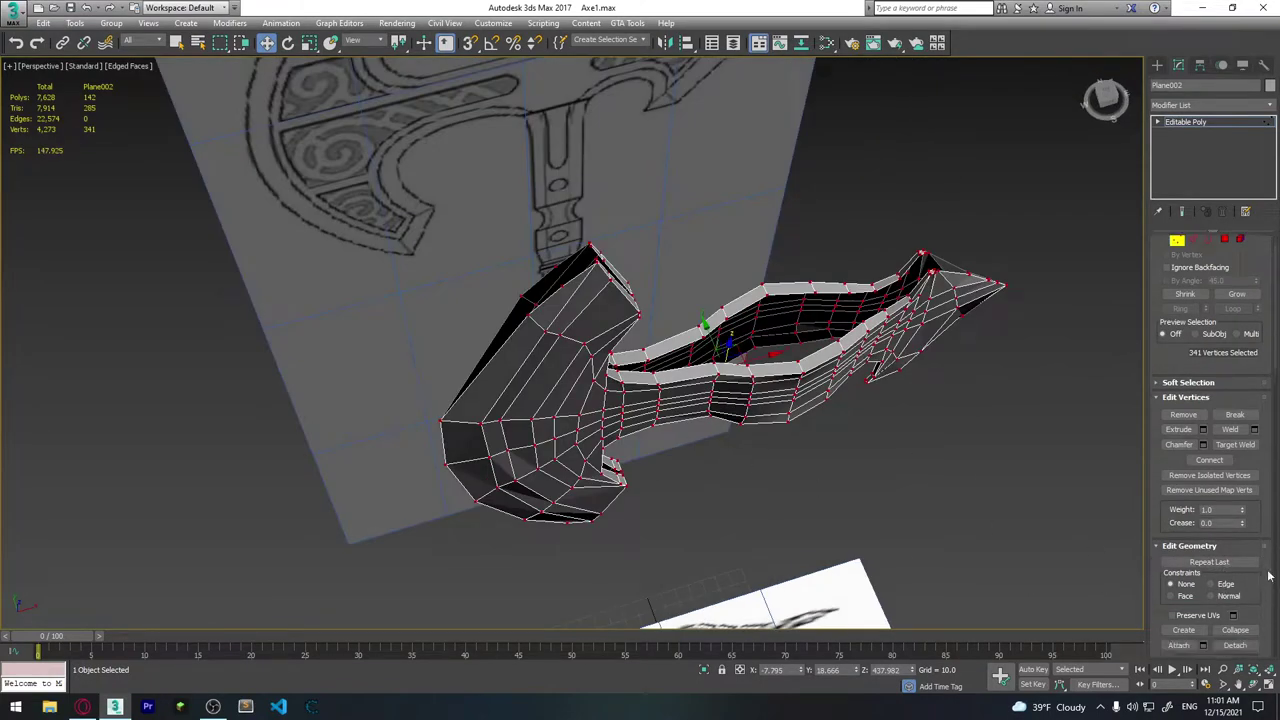
scroll(1263, 590, "down", 1)
scroll(1265, 580, "up", 2)
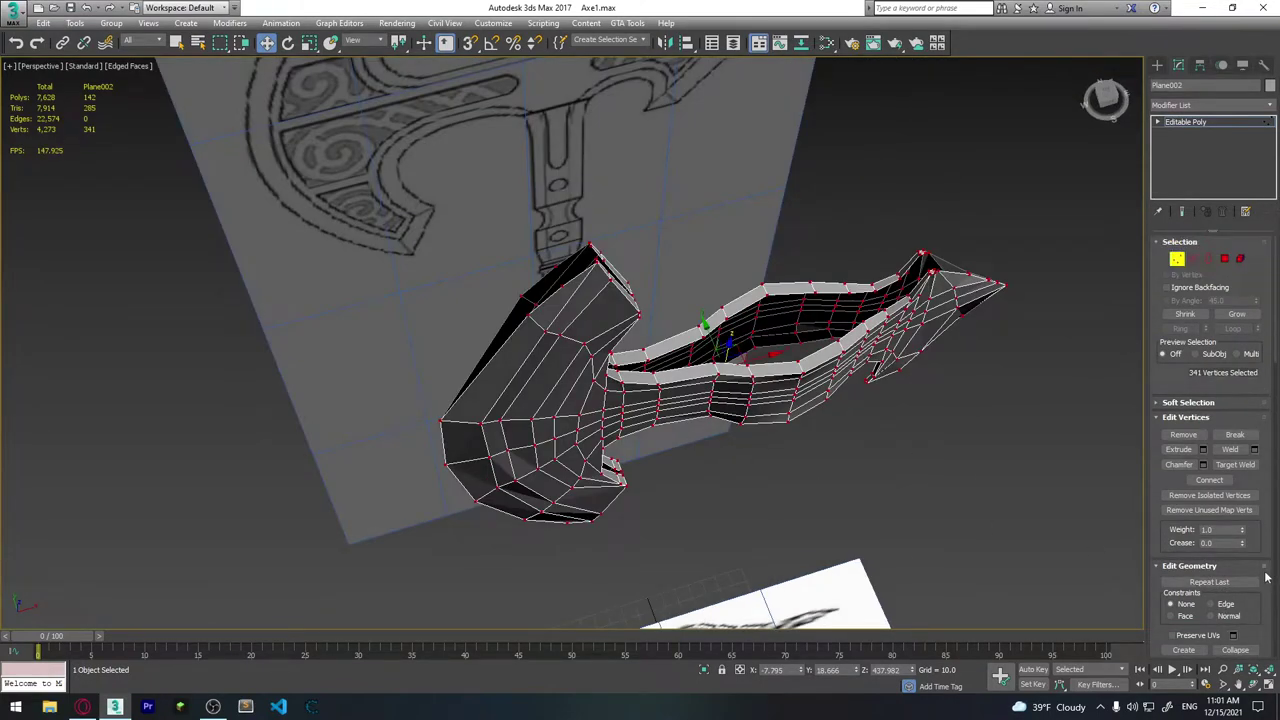
left_click(1256, 450)
left_click_drag(597, 350, 581, 349)
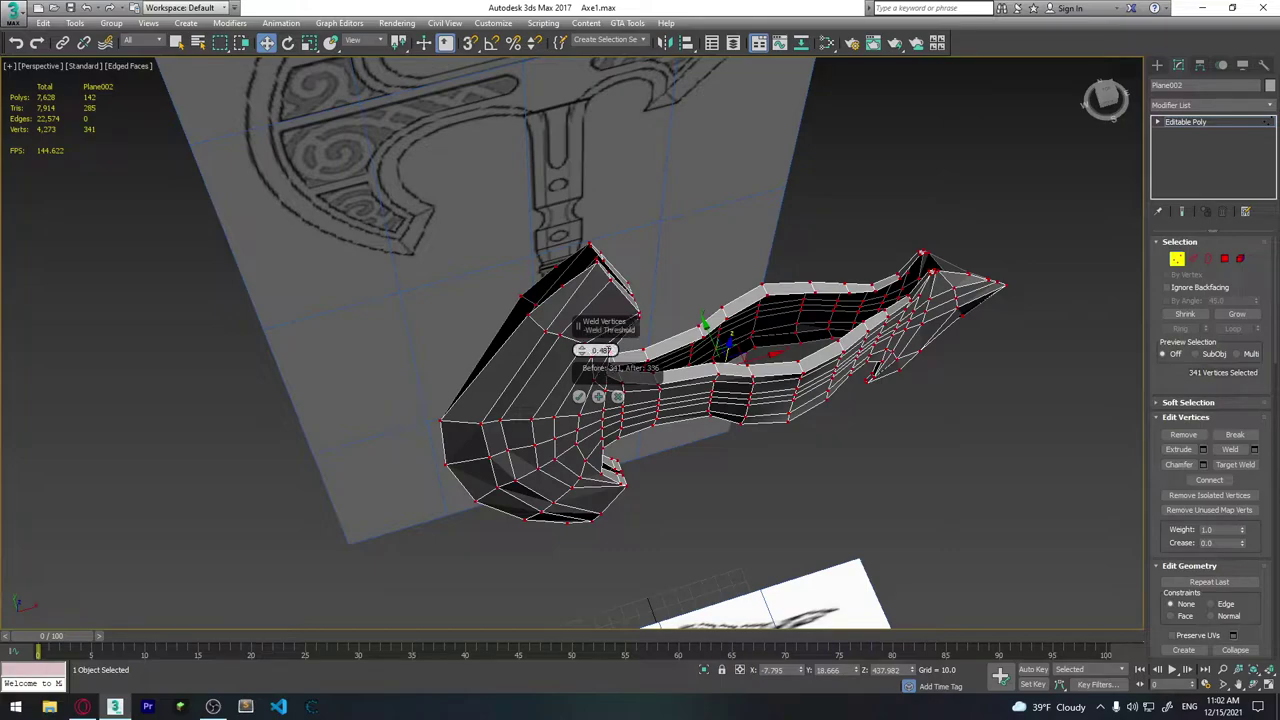
left_click(580, 396)
mouse_move(580, 396)
middle_mouse_down("alt")
mouse_move(820, 340)
mouse_move(889, 289)
mouse_move(474, 371)
middle_mouse_up("alt")
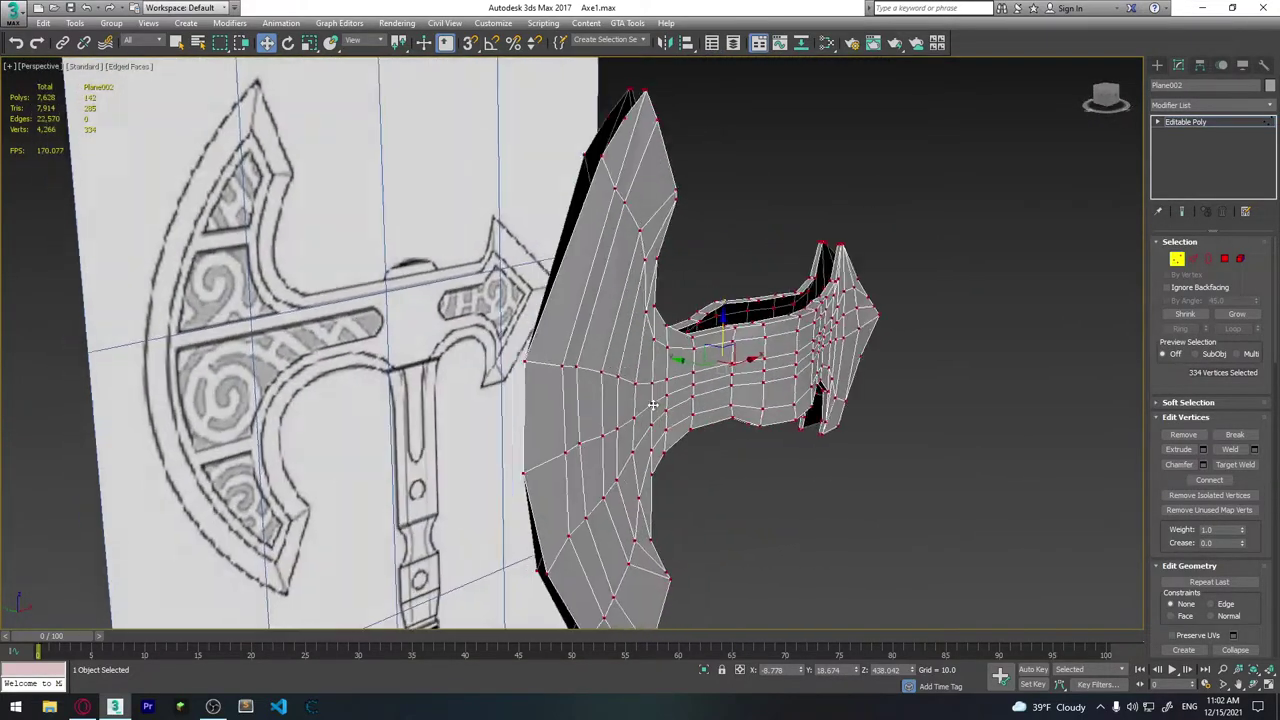
Weld the first overlapping vertex pair on the blade edge by raising the weld threshold.
scroll(474, 371, "up", 5)
scroll(713, 413, "down", 5)
scroll(771, 428, "up", 2)
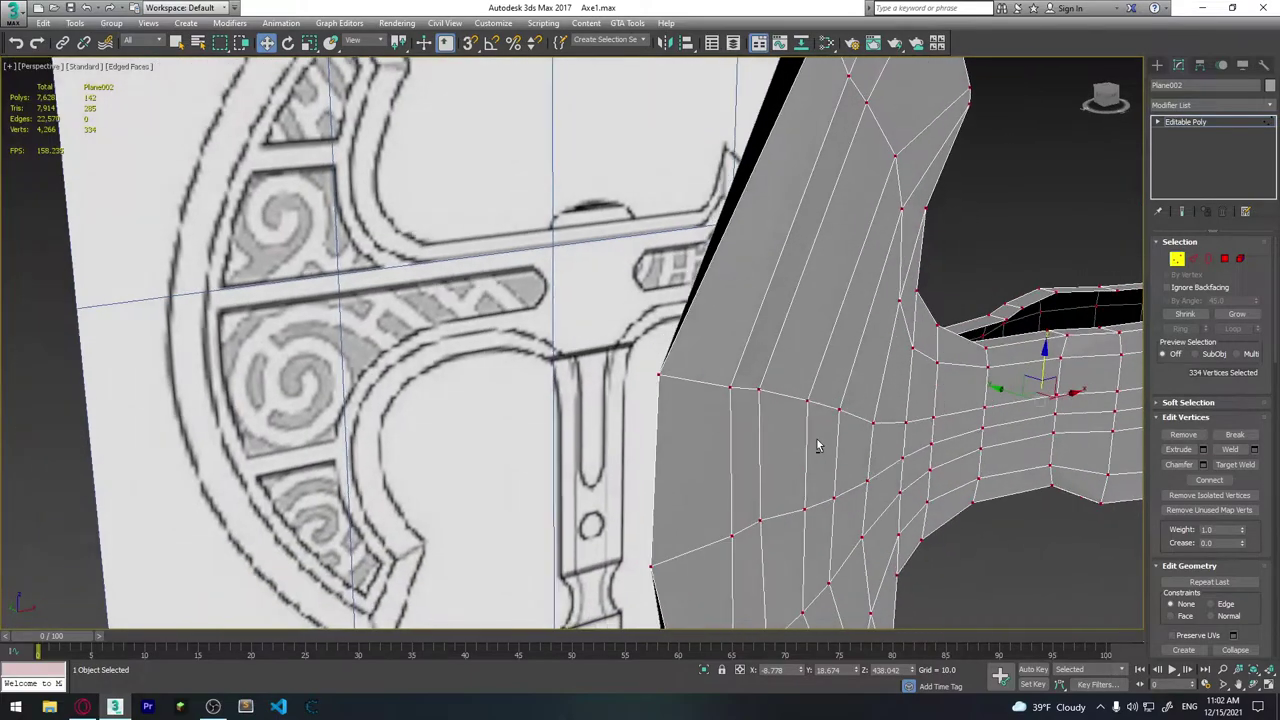
left_click(630, 364)
left_click_drag(636, 366, 669, 389)
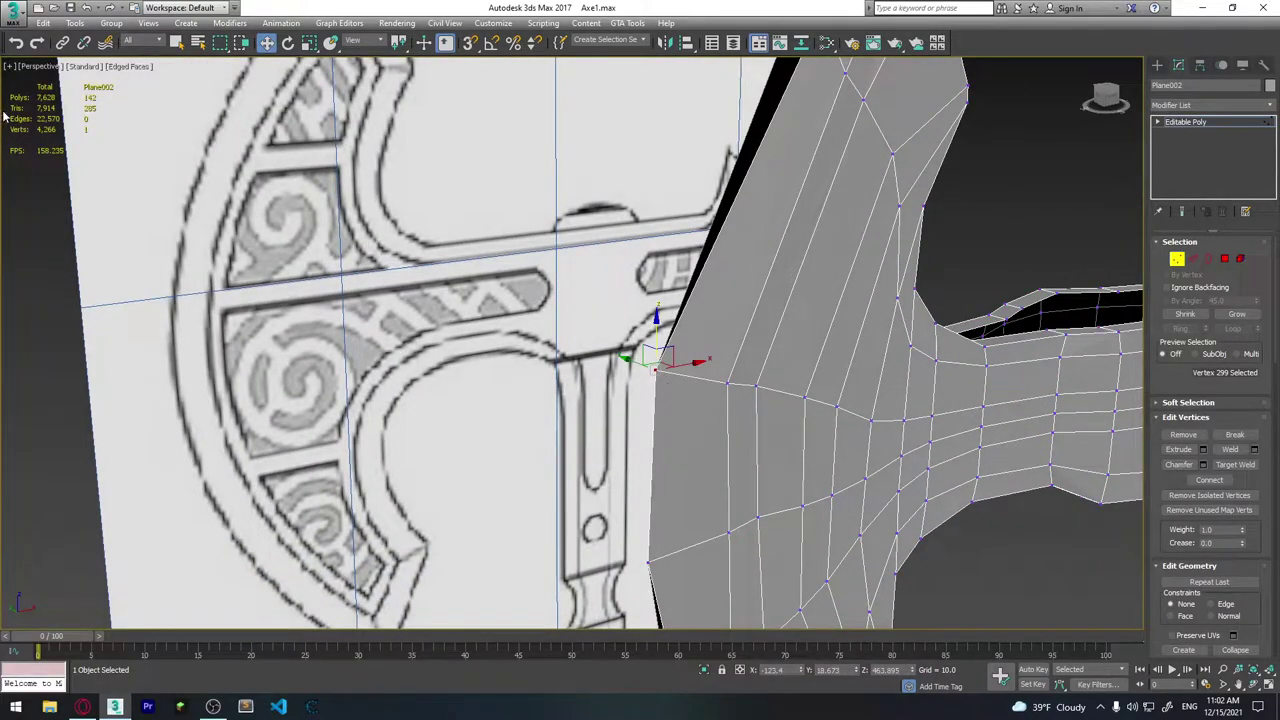
scroll(700, 312, "down", 2)
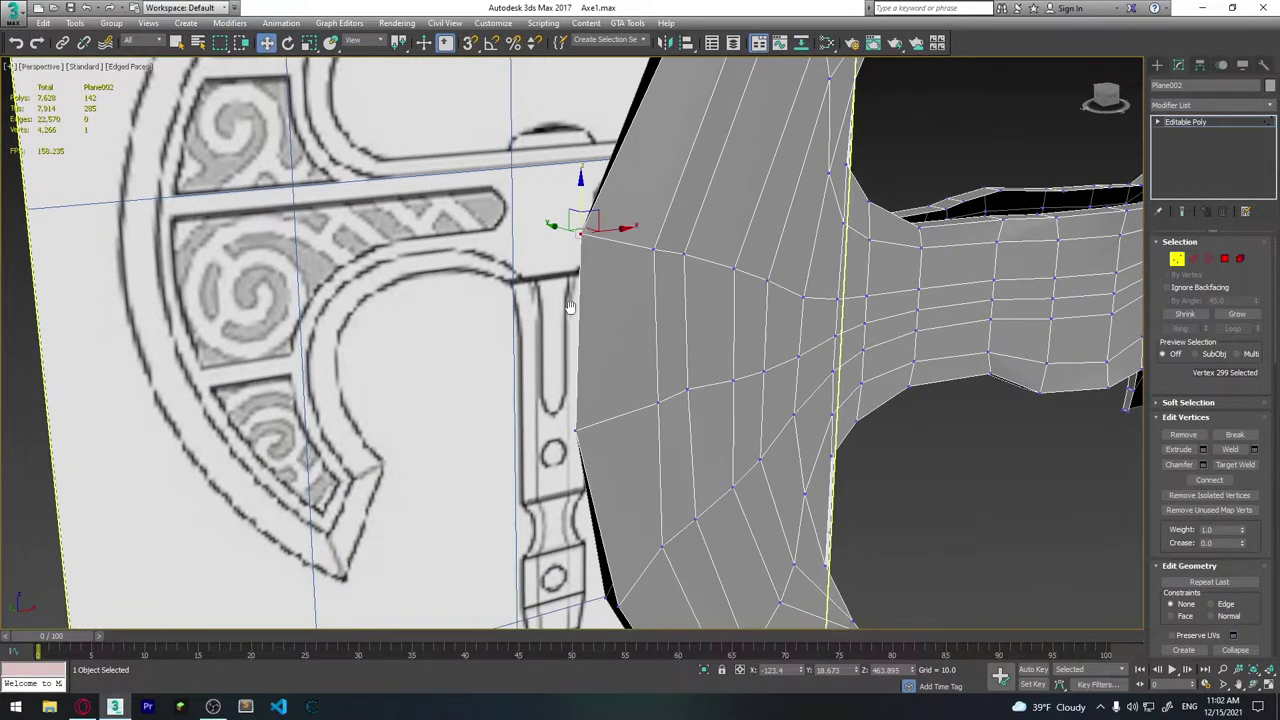
left_click(574, 420)
mouse_move(574, 420)
middle_mouse_down()
mouse_move(586, 357)
mouse_move(623, 329)
mouse_move(634, 371)
mouse_move(577, 362)
mouse_move(531, 393)
middle_mouse_up()
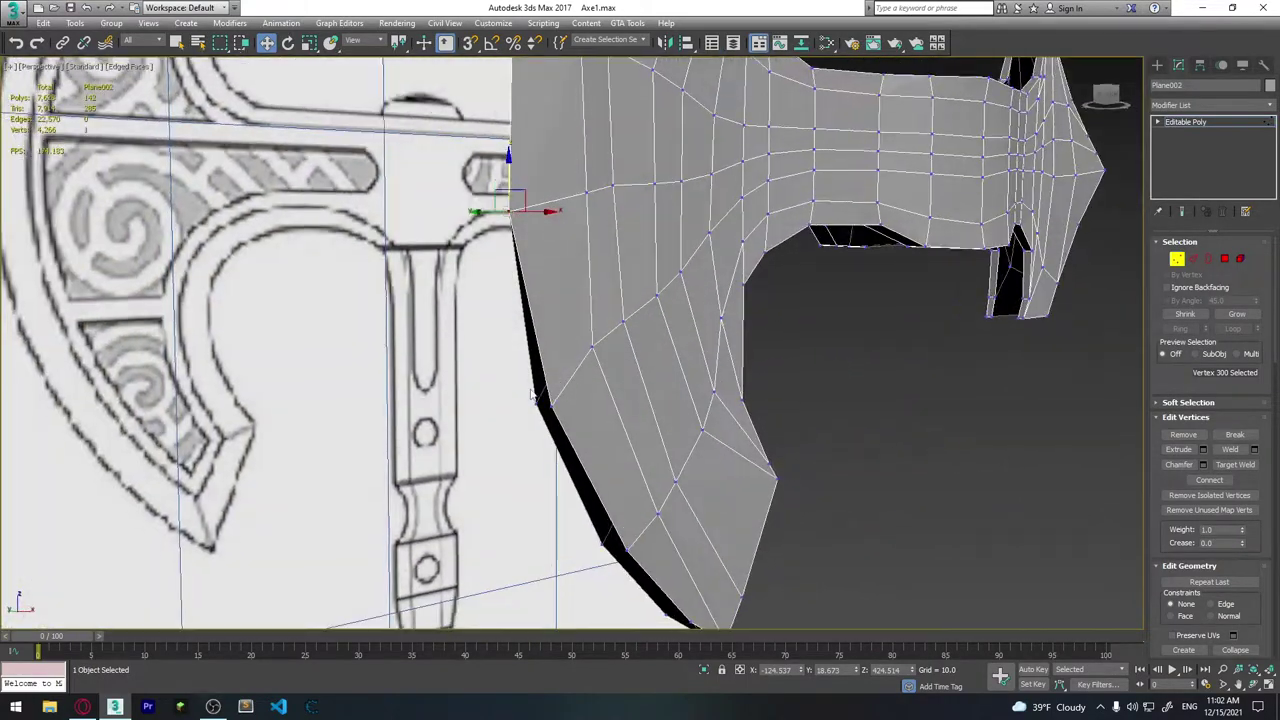
left_click_drag(530, 386, 557, 423)
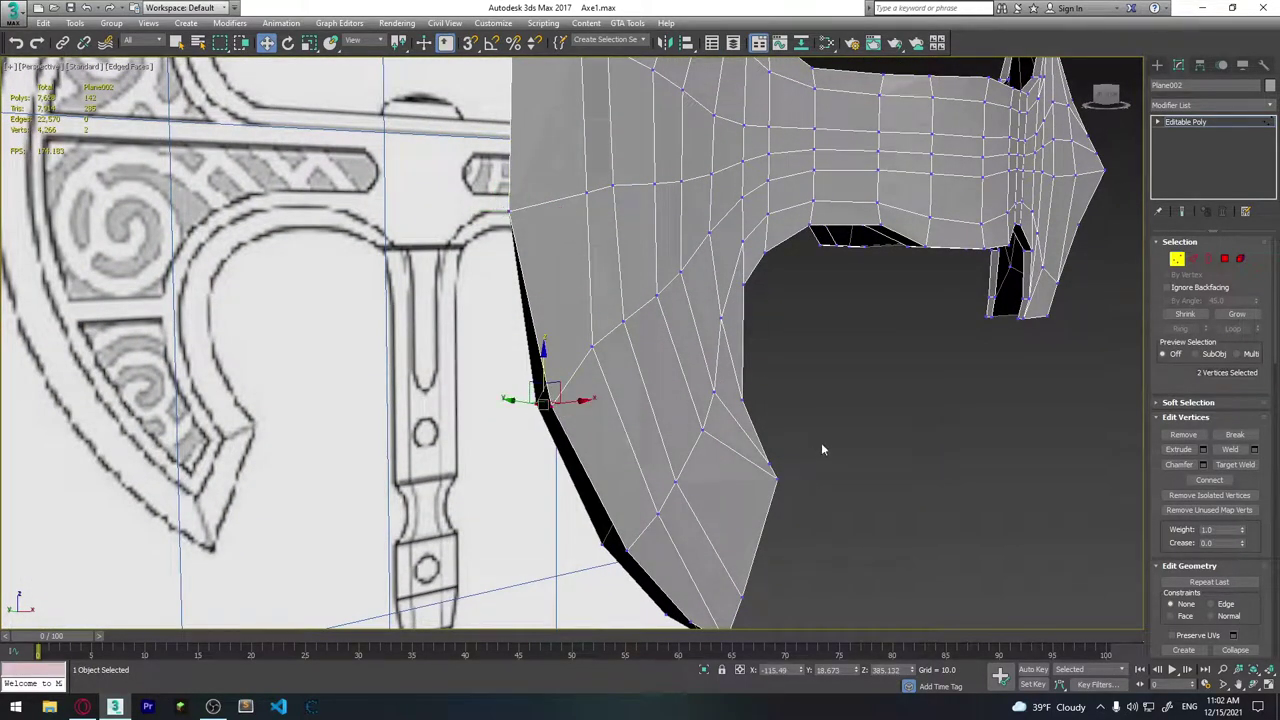
left_click(1253, 450)
left_click_drag(585, 319, 584, 301)
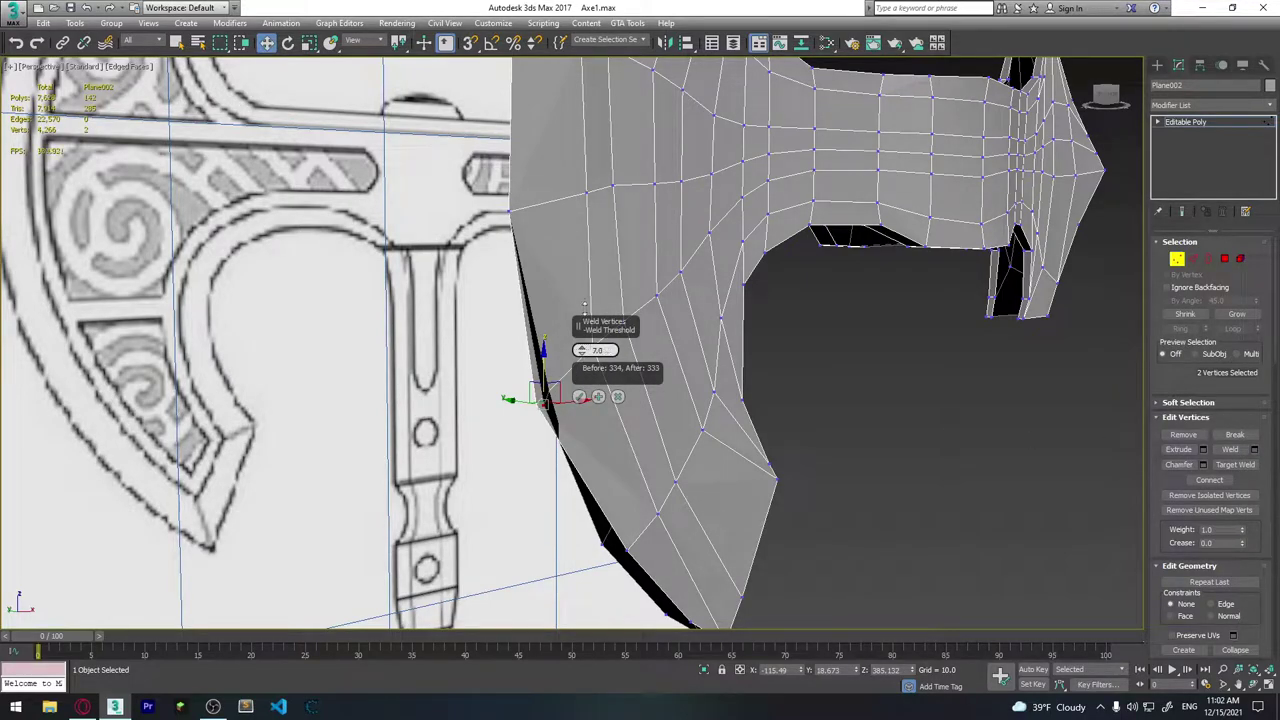
left_click(579, 396)
Weld the next blade-edge vertex pair and the two vertices at the blade tip.
middle_click_drag(579, 396, 547, 404, "alt")
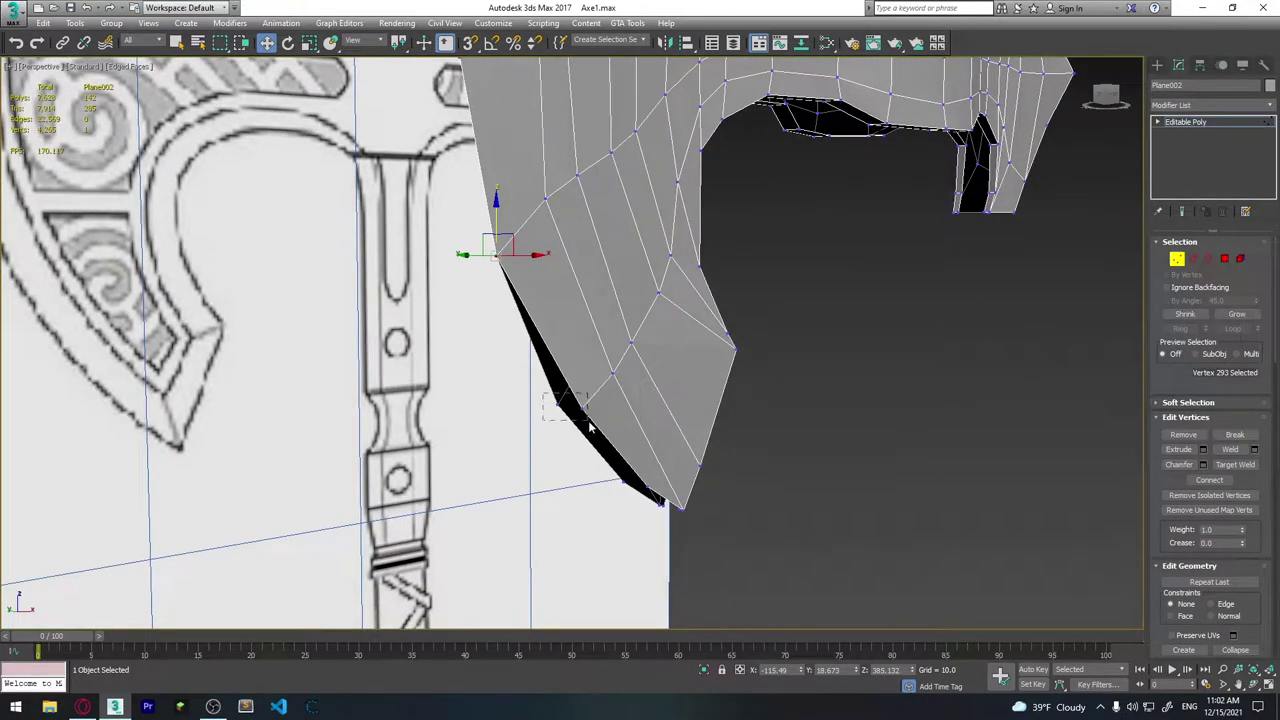
left_click_drag(590, 428, 592, 429)
left_click(1254, 449)
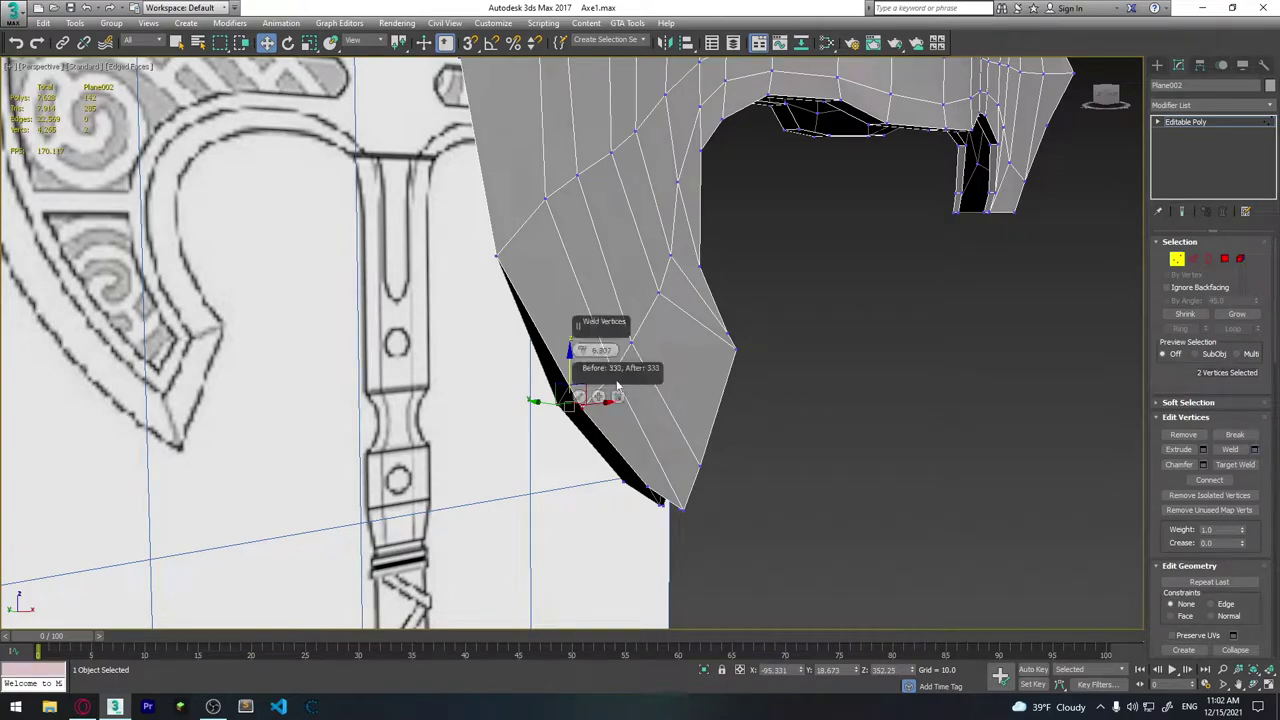
left_click_drag(581, 350, 582, 330)
left_click(579, 396)
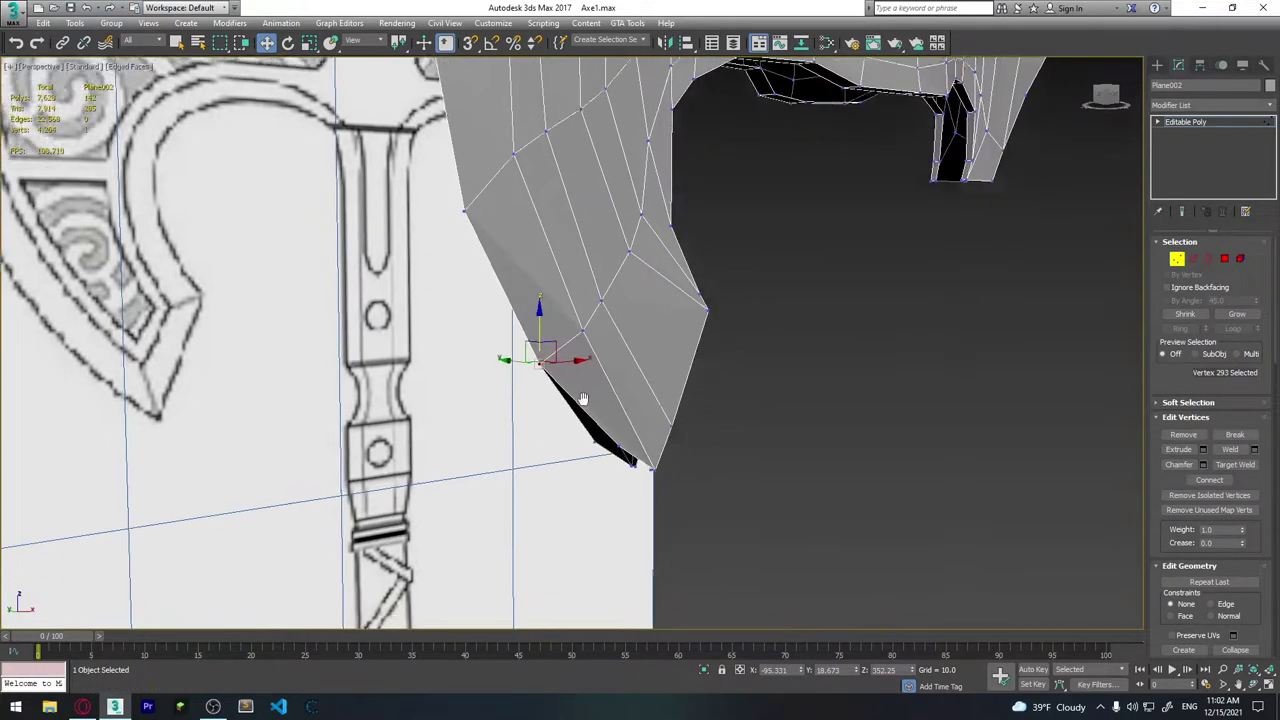
mouse_move(579, 396)
middle_mouse_down("alt")
mouse_move(640, 380)
mouse_move(593, 366)
middle_mouse_up("alt")
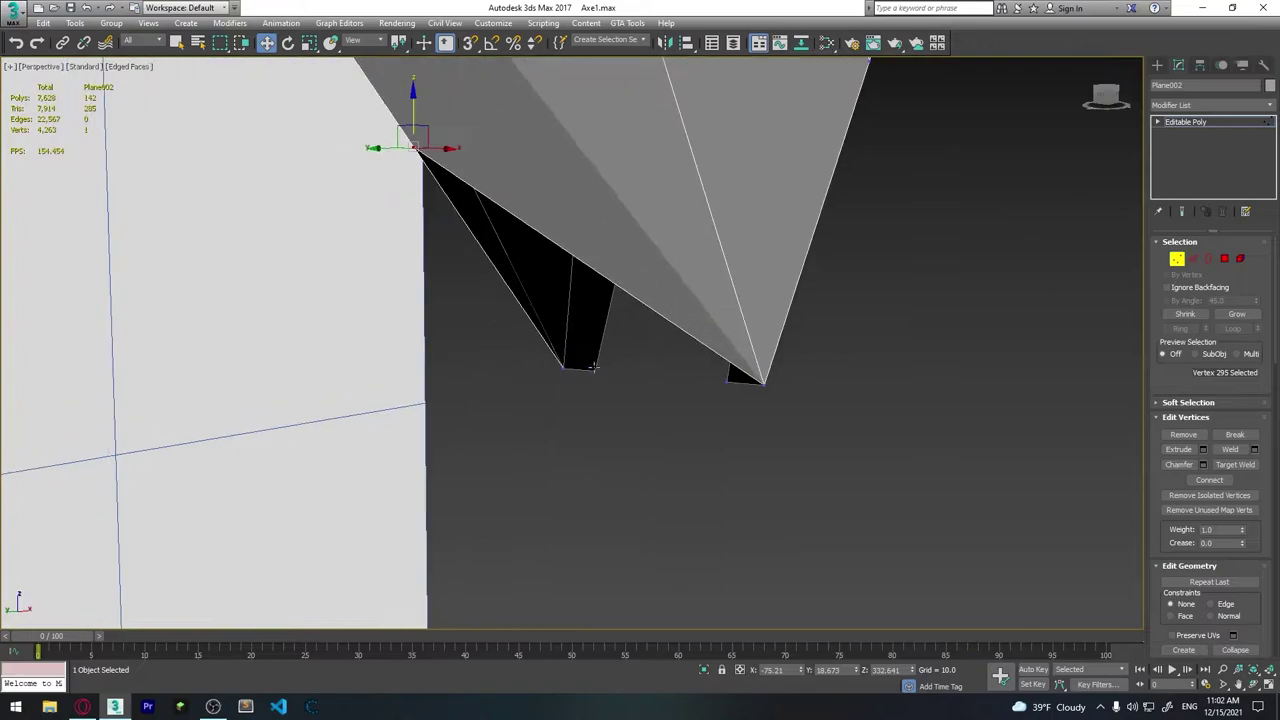
left_click_drag(725, 392, 736, 387)
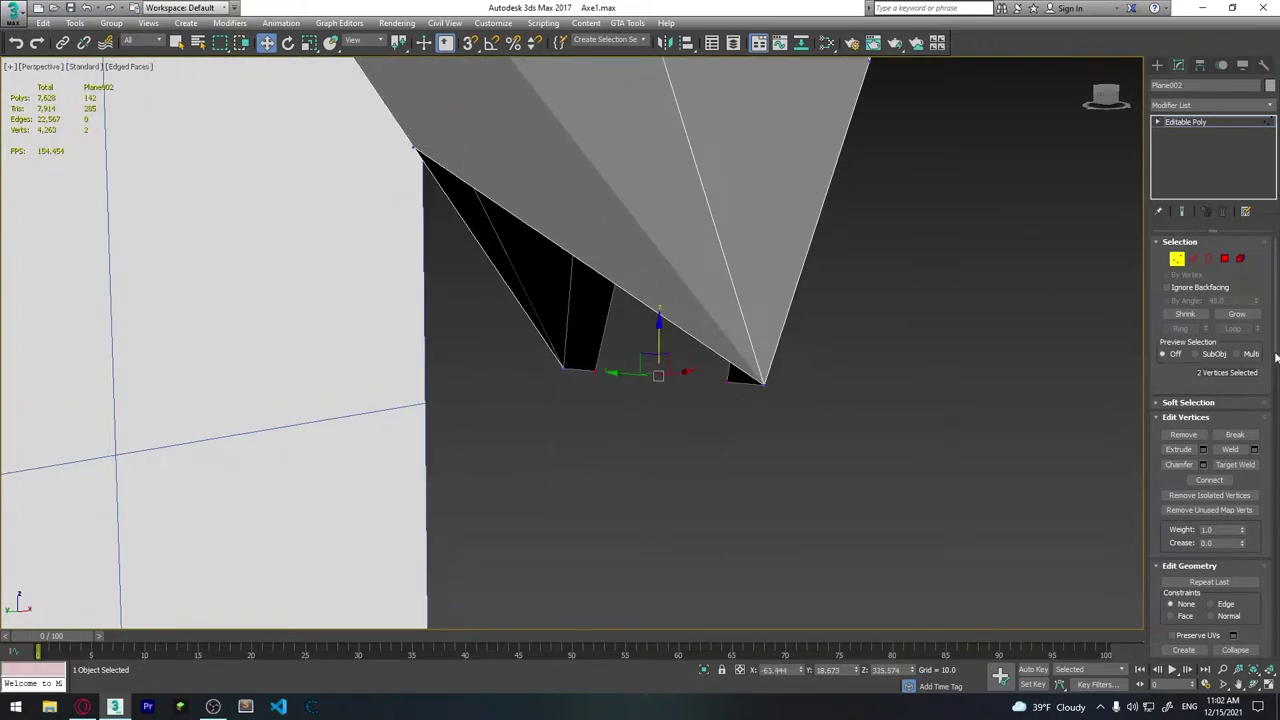
left_click(1255, 450)
left_click(598, 396)
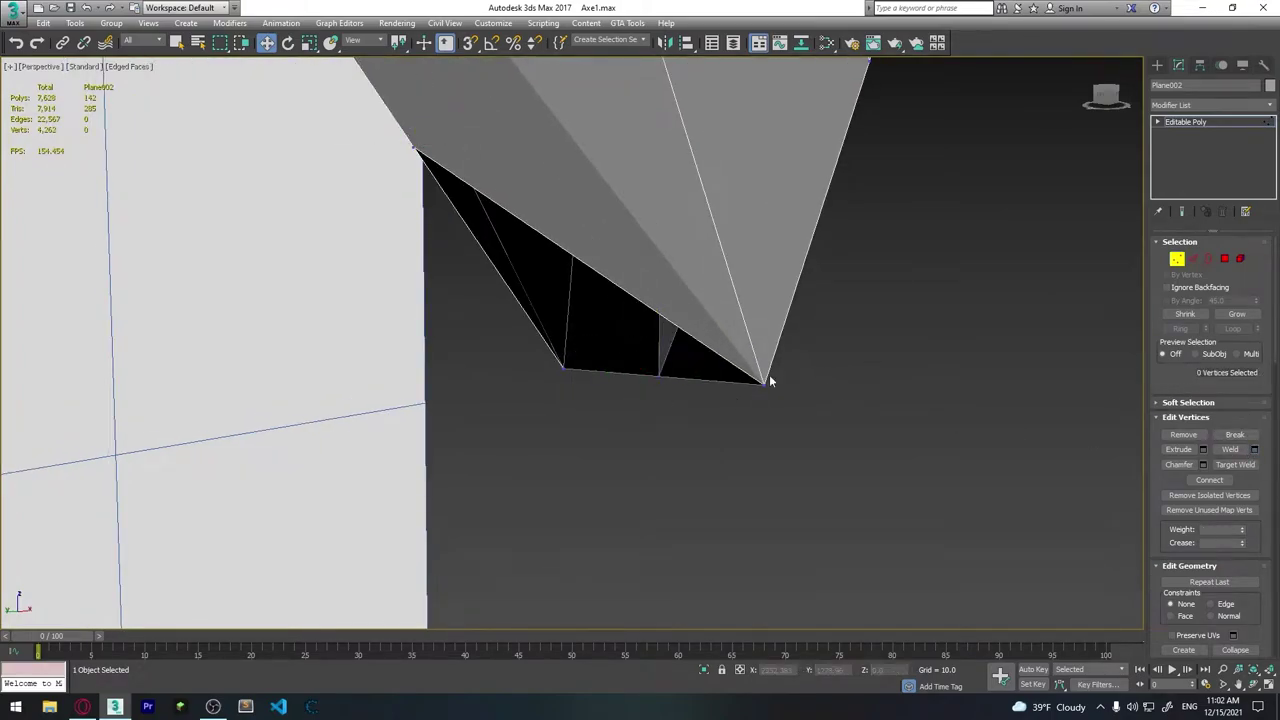
middle_click_drag(600, 396, 614, 320, "alt")
Weld several more vertex pairs along the mirror seam.
middle_click_drag(583, 398, 600, 330, "alt")
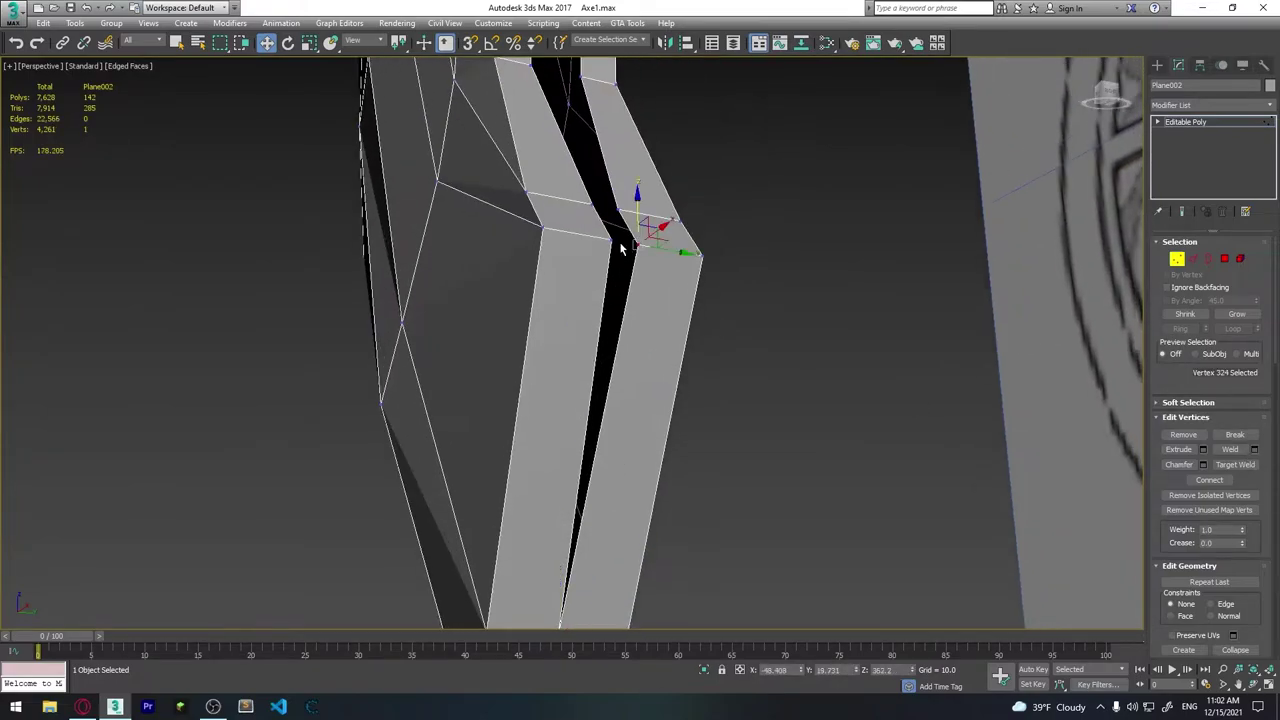
left_click(598, 396)
mouse_move(598, 396)
middle_mouse_down("alt")
mouse_move(579, 397)
mouse_move(590, 380)
mouse_move(534, 323)
mouse_move(729, 238)
mouse_move(571, 337)
middle_mouse_up("alt")
left_click(579, 396)
left_click(600, 394)
left_click(534, 323)
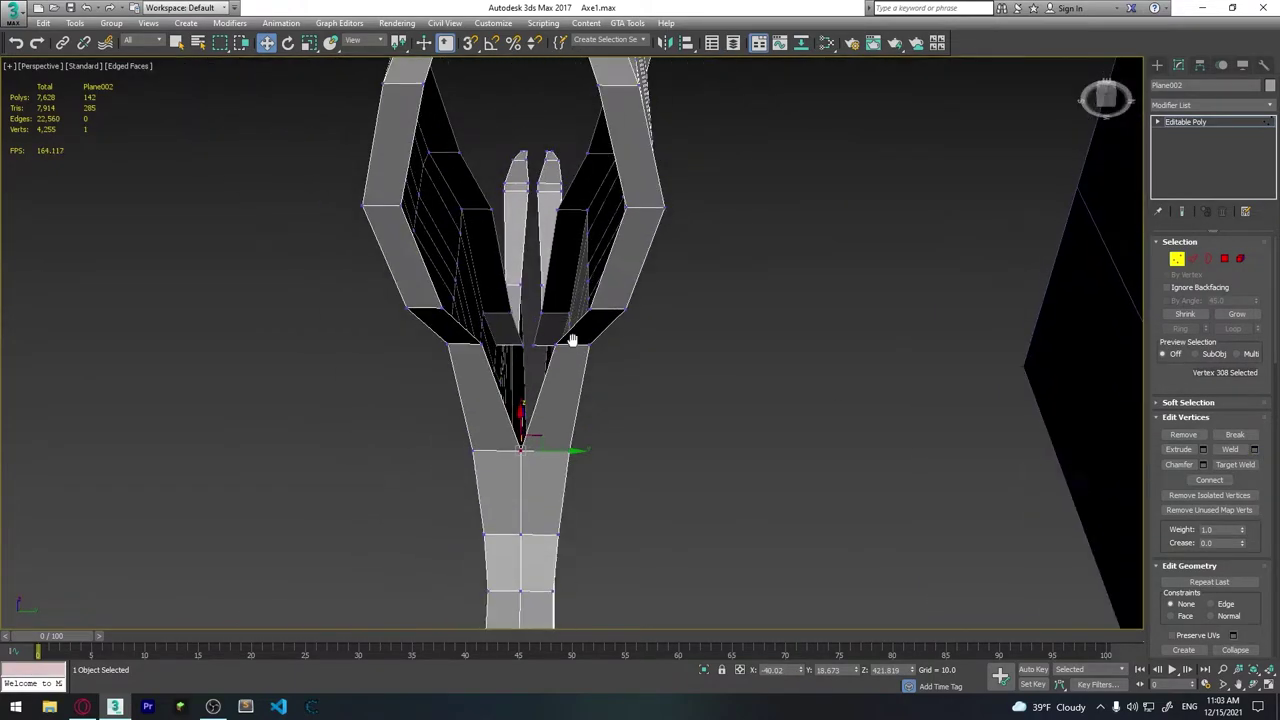
left_click(520, 300)
middle_click_drag(520, 300, 620, 427, "alt")
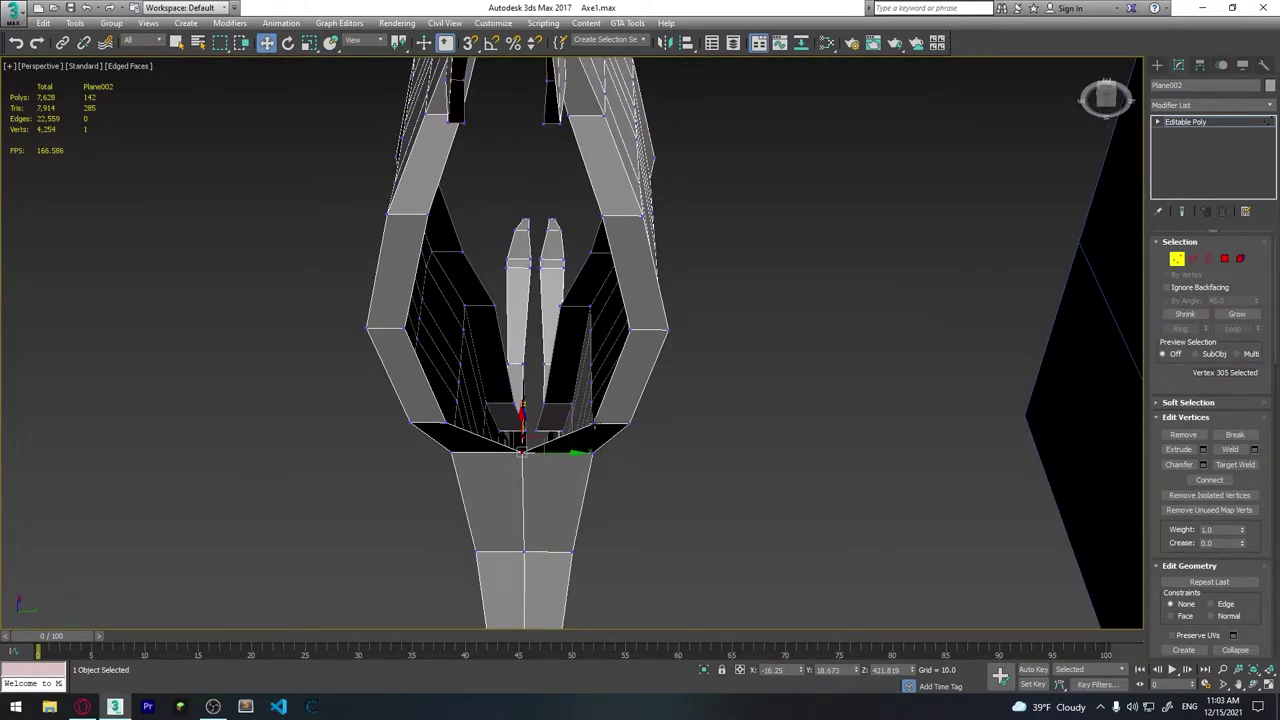
left_click(593, 421)
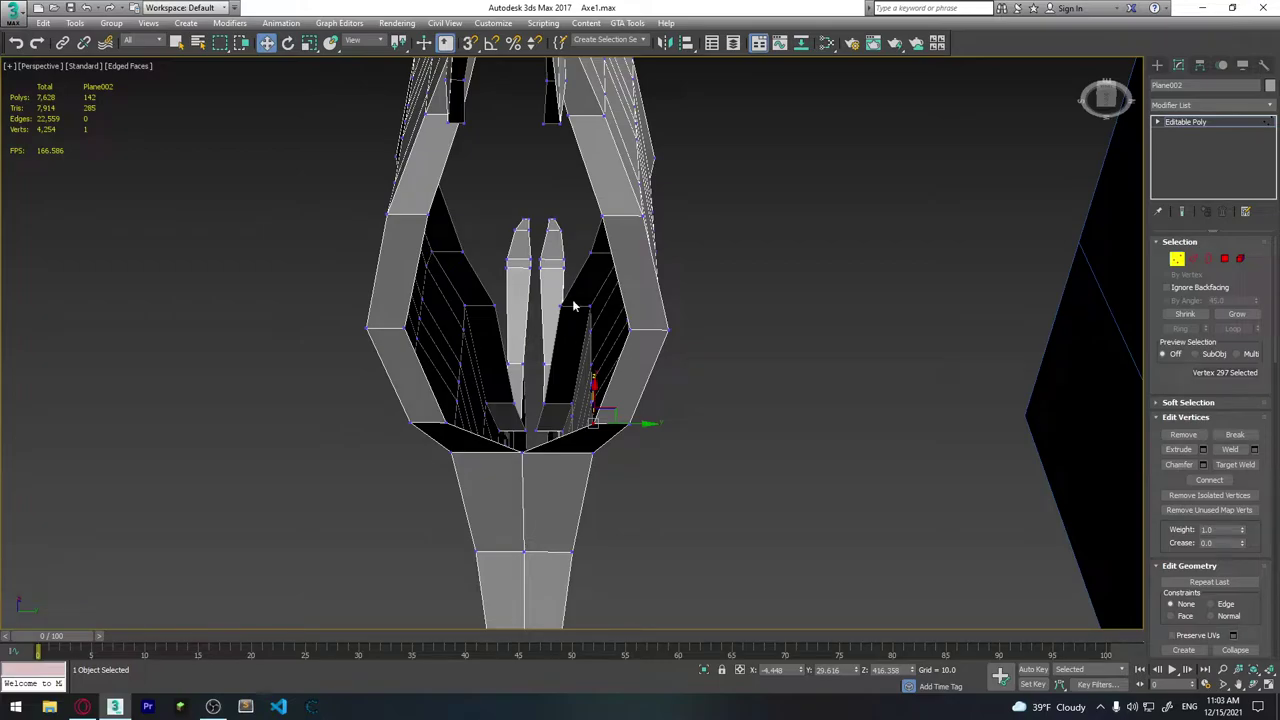
left_click(448, 422, "ctrl")
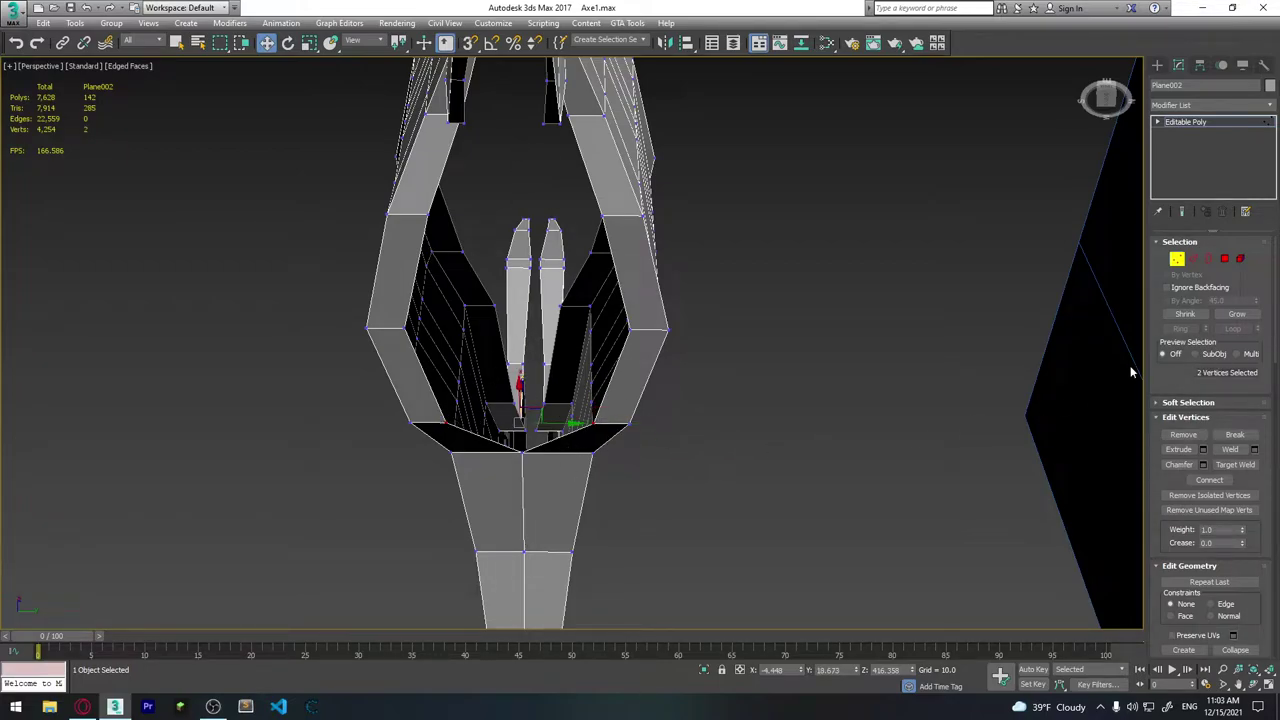
left_click(1254, 449)
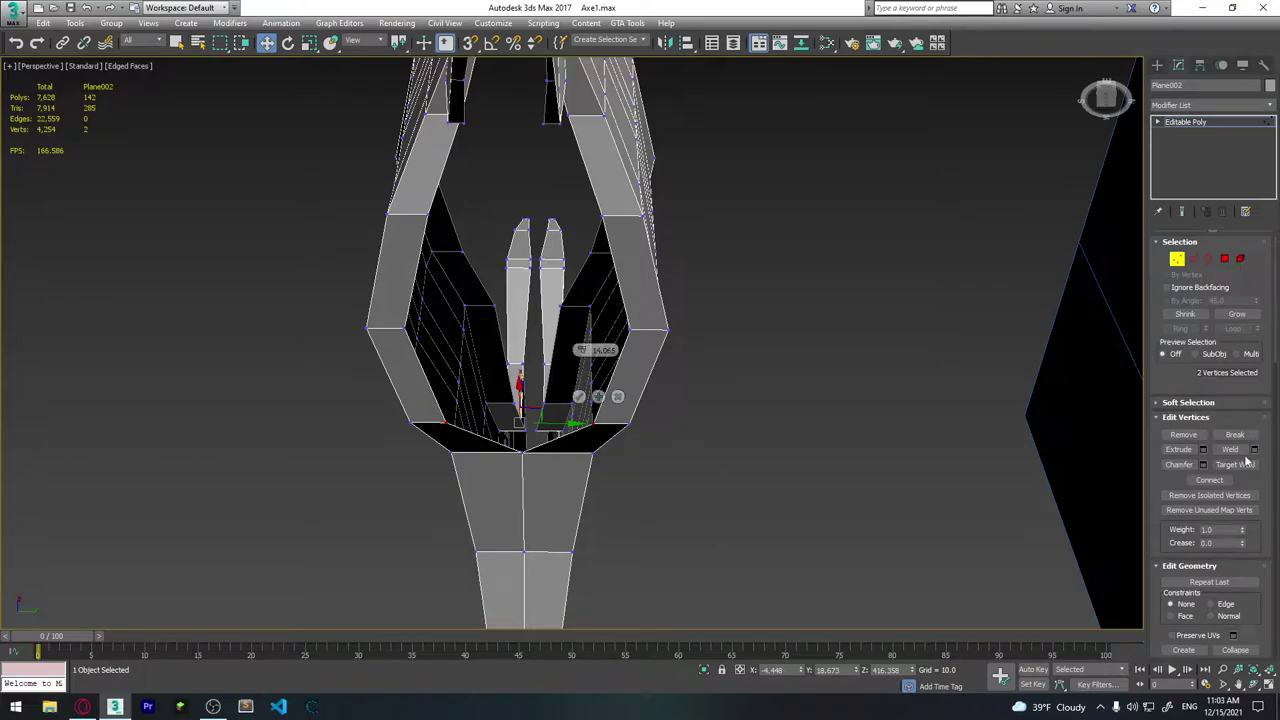
left_click(579, 396)
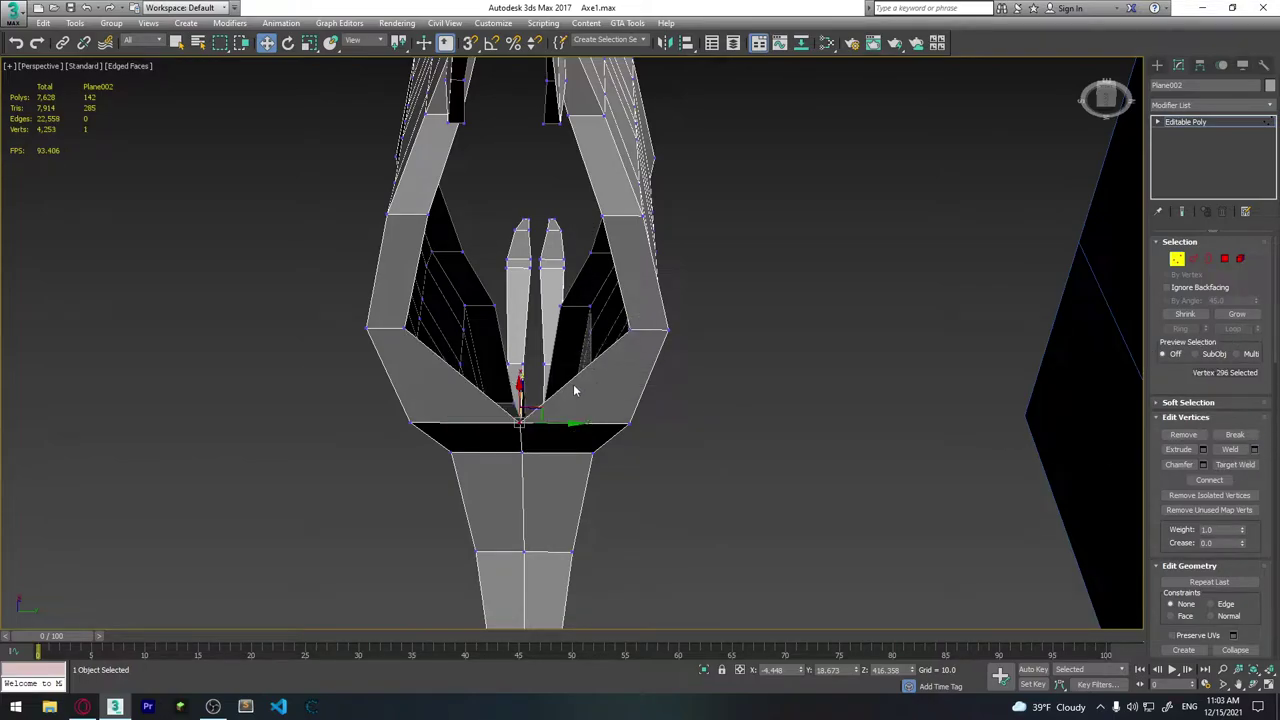
Weld the inner seam vertex pairs and the pair spanning the hole's edge.
middle_click_drag(571, 391, 677, 443, "alt")
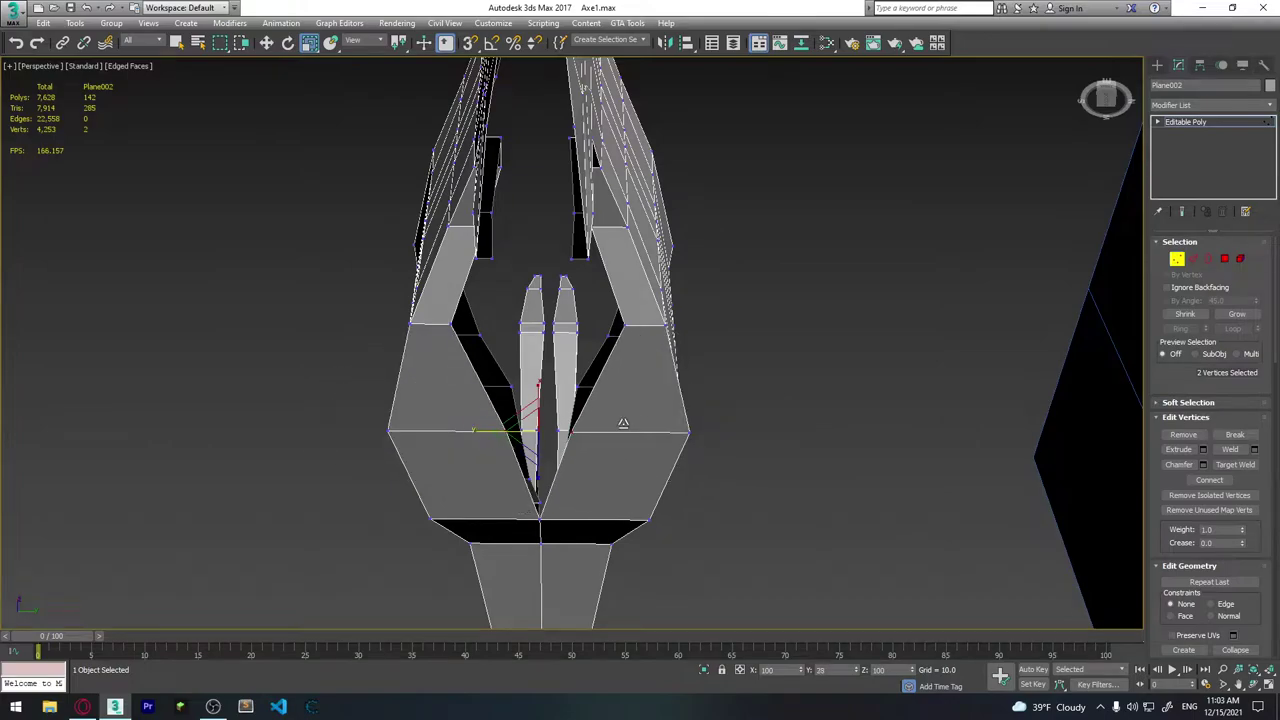
left_click(1254, 449)
left_click(580, 393)
middle_click_drag(589, 409, 595, 456)
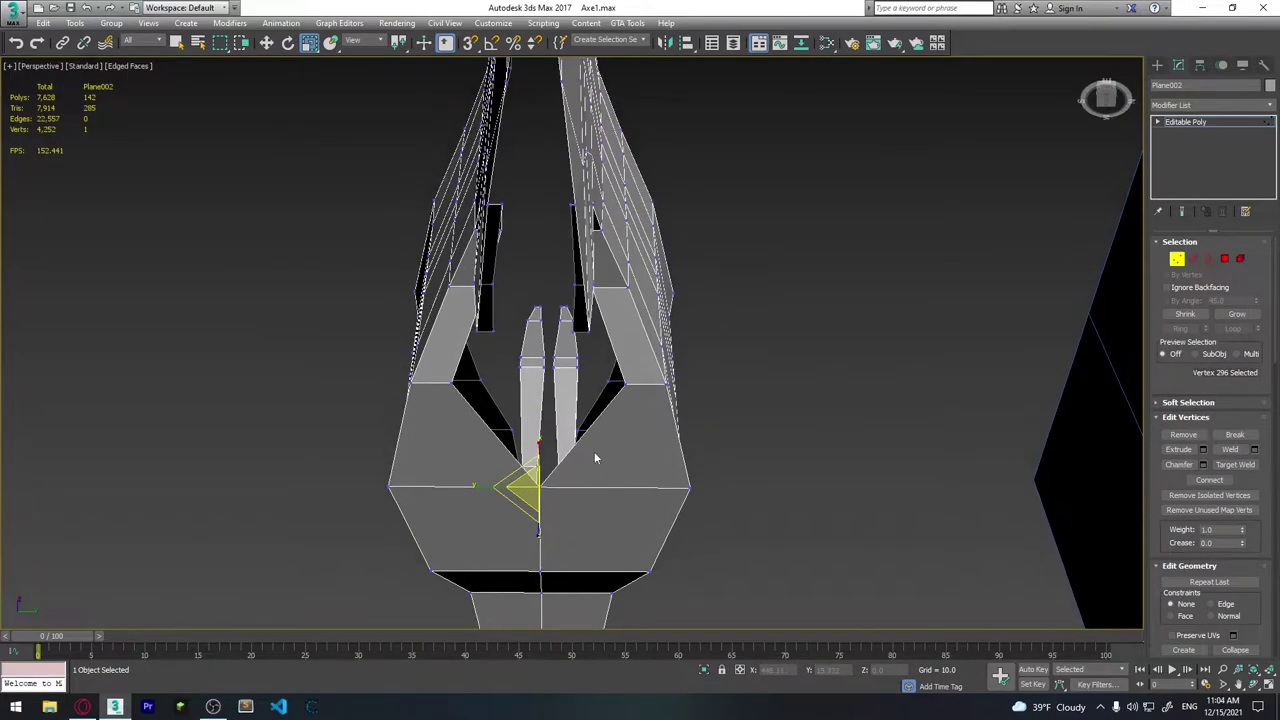
left_click(620, 383)
left_click(451, 384, "ctrl")
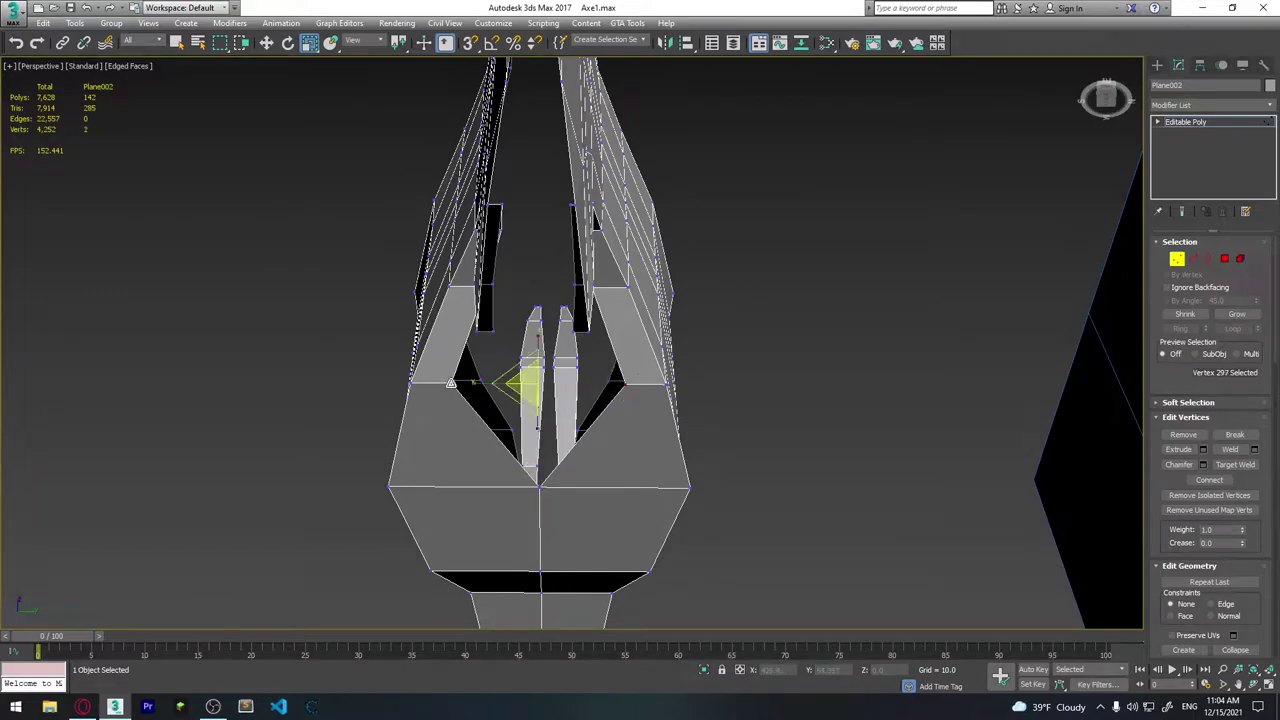
left_click(1254, 451)
left_click(579, 398)
mouse_move(579, 398)
middle_mouse_down("alt")
mouse_move(563, 408)
mouse_move(580, 423)
mouse_move(643, 417)
mouse_move(615, 393)
middle_mouse_up("alt")
left_click(606, 378)
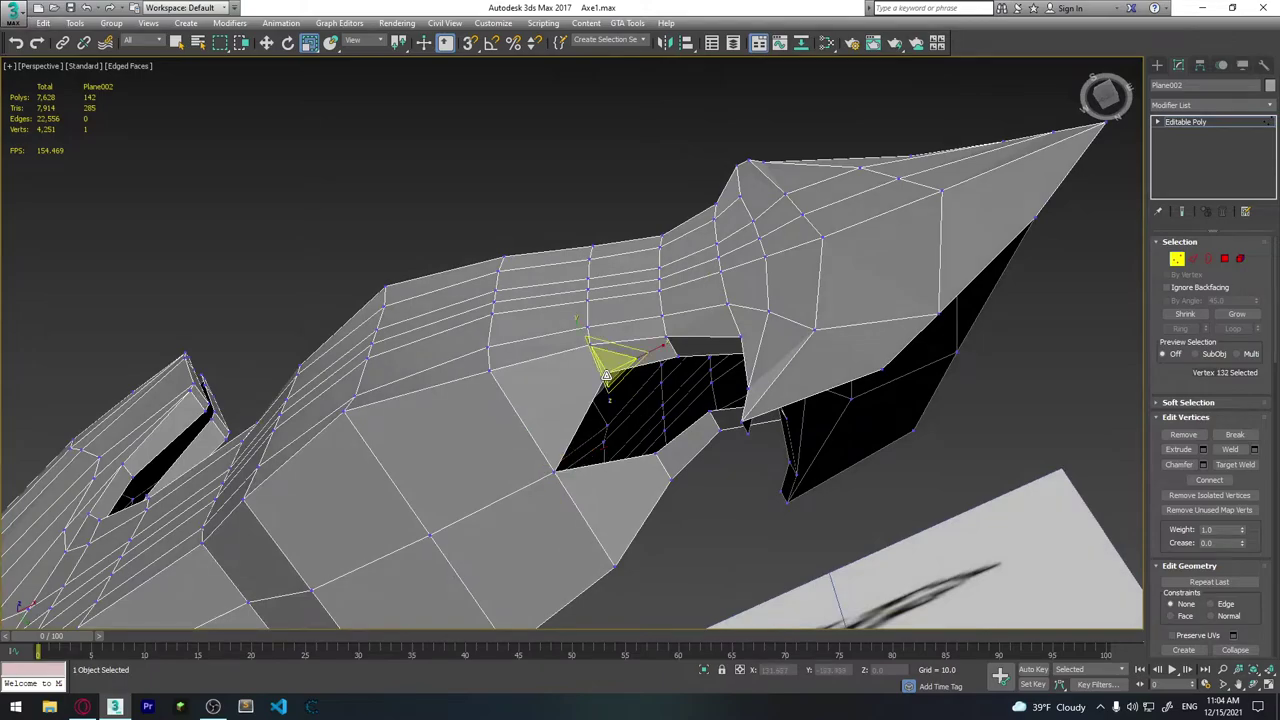
left_click(656, 458, "ctrl")
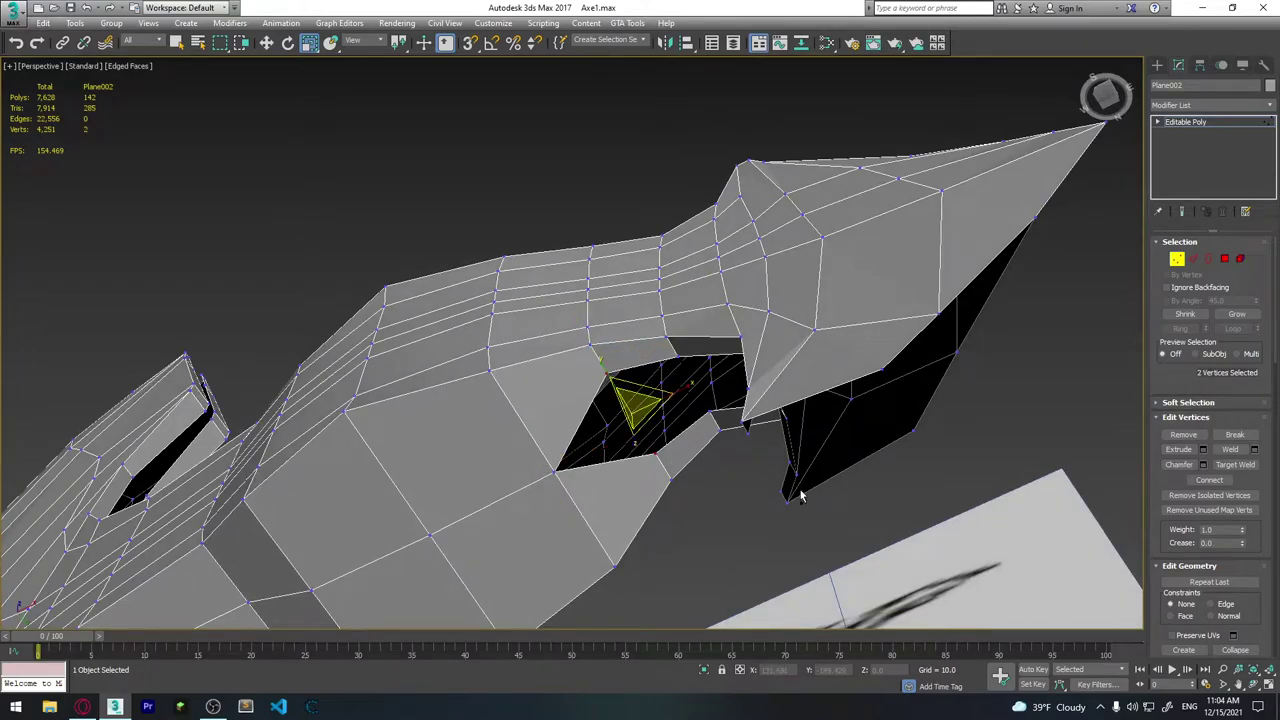
left_click(1256, 451)
left_click(579, 397)
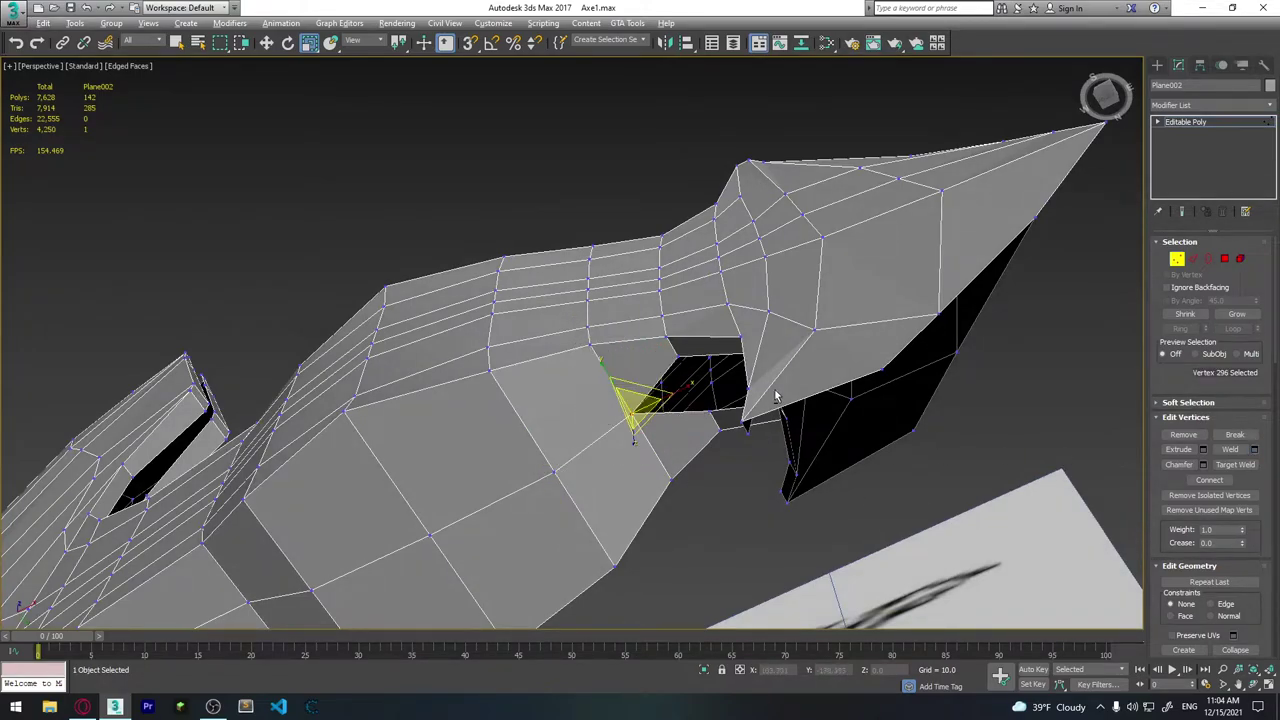
Close the remaining hole and gap by welding the last two seam vertex pairs.
mouse_move(776, 396)
middle_mouse_down("alt")
mouse_move(868, 378)
mouse_move(694, 464)
mouse_move(706, 424)
middle_mouse_up("alt")
left_click(709, 413)
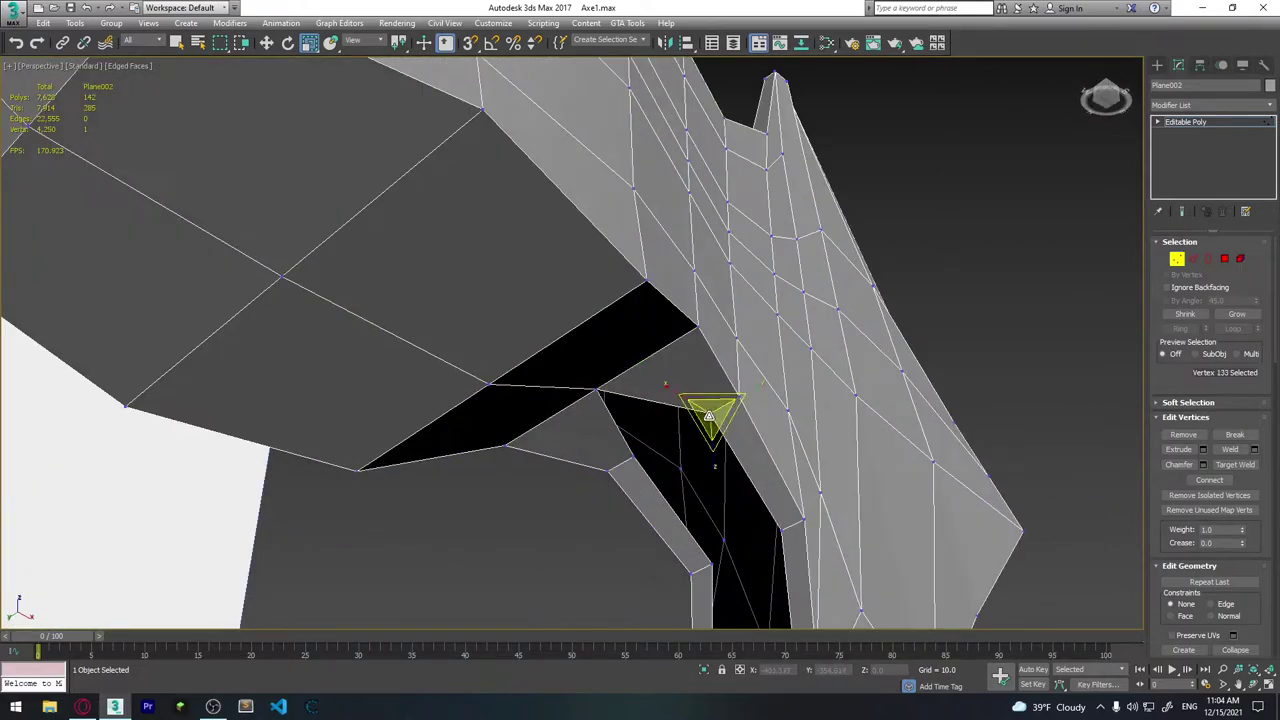
left_click(634, 453, "ctrl")
left_click(1255, 450)
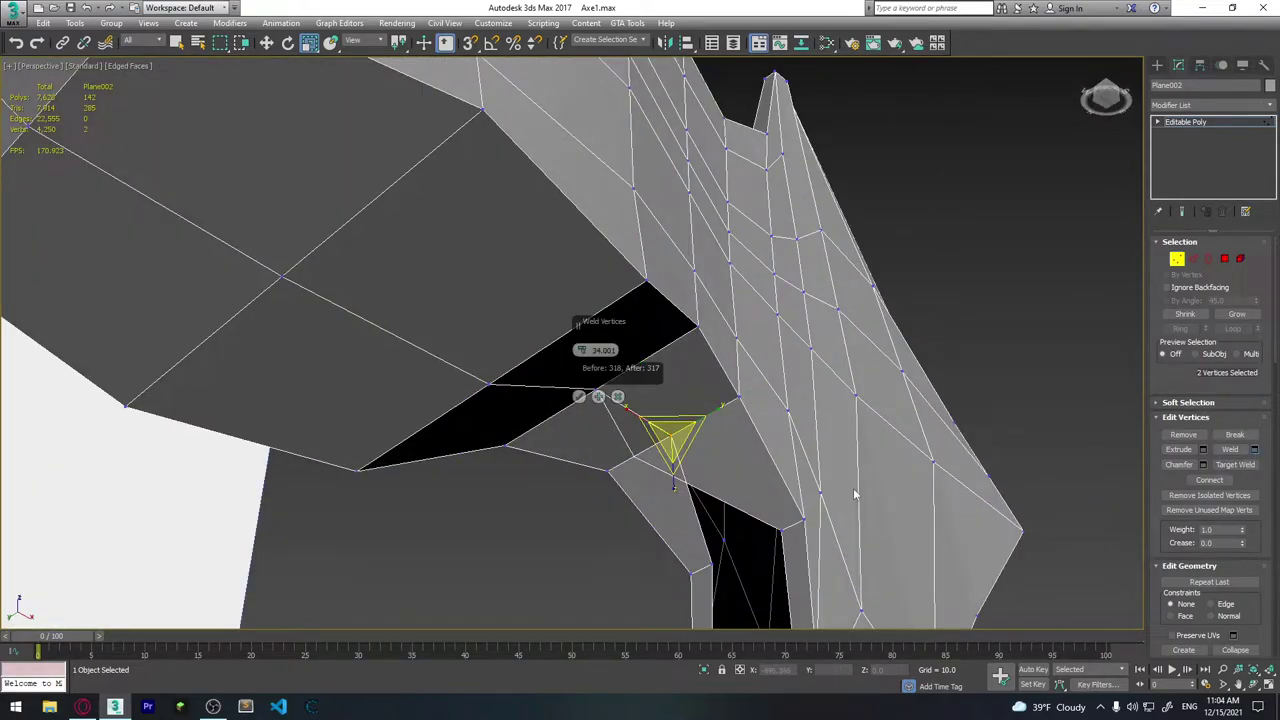
left_click(580, 397)
middle_click_drag(745, 518, 752, 416)
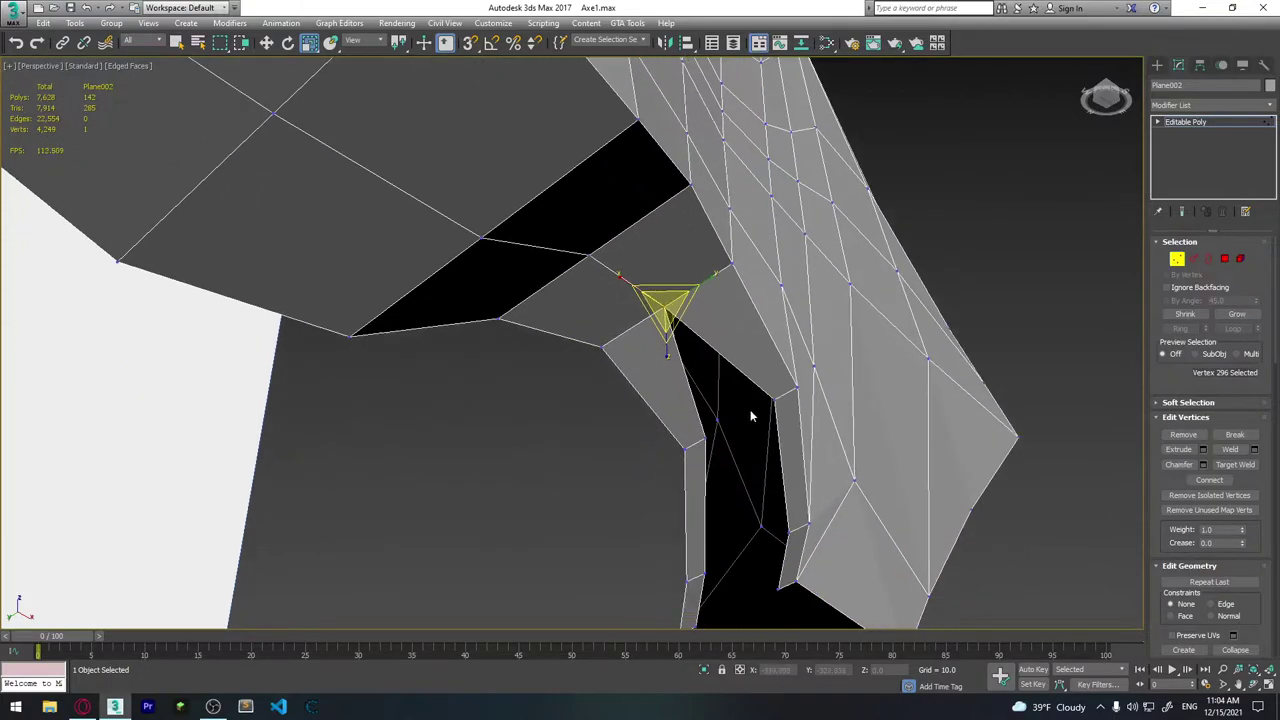
left_click(774, 400)
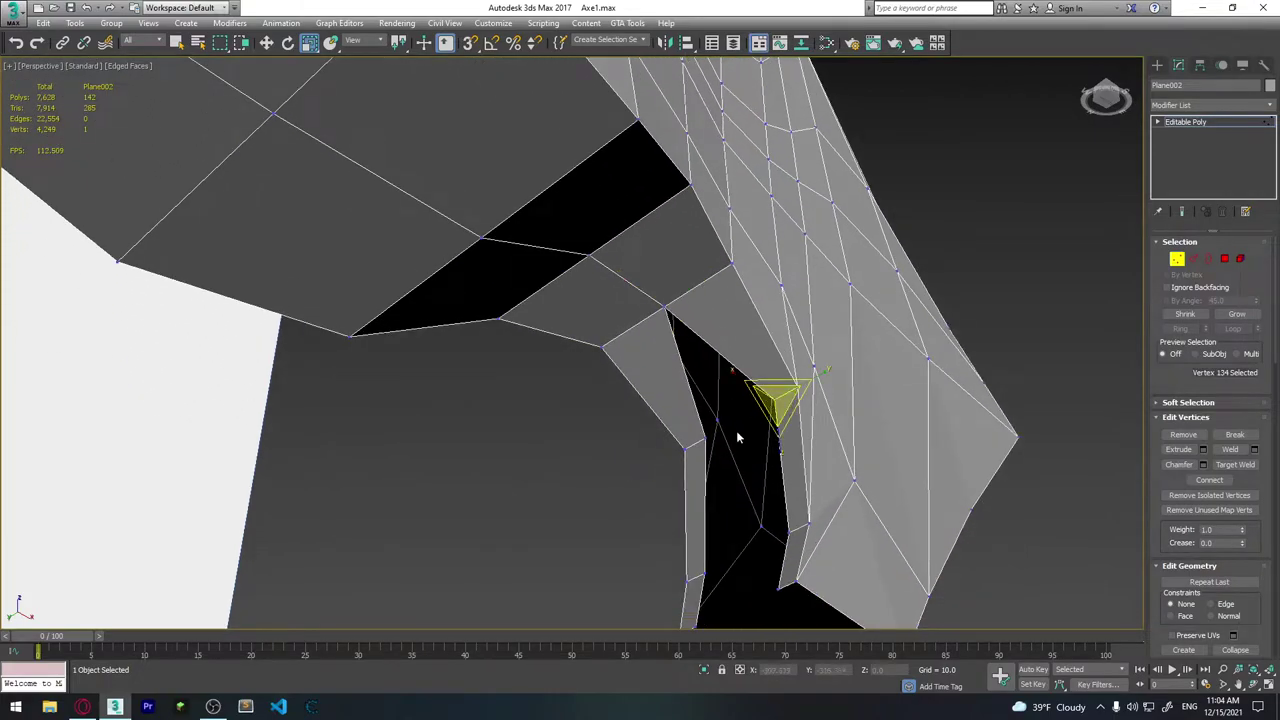
left_click(1255, 451)
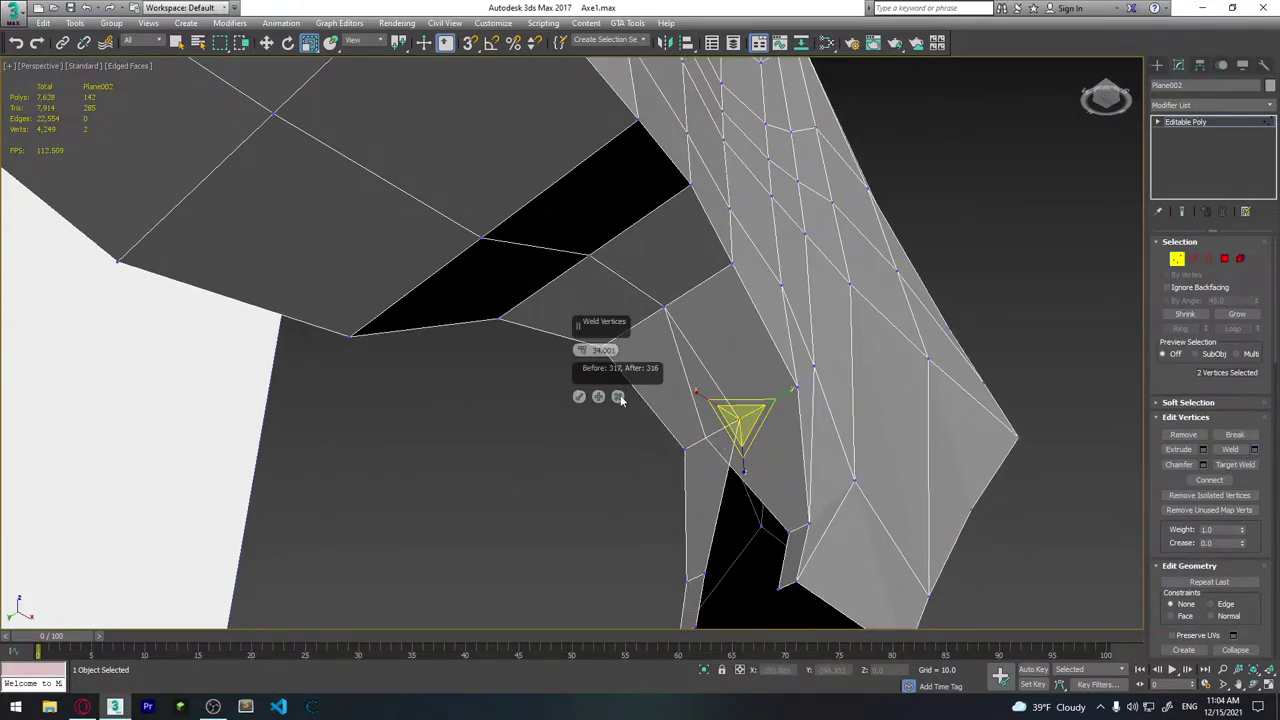
left_click(579, 397)
Select the ten vertices at the lower prong ends and scale them inward.
middle_click_drag(826, 423, 825, 537, "alt")
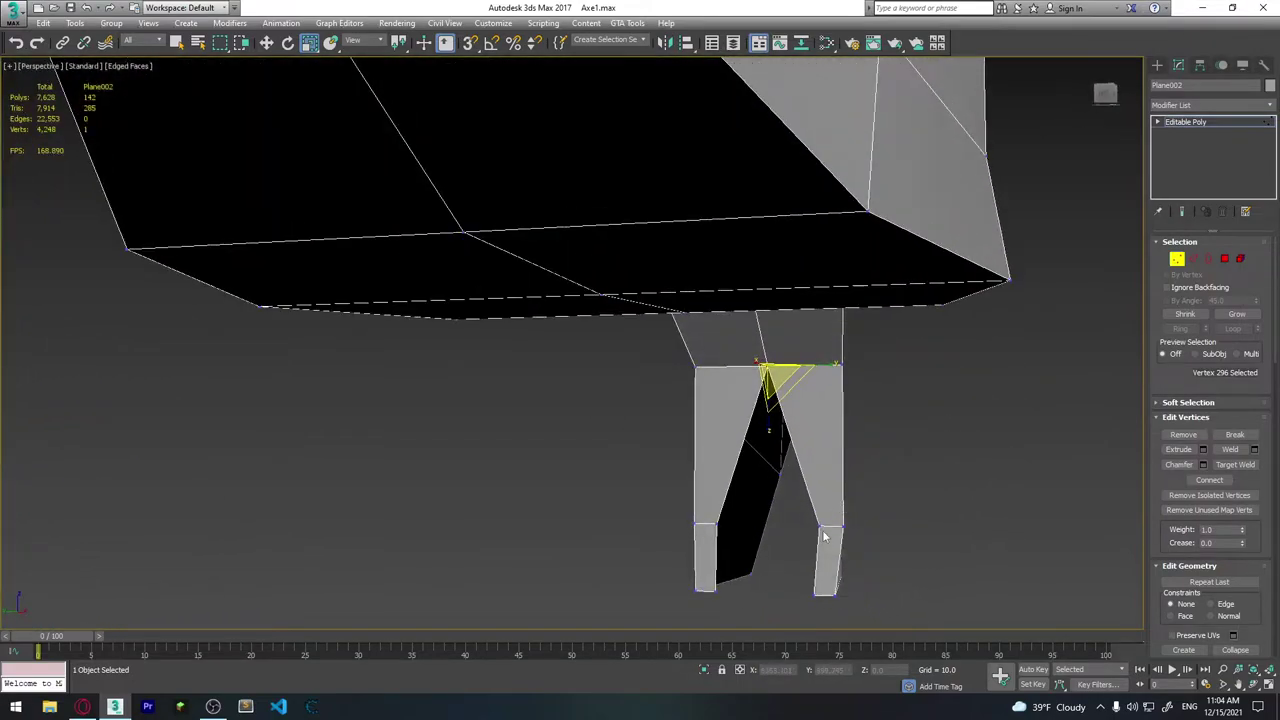
left_click(817, 527)
mouse_move(726, 532)
middle_mouse_down("alt")
mouse_move(880, 517)
mouse_move(908, 451)
mouse_move(1034, 445)
mouse_move(939, 449)
mouse_move(966, 449)
mouse_move(933, 466)
middle_mouse_up("alt")
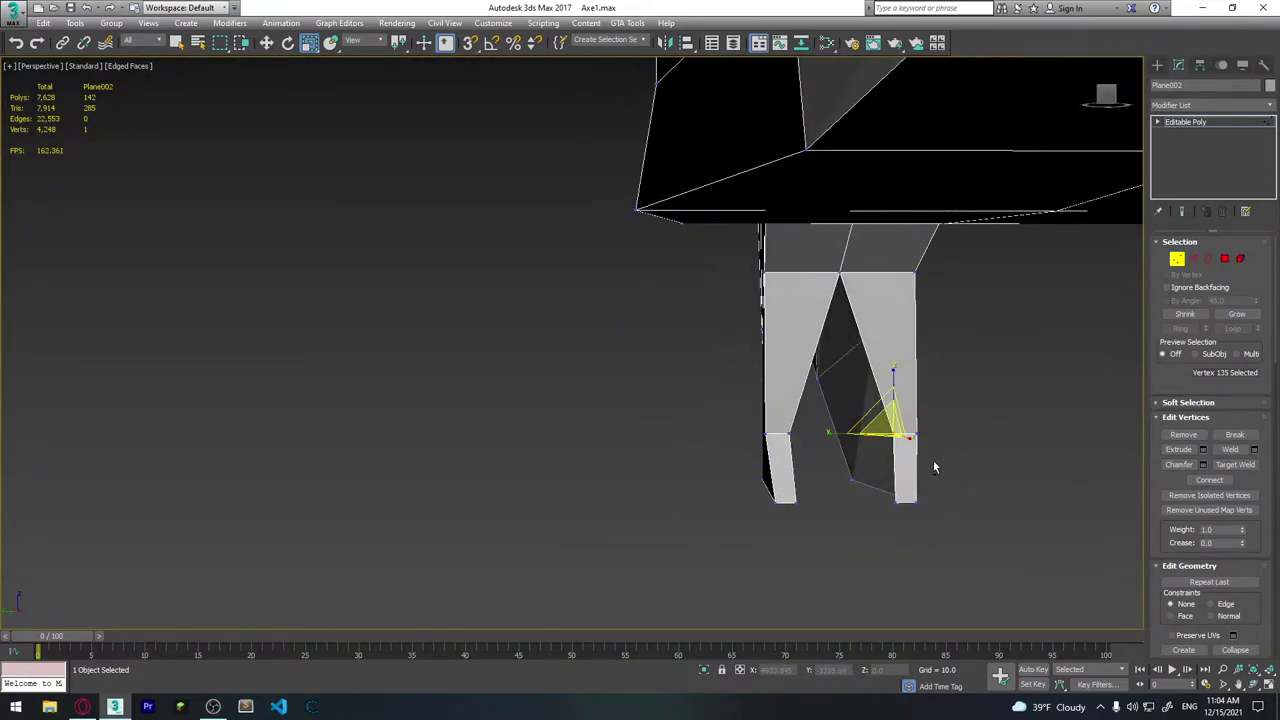
left_click_drag(738, 426, 679, 417)
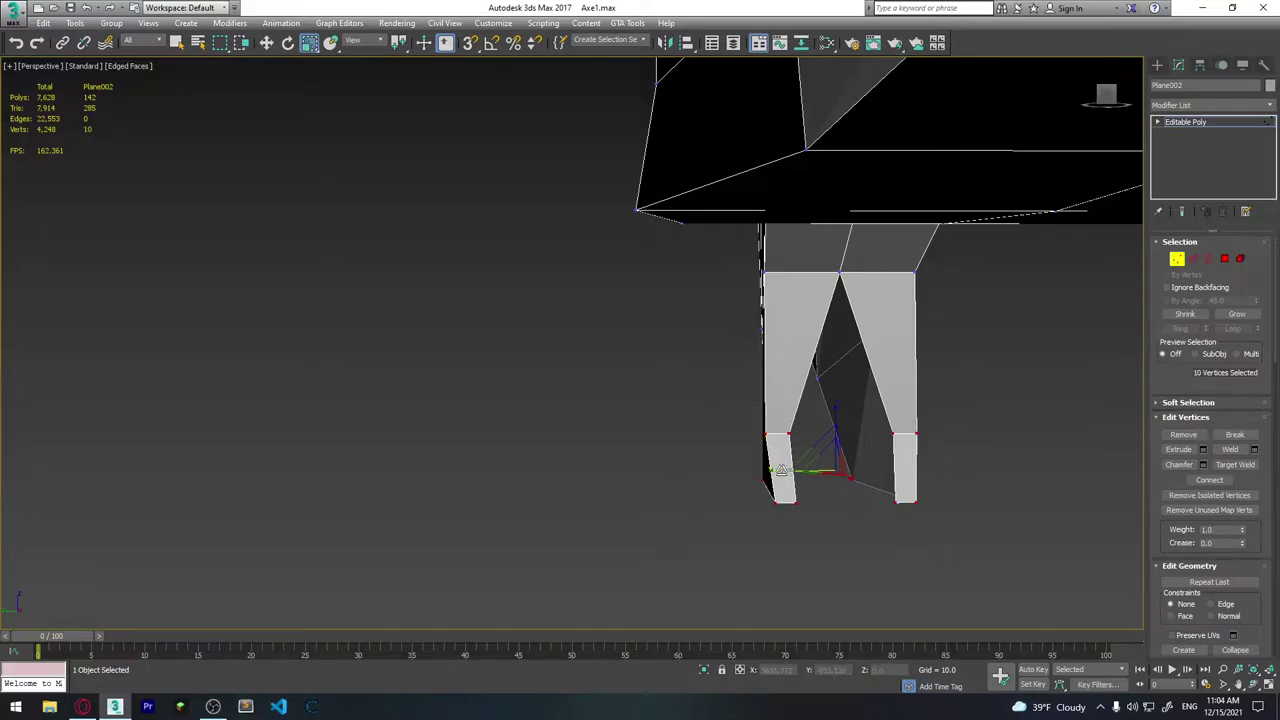
mouse_move(829, 468)
left_mouse_down()
mouse_move(814, 466)
mouse_move(840, 464)
left_mouse_up()
mouse_move(840, 465)
middle_mouse_down("alt")
mouse_move(900, 499)
mouse_move(912, 433)
mouse_move(1015, 438)
mouse_move(1040, 502)
mouse_move(1116, 455)
mouse_move(854, 374)
mouse_move(869, 374)
mouse_move(830, 430)
middle_mouse_up("alt")
Weld the two neighbouring vertices on the blade's open bottom edge.
left_click(838, 422)
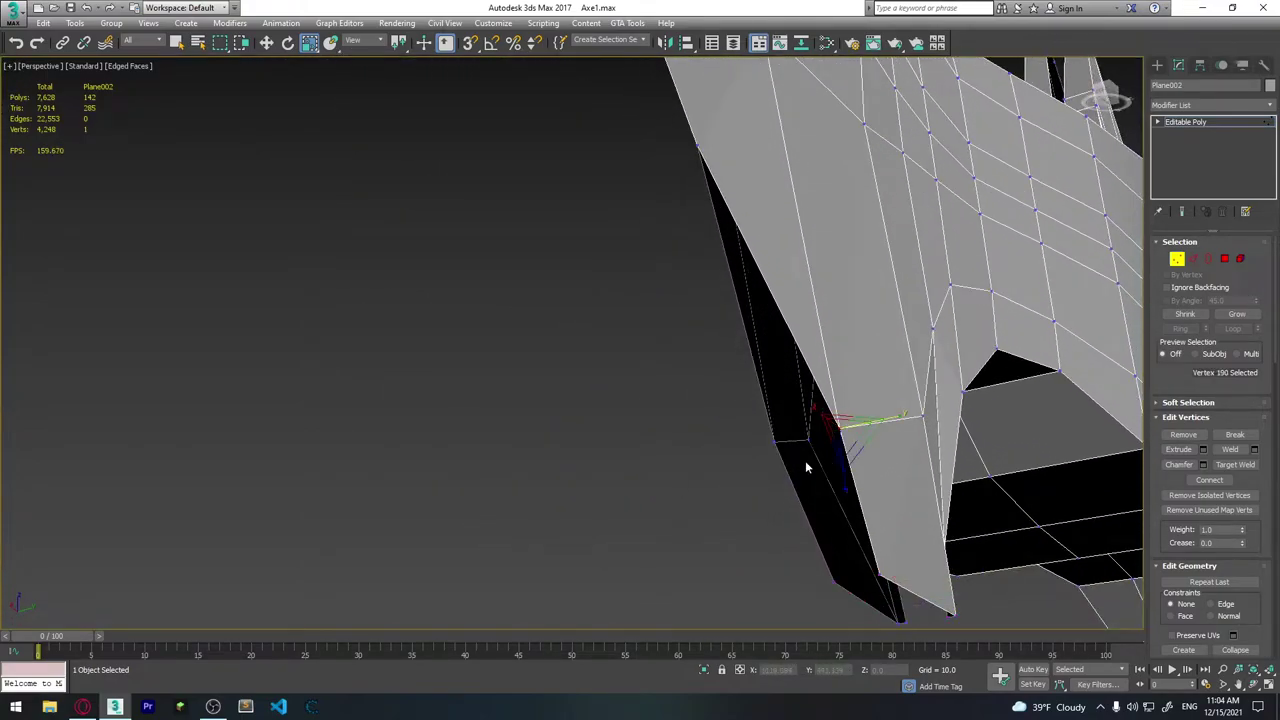
left_click(774, 439, "ctrl")
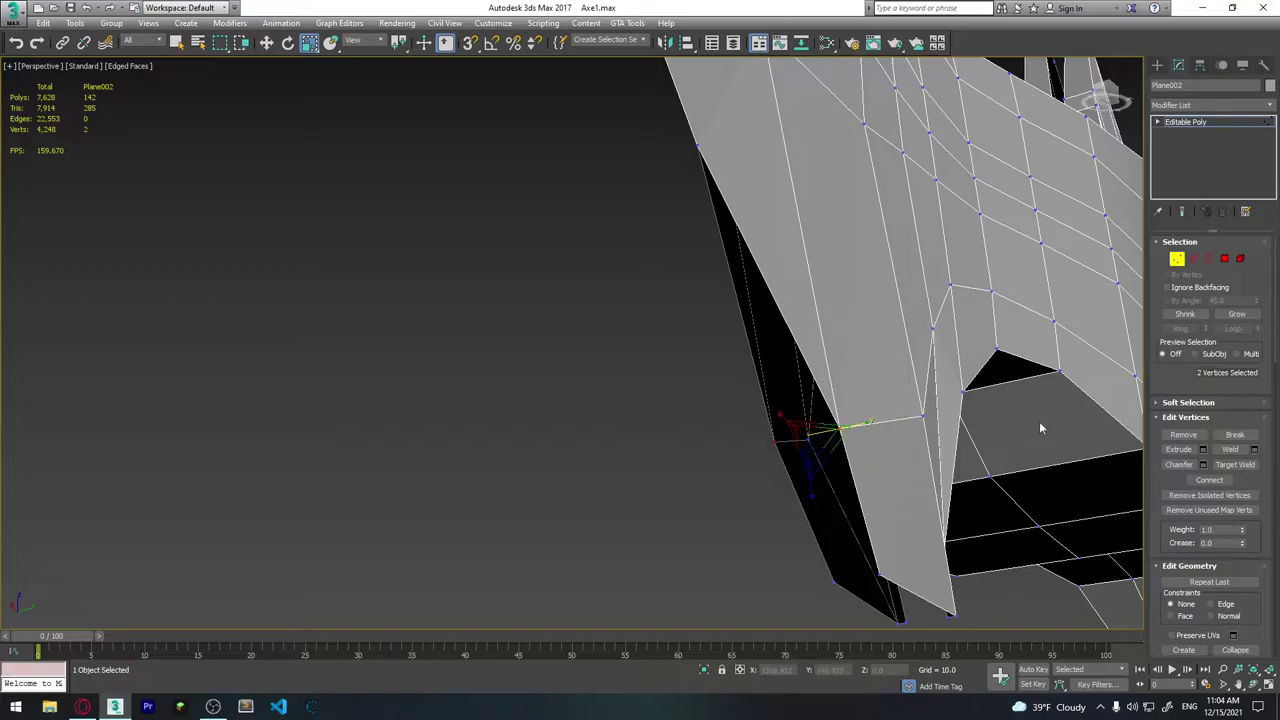
left_click(1255, 450)
left_click(579, 396)
mouse_move(600, 409)
middle_mouse_down("alt")
mouse_move(720, 343)
mouse_move(771, 449)
middle_mouse_up("alt")
Weld a second vertex into the bottom-edge vertex.
left_click(729, 441, "ctrl")
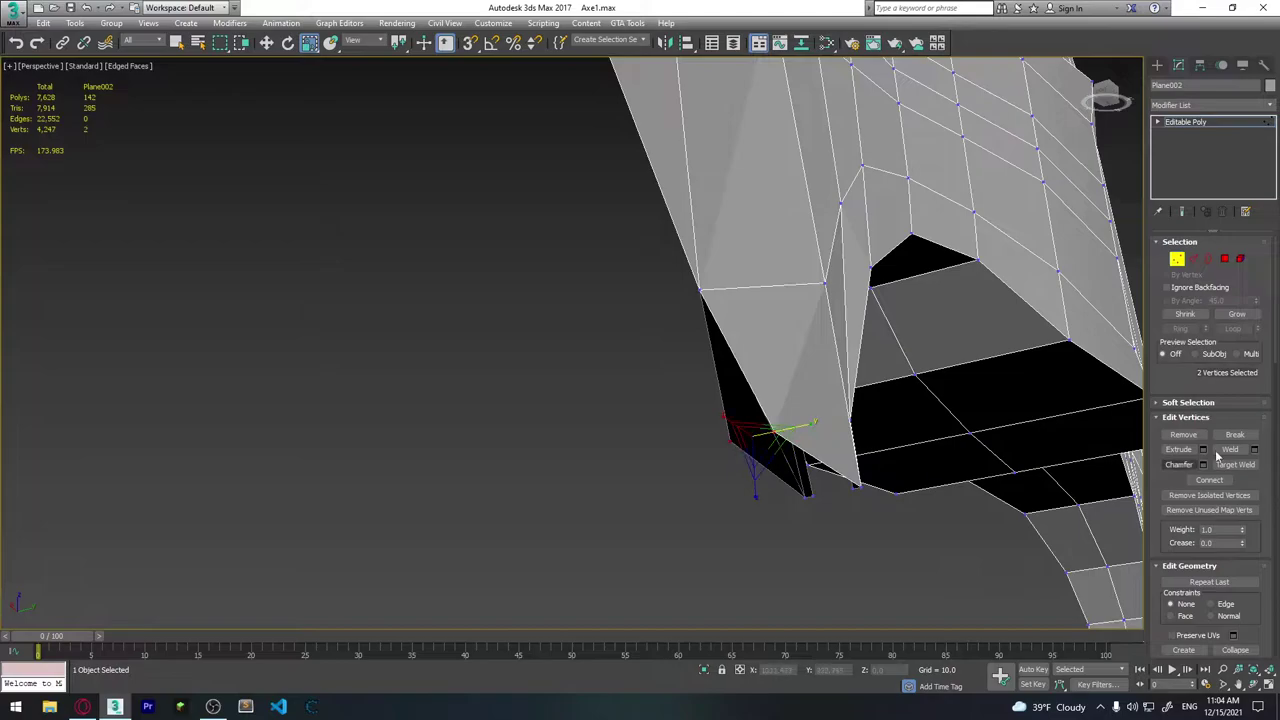
left_click(1255, 450)
left_click(579, 396)
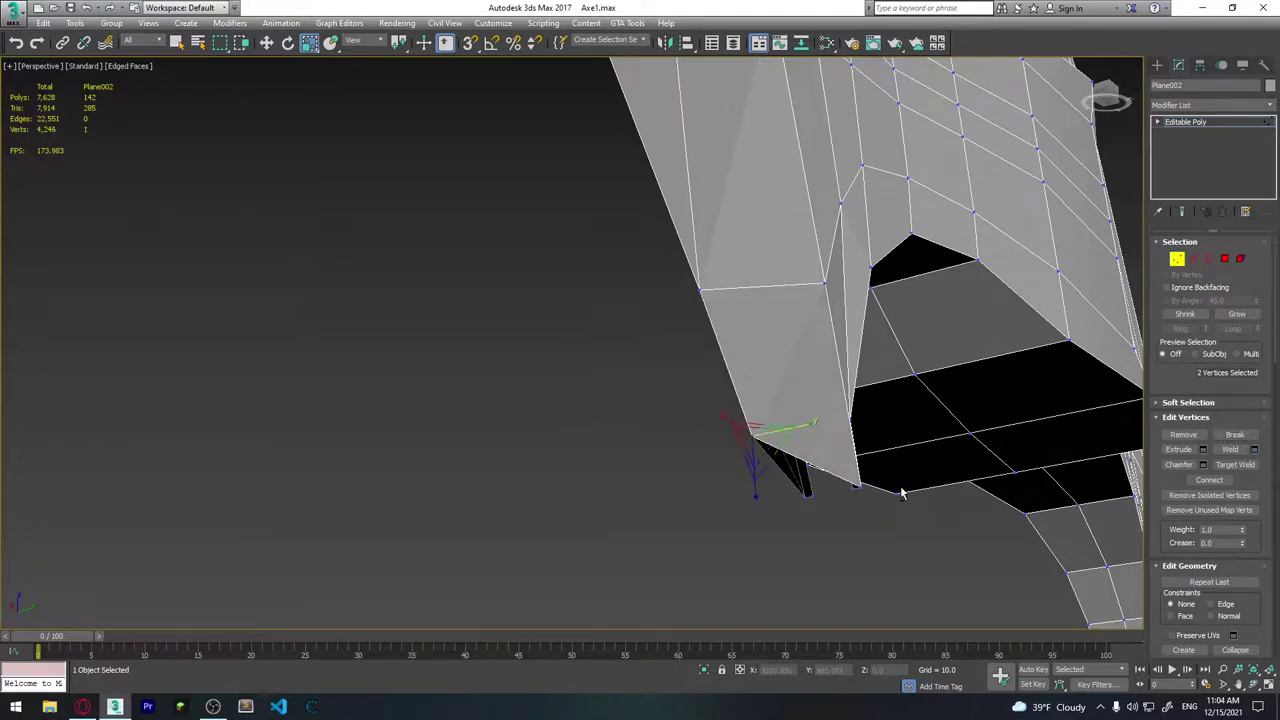
mouse_move(579, 396)
middle_mouse_down("alt")
mouse_move(915, 409)
mouse_move(771, 414)
mouse_move(714, 451)
mouse_move(726, 499)
middle_mouse_up("alt")
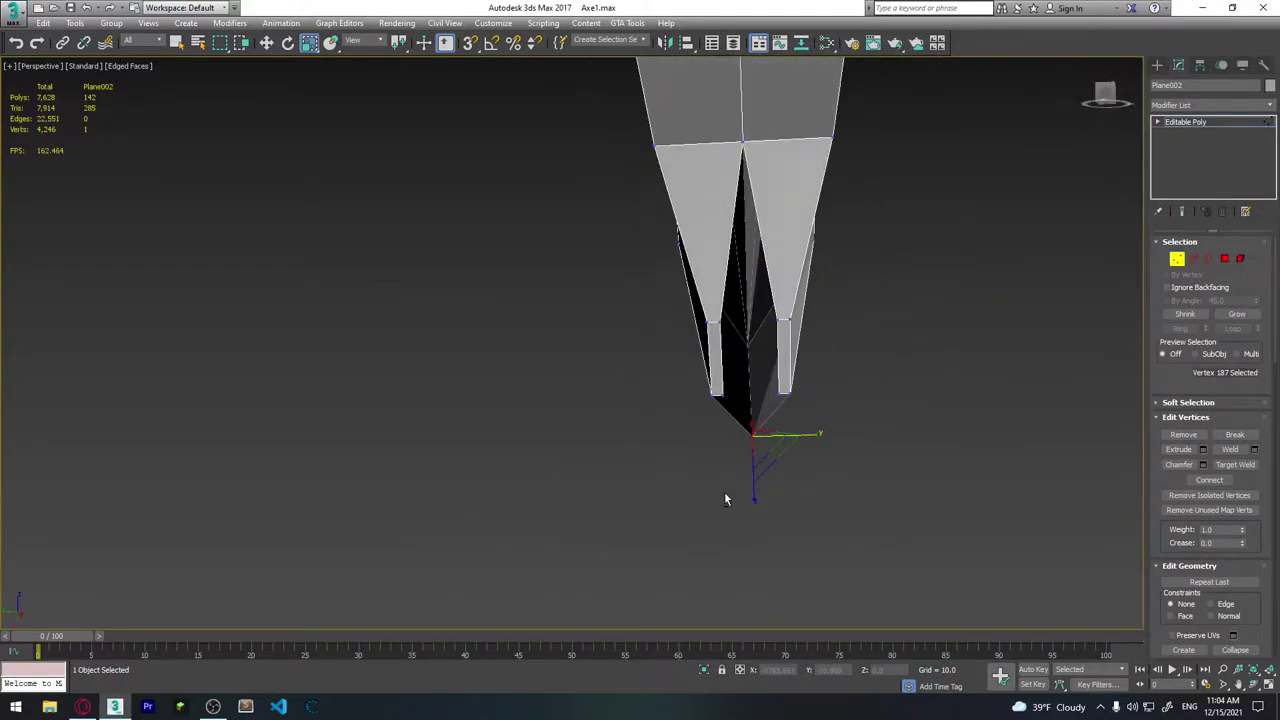
Weld the paired vertices near the blade tip into one.
left_click(718, 322)
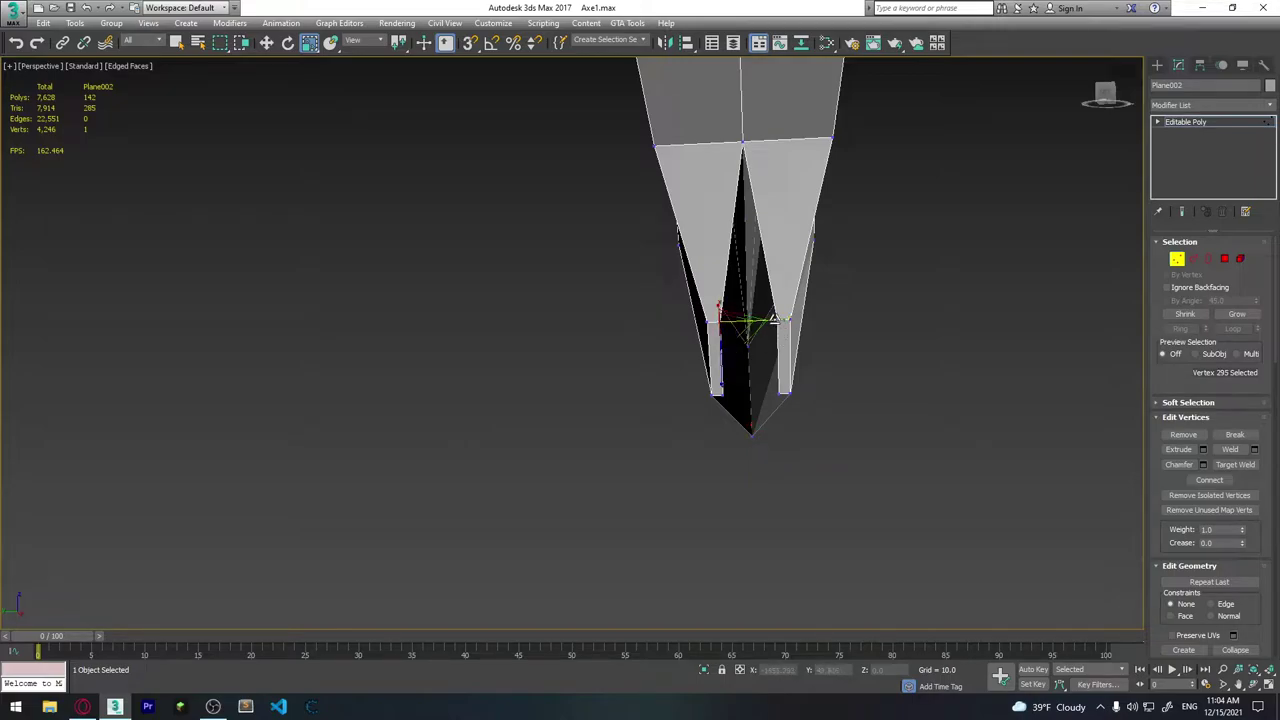
left_click(774, 319, "ctrl")
left_click(1255, 450)
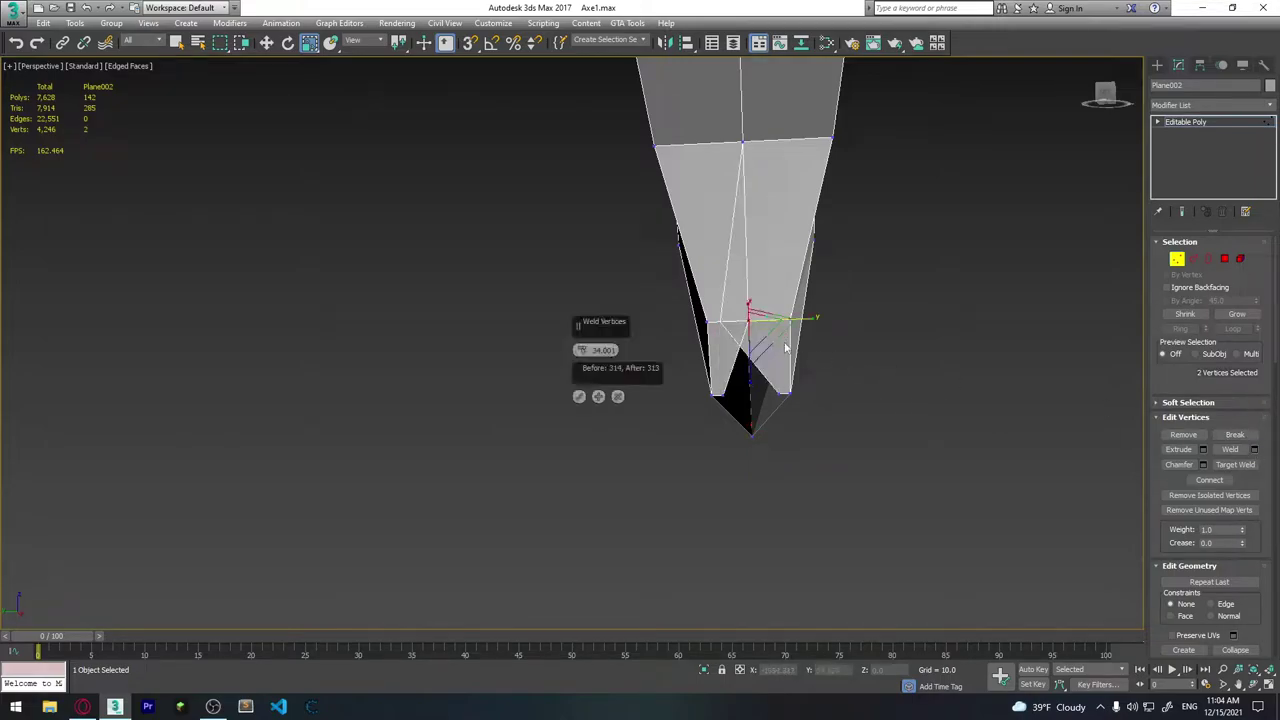
left_click(578, 397)
Weld the lower pair of vertices near the tip together.
left_click(723, 393)
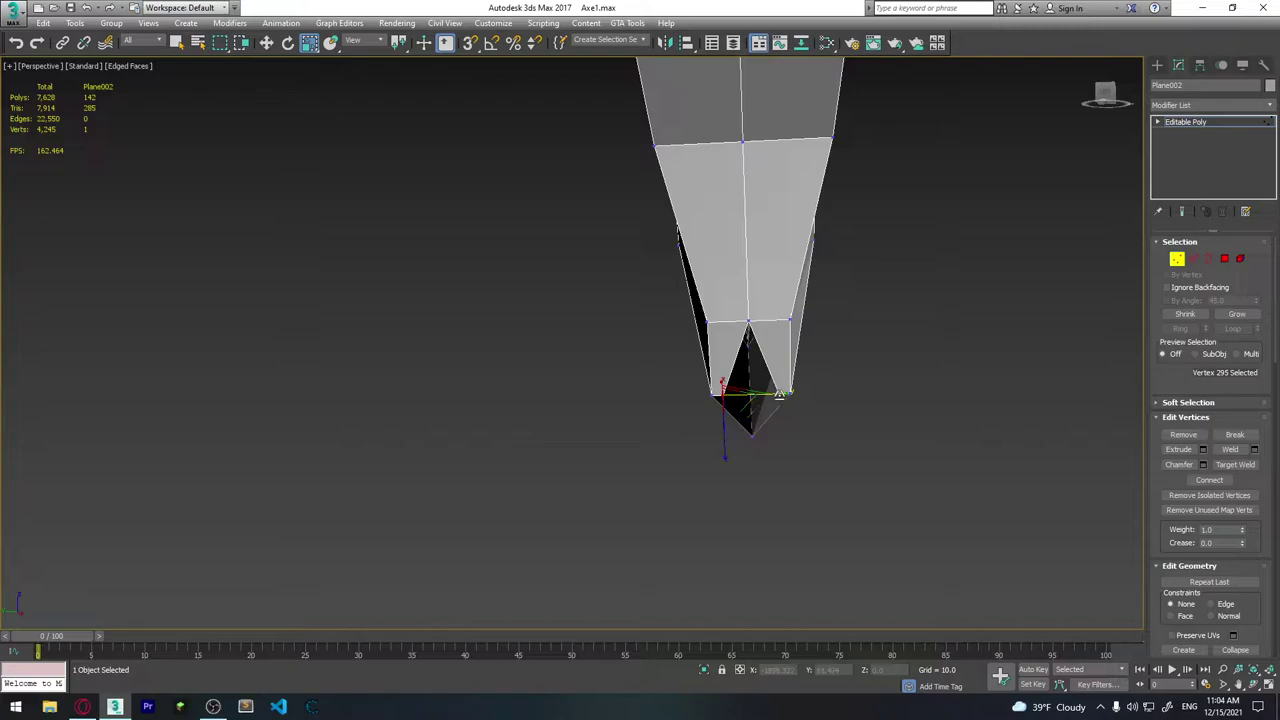
left_click(781, 393, "ctrl")
left_click(1255, 451)
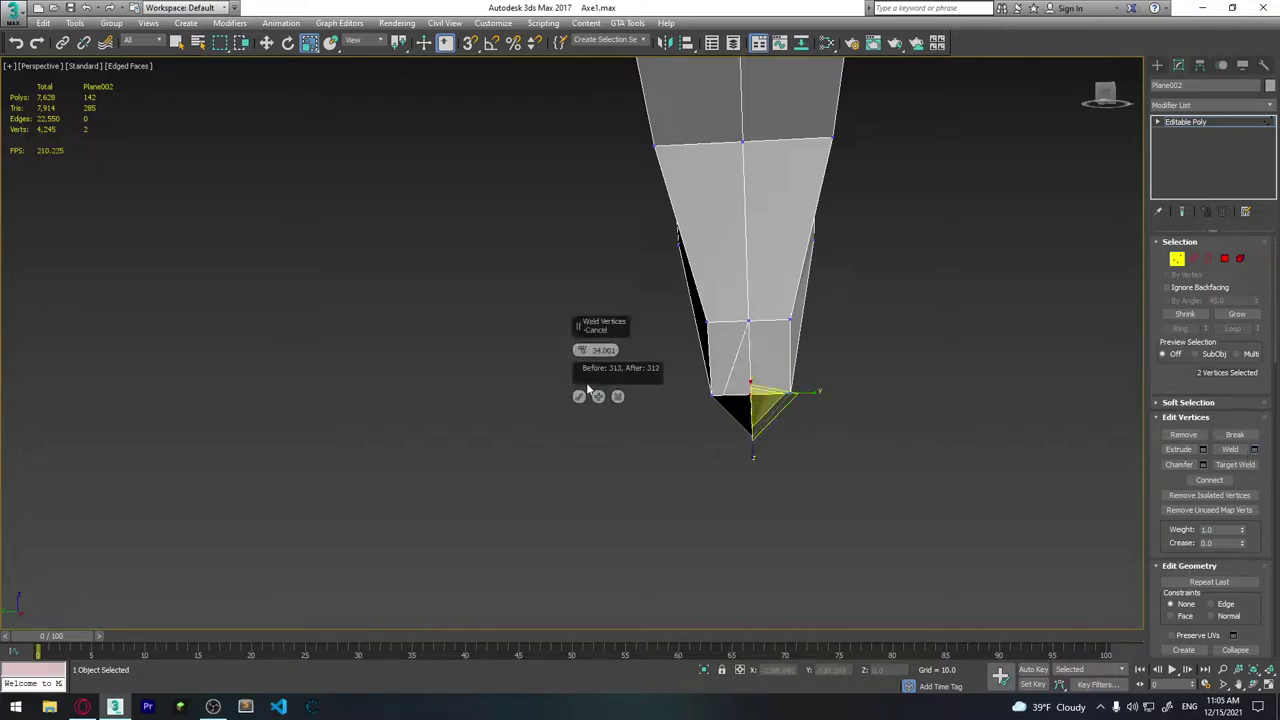
left_click(578, 397)
left_click(880, 415)
Weld the three end-face vertices at the lower corner into a single vertex.
scroll(784, 357, "up", 5)
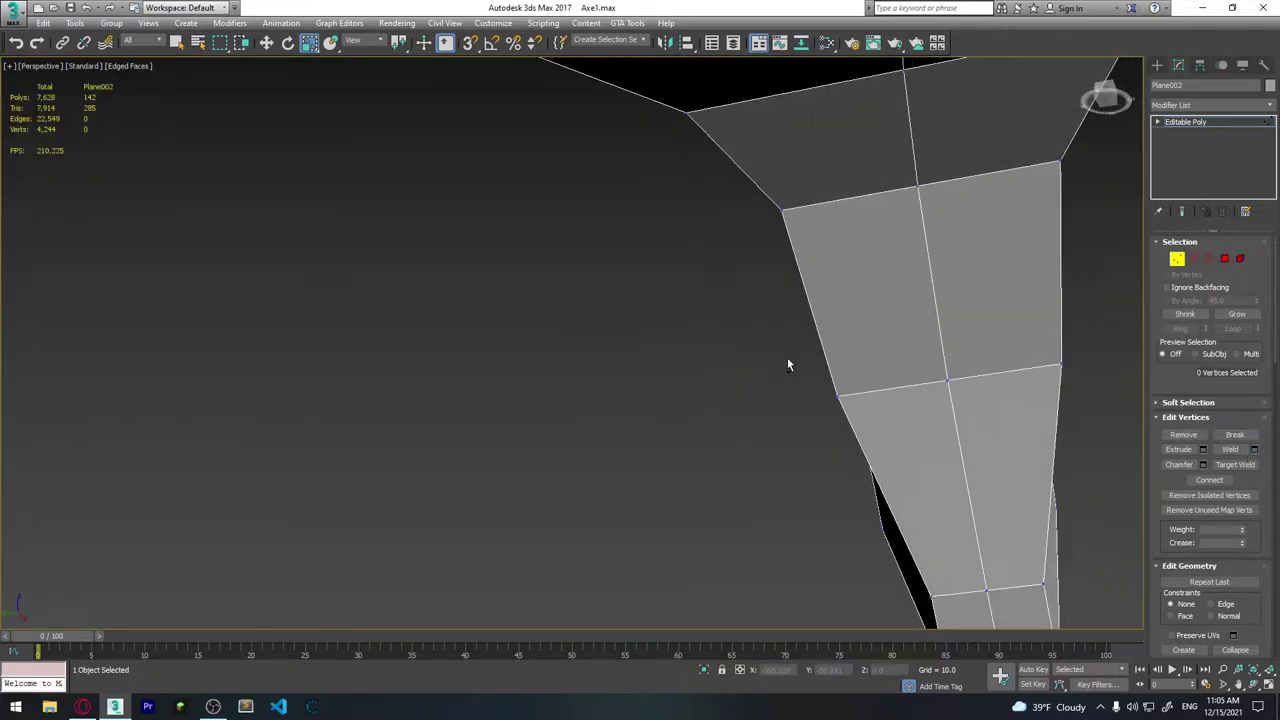
mouse_move(787, 357)
middle_mouse_down()
mouse_move(712, 165)
mouse_move(640, 274)
mouse_move(651, 240)
mouse_move(898, 285)
middle_mouse_up()
left_click(898, 285)
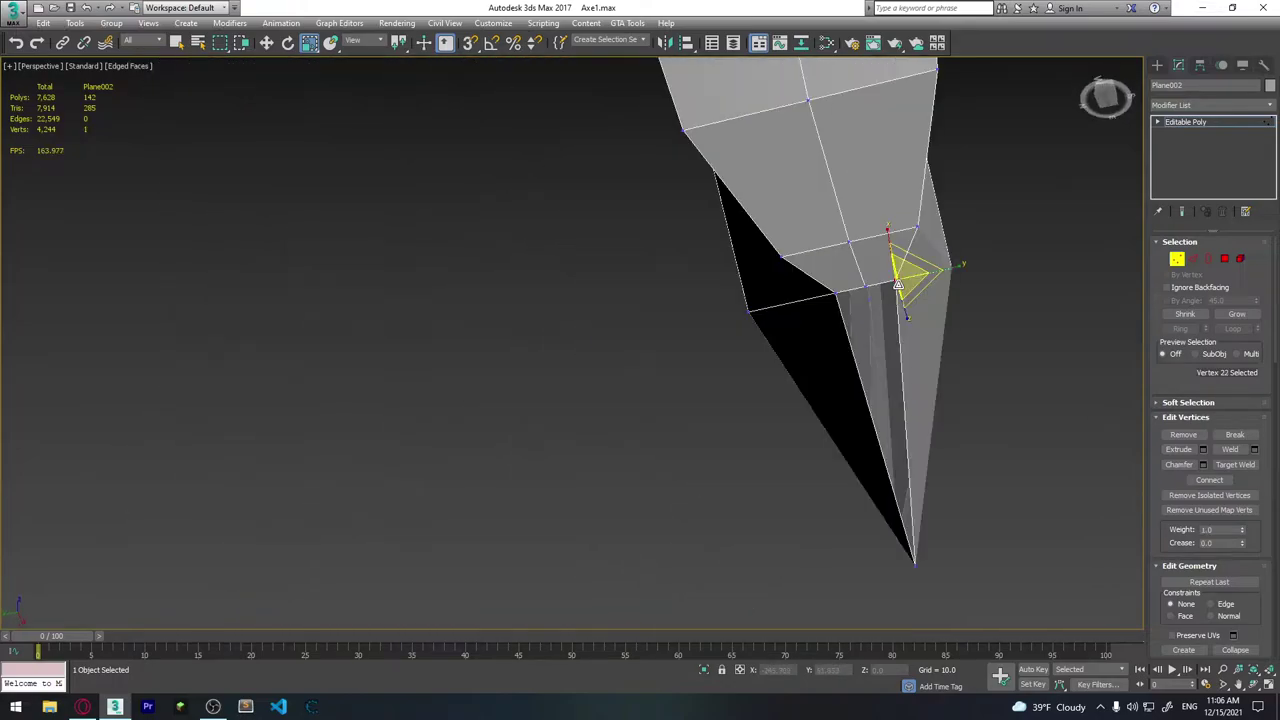
left_click(866, 285, "ctrl")
left_click(835, 294, "ctrl")
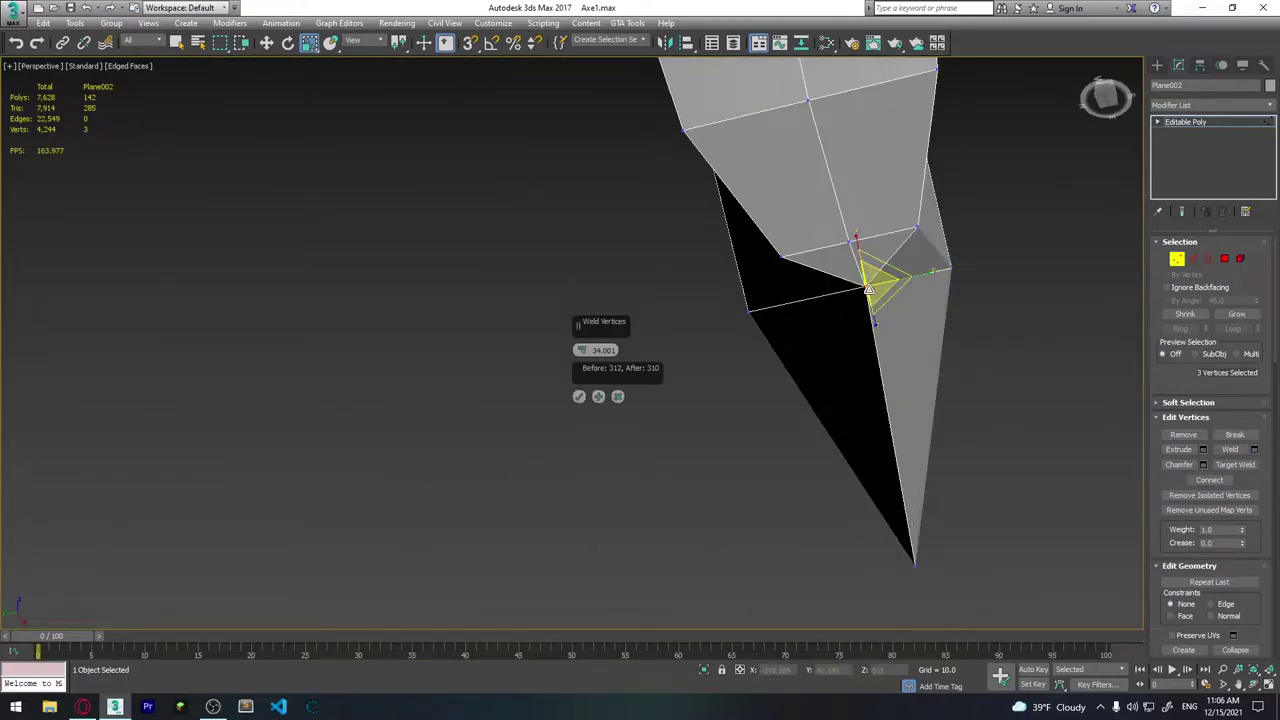
left_click(579, 397)
scroll(904, 291, "down", 2)
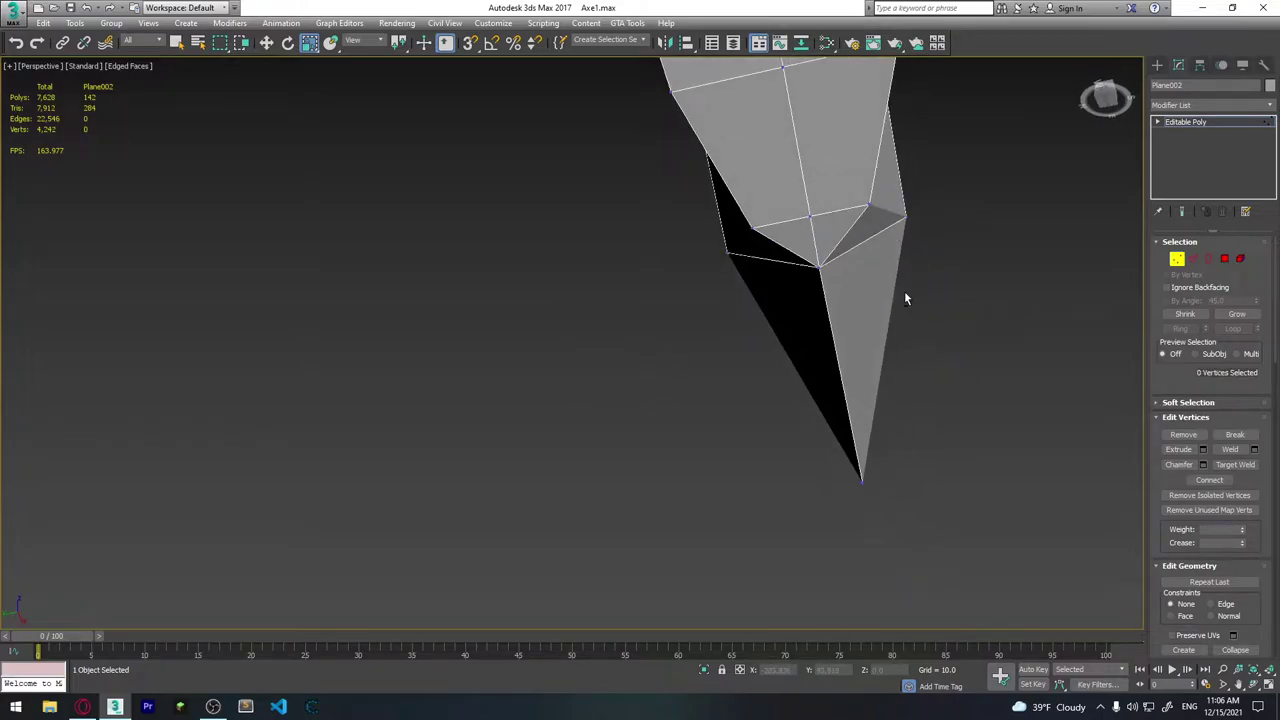
scroll(904, 290, "down", 1)
scroll(843, 296, "up", 2)
scroll(842, 292, "up", 2)
scroll(913, 251, "down", 1)
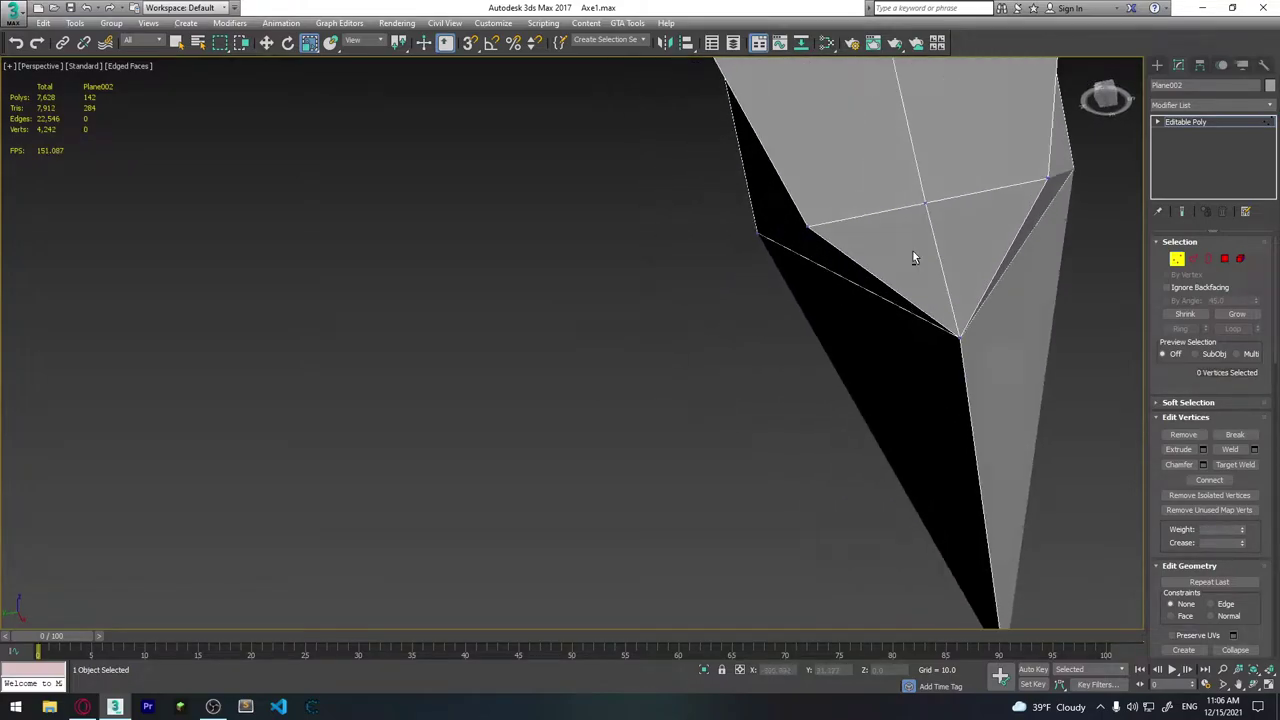
scroll(920, 248, "up", 1)
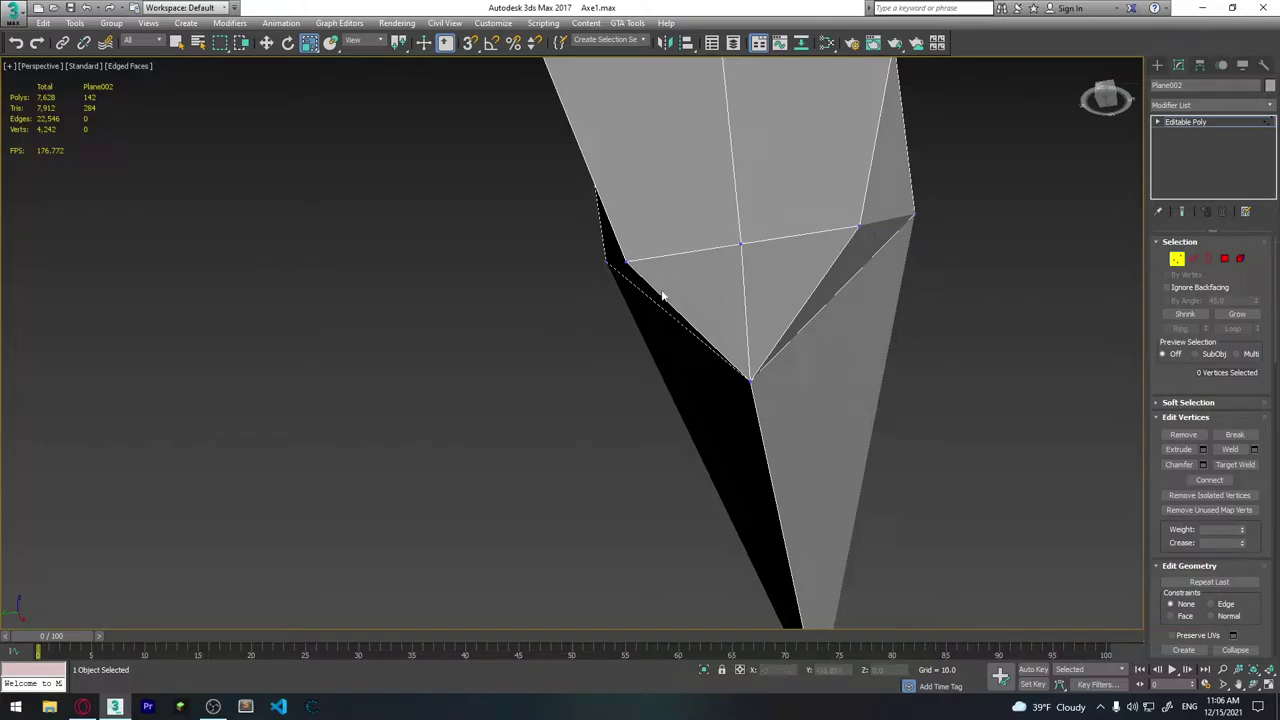
scroll(842, 241, "down", 3)
middle_click_drag(830, 251, 811, 203, "alt")
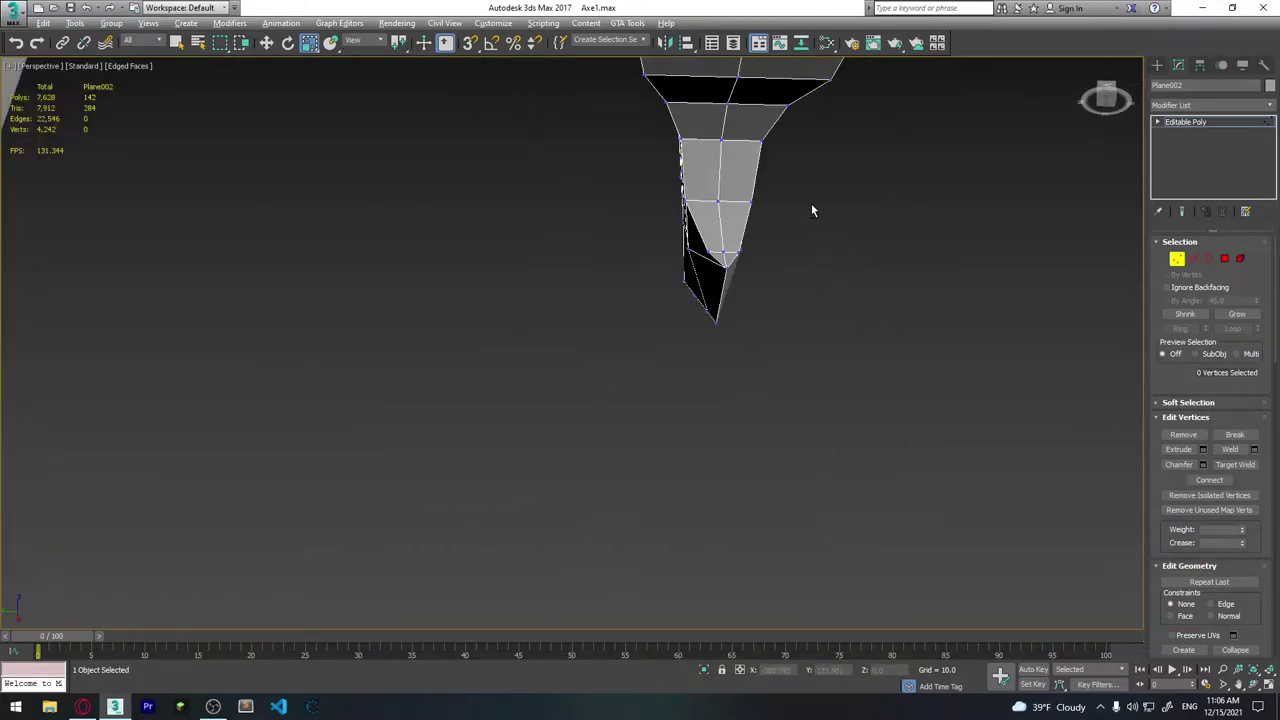
scroll(811, 203, "up", 4)
In Polygon mode, select the end face at the blade tip.
key("4")
left_click(855, 489)
mouse_move(855, 489)
middle_mouse_down("alt")
mouse_move(945, 466)
mouse_move(1094, 493)
mouse_move(834, 491)
mouse_move(847, 497)
middle_mouse_up("alt")
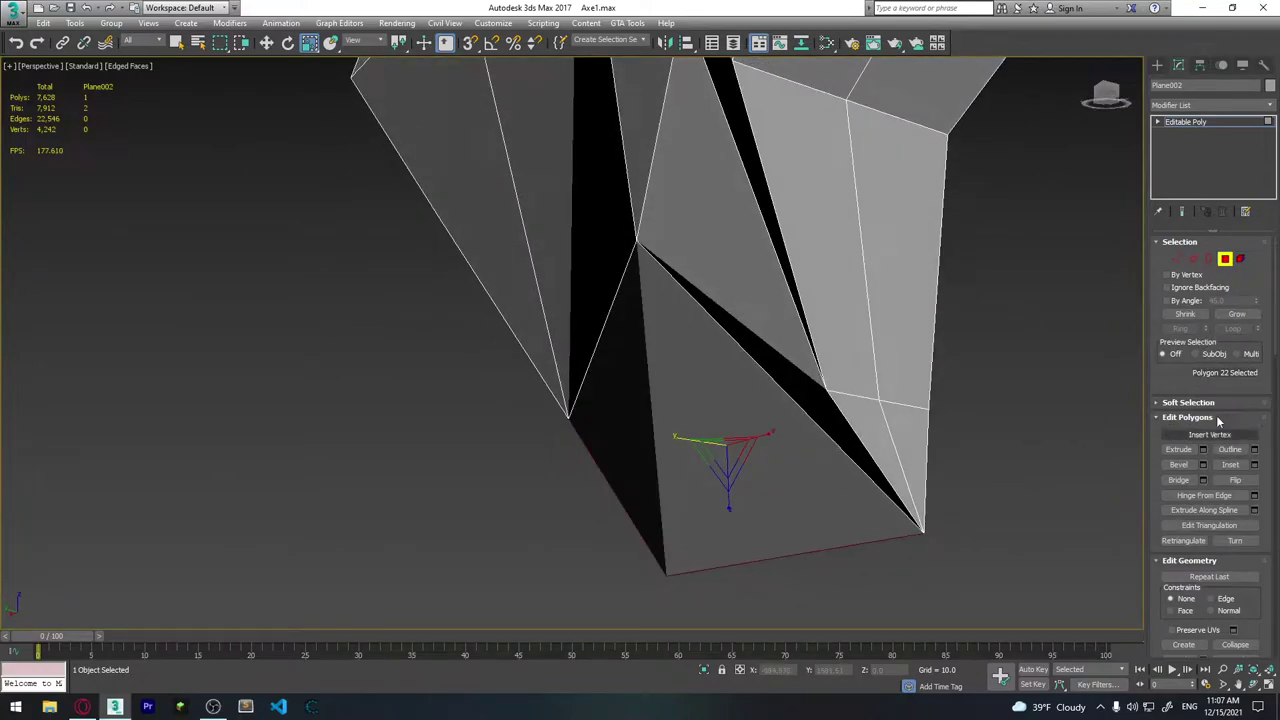
Cut new edges across the tip's end face, one reaching the red face's corner.
scroll(1266, 476, "down", 2)
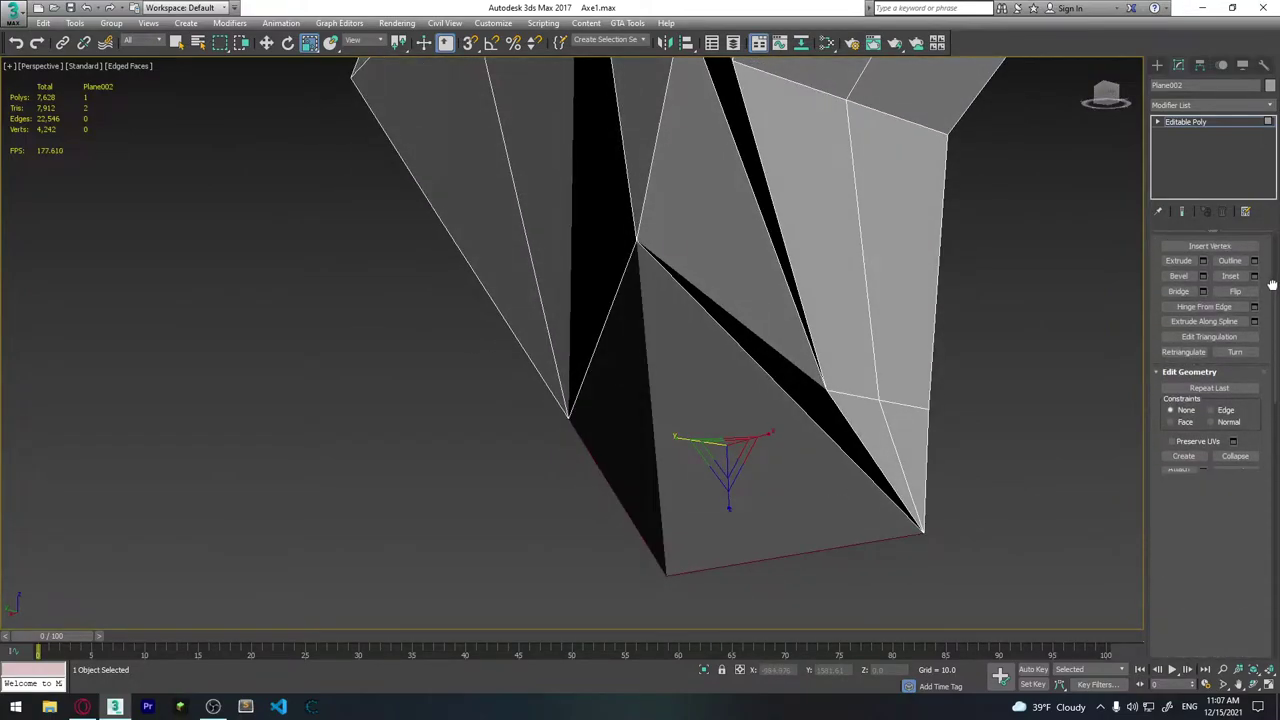
scroll(1265, 470, "down", 2)
middle_click_drag(980, 459, 773, 428, "alt")
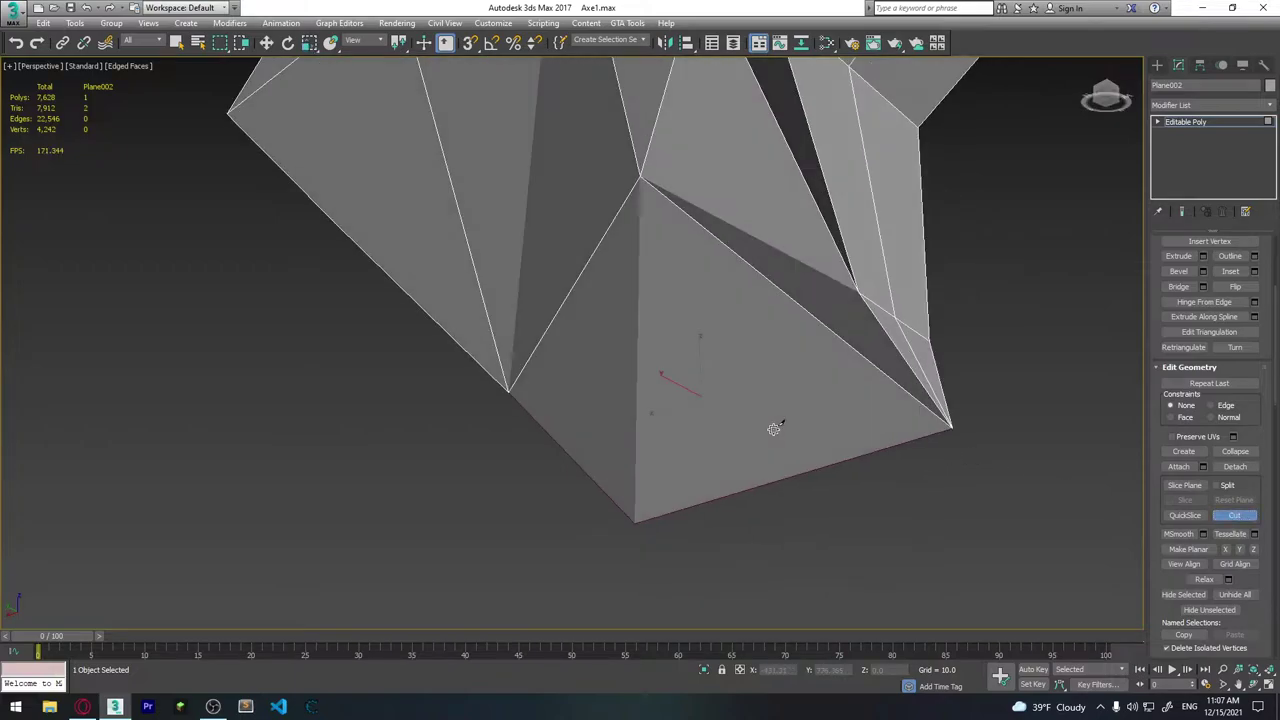
left_click(870, 367)
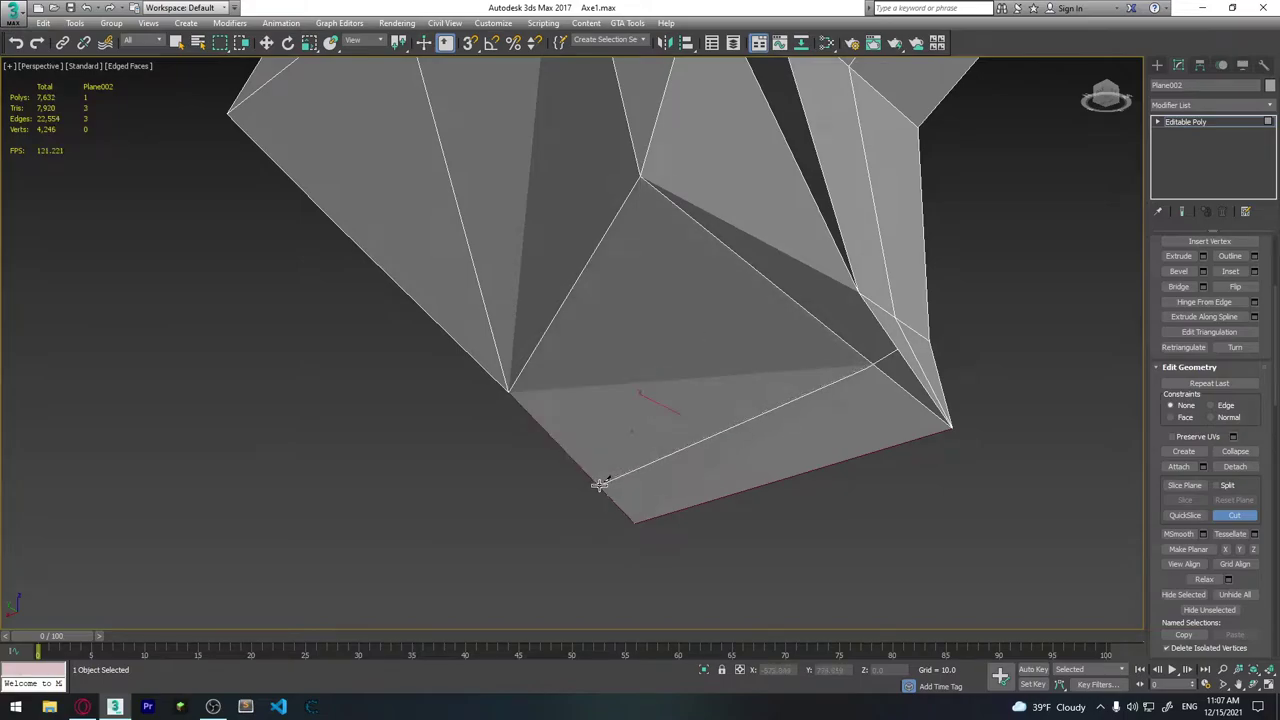
mouse_move(575, 545)
middle_mouse_down("alt")
mouse_move(617, 536)
mouse_move(692, 456)
mouse_move(800, 452)
mouse_move(852, 527)
middle_mouse_up("alt")
middle_click_drag(735, 464, 895, 324)
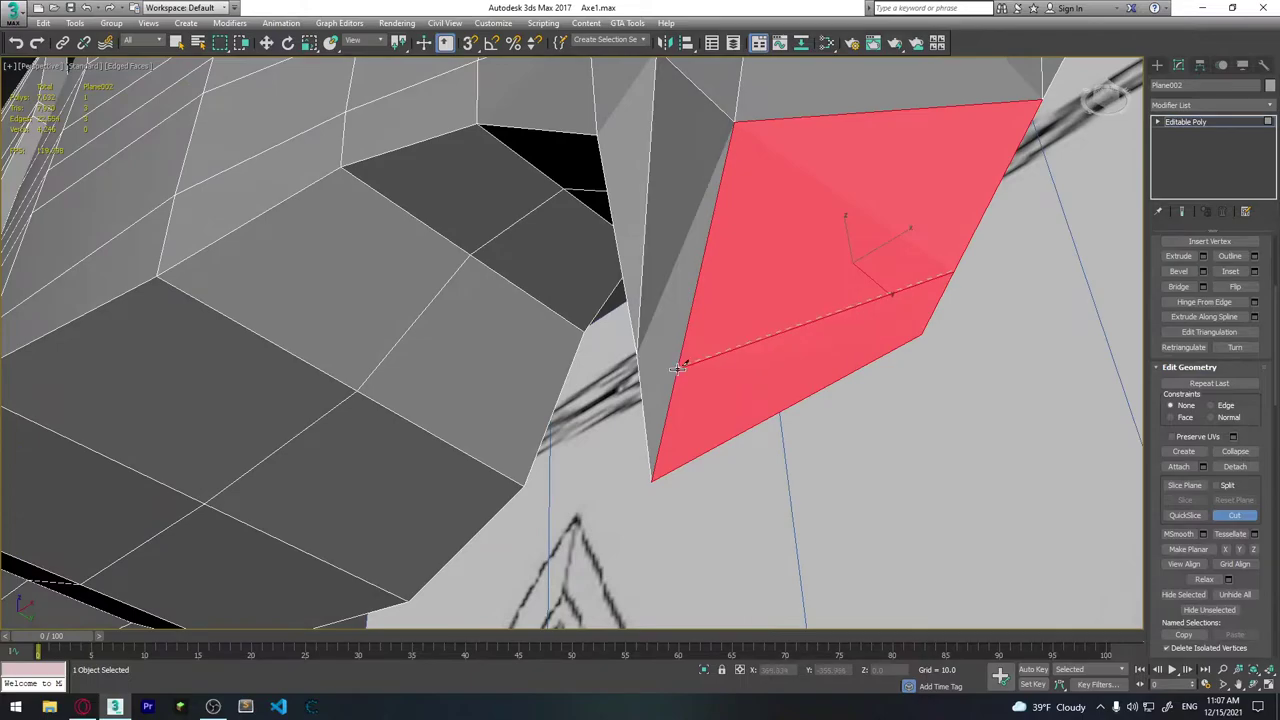
mouse_move(650, 444)
middle_mouse_down("alt")
mouse_move(677, 371)
mouse_move(751, 380)
mouse_move(783, 417)
middle_mouse_up("alt")
left_click(668, 246)
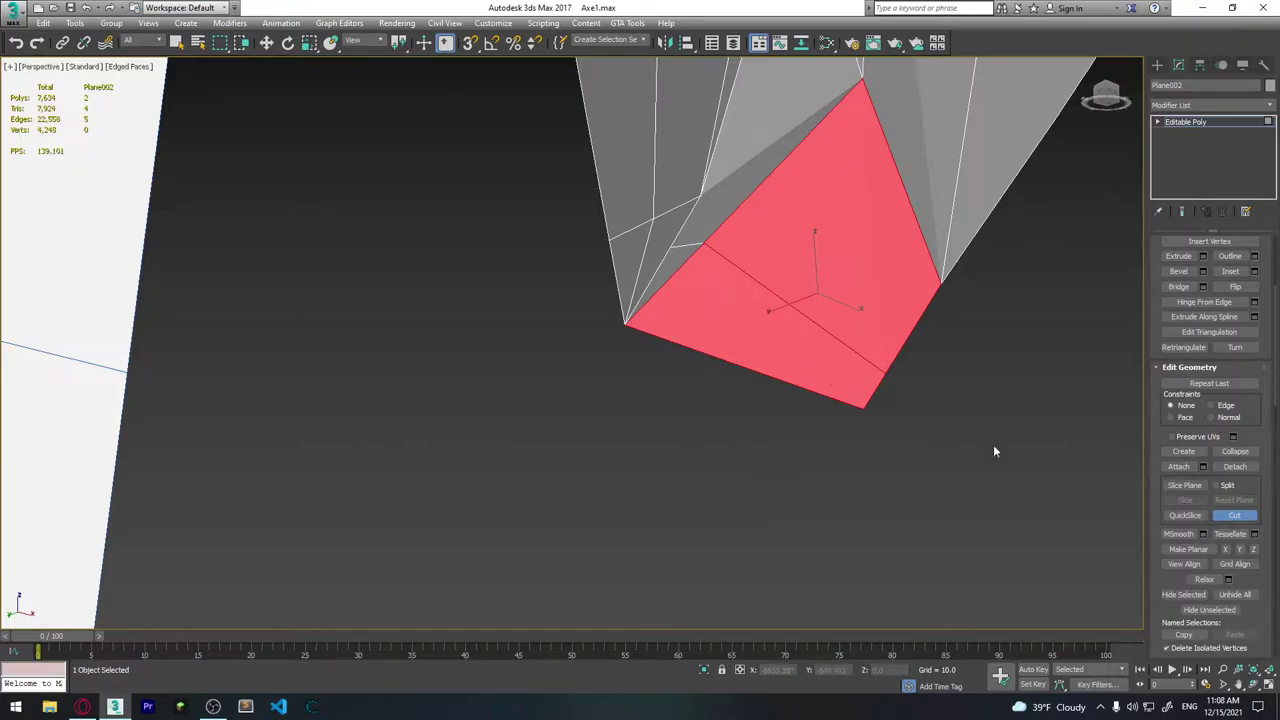
mouse_move(993, 451)
middle_mouse_down("alt")
mouse_move(897, 363)
mouse_move(628, 409)
mouse_move(660, 396)
middle_mouse_up("alt")
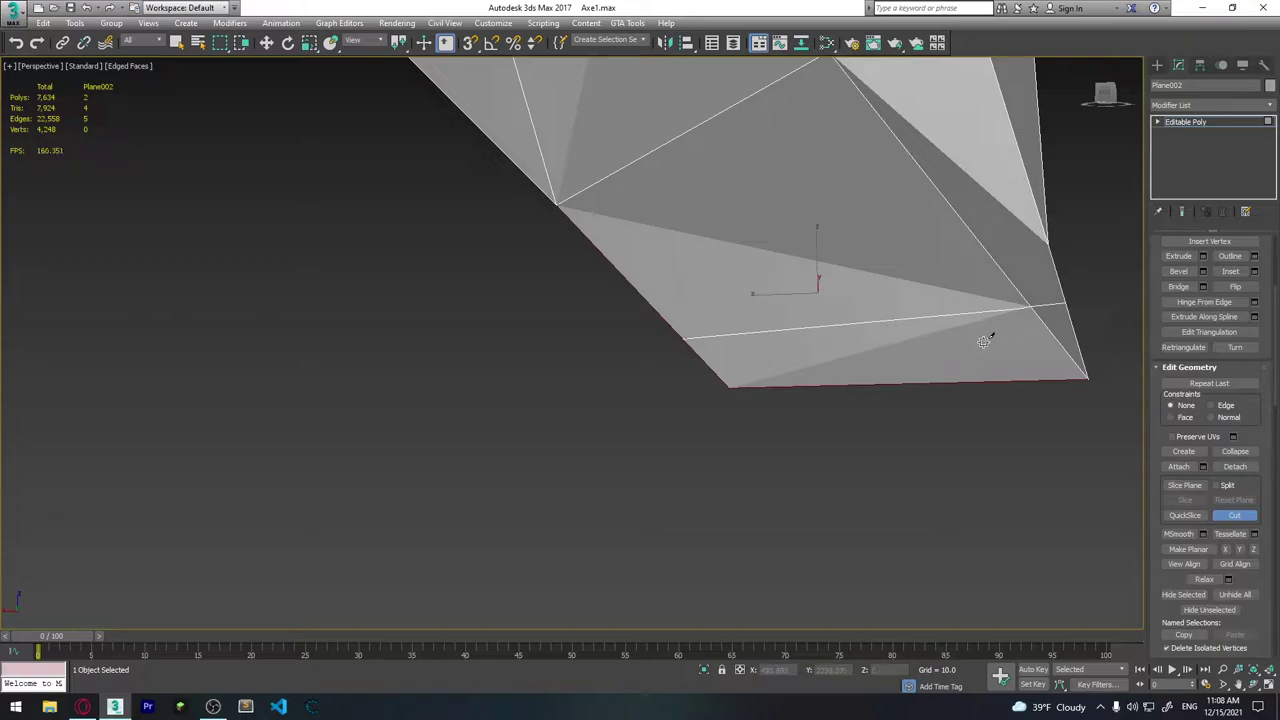
mouse_move(1046, 372)
middle_mouse_down("alt")
mouse_move(960, 374)
mouse_move(934, 389)
mouse_move(831, 360)
mouse_move(877, 371)
mouse_move(849, 376)
mouse_move(875, 353)
mouse_move(997, 363)
mouse_move(940, 360)
middle_mouse_up("alt")
scroll(1213, 314, "up", 5)
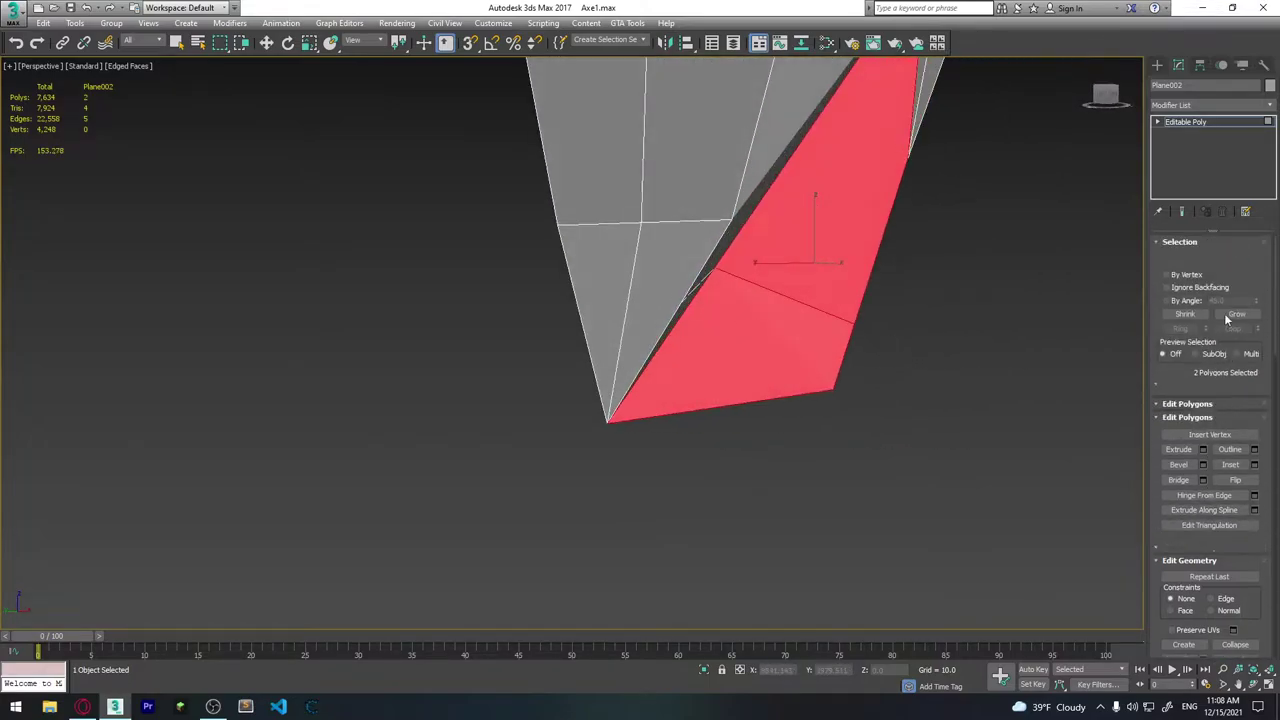
left_click(1177, 259)
mouse_move(1084, 298)
middle_mouse_down("alt")
mouse_move(589, 331)
mouse_move(969, 348)
middle_mouse_up("alt")
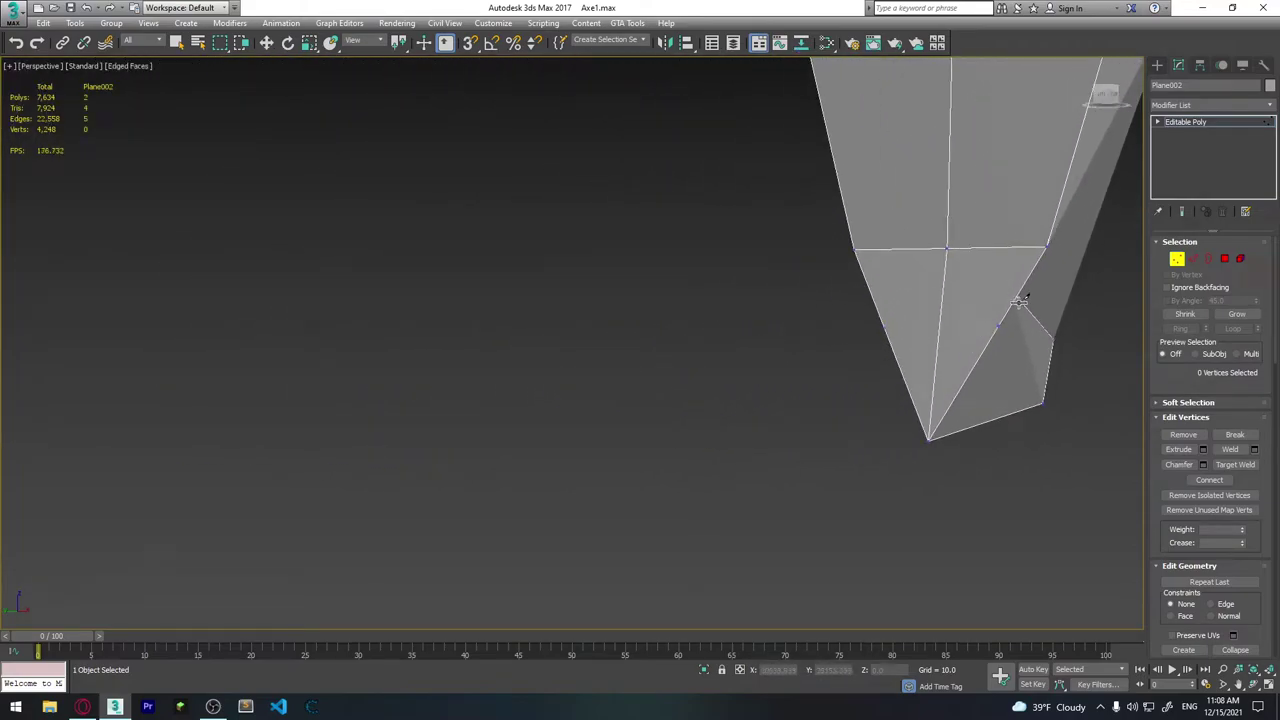
left_click(1222, 259)
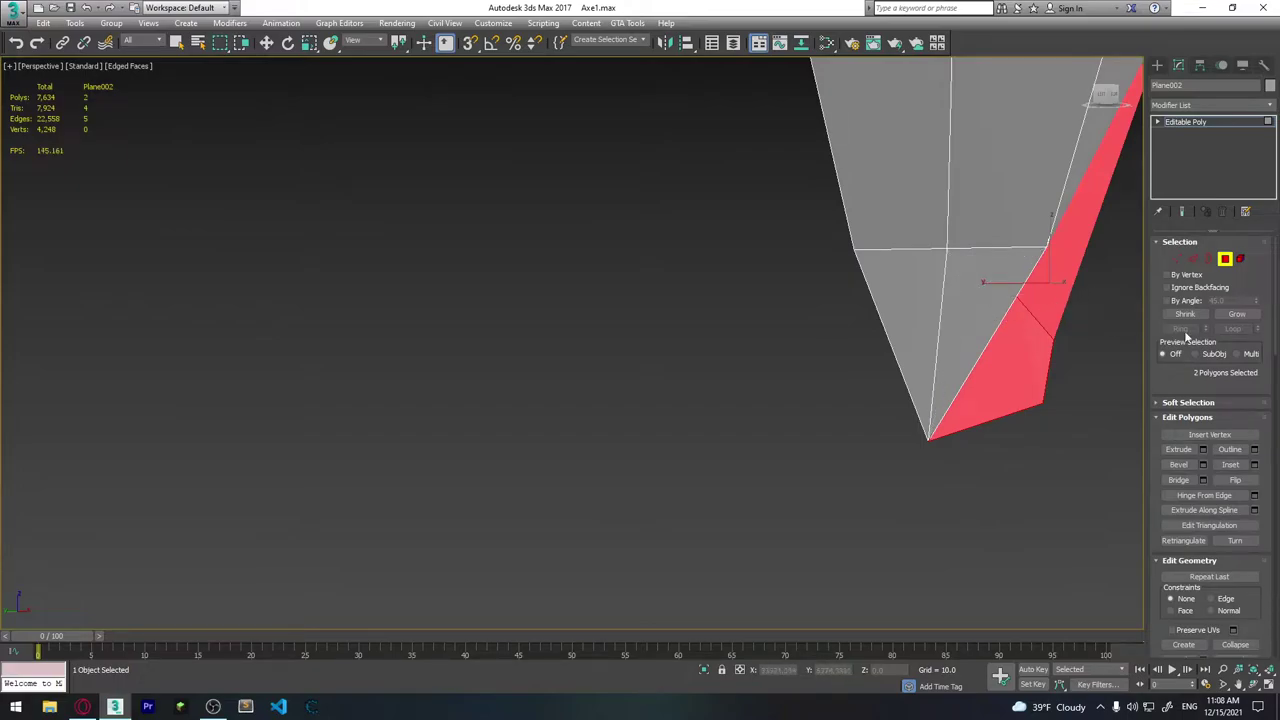
scroll(1241, 540, "down", 3)
left_click(1236, 609)
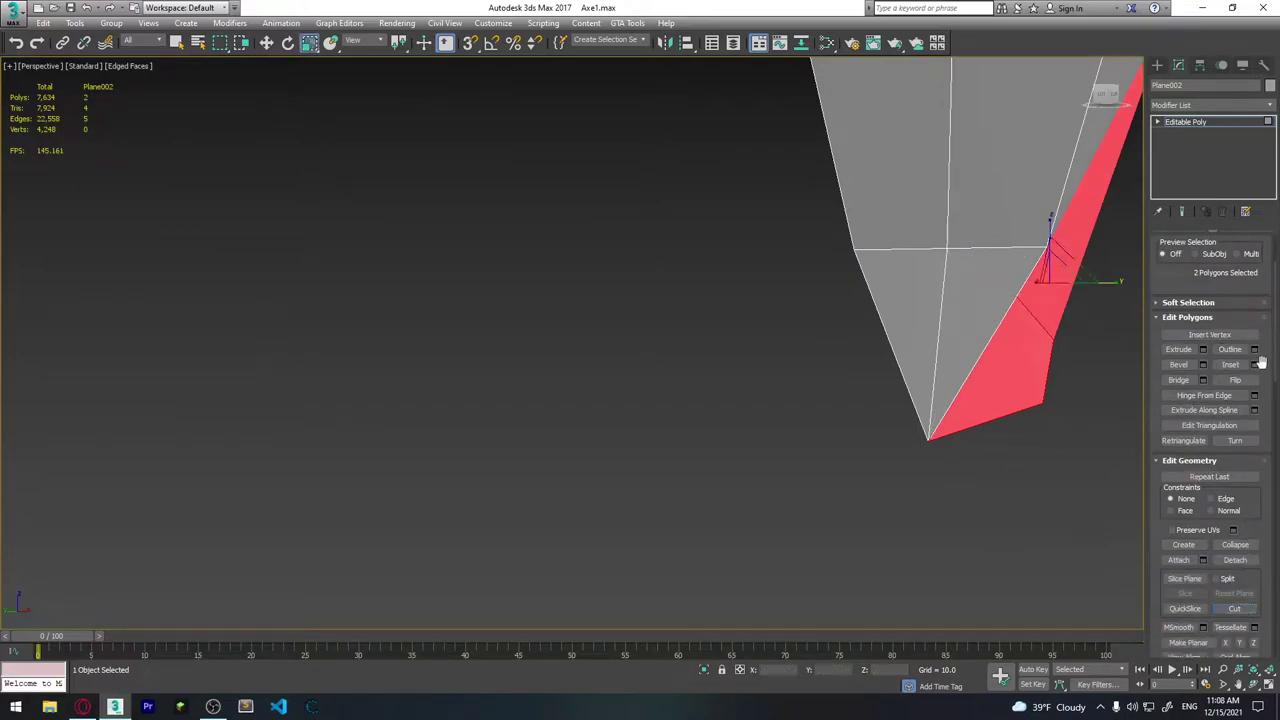
scroll(1256, 385, "up", 3)
left_click(1000, 283)
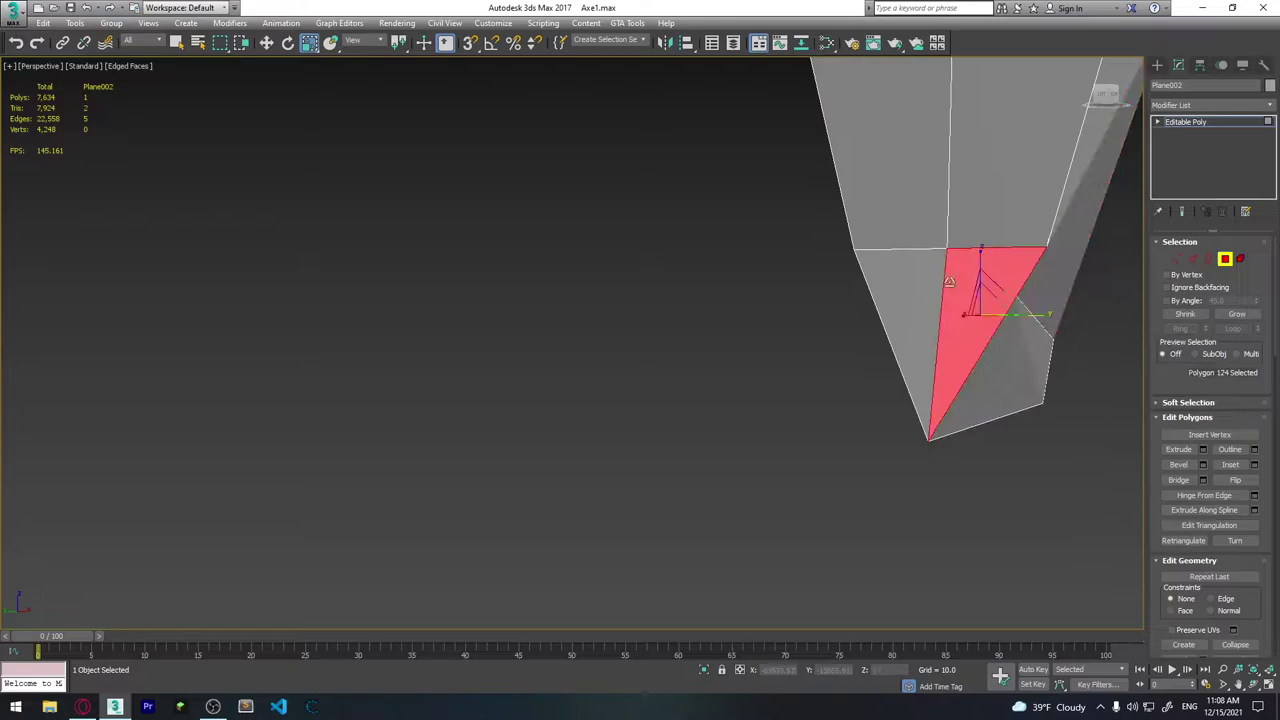
left_click(914, 288)
left_click(1175, 260)
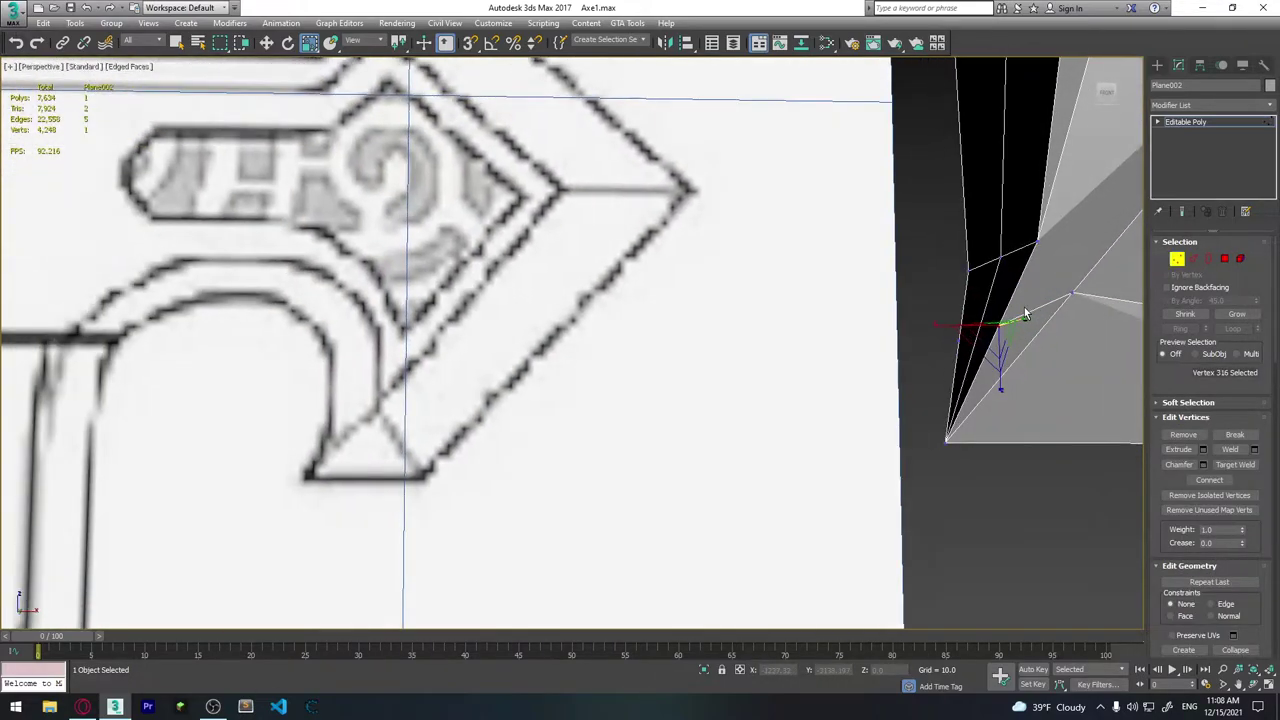
key("w")
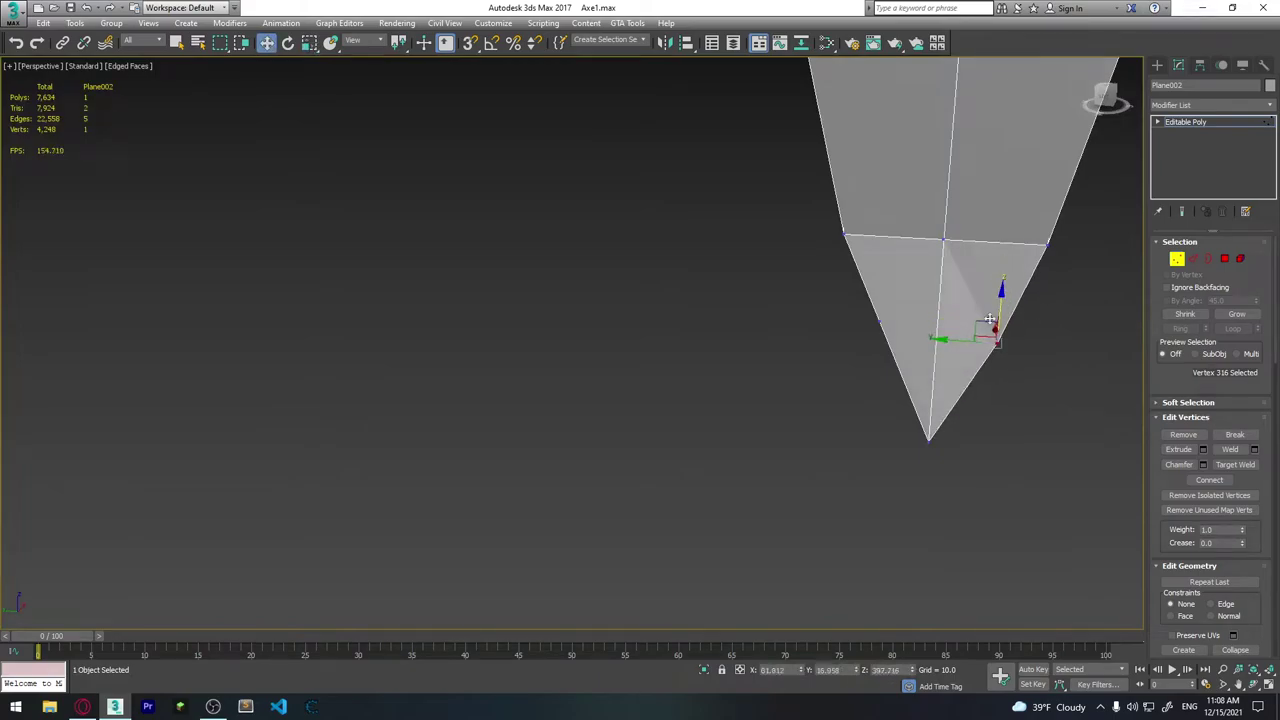
left_click_drag(961, 343, 1080, 356)
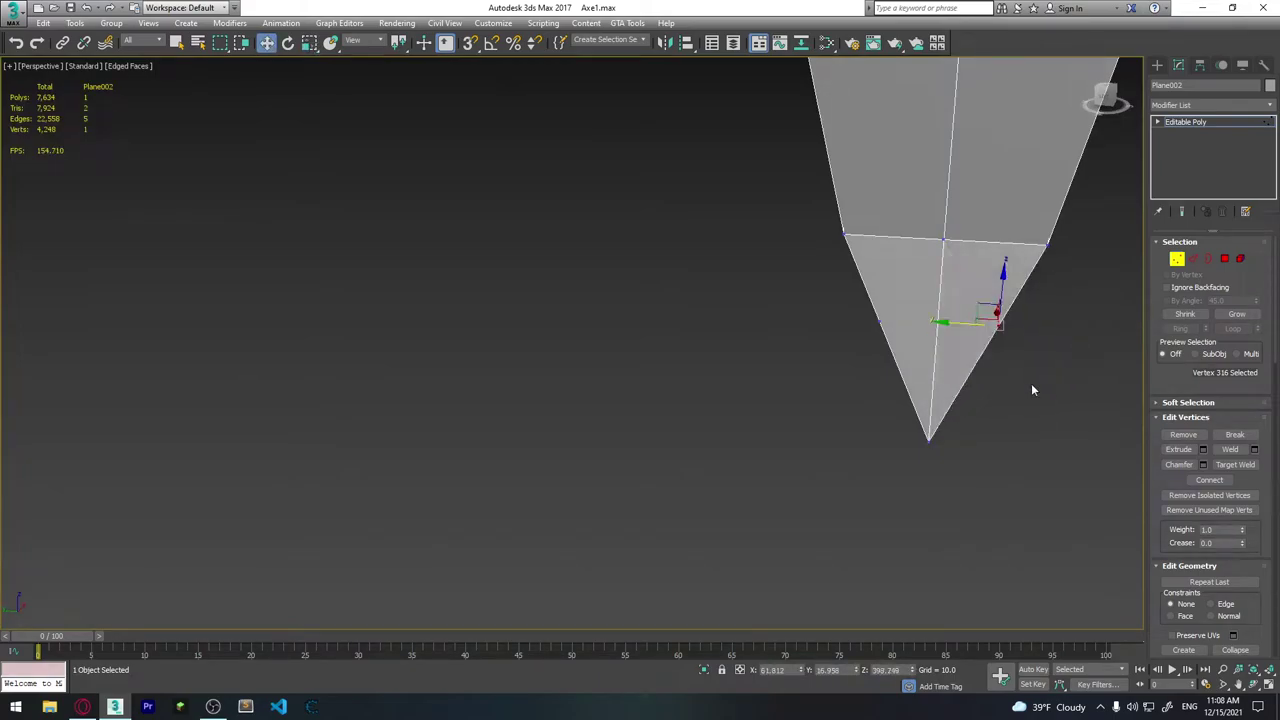
key("ctrl+z")
key("shift+z")
key("shift+z")
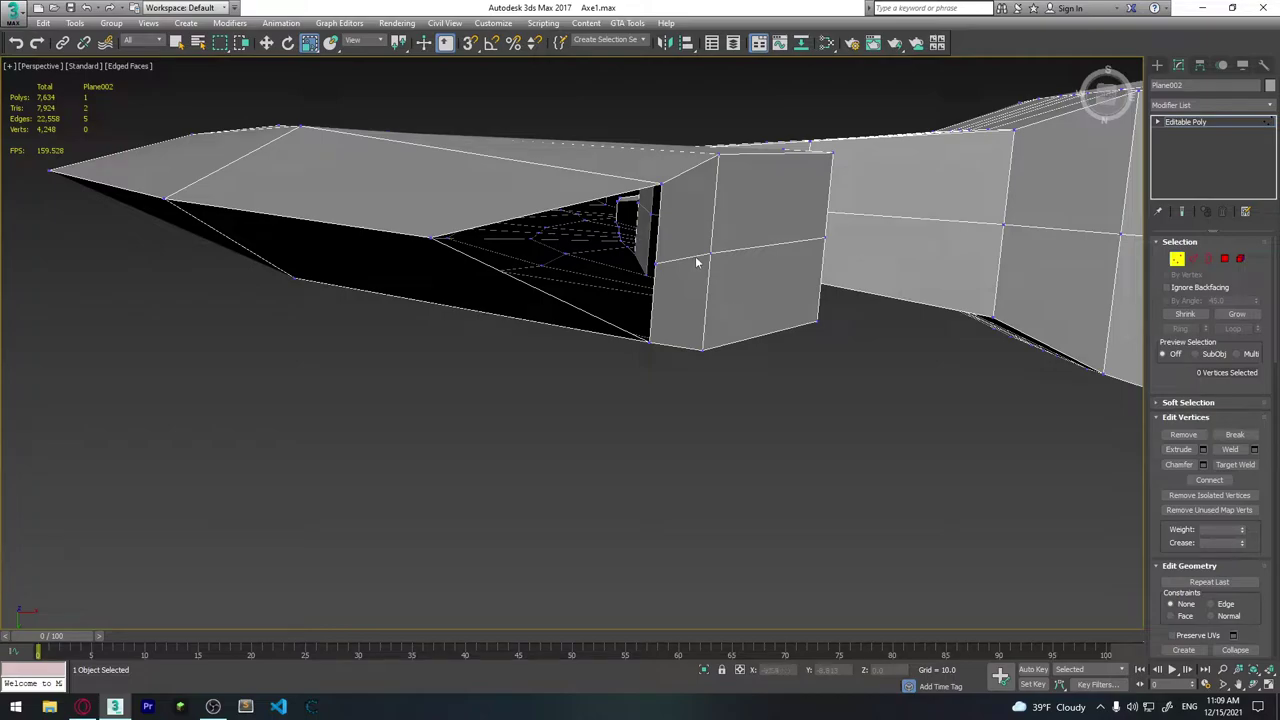
key("shift+z")
key("shift+z")
key("shift+z")
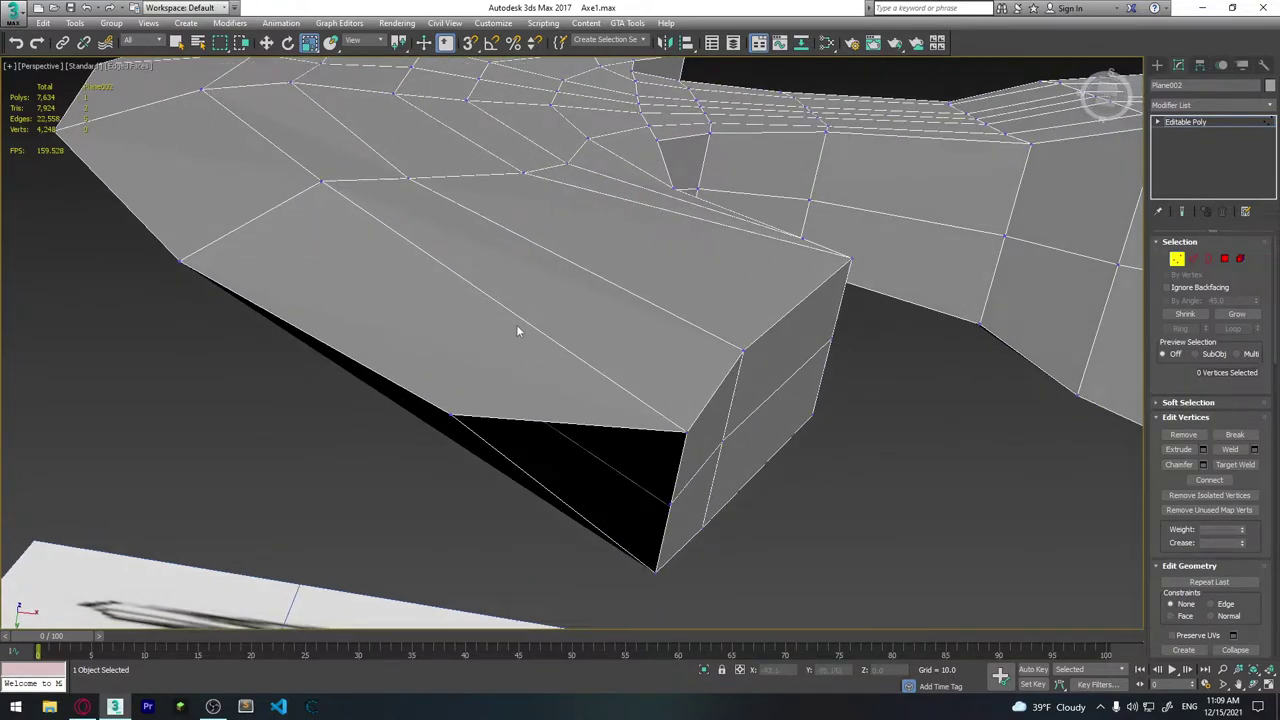
key("shift+z")
key("shift+z")
key("shift+z")
key("shift+z")
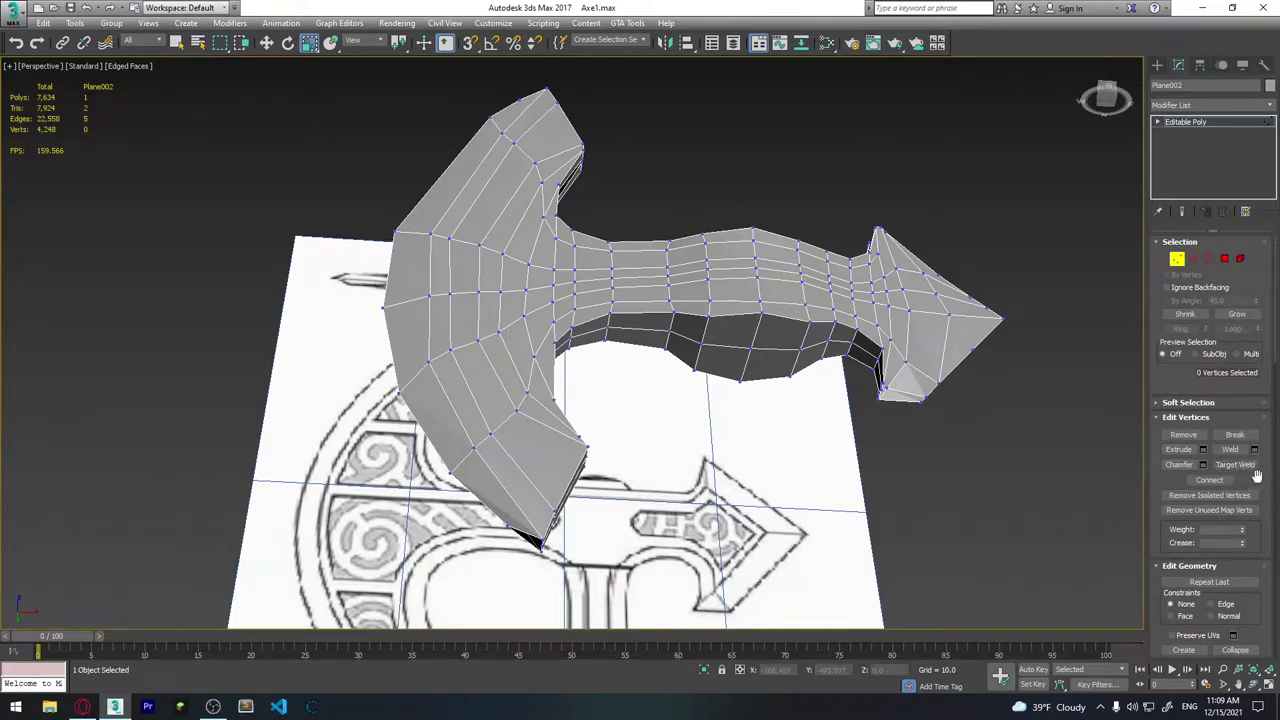
Select the edge at the blade's lower tip and orbit around the axe to inspect it.
left_click(1193, 260)
left_click(530, 533)
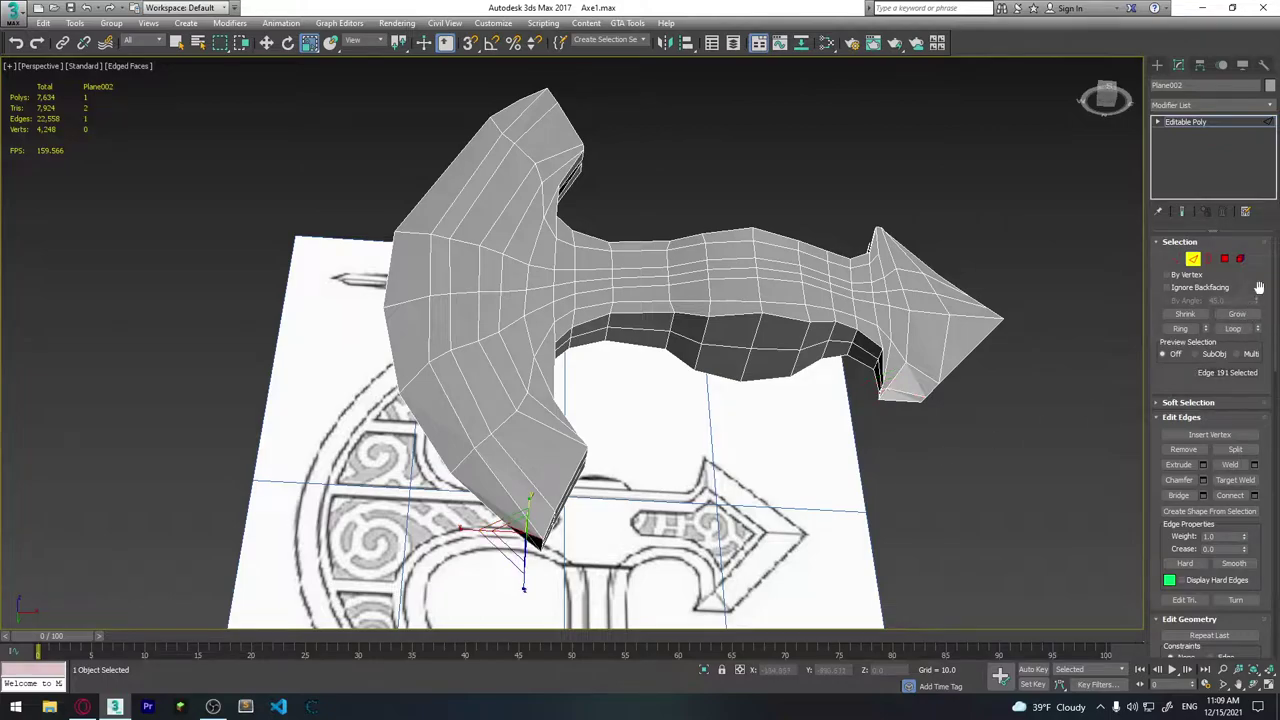
mouse_move(599, 462)
middle_mouse_down("alt")
mouse_move(608, 371)
mouse_move(740, 386)
mouse_move(774, 437)
mouse_move(708, 443)
mouse_move(484, 533)
middle_mouse_up("alt")
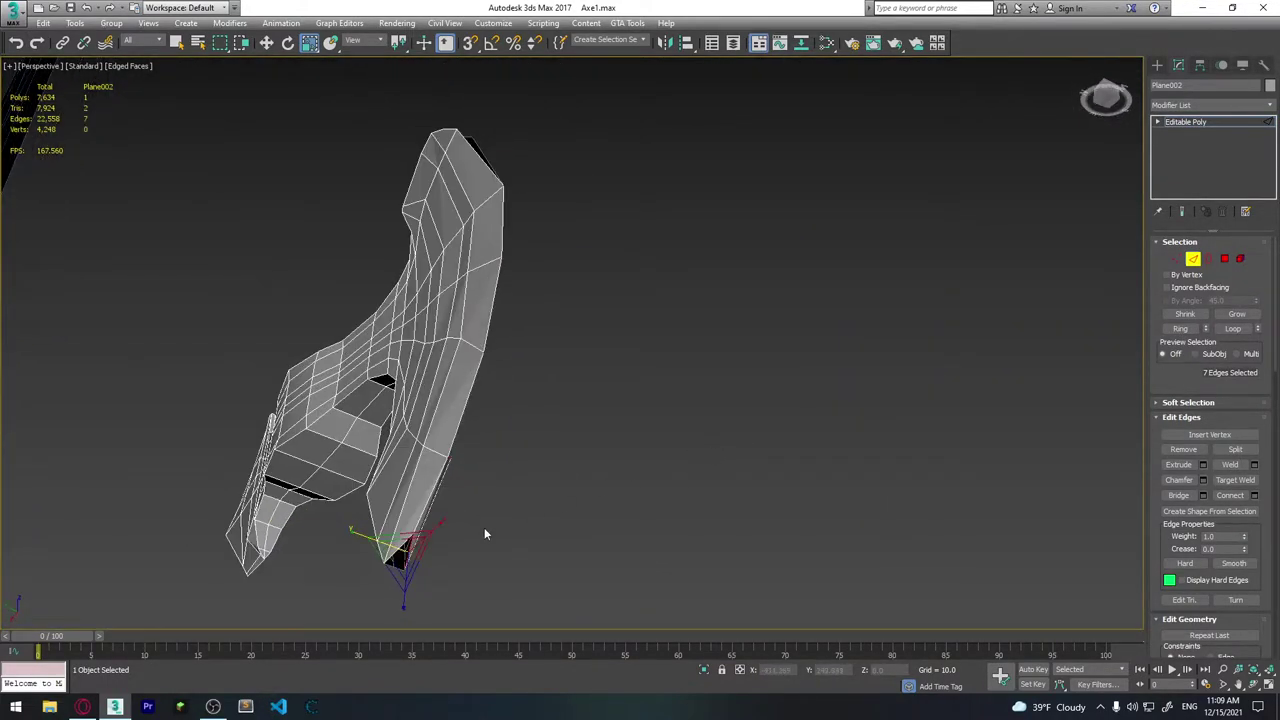
scroll(397, 562, "up", 3)
scroll(425, 530, "up", 4)
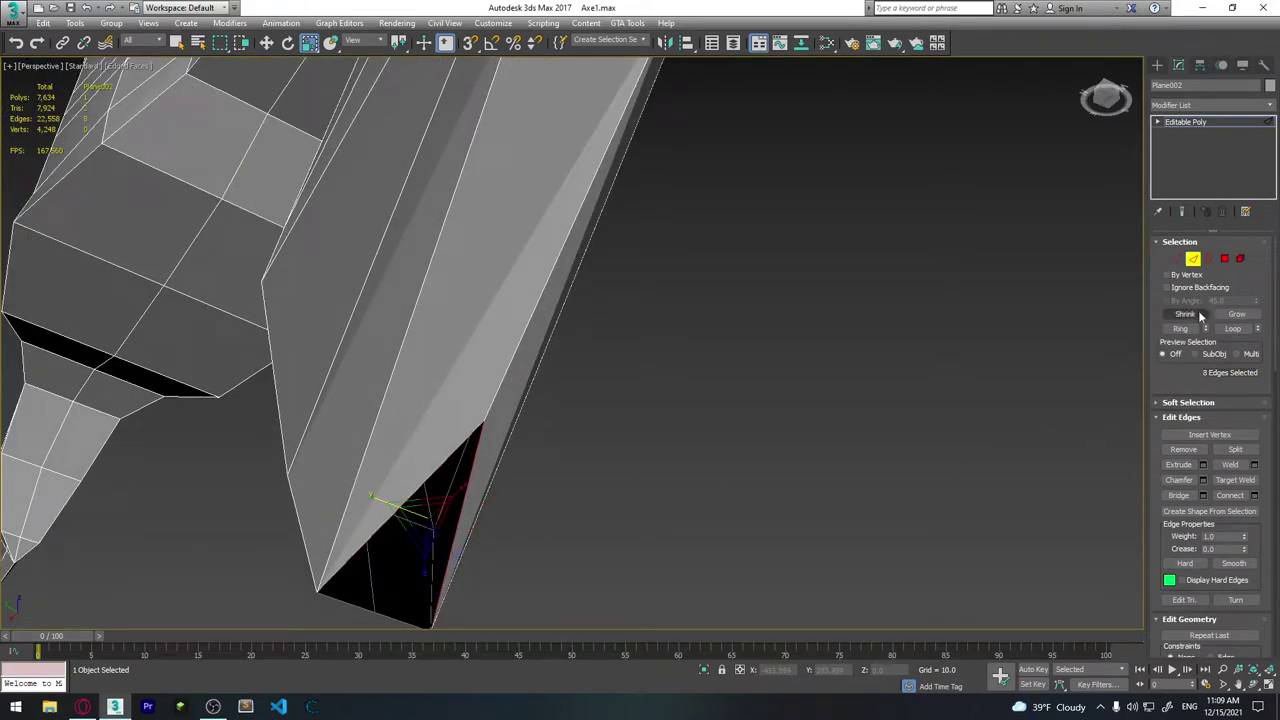
scroll(654, 463, "down", 3)
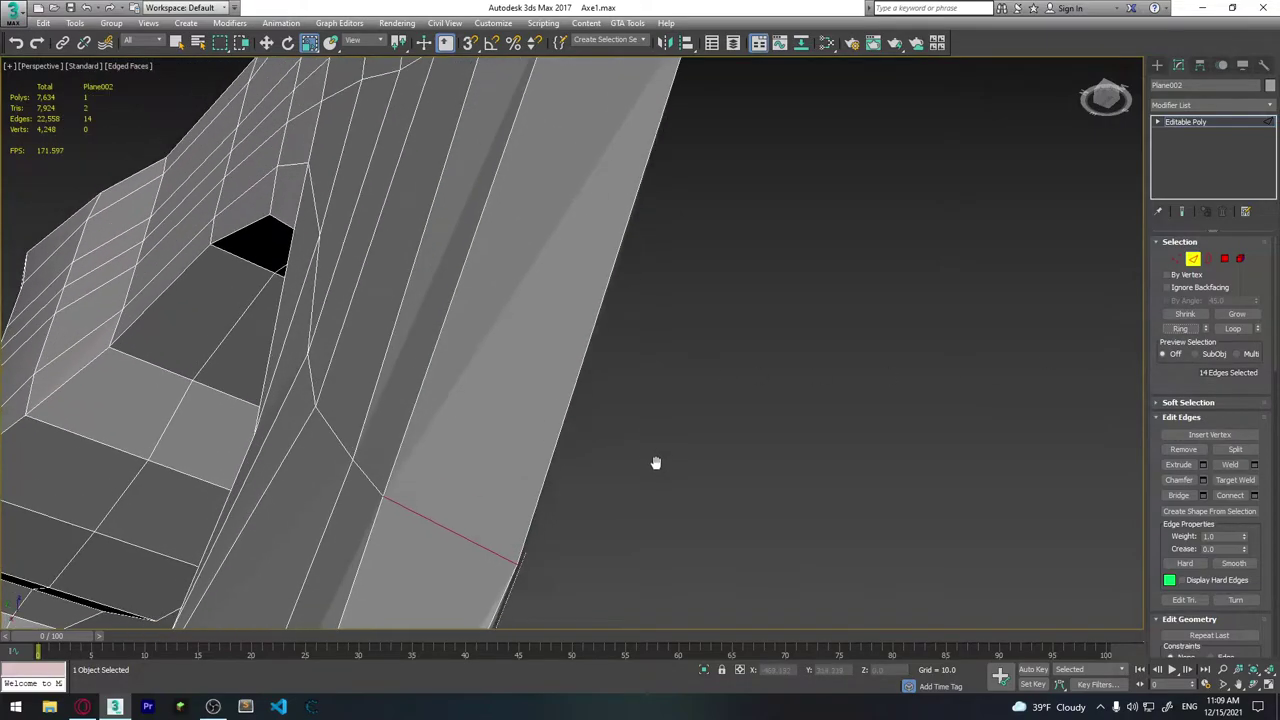
scroll(654, 451, "down", 5)
mouse_move(654, 451)
middle_mouse_down("alt")
mouse_move(731, 443)
mouse_move(590, 462)
mouse_move(630, 575)
mouse_move(912, 447)
mouse_move(714, 380)
middle_mouse_up("alt")
left_click(912, 447)
scroll(714, 380, "up", 3)
scroll(655, 337, "up", 3)
mouse_move(655, 337)
middle_mouse_down("alt")
mouse_move(697, 289)
mouse_move(651, 309)
mouse_move(654, 262)
mouse_move(560, 514)
mouse_move(574, 520)
mouse_move(714, 411)
mouse_move(540, 495)
middle_mouse_up("alt")
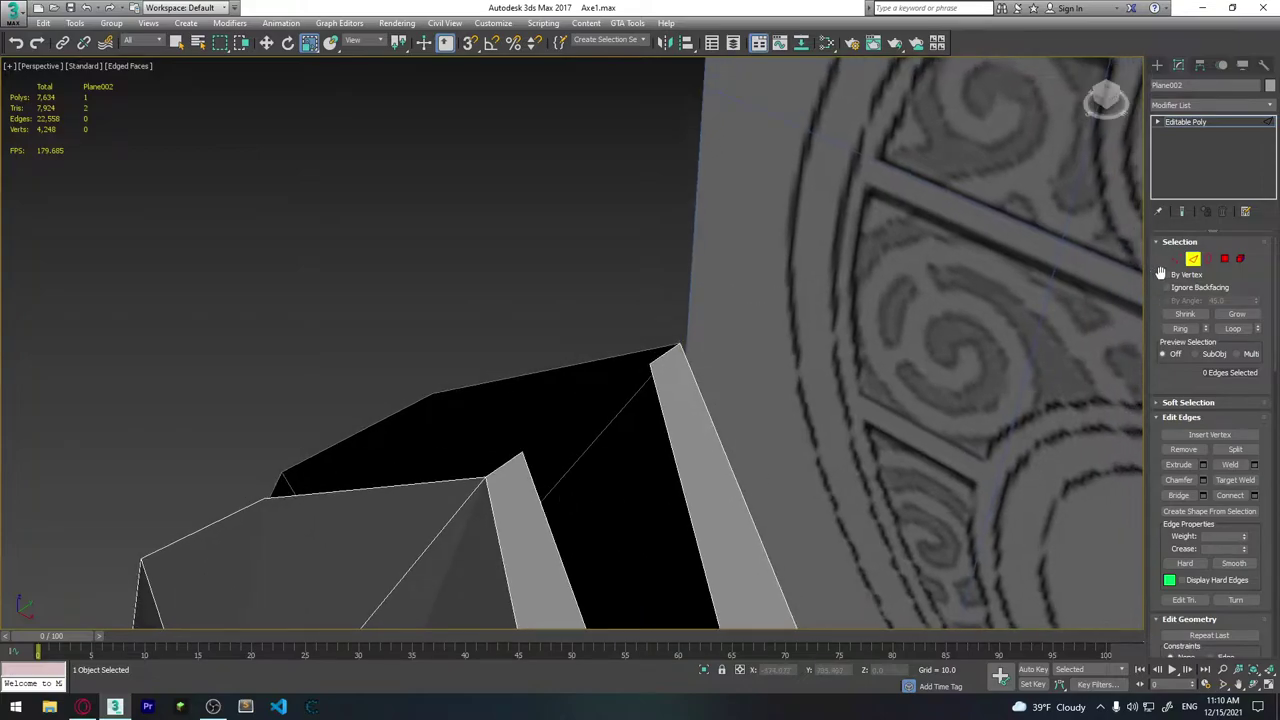
In Vertex mode, collapse the first doubled vertex pairs at the blade tip.
key("1")
mouse_move(928, 322)
middle_mouse_down("alt")
mouse_move(721, 393)
mouse_move(666, 380)
mouse_move(680, 286)
mouse_move(714, 277)
mouse_move(600, 280)
middle_mouse_up("alt")
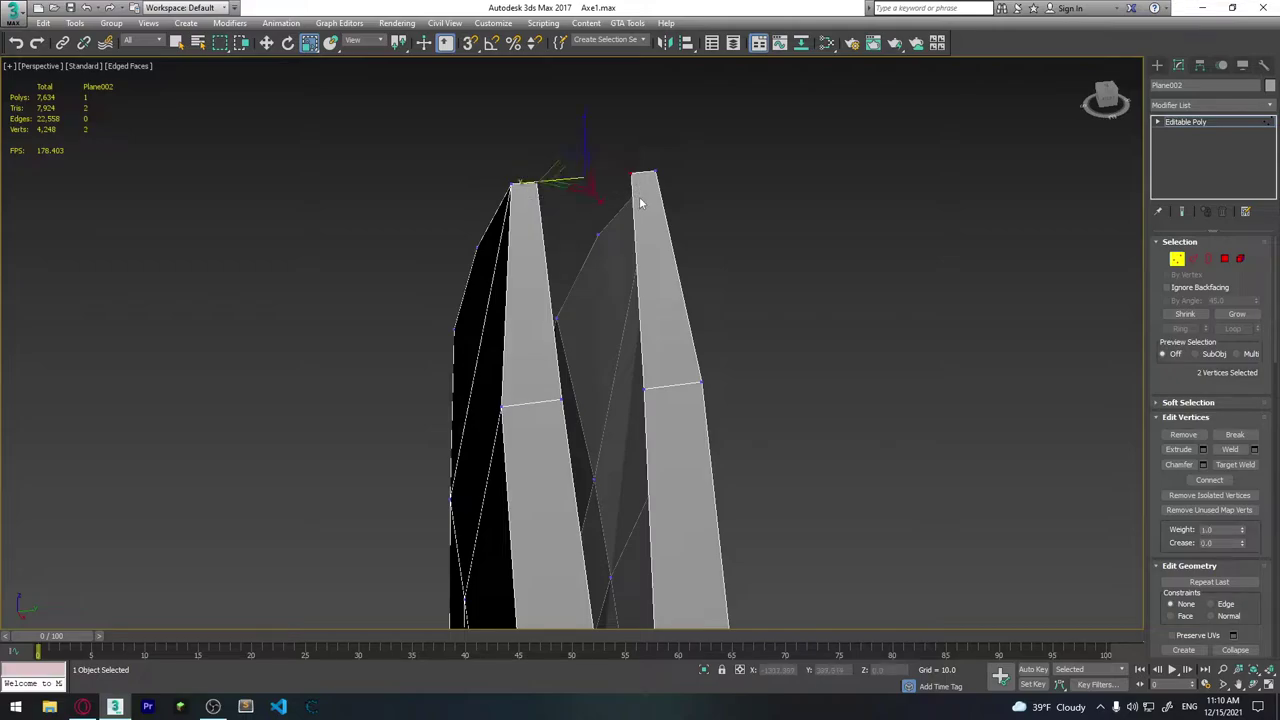
scroll(641, 203, "up", 3)
middle_click_drag(667, 258, 734, 282, "alt")
key("ctrl+alt+c")
mouse_move(669, 186)
middle_mouse_down()
mouse_move(776, 245)
mouse_move(374, 366)
mouse_move(334, 180)
mouse_move(500, 386)
mouse_move(354, 287)
mouse_move(391, 266)
middle_mouse_up()
scroll(391, 262, "up", 5)
scroll(562, 392, "up", 2)
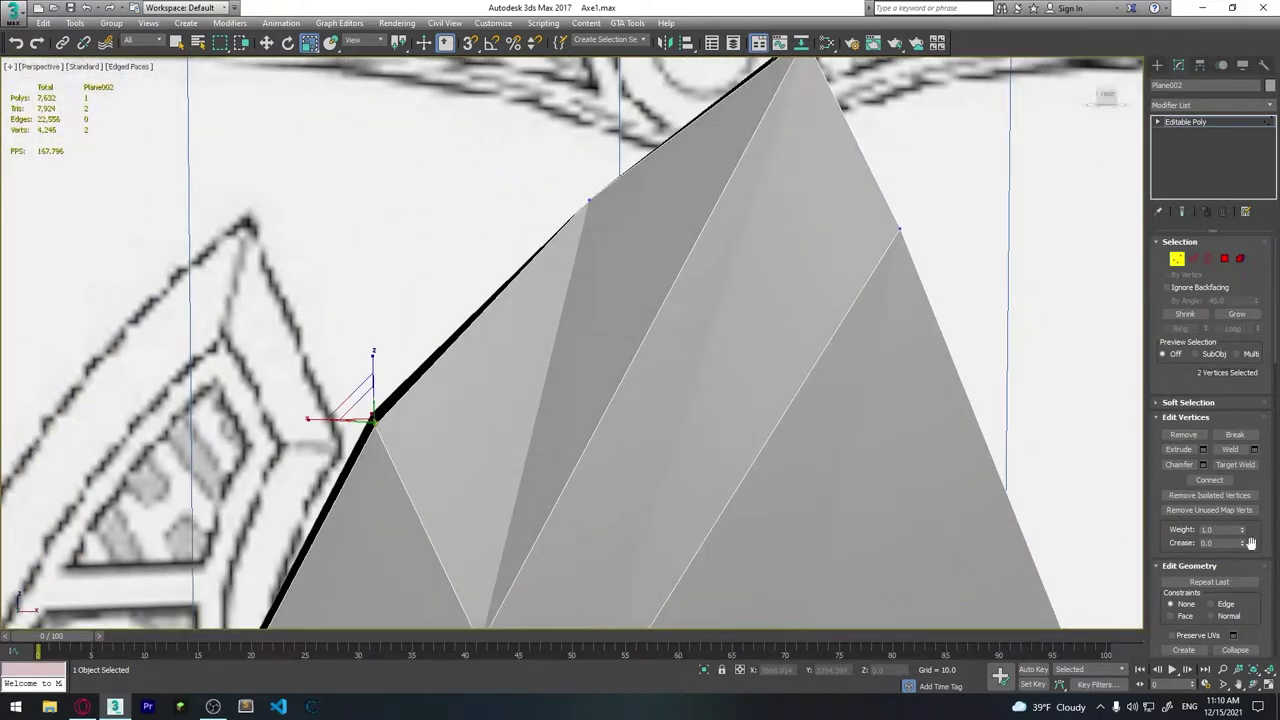
key("ctrl+alt+c")
Nudge a tip vertex into place and weld the last pair, leaving 4,243 vertices.
mouse_move(520, 408)
middle_mouse_down("alt")
mouse_move(883, 397)
mouse_move(980, 463)
mouse_move(700, 400)
middle_mouse_up("alt")
left_click(590, 200, "ctrl")
mouse_move(590, 200)
middle_mouse_down("alt")
mouse_move(611, 260)
mouse_move(586, 214)
middle_mouse_up("alt")
key("w")
mouse_move(586, 214)
left_mouse_down()
mouse_move(543, 214)
mouse_move(657, 214)
left_mouse_up()
mouse_move(657, 214)
middle_mouse_down("alt")
mouse_move(549, 289)
mouse_move(811, 389)
mouse_move(516, 287)
mouse_move(713, 300)
mouse_move(650, 360)
mouse_move(773, 346)
mouse_move(800, 363)
mouse_move(790, 357)
middle_mouse_up("alt")
key("ctrl+alt+c")
left_click(736, 367, "ctrl")
key("ctrl+shift+w")
key("Return")
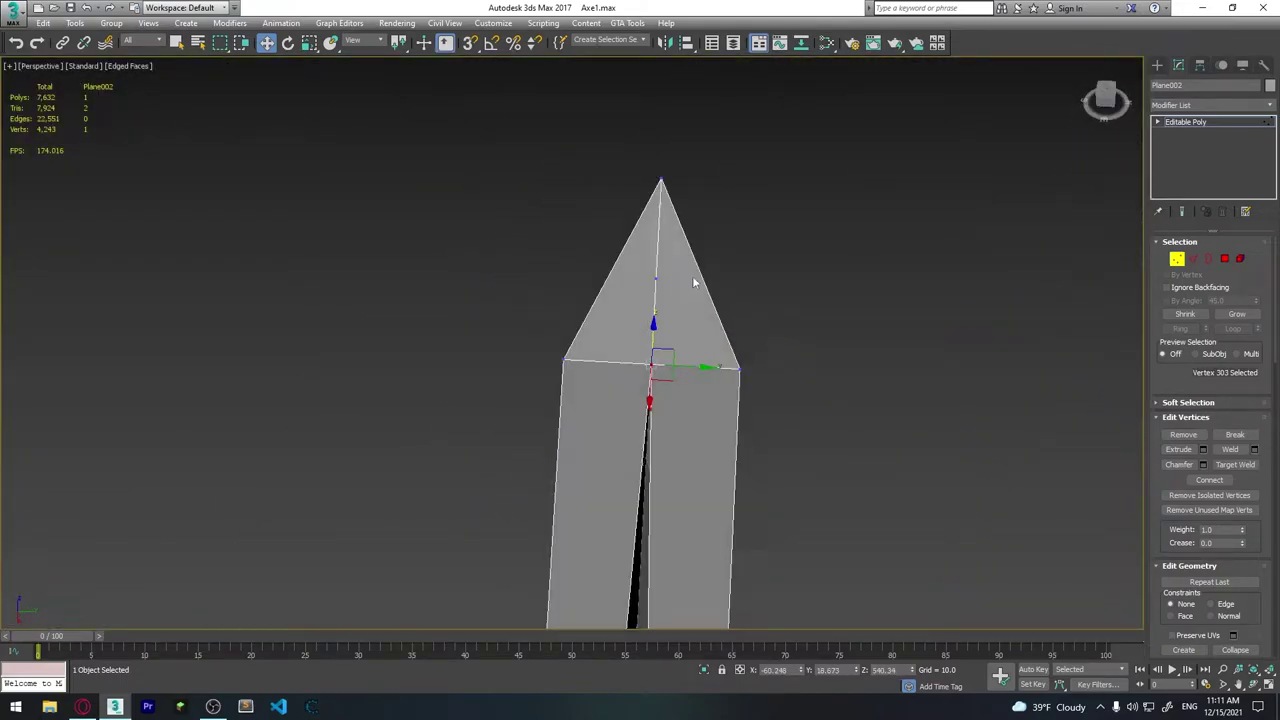
Select the blade-tip triangle, then drag vertices down onto the notch to close the slot.
key("4")
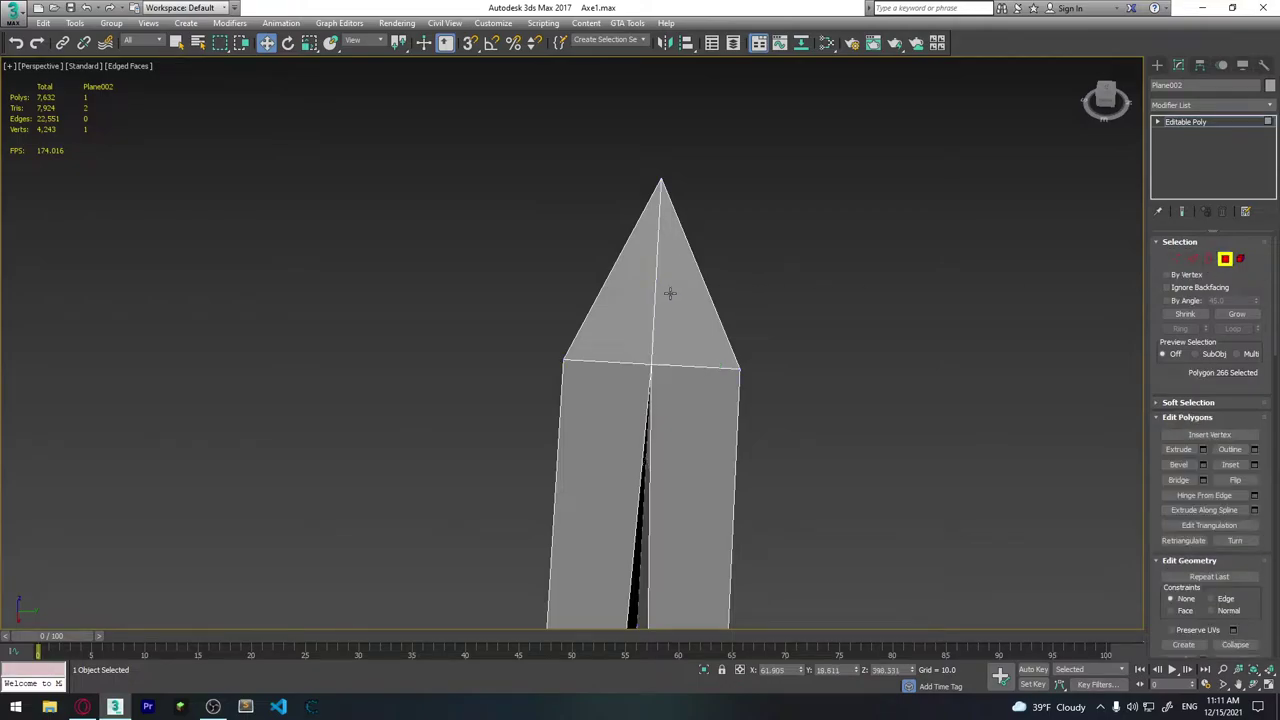
left_click(671, 292)
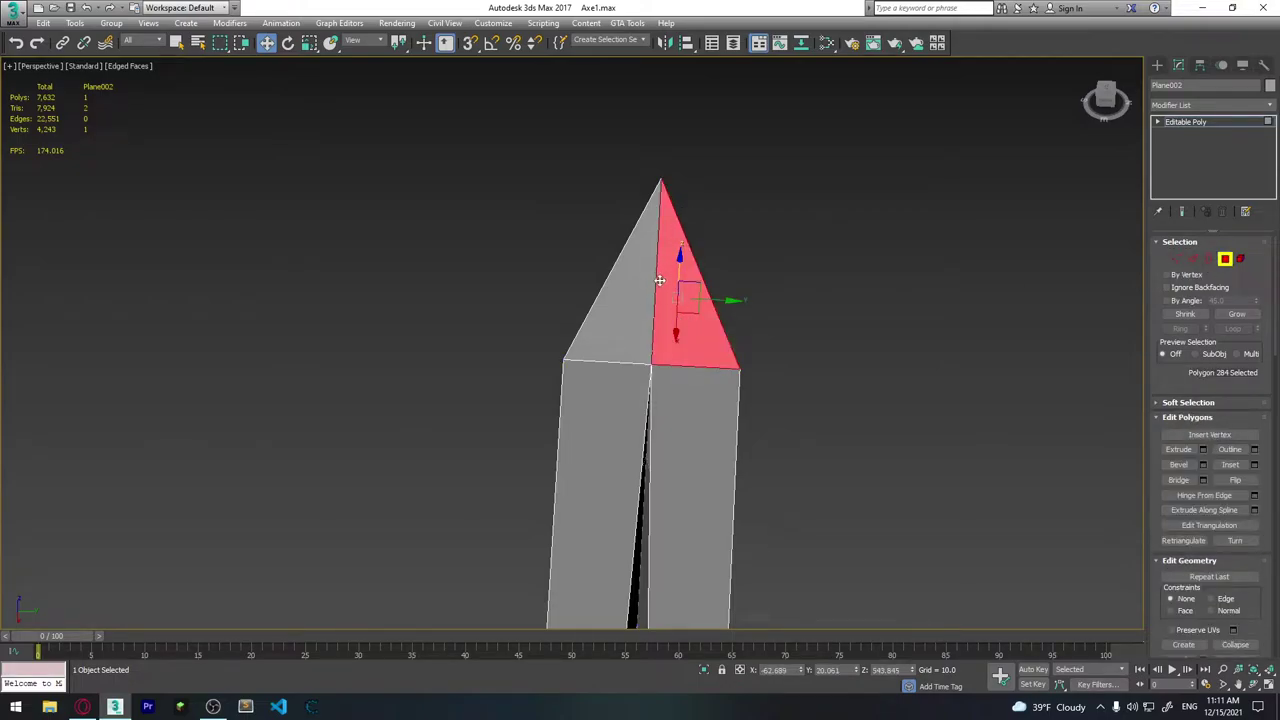
middle_click_drag(622, 281, 637, 300, "alt")
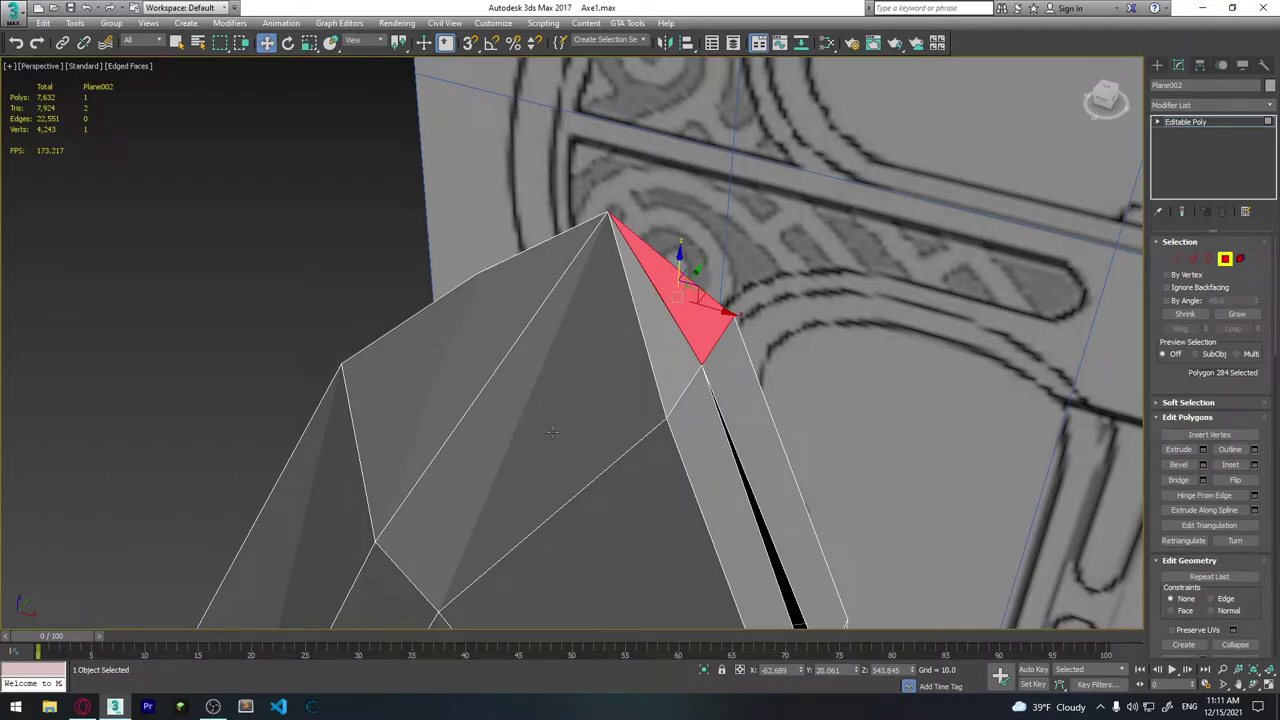
mouse_move(720, 320)
middle_mouse_down("alt")
mouse_move(742, 271)
mouse_move(659, 308)
mouse_move(748, 286)
mouse_move(712, 310)
mouse_move(727, 343)
mouse_move(707, 315)
mouse_move(668, 345)
middle_mouse_up("alt")
key("1")
left_click_drag(648, 185, 586, 429)
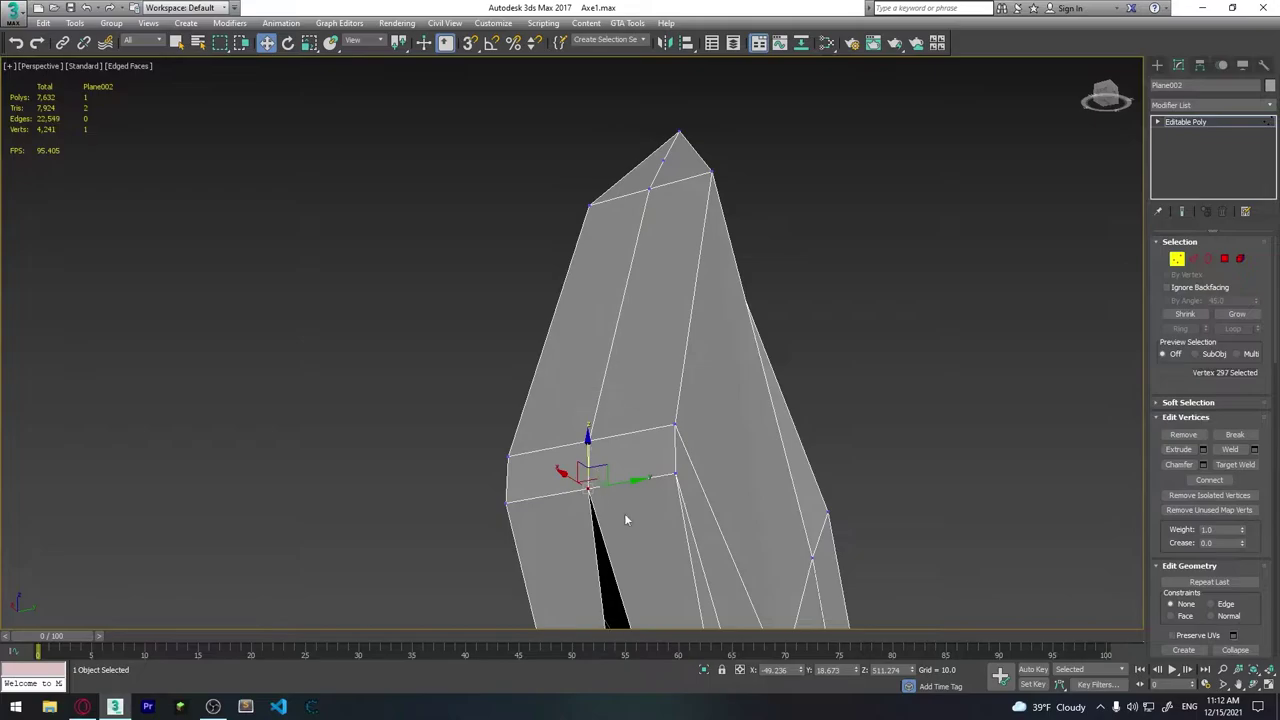
scroll(624, 513, "up", 2)
left_click_drag(557, 473, 580, 395)
middle_click_drag(580, 395, 590, 190, "alt")
Move the remaining stray vertices along the slot onto their neighbours.
mouse_move(590, 190)
left_mouse_down()
mouse_move(600, 425)
mouse_move(590, 400)
left_mouse_up()
scroll(628, 430, "up", 2)
middle_click_drag(590, 400, 545, 315, "alt")
mouse_move(545, 315)
left_mouse_down()
mouse_move(566, 395)
mouse_move(580, 394)
left_mouse_up()
middle_click_drag(580, 394, 449, 318, "alt")
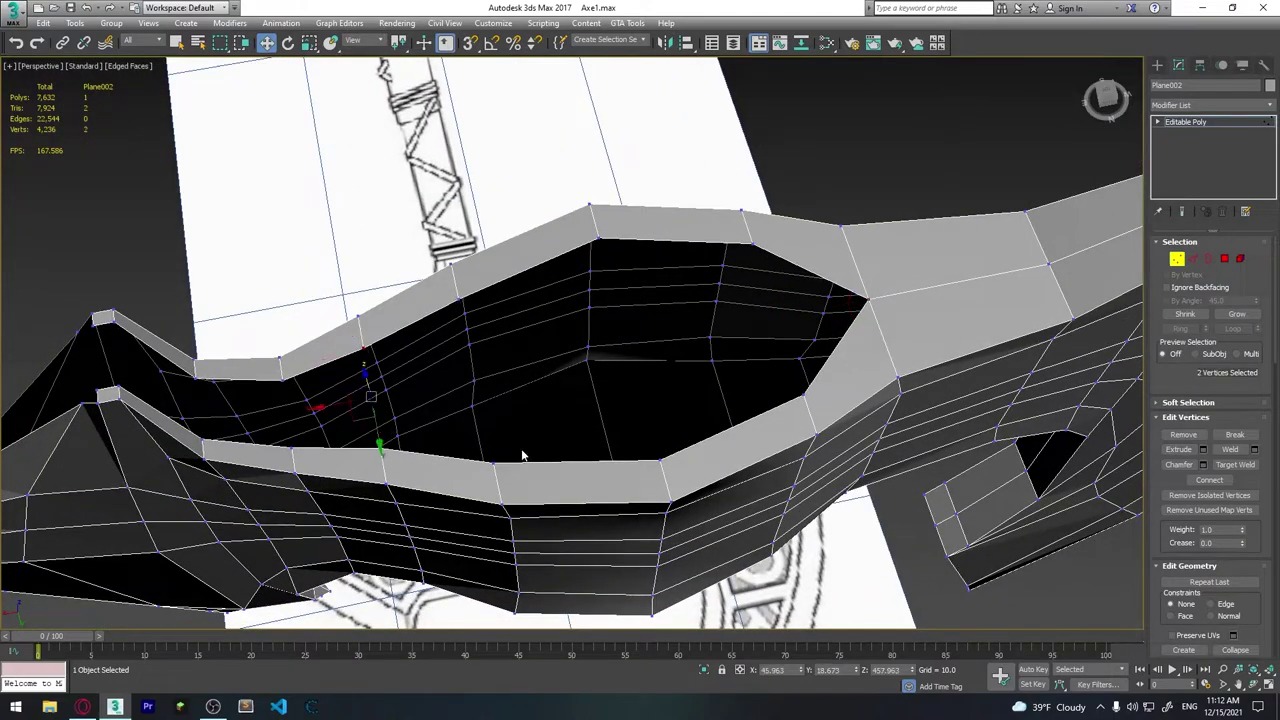
scroll(522, 455, "up", 3)
middle_click_drag(600, 440, 701, 405, "alt")
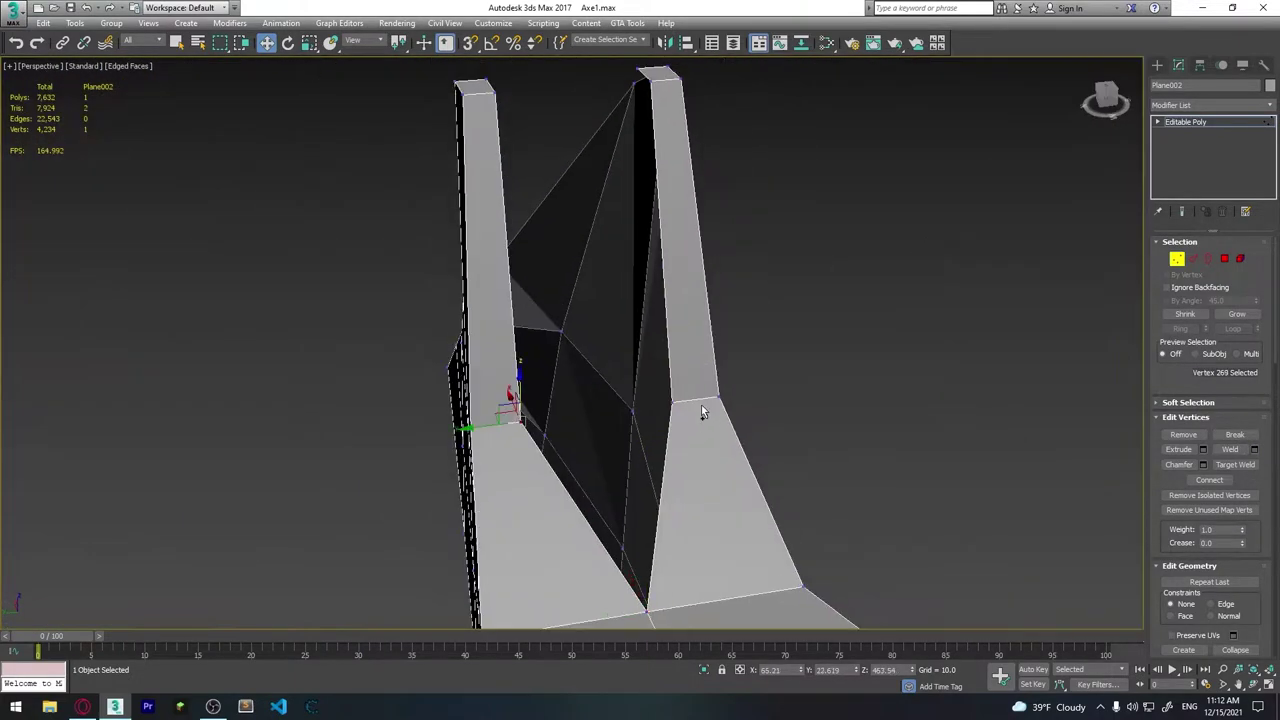
left_click_drag(701, 405, 586, 357)
Merge the two spike tips into one point and weld the selected pair.
middle_click_drag(586, 357, 564, 293, "alt")
left_click_drag(564, 293, 650, 310)
middle_click_drag(650, 310, 571, 314, "alt")
left_click_drag(571, 314, 575, 398)
mouse_move(575, 398)
middle_mouse_down("alt")
mouse_move(773, 323)
mouse_move(581, 371)
mouse_move(805, 315)
mouse_move(560, 420)
middle_mouse_up("alt")
left_click_drag(560, 420, 647, 484)
key("ctrl+w")
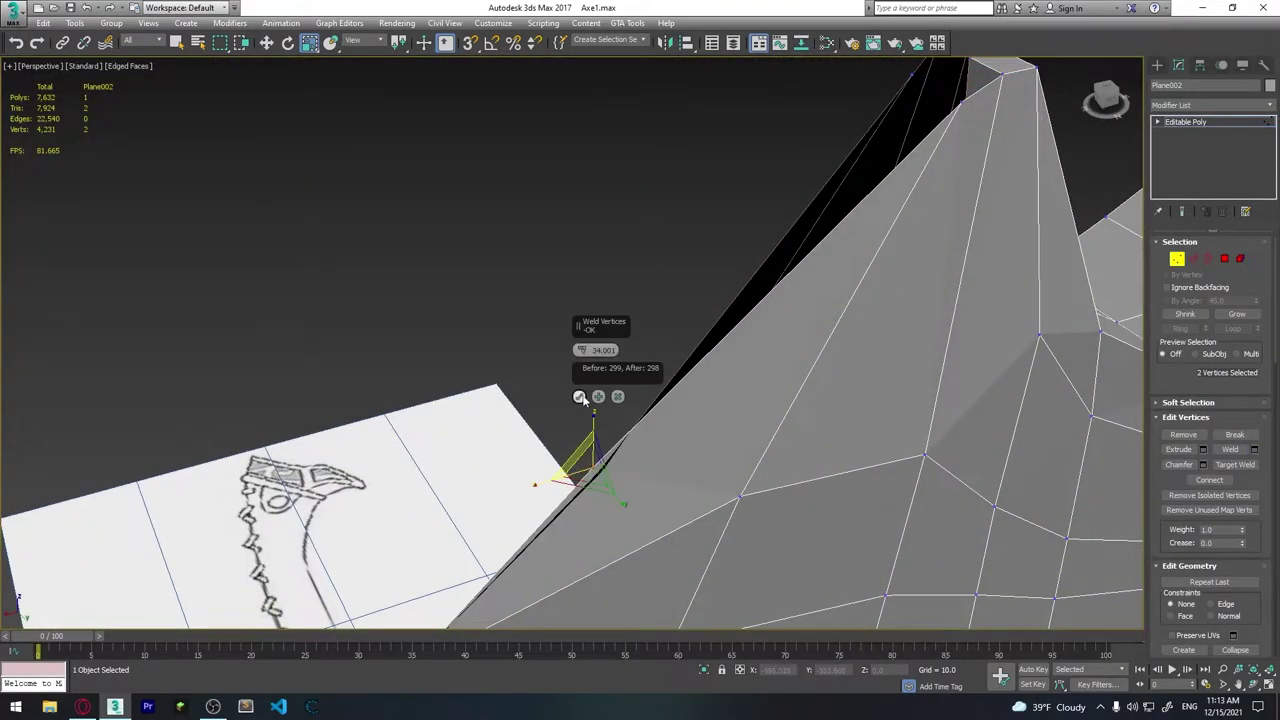
left_click(579, 396)
mouse_move(579, 396)
middle_mouse_down("alt")
mouse_move(782, 443)
mouse_move(681, 386)
mouse_move(695, 410)
mouse_move(769, 437)
mouse_move(803, 471)
mouse_move(731, 380)
mouse_move(639, 464)
mouse_move(647, 359)
mouse_move(618, 422)
middle_mouse_up("alt")
Weld two more vertex pairs at the pointed tip with the Weld settings.
mouse_move(686, 446)
middle_mouse_down("alt")
mouse_move(694, 514)
mouse_move(811, 543)
mouse_move(809, 503)
mouse_move(809, 531)
mouse_move(784, 532)
mouse_move(692, 481)
mouse_move(723, 286)
mouse_move(503, 563)
mouse_move(671, 389)
mouse_move(552, 405)
mouse_move(445, 382)
mouse_move(799, 405)
mouse_move(643, 297)
mouse_move(492, 305)
middle_mouse_up("alt")
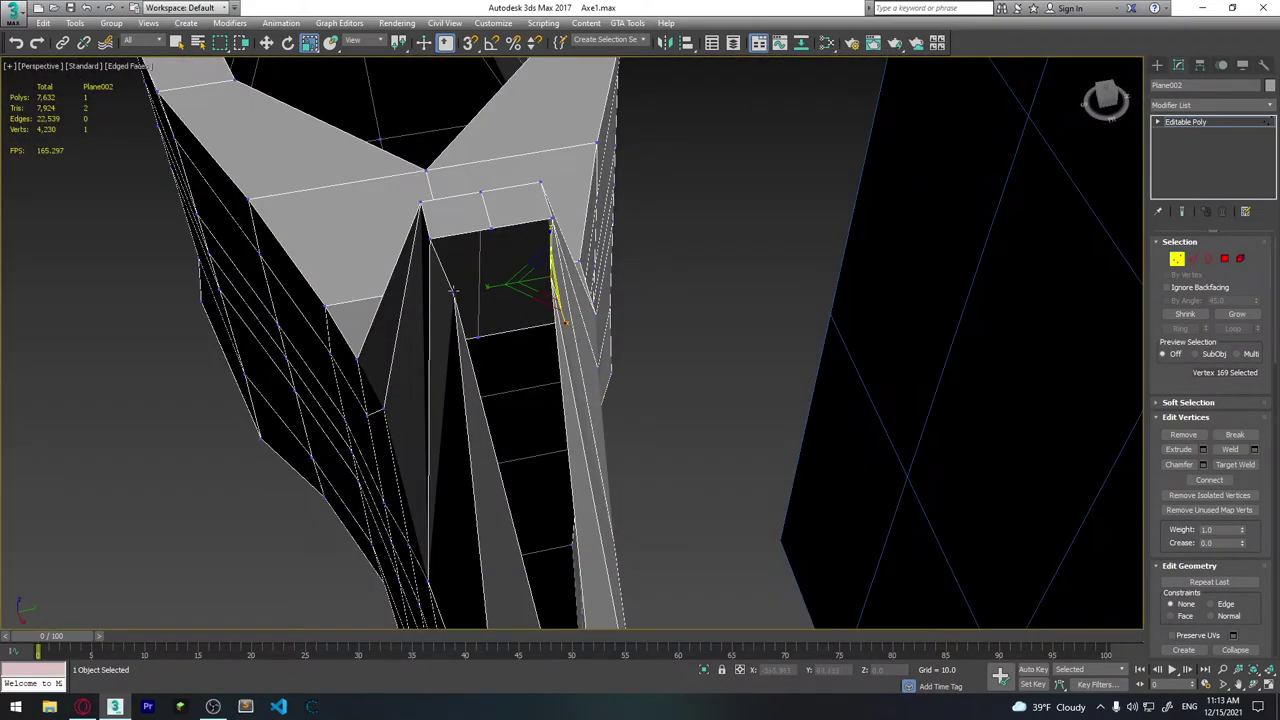
left_click(1255, 449)
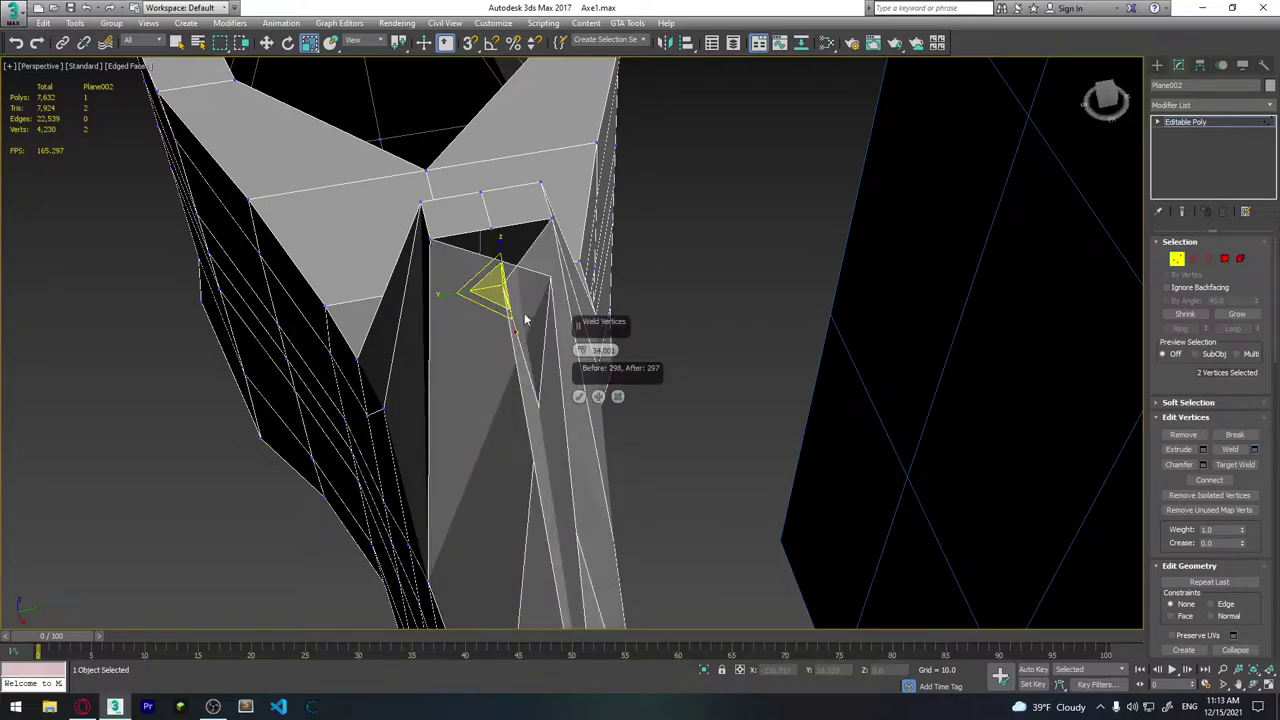
left_click(579, 397)
mouse_move(579, 397)
middle_mouse_down("alt")
mouse_move(583, 277)
mouse_move(551, 300)
mouse_move(694, 283)
mouse_move(557, 294)
mouse_move(566, 238)
middle_mouse_up("alt")
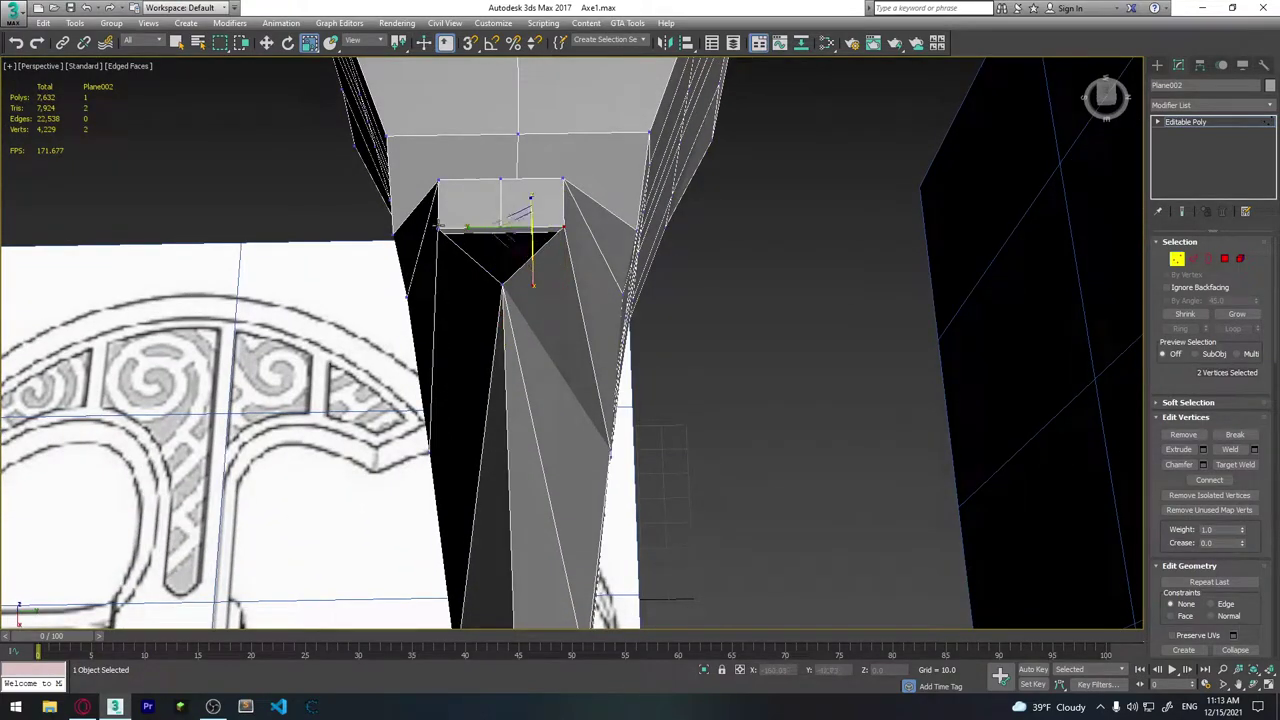
left_click(1255, 451)
left_click(579, 397)
Pull the two top notch vertices inward to narrow the face, reaching 4,227 vertices.
mouse_move(459, 269)
middle_mouse_down("alt")
mouse_move(571, 276)
mouse_move(522, 231)
mouse_move(614, 196)
middle_mouse_up("alt")
left_click(627, 190)
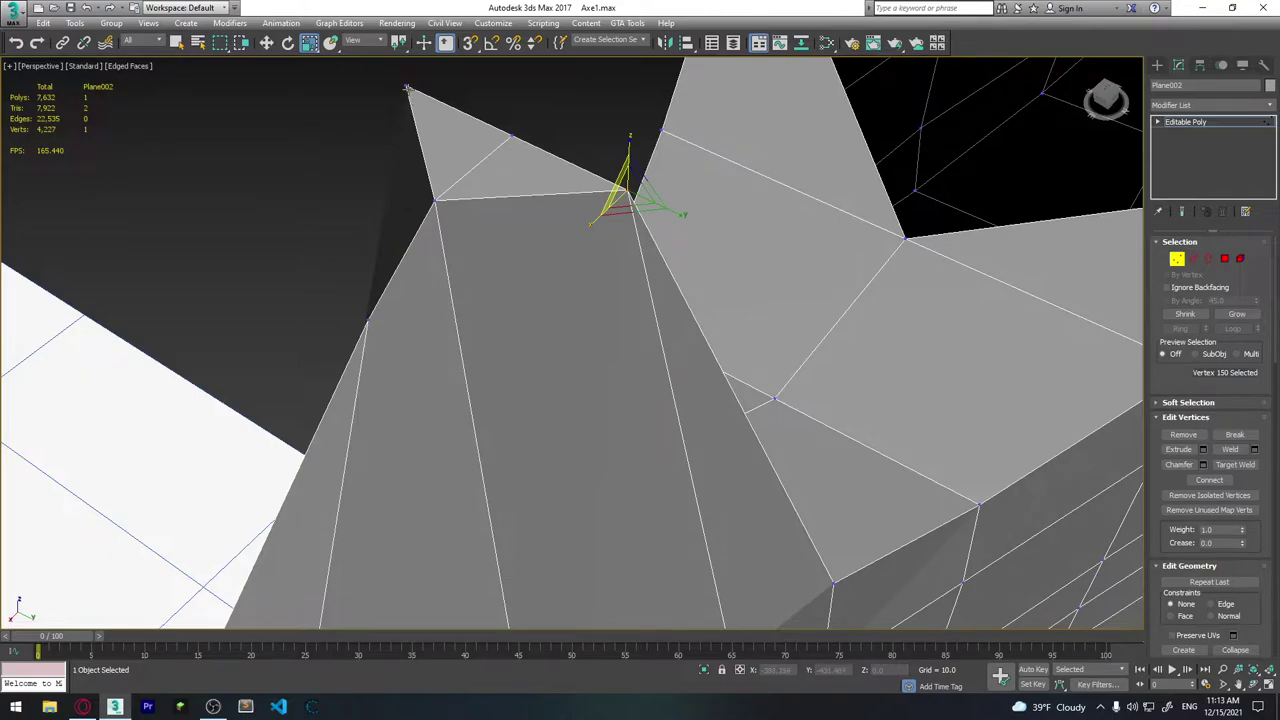
left_click(407, 88)
mouse_move(454, 158)
middle_mouse_down("alt")
mouse_move(521, 214)
mouse_move(533, 157)
mouse_move(653, 150)
middle_mouse_up("alt")
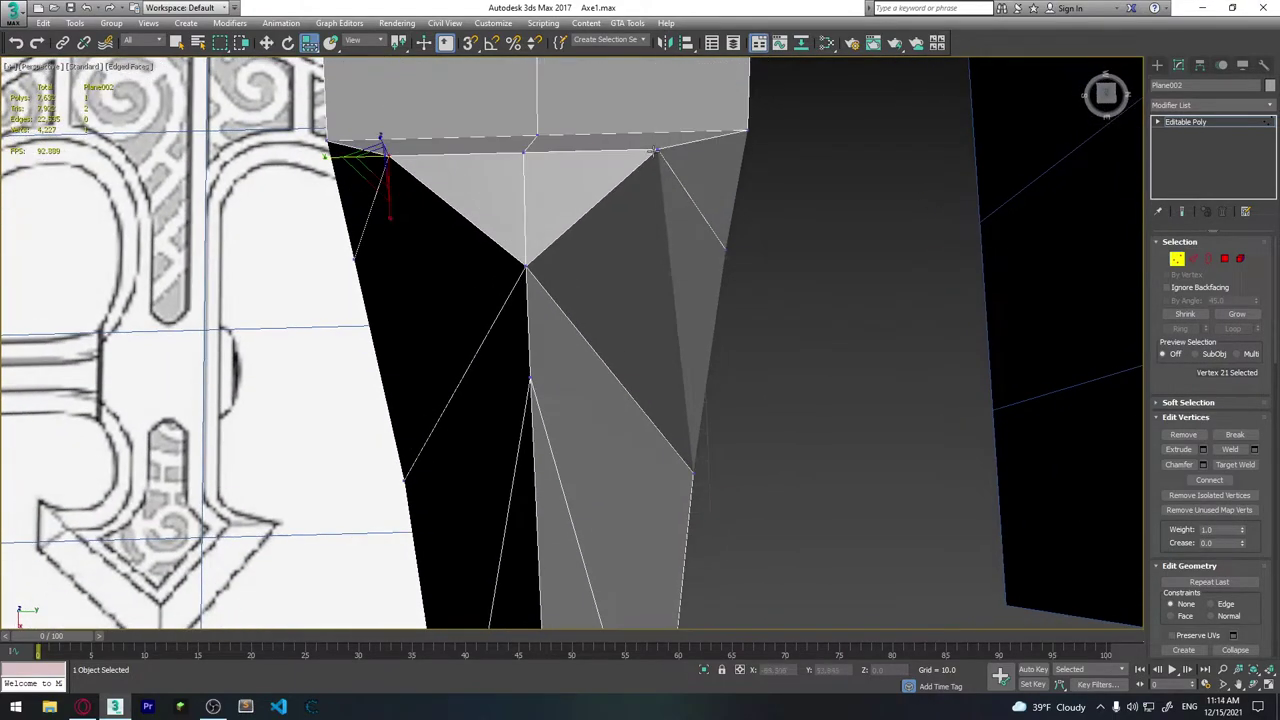
left_click_drag(508, 160, 644, 150)
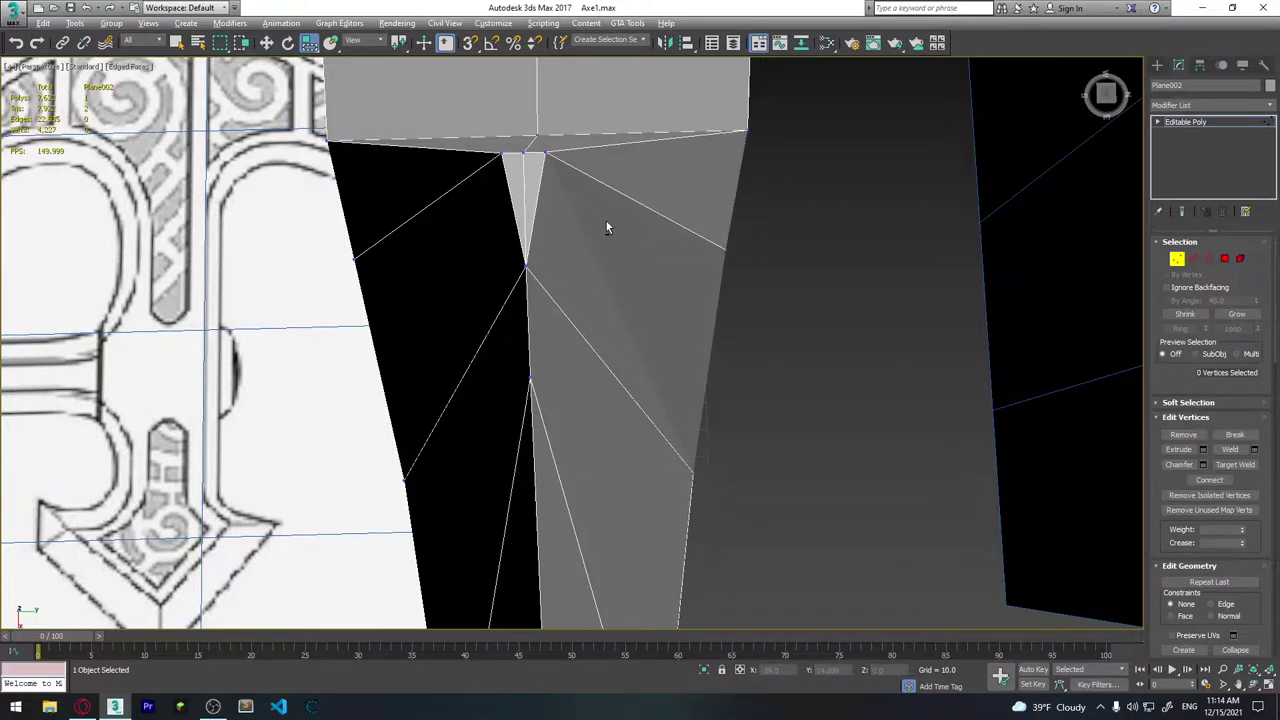
scroll(606, 221, "down", 5)
scroll(664, 199, "down", 5)
mouse_move(664, 199)
middle_mouse_down("alt")
mouse_move(886, 209)
mouse_move(895, 180)
middle_mouse_up("alt")
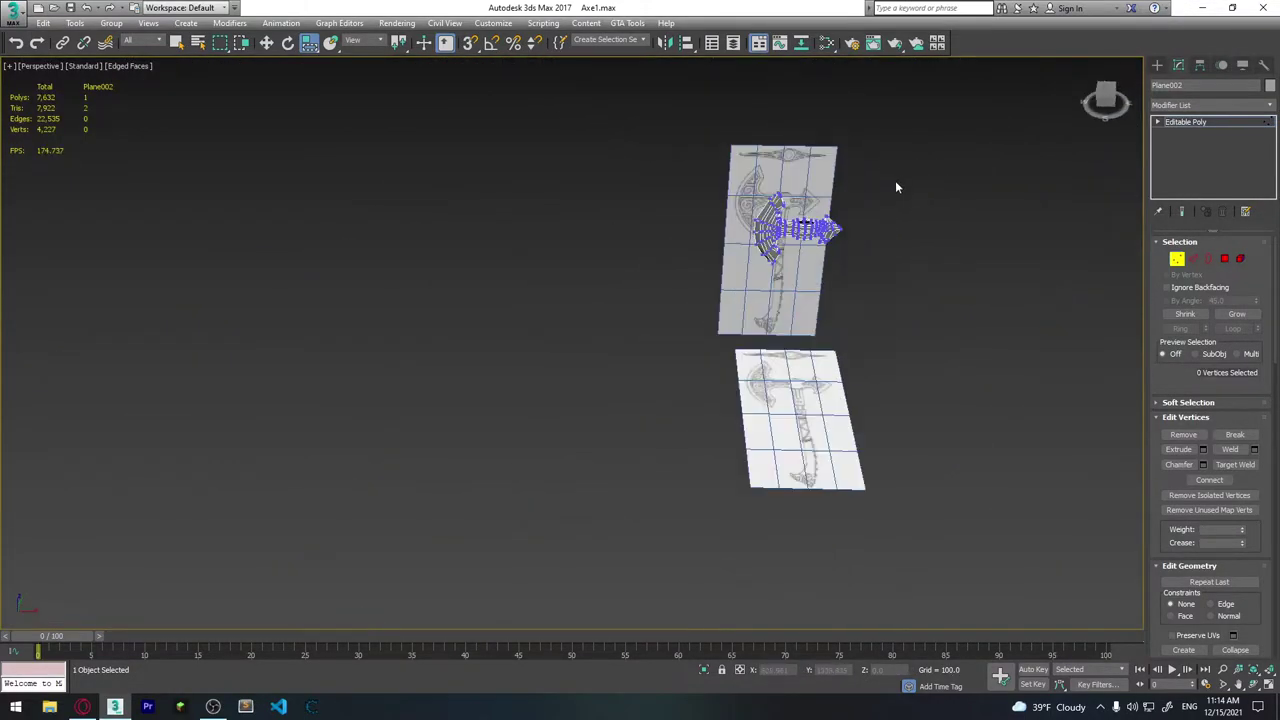
Leave vertex editing and hide the two reference planes.
key("z")
scroll(651, 314, "up", 5)
mouse_move(700, 306)
middle_mouse_down("alt")
mouse_move(556, 363)
mouse_move(446, 271)
mouse_move(706, 349)
mouse_move(645, 404)
middle_mouse_up("alt")
scroll(706, 349, "up", 5)
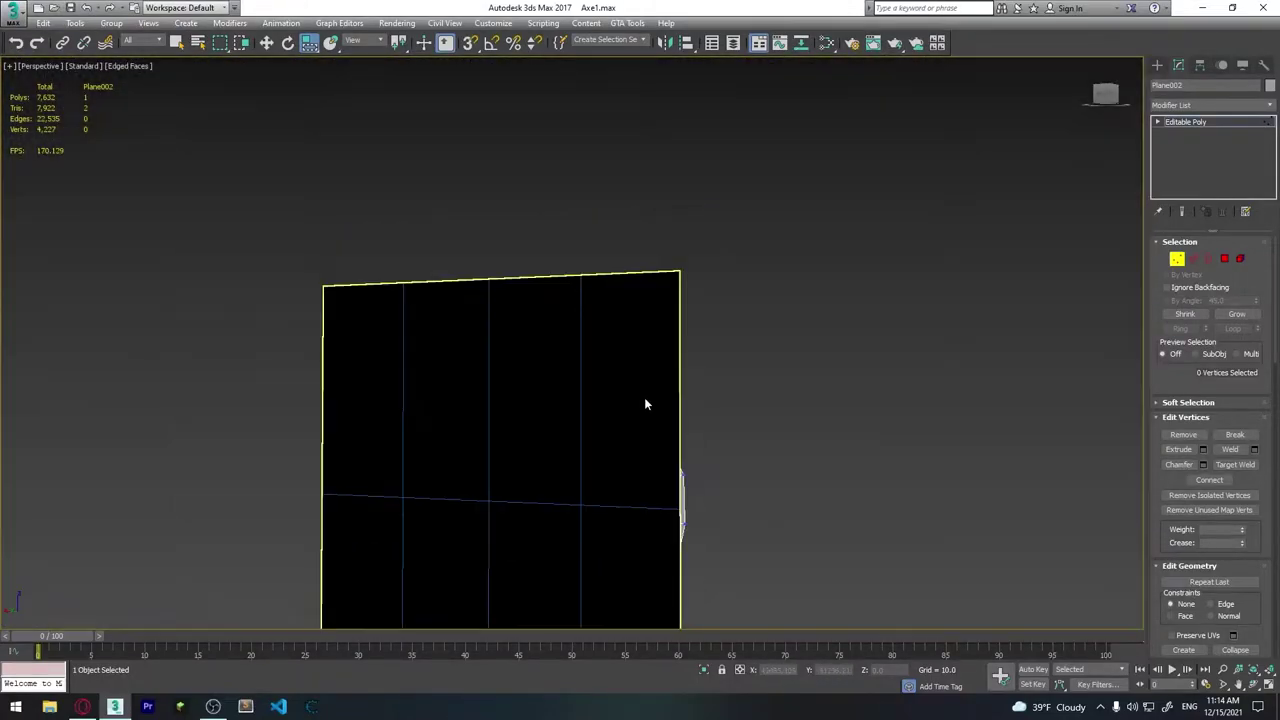
scroll(645, 404, "down", 5)
left_click_drag(671, 518, 545, 412)
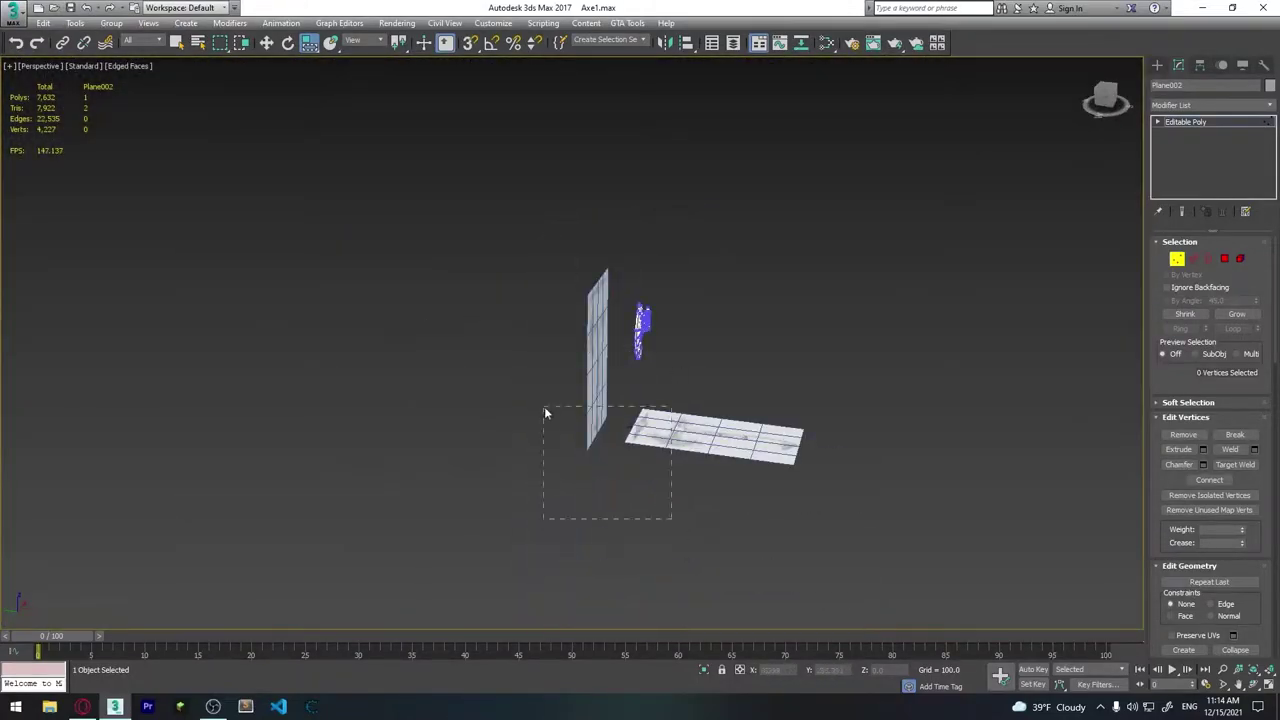
left_click(1177, 259)
left_click_drag(680, 491, 556, 406)
right_click(740, 432)
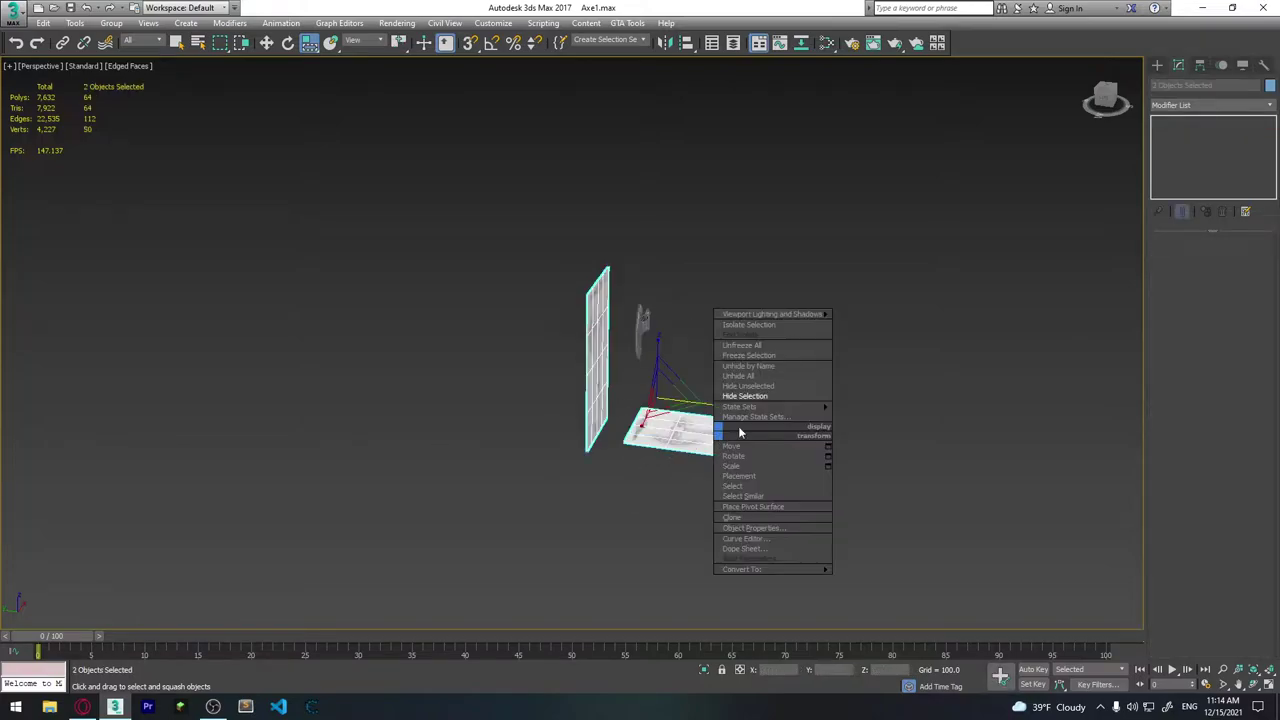
left_click(772, 396)
Select the axe mesh and zoom in on the notch at the blade's lower tip.
scroll(674, 349, "up", 5)
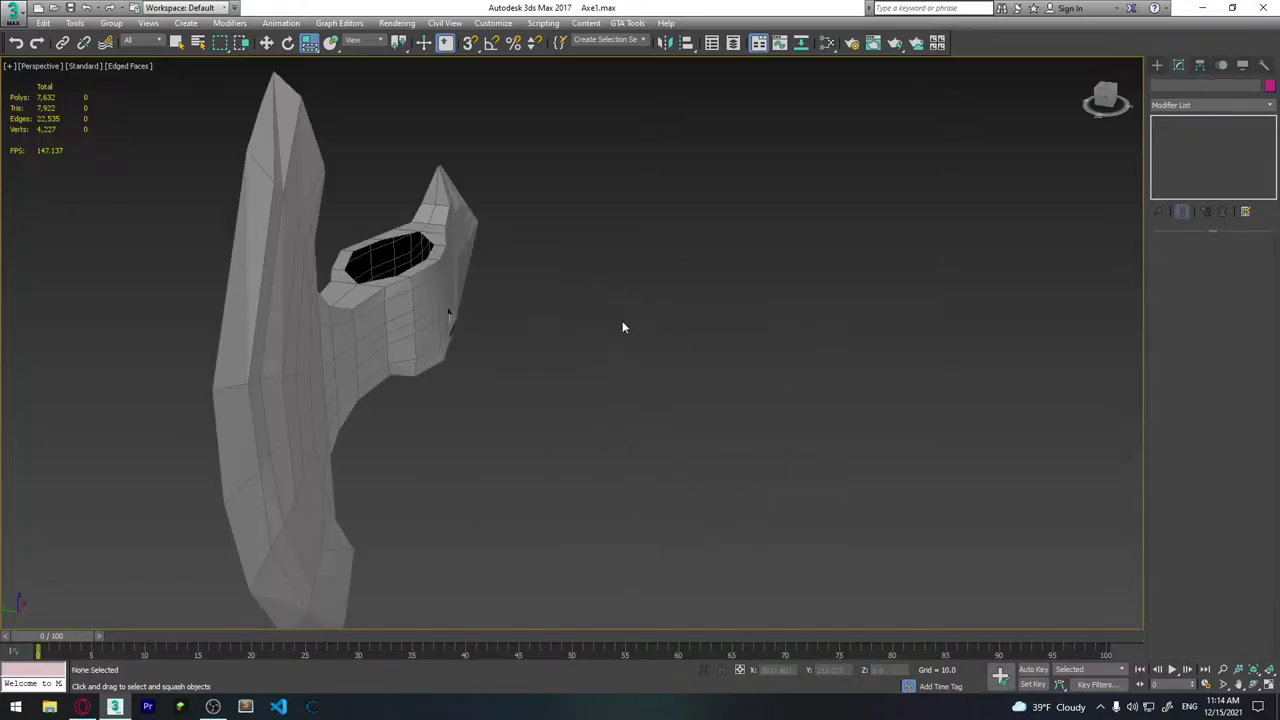
mouse_move(623, 329)
middle_mouse_down("alt")
mouse_move(430, 295)
mouse_move(446, 290)
middle_mouse_up("alt")
scroll(697, 317, "up", 4)
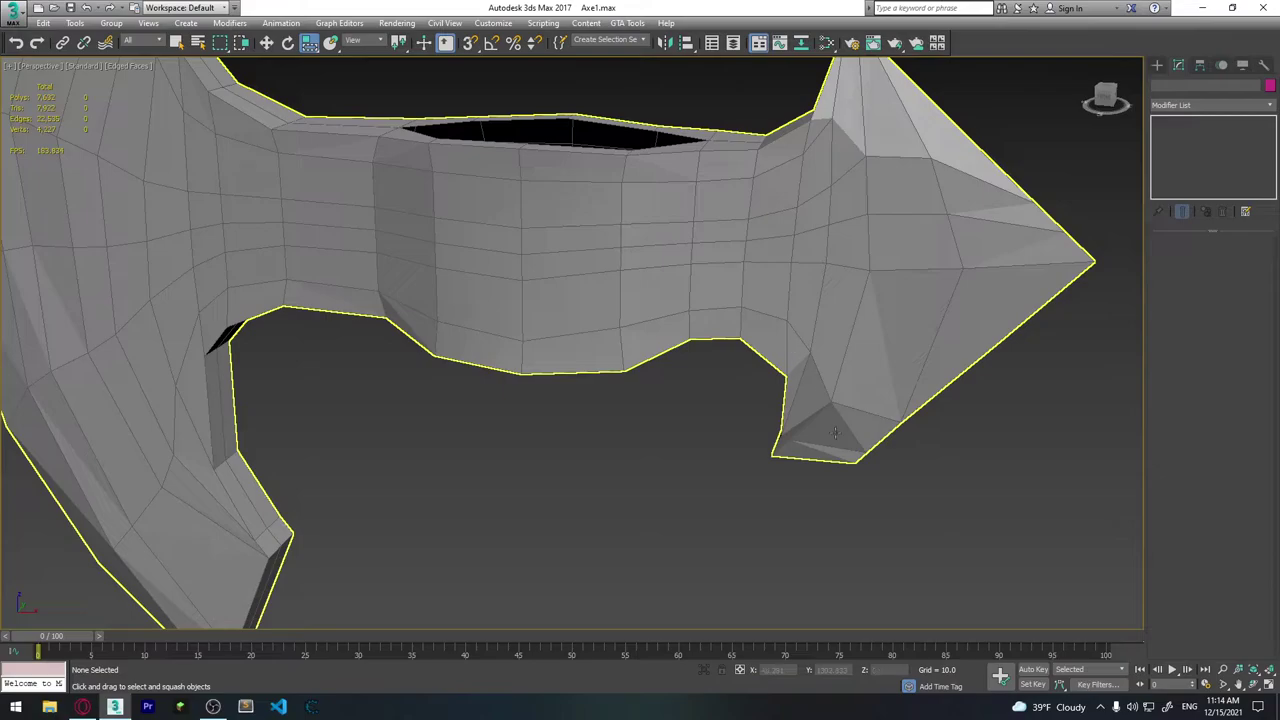
scroll(855, 460, "up", 3)
left_click(824, 463)
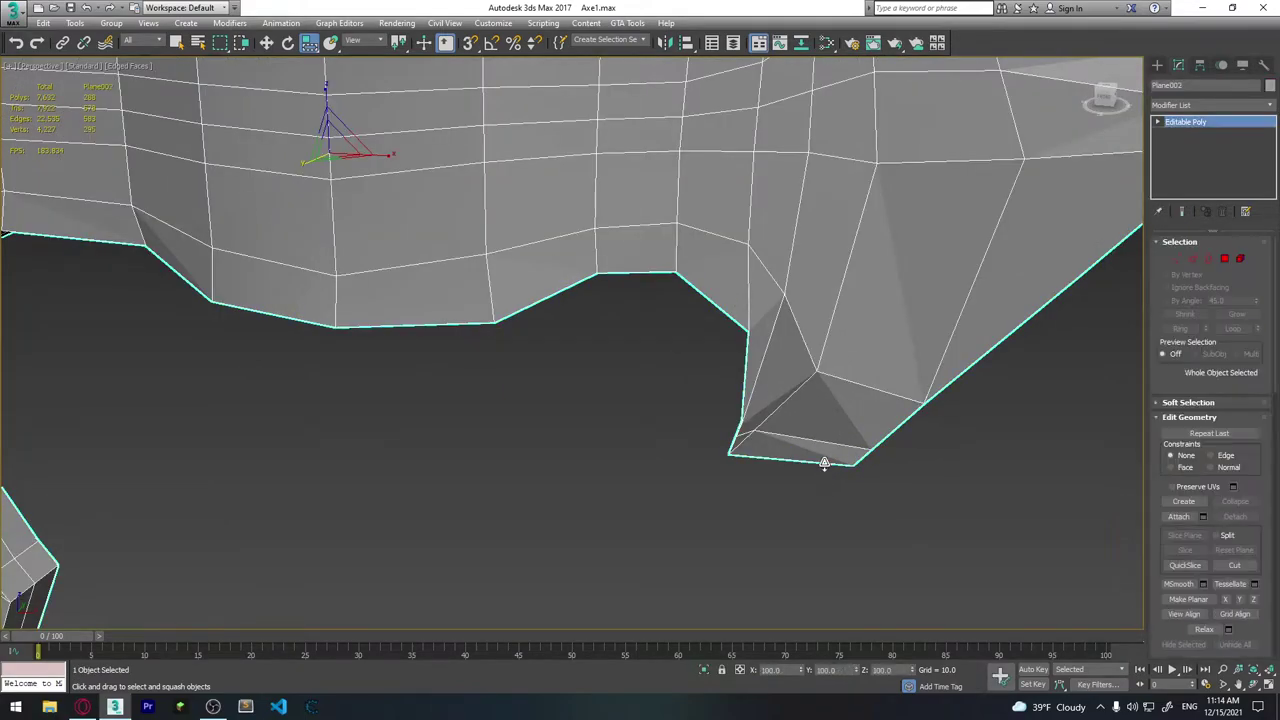
scroll(824, 463, "up", 3)
scroll(951, 434, "up", 1)
scroll(946, 423, "up", 2)
scroll(952, 421, "down", 3)
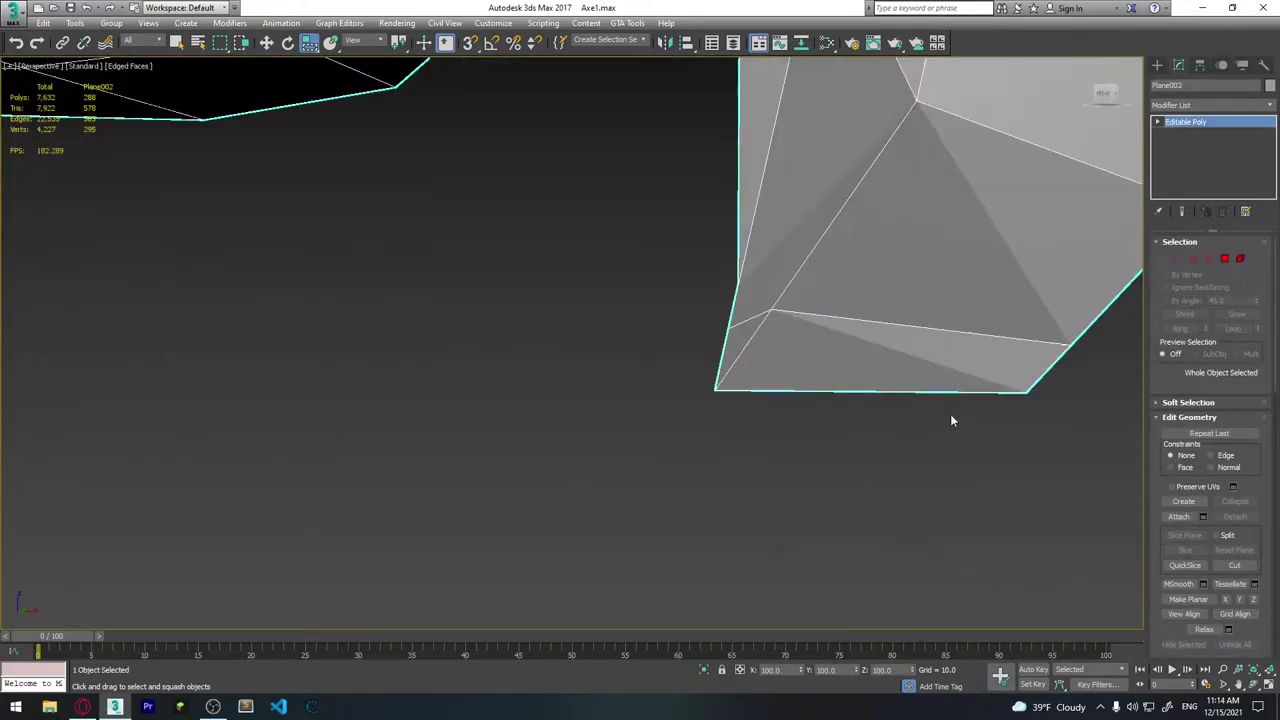
scroll(930, 380, "down", 3)
scroll(990, 386, "up", 2)
scroll(780, 365, "up", 2)
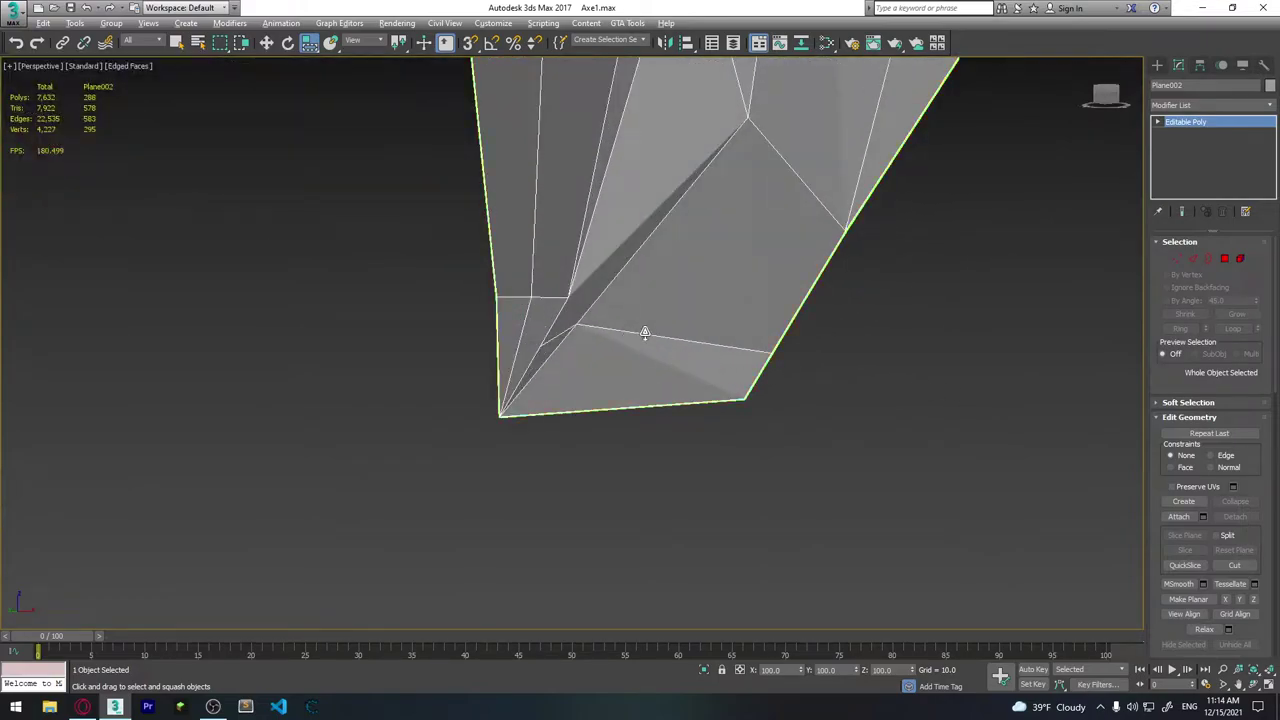
scroll(630, 318, "up", 3)
scroll(800, 390, "down", 3)
scroll(680, 400, "up", 2)
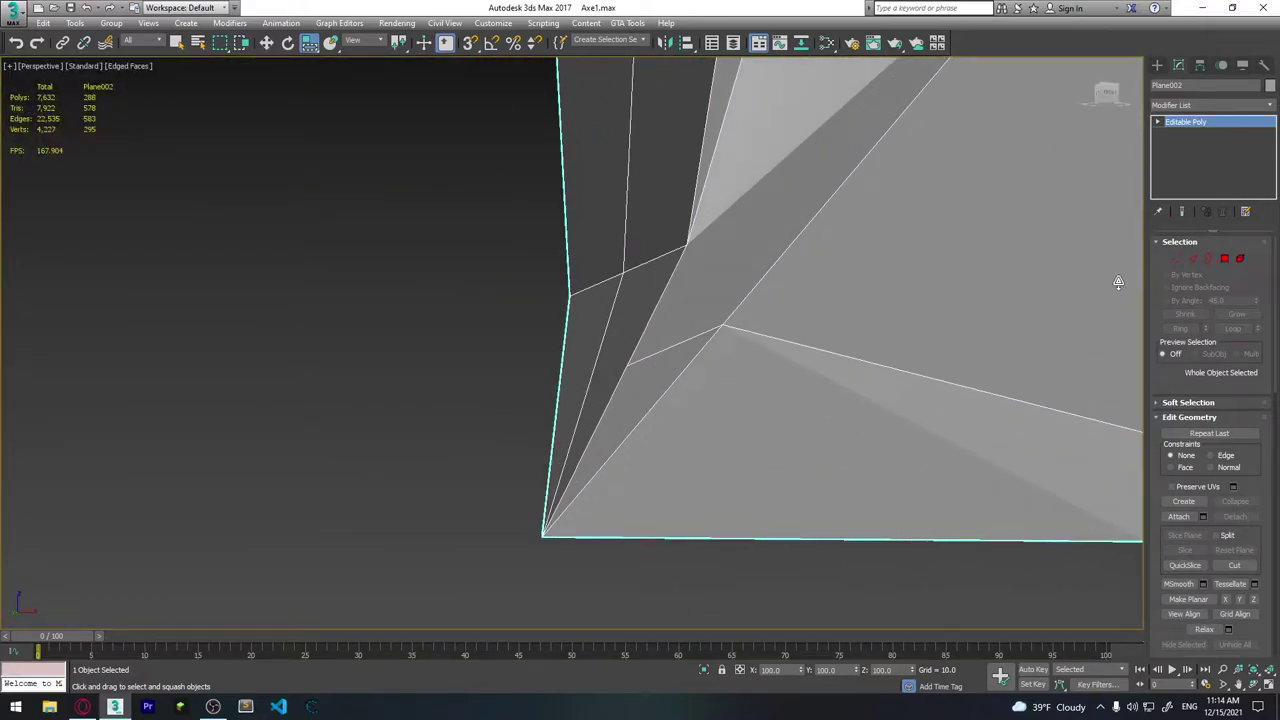
Work on the notch in Vertex mode, orbiting around the blade tip to check the new faces.
left_click(1176, 259)
scroll(780, 400, "up", 2)
scroll(740, 393, "up", 2)
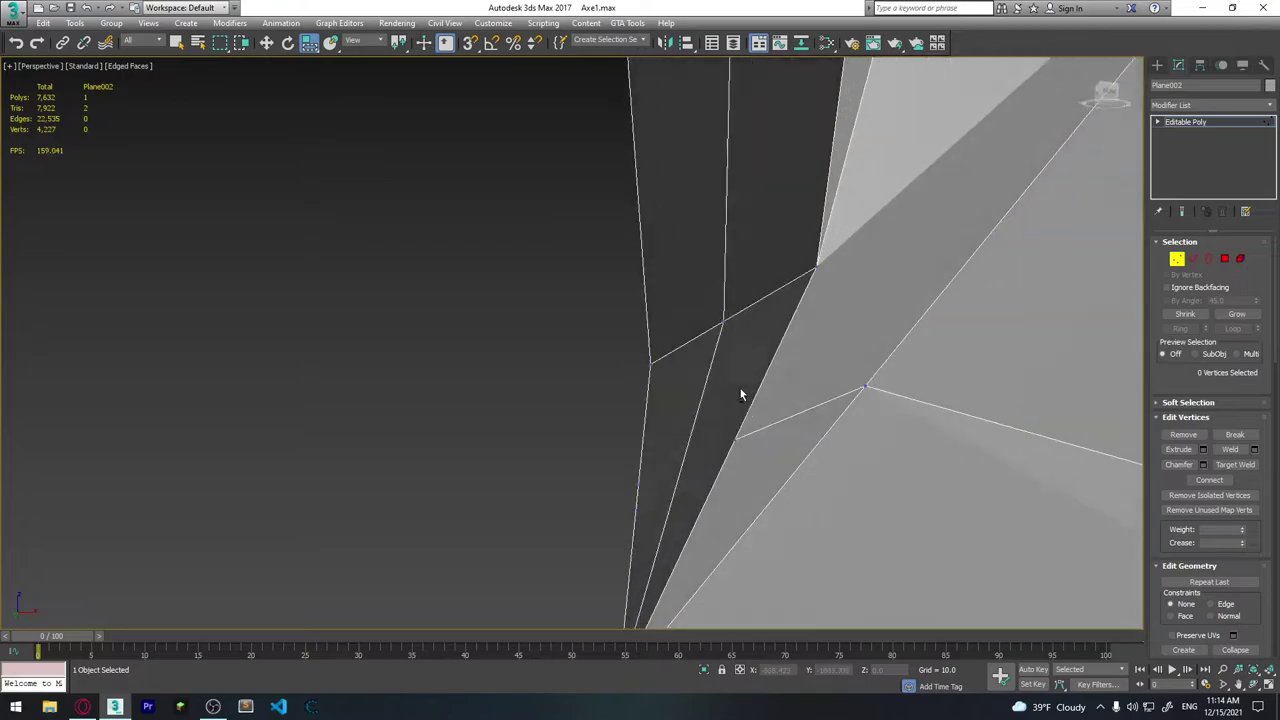
scroll(834, 437, "up", 1)
middle_click_drag(834, 437, 746, 256)
scroll(703, 318, "down", 2)
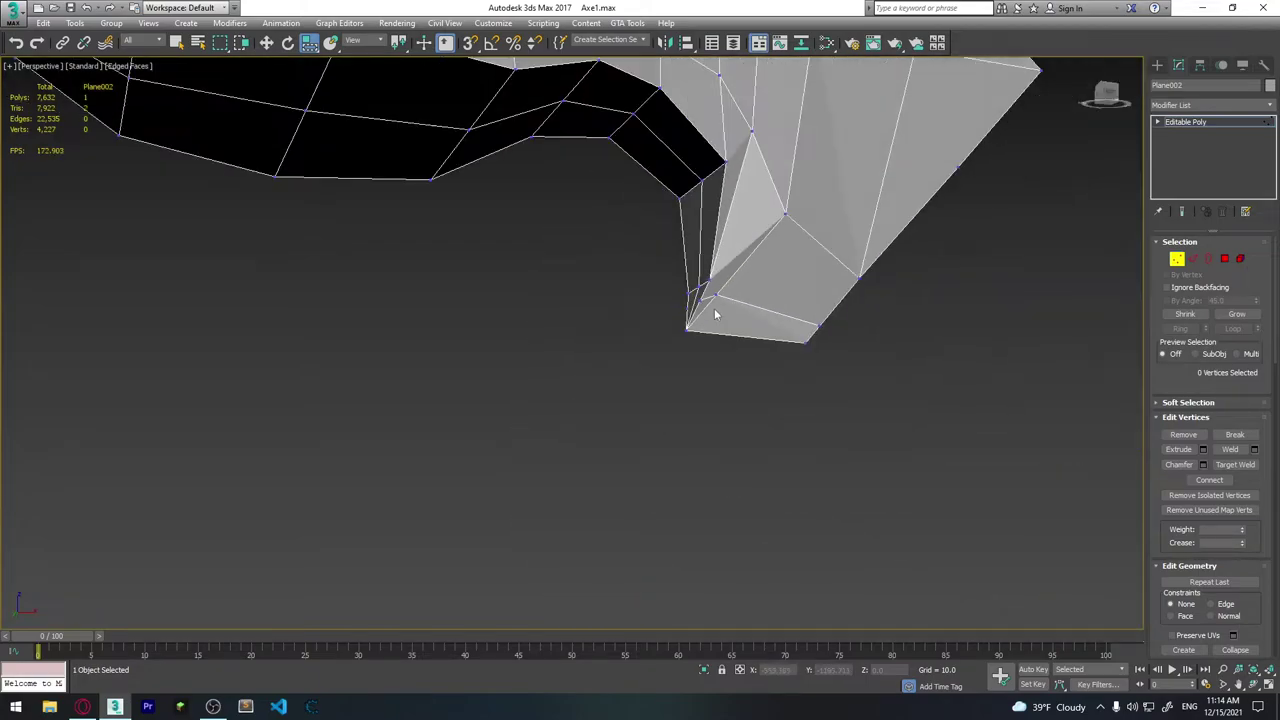
scroll(700, 318, "down", 2)
scroll(660, 320, "down", 1)
middle_click_drag(660, 320, 652, 345, "alt")
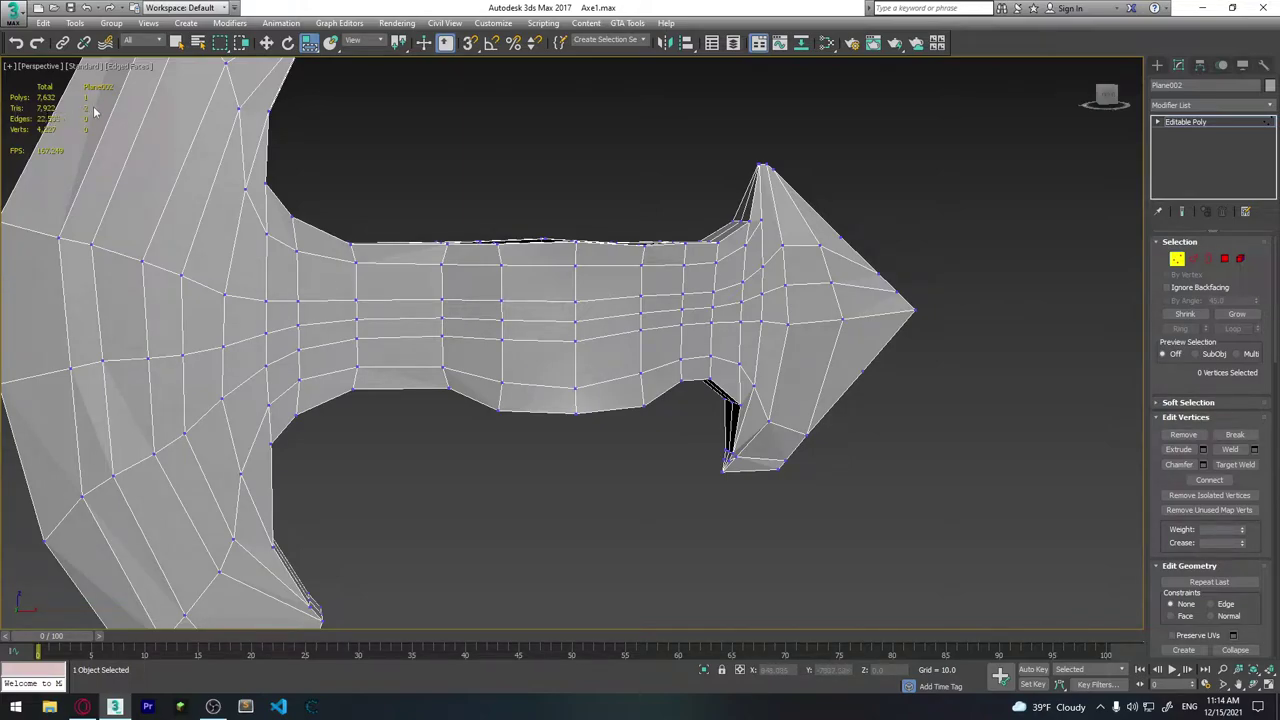
mouse_move(811, 346)
middle_mouse_down("alt")
mouse_move(811, 380)
mouse_move(608, 354)
mouse_move(414, 457)
mouse_move(362, 423)
mouse_move(405, 270)
mouse_move(340, 323)
mouse_move(386, 286)
mouse_move(407, 300)
middle_mouse_up("alt")
Orbit to a flat side view of the blade tip in Vertex mode.
left_click(891, 371)
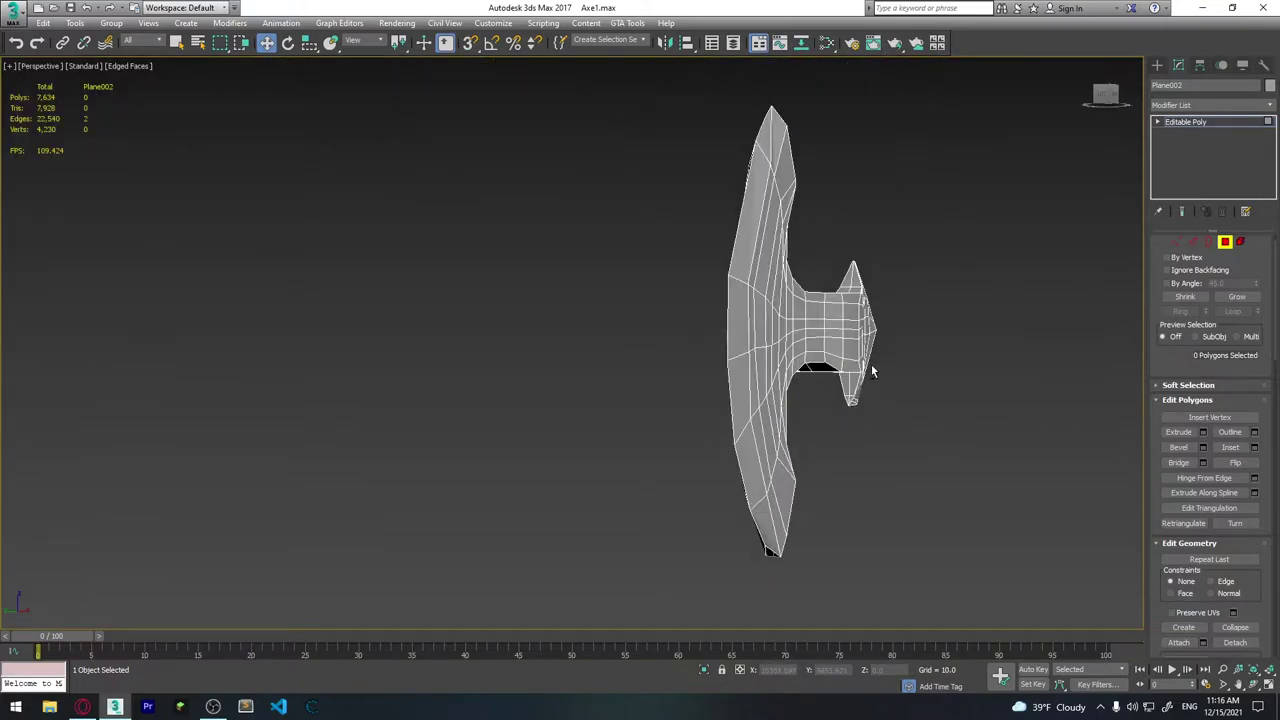
mouse_move(866, 363)
middle_mouse_down("alt")
mouse_move(766, 371)
mouse_move(738, 325)
mouse_move(867, 283)
middle_mouse_up("alt")
scroll(809, 355, "up", 3)
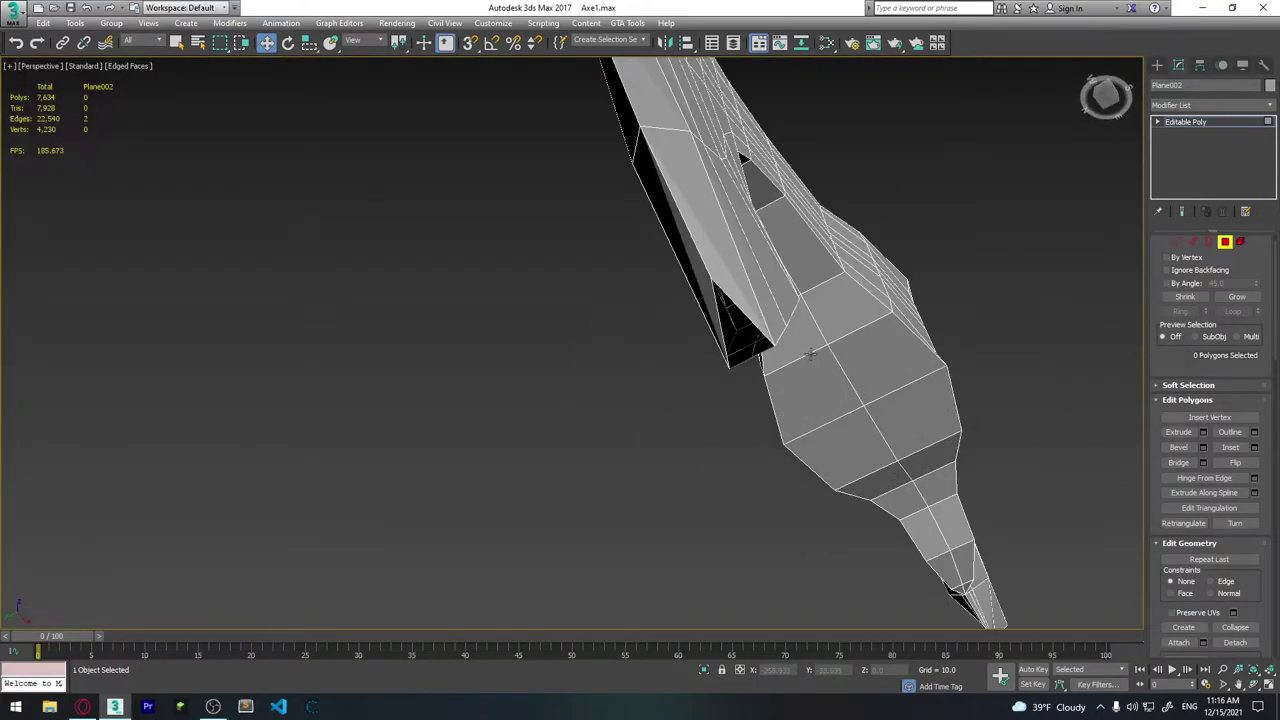
scroll(841, 330, "up", 1)
mouse_move(841, 330)
middle_mouse_down("alt")
mouse_move(720, 329)
mouse_move(757, 323)
mouse_move(793, 282)
middle_mouse_up("alt")
scroll(793, 282, "up", 2)
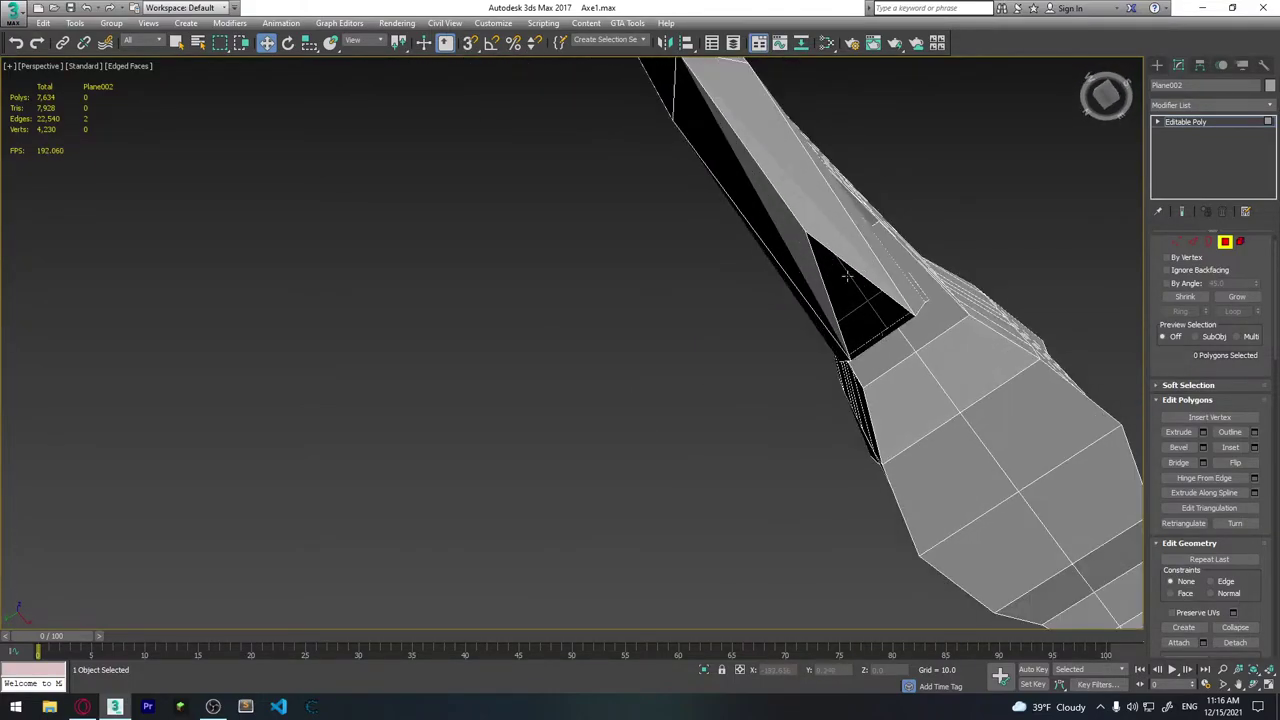
scroll(800, 288, "up", 2)
left_click(1176, 241)
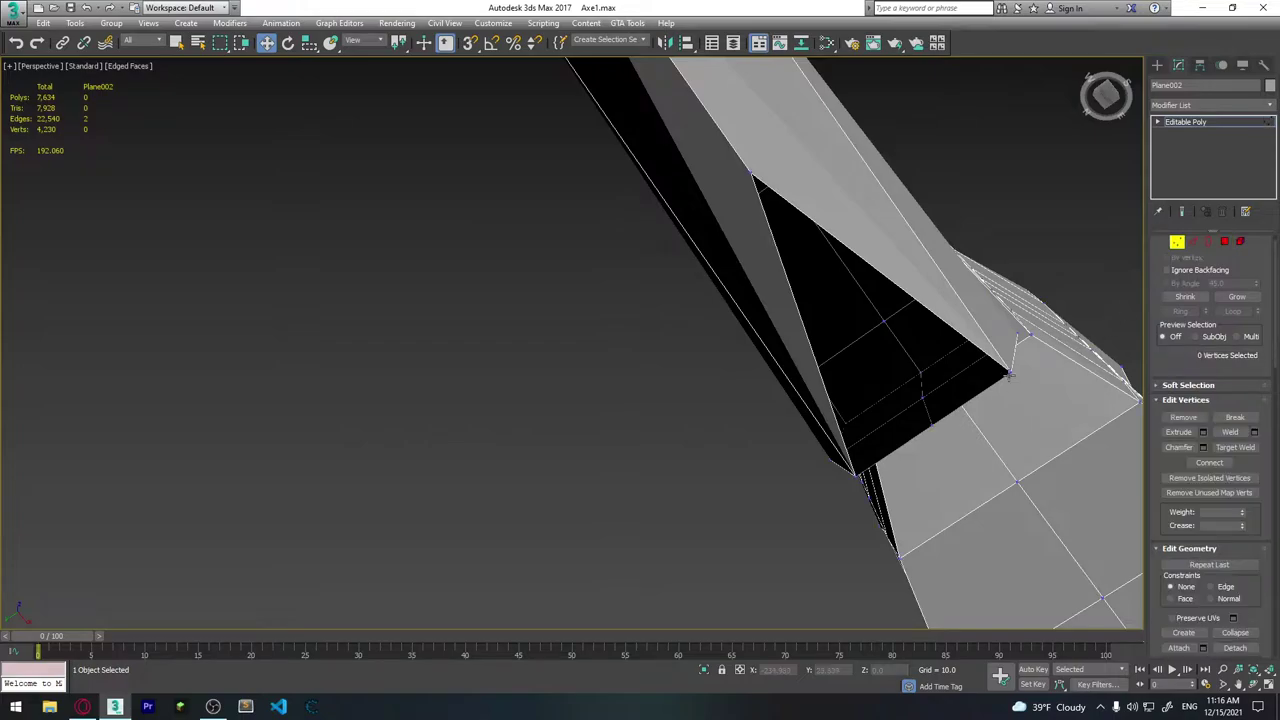
Scale the two tip vertices inward together and weld them, leaving 4,229 vertices.
key("t")
key("r")
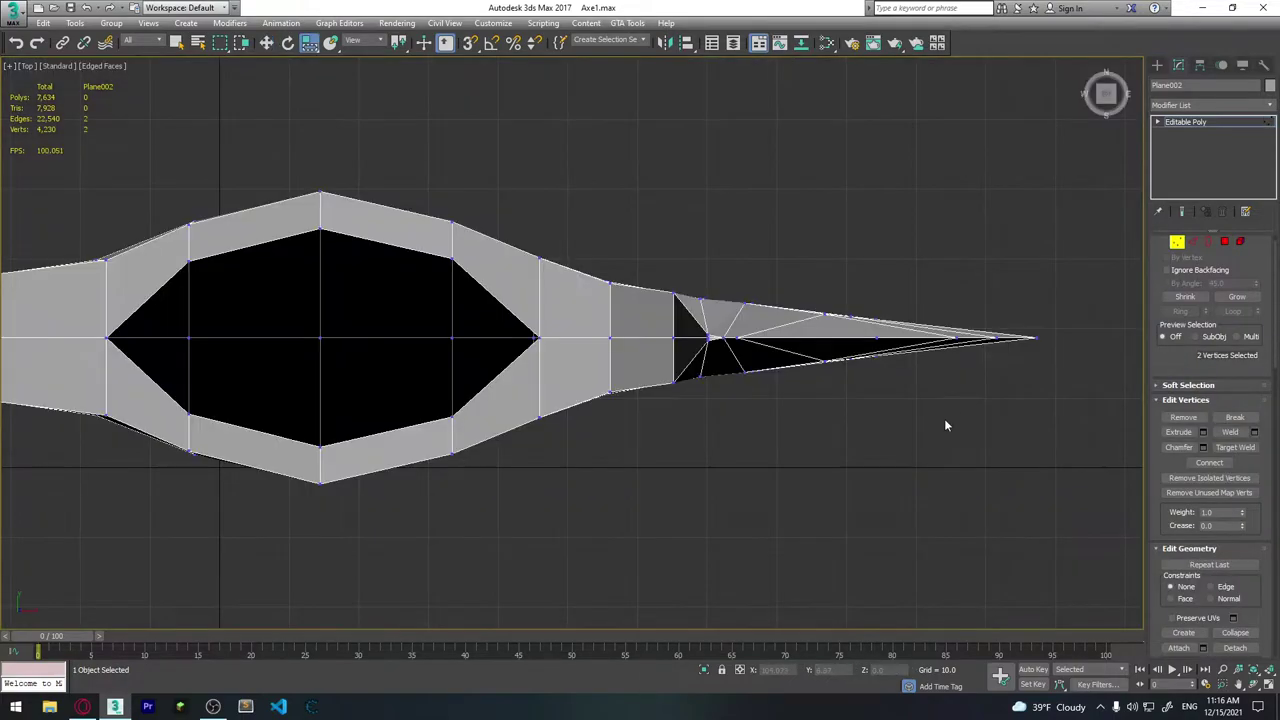
middle_click_drag(820, 400, 903, 371)
scroll(751, 403, "down", 3)
middle_click_drag(751, 403, 646, 340, "alt")
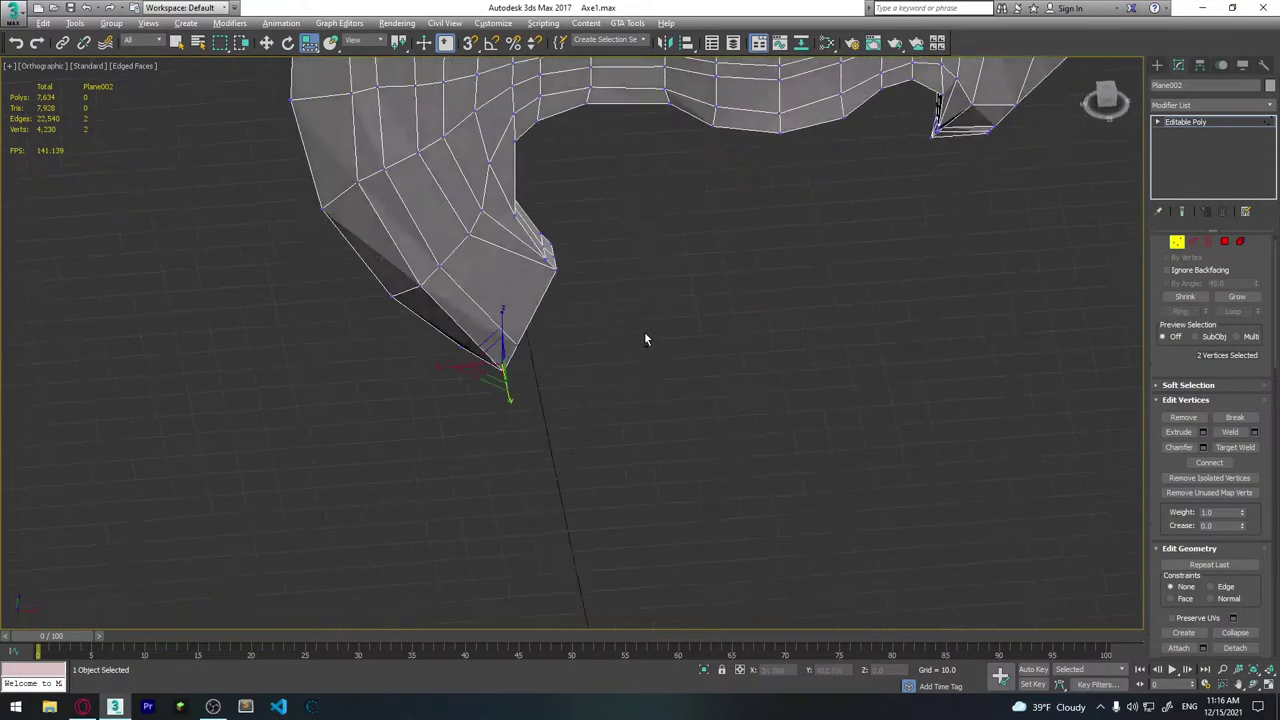
scroll(646, 340, "up", 3)
mouse_move(505, 365)
middle_mouse_down("alt")
mouse_move(493, 397)
mouse_move(574, 385)
mouse_move(393, 383)
middle_mouse_up("alt")
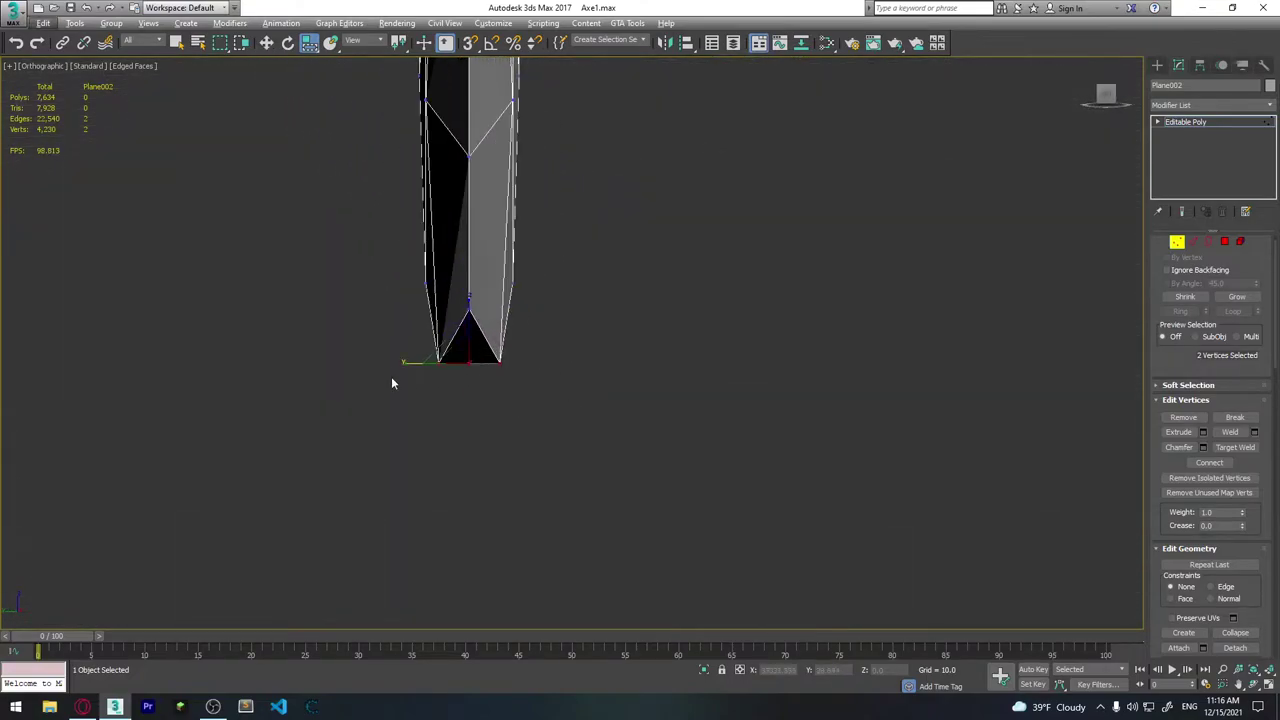
left_click_drag(410, 360, 456, 359)
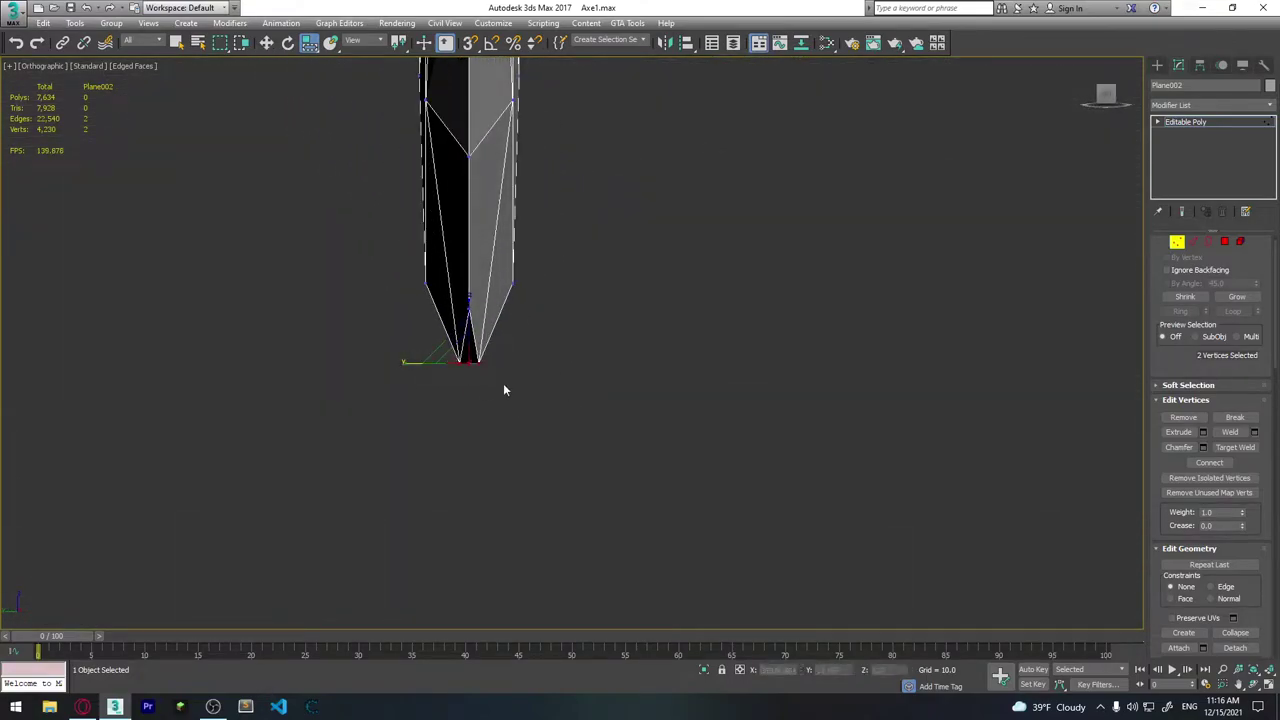
mouse_move(504, 388)
middle_mouse_down("alt")
mouse_move(494, 360)
mouse_move(514, 369)
mouse_move(494, 402)
middle_mouse_up("alt")
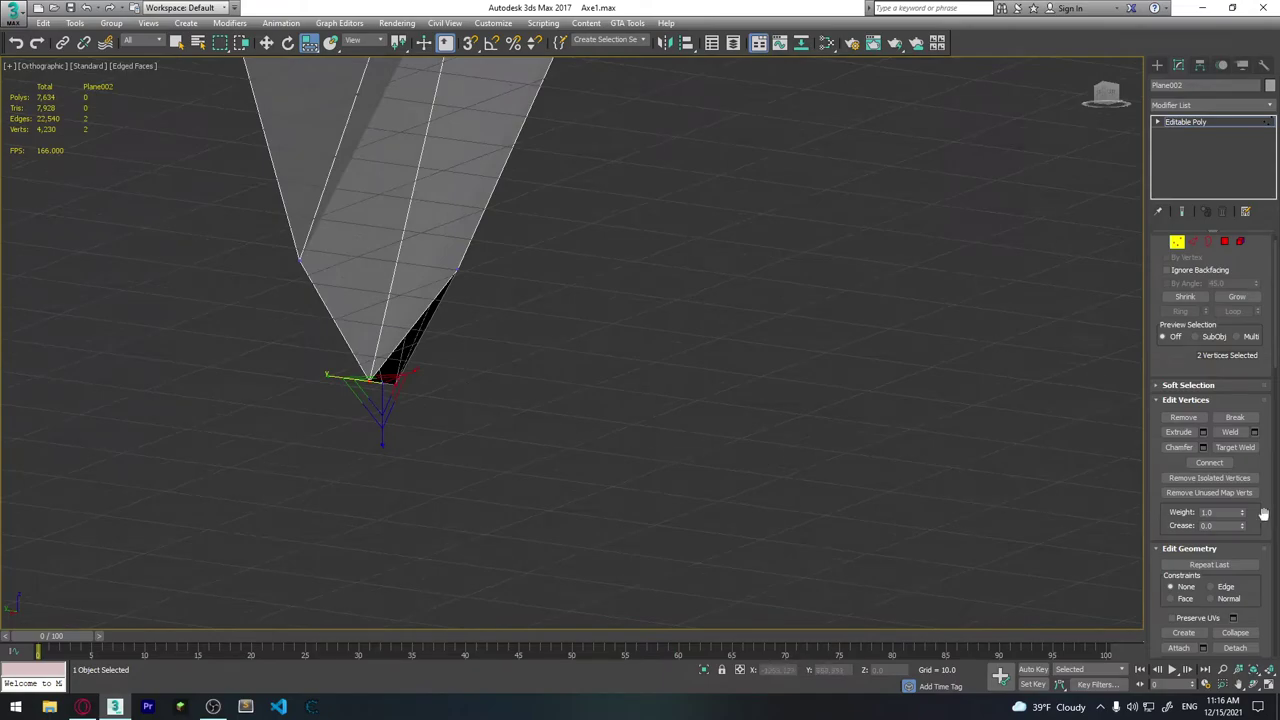
left_click(1255, 432)
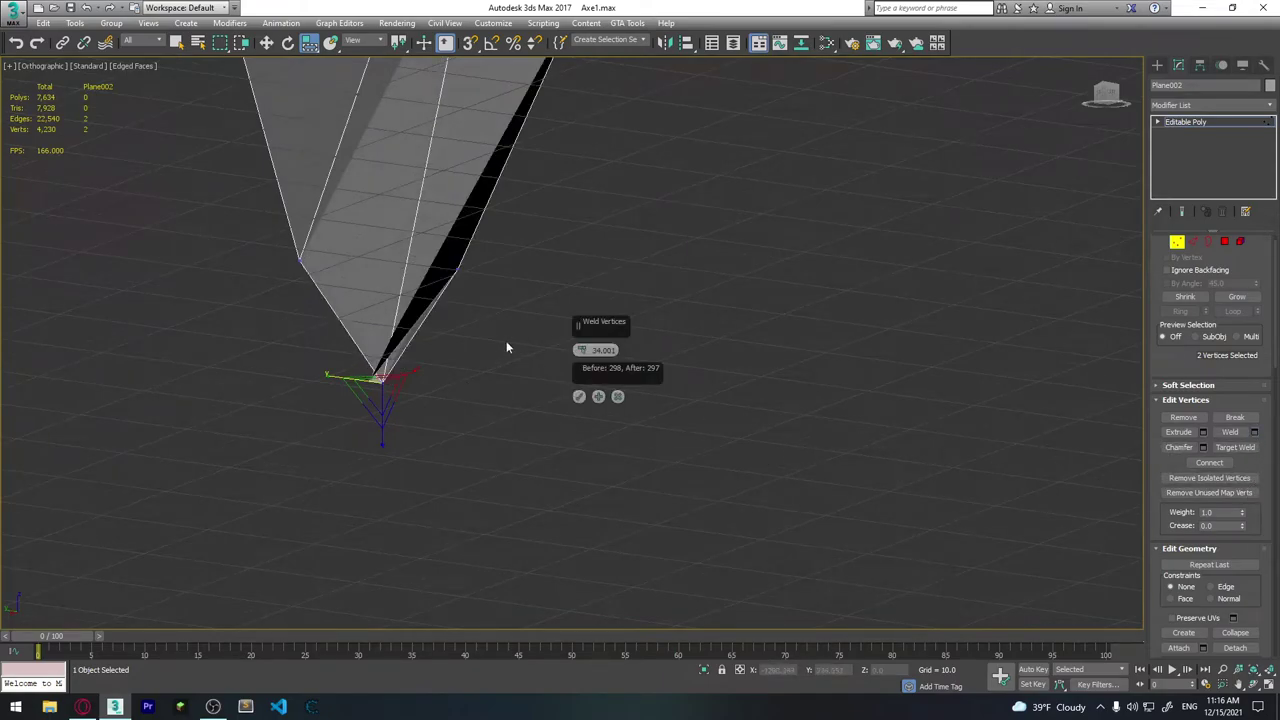
left_click(579, 397)
Clear the selection and inspect the welded tip from tilted and edge-on views.
left_click(592, 353)
scroll(494, 357, "up", 3)
scroll(483, 363, "up", 5)
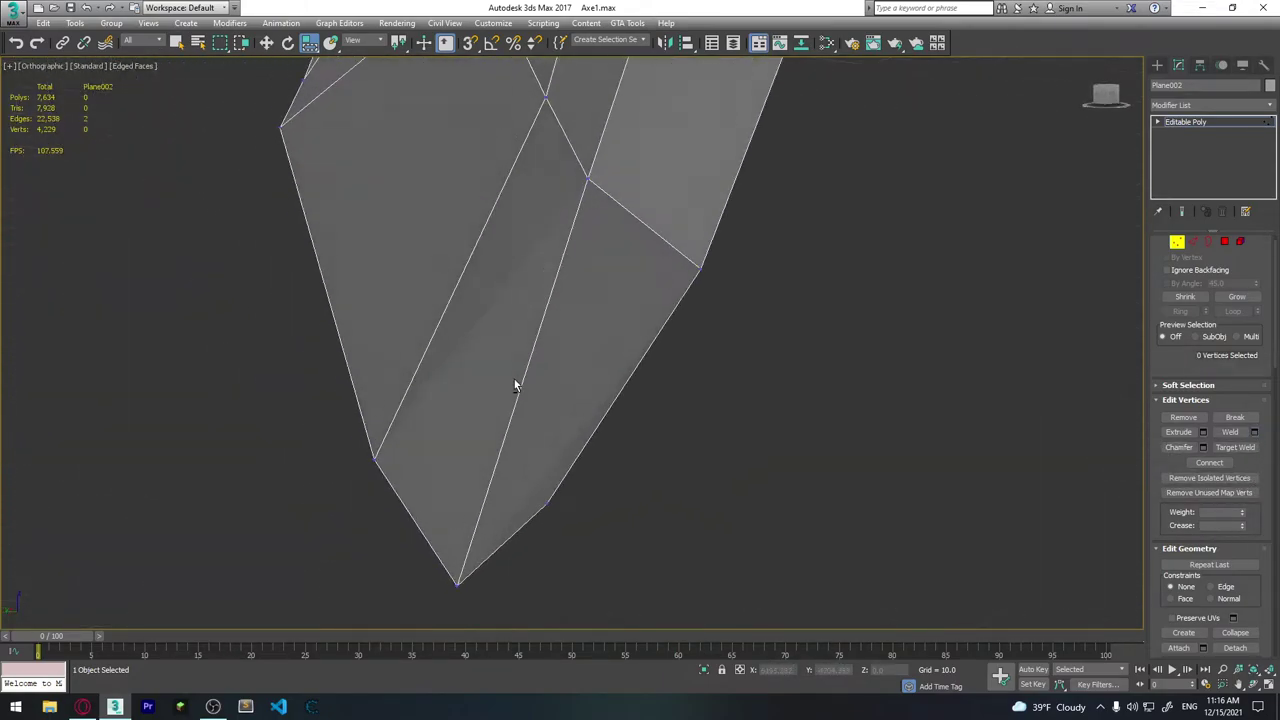
scroll(514, 384, "down", 3)
scroll(628, 370, "down", 5)
mouse_move(700, 354)
middle_mouse_down("alt")
mouse_move(764, 343)
mouse_move(760, 320)
middle_mouse_up("alt")
key("alt+w")
mouse_move(899, 381)
middle_mouse_down()
mouse_move(899, 435)
mouse_move(857, 429)
middle_mouse_up()
key("alt+w")
scroll(866, 443, "down", 5)
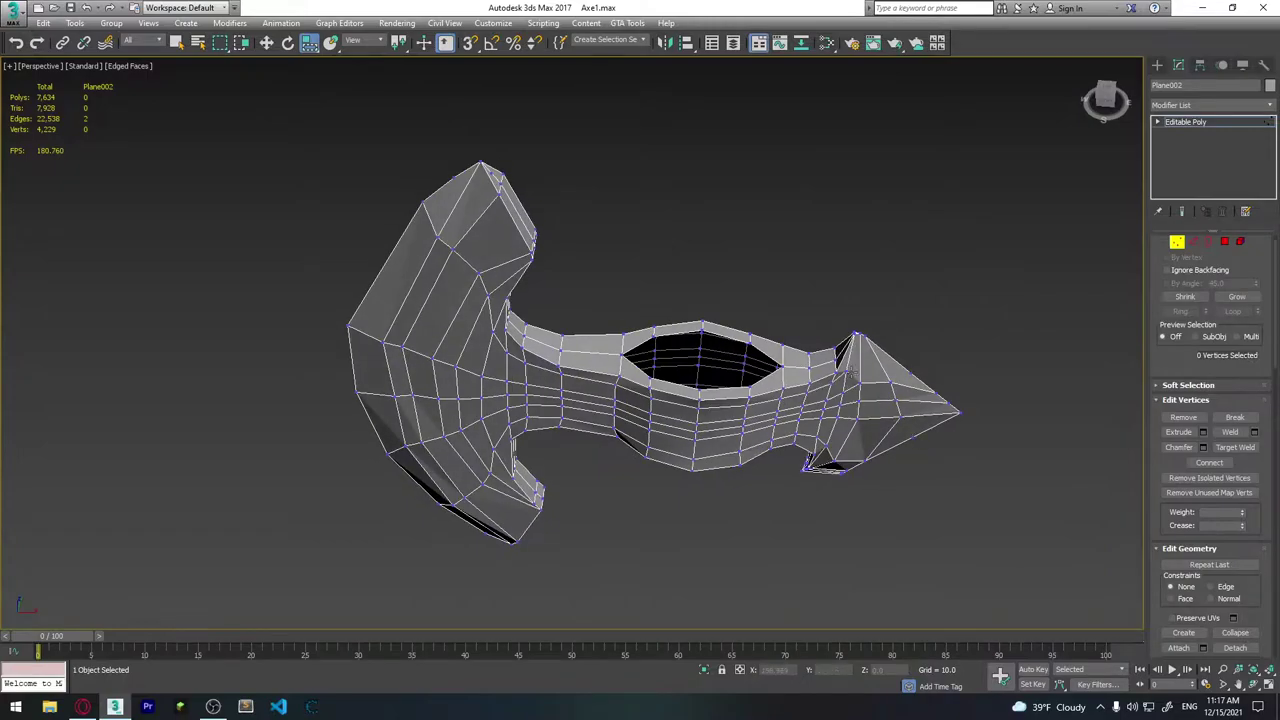
mouse_move(872, 370)
middle_mouse_down("alt")
mouse_move(836, 460)
mouse_move(958, 341)
middle_mouse_up("alt")
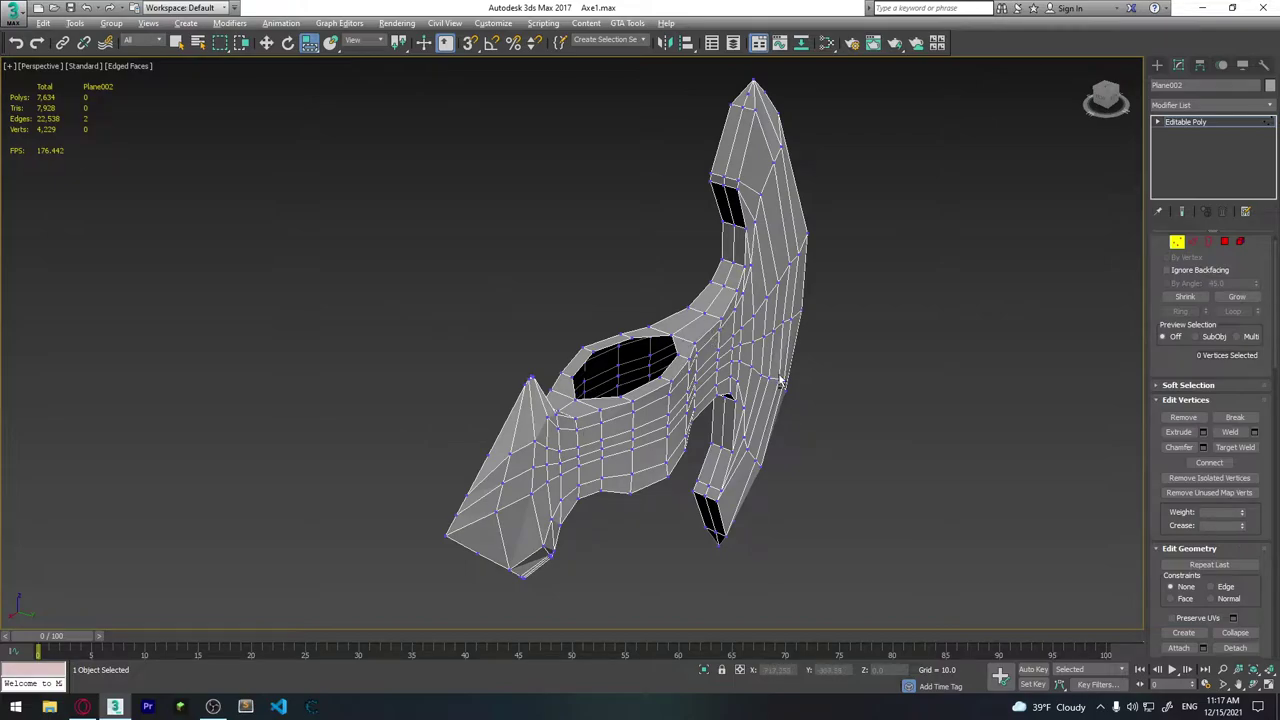
mouse_move(780, 381)
middle_mouse_down("alt")
mouse_move(776, 409)
mouse_move(791, 380)
mouse_move(766, 394)
mouse_move(772, 418)
mouse_move(780, 405)
middle_mouse_up("alt")
left_click(1193, 242)
Chamfer the selected outer blade-rim edges with a narrow 1-unit Edge Chamfer Amount.
mouse_move(633, 288)
middle_mouse_down("alt")
mouse_move(752, 317)
mouse_move(659, 240)
middle_mouse_up("alt")
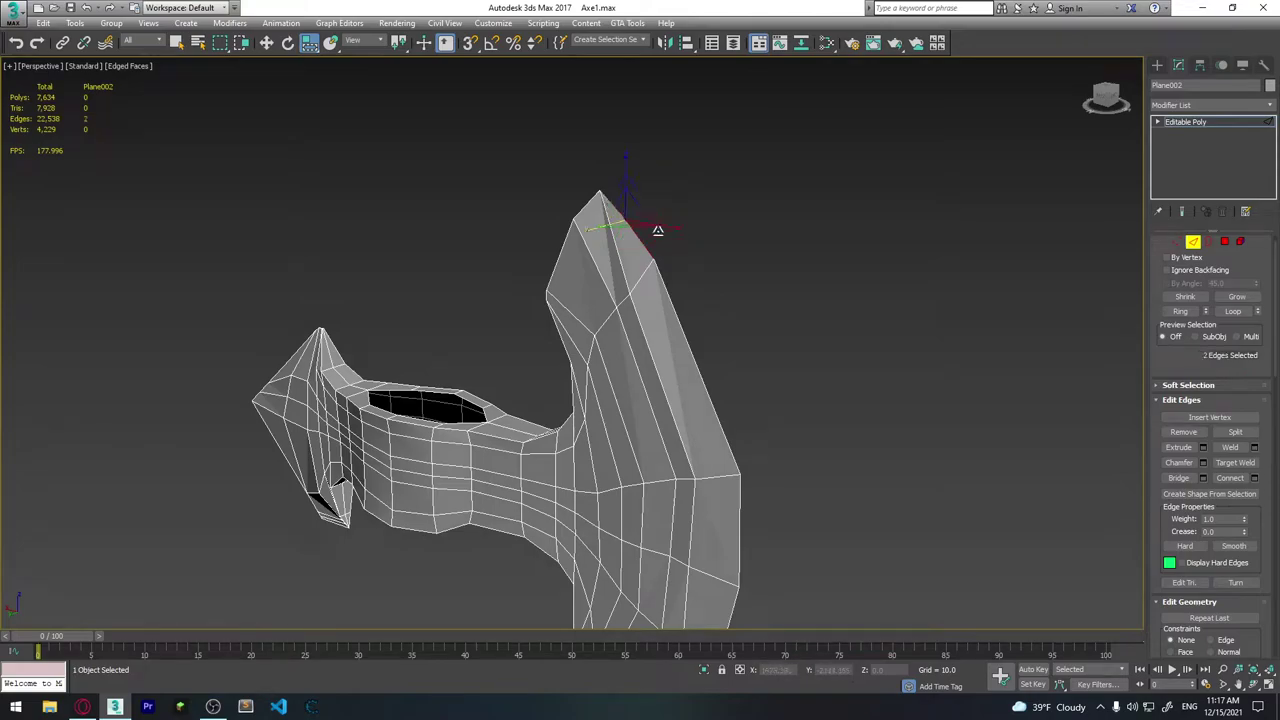
middle_click_drag(747, 505, 755, 316, "alt")
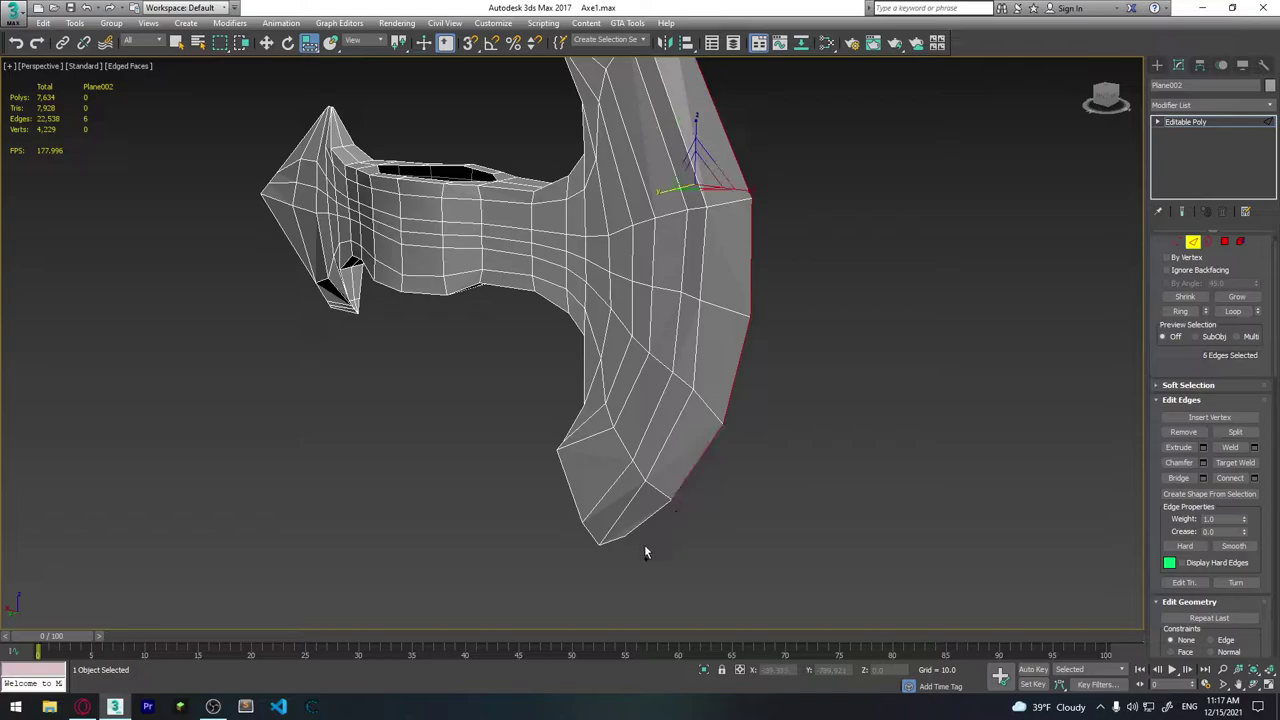
mouse_move(630, 567)
middle_mouse_down("alt")
mouse_move(694, 471)
mouse_move(563, 471)
mouse_move(708, 484)
mouse_move(707, 515)
mouse_move(712, 490)
middle_mouse_up("alt")
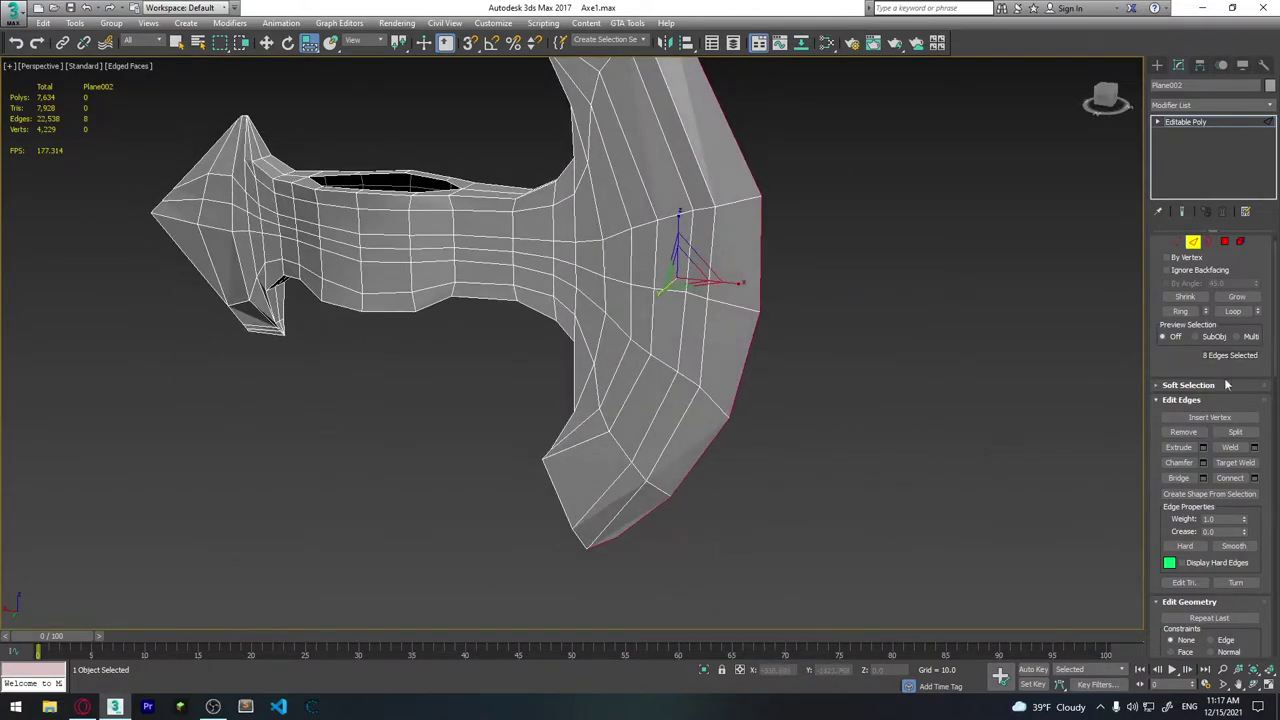
left_click(1203, 462)
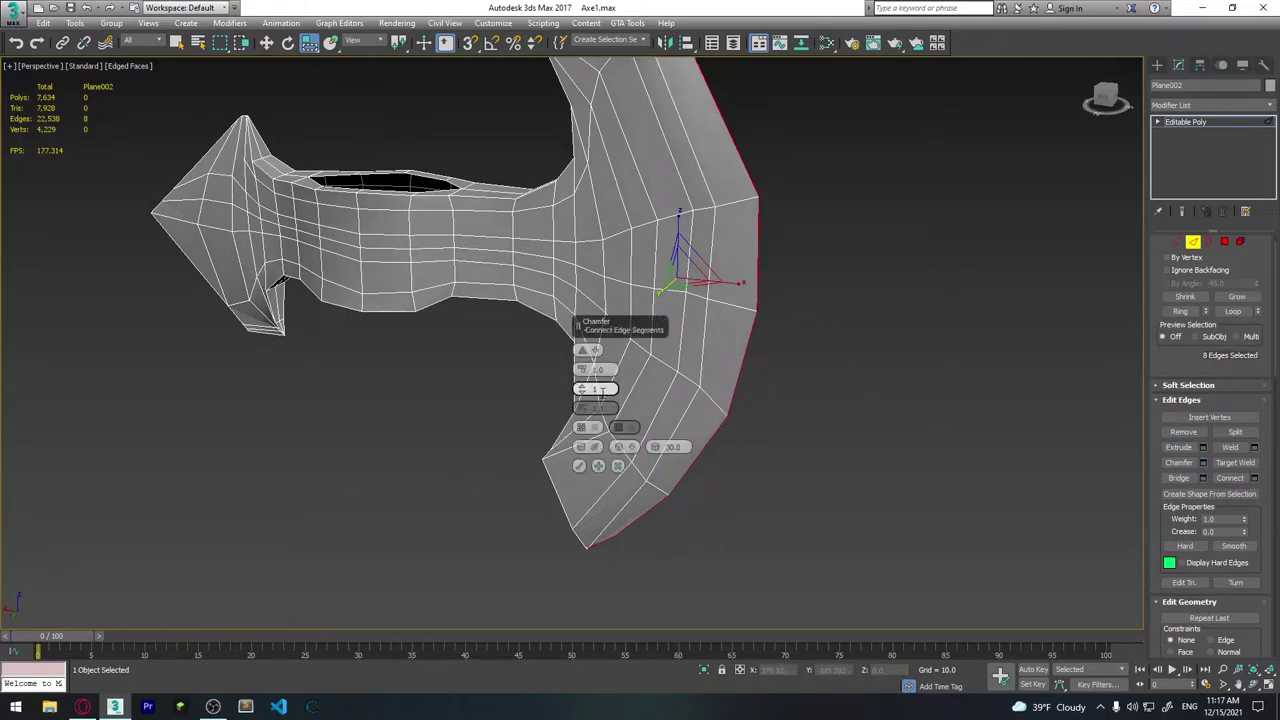
mouse_move(838, 336)
middle_mouse_down("alt")
mouse_move(841, 303)
mouse_move(618, 290)
mouse_move(814, 297)
mouse_move(942, 390)
mouse_move(894, 430)
mouse_move(889, 523)
mouse_move(903, 314)
mouse_move(874, 252)
mouse_move(914, 383)
mouse_move(915, 470)
mouse_move(877, 334)
mouse_move(796, 382)
middle_mouse_up("alt")
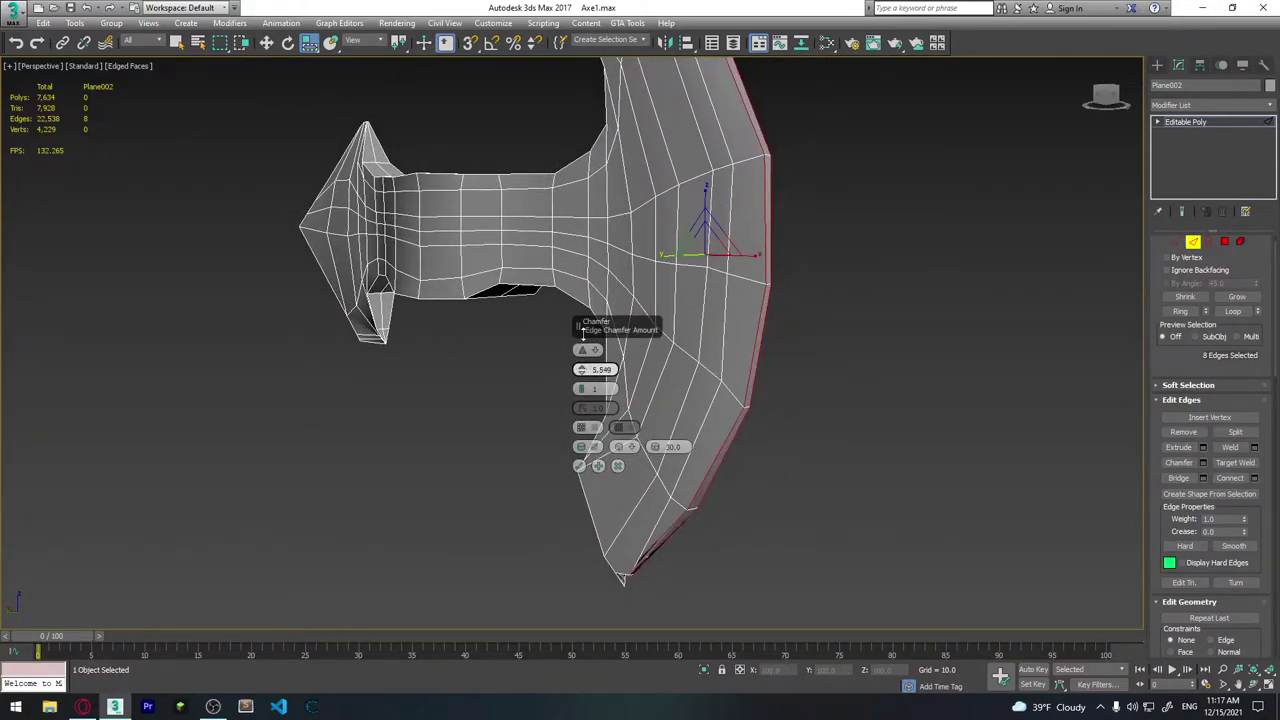
mouse_move(583, 332)
left_mouse_down()
mouse_move(584, 400)
mouse_move(583, 368)
left_mouse_up()
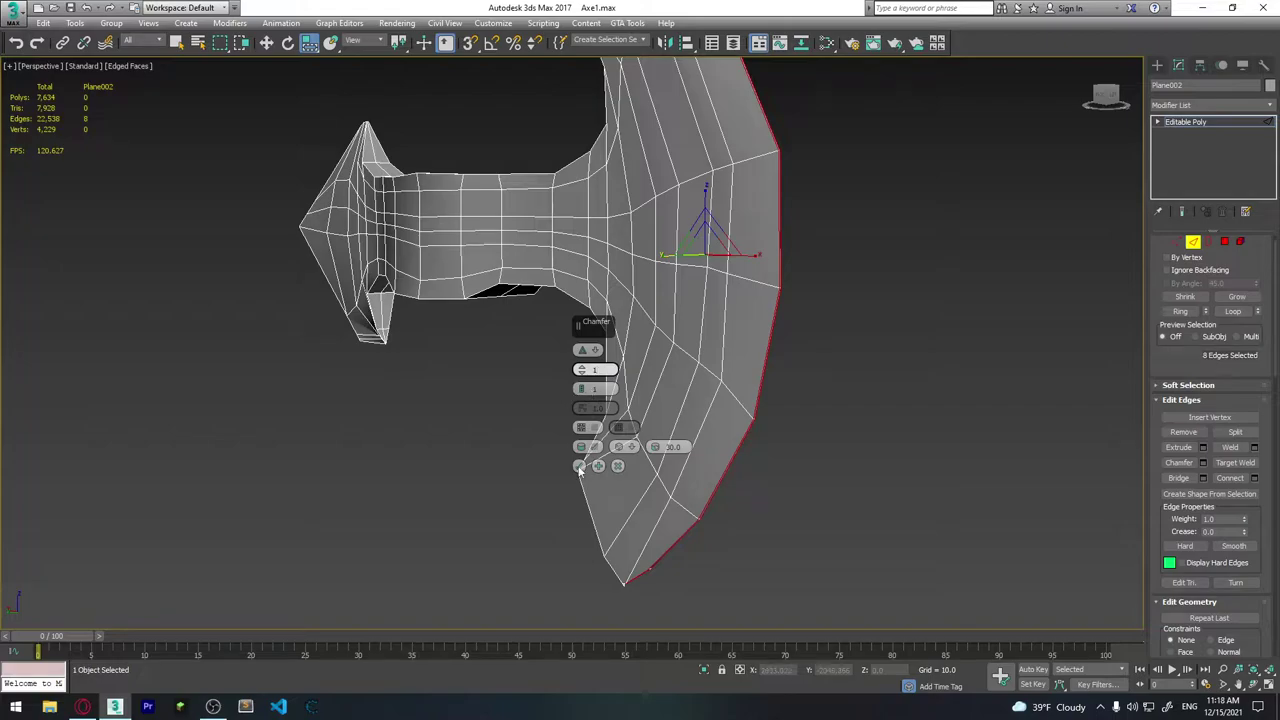
mouse_move(575, 472)
middle_mouse_down("alt")
mouse_move(743, 354)
mouse_move(668, 466)
mouse_move(688, 400)
mouse_move(660, 380)
mouse_move(768, 452)
middle_mouse_up("alt")
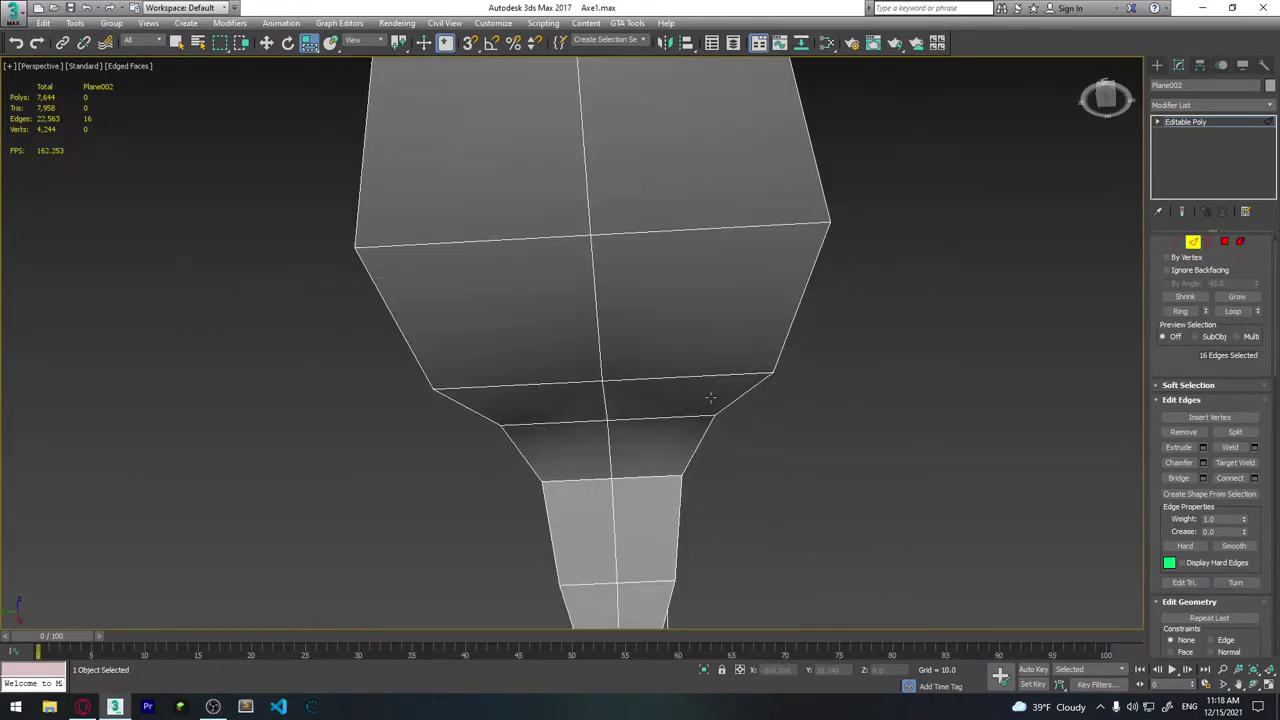
Select the small sliver face at the blade tip in Polygon mode.
mouse_move(710, 398)
middle_mouse_down("alt")
mouse_move(706, 357)
mouse_move(734, 349)
mouse_move(432, 311)
mouse_move(520, 340)
mouse_move(563, 337)
mouse_move(603, 374)
mouse_move(596, 362)
mouse_move(663, 349)
mouse_move(591, 314)
mouse_move(529, 340)
mouse_move(697, 371)
mouse_move(649, 374)
mouse_move(769, 343)
middle_mouse_up("alt")
key("4")
left_click(432, 311)
scroll(520, 340, "up", 5)
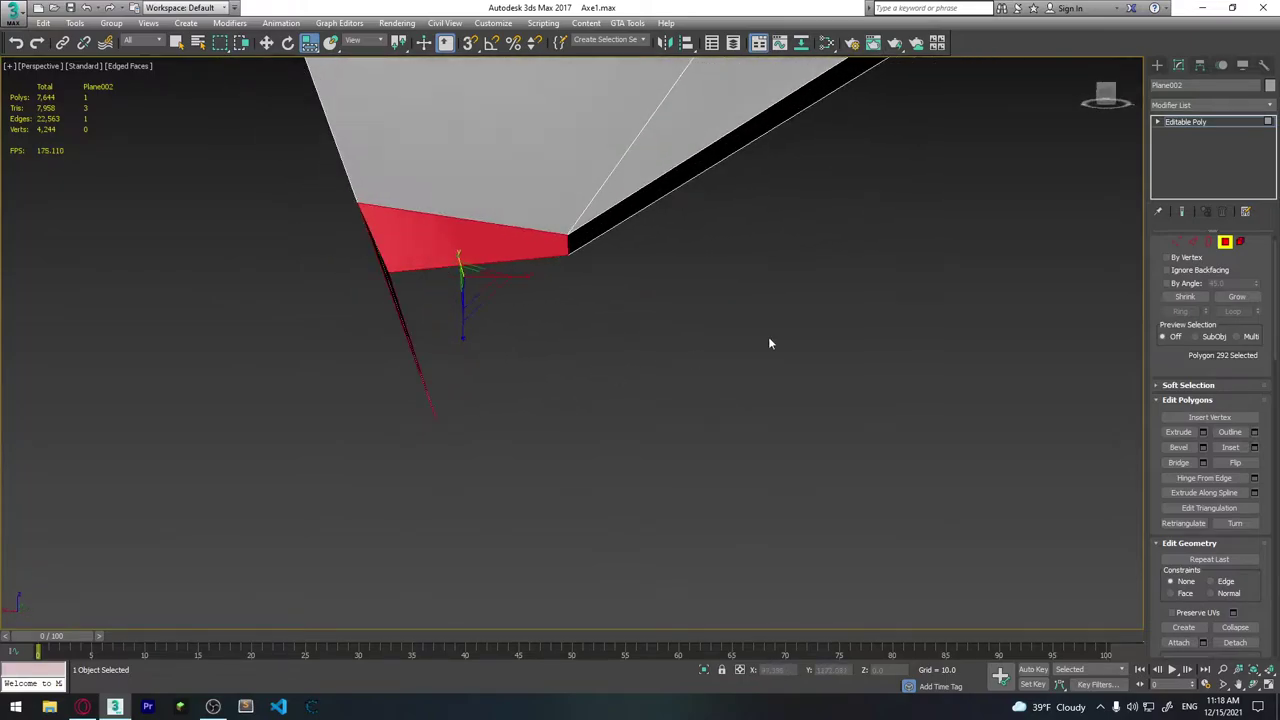
Collapse the tip face's vertices in Vertex mode so the tip closes to one point, then return to Edge mode.
left_click(1177, 241)
scroll(545, 276, "up", 5)
scroll(571, 271, "up", 3)
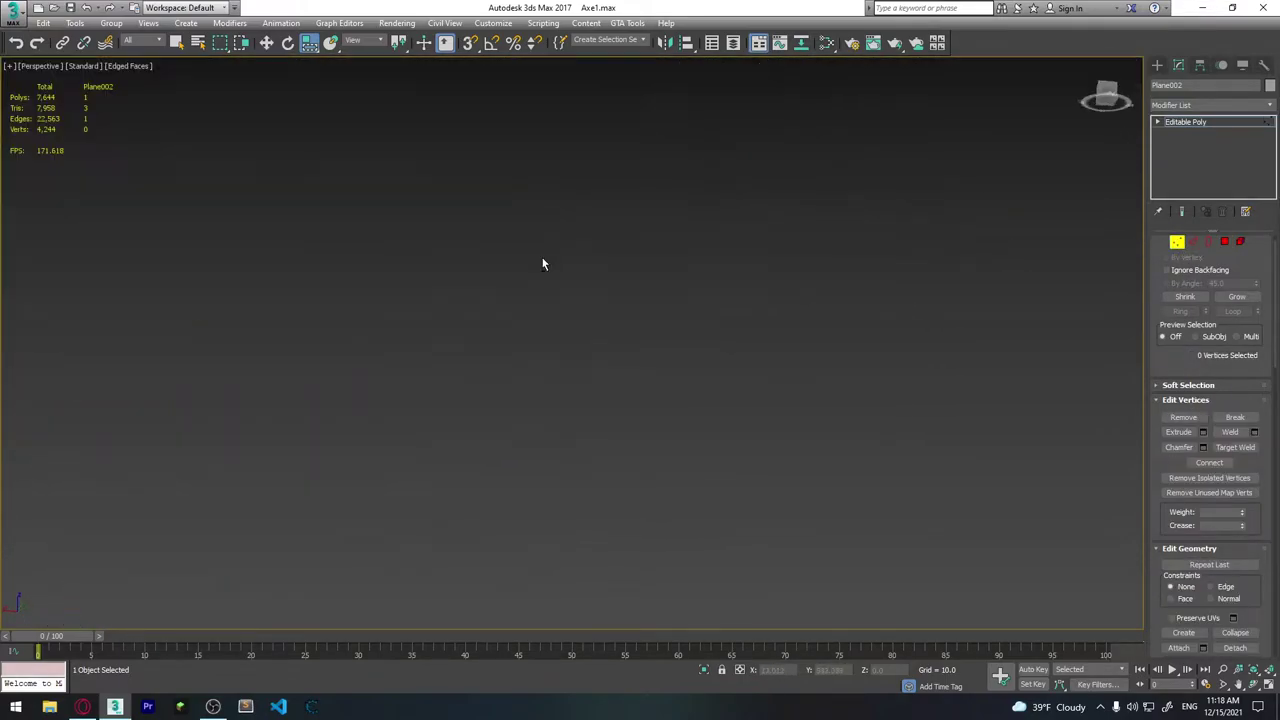
scroll(543, 263, "down", 2)
mouse_move(559, 272)
middle_mouse_down("alt")
mouse_move(520, 370)
mouse_move(529, 343)
mouse_move(226, 391)
mouse_move(763, 177)
mouse_move(404, 359)
mouse_move(421, 388)
mouse_move(459, 294)
mouse_move(497, 268)
mouse_move(396, 313)
mouse_move(374, 340)
mouse_move(597, 317)
middle_mouse_up("alt")
scroll(459, 294, "down", 2)
scroll(453, 286, "down", 2)
scroll(453, 288, "down", 2)
scroll(449, 287, "down", 2)
scroll(384, 312, "up", 3)
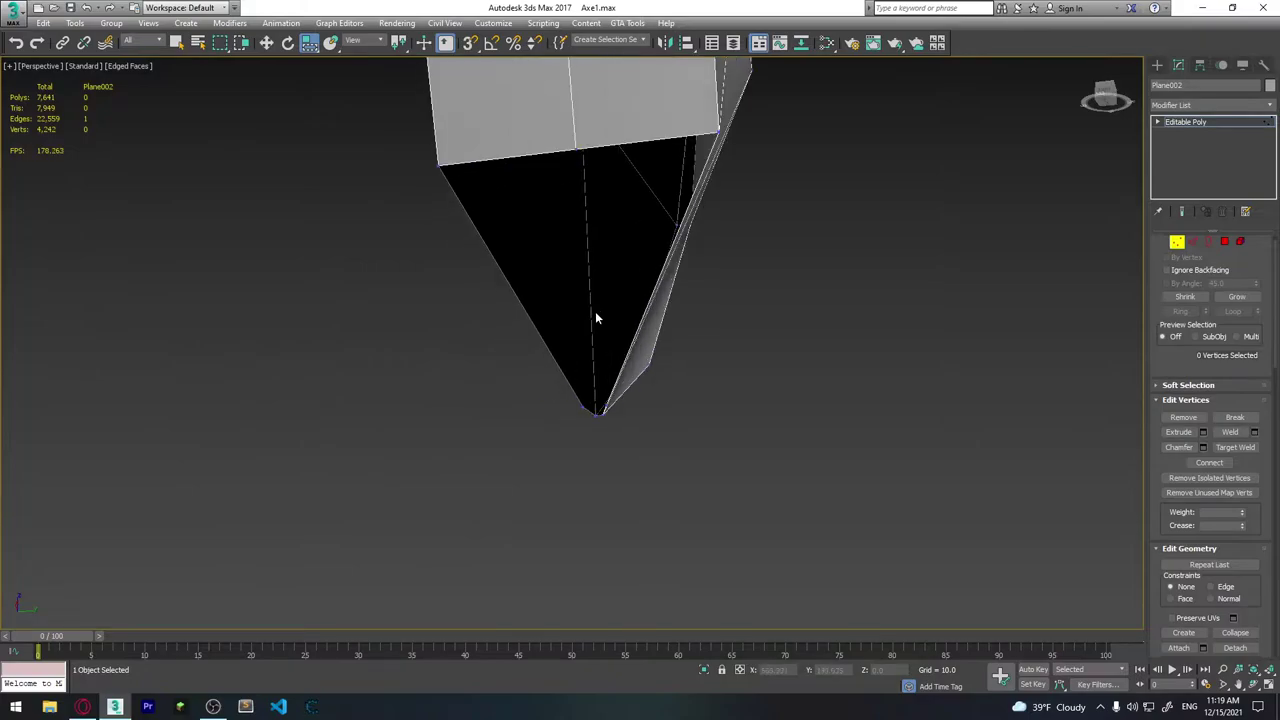
scroll(597, 317, "up", 2)
mouse_move(611, 364)
middle_mouse_down("alt")
mouse_move(623, 366)
mouse_move(593, 442)
middle_mouse_up("alt")
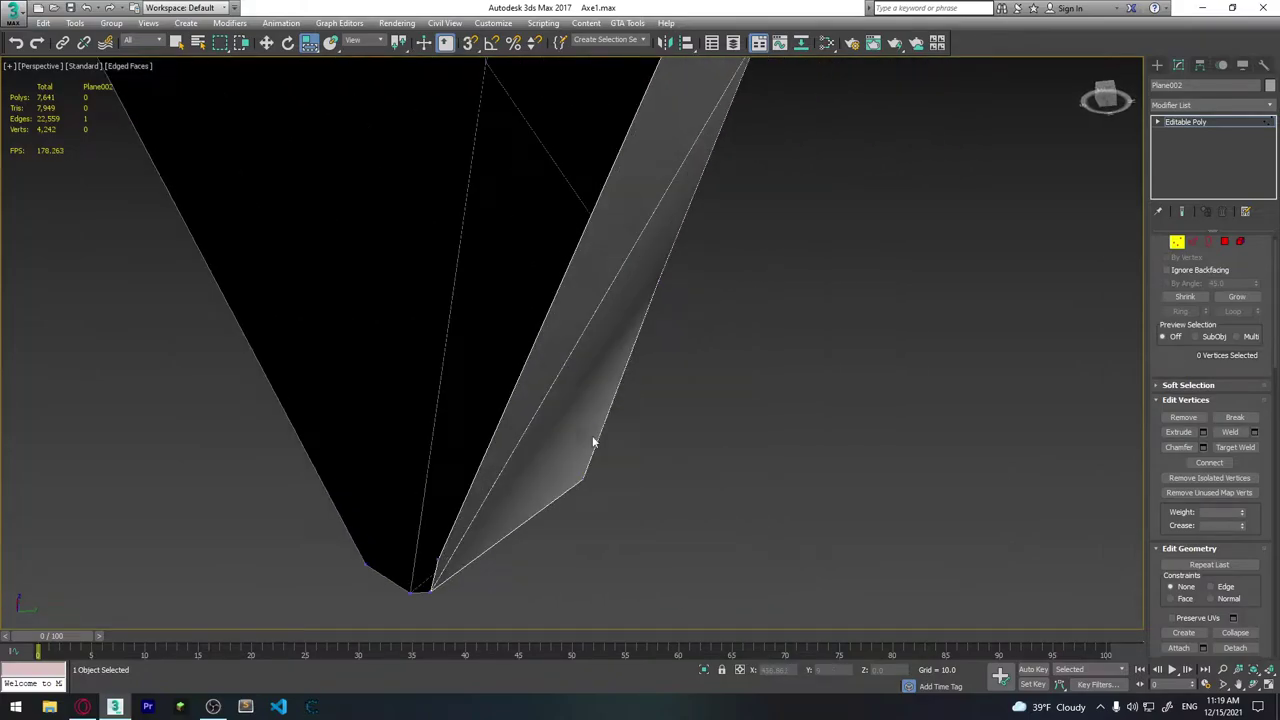
mouse_move(471, 559)
middle_mouse_down()
mouse_move(629, 486)
mouse_move(789, 494)
mouse_move(543, 308)
middle_mouse_up()
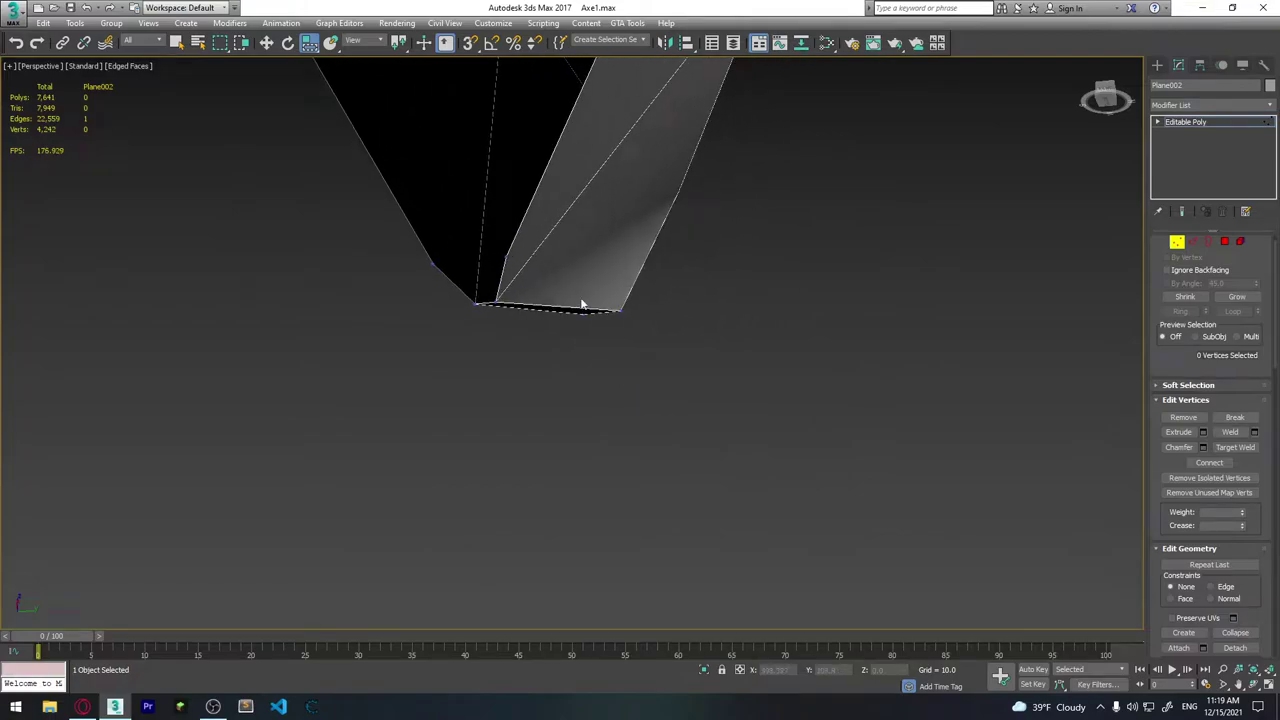
left_click(1193, 242)
mouse_move(519, 241)
middle_mouse_down()
mouse_move(560, 323)
mouse_move(533, 362)
mouse_move(657, 356)
mouse_move(611, 277)
mouse_move(554, 318)
mouse_move(534, 356)
middle_mouse_up()
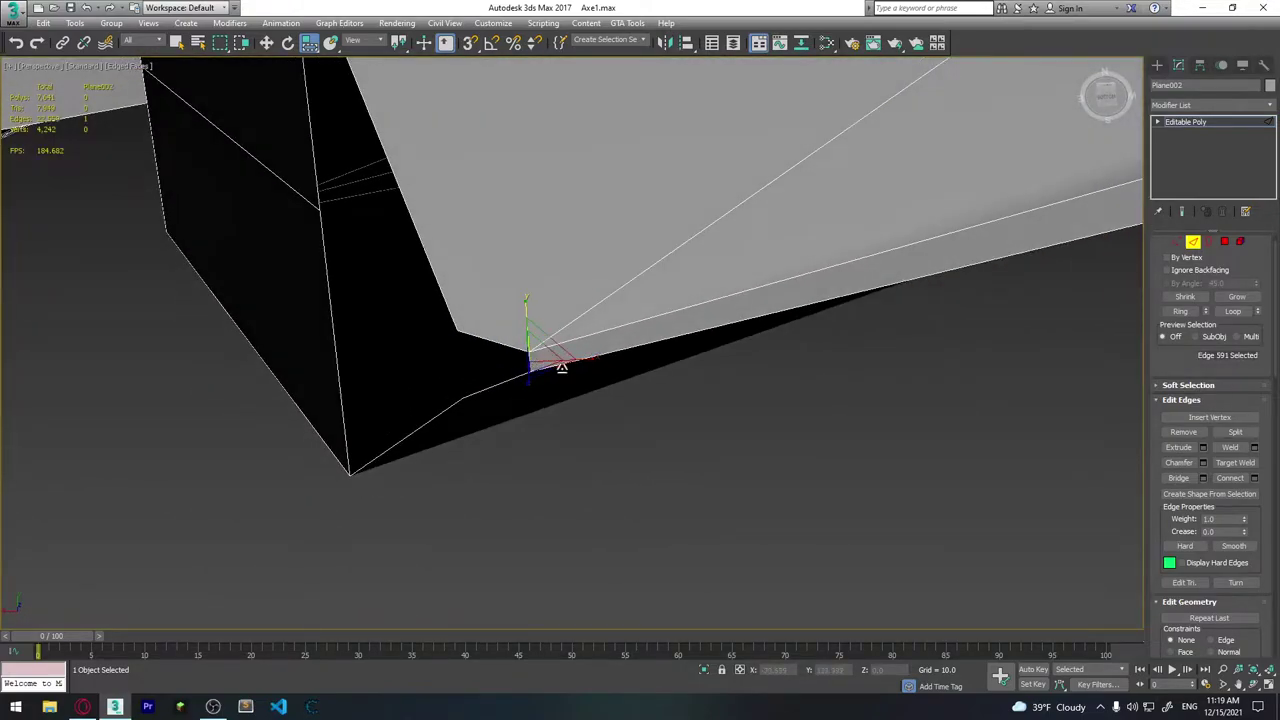
Orbit and pan to frame the corner of the axe blade.
scroll(1181, 510, "up", 2)
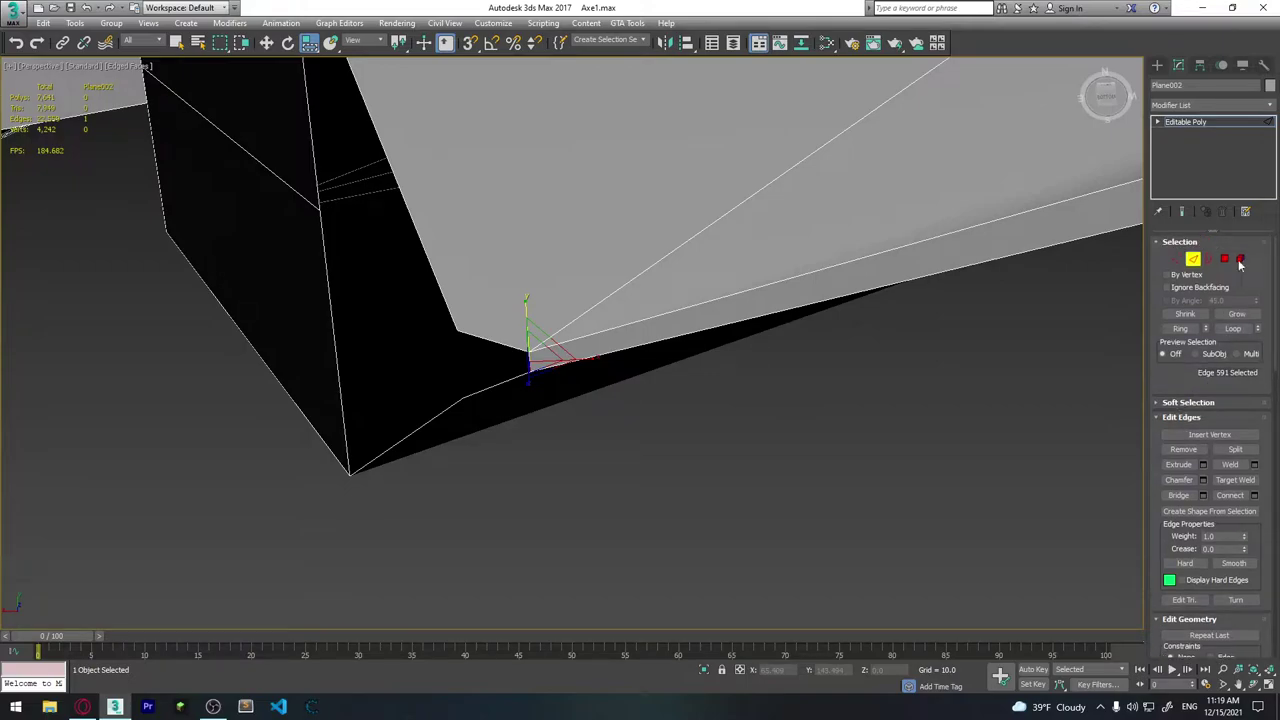
mouse_move(909, 309)
middle_mouse_down("alt")
mouse_move(666, 374)
mouse_move(700, 350)
middle_mouse_up("alt")
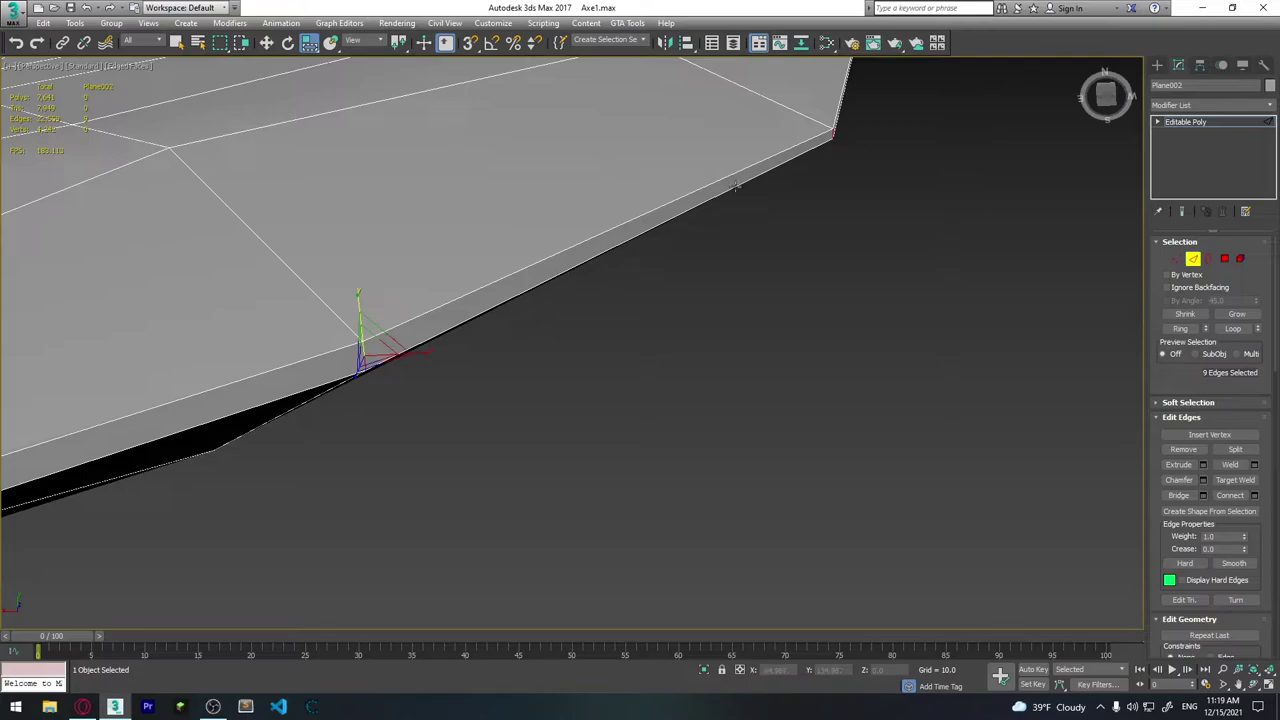
scroll(735, 186, "down", 2)
mouse_move(735, 186)
middle_mouse_down("alt")
mouse_move(644, 221)
mouse_move(653, 399)
middle_mouse_up("alt")
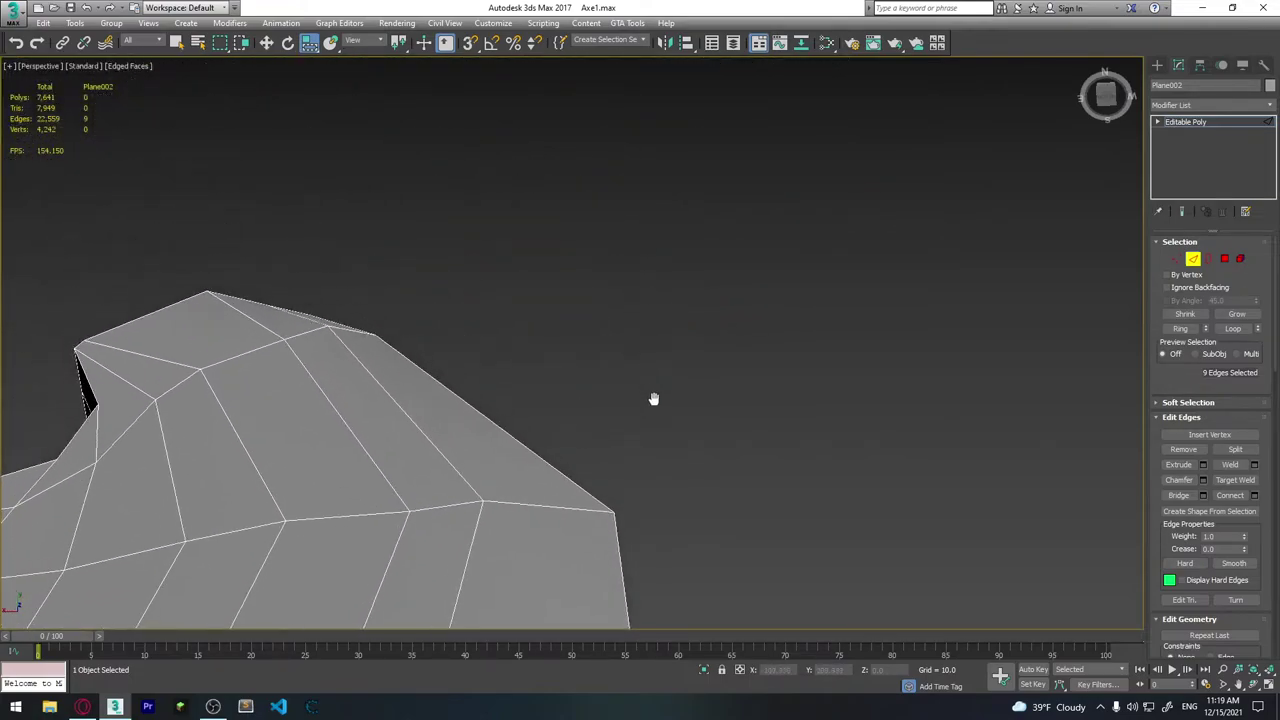
scroll(357, 249, "up", 3)
middle_click_drag(506, 169, 655, 148)
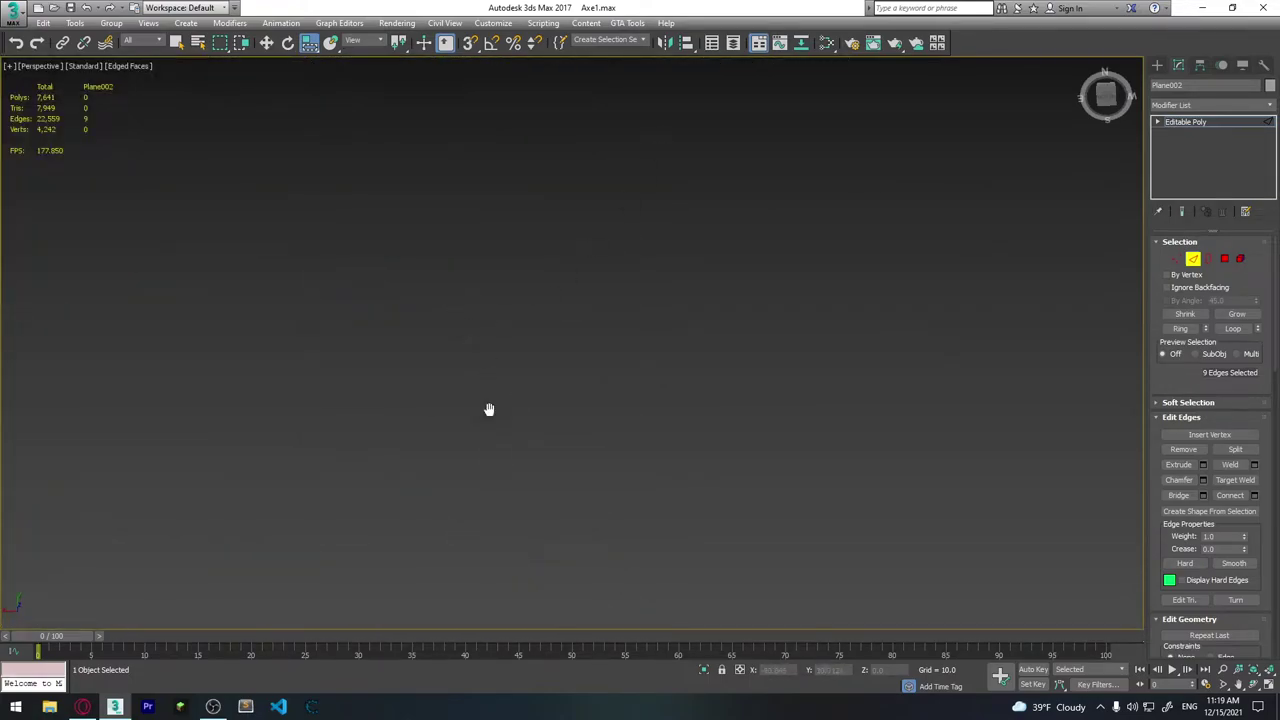
mouse_move(489, 409)
middle_mouse_down()
mouse_move(543, 551)
mouse_move(354, 257)
middle_mouse_up()
scroll(565, 310, "up", 3)
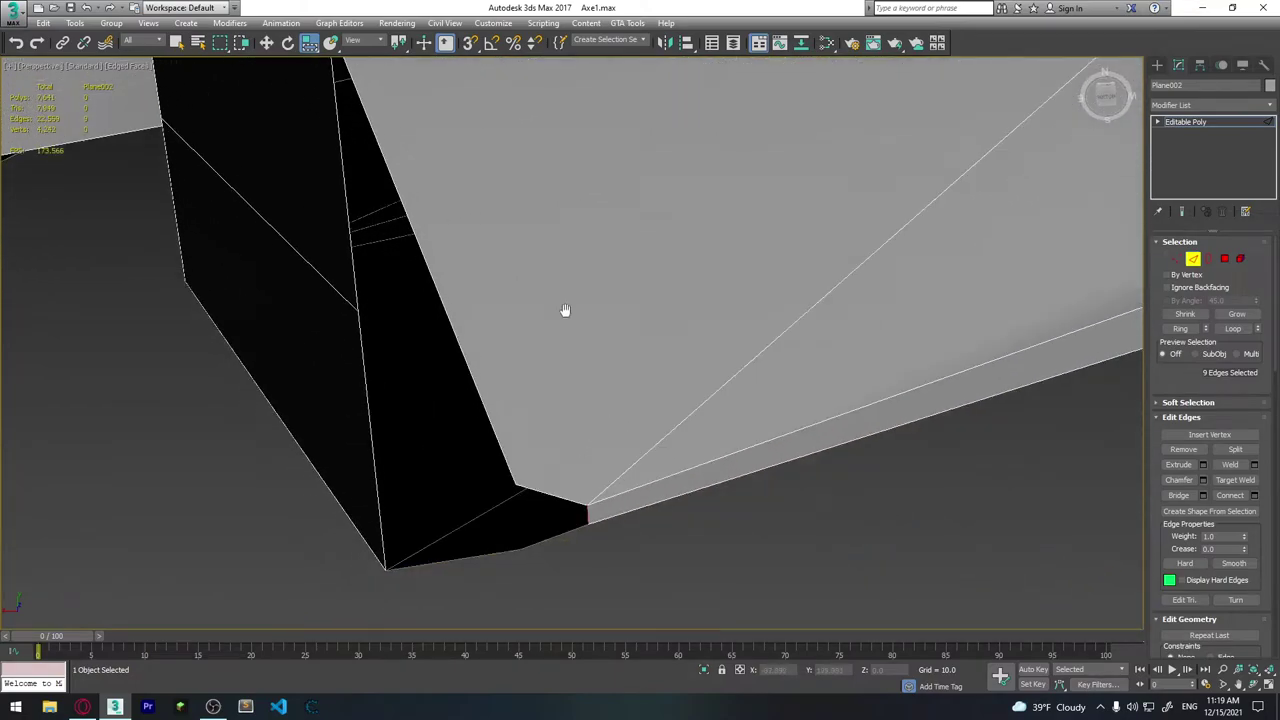
middle_click_drag(565, 310, 510, 213)
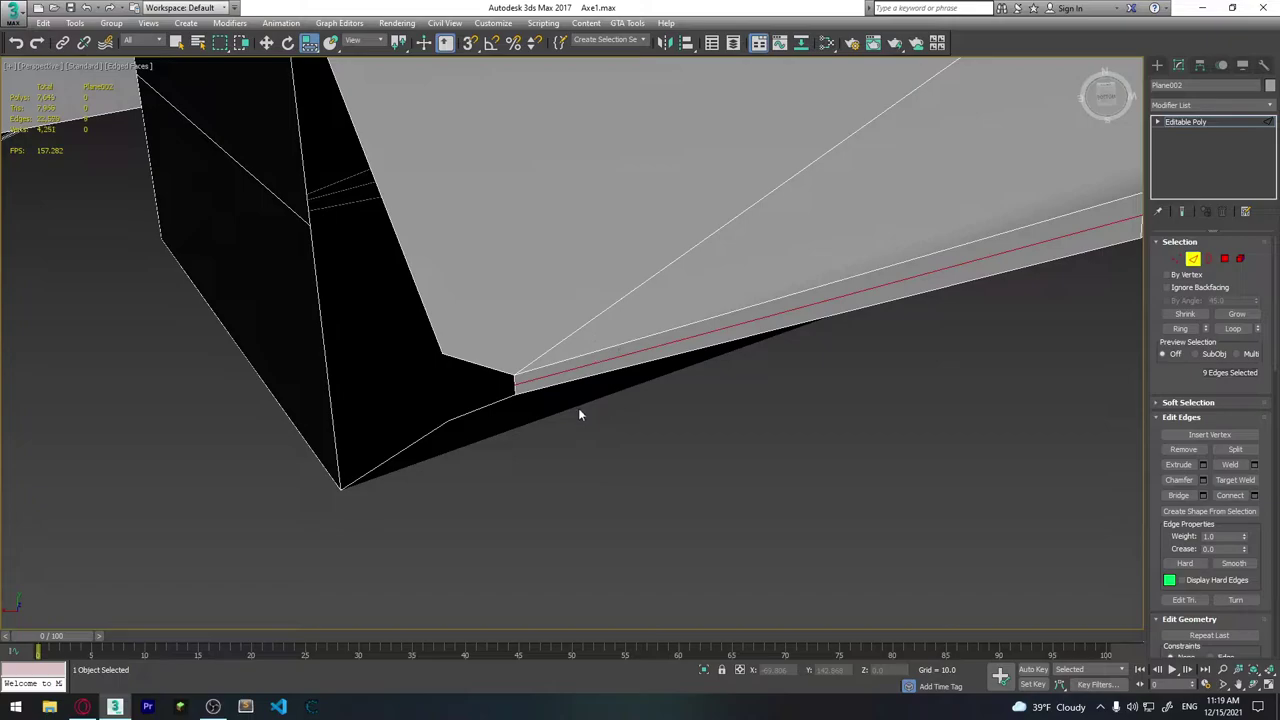
mouse_move(578, 413)
middle_mouse_down()
mouse_move(571, 386)
mouse_move(678, 316)
middle_mouse_up()
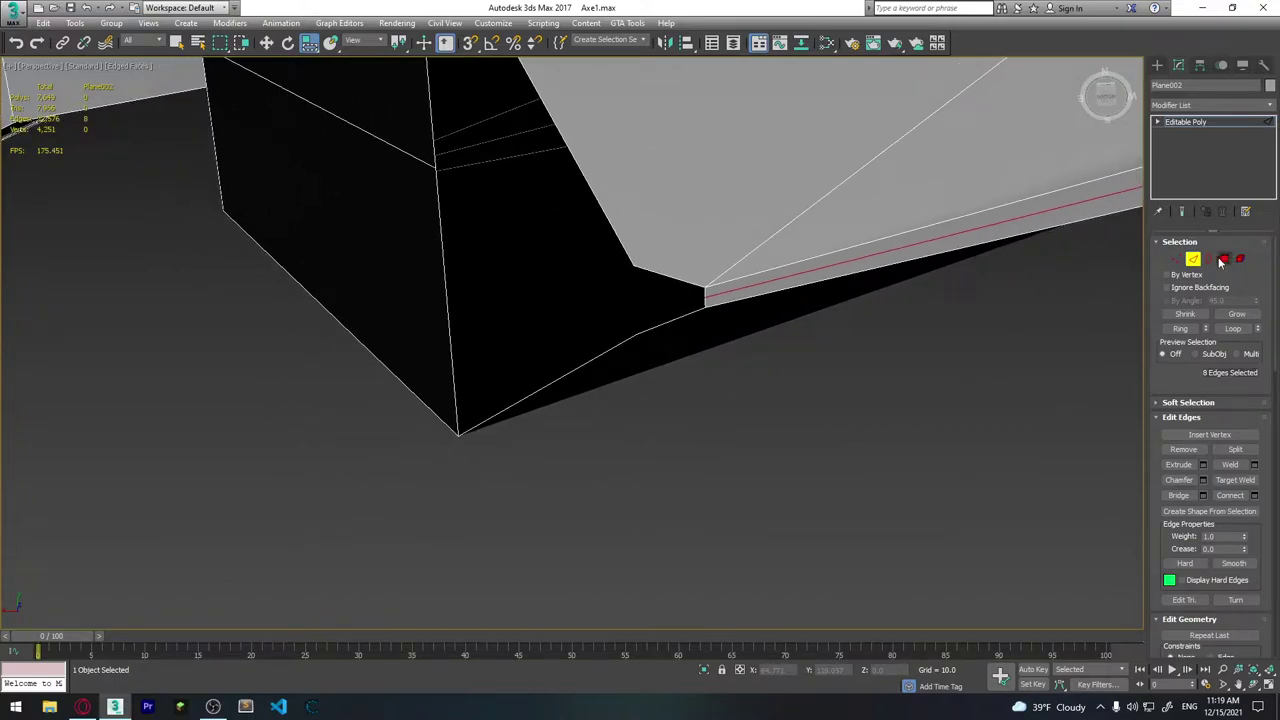
Return to Edge mode and orbit to view the two tip edges end-on.
left_click(1225, 260)
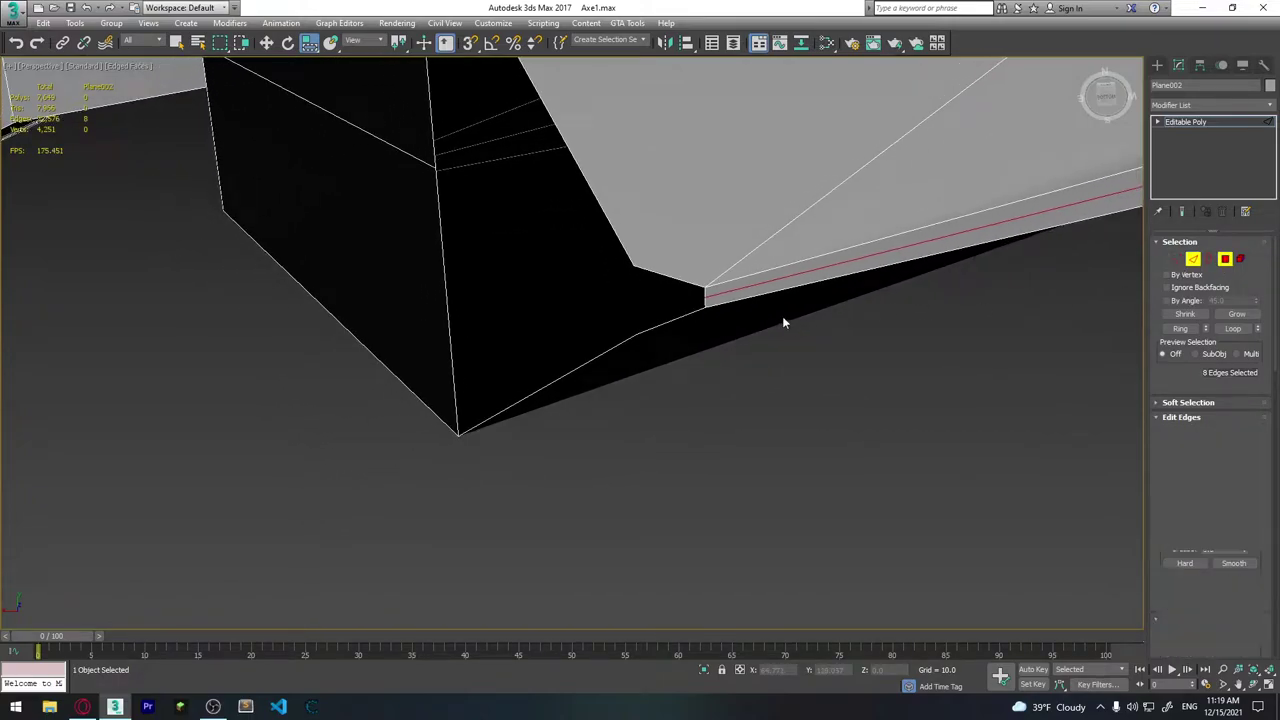
left_click(1193, 260)
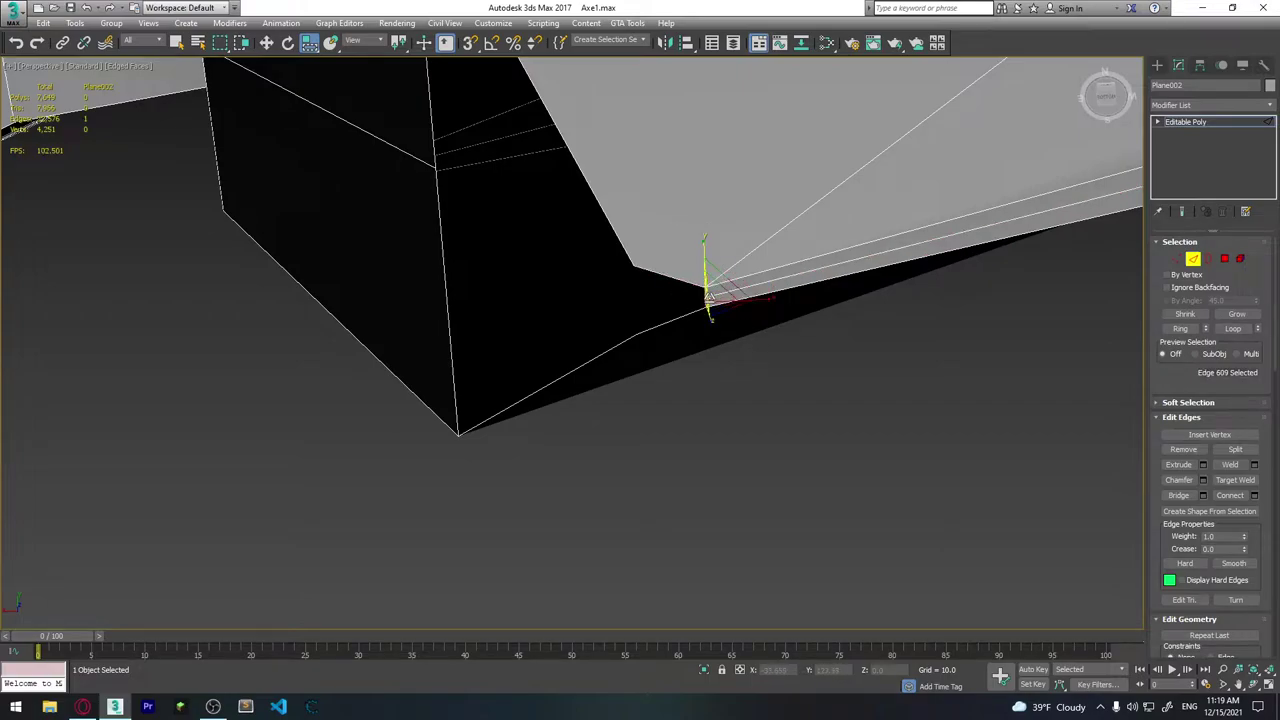
mouse_move(742, 326)
middle_mouse_down("alt")
mouse_move(783, 323)
mouse_move(820, 371)
mouse_move(736, 404)
middle_mouse_up("alt")
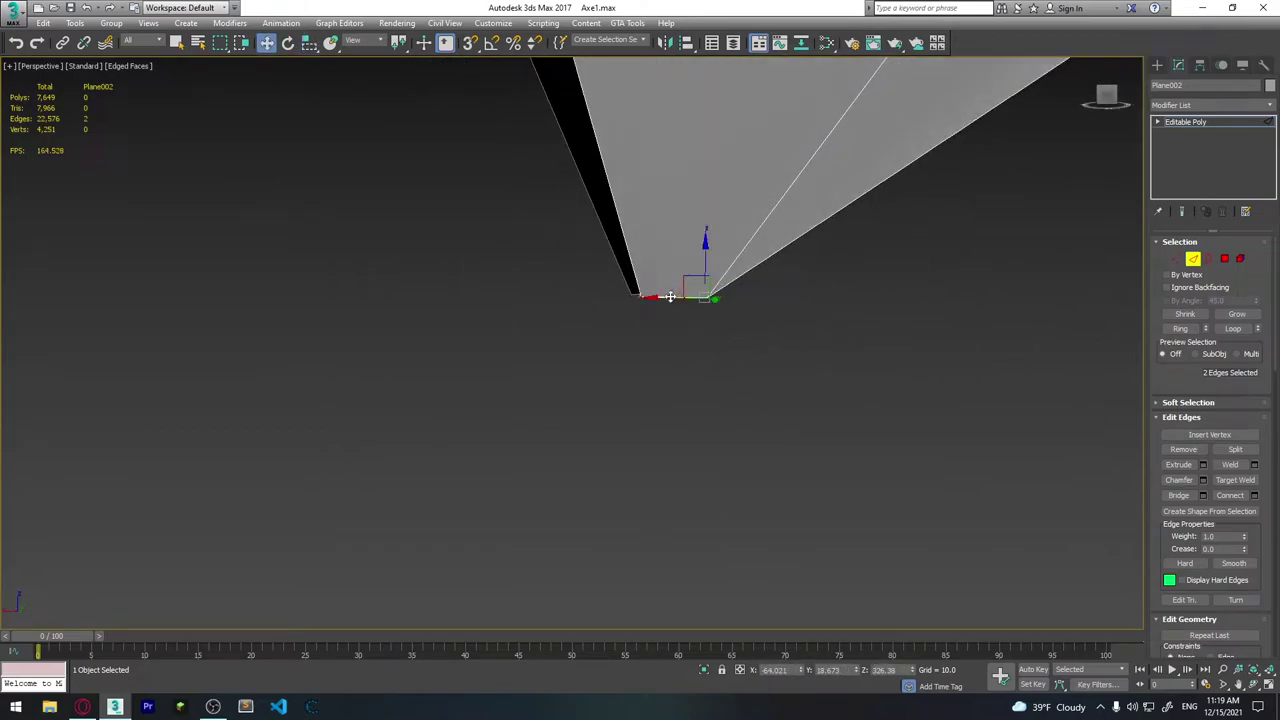
mouse_move(537, 295)
middle_mouse_down("alt")
mouse_move(706, 289)
mouse_move(751, 234)
mouse_move(788, 246)
mouse_move(640, 274)
mouse_move(559, 247)
middle_mouse_up("alt")
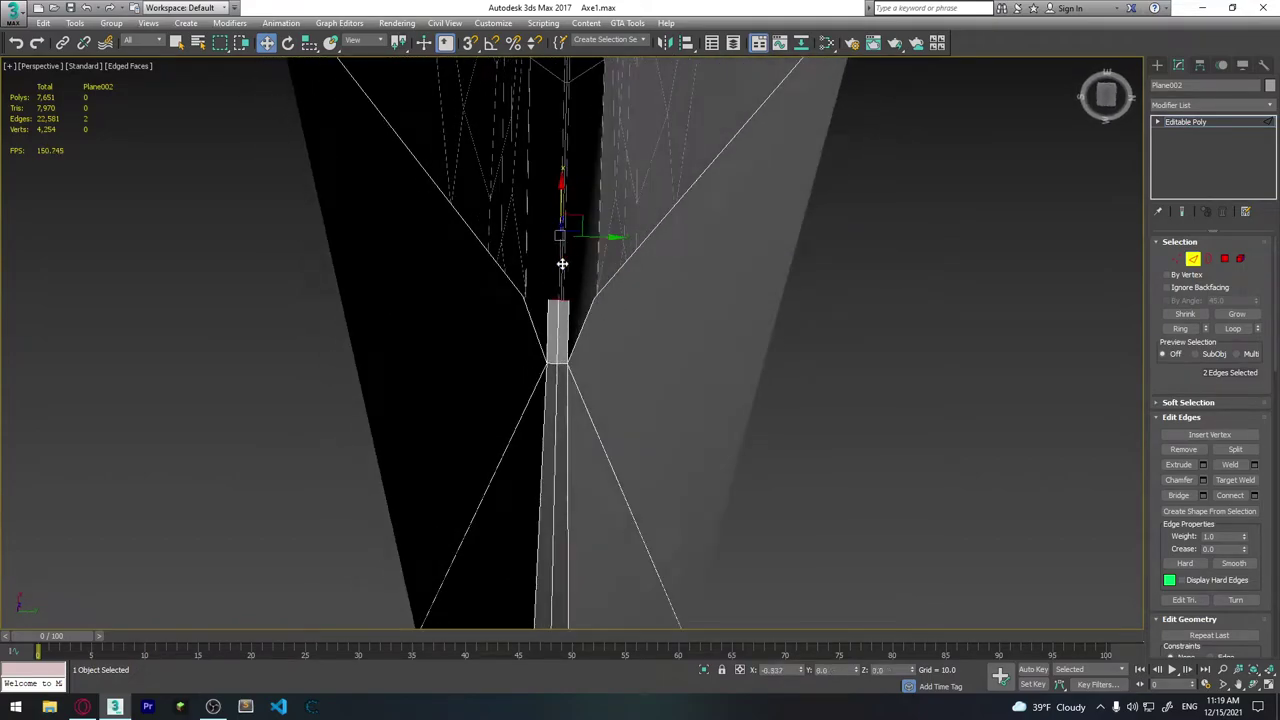
In Vertex mode, pull the new face's two top corners outward to widen it.
scroll(565, 330, "up", 2)
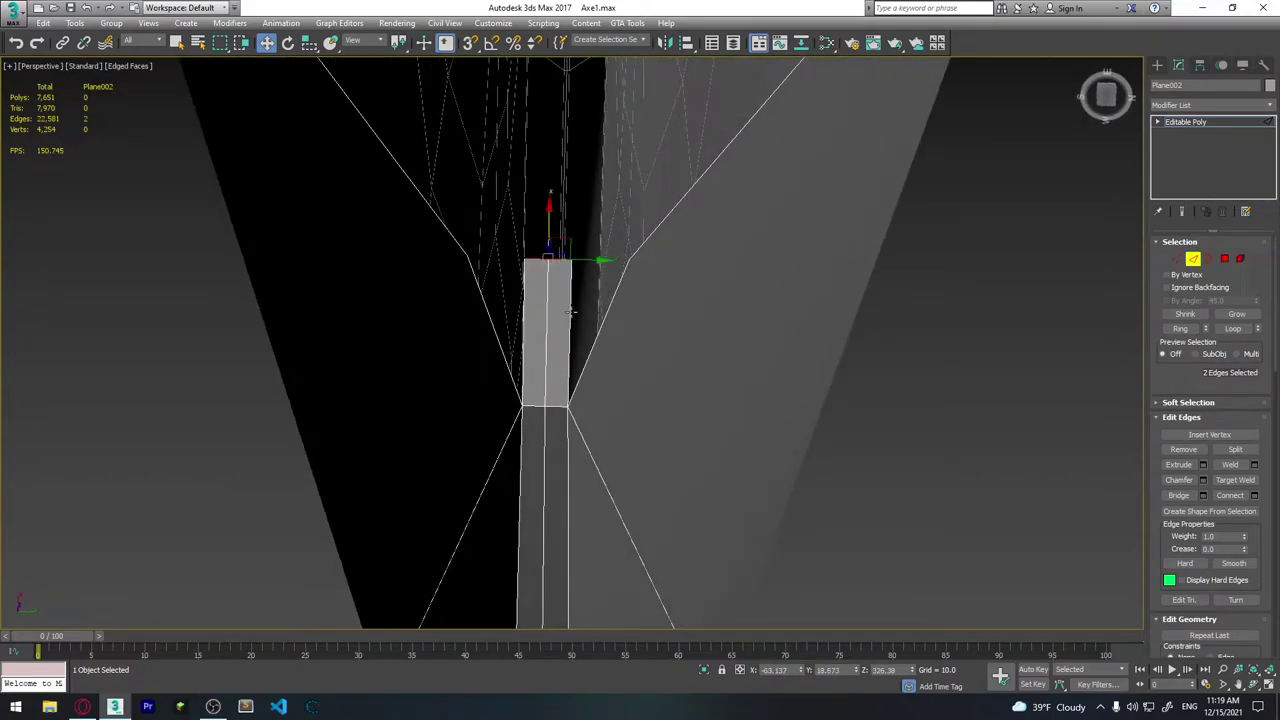
left_click(1177, 259)
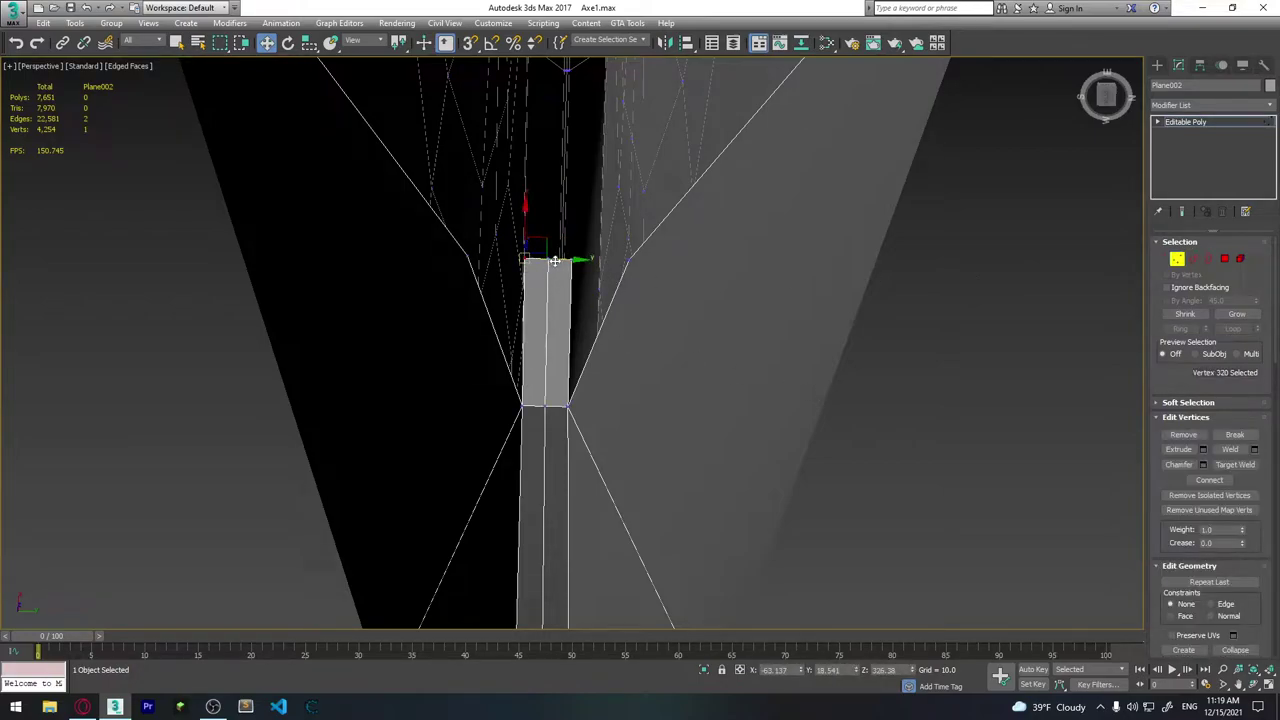
left_click_drag(555, 261, 505, 261)
left_click(572, 260)
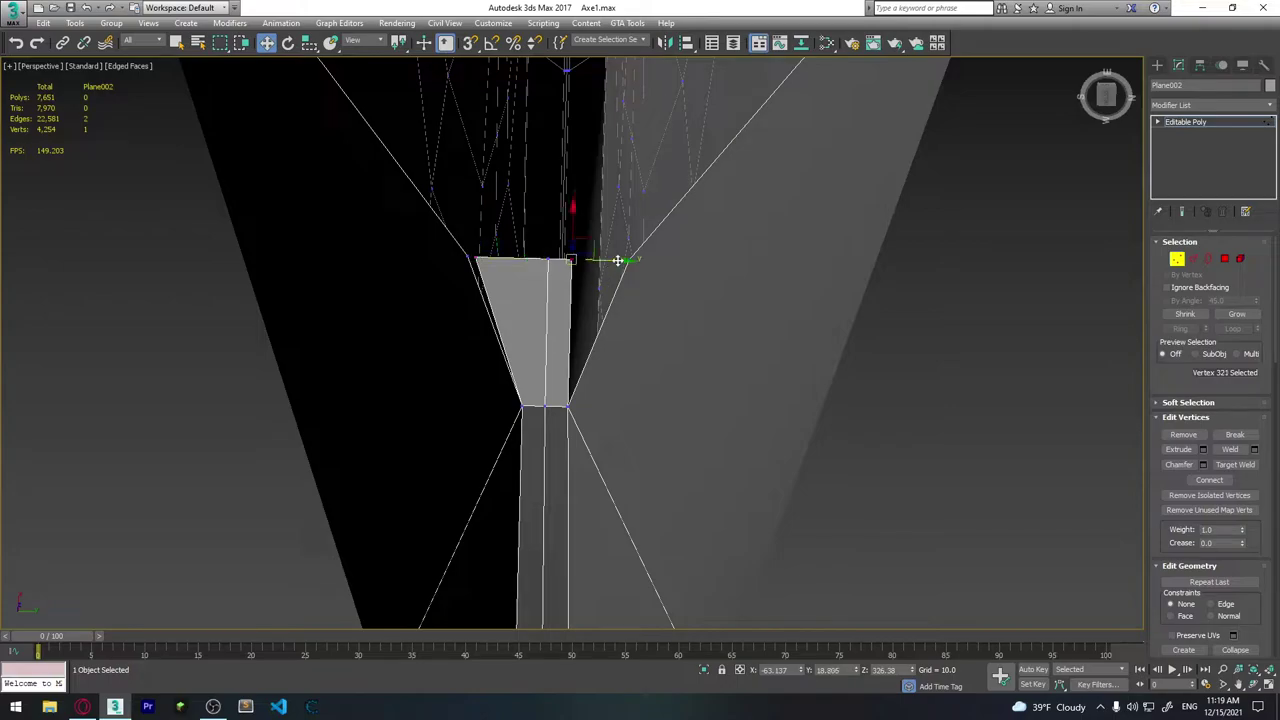
left_click_drag(617, 258, 675, 260)
Weld the overlapping vertex pairs at both corners of the new tip face.
mouse_move(666, 308)
middle_mouse_down("alt")
mouse_move(620, 431)
mouse_move(696, 430)
mouse_move(682, 437)
middle_mouse_up("alt")
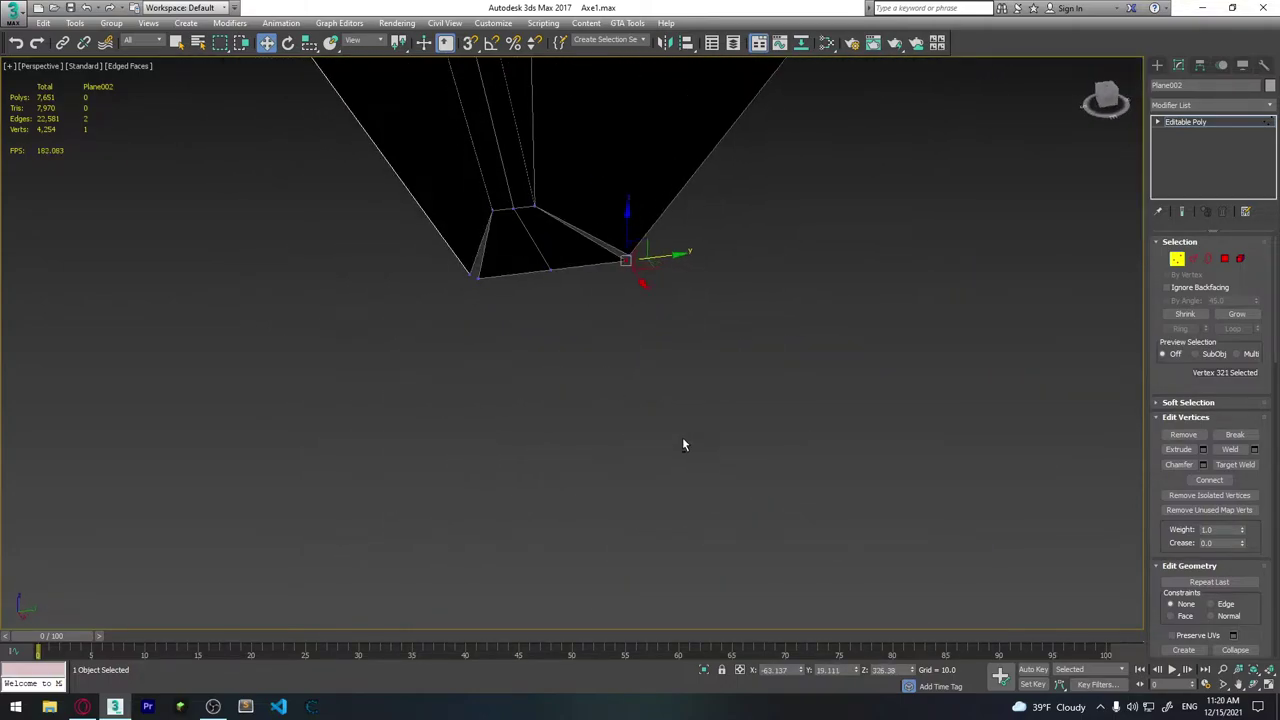
left_click(677, 335)
left_click_drag(631, 247, 630, 246)
left_click(579, 396)
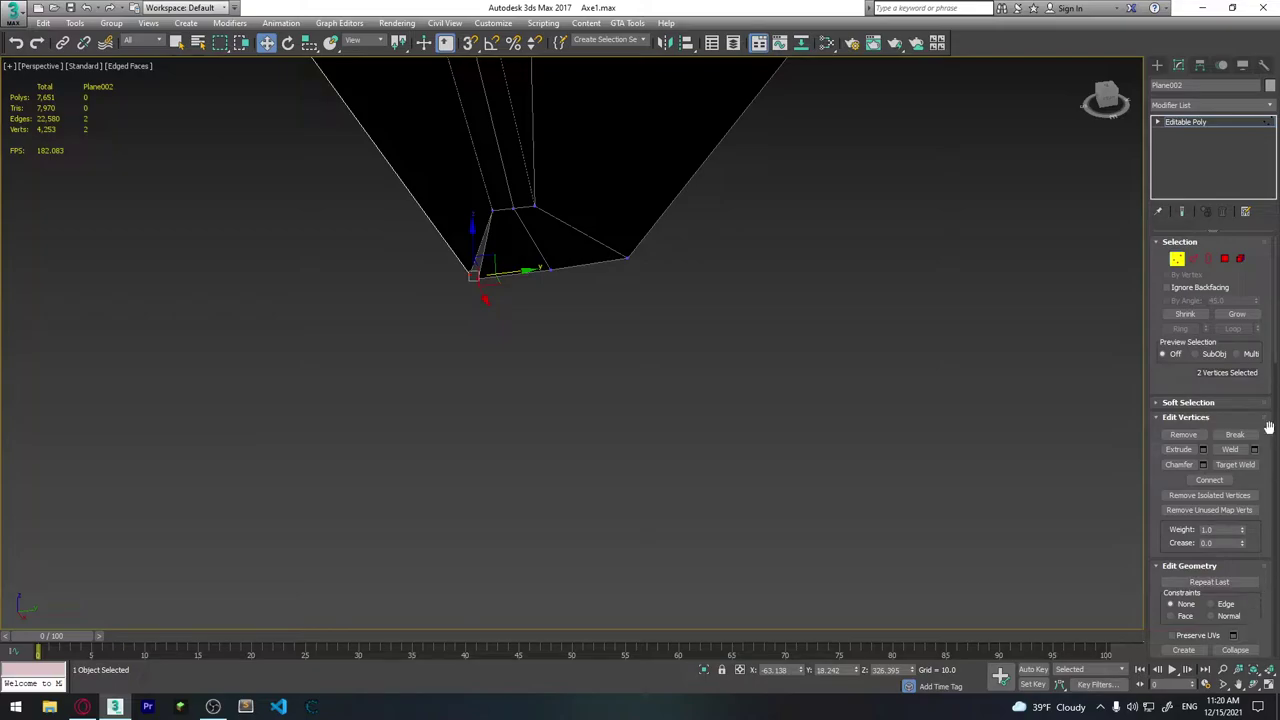
left_click(1255, 449)
left_click(579, 396)
mouse_move(578, 398)
middle_mouse_down("alt")
mouse_move(673, 249)
mouse_move(660, 190)
middle_mouse_up("alt")
scroll(652, 250, "down", 4)
scroll(646, 251, "down", 4)
scroll(654, 266, "down", 3)
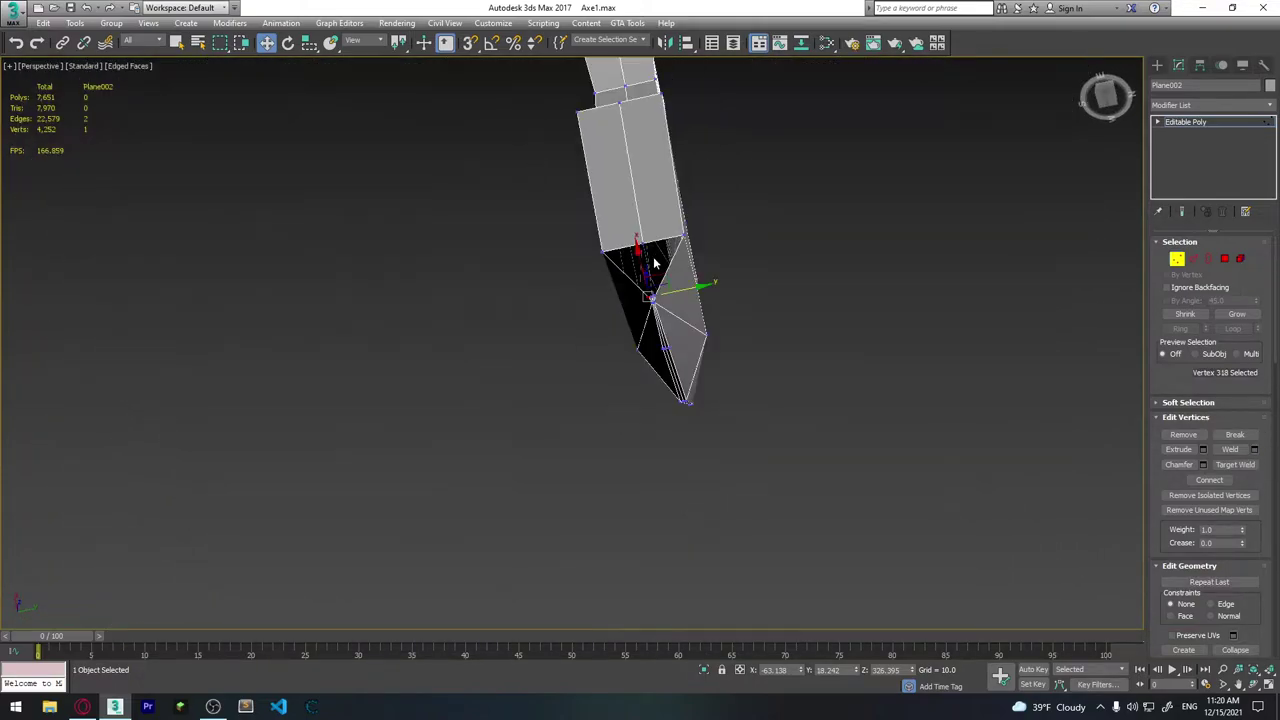
middle_click_drag(654, 251, 648, 182, "alt")
scroll(648, 180, "up", 3)
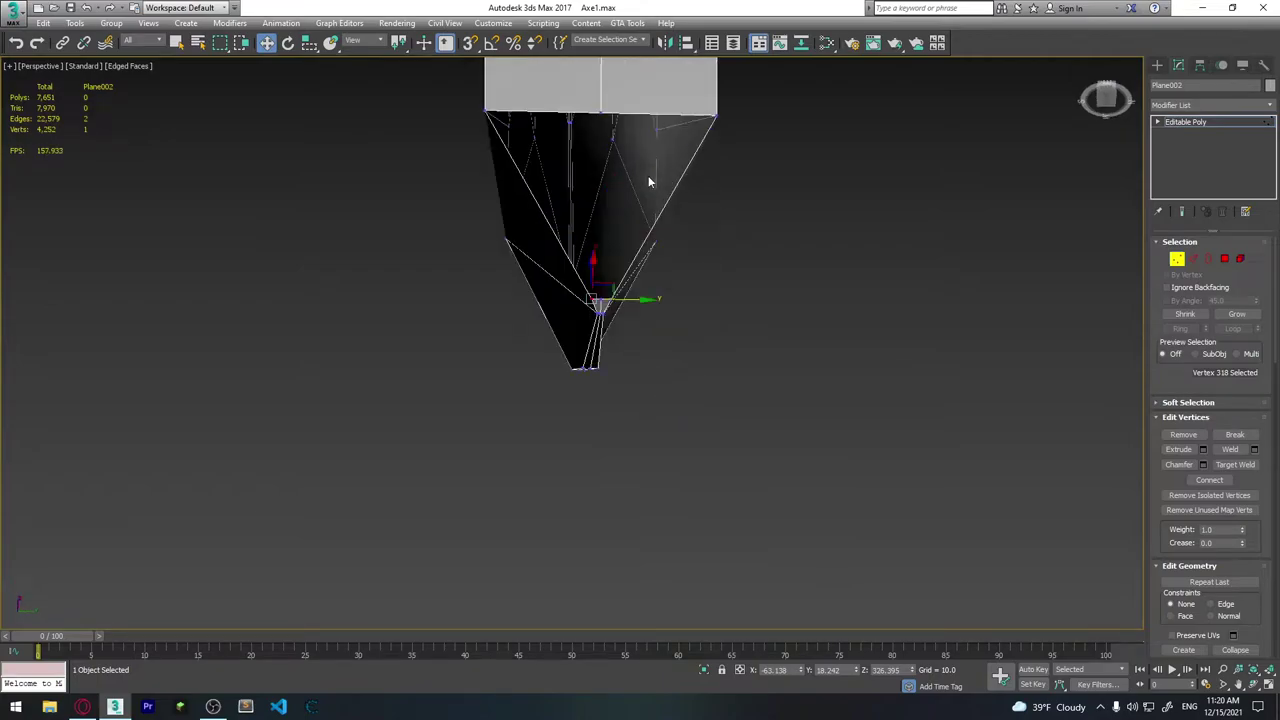
Clear the vertex selection and frame the box above the blade tip.
left_click(767, 282)
scroll(631, 255, "up", 2)
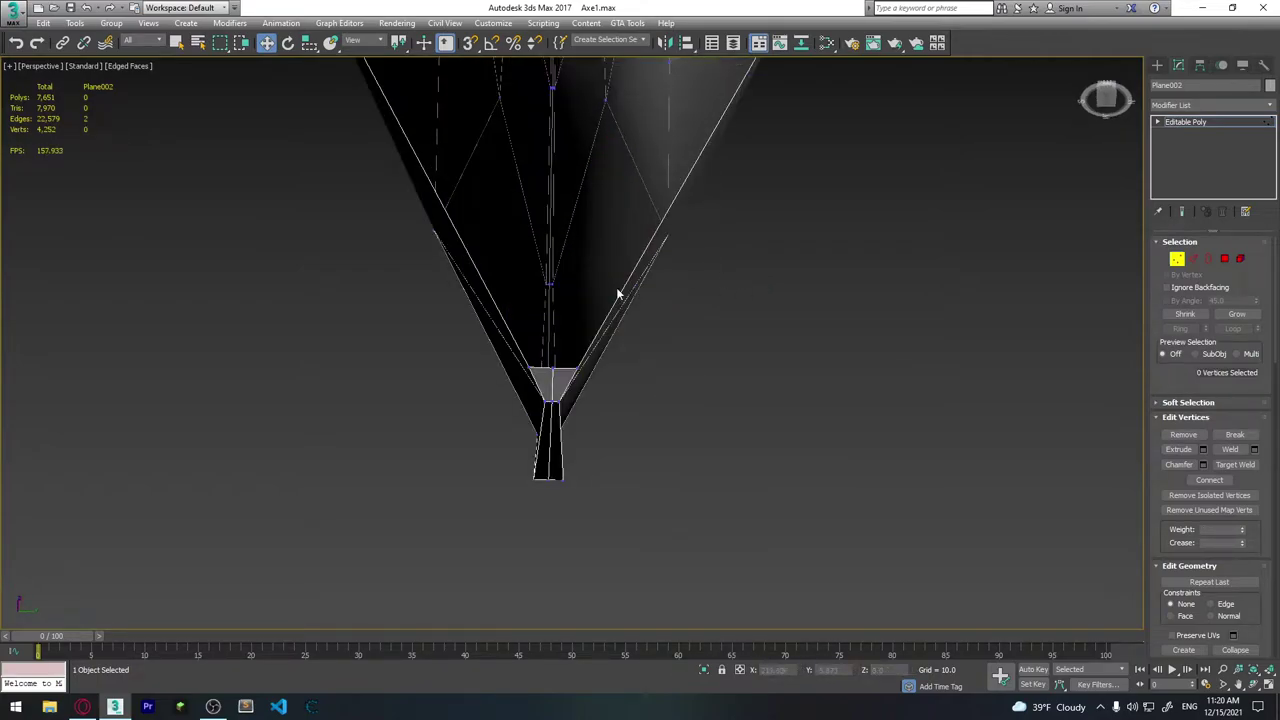
scroll(616, 300, "down", 2)
scroll(612, 332, "up", 2)
scroll(608, 310, "down", 2)
middle_click_drag(606, 302, 586, 352)
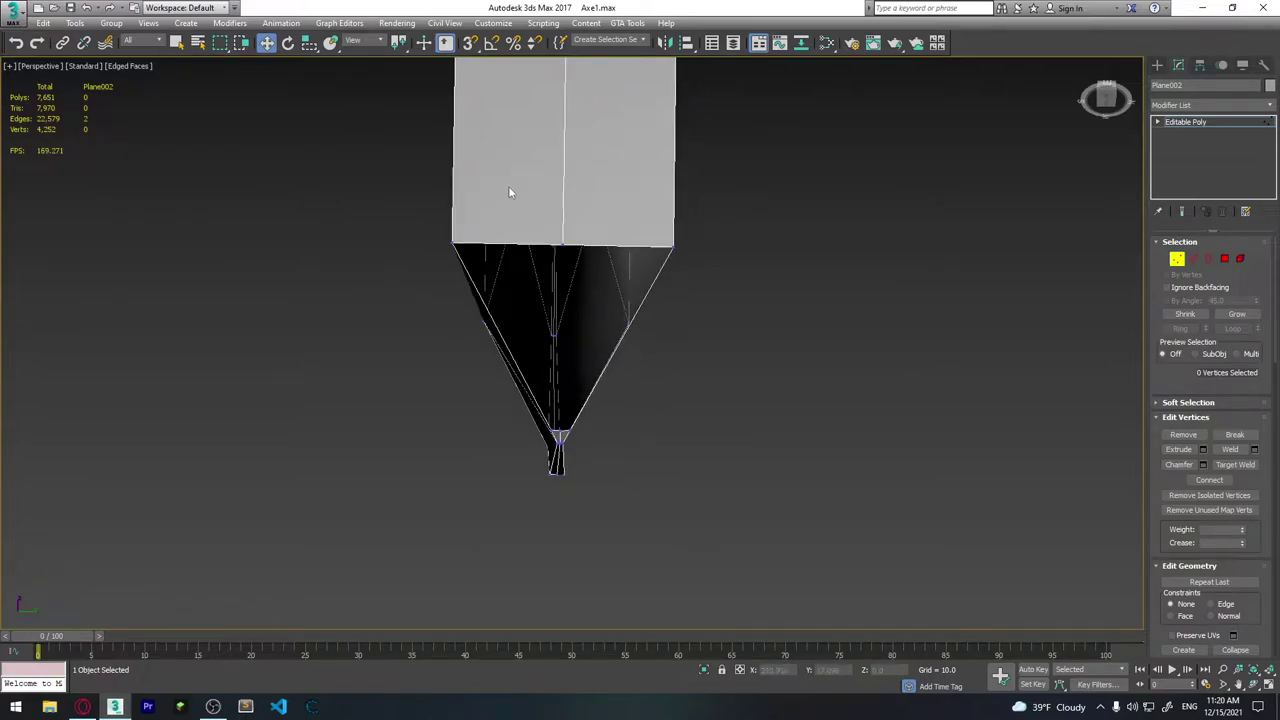
In Polygon mode, test-select the small tip polygons, then clear the selection.
left_click(1225, 259)
left_click(528, 208)
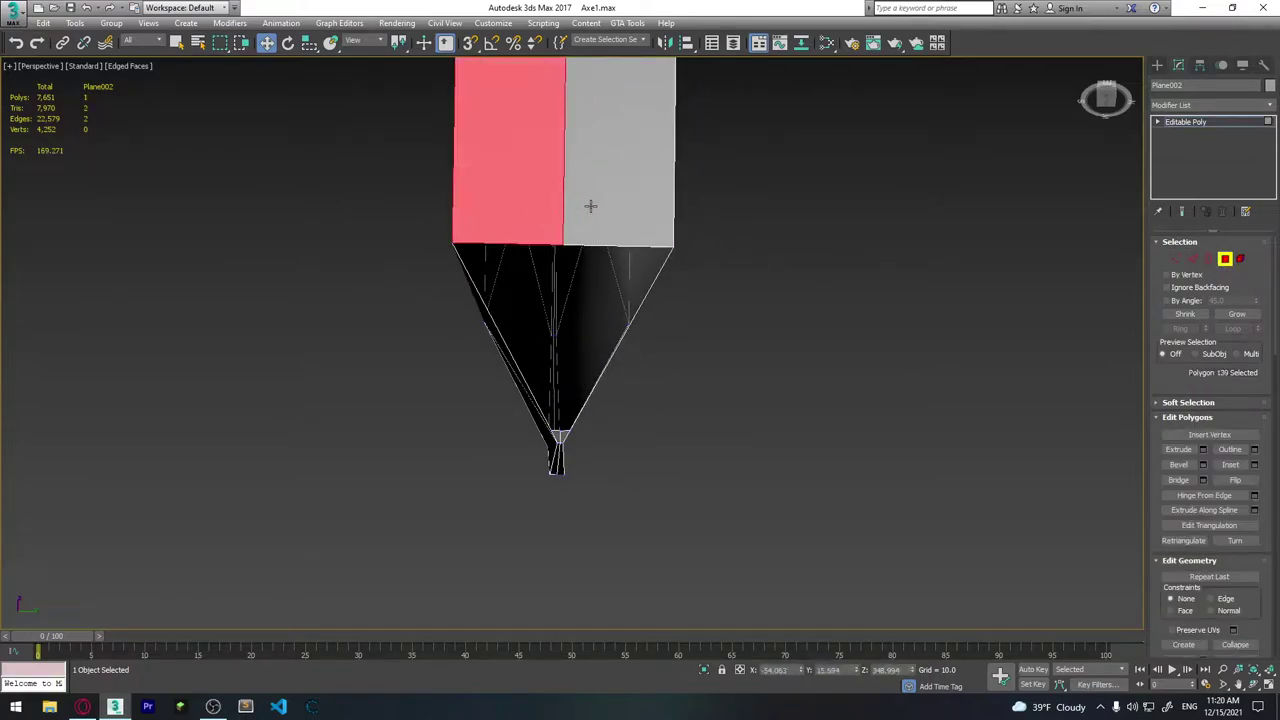
left_click(591, 207)
left_click(559, 436)
left_click(580, 390)
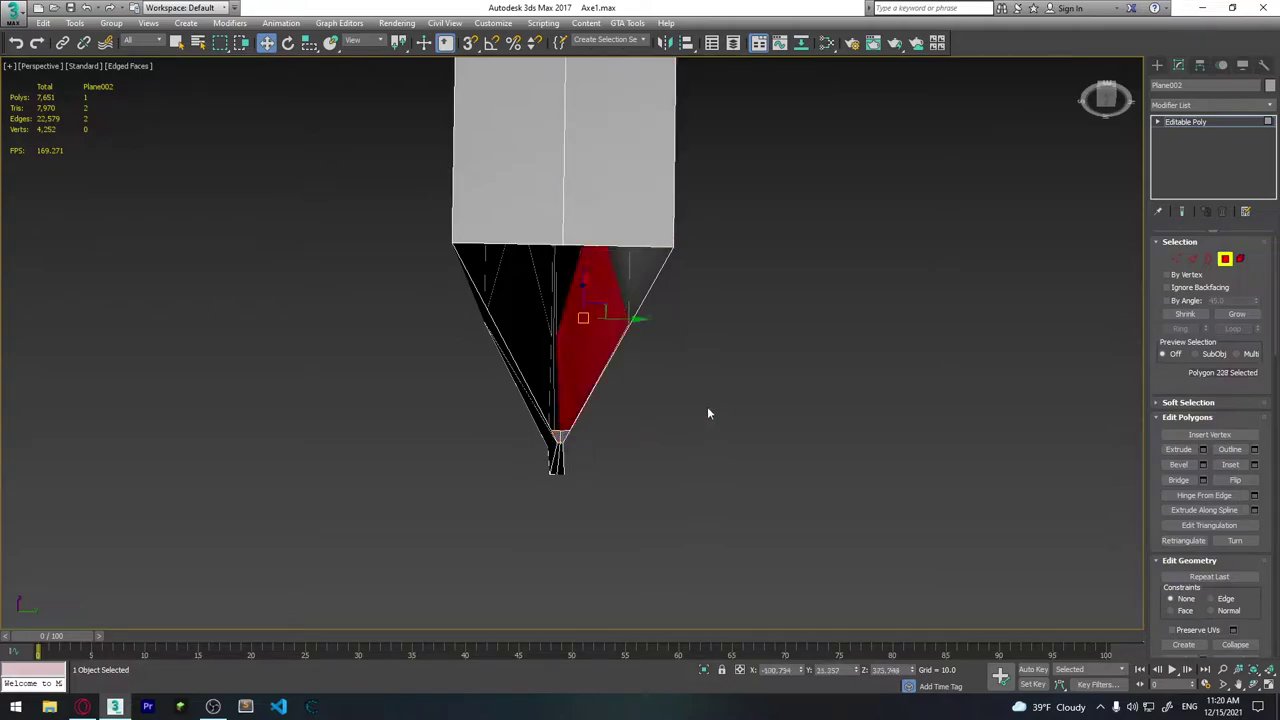
left_click(562, 438)
key("ctrl+z")
left_click(564, 438)
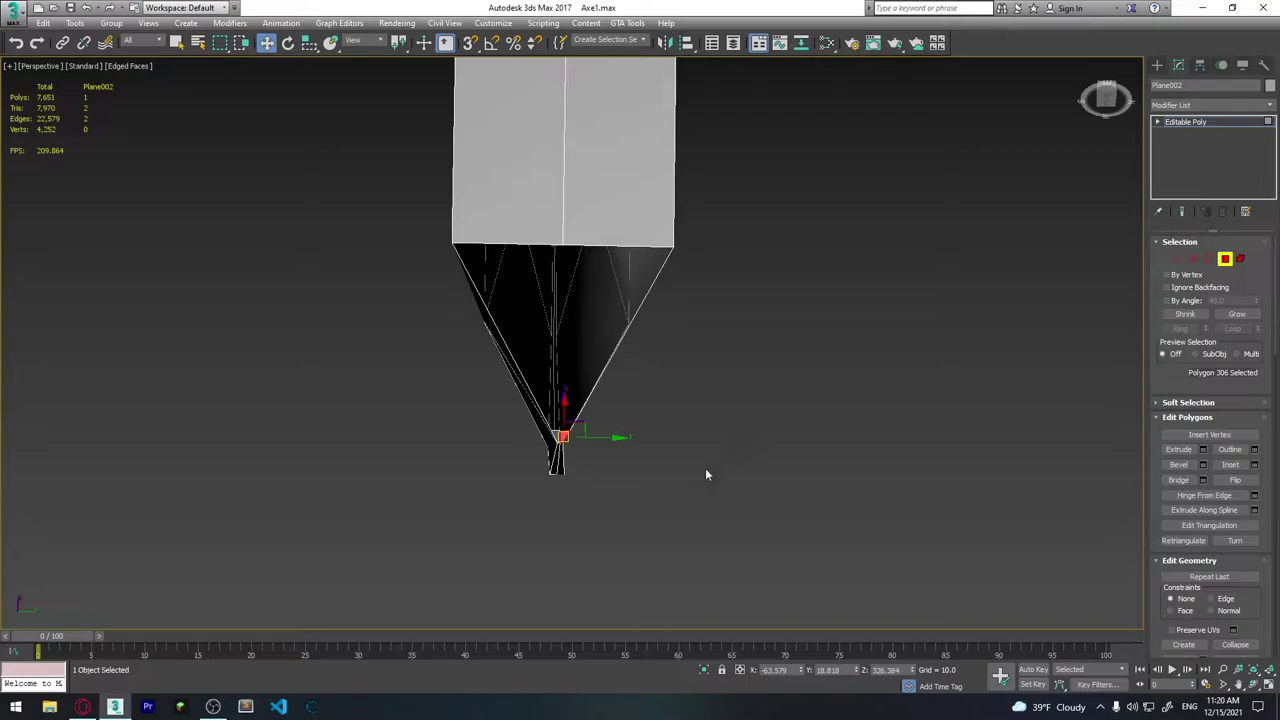
left_click(537, 437)
Zoom out and tilt the view over the cone.
scroll(637, 454, "up", 10)
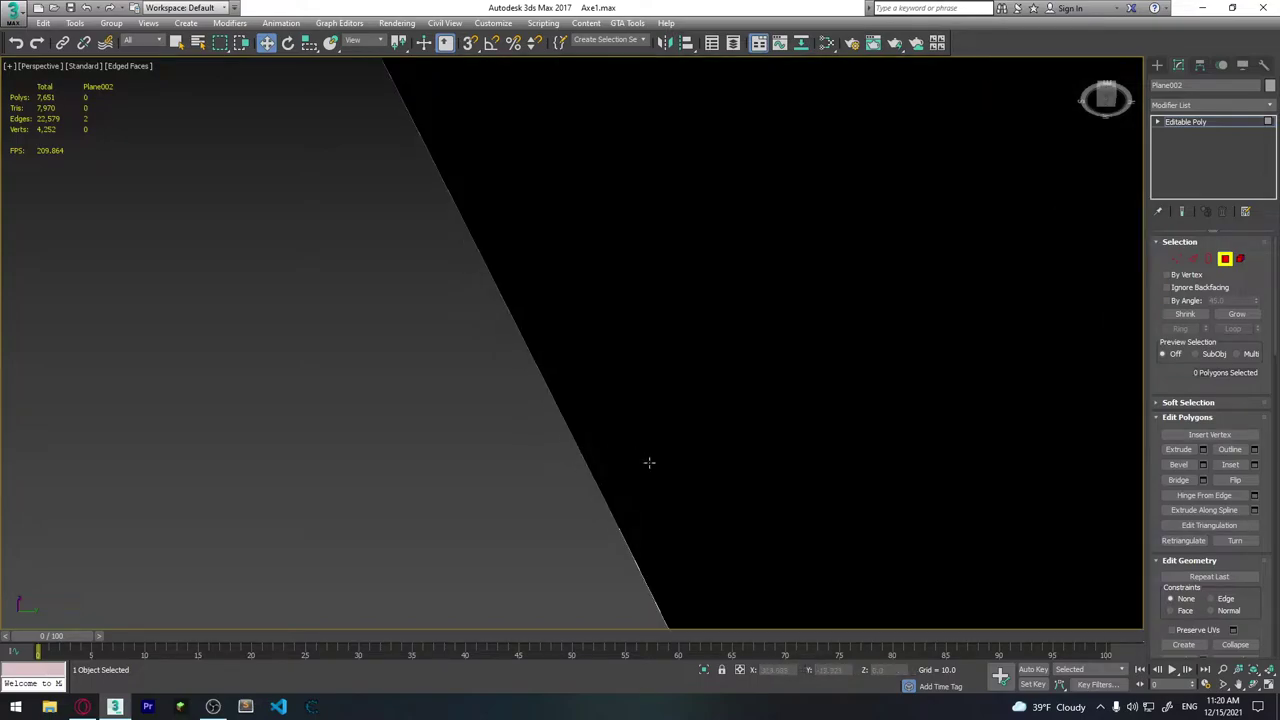
scroll(649, 462, "down", 2)
scroll(649, 460, "down", 3)
scroll(640, 455, "down", 3)
scroll(560, 465, "down", 3)
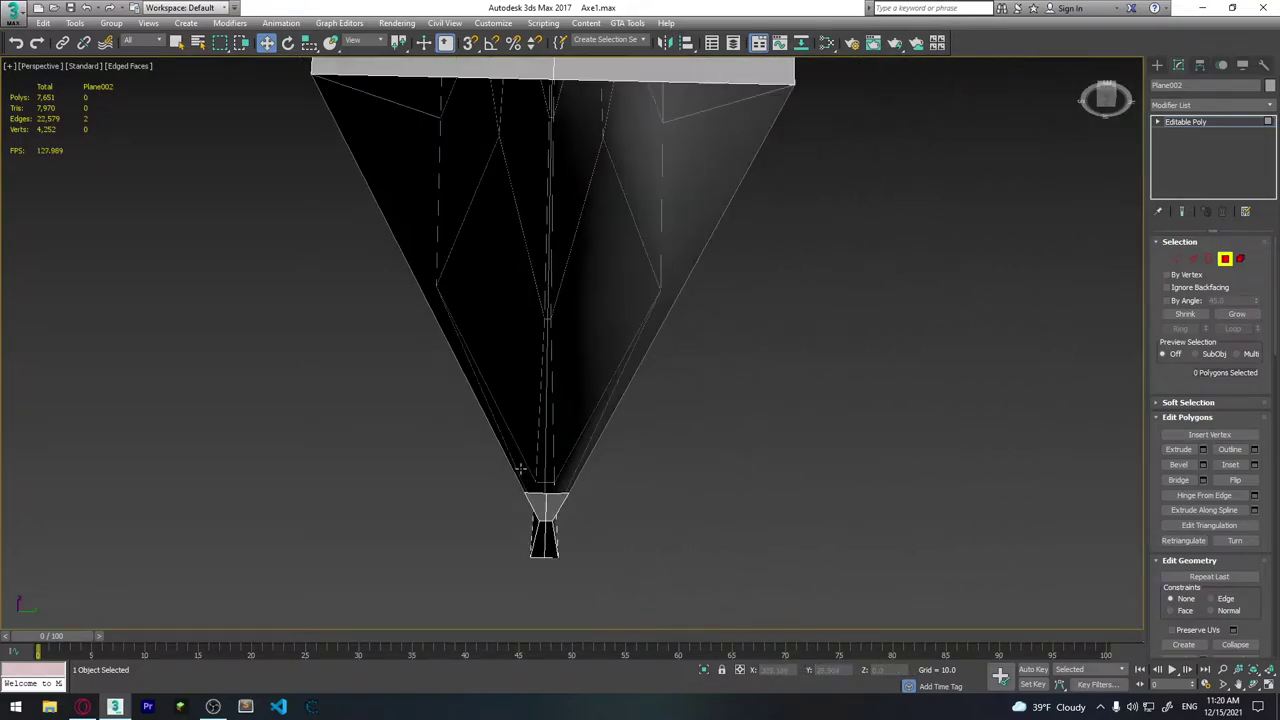
middle_click_drag(520, 468, 565, 510, "alt")
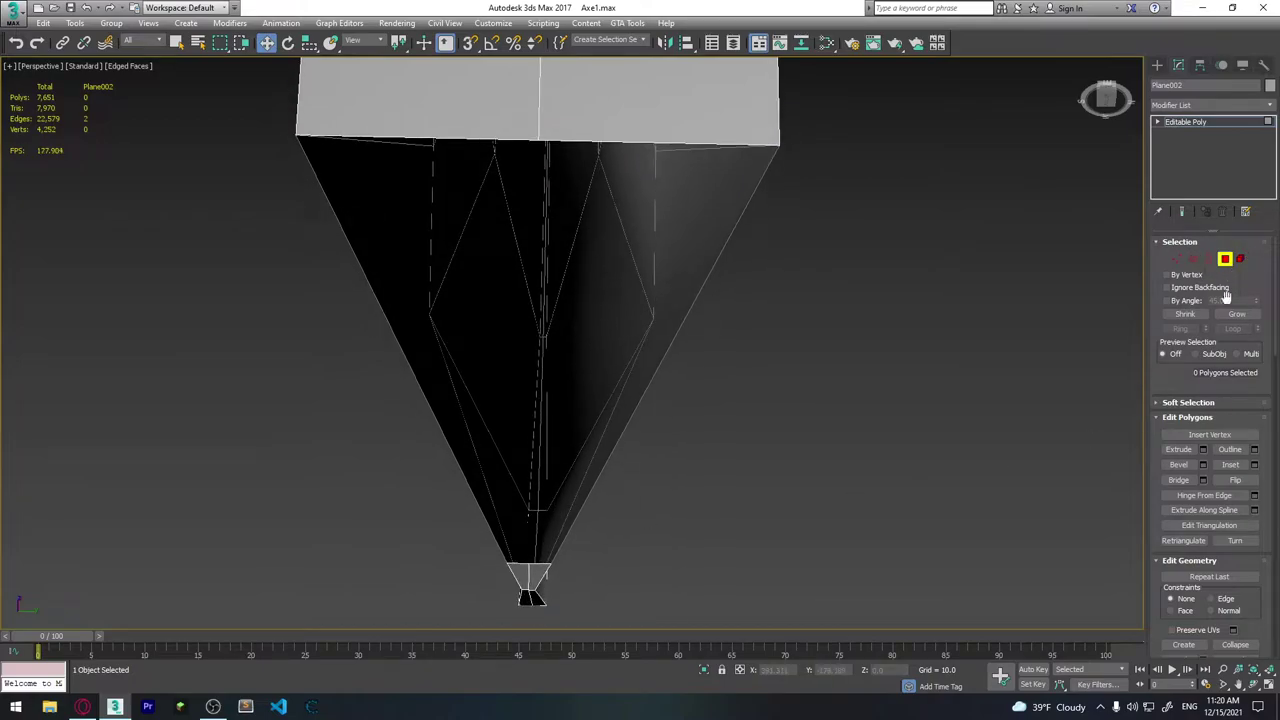
Extrude a new strip upward from the two tip edges, then scale and raise it into place.
left_click(1193, 259)
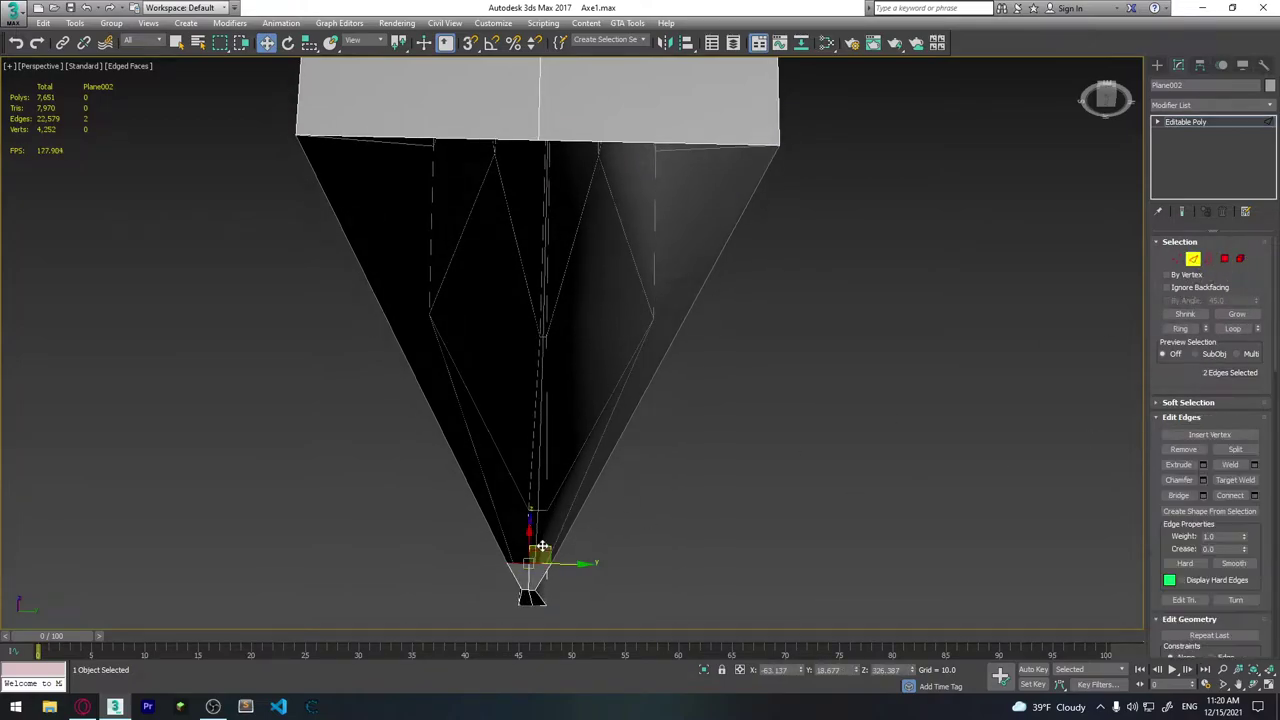
mouse_move(531, 541)
left_mouse_down("shift")
mouse_move(545, 208)
mouse_move(223, 214)
left_mouse_up("shift")
key("r")
key("w")
mouse_move(530, 198)
left_mouse_down()
mouse_move(529, 150)
mouse_move(474, 180)
left_mouse_up()
key("r")
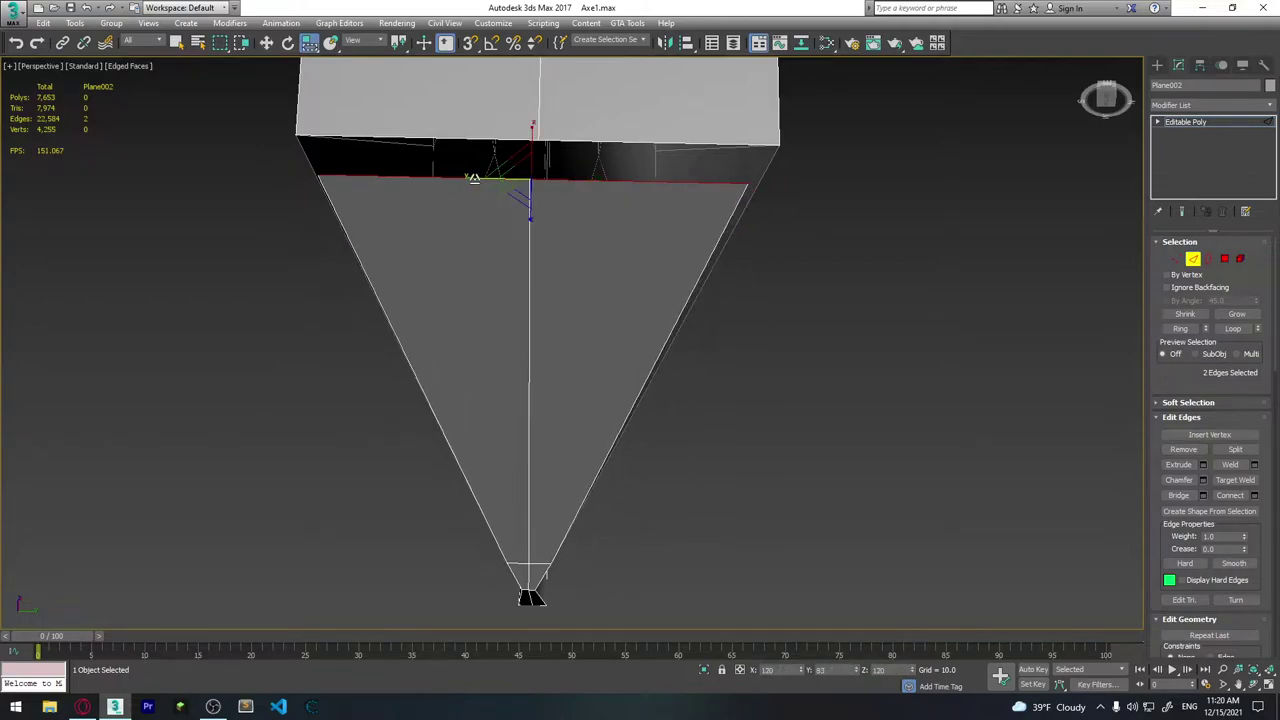
mouse_move(474, 180)
middle_mouse_down("alt")
mouse_move(557, 277)
mouse_move(619, 296)
mouse_move(592, 349)
mouse_move(660, 294)
mouse_move(590, 297)
middle_mouse_up("alt")
key("w")
mouse_move(590, 297)
left_mouse_down()
mouse_move(580, 243)
mouse_move(547, 234)
left_mouse_up()
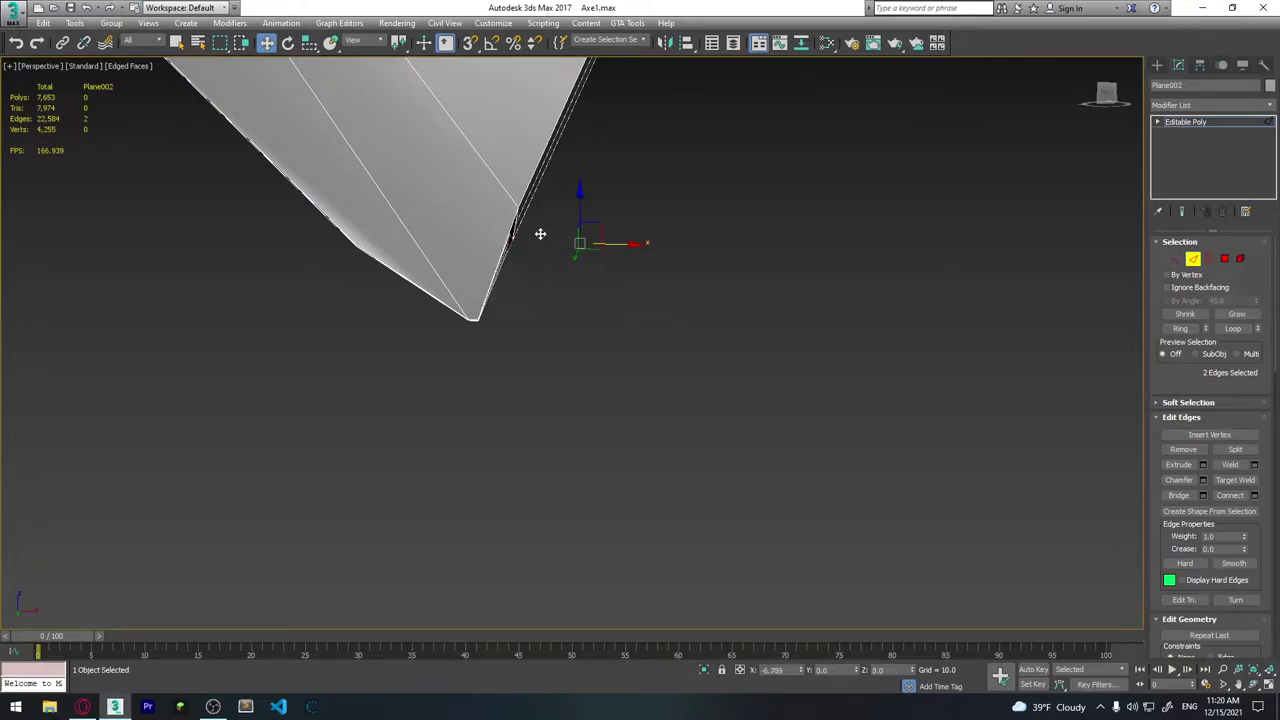
Weld the nearby overlapping vertices at the tip in Vertex mode.
mouse_move(540, 233)
middle_mouse_down("alt")
mouse_move(574, 288)
mouse_move(521, 216)
middle_mouse_up("alt")
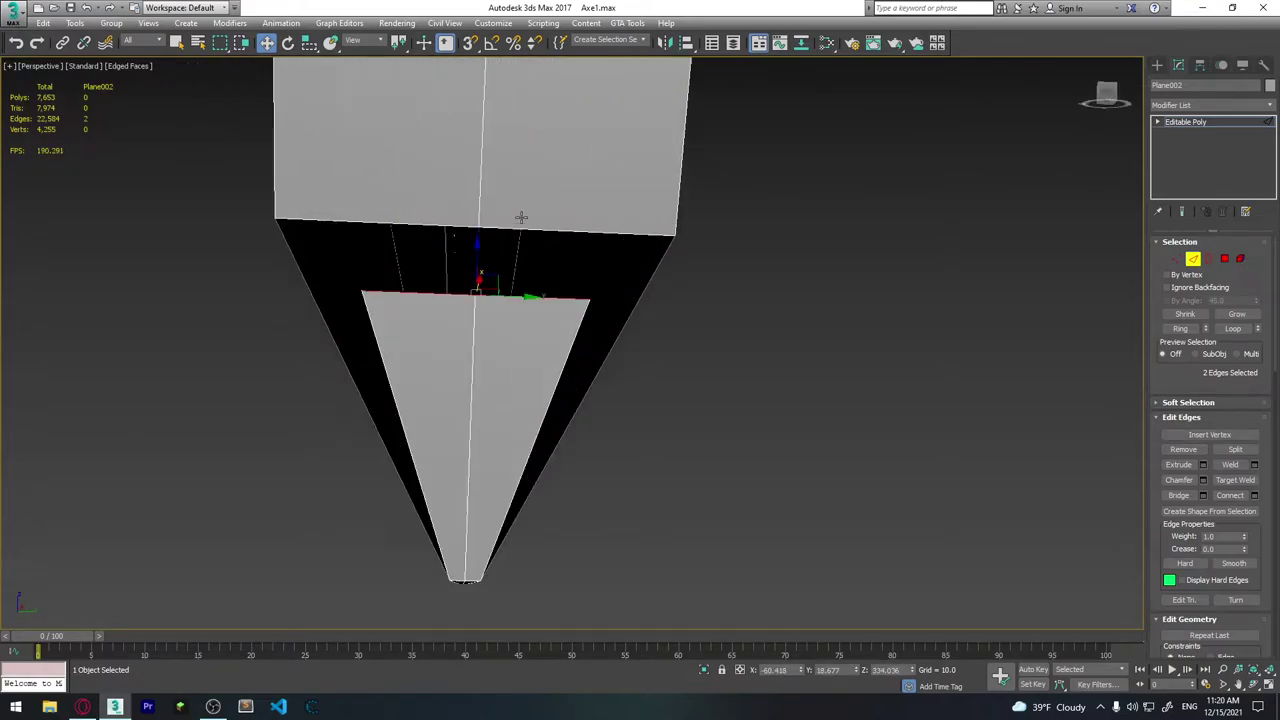
scroll(449, 286, "up", 2)
mouse_move(454, 260)
middle_mouse_down("alt")
mouse_move(454, 286)
mouse_move(505, 280)
mouse_move(580, 297)
mouse_move(508, 243)
mouse_move(524, 246)
mouse_move(531, 308)
mouse_move(503, 257)
mouse_move(563, 308)
mouse_move(400, 280)
mouse_move(736, 298)
middle_mouse_up("alt")
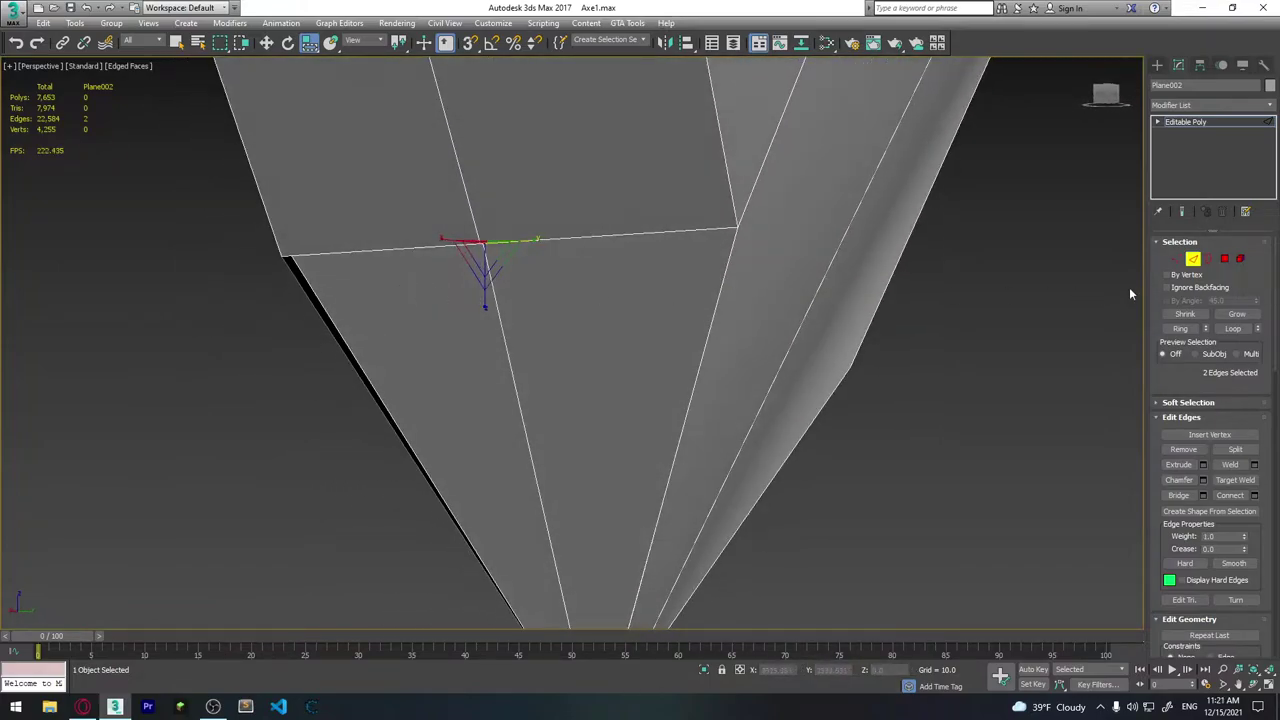
left_click(1177, 260)
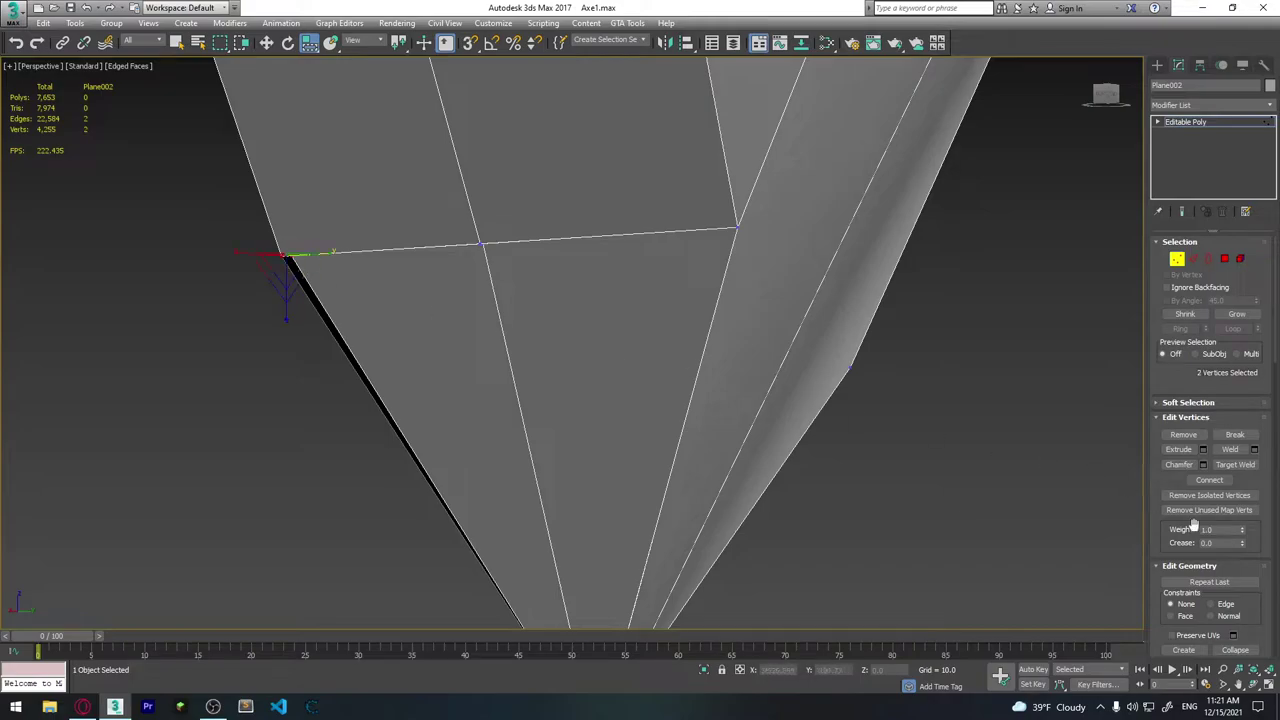
left_click(1254, 449)
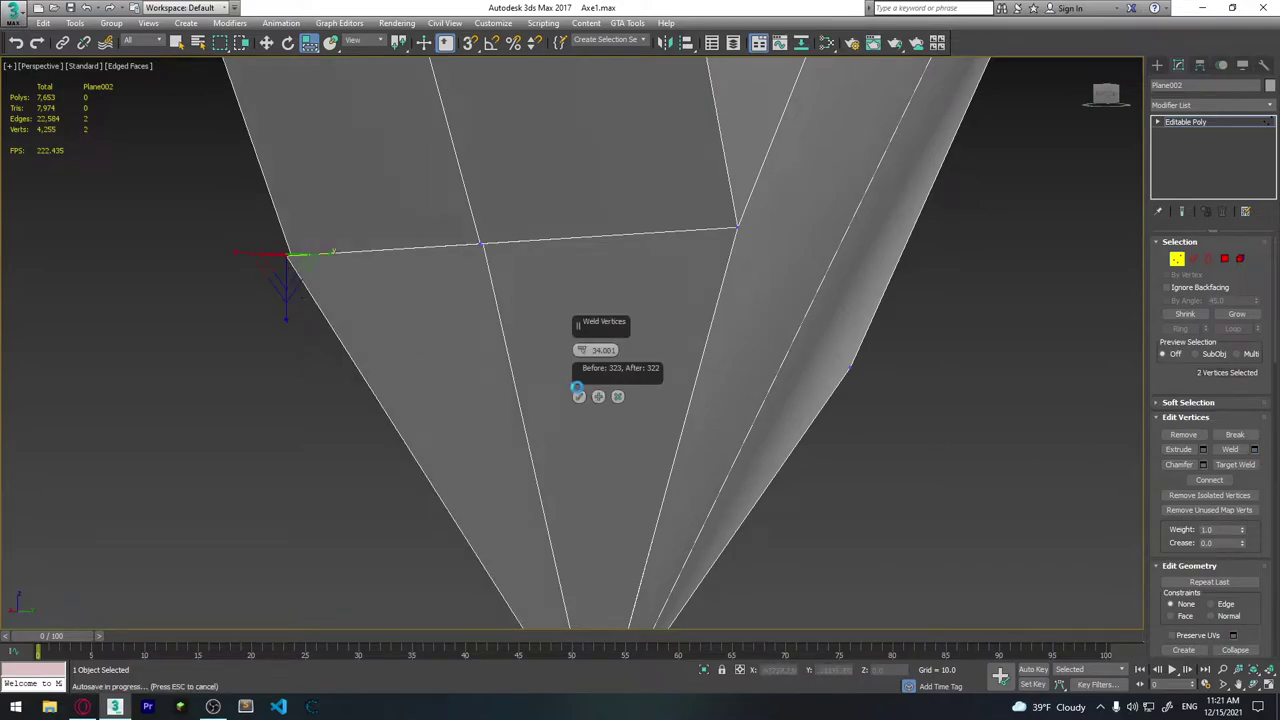
left_click(578, 395)
Weld the pair of overlapping vertices at the first blade-tip corner.
mouse_move(519, 249)
middle_mouse_down("alt")
mouse_move(381, 322)
mouse_move(494, 317)
mouse_move(260, 364)
middle_mouse_up("alt")
left_click(370, 333, "ctrl")
scroll(430, 357, "down", 2)
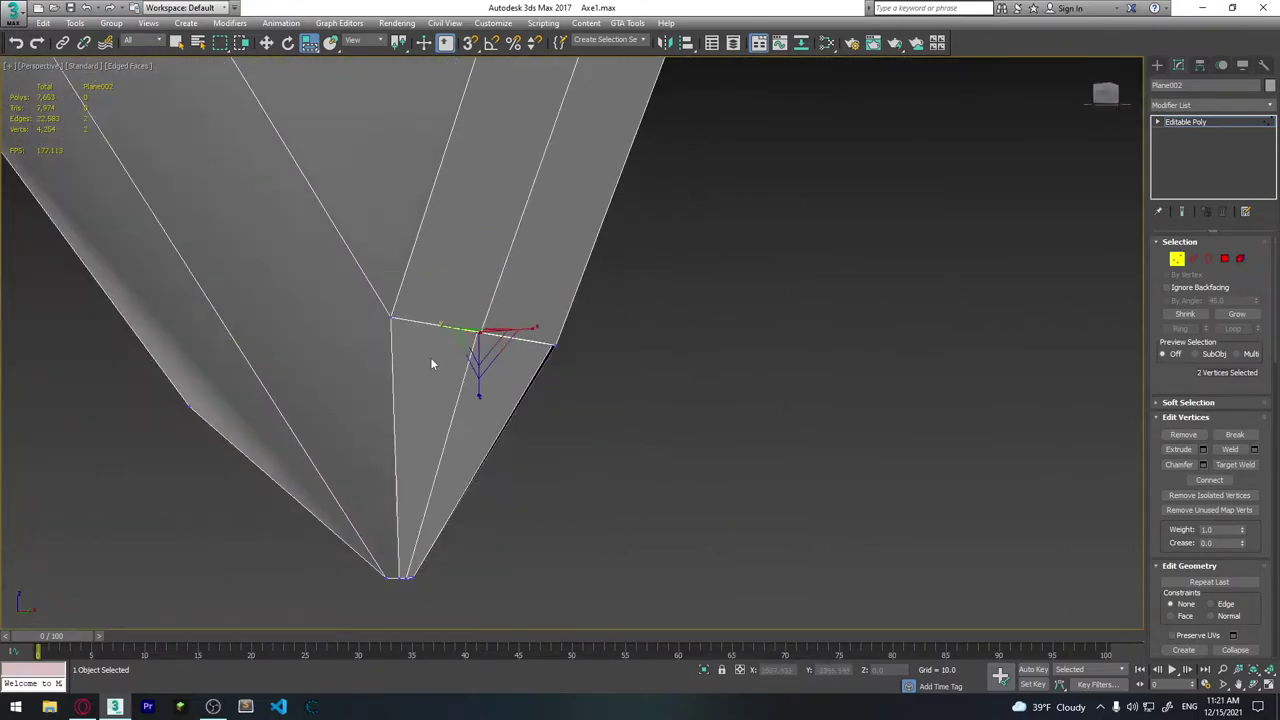
middle_click_drag(430, 357, 111, 192, "alt")
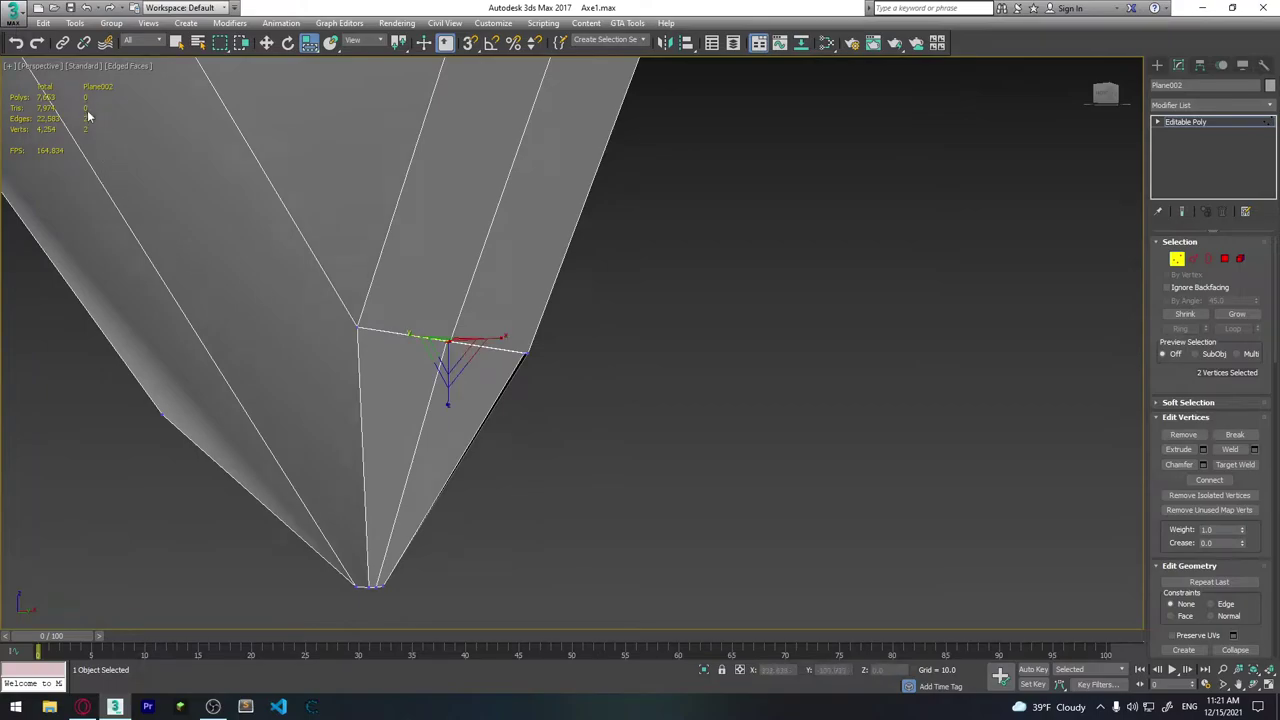
left_click(1254, 449)
left_click(583, 395)
Weld the two overlapping vertices at the other blade corner and check the result.
middle_click_drag(548, 380, 551, 386, "alt")
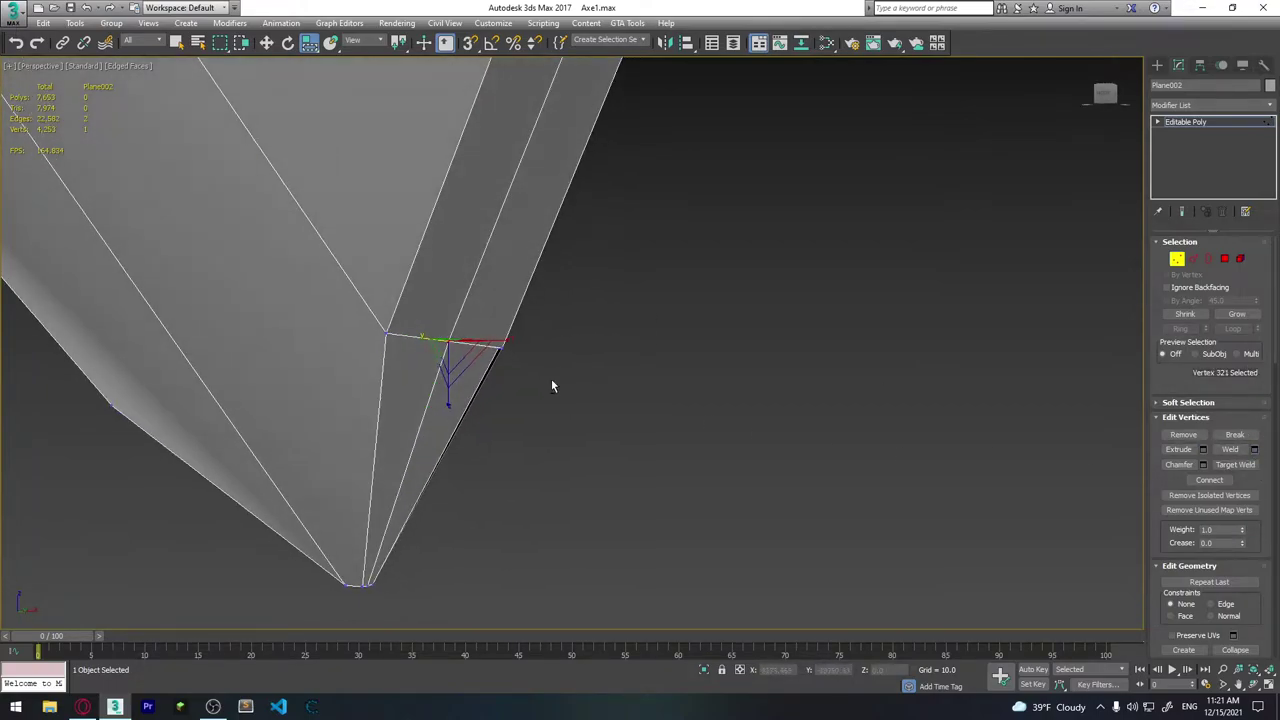
left_click_drag(530, 366, 489, 337)
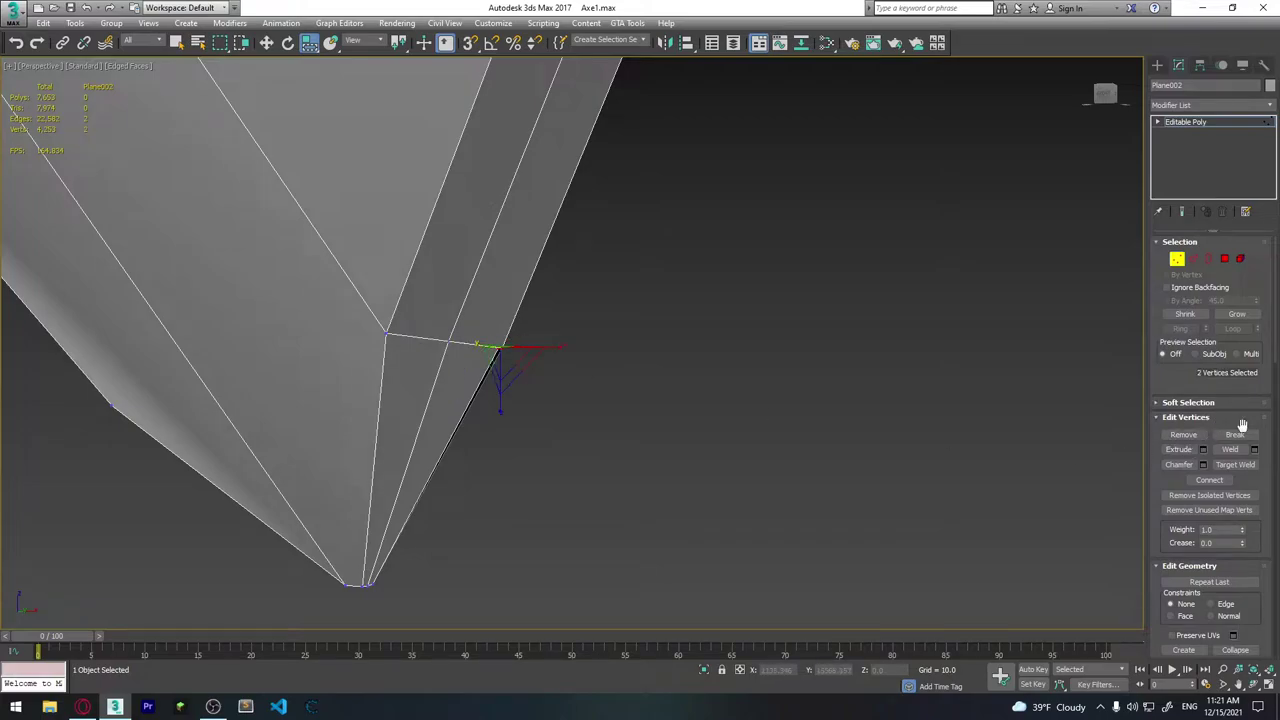
left_click(1254, 449)
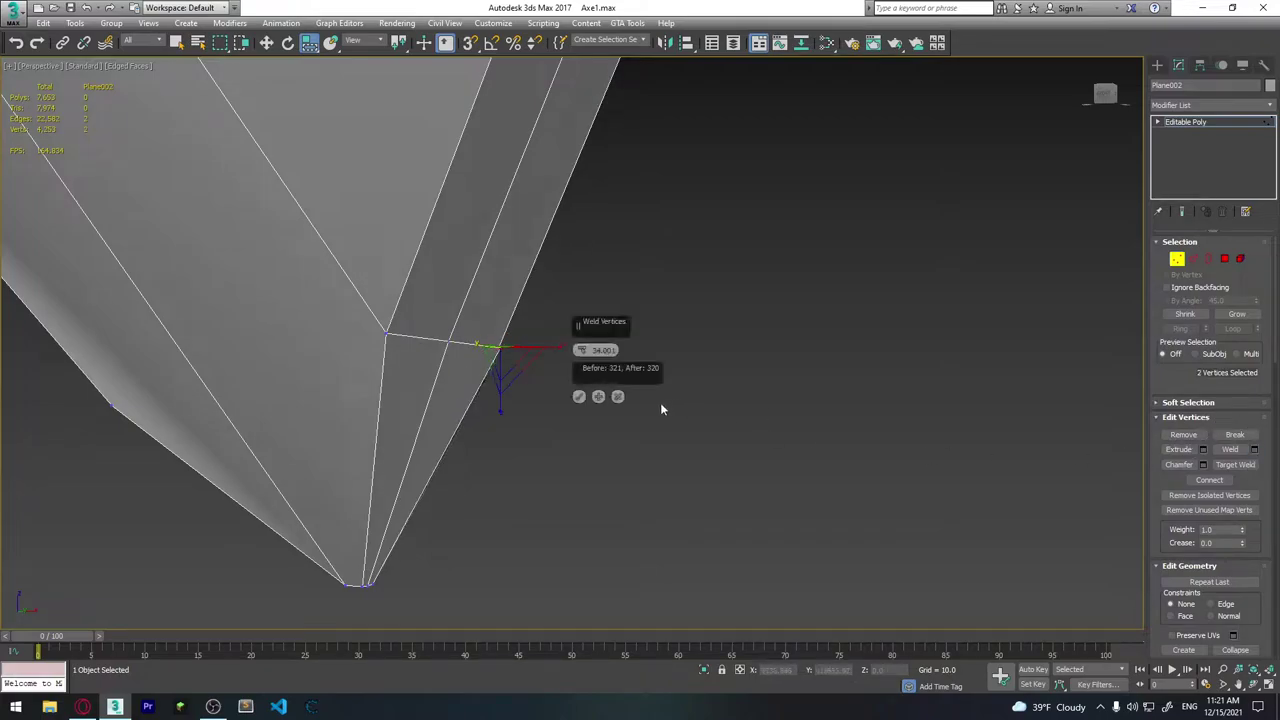
left_click(583, 395)
mouse_move(580, 428)
middle_mouse_down("alt")
mouse_move(516, 380)
mouse_move(792, 407)
mouse_move(780, 366)
mouse_move(811, 368)
mouse_move(684, 371)
mouse_move(694, 451)
mouse_move(691, 434)
mouse_move(545, 486)
mouse_move(531, 483)
mouse_move(500, 394)
mouse_move(541, 425)
mouse_move(577, 374)
mouse_move(503, 426)
mouse_move(520, 423)
mouse_move(508, 406)
mouse_move(560, 357)
mouse_move(529, 363)
middle_mouse_up("alt")
scroll(529, 363, "up", 3)
mouse_move(471, 403)
middle_mouse_down("alt")
mouse_move(501, 360)
mouse_move(491, 294)
mouse_move(597, 414)
mouse_move(576, 439)
mouse_move(629, 562)
mouse_move(634, 400)
mouse_move(586, 514)
mouse_move(613, 538)
mouse_move(608, 511)
mouse_move(623, 537)
mouse_move(630, 515)
mouse_move(671, 597)
mouse_move(557, 503)
mouse_move(548, 450)
middle_mouse_up("alt")
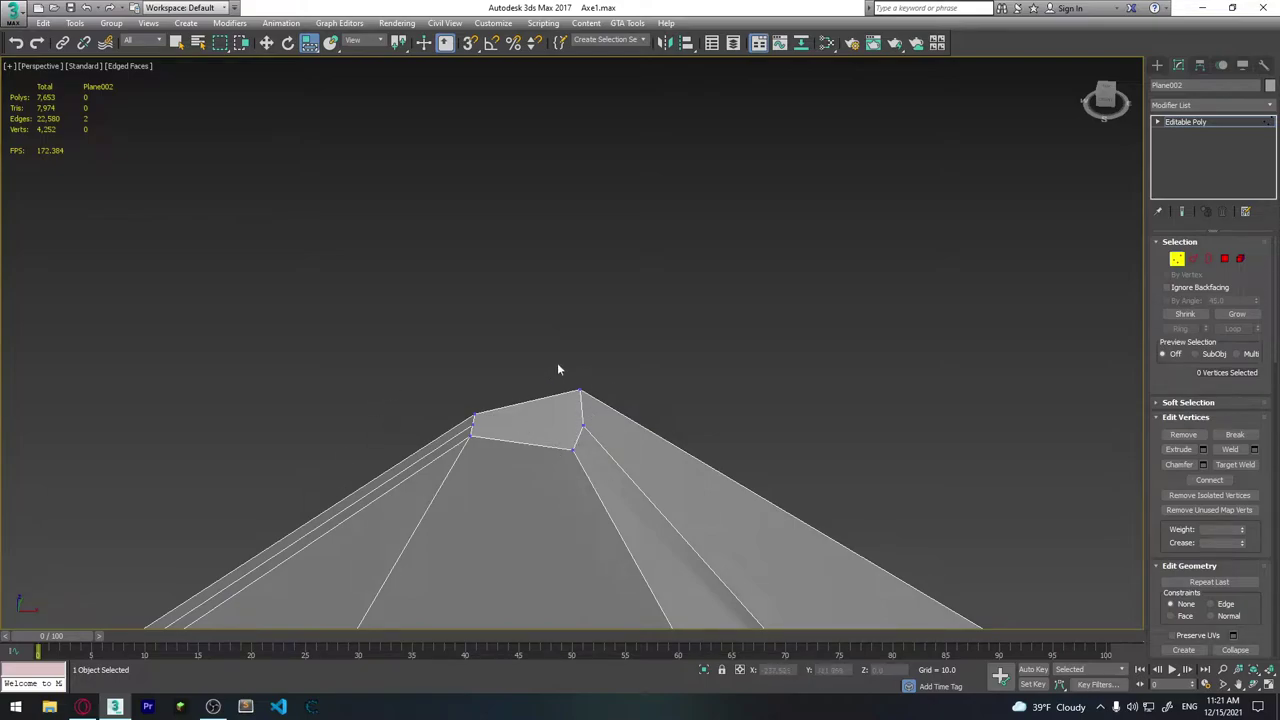
Cut an edge across the small flat tip face between opposite vertices.
scroll(1258, 470, "down", 2)
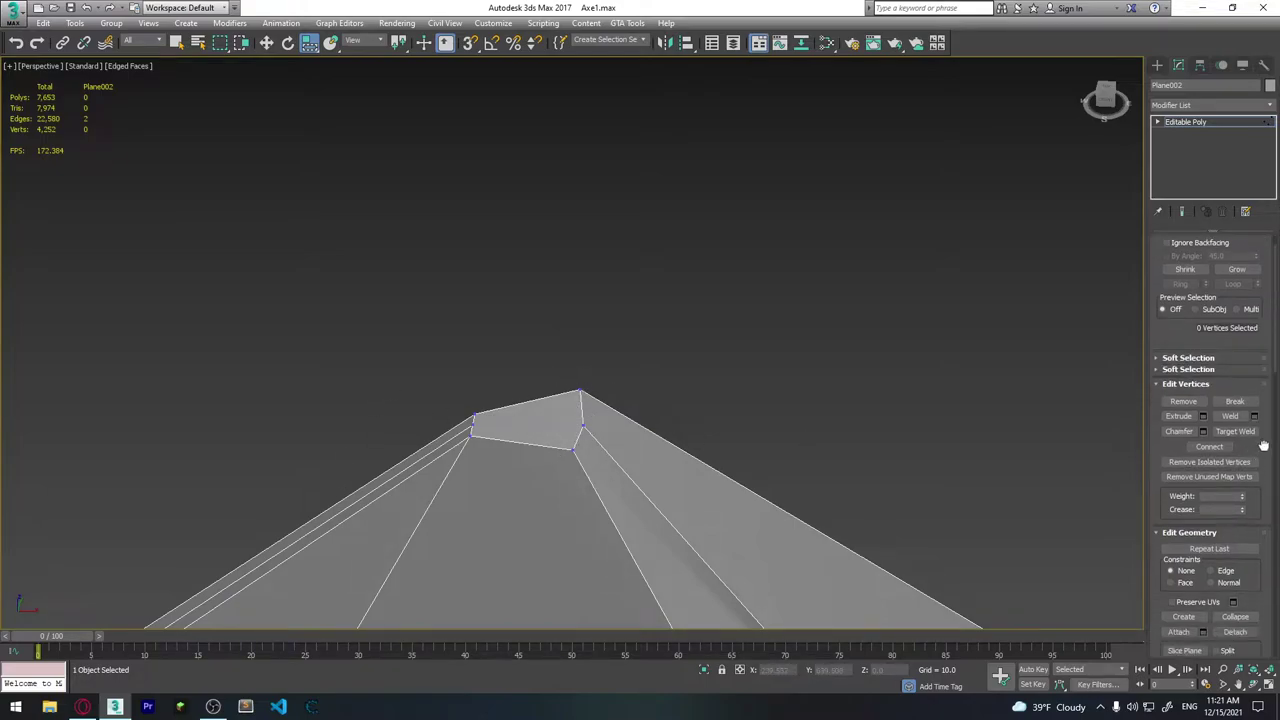
scroll(1258, 420, "down", 3)
scroll(1251, 331, "down", 2)
left_click(1238, 419)
left_click(1240, 419)
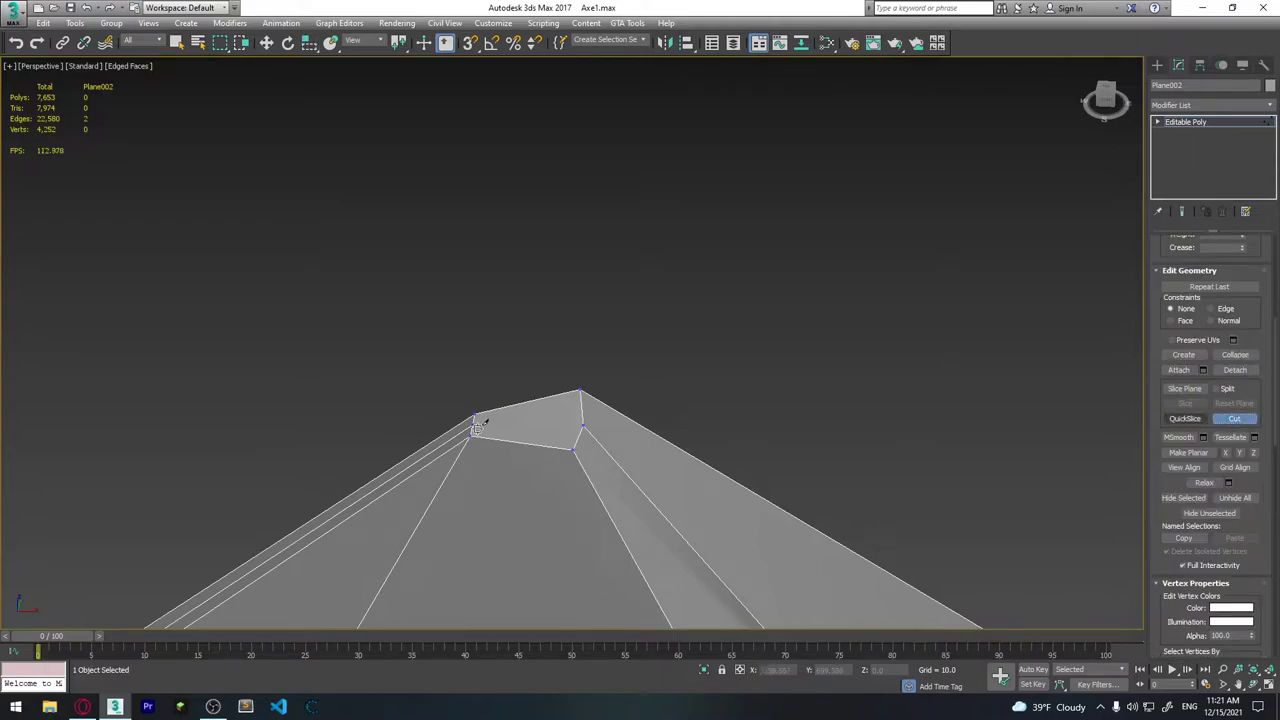
left_click(586, 423)
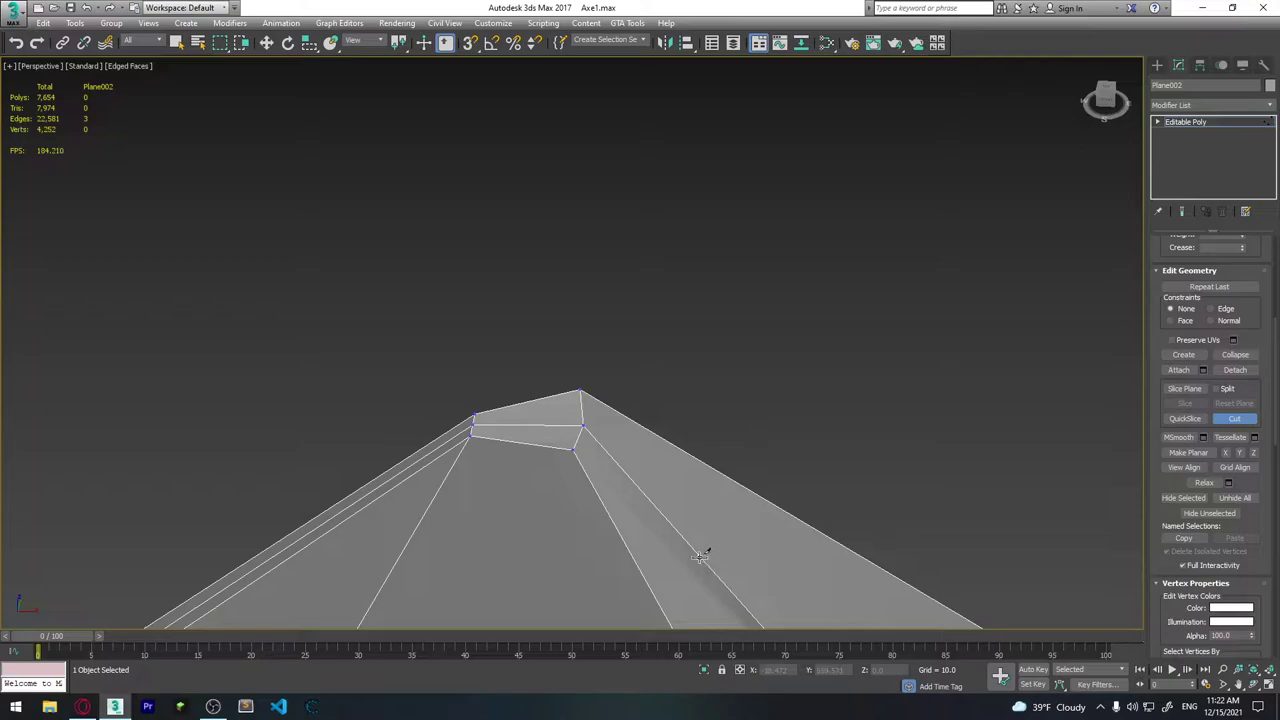
Orbit to check the new edge, then turn Cut off.
mouse_move(700, 556)
middle_mouse_down("alt")
mouse_move(694, 486)
mouse_move(689, 506)
mouse_move(757, 528)
mouse_move(686, 489)
mouse_move(845, 595)
middle_mouse_up("alt")
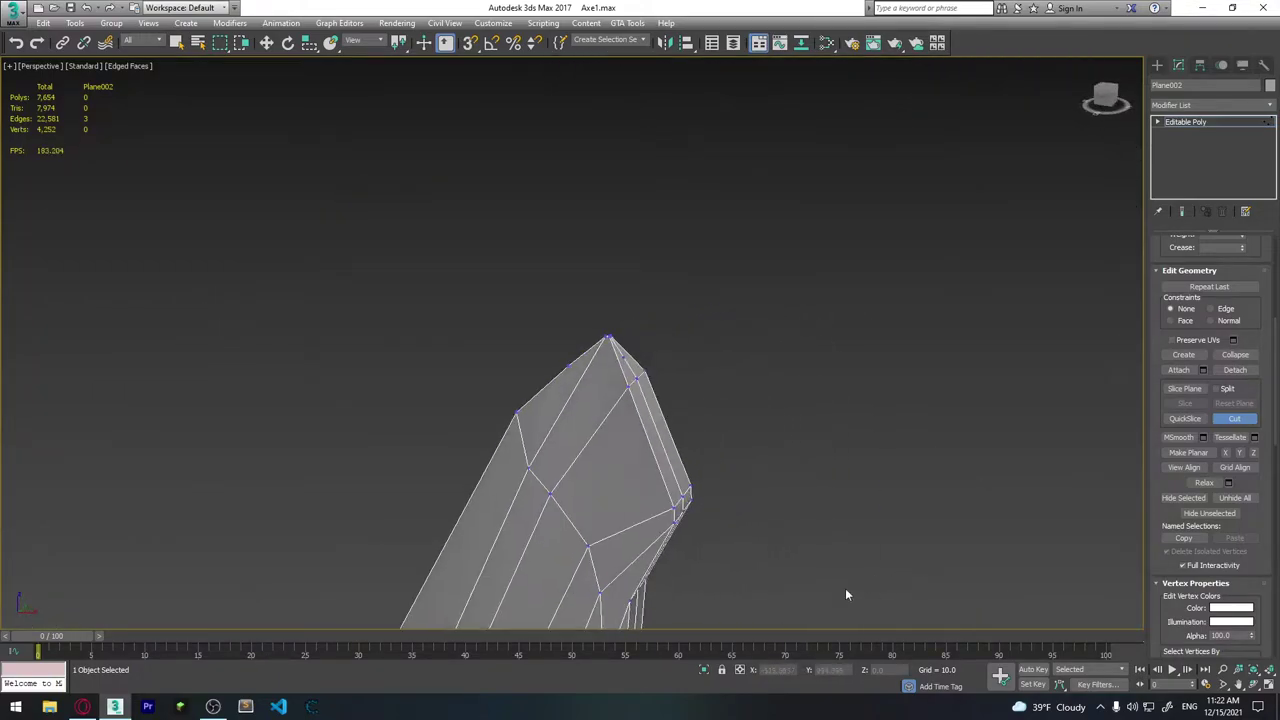
scroll(800, 480, "down", 3)
mouse_move(828, 417)
middle_mouse_down("alt")
mouse_move(748, 391)
mouse_move(862, 413)
mouse_move(726, 434)
mouse_move(771, 429)
mouse_move(826, 477)
mouse_move(625, 437)
middle_mouse_up("alt")
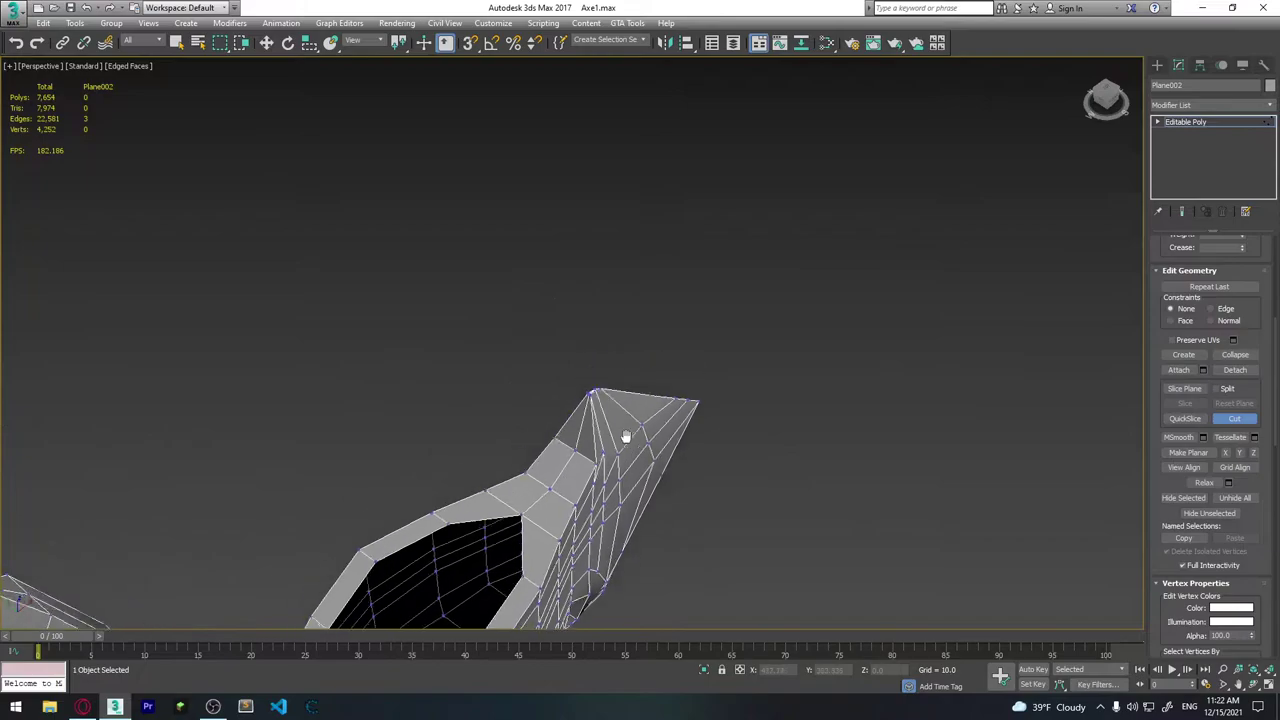
scroll(625, 437, "up", 2)
mouse_move(689, 403)
middle_mouse_down("alt")
mouse_move(640, 403)
mouse_move(683, 410)
mouse_move(777, 471)
mouse_move(614, 397)
mouse_move(670, 523)
mouse_move(442, 418)
middle_mouse_up("alt")
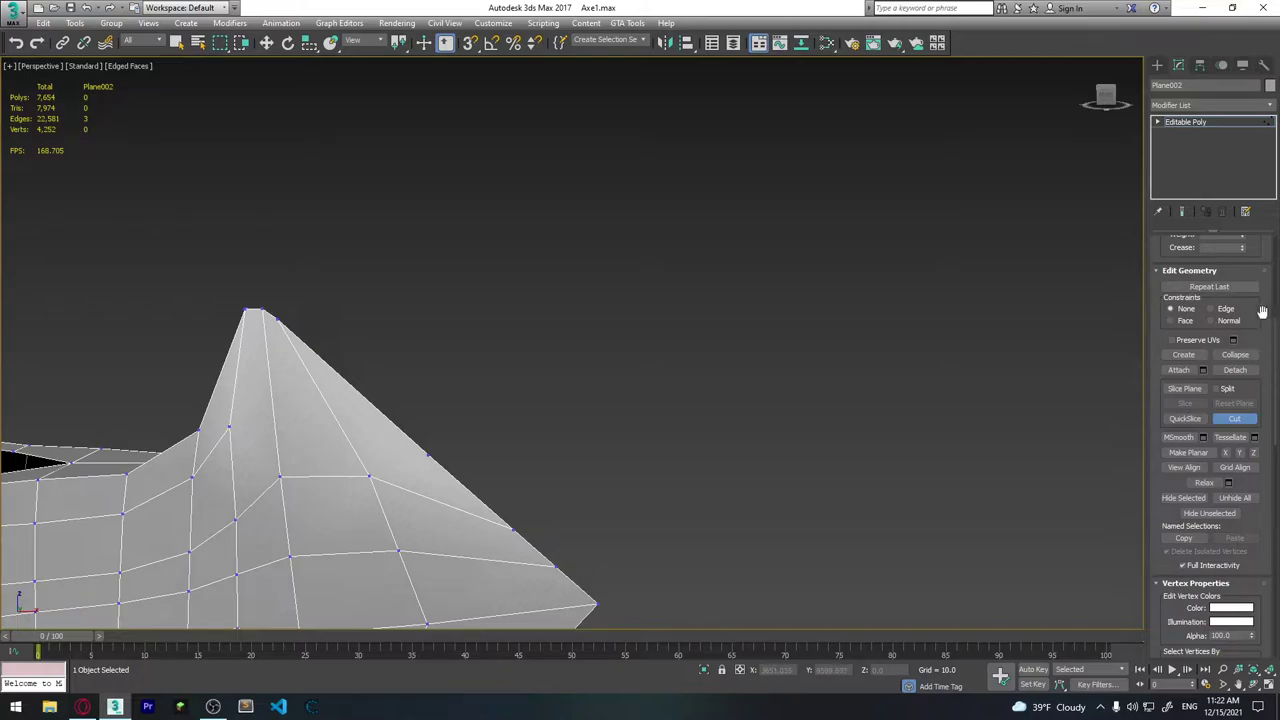
left_click(1238, 424)
left_click_drag(1269, 312, 1268, 652)
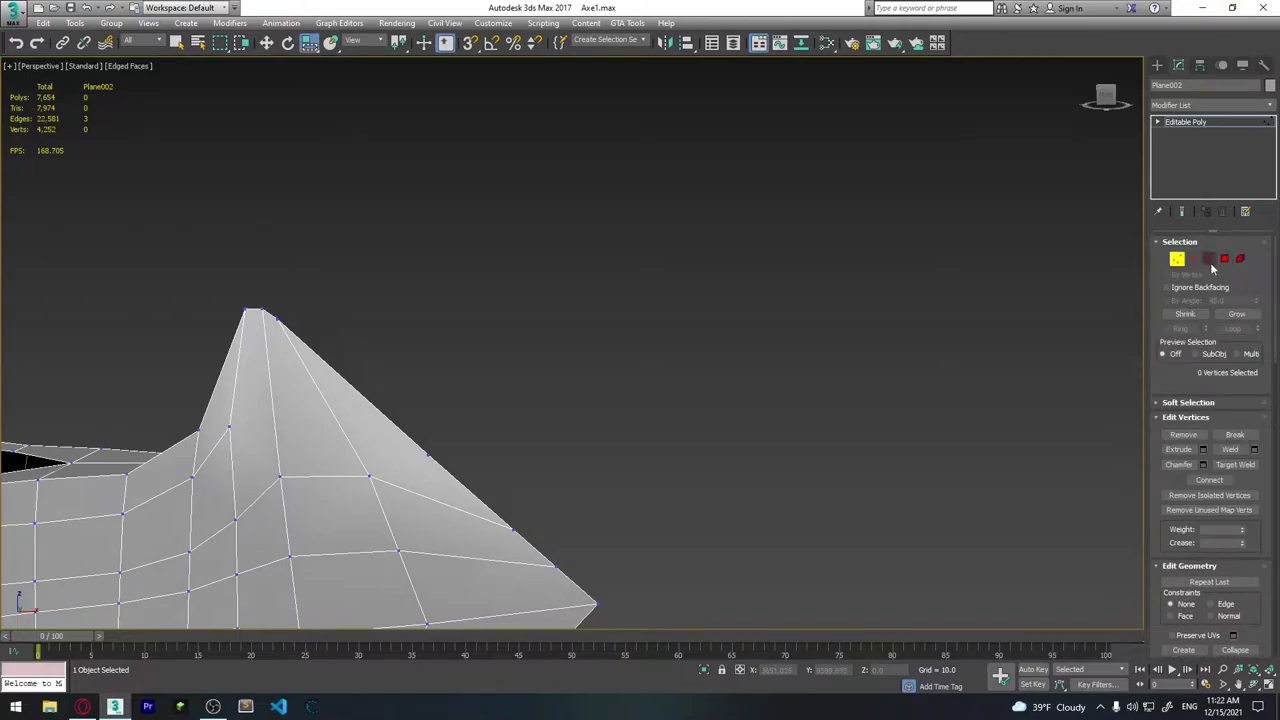
In Edge mode, select the first few edges along the blade's top.
key("2")
middle_click_drag(277, 380, 317, 375, "alt")
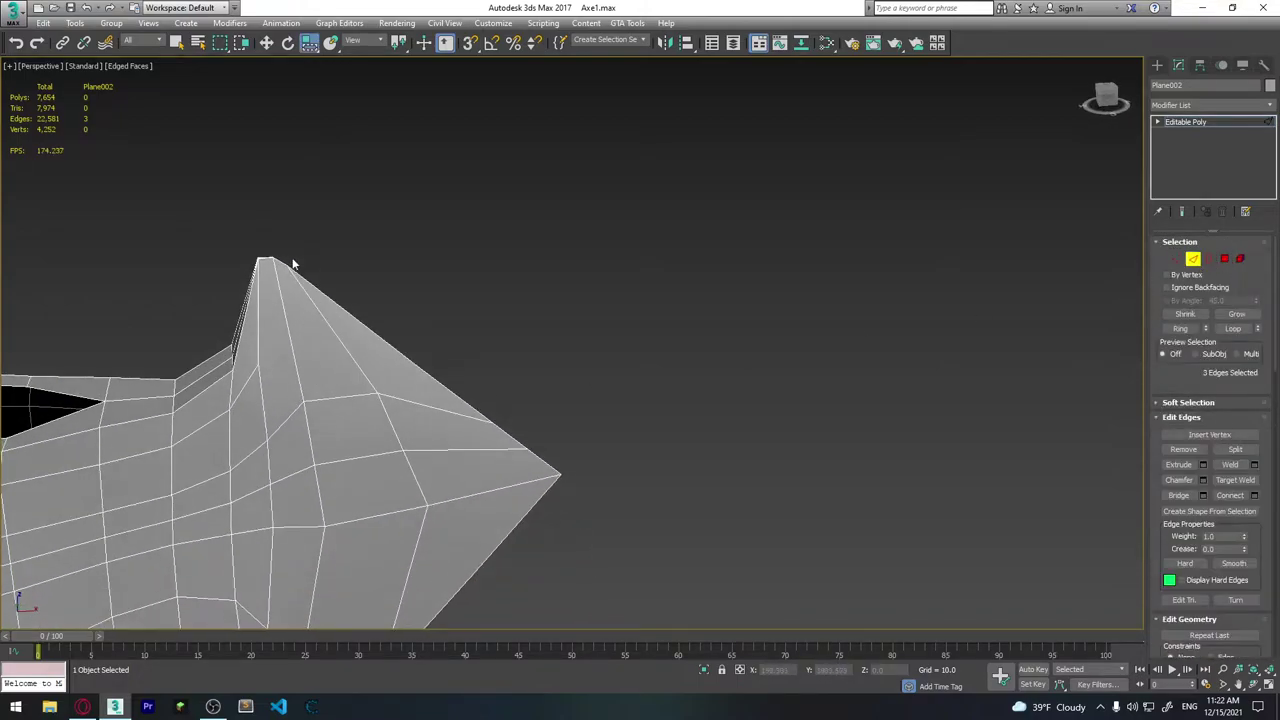
mouse_move(292, 264)
middle_mouse_down("alt")
mouse_move(257, 297)
mouse_move(293, 372)
middle_mouse_up("alt")
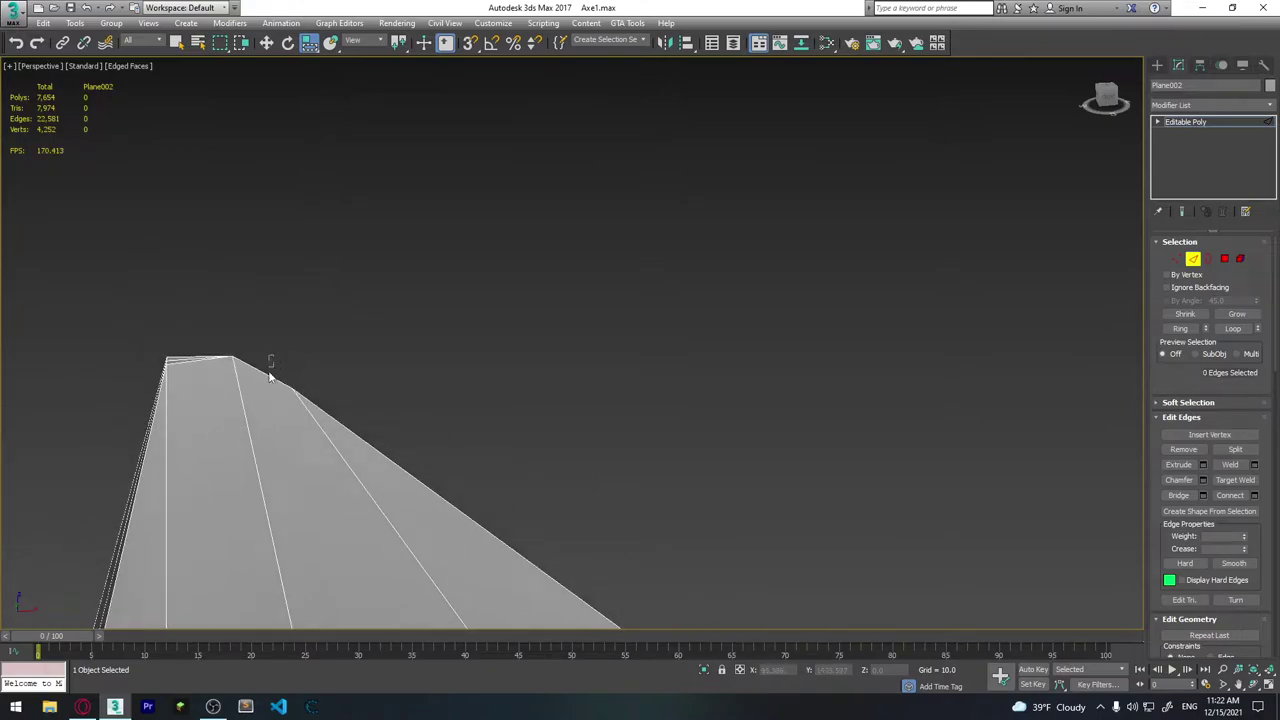
left_click(268, 375)
left_click(381, 447, "ctrl")
scroll(466, 573, "up", 3)
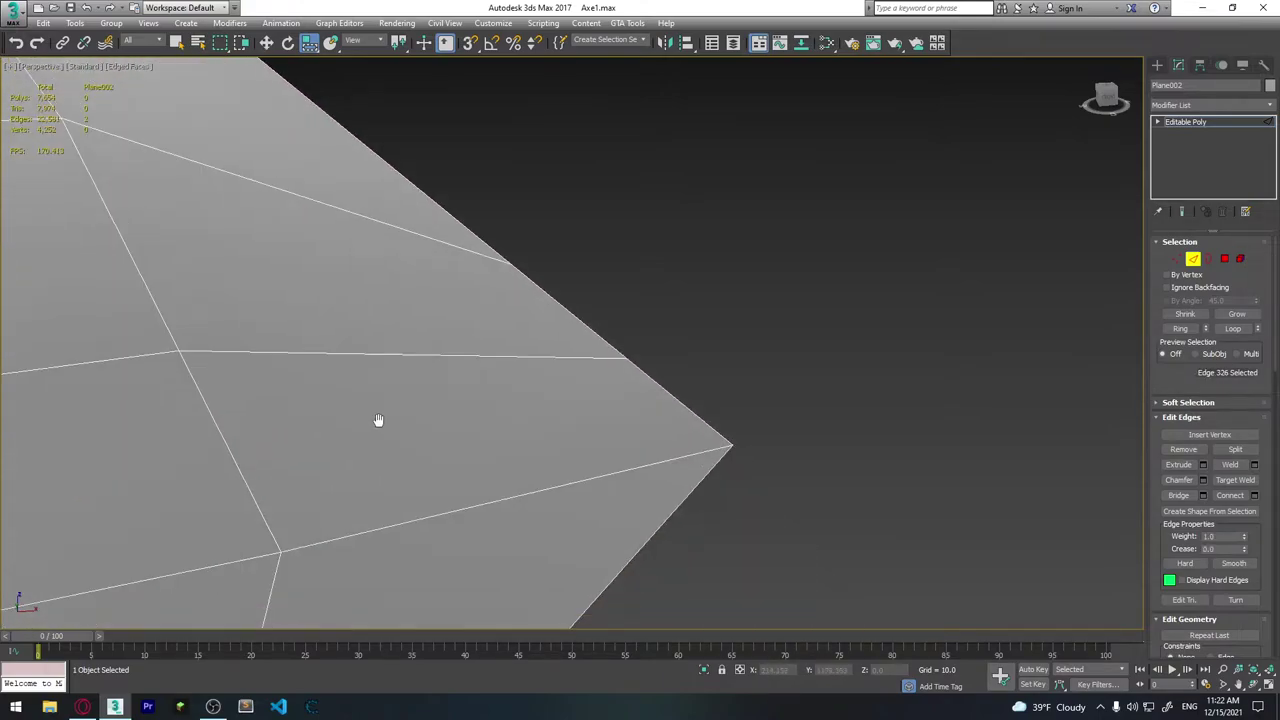
middle_click_drag(437, 386, 483, 405)
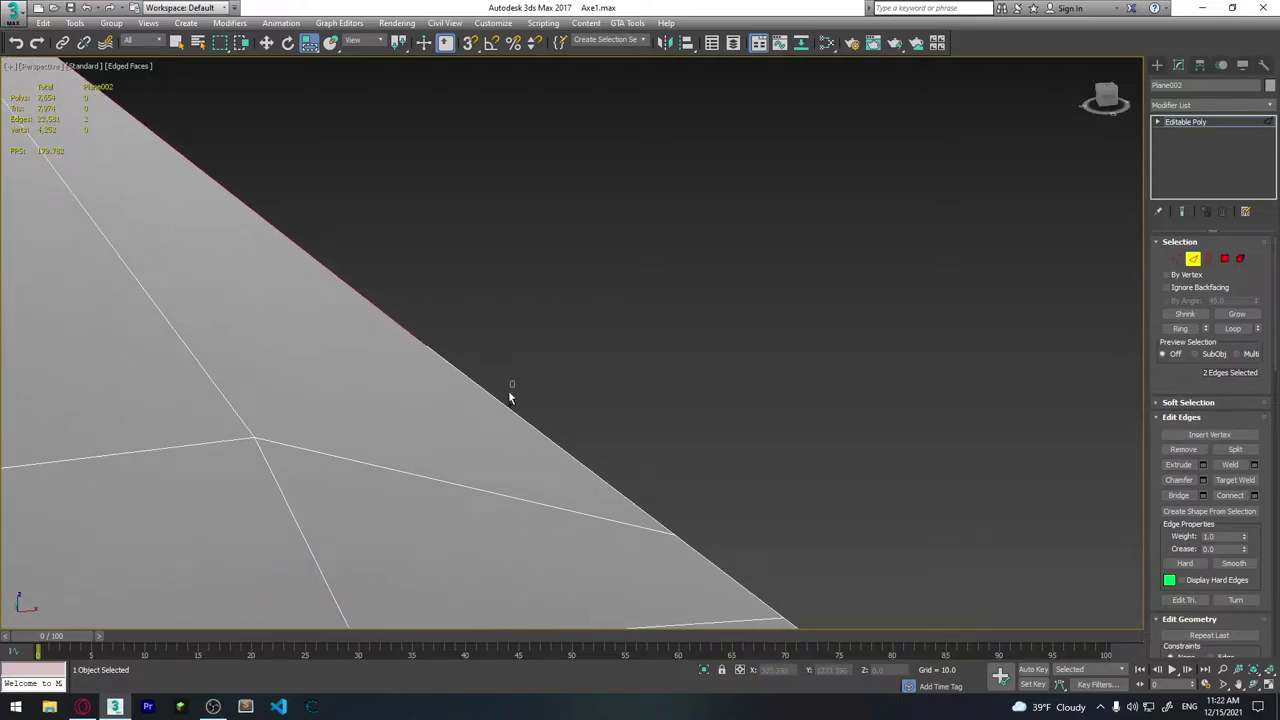
left_click(562, 497, "ctrl")
middle_click_drag(563, 491, 570, 296, "alt")
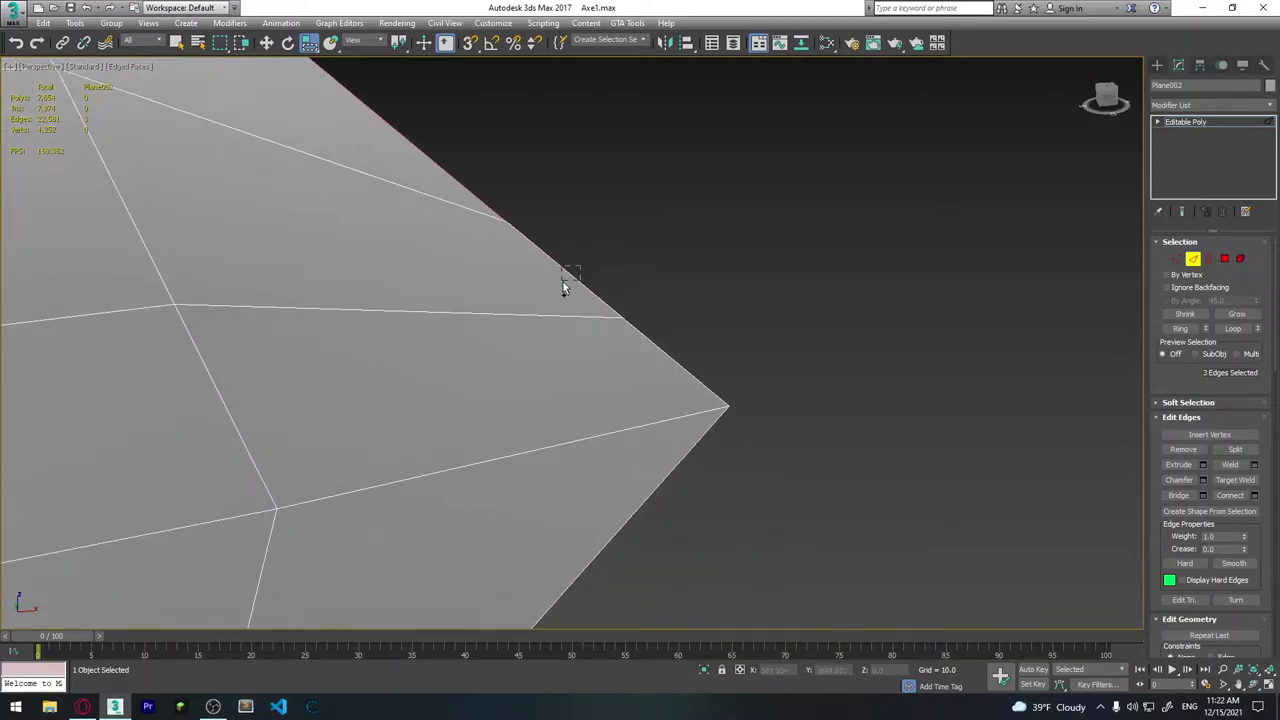
left_click(657, 480, "ctrl")
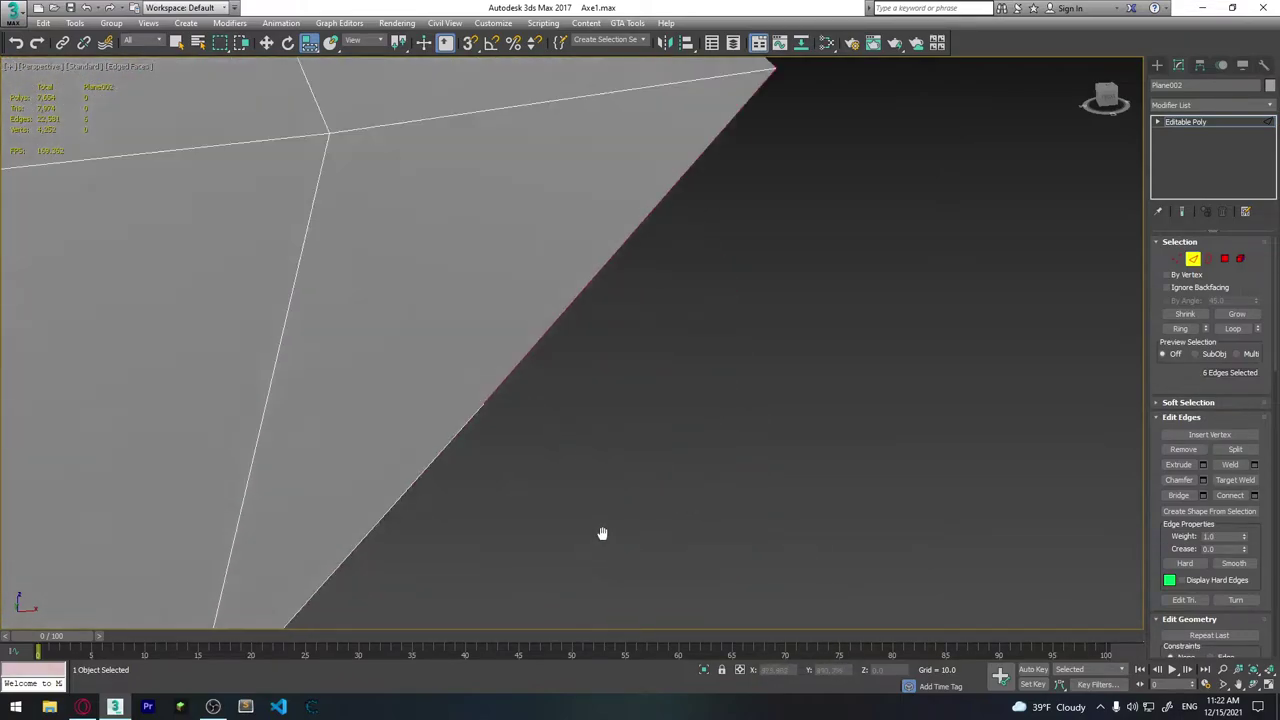
Add the remaining blade edges, down to the bottom edge, to the selection.
mouse_move(657, 480)
middle_mouse_down("alt")
mouse_move(600, 531)
mouse_move(652, 479)
middle_mouse_up("alt")
scroll(663, 262, "up", 3)
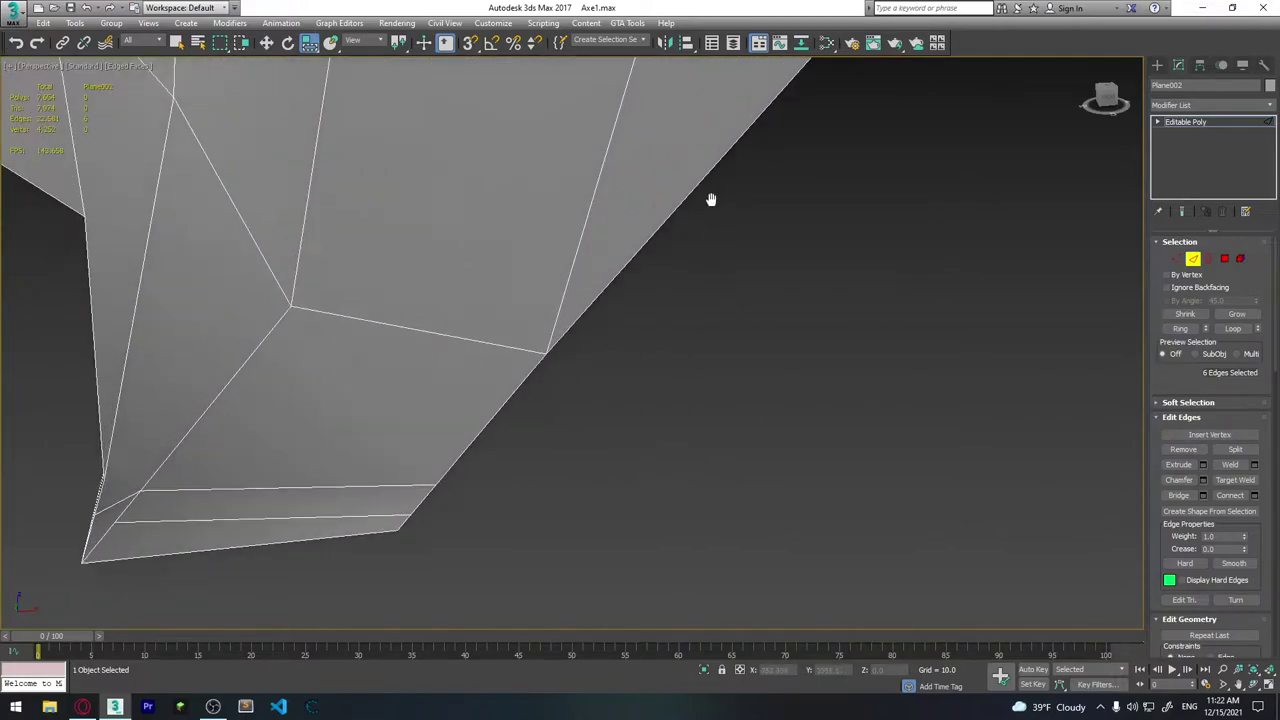
middle_click_drag(711, 197, 704, 216)
left_click(672, 285, "ctrl")
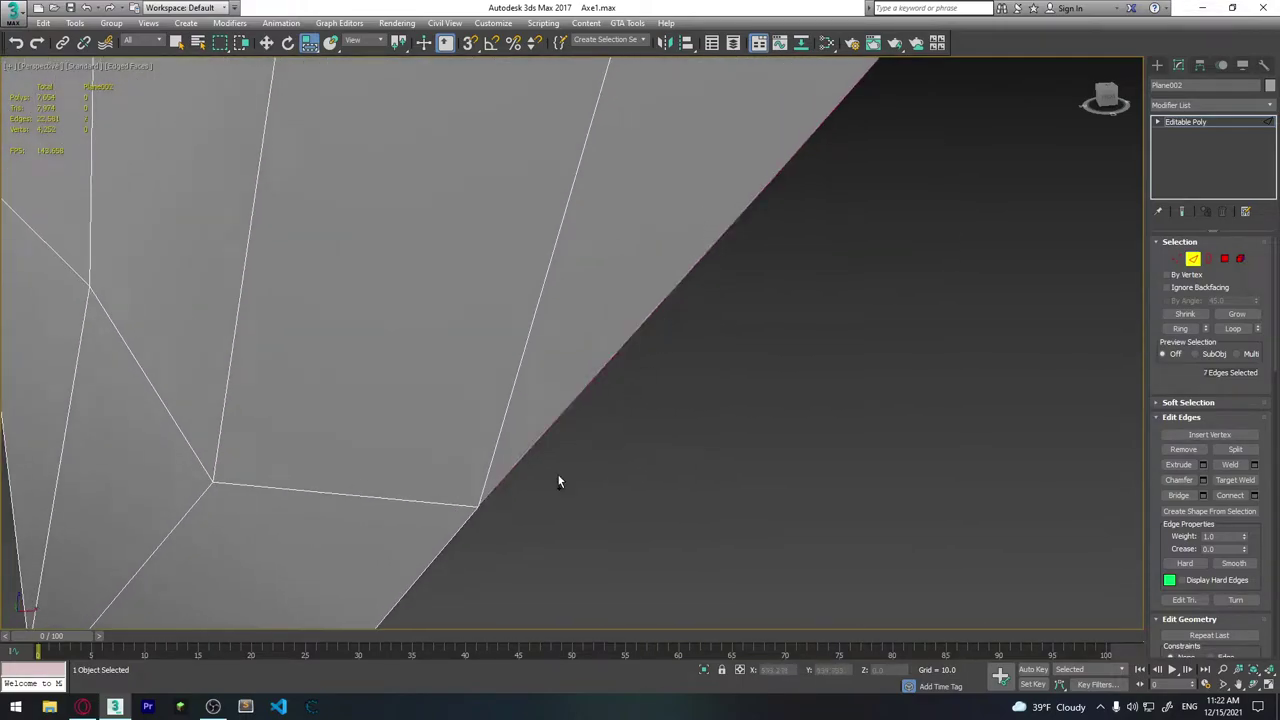
middle_click_drag(557, 480, 650, 375, "alt")
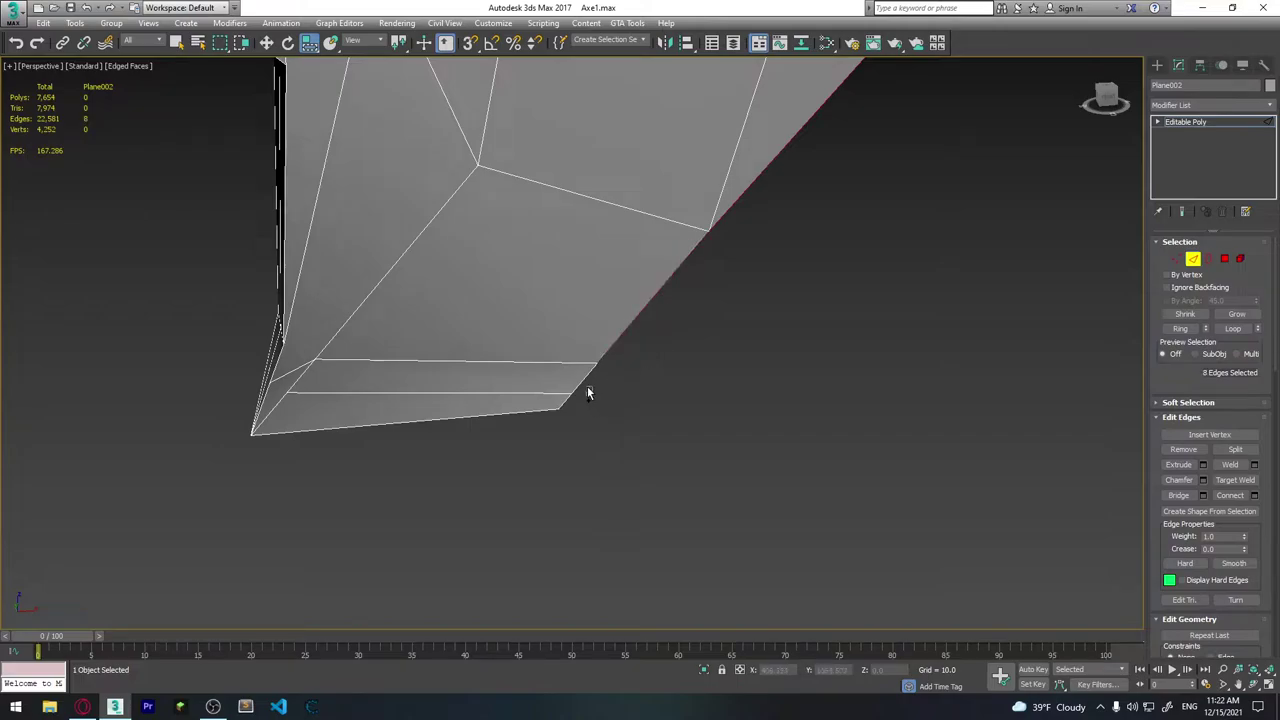
left_click(475, 419, "ctrl")
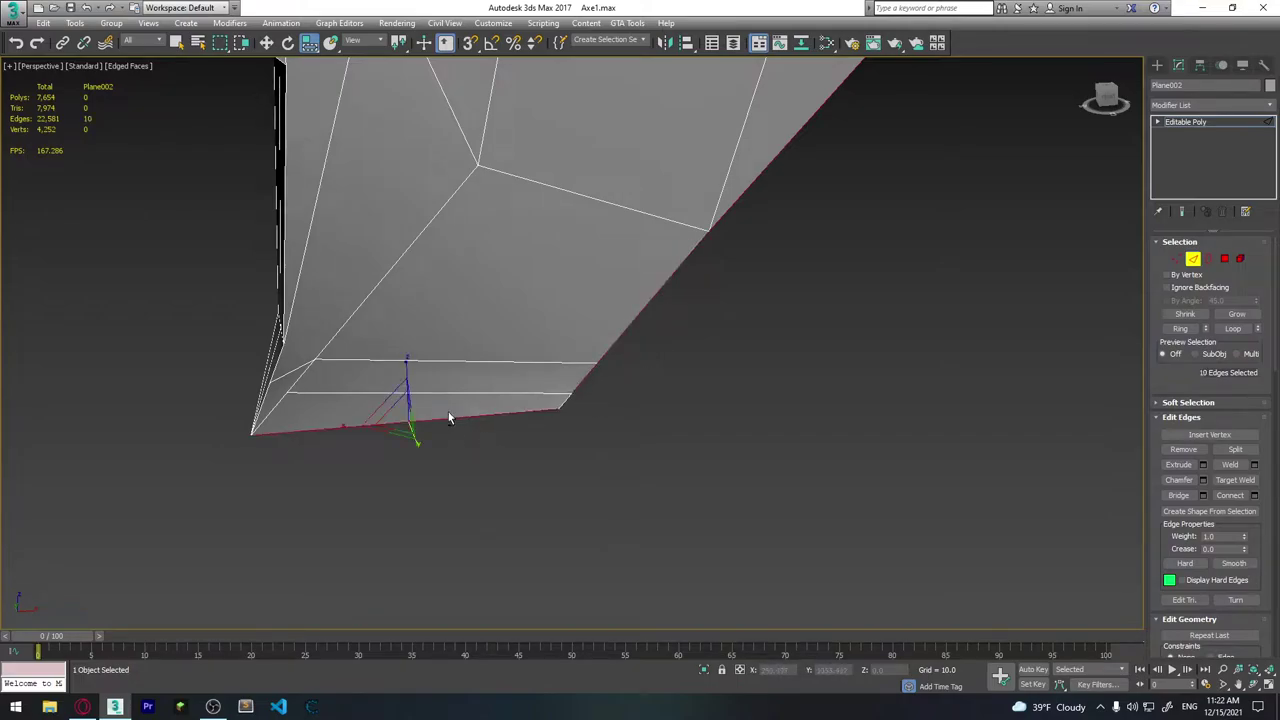
Chamfer the 10 selected blade edges, confirm, and clear the selection.
mouse_move(449, 418)
middle_mouse_down("alt")
mouse_move(460, 351)
mouse_move(414, 368)
mouse_move(606, 388)
mouse_move(851, 274)
mouse_move(701, 268)
mouse_move(1277, 322)
middle_mouse_up("alt")
left_click_drag(1242, 404, 1248, 301)
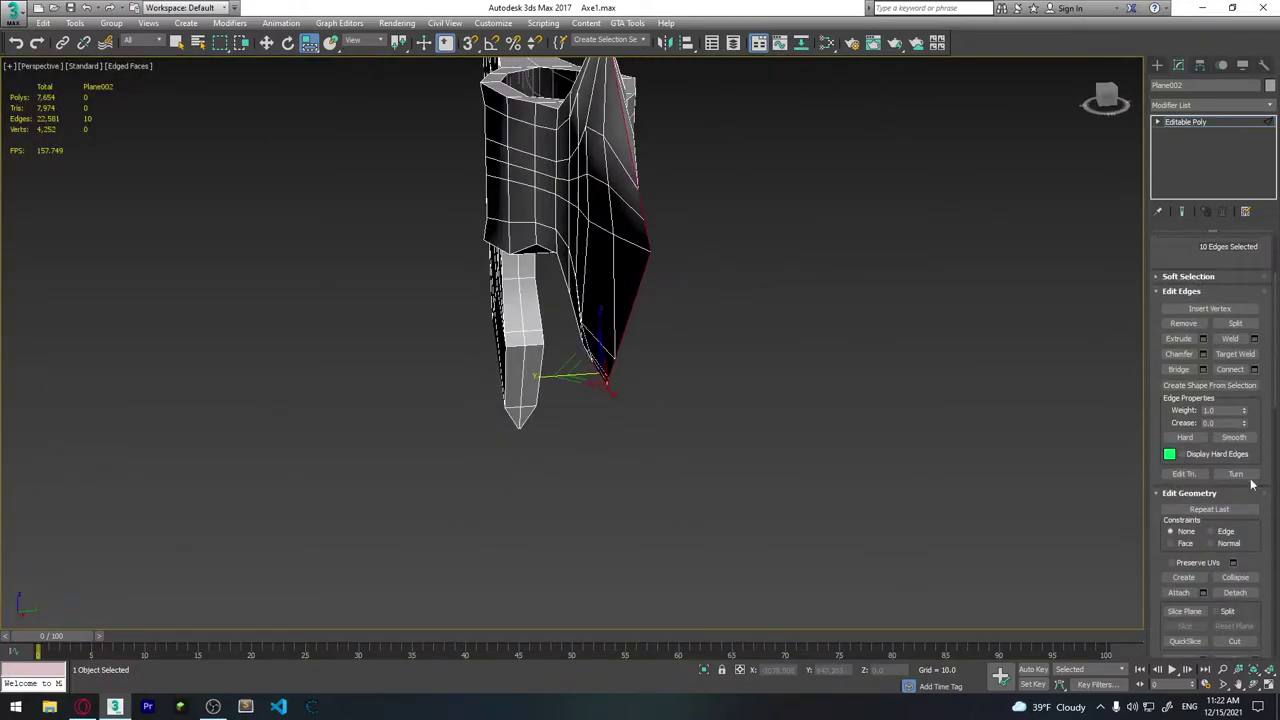
mouse_move(1263, 521)
left_mouse_down()
mouse_move(1257, 398)
mouse_move(1262, 645)
left_mouse_up()
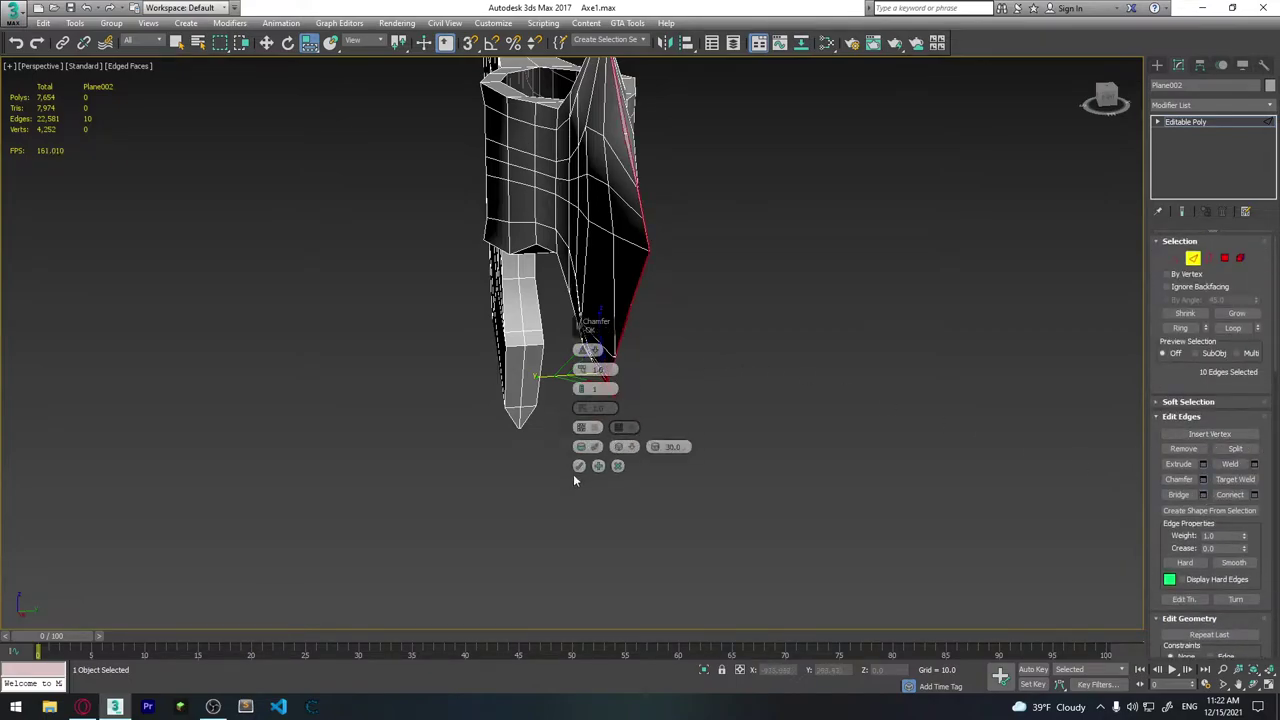
left_click(579, 467)
left_click(703, 273)
Add a lengthwise edge along the blade tip by connecting the ring of a tip edge.
middle_click_drag(703, 273, 686, 377, "alt")
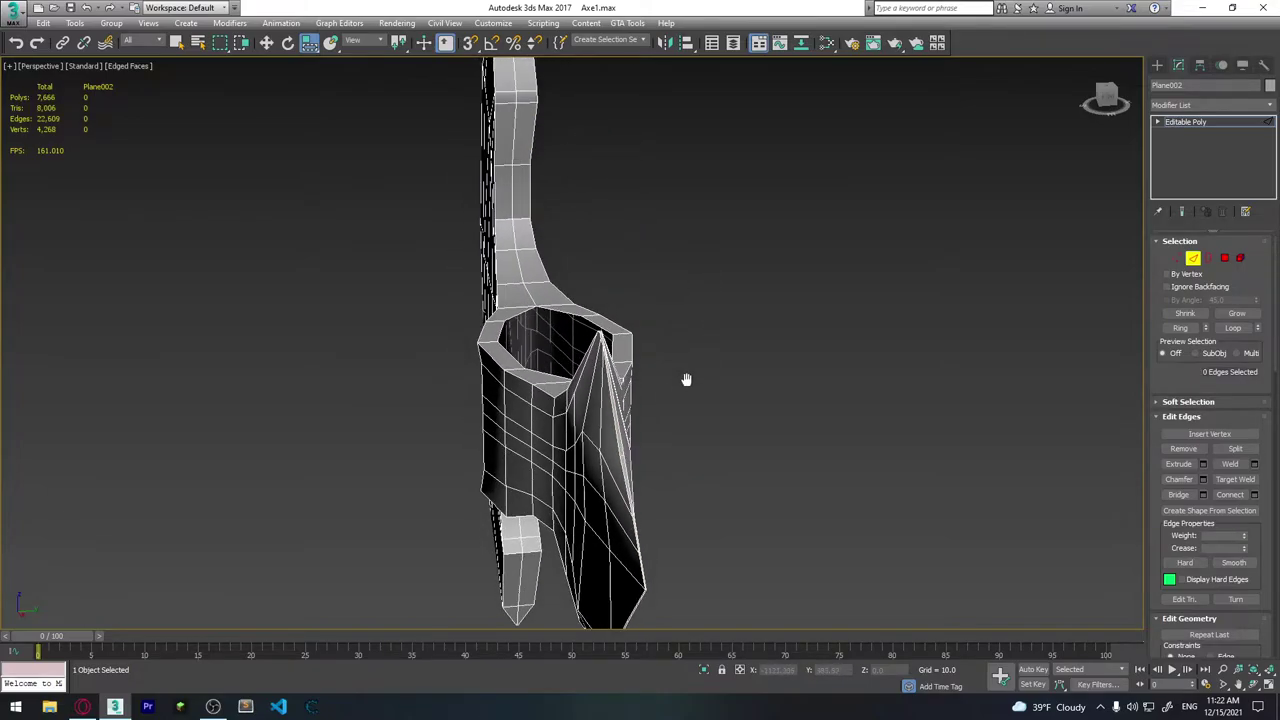
scroll(604, 354, "up", 3)
mouse_move(604, 354)
middle_mouse_down("alt")
mouse_move(646, 357)
mouse_move(977, 491)
mouse_move(663, 372)
mouse_move(697, 410)
mouse_move(711, 383)
middle_mouse_up("alt")
scroll(711, 383, "up", 3)
scroll(681, 282, "up", 3)
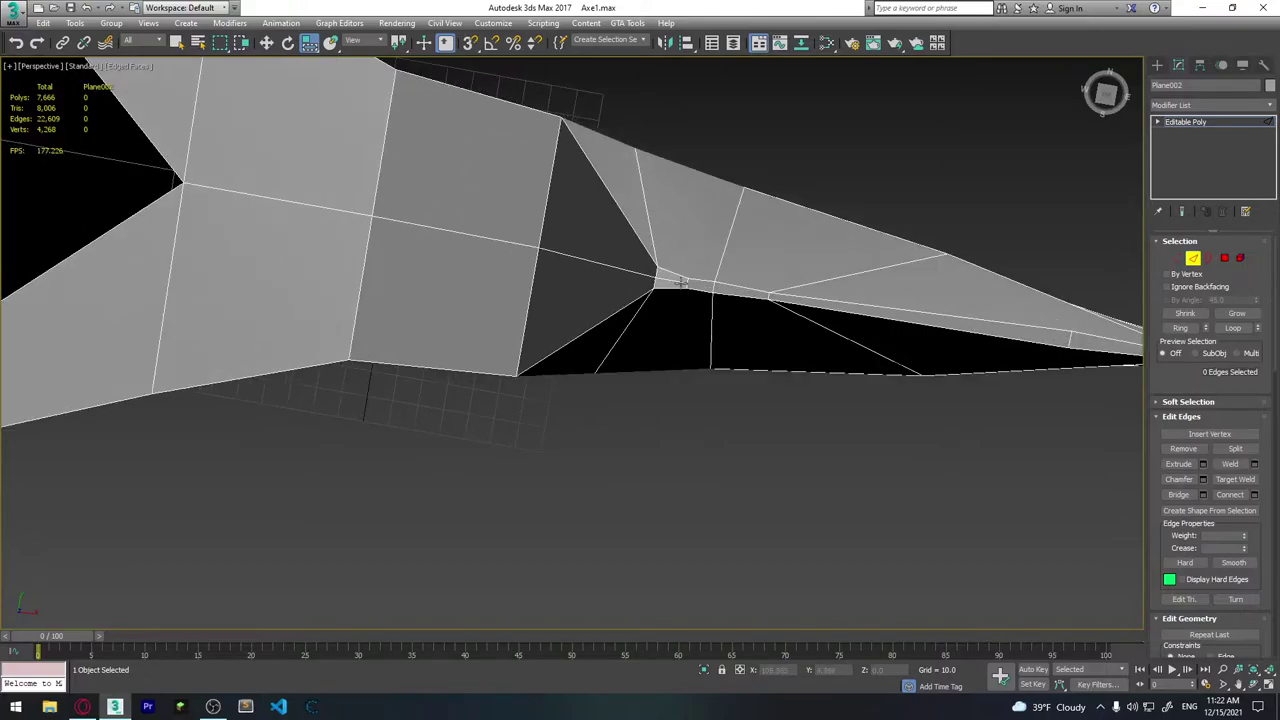
middle_click_drag(724, 284, 751, 297, "alt")
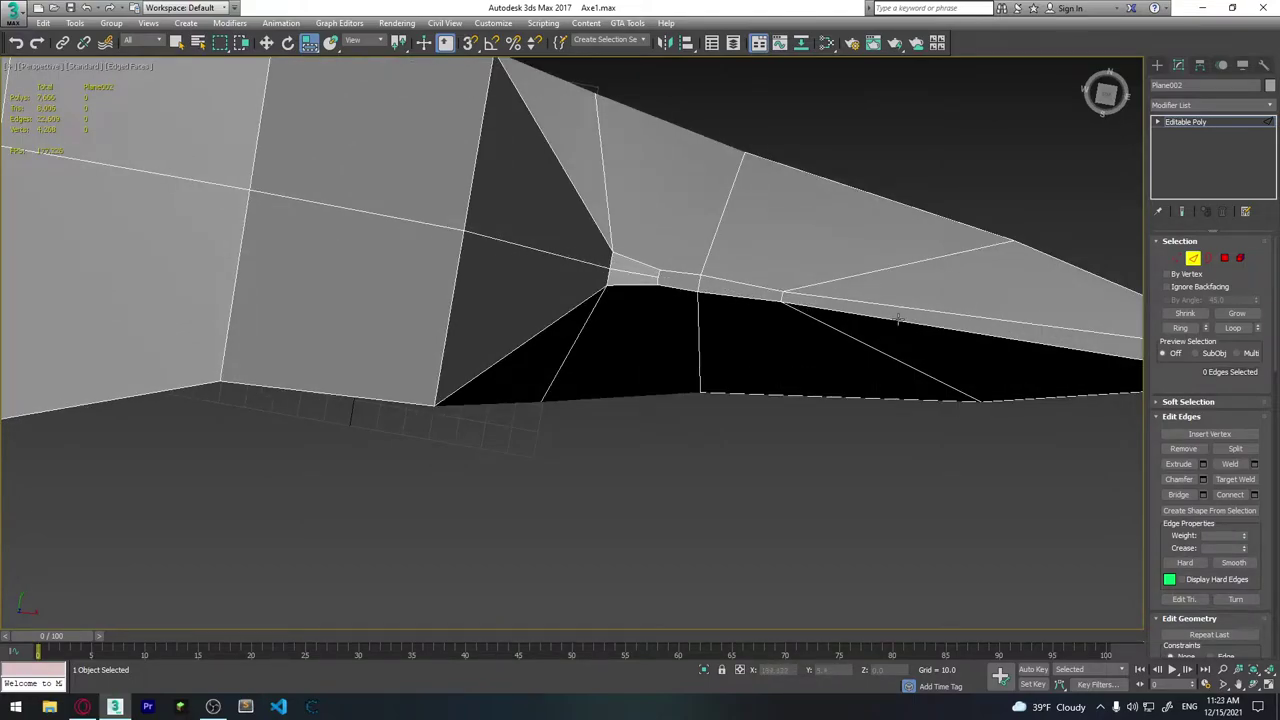
middle_click_drag(897, 318, 620, 258)
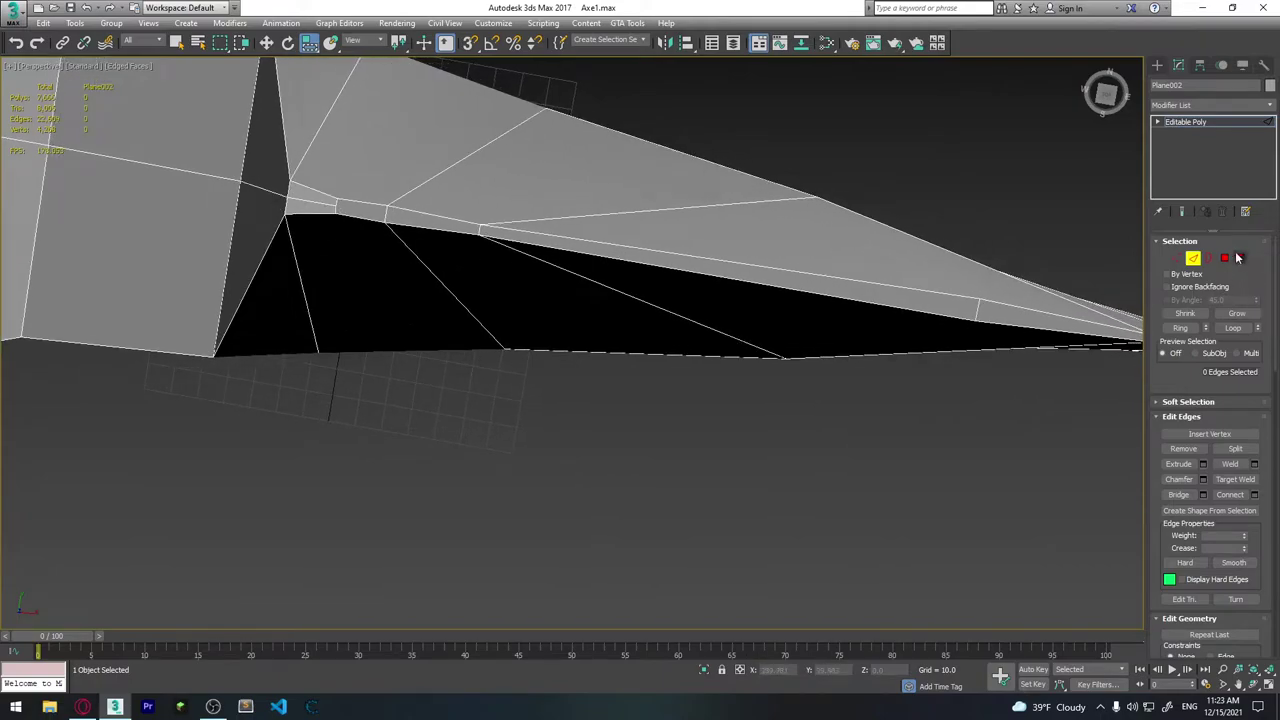
left_click(385, 214)
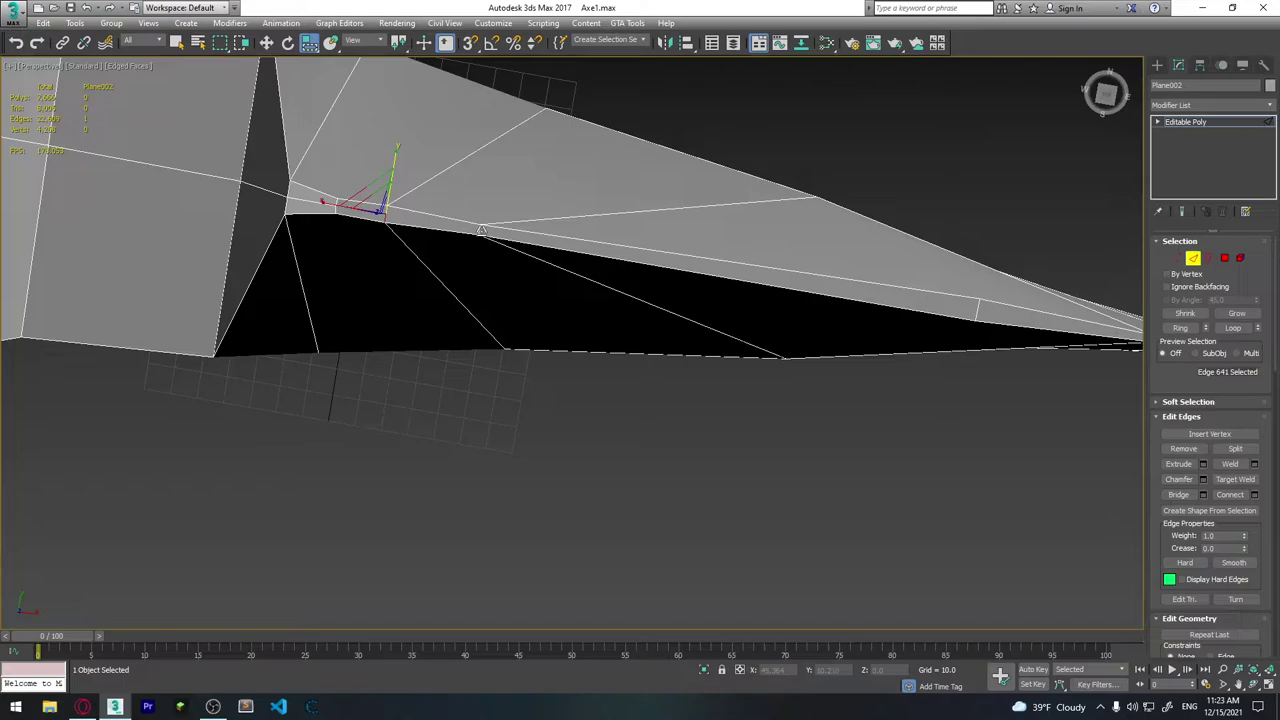
left_click(1180, 328)
left_click(1254, 494)
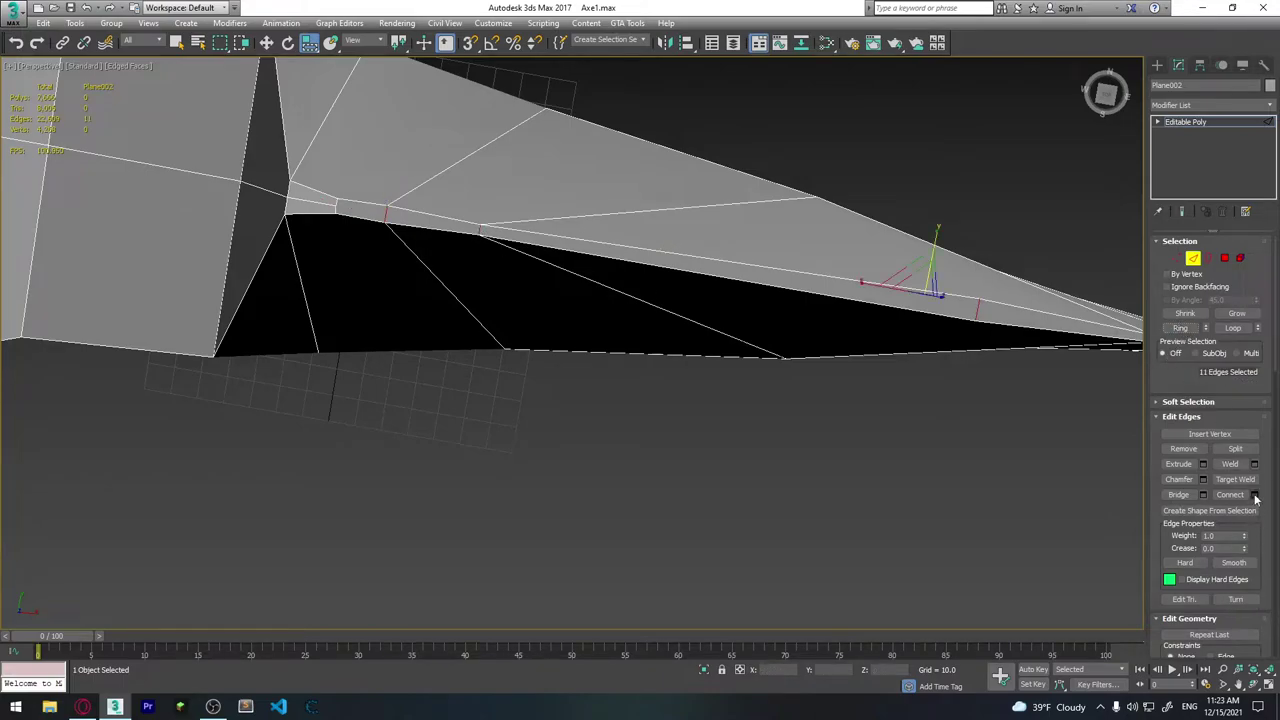
left_click(579, 407)
Cut an extra edge from a vertex near the tip to a neighbouring edge.
scroll(529, 286, "up", 2)
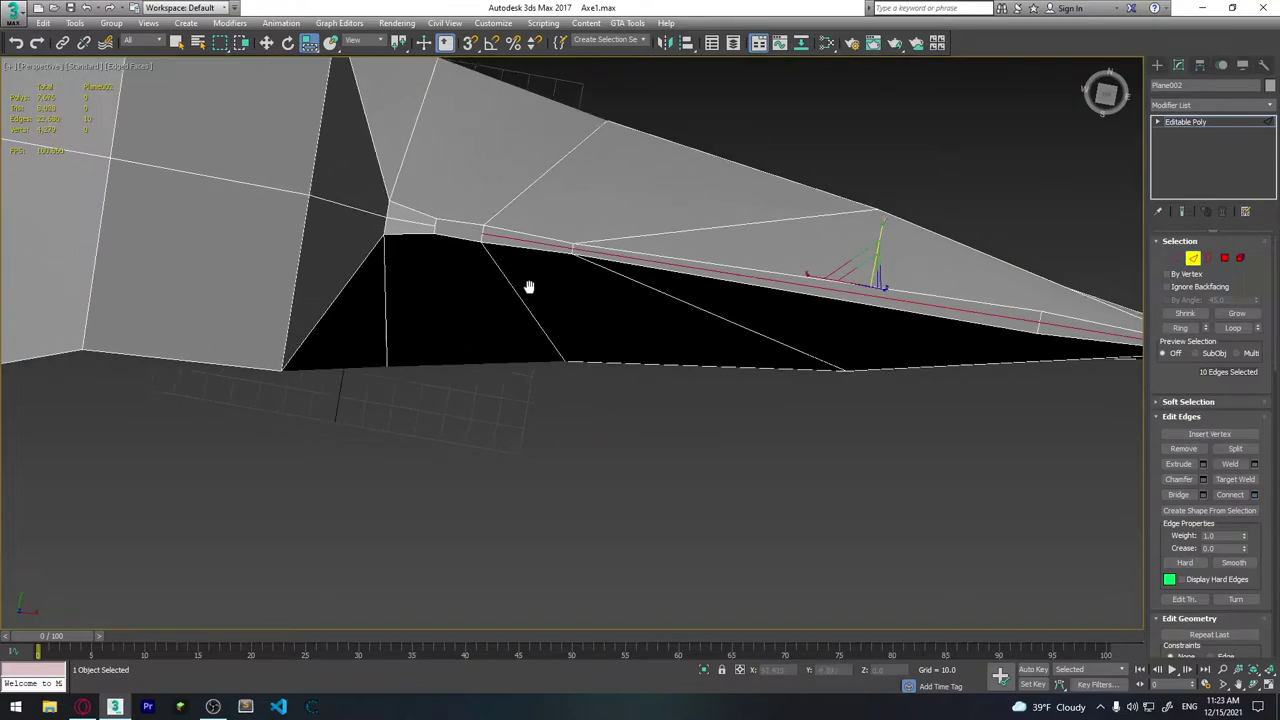
scroll(497, 250, "up", 2)
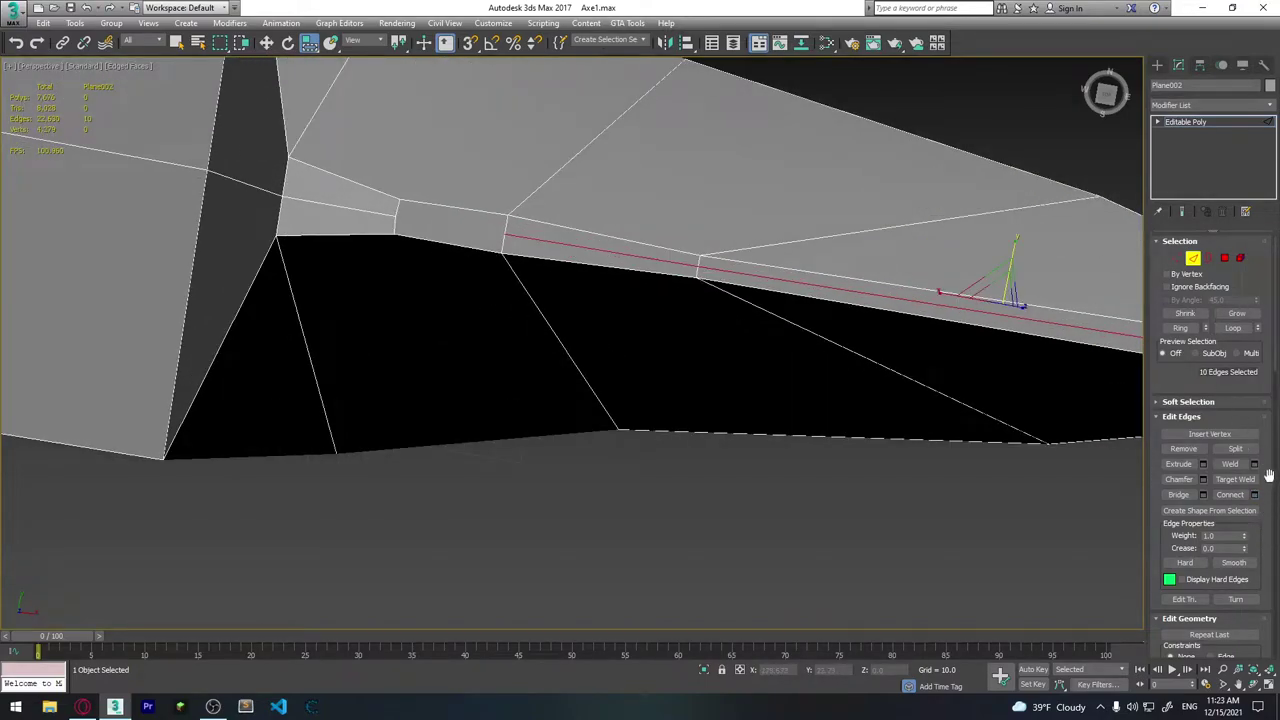
scroll(1265, 460, "down", 5)
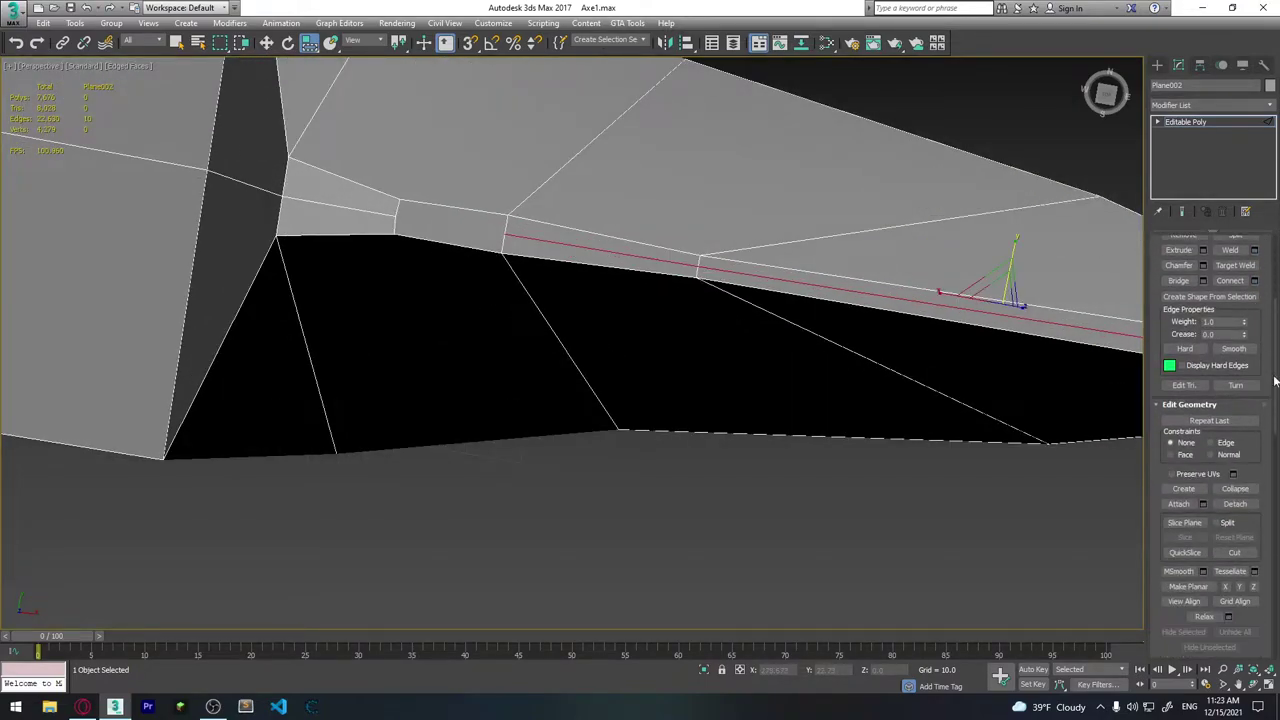
left_click(1241, 555)
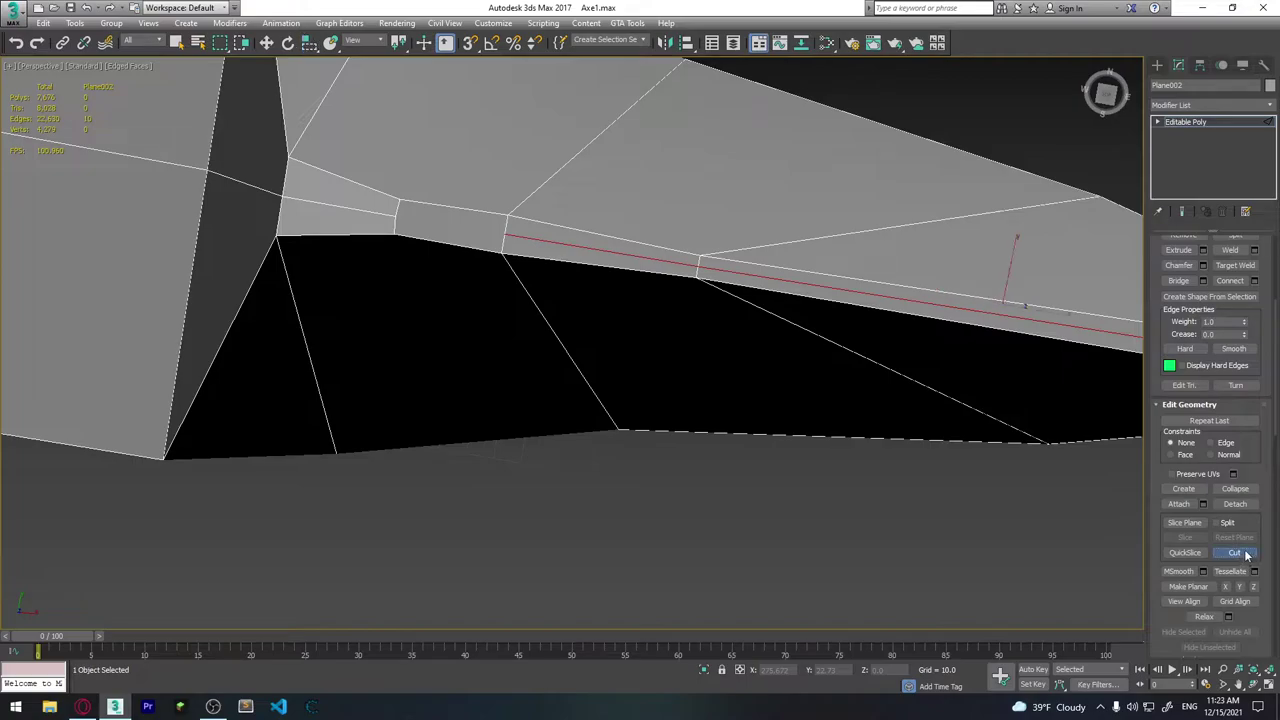
left_click(397, 214)
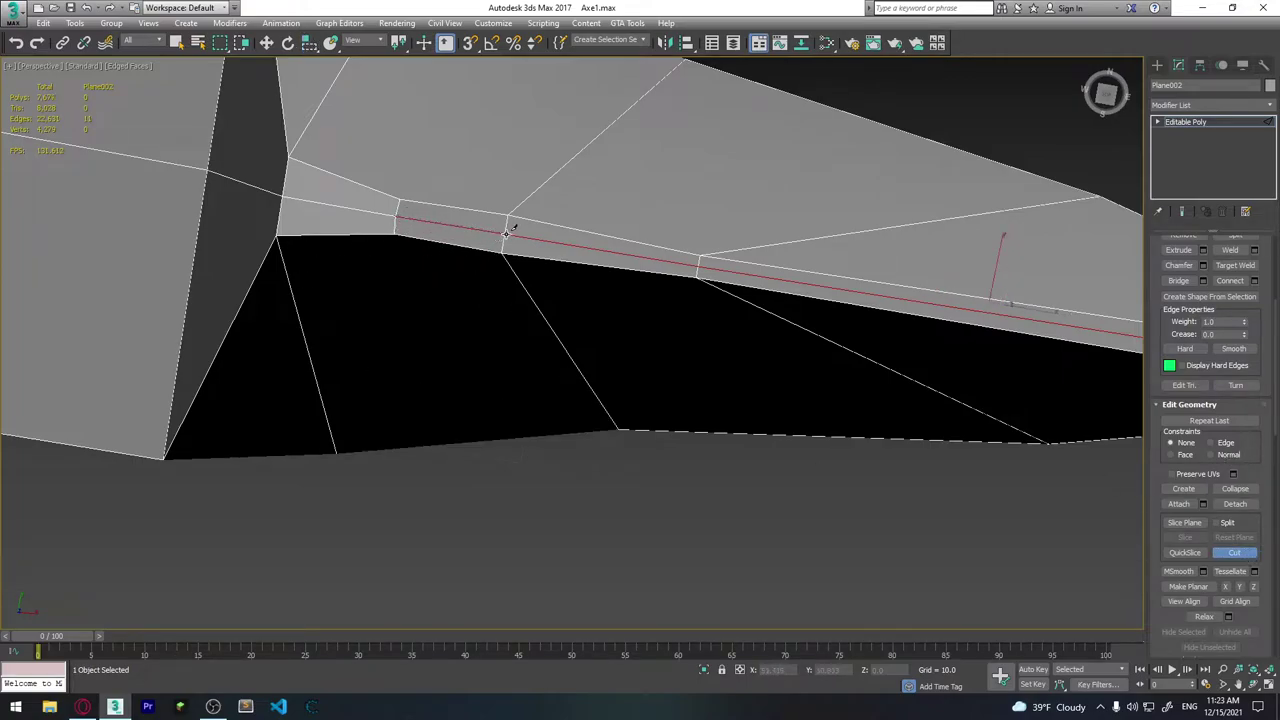
left_click(507, 232)
mouse_move(800, 440)
middle_mouse_down("alt")
mouse_move(766, 371)
mouse_move(802, 366)
middle_mouse_up("alt")
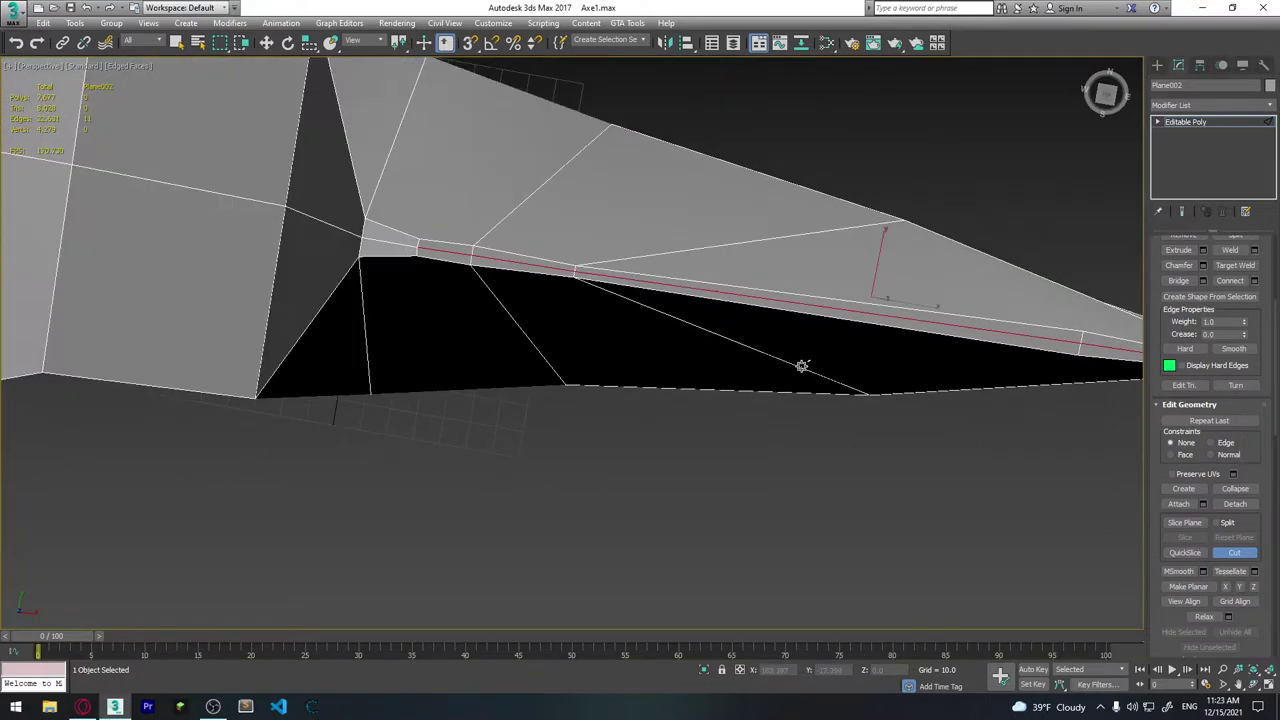
mouse_move(436, 230)
middle_mouse_down("alt")
mouse_move(494, 329)
mouse_move(631, 331)
middle_mouse_up("alt")
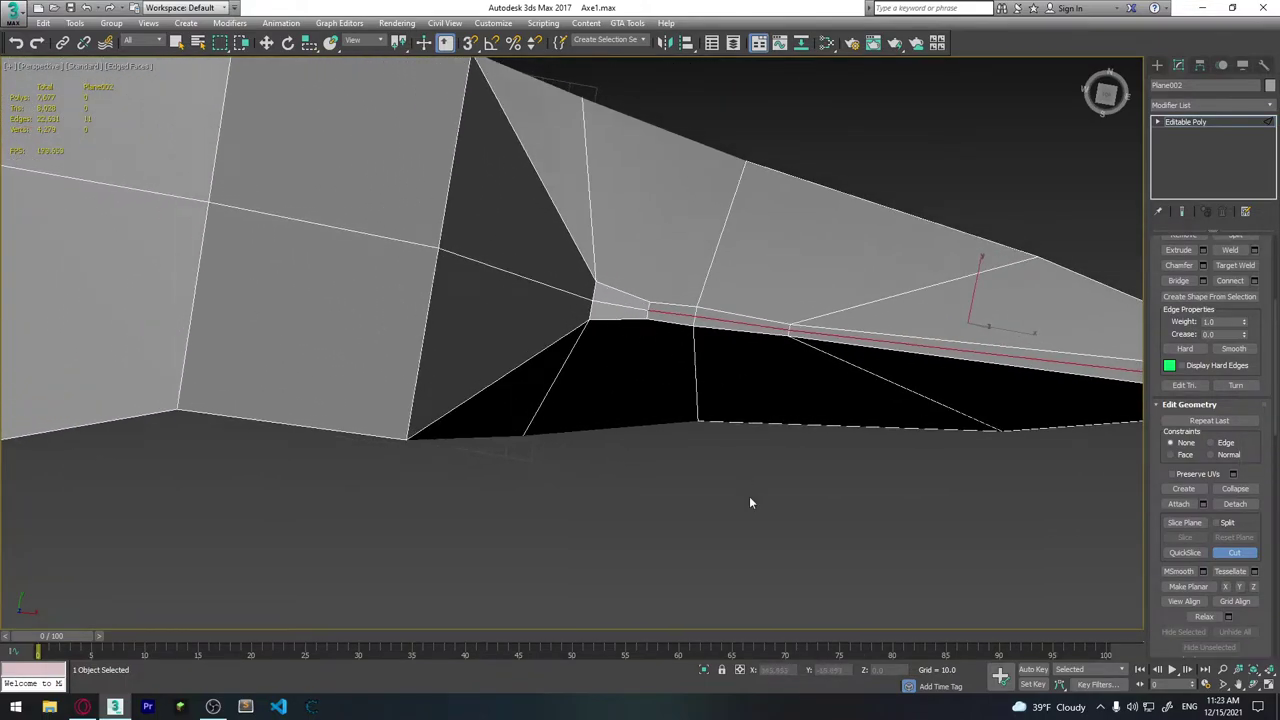
mouse_move(665, 236)
middle_mouse_down("alt")
mouse_move(634, 251)
mouse_move(609, 237)
mouse_move(610, 263)
mouse_move(671, 311)
mouse_move(569, 306)
mouse_move(760, 337)
mouse_move(643, 237)
mouse_move(829, 263)
mouse_move(540, 620)
mouse_move(686, 409)
mouse_move(760, 369)
mouse_move(814, 377)
mouse_move(782, 458)
mouse_move(809, 400)
mouse_move(797, 519)
middle_mouse_up("alt")
mouse_move(713, 215)
middle_mouse_down("alt")
mouse_move(837, 286)
mouse_move(740, 214)
mouse_move(676, 406)
mouse_move(663, 400)
mouse_move(700, 400)
middle_mouse_up("alt")
Enter Vertex mode with Select and Move, and box-select the three top blade vertices.
scroll(1180, 290, "up", 4)
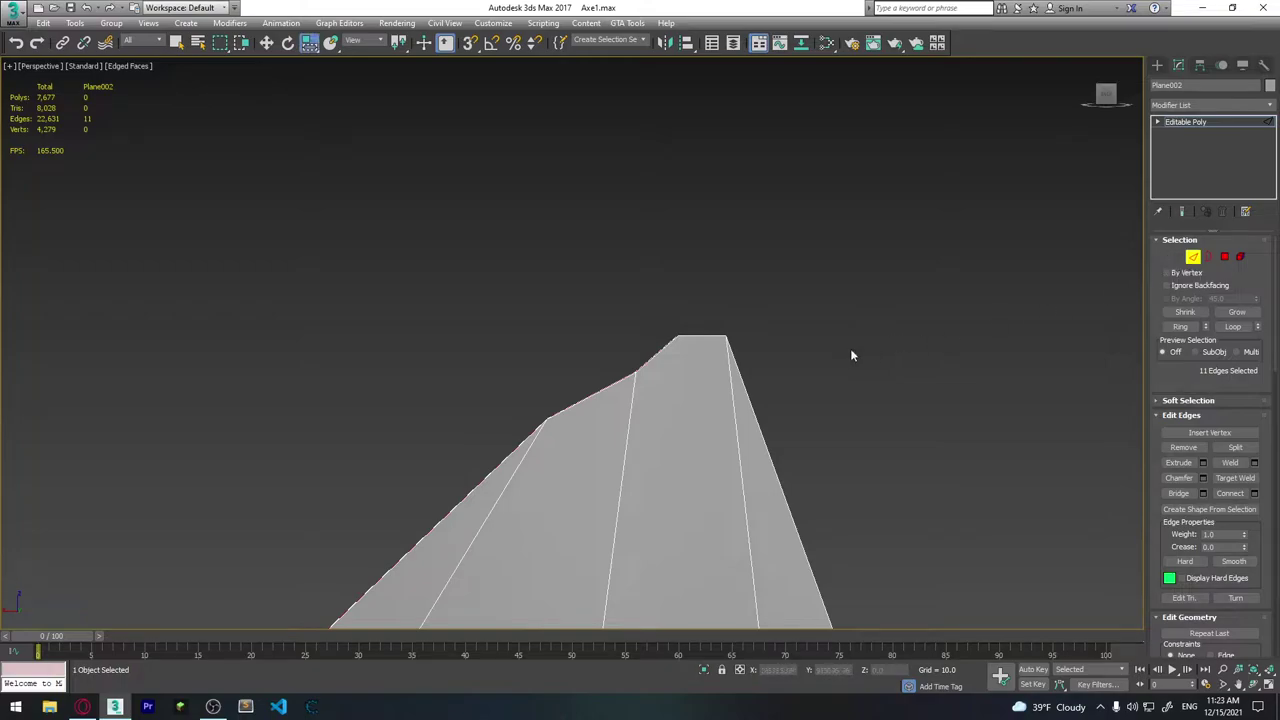
left_click(1177, 256)
middle_click_drag(740, 407, 734, 351)
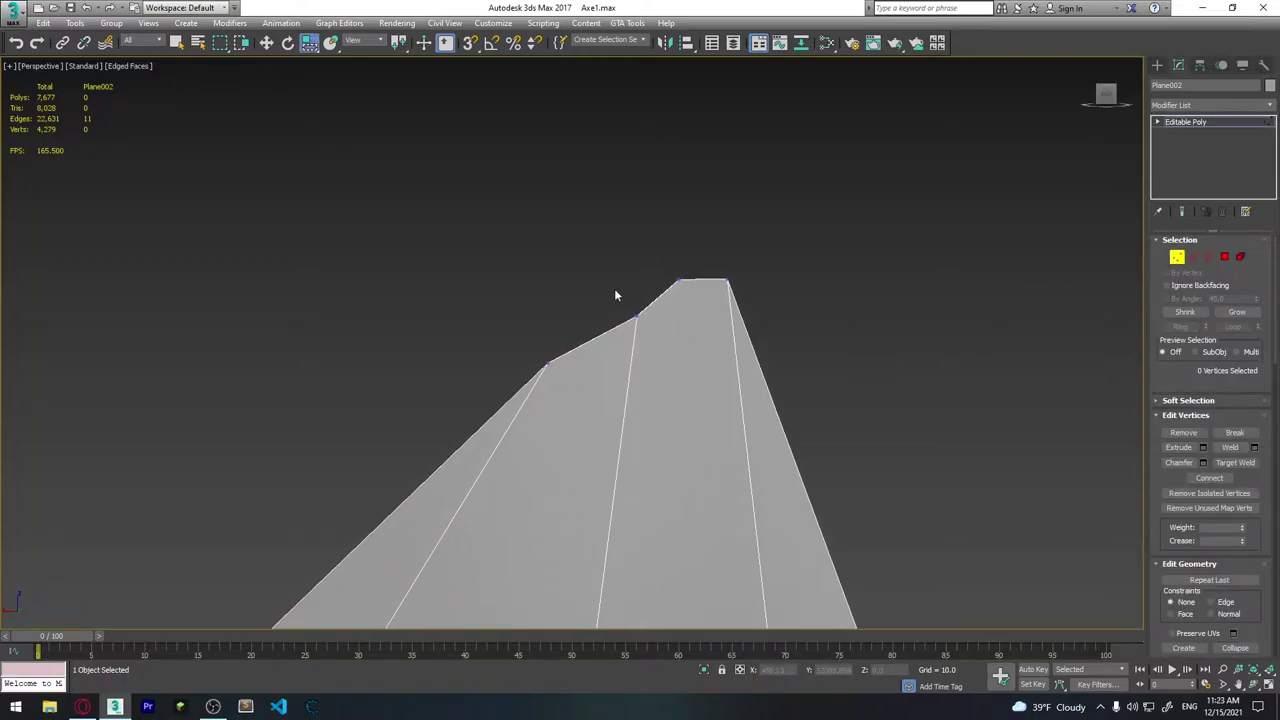
key("w")
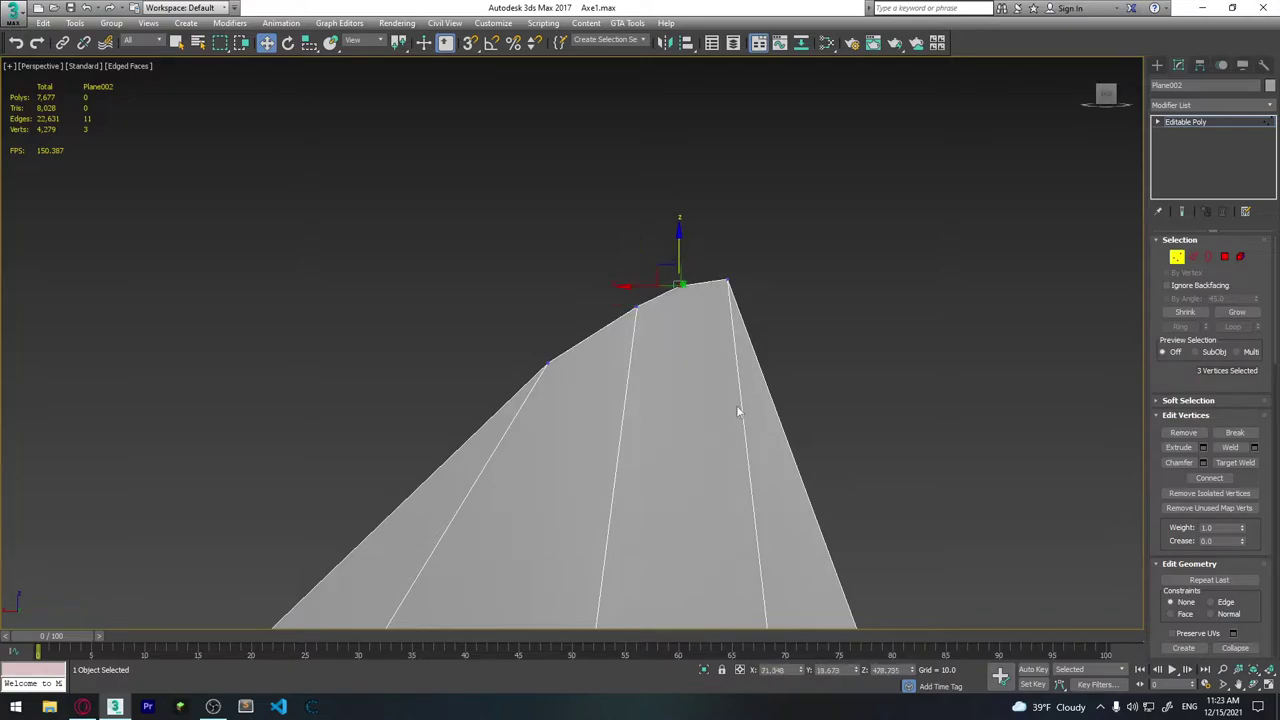
mouse_move(738, 411)
middle_mouse_down("alt")
mouse_move(763, 446)
mouse_move(714, 191)
mouse_move(680, 163)
mouse_move(768, 411)
mouse_move(814, 374)
mouse_move(917, 404)
mouse_move(828, 367)
middle_mouse_up("alt")
left_click(737, 340)
scroll(720, 335, "up", 5)
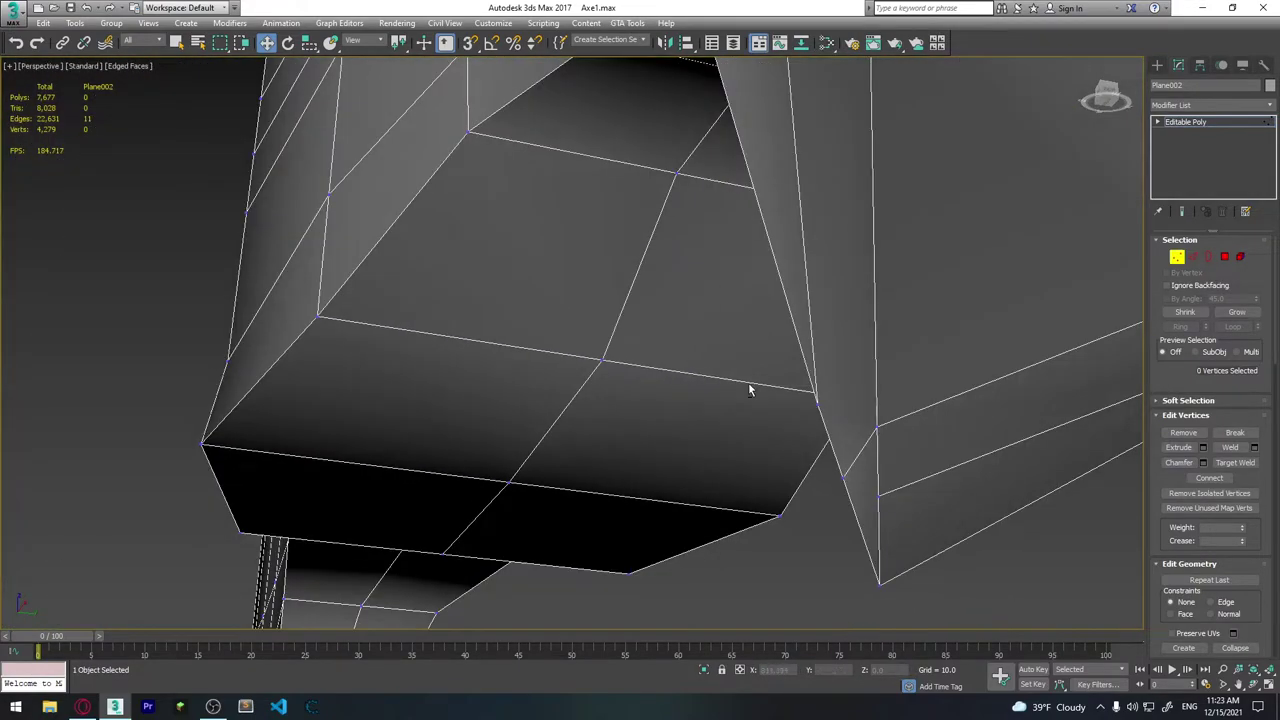
Target-weld the stray vertex on the axe head onto its neighbour.
mouse_move(748, 388)
middle_mouse_down("alt")
mouse_move(854, 397)
mouse_move(734, 417)
mouse_move(671, 398)
middle_mouse_up("alt")
scroll(680, 414, "up", 3)
scroll(678, 410, "down", 2)
scroll(678, 404, "up", 3)
scroll(668, 402, "down", 2)
scroll(665, 404, "up", 3)
scroll(688, 405, "down", 2)
middle_click_drag(815, 297, 805, 304, "alt")
key("1")
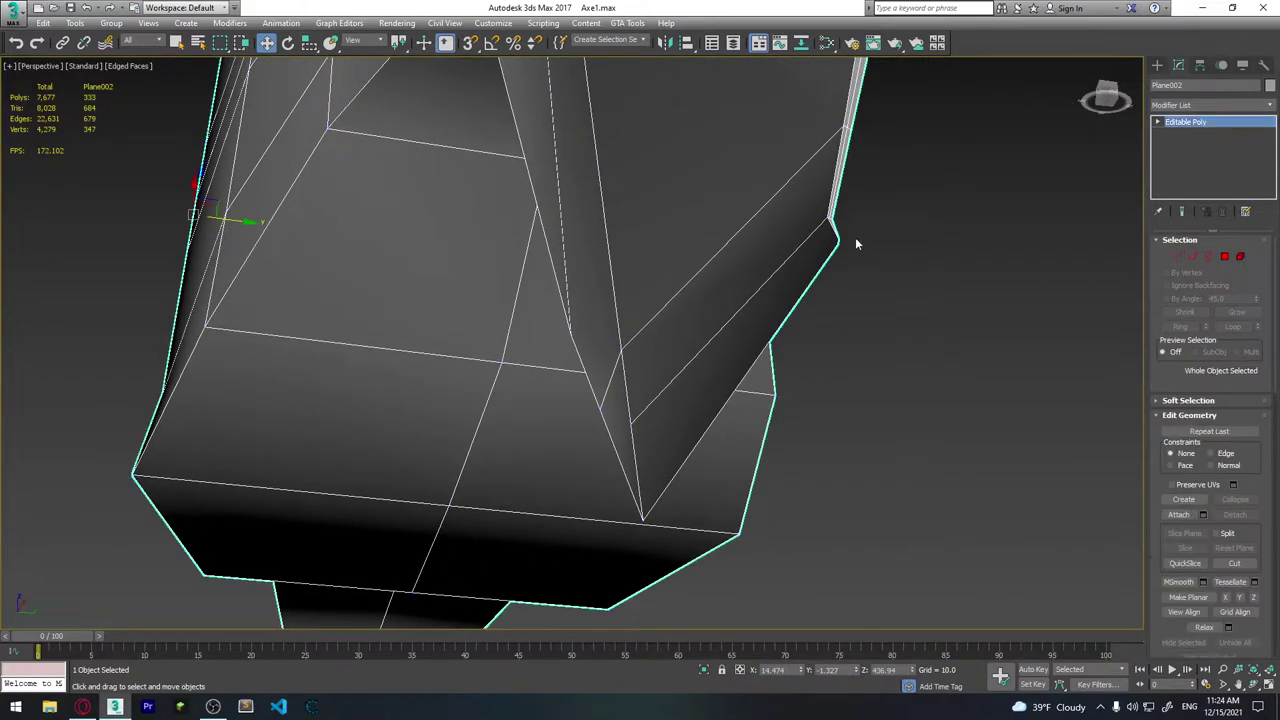
left_click(1168, 256)
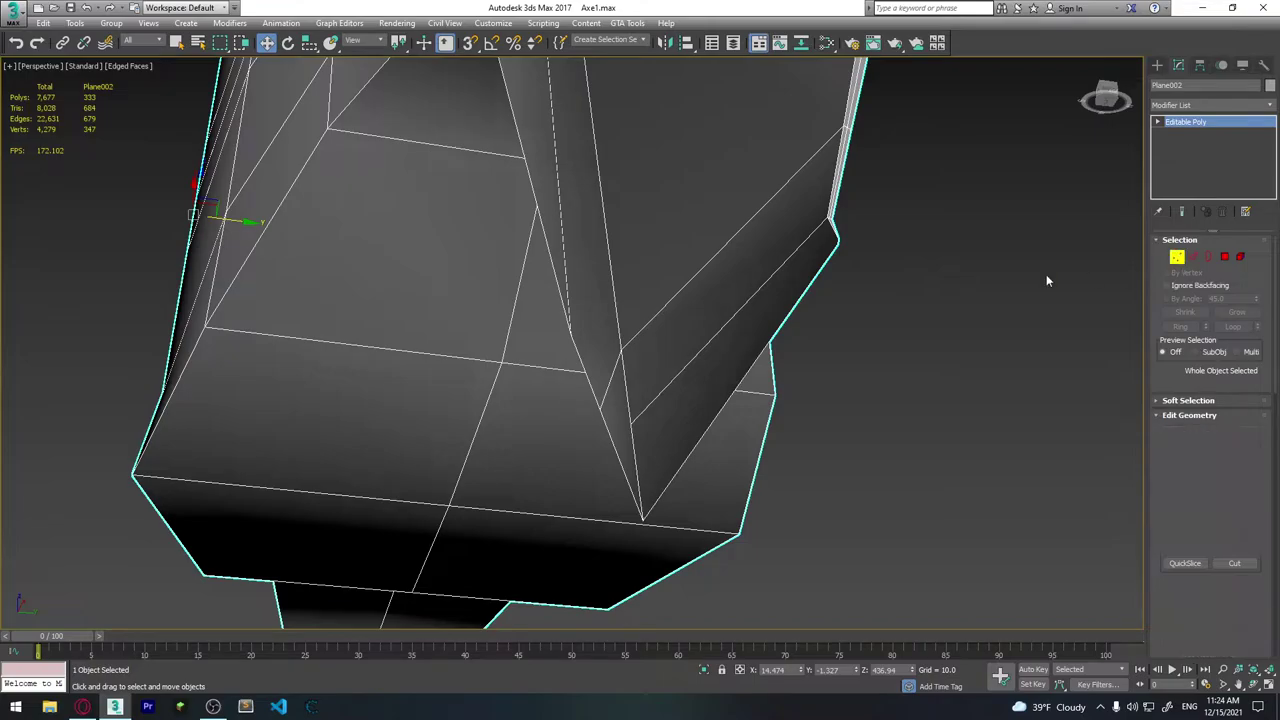
left_click(831, 250)
Delete the vertex at the blade tip.
scroll(801, 334, "down", 3)
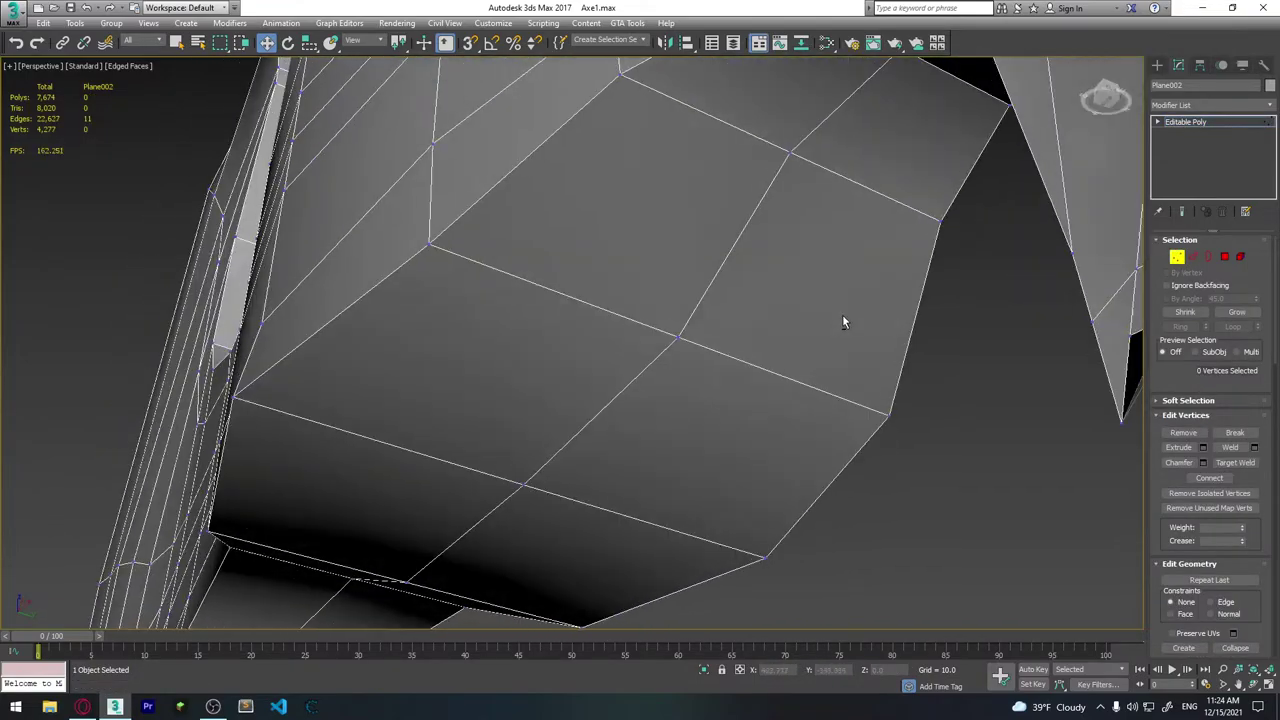
mouse_move(811, 320)
middle_mouse_down("alt")
mouse_move(650, 374)
mouse_move(980, 408)
mouse_move(657, 329)
mouse_move(563, 346)
mouse_move(577, 340)
mouse_move(440, 430)
mouse_move(384, 390)
middle_mouse_up("alt")
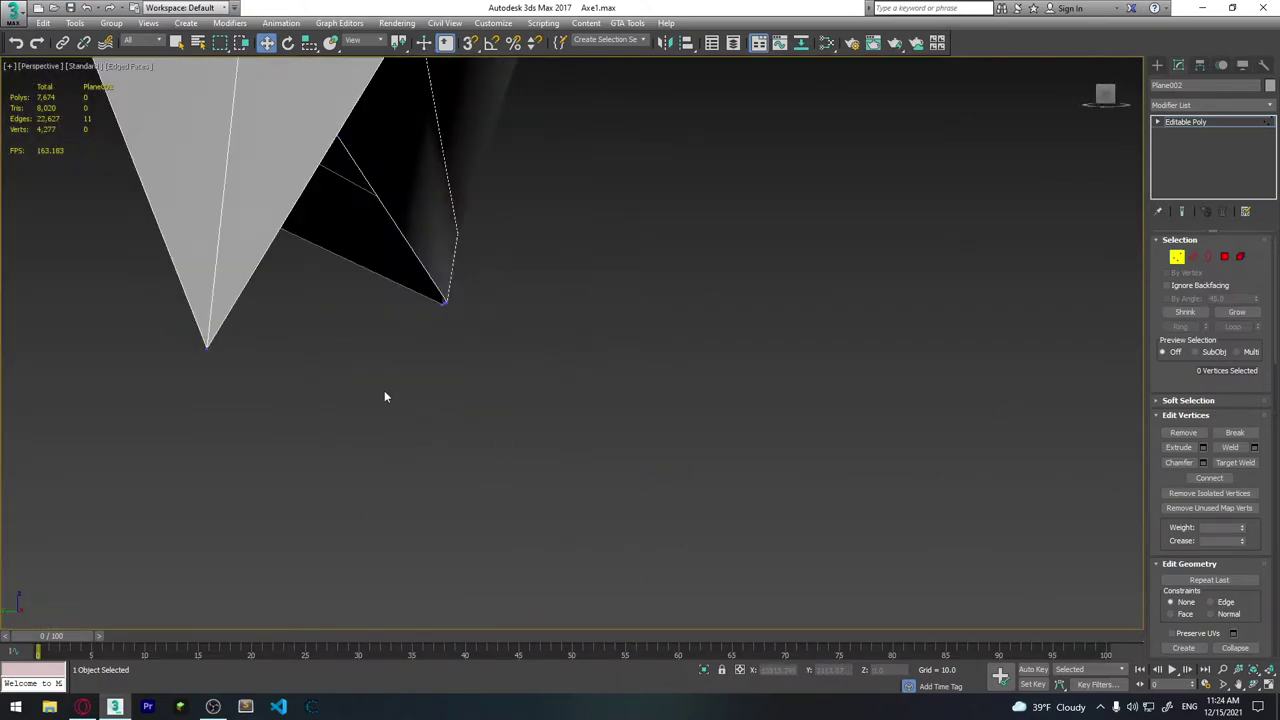
scroll(297, 374, "up", 3)
middle_click_drag(297, 374, 308, 378, "alt")
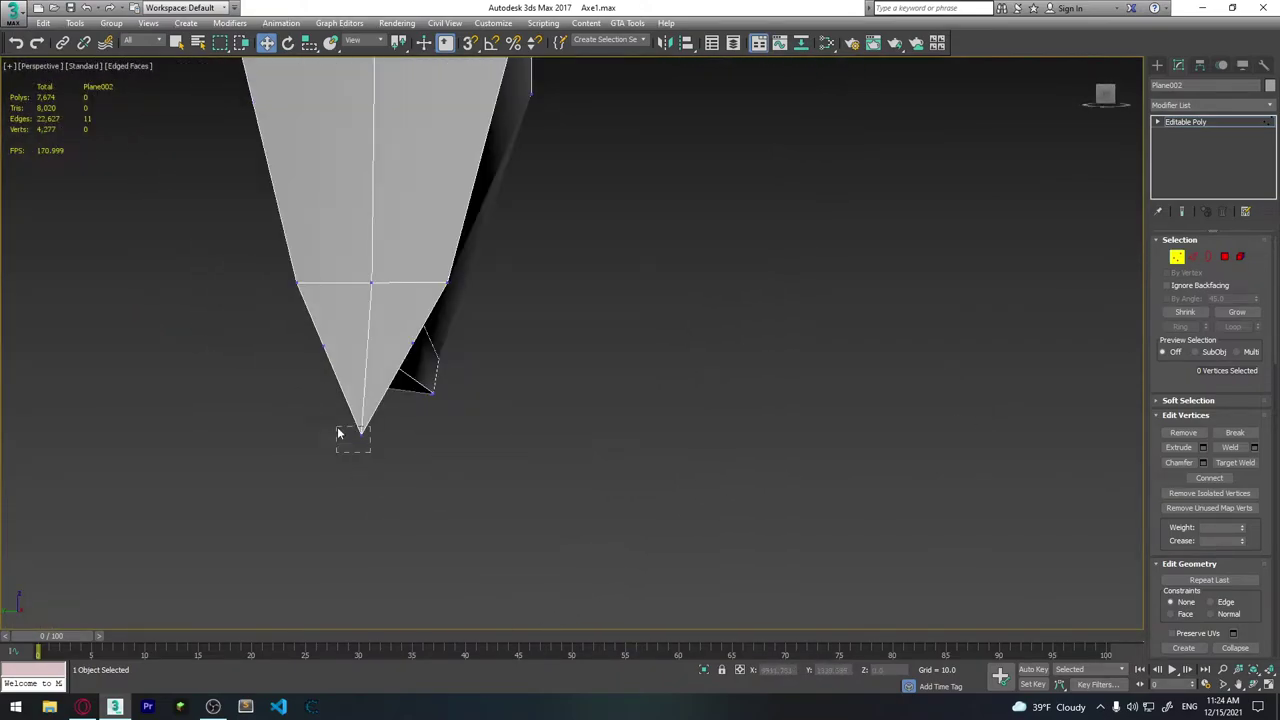
left_click_drag(339, 433, 340, 432)
key("Delete")
Fill the holes left at the blade tip with new faces.
mouse_move(423, 371)
middle_mouse_down("alt")
mouse_move(435, 342)
mouse_move(554, 366)
mouse_move(426, 371)
mouse_move(531, 357)
mouse_move(337, 260)
mouse_move(651, 366)
mouse_move(446, 378)
middle_mouse_up("alt")
scroll(433, 358, "up", 3)
scroll(416, 298, "up", 2)
key("ctrl+z")
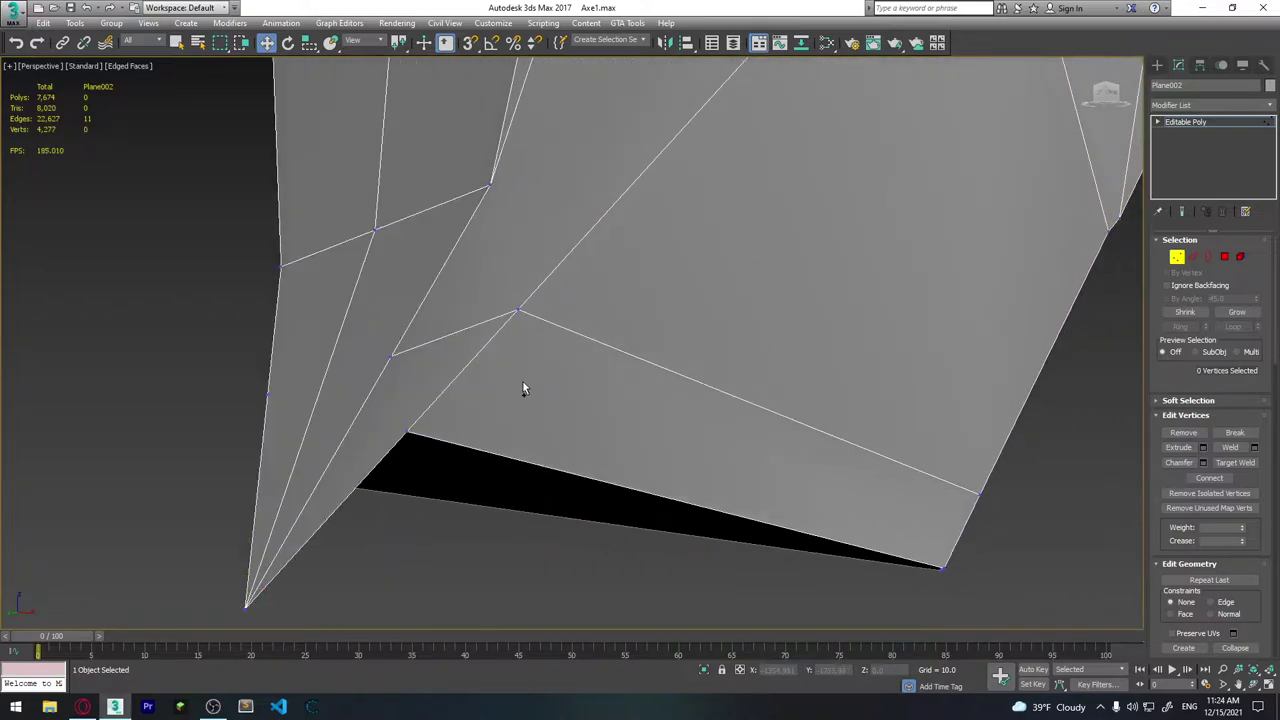
key("ctrl+z")
scroll(849, 497, "down", 2)
mouse_move(849, 497)
middle_mouse_down("alt")
mouse_move(508, 280)
mouse_move(680, 337)
mouse_move(562, 354)
mouse_move(645, 368)
middle_mouse_up("alt")
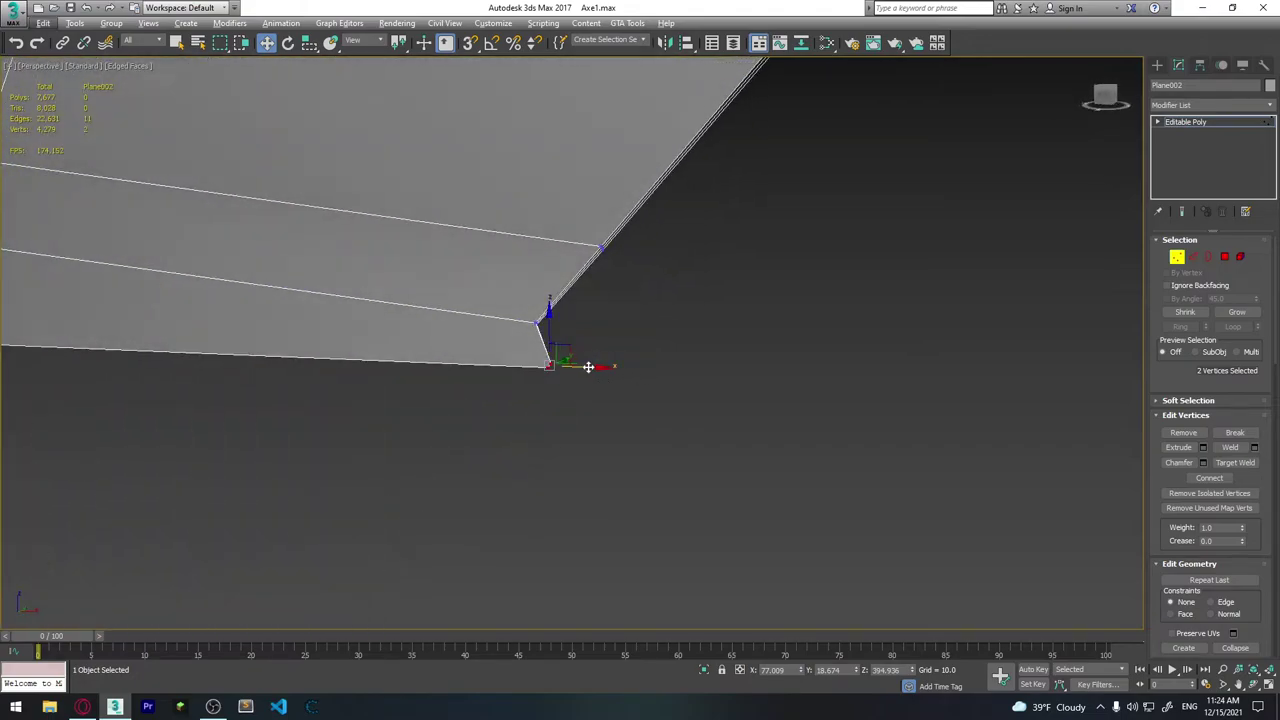
mouse_move(517, 357)
middle_mouse_down("alt")
mouse_move(517, 374)
mouse_move(517, 306)
mouse_move(617, 371)
mouse_move(621, 358)
mouse_move(483, 377)
mouse_move(986, 291)
middle_mouse_up("alt")
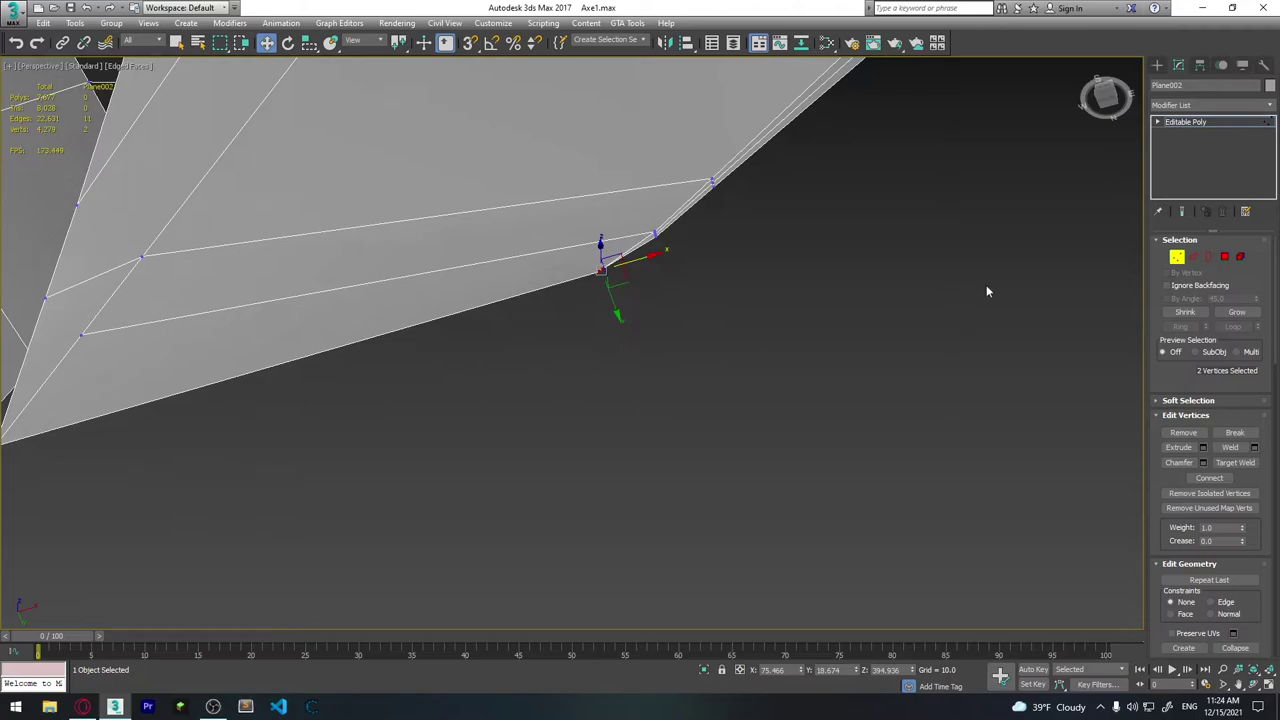
Chamfer the blade's long bottom edge with 2 segments and an amount of about 5.6.
left_click(1197, 259)
left_click(508, 297)
mouse_move(508, 297)
middle_mouse_down("alt")
mouse_move(669, 366)
mouse_move(571, 364)
middle_mouse_up("alt")
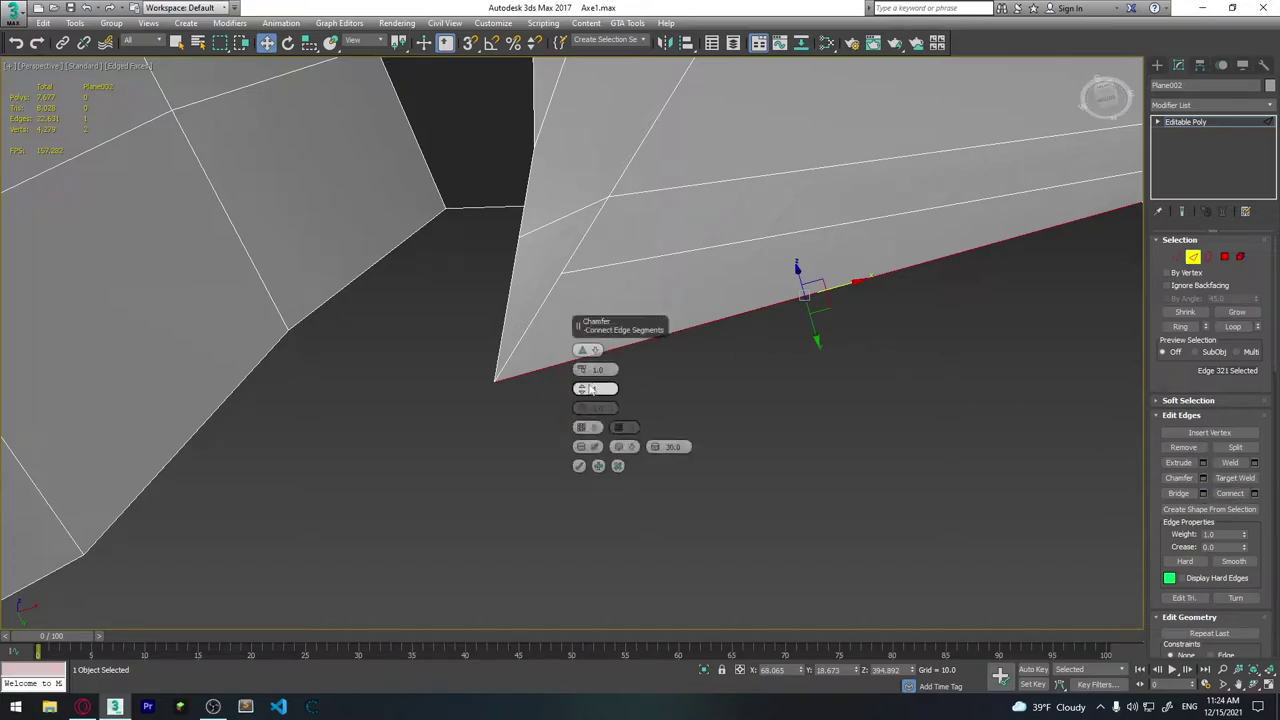
left_click(591, 391)
type("2")
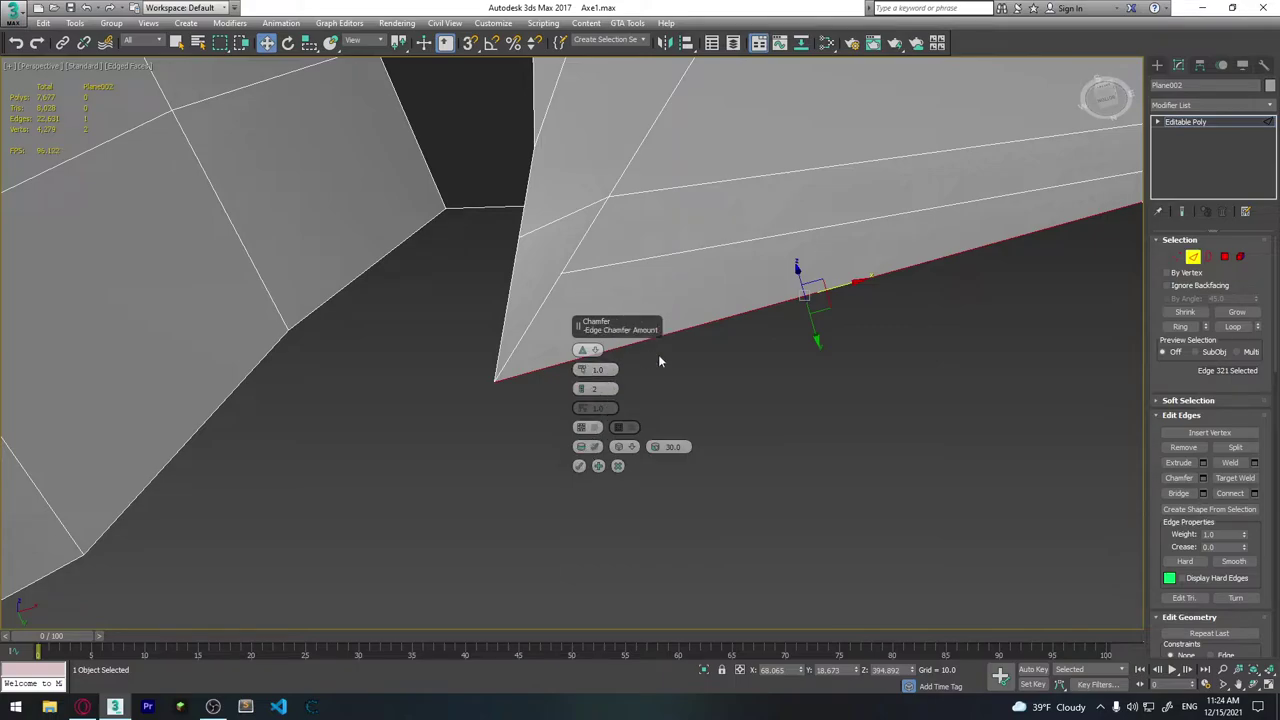
mouse_move(843, 323)
middle_mouse_down("alt")
mouse_move(837, 249)
mouse_move(857, 288)
middle_mouse_up("alt")
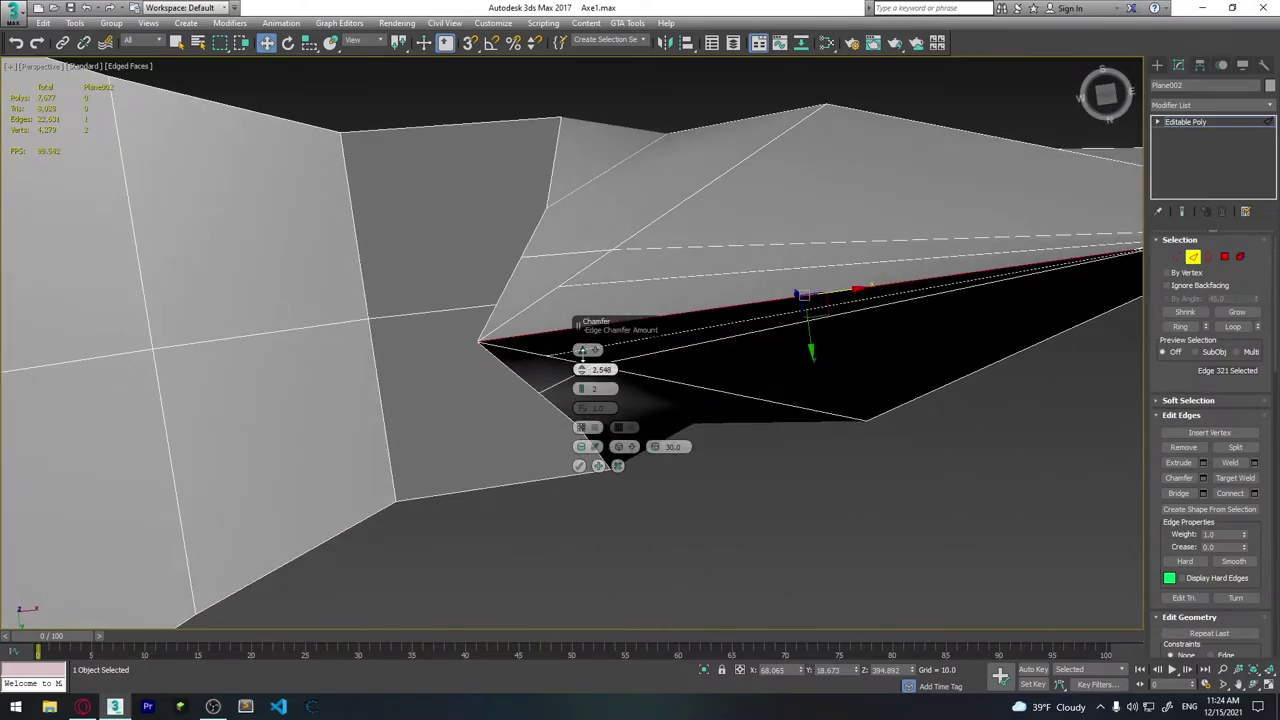
left_click_drag(582, 352, 582, 393)
left_click(617, 466)
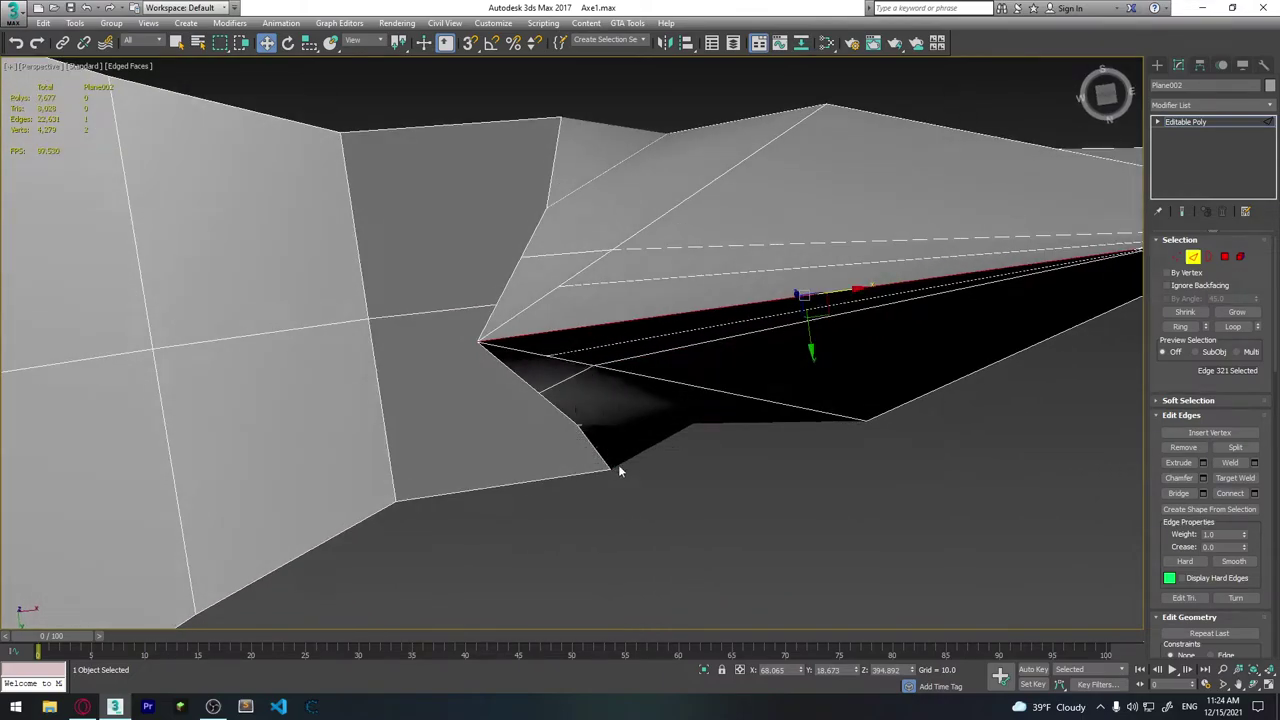
left_click(872, 358)
mouse_move(690, 310)
middle_mouse_down("alt")
mouse_move(723, 314)
mouse_move(706, 280)
mouse_move(679, 291)
mouse_move(703, 301)
middle_mouse_up("alt")
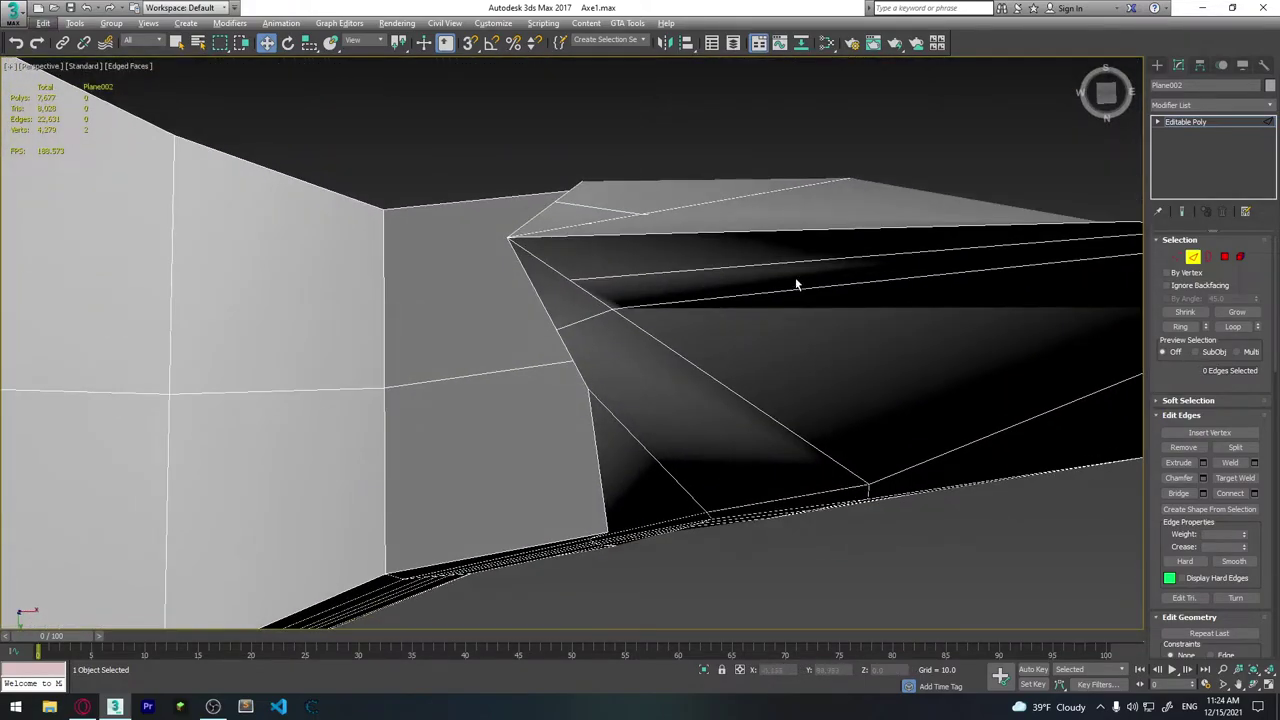
mouse_move(797, 285)
middle_mouse_down("alt")
mouse_move(779, 270)
mouse_move(784, 287)
mouse_move(1055, 177)
middle_mouse_up("alt")
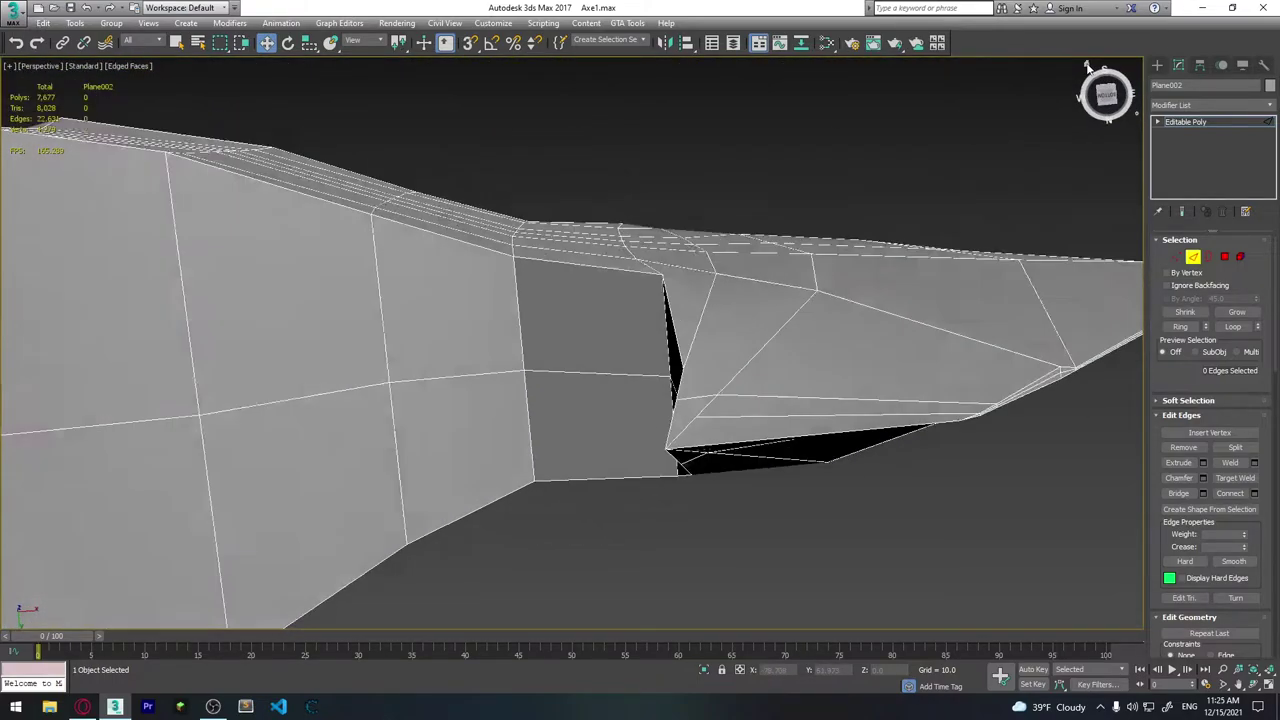
mouse_move(1090, 68)
middle_mouse_down("alt")
mouse_move(948, 243)
mouse_move(677, 309)
mouse_move(659, 298)
mouse_move(632, 417)
mouse_move(700, 383)
mouse_move(569, 363)
mouse_move(601, 290)
mouse_move(369, 306)
mouse_move(429, 329)
mouse_move(363, 480)
mouse_move(548, 357)
middle_mouse_up("alt")
scroll(548, 357, "up", 5)
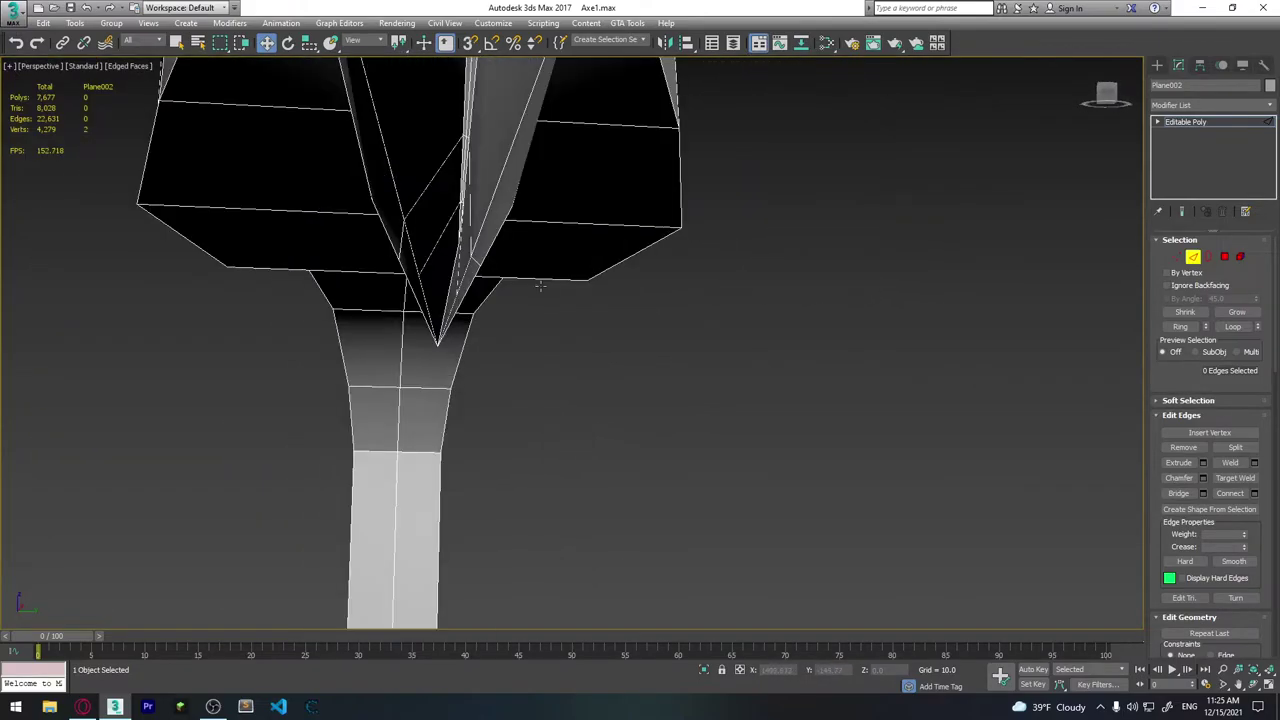
mouse_move(514, 277)
middle_mouse_down("alt")
mouse_move(642, 361)
mouse_move(906, 347)
mouse_move(734, 331)
mouse_move(677, 317)
mouse_move(686, 309)
mouse_move(697, 320)
mouse_move(711, 309)
mouse_move(761, 418)
mouse_move(514, 374)
mouse_move(557, 363)
mouse_move(558, 376)
middle_mouse_up("alt")
scroll(689, 320, "up", 2)
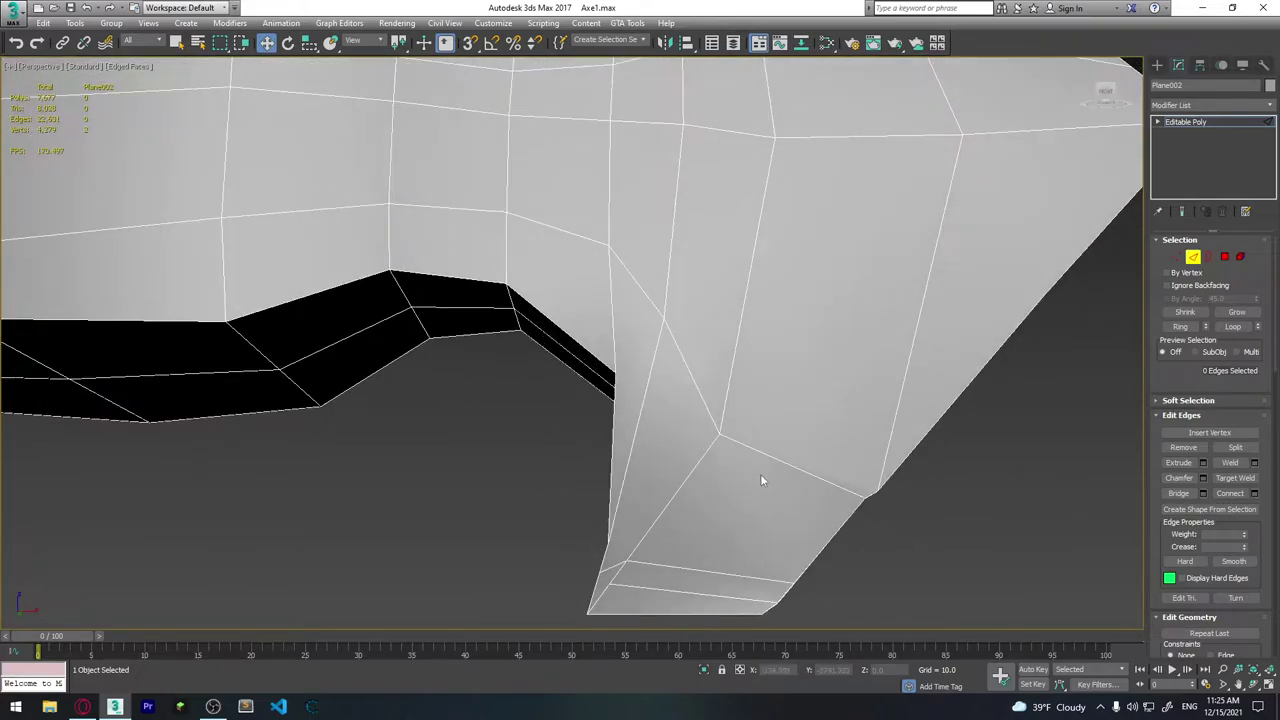
middle_click_drag(763, 480, 669, 323)
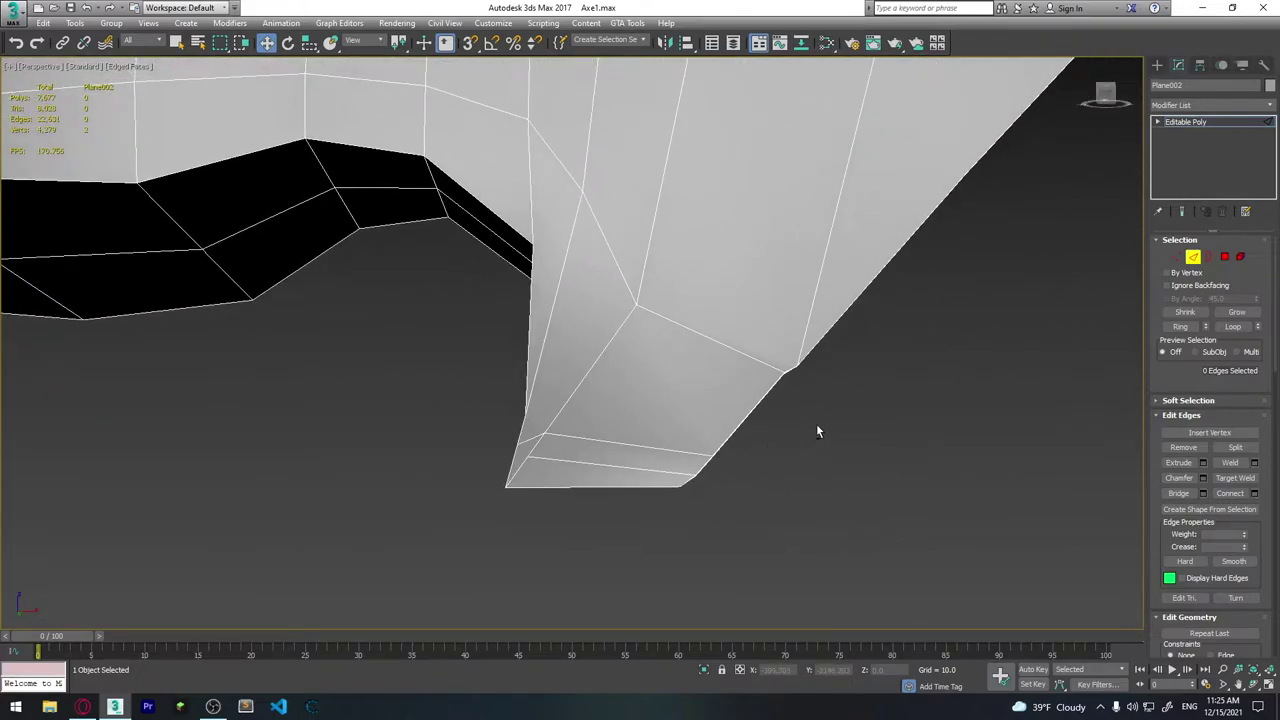
mouse_move(816, 423)
middle_mouse_down("alt")
mouse_move(769, 404)
mouse_move(949, 441)
middle_mouse_up("alt")
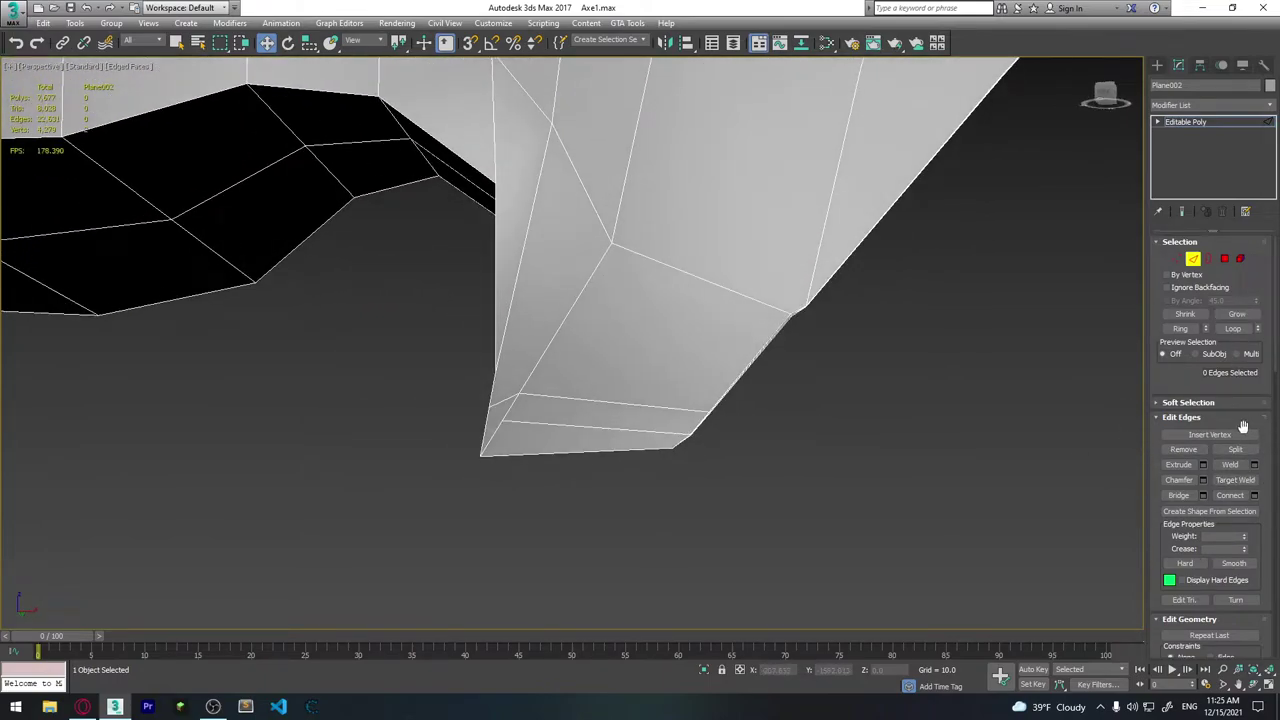
left_click_drag(1262, 448, 1271, 244)
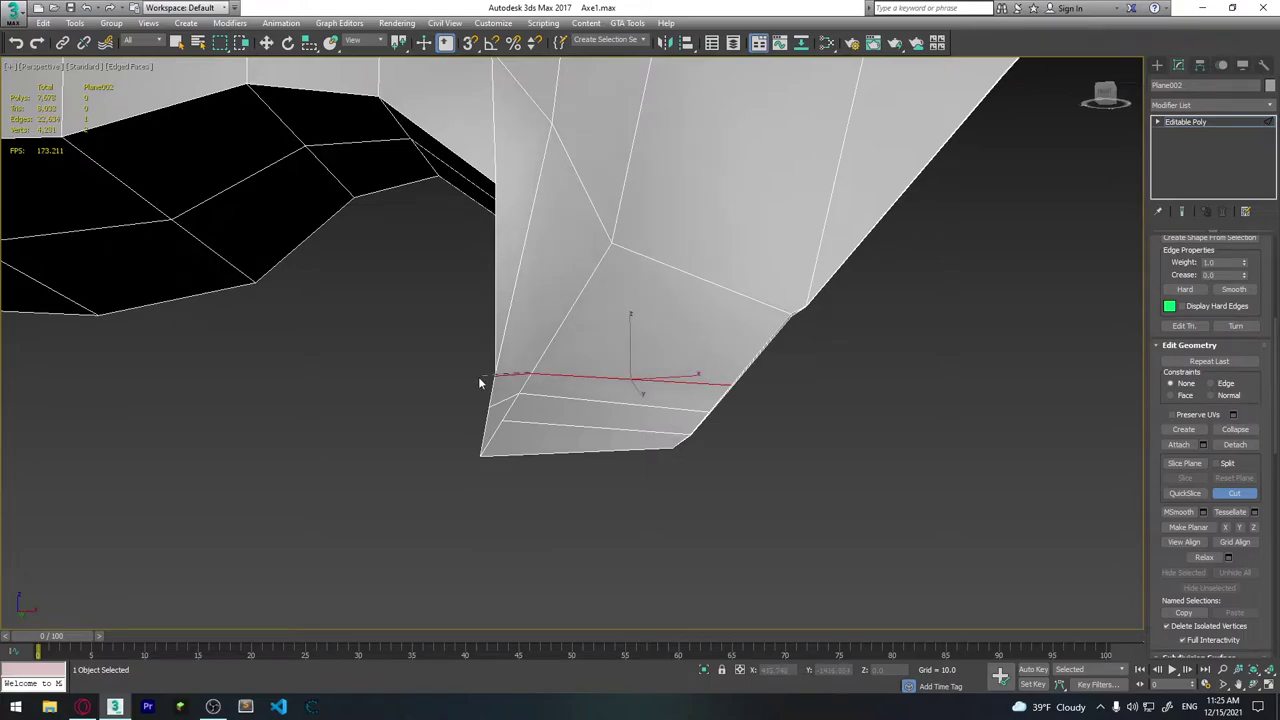
Finish cutting the new edge line across the blade tip faces.
middle_click_drag(438, 432, 578, 390, "alt")
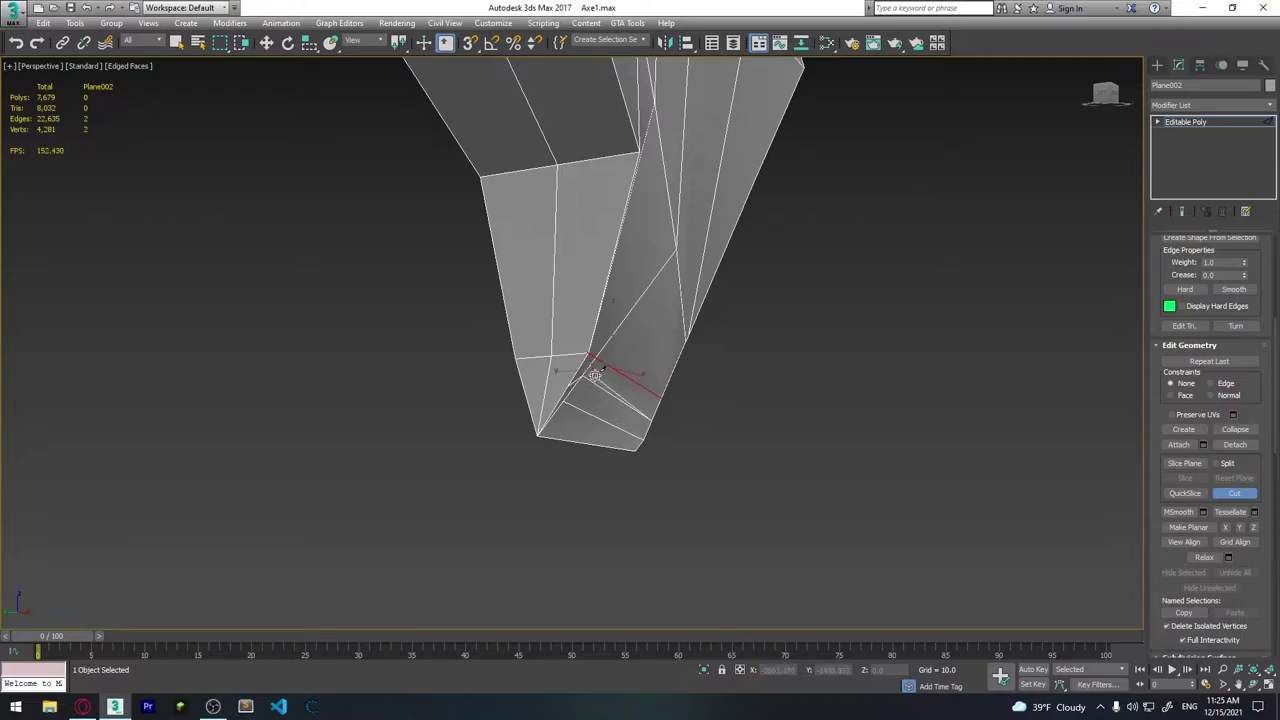
mouse_move(762, 445)
middle_mouse_down("alt")
mouse_move(571, 393)
mouse_move(634, 320)
mouse_move(710, 367)
mouse_move(766, 340)
mouse_move(655, 347)
middle_mouse_up("alt")
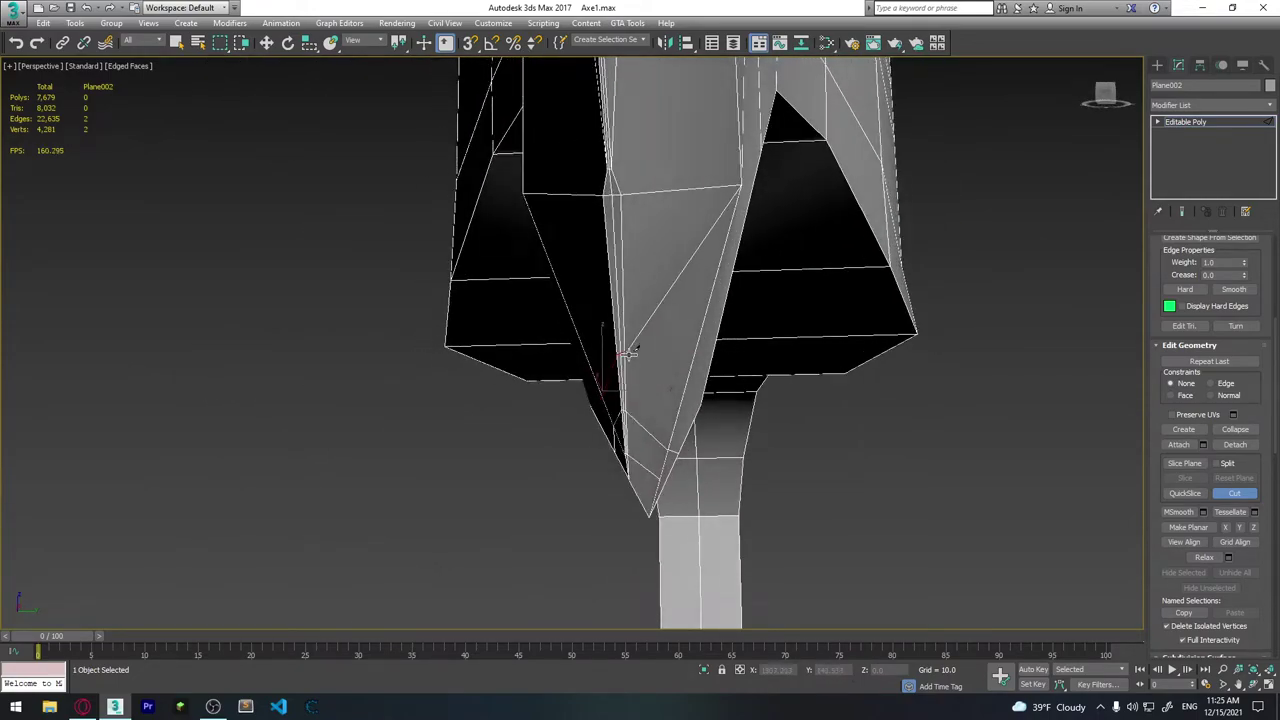
scroll(691, 378, "up", 4)
scroll(671, 371, "up", 3)
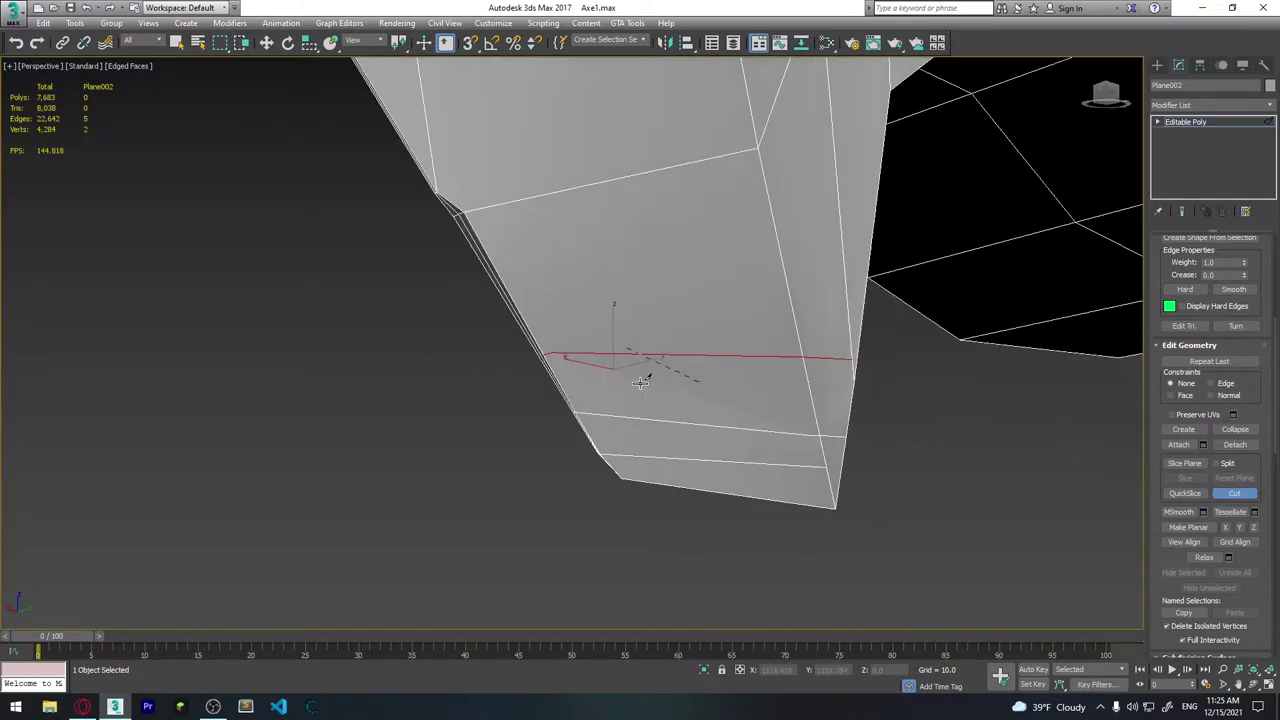
scroll(643, 371, "up", 3)
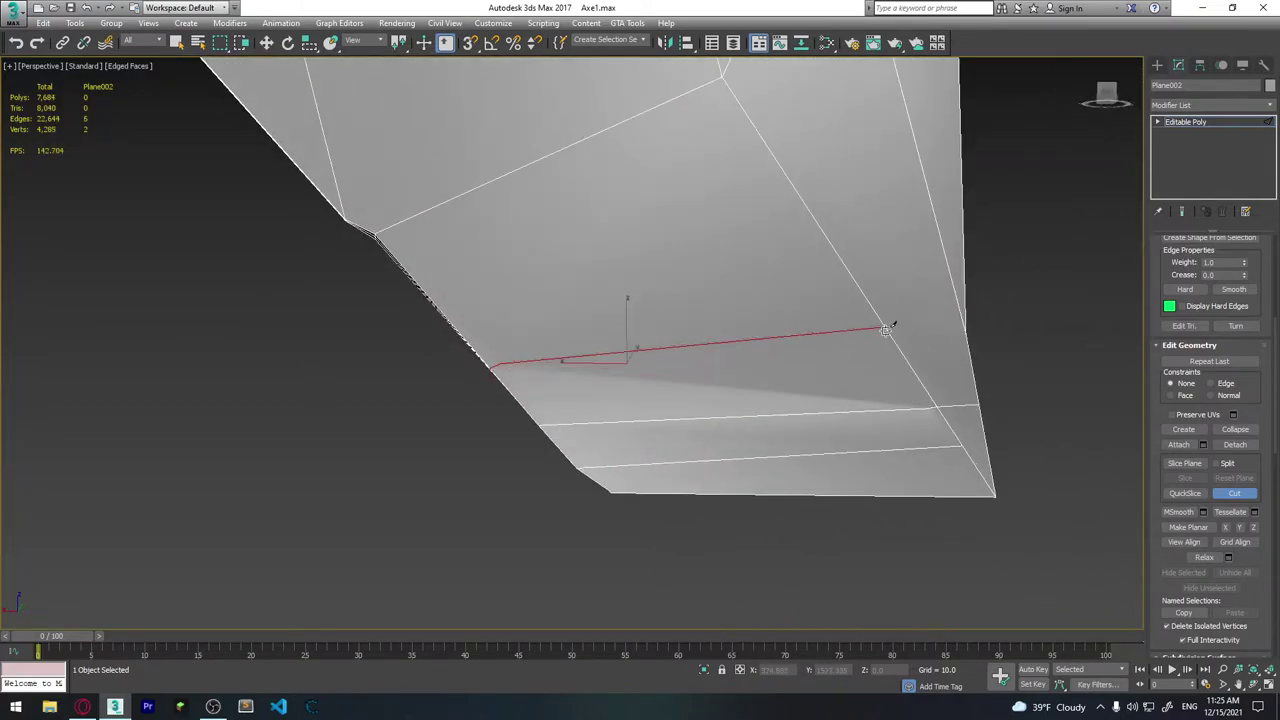
mouse_move(886, 329)
middle_mouse_down("alt")
mouse_move(906, 371)
mouse_move(760, 315)
middle_mouse_up("alt")
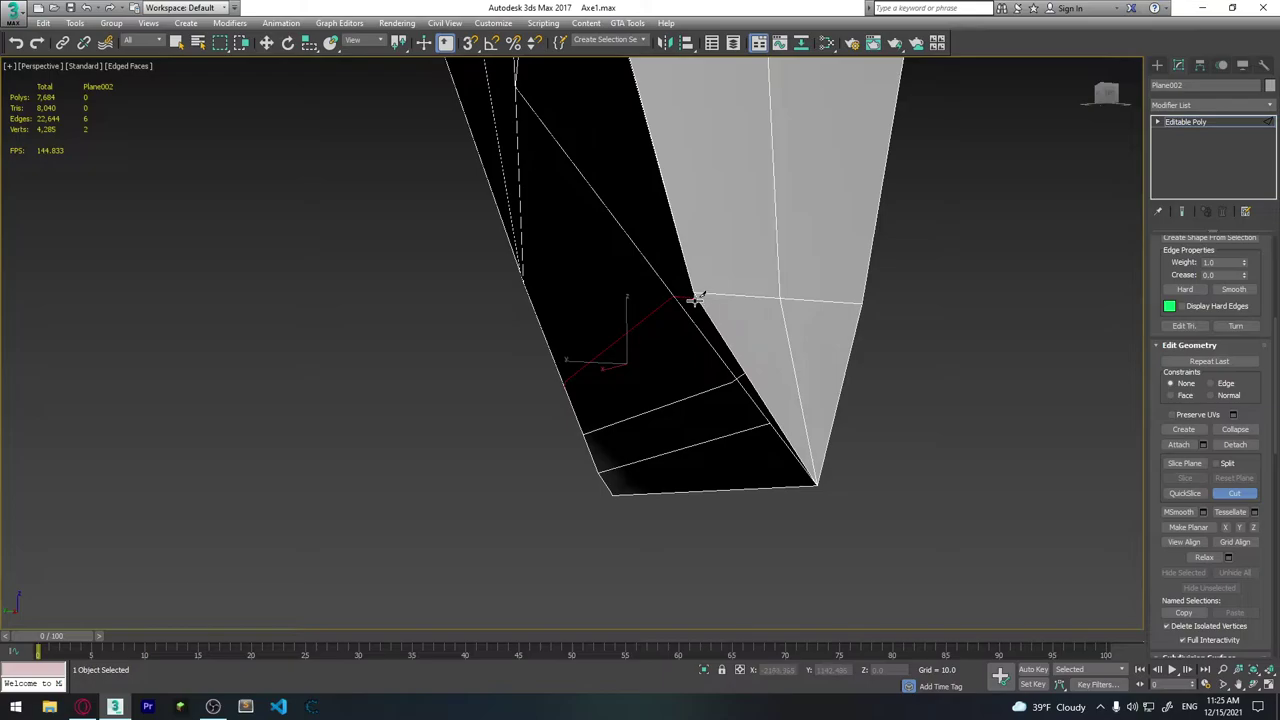
mouse_move(872, 378)
middle_mouse_down("alt")
mouse_move(871, 333)
mouse_move(849, 334)
mouse_move(863, 366)
mouse_move(967, 380)
mouse_move(929, 377)
mouse_move(864, 311)
middle_mouse_up("alt")
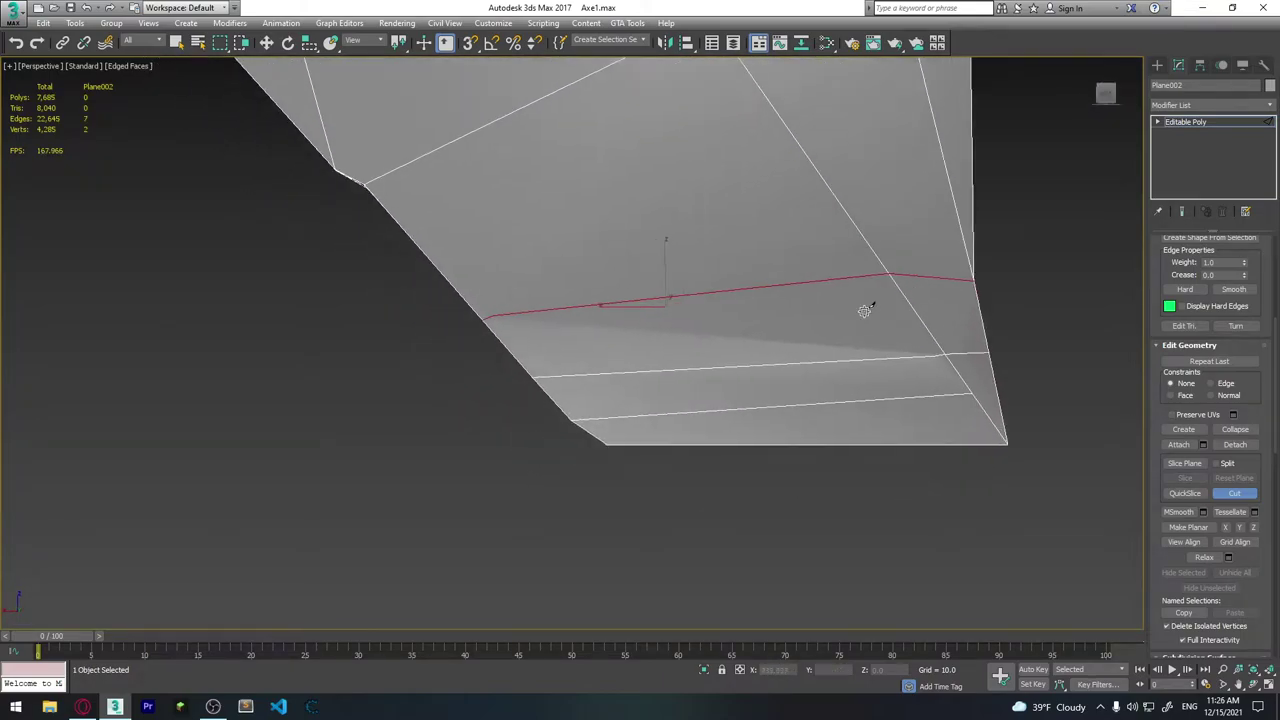
key("1")
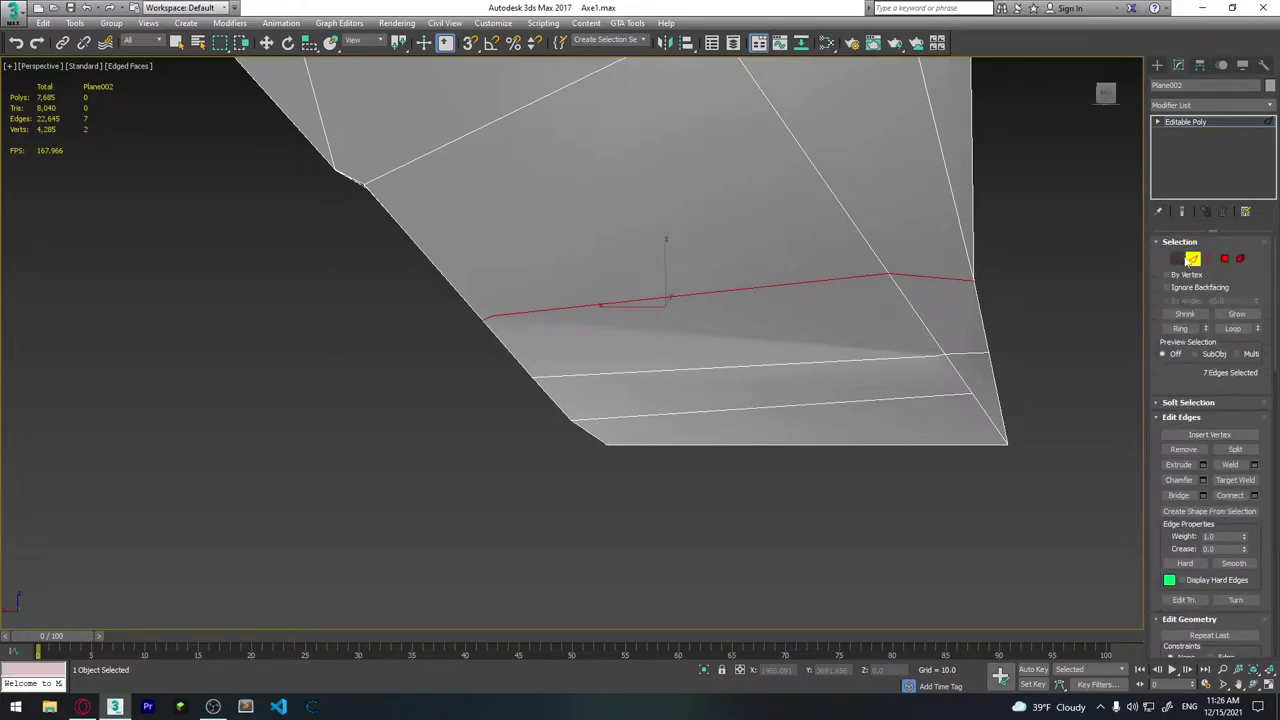
Box-select the vertices below the cut and delete them.
key("w")
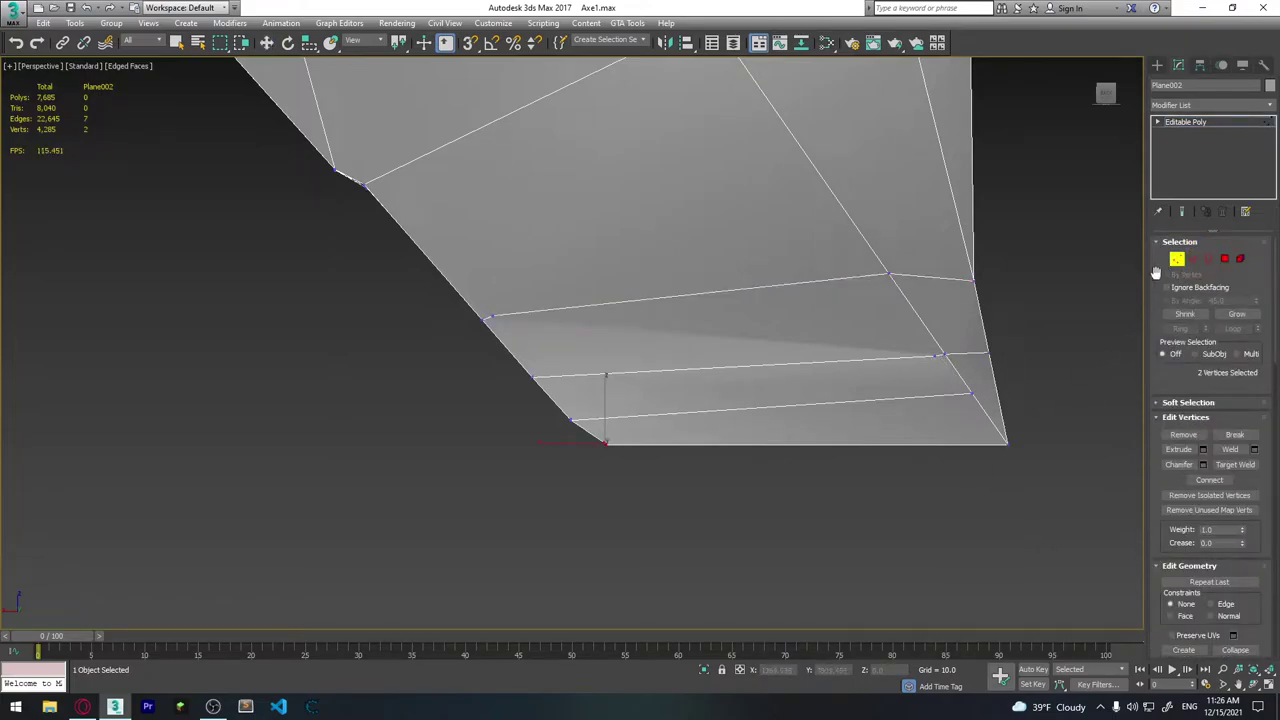
left_click(1176, 262)
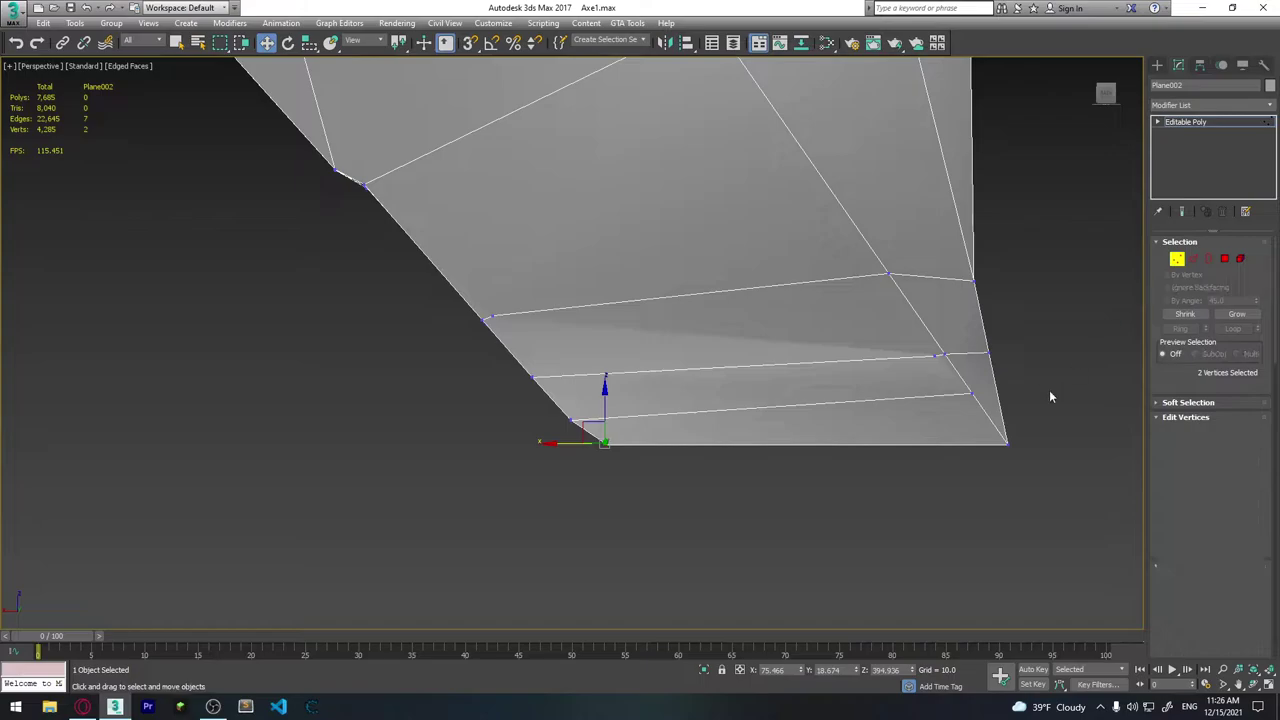
left_click_drag(1046, 486, 904, 352)
left_click(1178, 260)
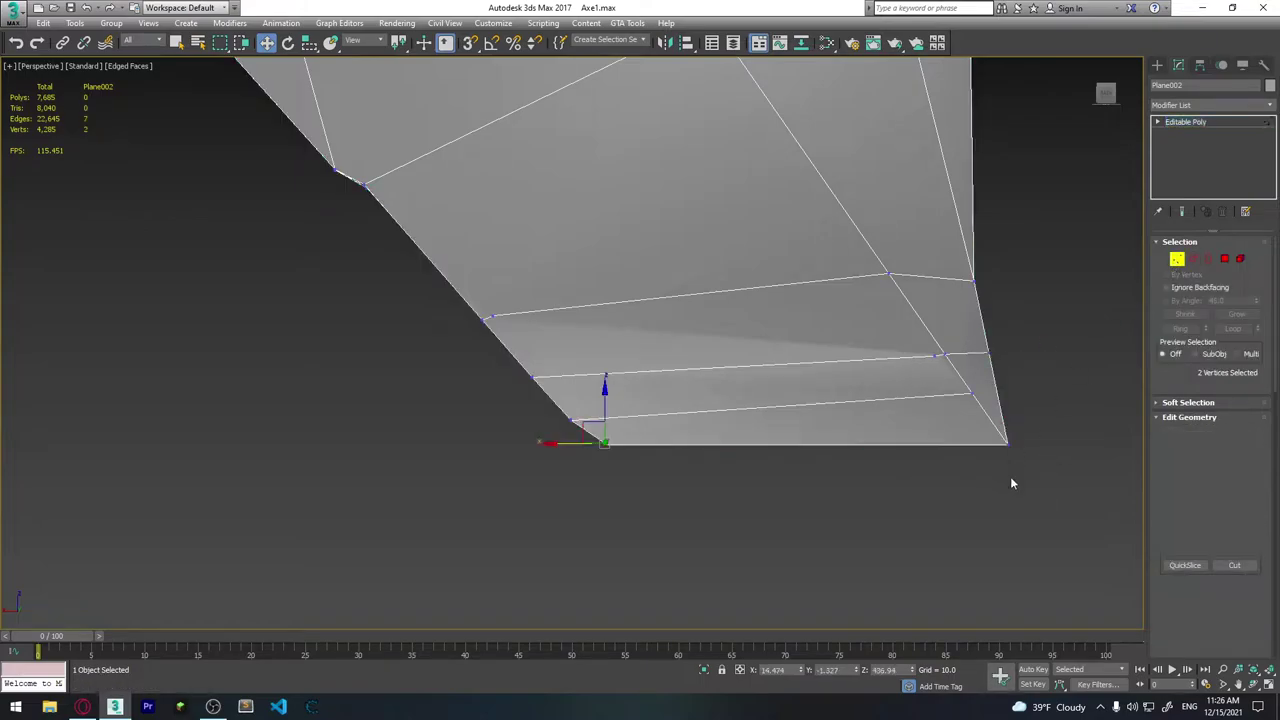
left_click_drag(1060, 495, 875, 330)
key("Delete")
key("Delete")
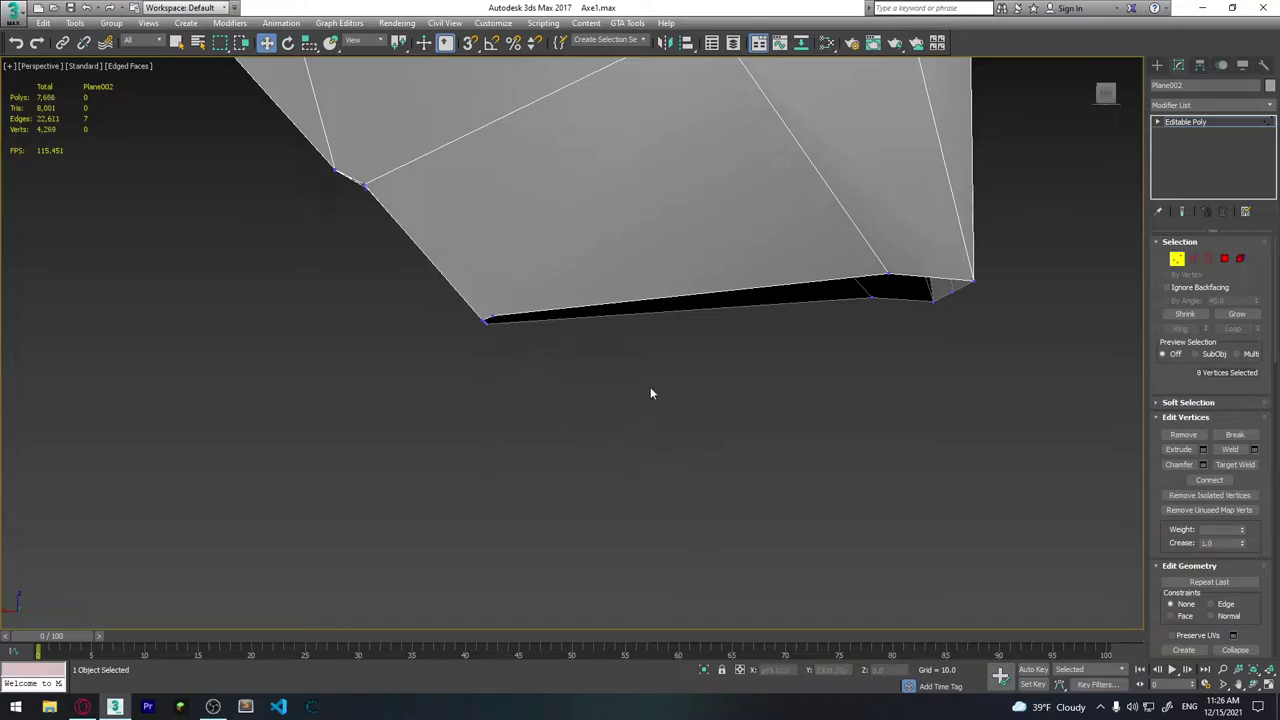
mouse_move(855, 280)
middle_mouse_down("alt")
mouse_move(888, 276)
mouse_move(863, 275)
middle_mouse_up("alt")
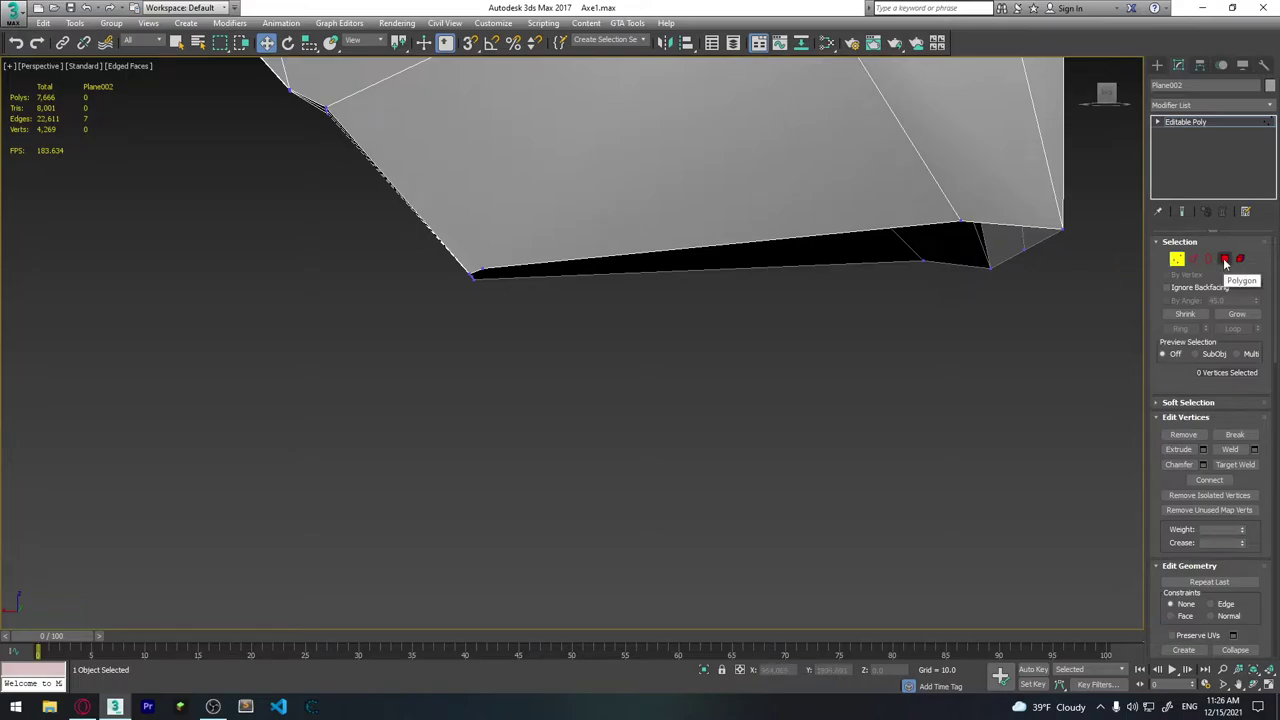
mouse_move(701, 205)
middle_mouse_down("alt")
mouse_move(757, 177)
mouse_move(757, 194)
mouse_move(949, 194)
mouse_move(838, 170)
mouse_move(807, 142)
mouse_move(681, 199)
mouse_move(794, 251)
mouse_move(857, 323)
mouse_move(843, 320)
mouse_move(882, 303)
middle_mouse_up("alt")
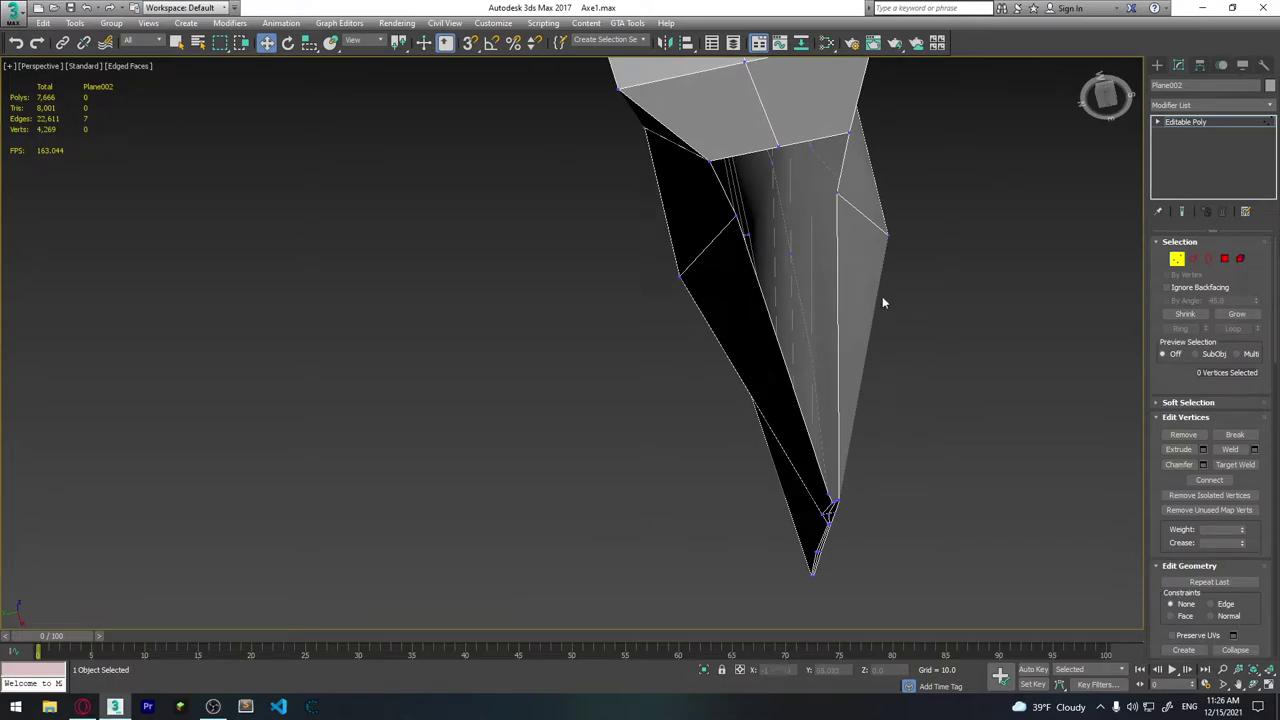
left_click(1193, 259)
left_click(795, 152)
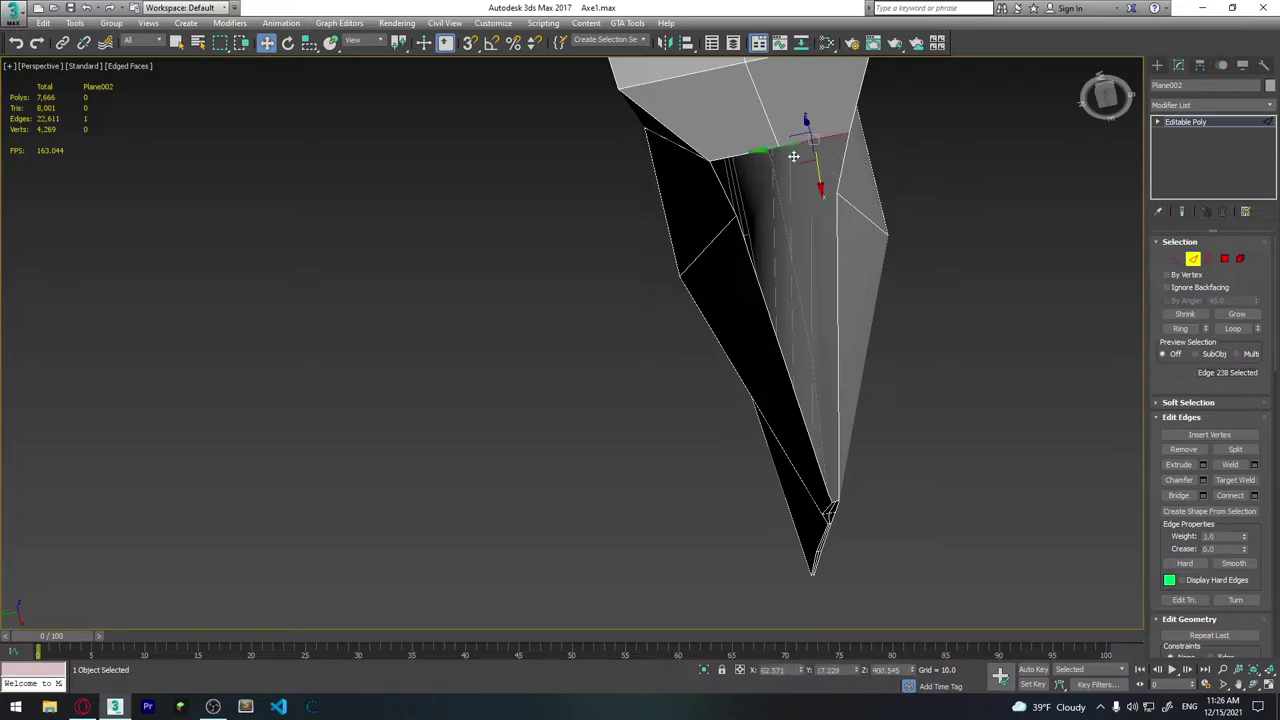
Extend two border edges downward into new faces and scale them inward.
left_click(751, 156, "ctrl")
left_click_drag(788, 181, 799, 237, "shift")
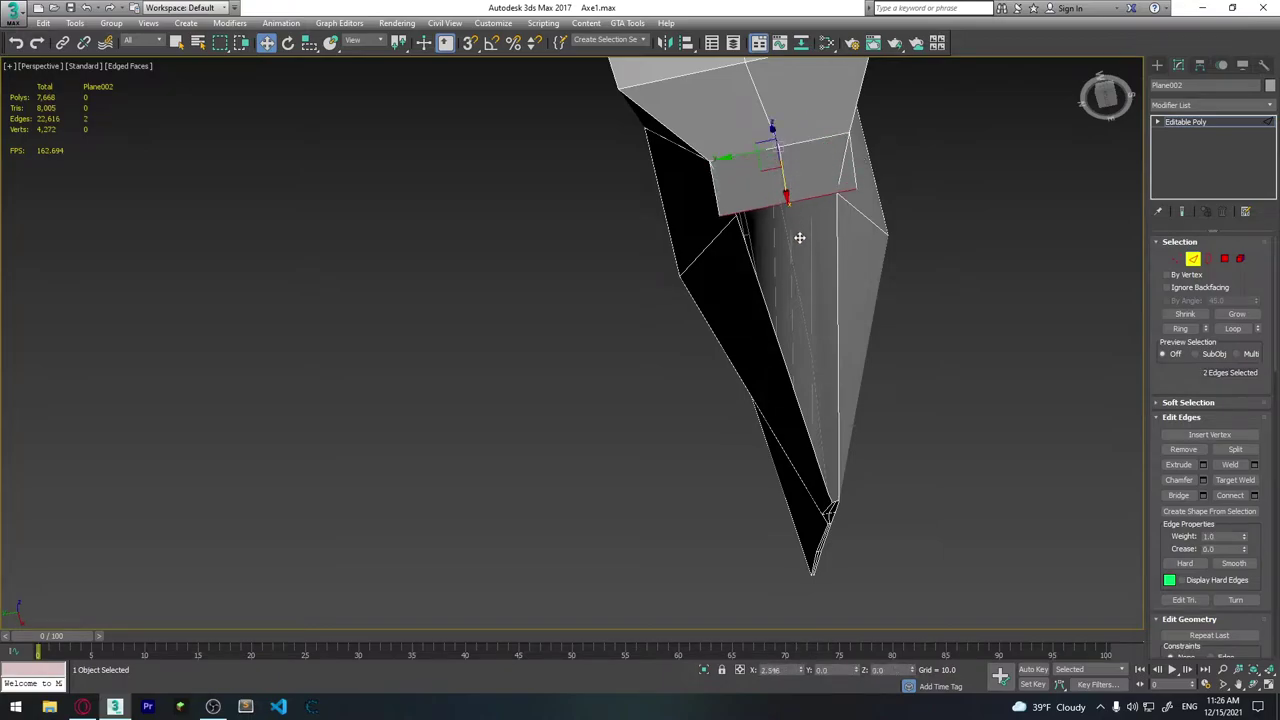
key("r")
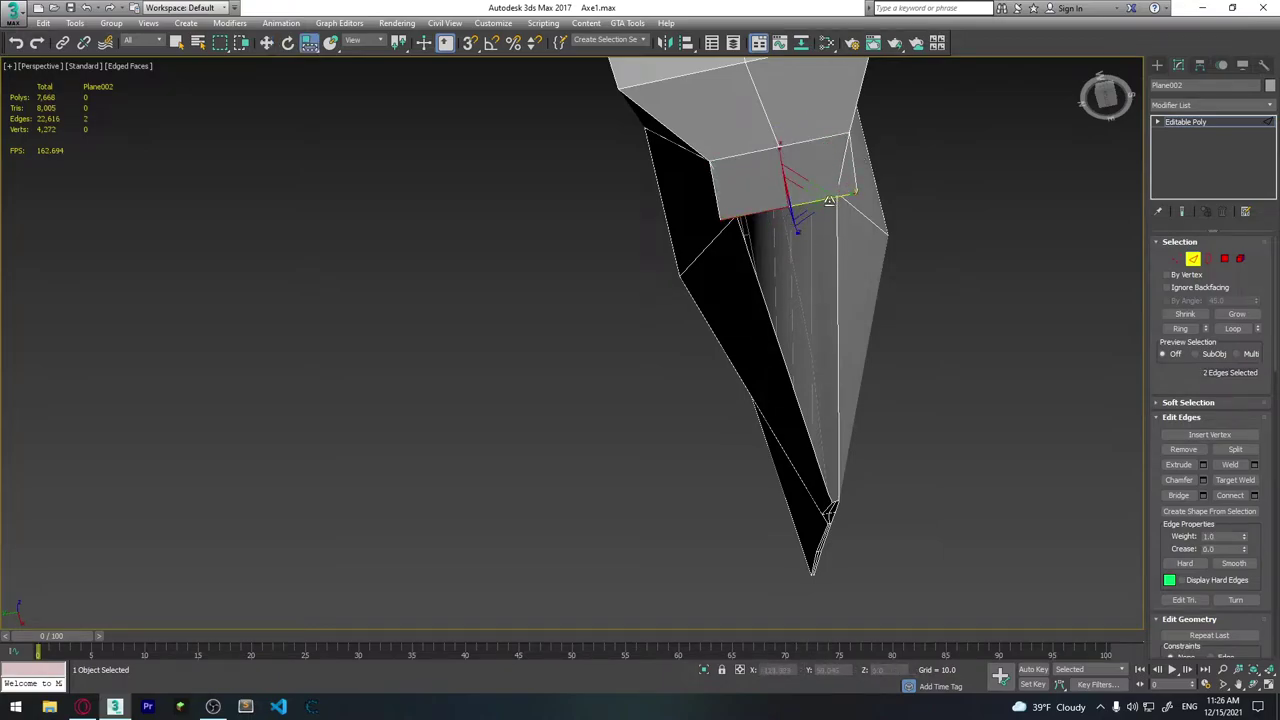
left_click_drag(829, 201, 805, 203)
mouse_move(842, 200)
middle_mouse_down("alt")
mouse_move(1000, 206)
mouse_move(1060, 240)
mouse_move(994, 260)
mouse_move(912, 220)
mouse_move(883, 177)
mouse_move(860, 209)
mouse_move(1138, 264)
middle_mouse_up("alt")
Weld the two loose vertex pairs at the blade-tip corners.
left_click(1177, 259)
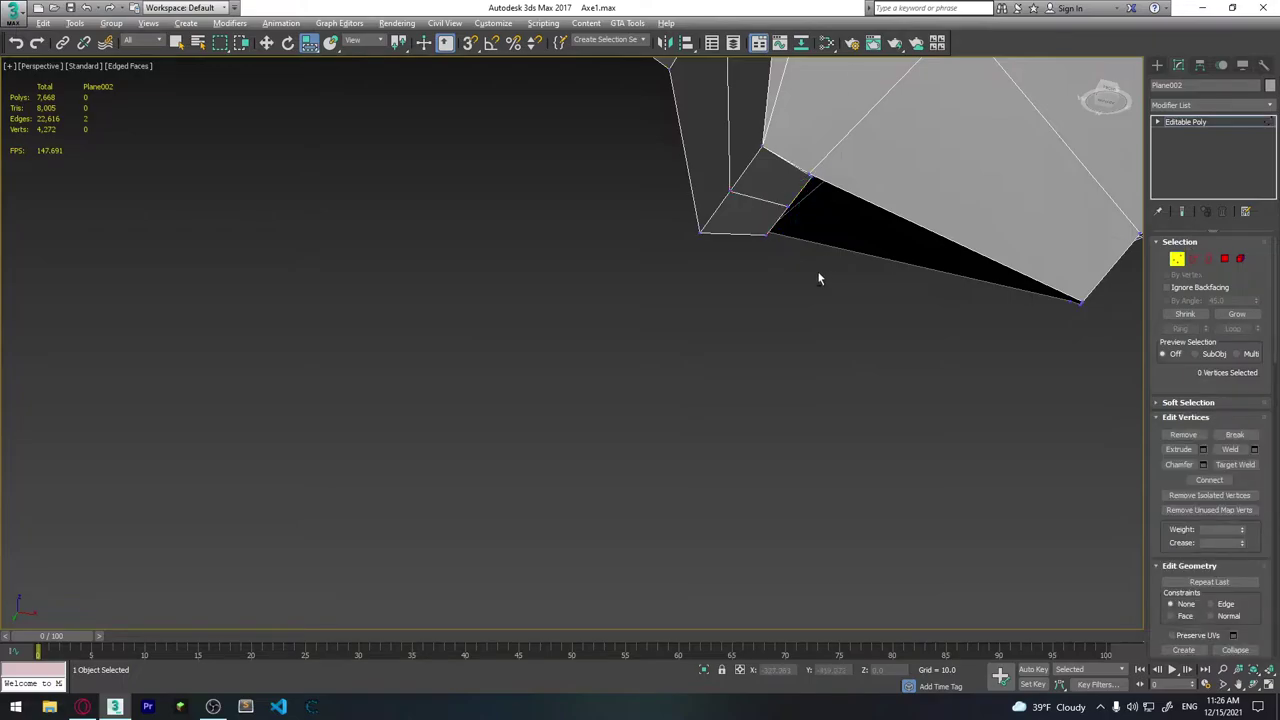
left_click(762, 233)
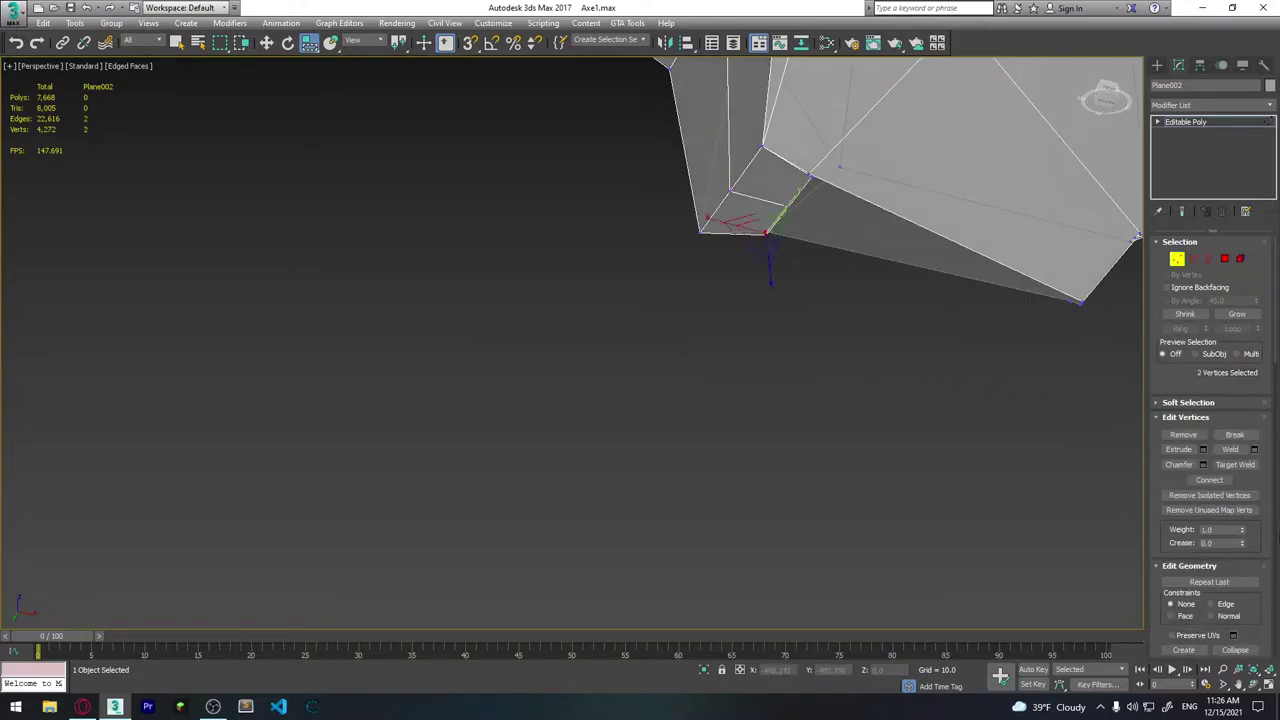
left_click(1254, 450)
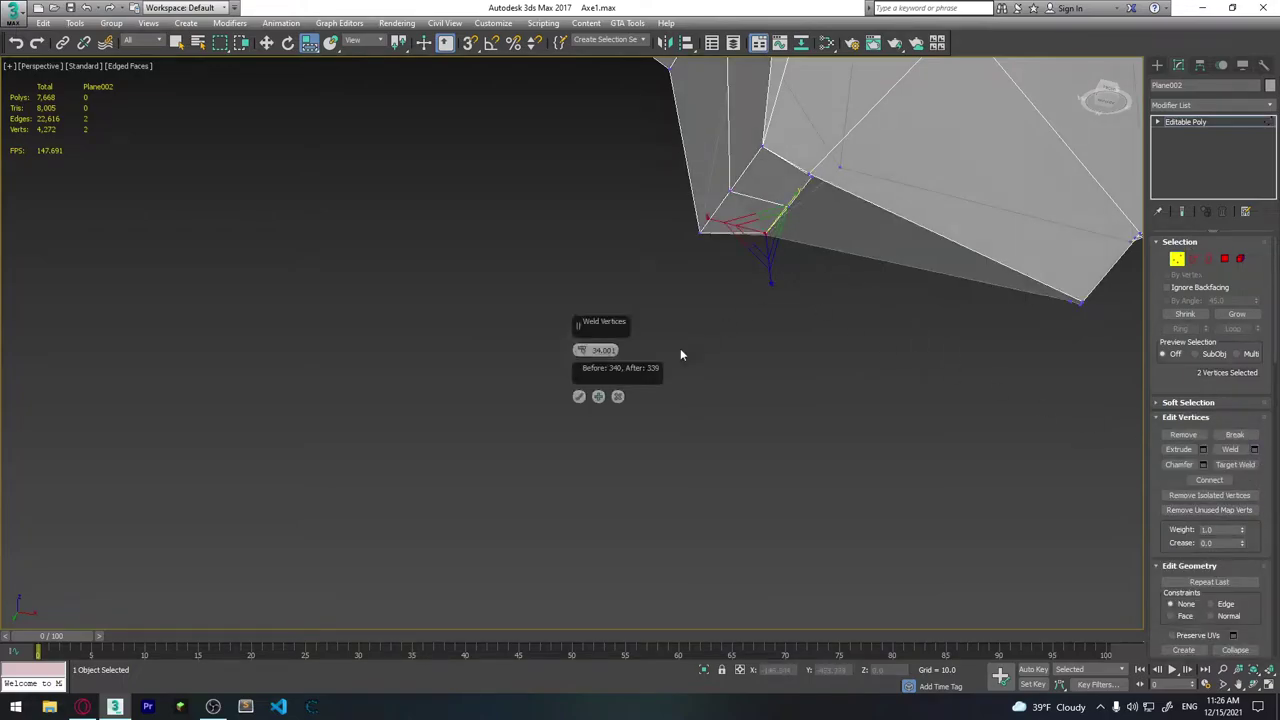
left_click(579, 397)
middle_click_drag(871, 166, 1003, 196, "alt")
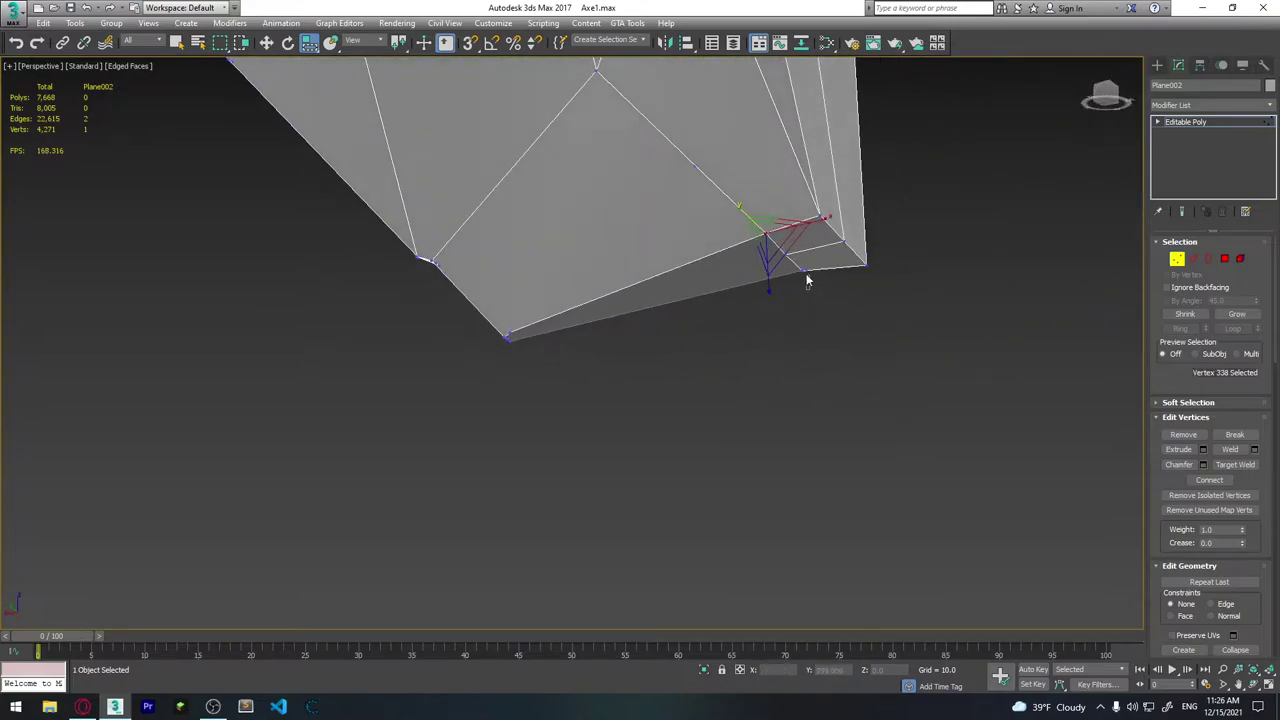
left_click(798, 274, "ctrl")
left_click(1256, 449)
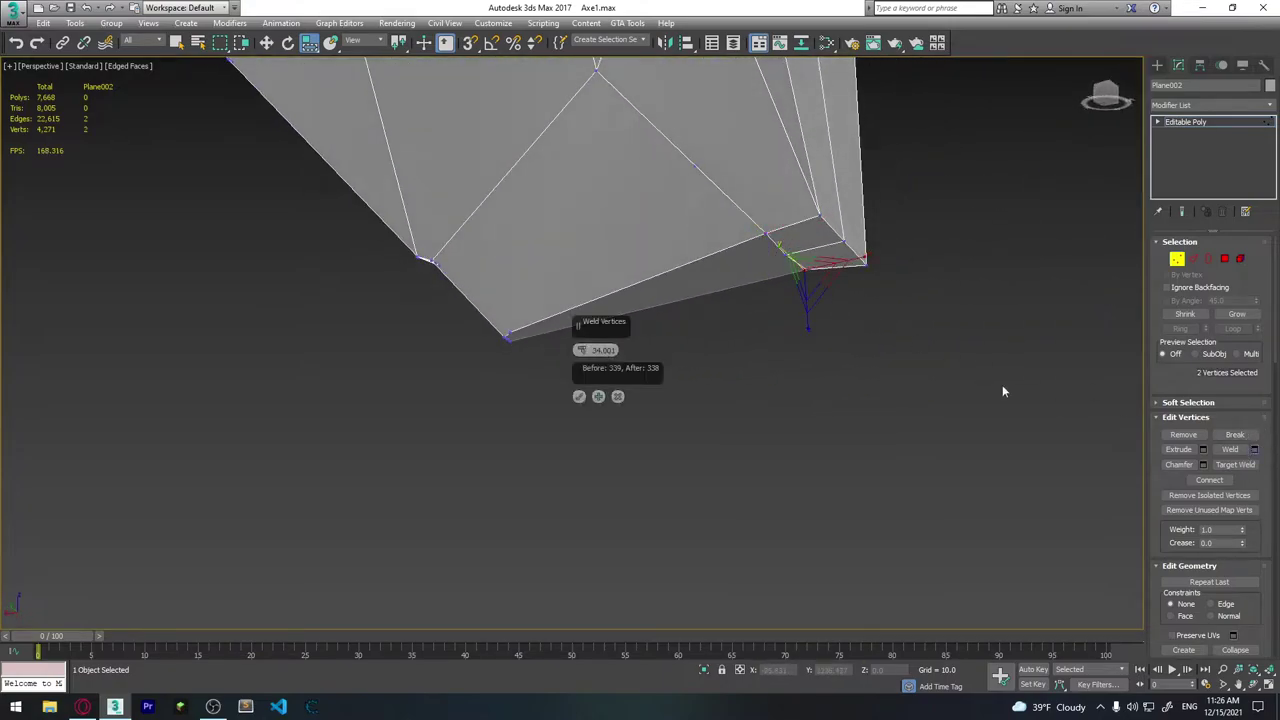
left_click(580, 397)
mouse_move(873, 291)
middle_mouse_down("alt")
mouse_move(762, 229)
mouse_move(774, 219)
middle_mouse_up("alt")
Extend the selected border edges toward the tip, widen them, and lower the corner.
left_click(1194, 261)
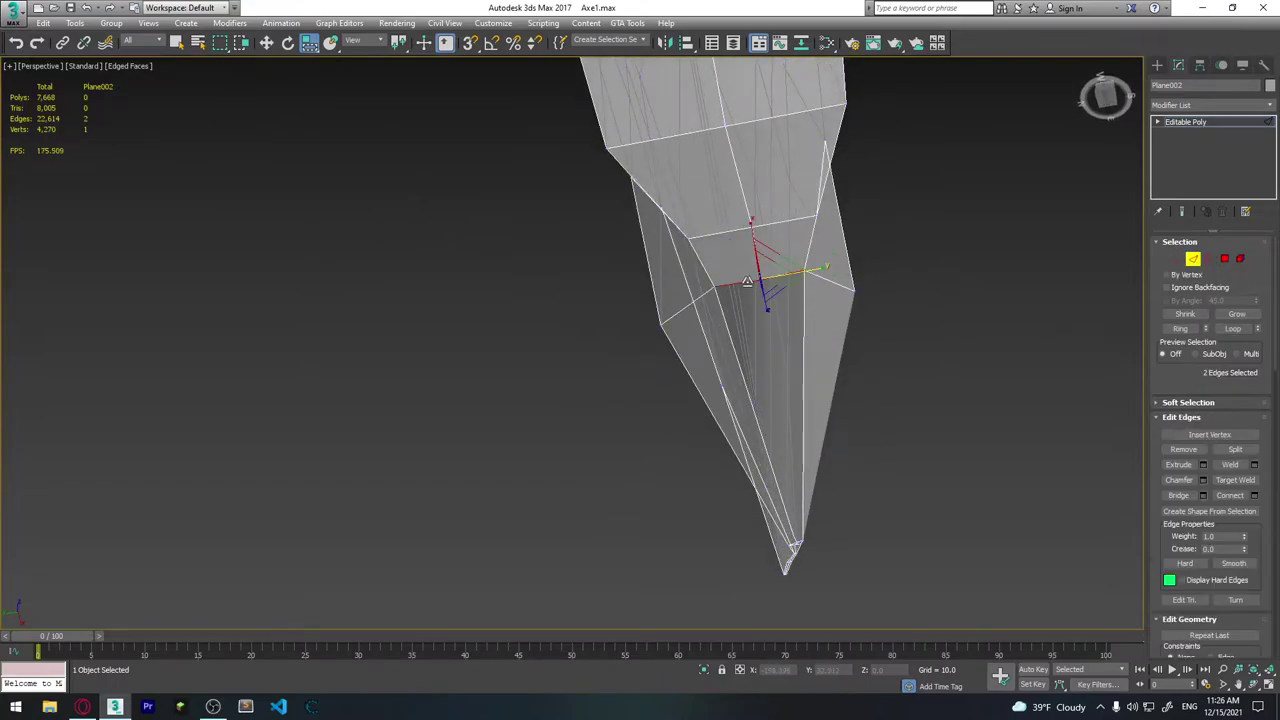
key("w")
mouse_move(764, 304)
left_mouse_down("shift")
mouse_move(791, 514)
mouse_move(814, 556)
left_mouse_up("shift")
middle_click_drag(814, 556, 828, 516, "alt")
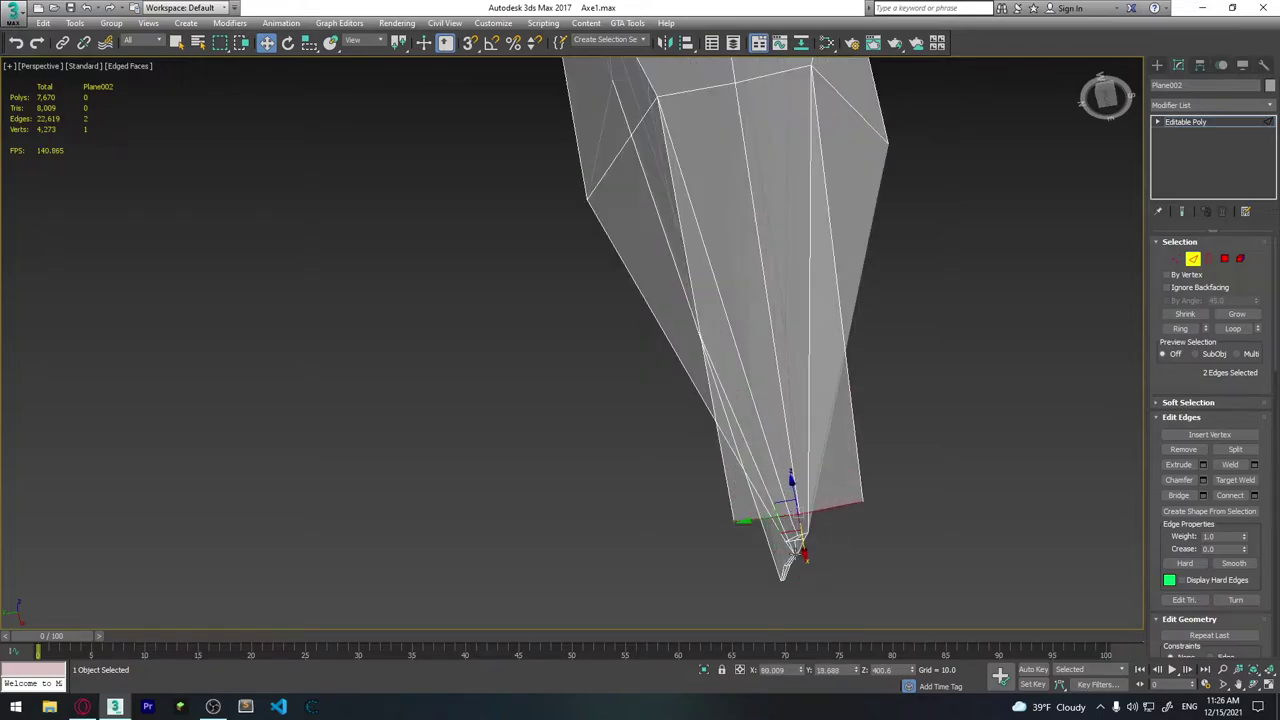
key("r")
left_click_drag(808, 484, 929, 459)
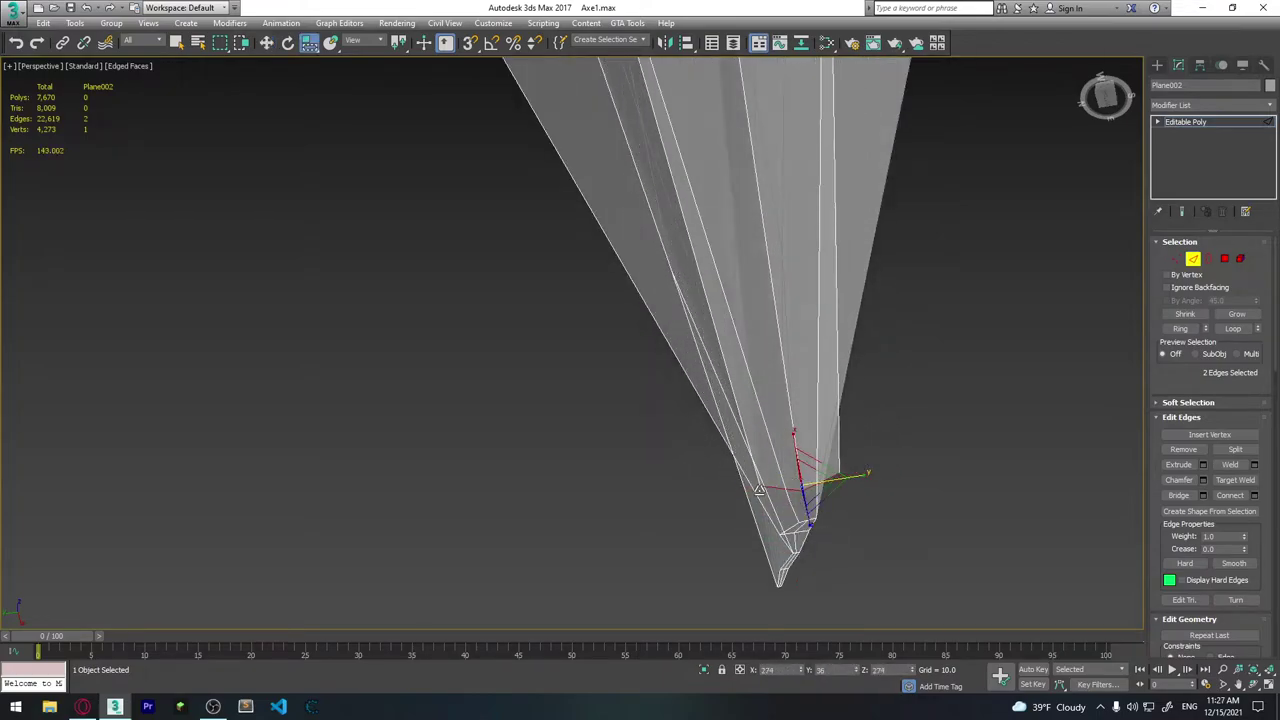
scroll(929, 459, "up", 5)
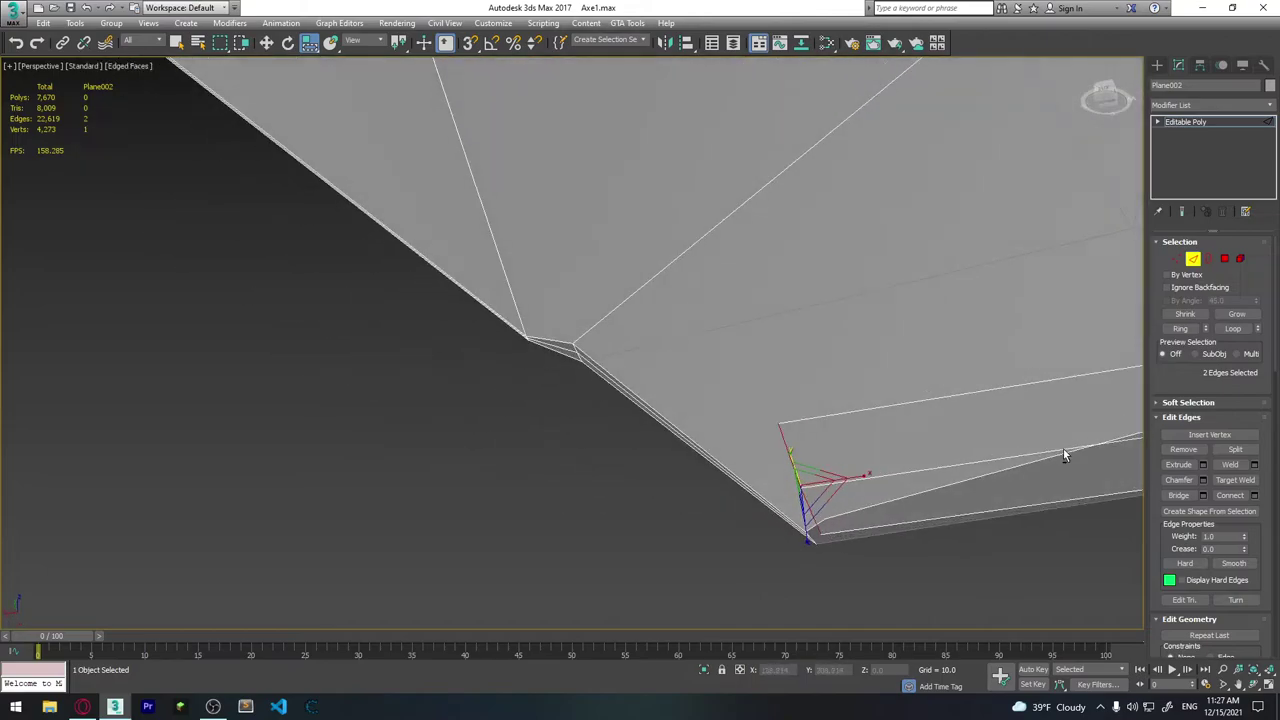
mouse_move(1063, 451)
middle_mouse_down("alt")
mouse_move(1120, 434)
mouse_move(791, 361)
middle_mouse_up("alt")
key("w")
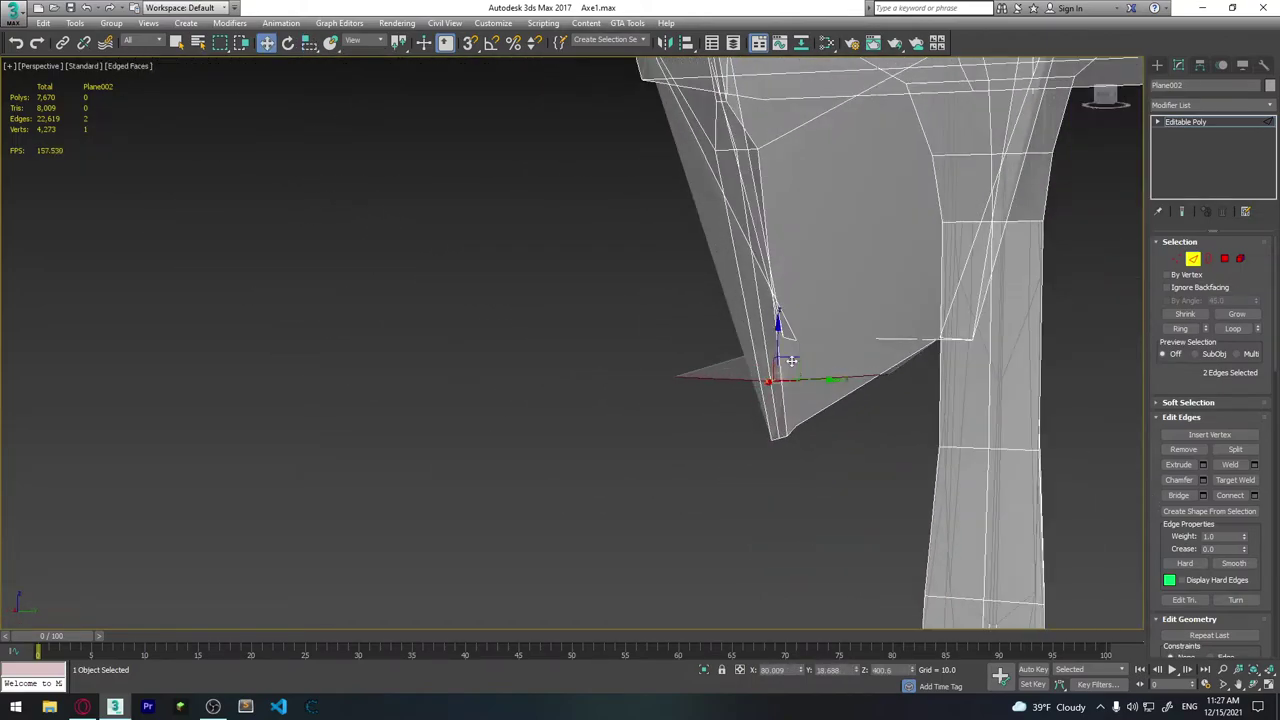
left_click_drag(779, 338, 797, 413)
scroll(790, 405, "up", 4)
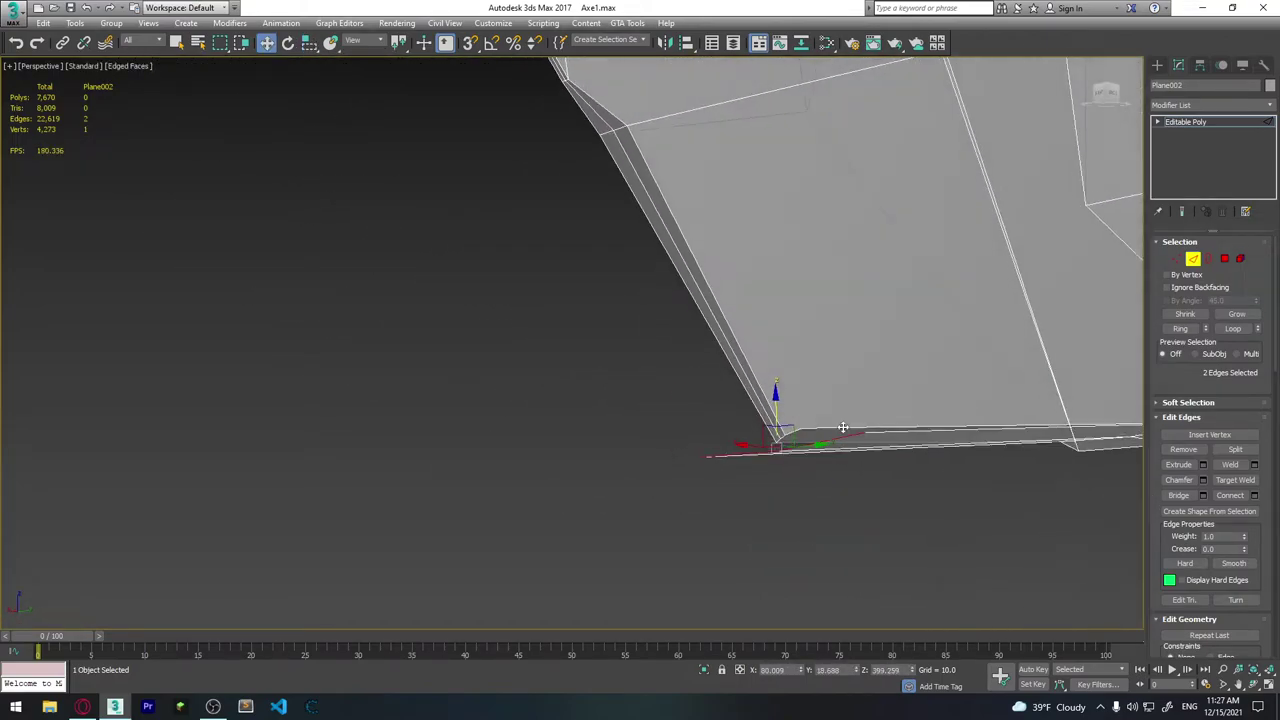
mouse_move(790, 405)
middle_mouse_down("alt")
mouse_move(772, 398)
mouse_move(814, 311)
mouse_move(886, 369)
mouse_move(906, 357)
mouse_move(903, 335)
mouse_move(806, 449)
mouse_move(763, 238)
mouse_move(780, 260)
middle_mouse_up("alt")
Slide the corner vertices together and weld the first pair.
left_click(1176, 259)
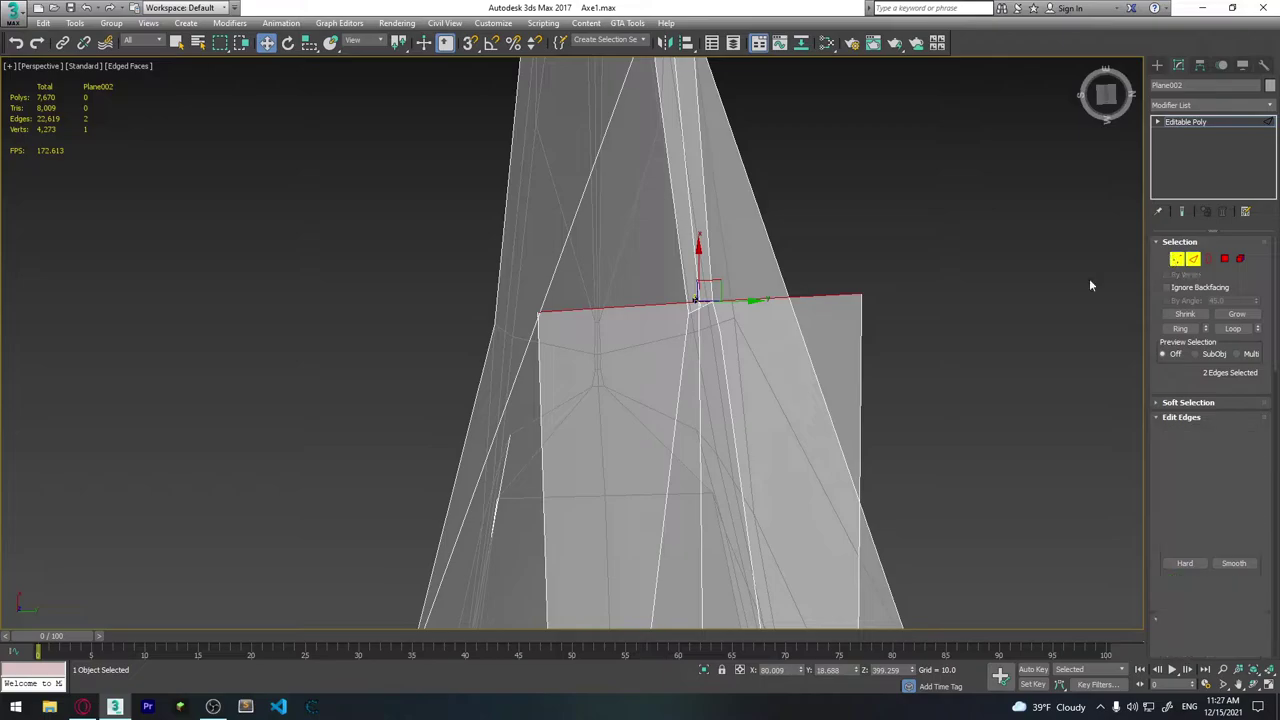
left_click_drag(588, 310, 700, 302)
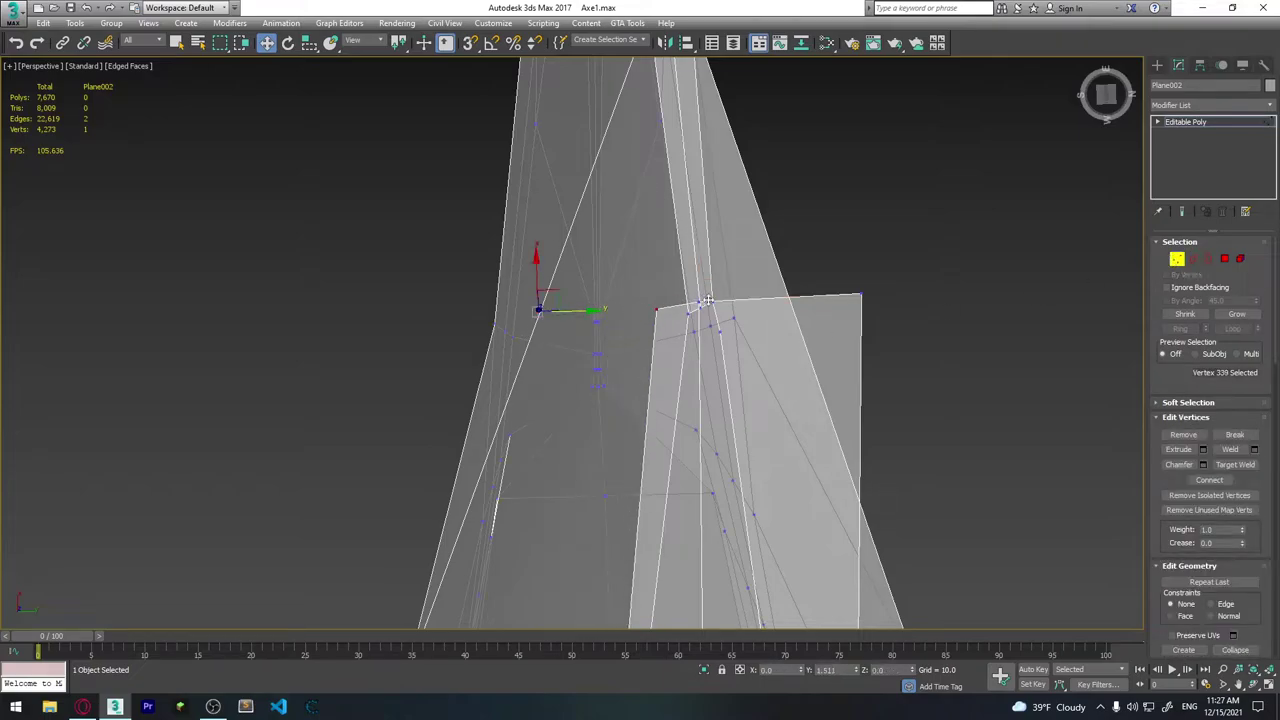
mouse_move(700, 302)
middle_mouse_down("alt")
mouse_move(703, 328)
mouse_move(715, 310)
middle_mouse_up("alt")
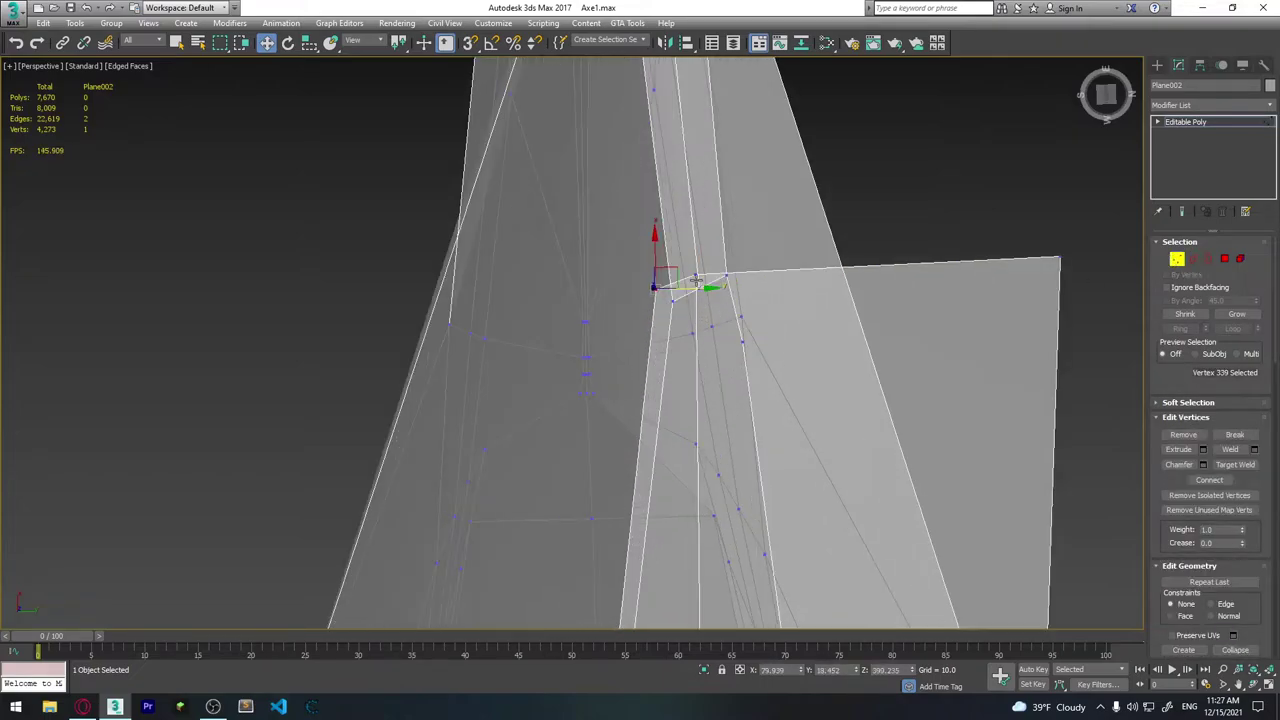
mouse_move(715, 310)
left_mouse_down()
mouse_move(730, 294)
mouse_move(710, 305)
mouse_move(760, 366)
left_mouse_up()
left_click(660, 296)
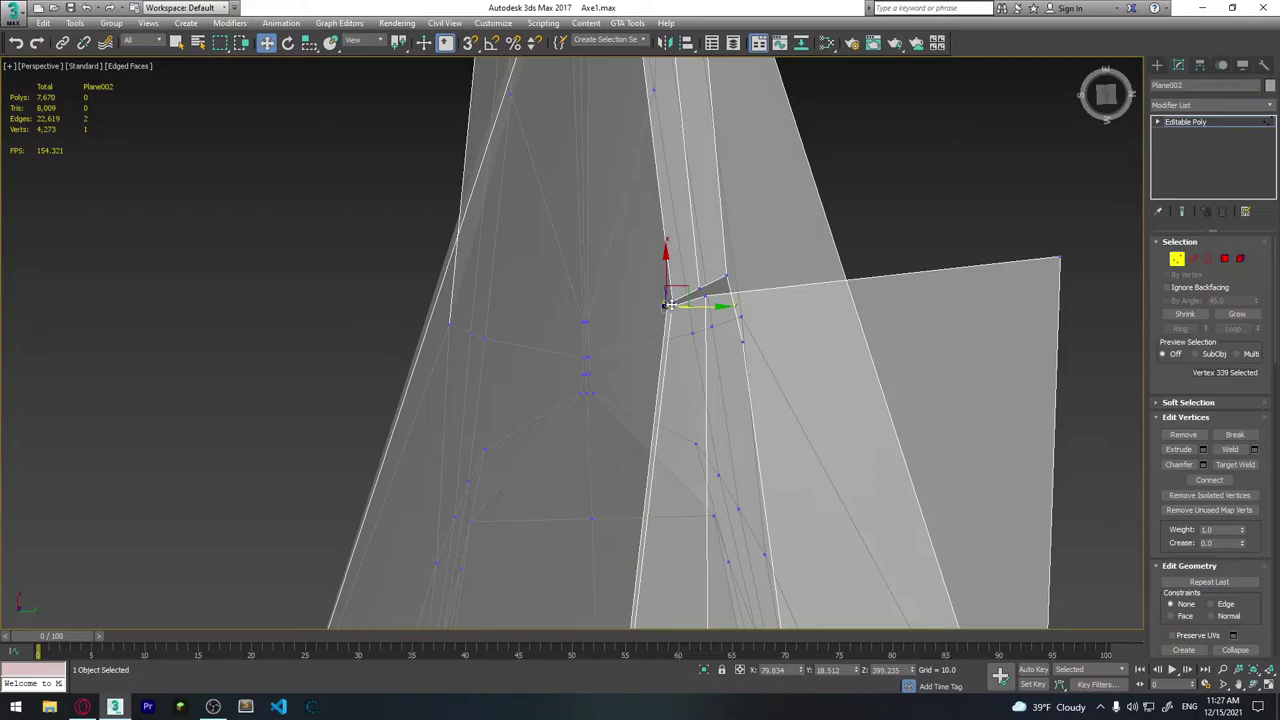
left_click(1255, 450)
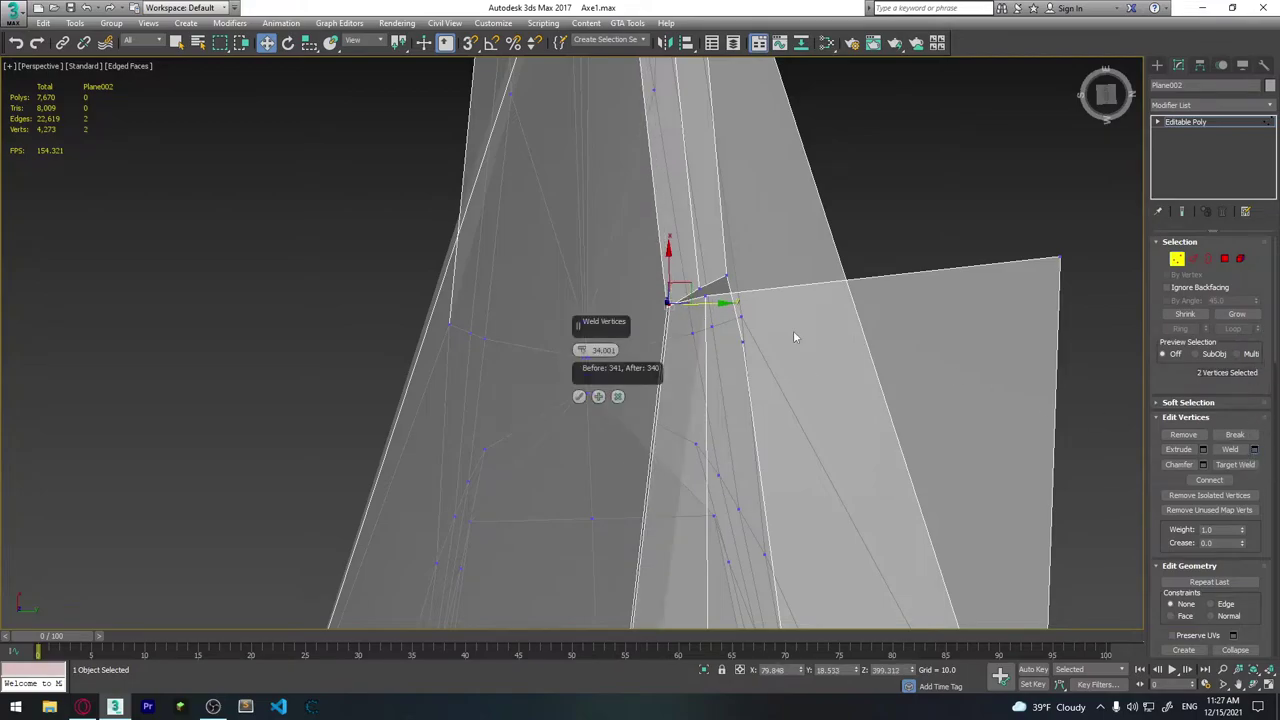
left_click(576, 398)
Weld the next stray vertex, then pull in and weld the outer corner vertex.
left_click(704, 290)
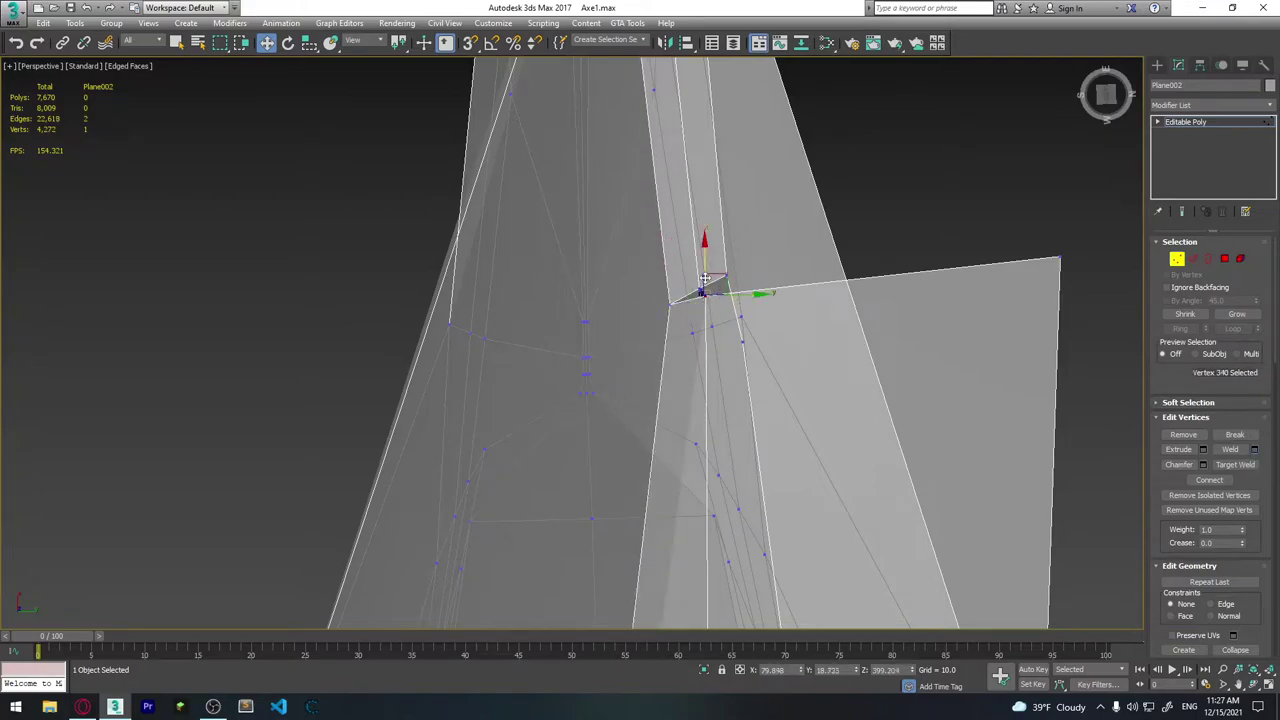
left_click(1257, 450)
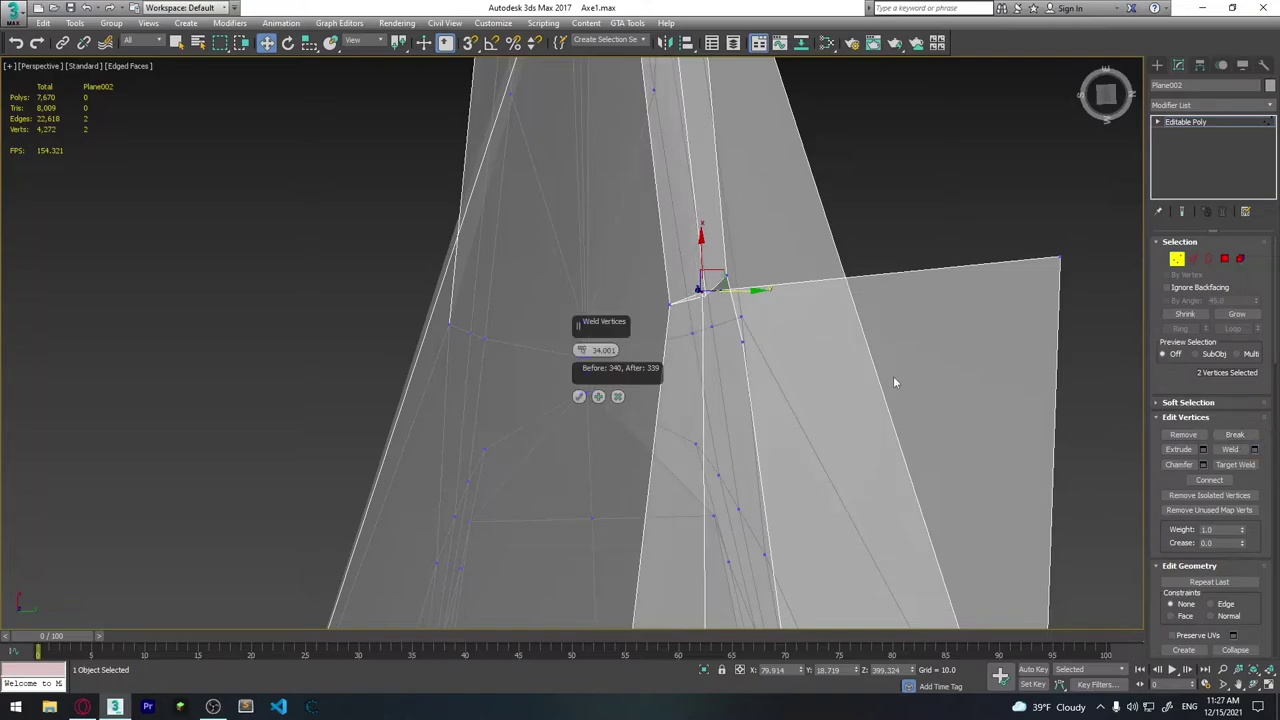
left_click(578, 396)
left_click(1058, 257)
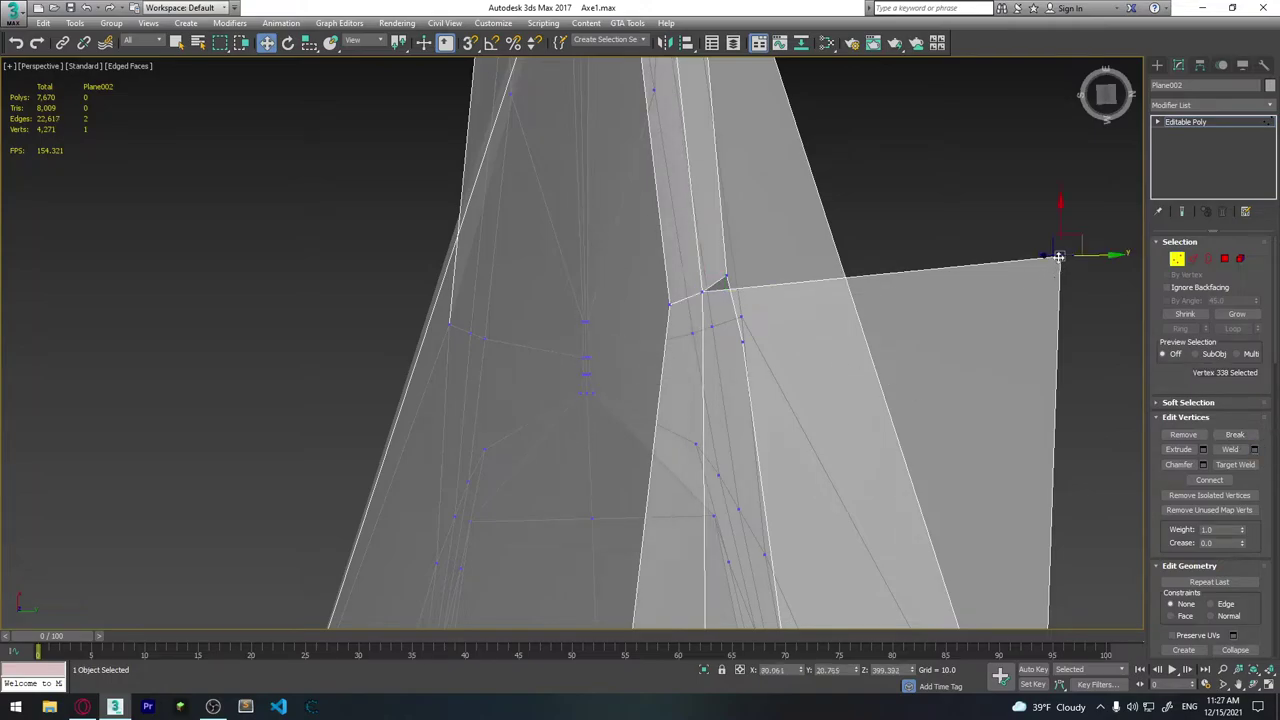
left_click_drag(1097, 259, 770, 305)
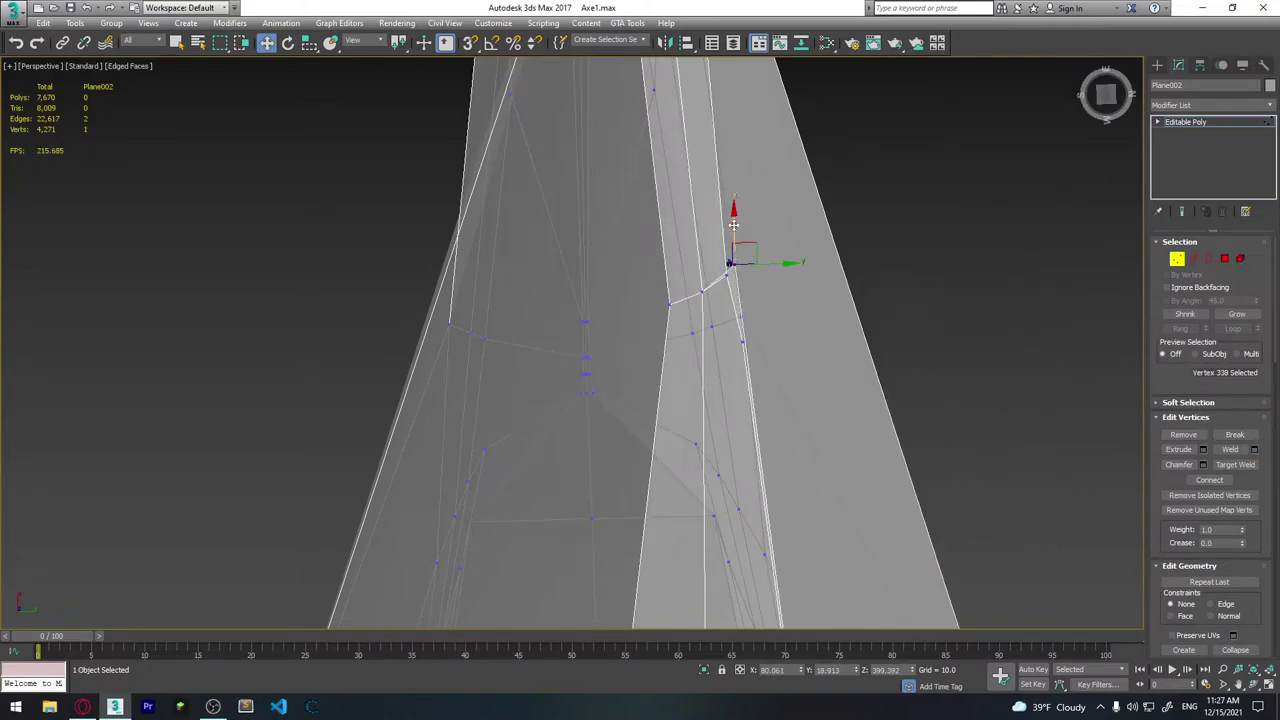
left_click_drag(733, 225, 725, 275)
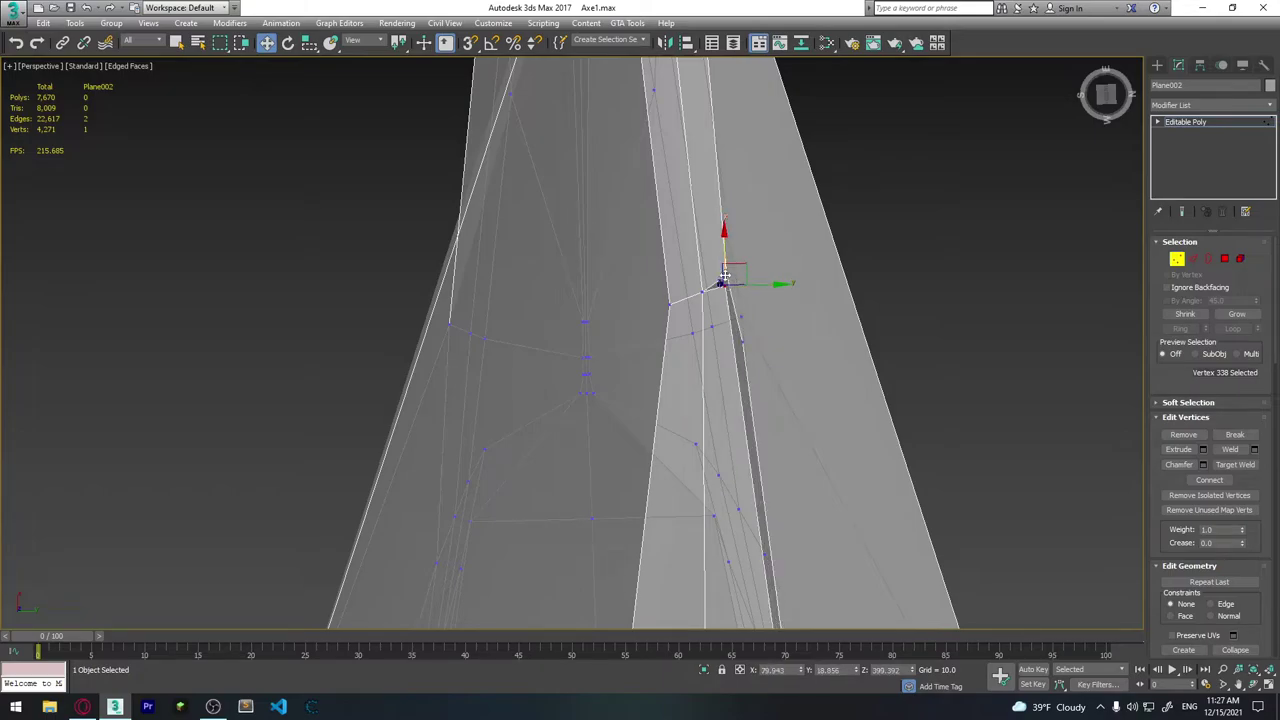
left_click(1254, 450)
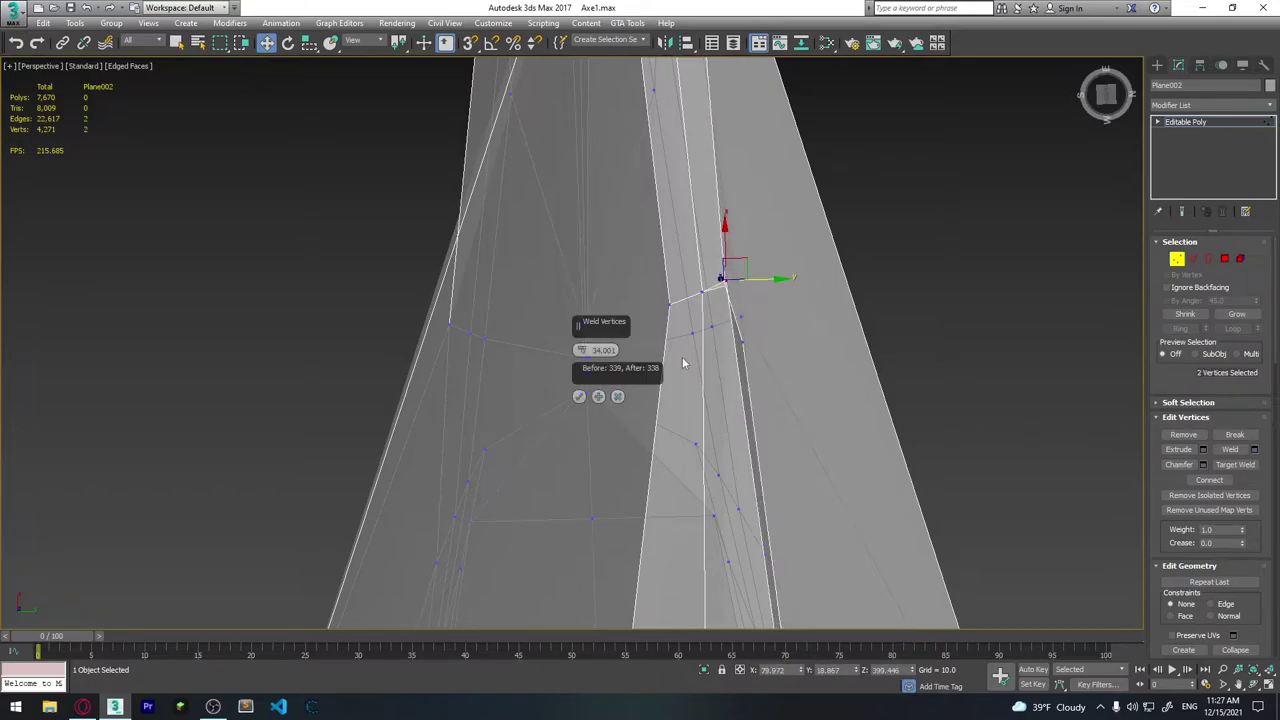
left_click(579, 397)
Remove the leftover vertex on the blade edge.
mouse_move(857, 343)
middle_mouse_down("alt")
mouse_move(789, 360)
mouse_move(780, 300)
middle_mouse_up("alt")
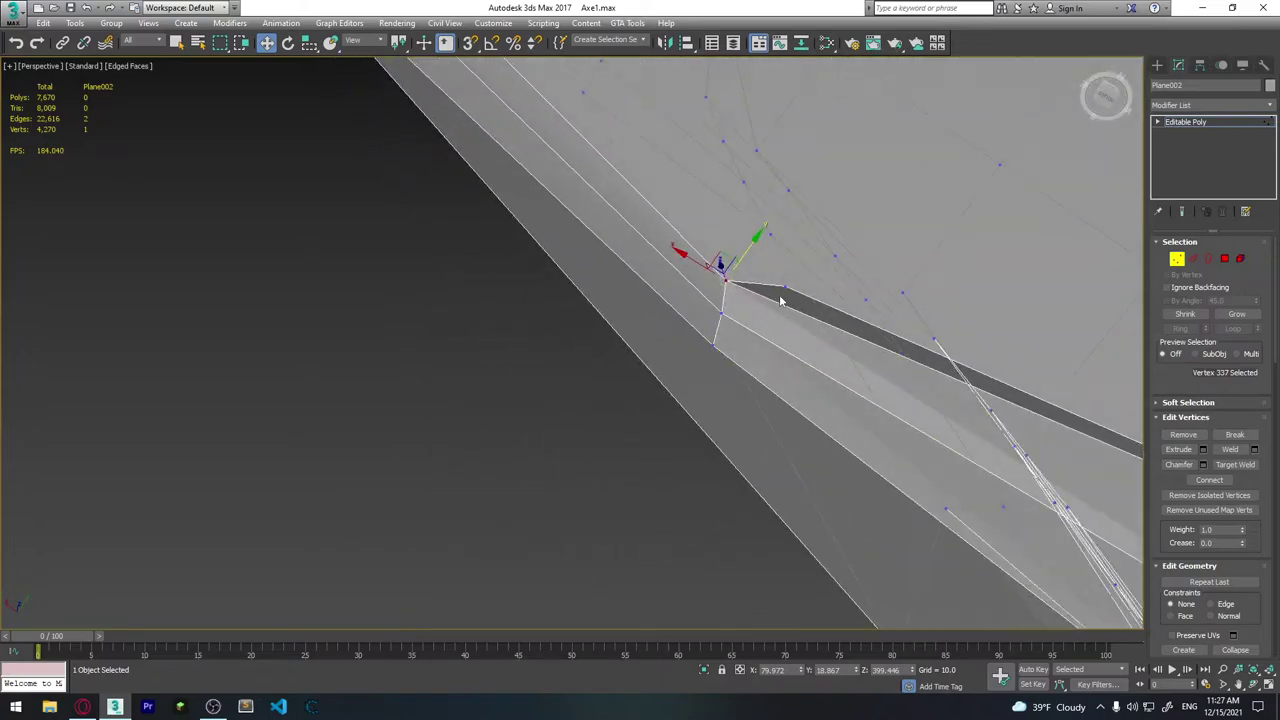
mouse_move(902, 308)
middle_mouse_down("alt")
mouse_move(897, 349)
mouse_move(786, 371)
mouse_move(945, 274)
middle_mouse_up("alt")
scroll(597, 403, "down", 2)
scroll(283, 460, "down", 2)
scroll(732, 360, "down", 2)
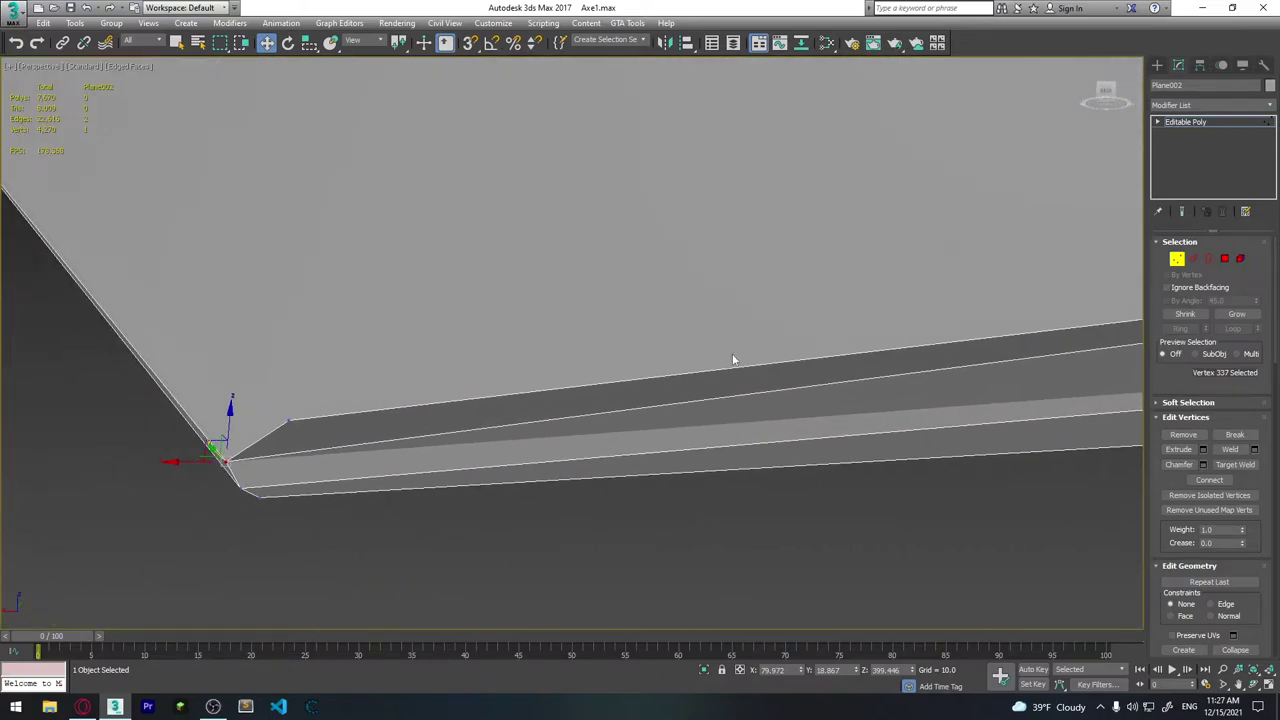
left_click(288, 421)
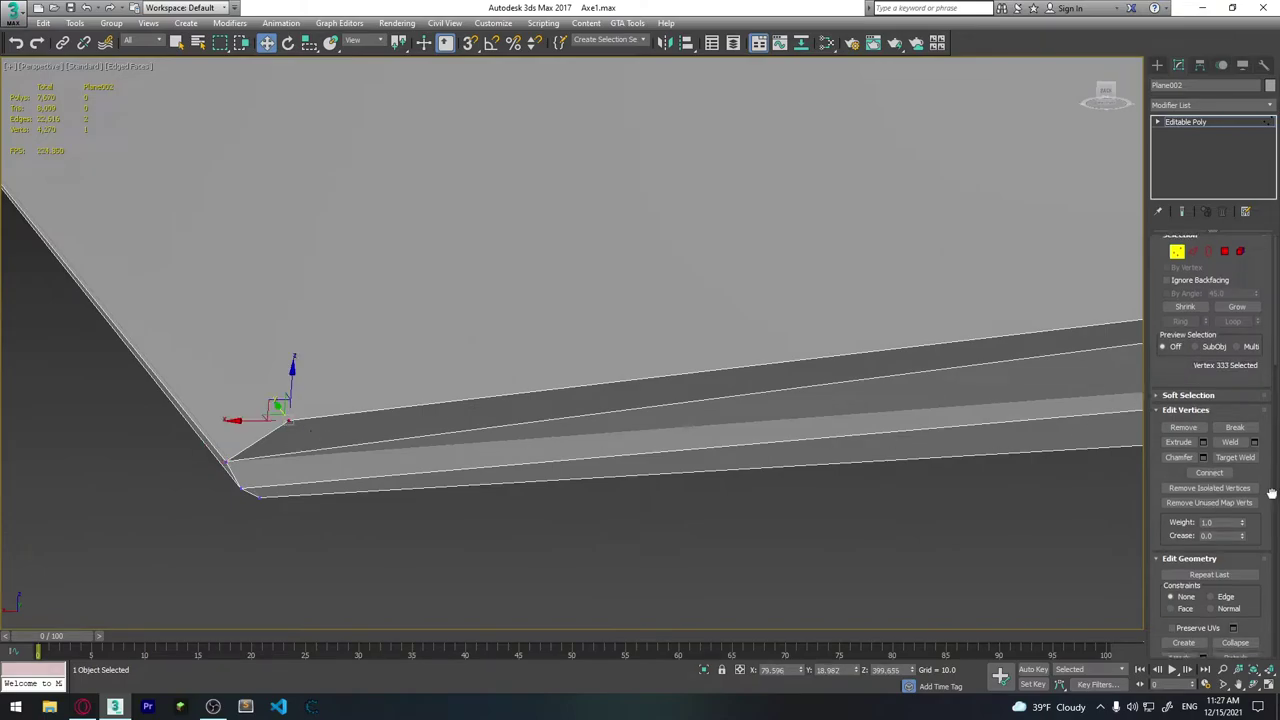
left_click(1184, 436)
scroll(720, 326, "up", 2)
scroll(822, 325, "up", 3)
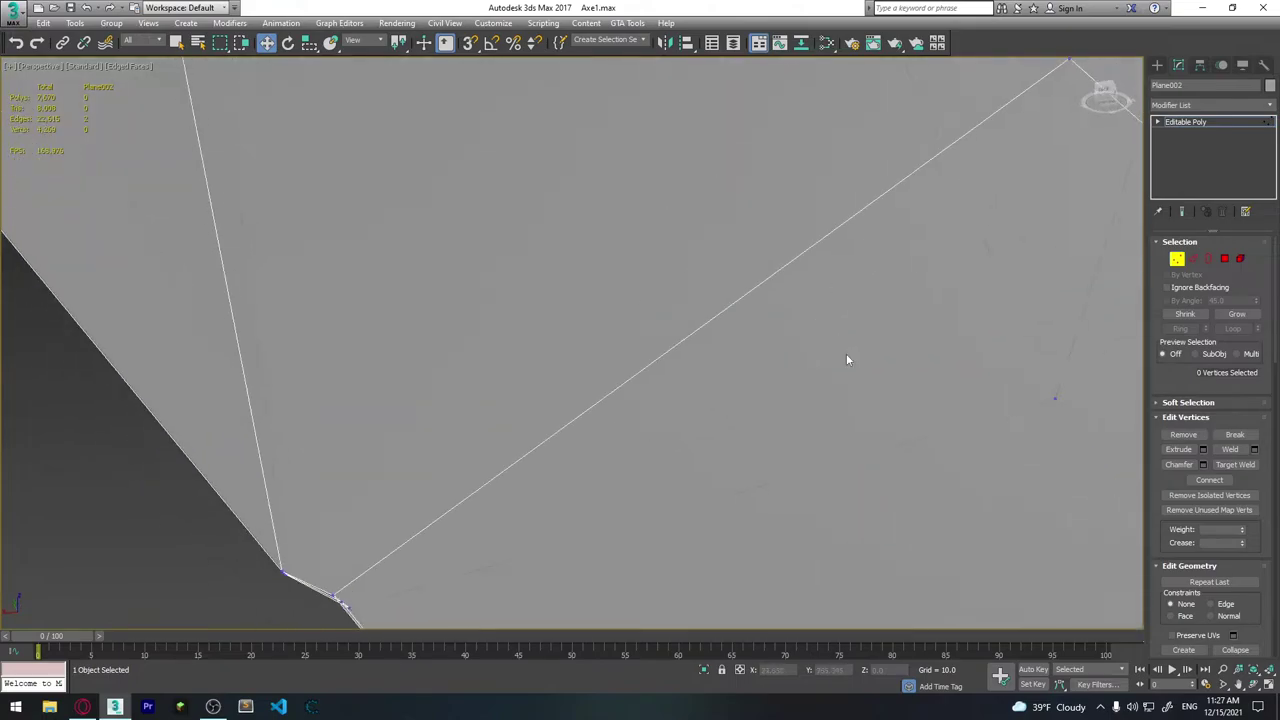
scroll(846, 360, "down", 5)
Nudge the bottom-corner and lower blade-edge vertices into line, then frame the whole axe.
mouse_move(914, 470)
middle_mouse_down("alt")
mouse_move(697, 408)
mouse_move(737, 406)
mouse_move(689, 422)
mouse_move(763, 428)
mouse_move(768, 449)
middle_mouse_up("alt")
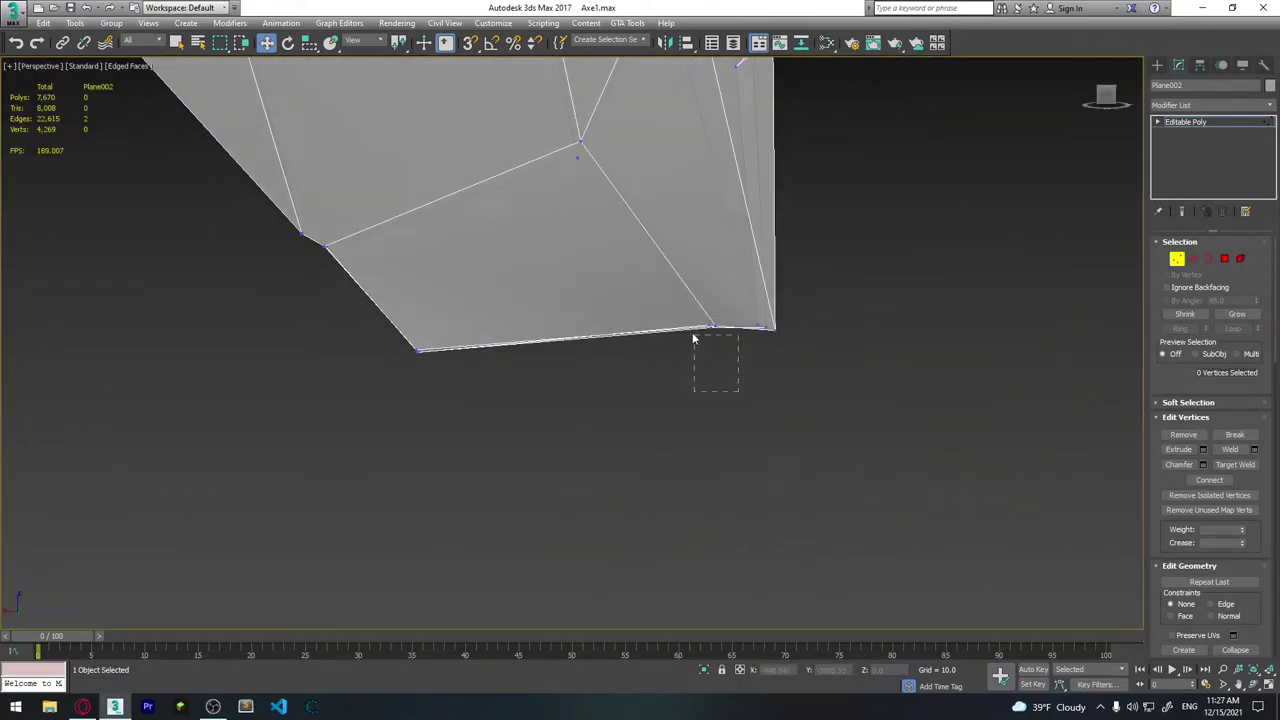
left_click_drag(692, 338, 714, 318)
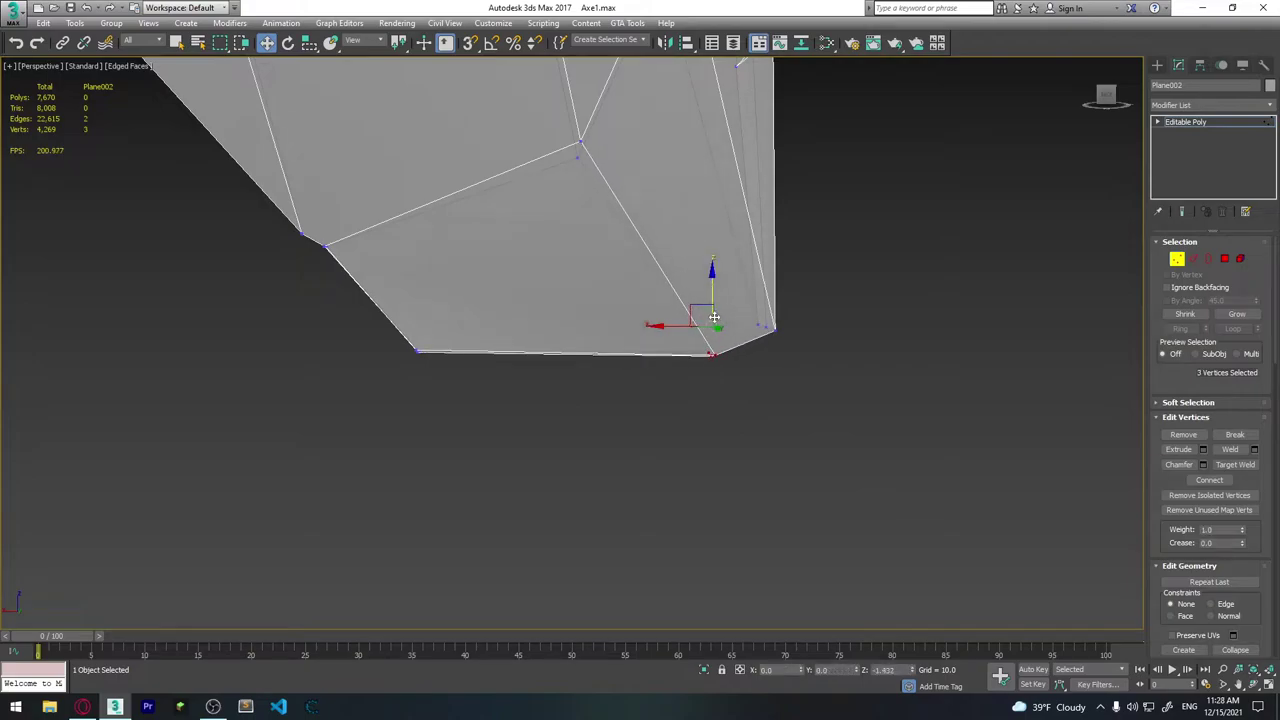
middle_click_drag(485, 394, 645, 374)
mouse_move(572, 378)
left_mouse_down()
mouse_move(556, 318)
mouse_move(594, 346)
left_mouse_up()
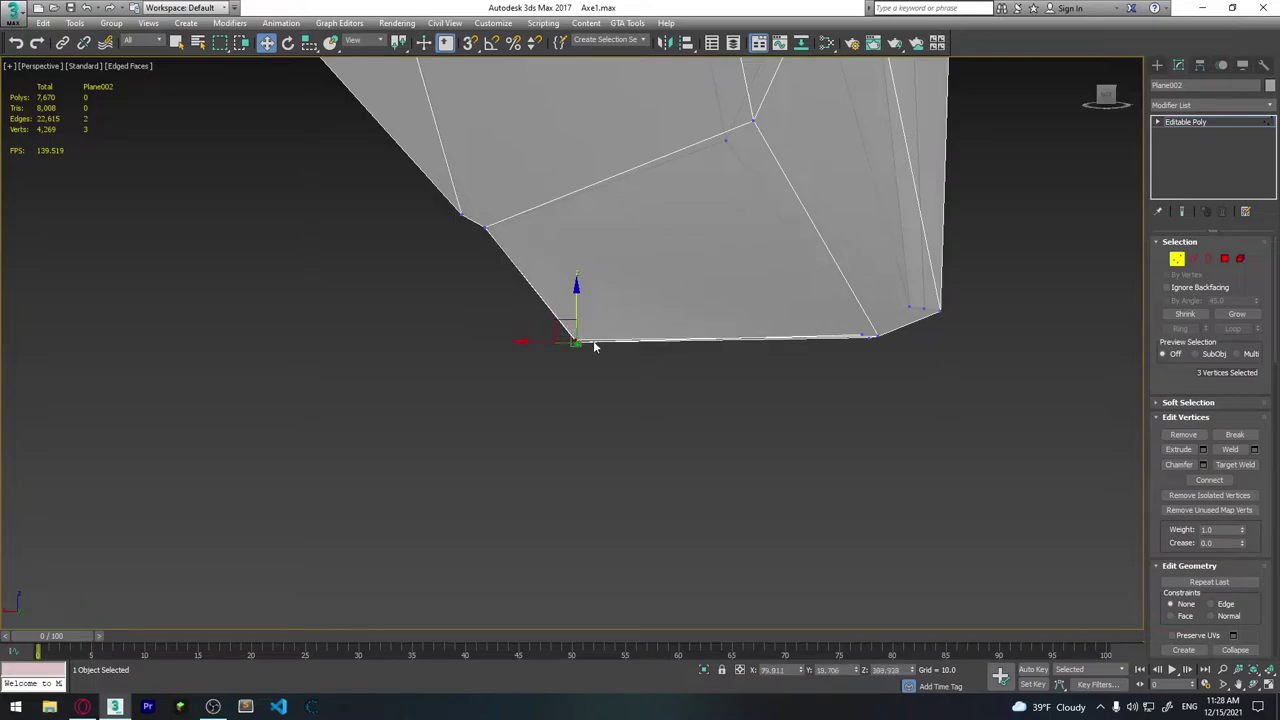
middle_click_drag(546, 329, 512, 348)
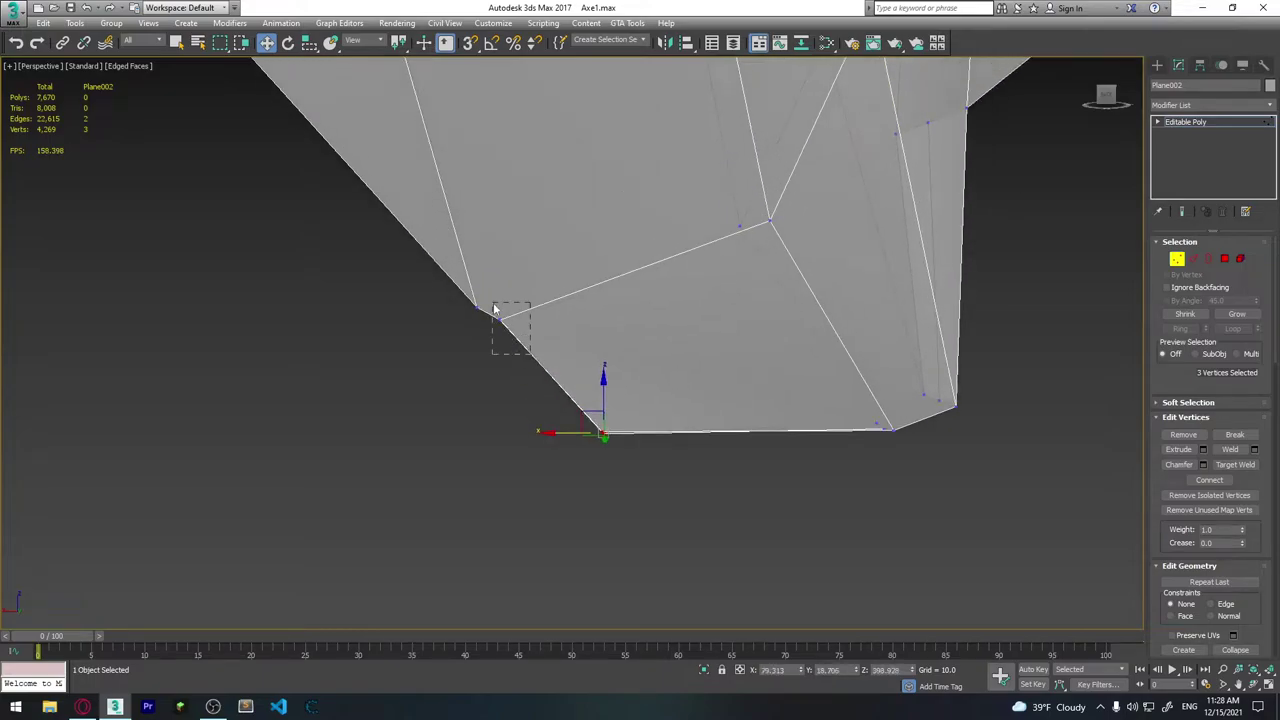
left_click_drag(494, 309, 478, 334)
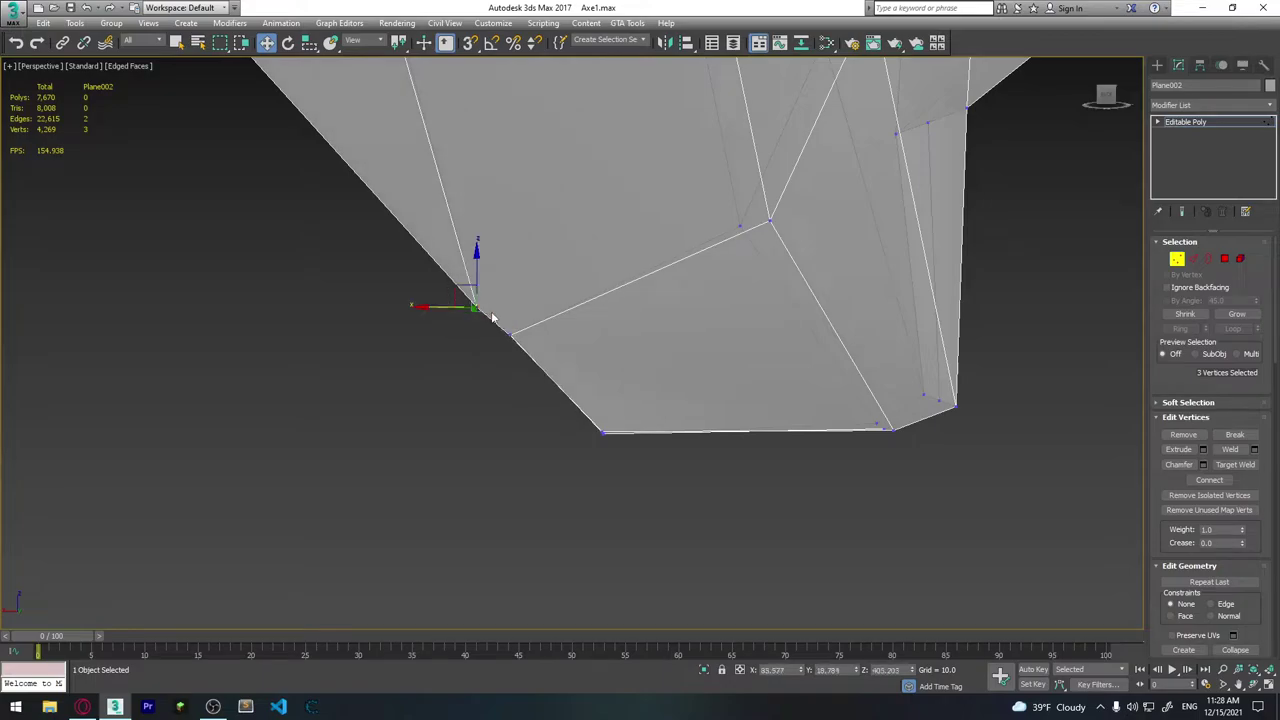
left_click_drag(471, 275, 471, 272)
scroll(686, 337, "down", 3)
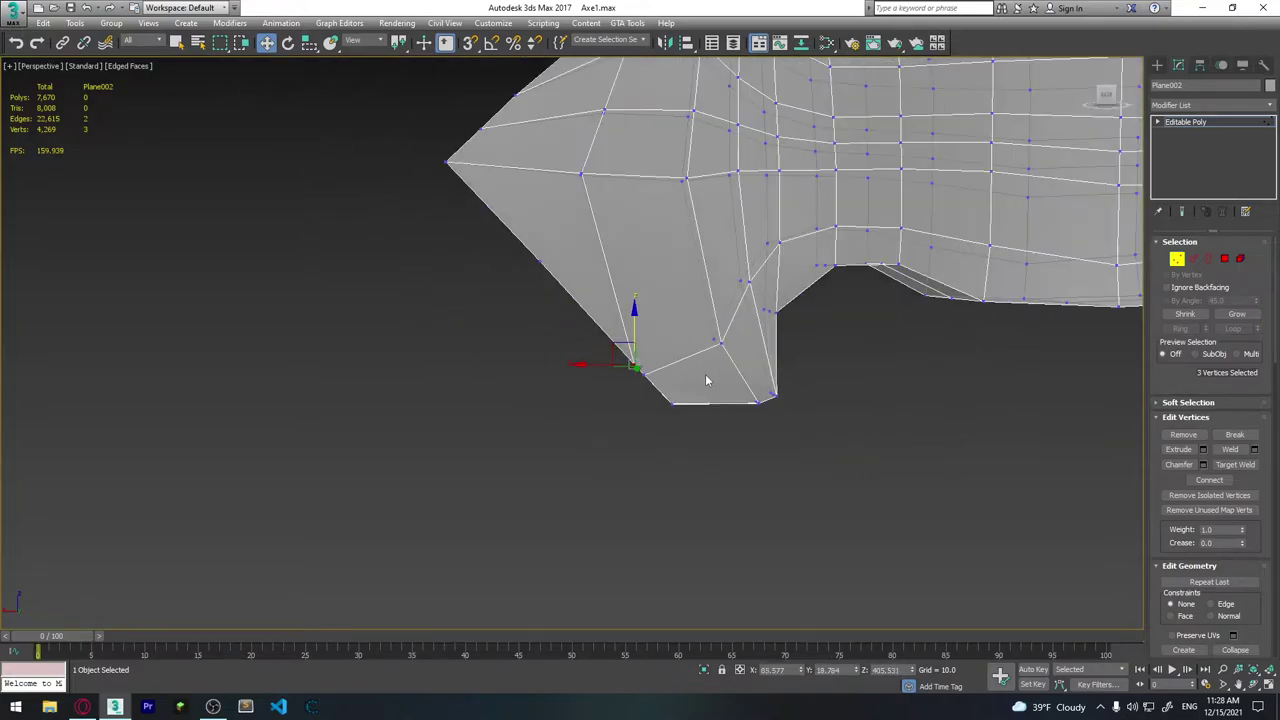
left_click(829, 394)
scroll(532, 437, "down", 3)
mouse_move(532, 437)
middle_mouse_down()
mouse_move(662, 447)
mouse_move(614, 455)
middle_mouse_up()
Select all the axe's vertices, convert the selection to edges, then clear it.
scroll(614, 455, "down", 3)
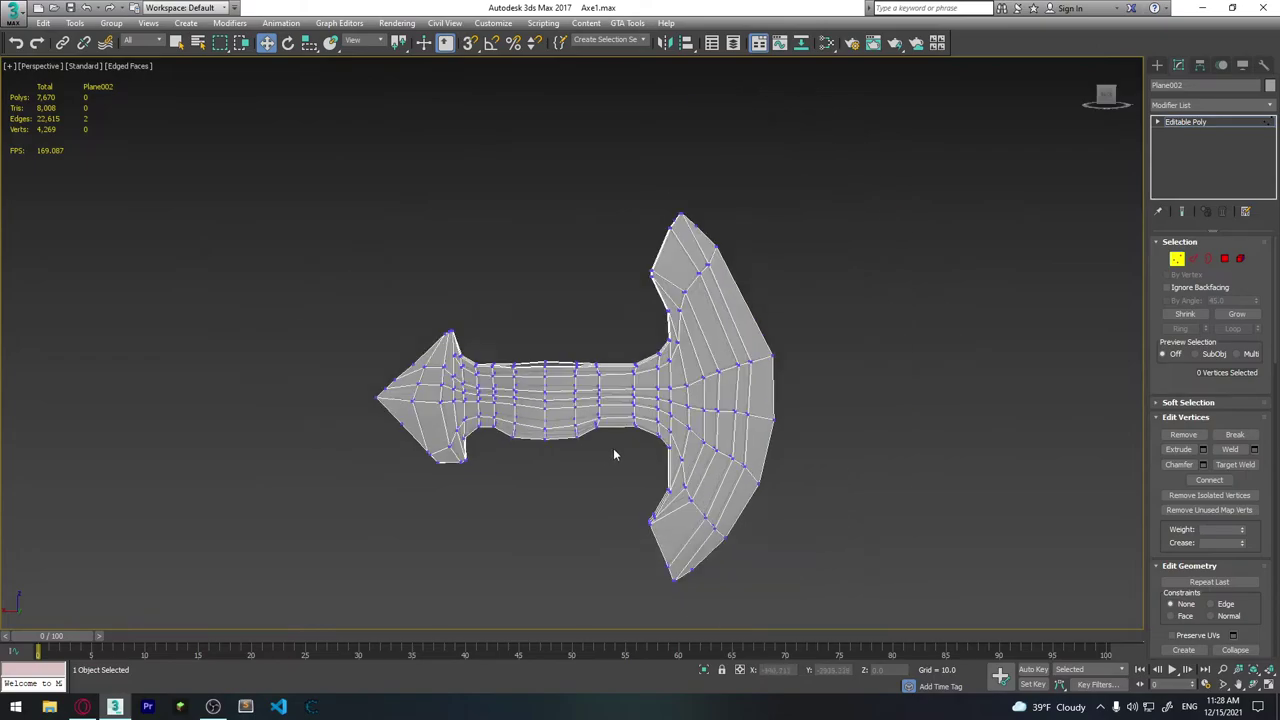
key("ctrl+a")
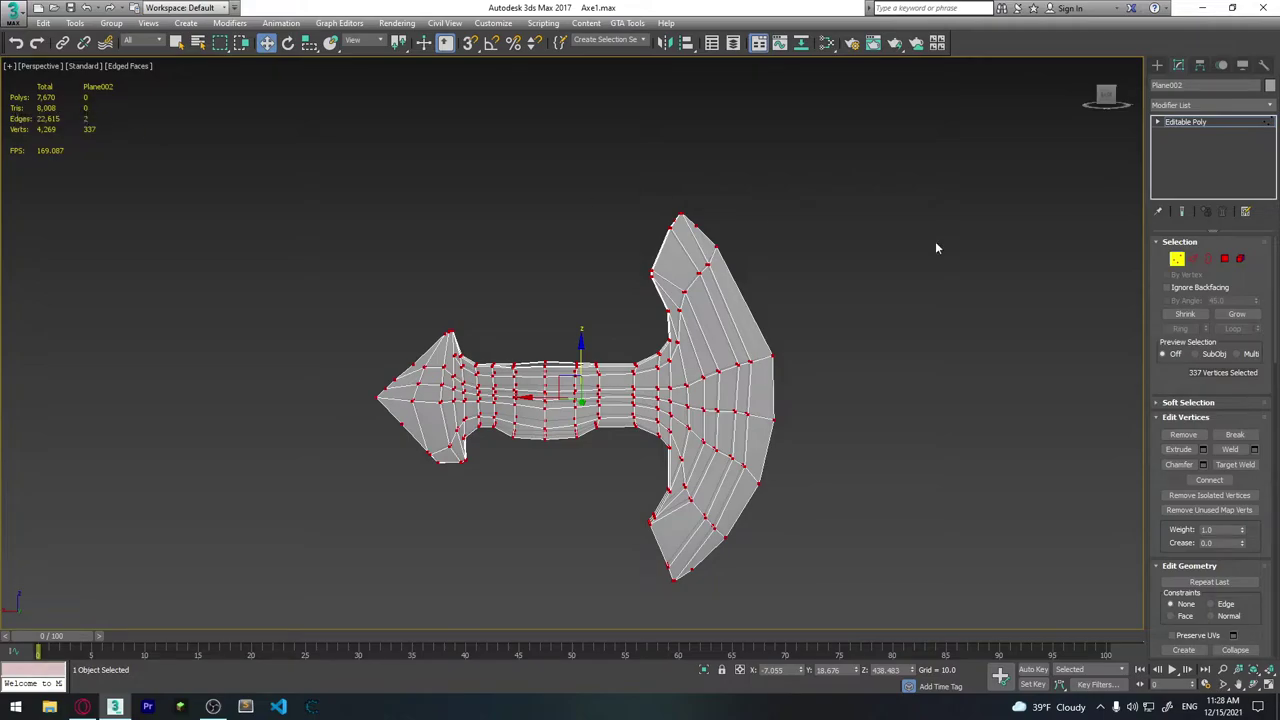
left_click(1193, 259)
key("ctrl+a")
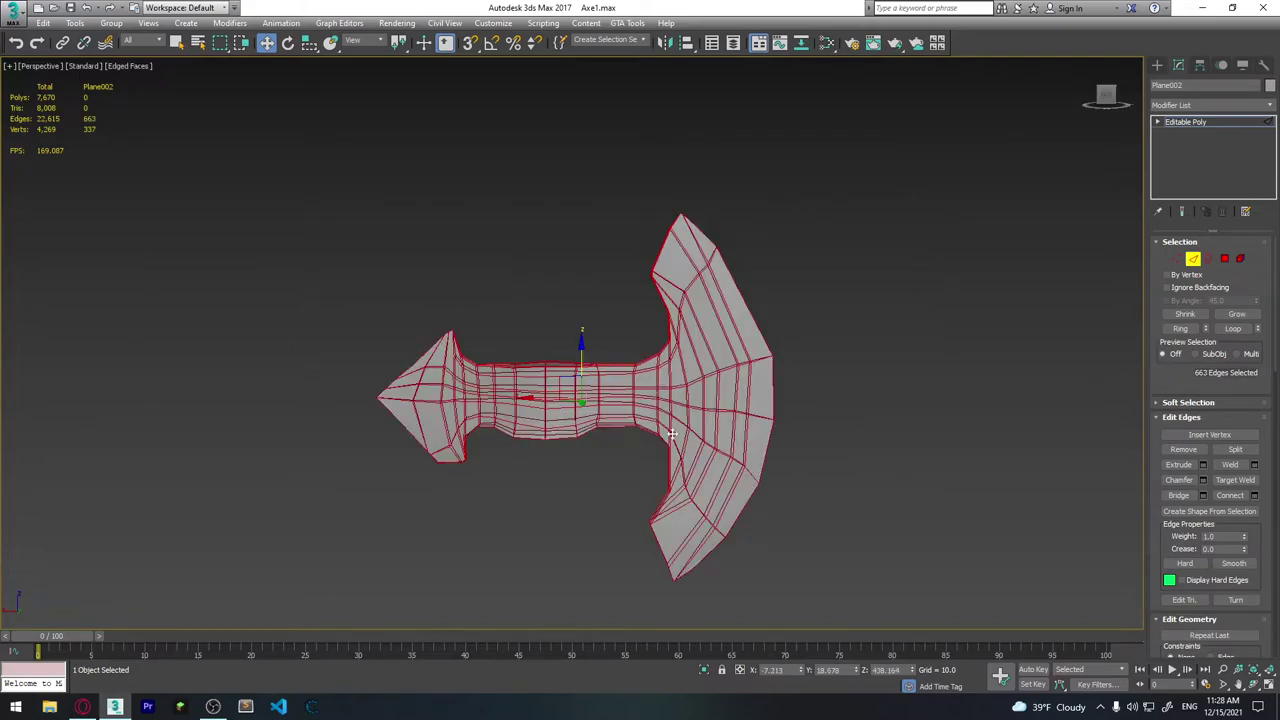
mouse_move(788, 425)
middle_mouse_down("alt")
mouse_move(595, 449)
mouse_move(744, 496)
mouse_move(709, 423)
mouse_move(740, 383)
mouse_move(757, 394)
mouse_move(733, 405)
middle_mouse_up("alt")
left_click(595, 449)
Orbit and pan to view the axe from the other side.
mouse_move(582, 417)
middle_mouse_down("alt")
mouse_move(766, 420)
mouse_move(790, 451)
middle_mouse_up("alt")
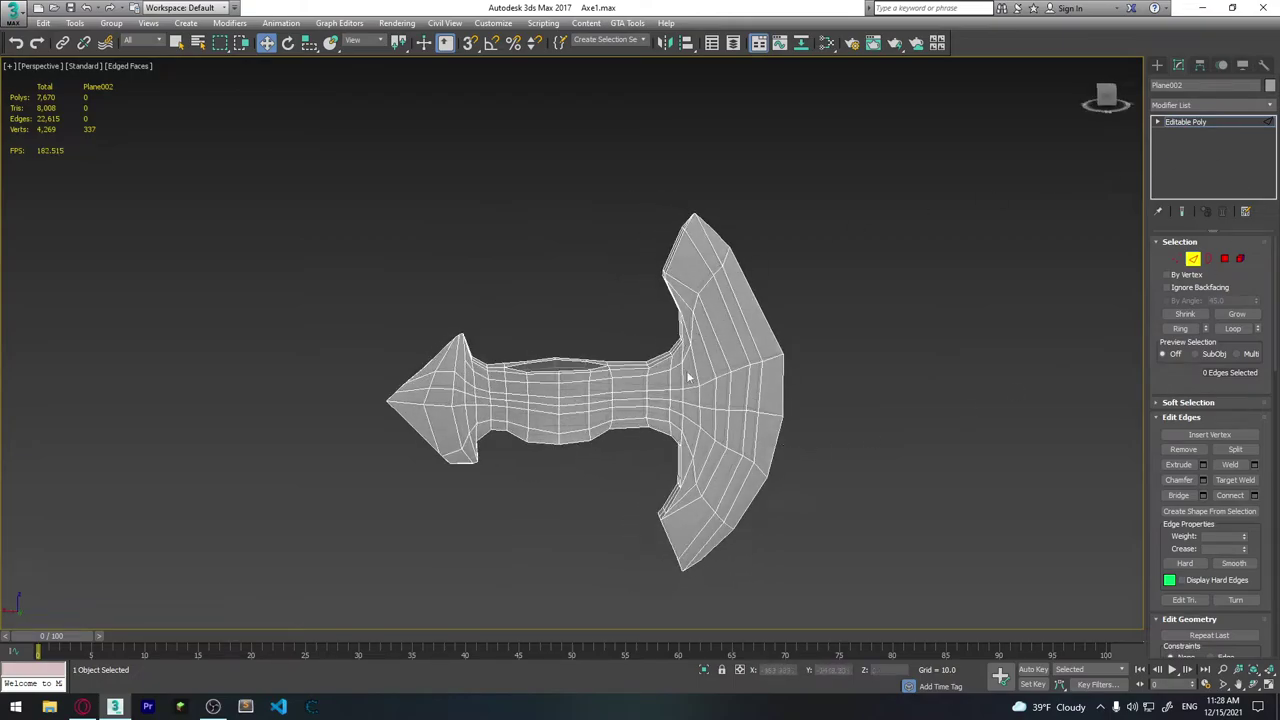
middle_click_drag(688, 377, 991, 366, "alt")
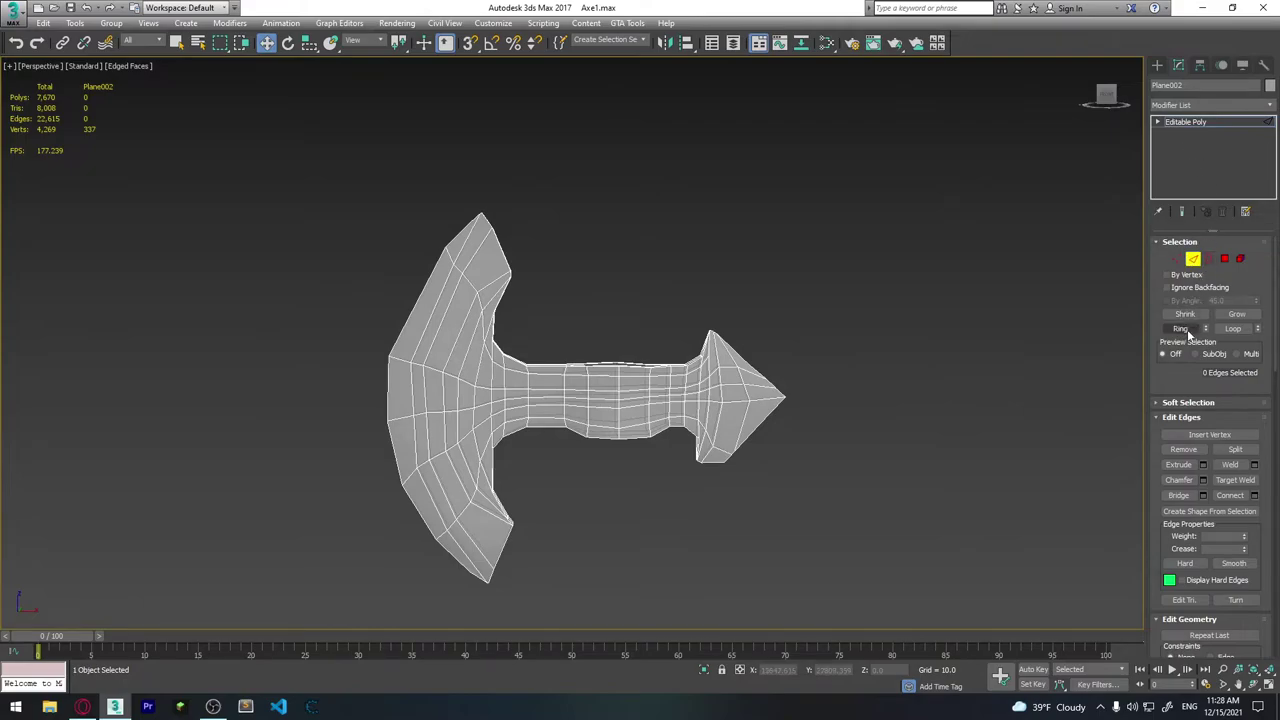
middle_click_drag(793, 340, 831, 324)
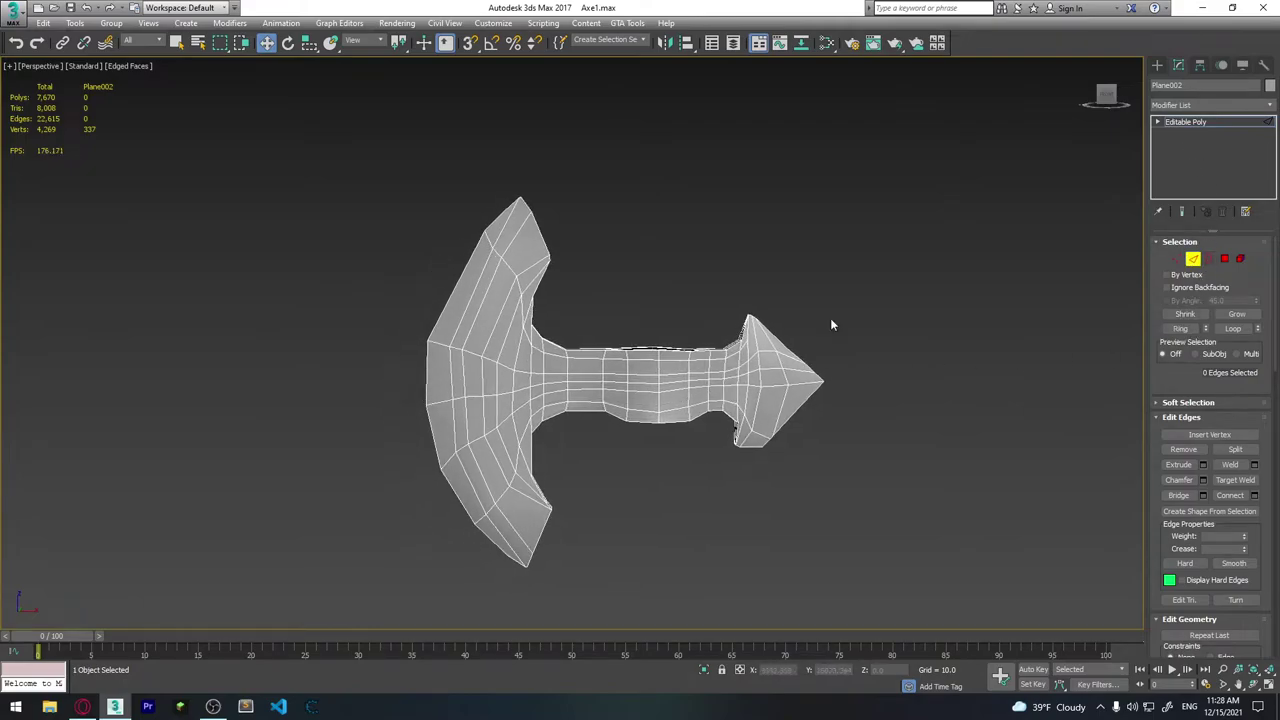
Apply TurboSmooth to the axe and deselect it to preview the smoothing.
left_click(1177, 111)
type("tu")
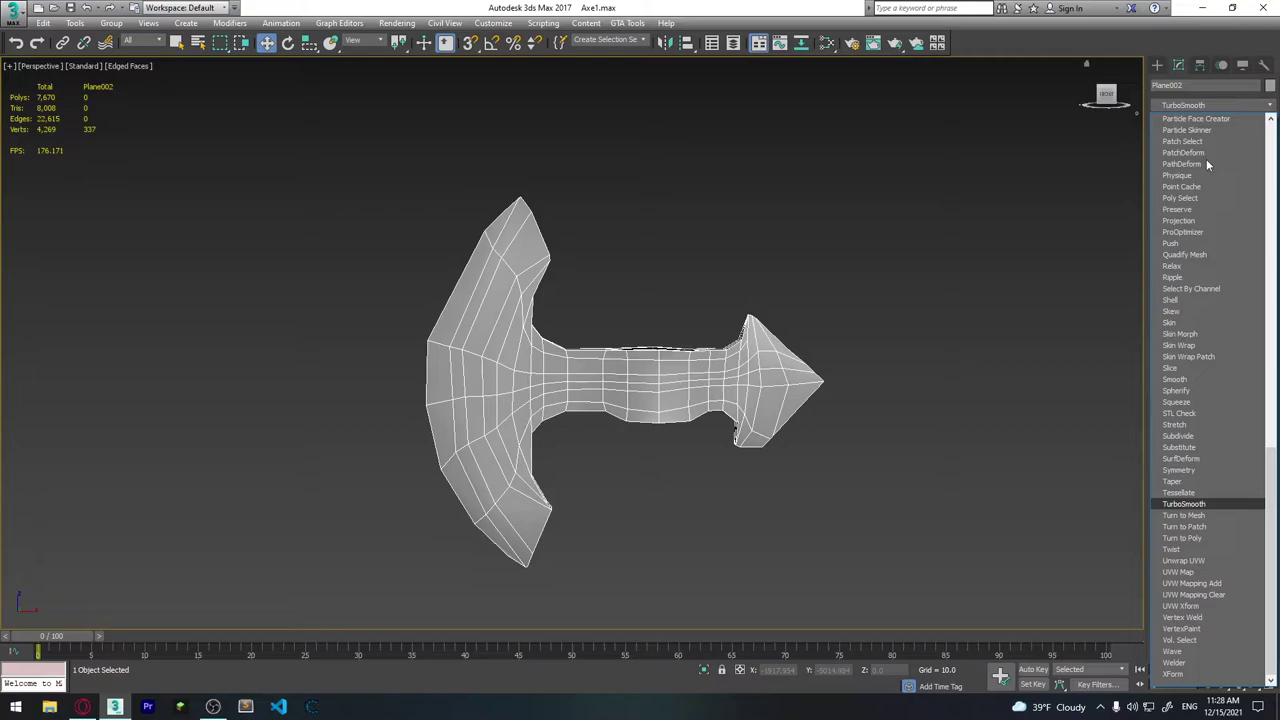
left_click(1185, 504)
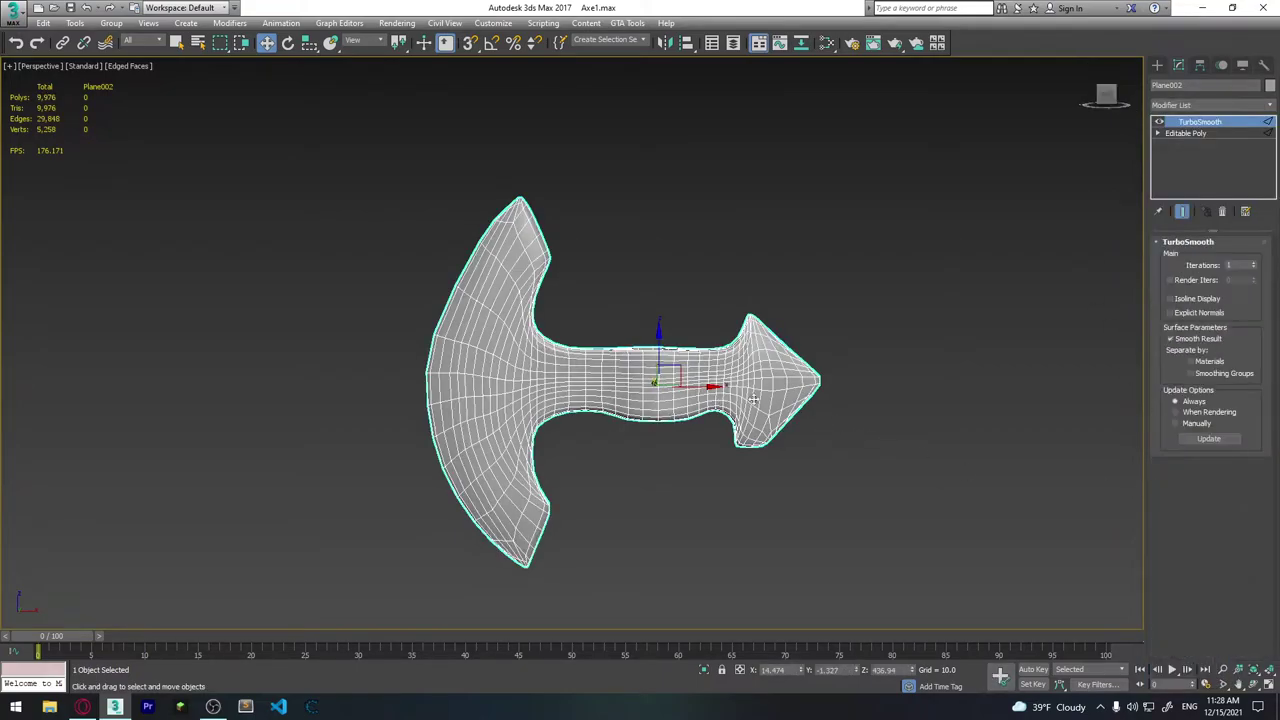
key("ctrl+d")
Inspect the smoothed handle hole, then select the axe and bring up TurboSmooth's stack menu.
mouse_move(753, 399)
middle_mouse_down("alt")
mouse_move(671, 438)
mouse_move(886, 428)
mouse_move(675, 415)
mouse_move(690, 409)
mouse_move(711, 437)
middle_mouse_up("alt")
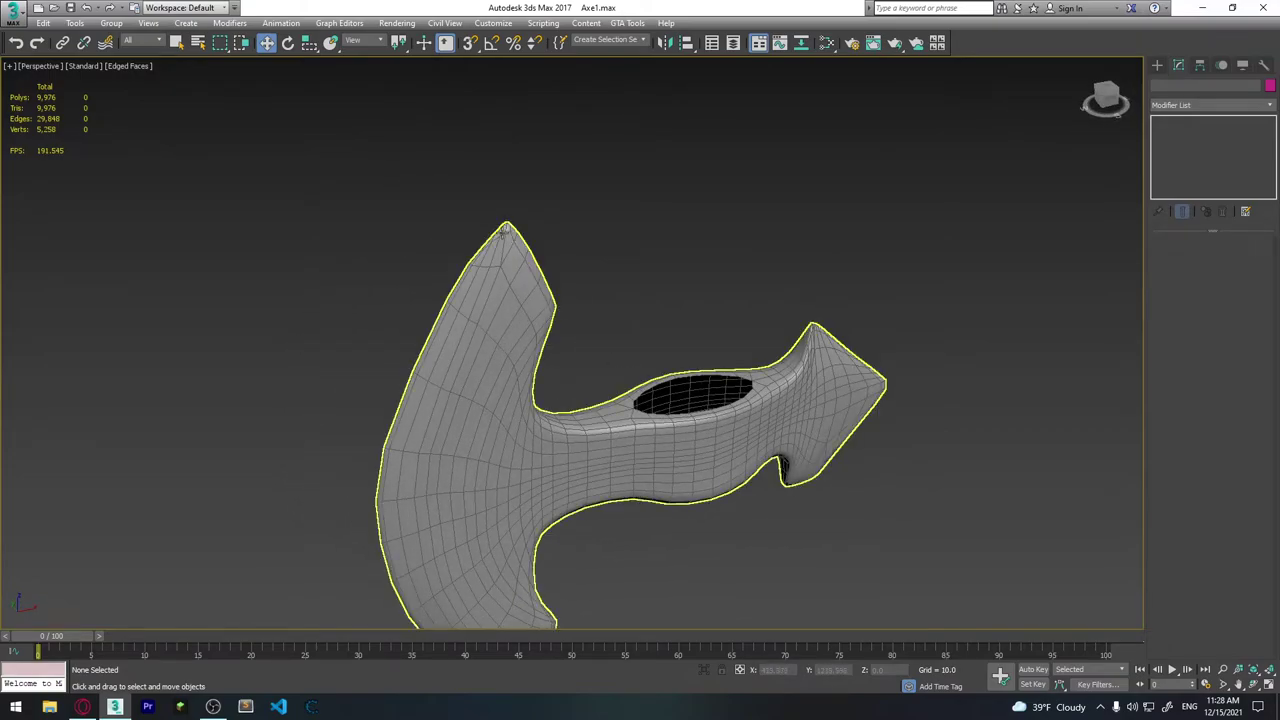
mouse_move(842, 465)
middle_mouse_down("alt")
mouse_move(830, 520)
mouse_move(707, 392)
mouse_move(721, 400)
middle_mouse_up("alt")
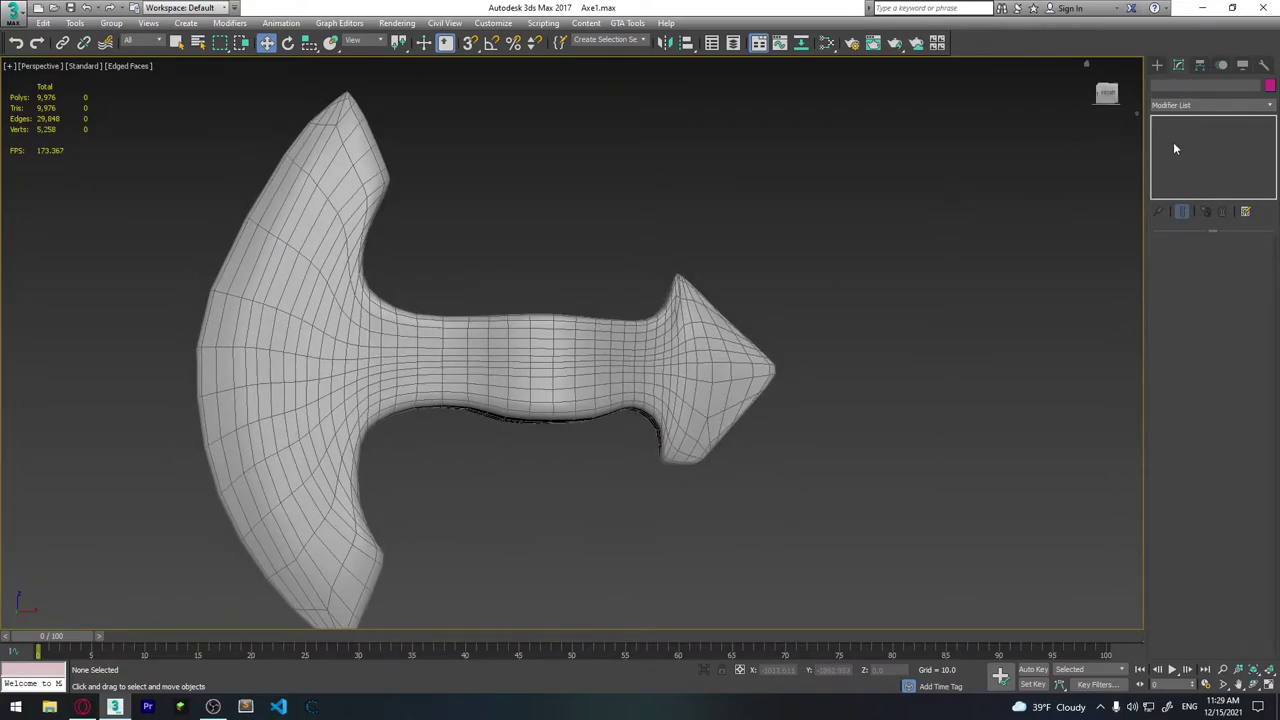
left_click(631, 354)
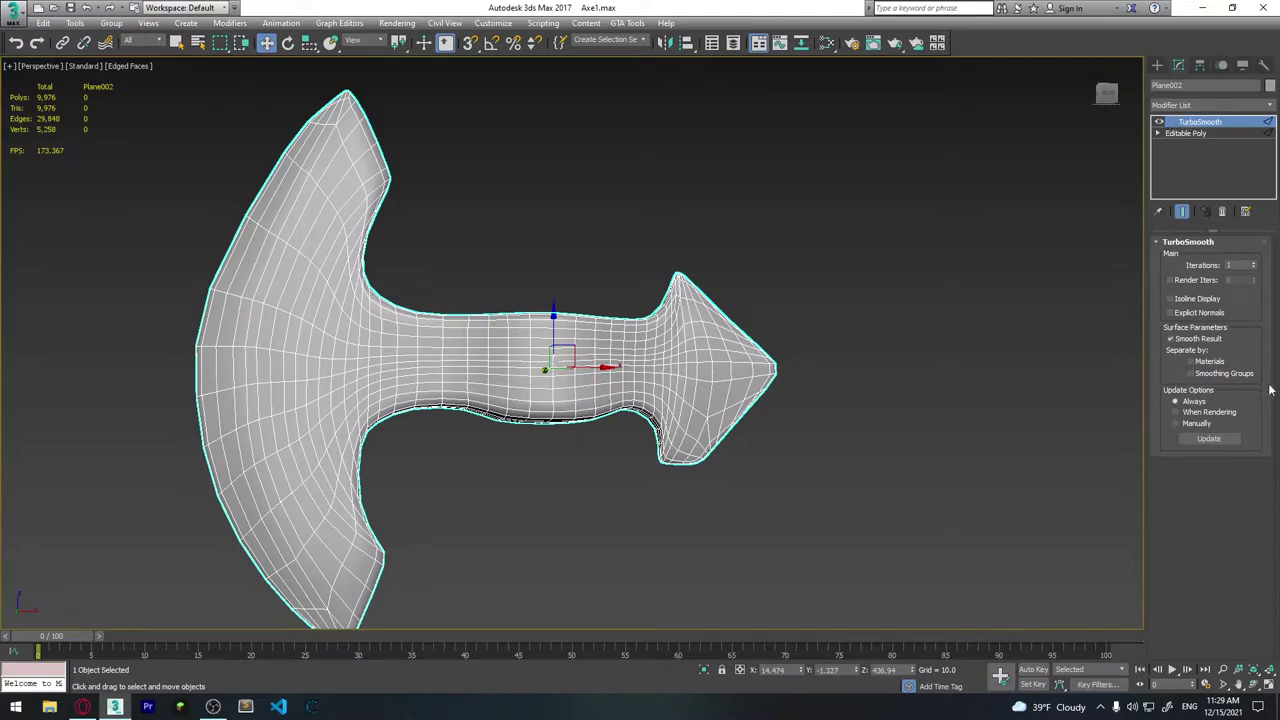
right_click(1195, 121)
Delete the TurboSmooth modifier, leaving the bare Editable Poly axe.
left_click(1134, 126)
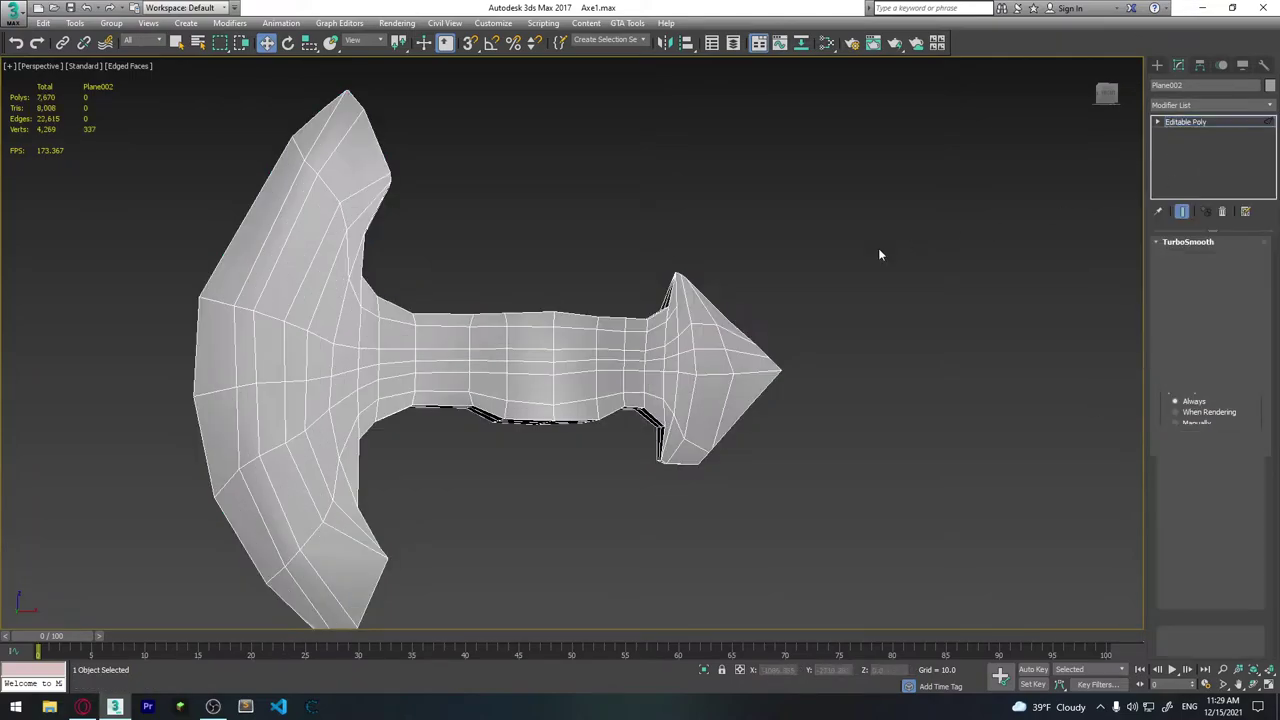
middle_click_drag(627, 429, 614, 377, "alt")
scroll(614, 377, "up", 5)
scroll(1260, 482, "down", 5)
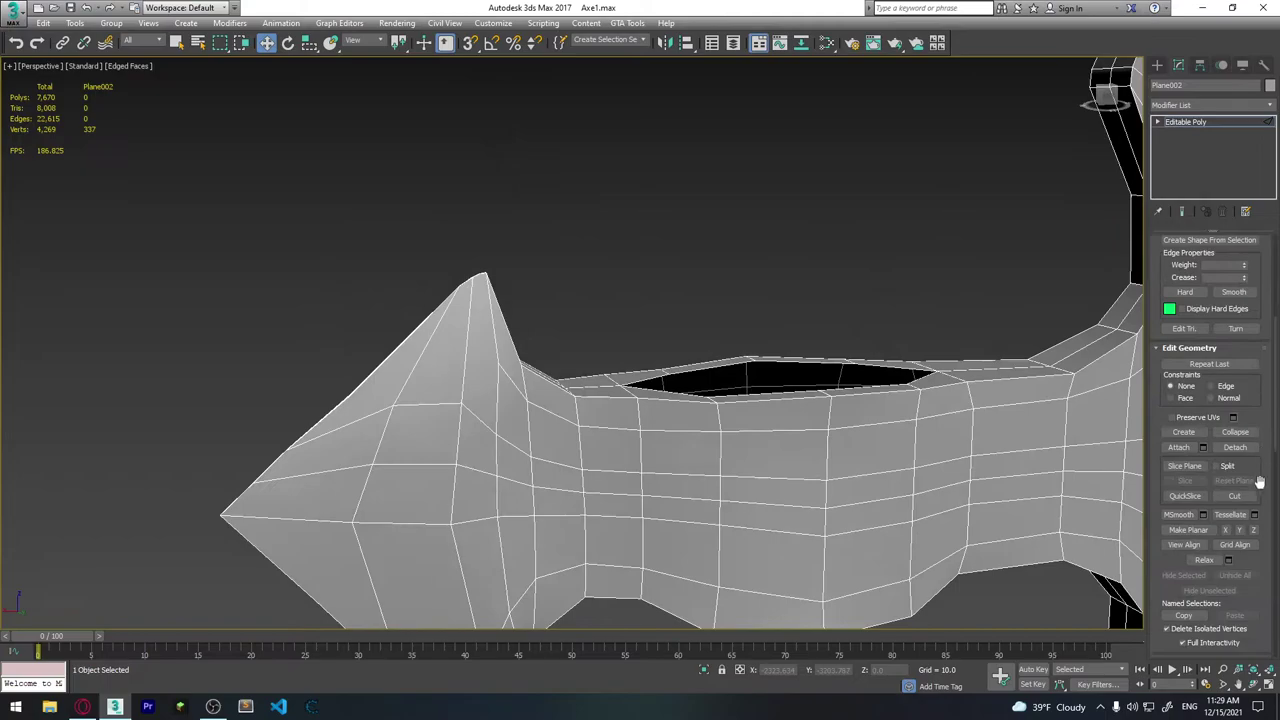
Activate the Cut tool and orbit to a clear view of the blade's pointed tip.
left_click(1238, 497)
scroll(506, 327, "up", 3)
mouse_move(506, 327)
middle_mouse_down("alt")
mouse_move(558, 522)
mouse_move(552, 464)
mouse_move(577, 463)
middle_mouse_up("alt")
scroll(557, 450, "up", 2)
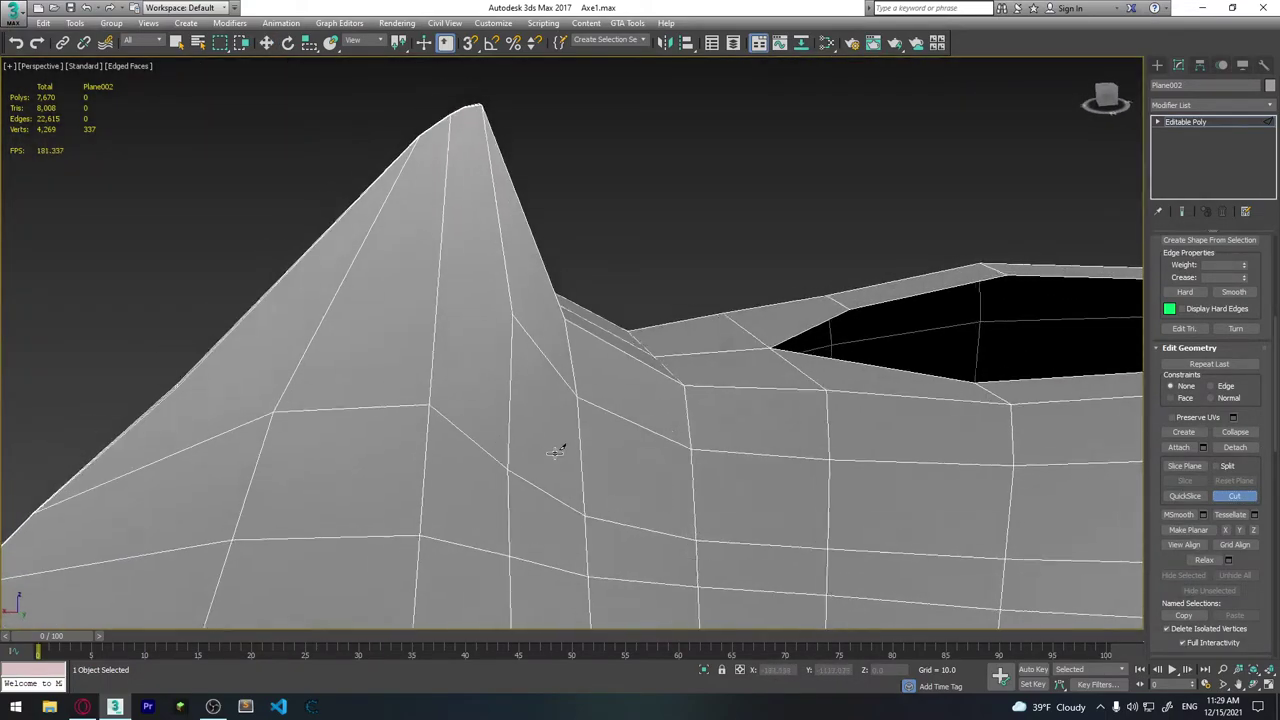
scroll(557, 452, "down", 2)
middle_click_drag(480, 337, 441, 296, "alt")
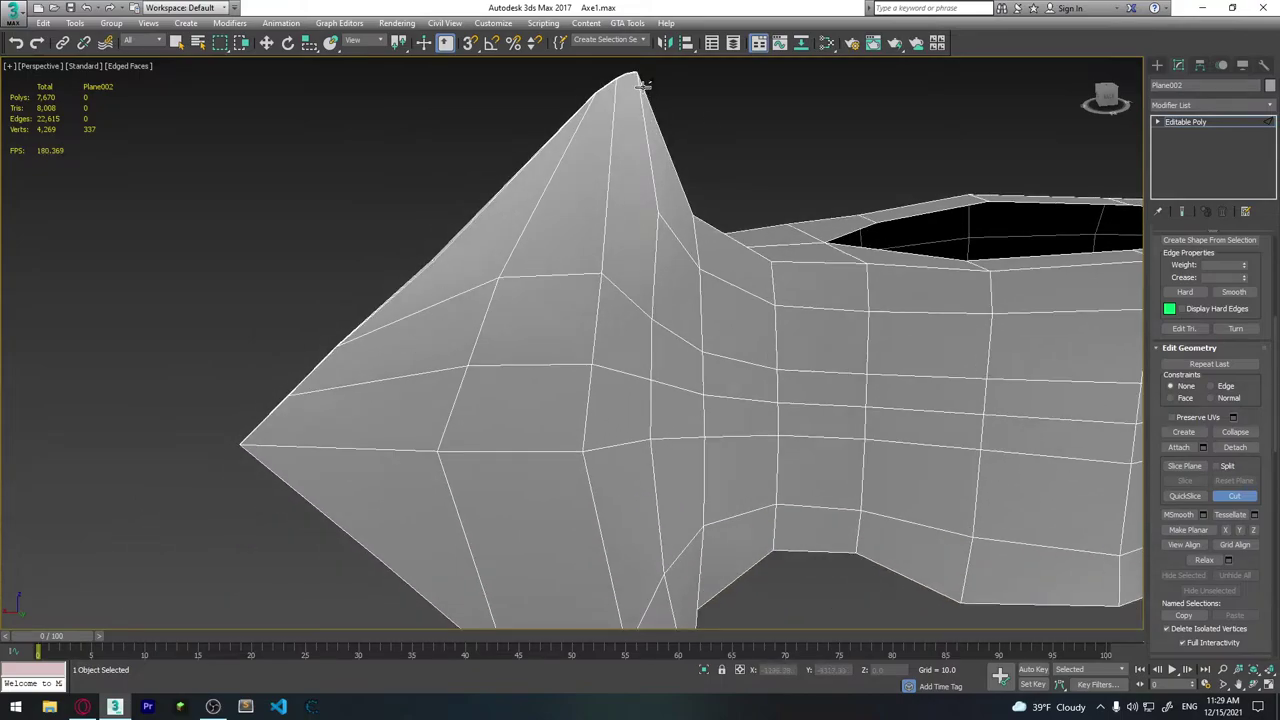
scroll(645, 85, "down", 2)
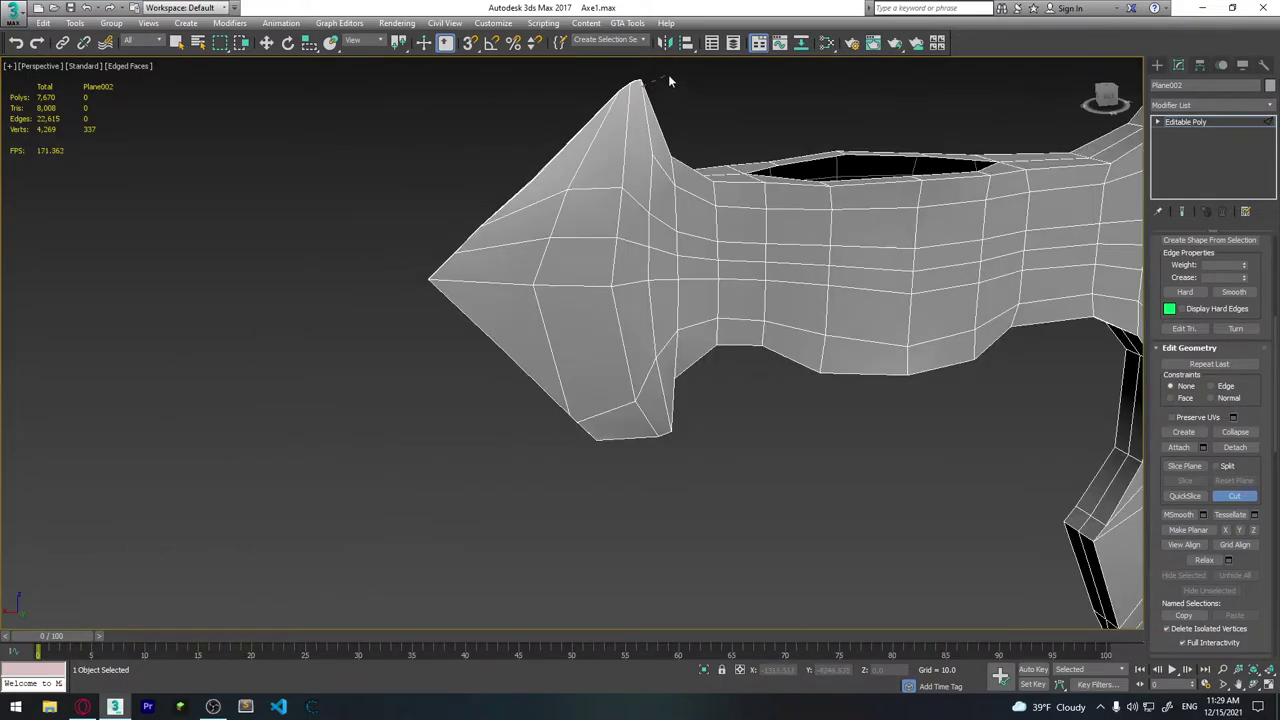
scroll(650, 110, "up", 3)
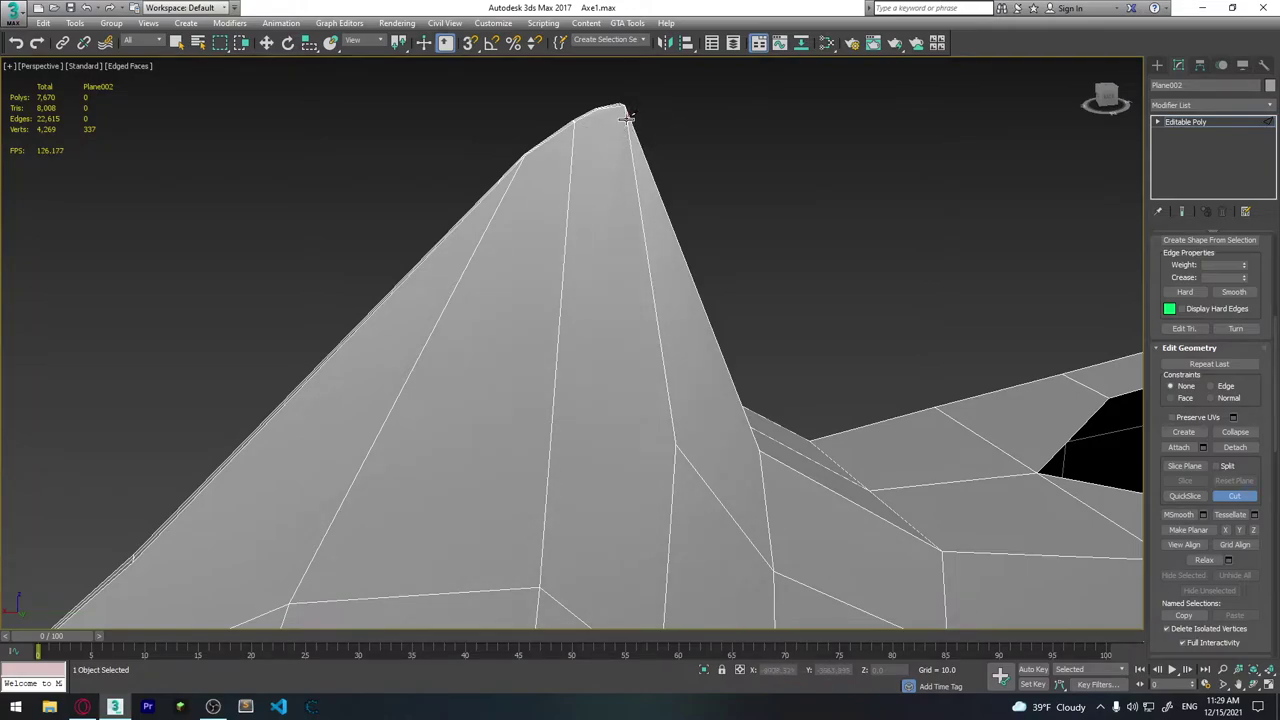
Cut edges from the tip's top vertex down the left ridge to the ridge vertex.
left_click(508, 186)
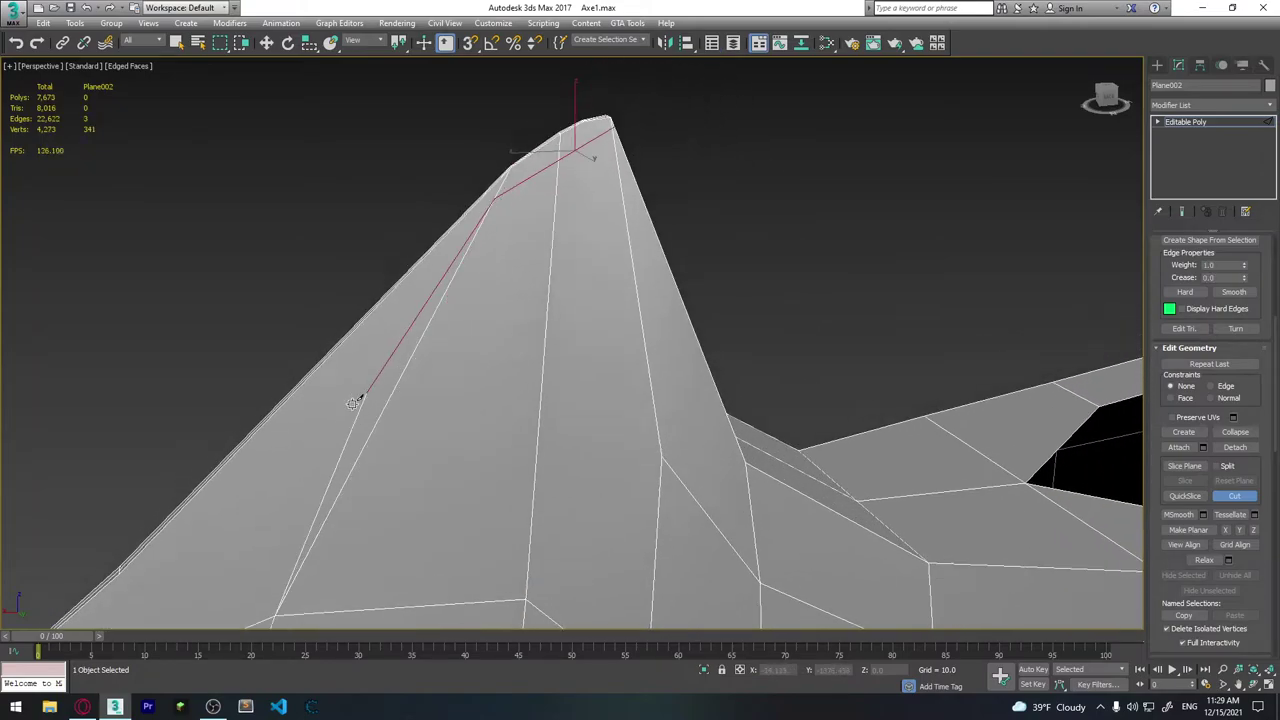
scroll(354, 398, "up", 5)
scroll(340, 376, "down", 5)
left_click(362, 252)
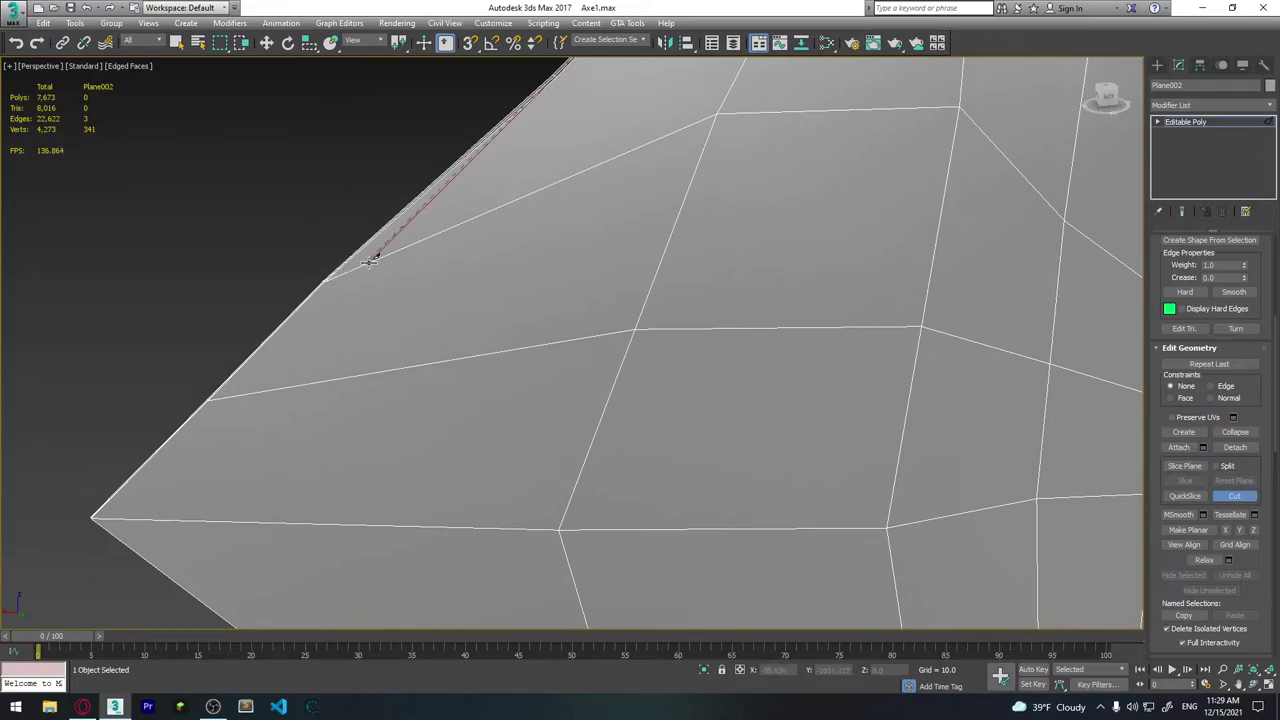
scroll(366, 250, "down", 2)
middle_click_drag(335, 312, 377, 224)
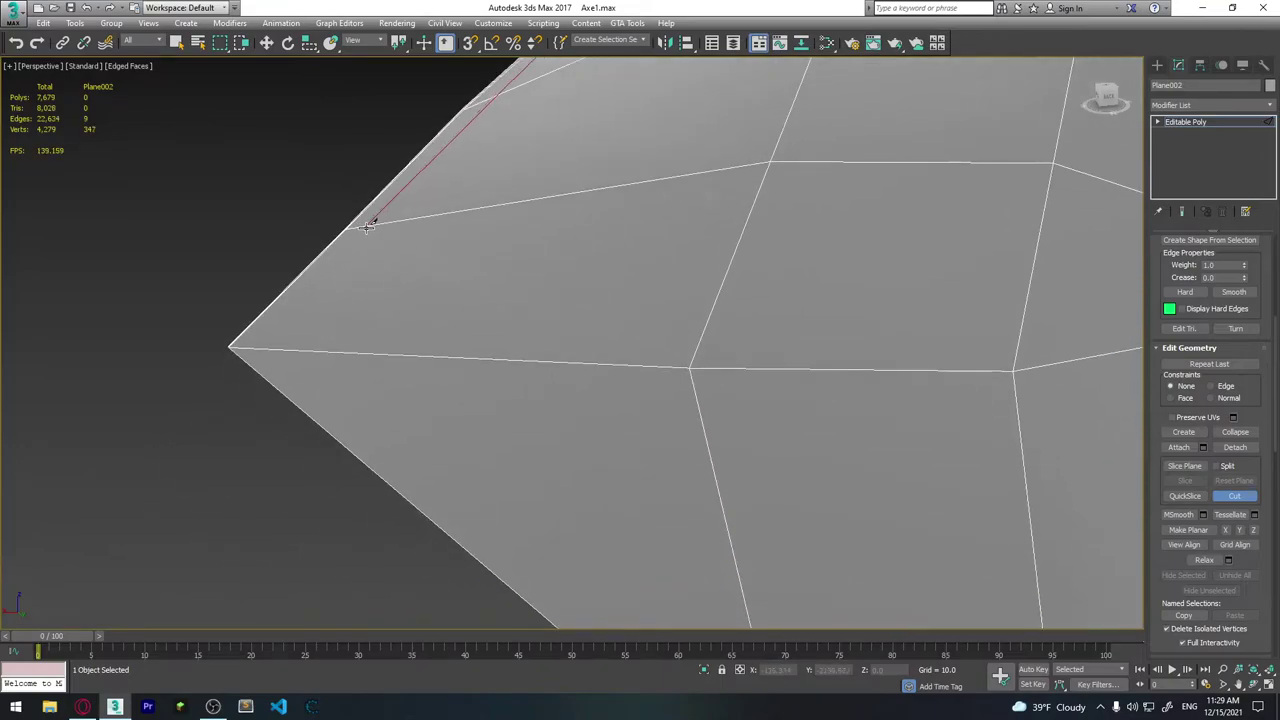
left_click(268, 352)
middle_click_drag(268, 352, 314, 149)
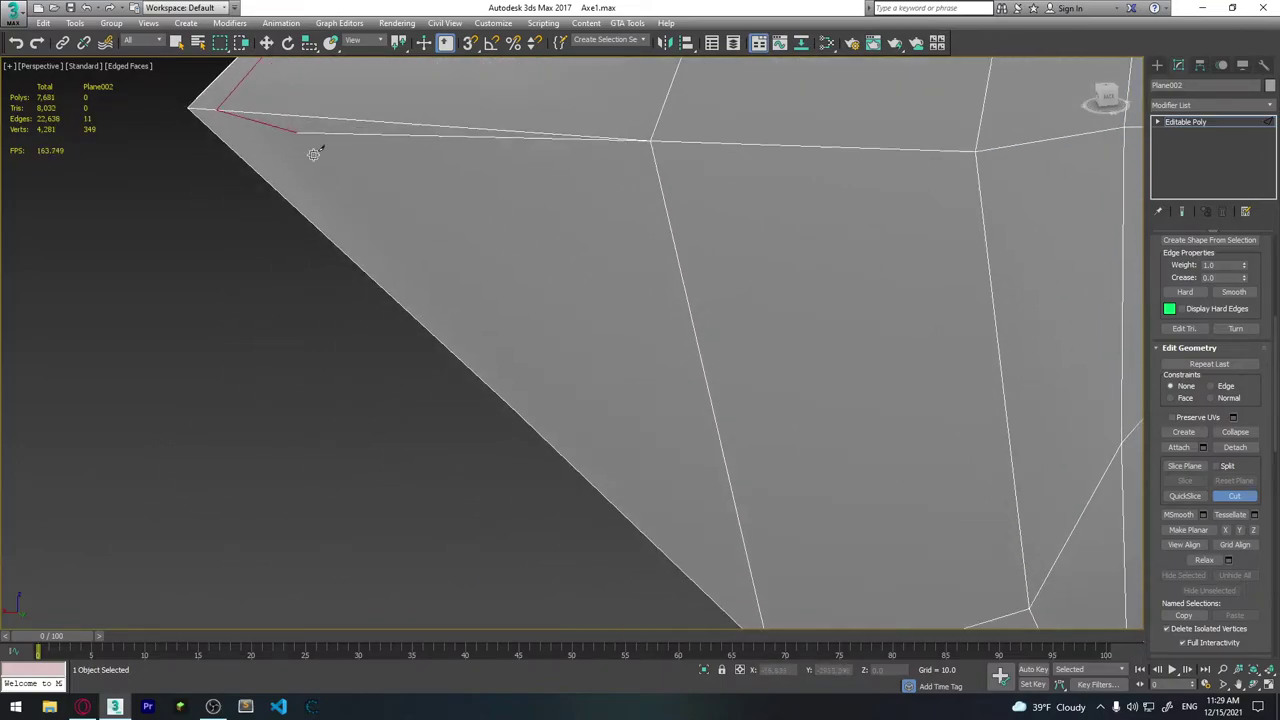
Continue the cut with points near the bottom edge and where the line bends.
middle_click_drag(694, 471, 603, 206)
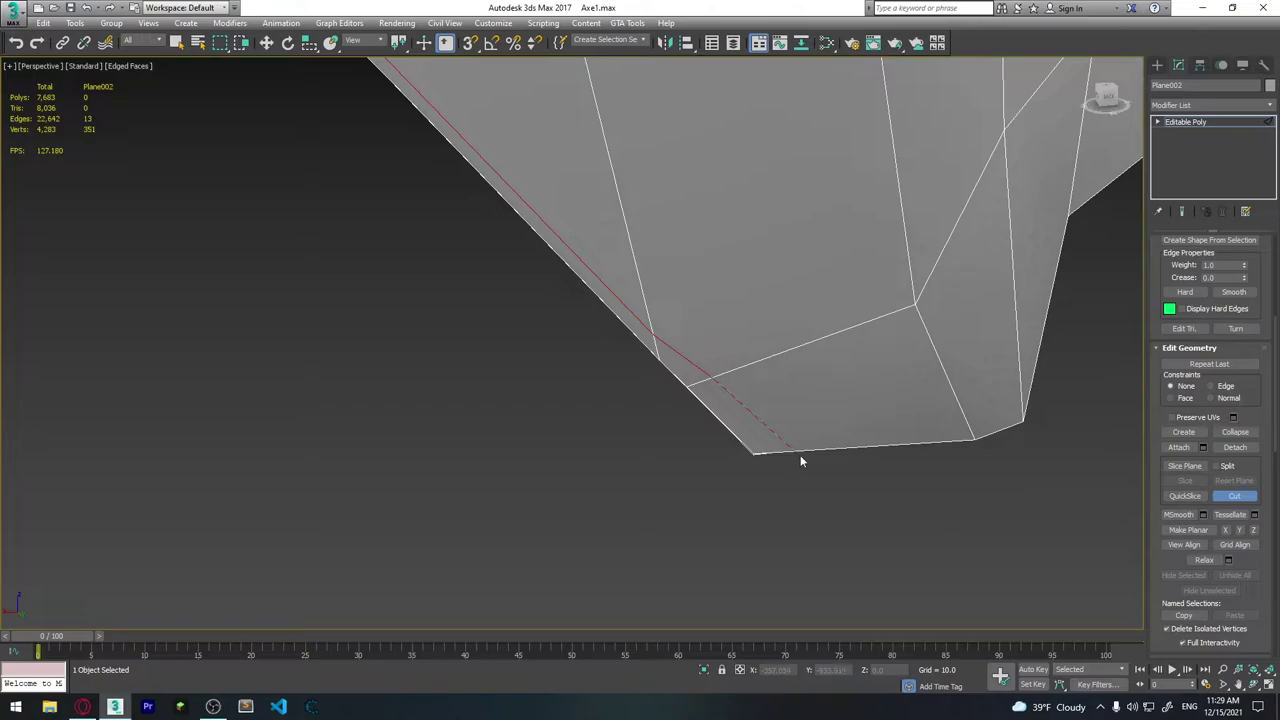
left_click(956, 409)
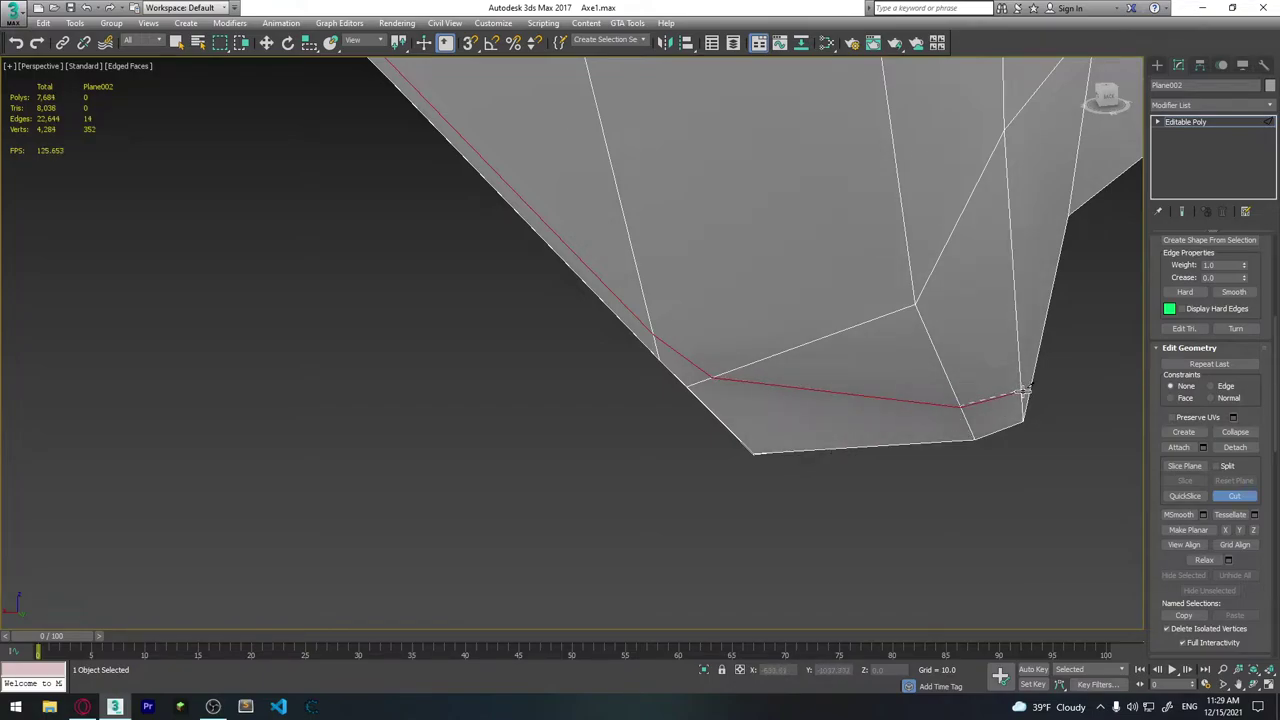
middle_click_drag(1069, 253, 717, 449)
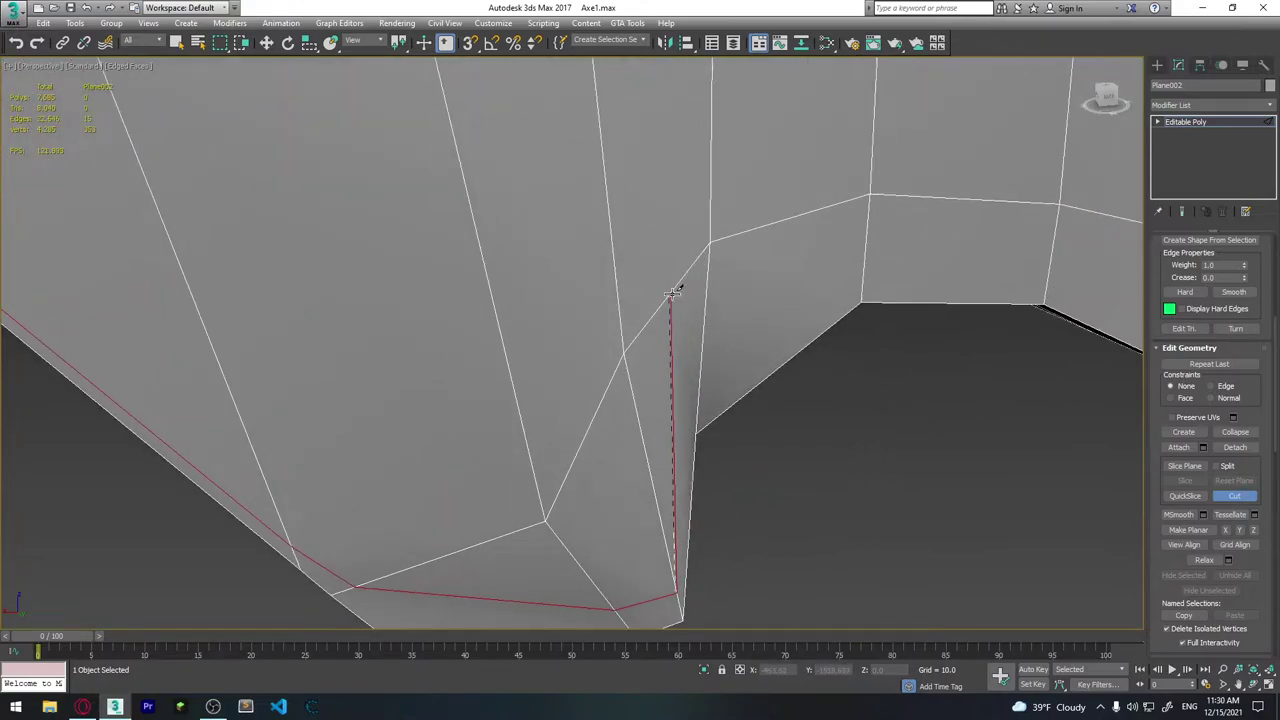
left_click(672, 295)
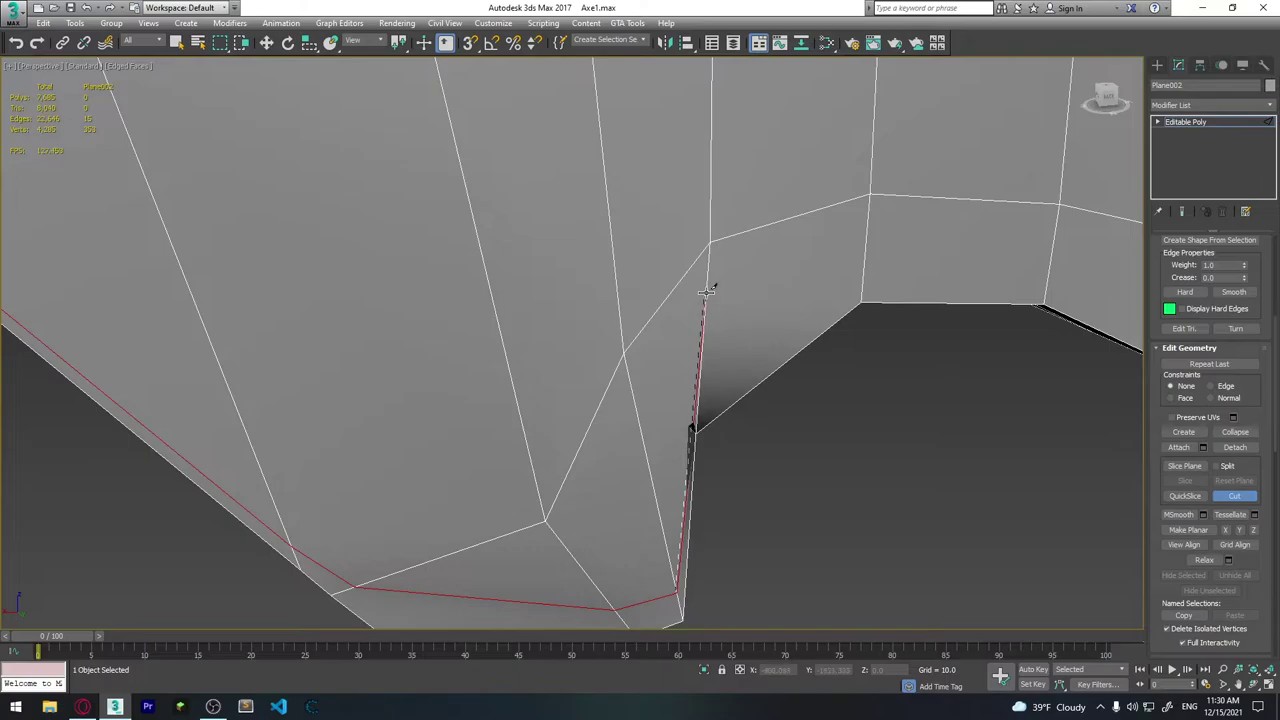
Extend the cut across the face left of the column, then undo the misplaced last segment.
mouse_move(703, 308)
middle_mouse_down("alt")
mouse_move(574, 346)
mouse_move(577, 357)
middle_mouse_up("alt")
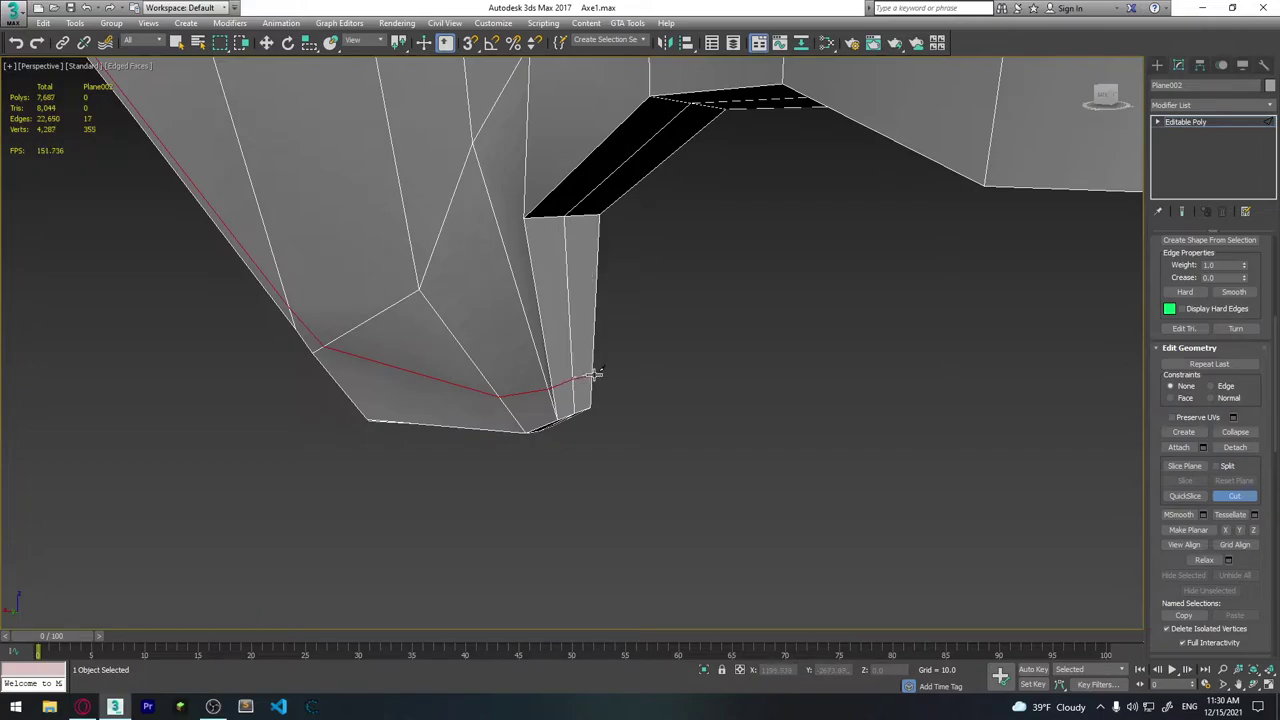
scroll(650, 395, "up", 3)
middle_click_drag(551, 383, 480, 374, "alt")
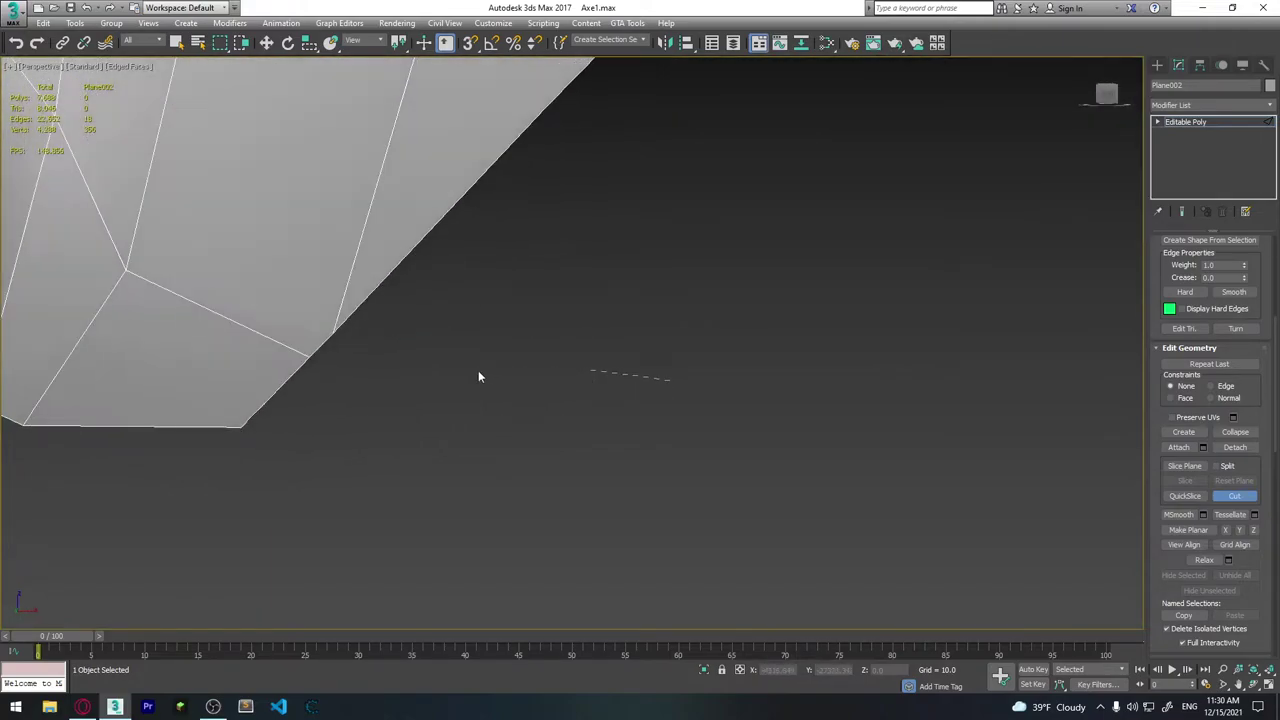
middle_click_drag(106, 386, 248, 343)
left_click(244, 356)
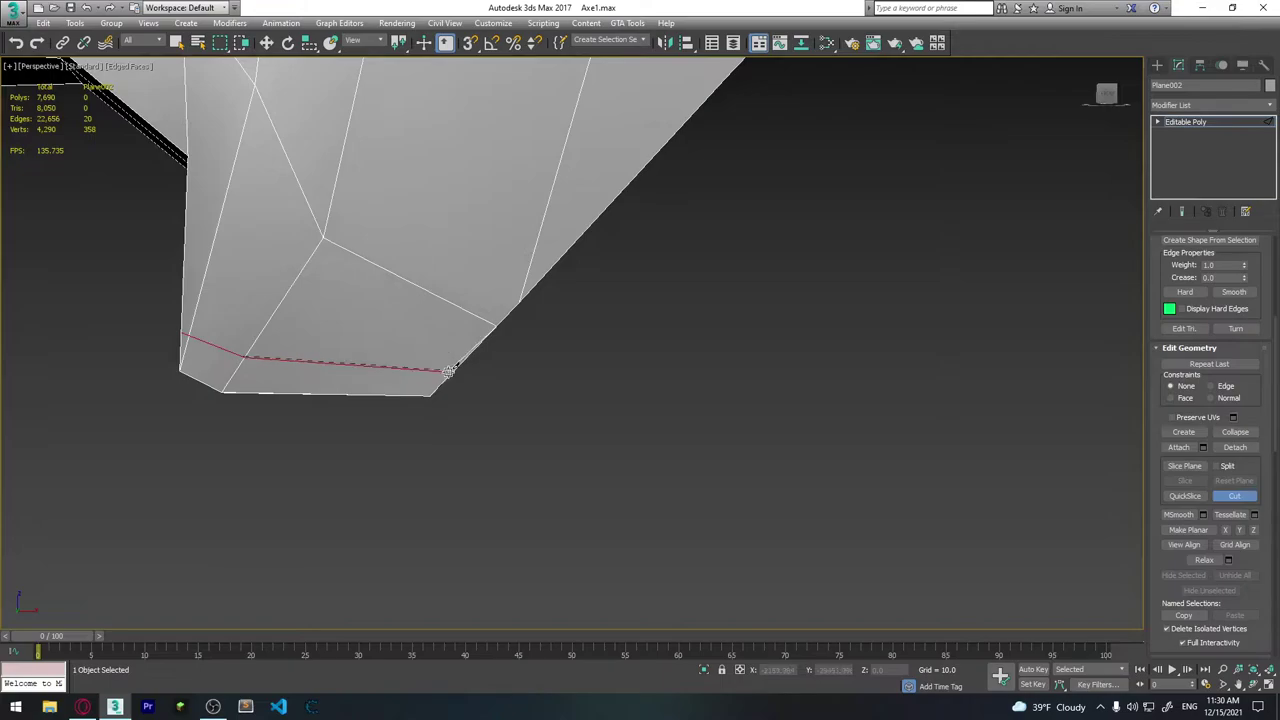
left_click(469, 311)
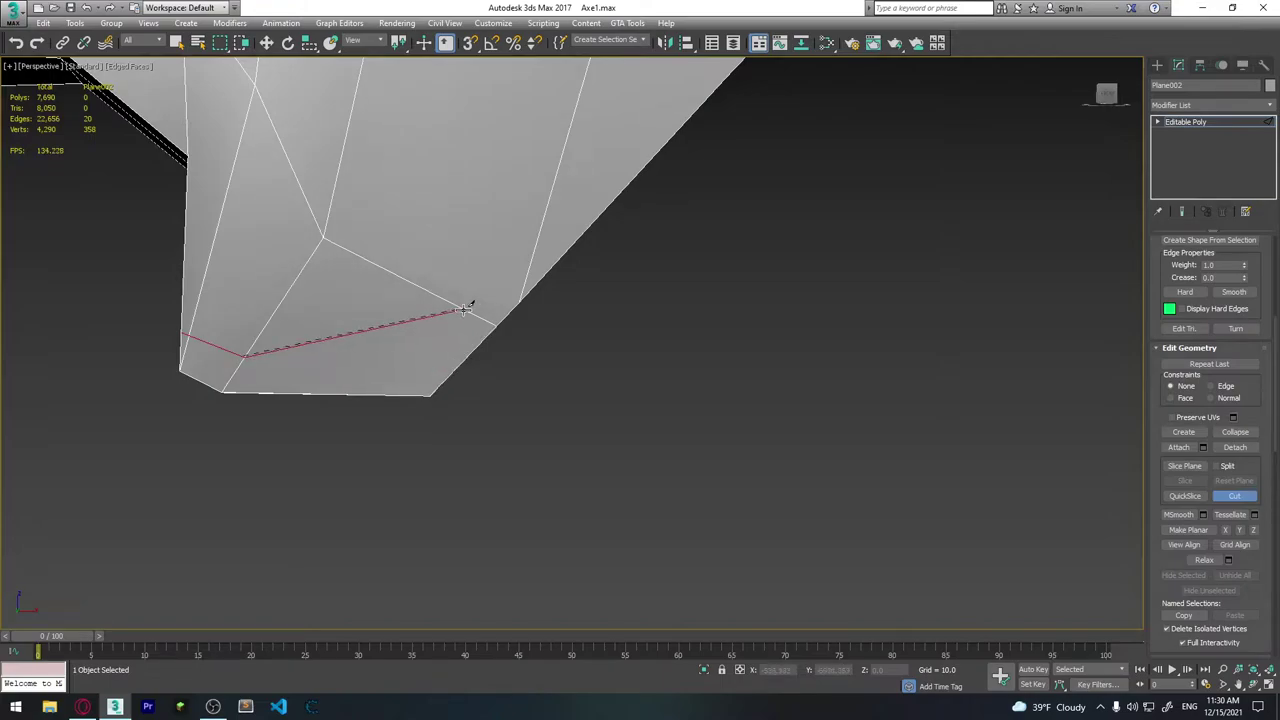
mouse_move(494, 346)
middle_mouse_down("alt")
mouse_move(449, 337)
mouse_move(477, 346)
middle_mouse_up("alt")
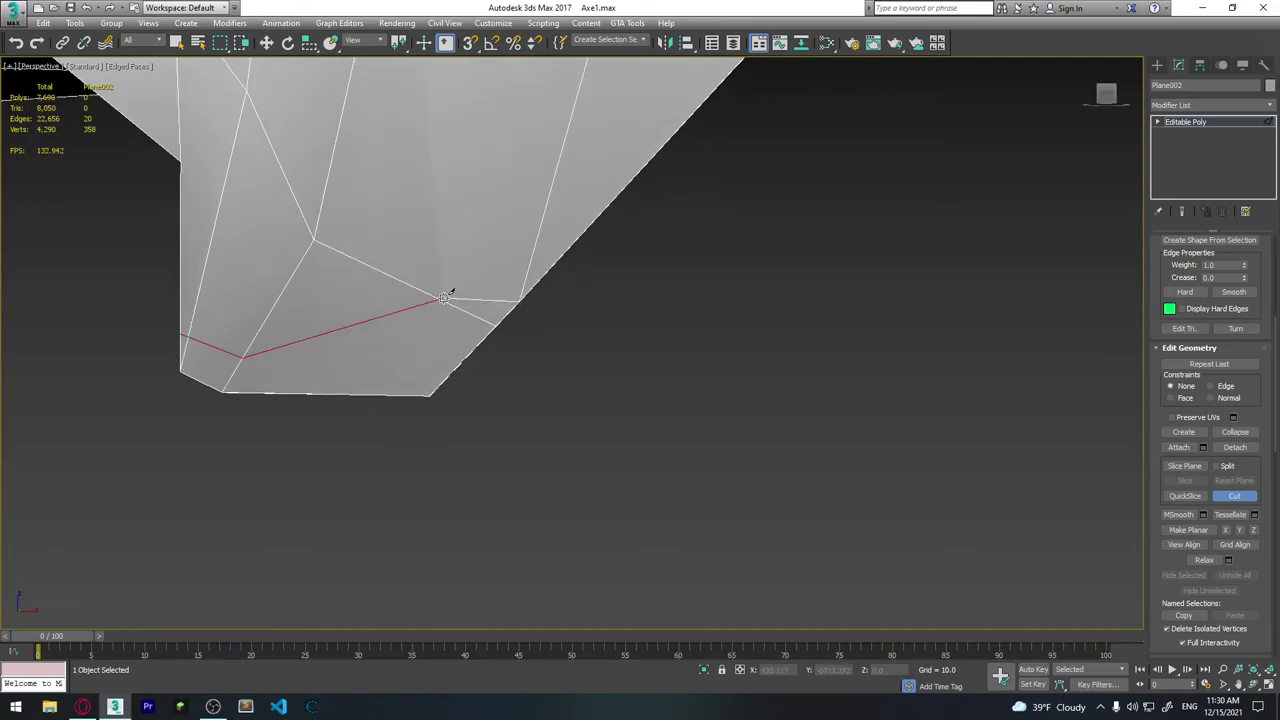
mouse_move(449, 374)
middle_mouse_down("alt")
mouse_move(417, 314)
mouse_move(557, 329)
mouse_move(575, 311)
middle_mouse_up("alt")
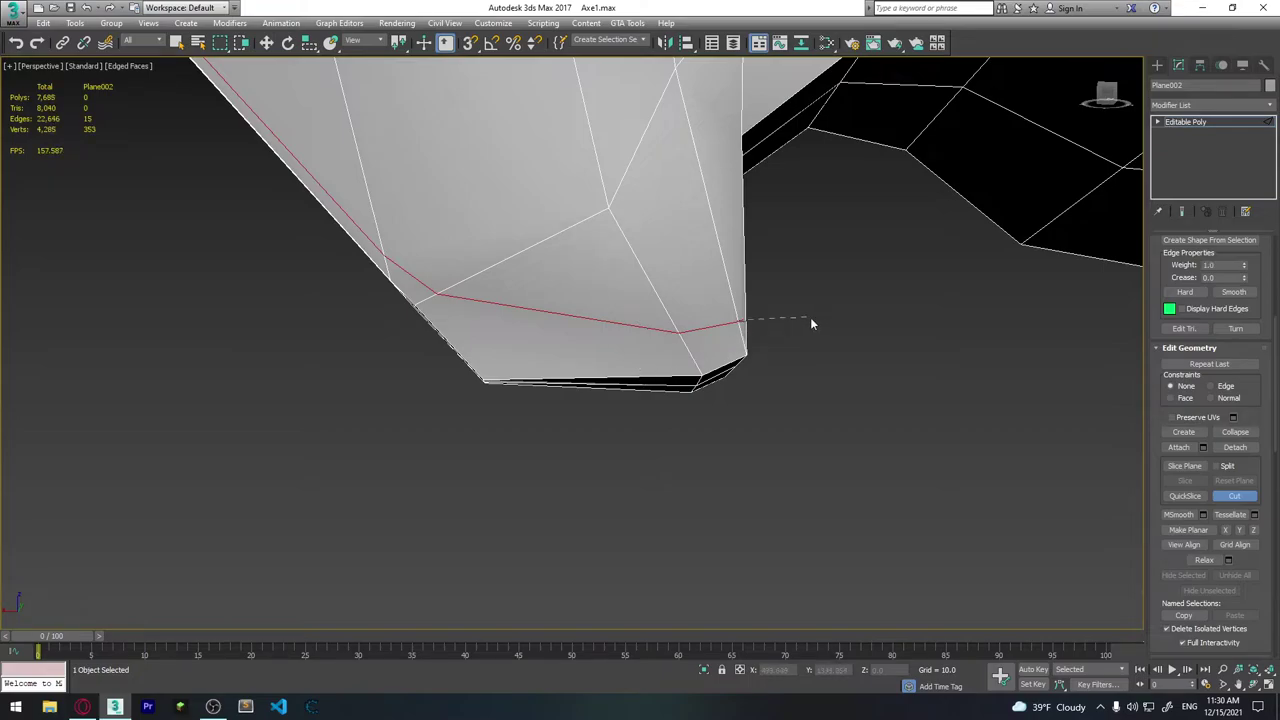
key("ctrl+z")
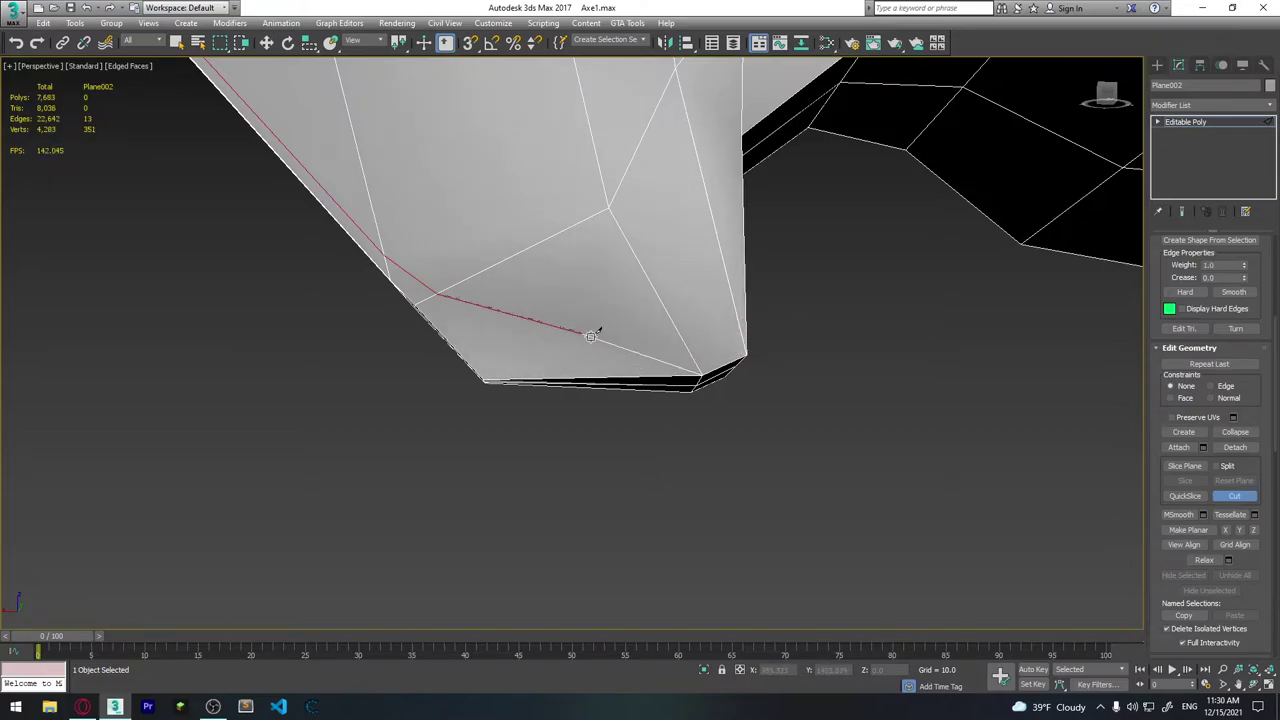
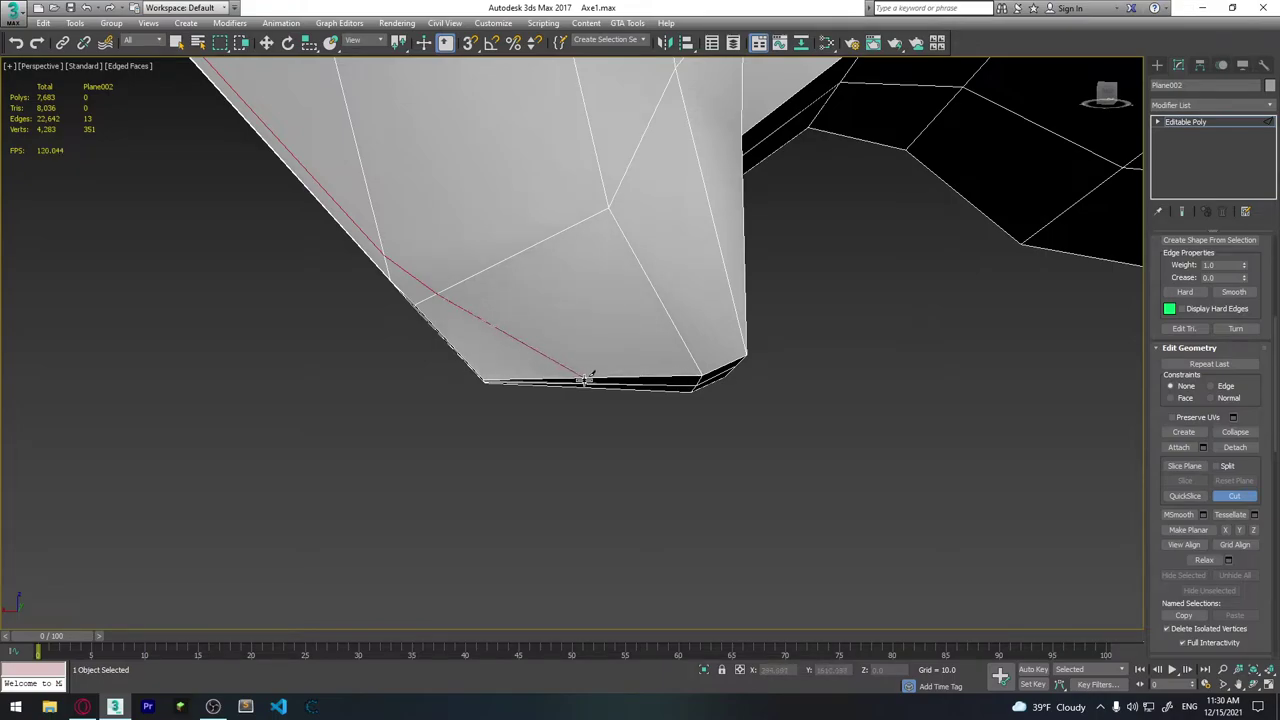
Extend the cut line across the underside of the axe head.
middle_click_drag(585, 378, 587, 222)
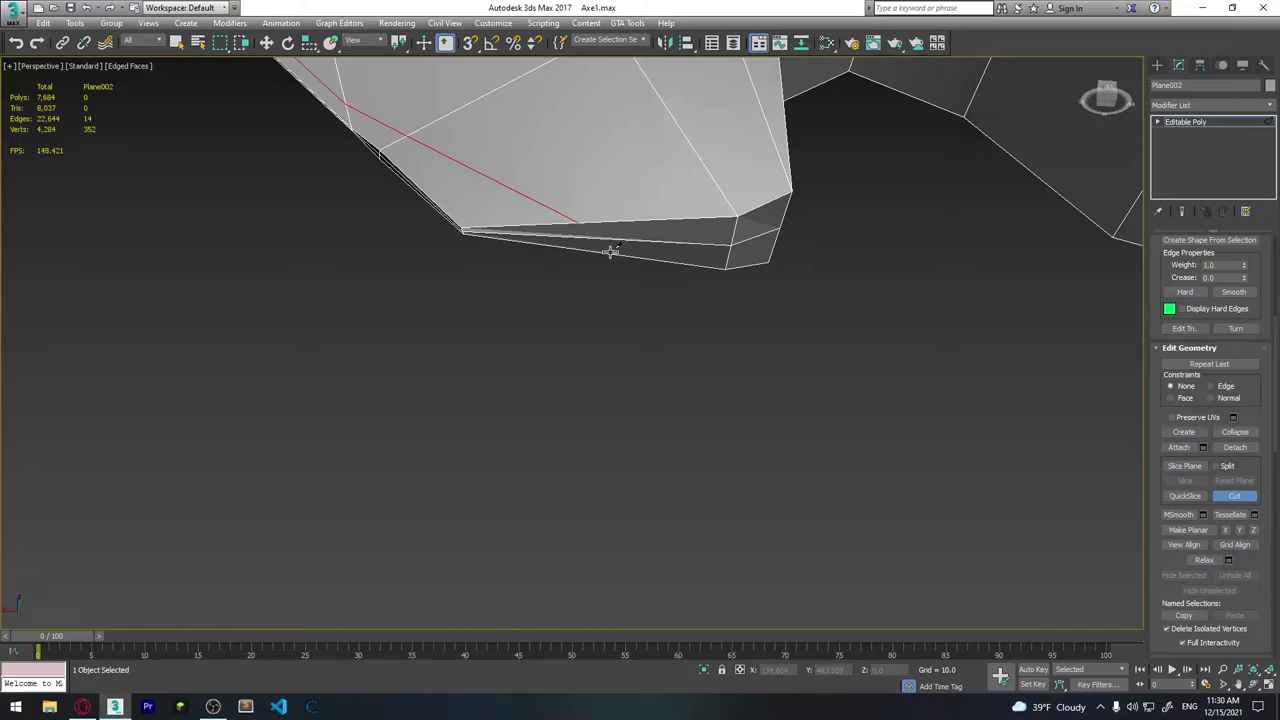
mouse_move(611, 251)
middle_mouse_down()
mouse_move(606, 223)
mouse_move(598, 234)
middle_mouse_up()
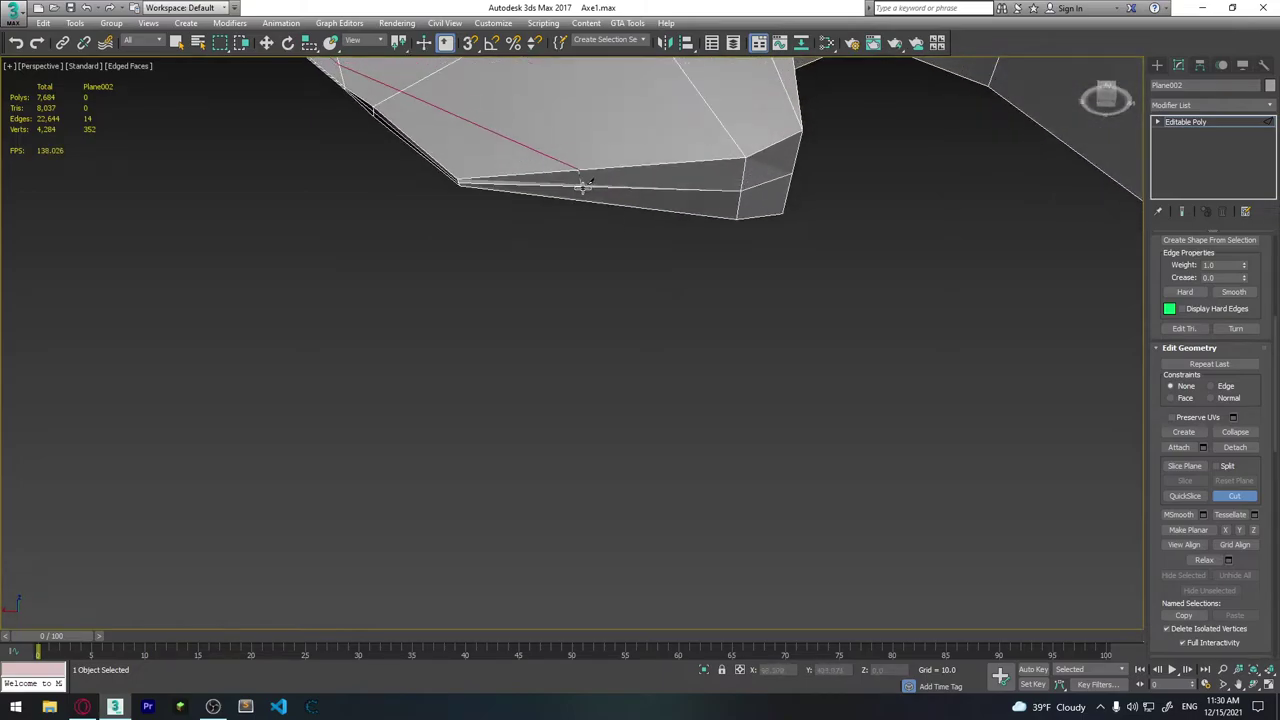
mouse_move(597, 185)
middle_mouse_down("alt")
mouse_move(614, 163)
mouse_move(666, 174)
mouse_move(468, 424)
mouse_move(517, 291)
mouse_move(537, 291)
mouse_move(366, 223)
mouse_move(446, 289)
middle_mouse_up("alt")
scroll(414, 380, "up", 1)
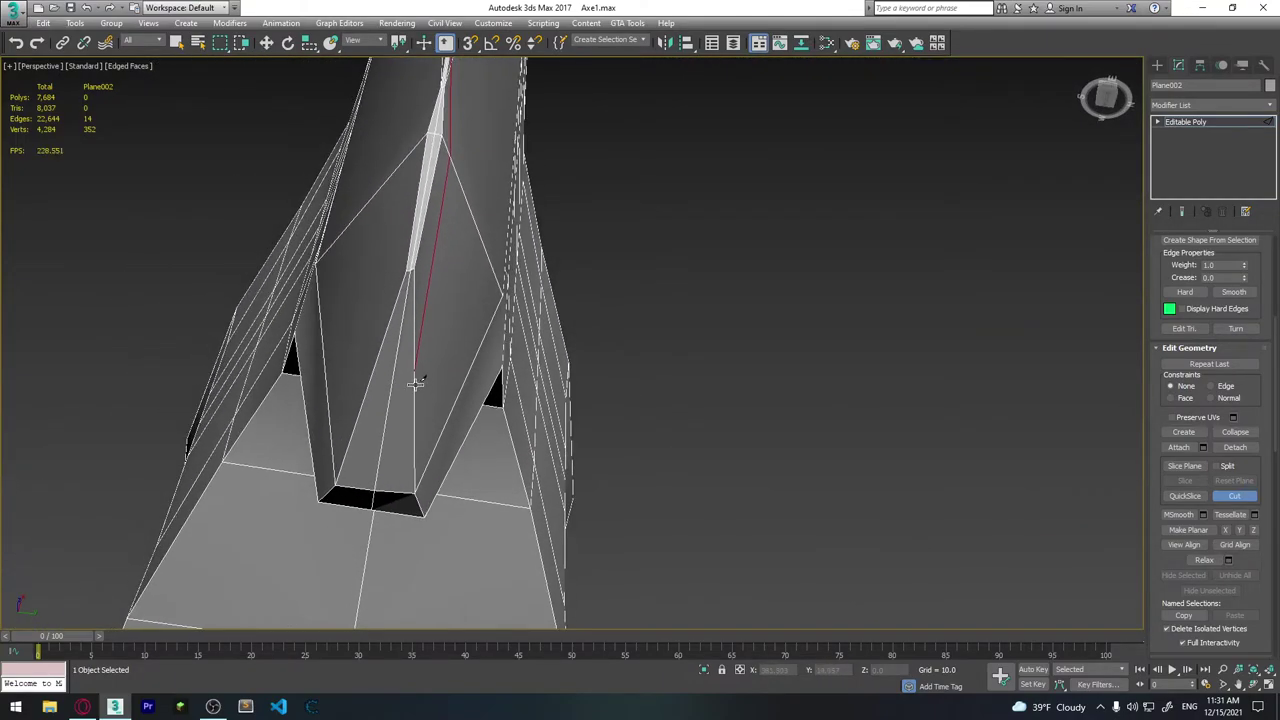
scroll(414, 372, "up", 1)
scroll(409, 380, "up", 2)
scroll(400, 350, "up", 2)
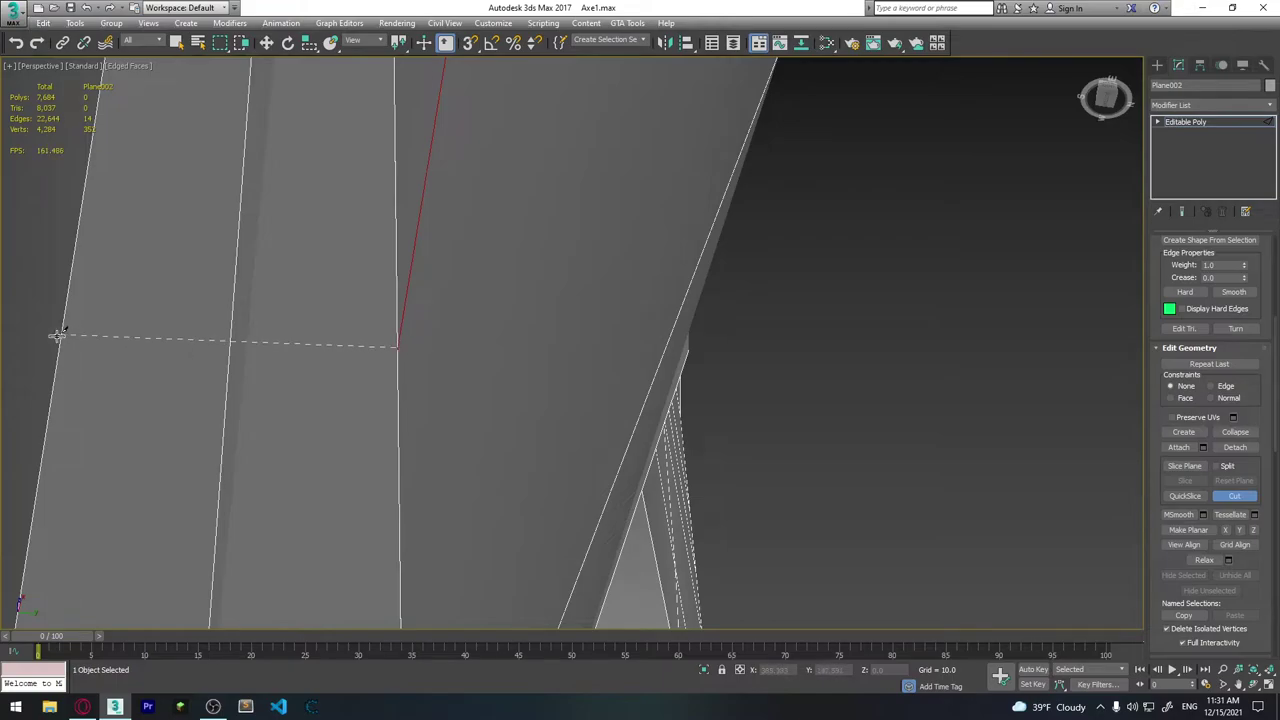
scroll(354, 386, "down", 3)
scroll(354, 386, "down", 2)
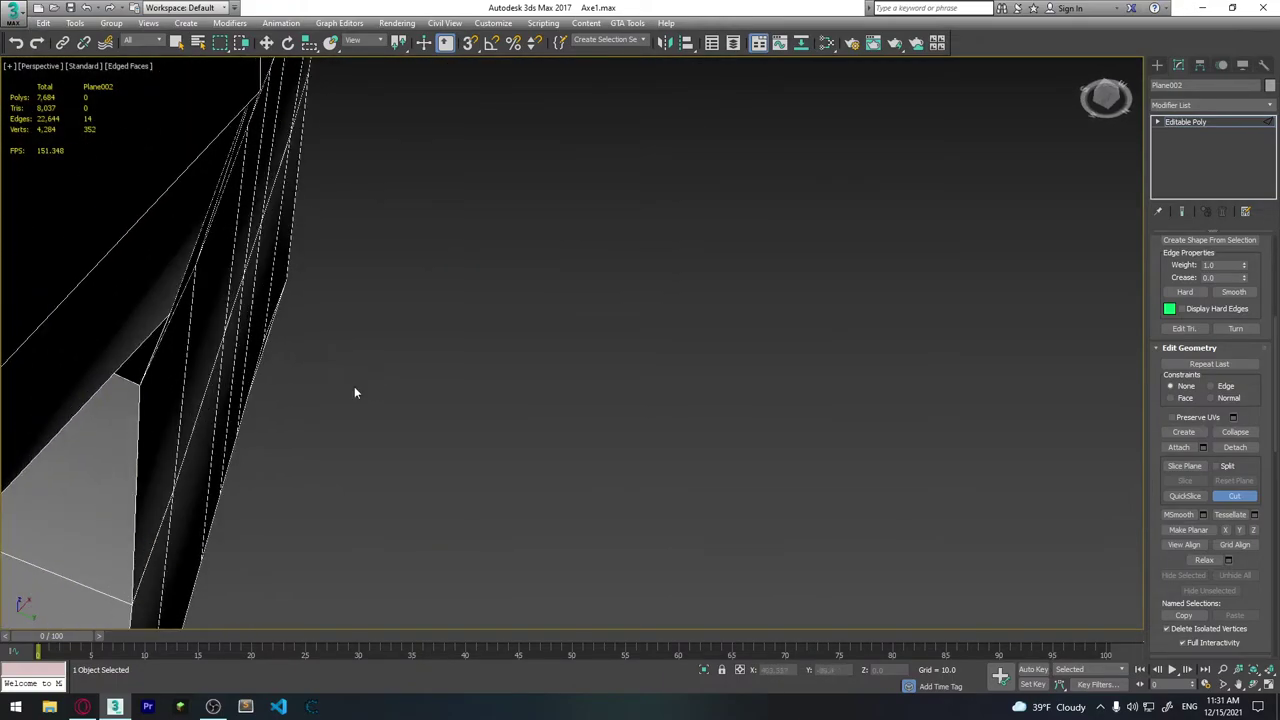
scroll(364, 385, "down", 2)
scroll(400, 424, "down", 1)
middle_click_drag(401, 424, 436, 464, "alt")
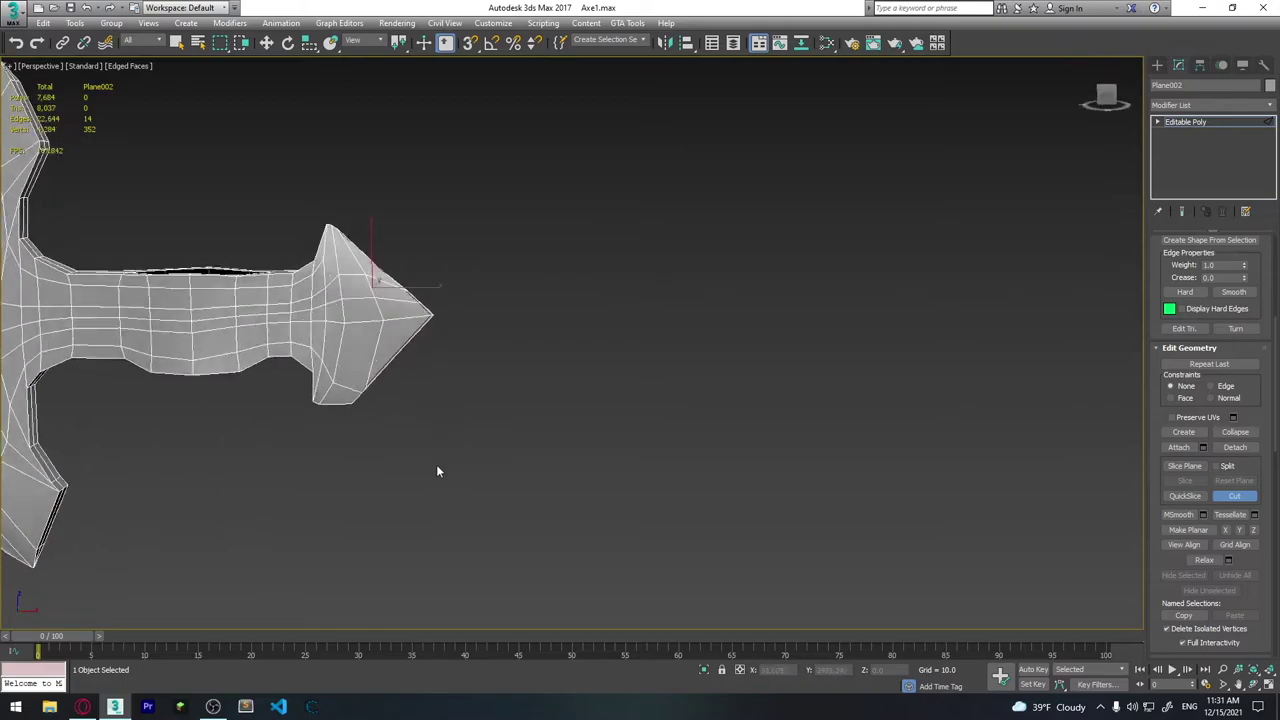
scroll(455, 400, "up", 2)
scroll(475, 335, "up", 4)
mouse_move(314, 291)
middle_mouse_down("alt")
mouse_move(414, 343)
mouse_move(246, 249)
middle_mouse_up("alt")
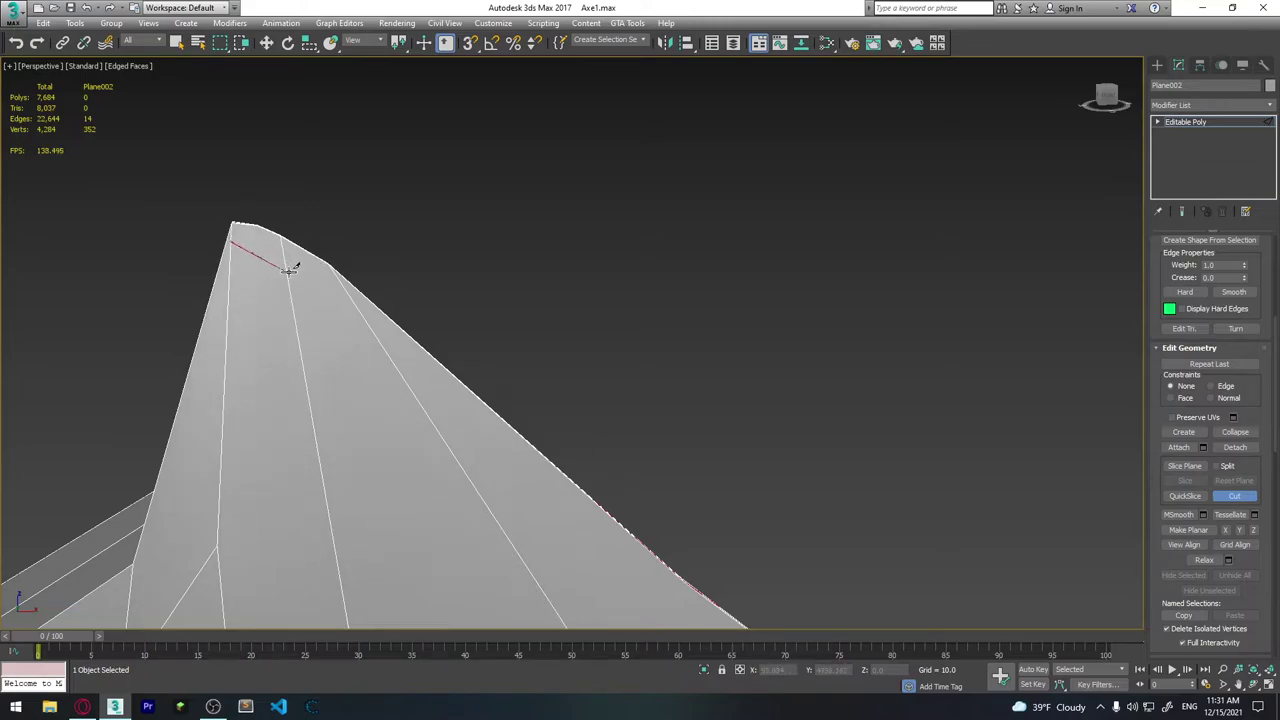
left_click(449, 406)
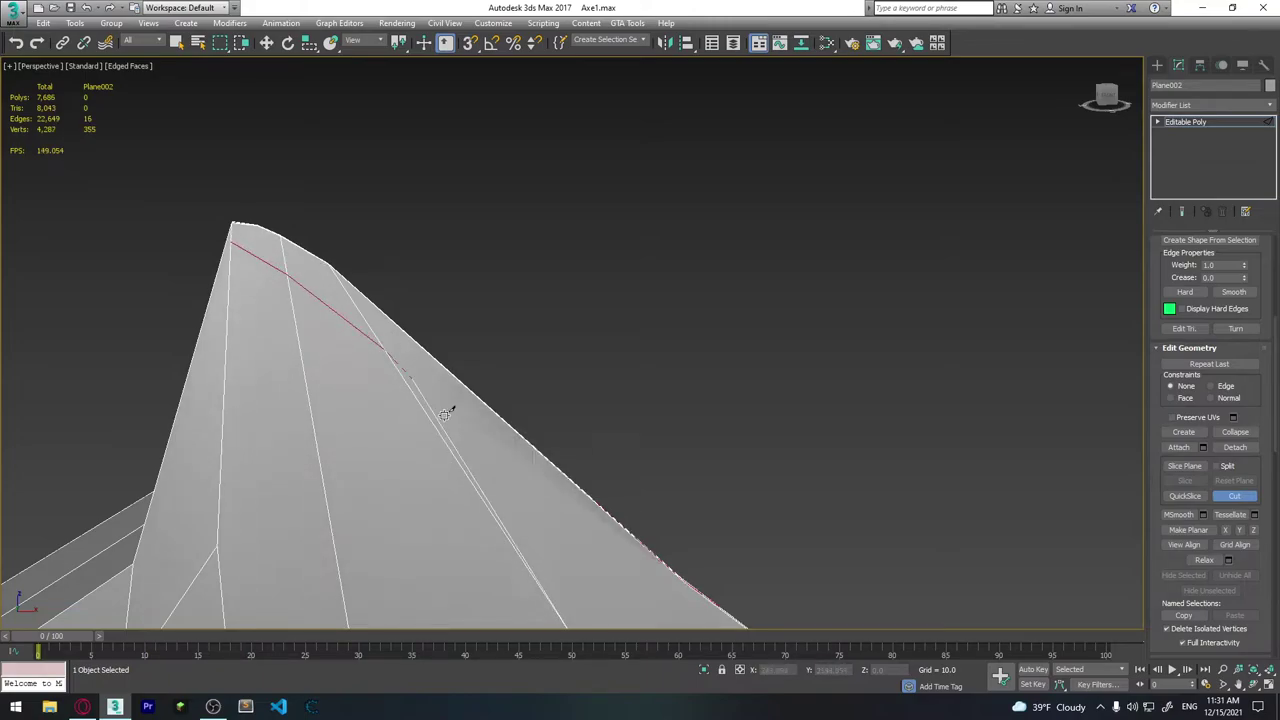
Continue the cut through edge points up to the pointed tip vertex.
scroll(449, 406, "up", 3)
middle_click_drag(449, 406, 302, 189)
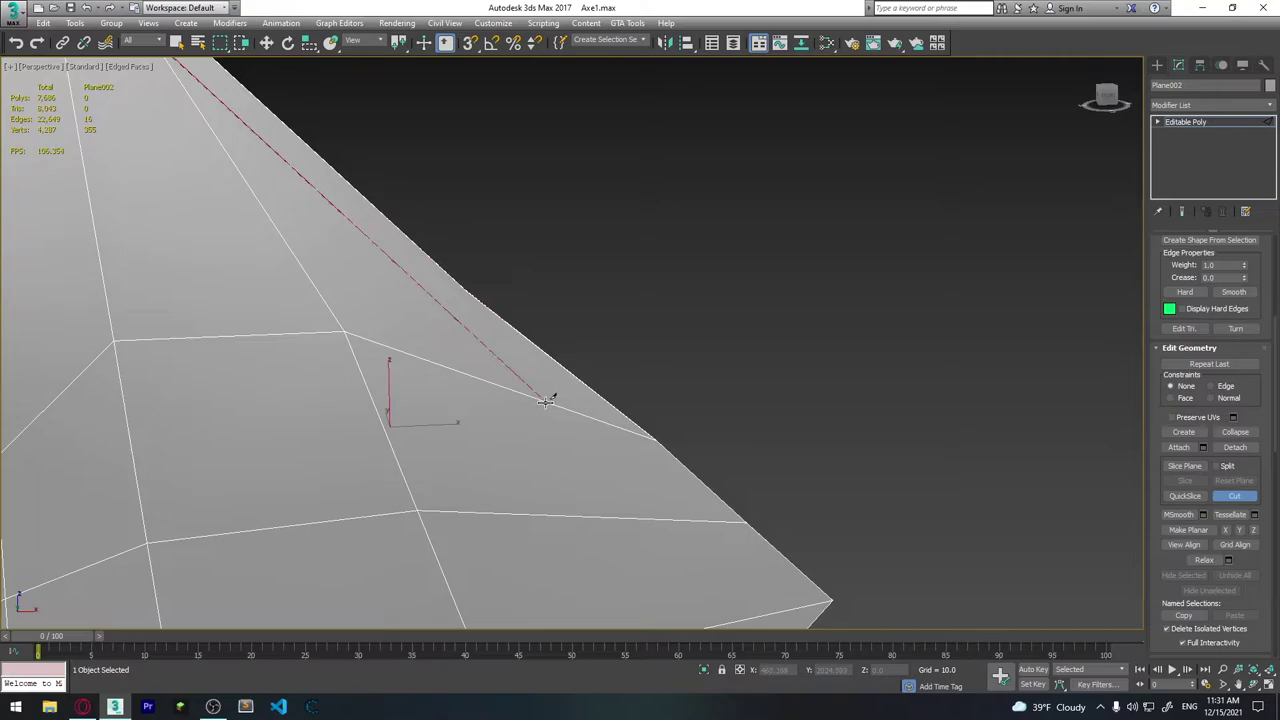
middle_click_drag(626, 494, 554, 308)
left_click(574, 326)
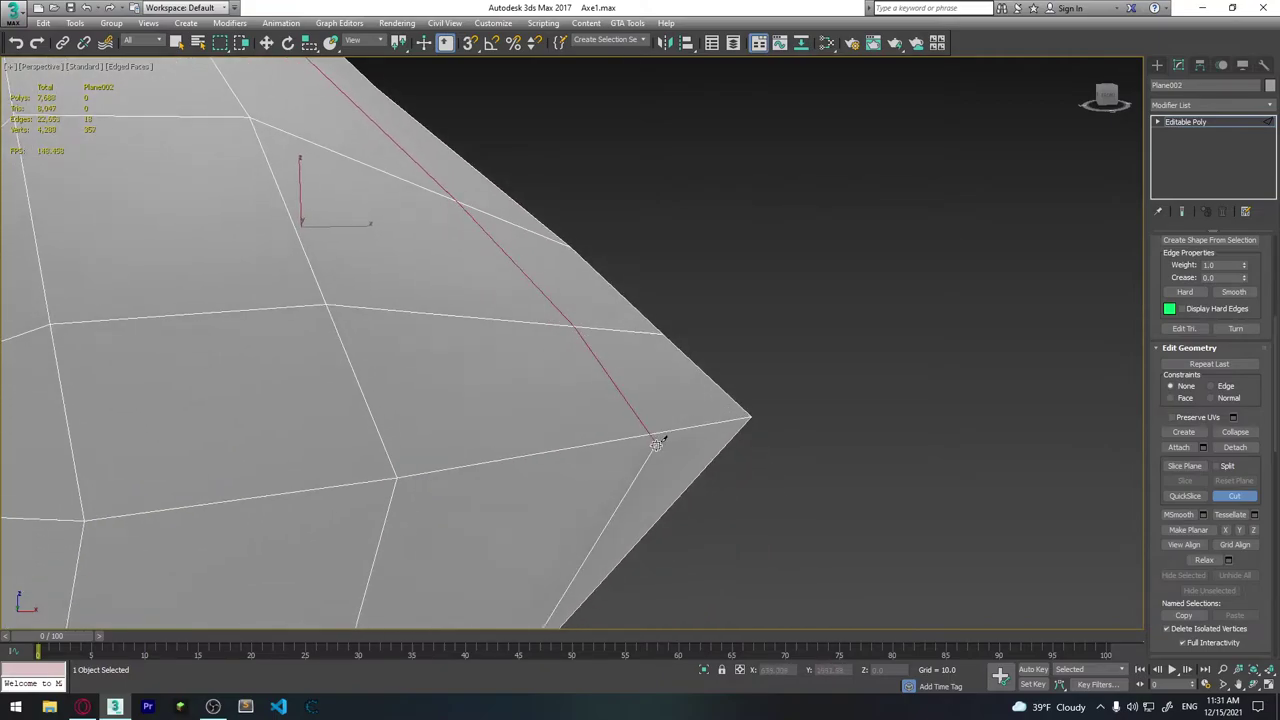
left_click(660, 432)
middle_click_drag(666, 437, 723, 171)
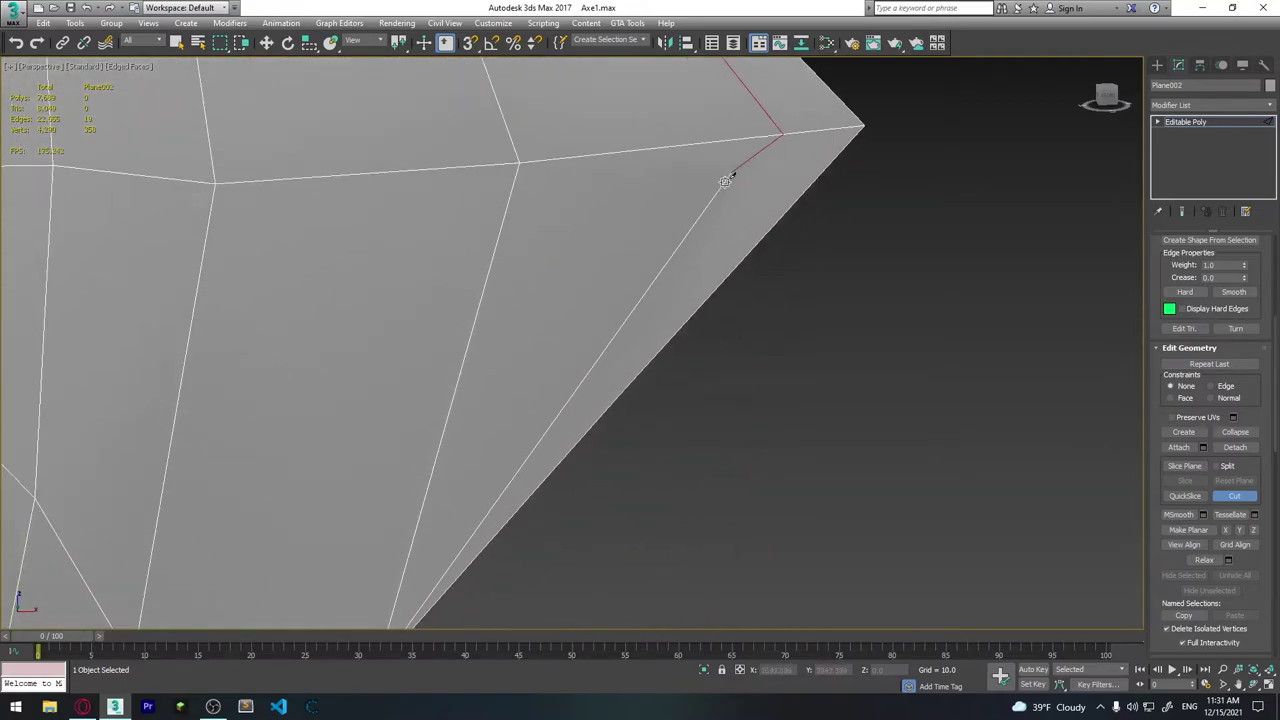
middle_click_drag(412, 583, 420, 410)
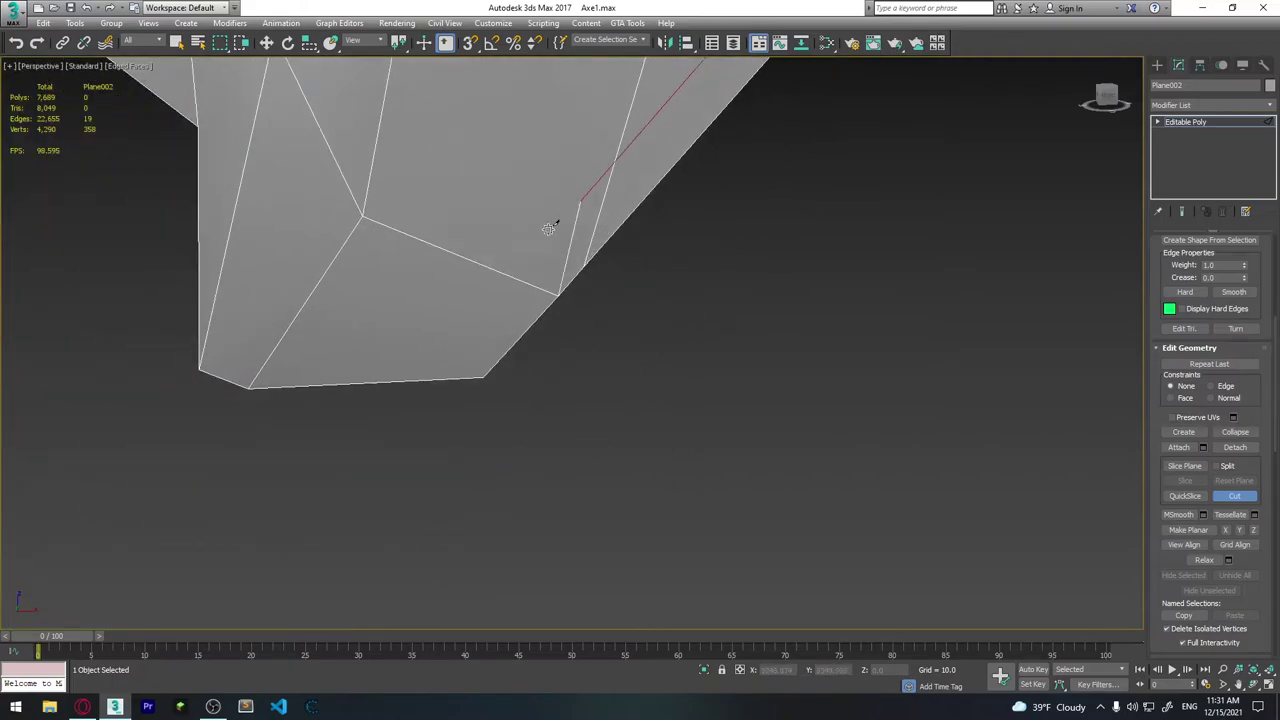
left_click(497, 276)
mouse_move(414, 334)
middle_mouse_down("alt")
mouse_move(462, 222)
mouse_move(363, 237)
mouse_move(428, 257)
mouse_move(451, 211)
mouse_move(423, 251)
mouse_move(416, 318)
middle_mouse_up("alt")
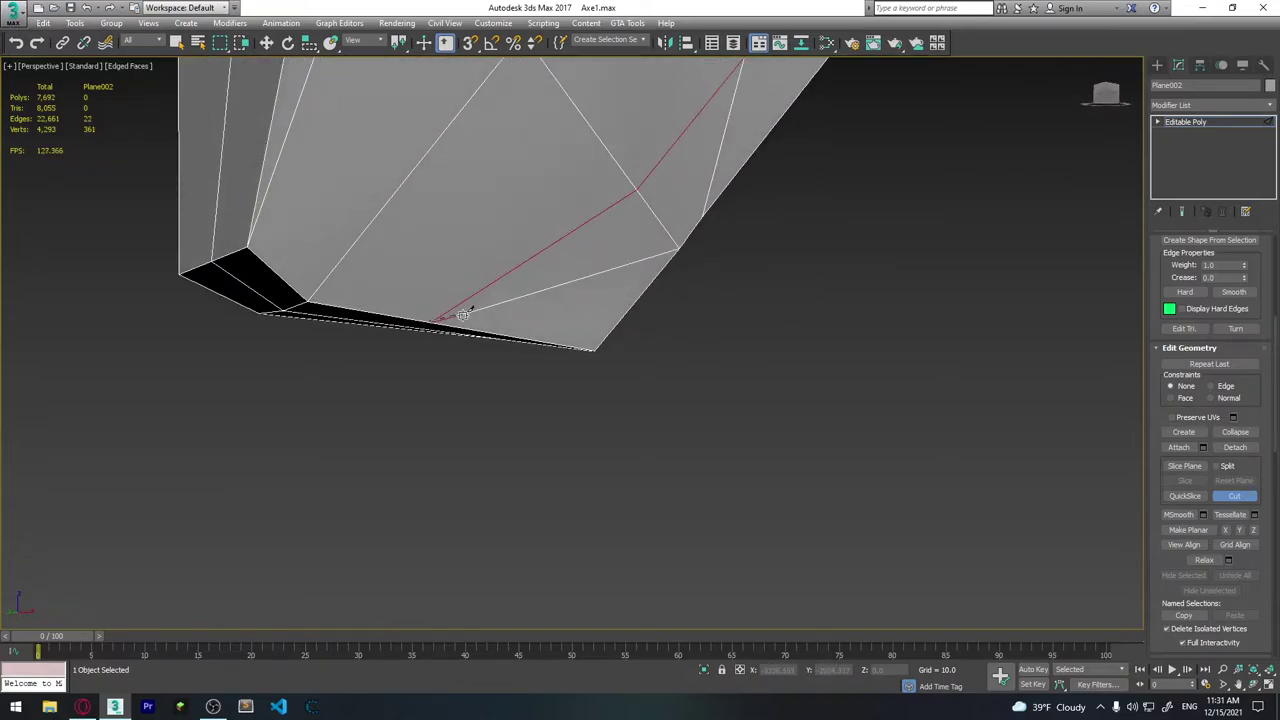
mouse_move(953, 364)
middle_mouse_down("alt")
mouse_move(669, 256)
mouse_move(637, 328)
mouse_move(635, 310)
mouse_move(654, 314)
mouse_move(651, 263)
mouse_move(657, 309)
mouse_move(613, 317)
mouse_move(469, 314)
mouse_move(423, 297)
mouse_move(457, 323)
mouse_move(677, 303)
middle_mouse_up("alt")
scroll(669, 256, "down", 5)
Select an edge on the band above the eye hole and extend it into a ring.
key("w")
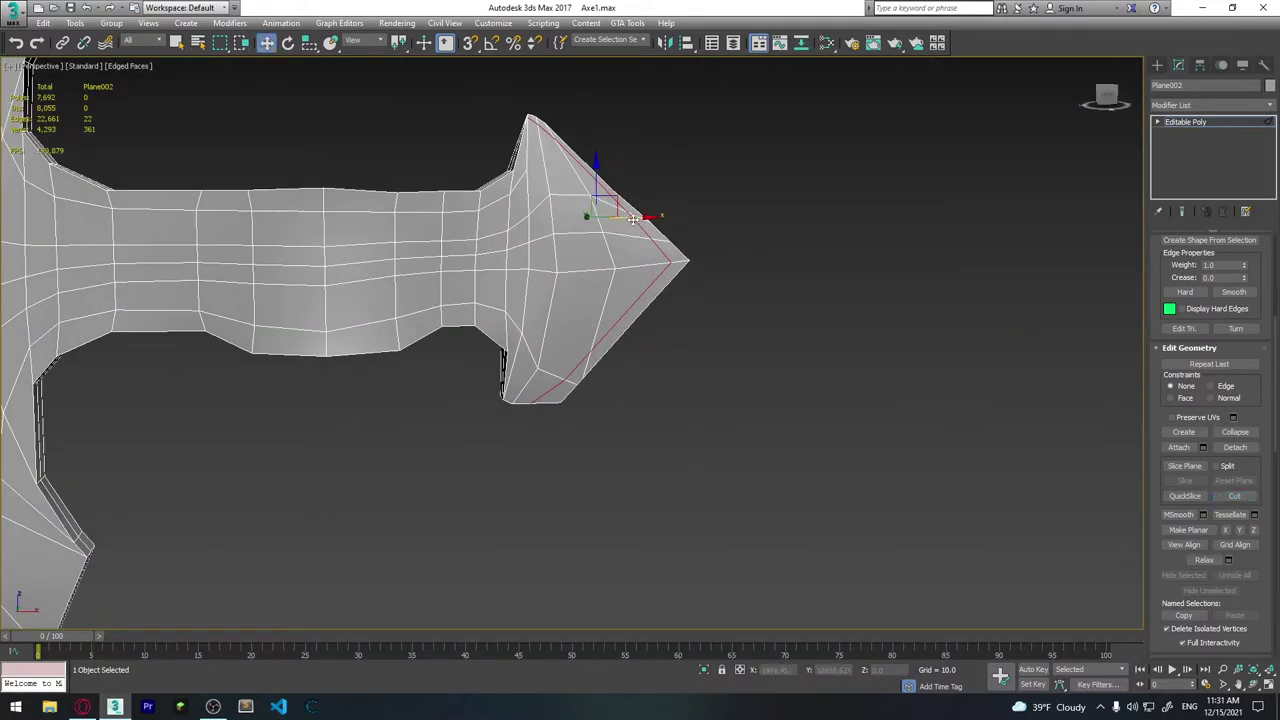
left_click_drag(639, 217, 635, 217)
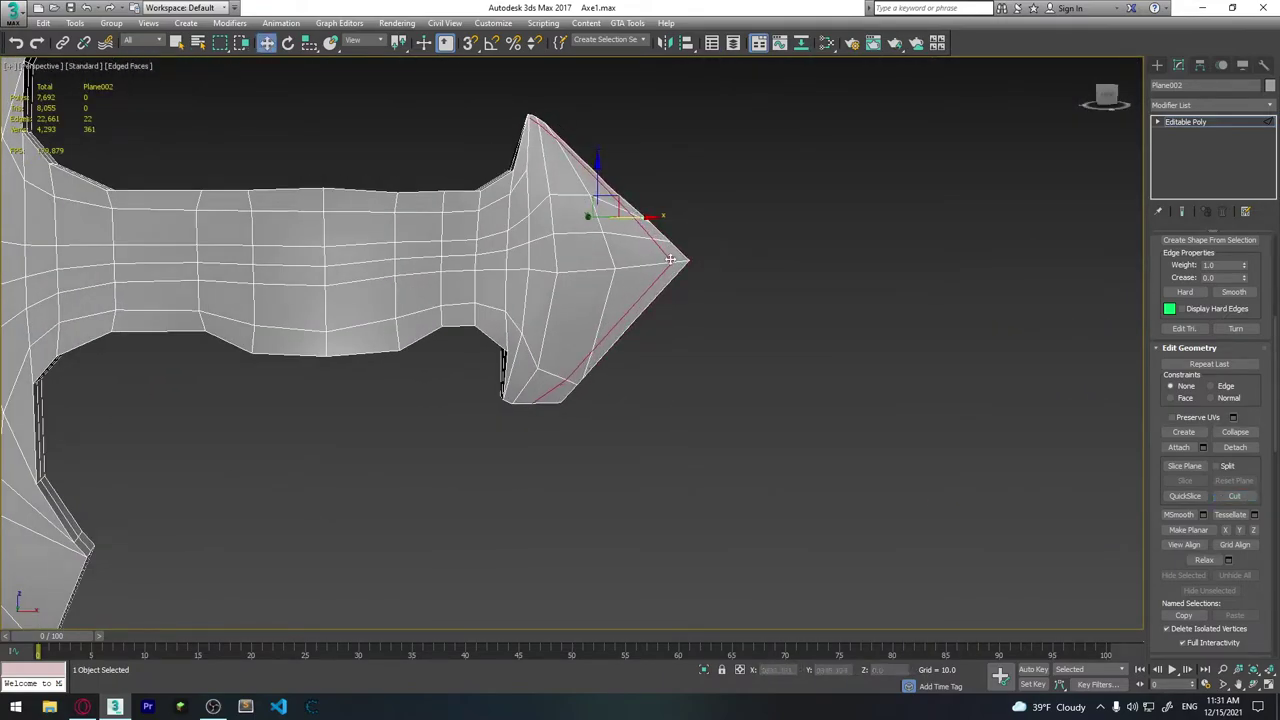
mouse_move(600, 215)
middle_mouse_down("alt")
mouse_move(486, 277)
mouse_move(414, 271)
mouse_move(622, 298)
mouse_move(731, 214)
mouse_move(708, 263)
mouse_move(729, 306)
mouse_move(716, 343)
middle_mouse_up("alt")
scroll(622, 298, "up", 2)
mouse_move(916, 229)
middle_mouse_down("alt")
mouse_move(734, 297)
mouse_move(746, 325)
mouse_move(734, 309)
middle_mouse_up("alt")
scroll(363, 214, "up", 3)
scroll(309, 259, "up", 2)
middle_click_drag(309, 259, 370, 300, "alt")
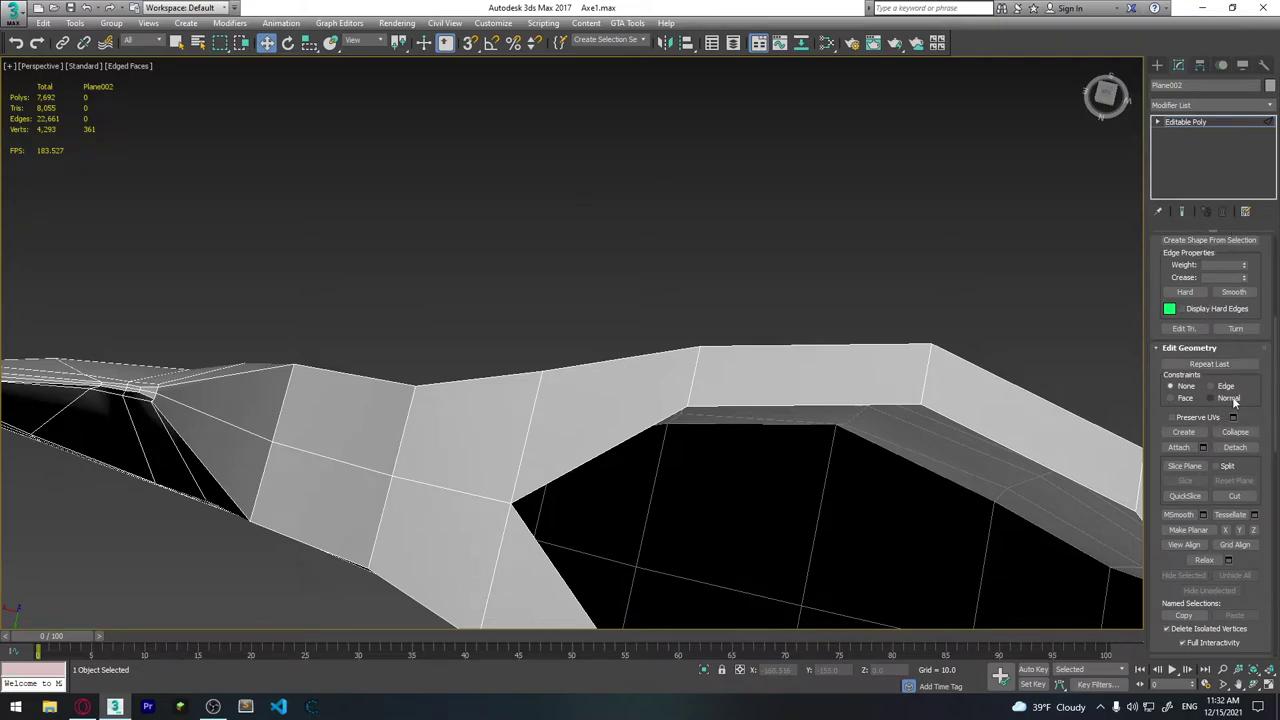
scroll(1233, 400, "up", 3)
scroll(1226, 293, "up", 3)
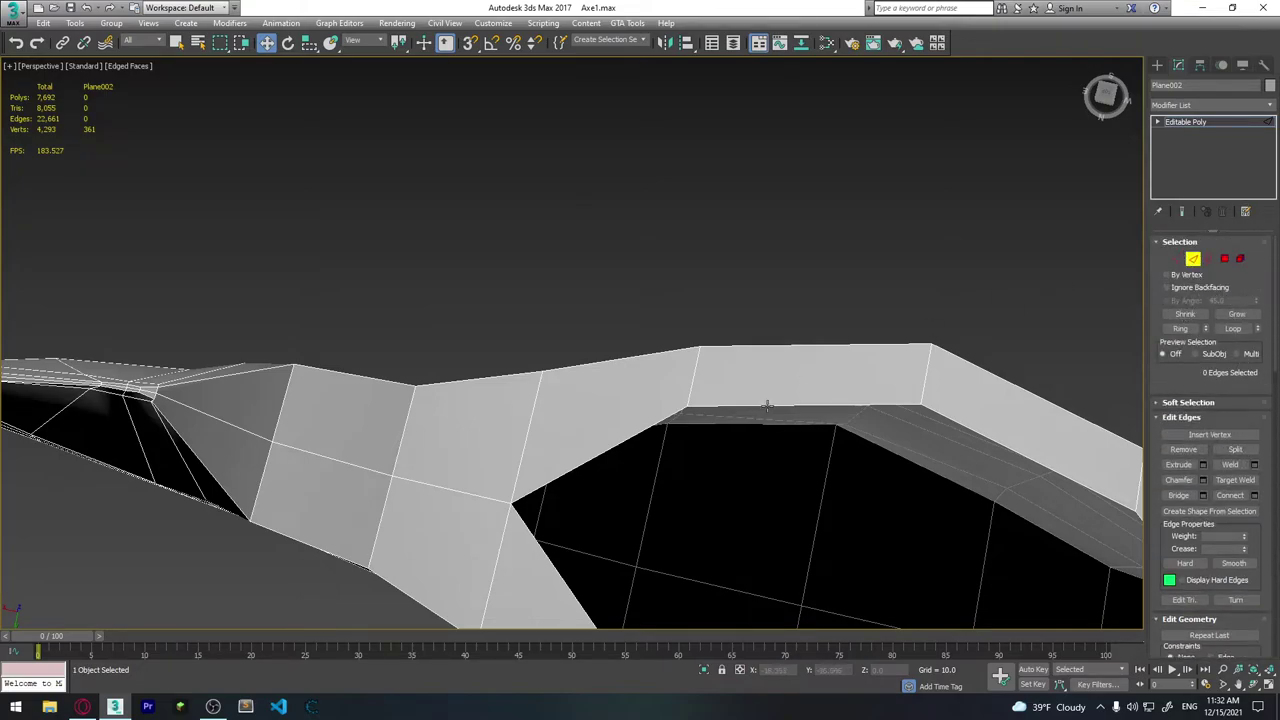
left_click(693, 372)
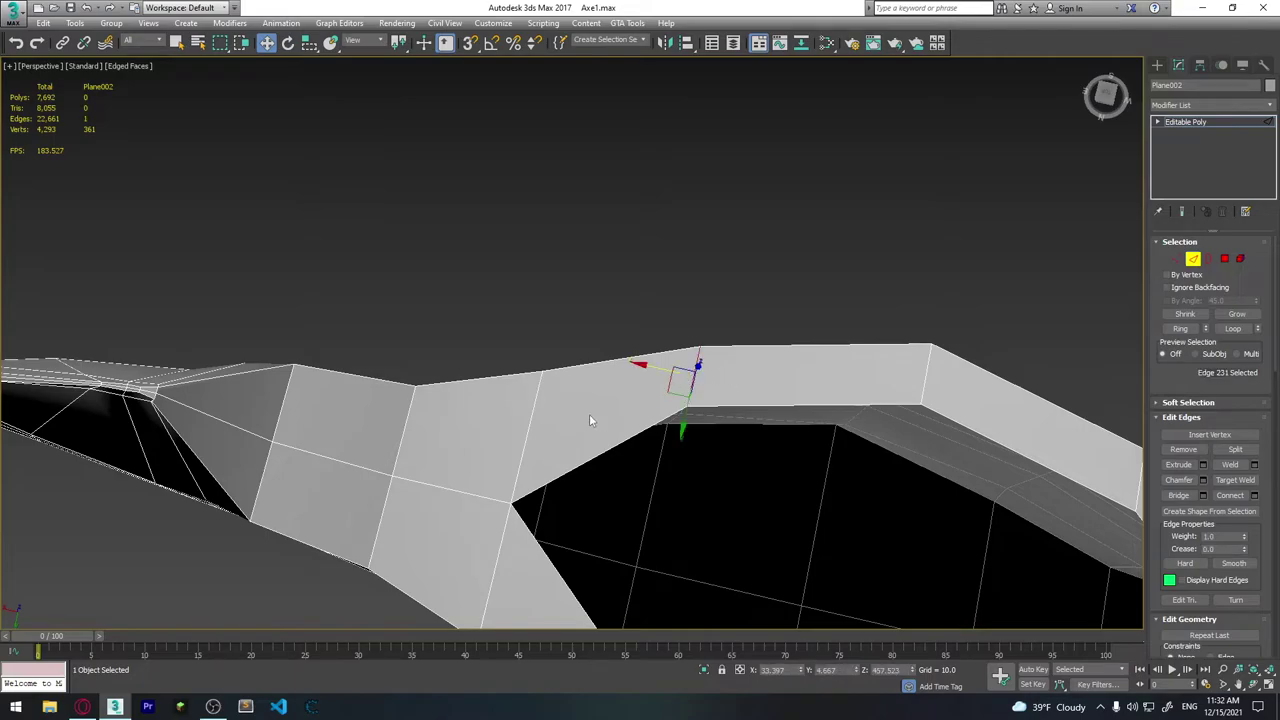
left_click(1181, 330)
Add the handle's edge ring and connect both rings with 2 loops at Pinch 80.
scroll(757, 463, "down", 3)
scroll(666, 394, "down", 4)
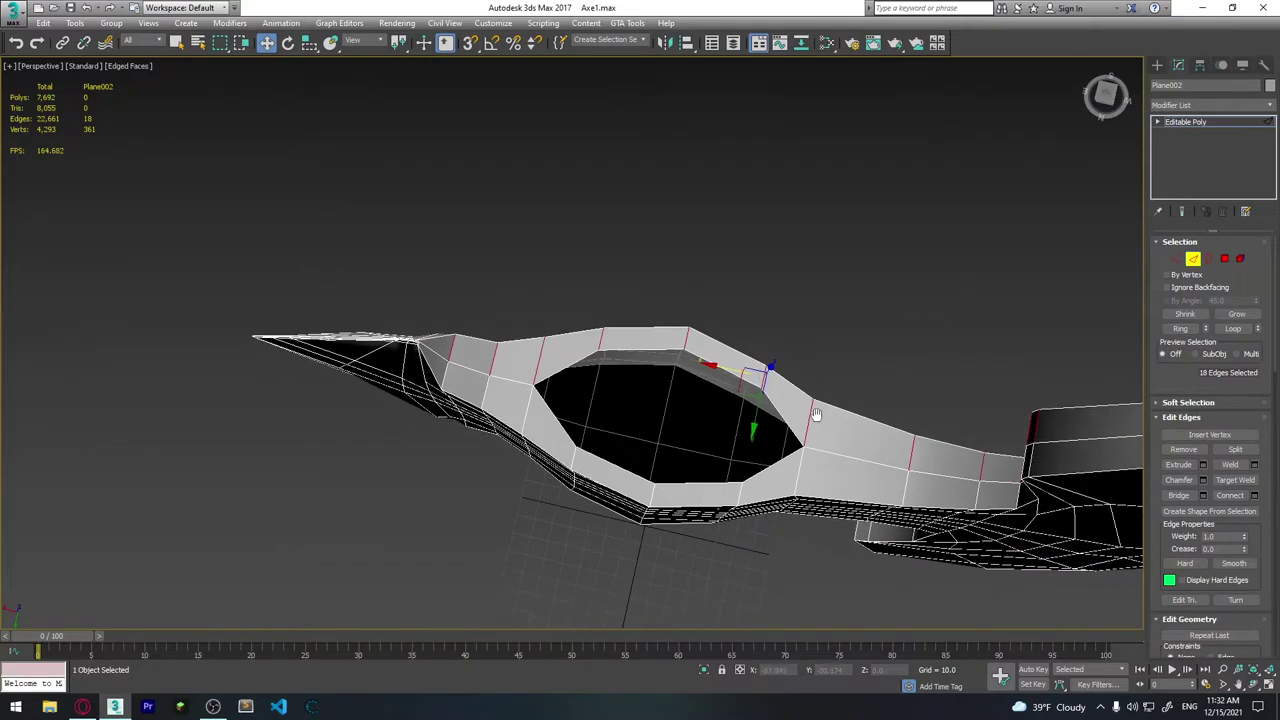
middle_click_drag(666, 394, 766, 386, "alt")
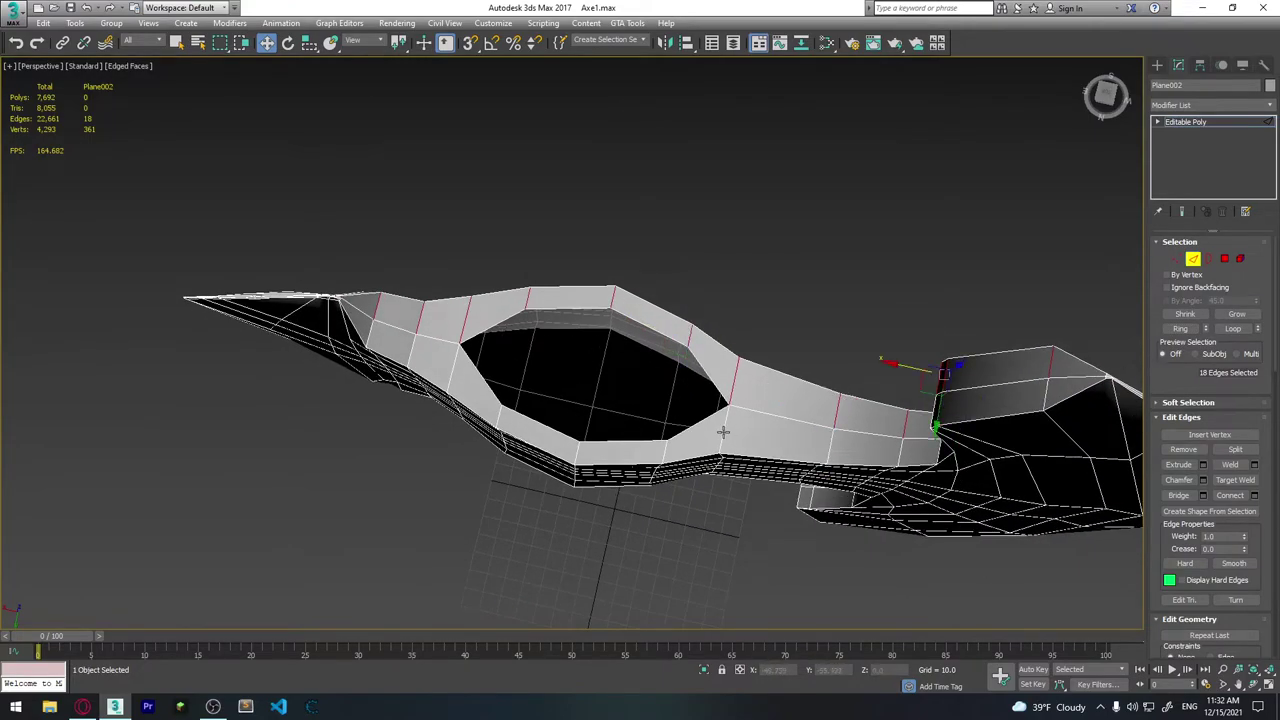
left_click(938, 400, "ctrl")
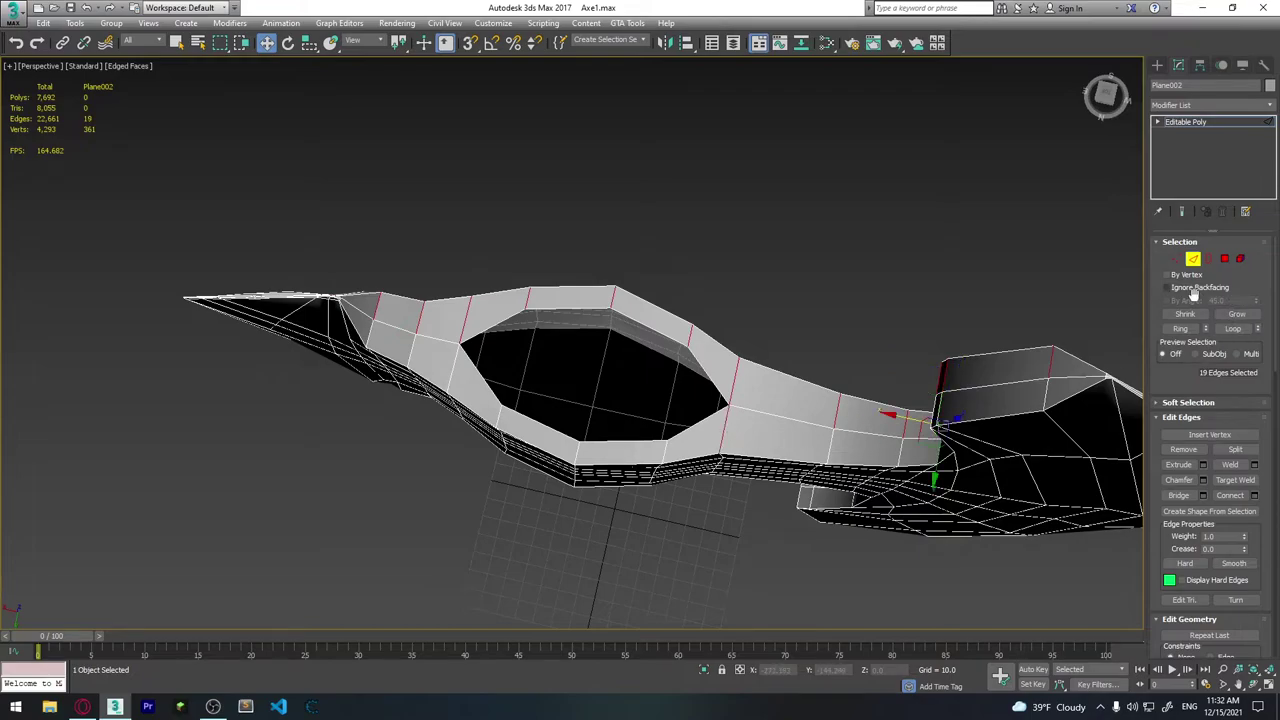
left_click(1181, 328)
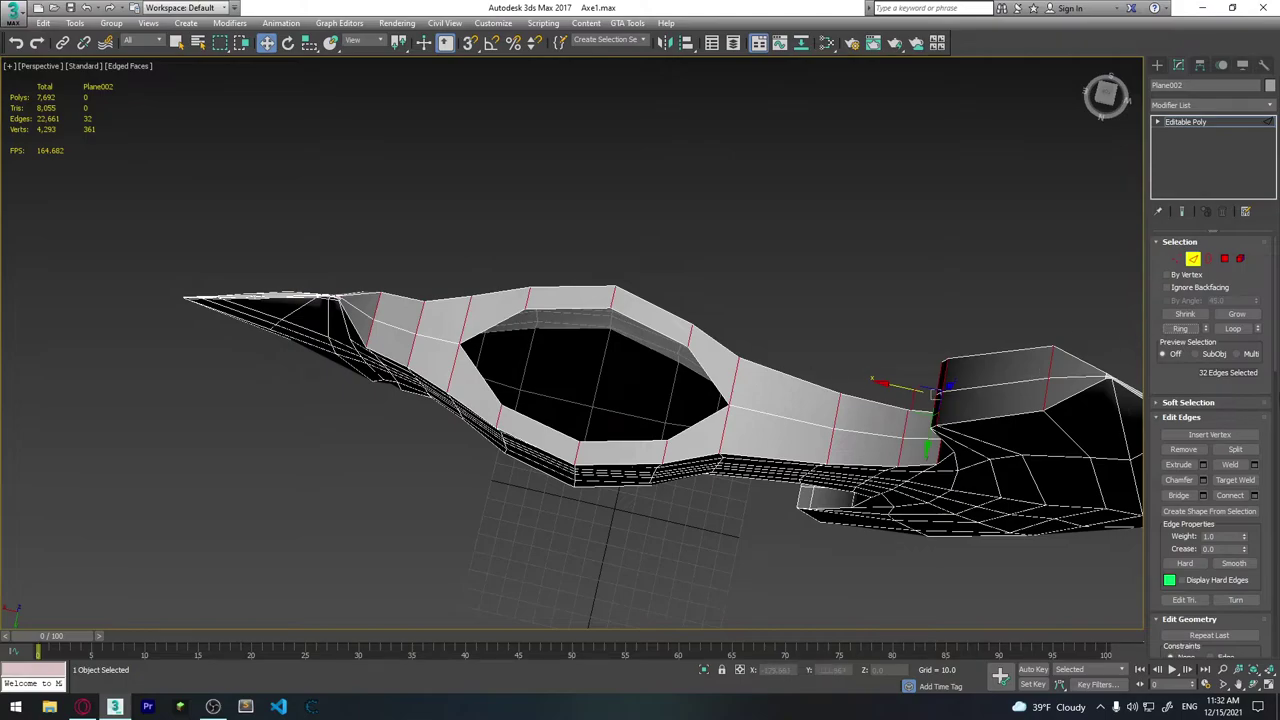
left_click(1254, 495)
left_click_drag(598, 369, 596, 350)
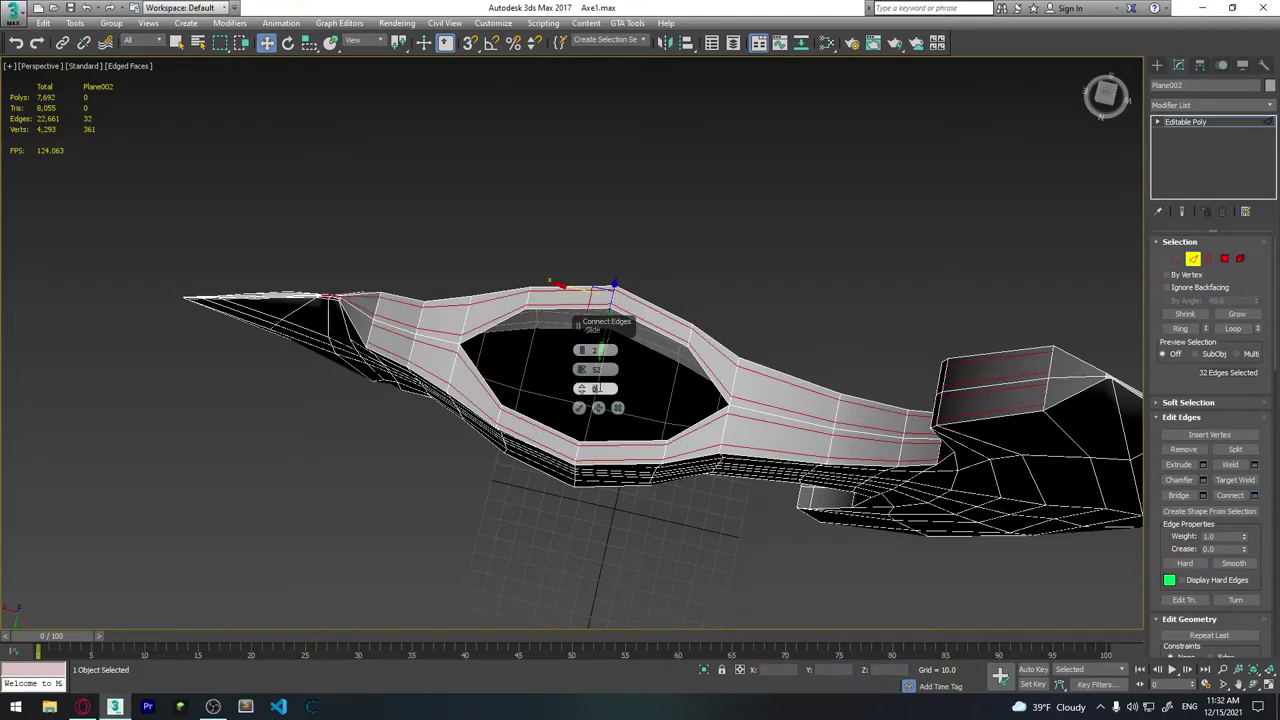
mouse_move(581, 369)
left_mouse_down()
mouse_move(587, 284)
mouse_move(577, 297)
left_mouse_up()
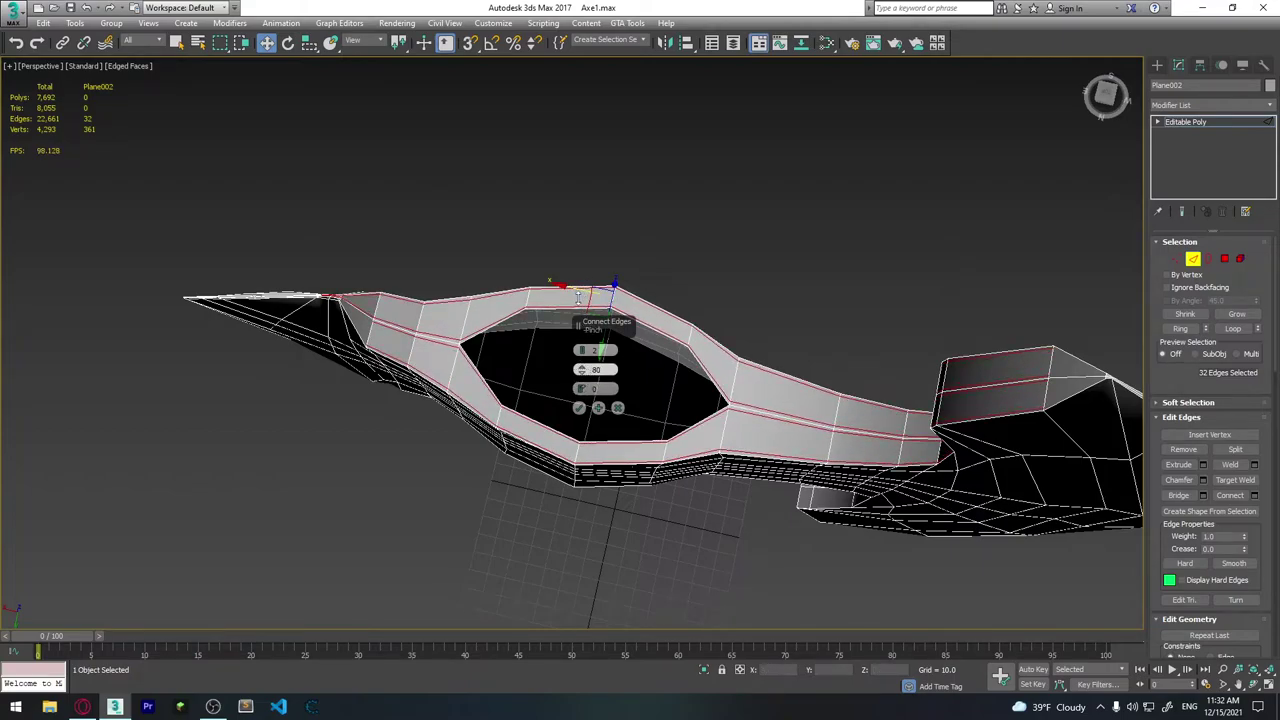
left_click(580, 408)
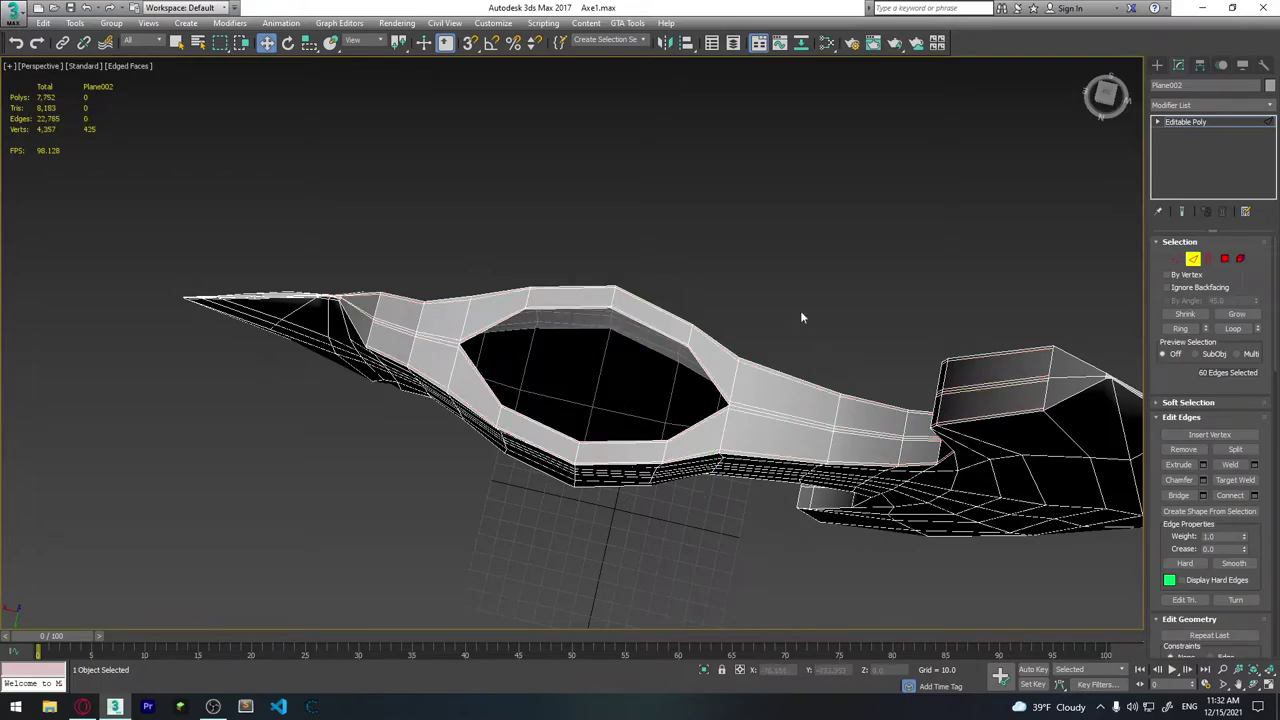
middle_click_drag(867, 421, 884, 348, "alt")
Select two edges beside the hole and expand them into rings of 28 edges.
left_click(731, 342)
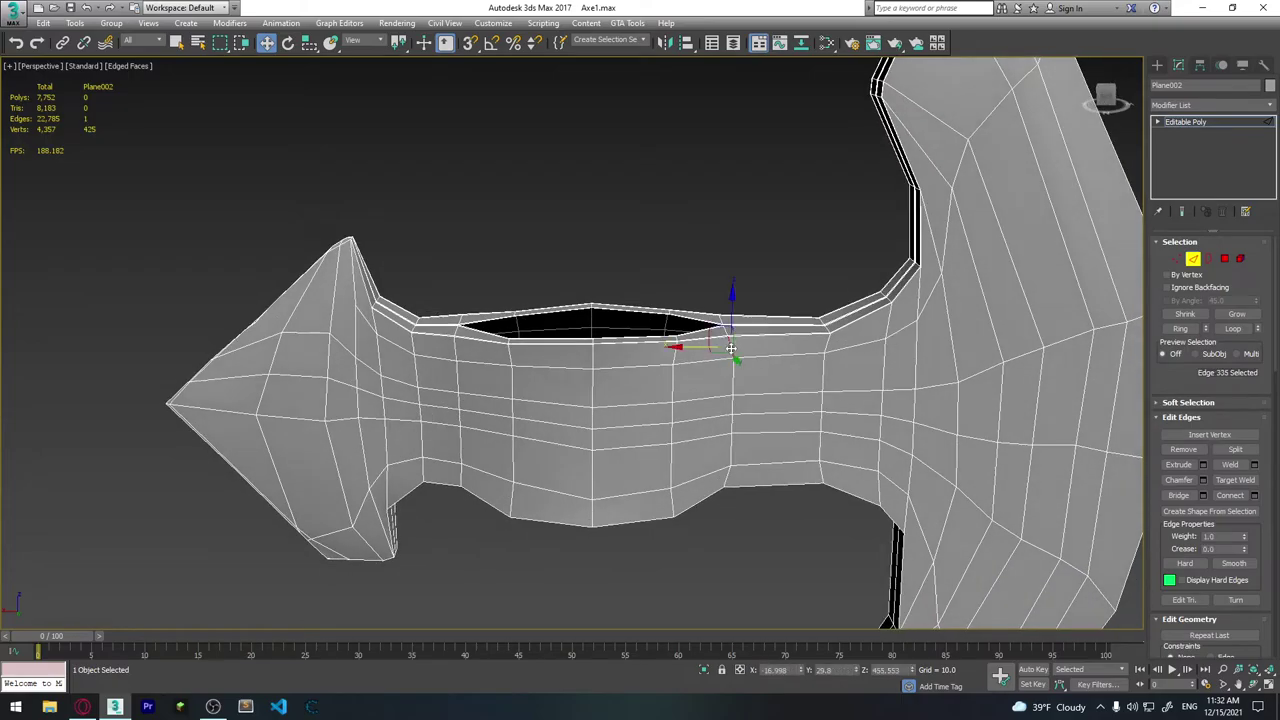
mouse_move(731, 345)
middle_mouse_down("alt")
mouse_move(724, 382)
mouse_move(686, 357)
middle_mouse_up("alt")
left_click(729, 368, "ctrl")
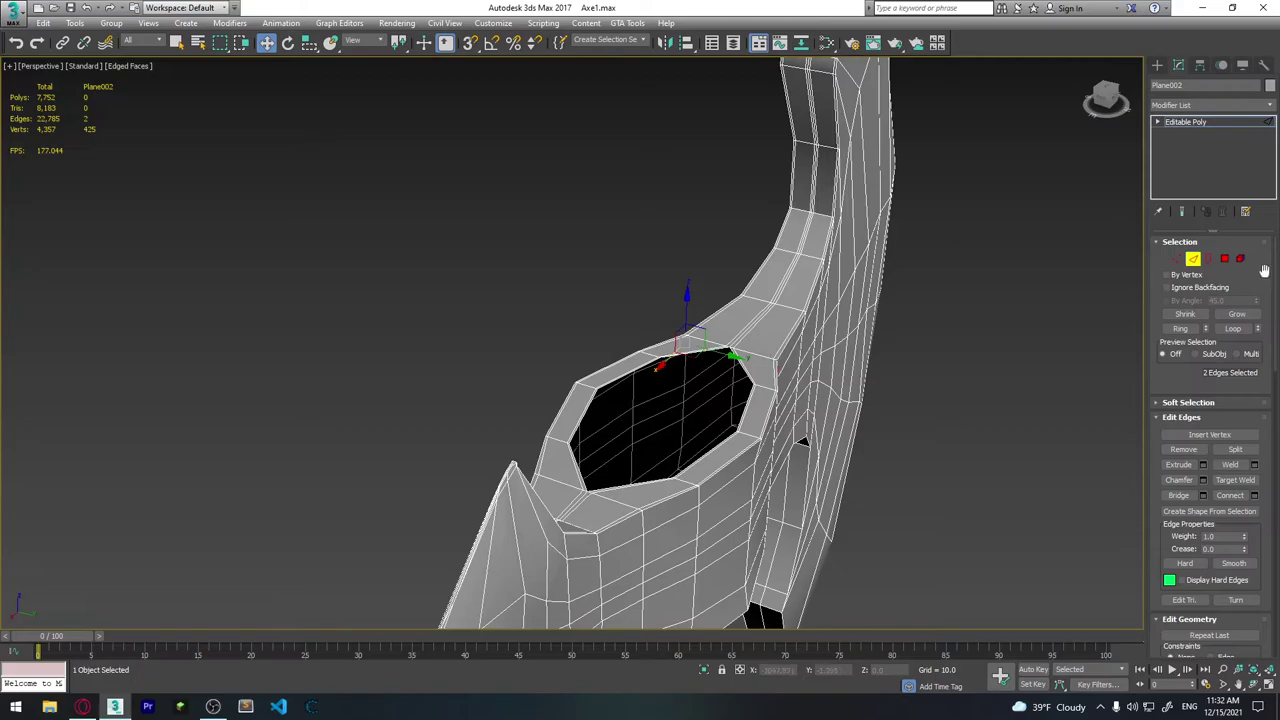
left_click(1189, 333)
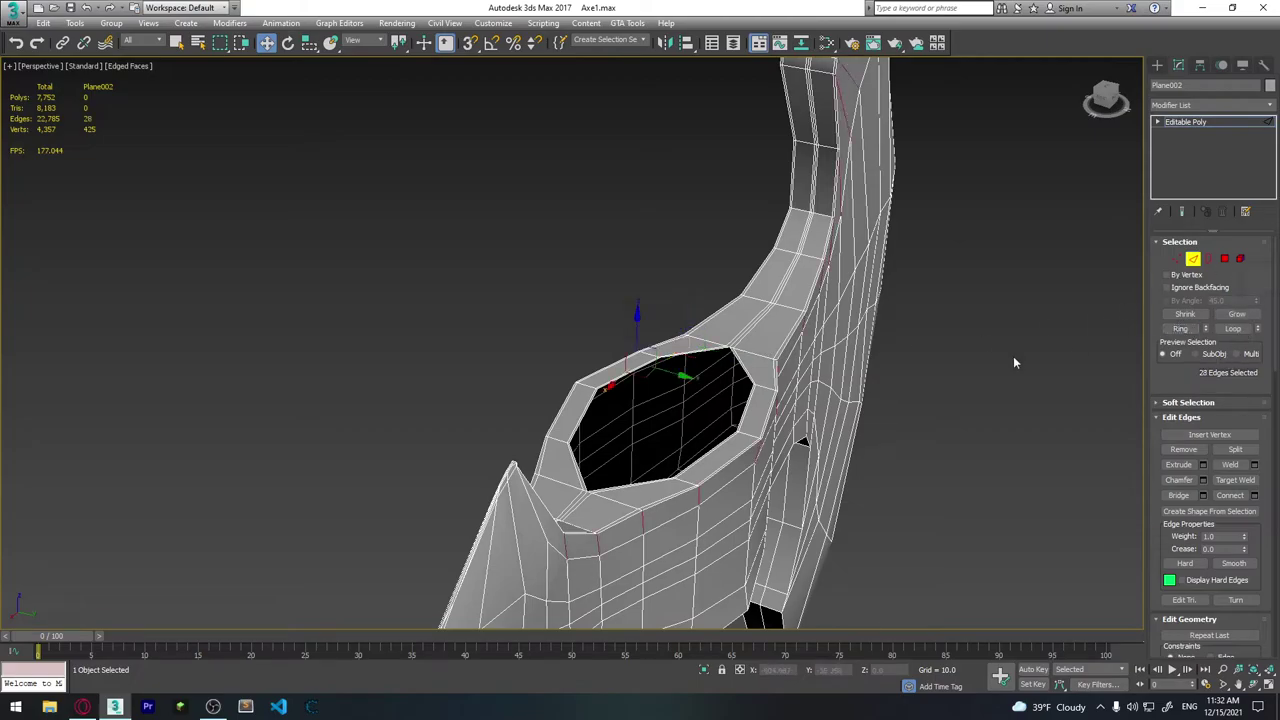
mouse_move(1014, 362)
middle_mouse_down("alt")
mouse_move(915, 320)
mouse_move(780, 357)
mouse_move(837, 443)
mouse_move(921, 408)
middle_mouse_up("alt")
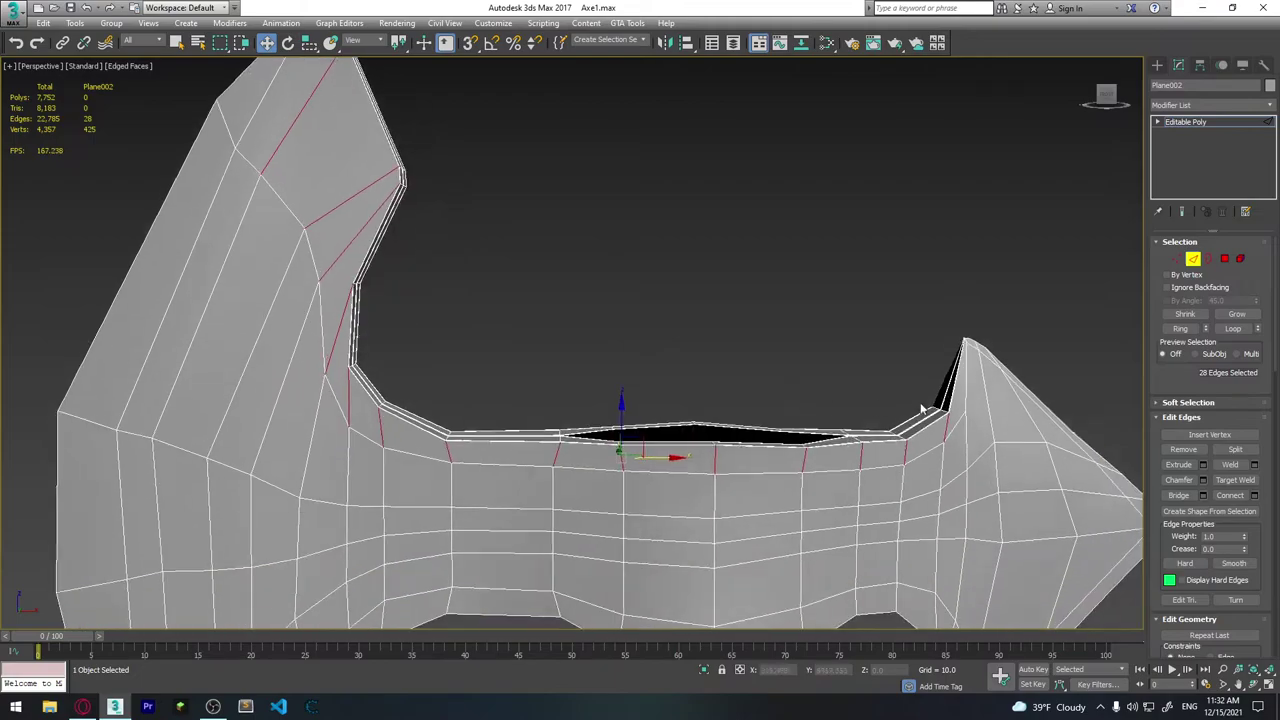
Connect the rings with 1 segment, Pinch -2 and Slide -93, then clear the selection.
left_click(1244, 495, "shift")
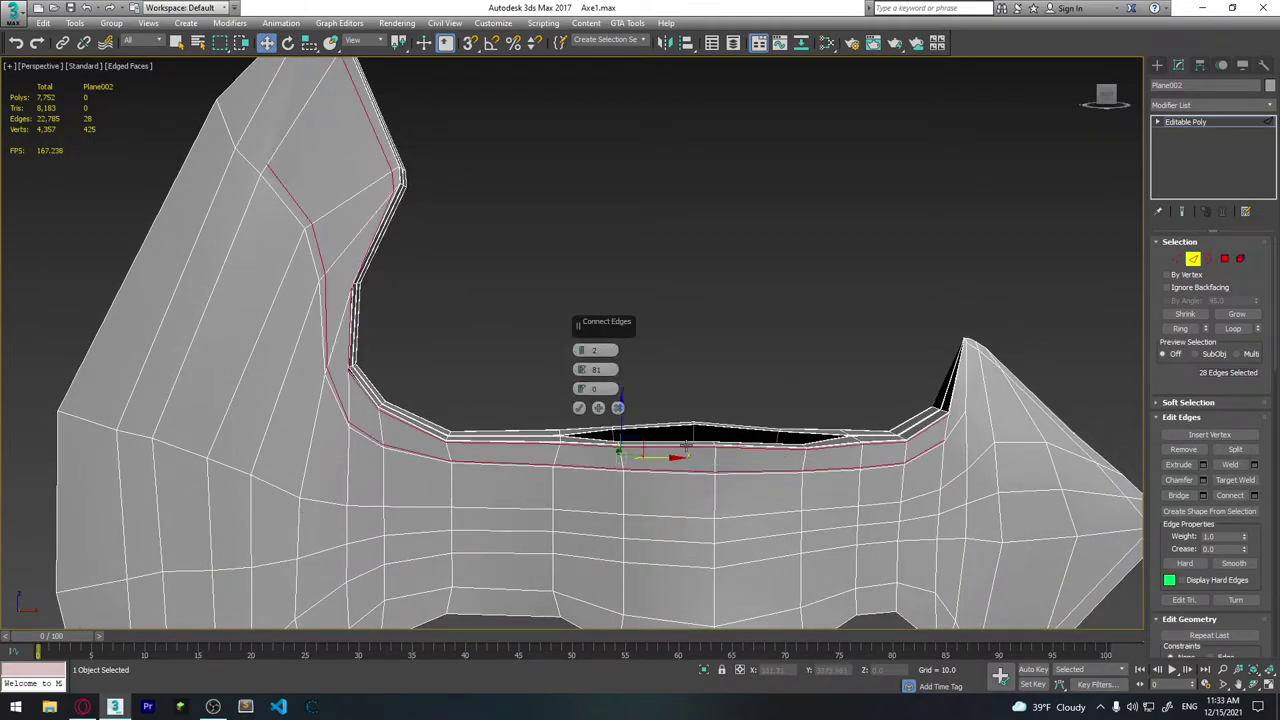
right_click(600, 369)
left_click_drag(581, 369, 578, 289)
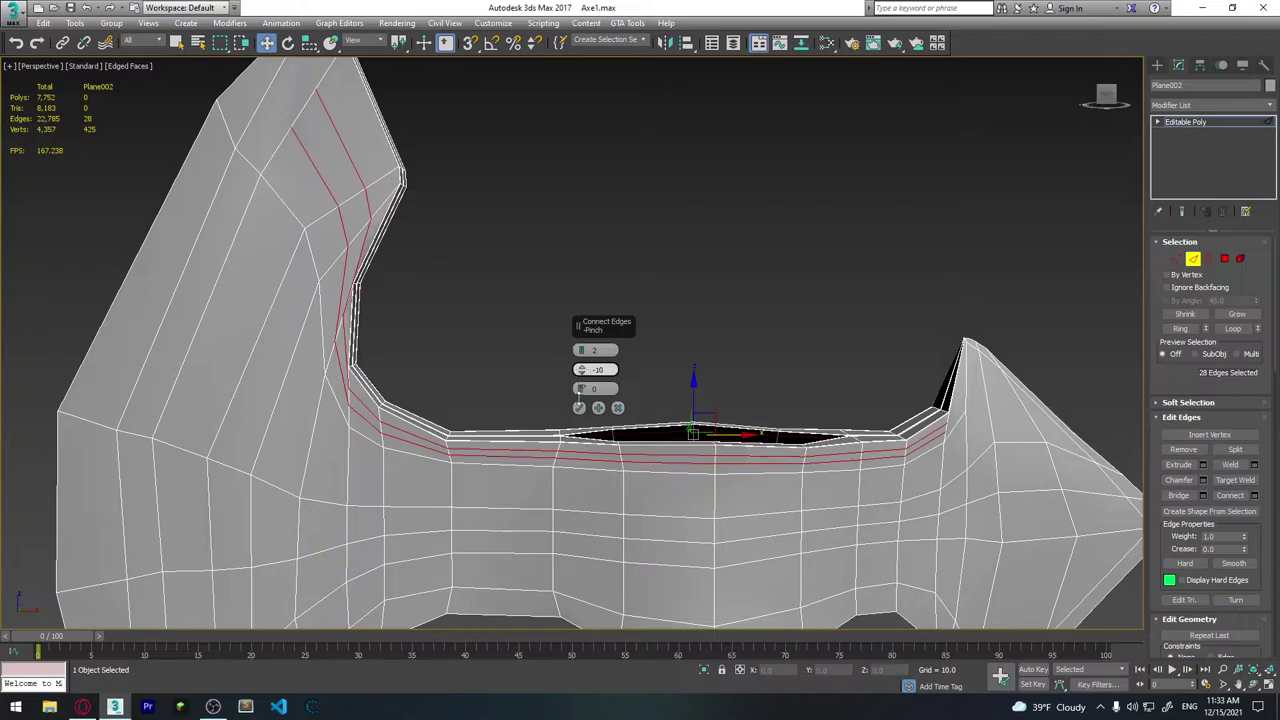
mouse_move(581, 369)
left_mouse_down()
mouse_move(581, 356)
mouse_move(569, 644)
left_mouse_up()
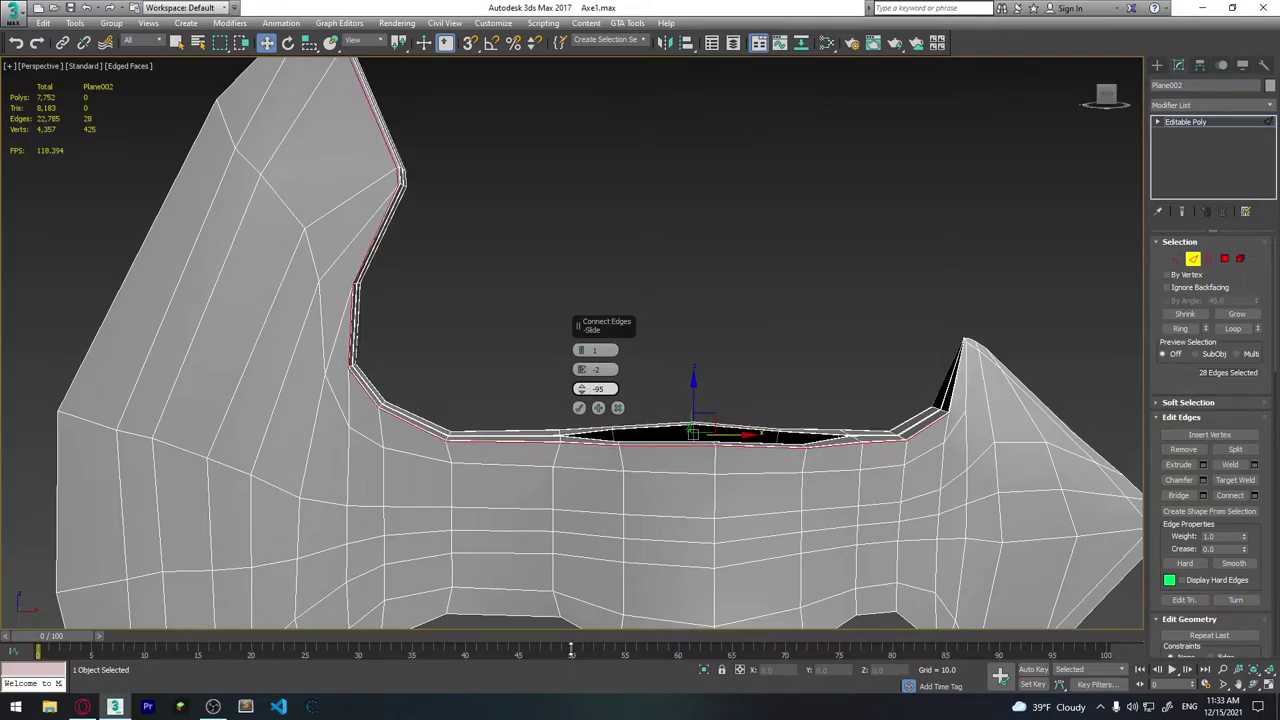
left_click(579, 408)
mouse_move(774, 392)
middle_mouse_down("alt")
mouse_move(910, 320)
mouse_move(677, 274)
middle_mouse_up("alt")
left_click(673, 325)
middle_click_drag(785, 377, 816, 413, "alt")
mouse_move(799, 181)
middle_mouse_down("alt")
mouse_move(763, 380)
mouse_move(783, 204)
middle_mouse_up("alt")
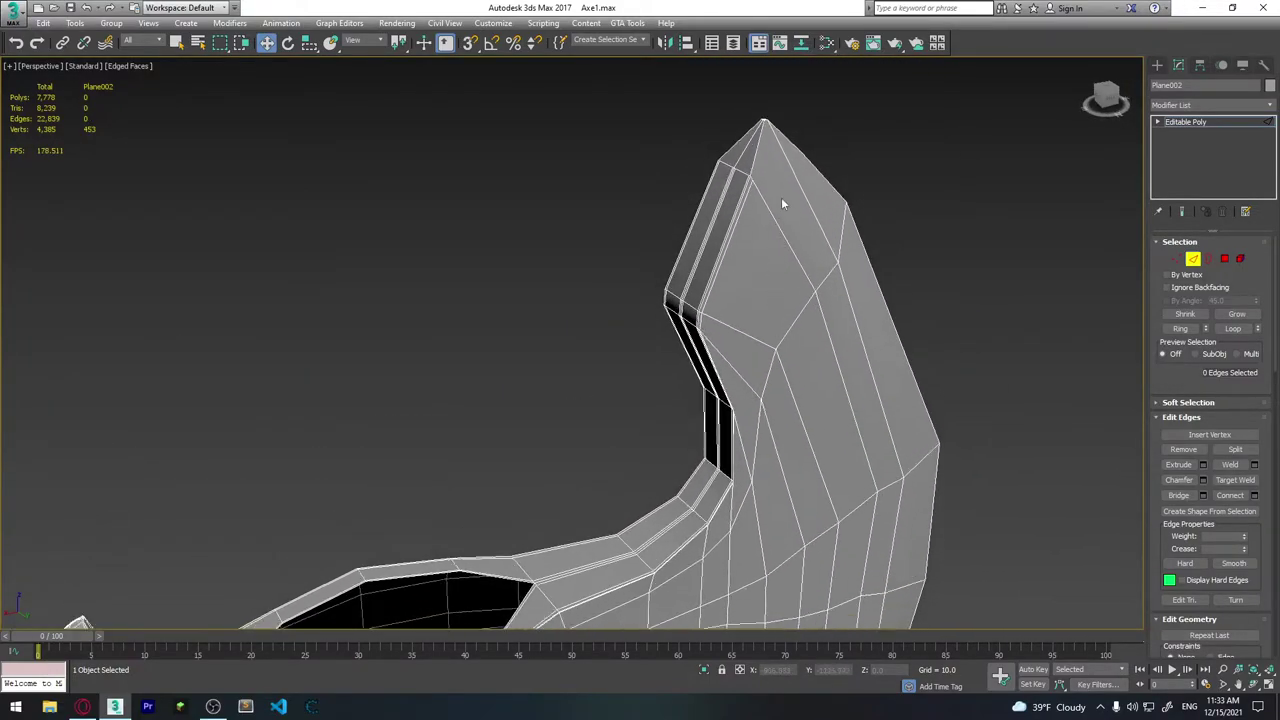
Enable Cut and slice a first edge from the tip edge to the tip's peak.
mouse_move(737, 378)
middle_mouse_down("alt")
mouse_move(525, 432)
mouse_move(637, 433)
mouse_move(670, 448)
mouse_move(666, 299)
mouse_move(640, 271)
mouse_move(500, 380)
mouse_move(428, 331)
mouse_move(326, 323)
mouse_move(366, 320)
mouse_move(423, 349)
mouse_move(547, 445)
mouse_move(589, 391)
mouse_move(542, 357)
middle_mouse_up("alt")
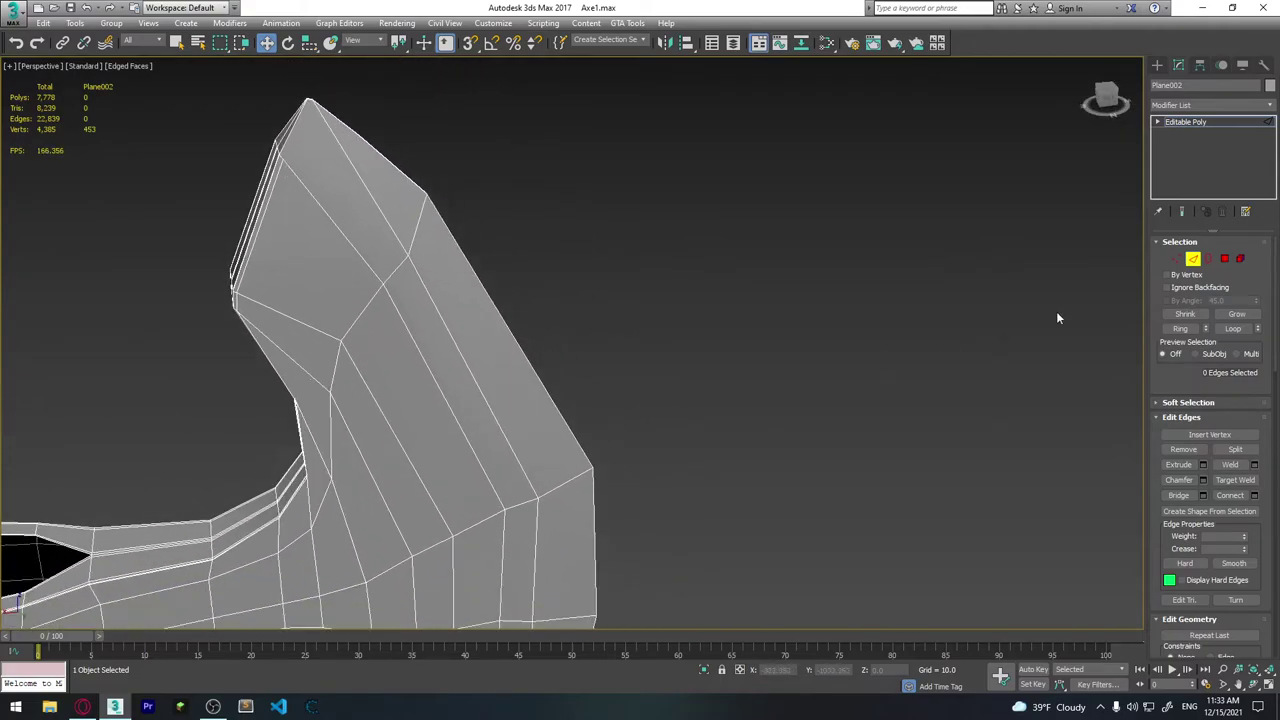
mouse_move(366, 197)
middle_mouse_down("alt")
mouse_move(508, 371)
mouse_move(543, 340)
mouse_move(528, 380)
mouse_move(548, 398)
mouse_move(574, 389)
mouse_move(400, 323)
mouse_move(427, 322)
middle_mouse_up("alt")
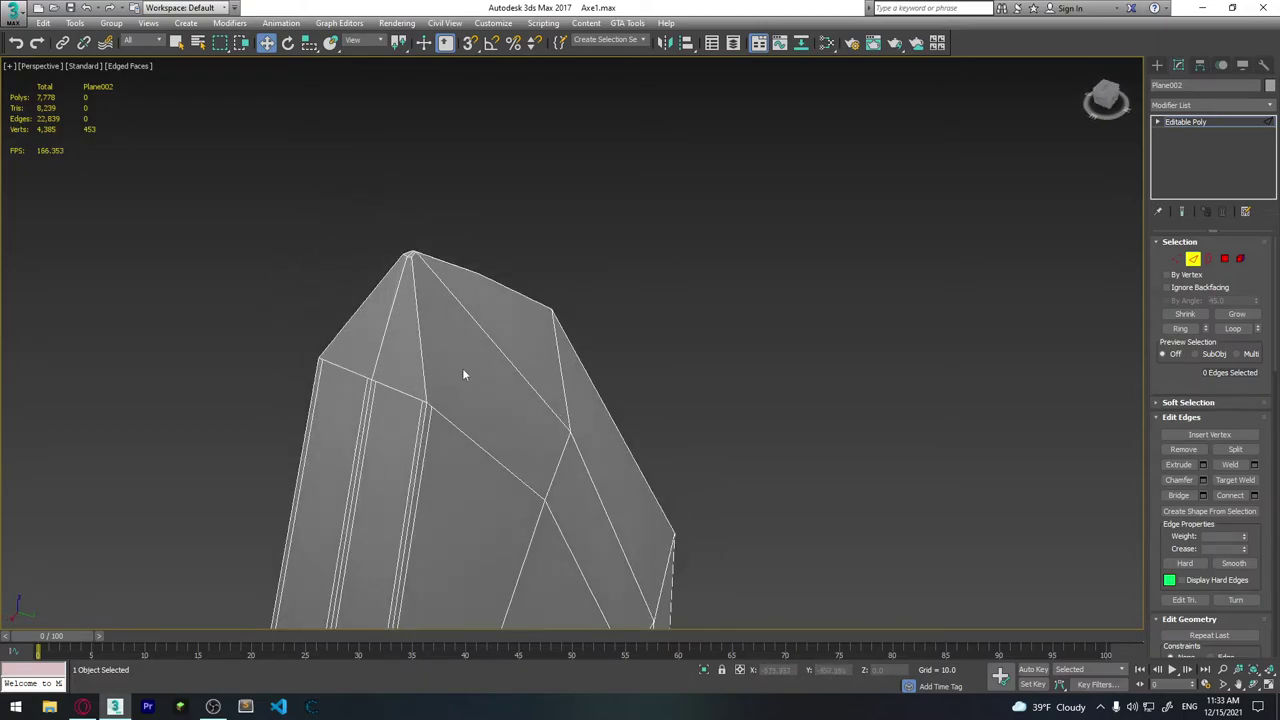
mouse_move(463, 375)
middle_mouse_down("alt")
mouse_move(520, 420)
mouse_move(500, 409)
mouse_move(509, 386)
mouse_move(482, 350)
mouse_move(768, 491)
mouse_move(569, 389)
mouse_move(730, 356)
middle_mouse_up("alt")
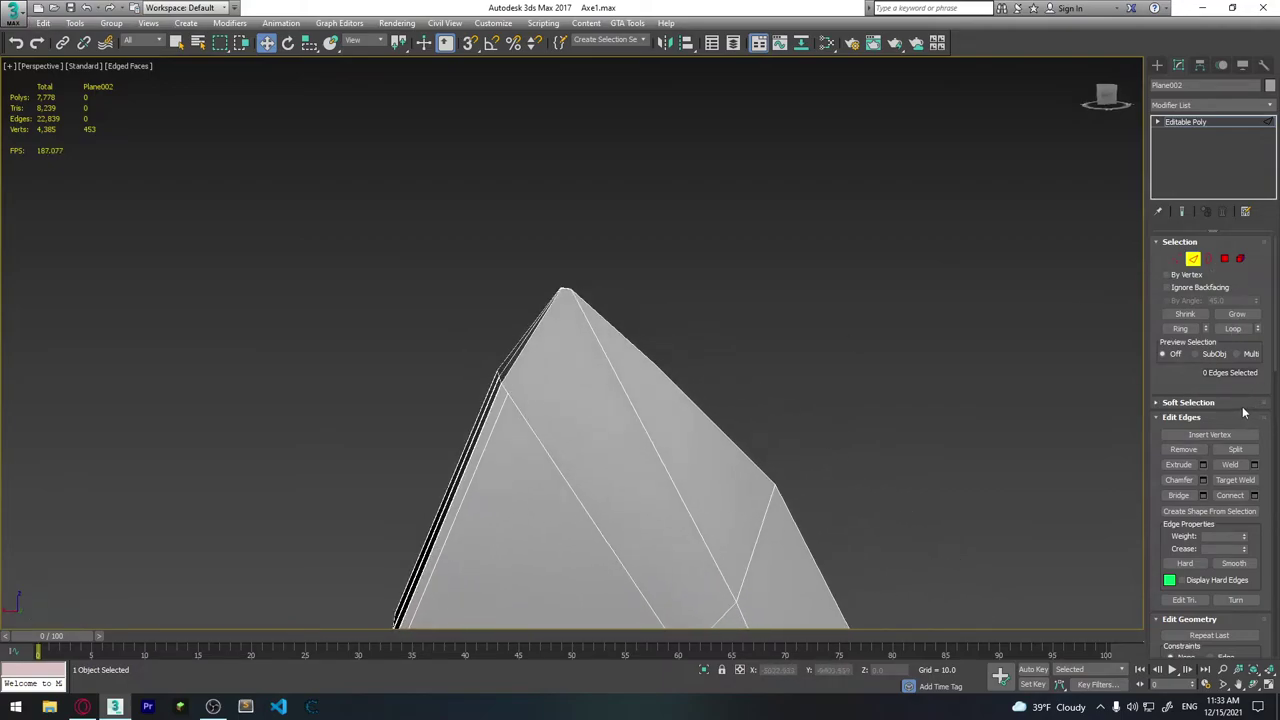
scroll(1244, 416, "down", 4)
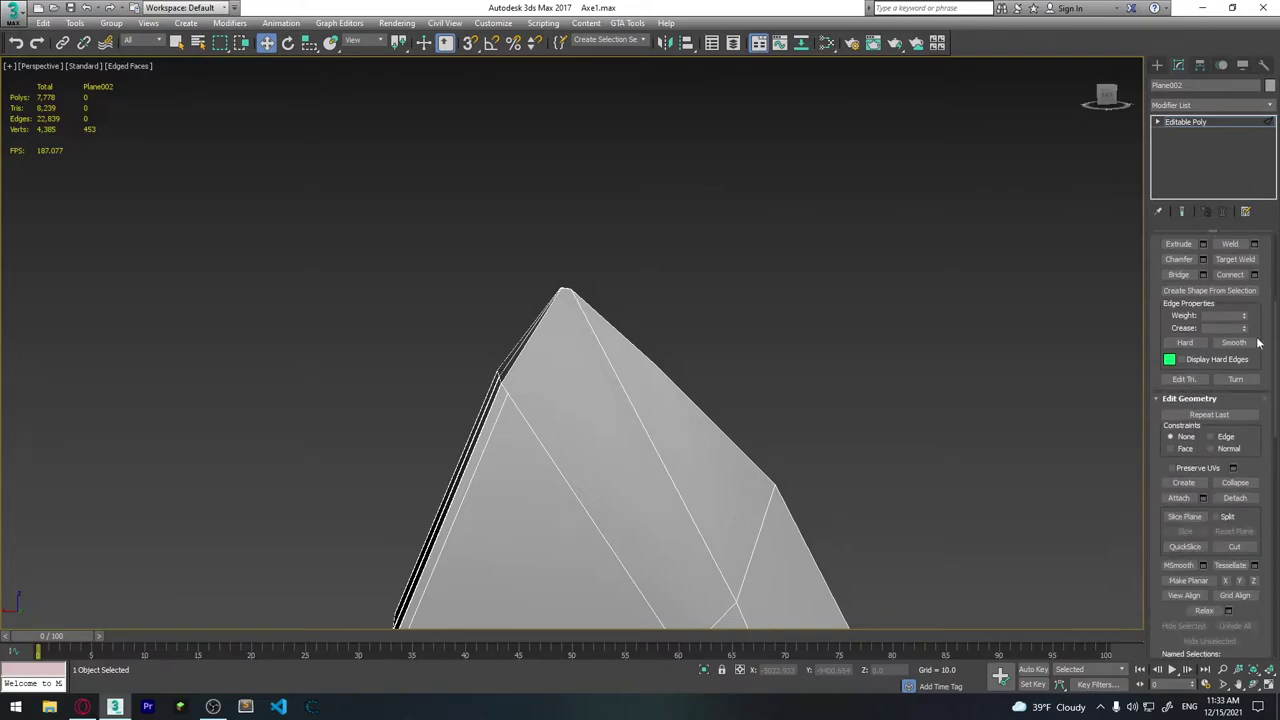
left_click(1243, 547)
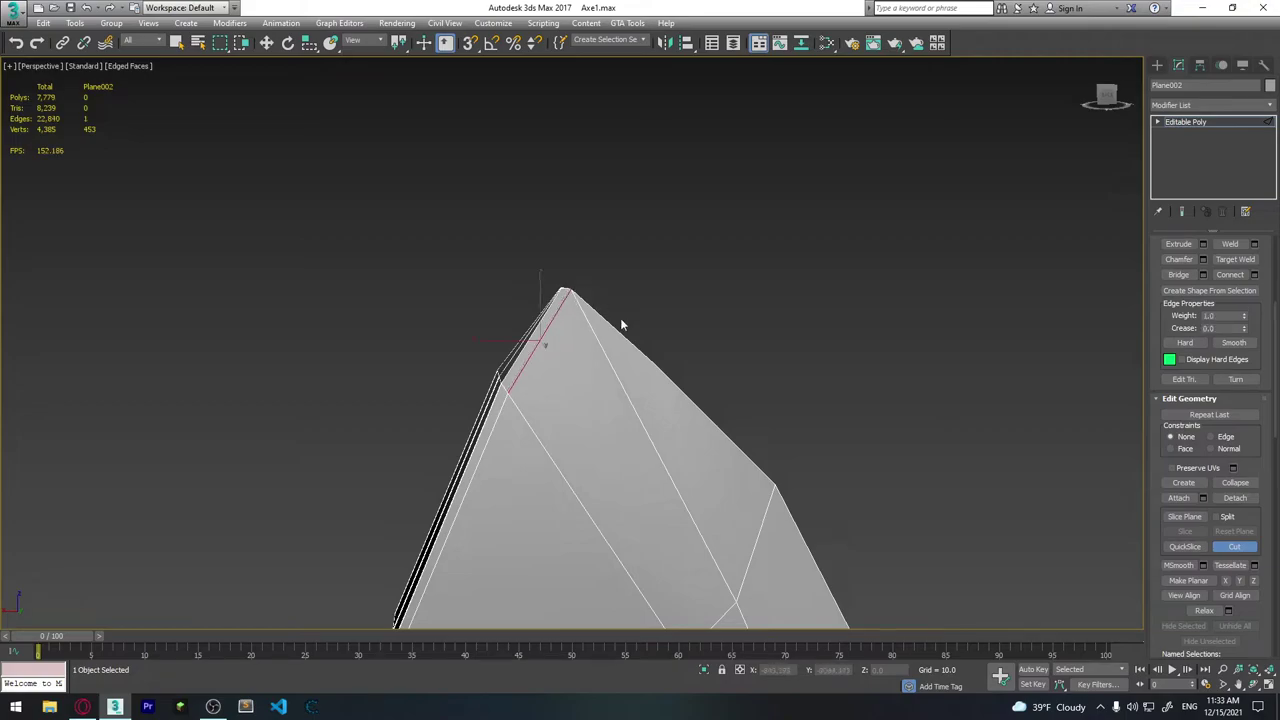
middle_click_drag(620, 325, 706, 386, "alt")
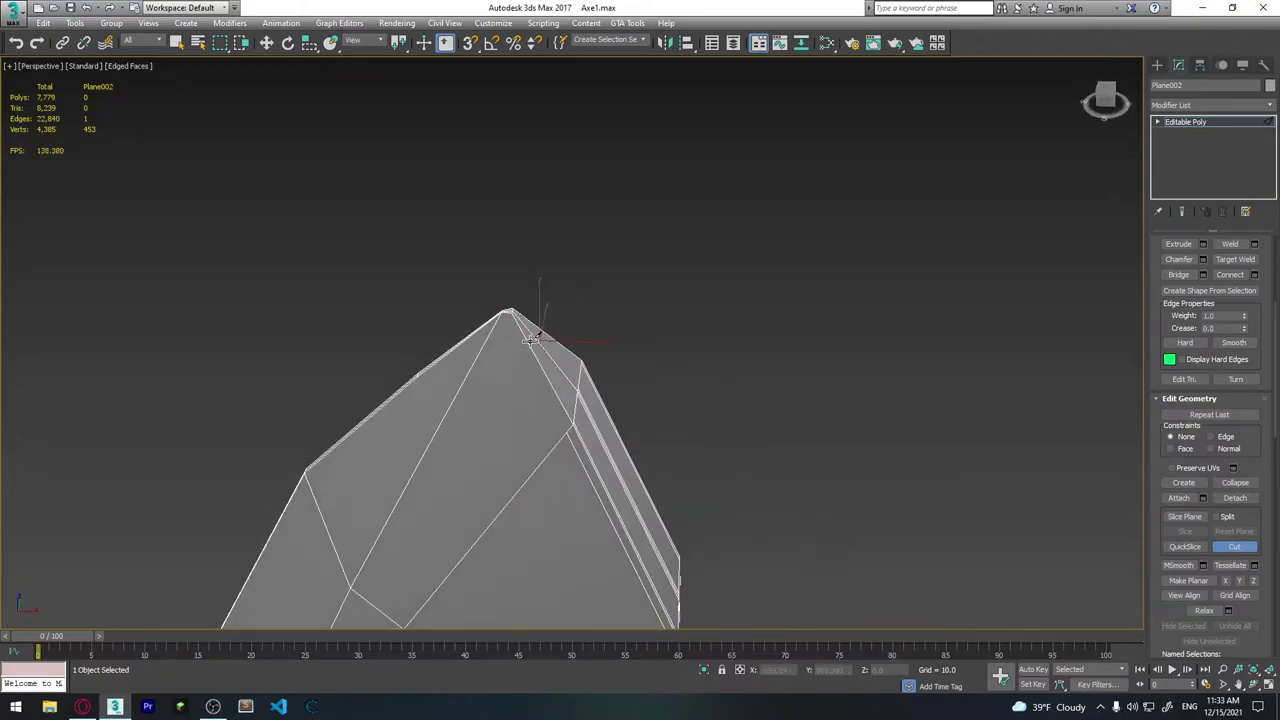
left_click(567, 432)
left_click(506, 312)
Cut a second edge from the lower edge up to the apex vertex.
mouse_move(724, 382)
middle_mouse_down("alt")
mouse_move(533, 360)
mouse_move(600, 391)
middle_mouse_up("alt")
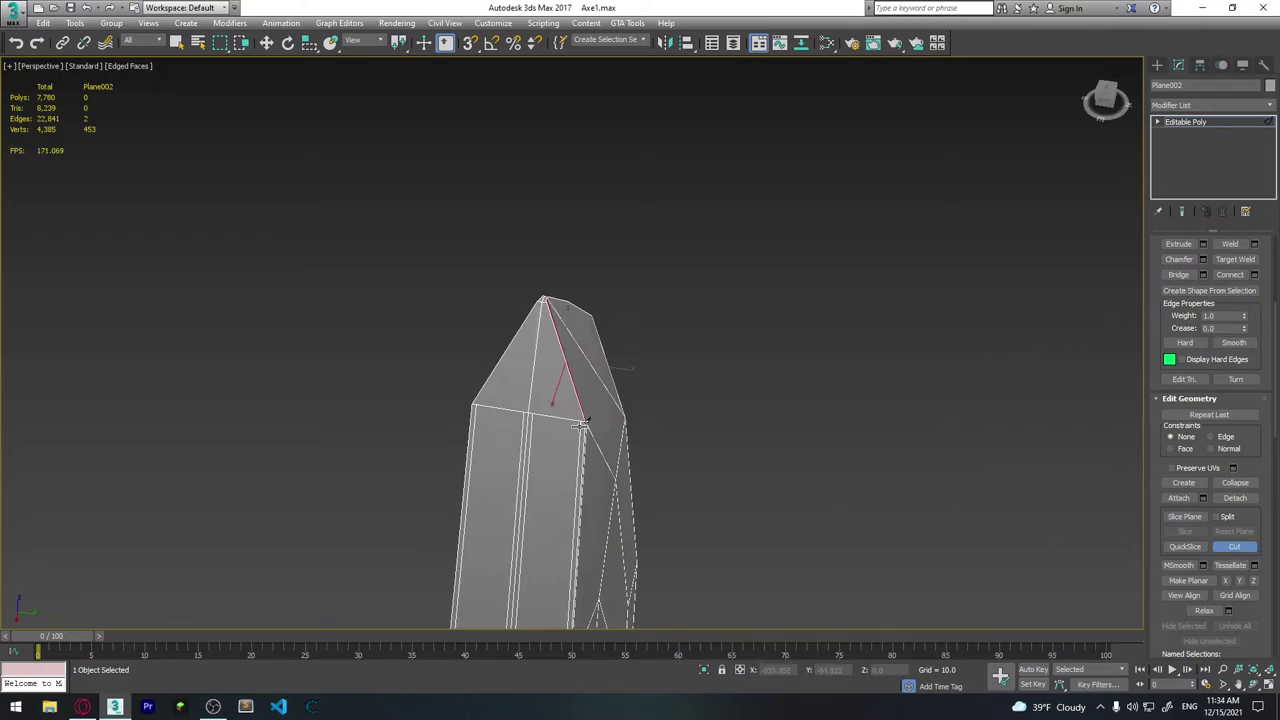
mouse_move(568, 385)
middle_mouse_down("alt")
mouse_move(543, 343)
mouse_move(634, 451)
mouse_move(606, 466)
middle_mouse_up("alt")
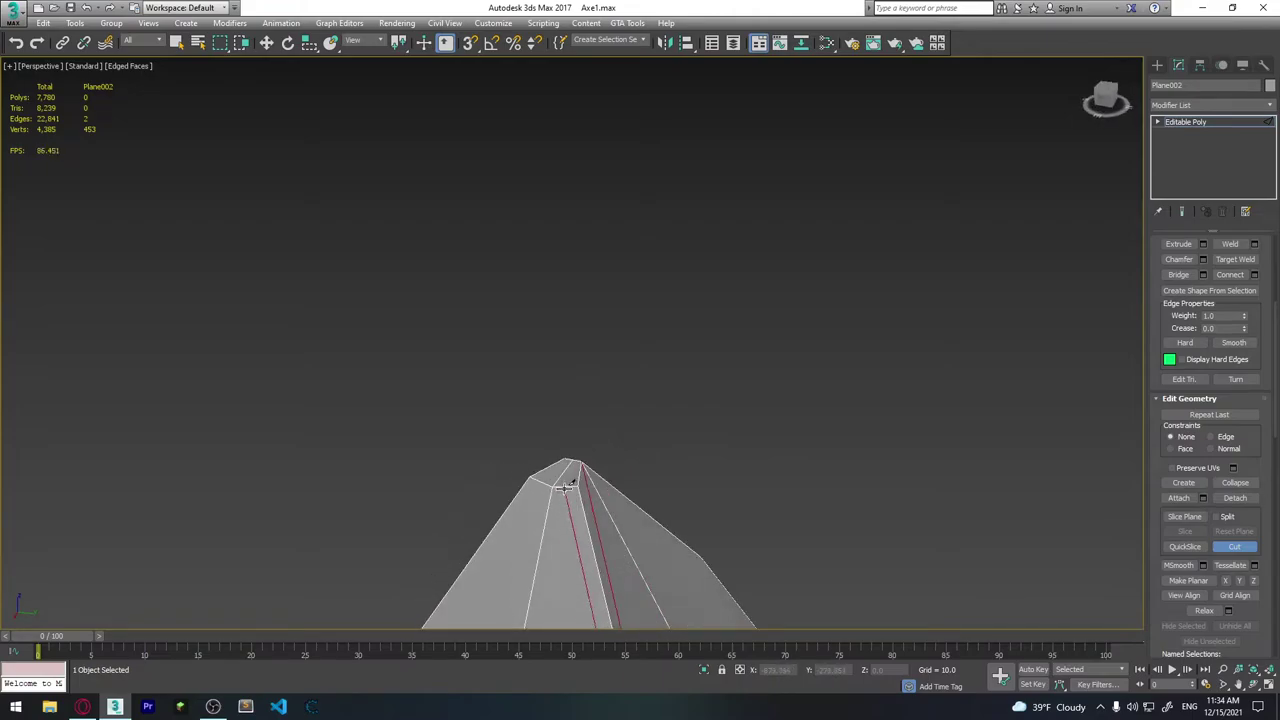
mouse_move(592, 463)
middle_mouse_down("alt")
mouse_move(557, 523)
mouse_move(535, 515)
middle_mouse_up("alt")
middle_click_drag(676, 528, 711, 410, "alt")
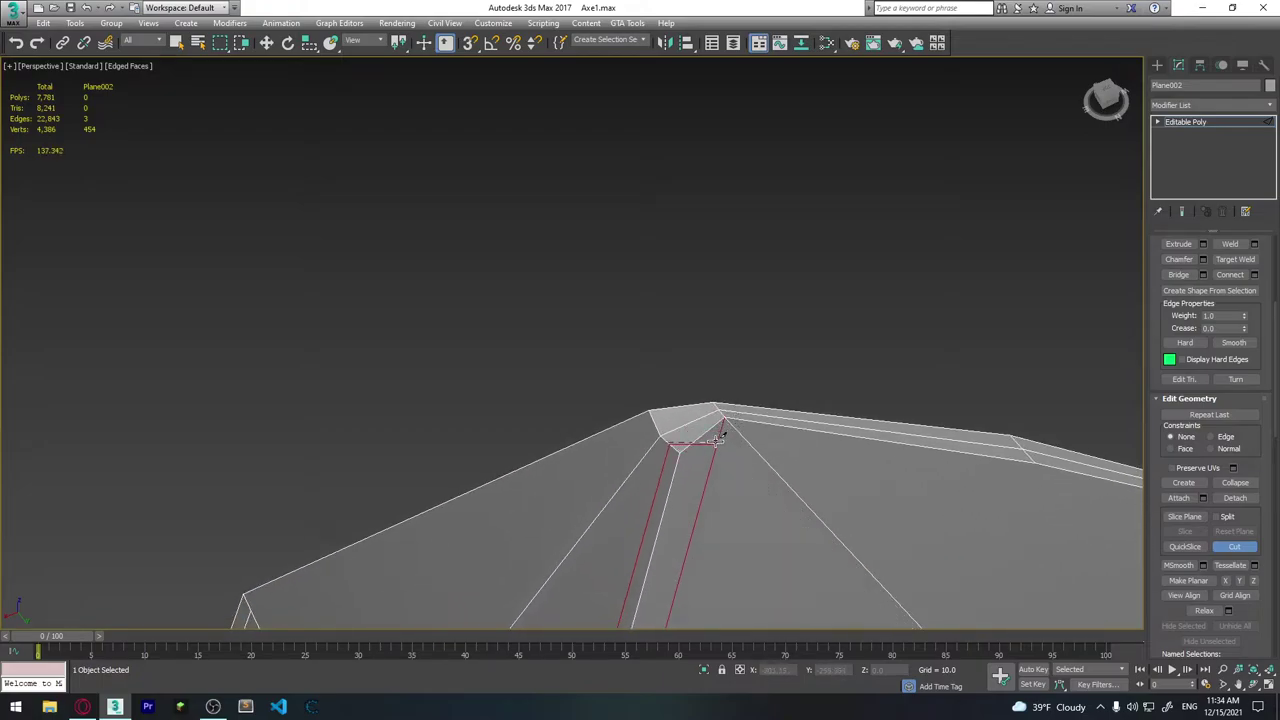
middle_click_drag(738, 411, 735, 422, "alt")
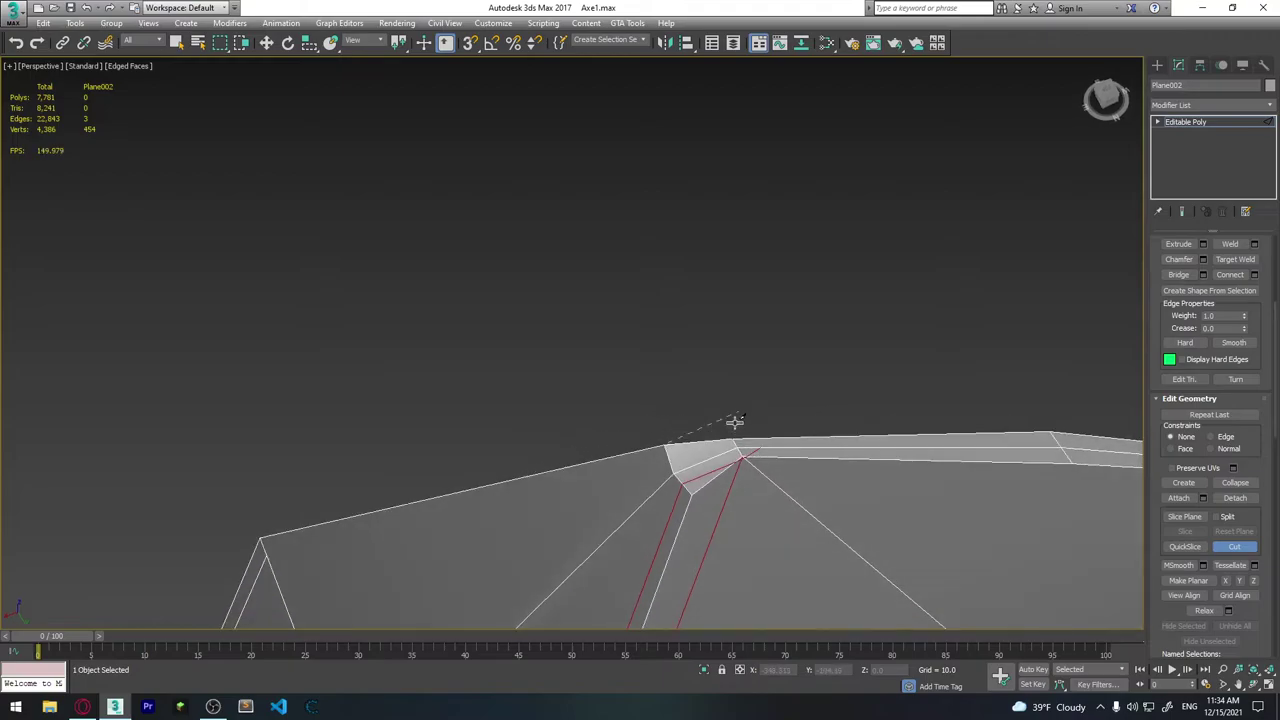
middle_click_drag(692, 476, 700, 436)
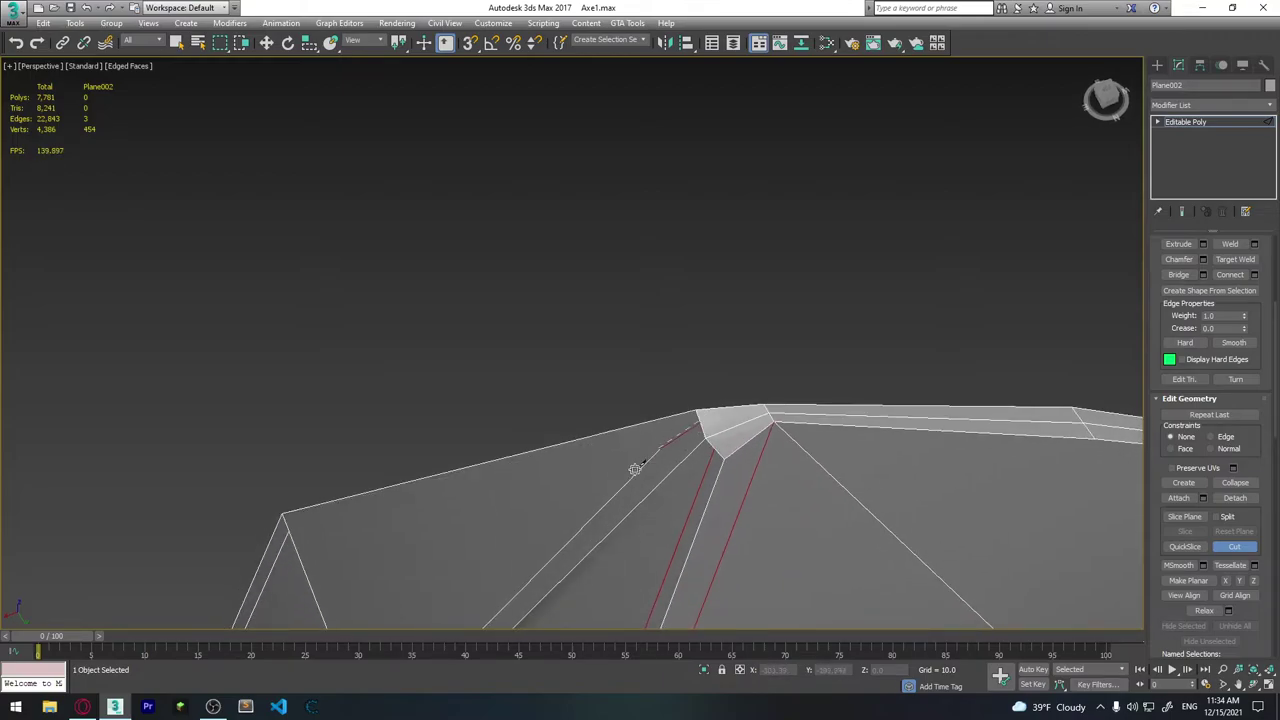
mouse_move(634, 469)
middle_mouse_down()
mouse_move(729, 354)
mouse_move(743, 263)
middle_mouse_up()
right_click(630, 418)
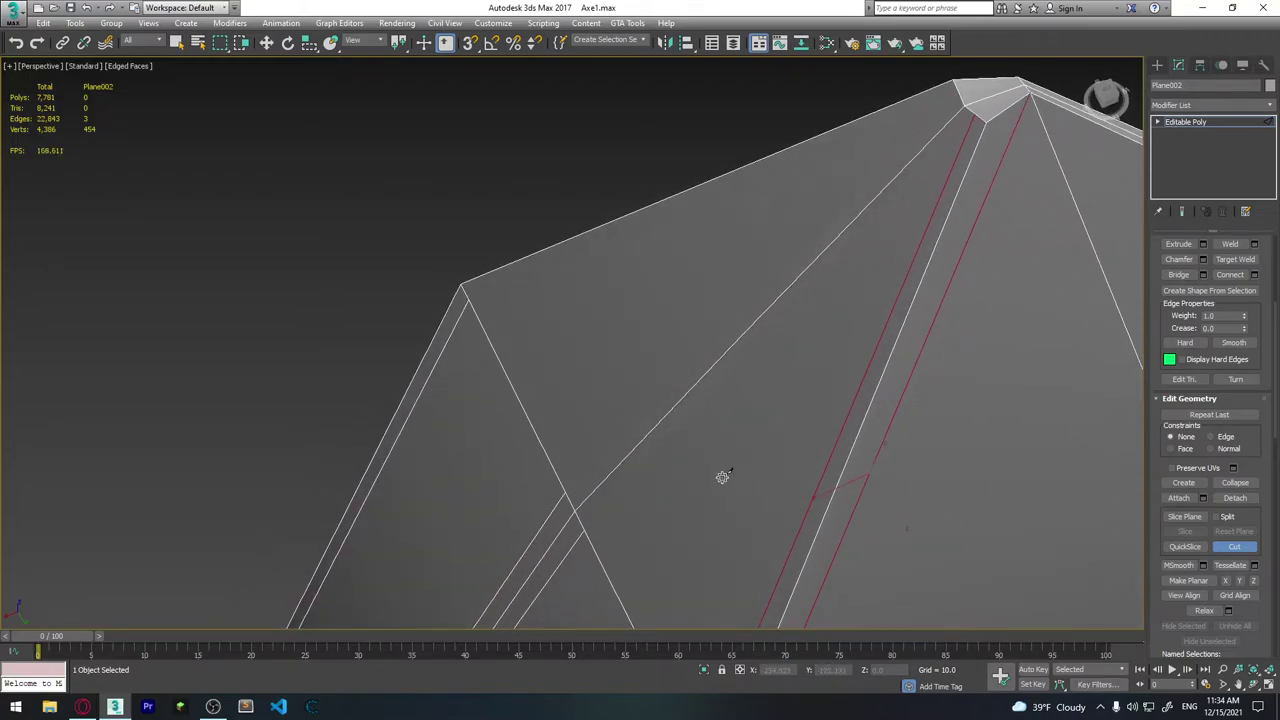
left_click(573, 494)
mouse_move(622, 432)
middle_mouse_down()
mouse_move(590, 457)
mouse_move(600, 309)
middle_mouse_up()
middle_click_drag(798, 249, 657, 385)
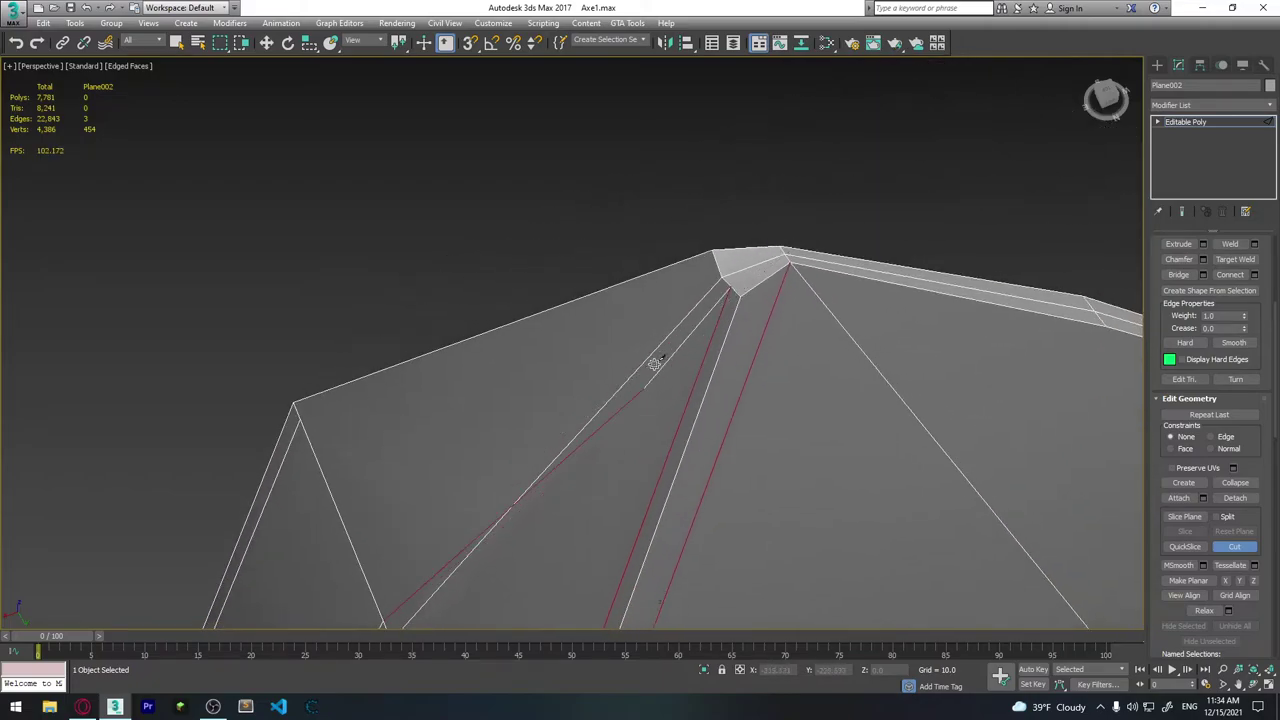
left_click(717, 258)
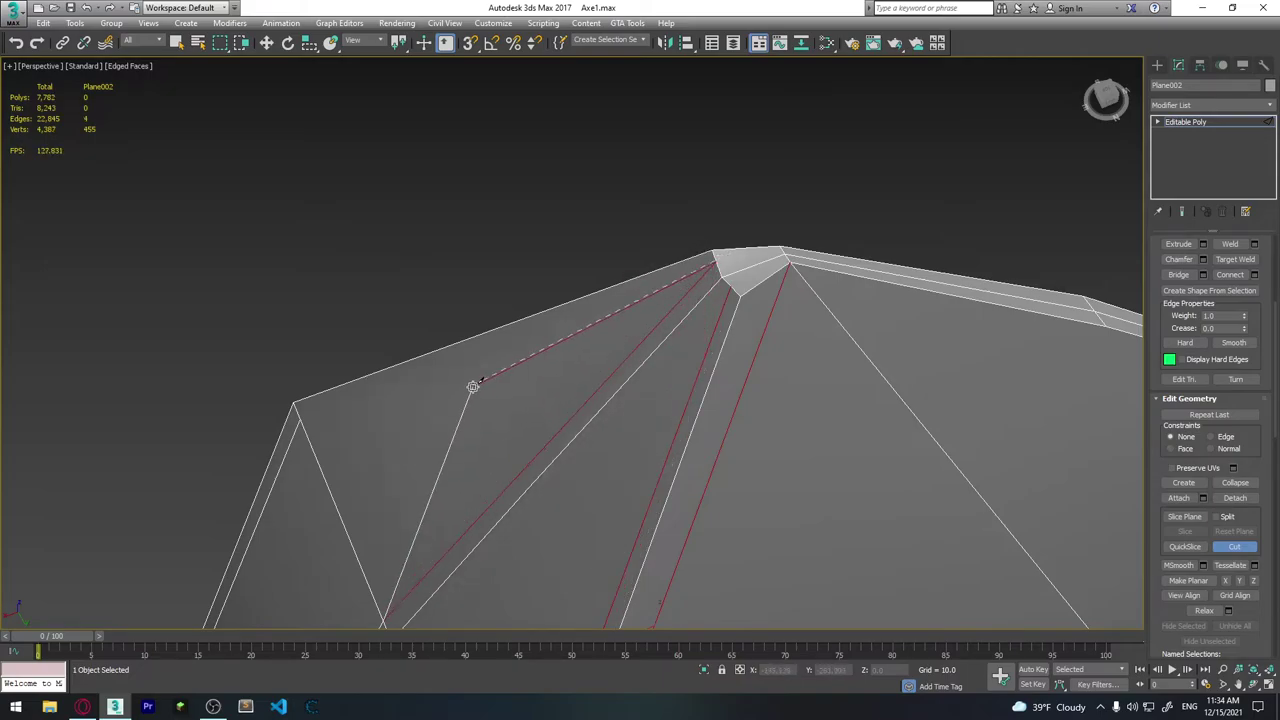
right_click(403, 440)
Add further cut edges from the tip edges to the apex.
middle_click_drag(403, 440, 684, 269)
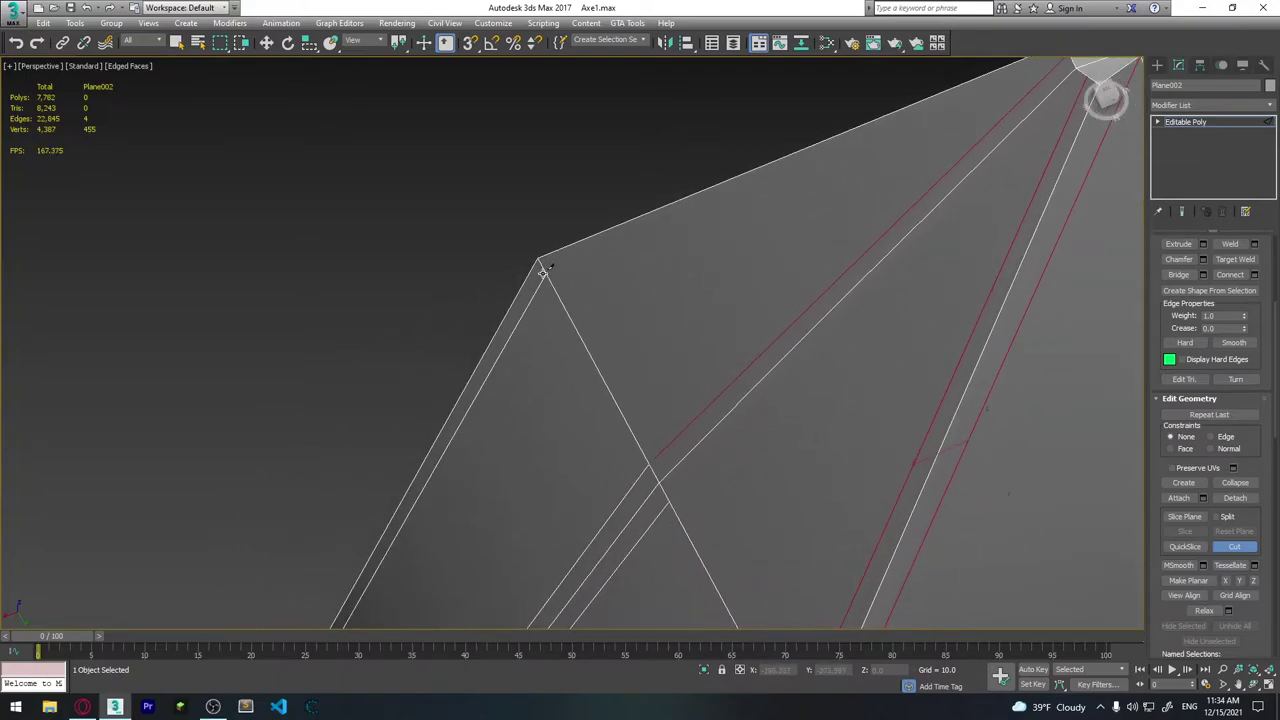
scroll(785, 391, "down", 5)
mouse_move(785, 391)
middle_mouse_down("alt")
mouse_move(900, 385)
mouse_move(788, 490)
middle_mouse_up("alt")
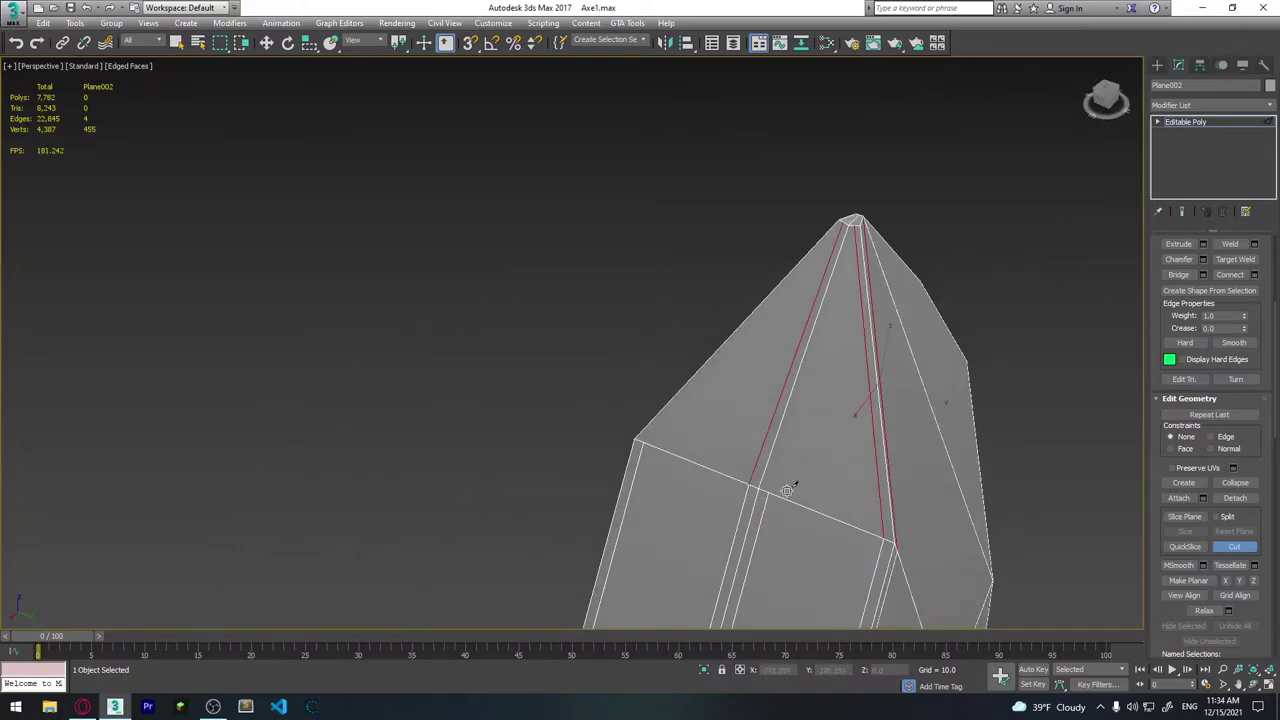
left_click(772, 489)
middle_click_drag(814, 366, 777, 451, "alt")
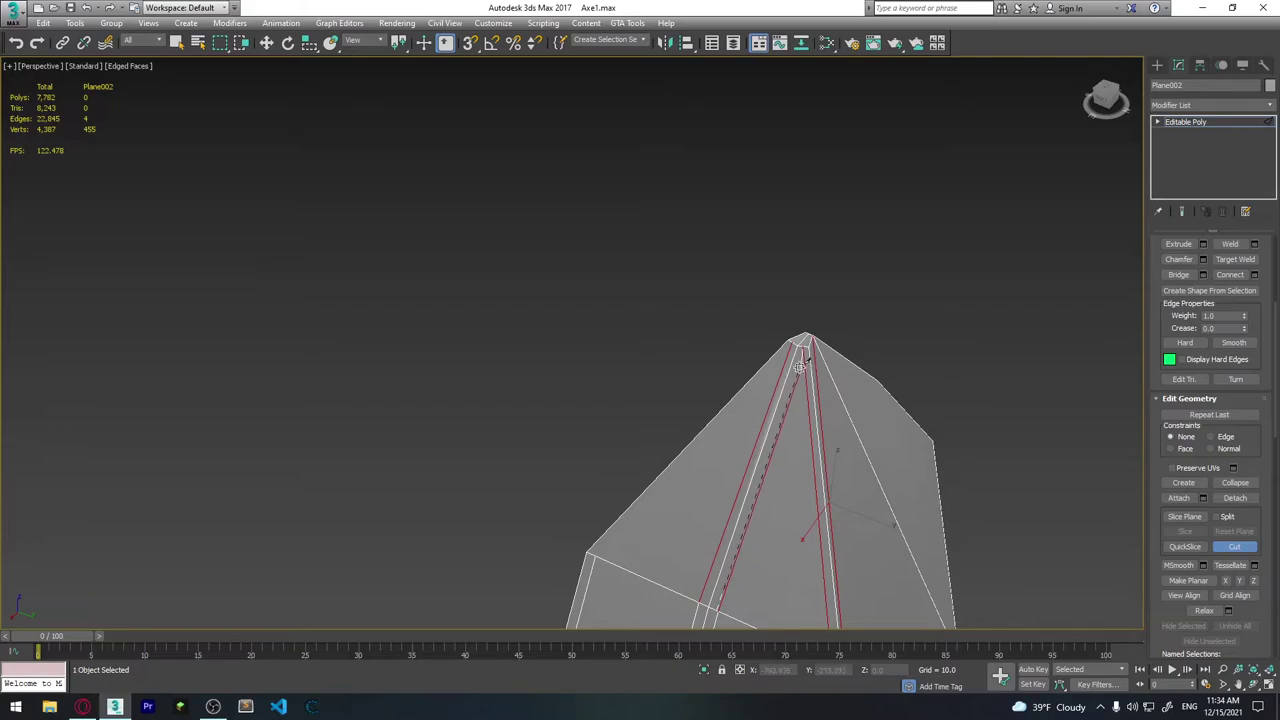
middle_click_drag(801, 355, 806, 337, "alt")
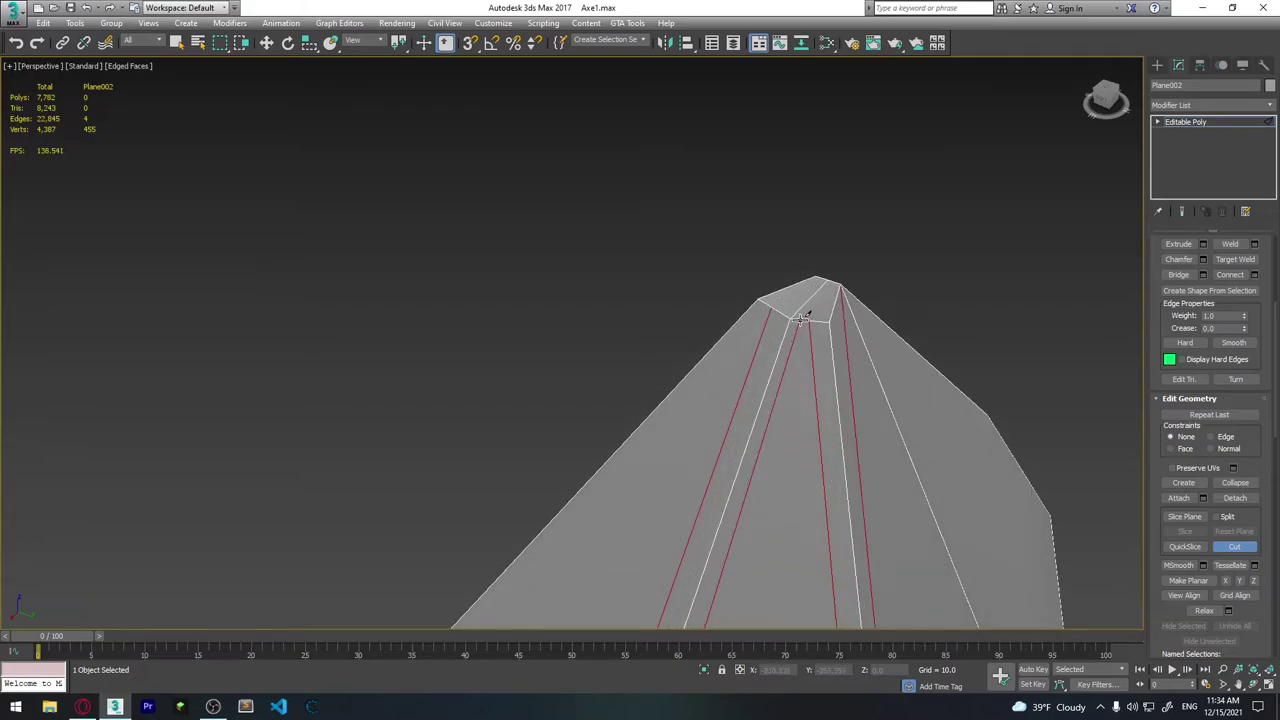
left_click(803, 348)
mouse_move(731, 503)
middle_mouse_down()
mouse_move(891, 340)
mouse_move(650, 529)
mouse_move(622, 468)
middle_mouse_up()
scroll(608, 546, "down", 2)
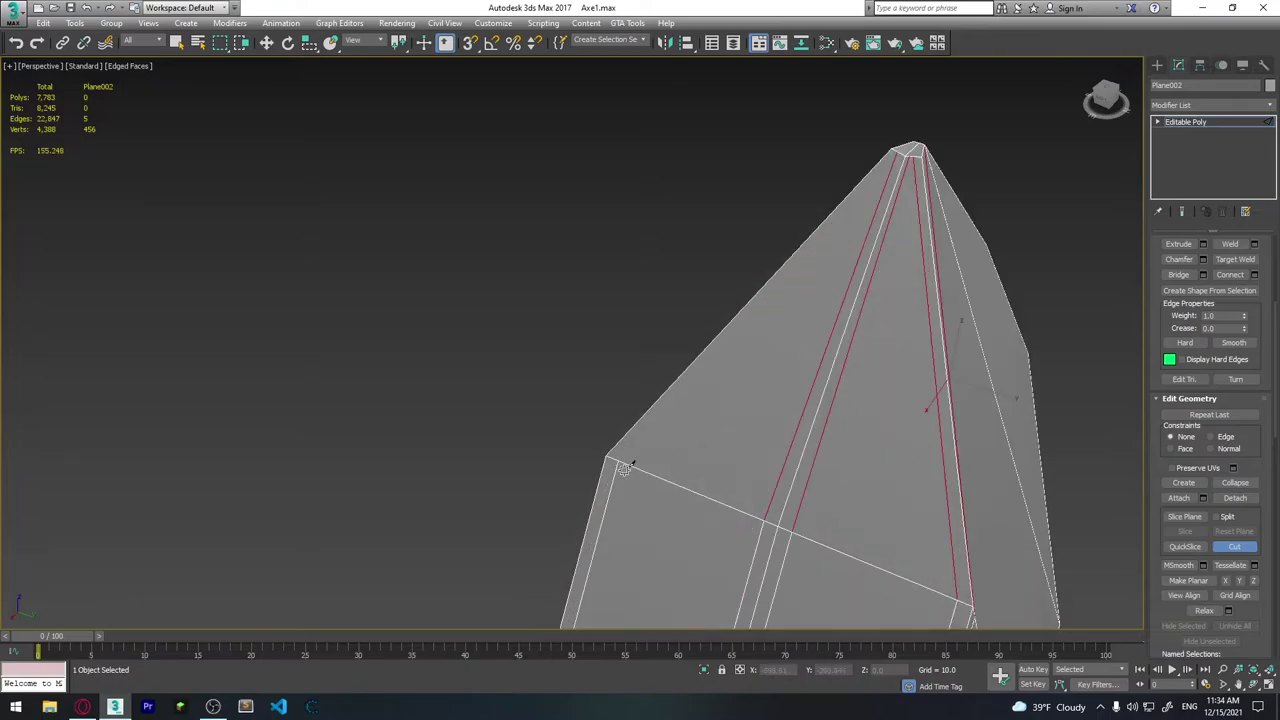
scroll(600, 500, "down", 3)
scroll(577, 543, "down", 2)
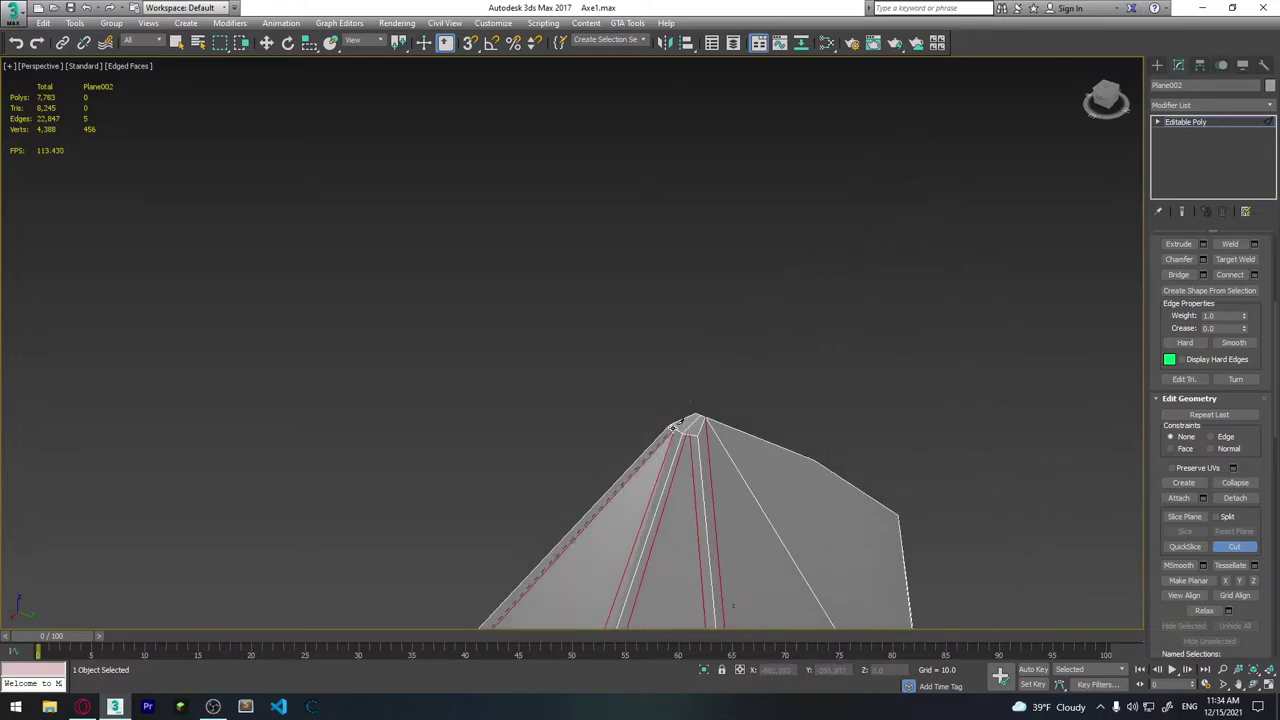
middle_click_drag(678, 424, 658, 385, "alt")
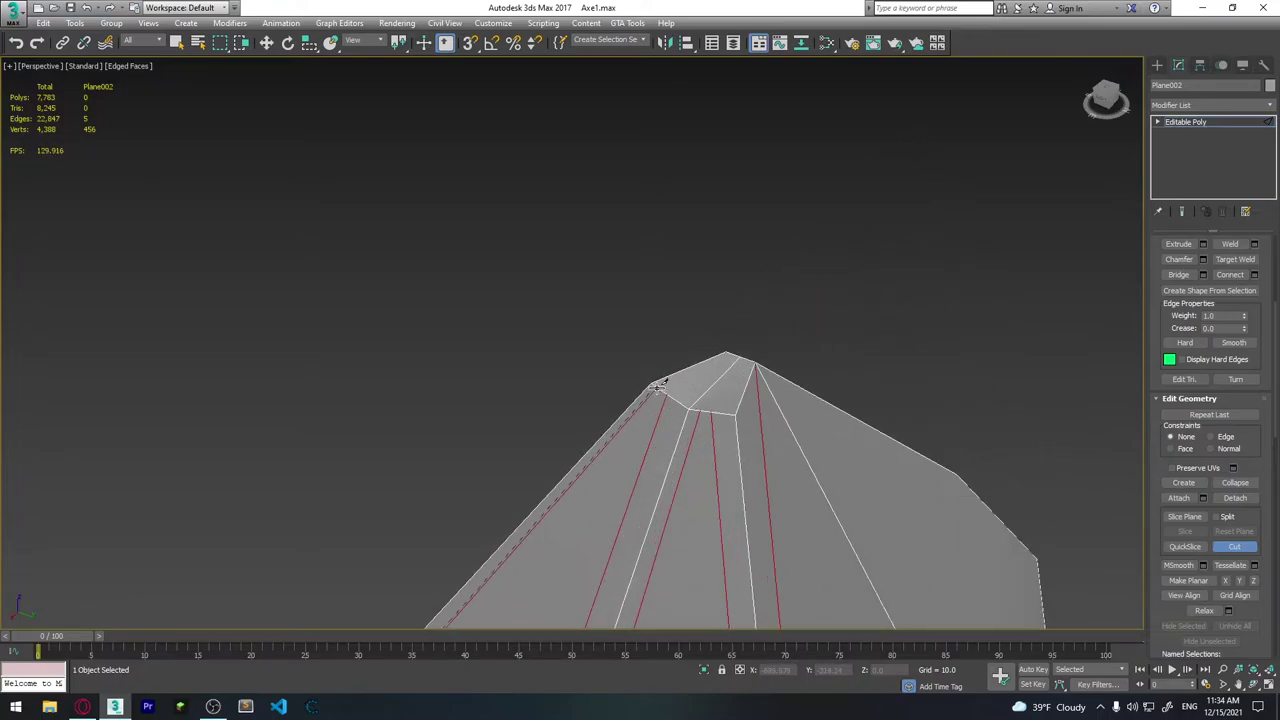
left_click(707, 424)
mouse_move(657, 508)
middle_mouse_down("alt")
mouse_move(821, 421)
mouse_move(1062, 437)
middle_mouse_up("alt")
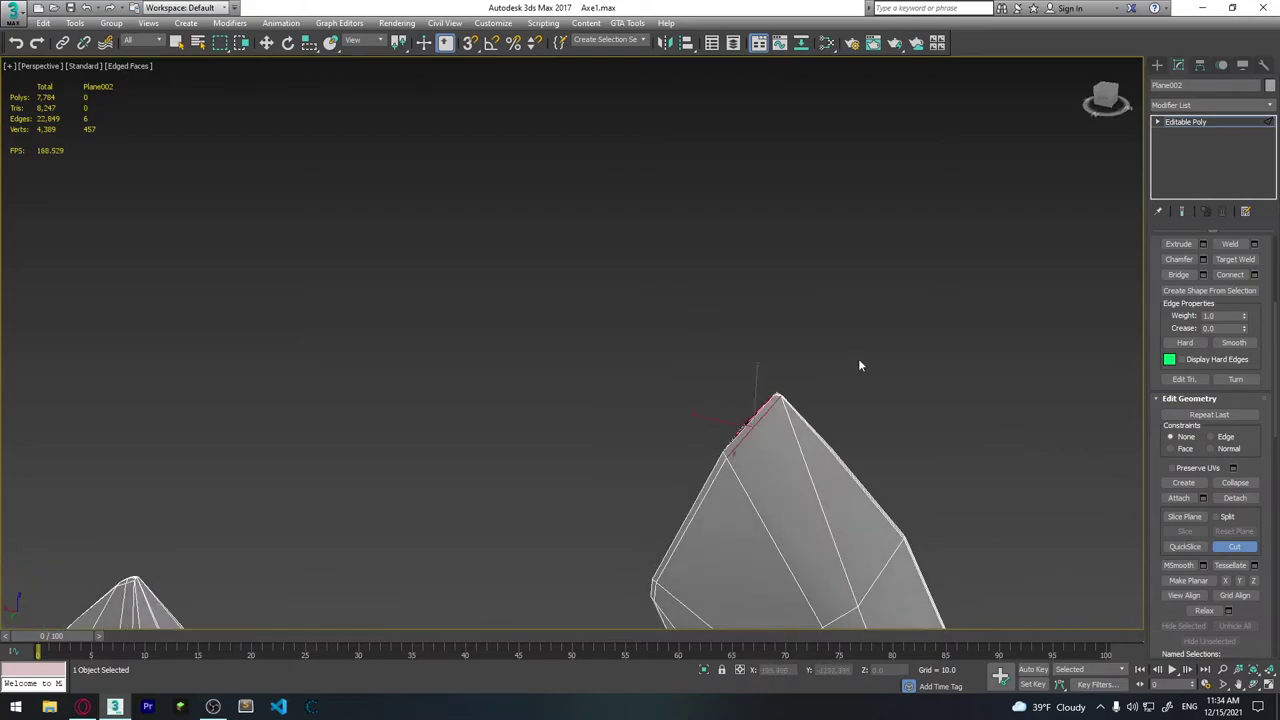
mouse_move(859, 365)
middle_mouse_down("alt")
mouse_move(938, 446)
mouse_move(944, 317)
middle_mouse_up("alt")
Select edges near the head's tip and expand them into a full ring.
scroll(1229, 403, "up", 3)
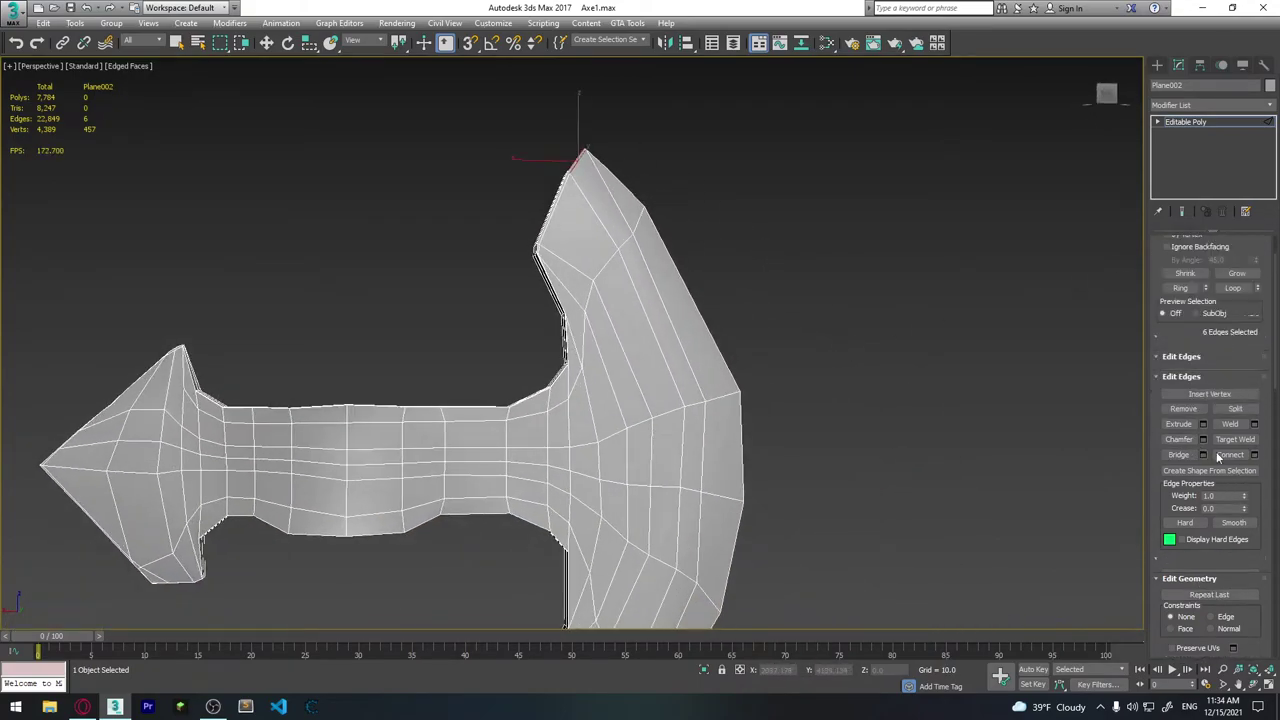
scroll(1210, 300, "up", 2)
key("w")
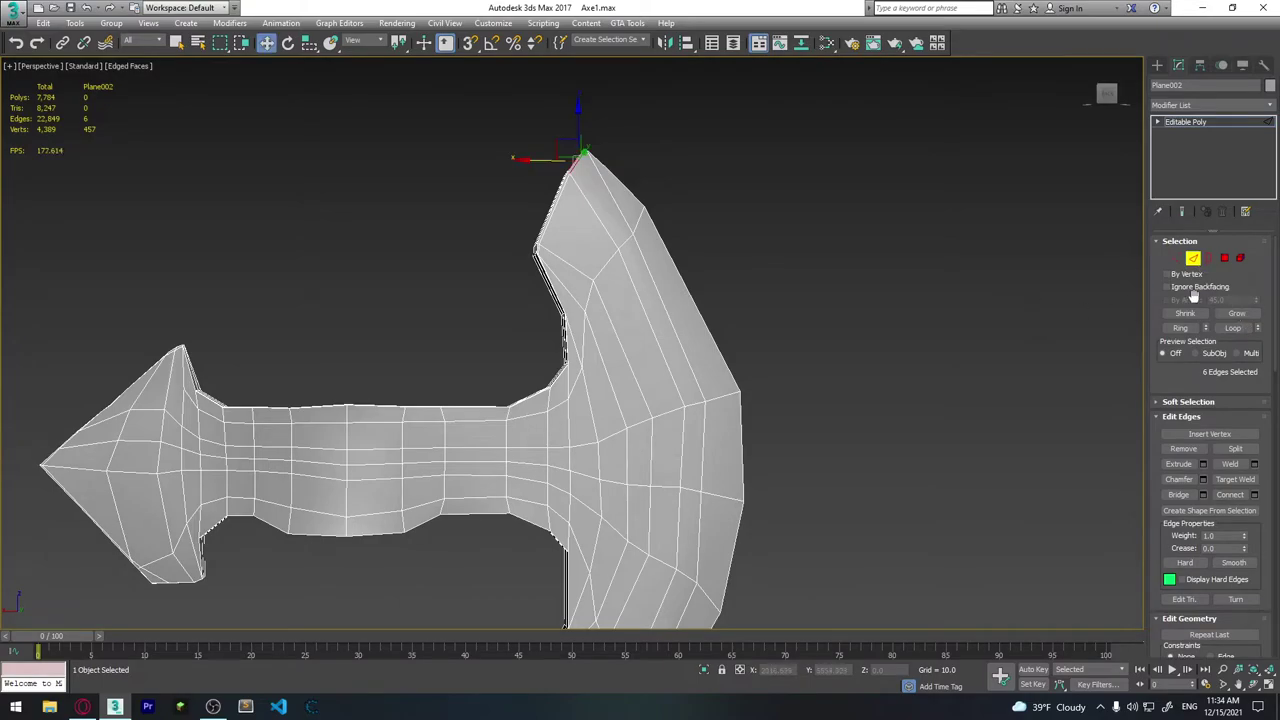
left_click(634, 219)
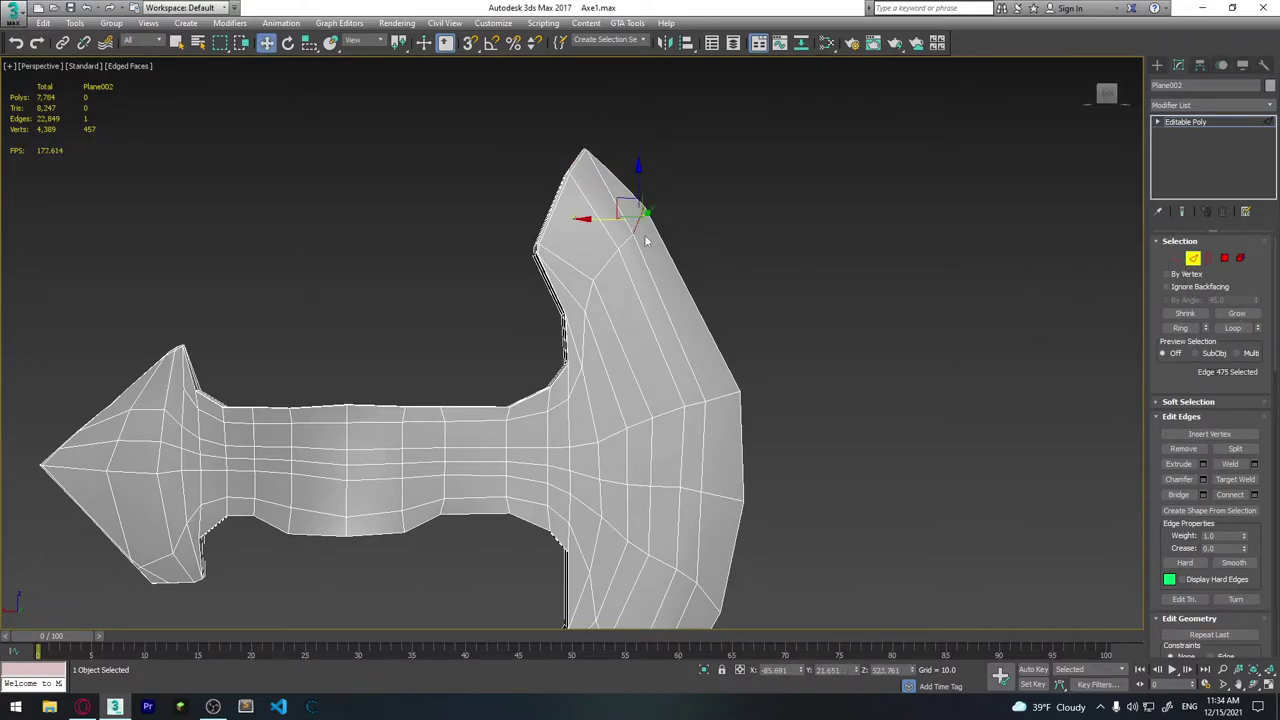
middle_click_drag(741, 233, 515, 258, "alt")
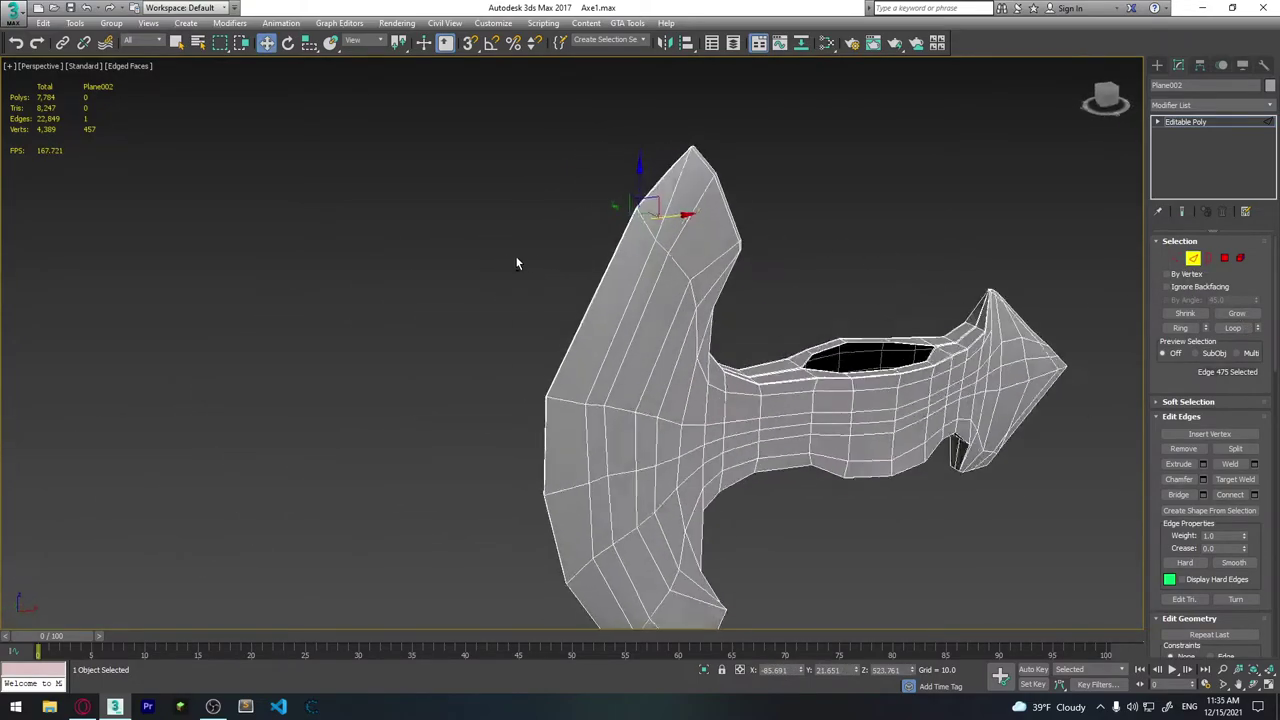
left_click(643, 225, "ctrl")
middle_click_drag(652, 259, 798, 269, "alt")
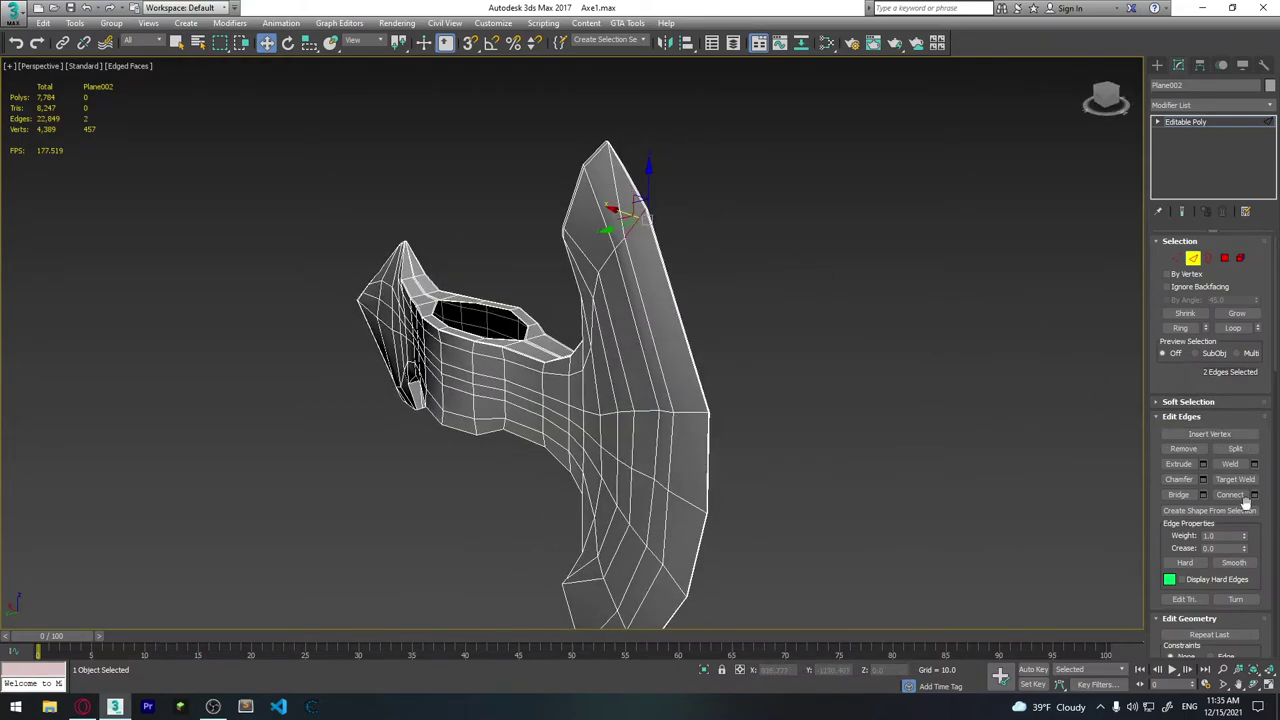
left_click(1181, 328)
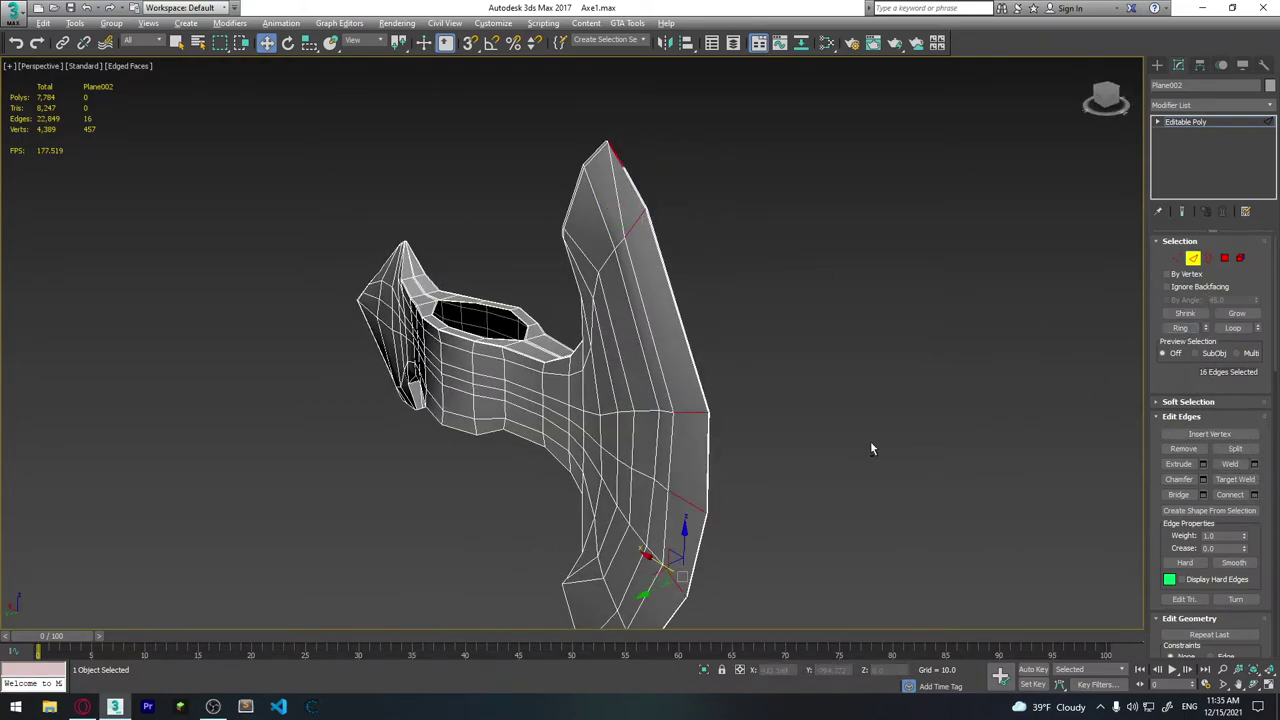
Connect the ring with 2 loops, pinched and slid tight against the blade edge.
mouse_move(870, 449)
middle_mouse_down("alt")
mouse_move(689, 437)
mouse_move(960, 432)
middle_mouse_up("alt")
left_click(1256, 496)
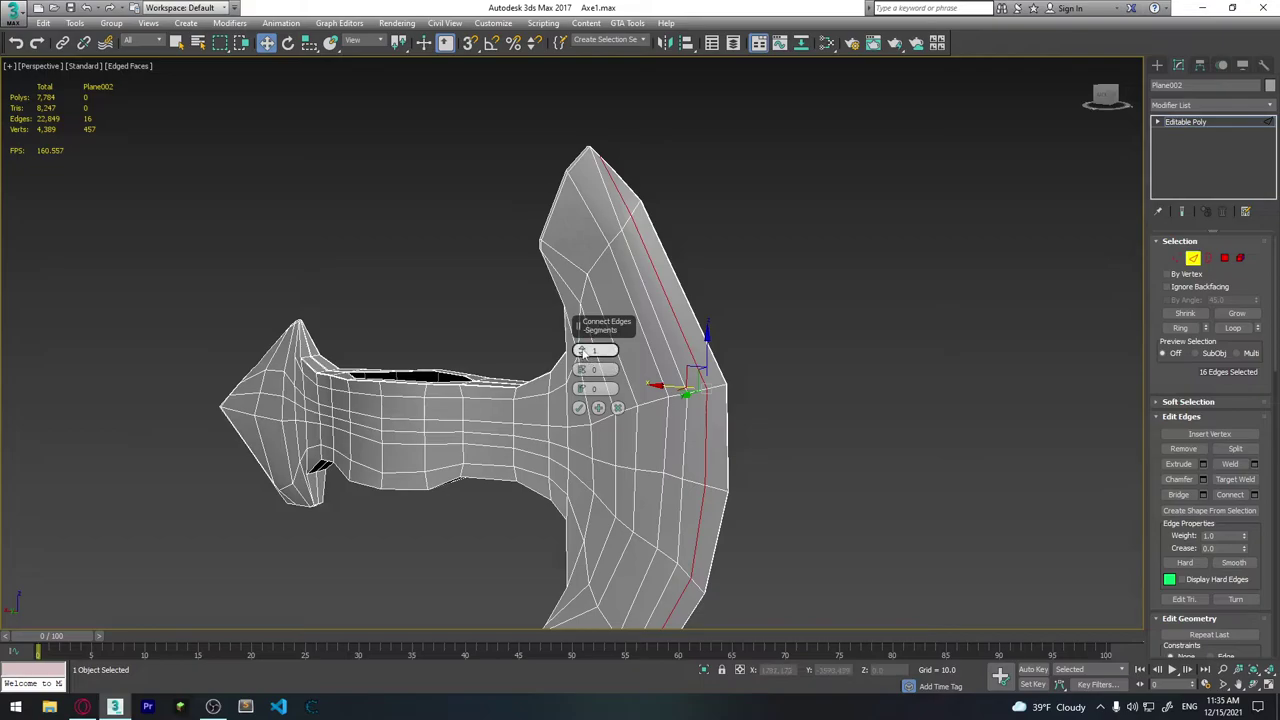
left_click(580, 348)
mouse_move(581, 388)
left_mouse_down()
mouse_move(559, 207)
mouse_move(589, 512)
left_mouse_up()
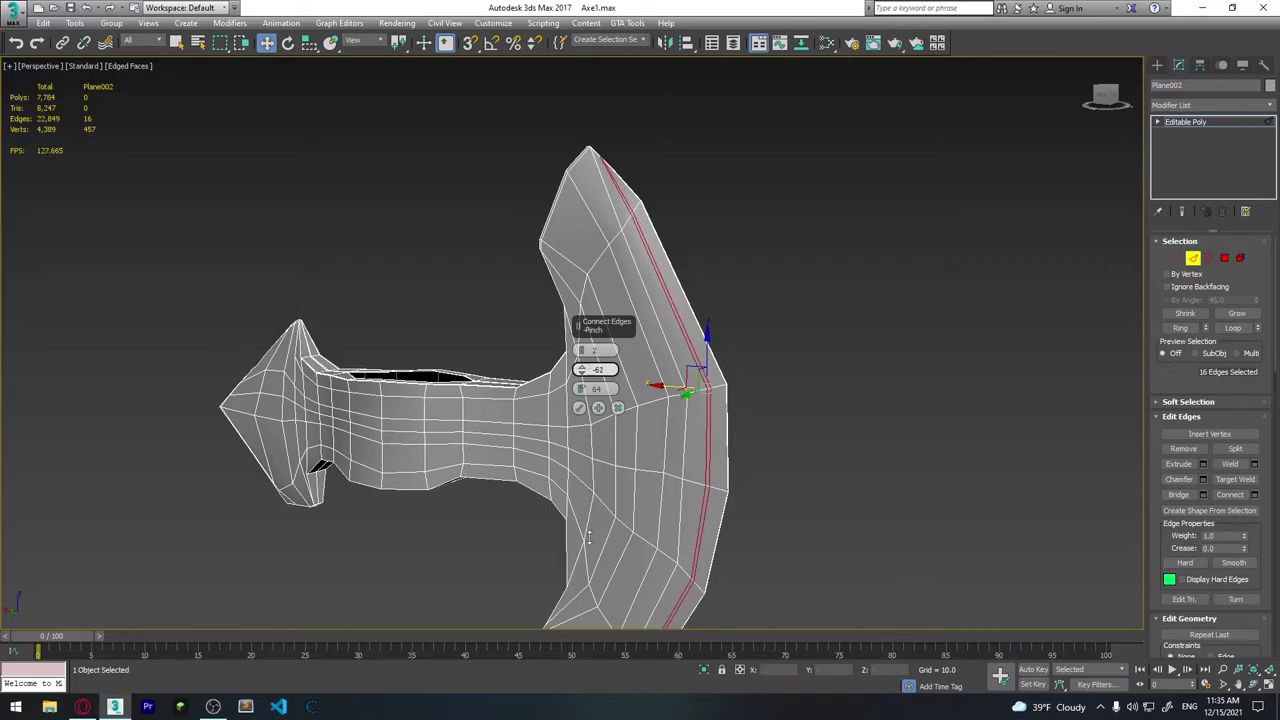
mouse_move(581, 388)
left_mouse_down()
mouse_move(614, 680)
mouse_move(590, 163)
left_mouse_up()
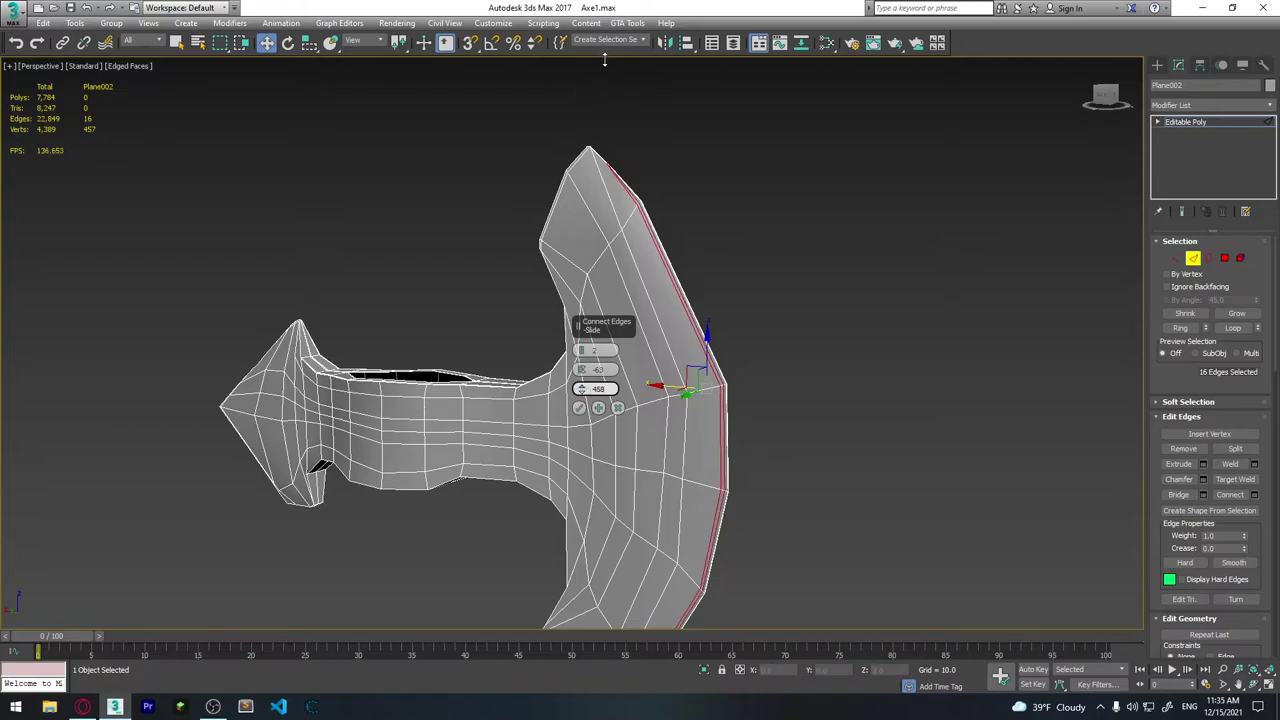
left_click_drag(604, 60, 600, 120)
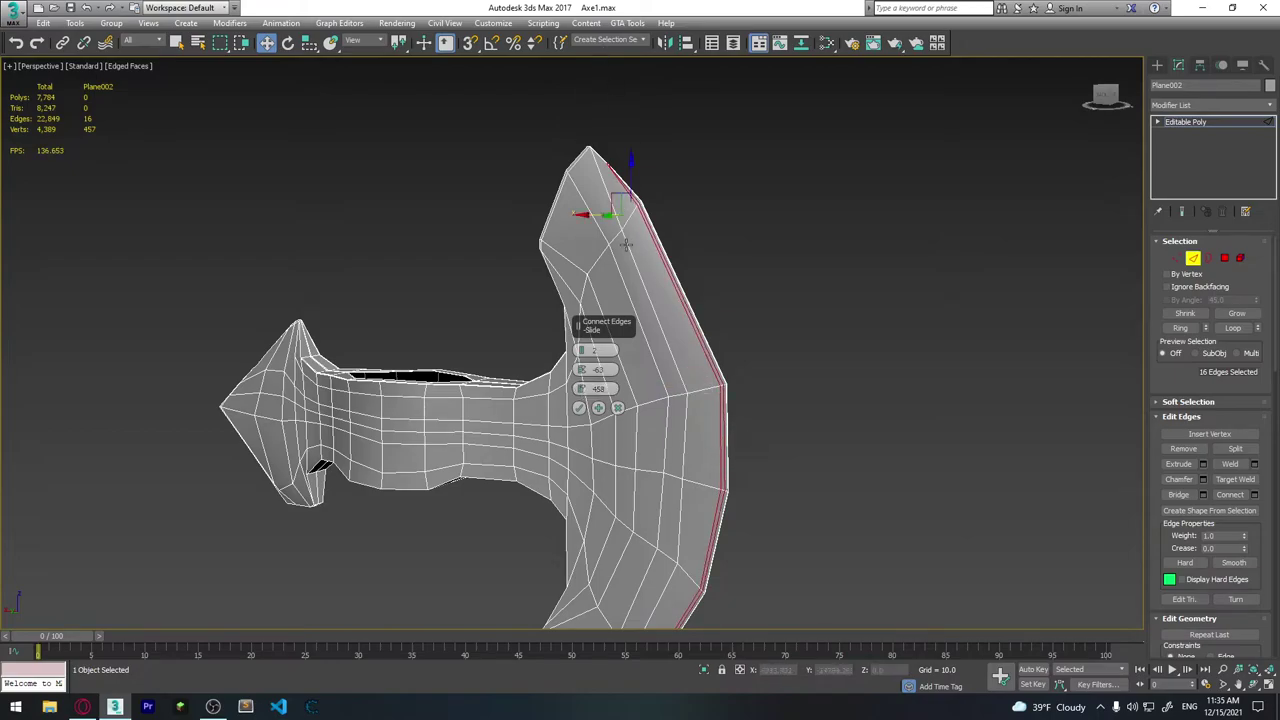
left_click(579, 407)
mouse_move(802, 464)
middle_mouse_down("alt")
mouse_move(666, 446)
mouse_move(465, 258)
middle_mouse_up("alt")
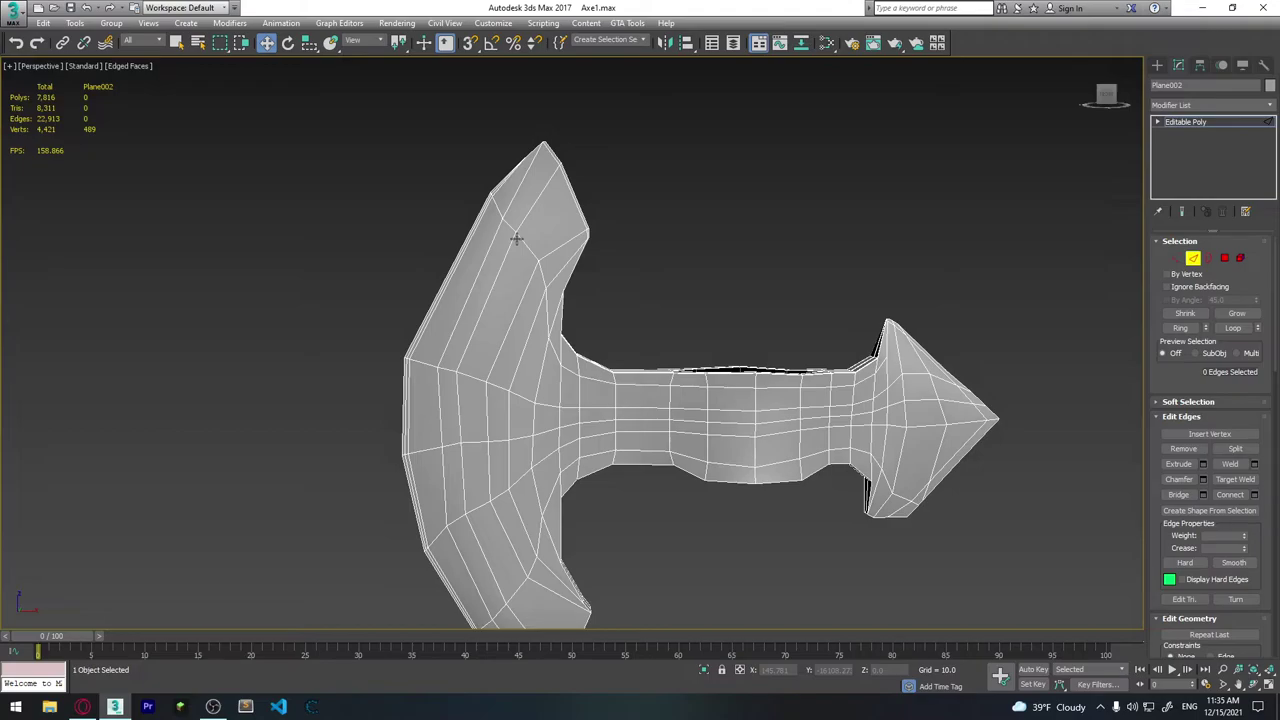
mouse_move(754, 414)
middle_mouse_down("alt")
mouse_move(829, 409)
mouse_move(810, 430)
mouse_move(764, 394)
mouse_move(823, 380)
mouse_move(770, 420)
mouse_move(608, 337)
mouse_move(507, 322)
mouse_move(500, 286)
mouse_move(648, 416)
middle_mouse_up("alt")
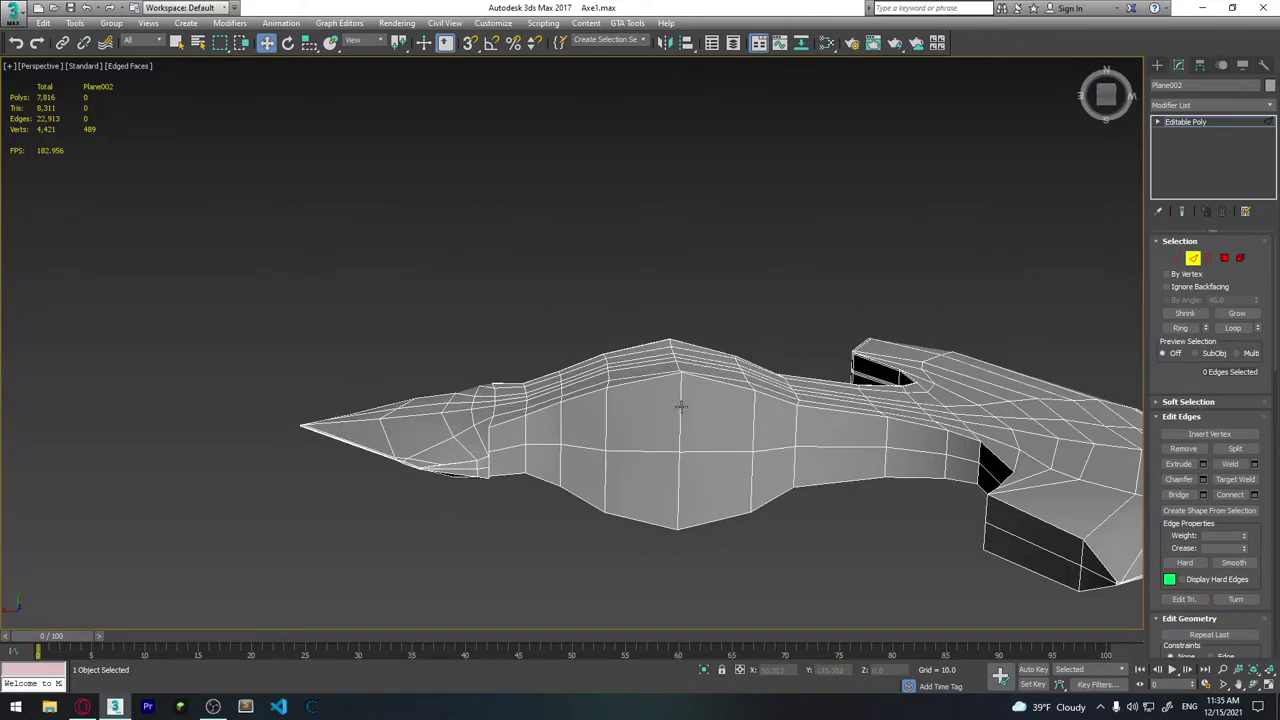
left_click(680, 405)
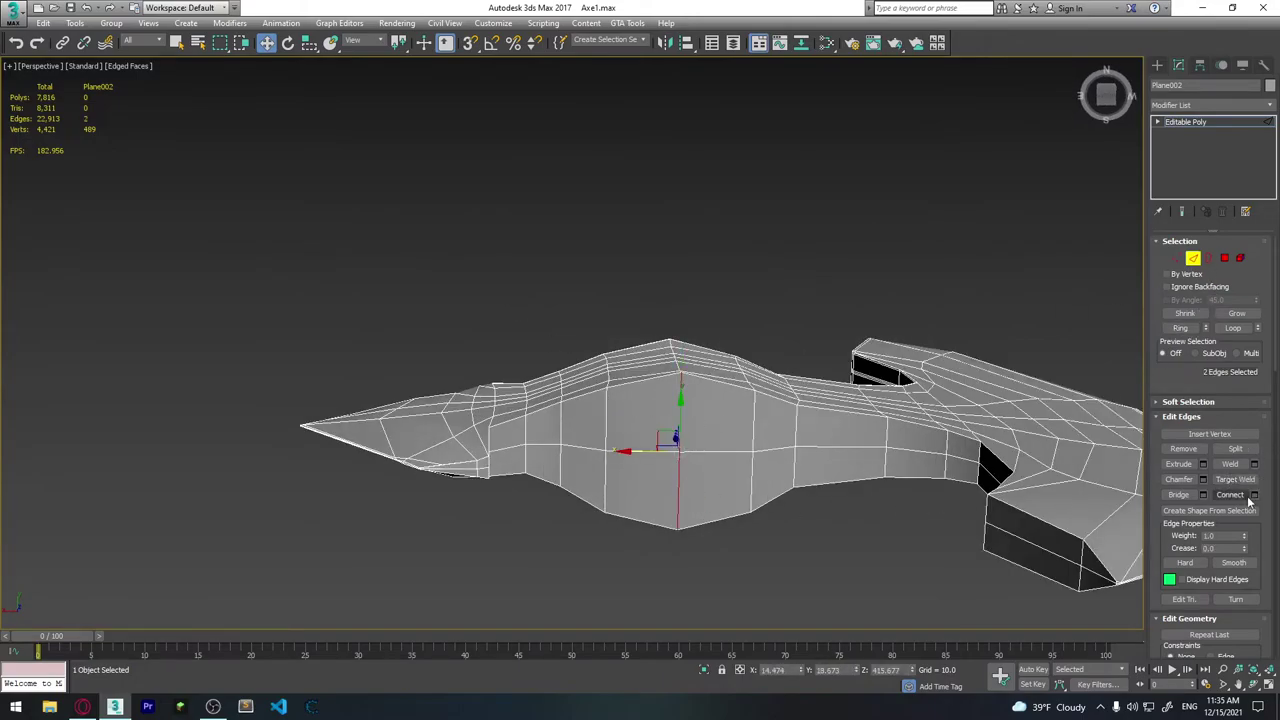
left_click(1183, 330)
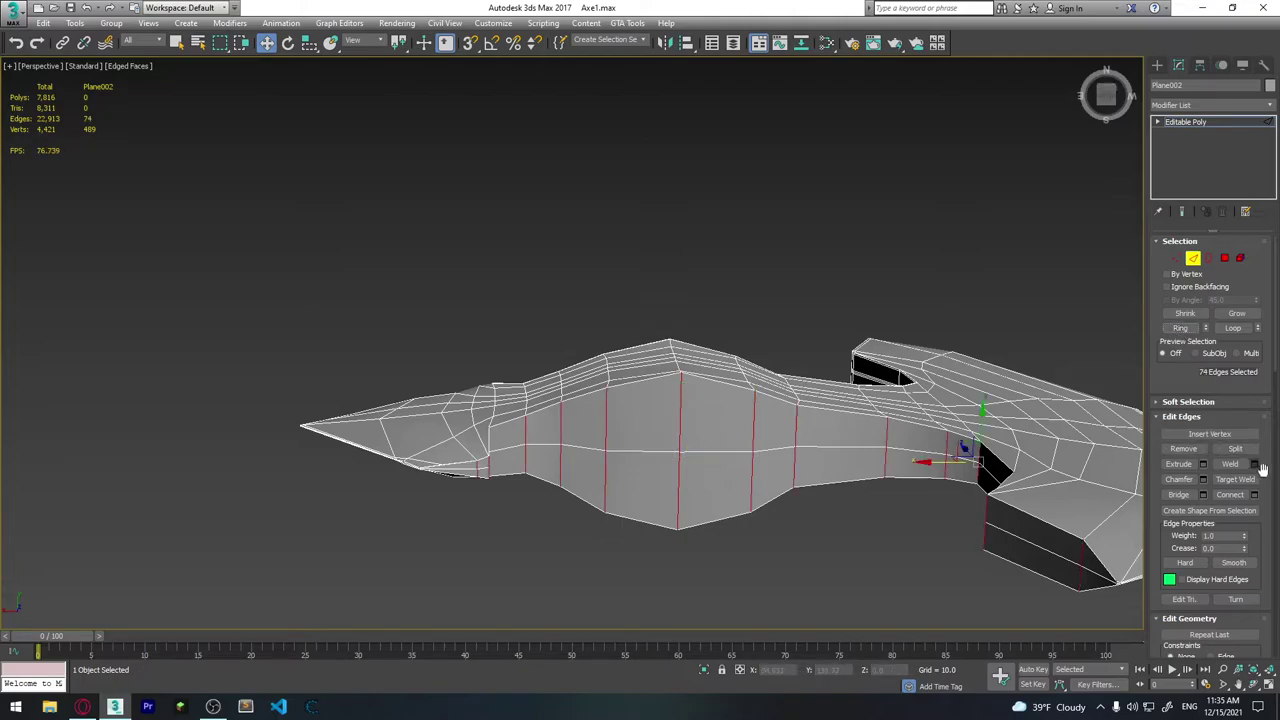
left_click(1256, 496)
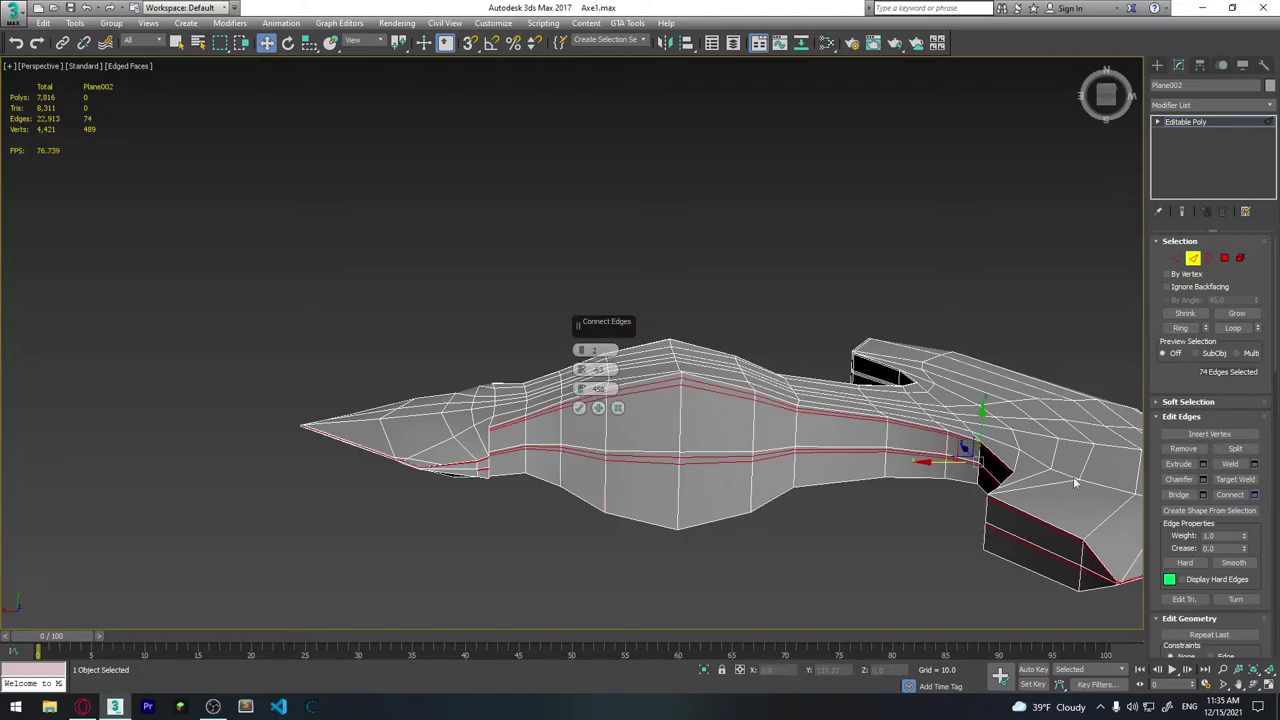
right_click(581, 370)
right_click(581, 388)
right_click(581, 350)
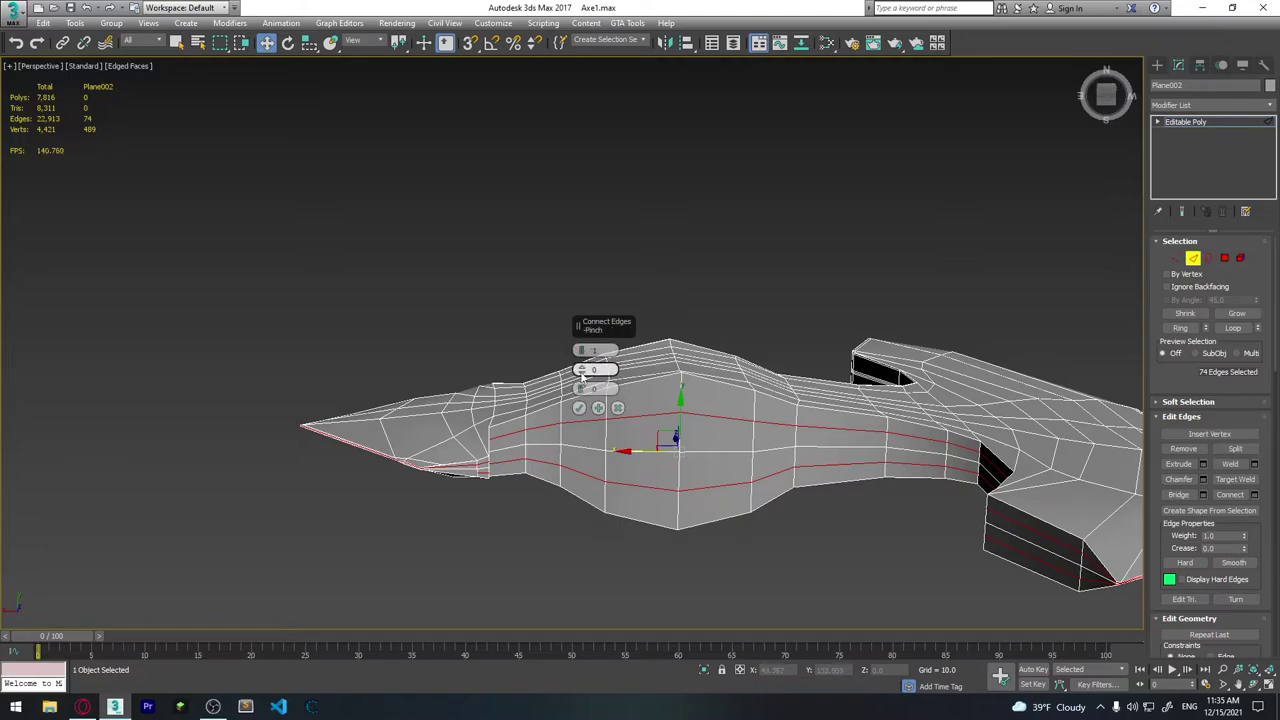
left_click_drag(598, 245, 561, 378)
right_click(581, 371)
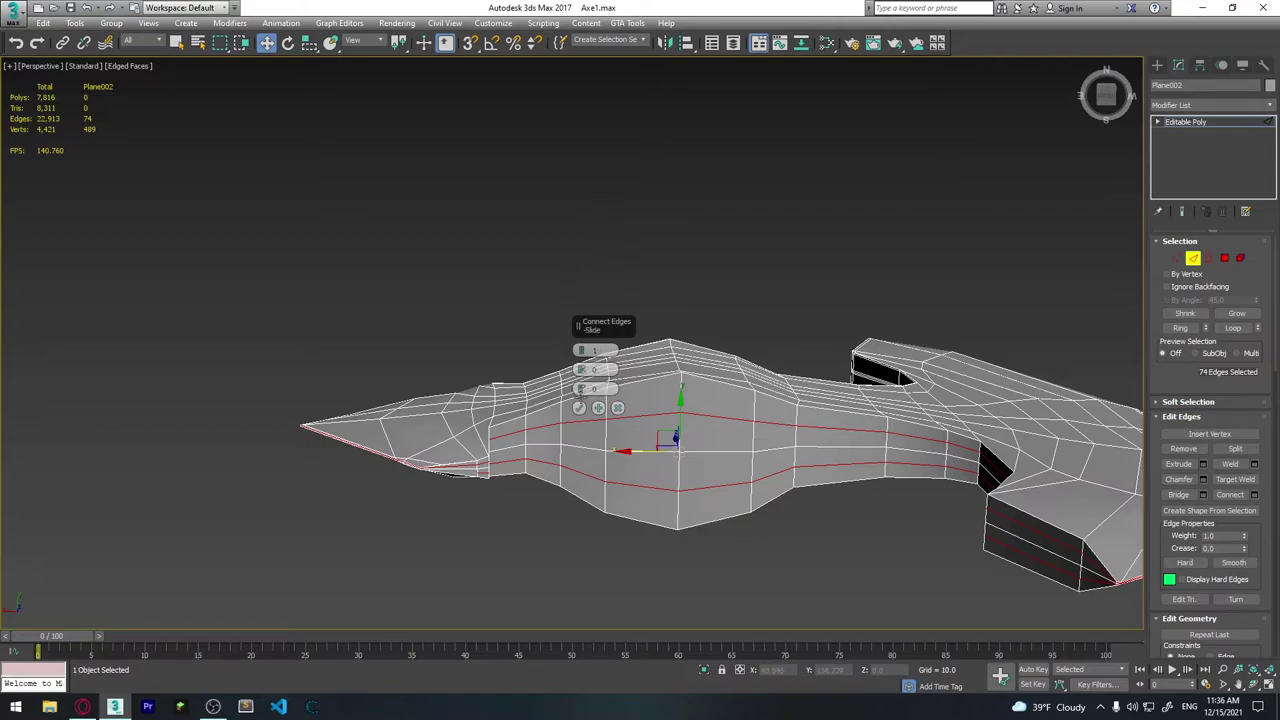
left_click_drag(581, 389, 583, 391)
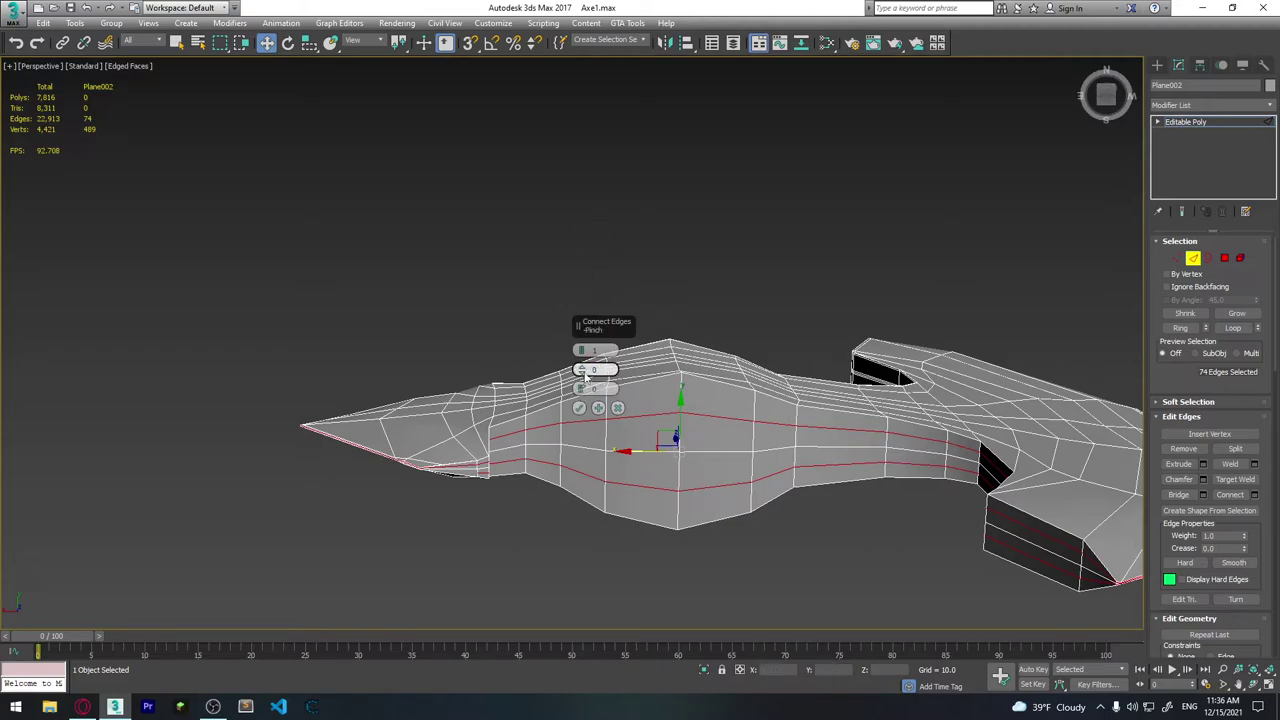
left_click_drag(582, 350, 582, 350)
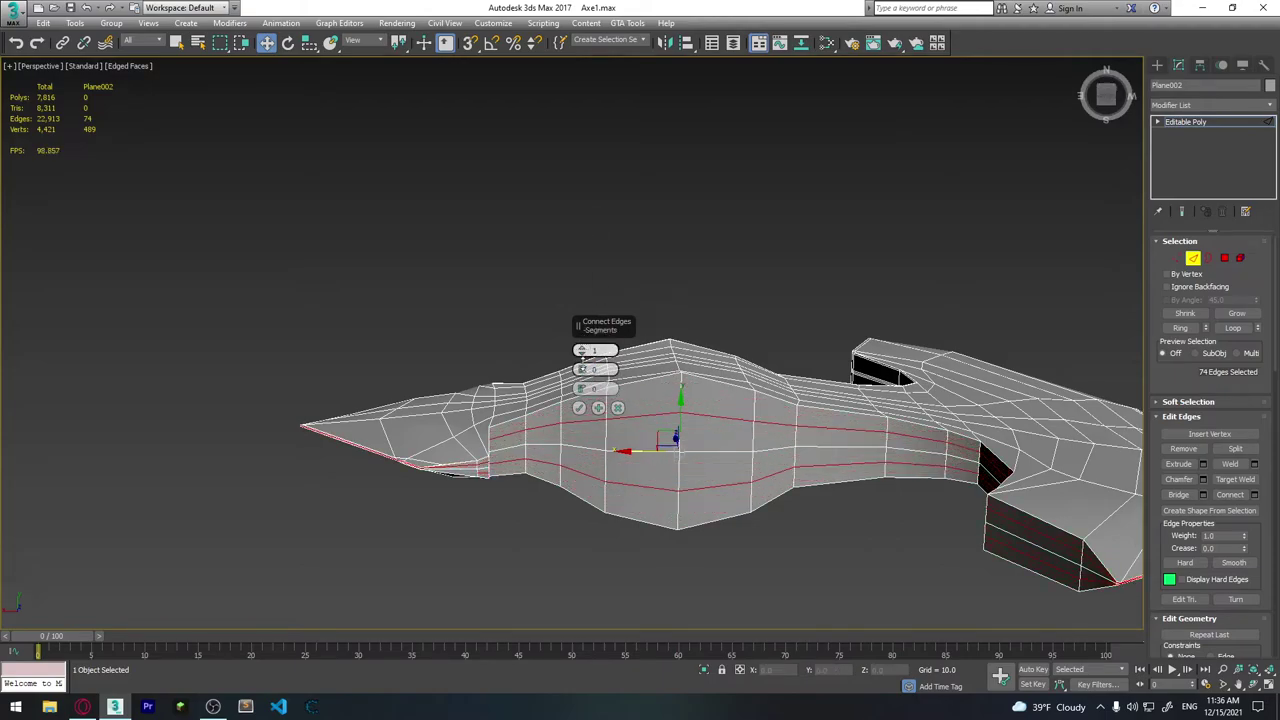
left_click_drag(581, 389, 582, 375)
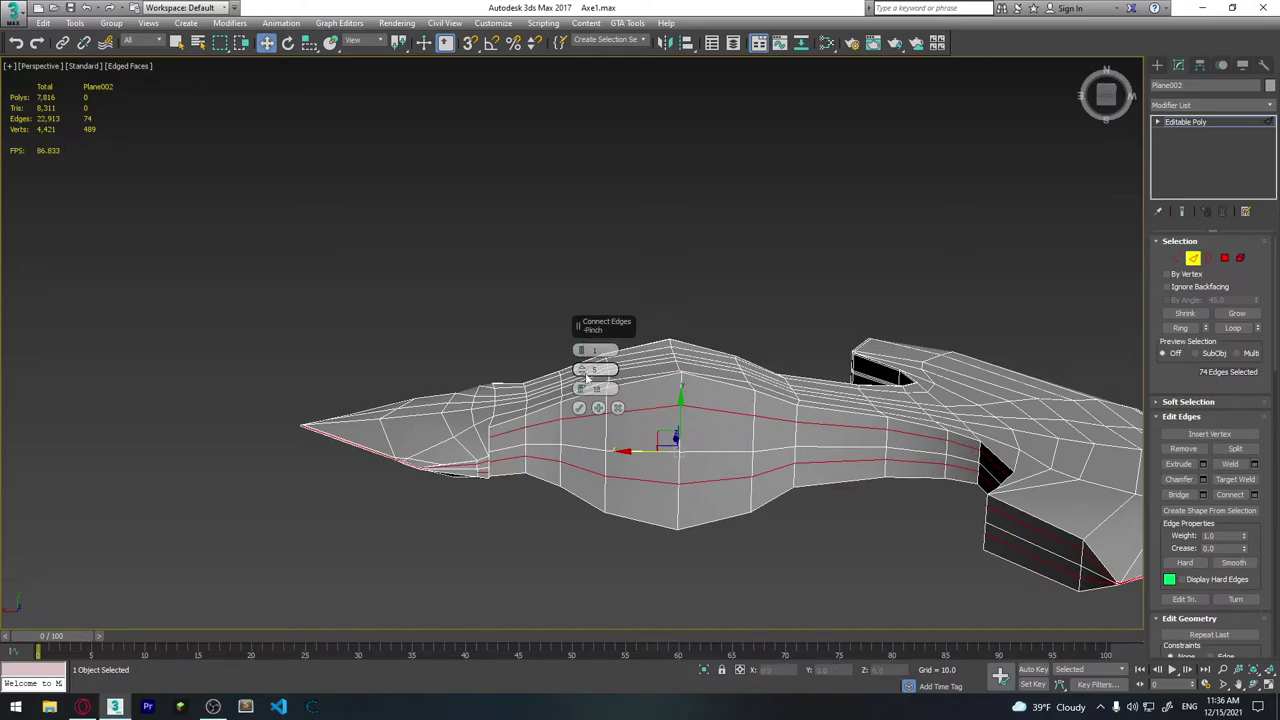
left_click_drag(582, 389, 602, 639)
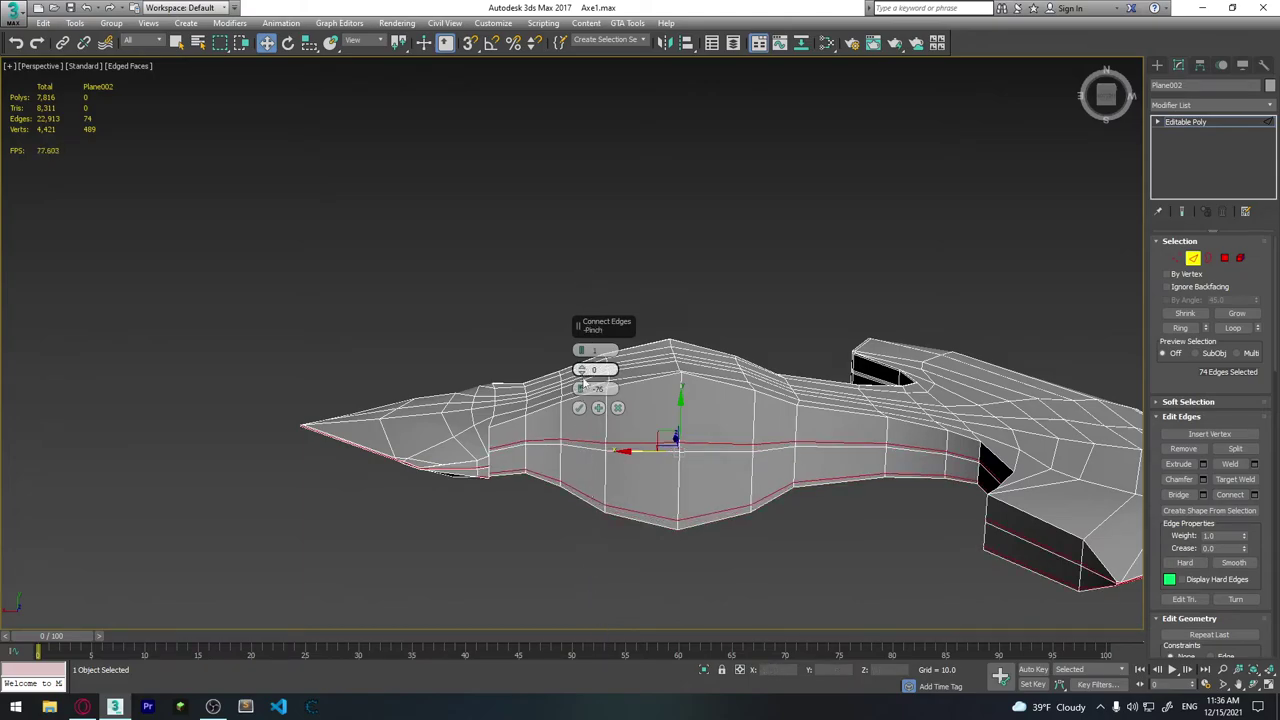
left_click(617, 409)
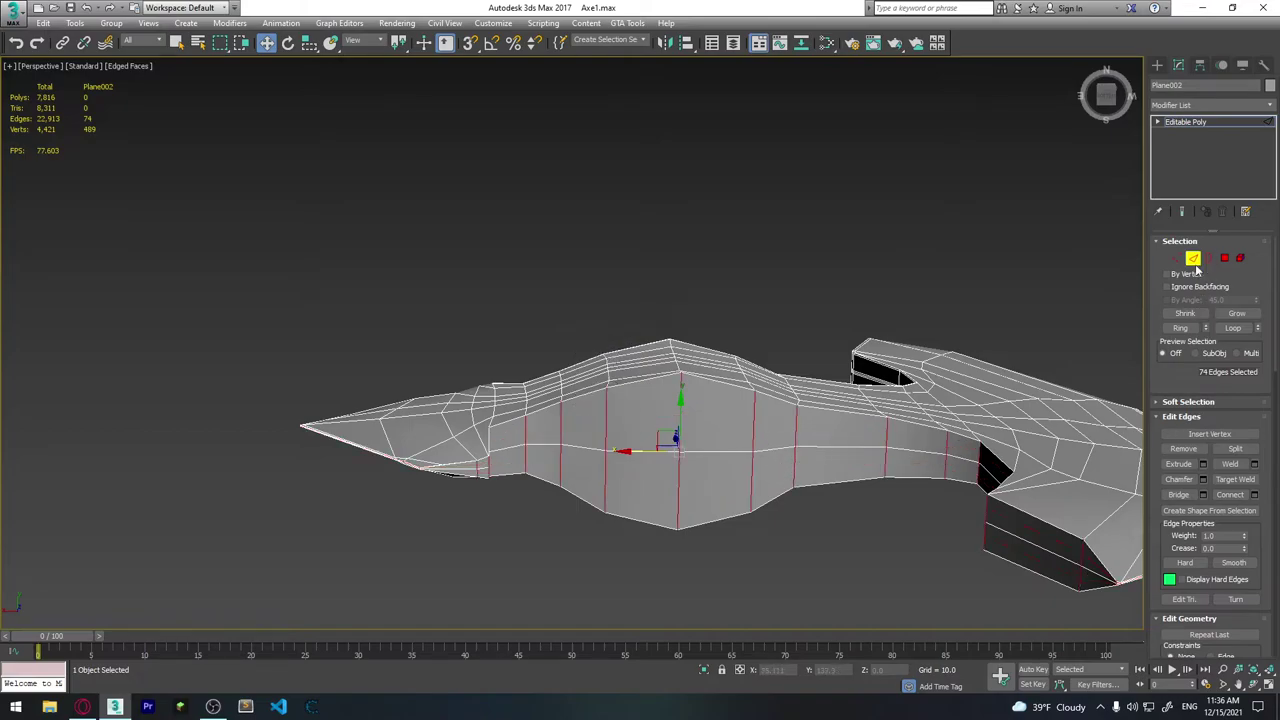
Ring a vertical neck edge and connect a loop slid 75 toward the top border.
left_click(780, 349)
left_click(678, 426)
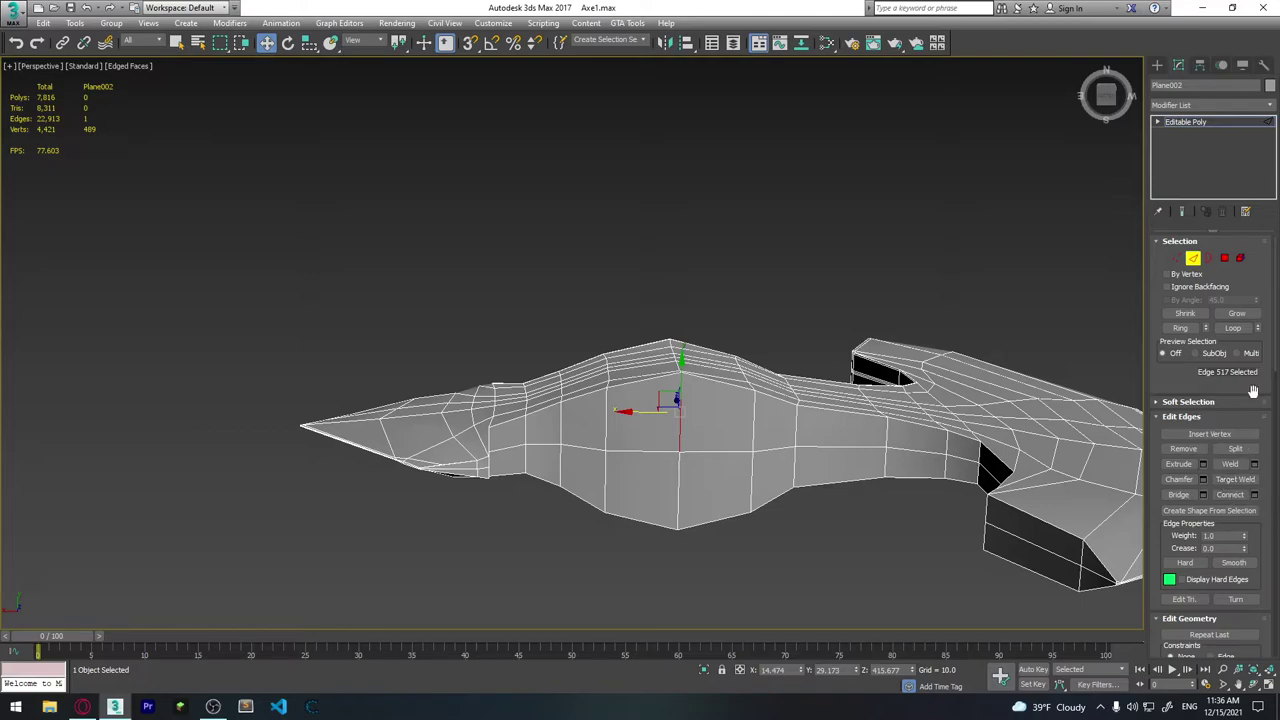
left_click(1194, 328)
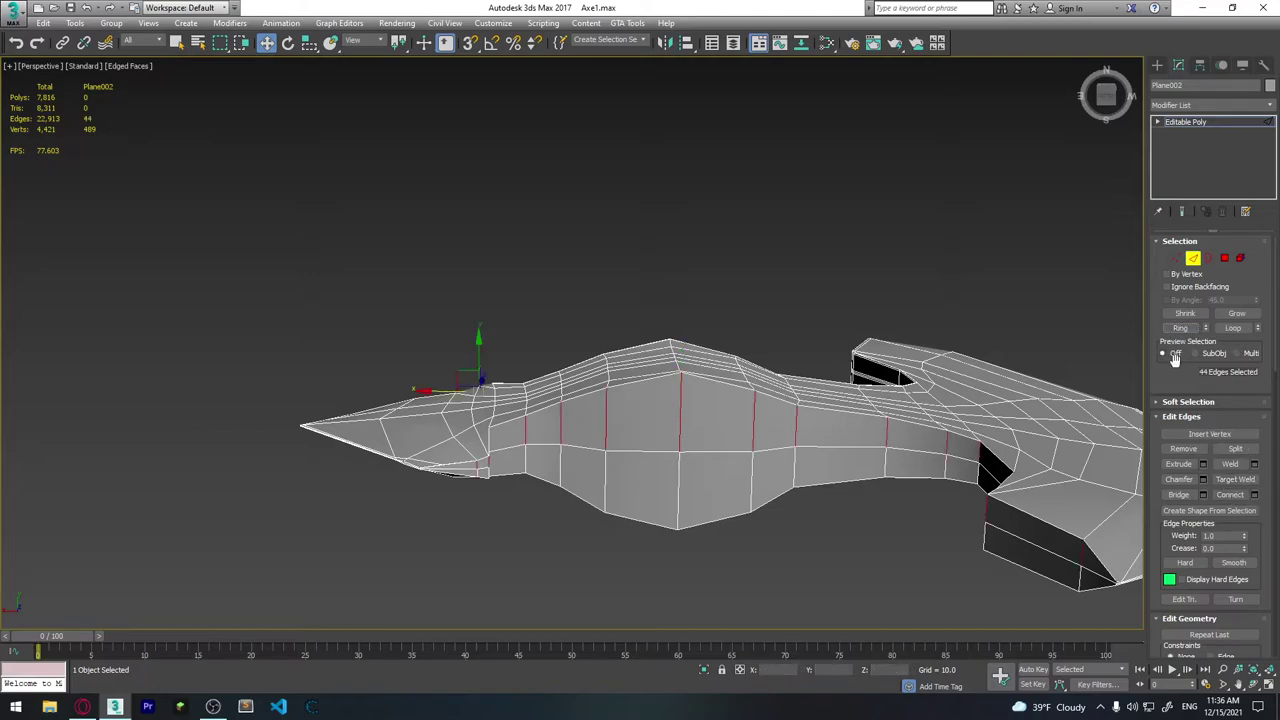
left_click(1254, 496)
mouse_move(583, 392)
left_mouse_down()
mouse_move(587, 186)
mouse_move(577, 308)
left_mouse_up()
left_click(579, 409)
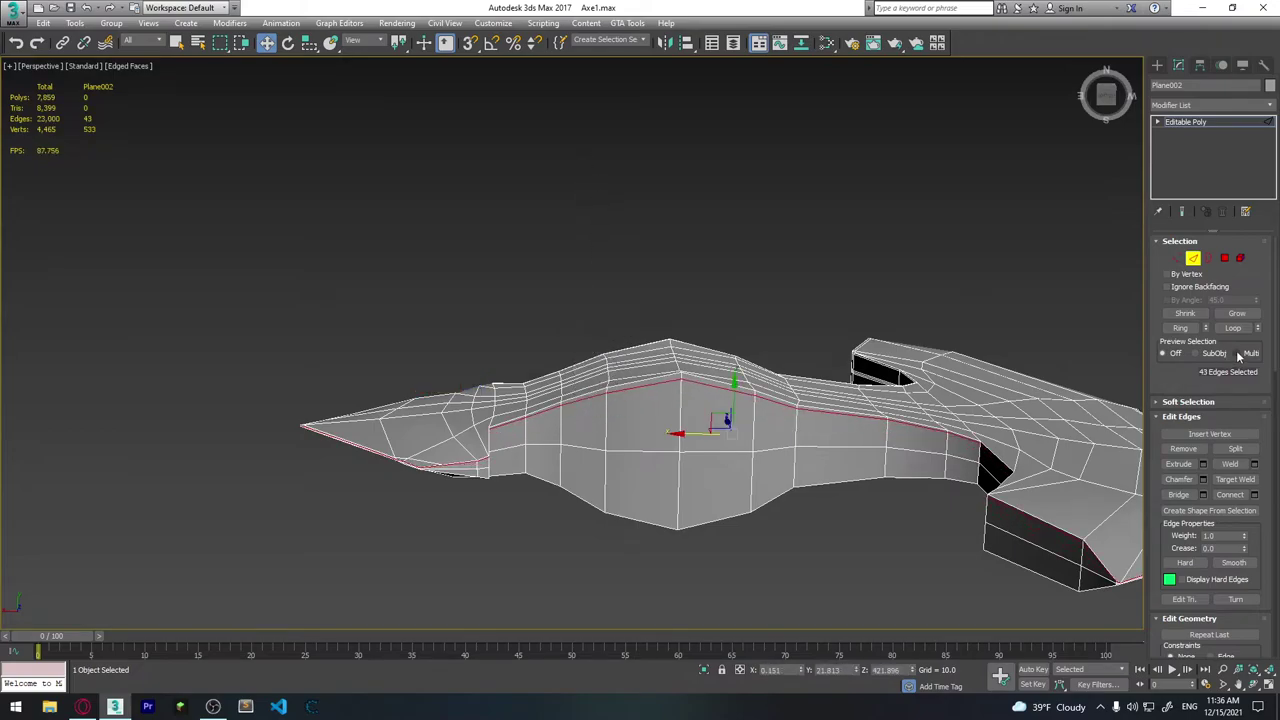
Ring another vertical edge and connect a loop slid -75 toward the bottom border.
left_click(679, 489)
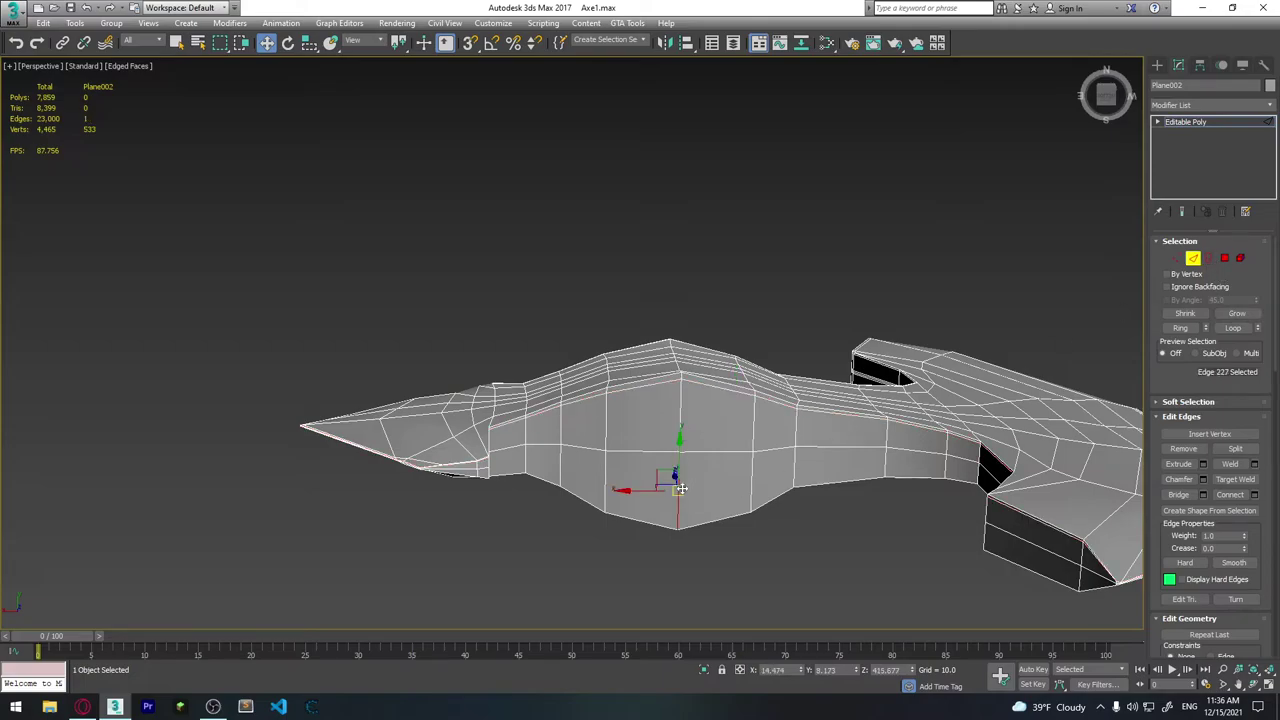
left_click(1181, 328)
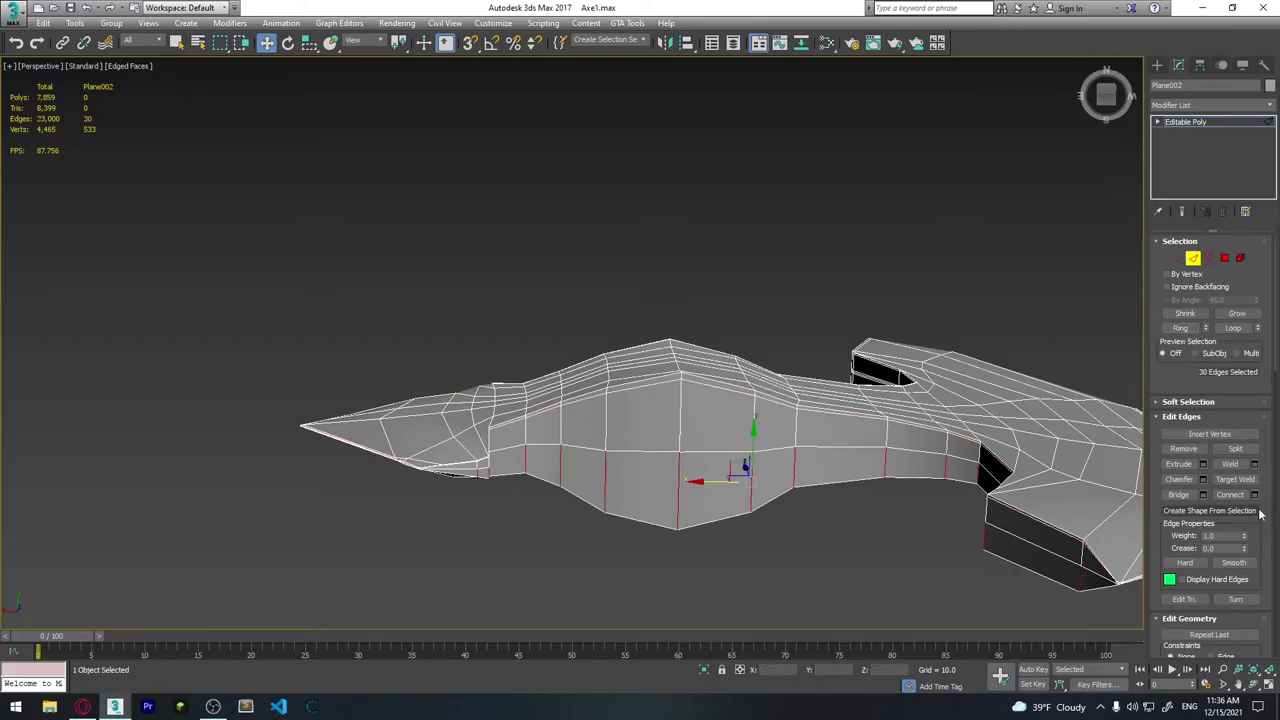
left_click(1254, 494)
mouse_move(581, 388)
left_mouse_down()
mouse_move(630, 100)
mouse_move(630, 133)
left_mouse_up()
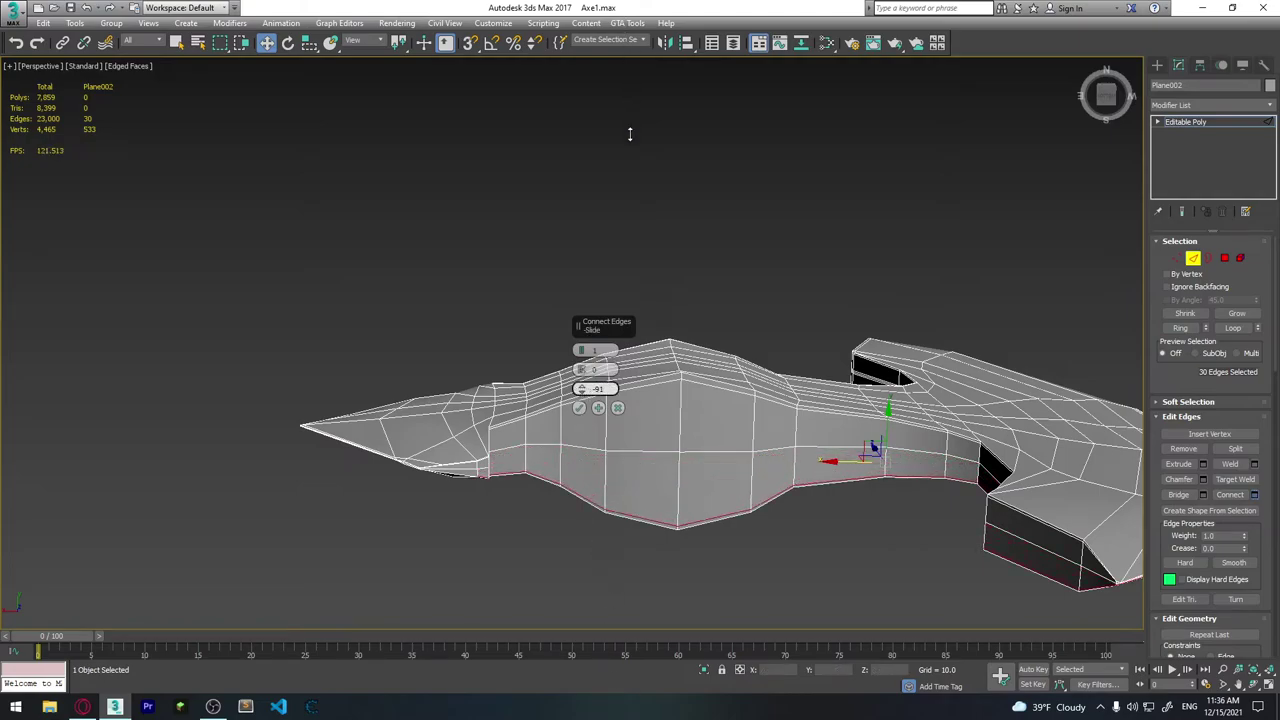
left_click(579, 408)
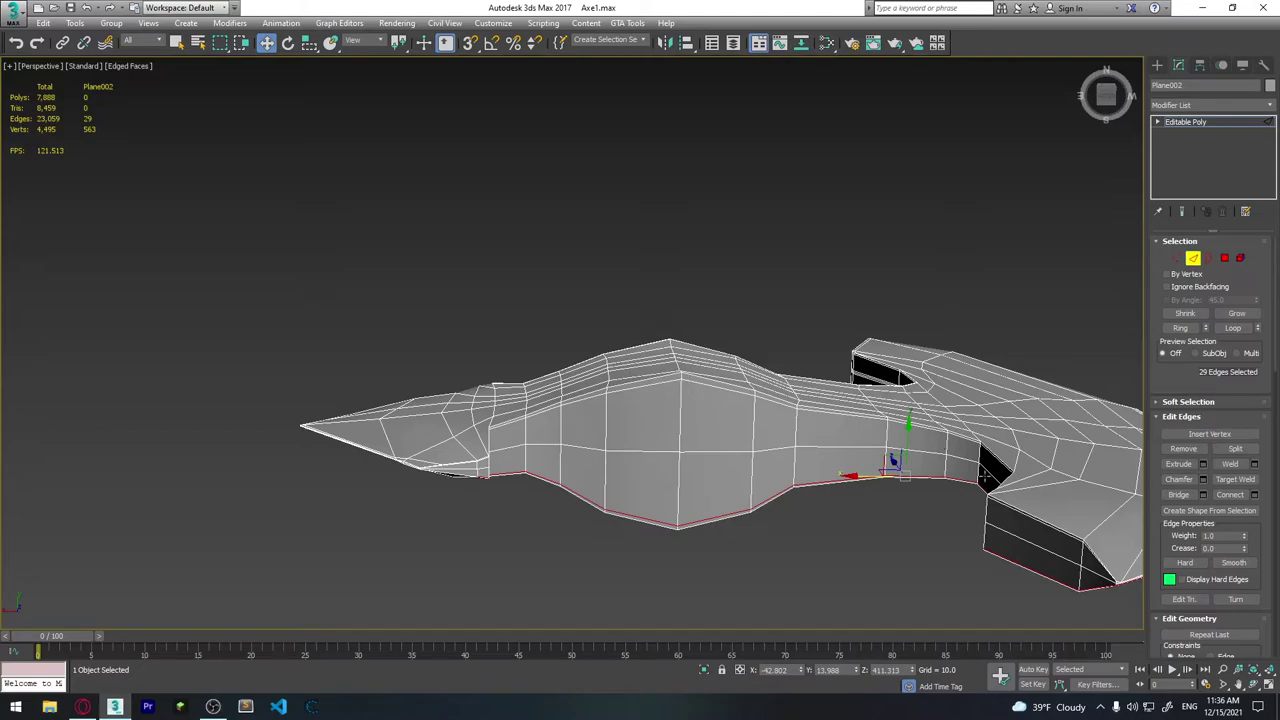
mouse_move(985, 479)
middle_mouse_down("alt")
mouse_move(1007, 549)
mouse_move(706, 391)
mouse_move(651, 380)
middle_mouse_up("alt")
Select two edges along the head's lower curved border and expand them into an edge ring.
scroll(651, 380, "up", 3)
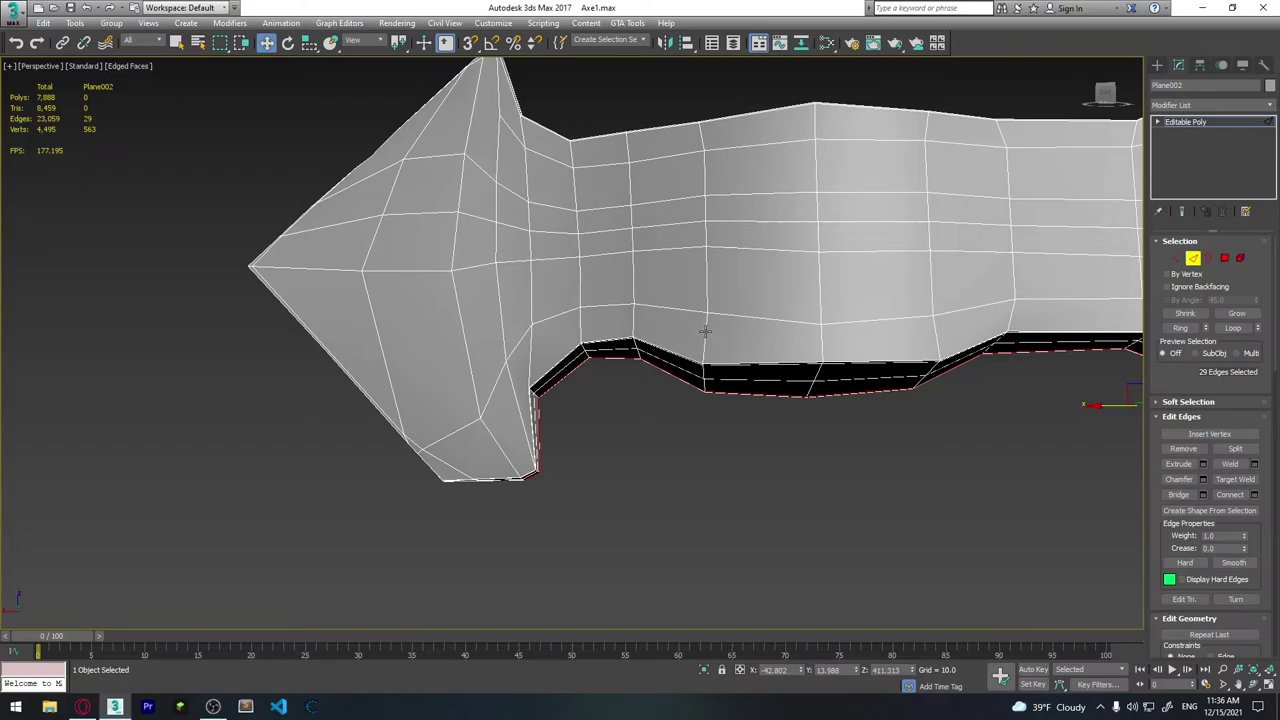
left_click(705, 331)
mouse_move(835, 417)
middle_mouse_down("alt")
mouse_move(800, 334)
mouse_move(920, 420)
mouse_move(650, 354)
mouse_move(668, 347)
middle_mouse_up("alt")
left_click(650, 354, "ctrl")
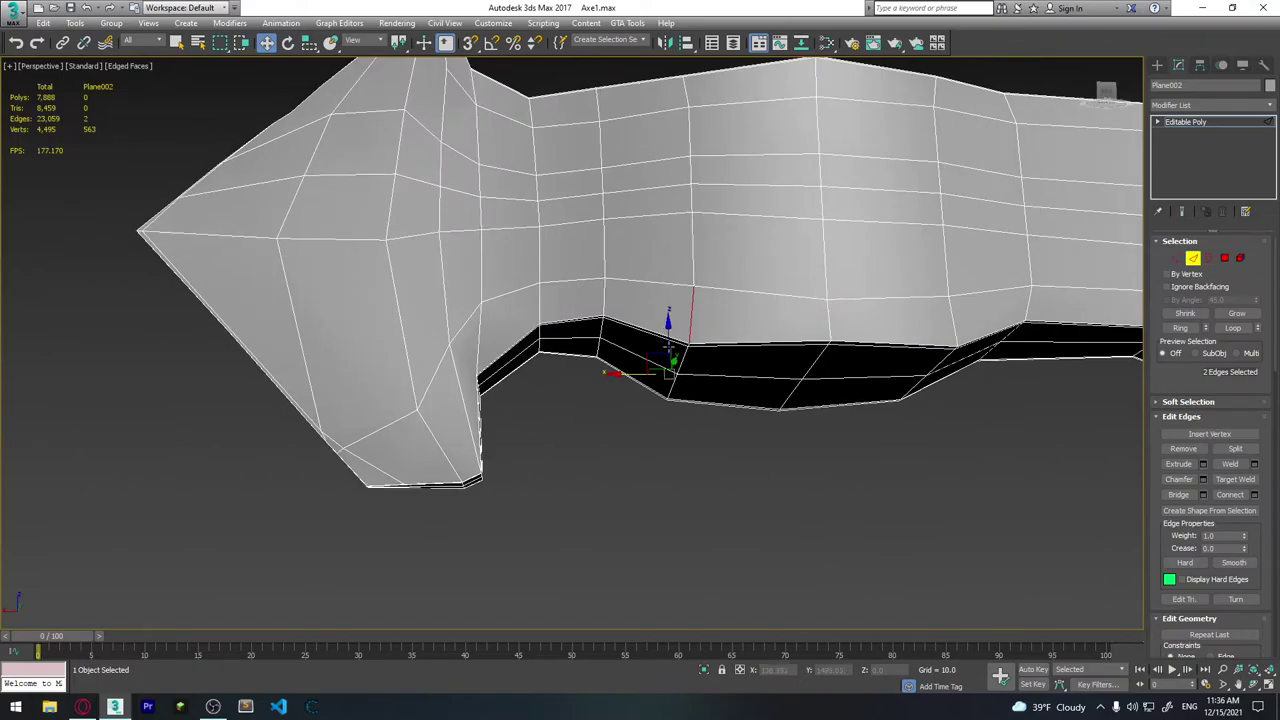
left_click(1180, 328)
key("z")
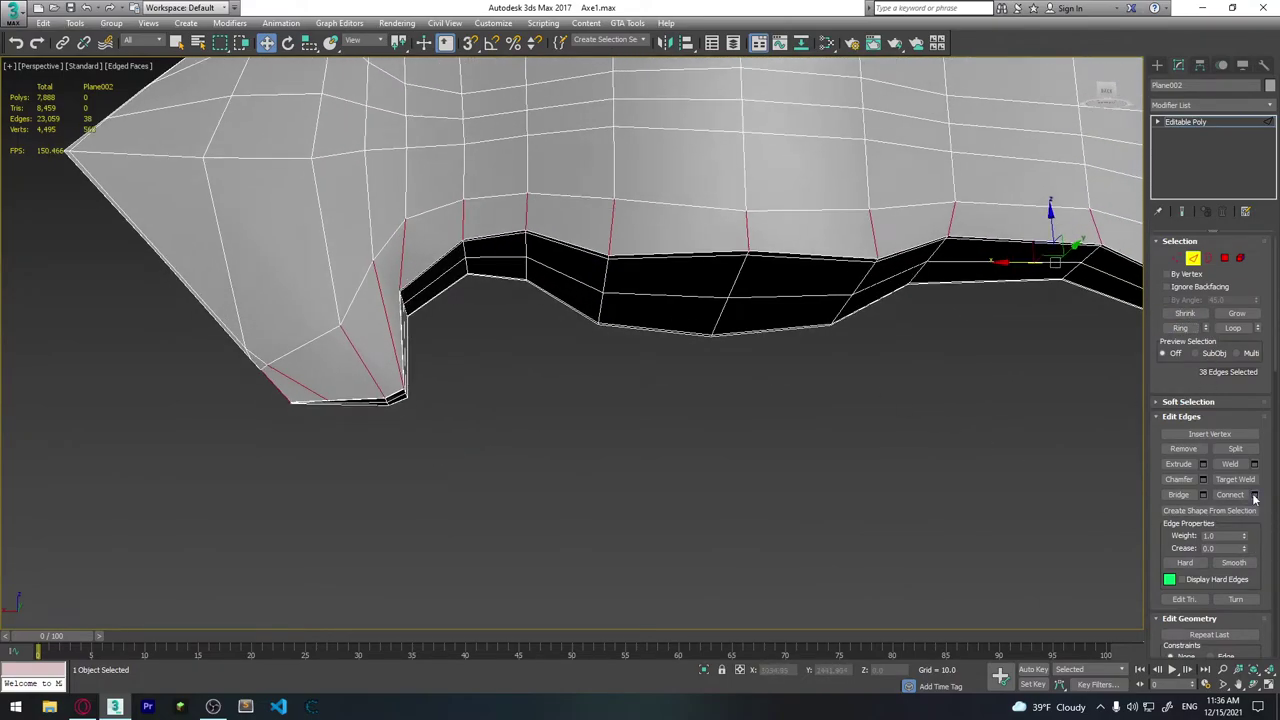
Connect the ring with one new loop slid to about -87, just inside the lower border.
left_click(1255, 496)
left_click_drag(581, 389, 582, 401)
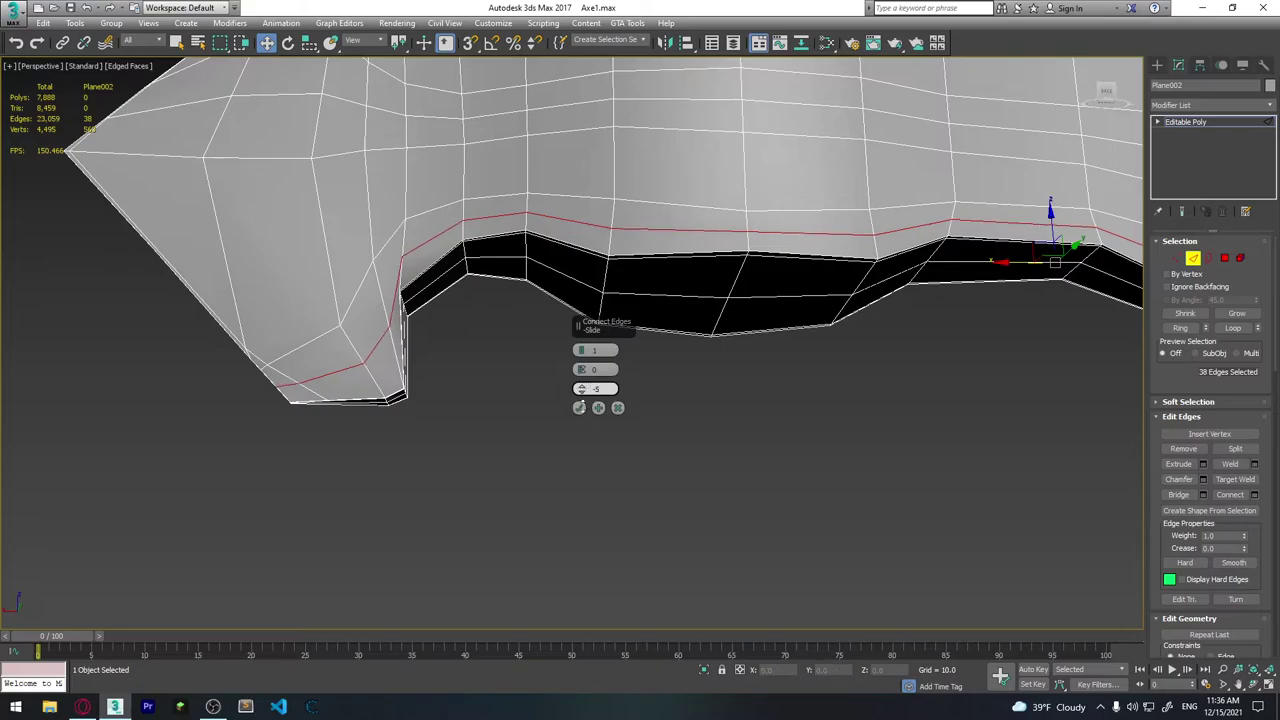
left_click_drag(583, 485, 600, 633)
left_click(578, 405)
mouse_move(644, 395)
middle_mouse_down("alt")
mouse_move(808, 289)
mouse_move(940, 342)
middle_mouse_up("alt")
scroll(889, 363, "down", 2)
scroll(800, 346, "down", 5)
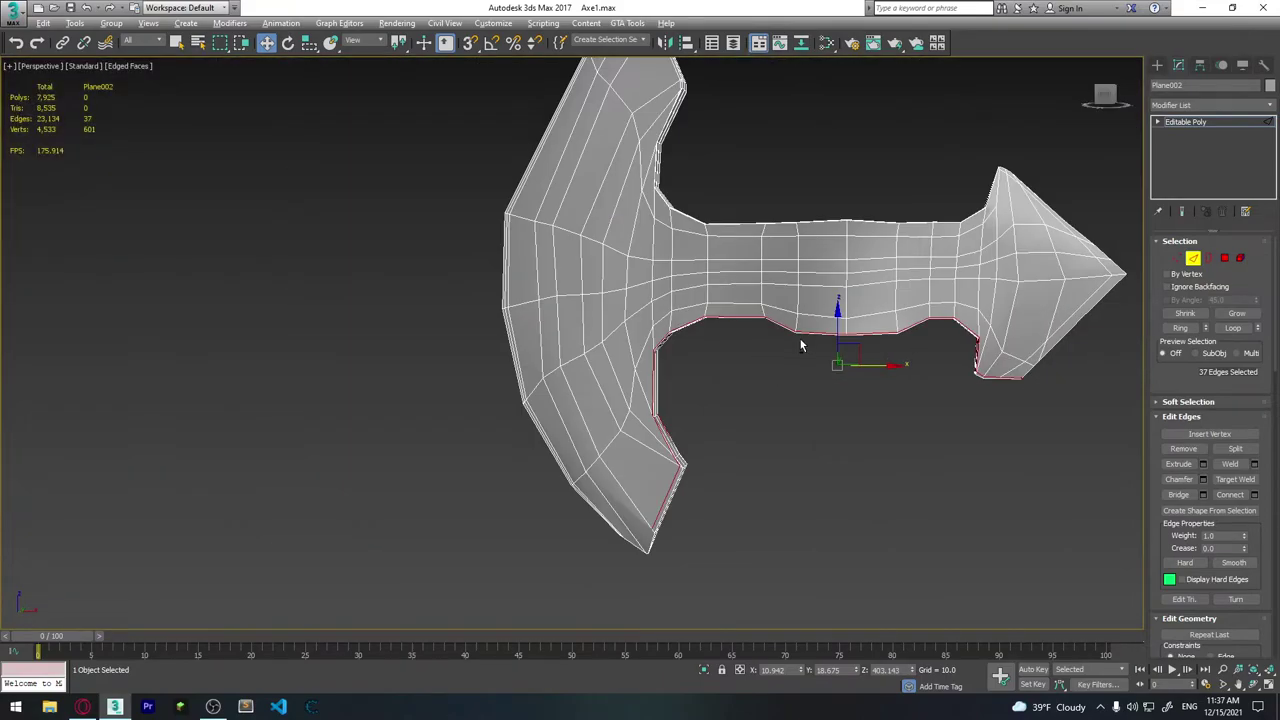
mouse_move(800, 346)
middle_mouse_down("alt")
mouse_move(740, 355)
mouse_move(786, 363)
mouse_move(700, 366)
mouse_move(580, 351)
mouse_move(545, 398)
middle_mouse_up("alt")
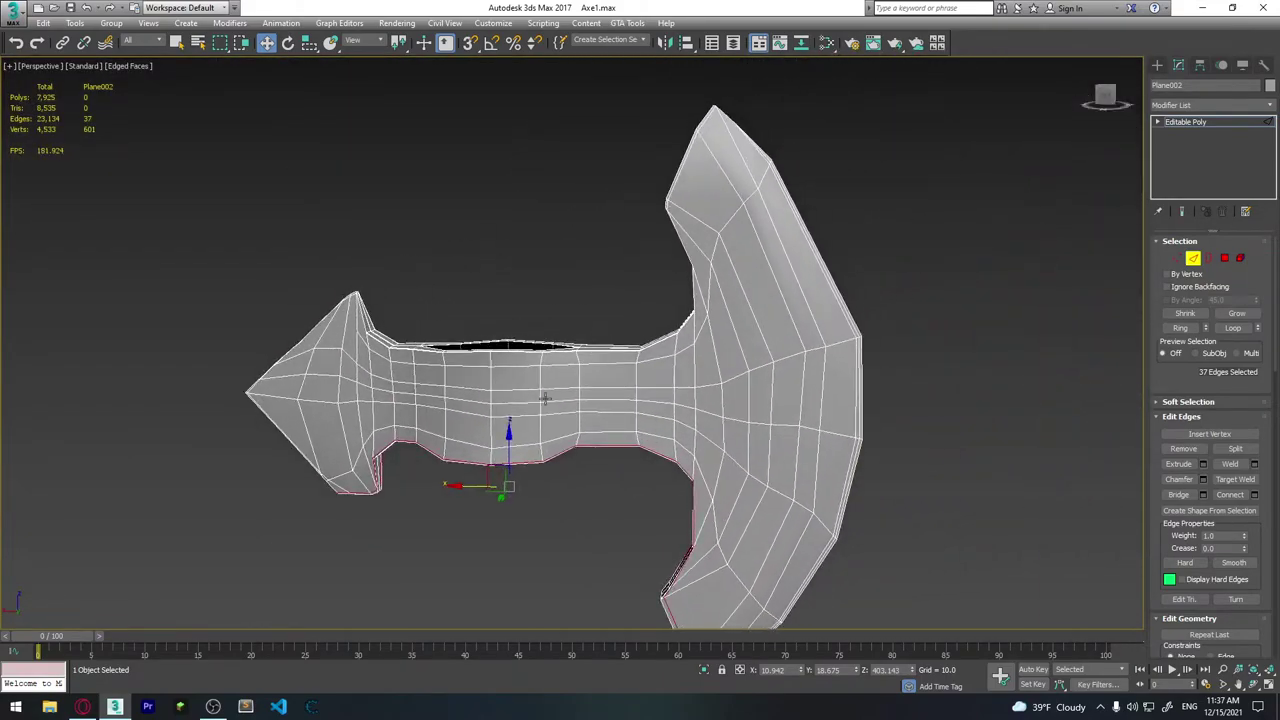
left_click(1192, 108)
type("tu")
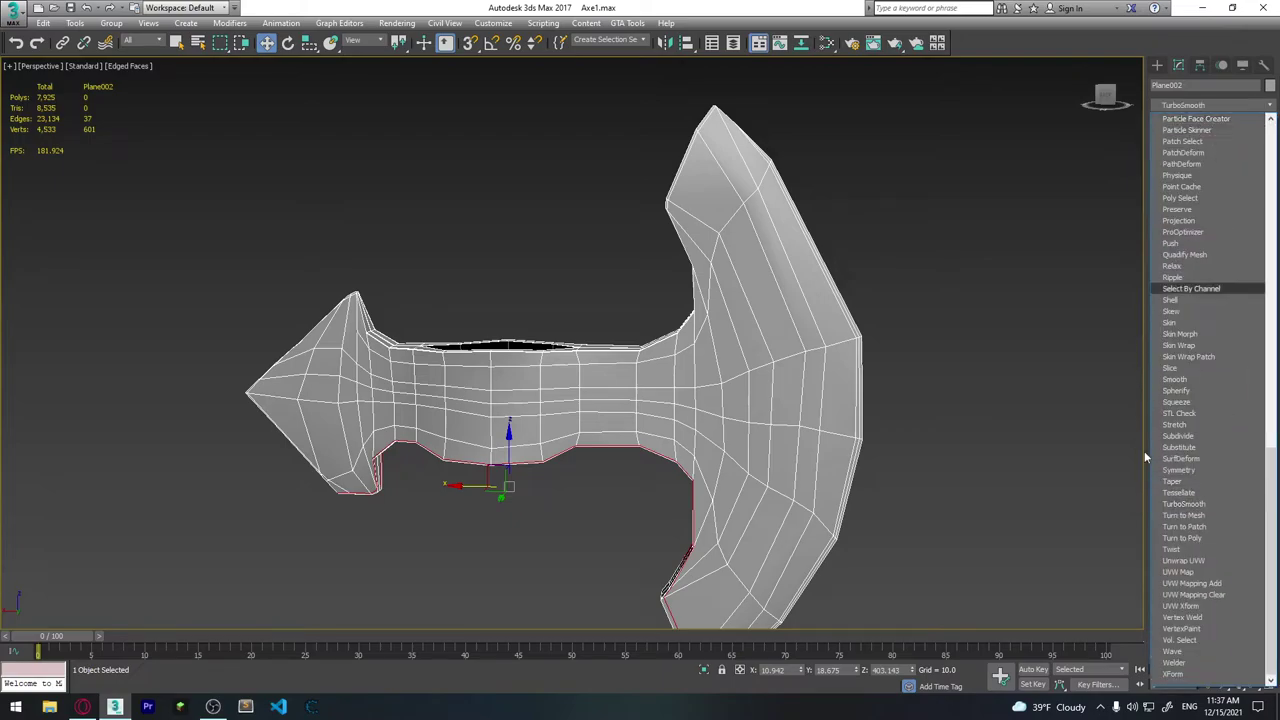
left_click(1184, 504)
left_click(967, 300)
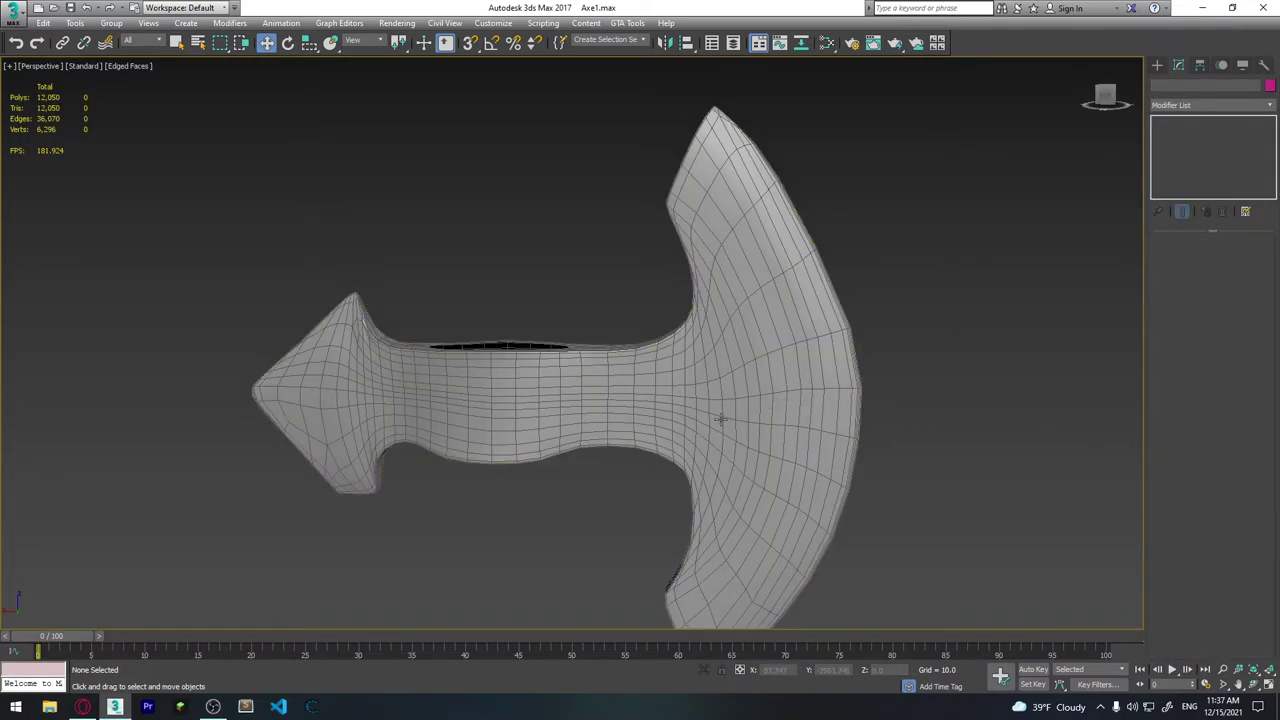
middle_click_drag(720, 420, 741, 418, "alt")
mouse_move(883, 411)
middle_mouse_down("alt")
mouse_move(986, 400)
mouse_move(991, 374)
mouse_move(986, 423)
mouse_move(1003, 474)
mouse_move(914, 277)
mouse_move(946, 371)
mouse_move(663, 249)
mouse_move(614, 251)
mouse_move(608, 284)
middle_mouse_up("alt")
scroll(614, 251, "up", 3)
scroll(608, 284, "up", 3)
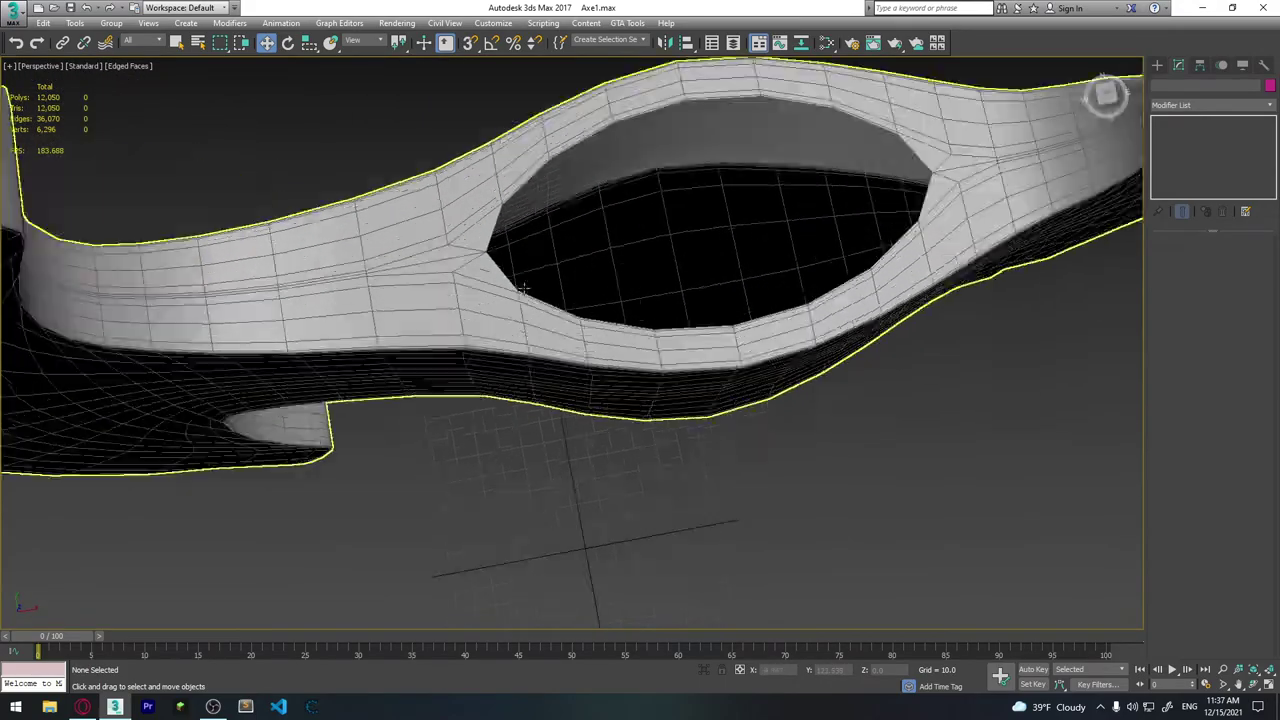
scroll(481, 263, "up", 2)
middle_click_drag(519, 288, 500, 304, "alt")
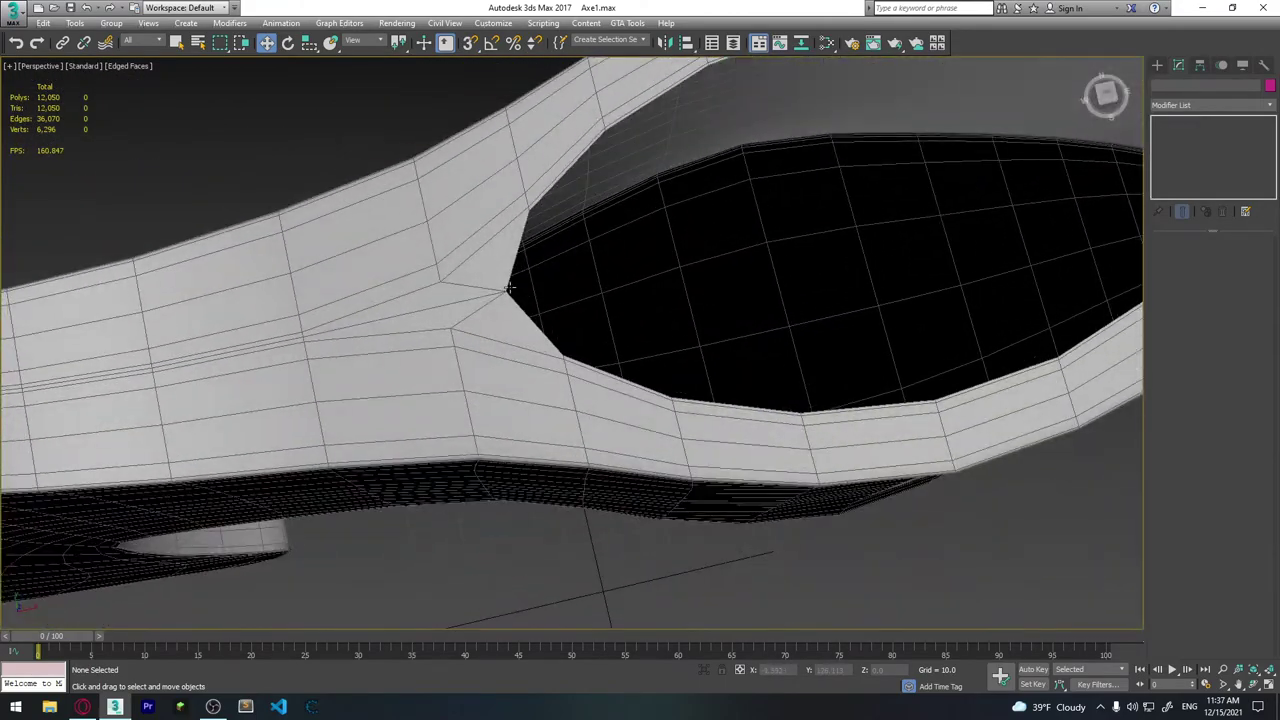
scroll(493, 306, "up", 3)
scroll(505, 303, "down", 2)
left_click(494, 306)
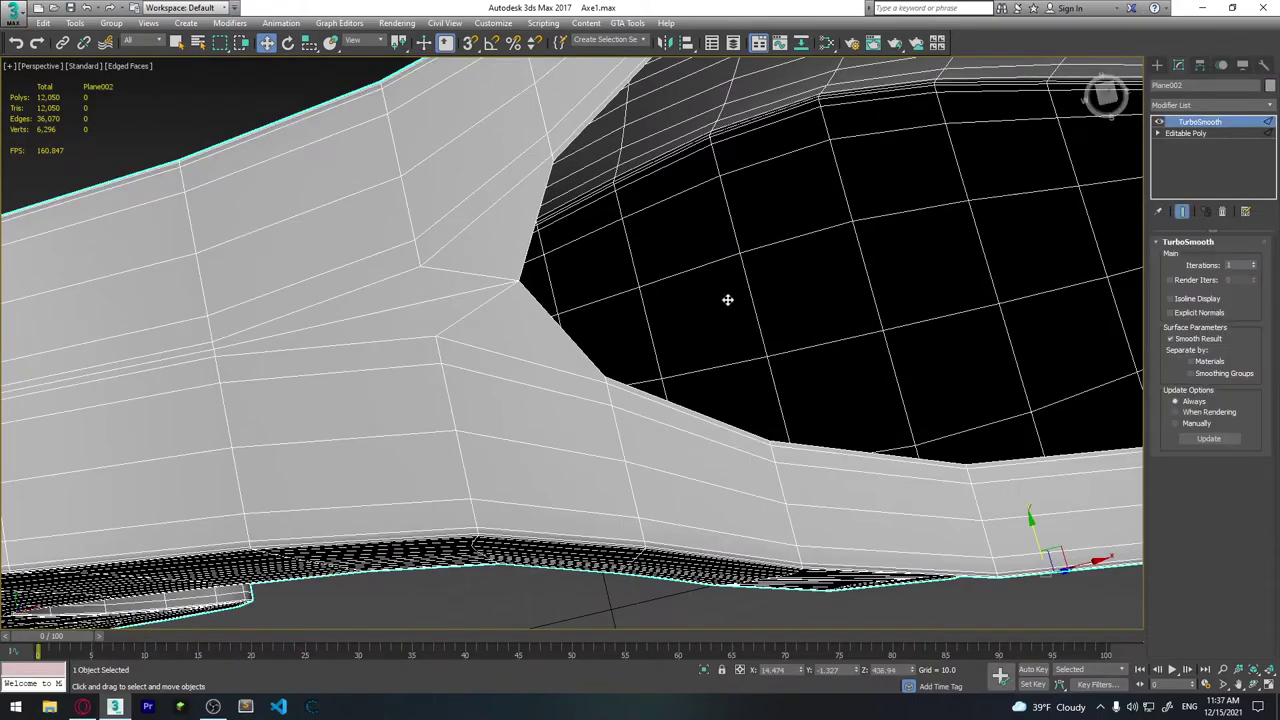
right_click(1190, 122)
left_click(1185, 140)
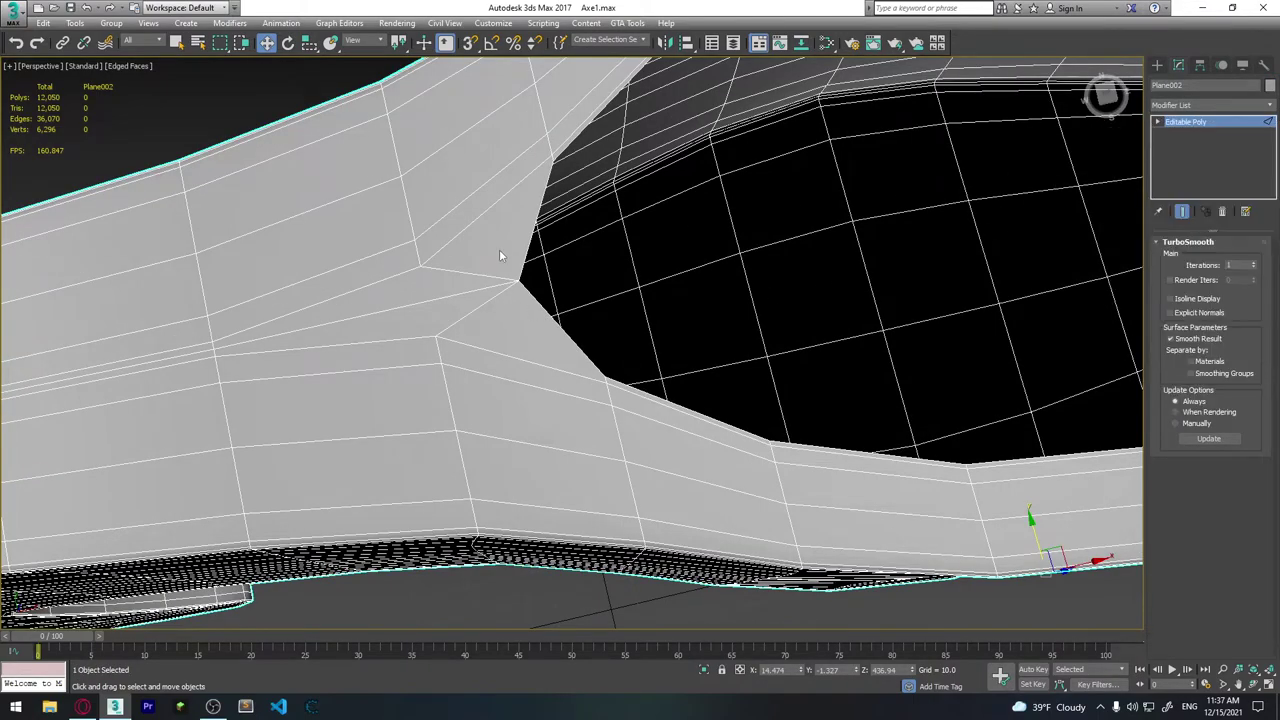
key("2")
mouse_move(517, 256)
middle_mouse_down("alt")
mouse_move(523, 326)
mouse_move(477, 386)
mouse_move(494, 309)
middle_mouse_up("alt")
scroll(540, 320, "down", 5)
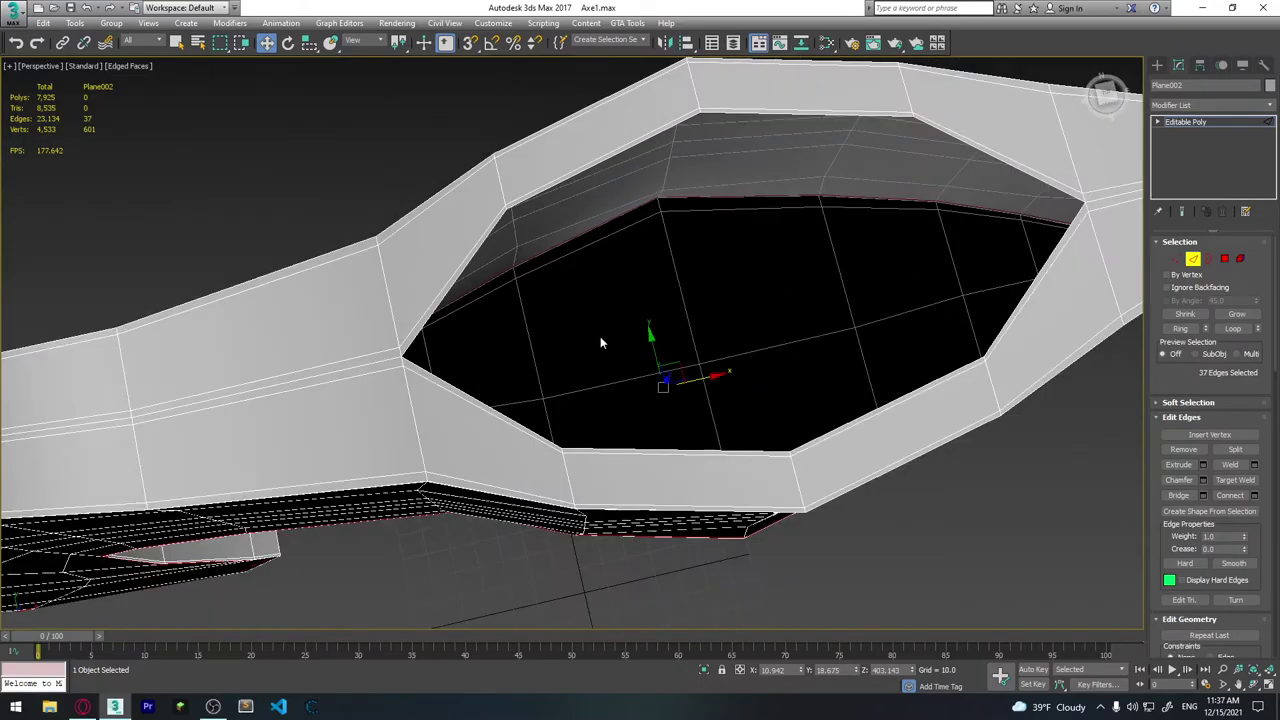
mouse_move(600, 336)
middle_mouse_down("alt")
mouse_move(778, 328)
mouse_move(697, 326)
middle_mouse_up("alt")
scroll(697, 326, "down", 5)
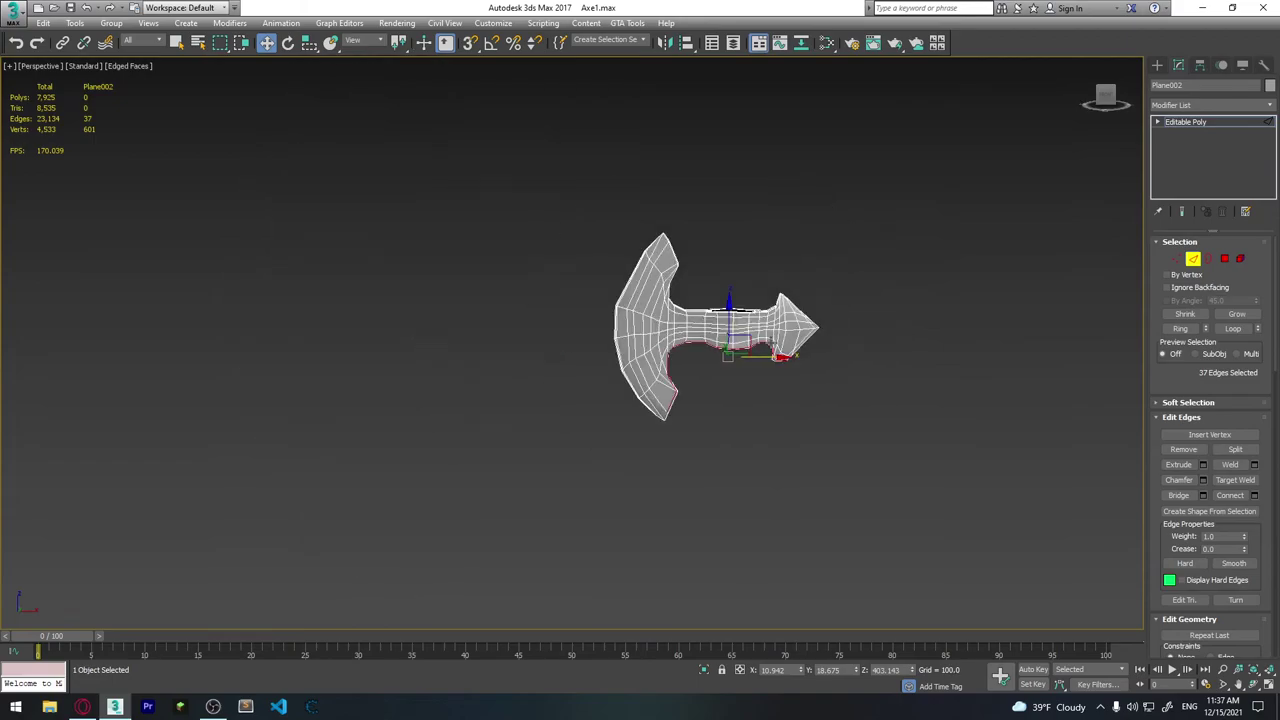
left_click(872, 306)
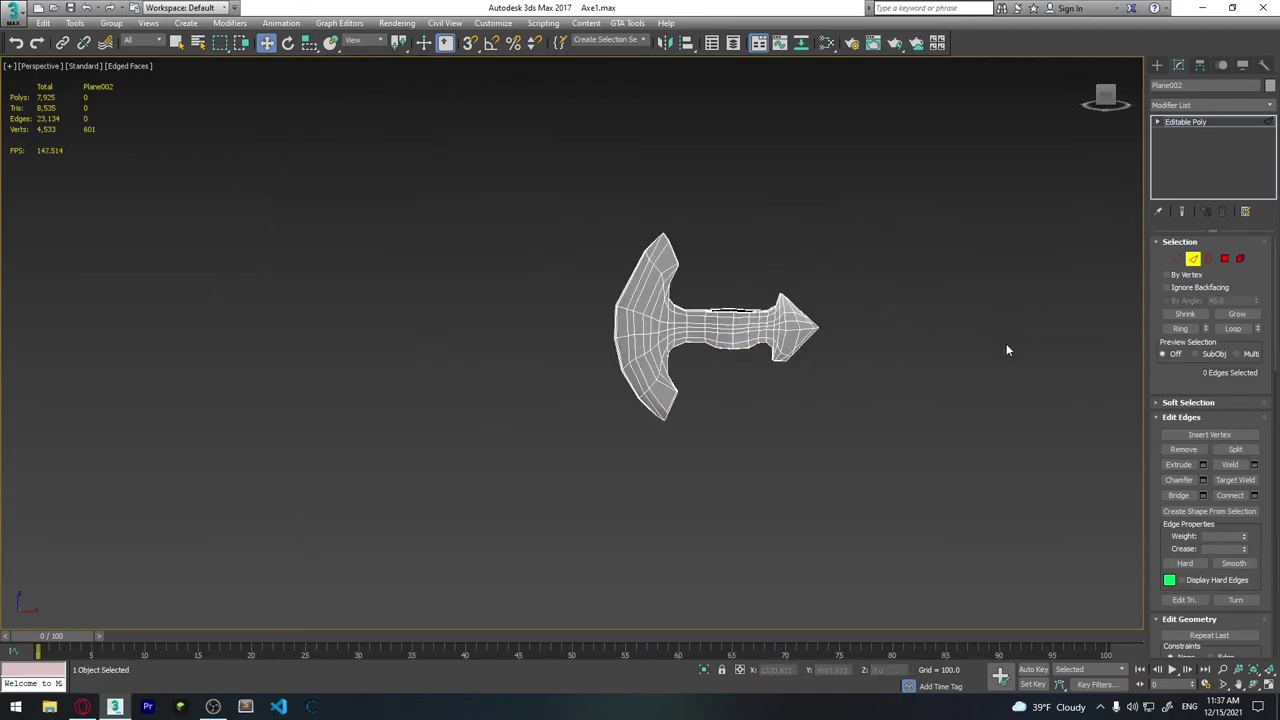
left_click(1192, 262)
left_click(915, 298)
mouse_move(915, 298)
middle_mouse_down("alt")
mouse_move(975, 367)
mouse_move(866, 229)
middle_mouse_up("alt")
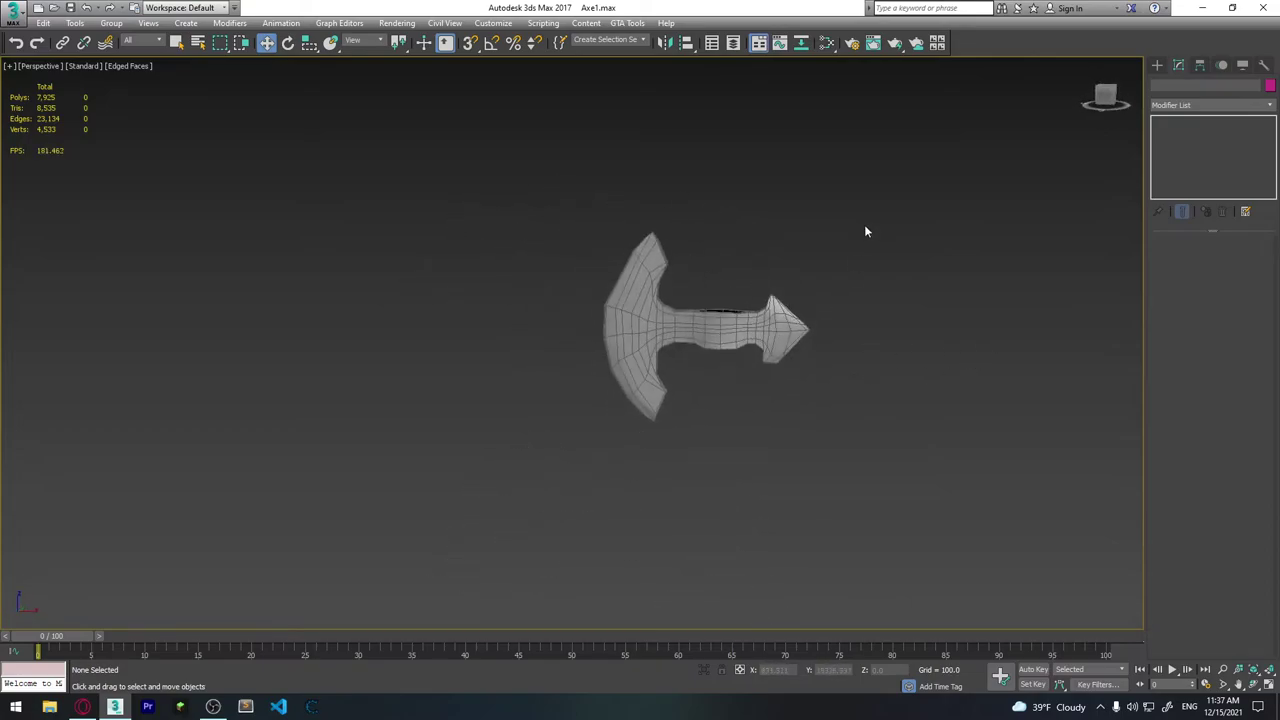
Unhide all objects to bring back the reference planes and handle, then select the axe head.
right_click(864, 228)
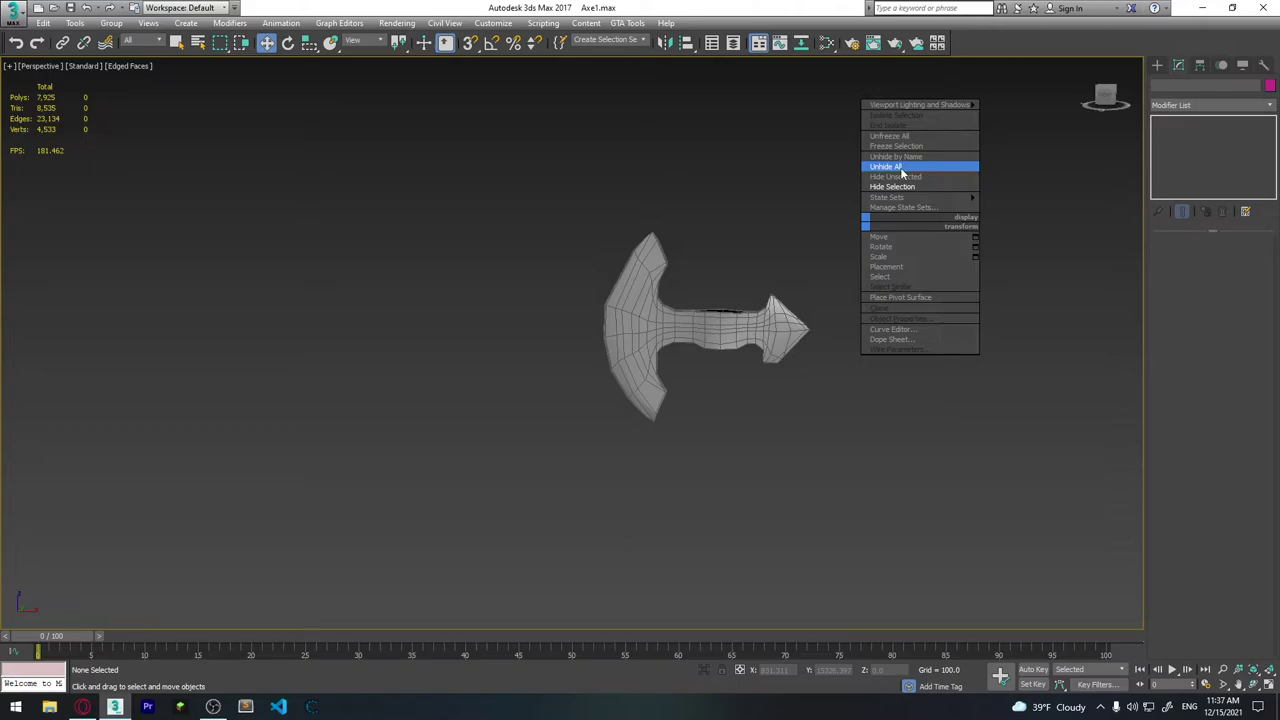
left_click(902, 168)
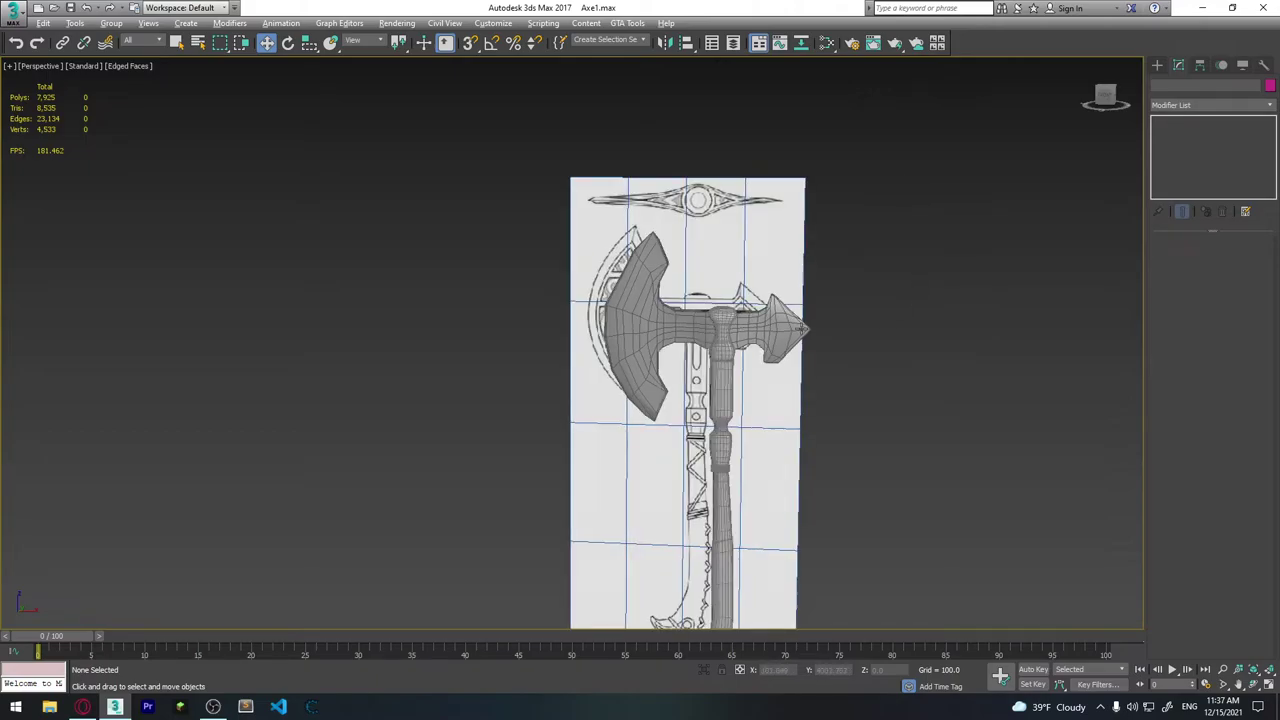
mouse_move(902, 170)
middle_mouse_down("alt")
mouse_move(750, 282)
mouse_move(616, 293)
mouse_move(557, 152)
mouse_move(687, 369)
mouse_move(689, 303)
middle_mouse_up("alt")
scroll(750, 282, "up", 3)
left_click(616, 290)
Make the handle see-through with Alt+X and reselect the axe head.
scroll(687, 369, "up", 2)
scroll(687, 369, "up", 2)
scroll(687, 369, "up", 2)
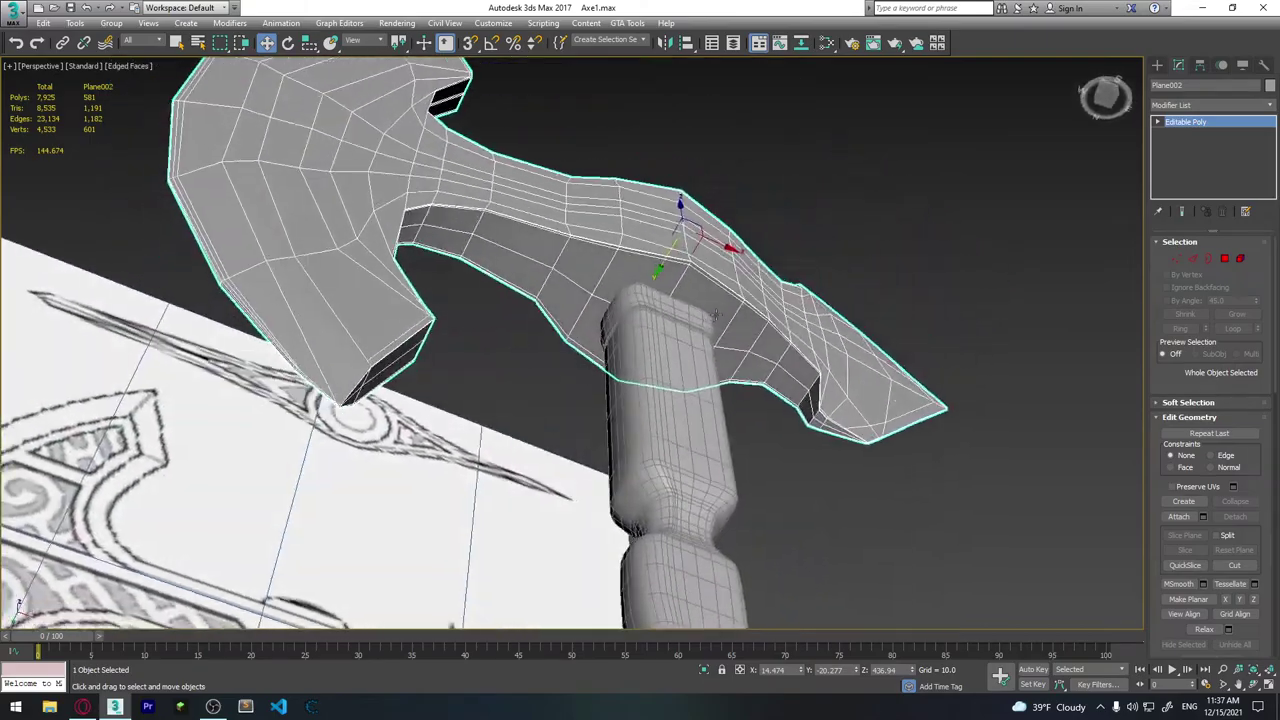
scroll(689, 303, "up", 3)
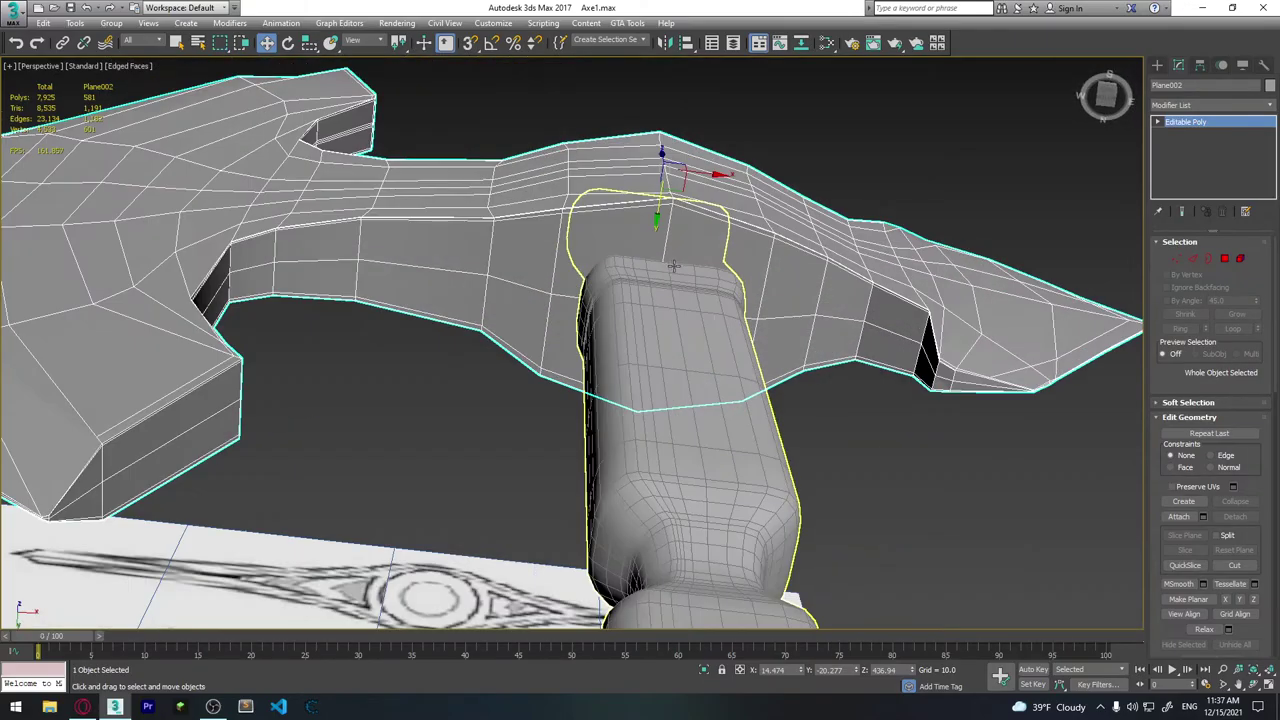
left_click(689, 303)
key("alt+x")
left_click(762, 235)
Check the head's edge loops against the reference outline in the maximized Front view.
mouse_move(762, 235)
middle_mouse_down("alt")
mouse_move(714, 406)
mouse_move(646, 326)
mouse_move(593, 205)
middle_mouse_up("alt")
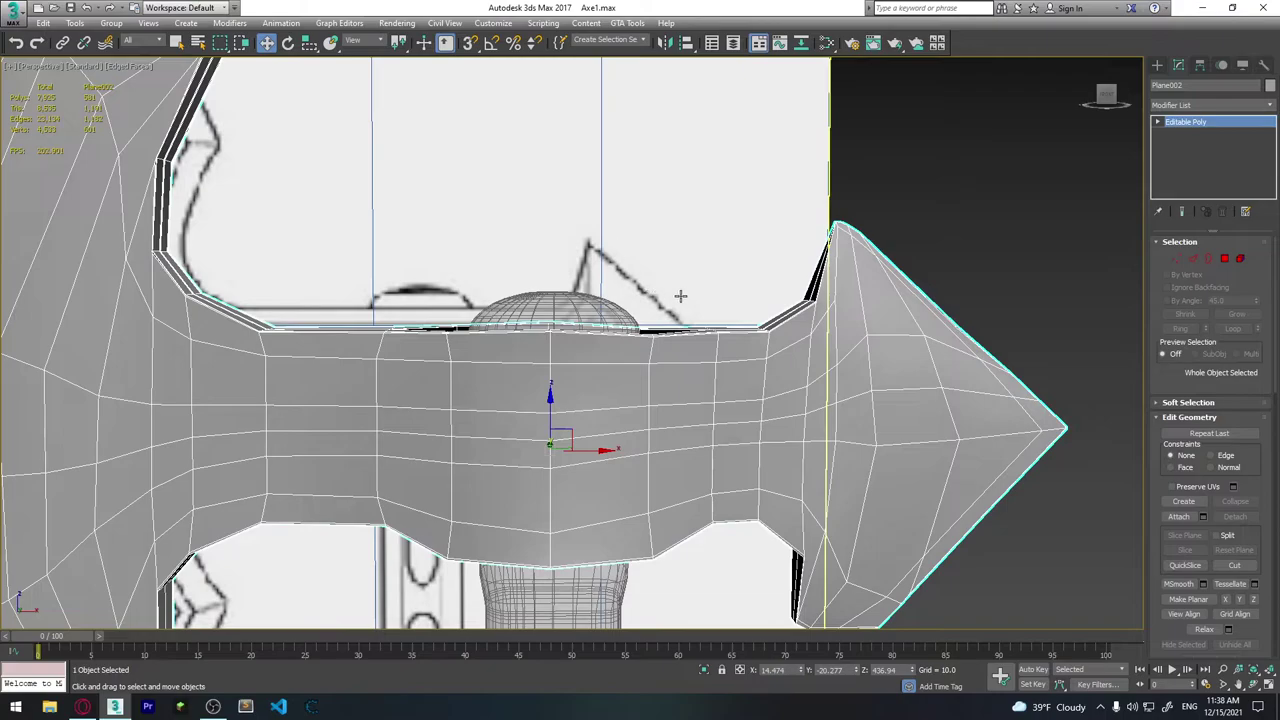
key("alt+w")
scroll(811, 185, "up", 1)
key("alt+w")
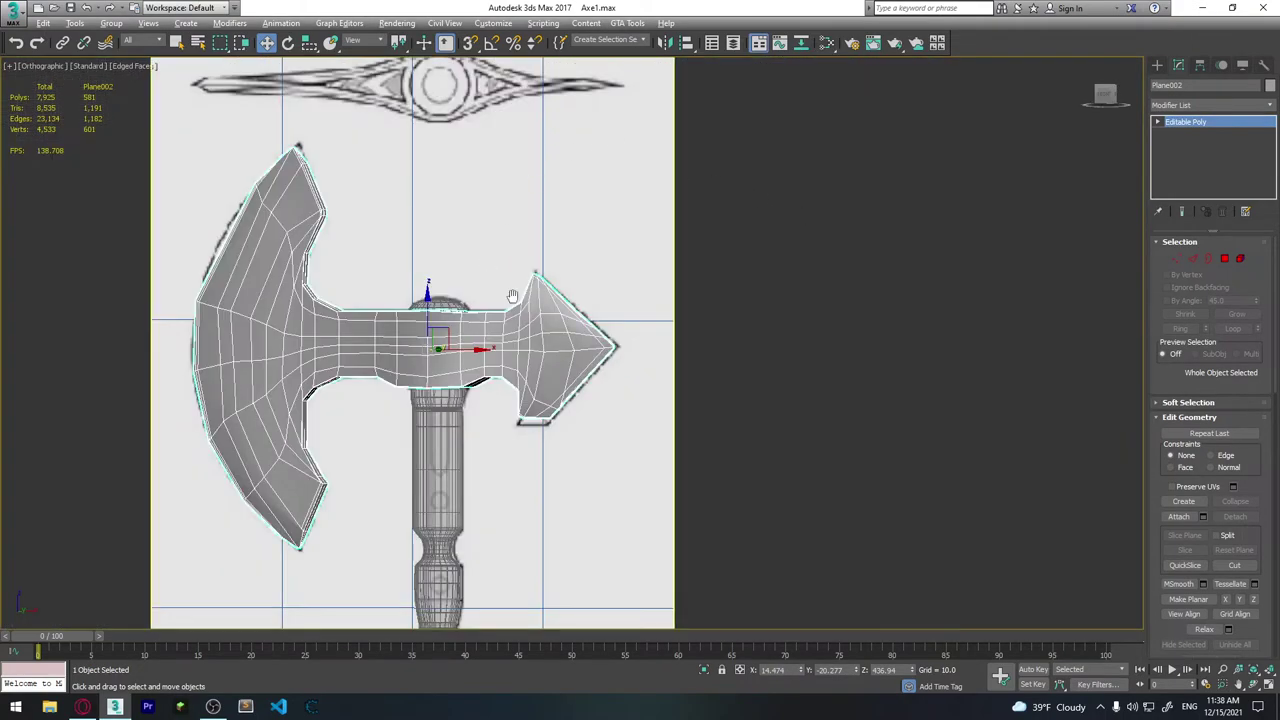
scroll(529, 277, "up", 5)
scroll(600, 265, "down", 2)
scroll(619, 265, "down", 2)
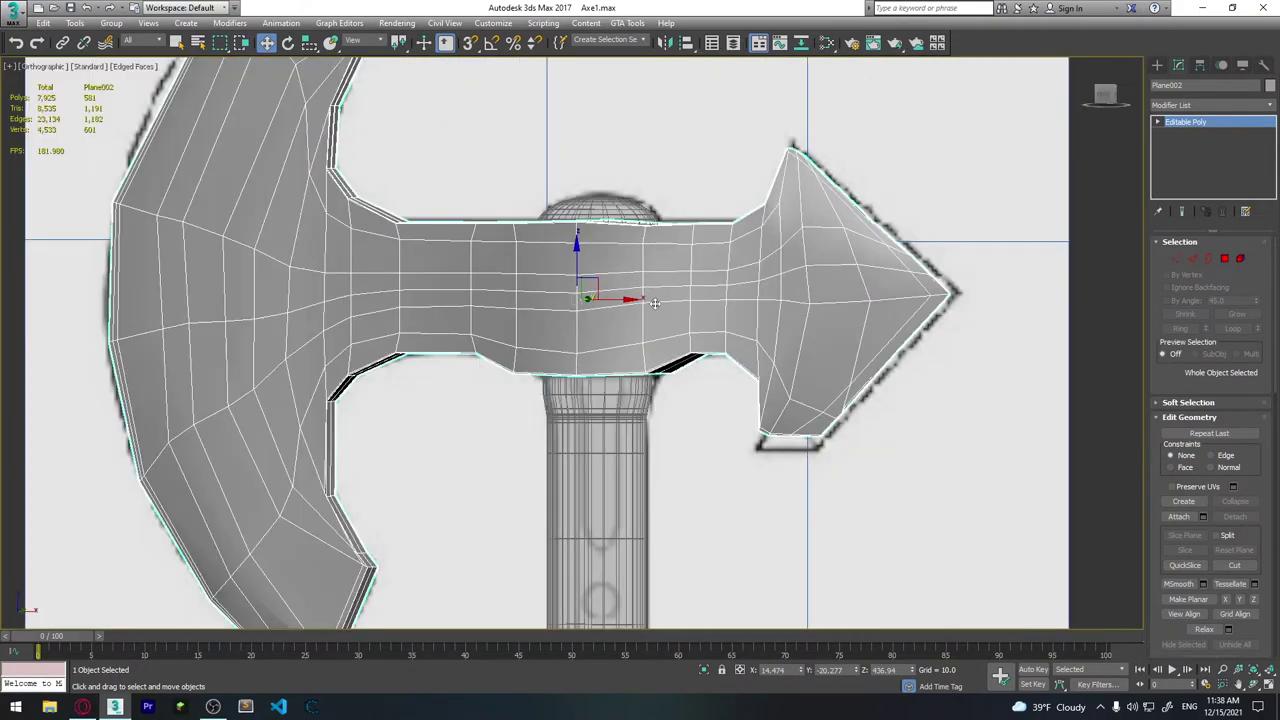
scroll(652, 320, "down", 2)
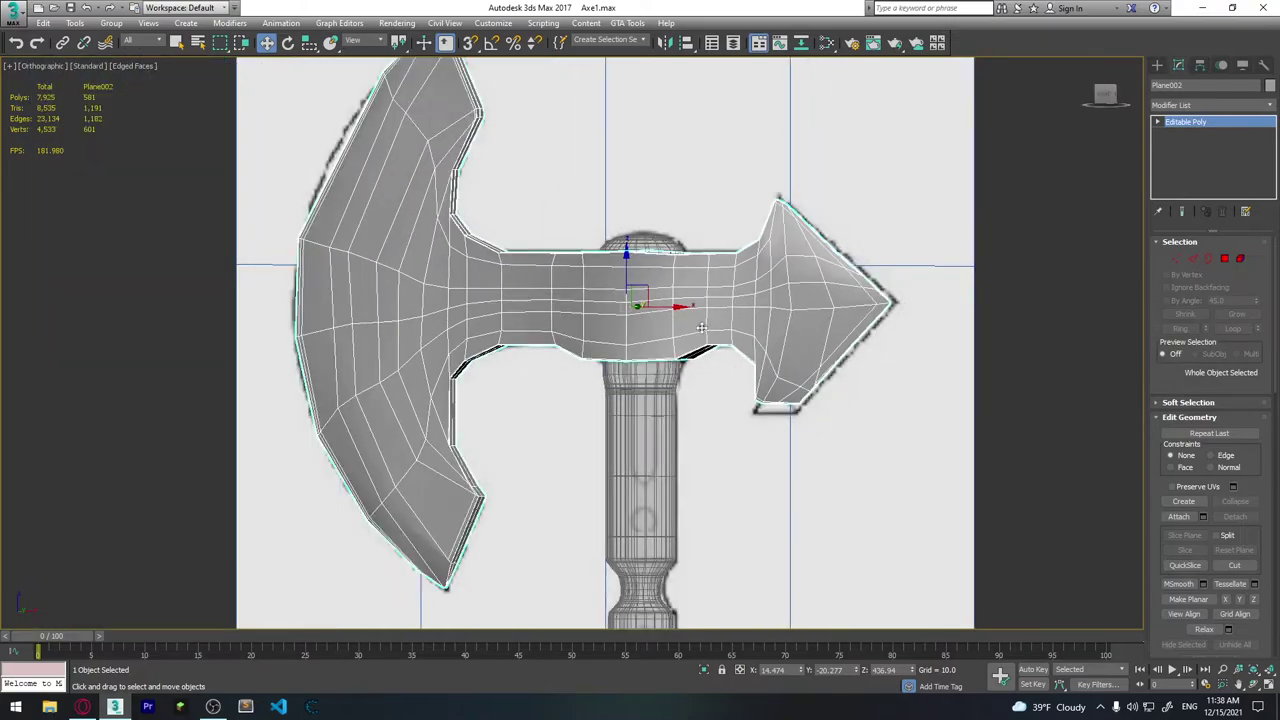
middle_click_drag(702, 328, 640, 360)
left_click_drag(635, 335, 644, 333)
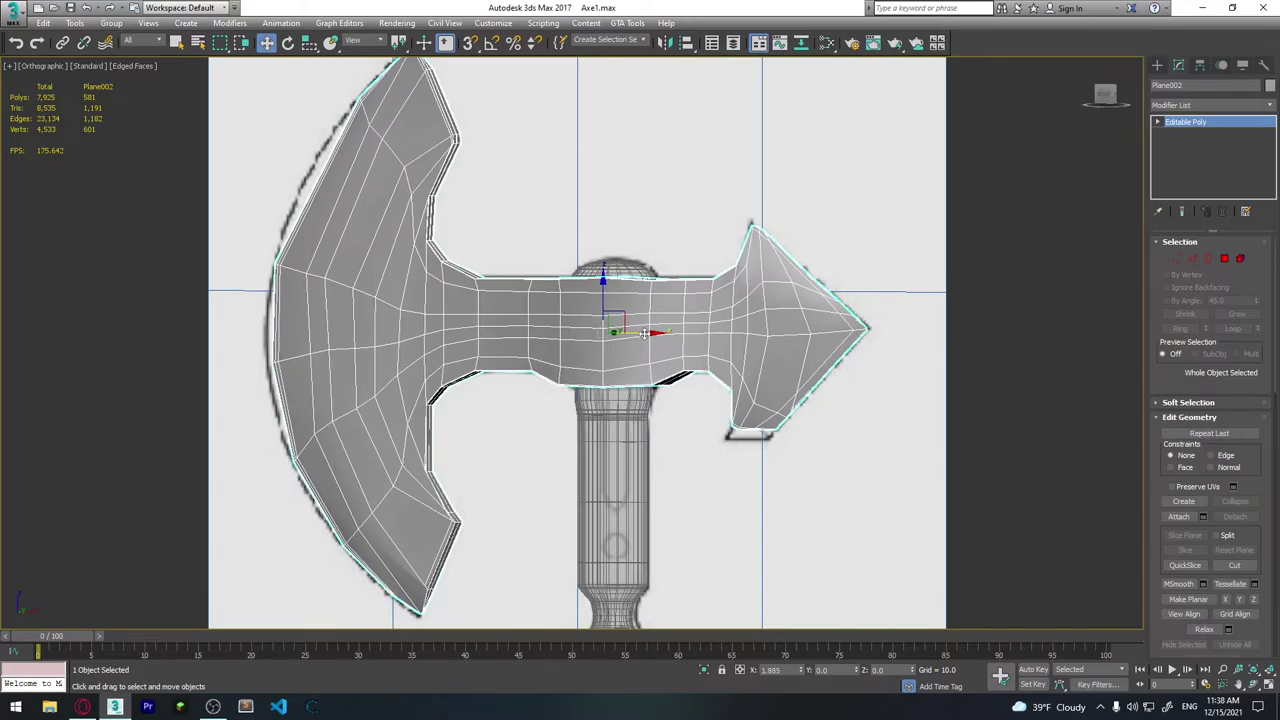
key("alt+w")
Maximize the Perspective view and frame an angled close-up of the eye hole.
right_click(847, 444)
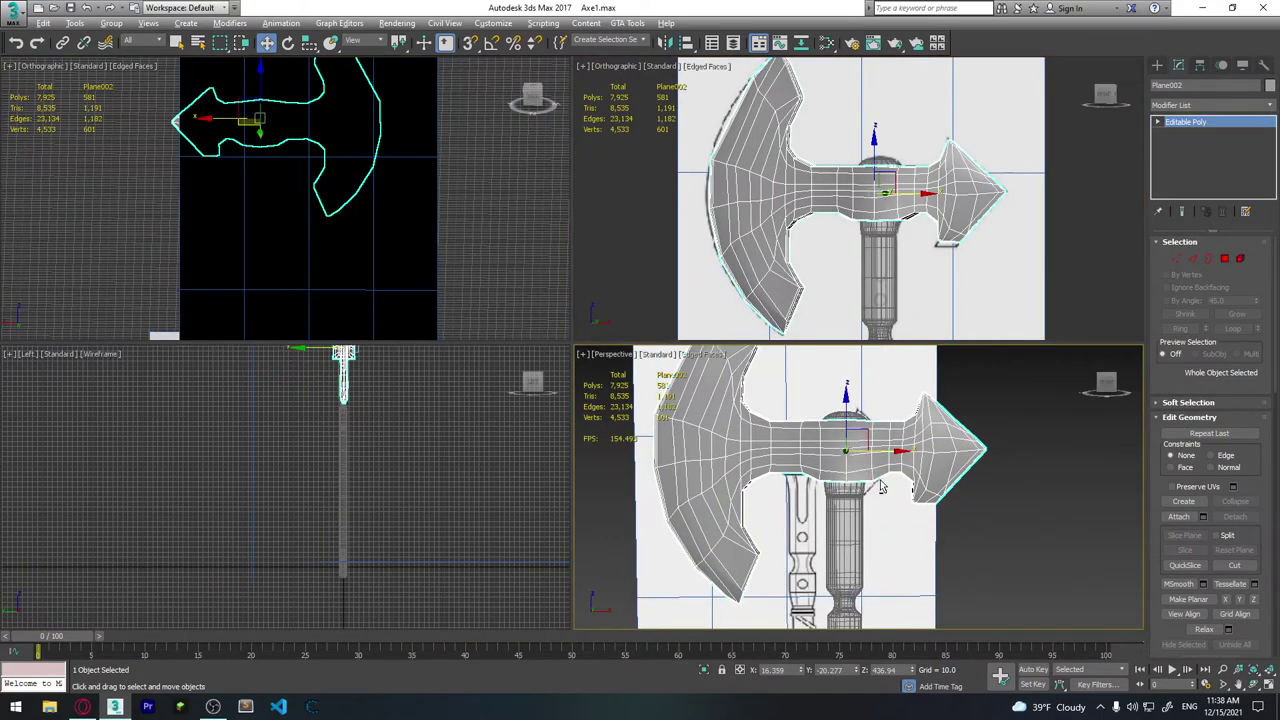
key("alt+w")
mouse_move(628, 411)
middle_mouse_down("alt")
mouse_move(560, 350)
mouse_move(543, 366)
middle_mouse_up("alt")
scroll(543, 366, "up", 3)
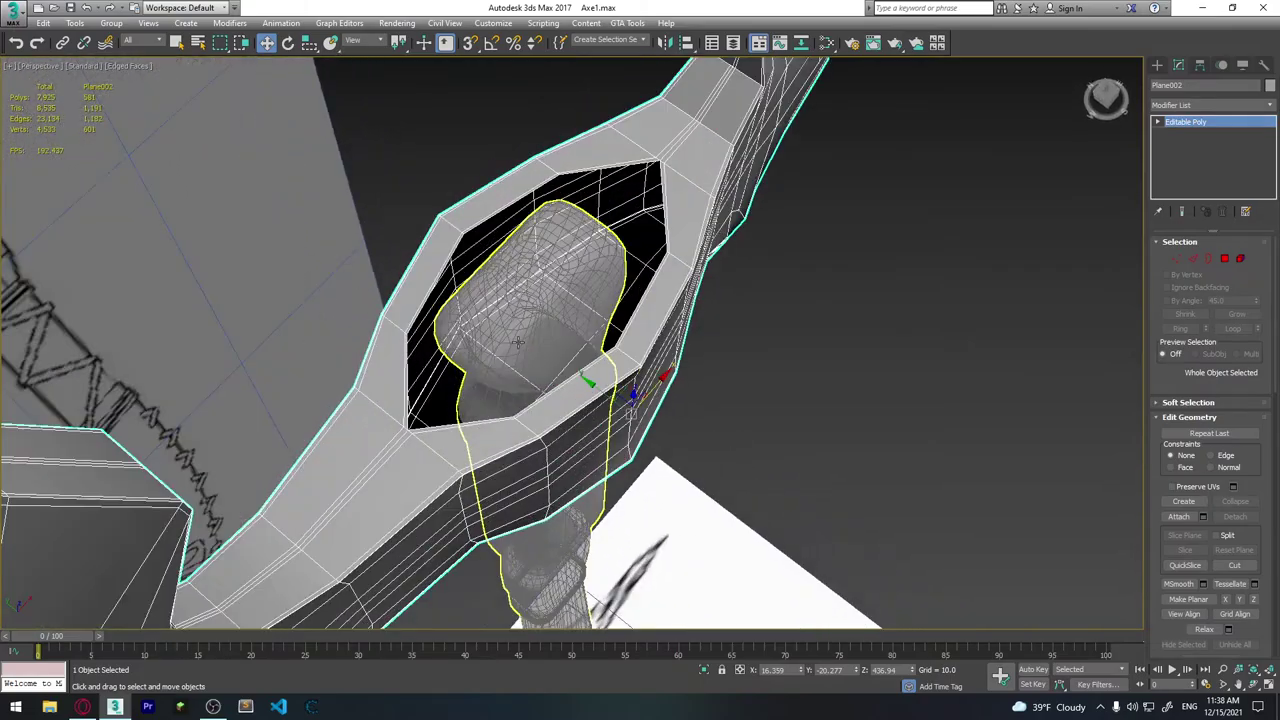
mouse_move(542, 231)
middle_mouse_down("alt")
mouse_move(681, 365)
mouse_move(595, 399)
middle_mouse_up("alt")
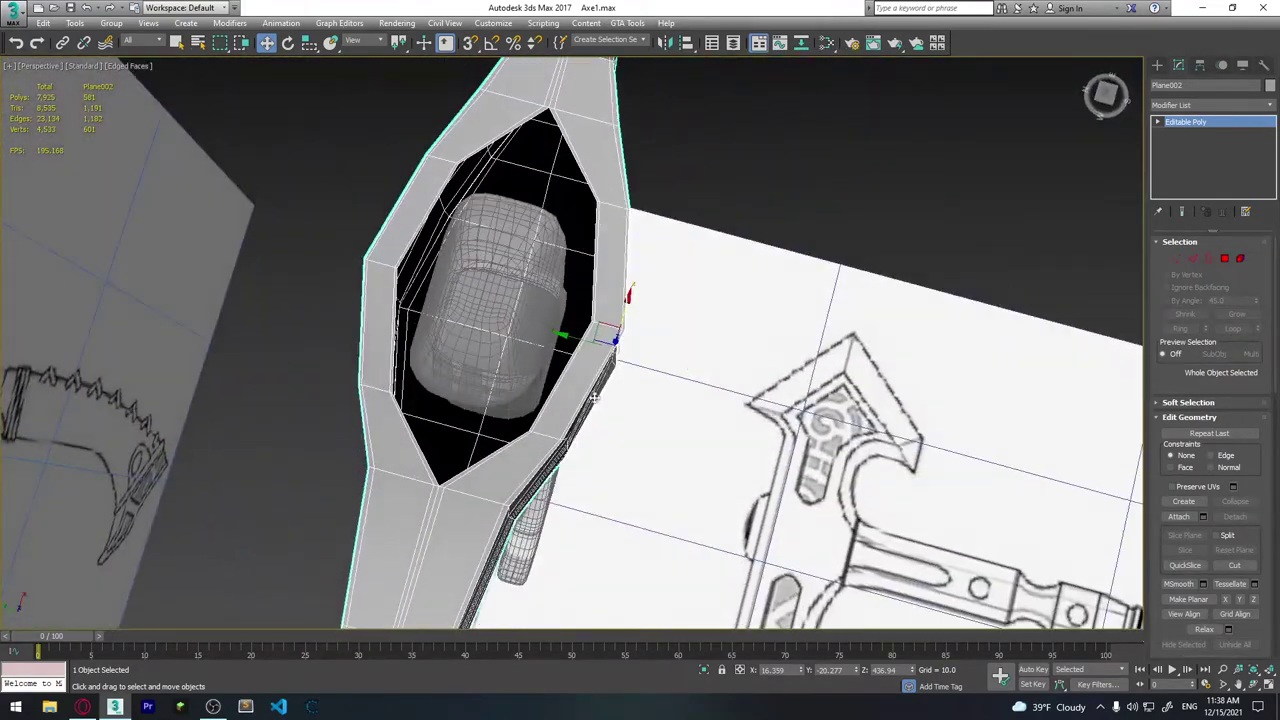
left_click(1177, 259)
mouse_move(700, 340)
middle_mouse_down("alt")
mouse_move(663, 337)
mouse_move(800, 340)
mouse_move(555, 345)
middle_mouse_up("alt")
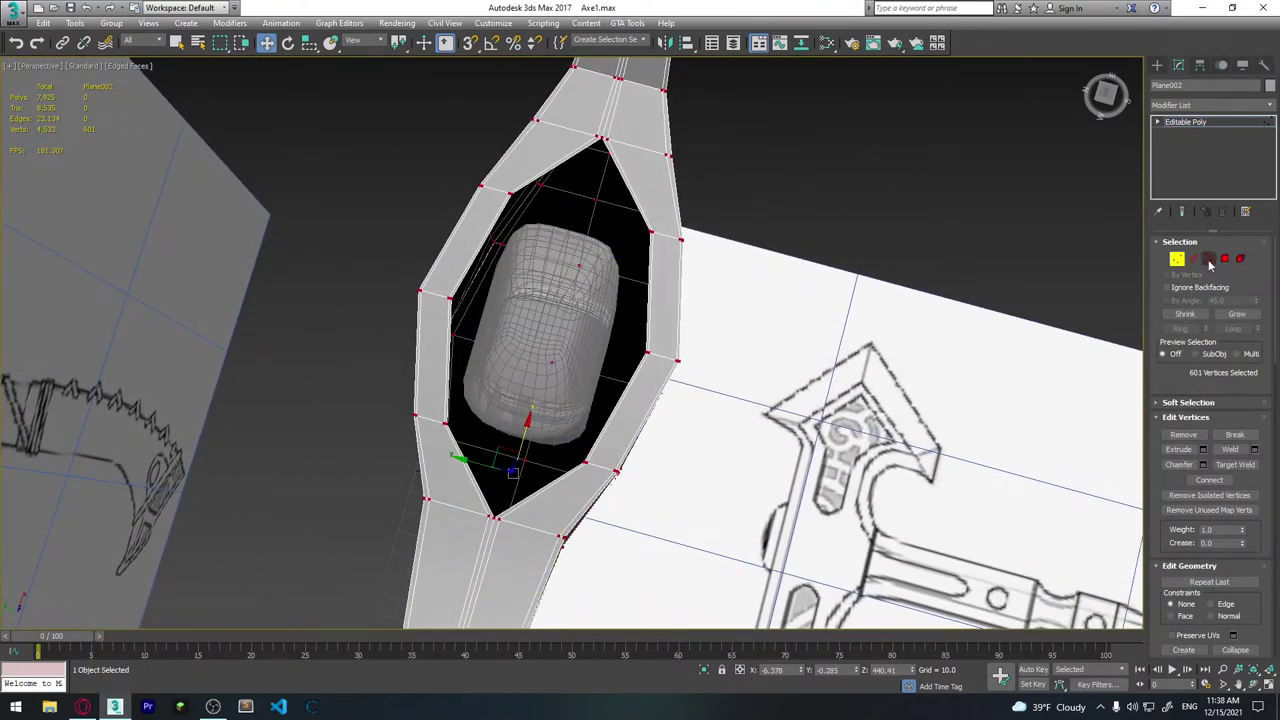
Select the eye hole's border and Shift-scale it inward to extrude a narrower opening.
left_click(1208, 259)
left_click(611, 160)
key("r")
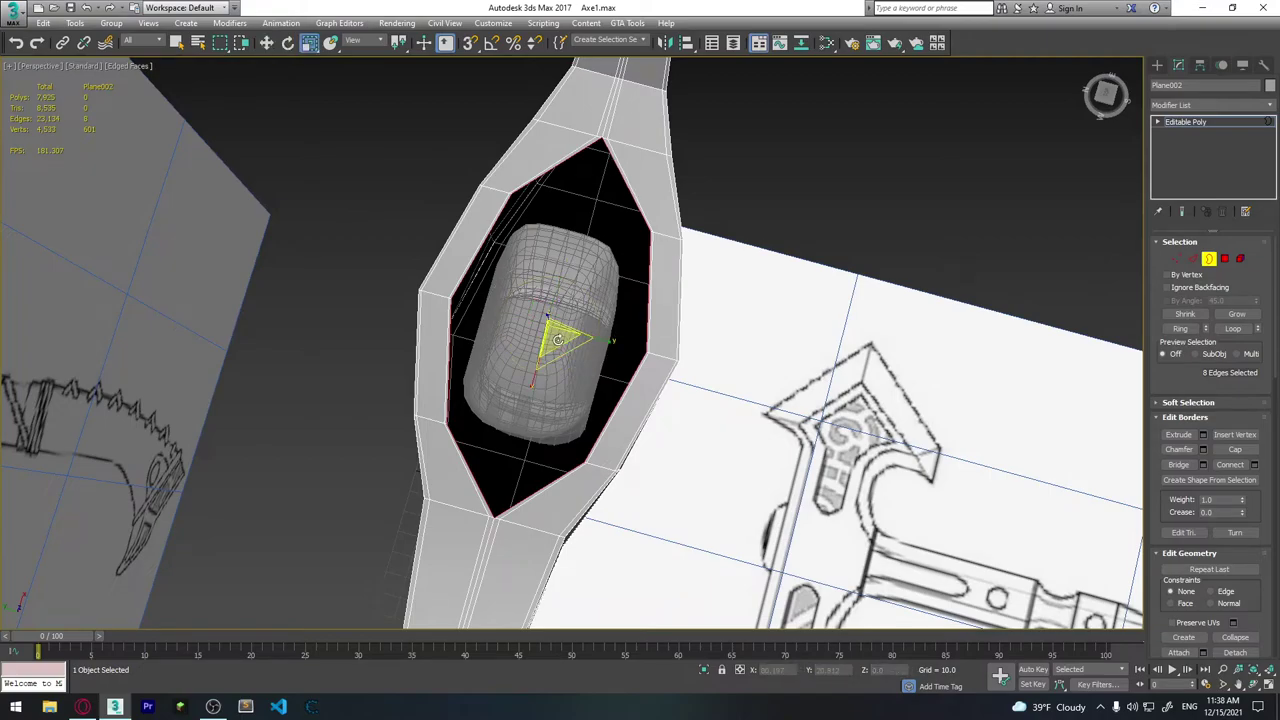
middle_click_drag(597, 337, 552, 331, "alt")
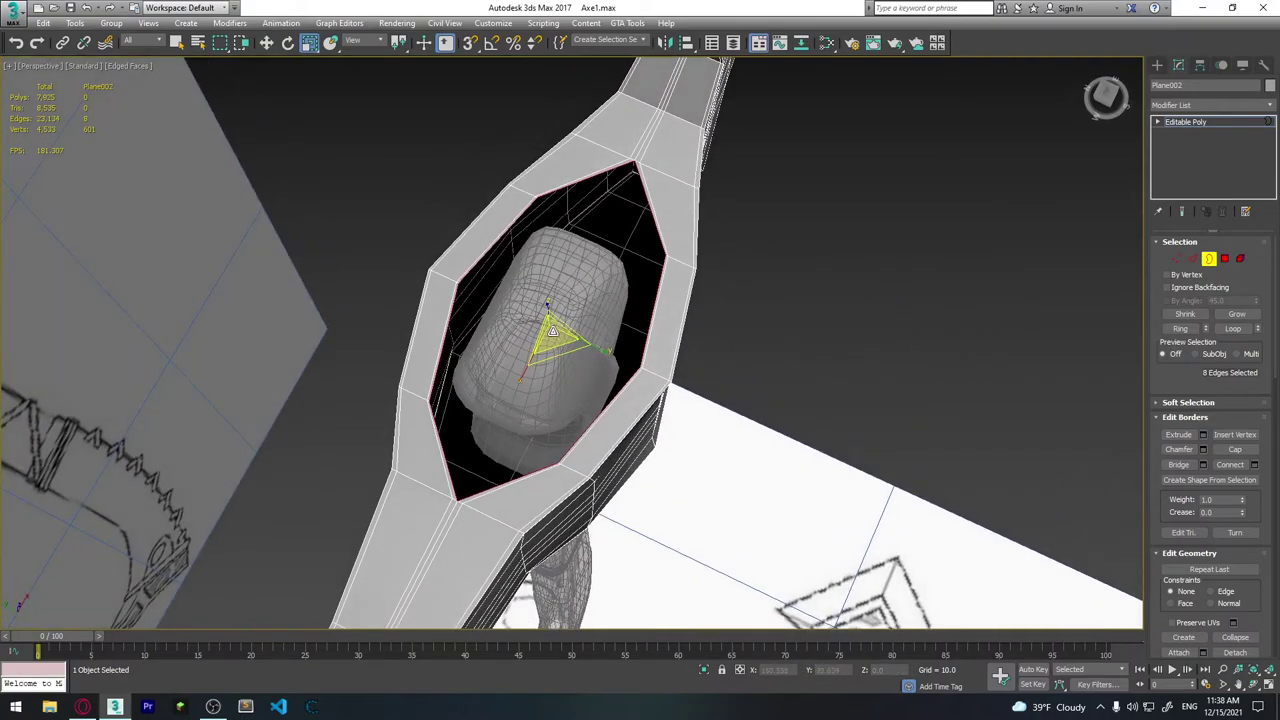
left_click_drag(554, 336, 575, 358, "shift")
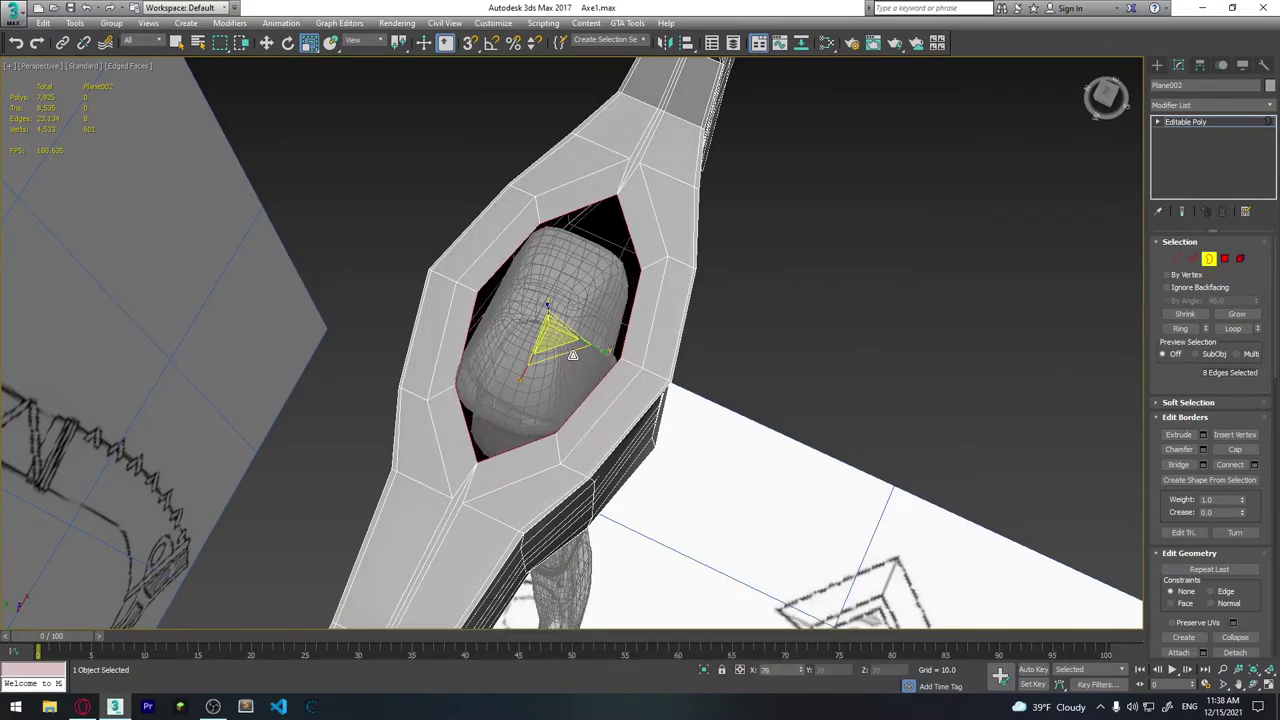
mouse_move(575, 358)
middle_mouse_down("alt")
mouse_move(589, 357)
mouse_move(571, 380)
mouse_move(575, 370)
middle_mouse_up("alt")
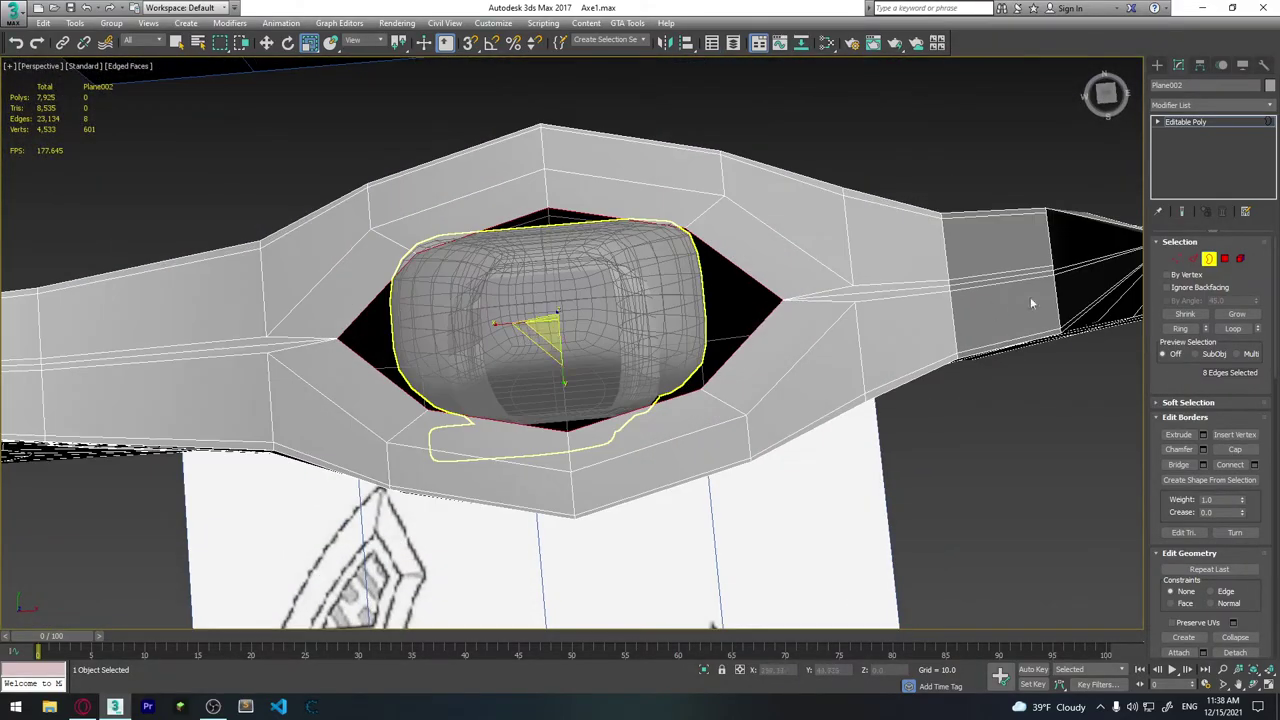
left_click(1176, 260)
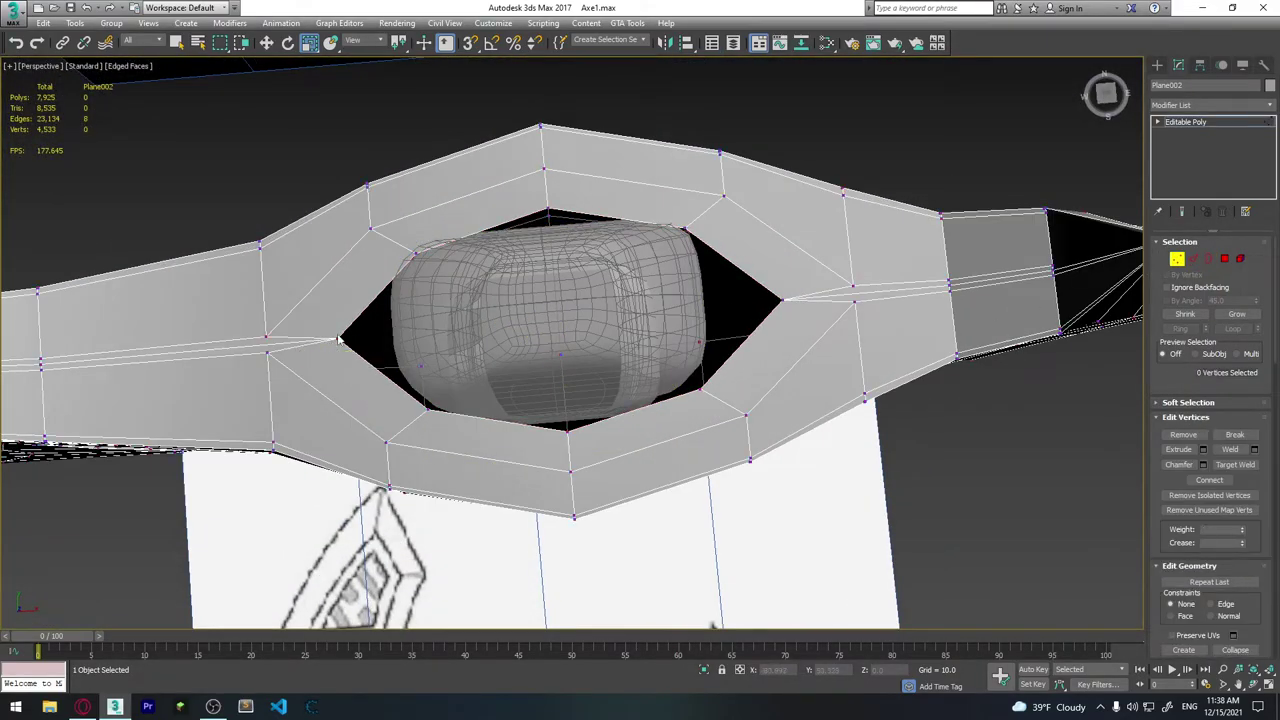
Select the eye hole's rim vertices and pull several inward over the handle.
left_click(337, 340)
left_click_drag(337, 340, 398, 334)
left_click(546, 212)
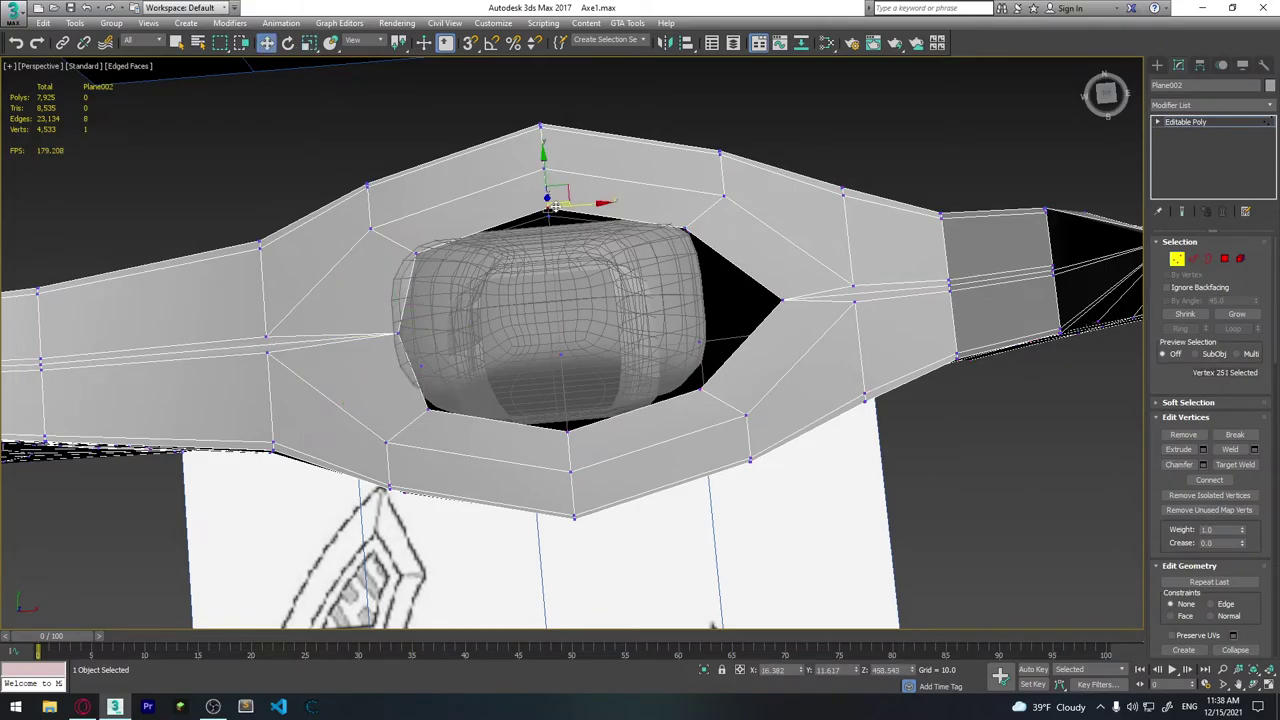
left_click_drag(546, 212, 550, 230)
left_click(684, 228)
left_click(782, 298)
left_click(428, 325)
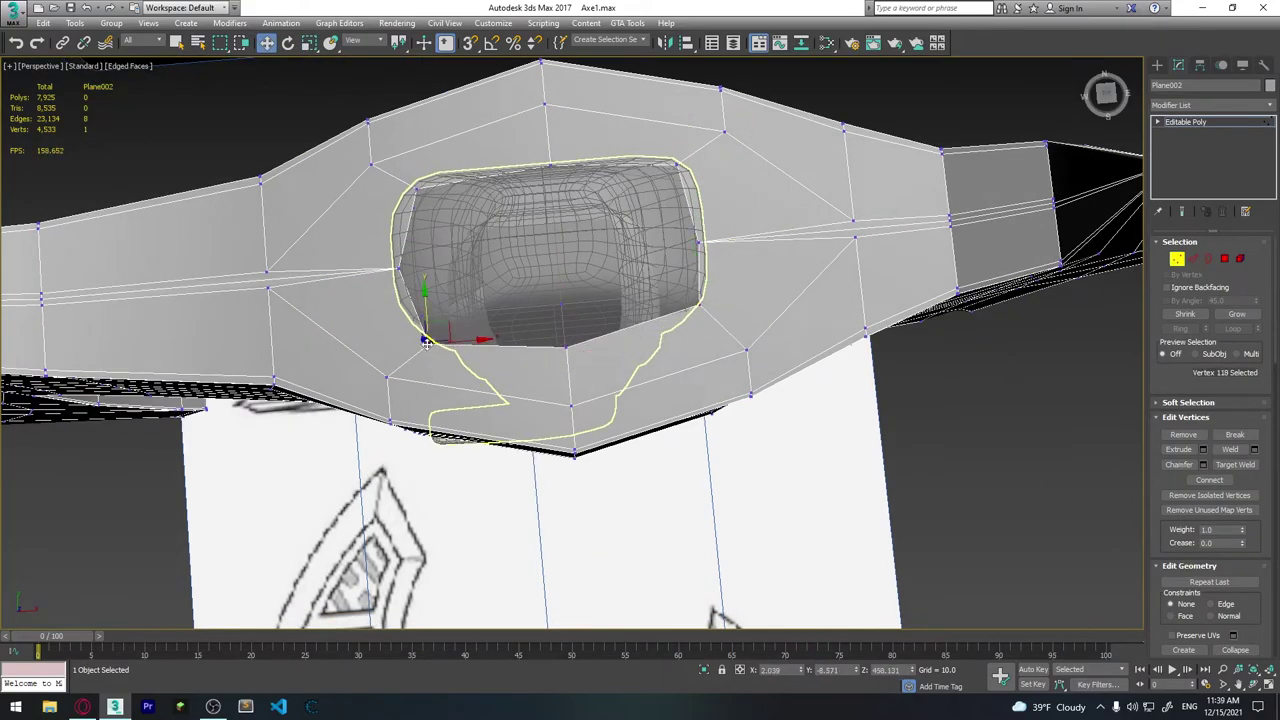
mouse_move(428, 325)
middle_mouse_down("alt")
mouse_move(662, 261)
mouse_move(366, 363)
mouse_move(384, 445)
middle_mouse_up("alt")
left_click(384, 445)
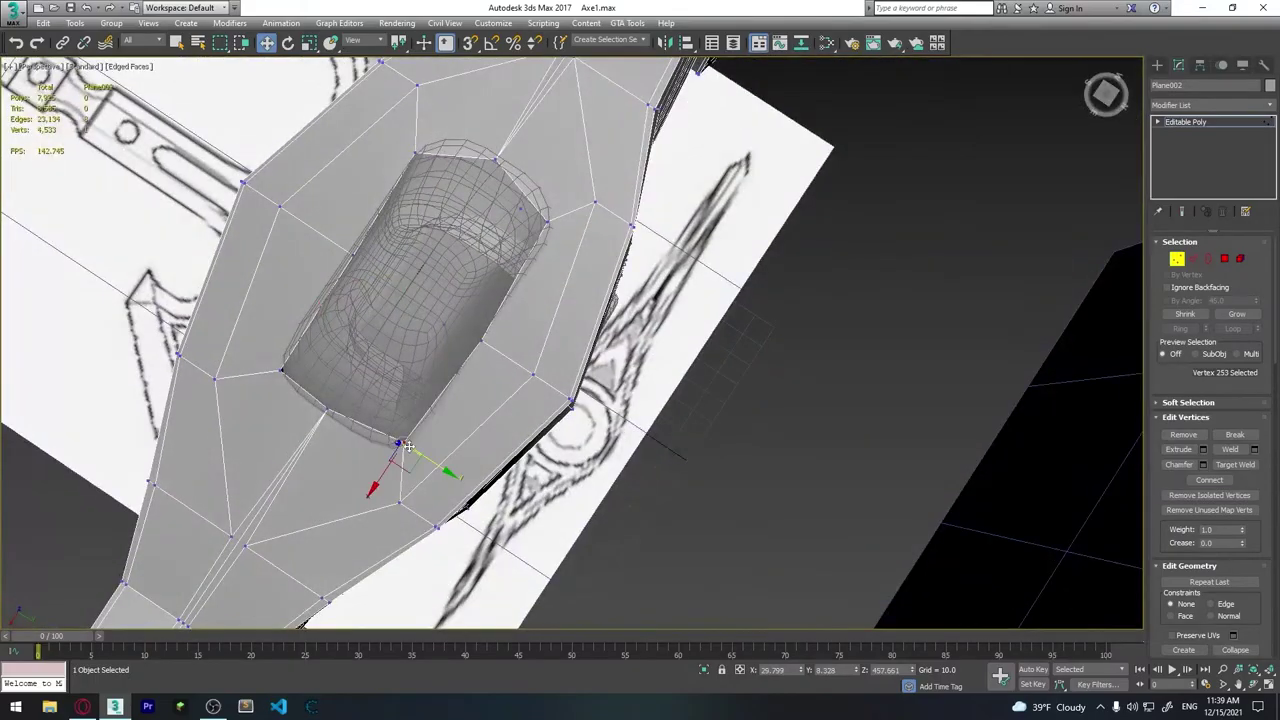
left_click(281, 372)
mouse_move(281, 372)
middle_mouse_down("alt")
mouse_move(360, 205)
mouse_move(315, 278)
mouse_move(349, 240)
mouse_move(1089, 295)
middle_mouse_up("alt")
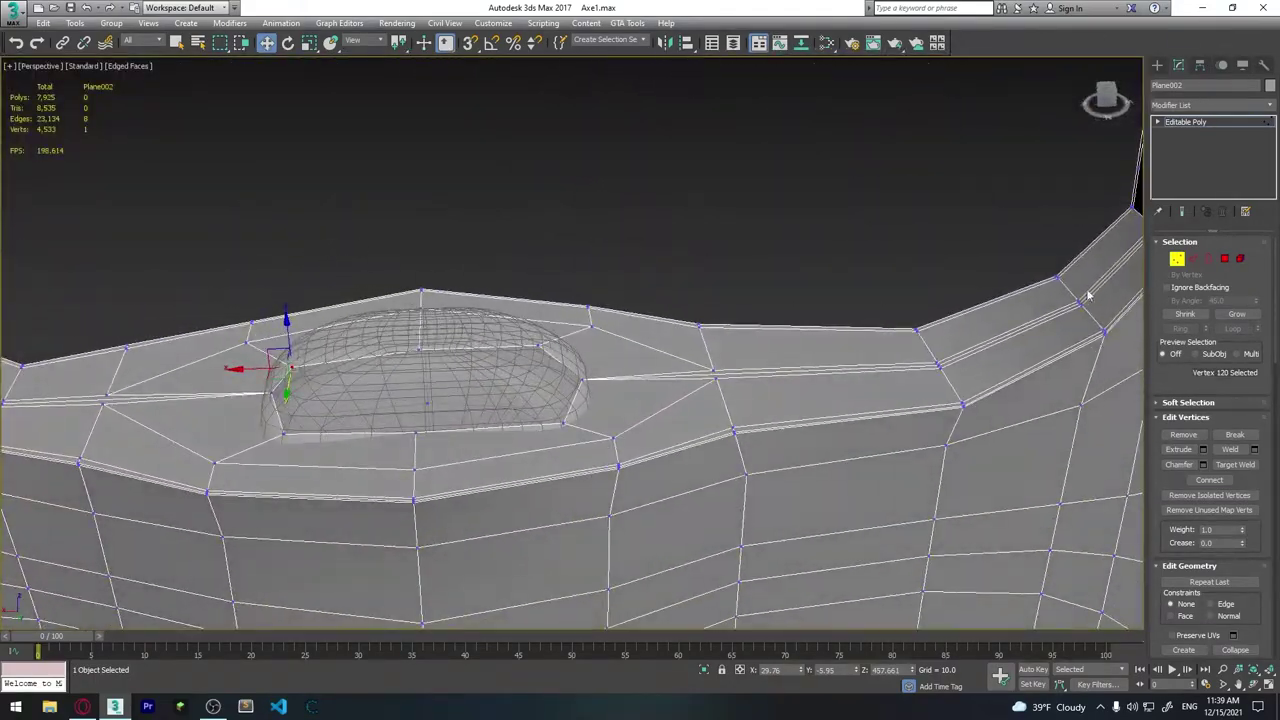
Shift-drag the hole border upward to extrude a new ring of faces lining the eye.
left_click(1208, 259)
left_click_drag(418, 380, 421, 390, "shift")
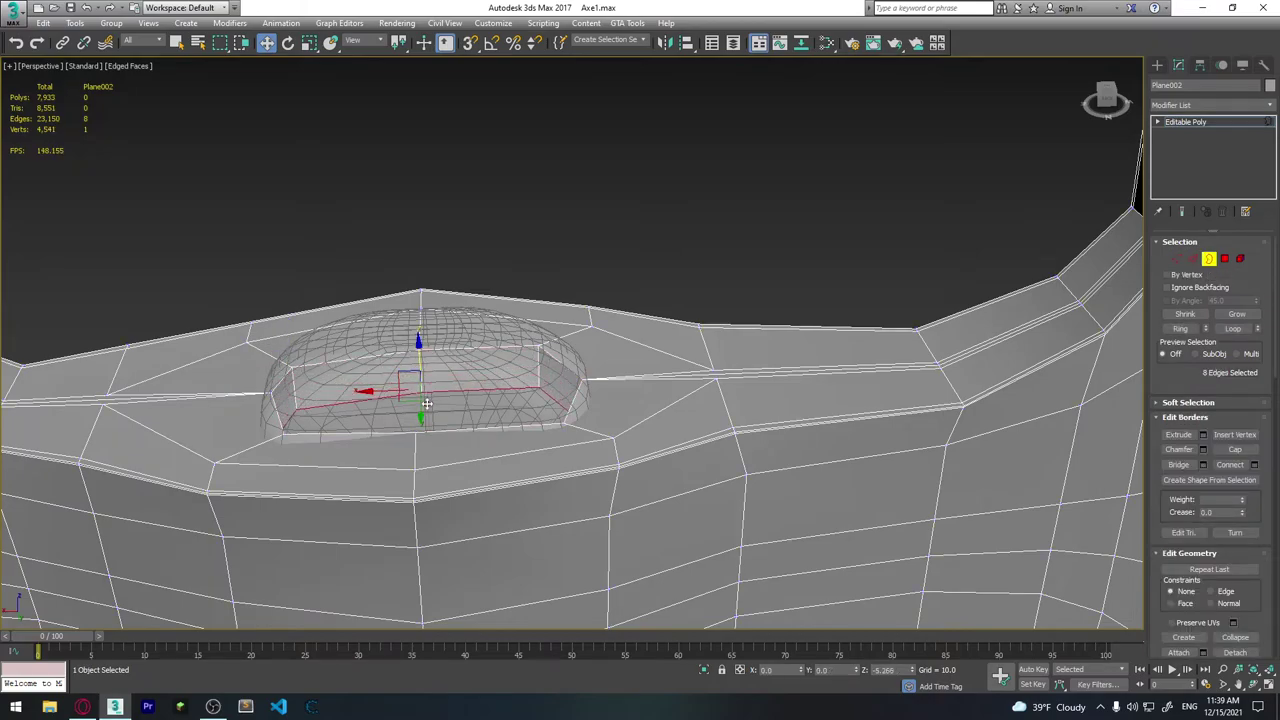
key("shift+z")
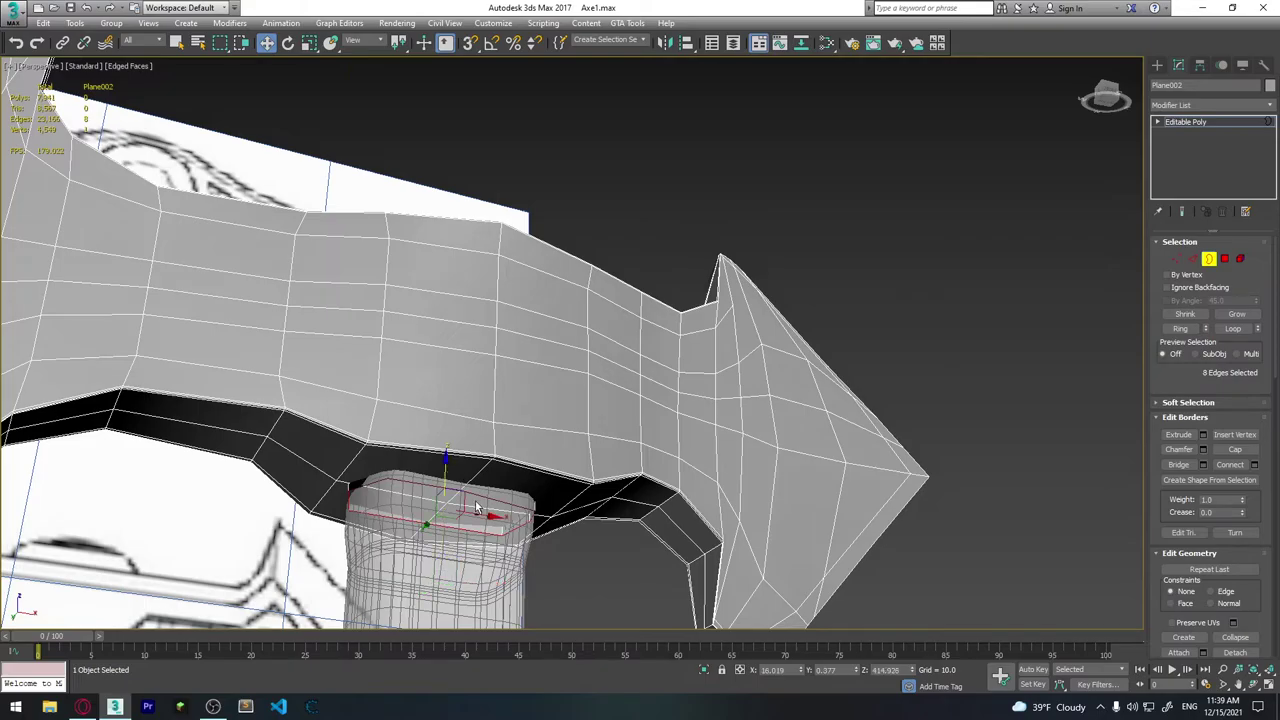
mouse_move(449, 468)
middle_mouse_down("alt")
mouse_move(487, 466)
mouse_move(445, 468)
middle_mouse_up("alt")
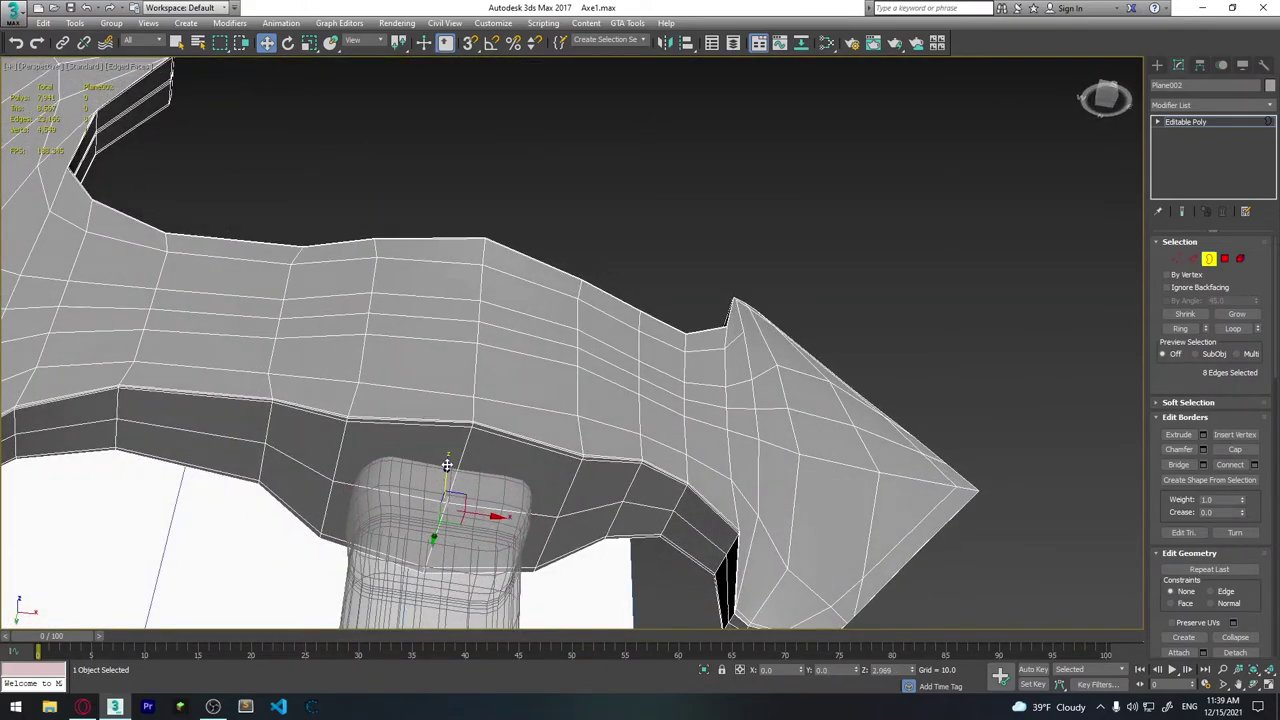
mouse_move(447, 465)
middle_mouse_down("alt")
mouse_move(433, 462)
mouse_move(445, 456)
middle_mouse_up("alt")
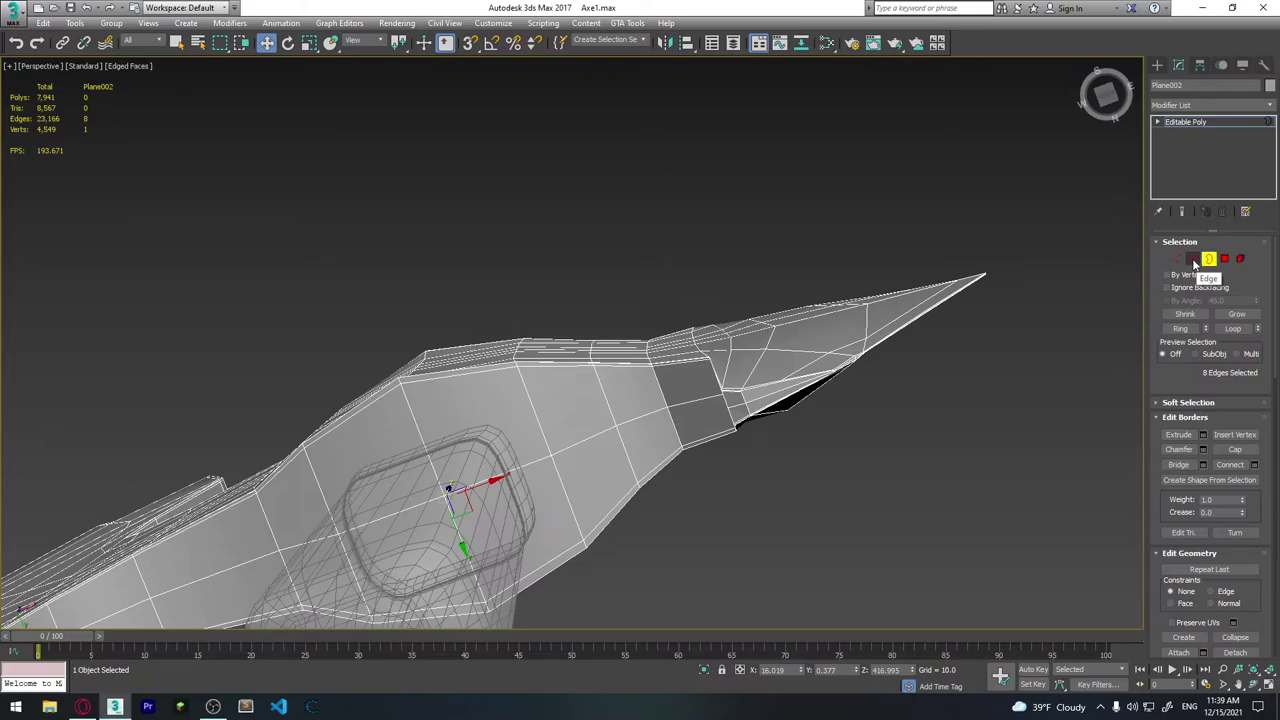
scroll(1262, 457, "down", 2)
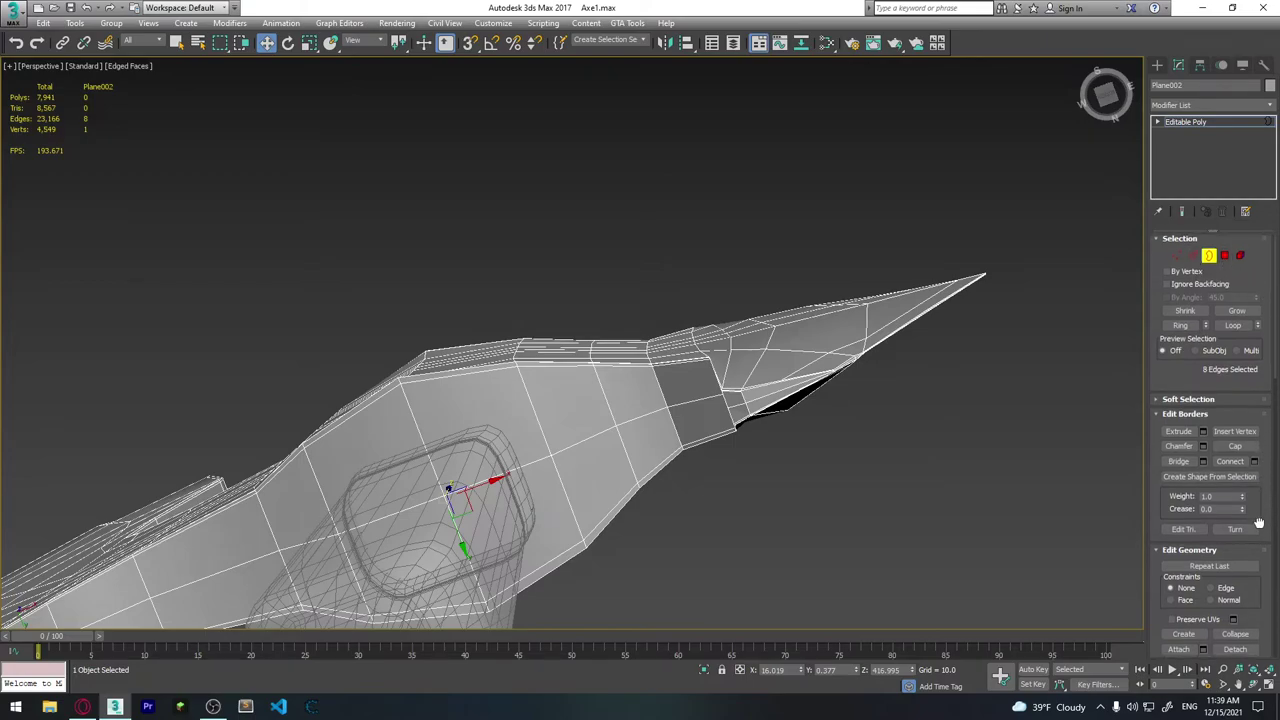
scroll(1260, 430, "down", 3)
scroll(1259, 407, "down", 1)
Cancel an unfinished cut and return to the Move tool.
left_click(1243, 443)
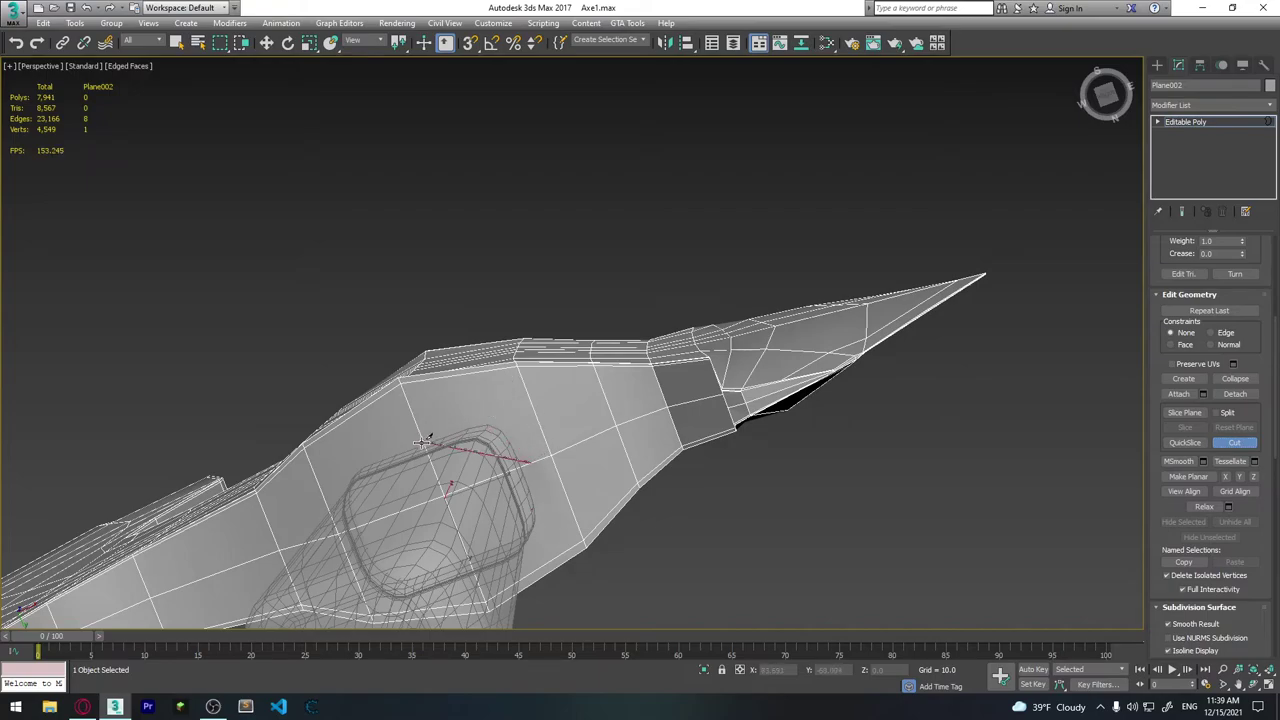
middle_click_drag(384, 505, 408, 430)
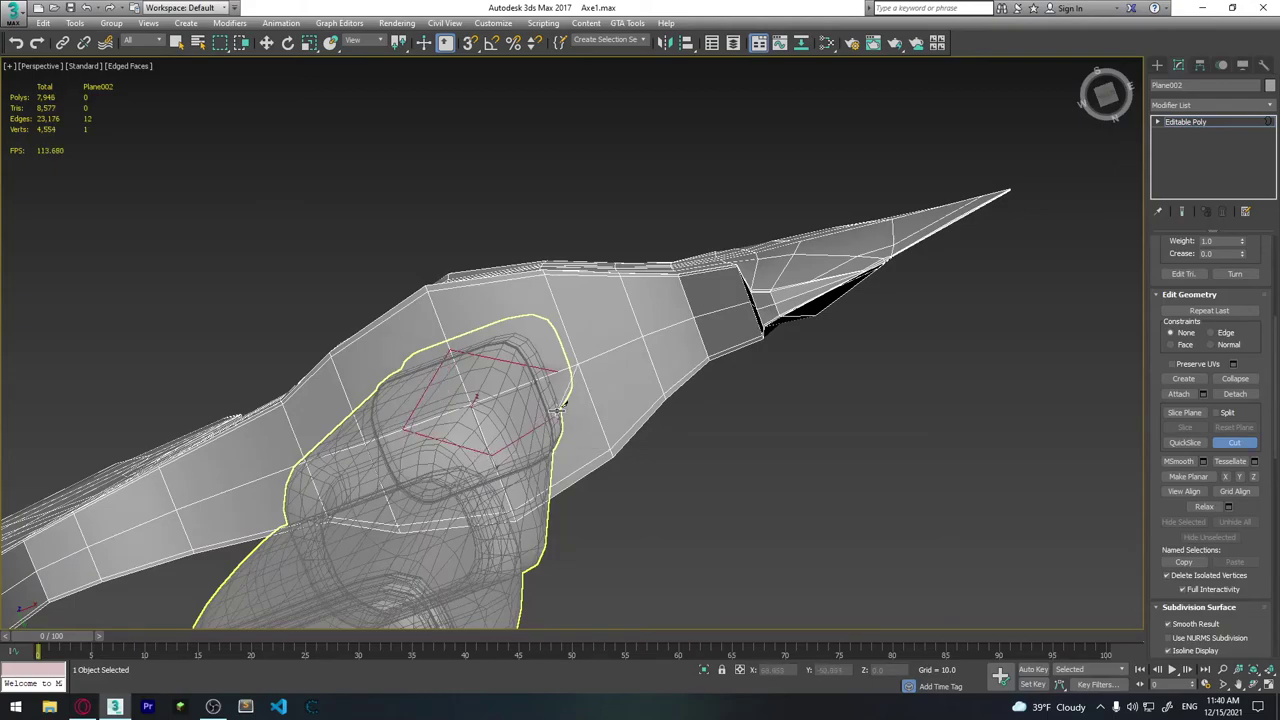
mouse_move(595, 413)
middle_mouse_down("alt")
mouse_move(571, 423)
mouse_move(557, 383)
mouse_move(495, 398)
mouse_move(491, 363)
mouse_move(514, 417)
mouse_move(530, 410)
middle_mouse_up("alt")
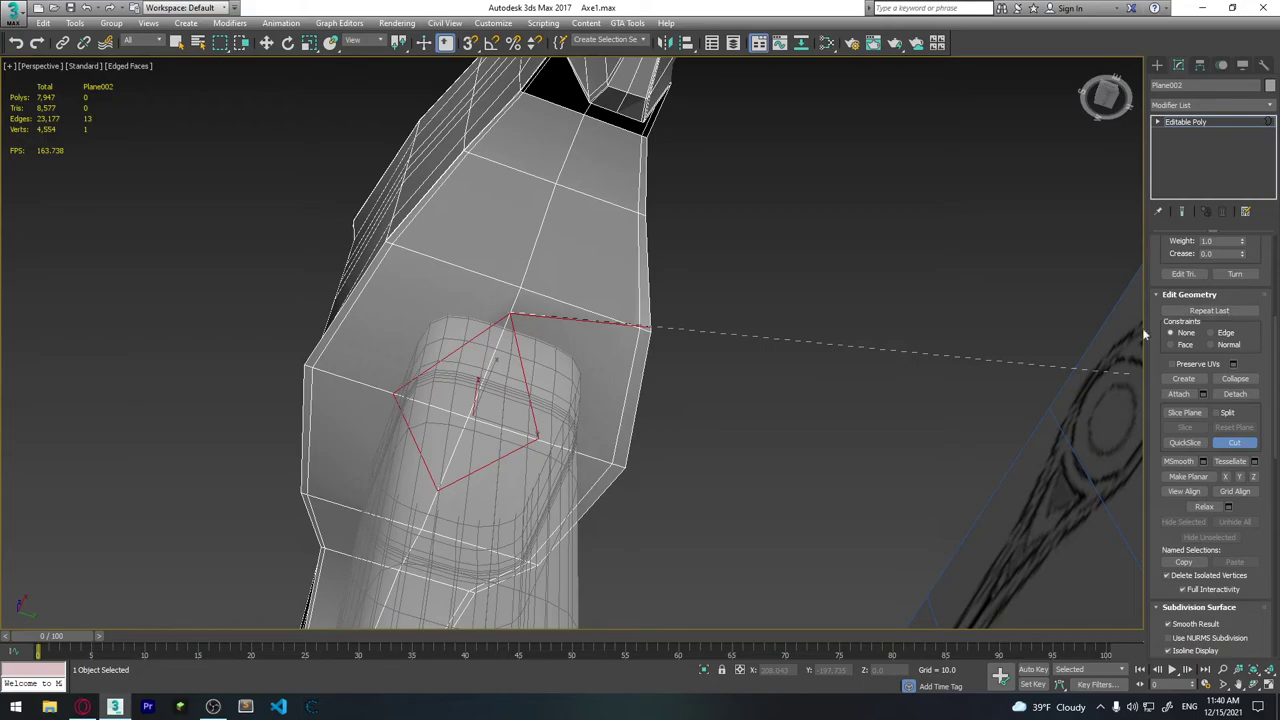
right_click(1050, 320)
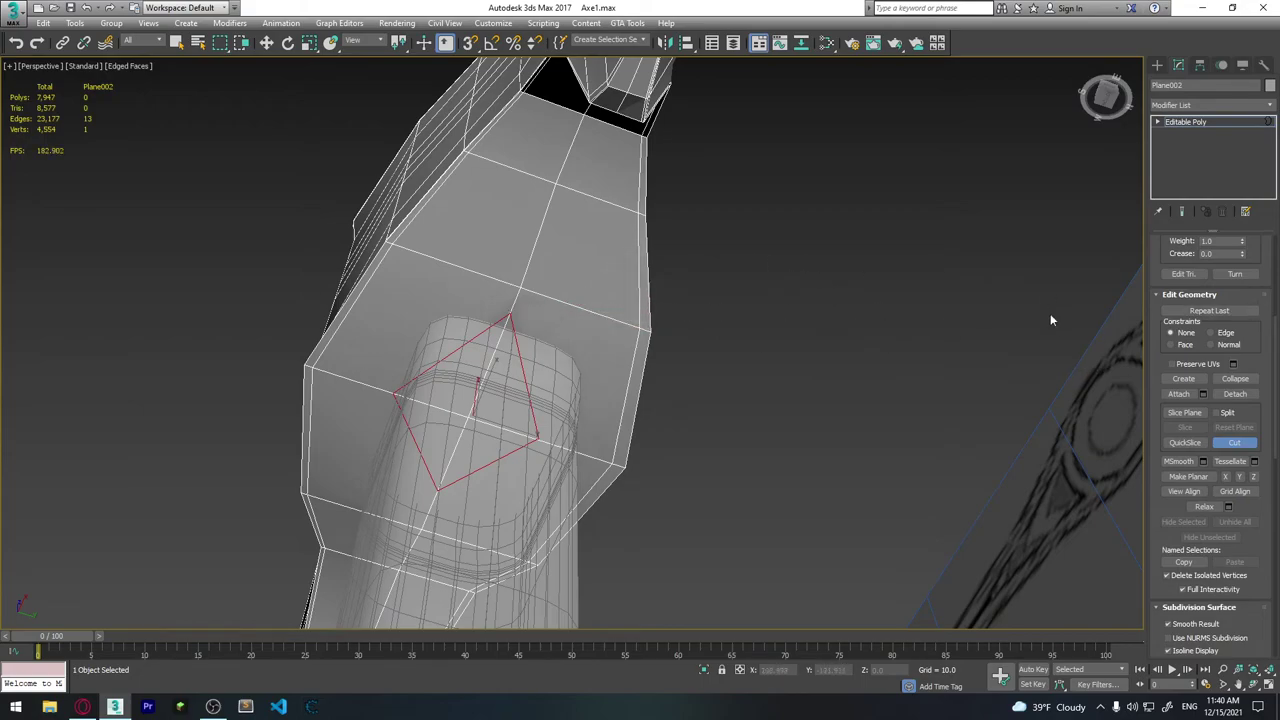
key("w")
scroll(1250, 300, "up", 3)
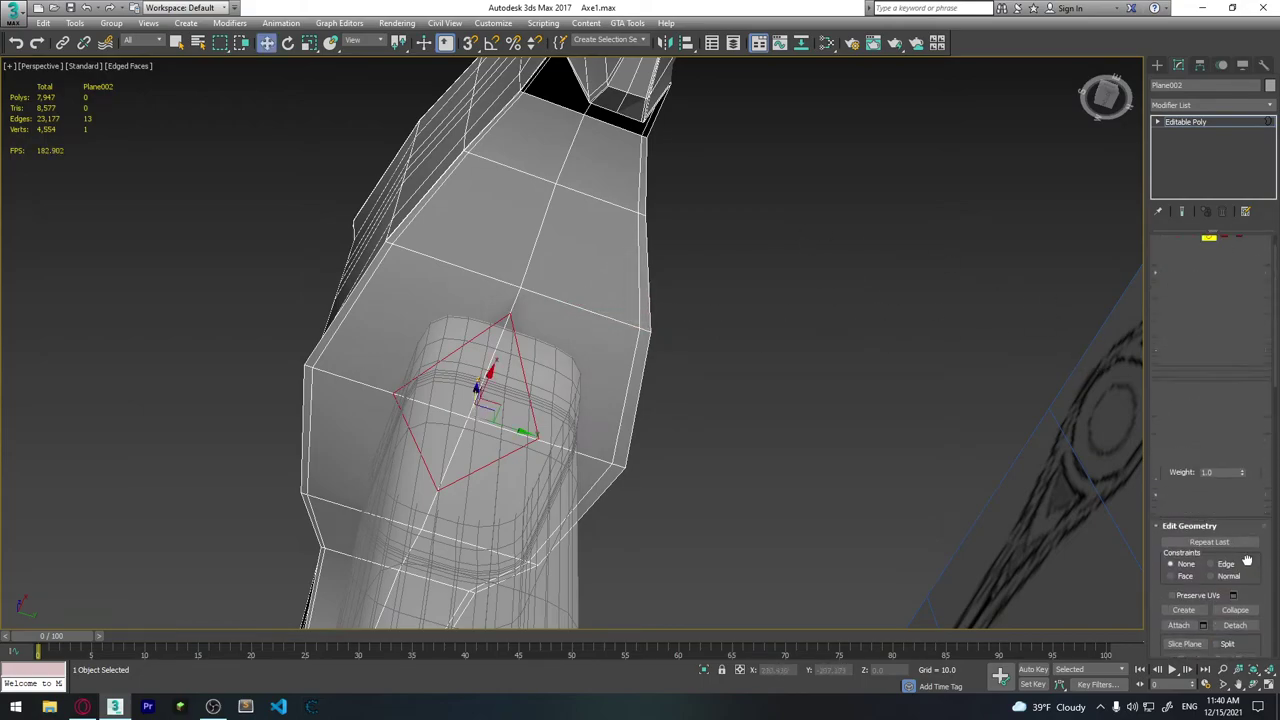
scroll(1210, 255, "up", 2)
Select the stray triangle face at the eye hole and delete it.
left_click(1226, 247)
left_click(530, 400)
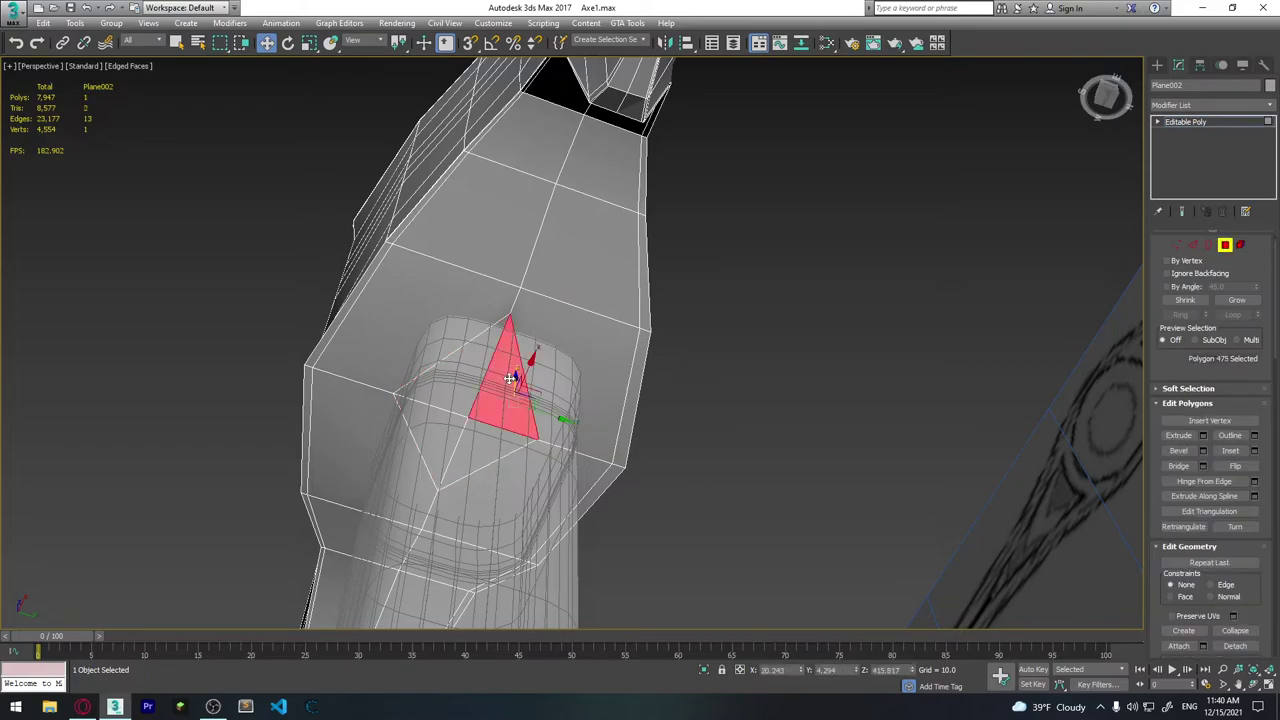
left_click(505, 392)
left_click(467, 402)
left_click(455, 425)
left_click(445, 425)
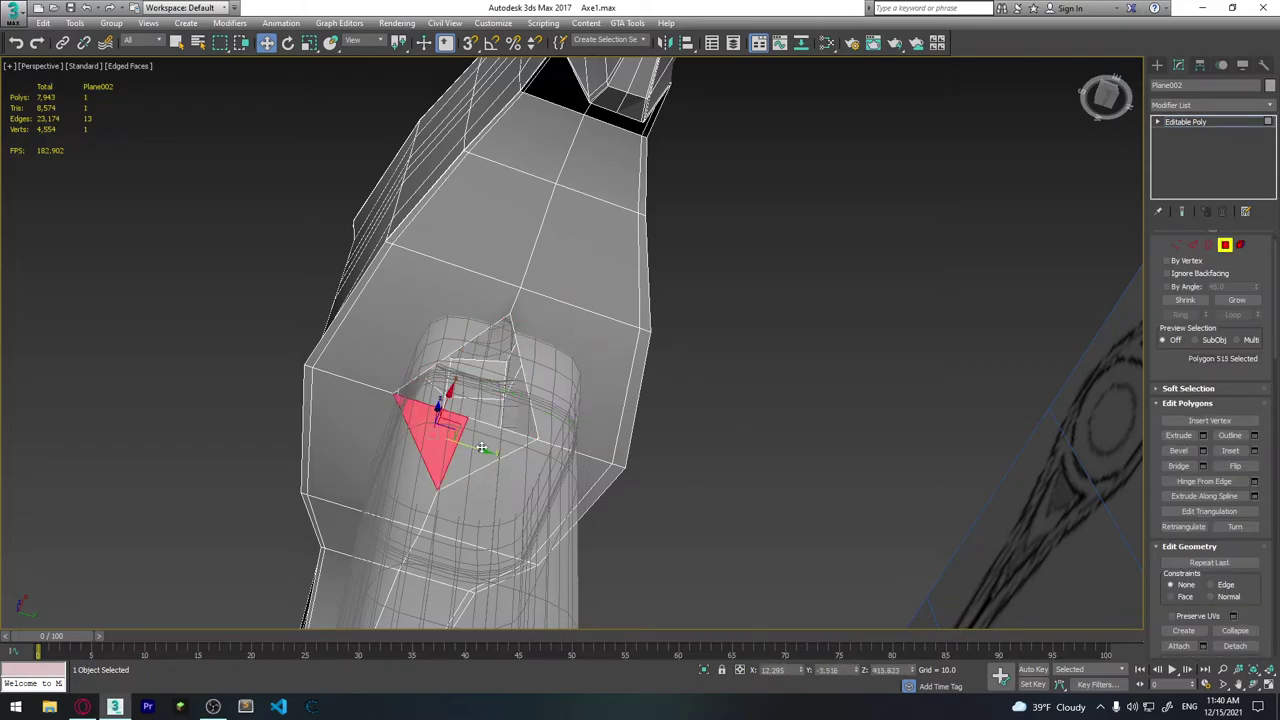
left_click(486, 446)
left_click(500, 444)
key("Delete")
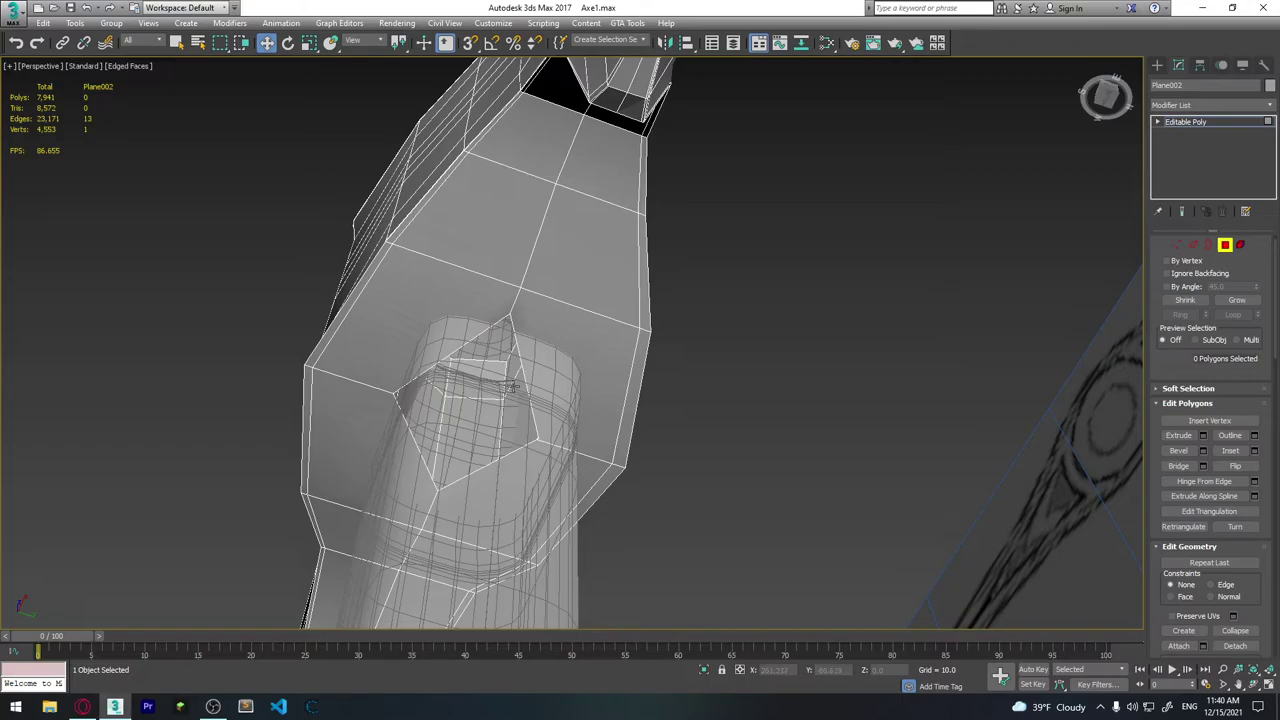
mouse_move(512, 386)
middle_mouse_down("alt")
mouse_move(566, 329)
mouse_move(560, 386)
mouse_move(558, 373)
middle_mouse_up("alt")
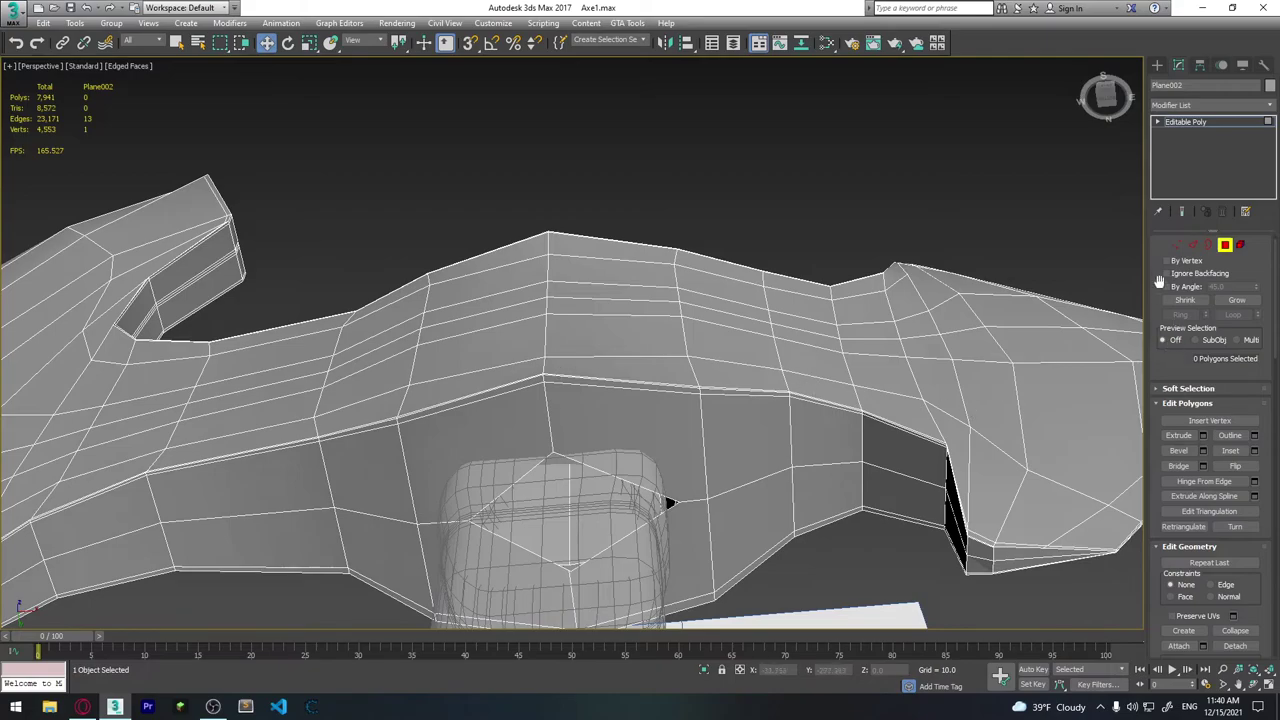
Switch to Edge mode and select an edge on the side of the axe head.
left_click(1193, 246)
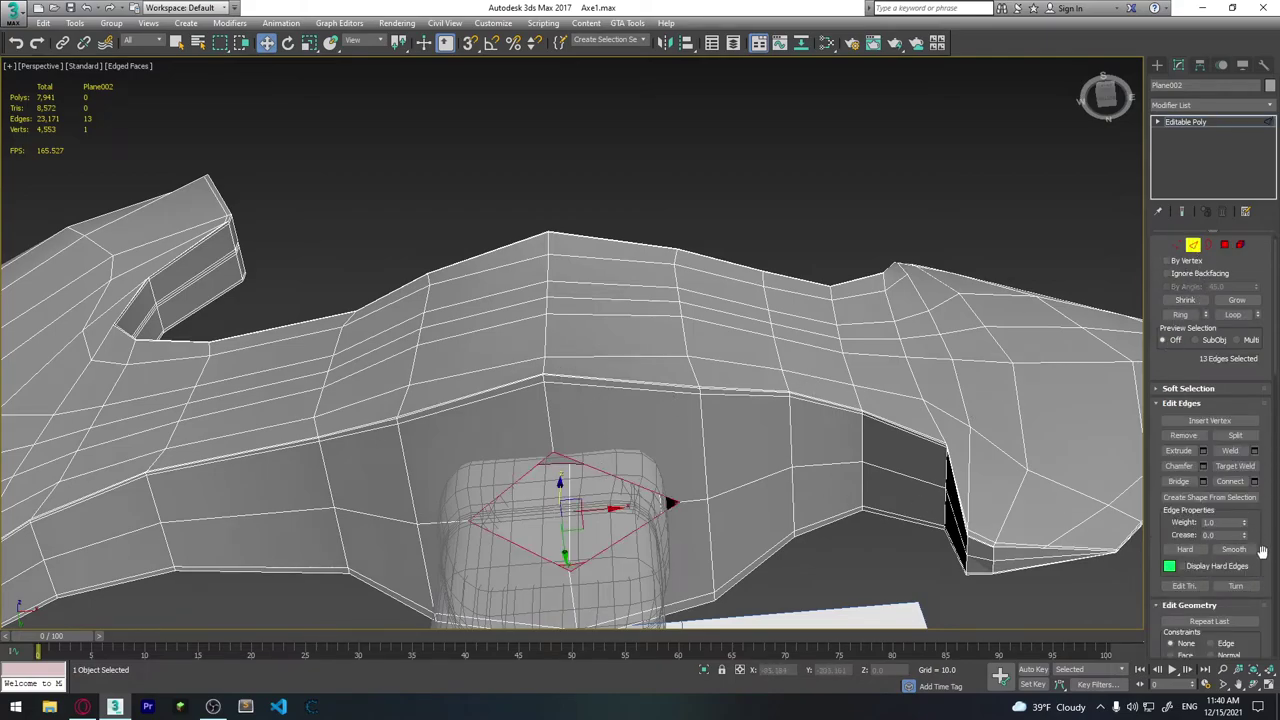
left_click(948, 316)
middle_click_drag(940, 322, 948, 316, "alt")
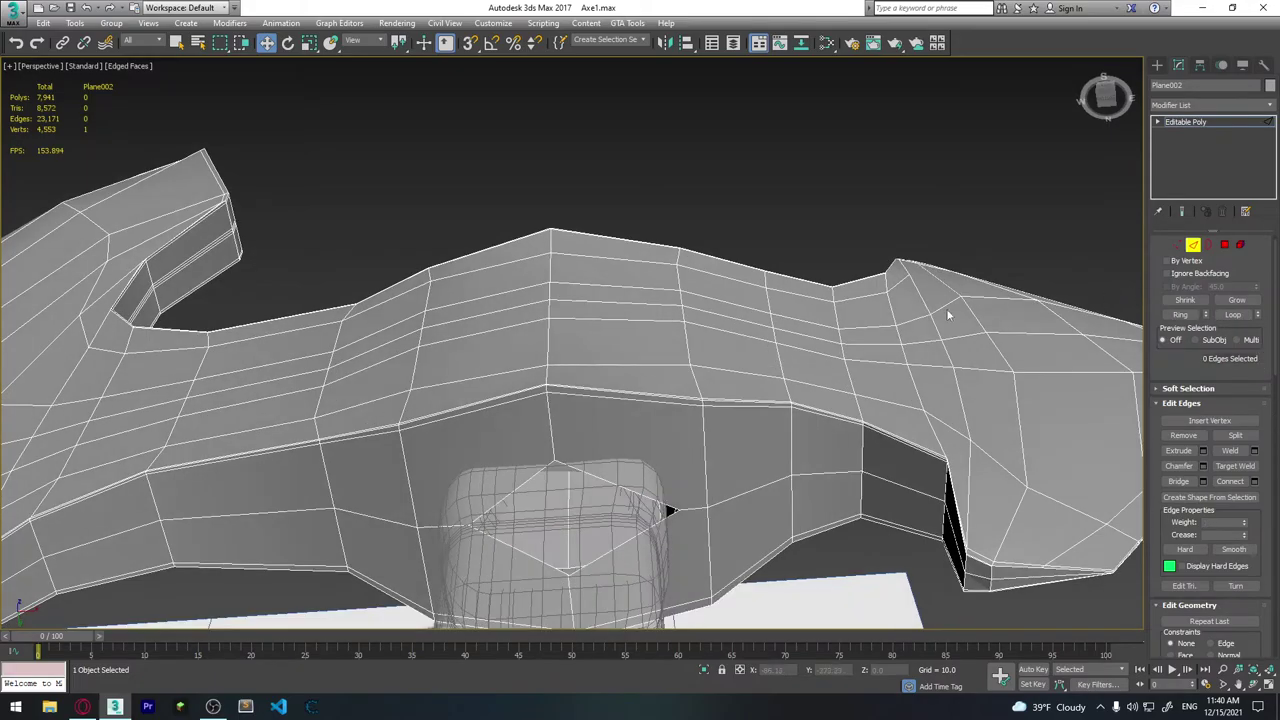
left_click(629, 319)
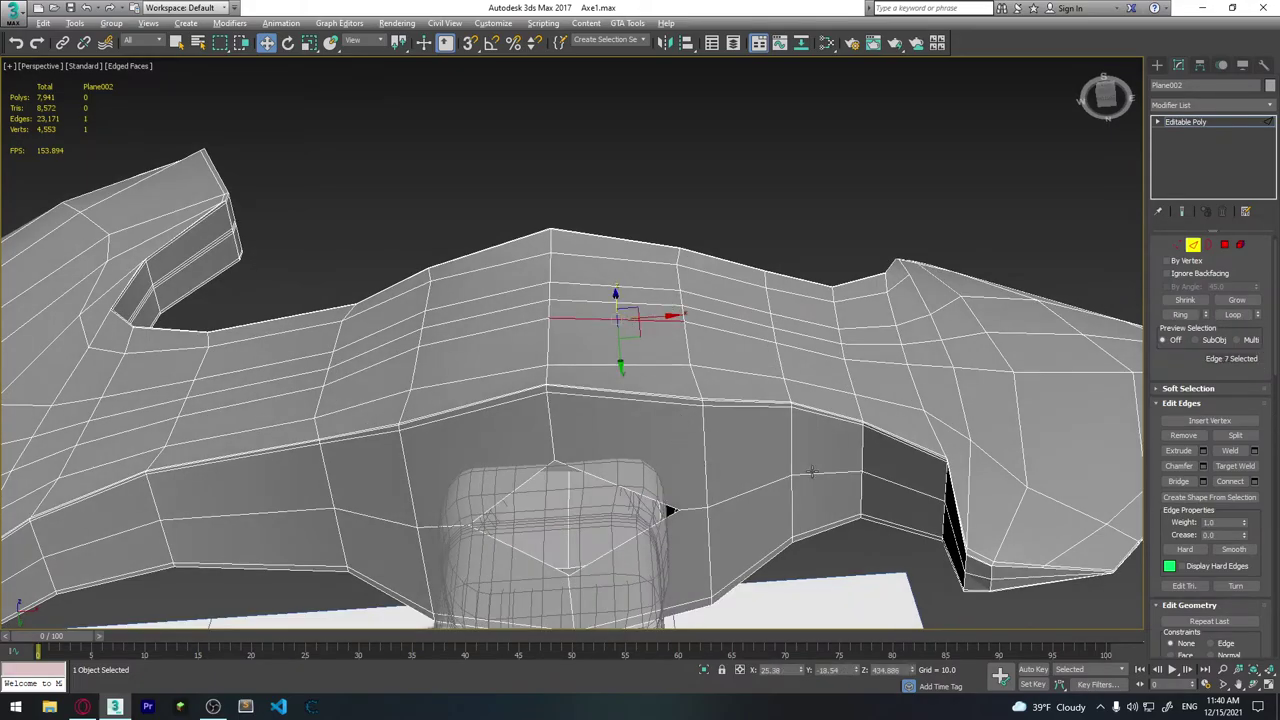
middle_click_drag(812, 471, 925, 505, "alt")
scroll(1263, 514, "down", 5)
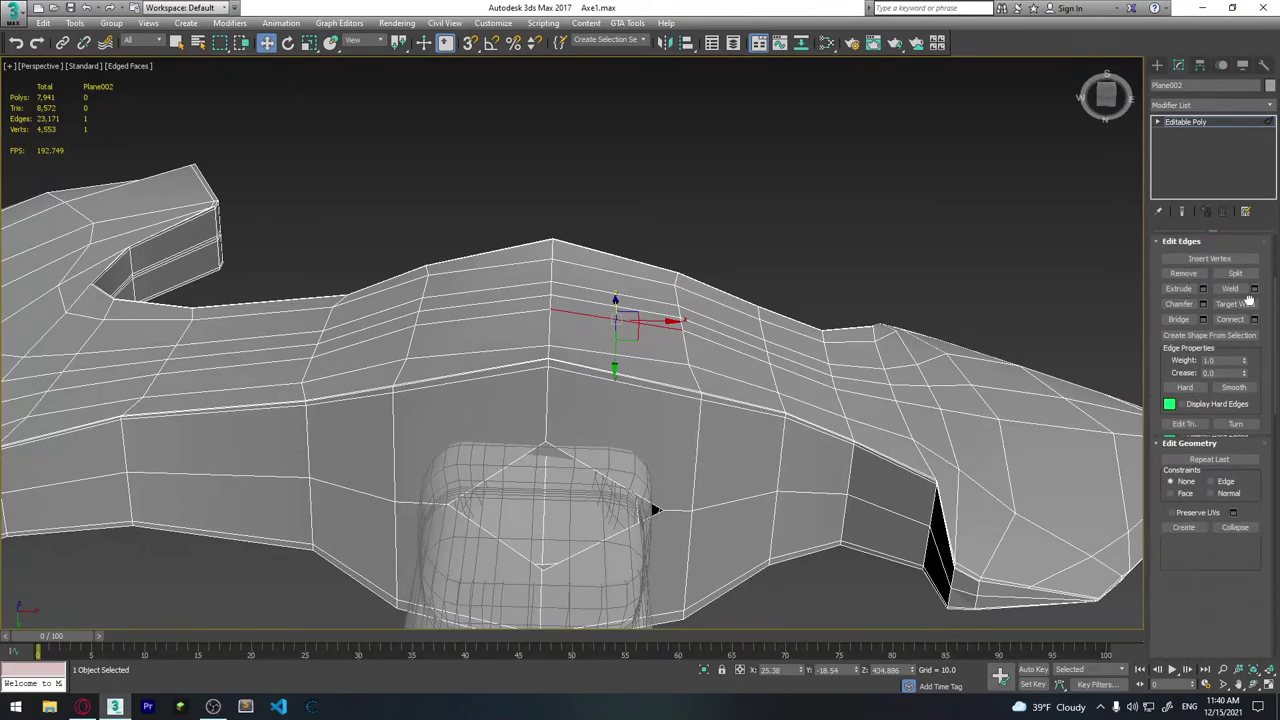
Cut new edges running down the side of the axe head around the eye.
left_click(1234, 461)
middle_click_drag(663, 423, 655, 418, "alt")
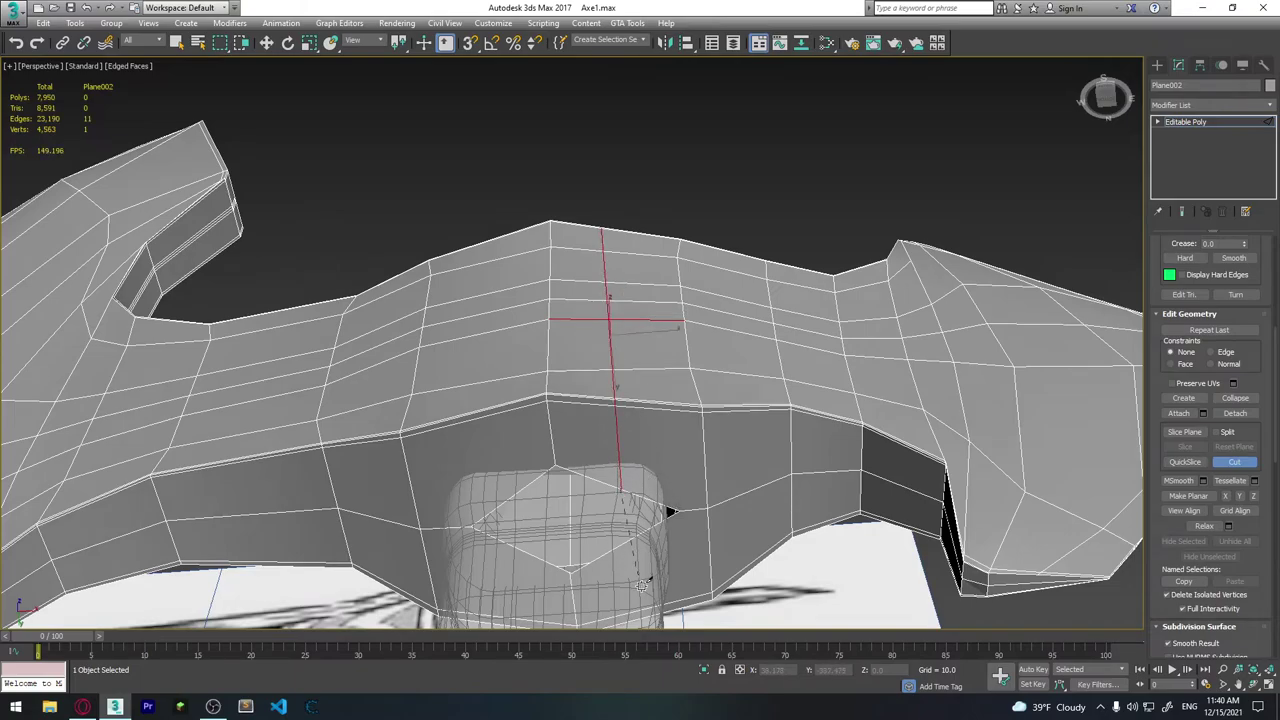
mouse_move(641, 585)
middle_mouse_down("alt")
mouse_move(671, 508)
mouse_move(567, 367)
middle_mouse_up("alt")
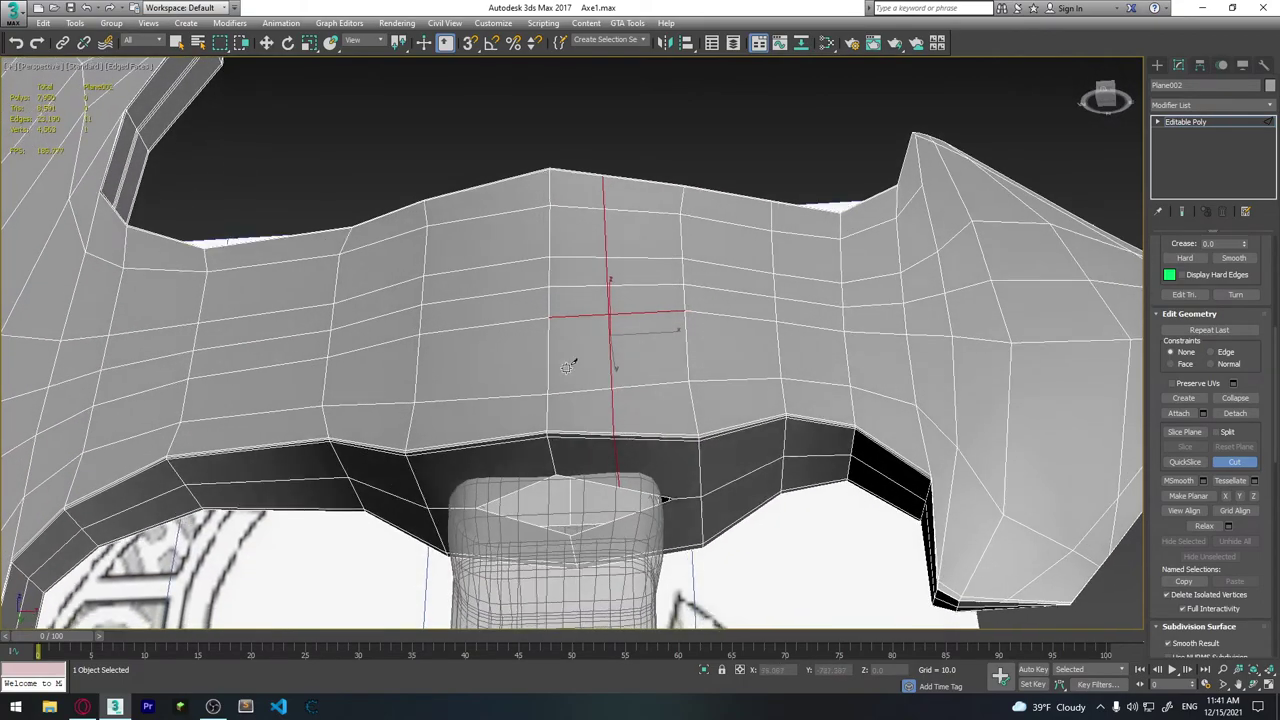
left_click(486, 182)
middle_click_drag(508, 323, 518, 386, "alt")
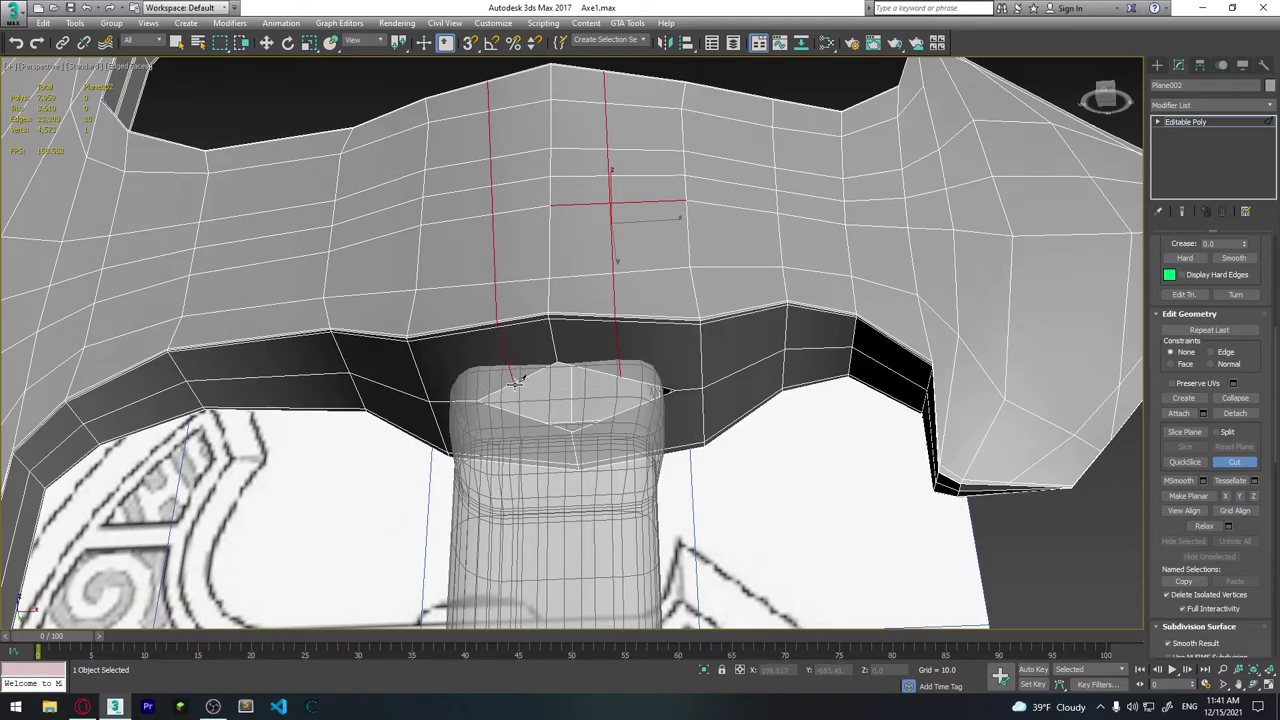
mouse_move(751, 240)
middle_mouse_down("alt")
mouse_move(737, 354)
mouse_move(634, 393)
mouse_move(668, 334)
mouse_move(531, 331)
mouse_move(512, 288)
middle_mouse_up("alt")
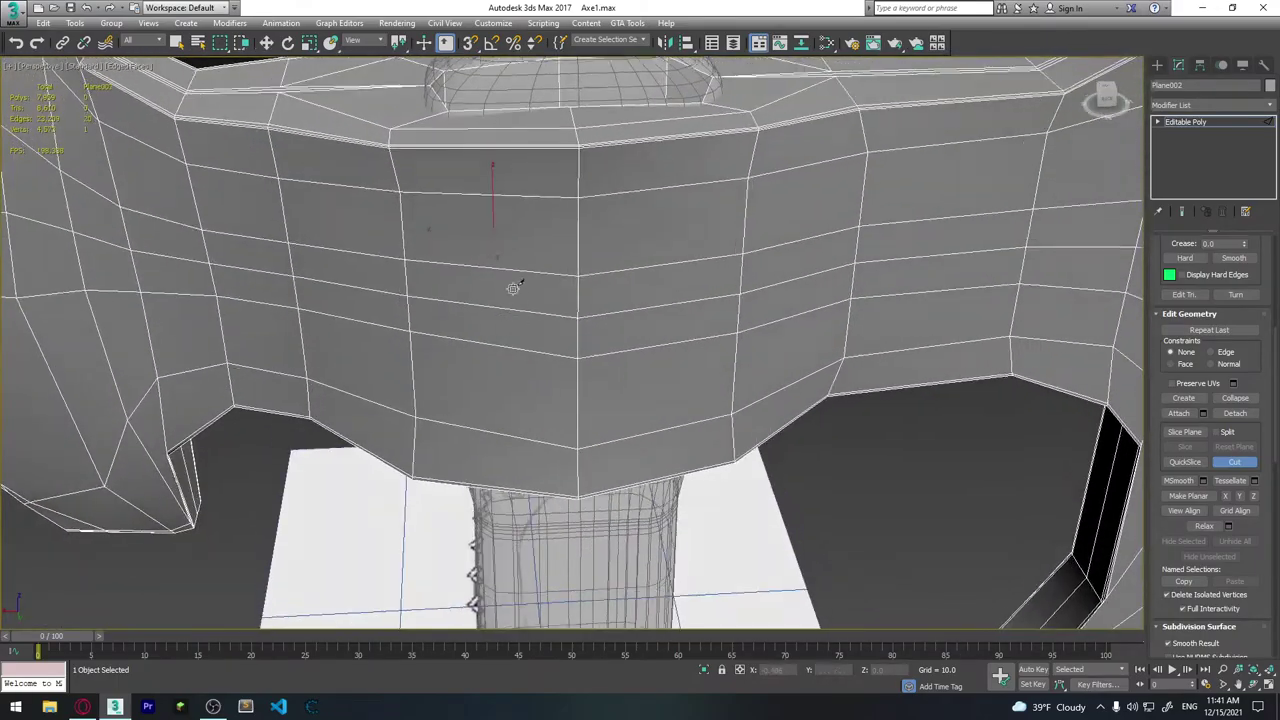
mouse_move(497, 216)
middle_mouse_down("alt")
mouse_move(514, 120)
mouse_move(481, 228)
middle_mouse_up("alt")
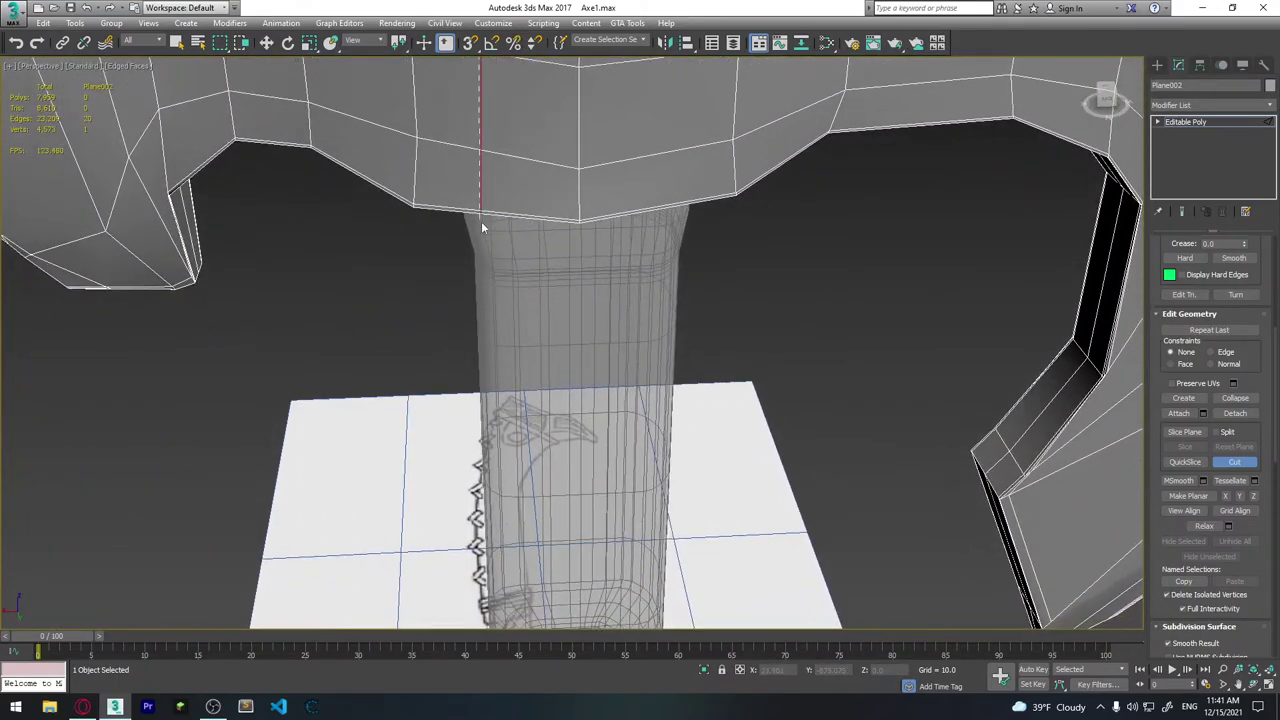
mouse_move(558, 220)
middle_mouse_down("alt")
mouse_move(551, 78)
mouse_move(546, 150)
mouse_move(584, 182)
mouse_move(610, 130)
middle_mouse_up("alt")
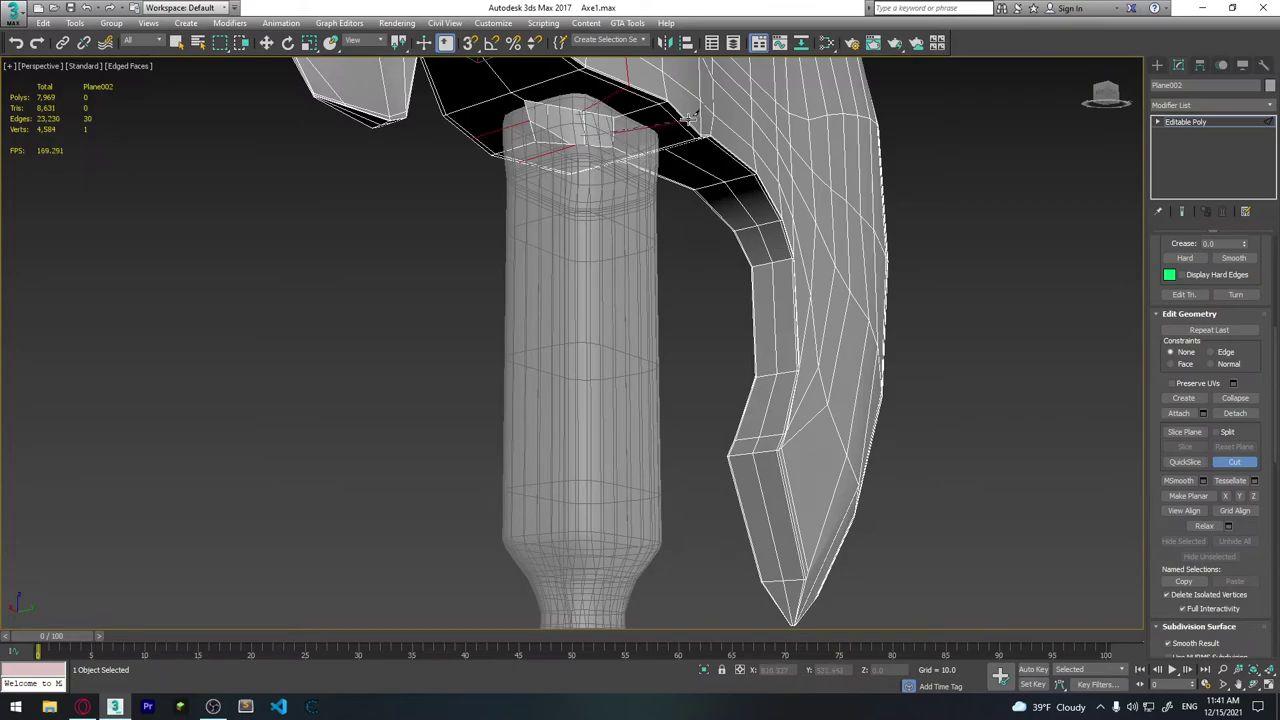
mouse_move(688, 110)
middle_mouse_down("alt")
mouse_move(666, 126)
mouse_move(664, 289)
mouse_move(771, 206)
middle_mouse_up("alt")
right_click(772, 304)
Move the eye-rim vertices to tighten the hole outline around the handle.
mouse_move(772, 304)
middle_mouse_down("alt")
mouse_move(727, 283)
mouse_move(600, 274)
middle_mouse_up("alt")
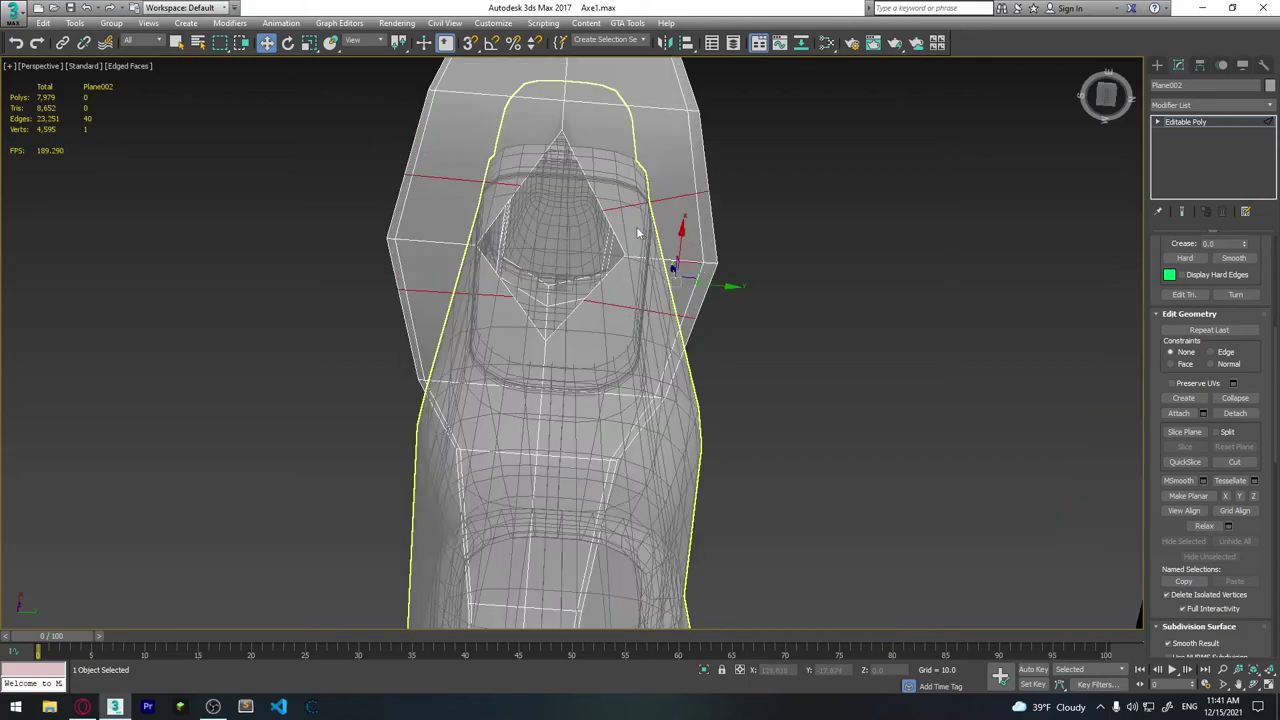
left_click_drag(1184, 298, 1183, 601)
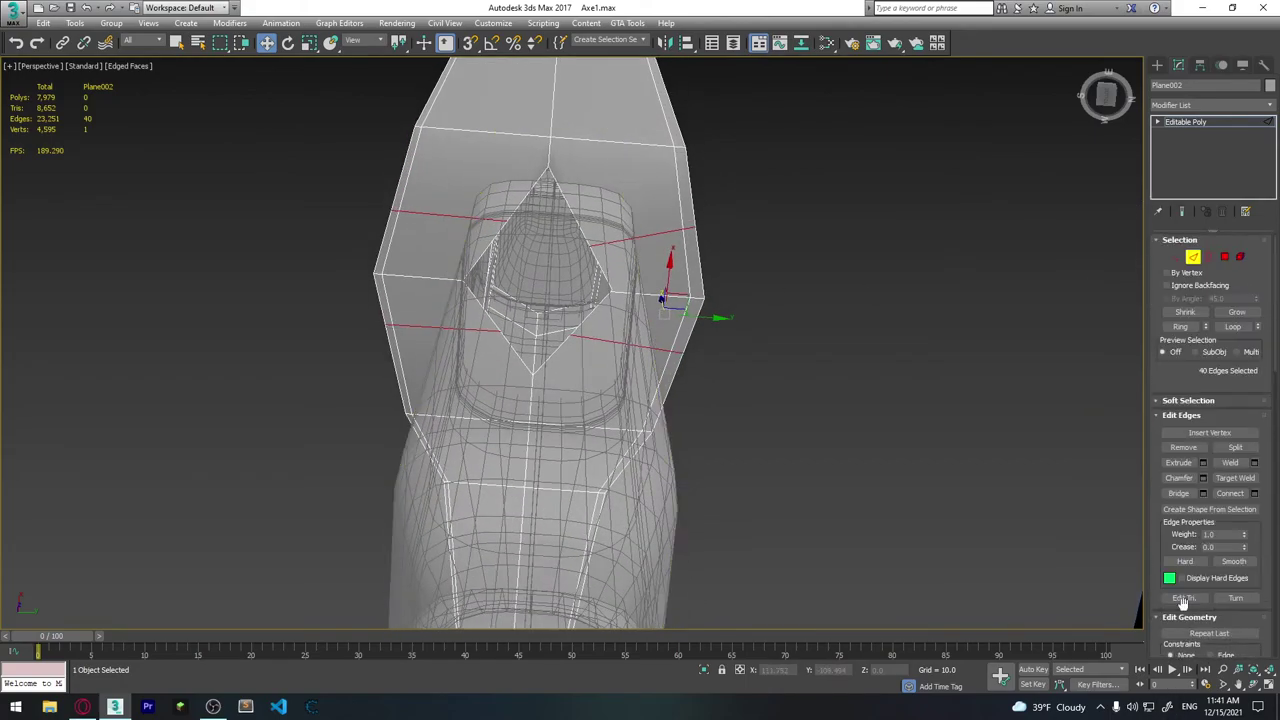
left_click(1178, 257)
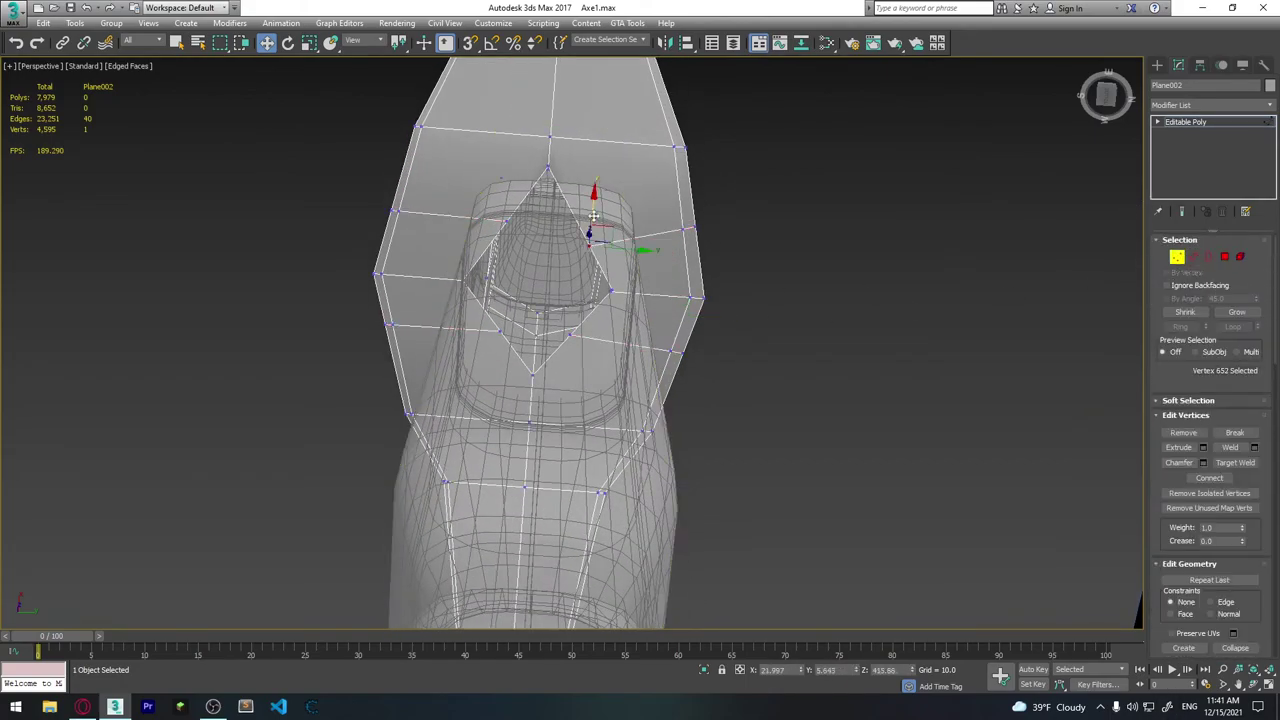
left_click_drag(593, 215, 666, 214)
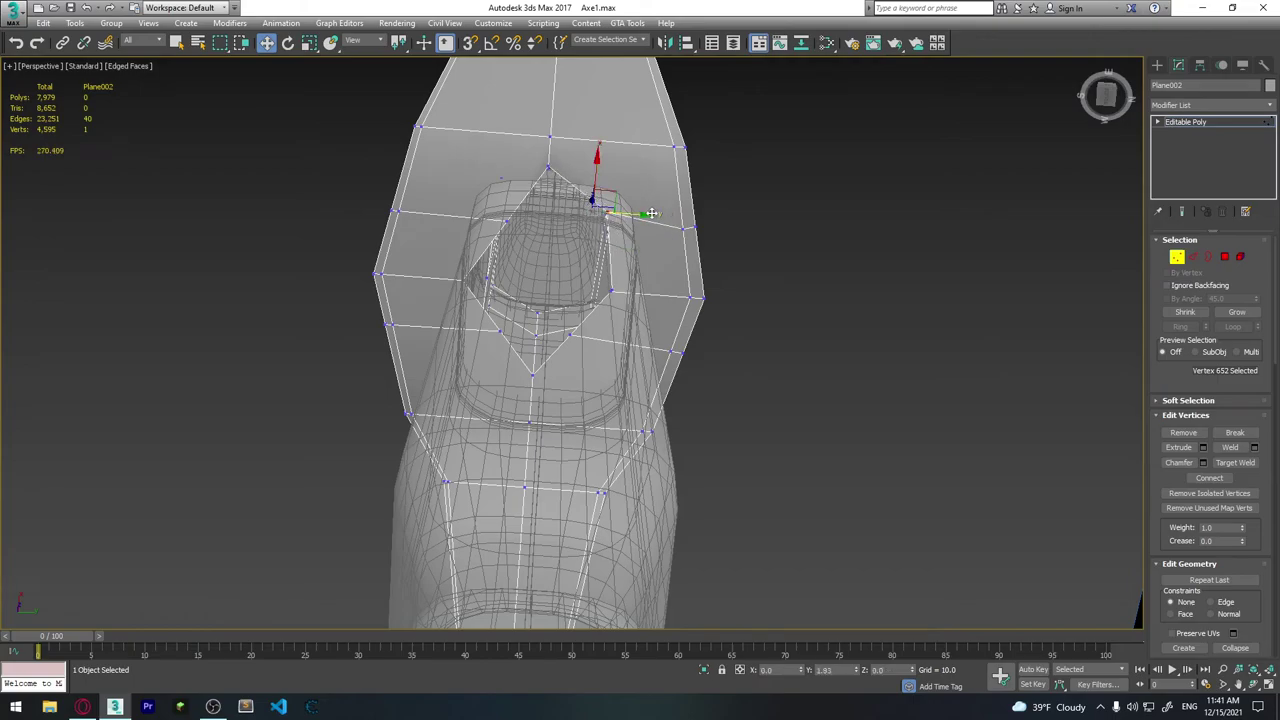
left_click(515, 222)
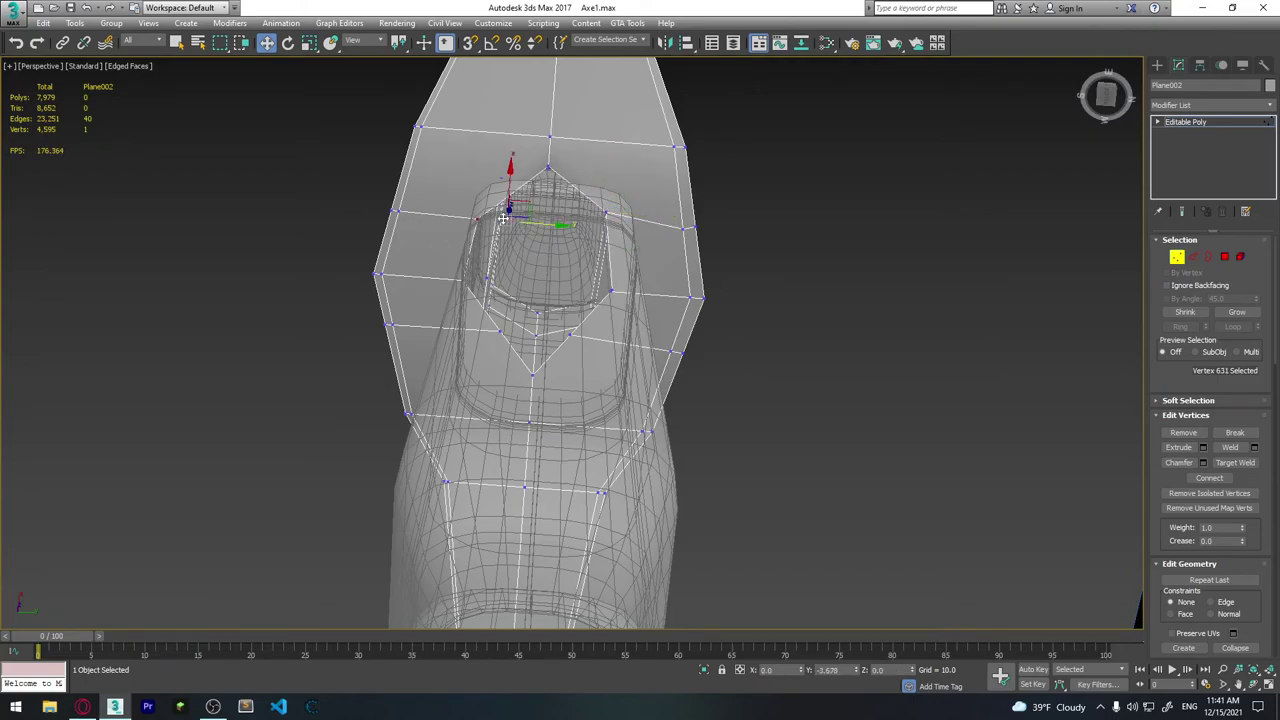
left_click(506, 236)
left_click_drag(535, 335, 506, 335)
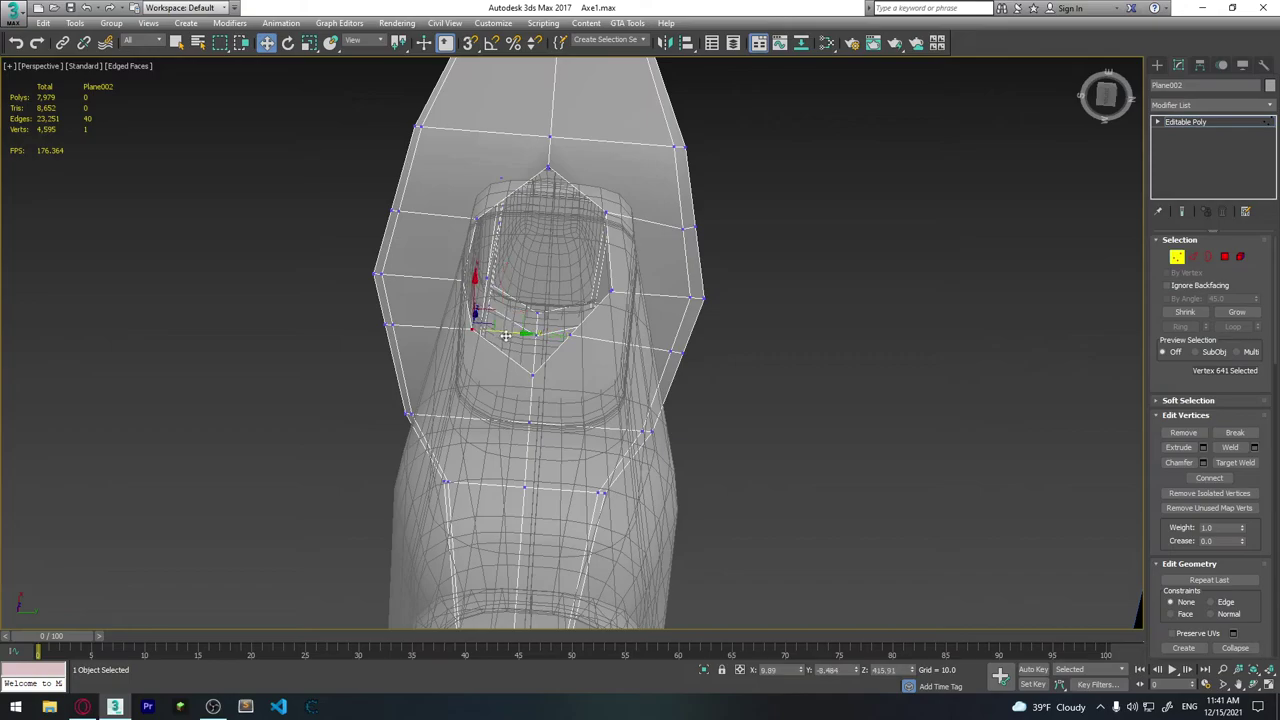
left_click(571, 328)
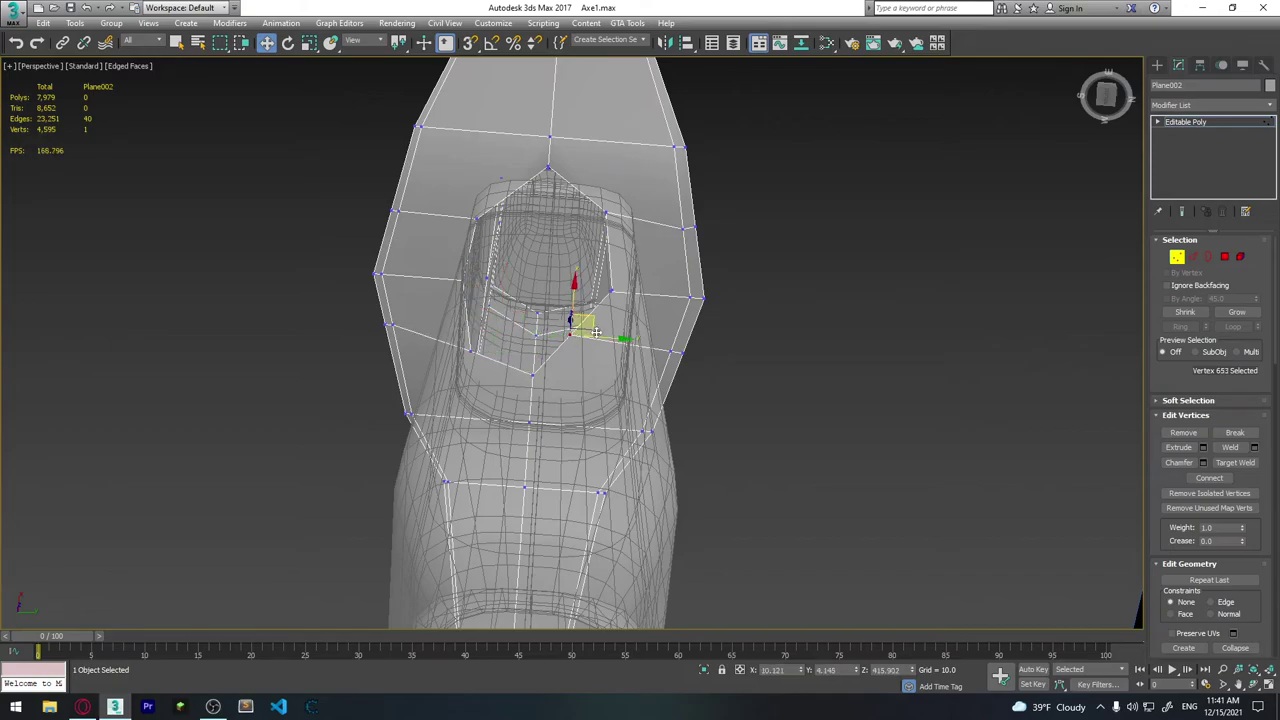
left_click_drag(596, 332, 657, 338)
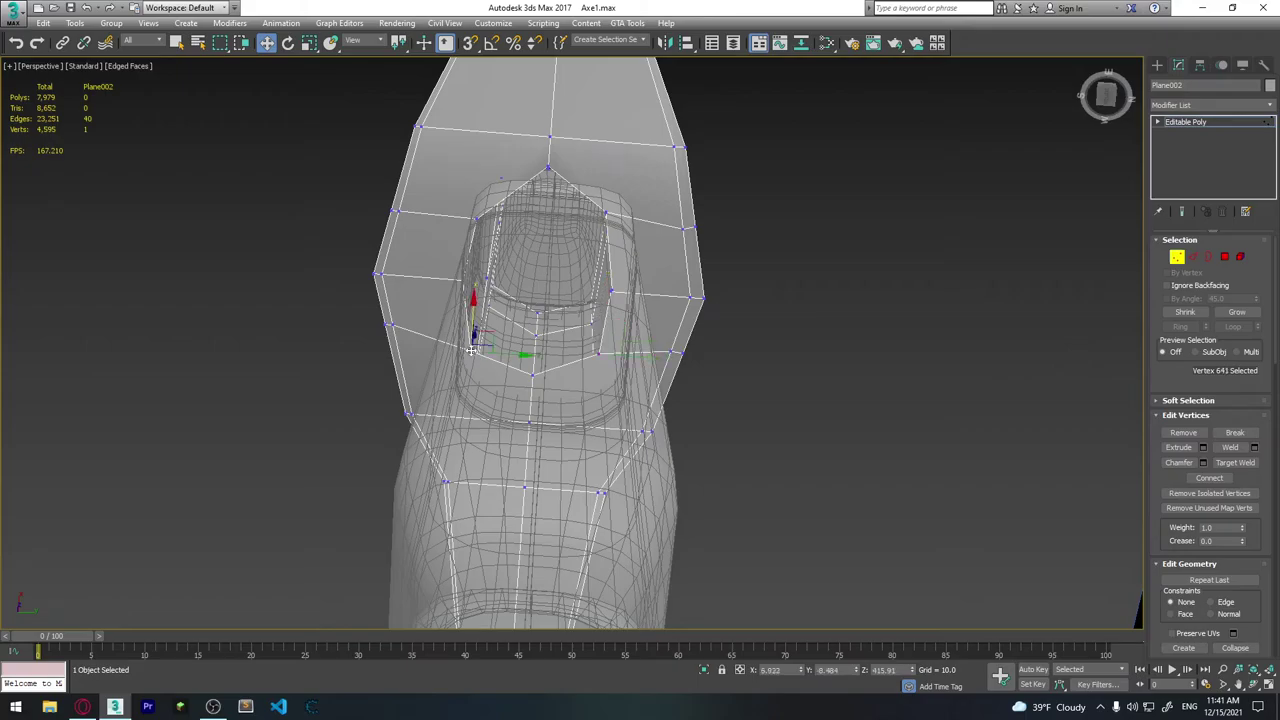
Select a vertex beside the eye hole and check the fit from below and front.
left_click(818, 325)
mouse_move(818, 325)
middle_mouse_down("alt")
mouse_move(706, 356)
mouse_move(718, 350)
middle_mouse_up("alt")
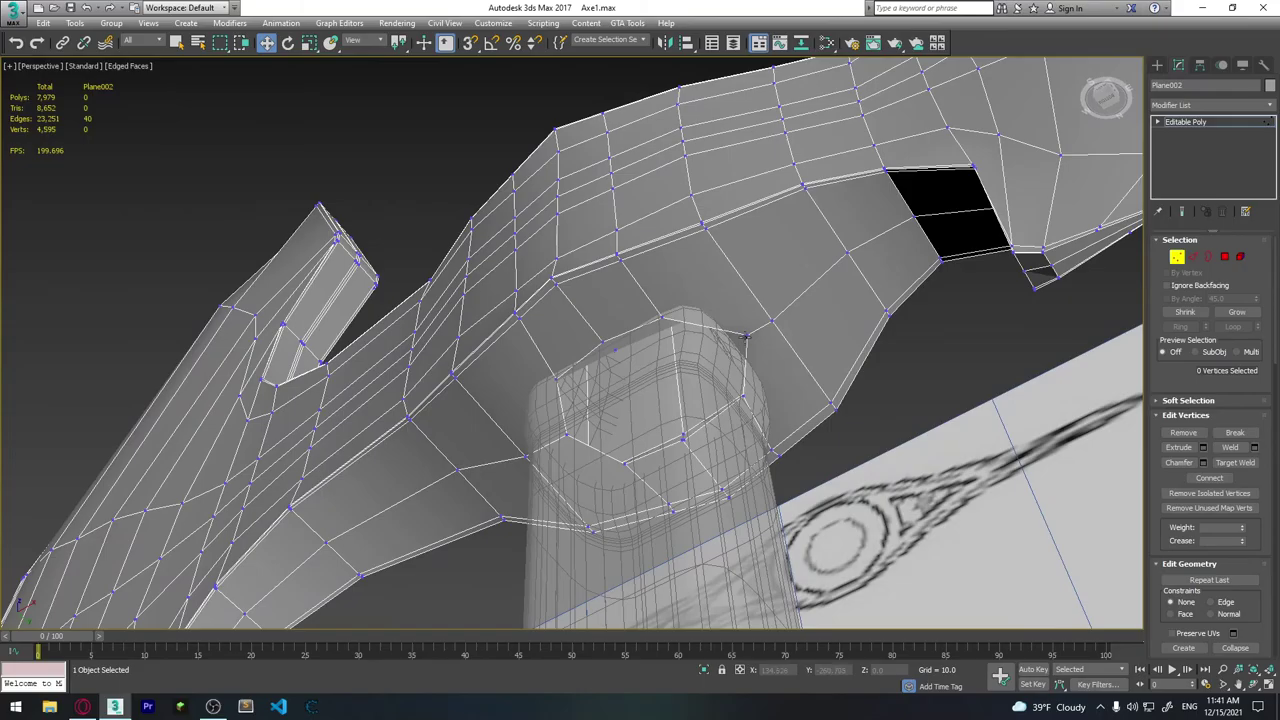
left_click(745, 337)
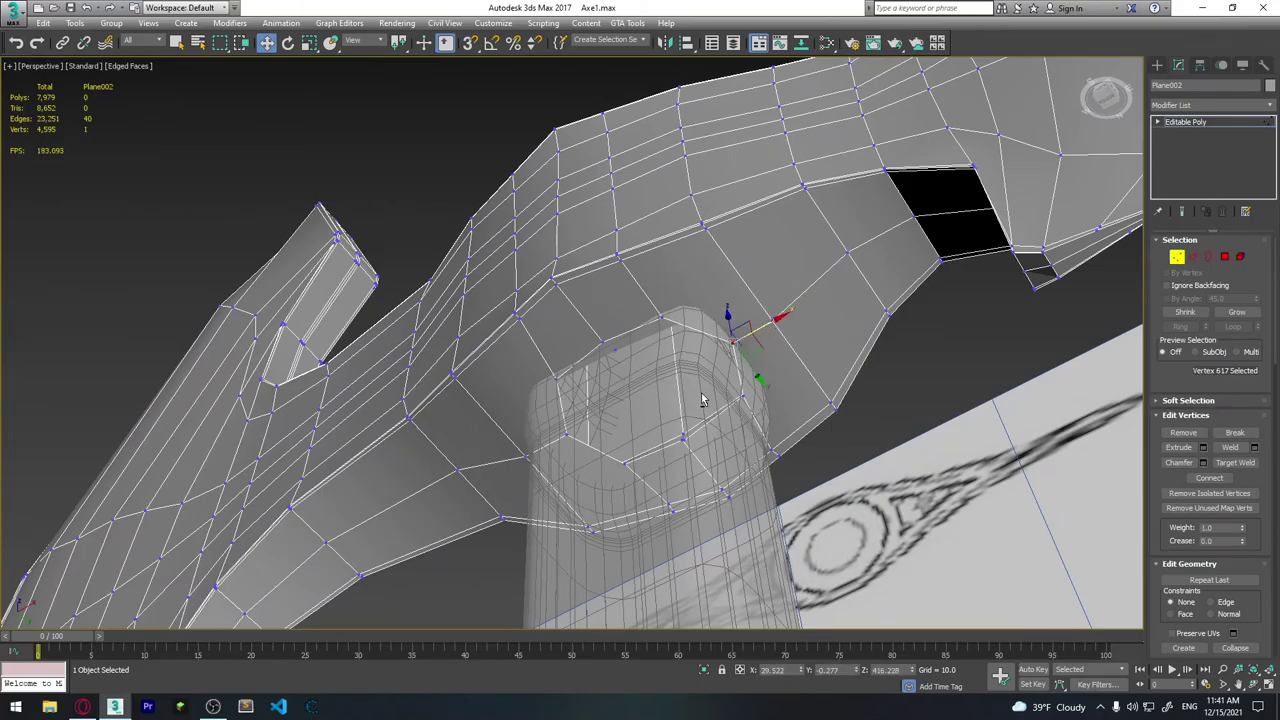
mouse_move(701, 399)
middle_mouse_down("alt")
mouse_move(774, 412)
mouse_move(801, 426)
mouse_move(797, 440)
mouse_move(747, 437)
mouse_move(757, 420)
middle_mouse_up("alt")
scroll(744, 483, "down", 8)
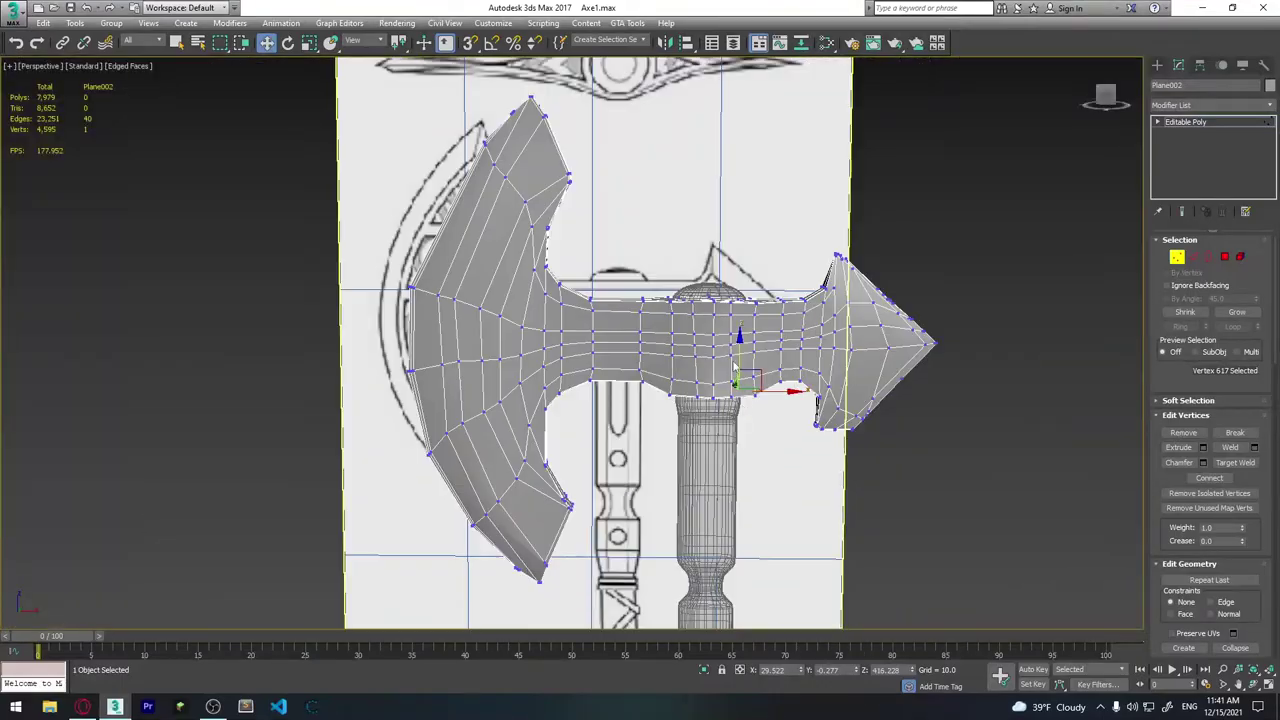
Exit vertex editing and deselect the axe head.
middle_click_drag(744, 483, 700, 470, "alt")
left_click(955, 403)
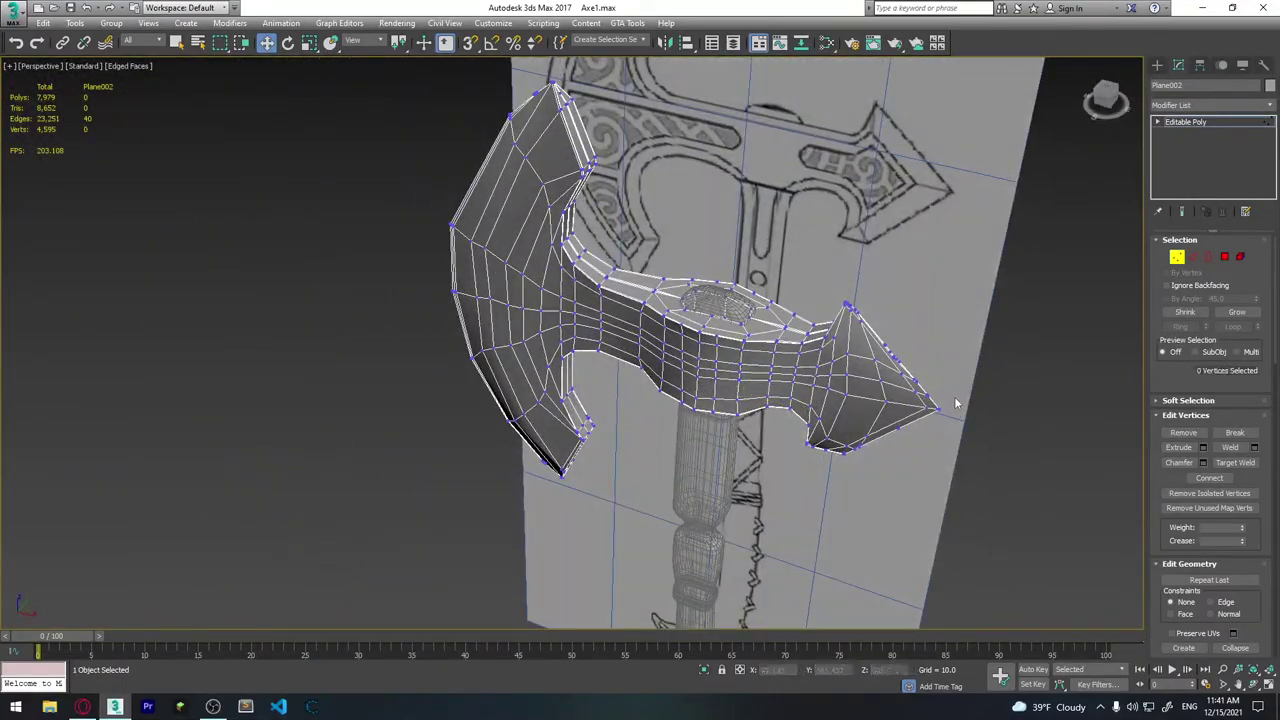
left_click(1176, 256)
left_click(1031, 346)
mouse_move(1031, 346)
middle_mouse_down("alt")
mouse_move(778, 418)
mouse_move(787, 382)
middle_mouse_up("alt")
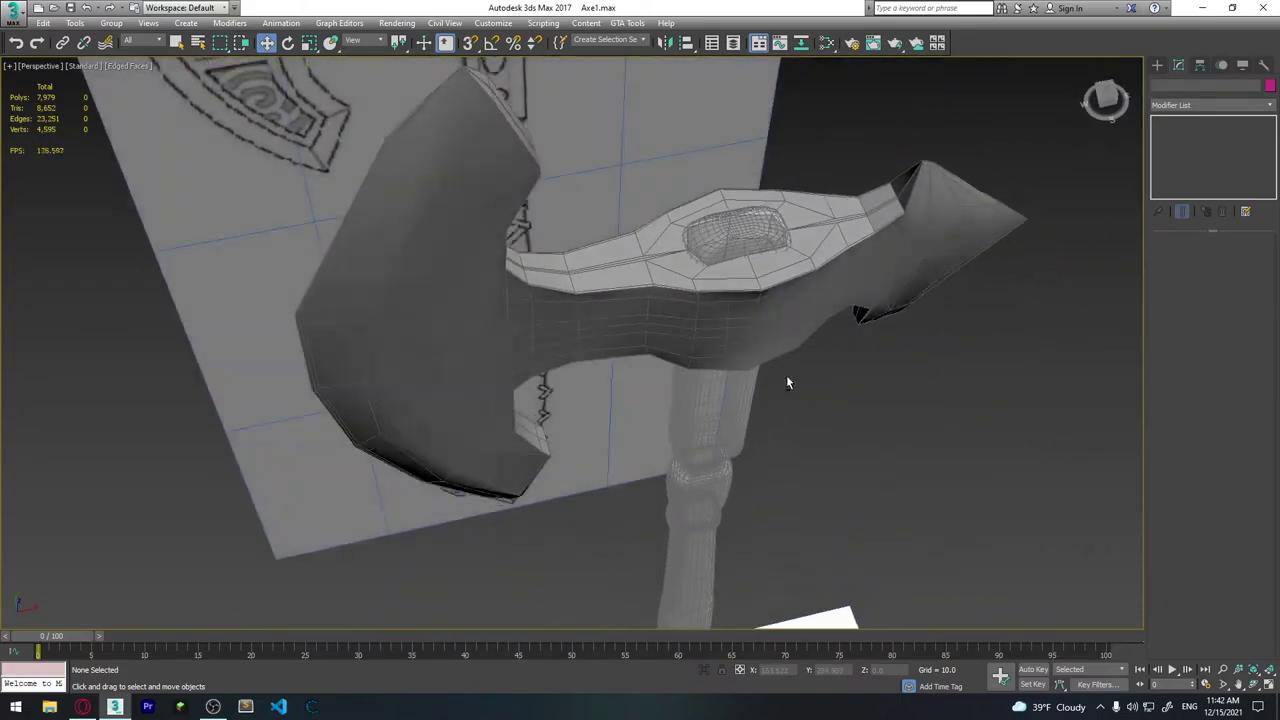
scroll(786, 382, "up", 5)
middle_click_drag(786, 382, 761, 351, "alt")
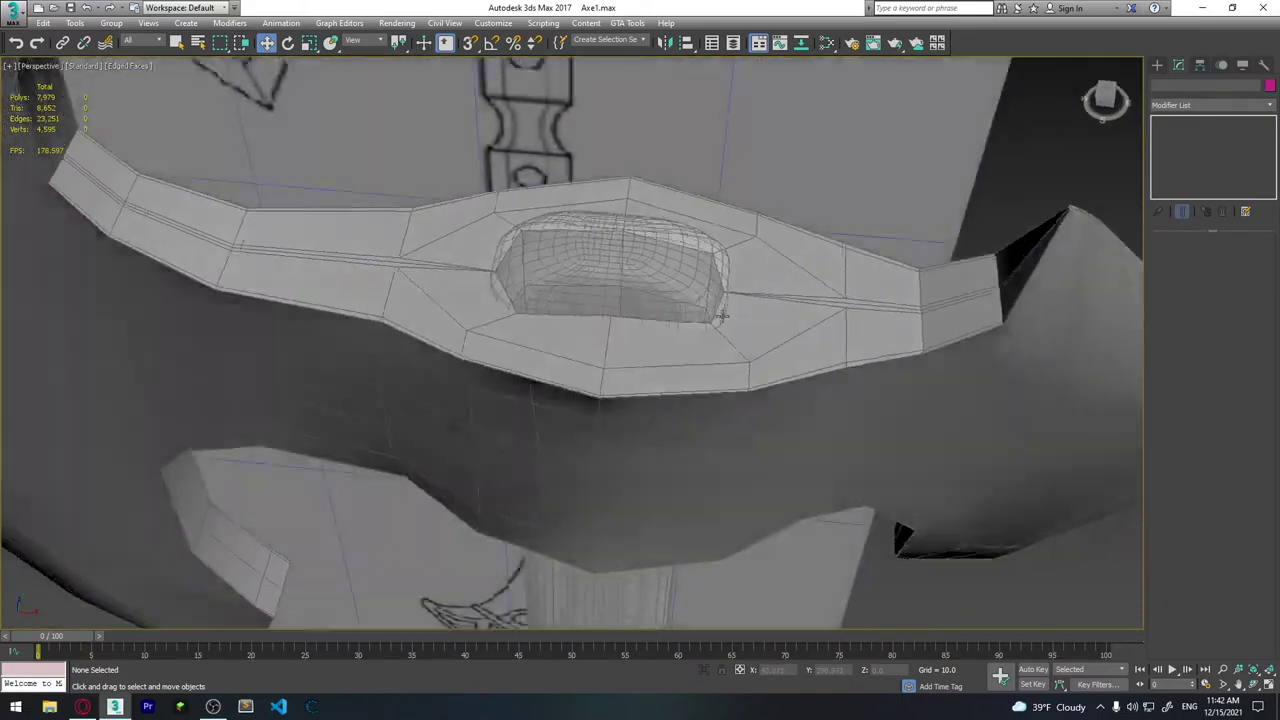
Add a TurboSmooth modifier to the axe head and inspect the smoothed result.
left_click(761, 351)
left_click(1198, 104)
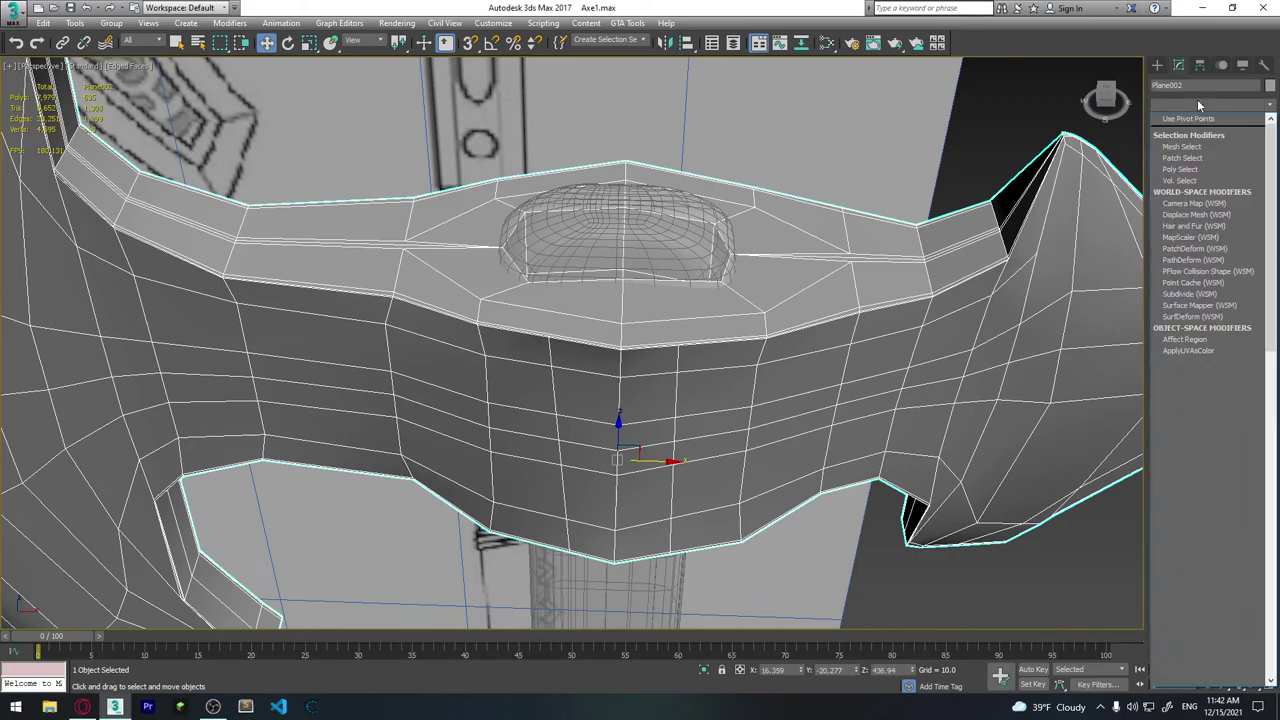
type("turbo")
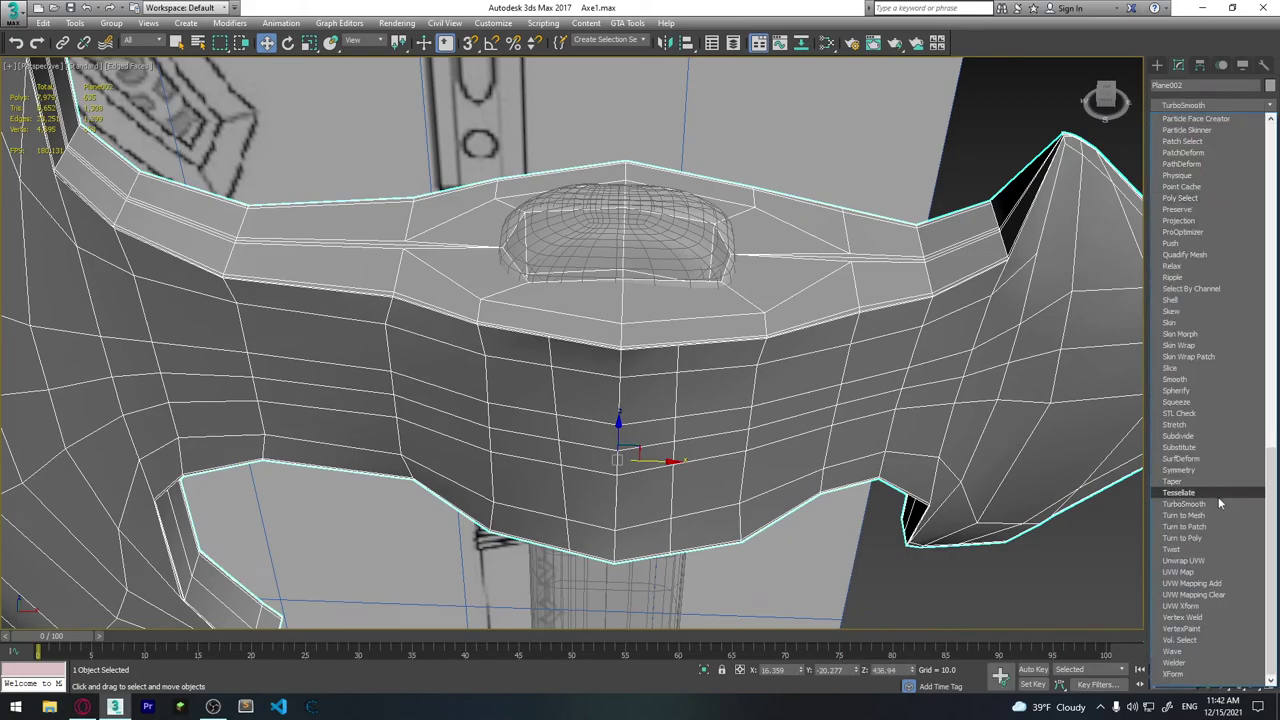
left_click(1183, 504)
left_click(990, 589)
mouse_move(795, 371)
middle_mouse_down("alt")
mouse_move(810, 207)
mouse_move(834, 206)
mouse_move(771, 366)
middle_mouse_up("alt")
Select the handle to check its modifiers, then deselect it and view the whole axe.
left_click(675, 257)
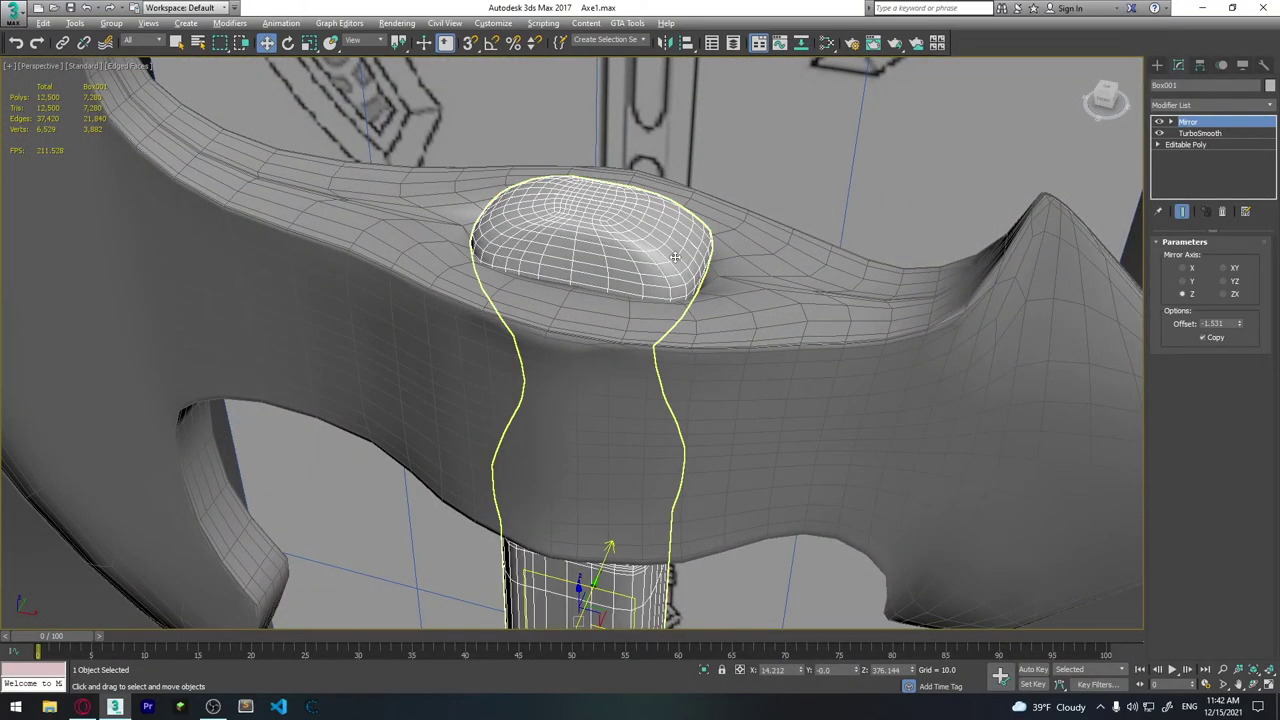
mouse_move(892, 192)
middle_mouse_down("alt")
mouse_move(851, 354)
mouse_move(655, 380)
mouse_move(640, 402)
middle_mouse_up("alt")
scroll(870, 260, "down", 5)
left_click(851, 354)
scroll(851, 354, "down", 5)
scroll(700, 370, "up", 6)
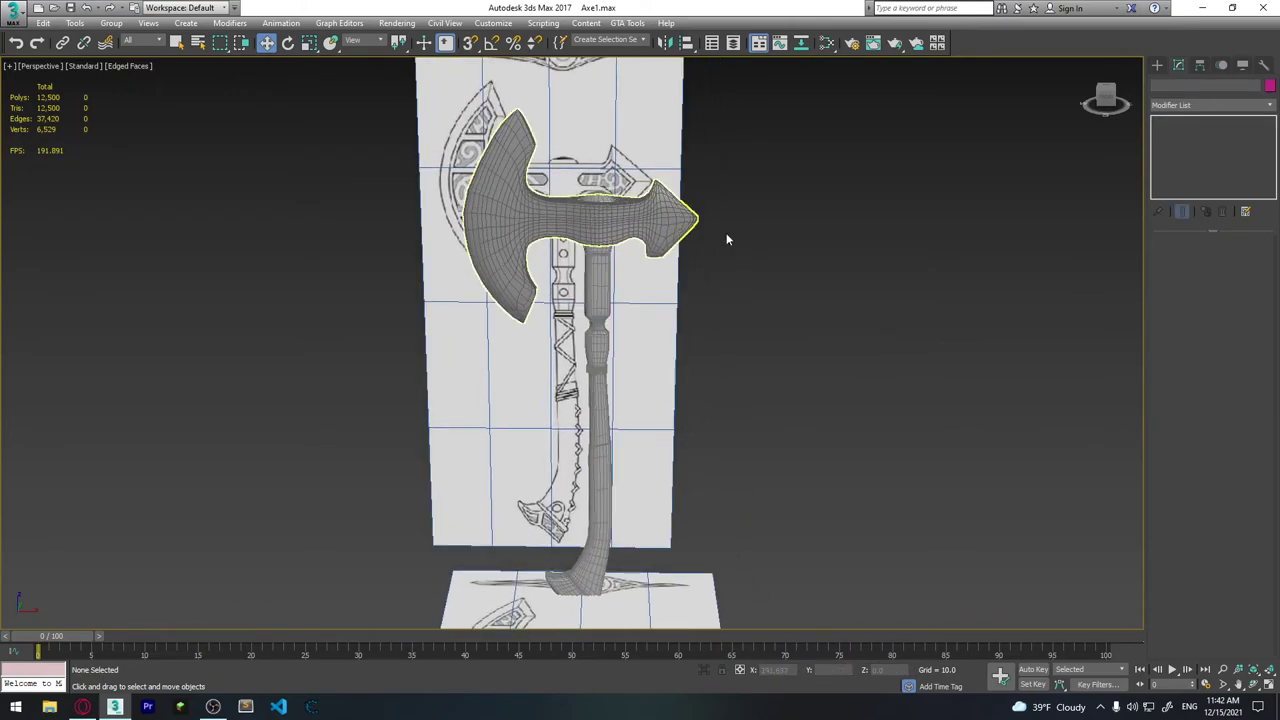
Select both reference image planes and hide them with Hide Selection.
left_click(662, 352)
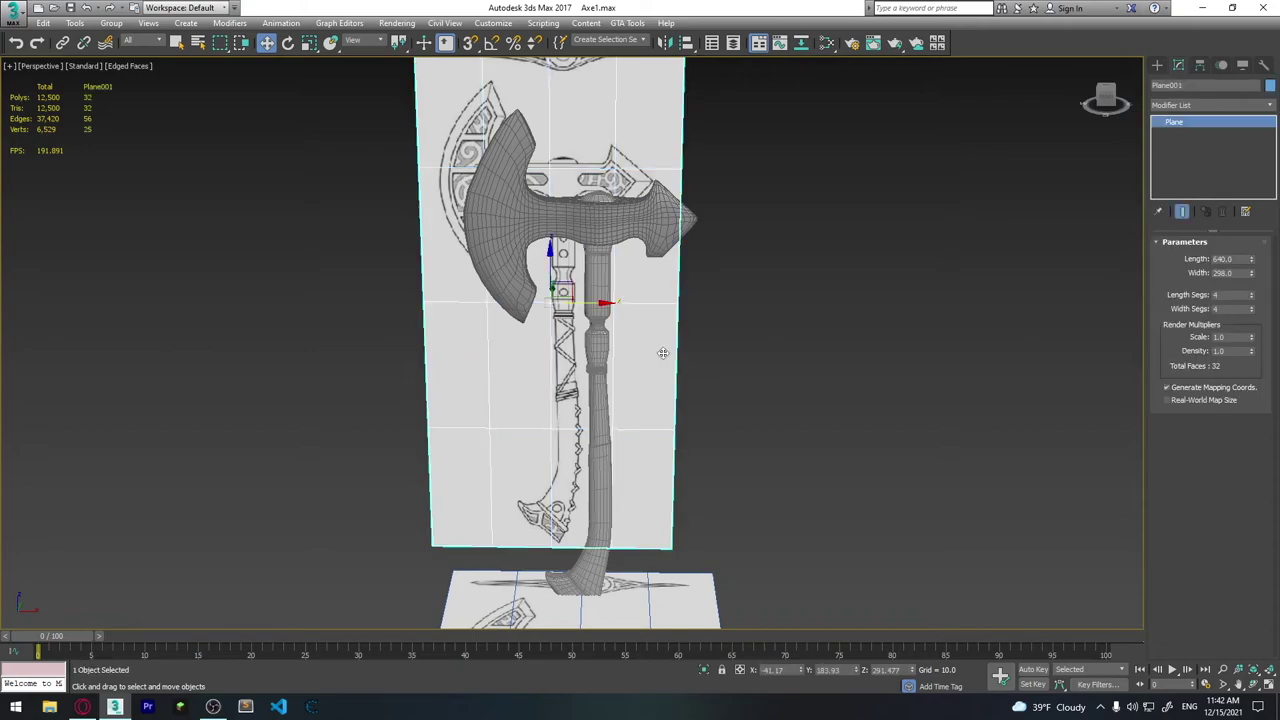
mouse_move(663, 354)
middle_mouse_down("alt")
mouse_move(737, 371)
mouse_move(806, 526)
middle_mouse_up("alt")
left_click_drag(695, 348, 696, 353)
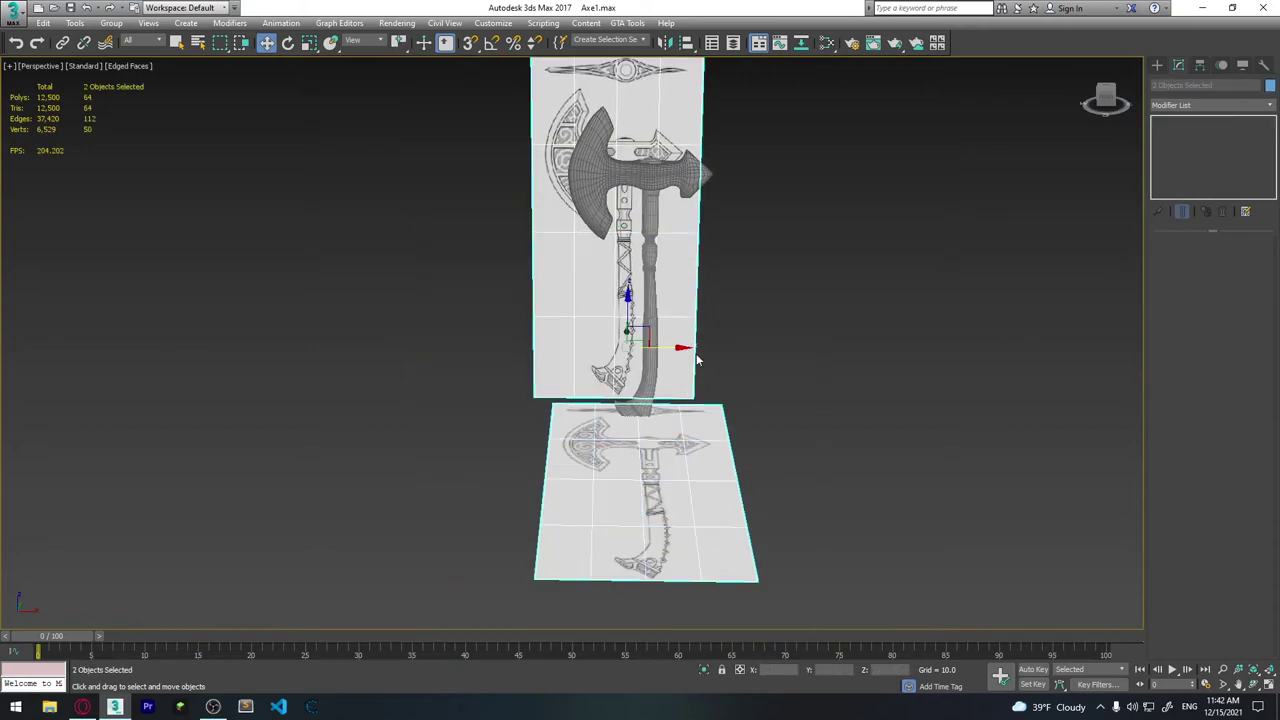
right_click(696, 353)
left_click(731, 312)
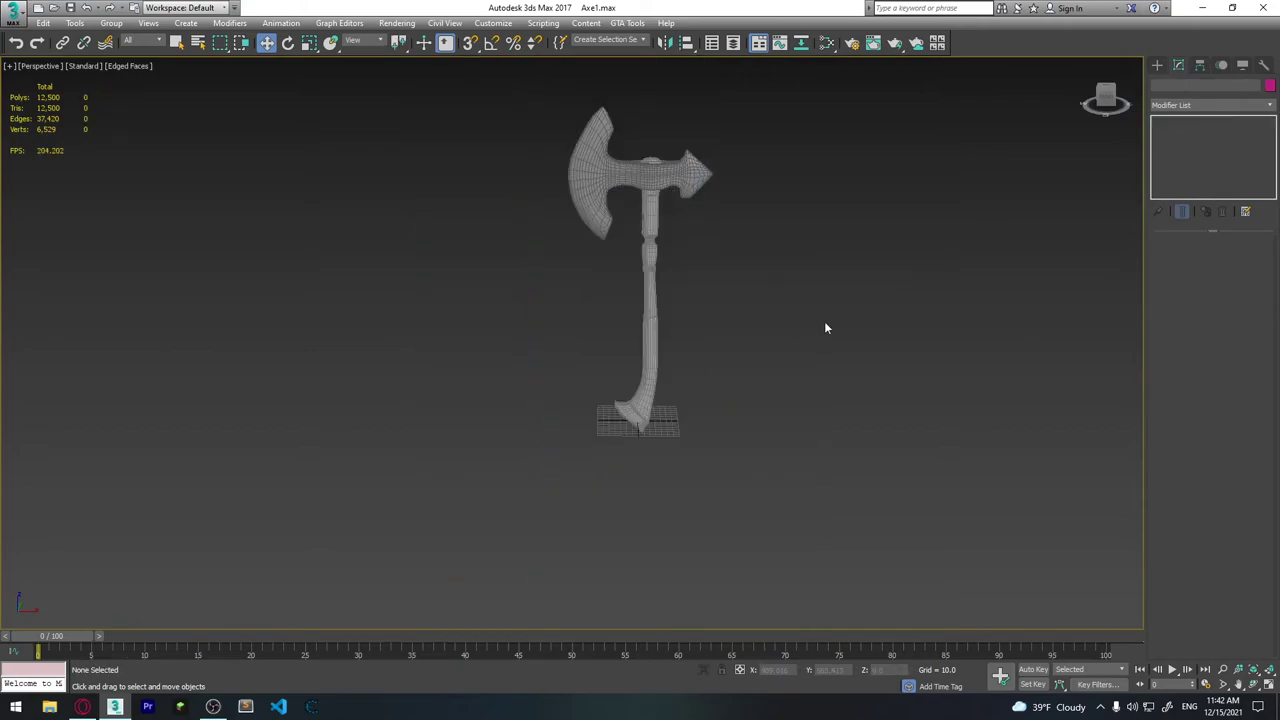
Orbit and zoom around the axe to view its other side and the head.
mouse_move(655, 316)
middle_mouse_down("alt")
mouse_move(660, 294)
mouse_move(530, 190)
middle_mouse_up("alt")
left_click(650, 300)
mouse_move(774, 426)
middle_mouse_down("alt")
mouse_move(760, 374)
mouse_move(934, 334)
middle_mouse_up("alt")
left_click(708, 378)
mouse_move(709, 379)
middle_mouse_down("alt")
mouse_move(760, 406)
mouse_move(629, 389)
mouse_move(482, 261)
middle_mouse_up("alt")
scroll(482, 261, "up", 3)
scroll(560, 300, "up", 2)
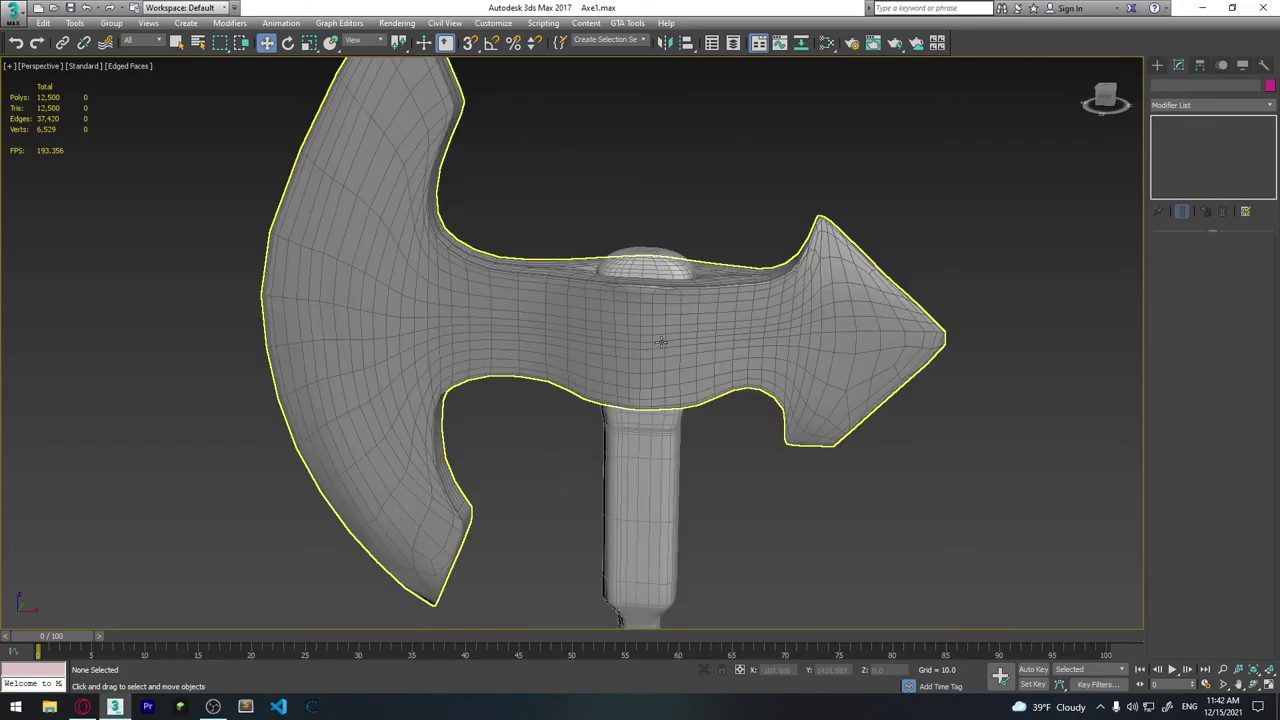
scroll(680, 320, "up", 2)
mouse_move(700, 340)
middle_mouse_down()
mouse_move(720, 330)
mouse_move(809, 394)
mouse_move(631, 356)
mouse_move(625, 397)
mouse_move(564, 397)
middle_mouse_up()
scroll(591, 351, "down", 3)
scroll(591, 351, "up", 3)
scroll(625, 397, "down", 3)
scroll(564, 397, "up", 2)
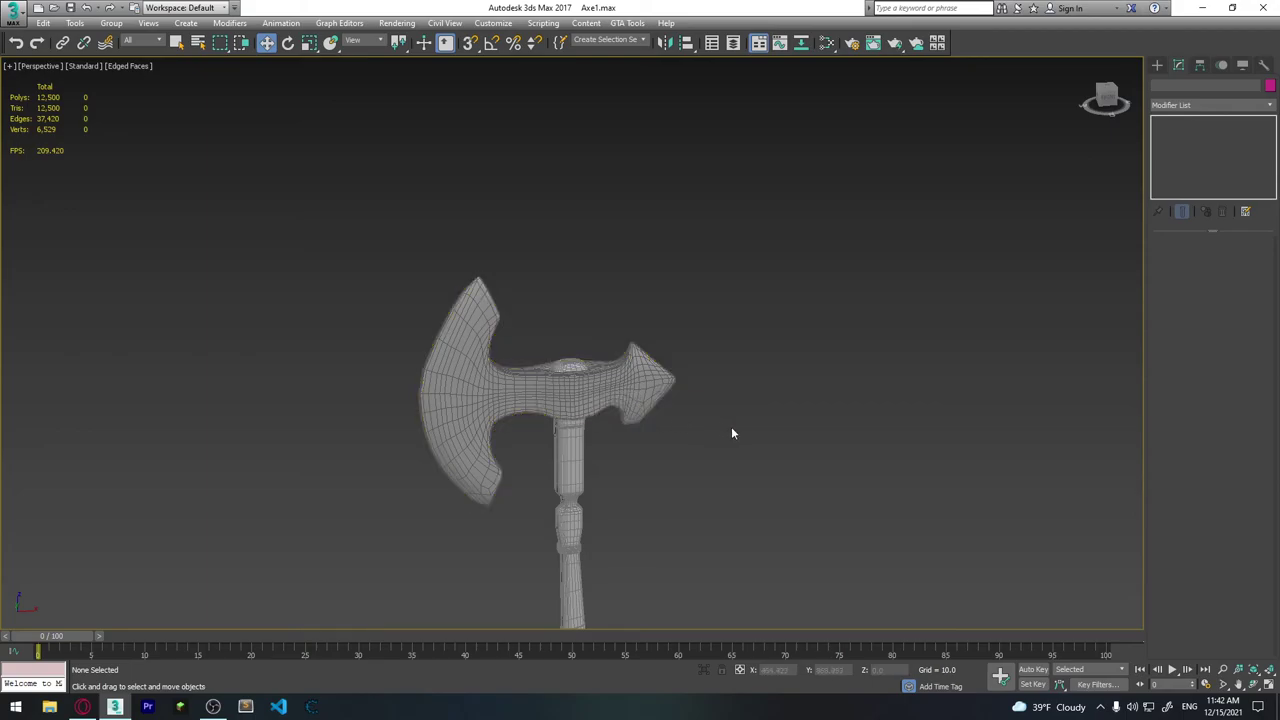
Select the axe head and orbit to inspect it from below.
left_click(510, 480)
scroll(525, 501, "up", 5)
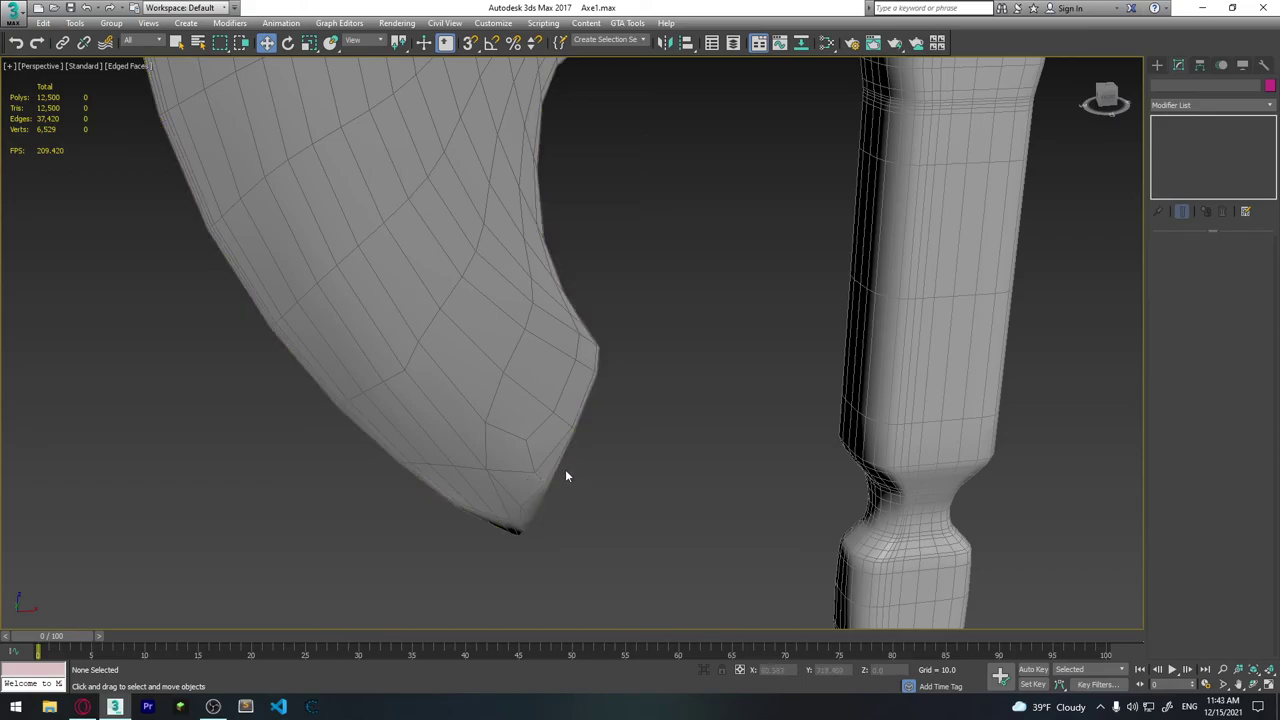
scroll(574, 400, "down", 3)
scroll(600, 393, "down", 2)
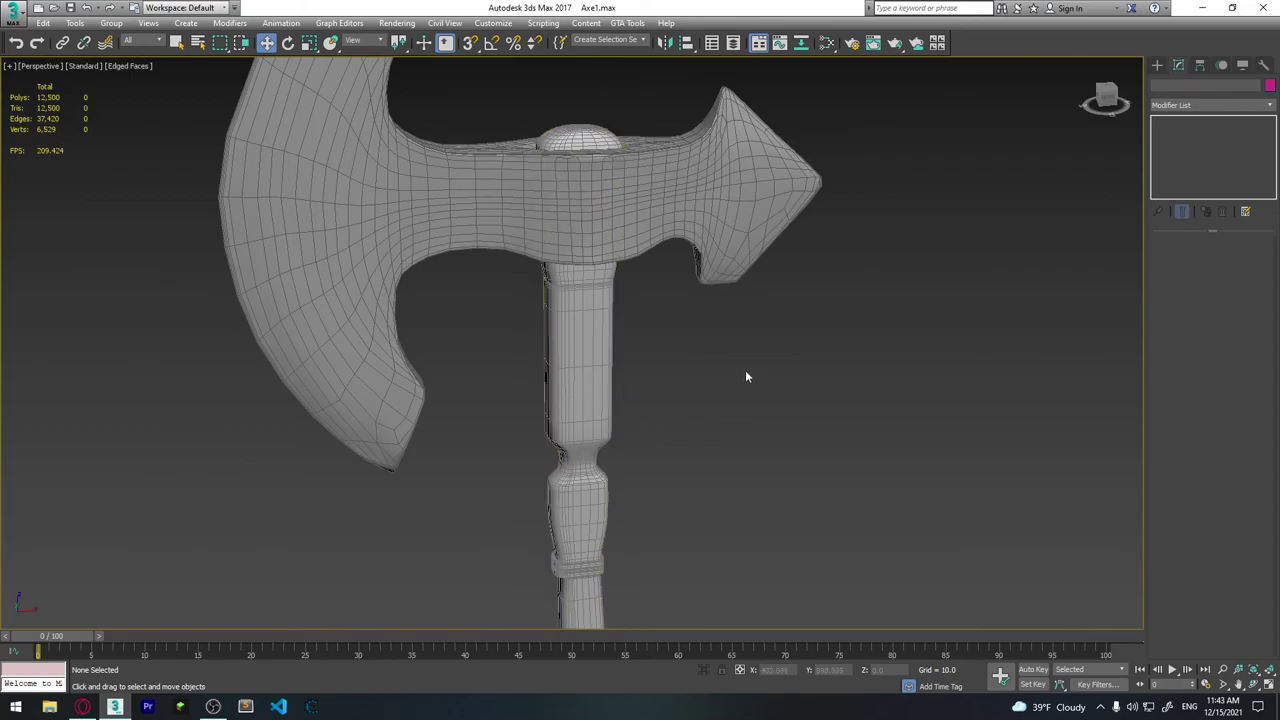
mouse_move(527, 335)
middle_mouse_down("alt")
mouse_move(471, 300)
mouse_move(603, 300)
mouse_move(600, 312)
mouse_move(454, 240)
middle_mouse_up("alt")
scroll(454, 240, "up", 3)
scroll(479, 303, "up", 2)
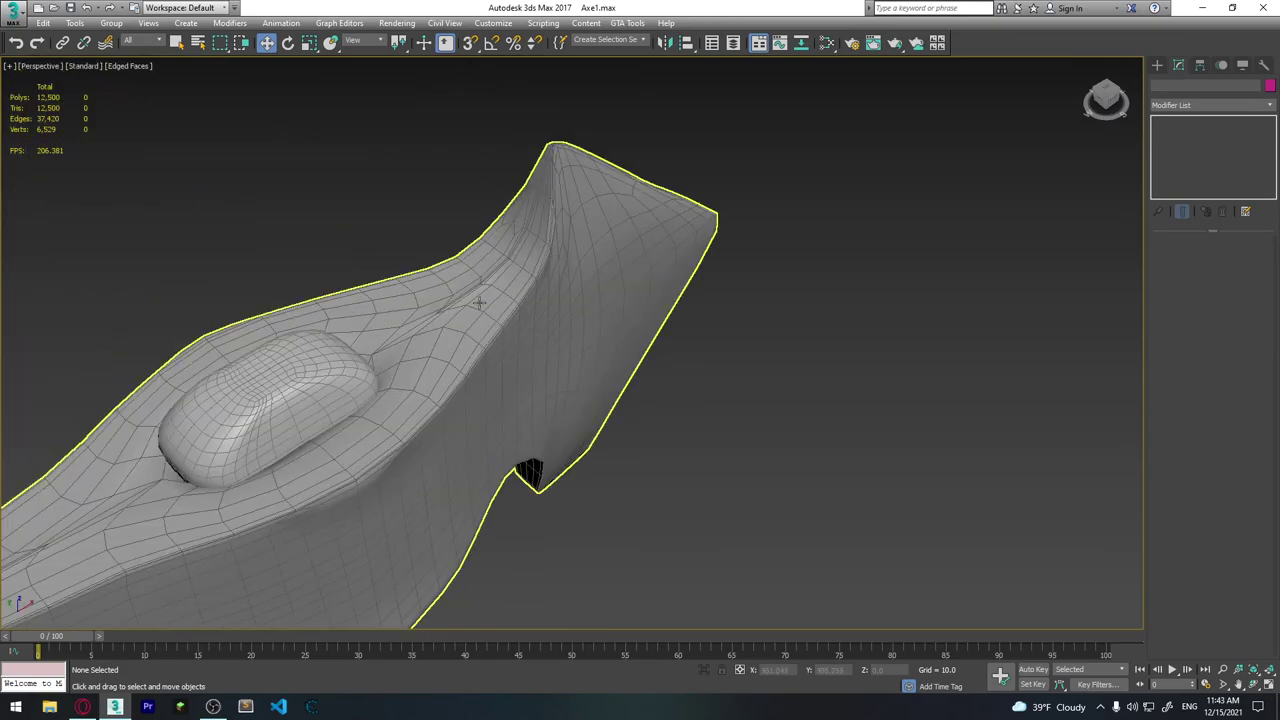
Check the head's smoothing from the front, panning along the handle to the head's opposite side.
left_click(560, 272)
middle_click_drag(560, 272, 479, 360, "alt")
scroll(479, 360, "down", 2)
middle_click_drag(500, 252, 478, 265)
scroll(478, 265, "down", 3)
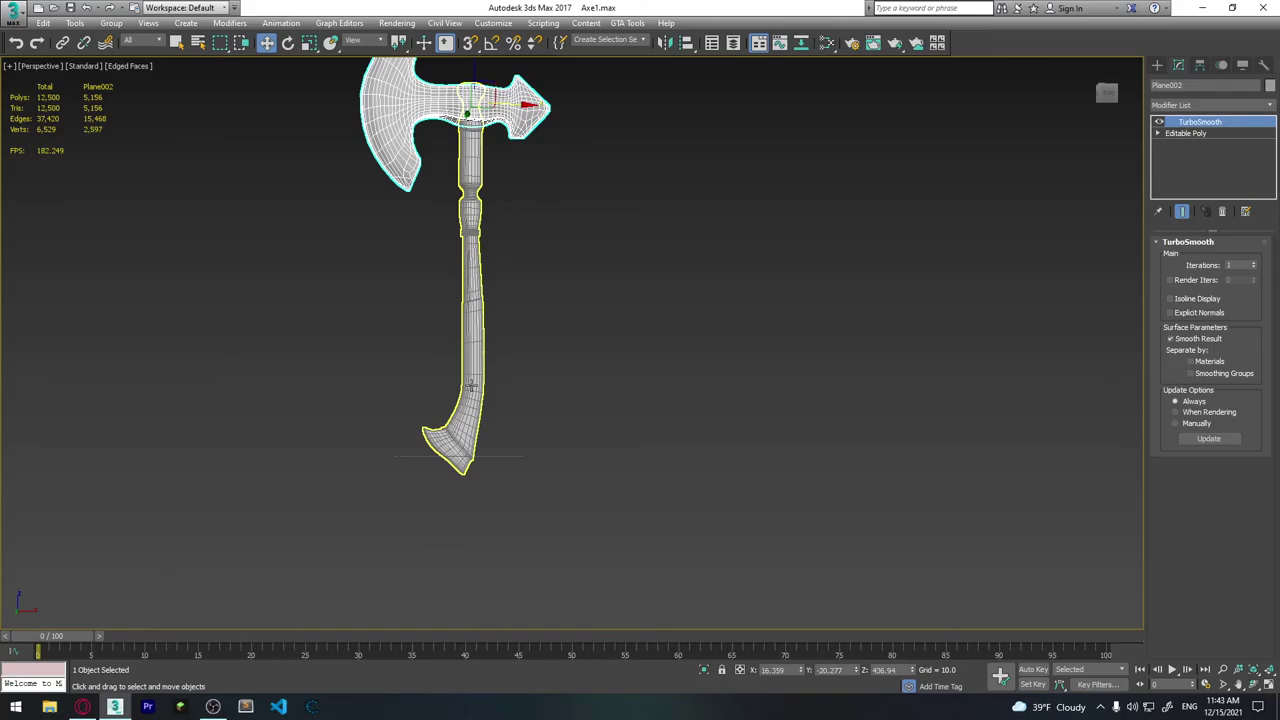
scroll(471, 385, "up", 3)
scroll(485, 453, "up", 2)
middle_click_drag(528, 378, 477, 263)
scroll(431, 366, "down", 2)
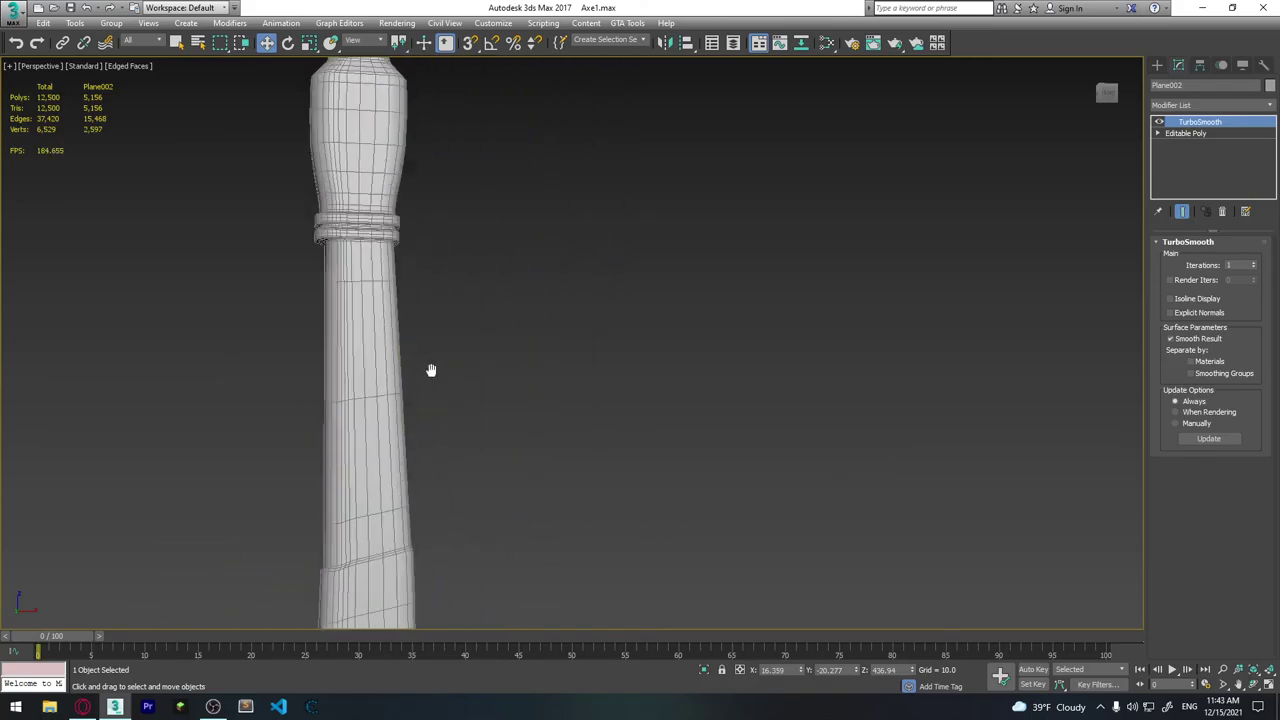
mouse_move(431, 366)
middle_mouse_down()
mouse_move(491, 537)
mouse_move(405, 487)
mouse_move(609, 459)
middle_mouse_up()
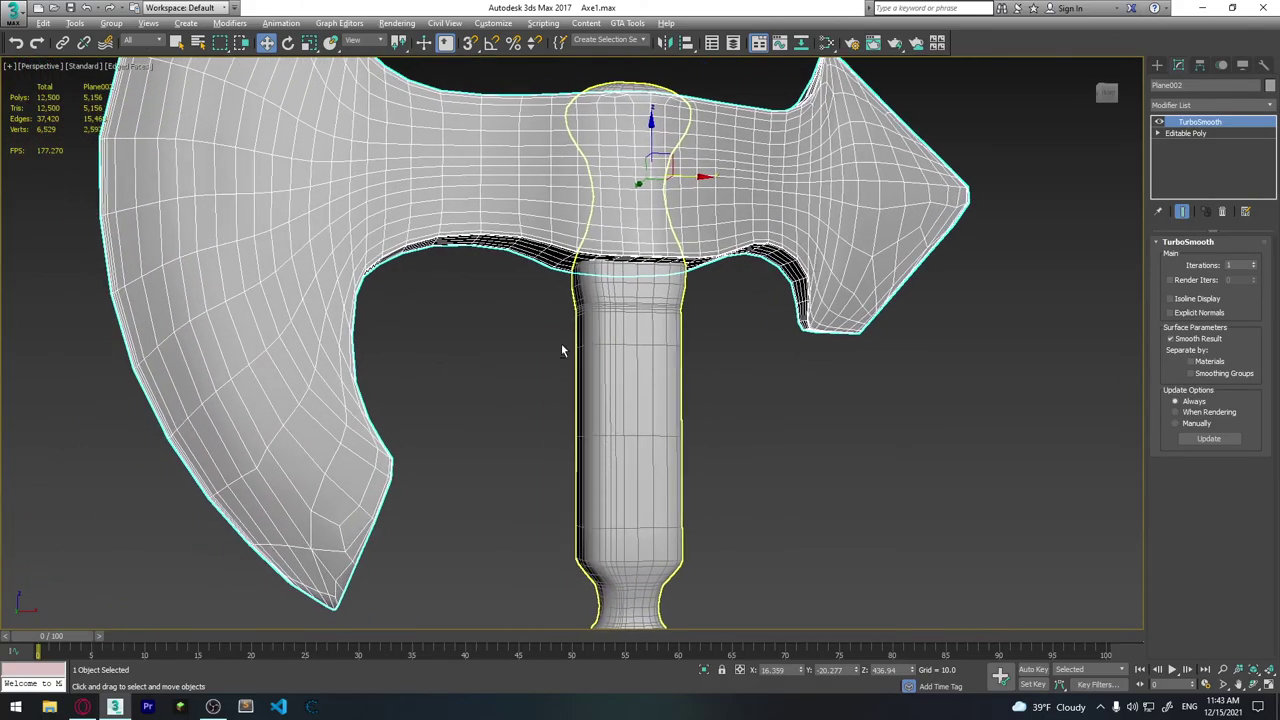
mouse_move(561, 350)
middle_mouse_down("alt")
mouse_move(706, 319)
mouse_move(673, 389)
middle_mouse_up("alt")
scroll(706, 318, "down", 3)
scroll(706, 318, "down", 2)
Orbit around the axe to check its sides, then select both head and handle.
left_click(673, 389)
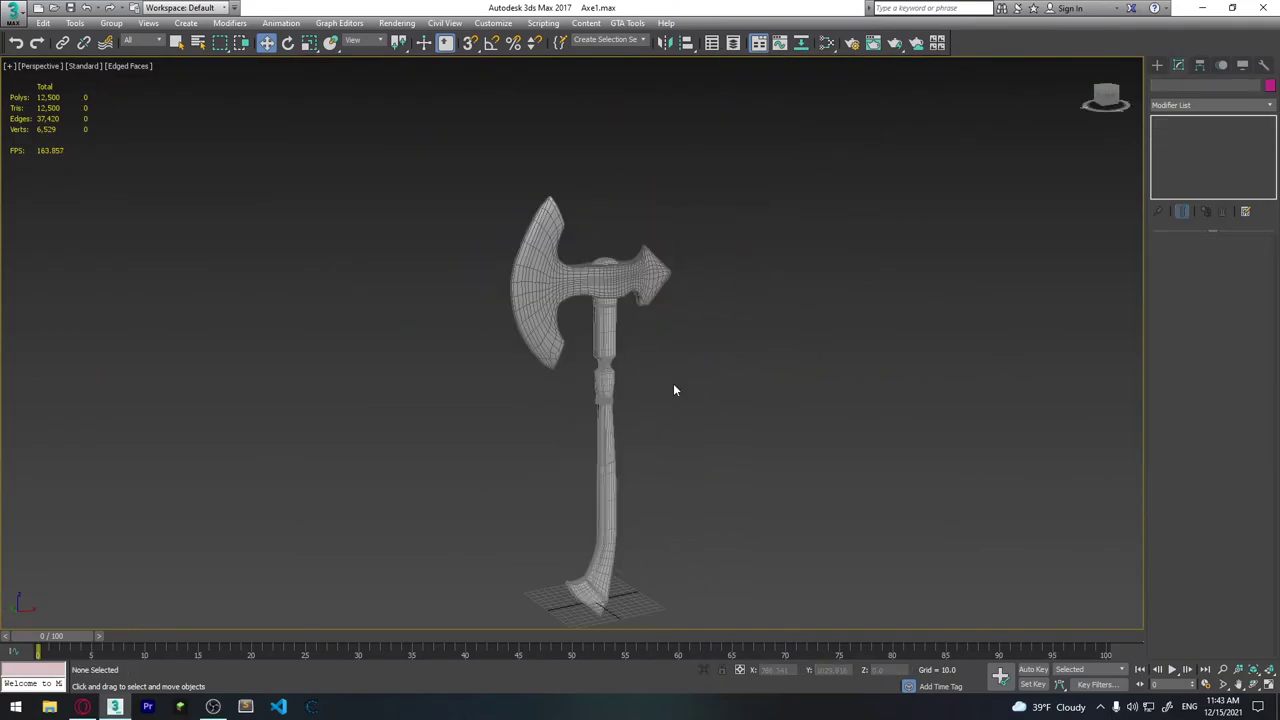
middle_click_drag(673, 390, 687, 416, "alt")
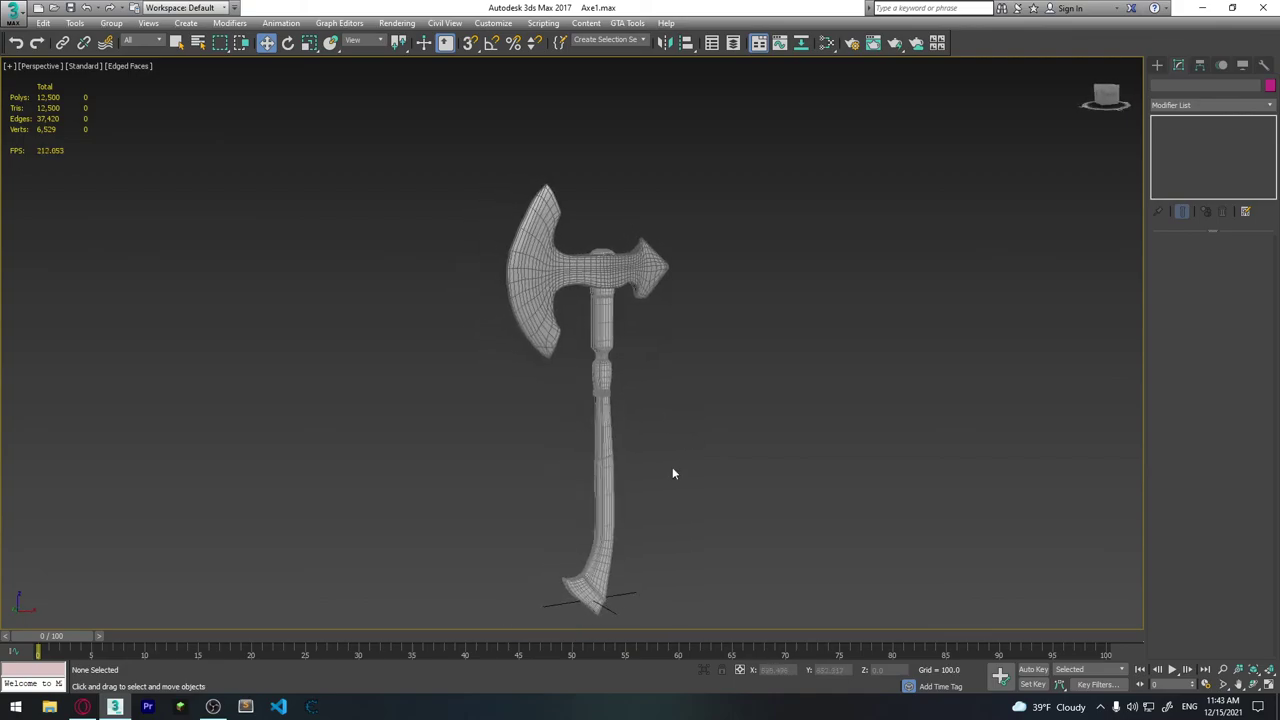
mouse_move(674, 471)
middle_mouse_down("alt")
mouse_move(634, 434)
mouse_move(612, 469)
middle_mouse_up("alt")
scroll(630, 435, "down", 4)
scroll(620, 436, "up", 6)
scroll(614, 433, "down", 3)
left_click_drag(721, 617, 721, 618)
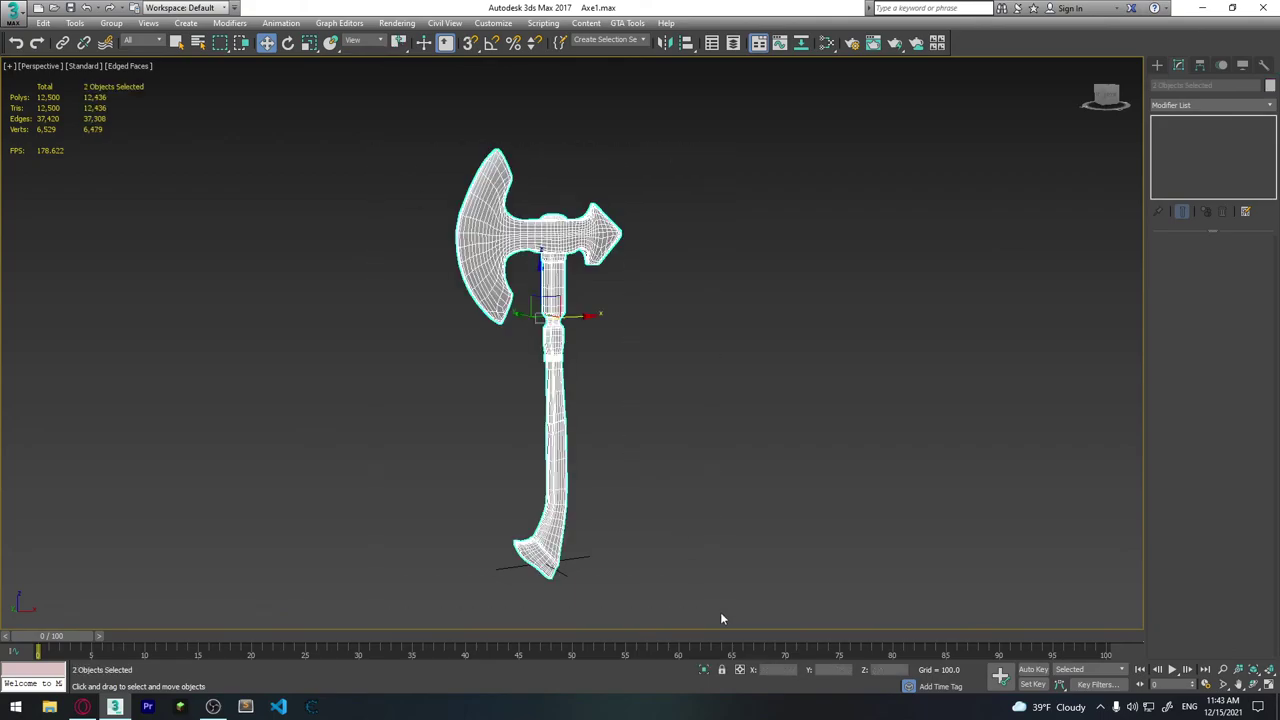